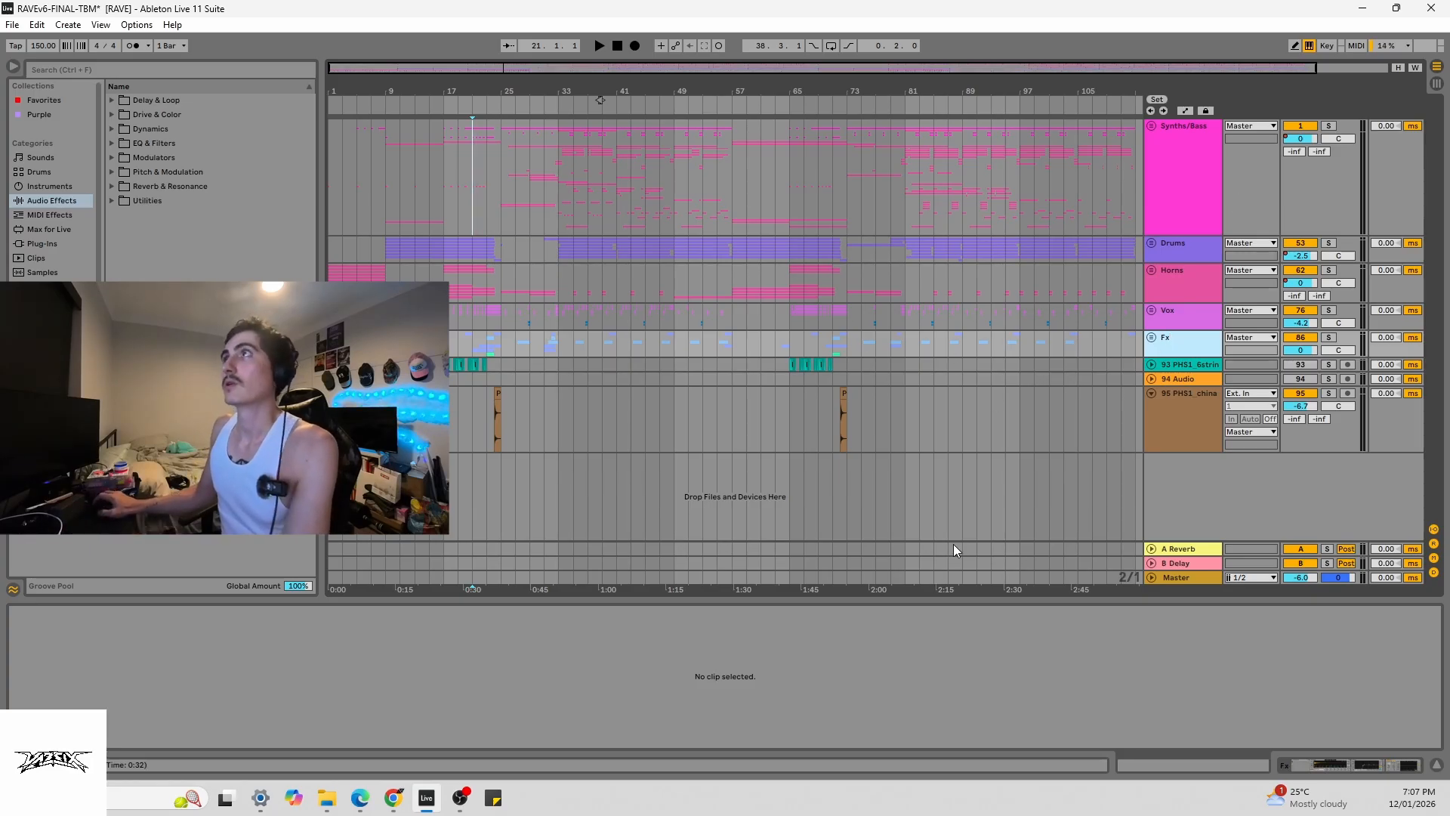
- Look over the arrangement's Synths/Bass, Horns, Vox and Fx group tracks by selecting each one
{"action": "left_click", "coordinate": [977, 423]}
{"action": "left_click", "coordinate": [1184, 180]}
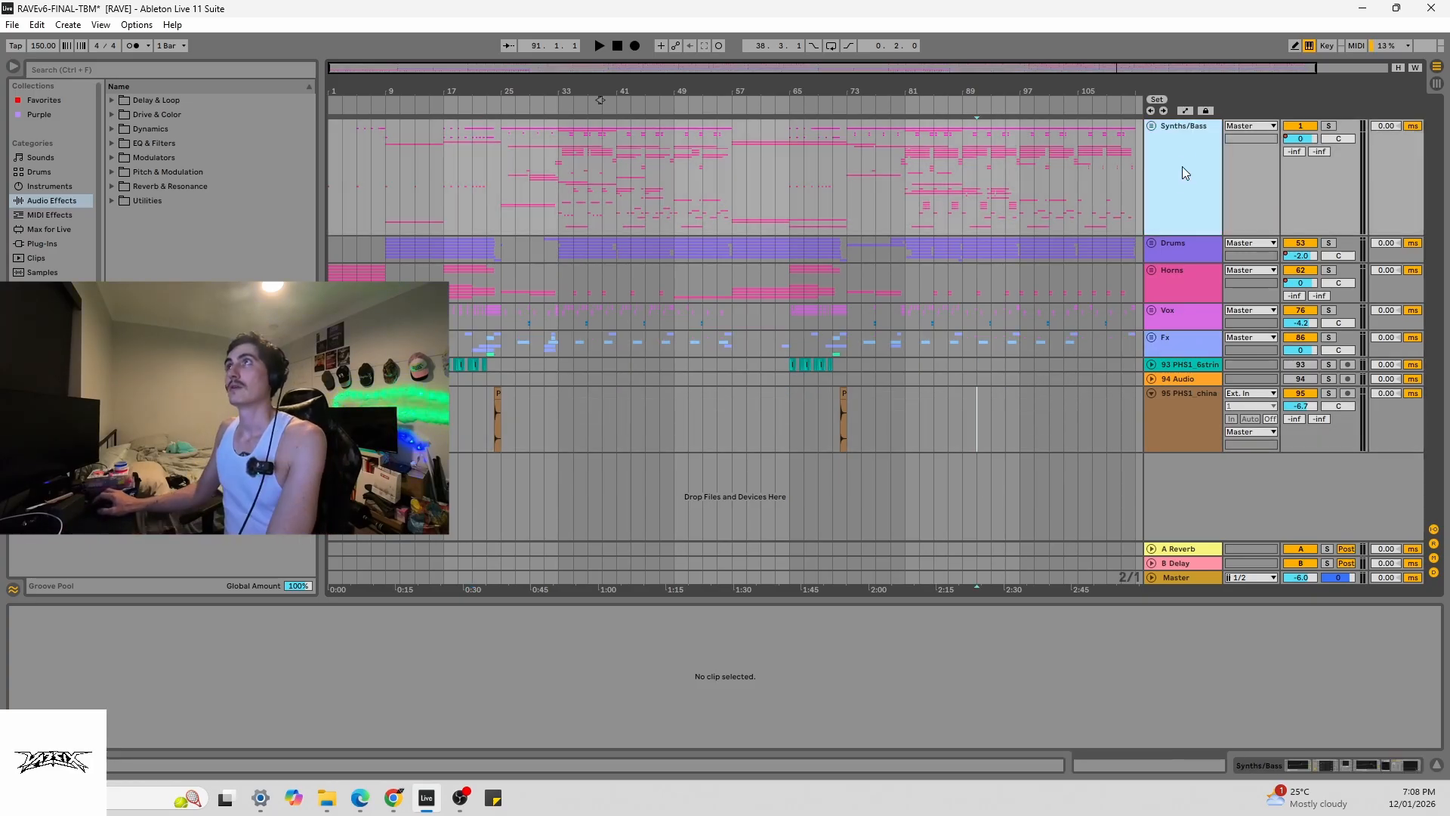
{"action": "left_click", "coordinate": [1180, 269]}
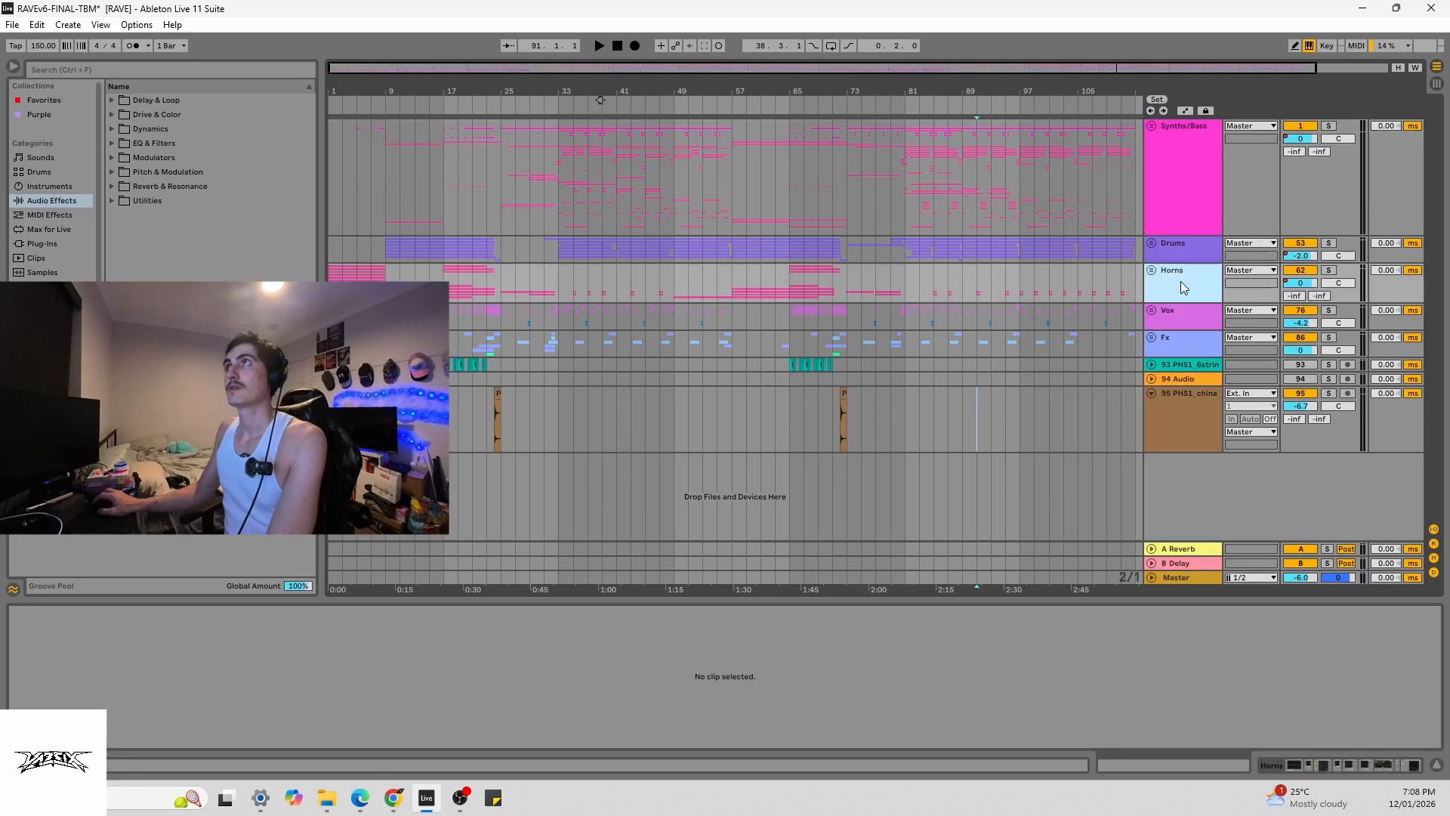
{"action": "left_click", "coordinate": [1185, 315]}
{"action": "left_click", "coordinate": [1180, 342]}
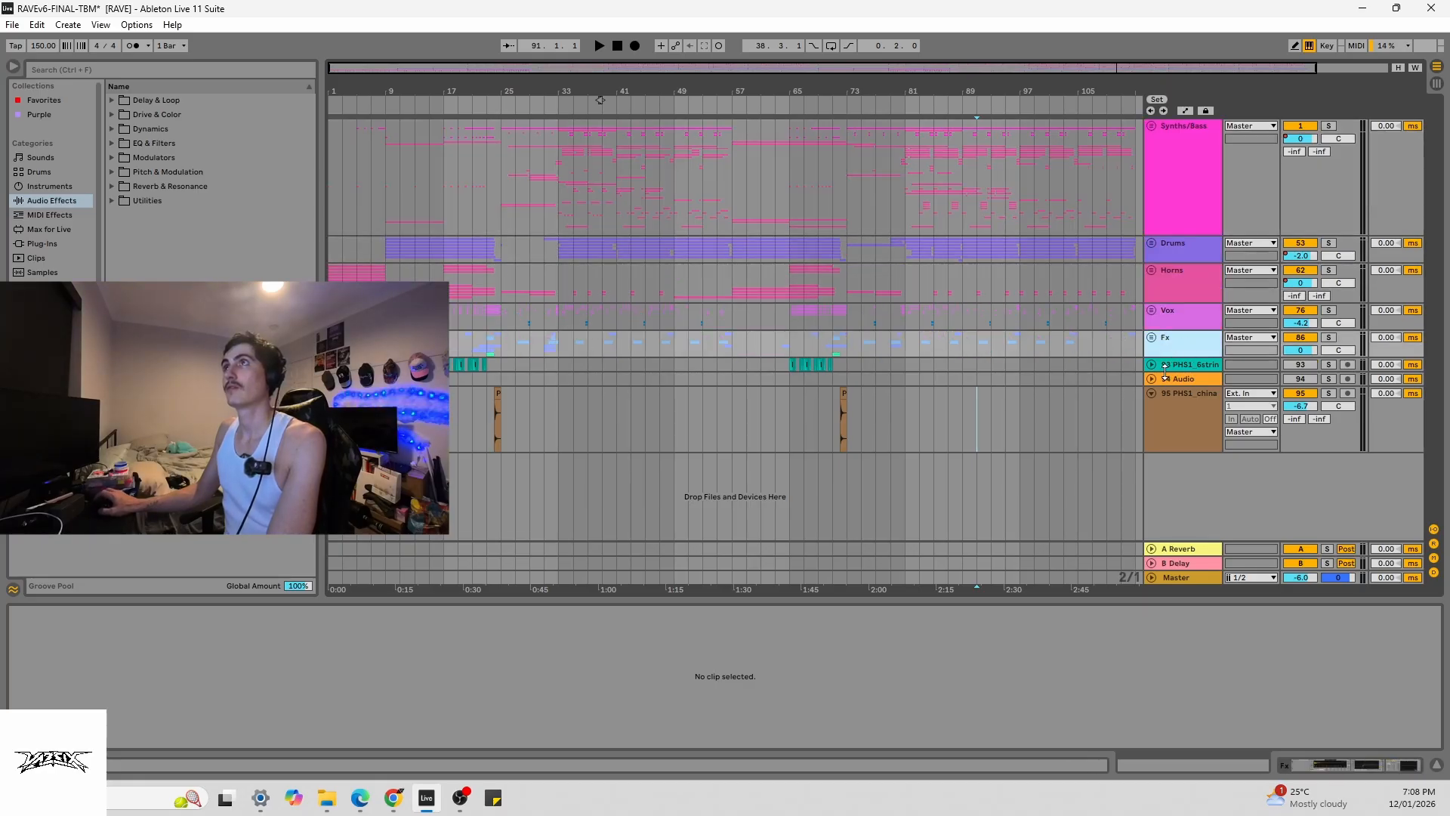
- Move the PHS1_6string and Audio tracks below the PHS1_china track and select the china clip near bar 24
{"action": "left_click", "coordinate": [1174, 366]}
{"action": "left_click", "coordinate": [1176, 379], "text": "shift"}
{"action": "left_click_drag", "start_coordinate": [1180, 367], "coordinate": [1203, 448]}
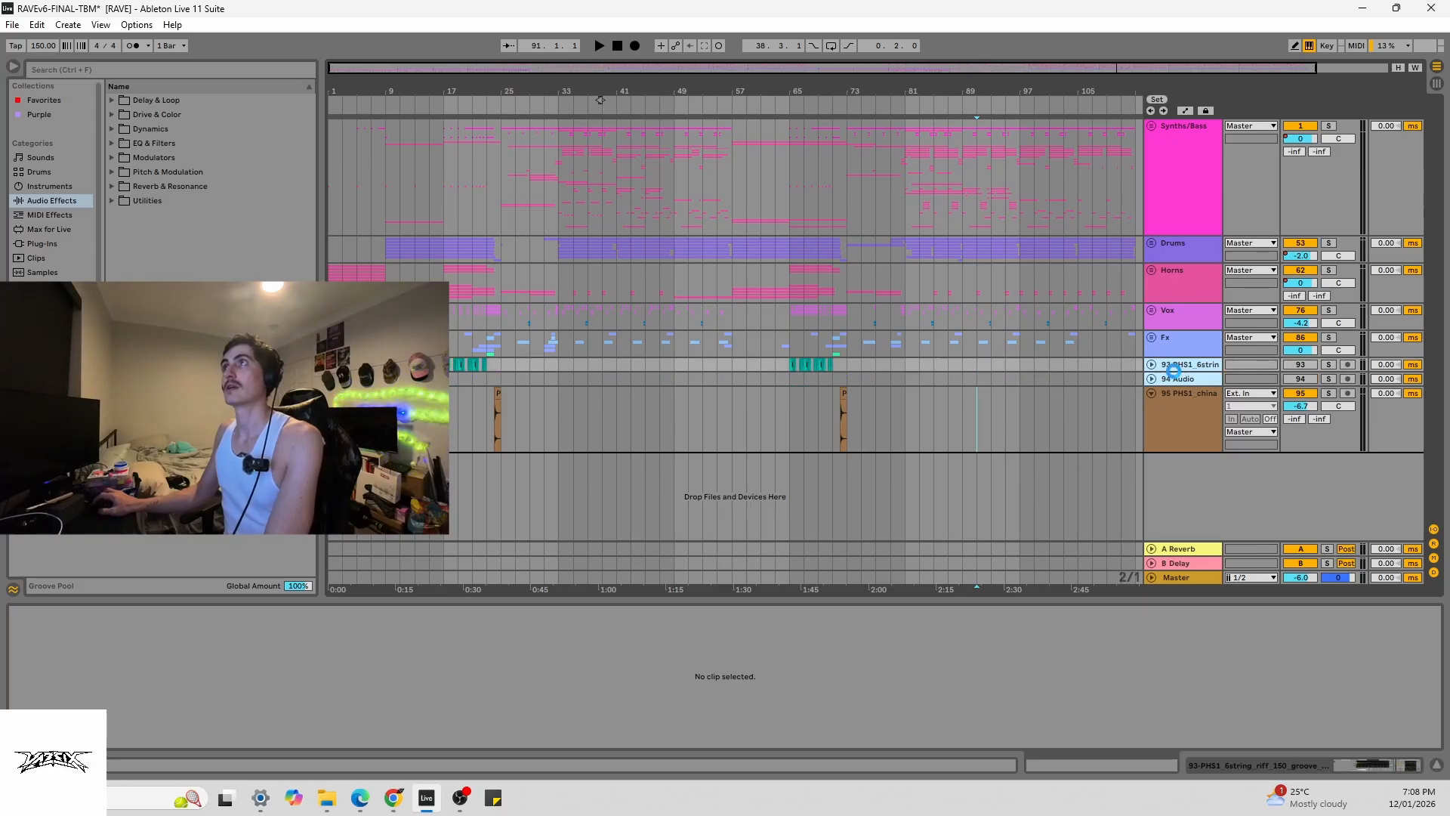
{"action": "left_click", "coordinate": [496, 391]}
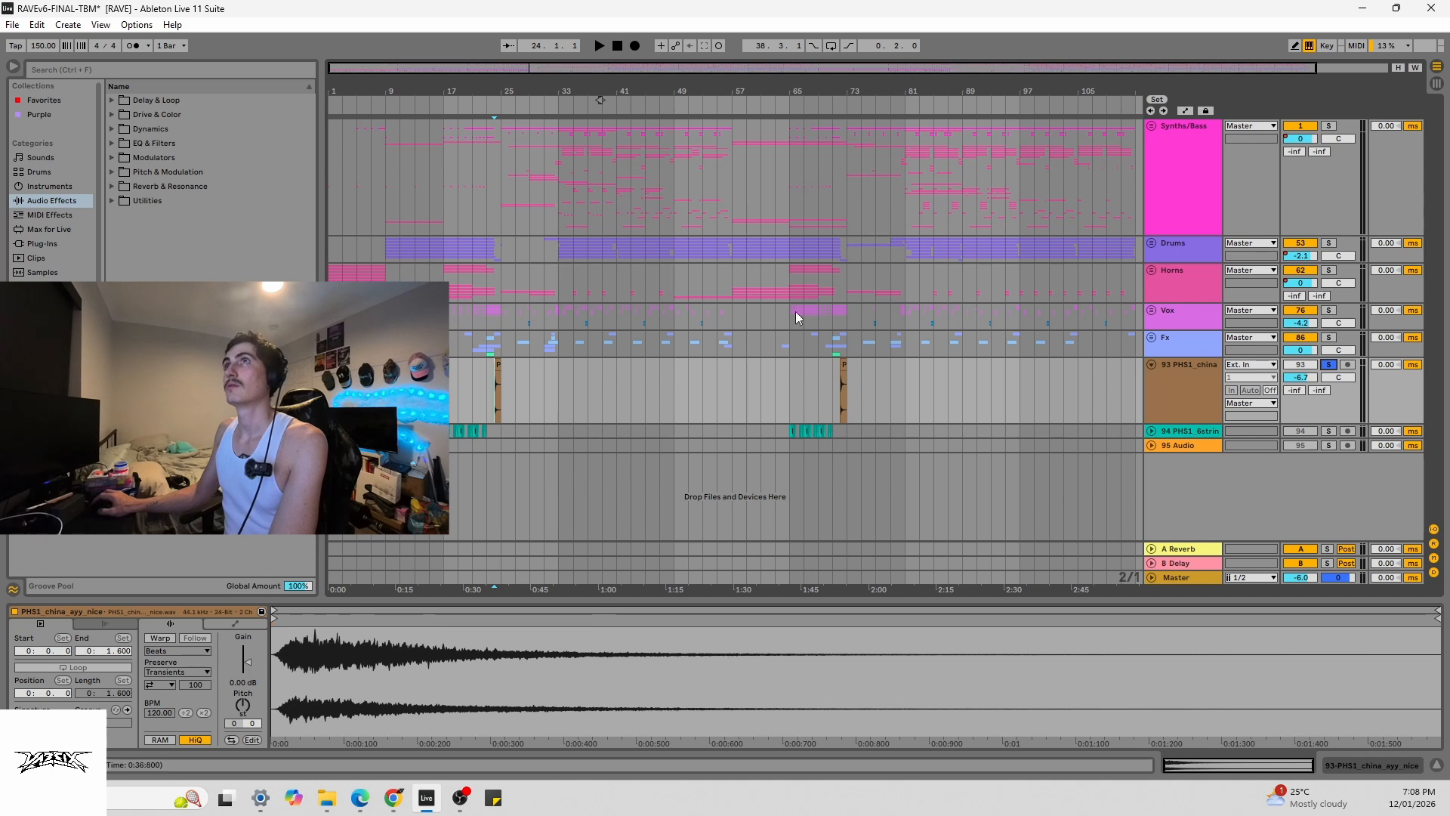
- Return to the beginning of the arrangement and play the song from bar 1
{"action": "left_click", "coordinate": [393, 172]}
{"action": "key", "text": "Home"}
{"action": "left_click", "coordinate": [558, 175]}
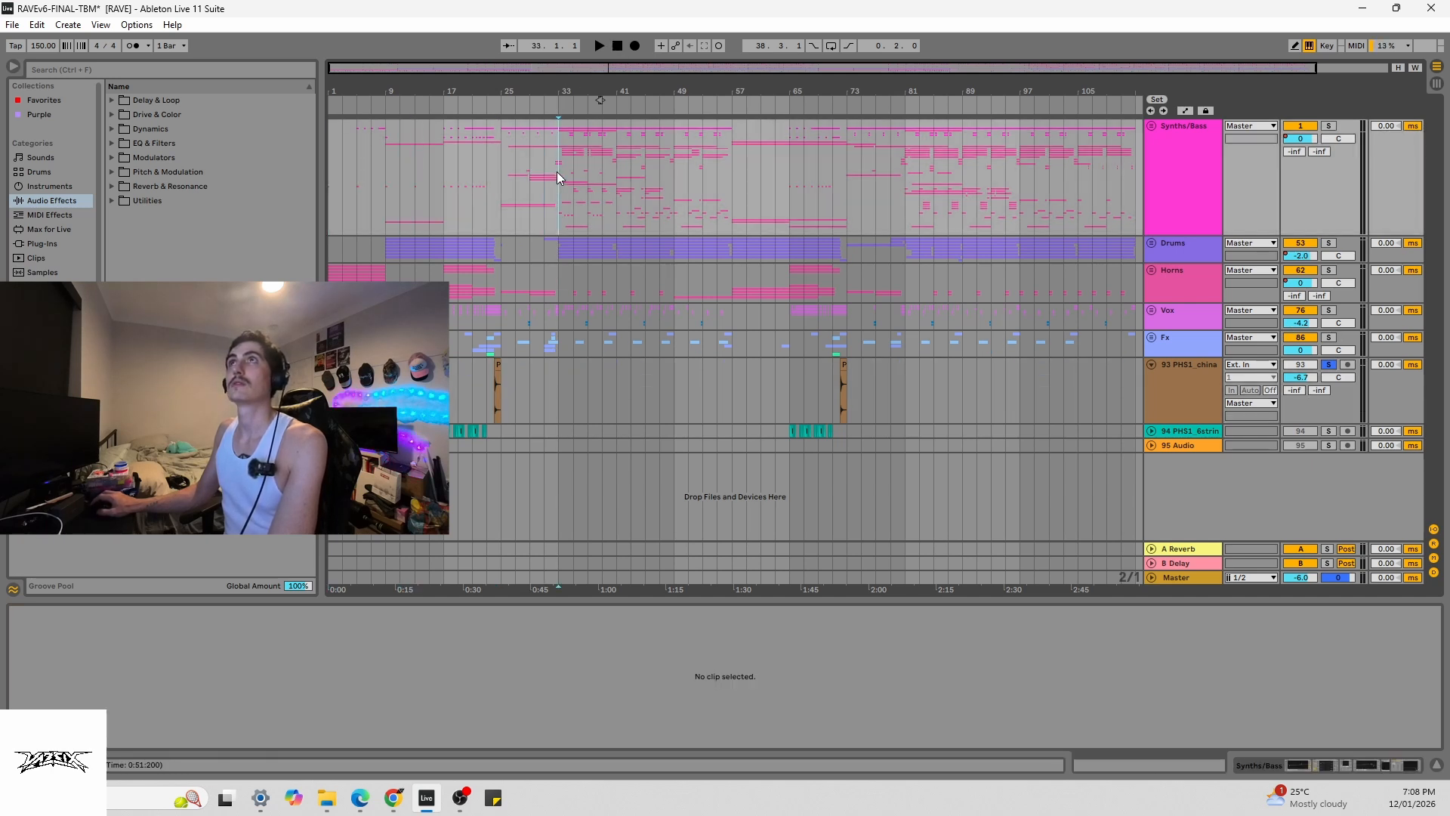
{"action": "key", "text": "Home"}
{"action": "key", "text": "space"}
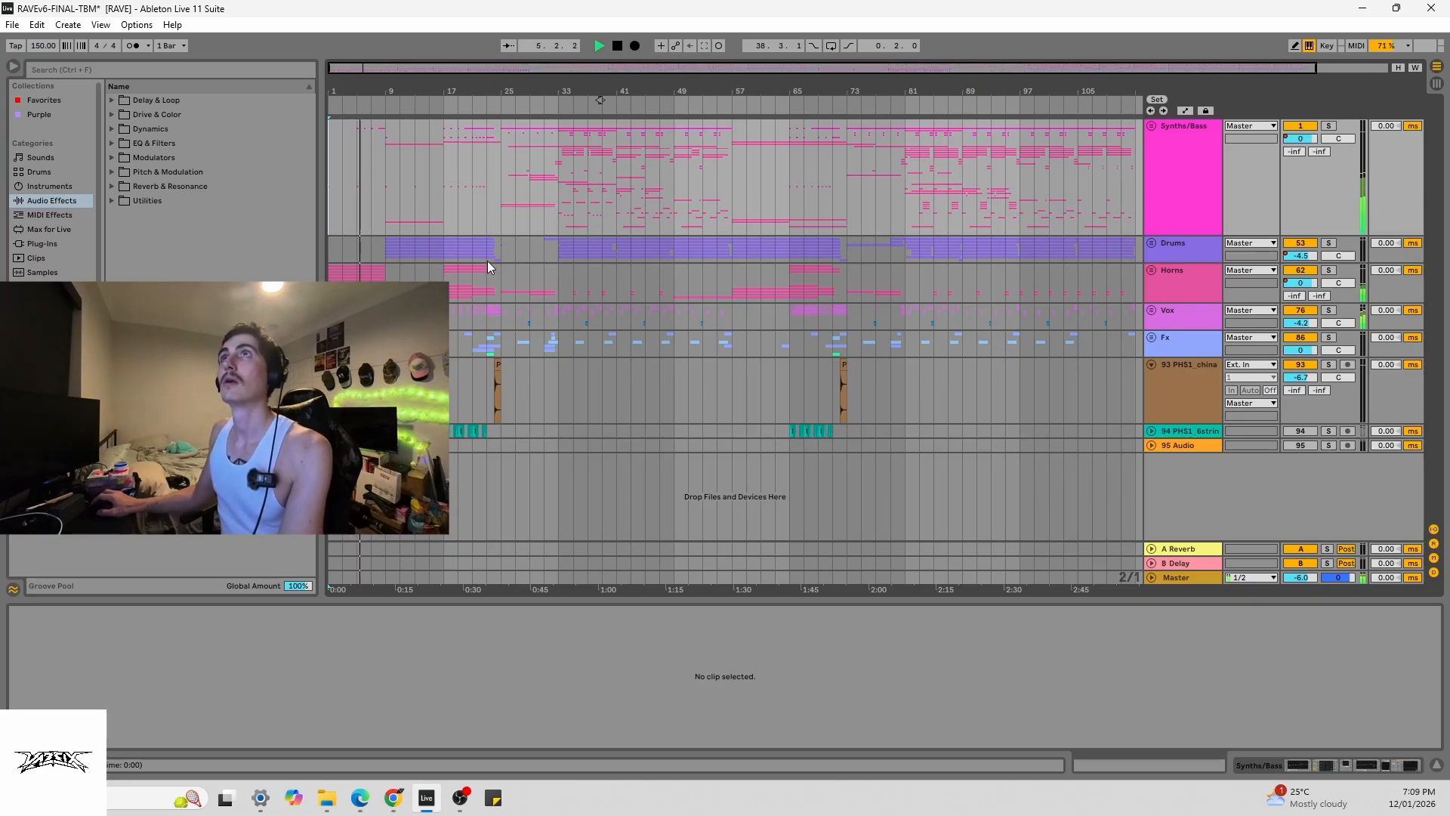
- Play the song from bar 17 and from bar 25, and stop with the playhead back at the start
{"action": "left_click", "coordinate": [443, 190]}
{"action": "key", "text": "space"}
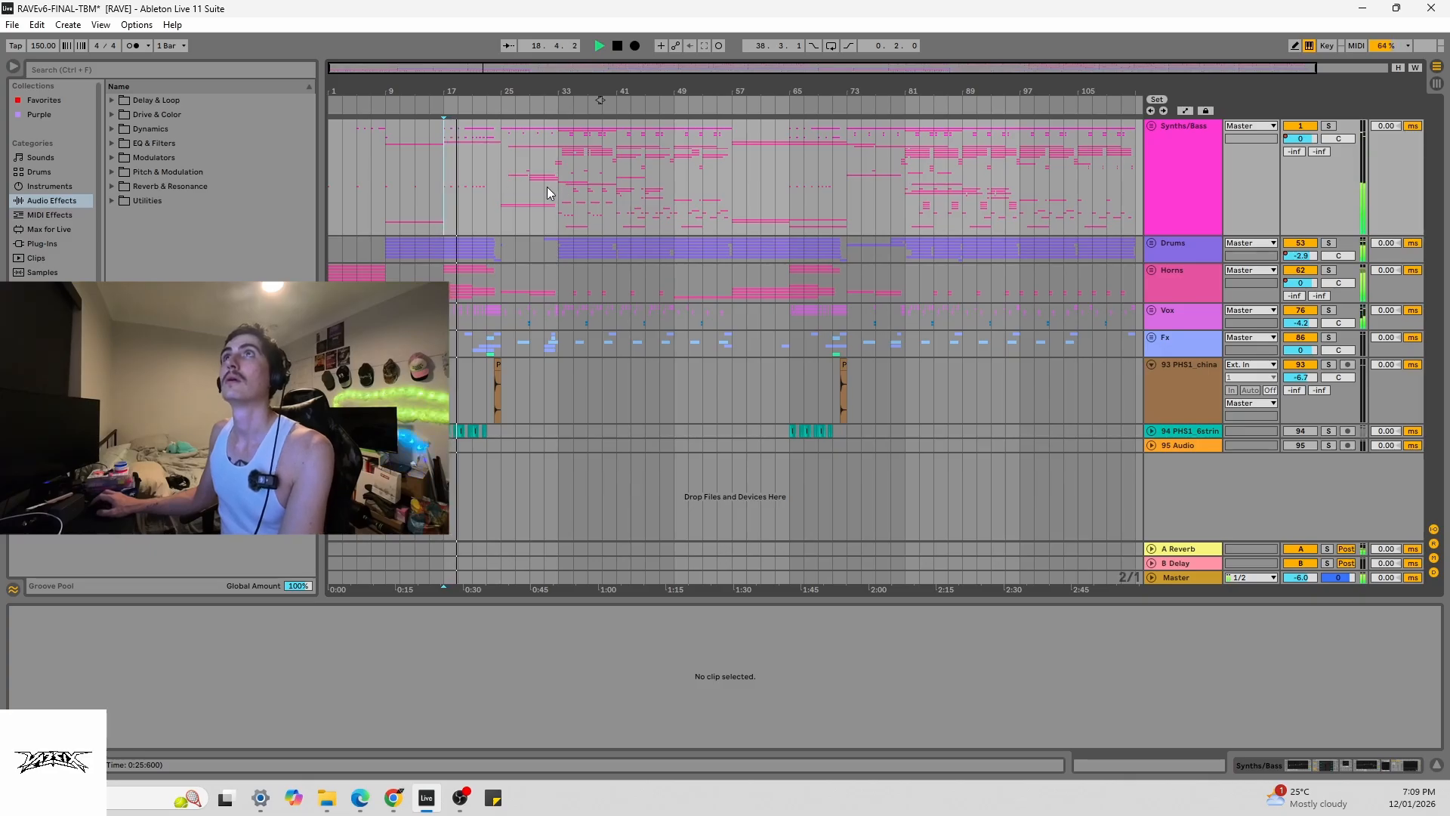
{"action": "left_click", "coordinate": [503, 176]}
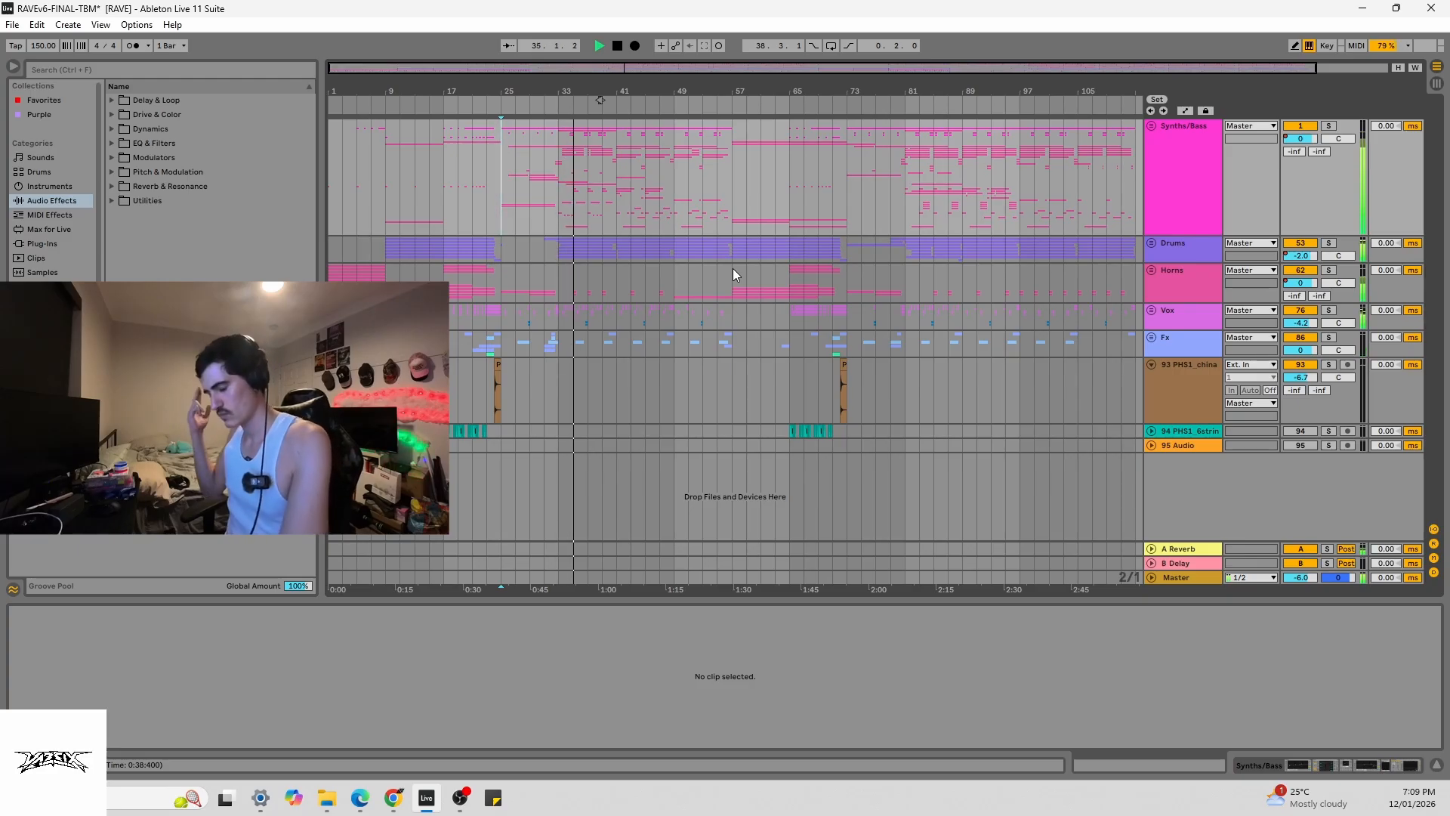
{"action": "key", "text": "space"}
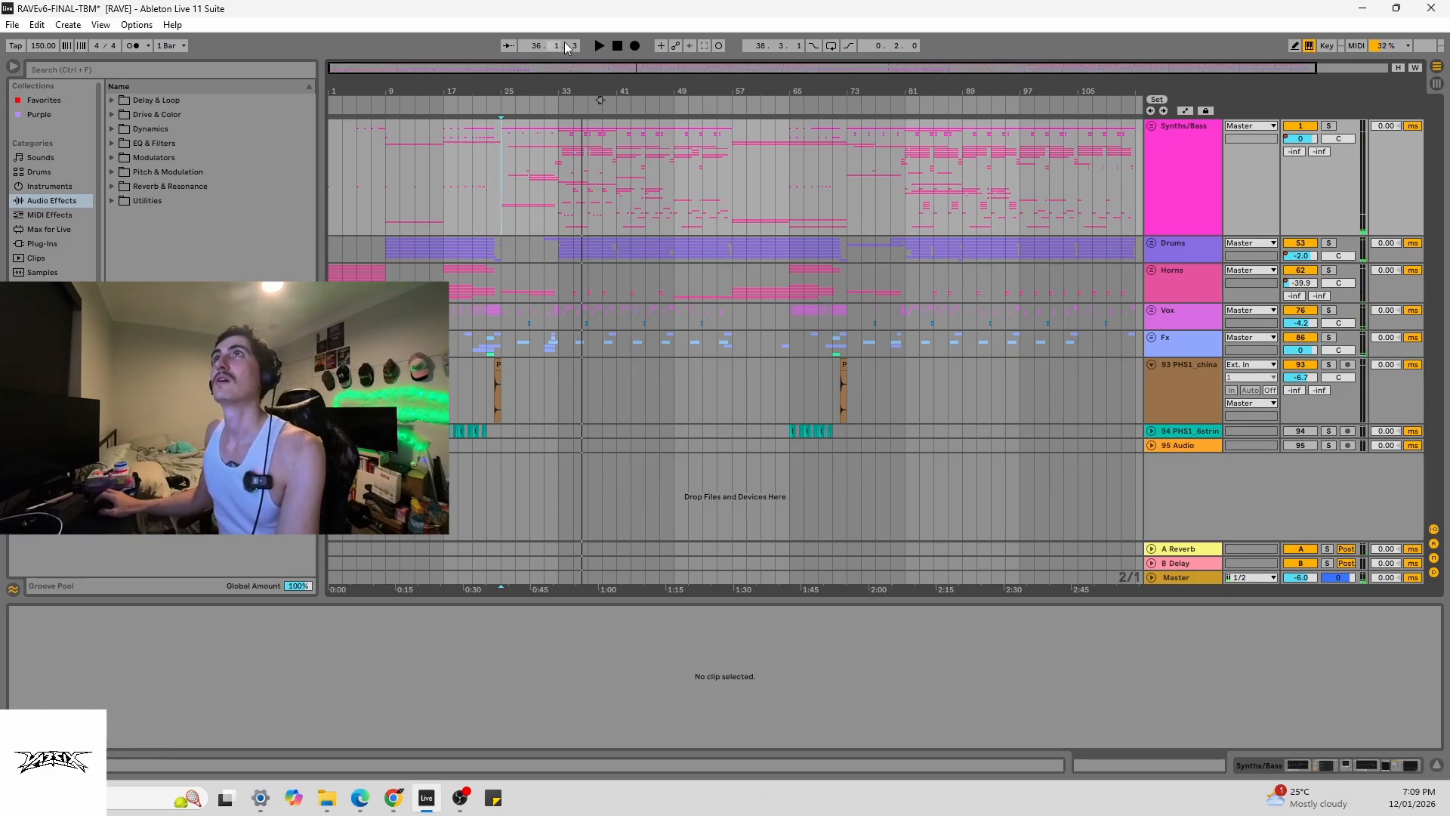
{"action": "left_click", "coordinate": [617, 45]}
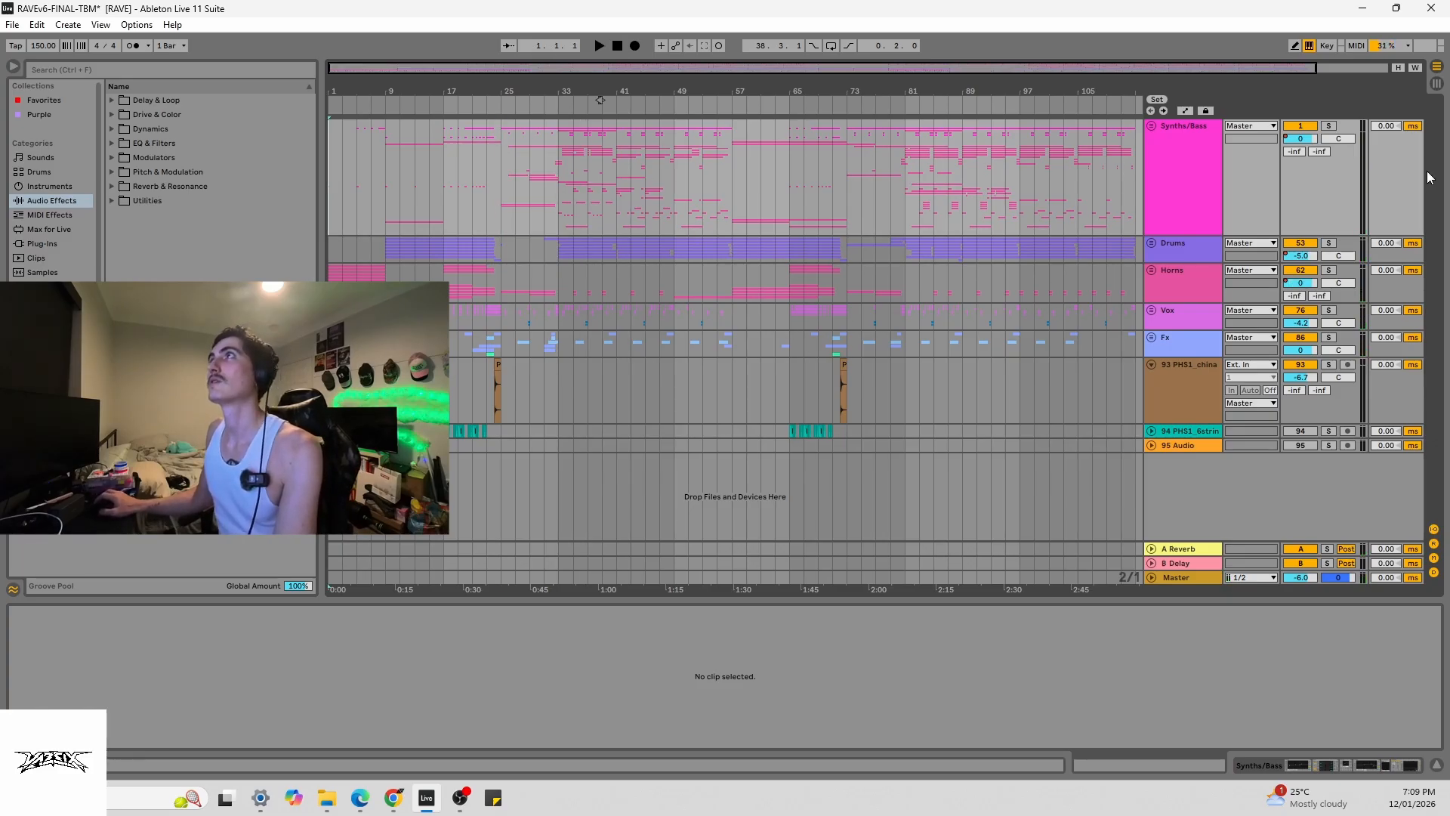
- Solo and unfold the Fx group and play it from bar 21
{"action": "left_click", "coordinate": [1150, 338]}
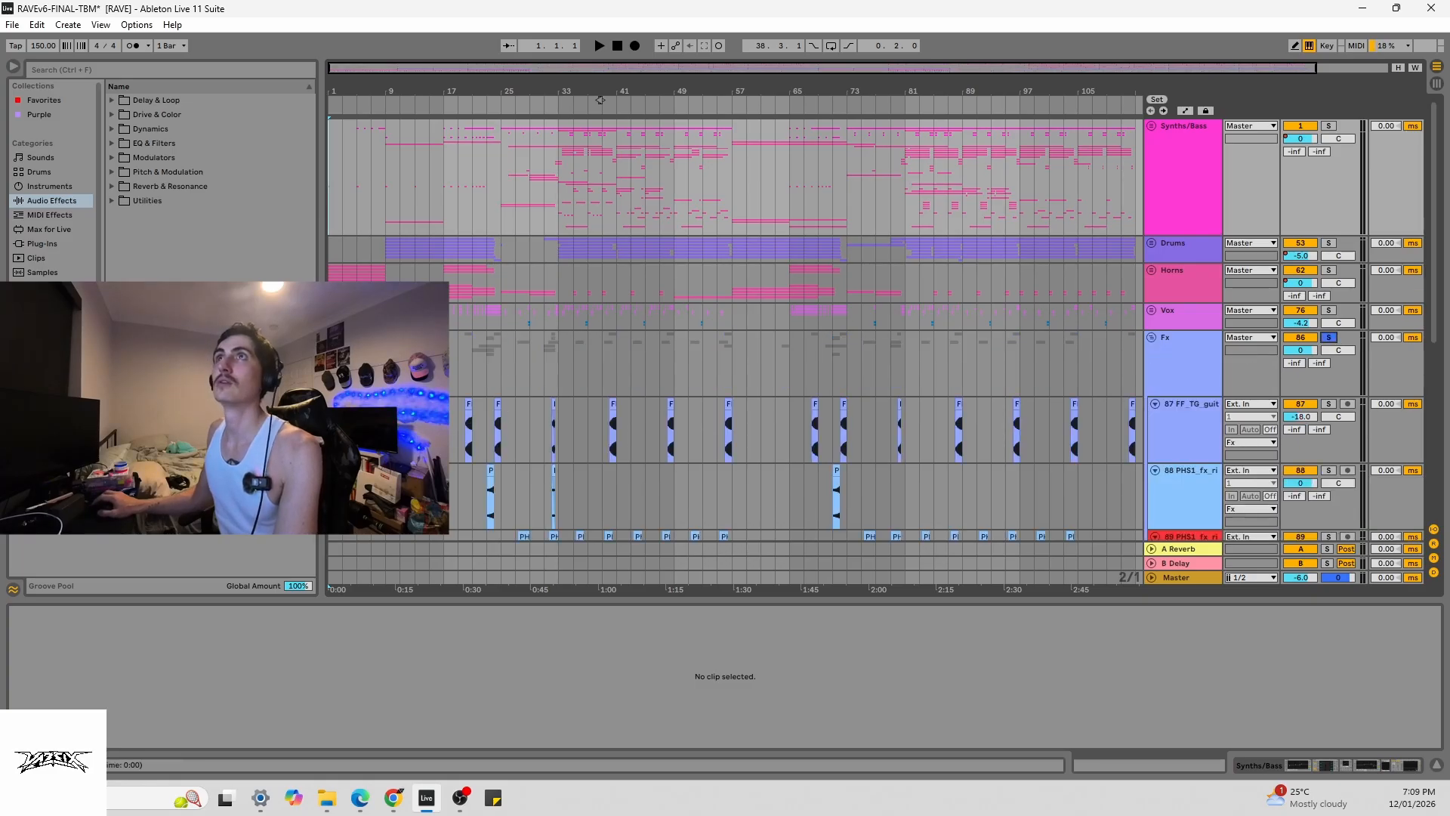
{"action": "left_click", "coordinate": [371, 358]}
{"action": "key", "text": "space"}
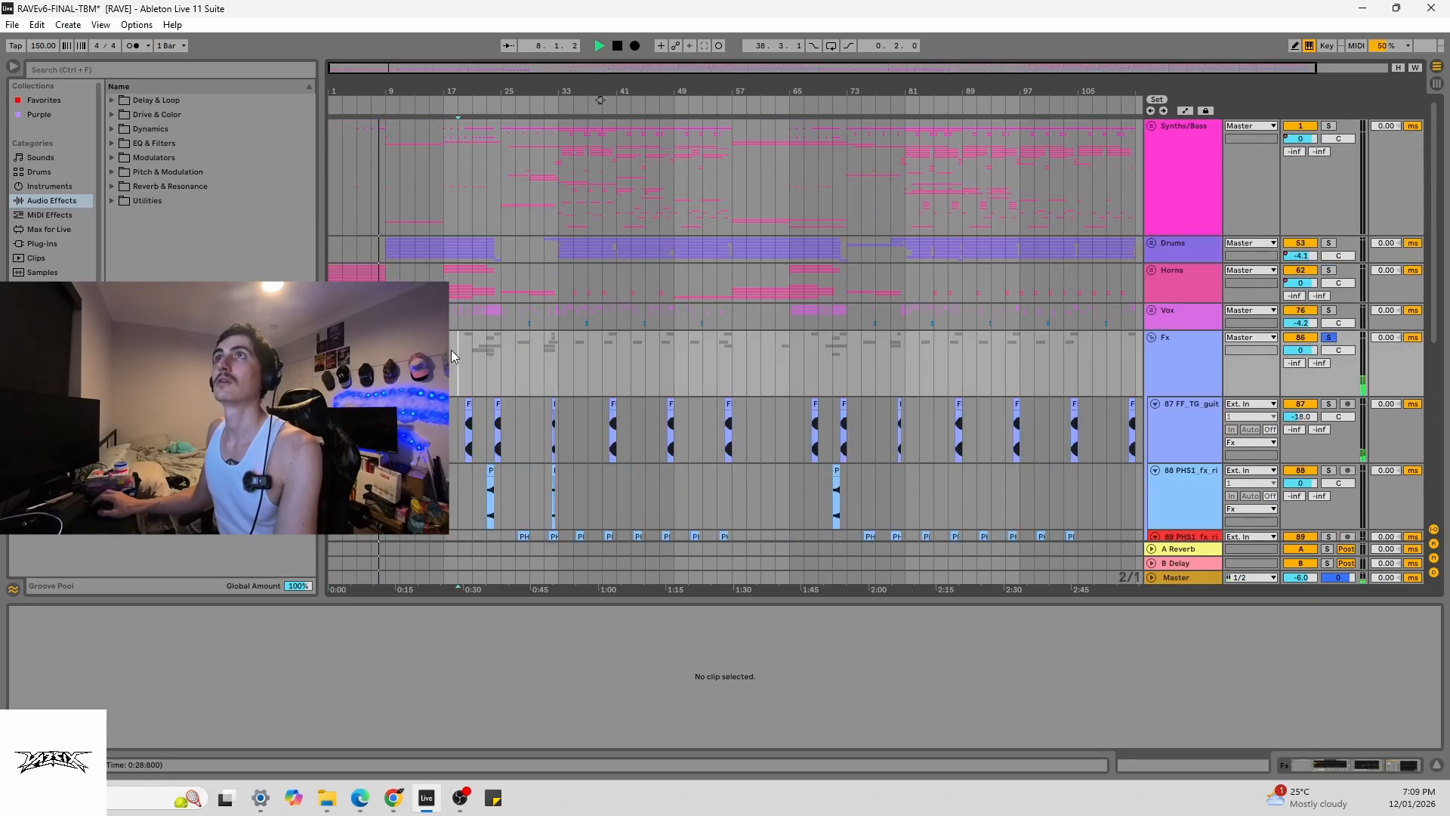
{"action": "left_click", "coordinate": [472, 352]}
- Examine the Fx group's tracks during playback, from the guitar swell and riser tracks to Crash Kick and Serum 2
{"action": "scroll", "coordinate": [506, 367], "scroll_direction": "down", "scroll_amount": 5}
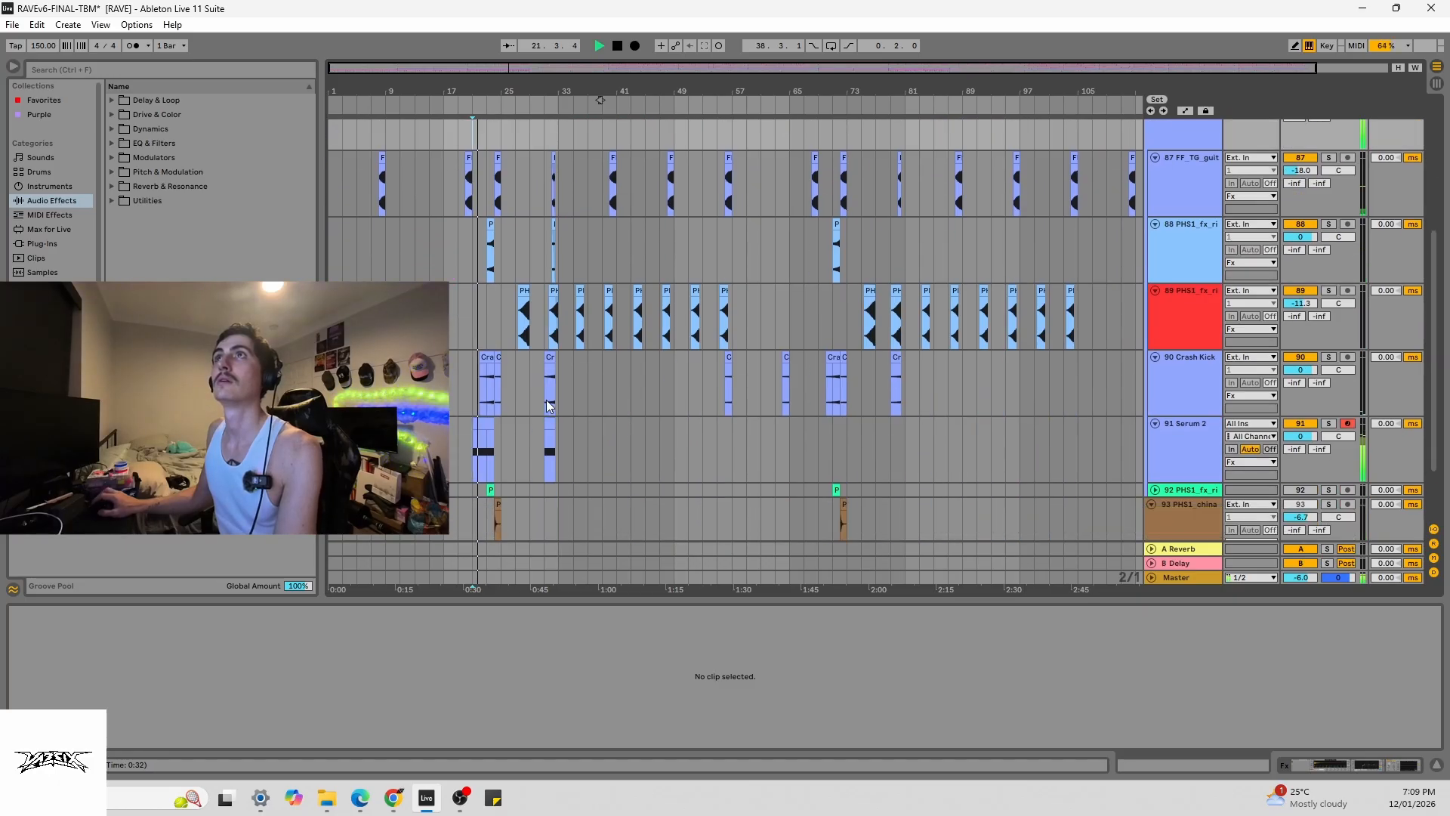
{"action": "scroll", "coordinate": [592, 364], "scroll_direction": "down", "scroll_amount": 2}
{"action": "scroll", "coordinate": [626, 369], "scroll_direction": "up", "scroll_amount": 5}
{"action": "scroll", "coordinate": [648, 372], "scroll_direction": "down", "scroll_amount": 2}
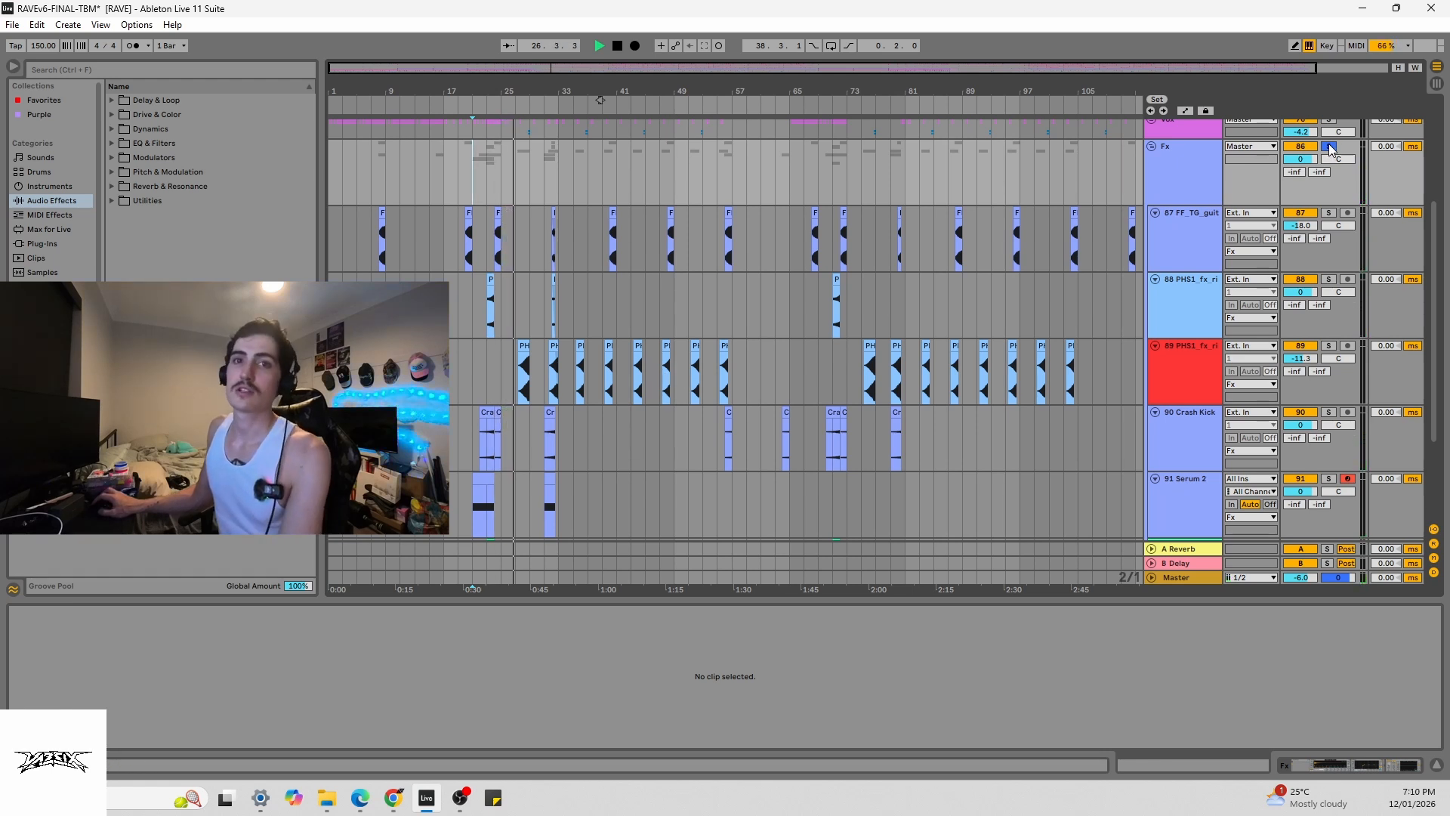
{"action": "scroll", "coordinate": [529, 405], "scroll_direction": "down", "scroll_amount": 2}
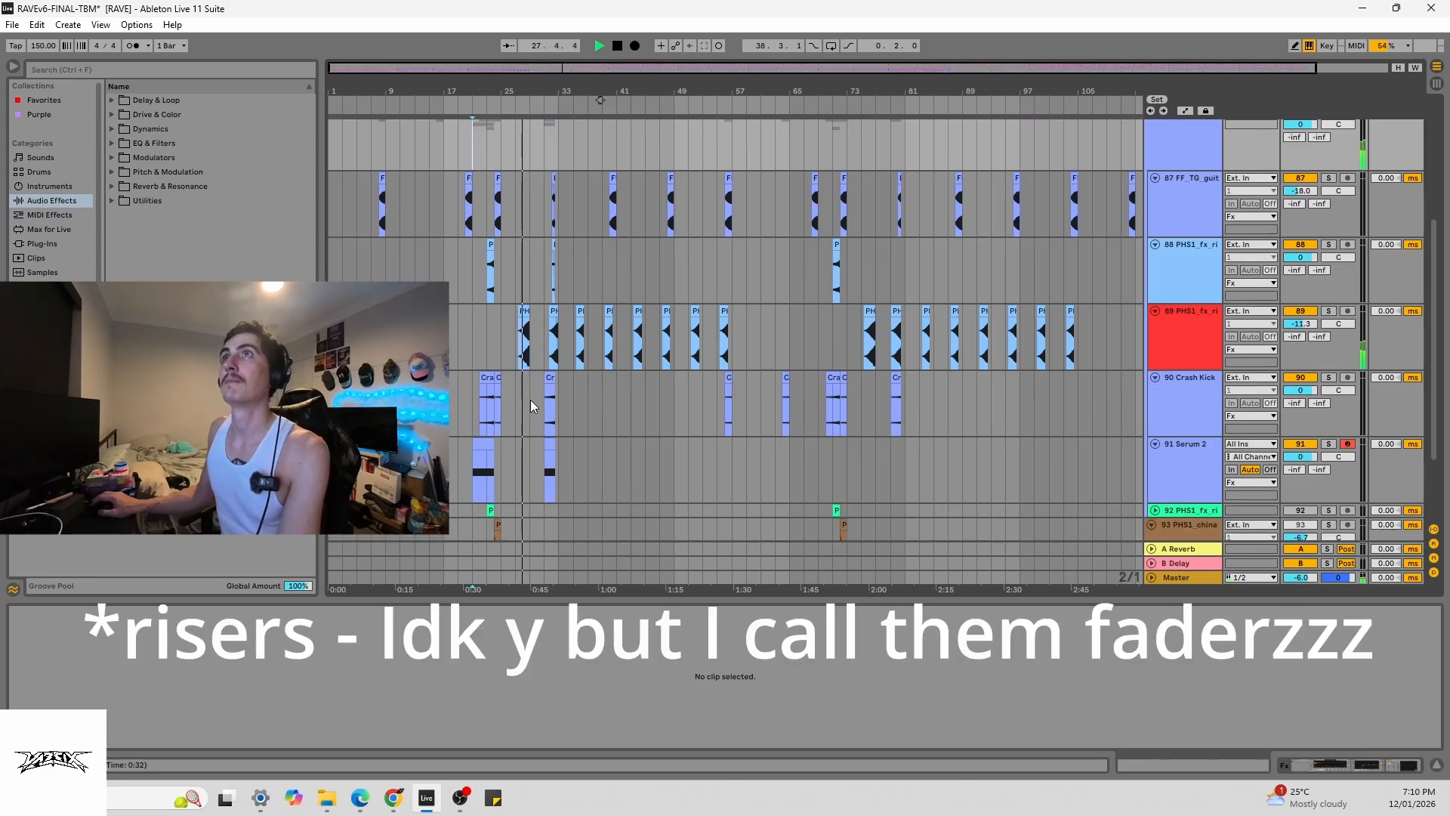
{"action": "scroll", "coordinate": [532, 400], "scroll_direction": "down", "scroll_amount": 4}
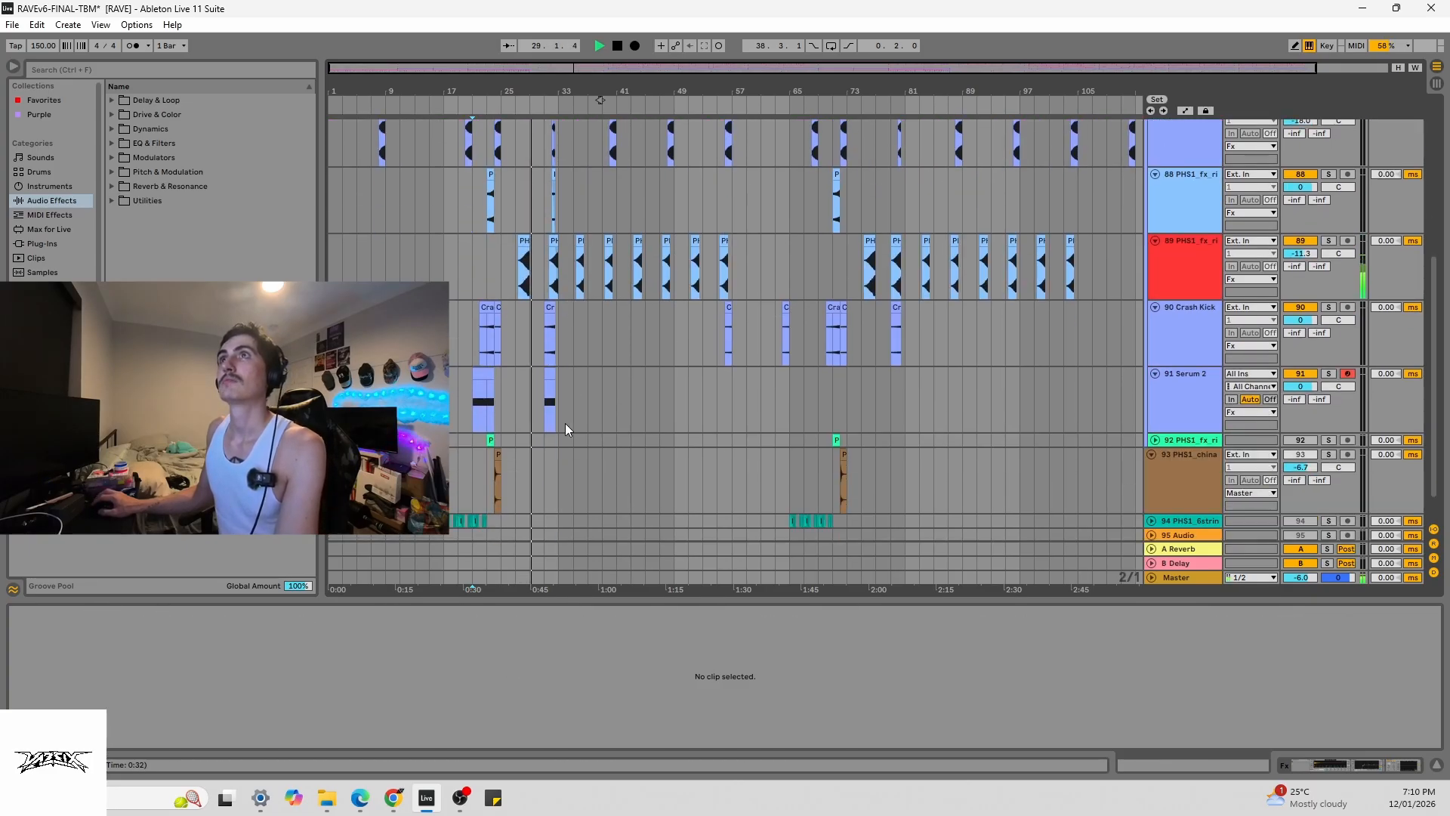
{"action": "left_click", "coordinate": [1157, 462]}
{"action": "left_click", "coordinate": [1181, 382]}
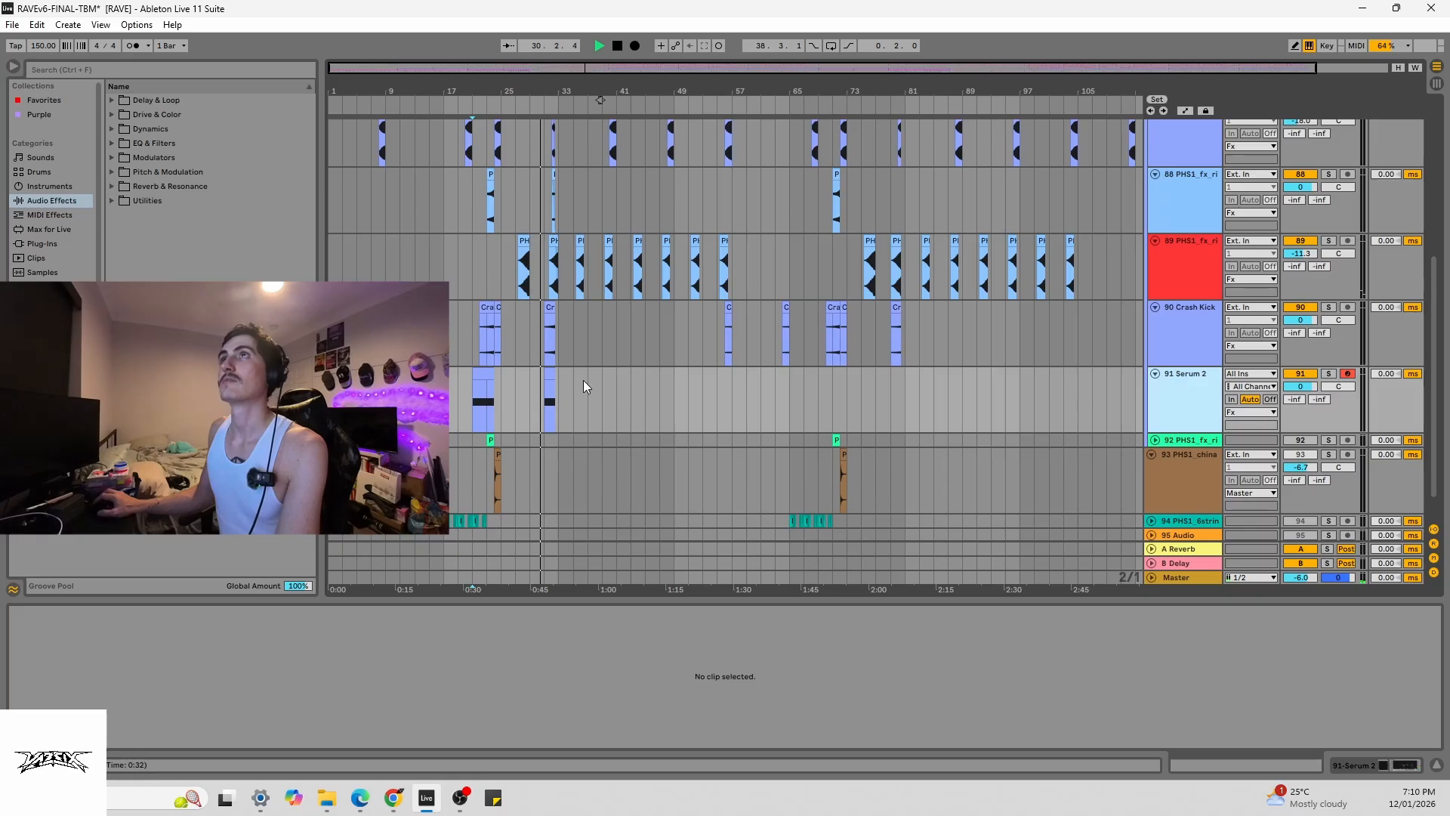
{"action": "scroll", "coordinate": [583, 380], "scroll_direction": "up", "scroll_amount": 6}
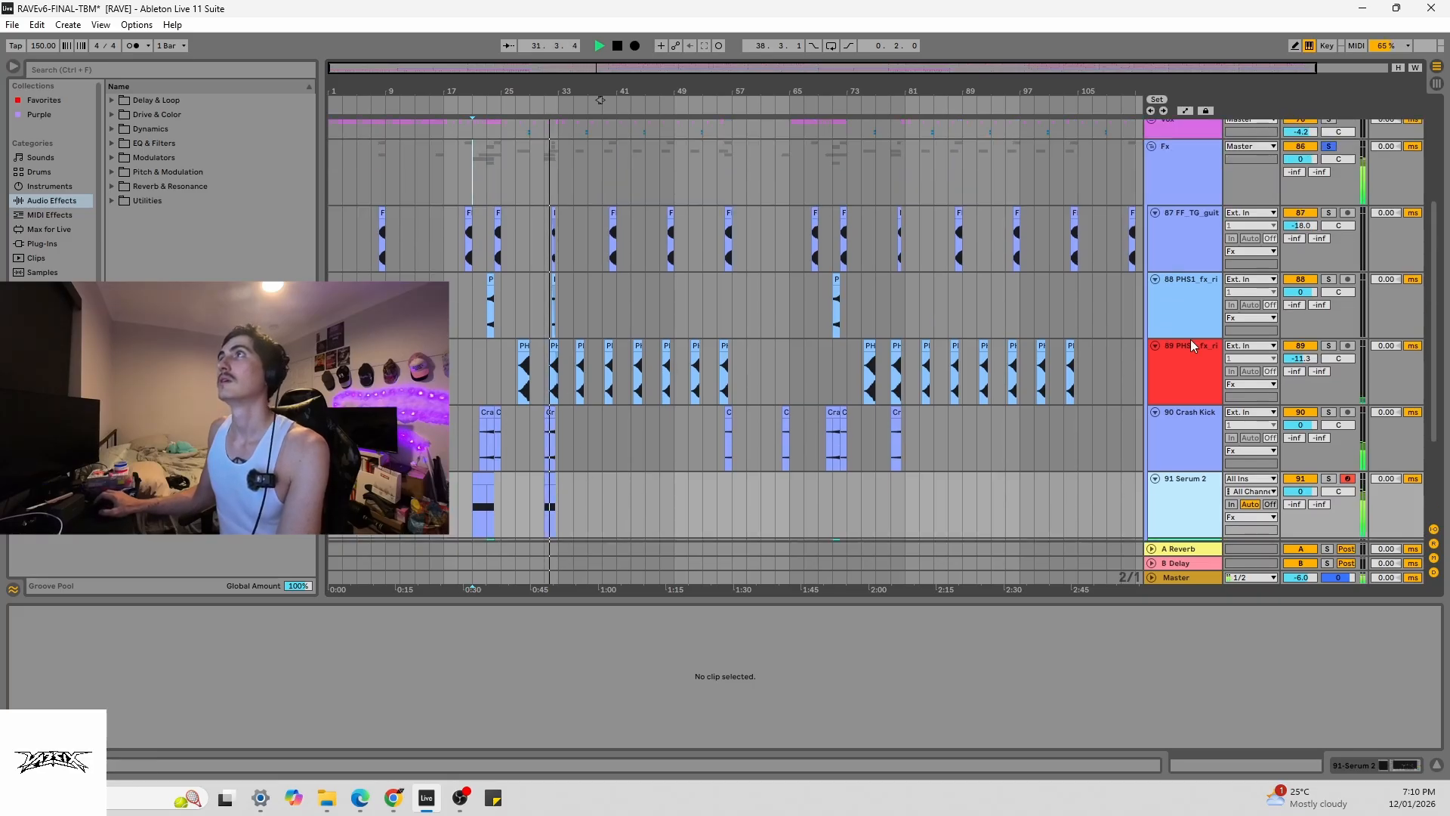
- Solo the FF_TG_guitar track and play its riff clip at bar 20
{"action": "left_click_drag", "start_coordinate": [498, 69], "coordinate": [453, 227]}
{"action": "left_click", "coordinate": [434, 244]}
{"action": "key", "text": "space"}
{"action": "key", "text": "space"}
{"action": "mouse_move", "coordinate": [485, 69]}
{"action": "left_mouse_down"}
{"action": "mouse_move", "coordinate": [495, 144]}
{"action": "mouse_move", "coordinate": [465, 85]}
{"action": "left_mouse_up"}
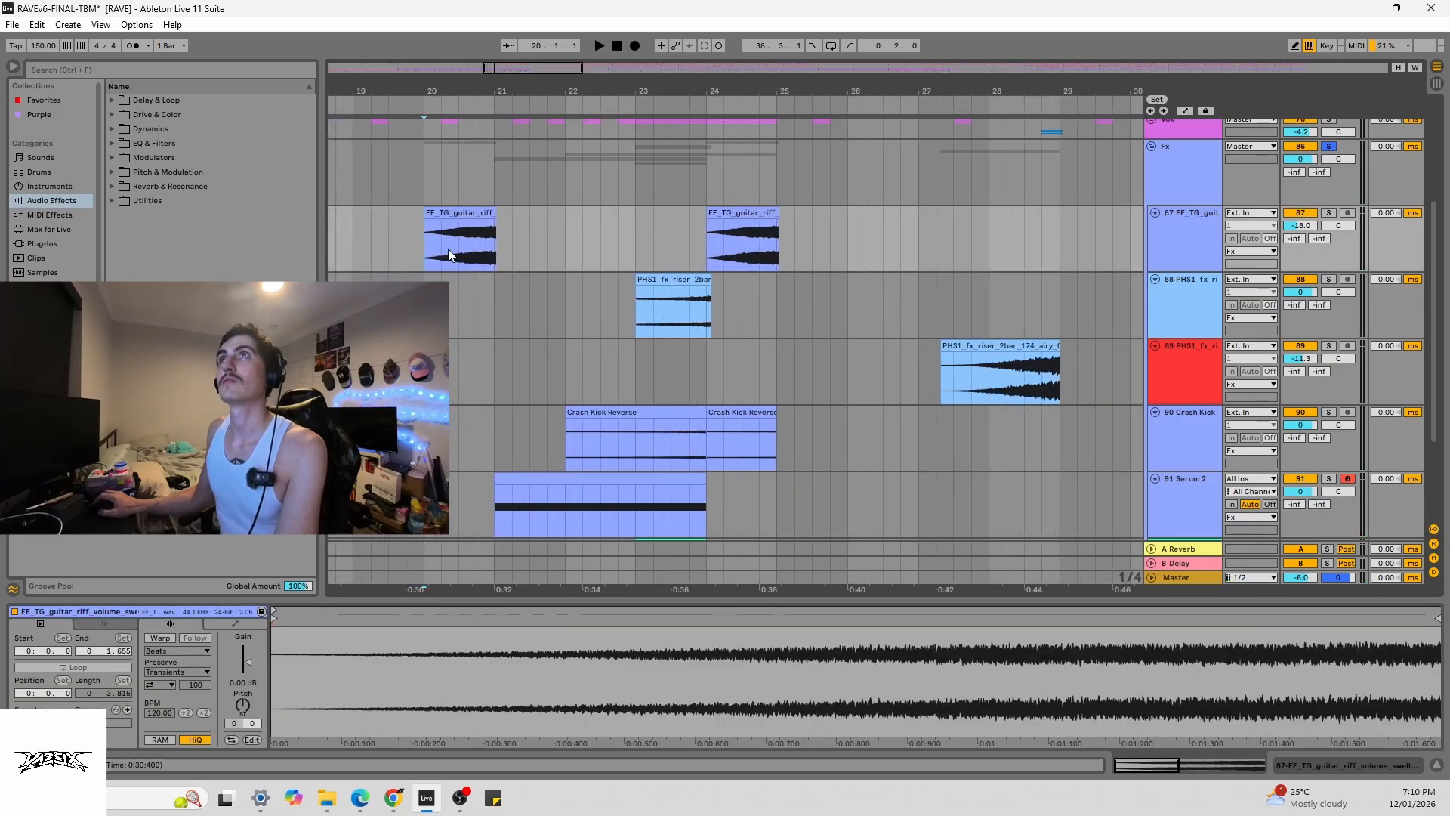
{"action": "left_click", "coordinate": [419, 243]}
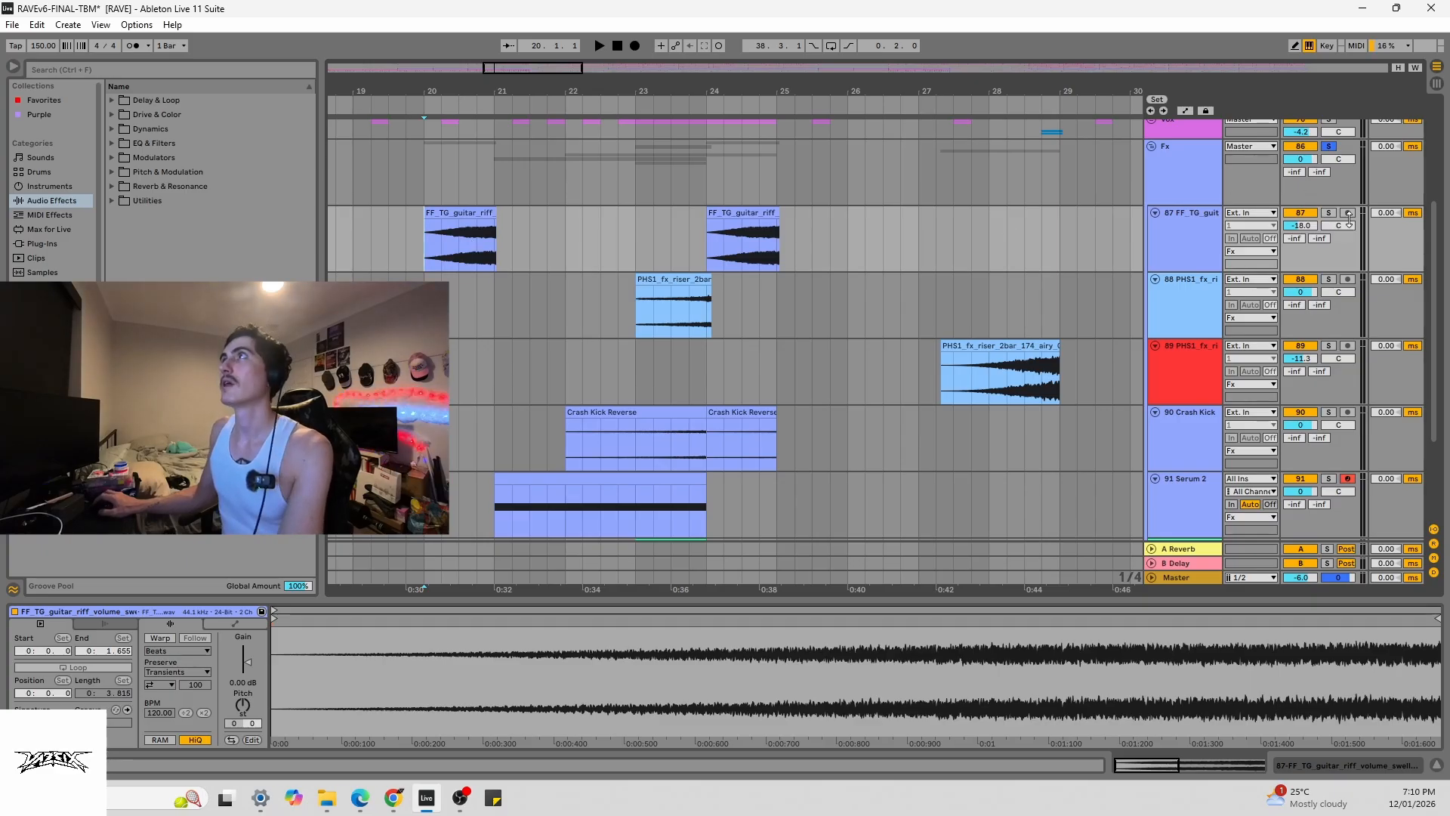
{"action": "left_click", "coordinate": [1329, 213]}
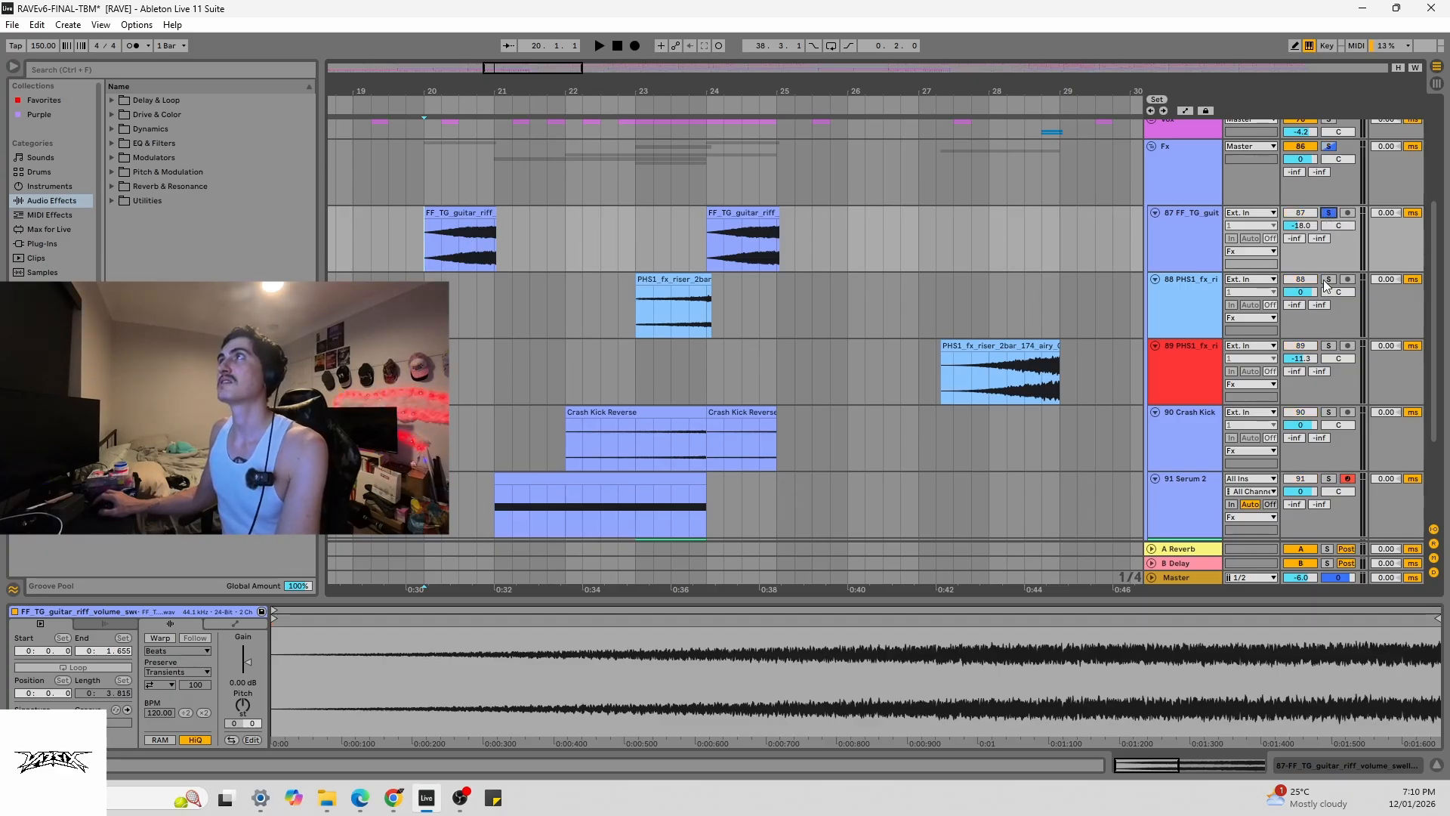
{"action": "key", "text": "space"}
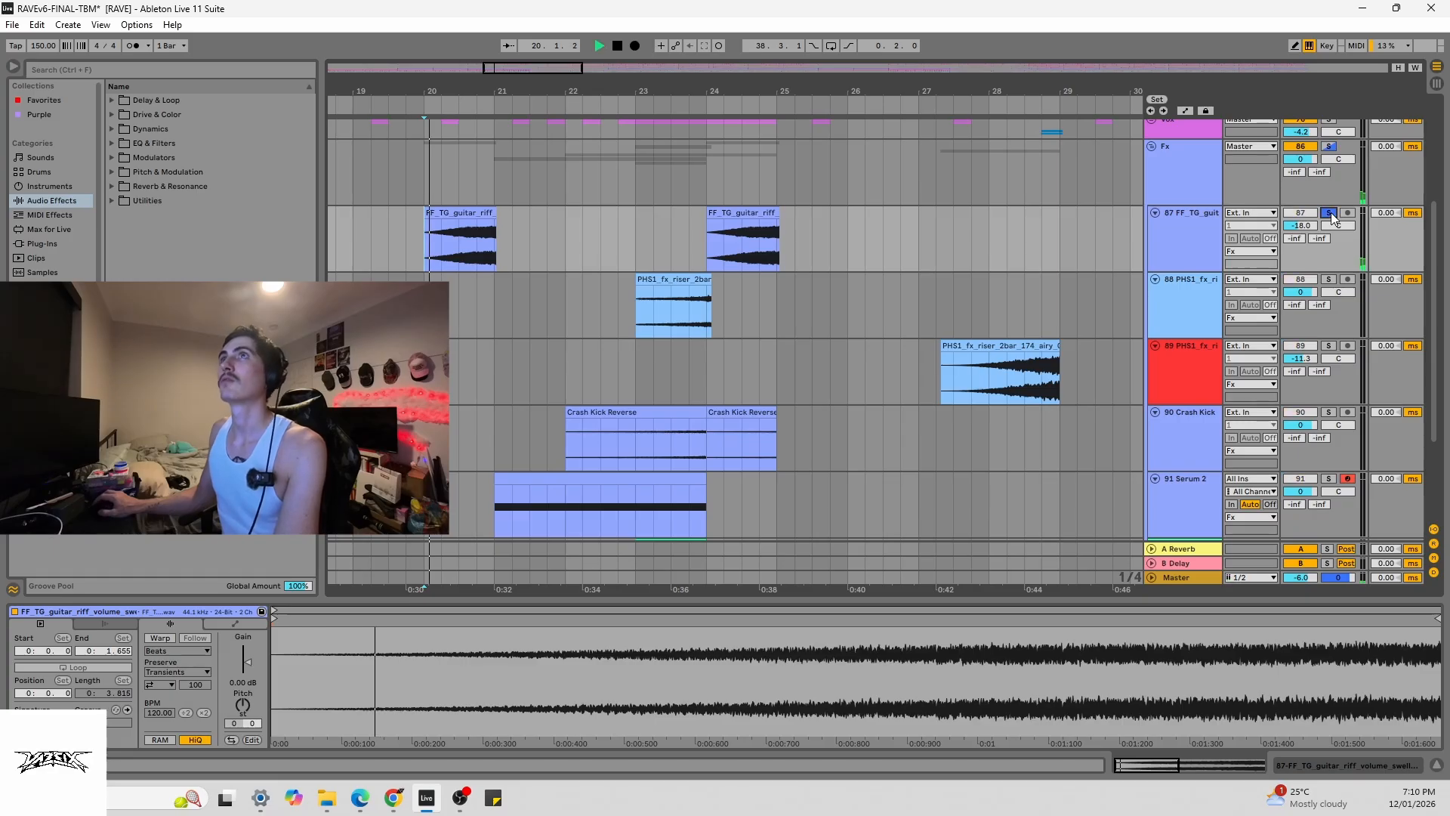
- Solo track 88 PHS1_fx_riser and play its riser clip from bar 23
{"action": "left_click", "coordinate": [638, 317]}
{"action": "key", "text": "space"}
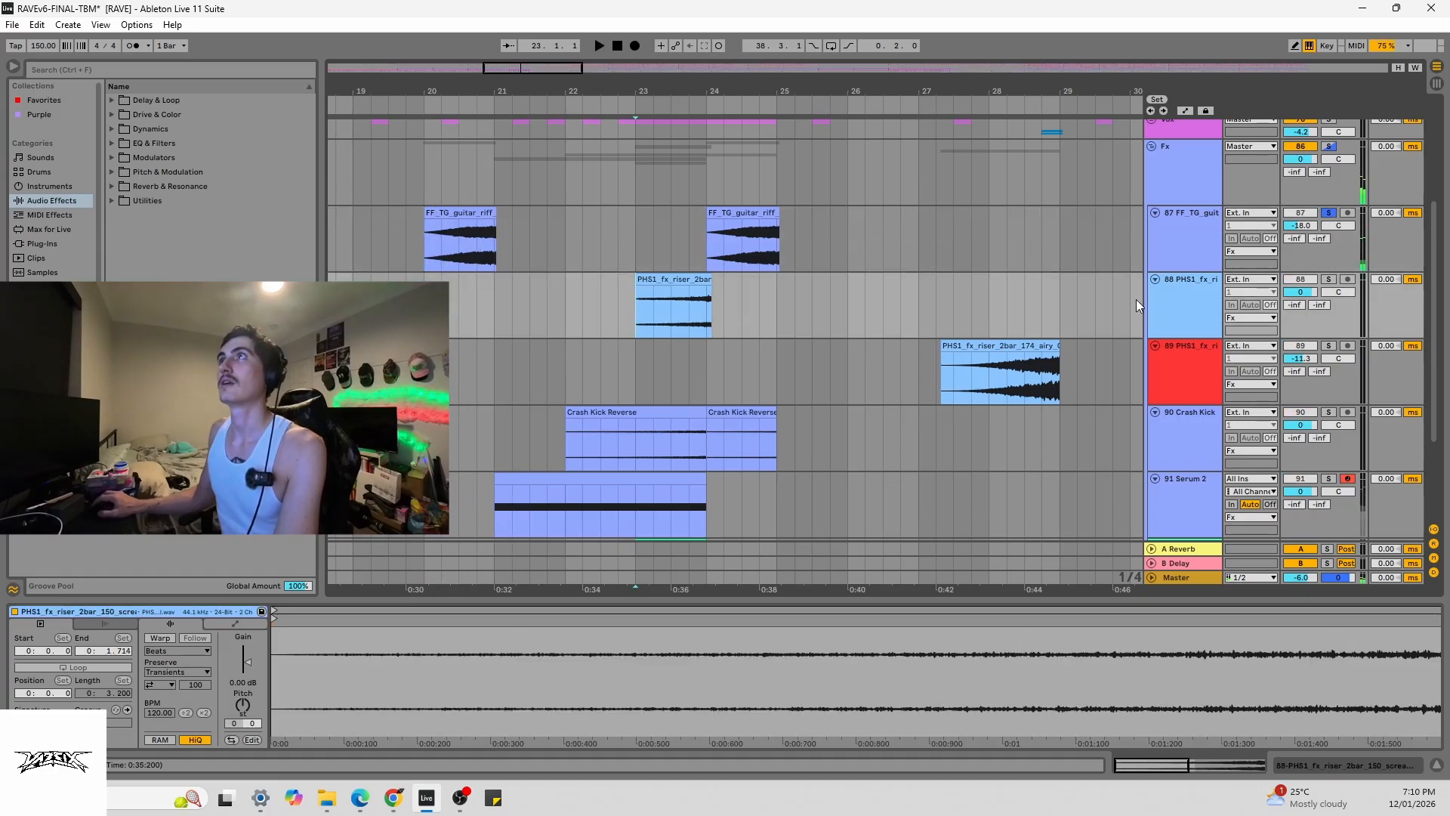
{"action": "left_click", "coordinate": [1329, 280]}
{"action": "key", "text": "space"}
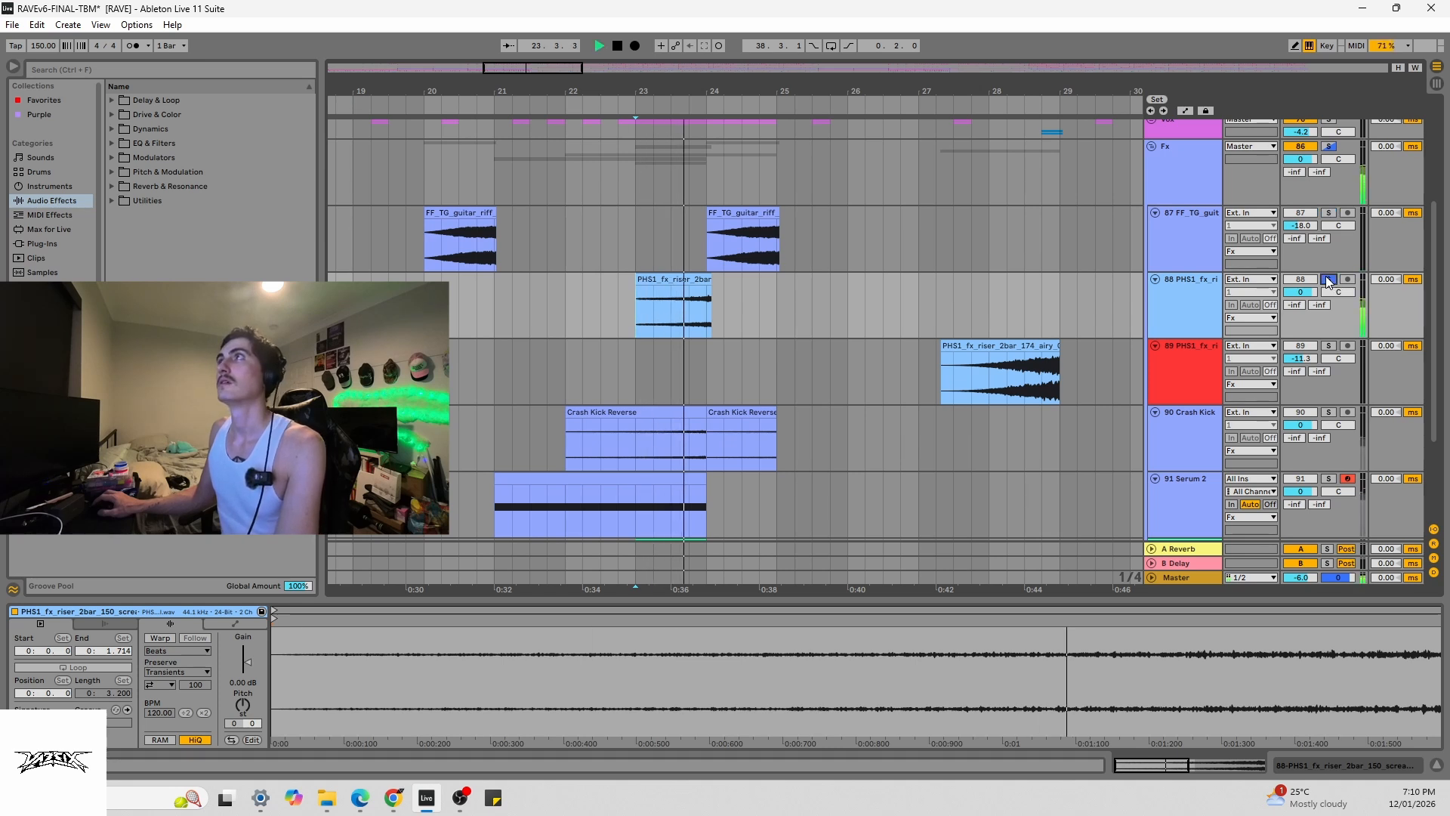
{"action": "key", "text": "space"}
- Solo the Crash Kick track and play its reversed crash from bar 23
{"action": "left_click", "coordinate": [1329, 412]}
{"action": "key", "text": "space"}
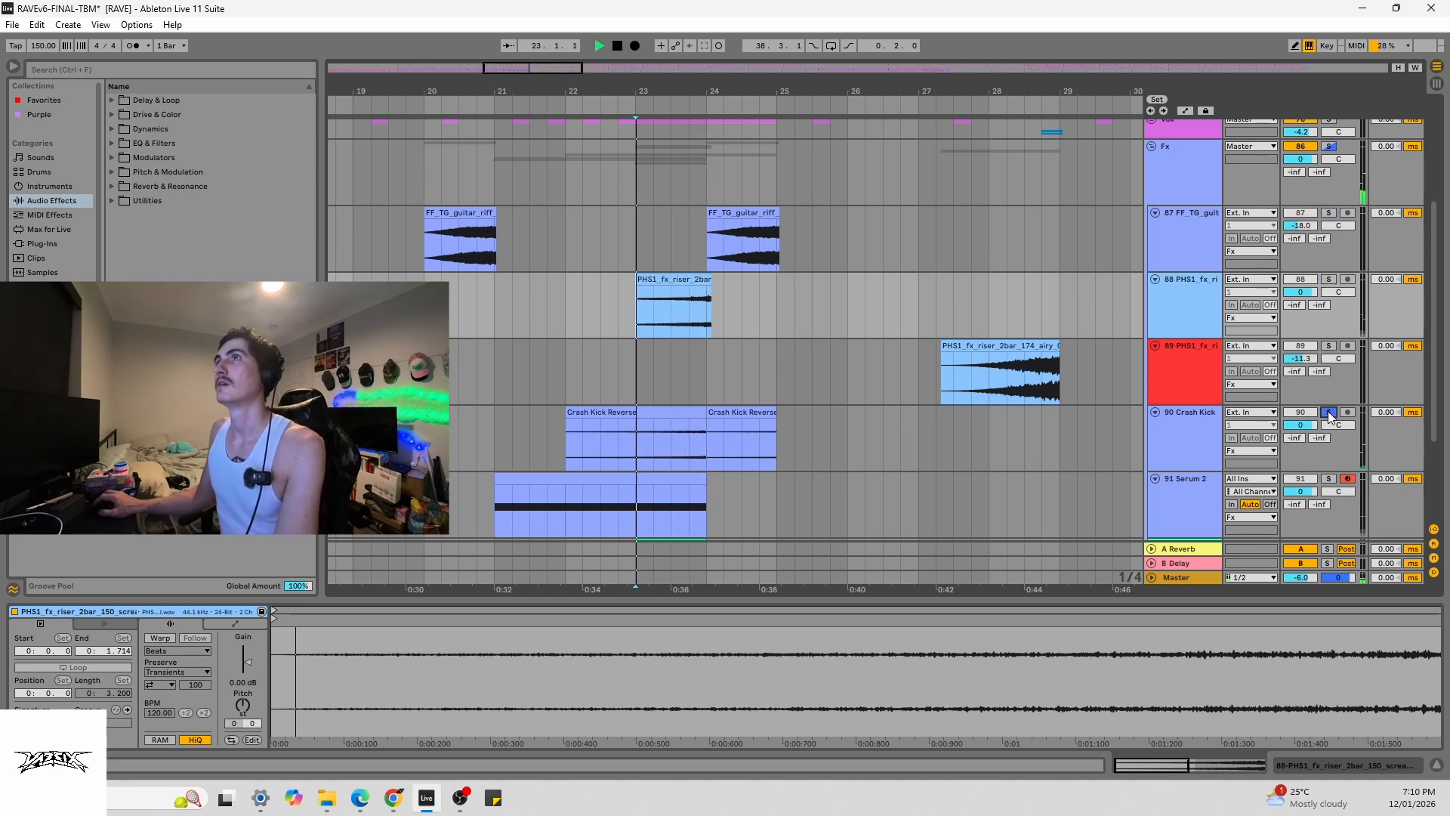
{"action": "key", "text": "space"}
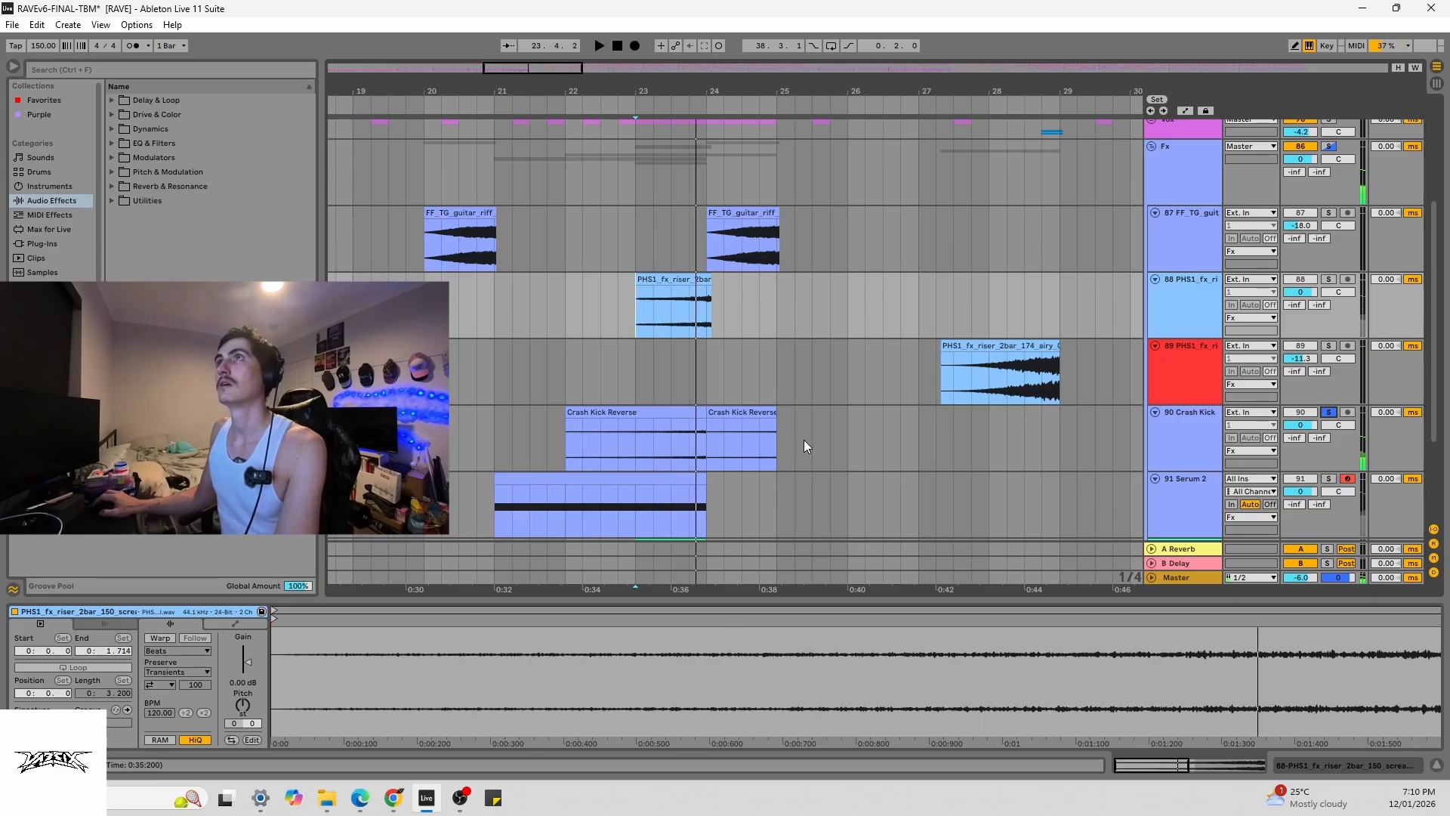
- Clear the solos and play all layers together from bar 23, stopping on the Crash Kick Reverse clip
{"action": "left_click", "coordinate": [623, 413]}
{"action": "left_click", "coordinate": [638, 309]}
{"action": "key", "text": "space"}
{"action": "key", "text": "space"}
{"action": "left_click", "coordinate": [1328, 280]}
{"action": "key", "text": "space"}
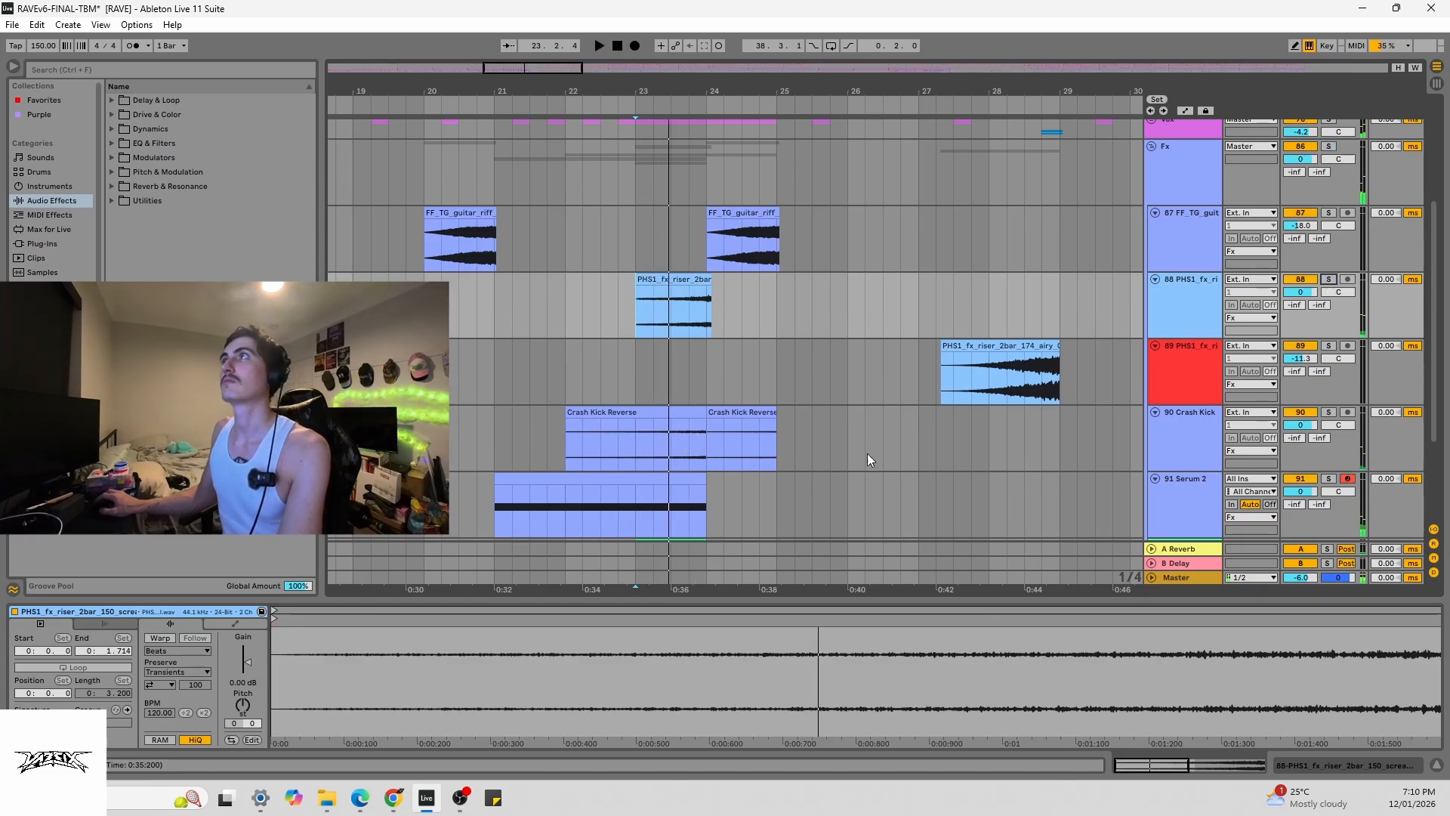
{"action": "left_click", "coordinate": [635, 442]}
{"action": "key", "text": "space"}
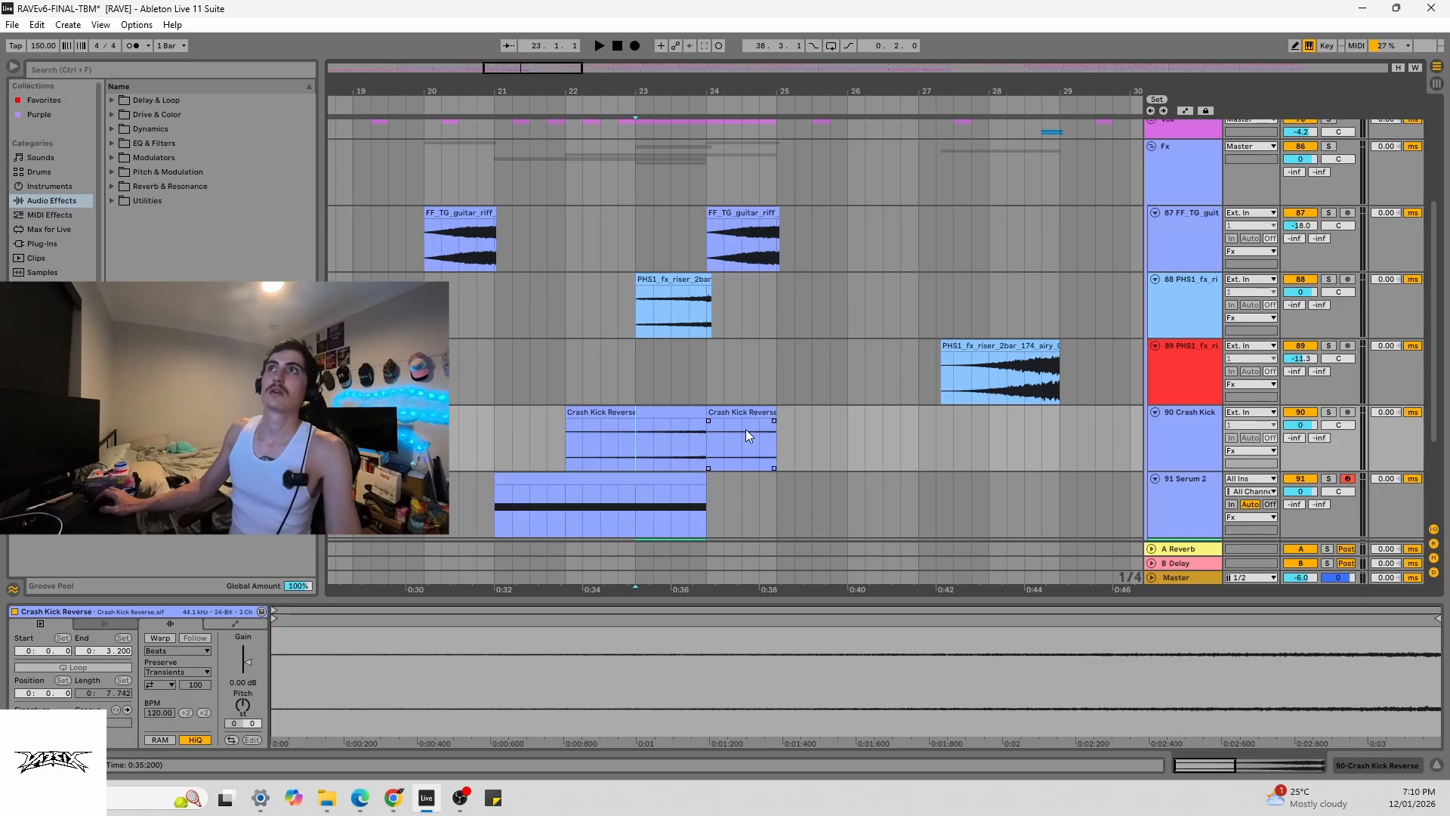
- Solo the Serum 2 track, select its clip at bar 21 and open the track's device chain
{"action": "left_click", "coordinate": [685, 415]}
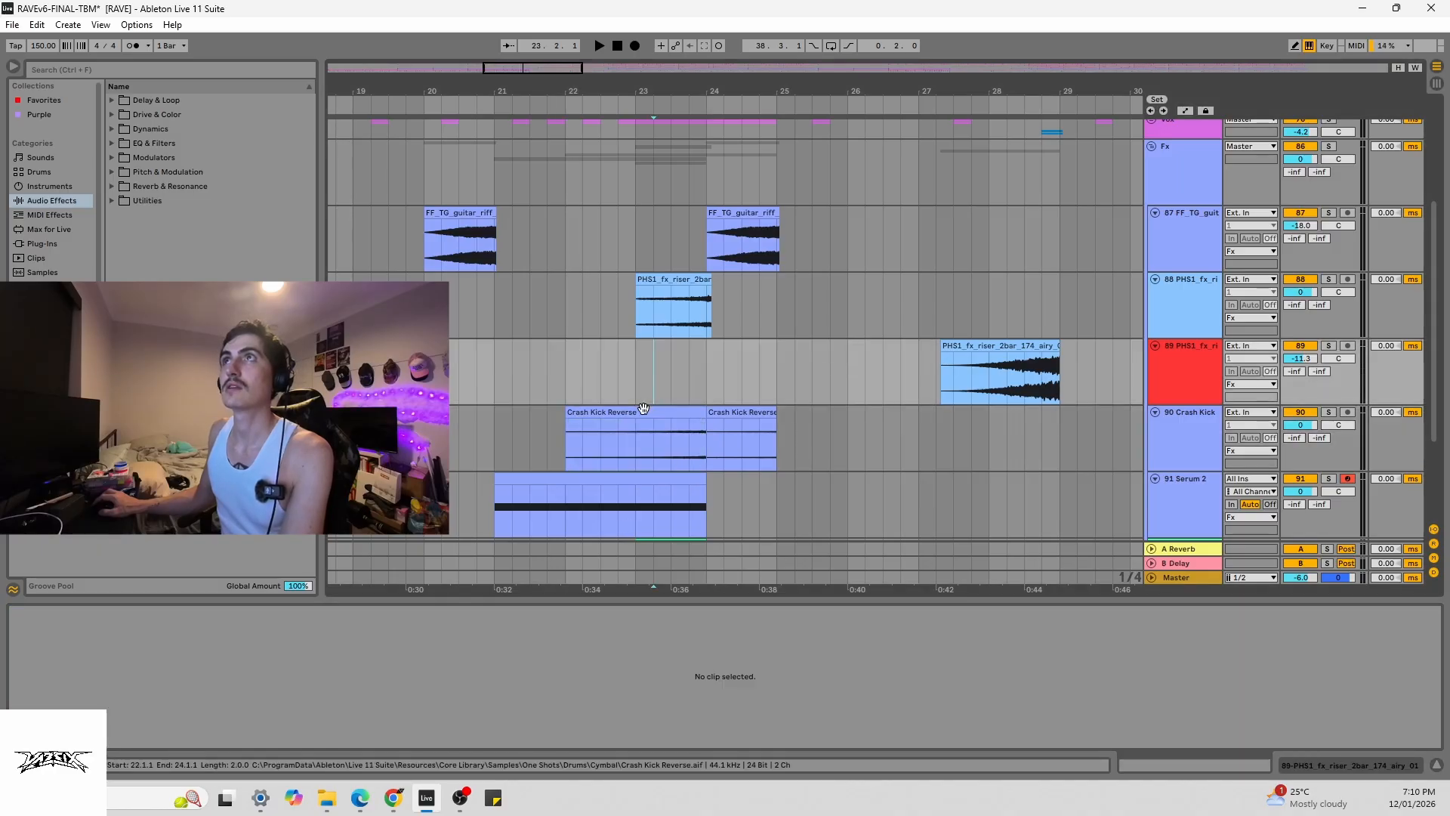
{"action": "left_click", "coordinate": [610, 476]}
{"action": "scroll", "coordinate": [846, 469], "scroll_direction": "down", "scroll_amount": 1}
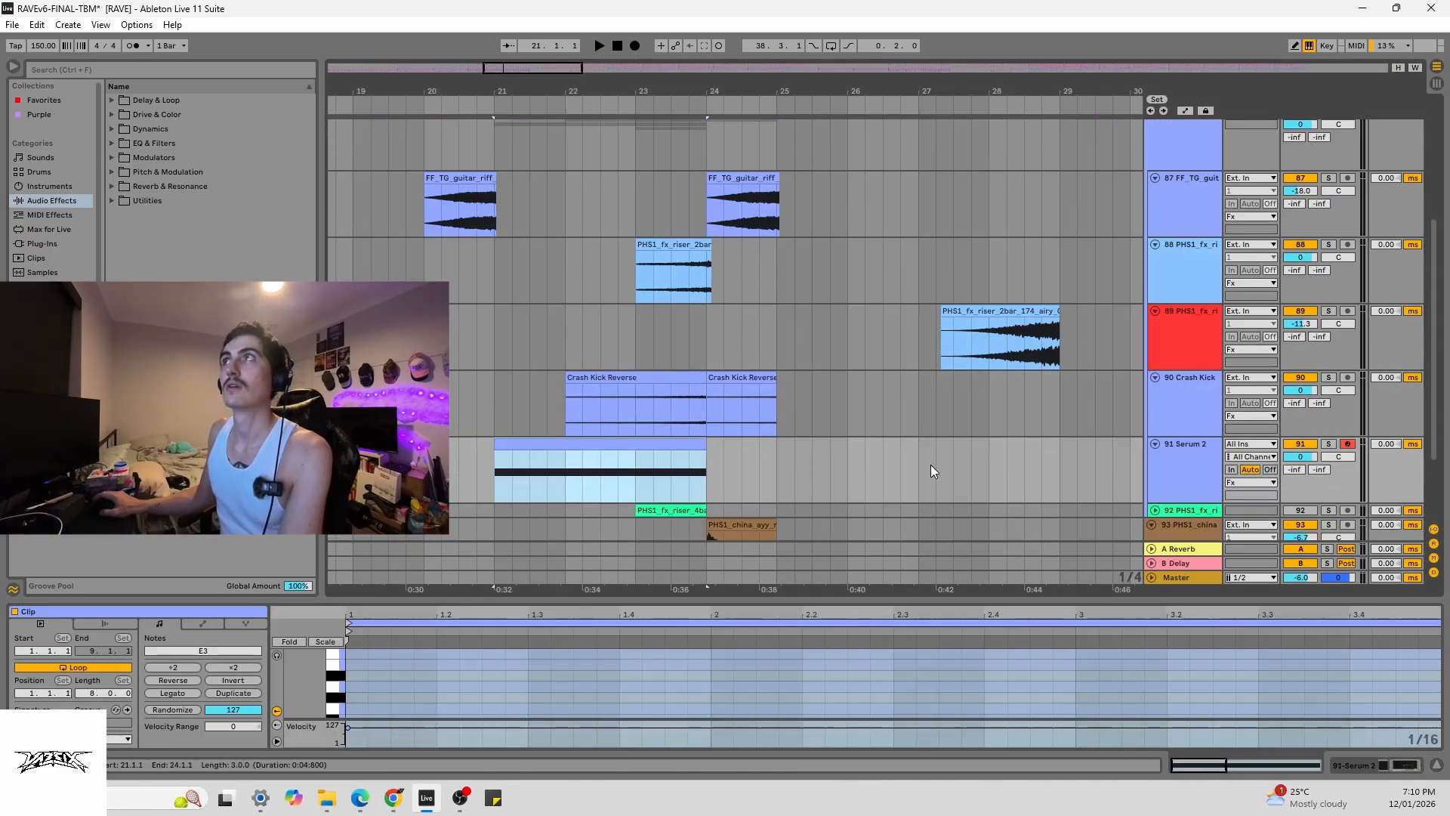
{"action": "left_click", "coordinate": [1329, 443]}
{"action": "left_click", "coordinate": [523, 470]}
{"action": "left_click", "coordinate": [979, 710]}
{"action": "left_click", "coordinate": [1356, 765]}
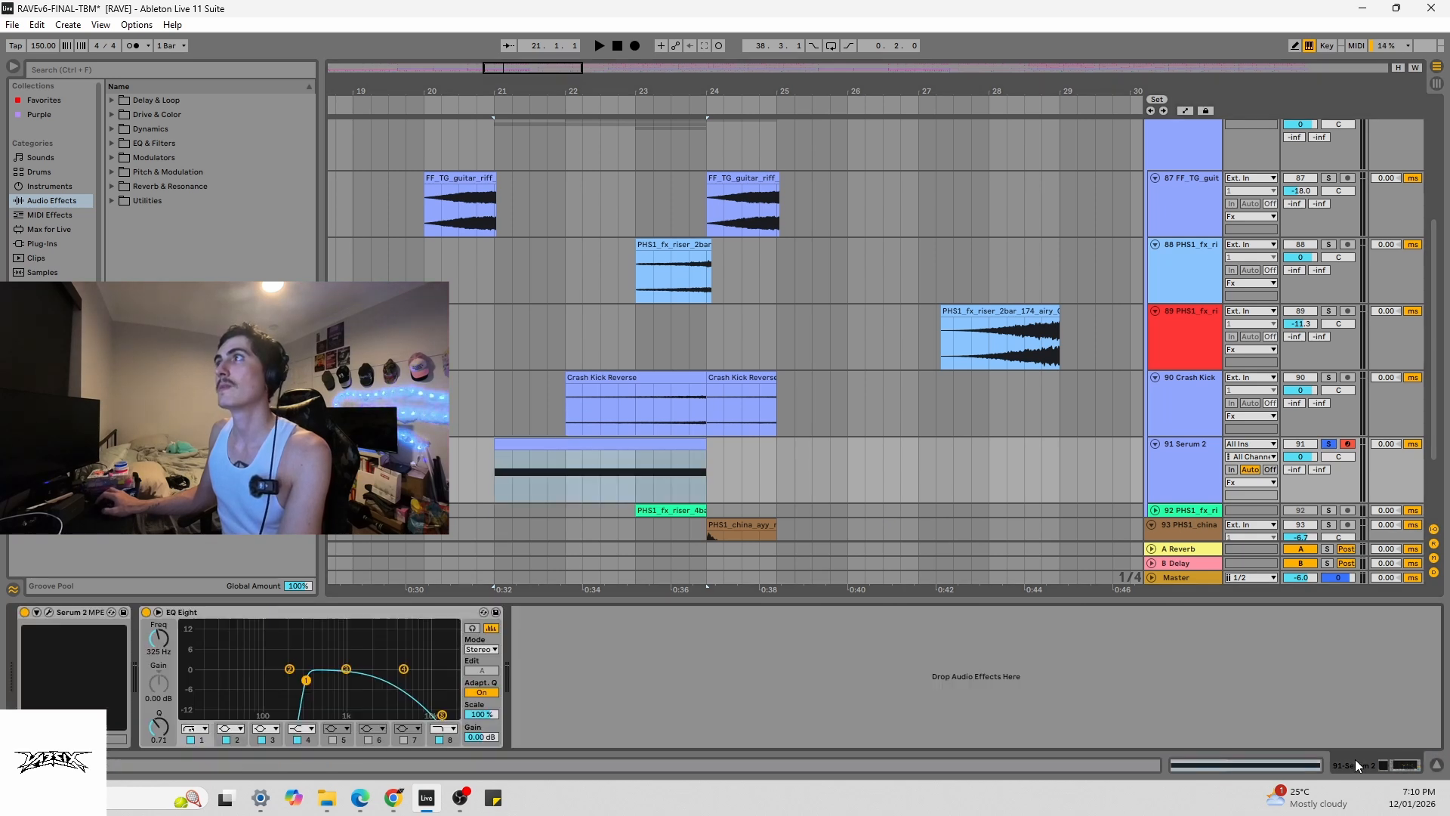
- Play the soloed Serum 2 clip from bar 21 and stop playback
{"action": "key", "text": "space"}
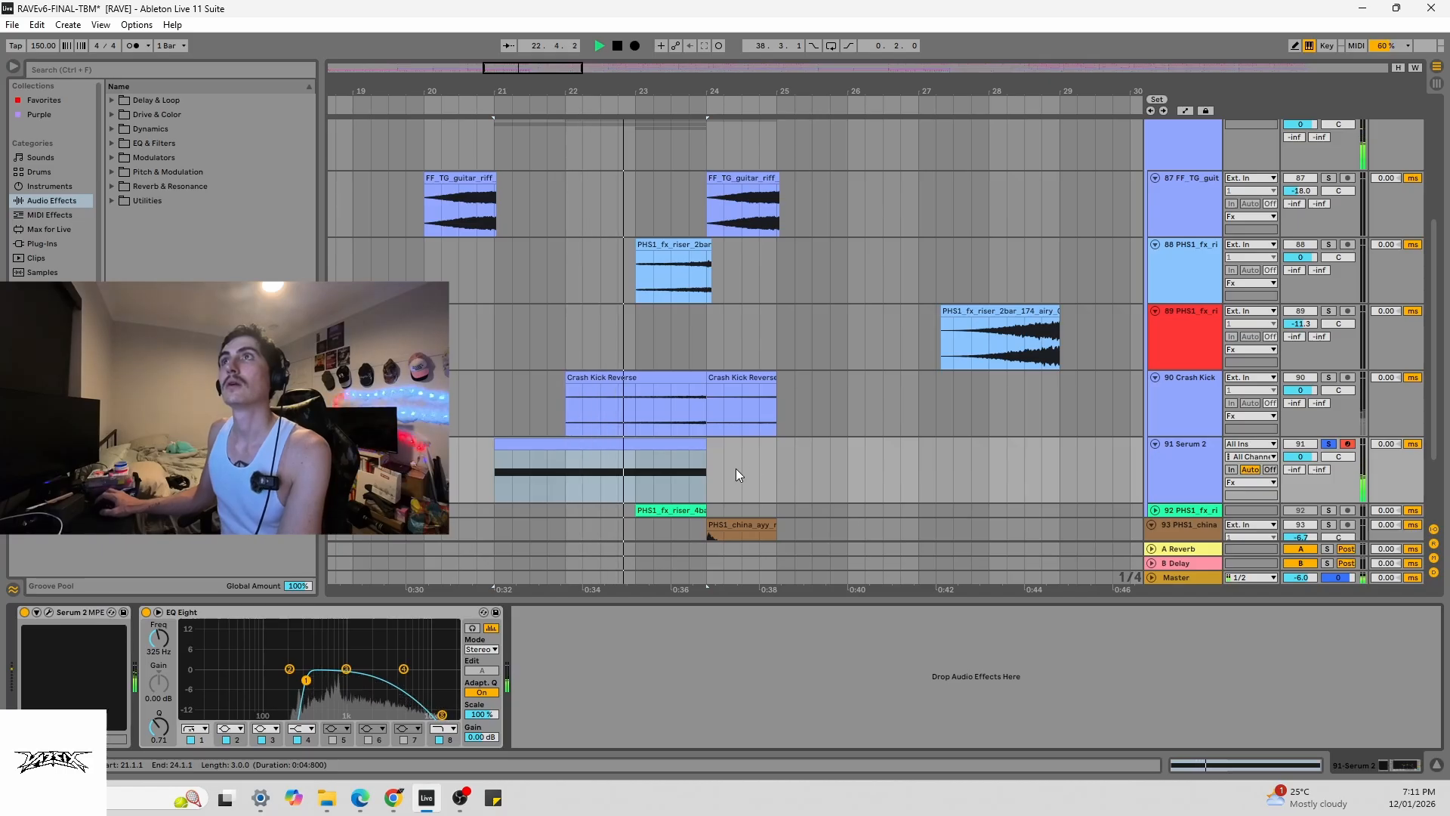
{"action": "left_click", "coordinate": [550, 399]}
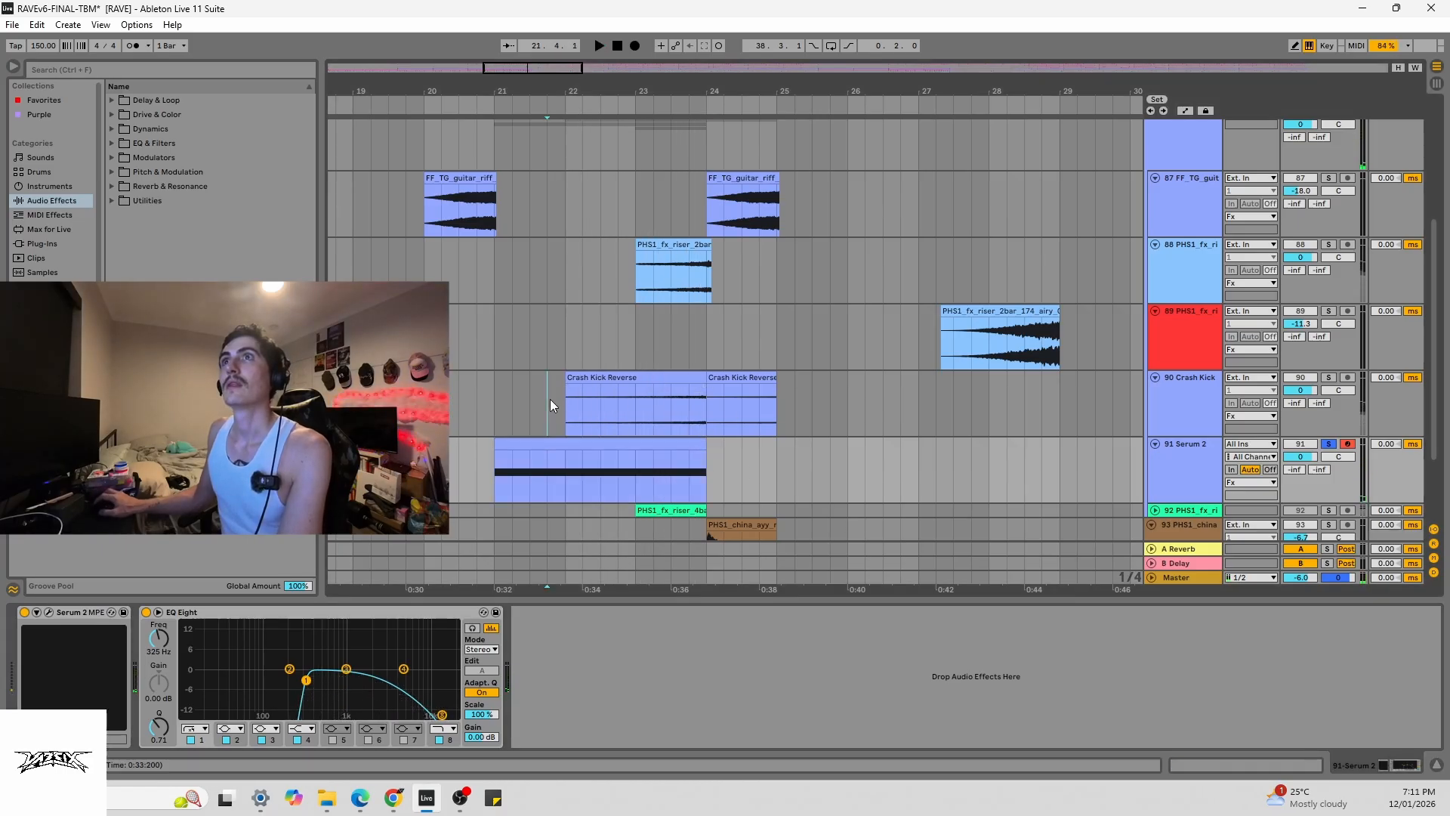
{"action": "key", "text": "space"}
{"action": "scroll", "coordinate": [579, 256], "scroll_direction": "up", "scroll_amount": 3}
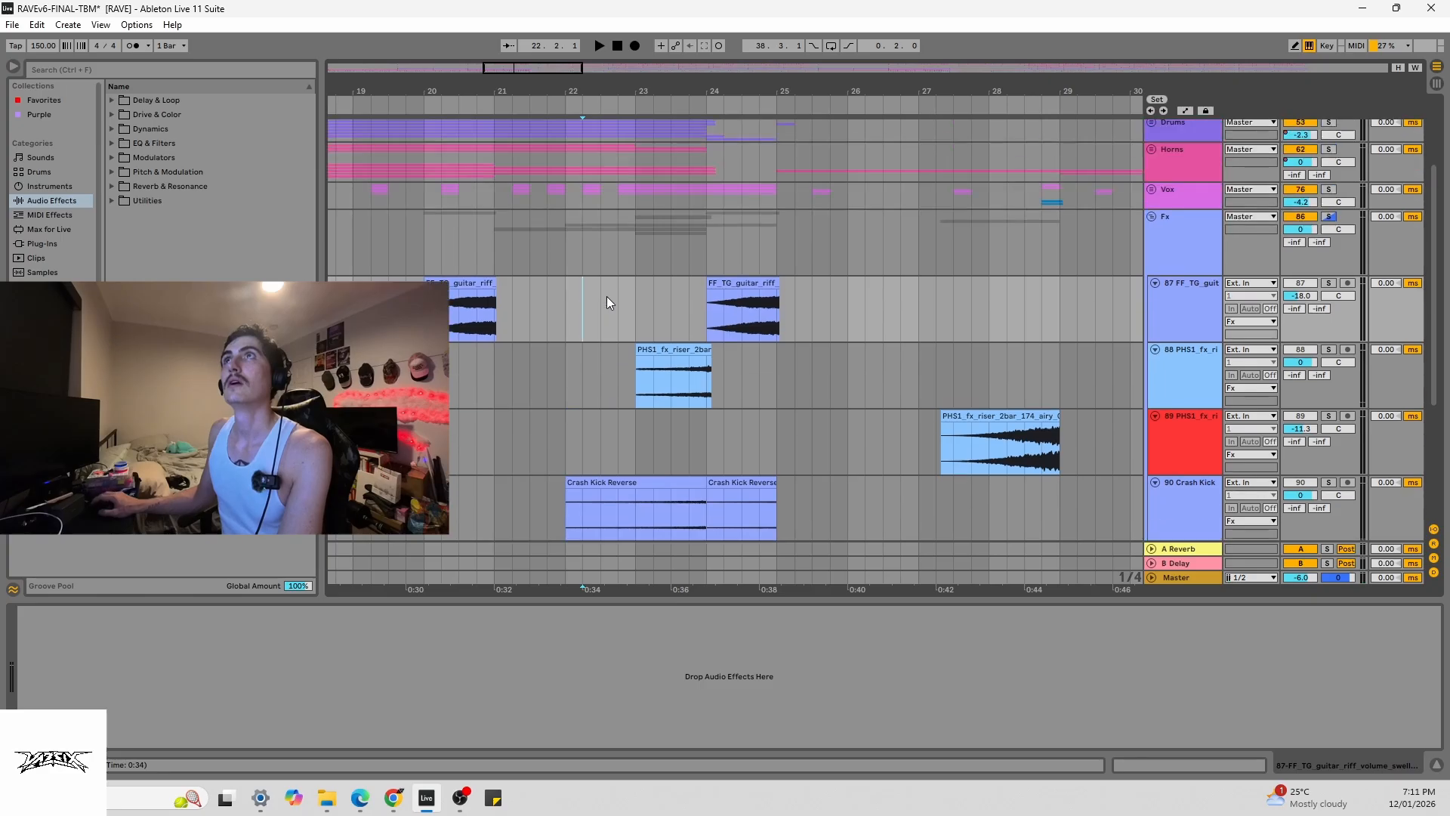
- Open the Fx group's device chain and inspect its Audio Effect Rack, Hybrid Reverb, EQ Eight and sidechained Compressor
{"action": "left_click", "coordinate": [583, 266]}
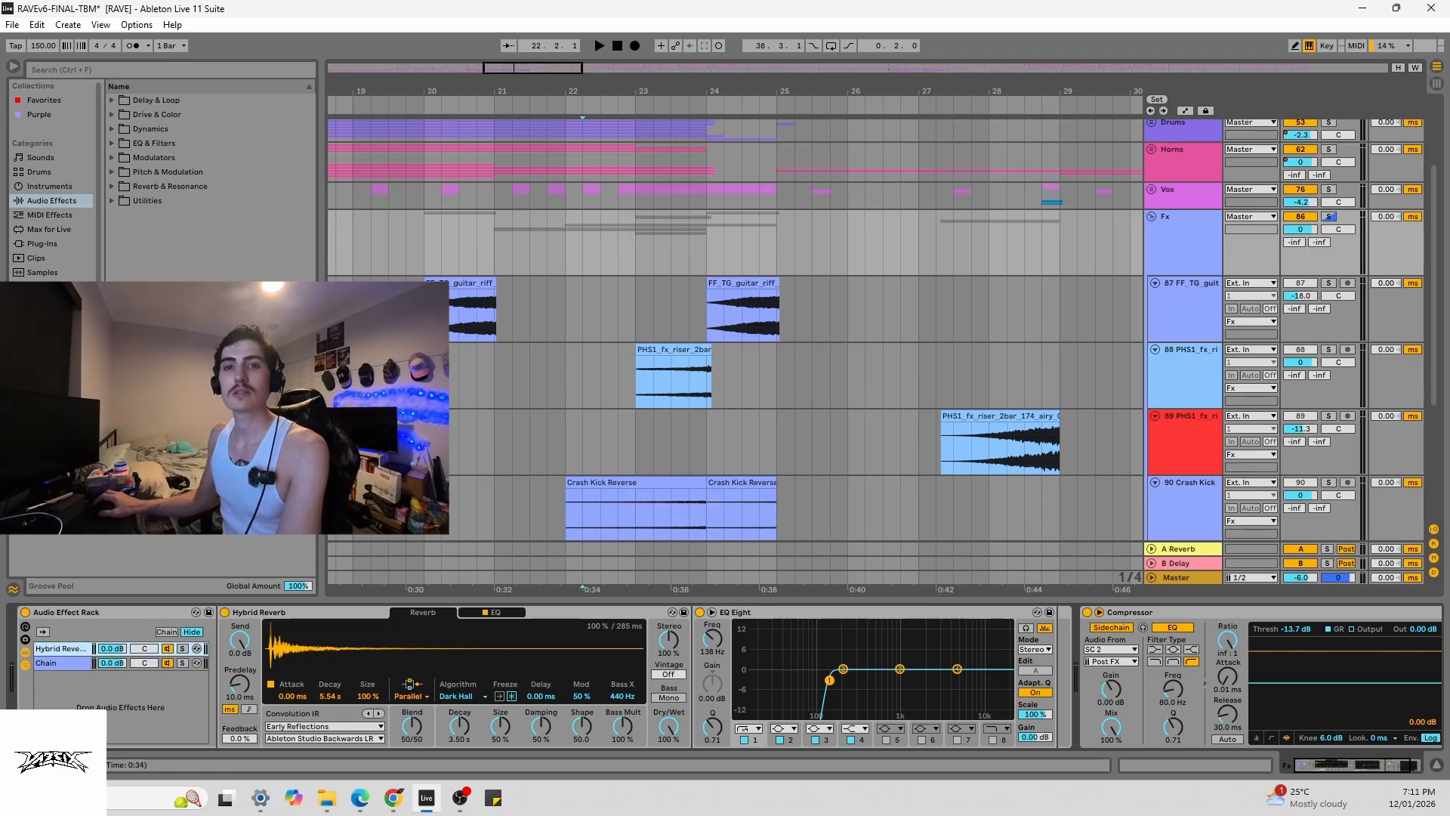
{"action": "left_click", "coordinate": [70, 660]}
{"action": "left_click", "coordinate": [64, 654]}
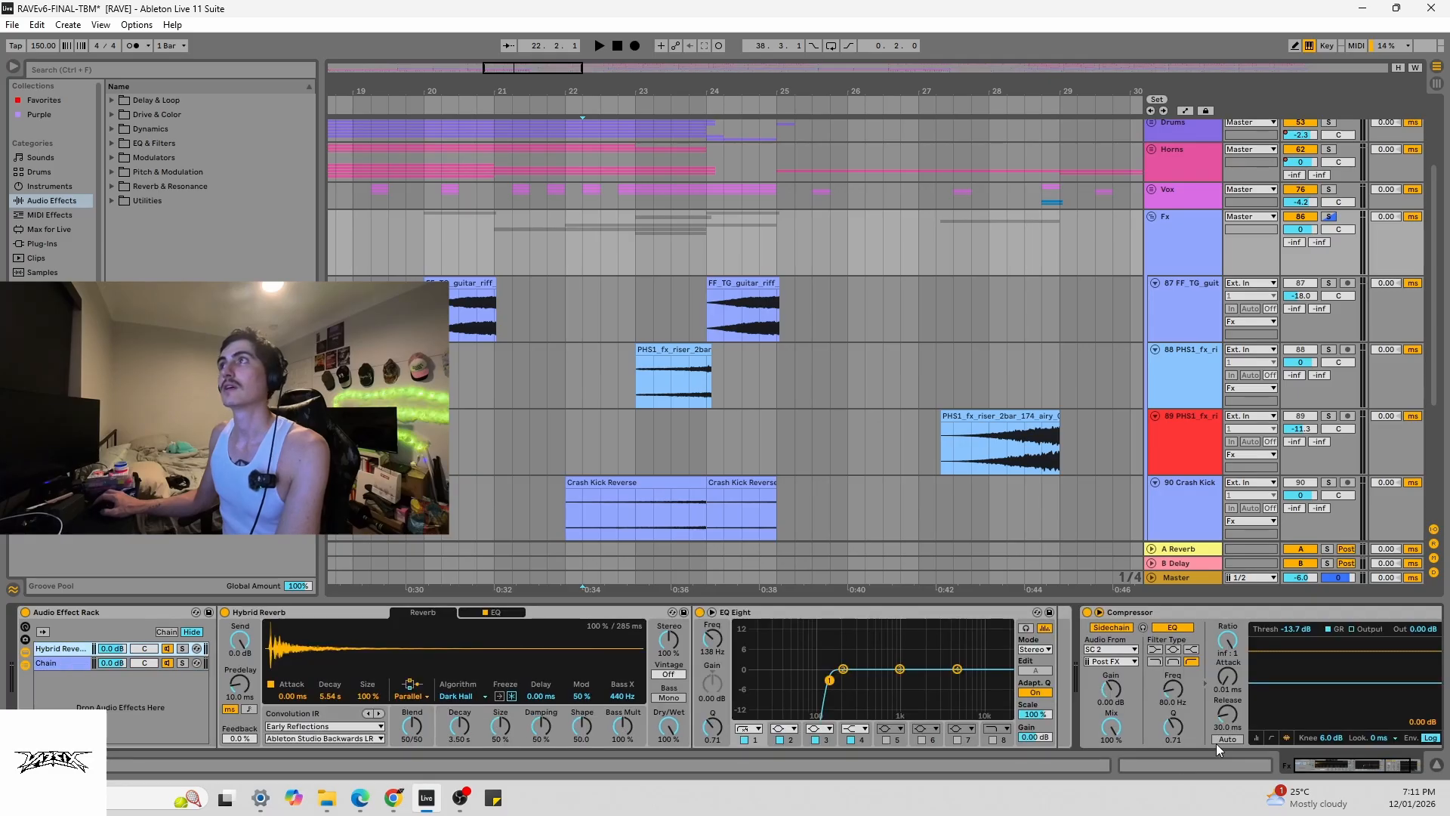
{"action": "left_click_drag", "start_coordinate": [1340, 770], "coordinate": [1362, 770]}
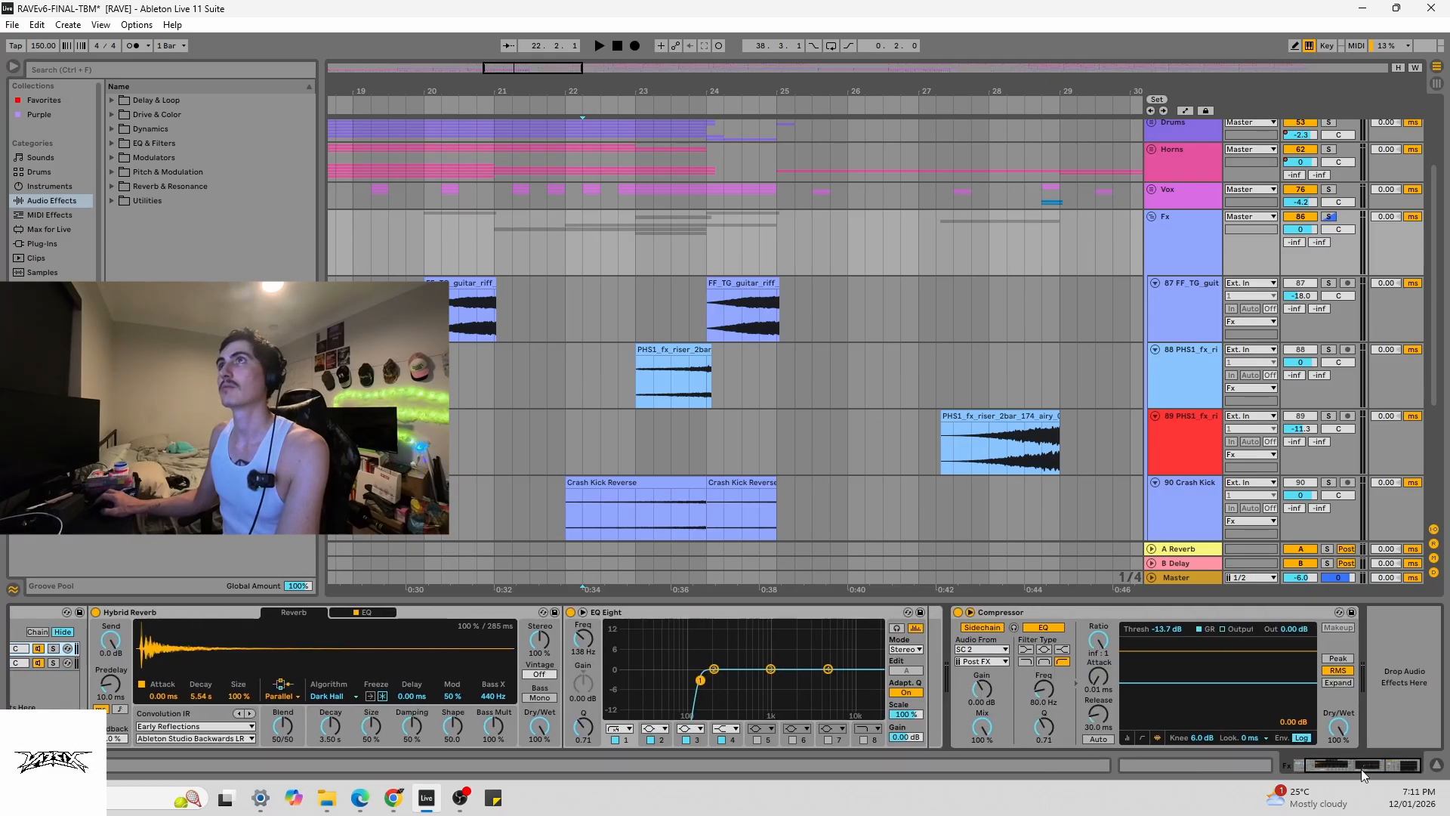
{"action": "left_click", "coordinate": [1150, 613]}
{"action": "scroll", "coordinate": [237, 631], "scroll_direction": "left", "scroll_amount": 3}
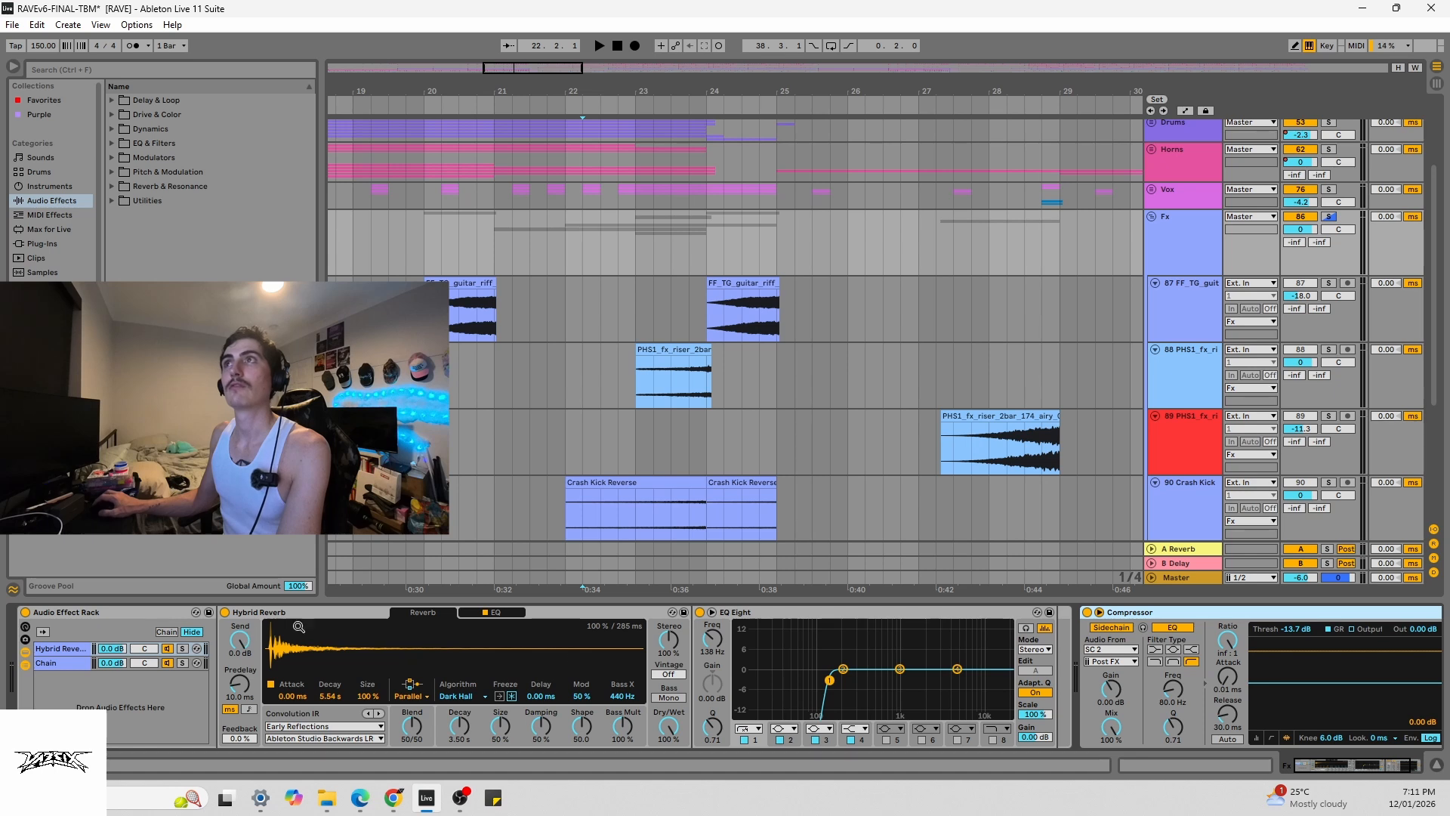
{"action": "left_click", "coordinate": [752, 613]}
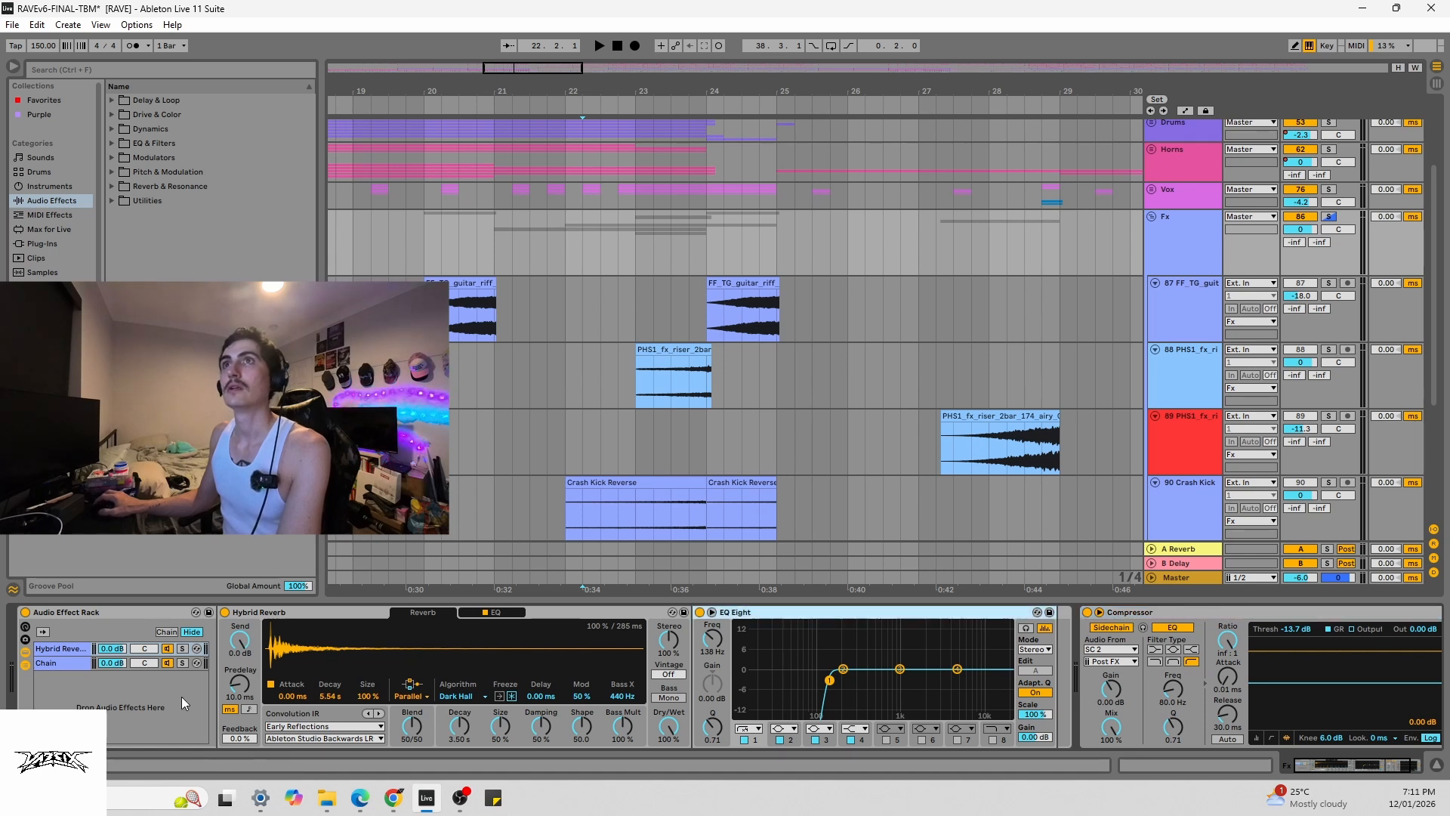
{"action": "left_click", "coordinate": [262, 610]}
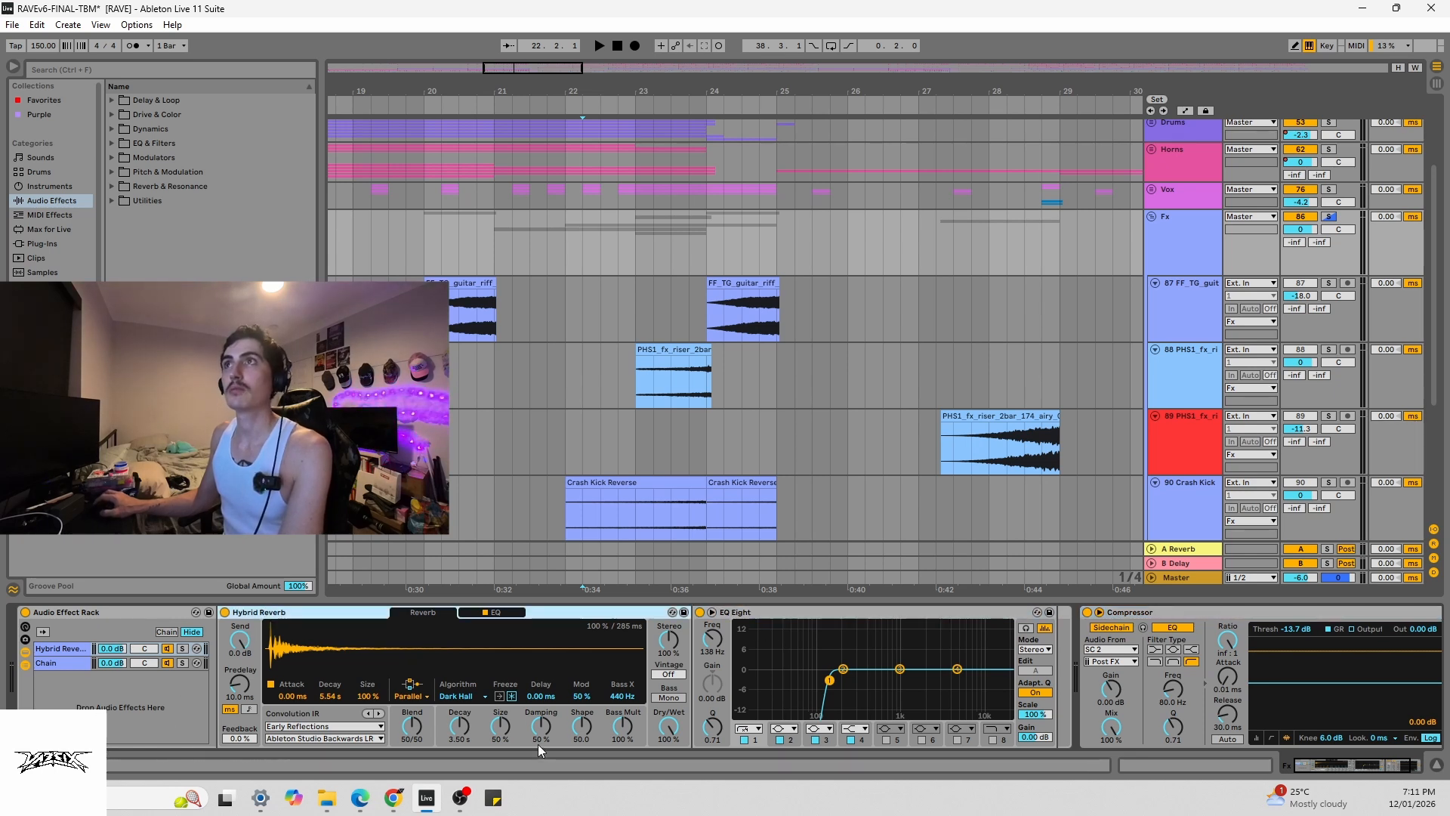
{"action": "left_click", "coordinate": [828, 679]}
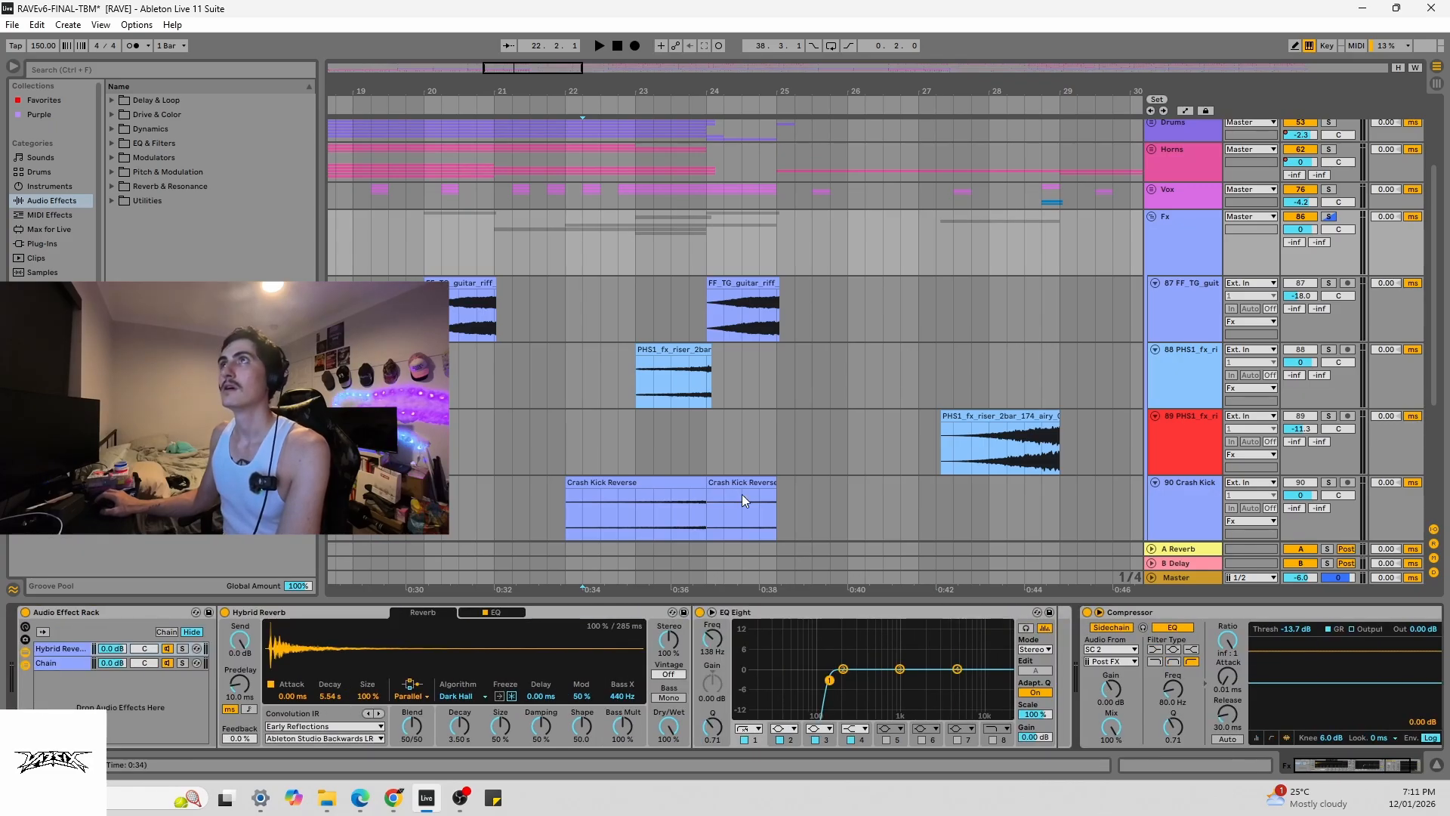
- Clear the Fx group's solo, solo the Vox group and play its tracks from bar 19
{"action": "scroll", "coordinate": [678, 387], "scroll_direction": "up", "scroll_amount": 3}
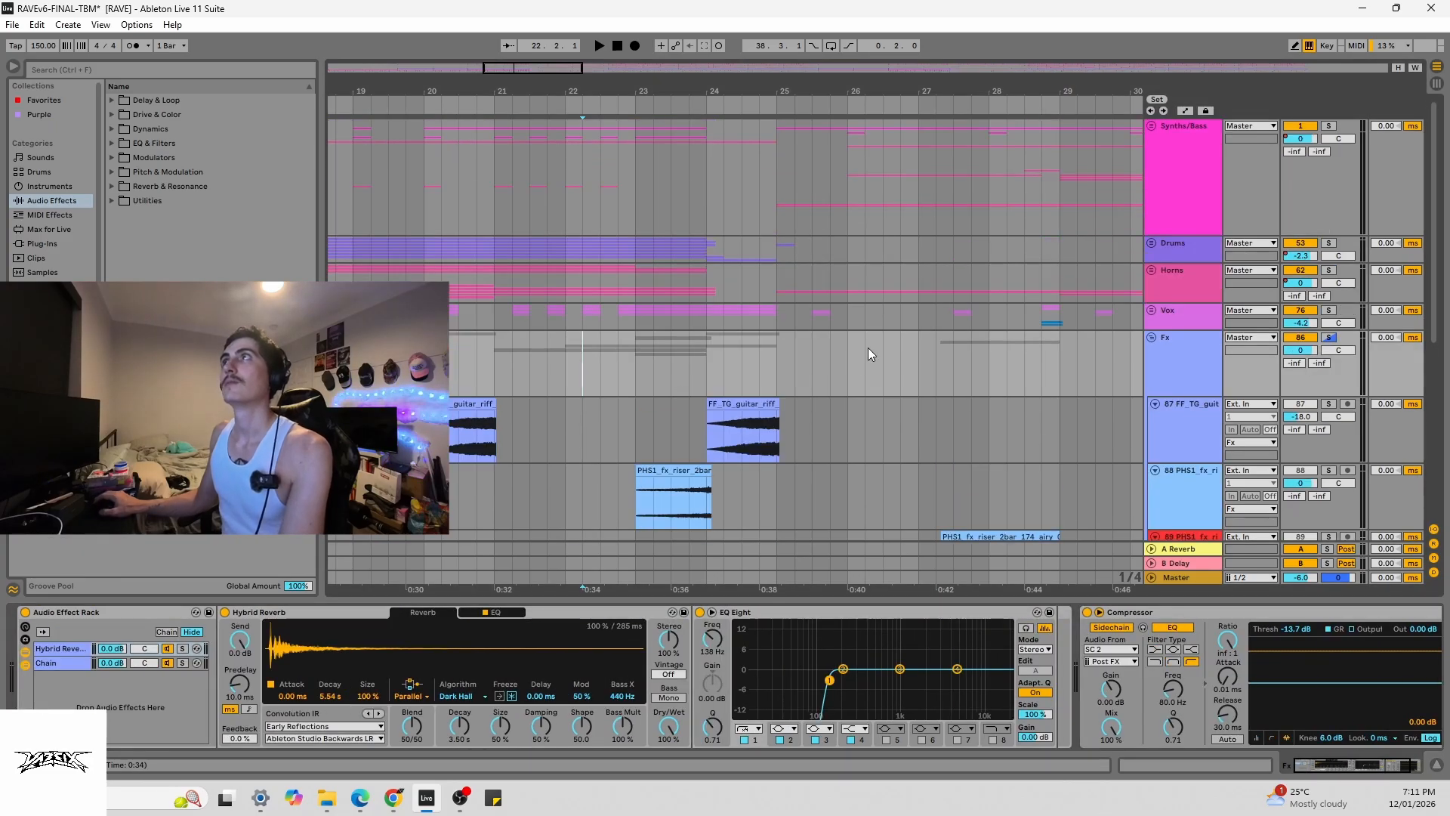
{"action": "left_click", "coordinate": [1328, 340]}
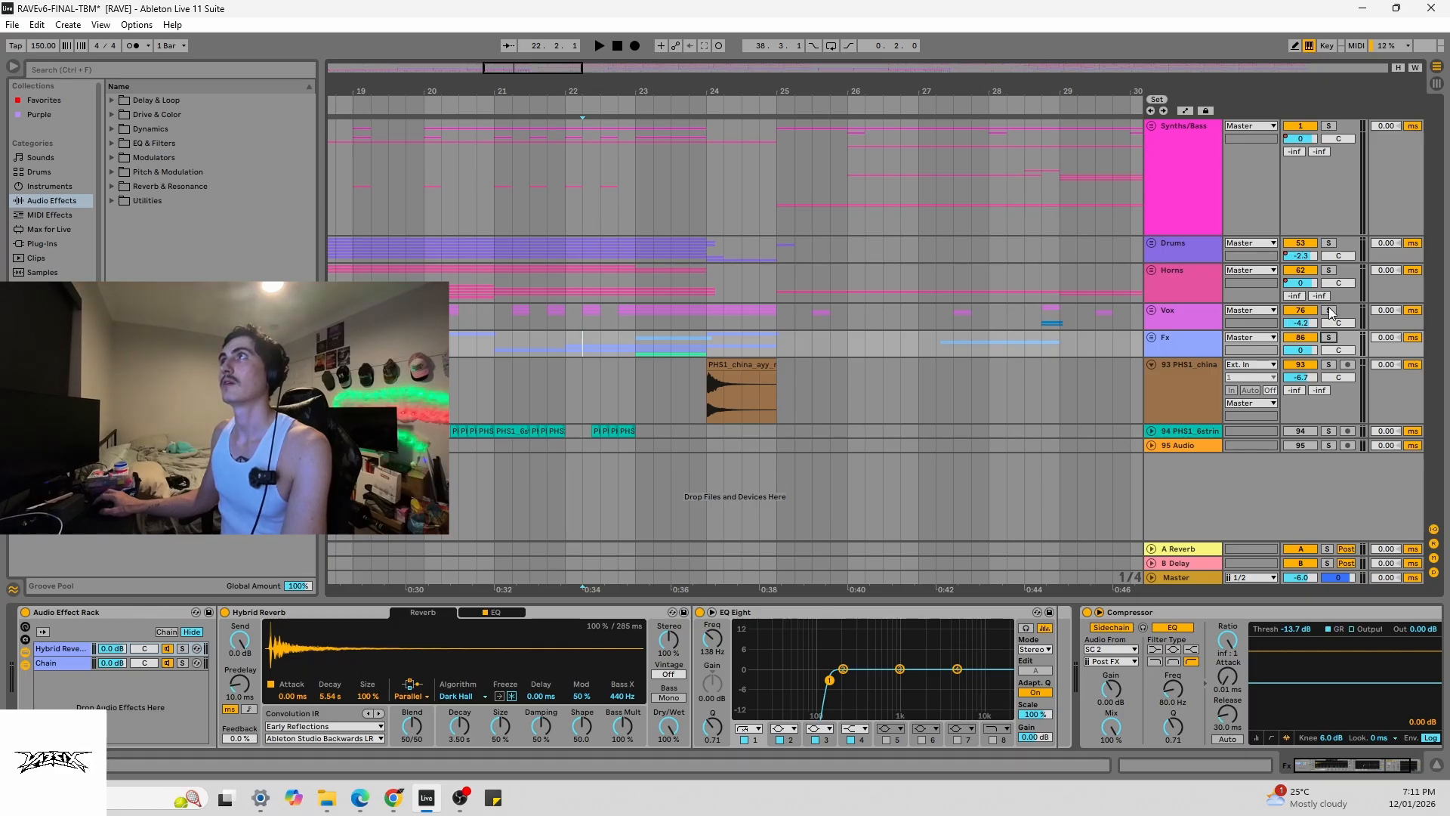
{"action": "key", "text": "space"}
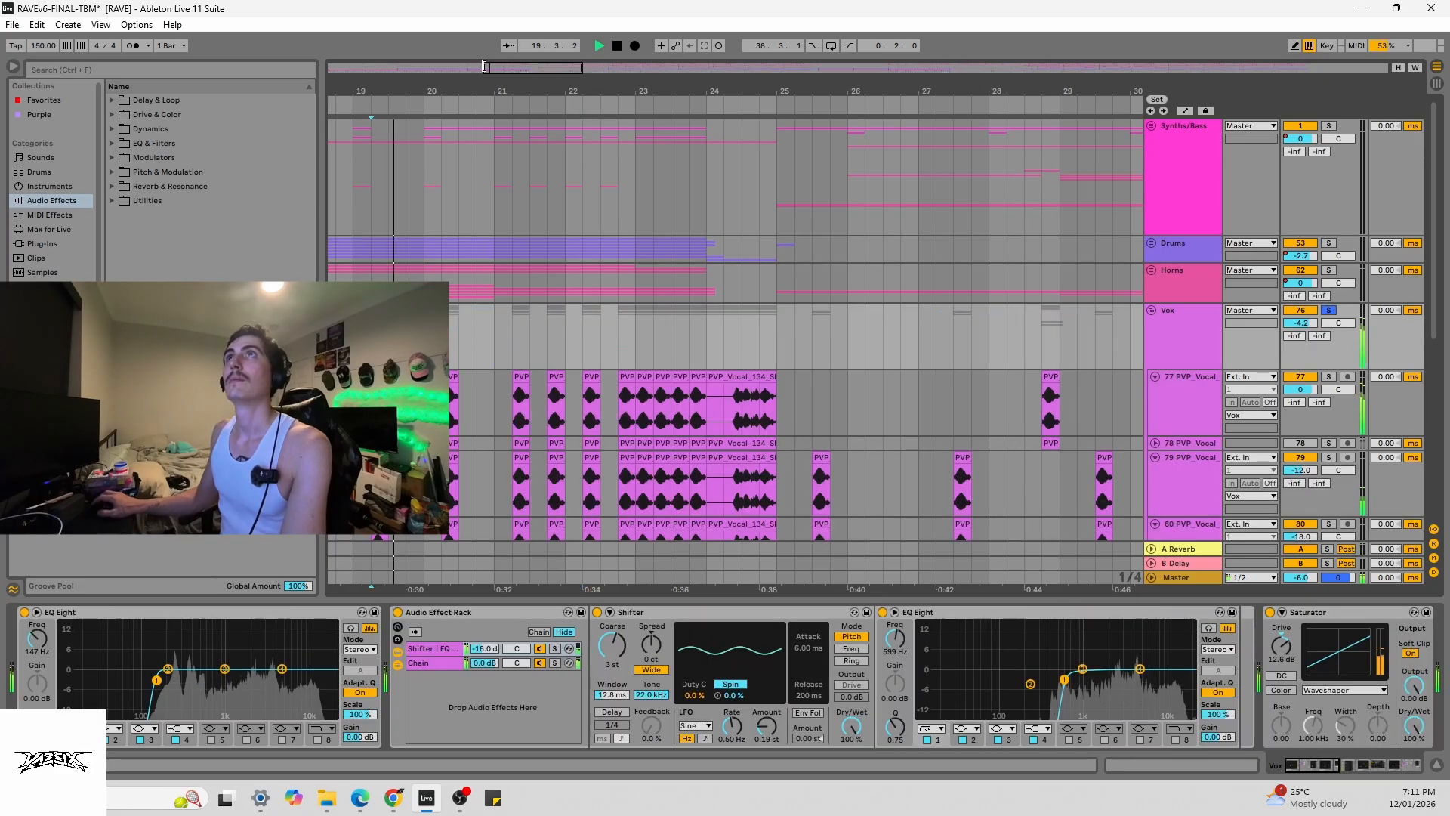
- Play the soloed Vox group from the start of the arrangement with its opening clips enlarged in view
{"action": "left_click_drag", "start_coordinate": [642, 92], "coordinate": [755, 34]}
{"action": "left_click", "coordinate": [331, 337]}
{"action": "key", "text": "space"}
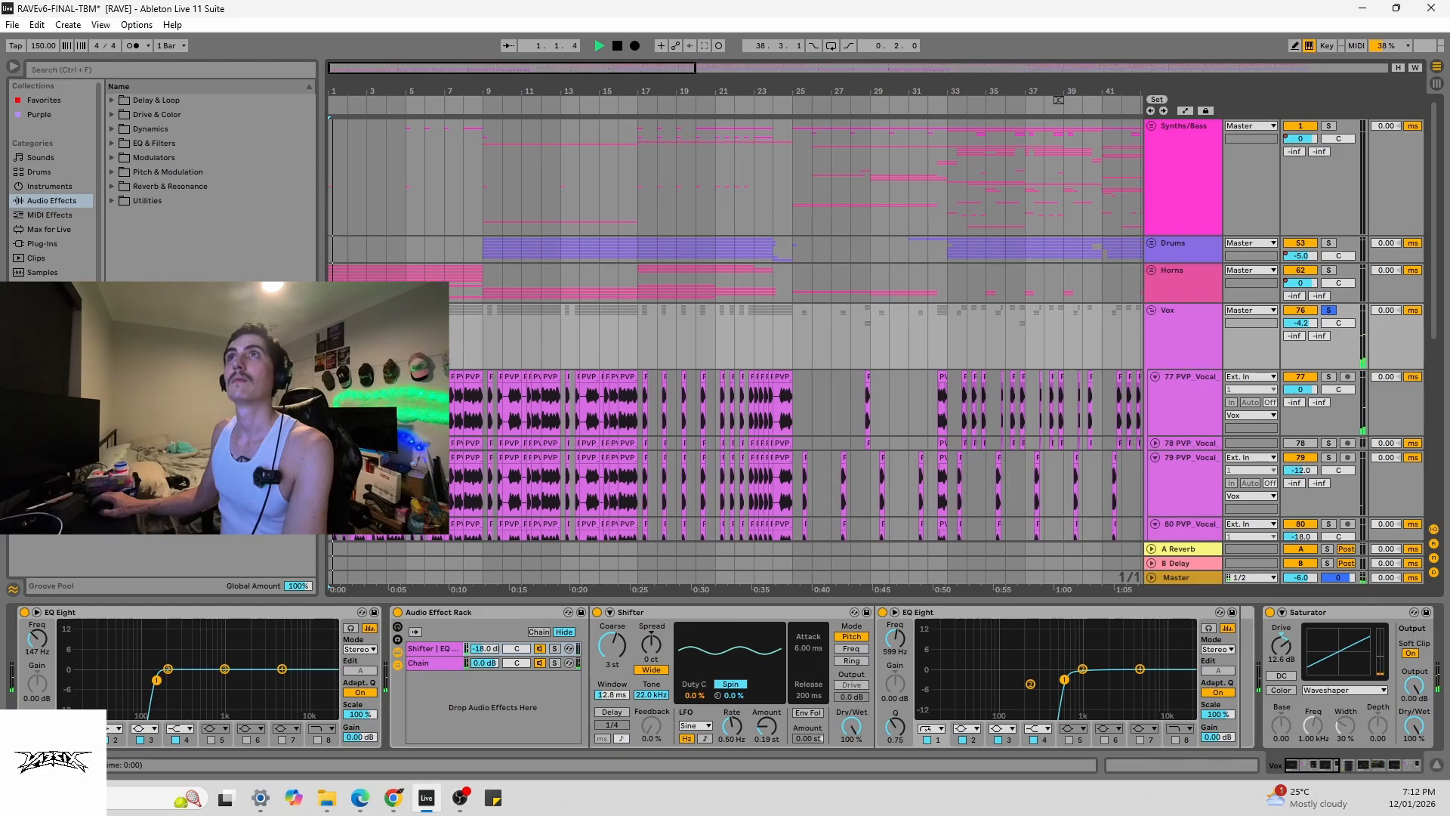
{"action": "scroll", "coordinate": [377, 333], "scroll_direction": "down", "scroll_amount": 2}
{"action": "left_click_drag", "start_coordinate": [340, 71], "coordinate": [340, 111]}
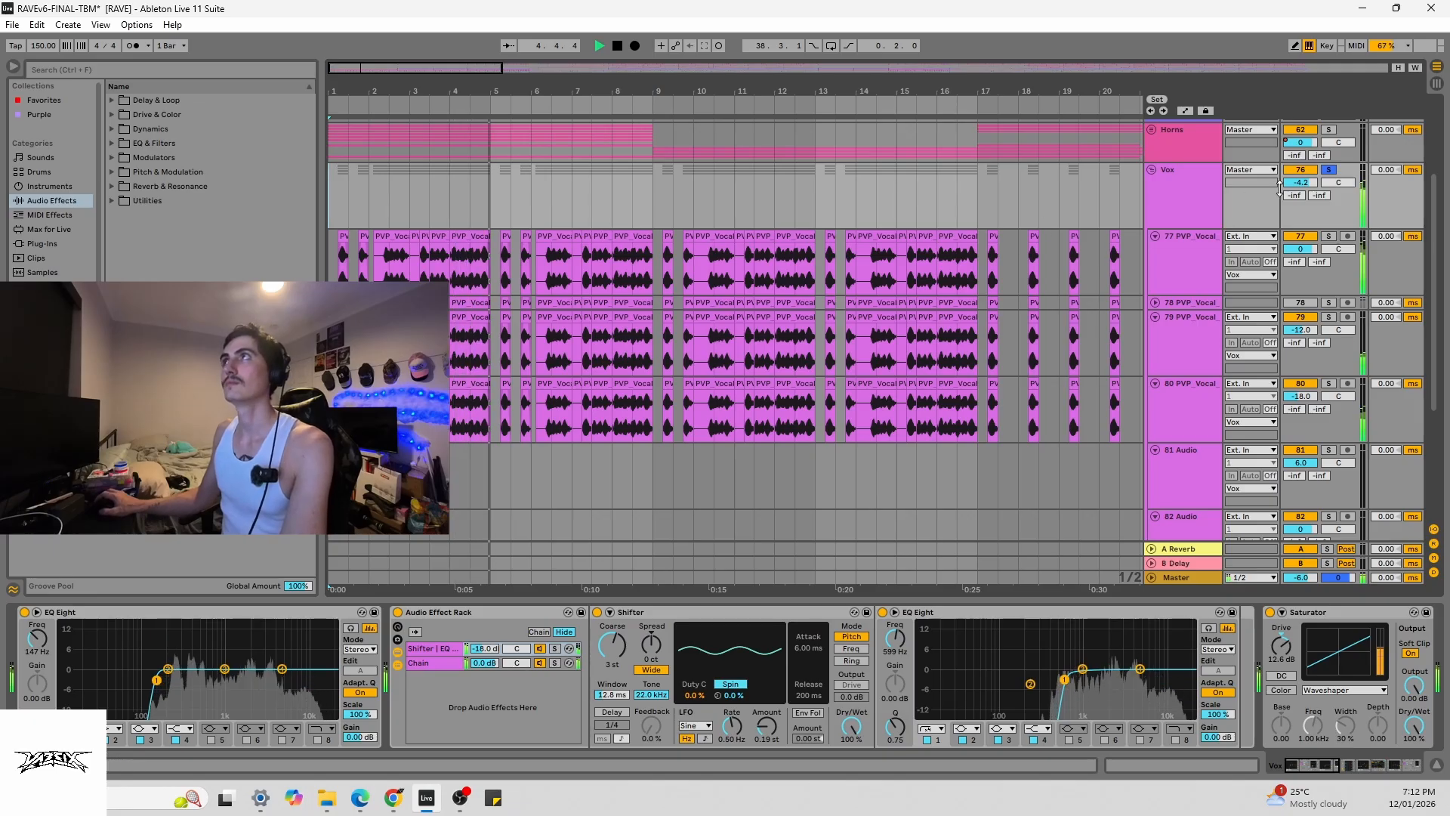
- Play the Vox group from bar 6, stop playback and return the start position to bar 5
{"action": "left_click", "coordinate": [493, 203]}
{"action": "left_click", "coordinate": [531, 194]}
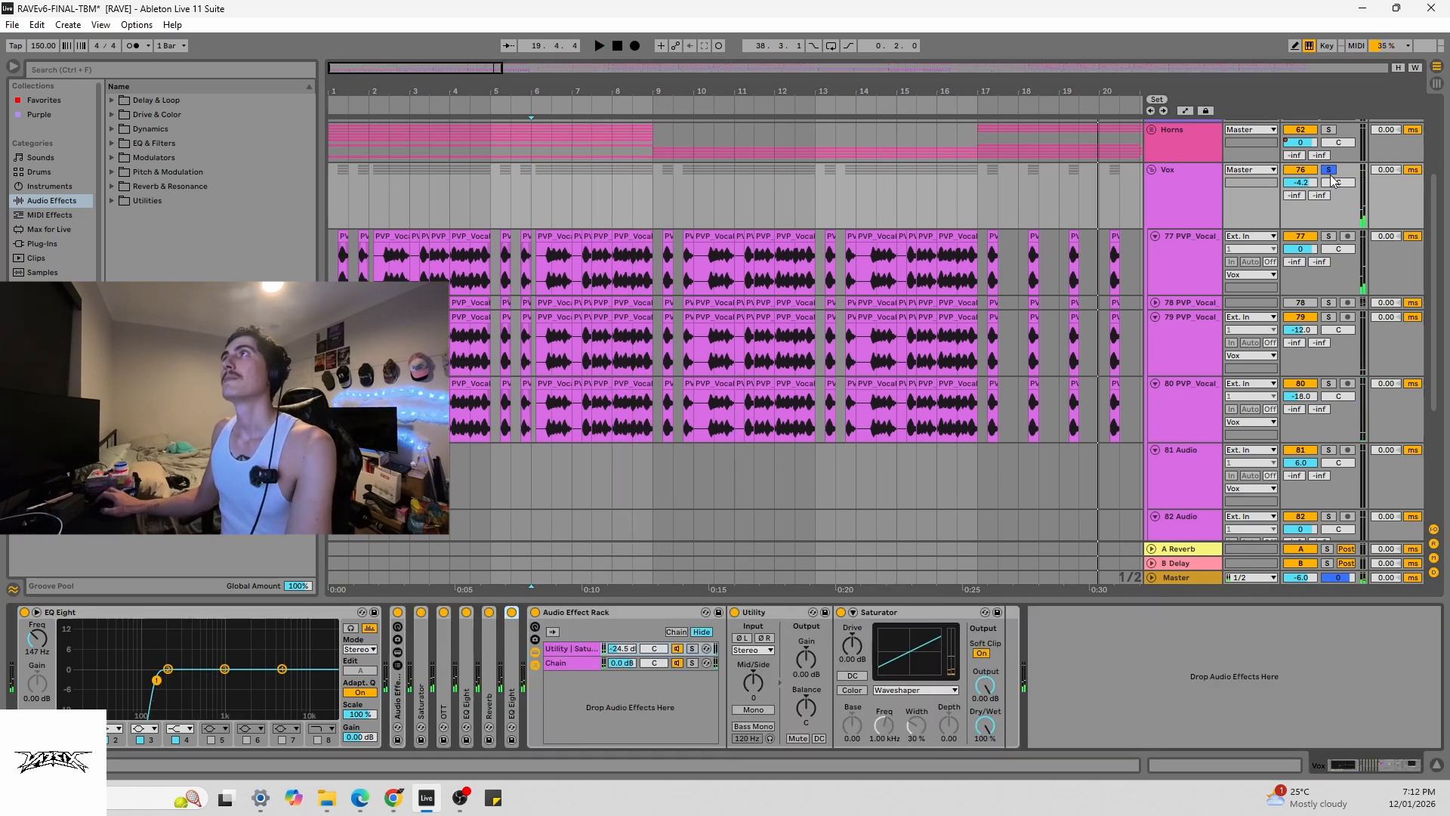
{"action": "left_click", "coordinate": [1328, 169]}
{"action": "left_click_drag", "start_coordinate": [482, 76], "coordinate": [481, 59]}
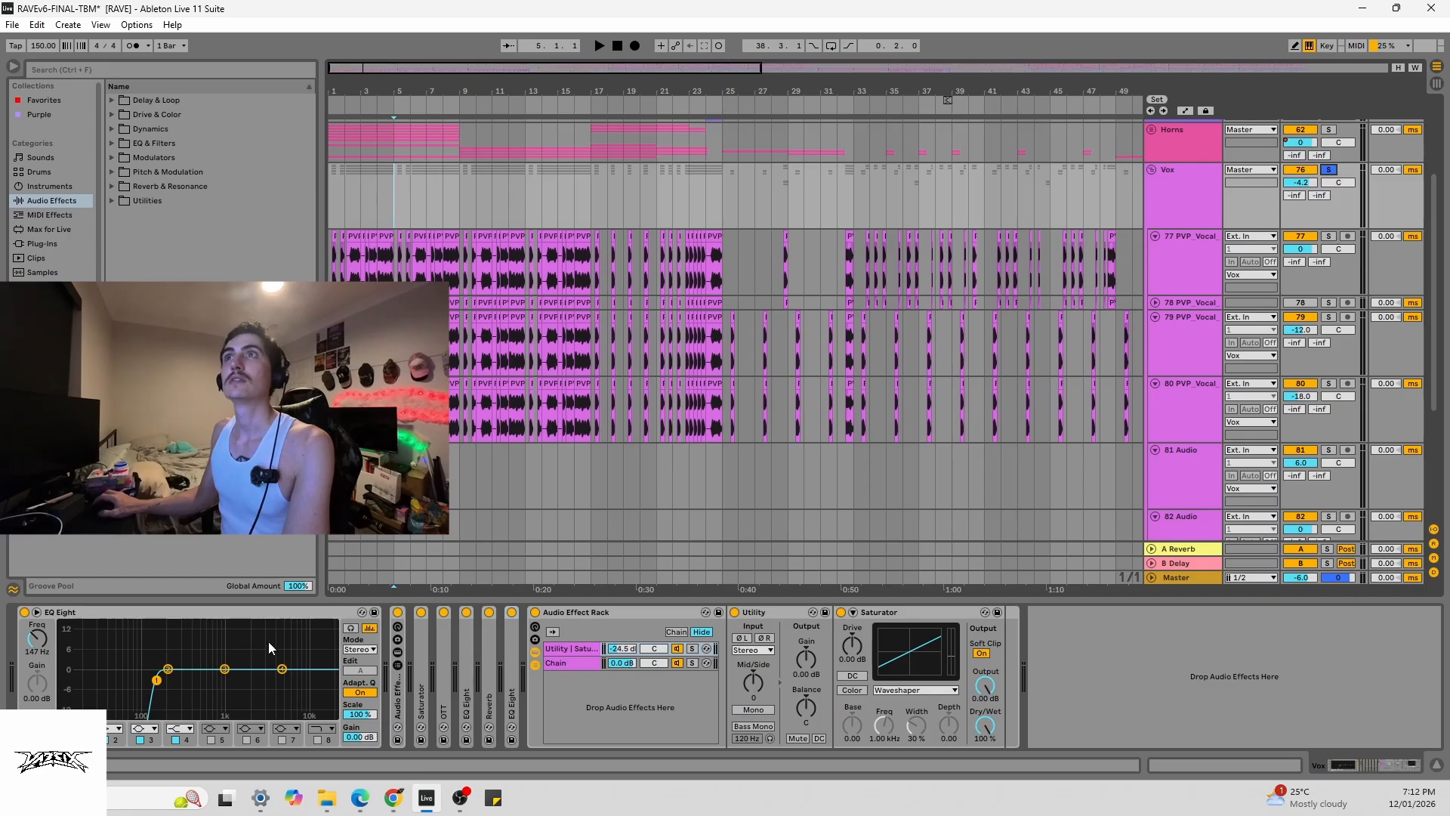
- Inspect the Vox group's EQ Eight, unfold its first Audio Effect Rack with the Shifter, and fold the last rack
{"action": "left_click", "coordinate": [172, 616]}
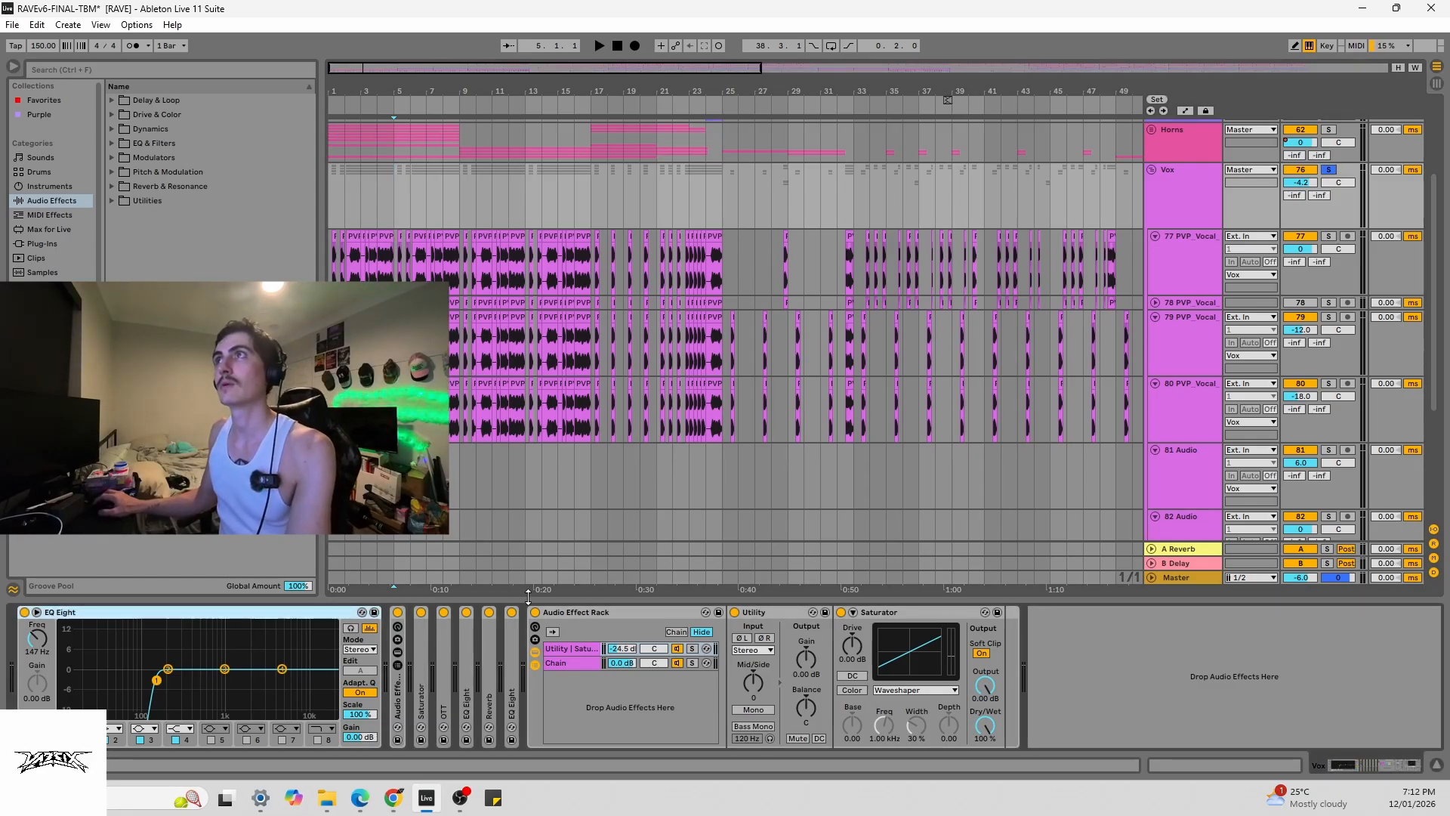
{"action": "double_click", "coordinate": [398, 702]}
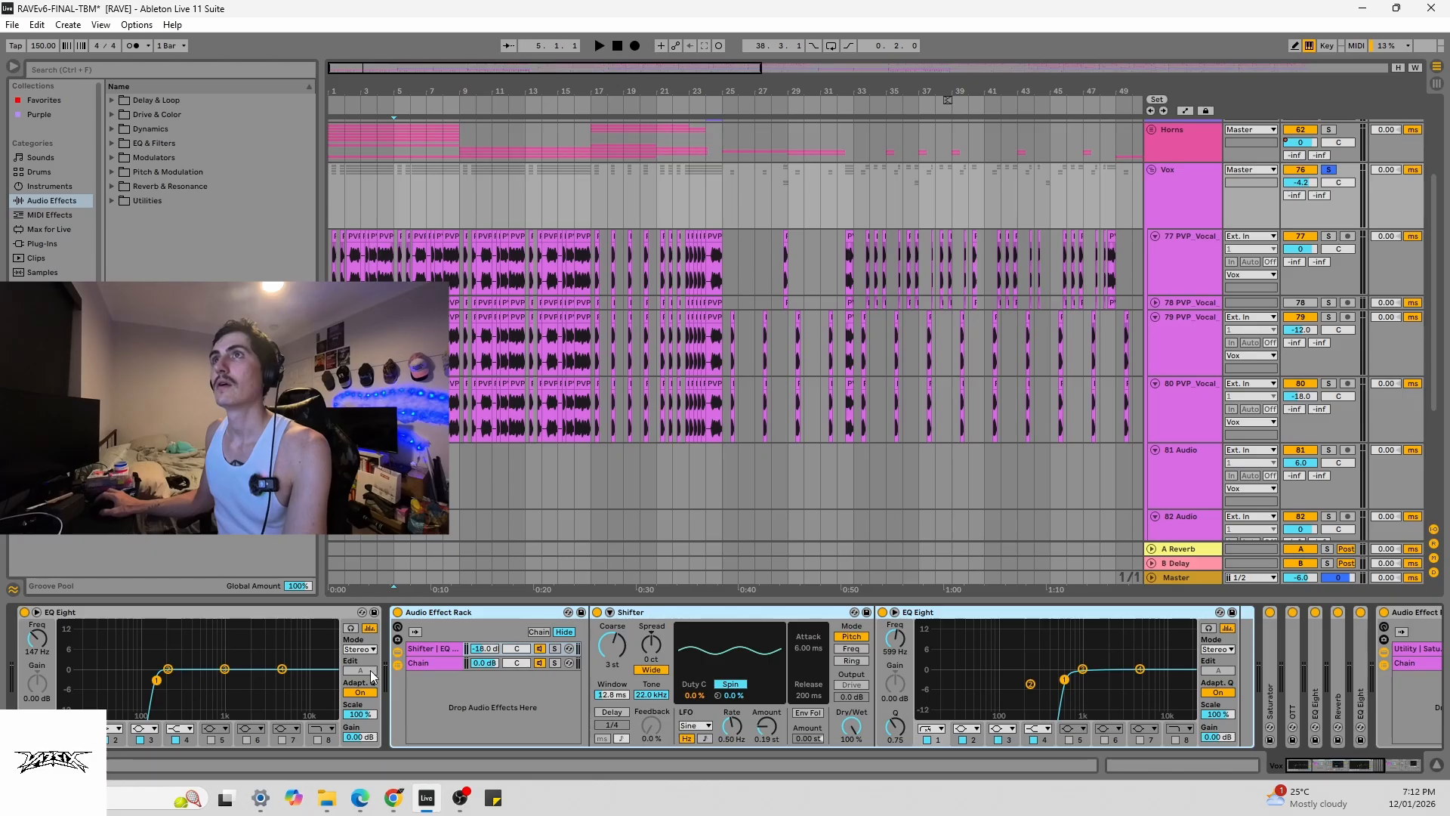
{"action": "left_click_drag", "start_coordinate": [1335, 768], "coordinate": [1341, 767]}
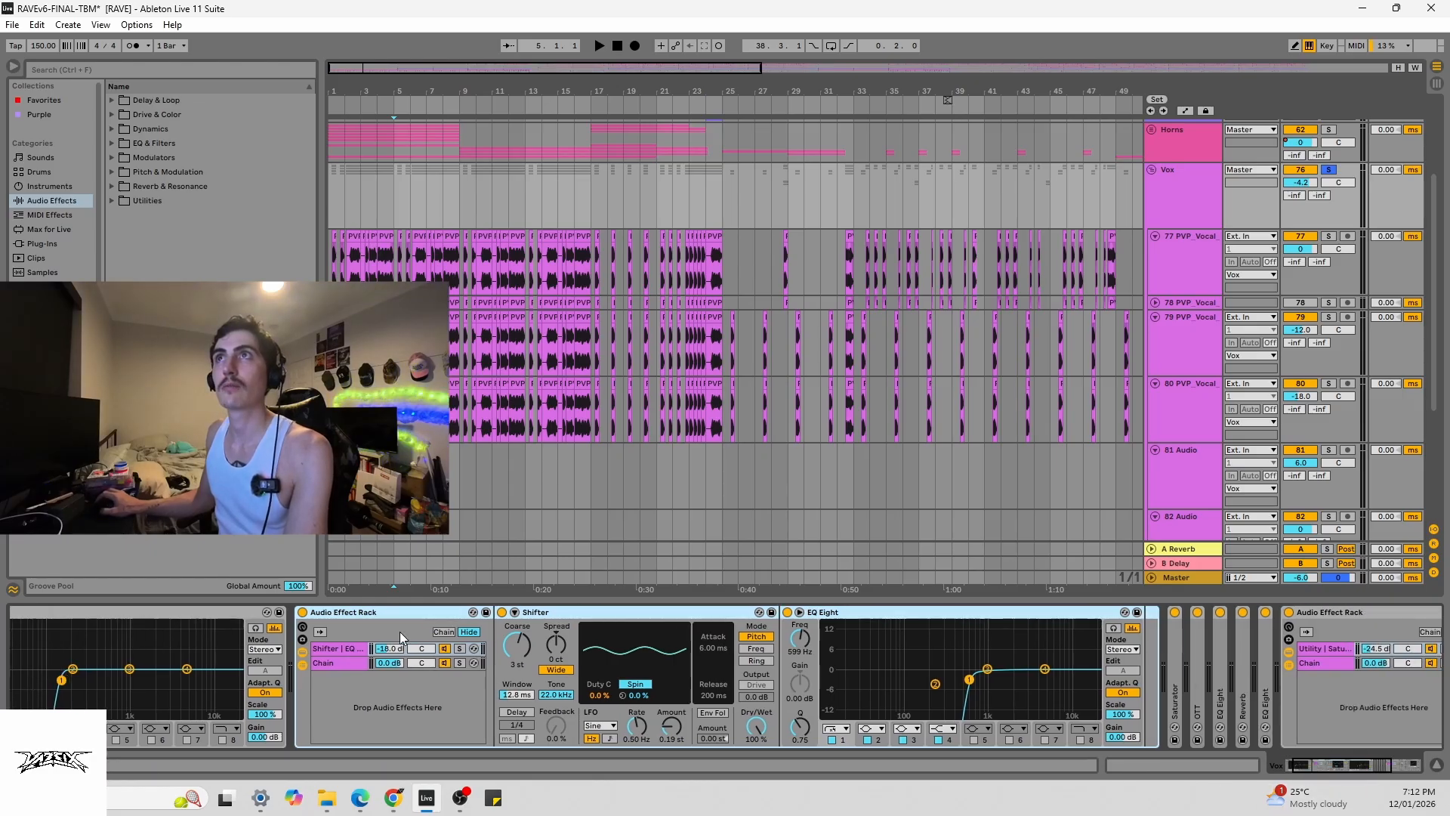
{"action": "left_click", "coordinate": [526, 615]}
{"action": "scroll", "coordinate": [932, 613], "scroll_direction": "right", "scroll_amount": 5}
{"action": "double_click", "coordinate": [932, 613]}
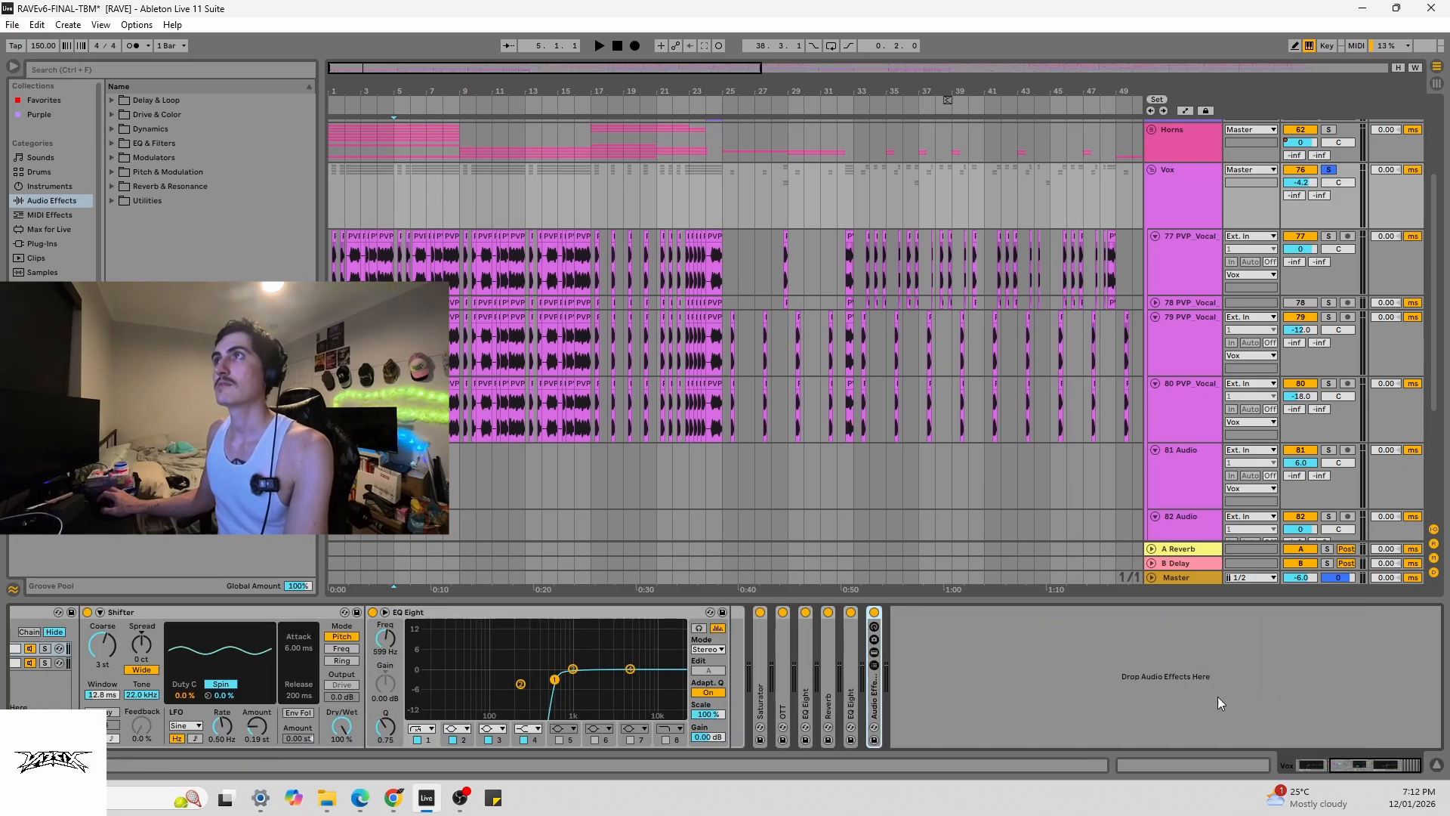
{"action": "left_click_drag", "start_coordinate": [1370, 767], "coordinate": [1323, 769]}
{"action": "mouse_move", "coordinate": [1268, 791]}
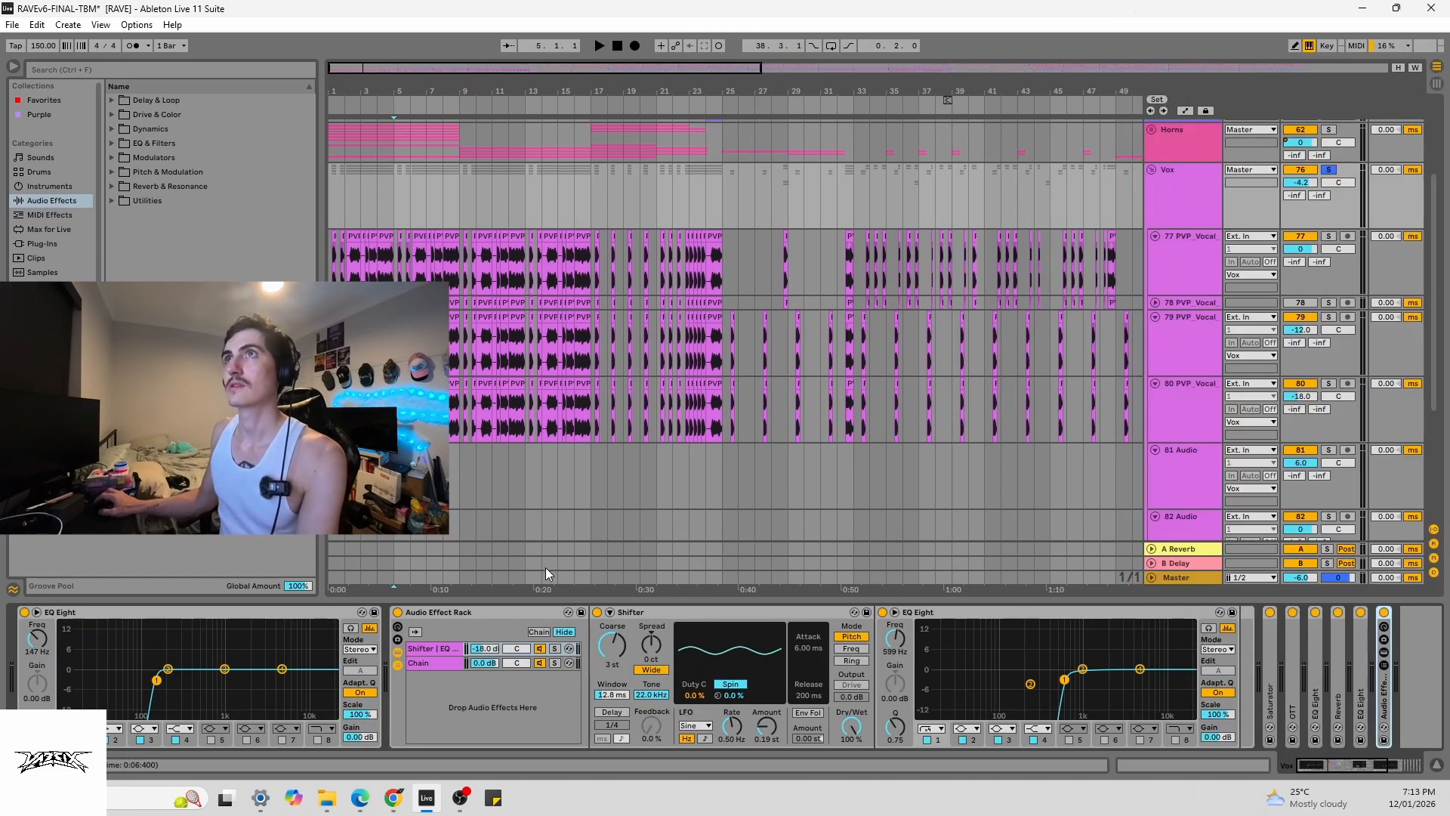
- Show the B Delay return's device, return to the Vox group's chain and select its first Audio Effect Rack
{"action": "left_click", "coordinate": [545, 566]}
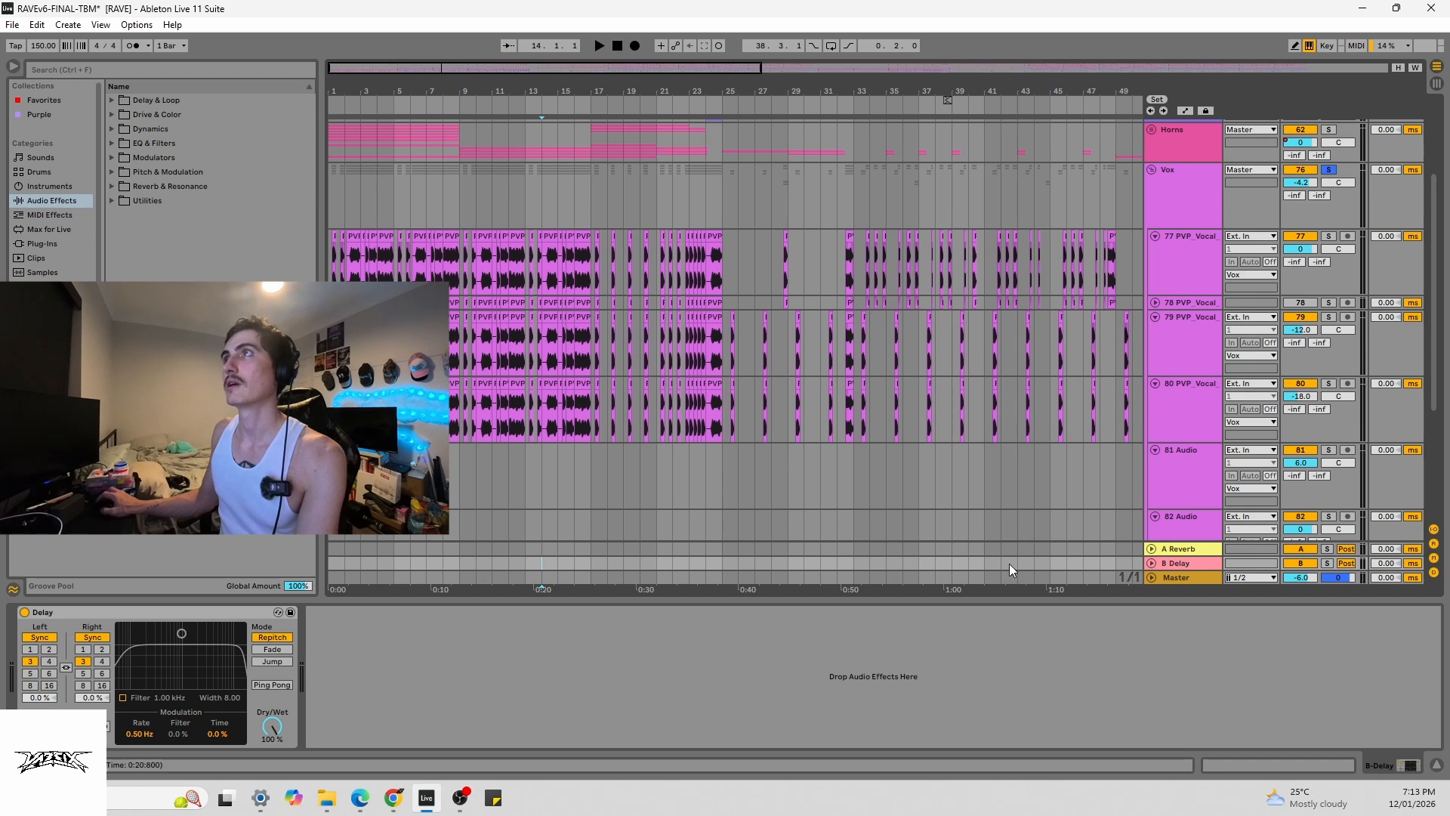
{"action": "left_click", "coordinate": [483, 206]}
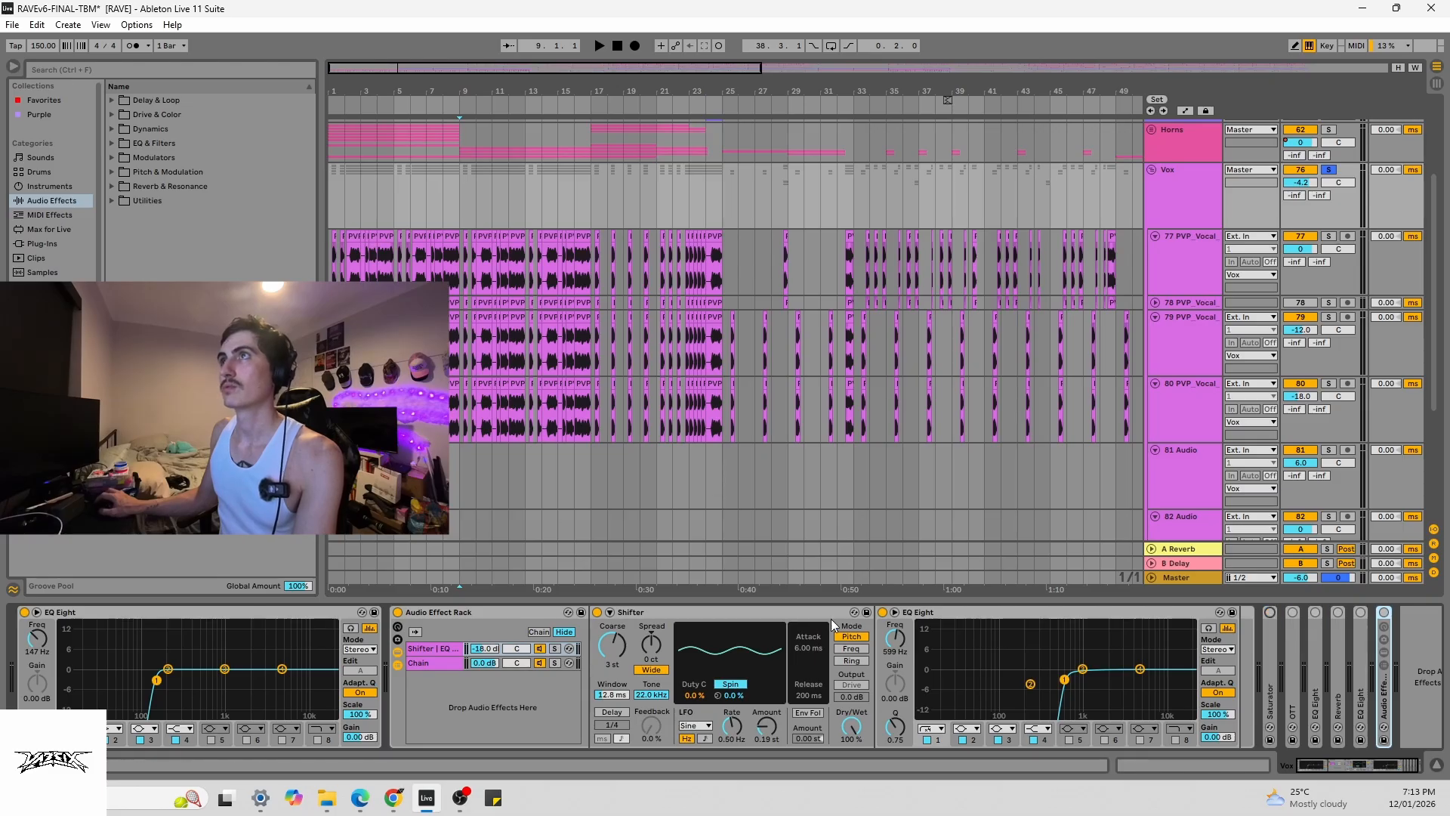
{"action": "left_click", "coordinate": [507, 613]}
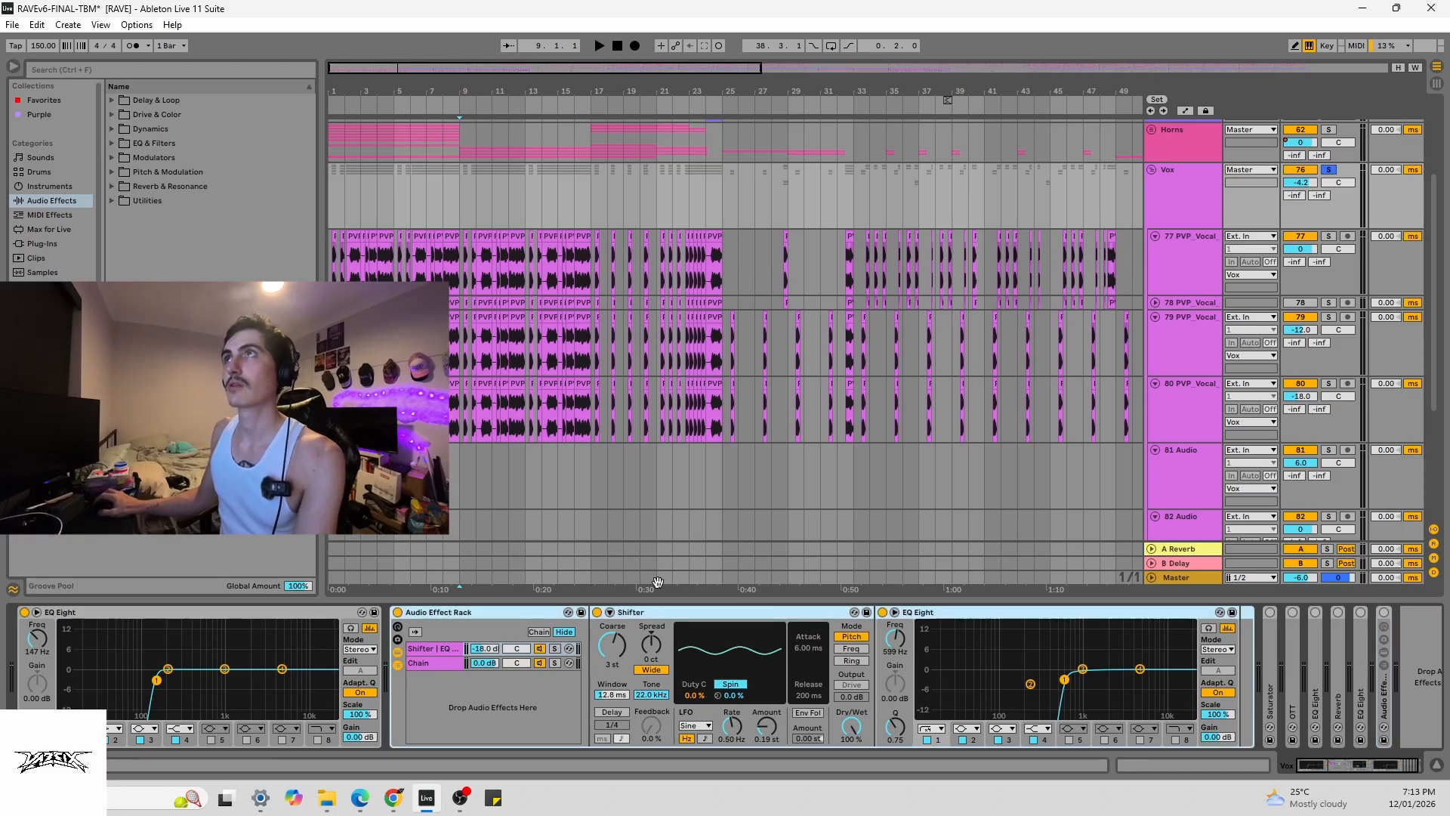
- Play the Vox group from bar 5, switch off its first Audio Effect Rack during playback and stop
{"action": "left_click", "coordinate": [392, 198]}
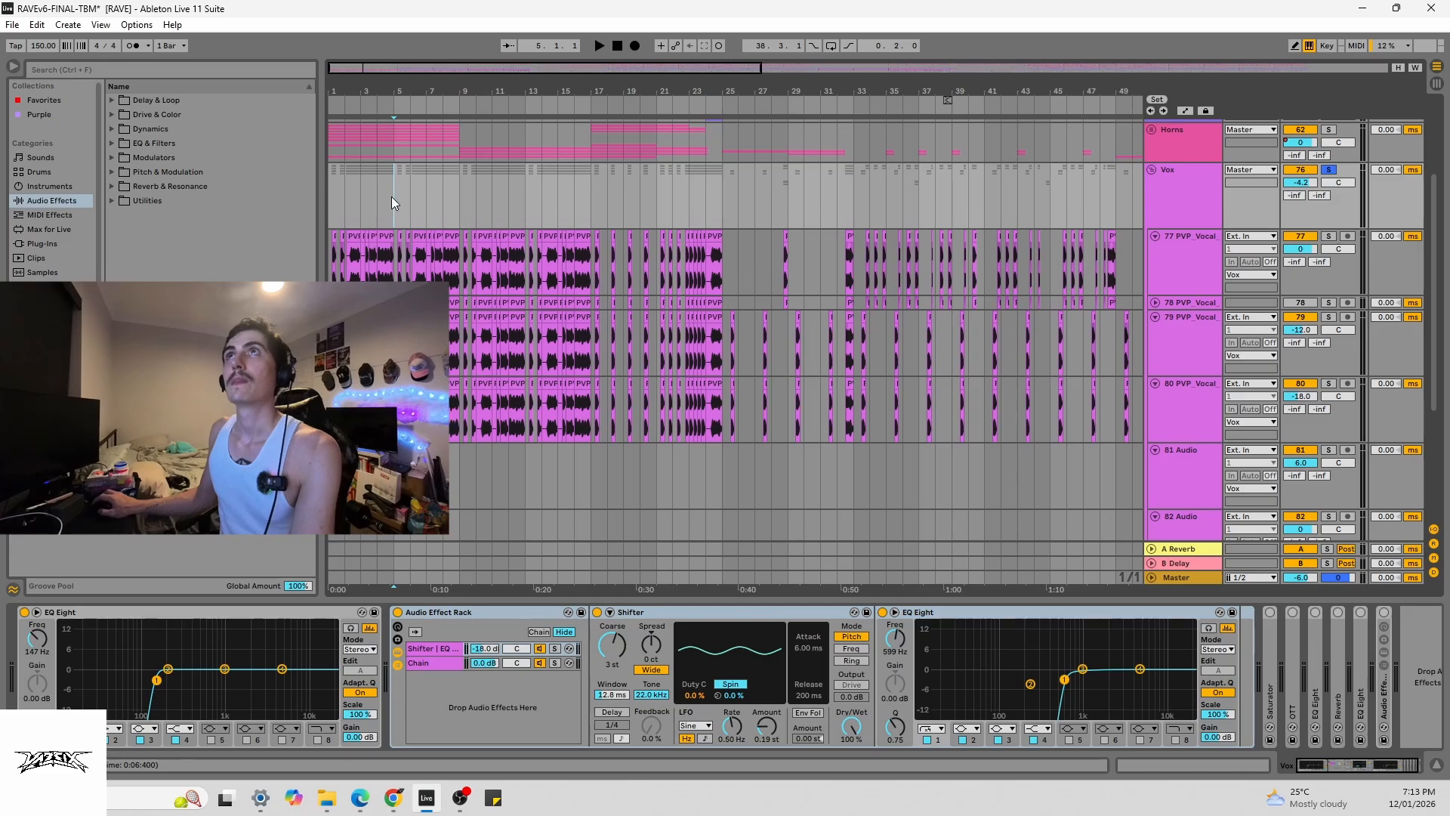
{"action": "key", "text": "space"}
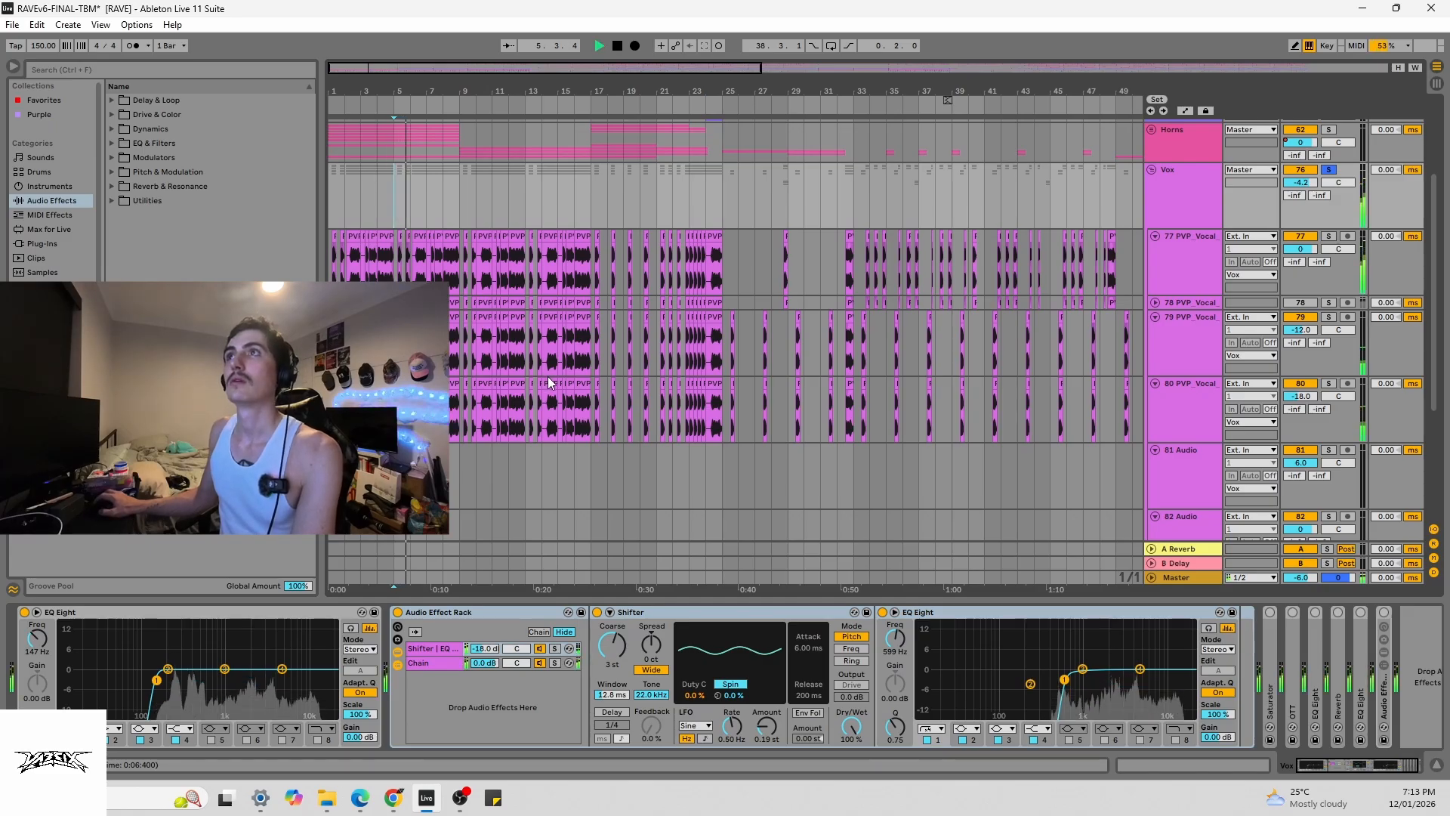
{"action": "key", "text": "space"}
{"action": "key", "text": "space"}
{"action": "left_click", "coordinate": [398, 612]}
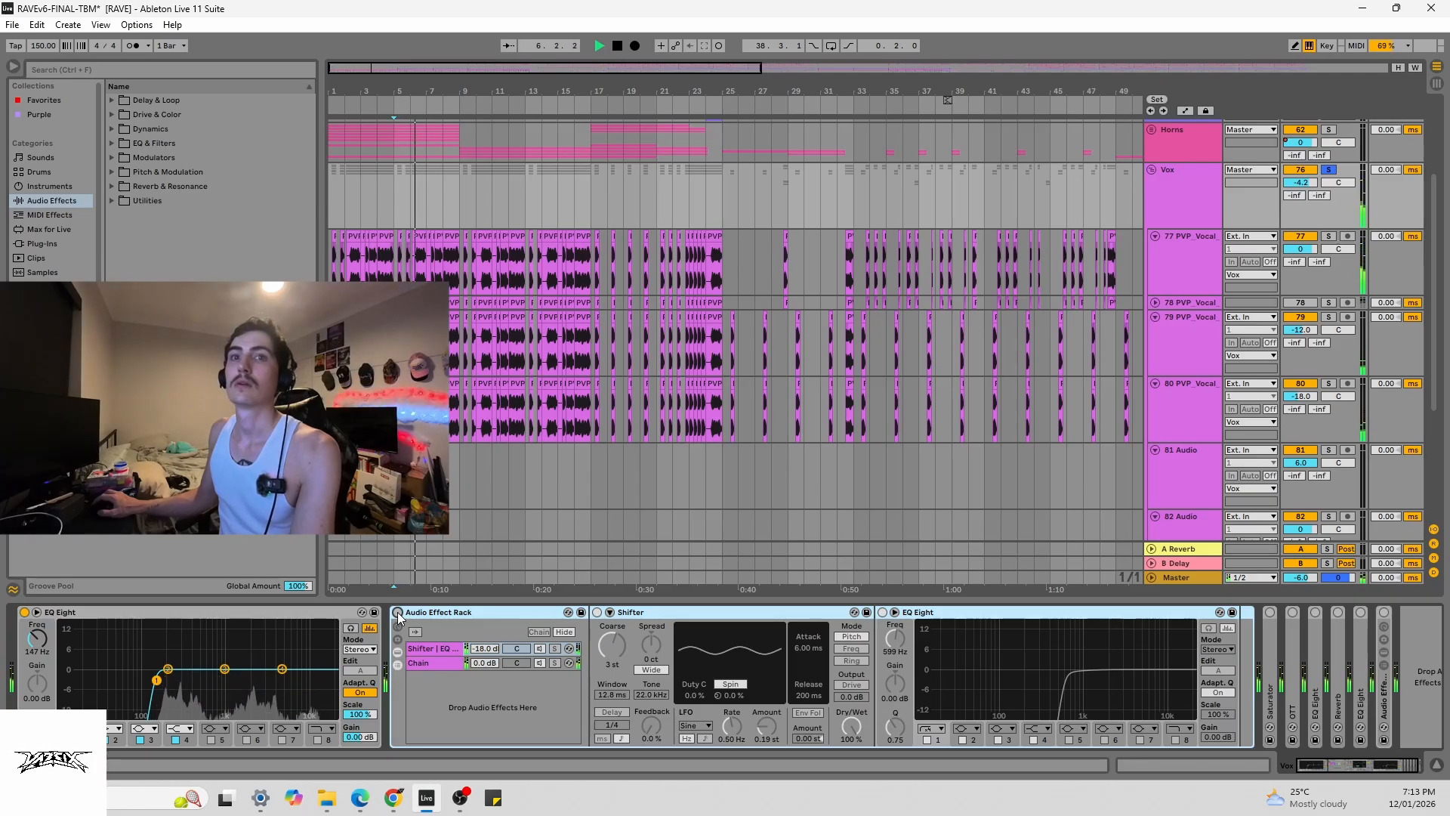
{"action": "key", "text": "space"}
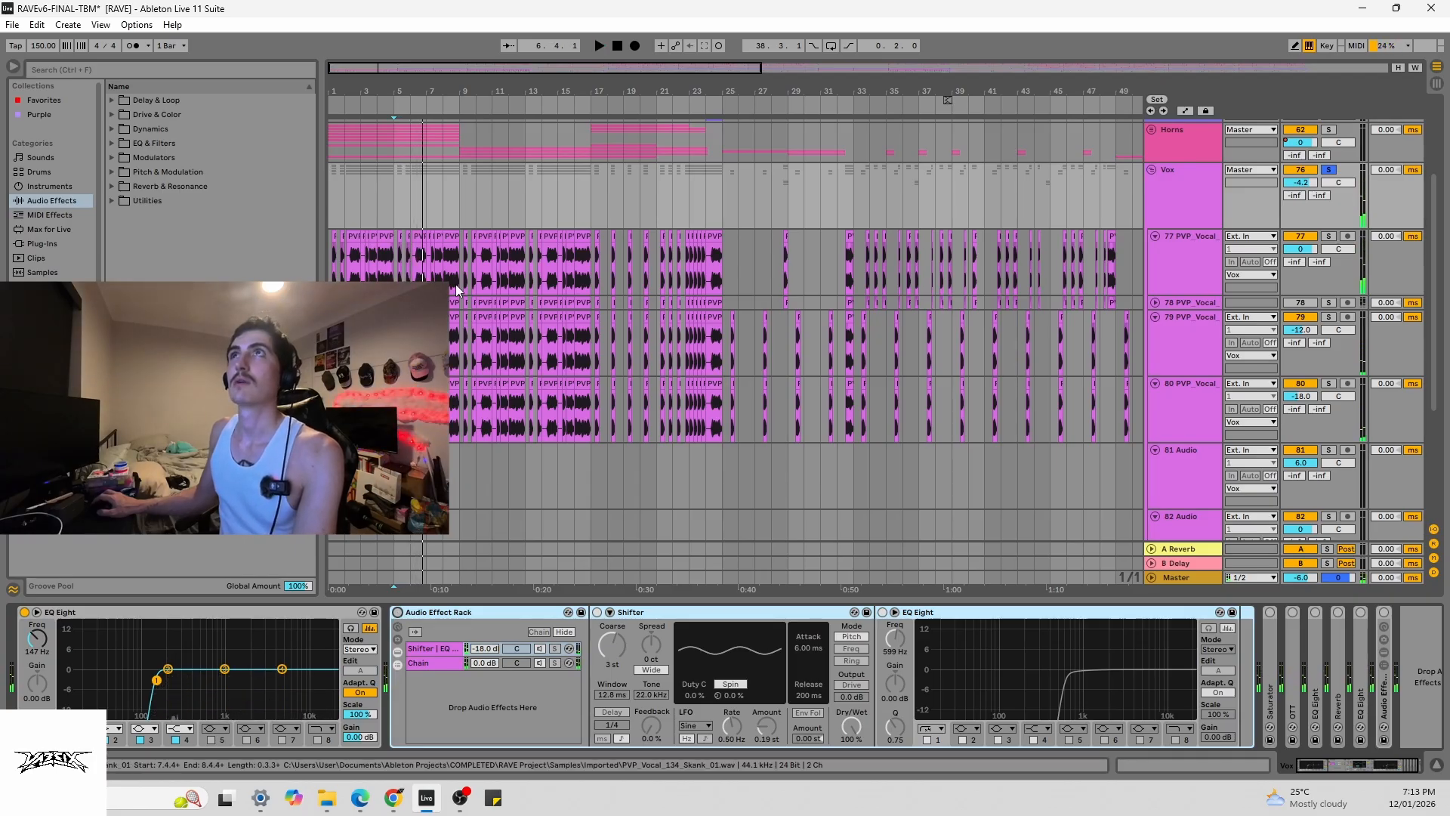
- Play the Vox group from bar 9, switch its first Audio Effect Rack back on and stop playback
{"action": "left_click", "coordinate": [455, 201]}
{"action": "key", "text": "space"}
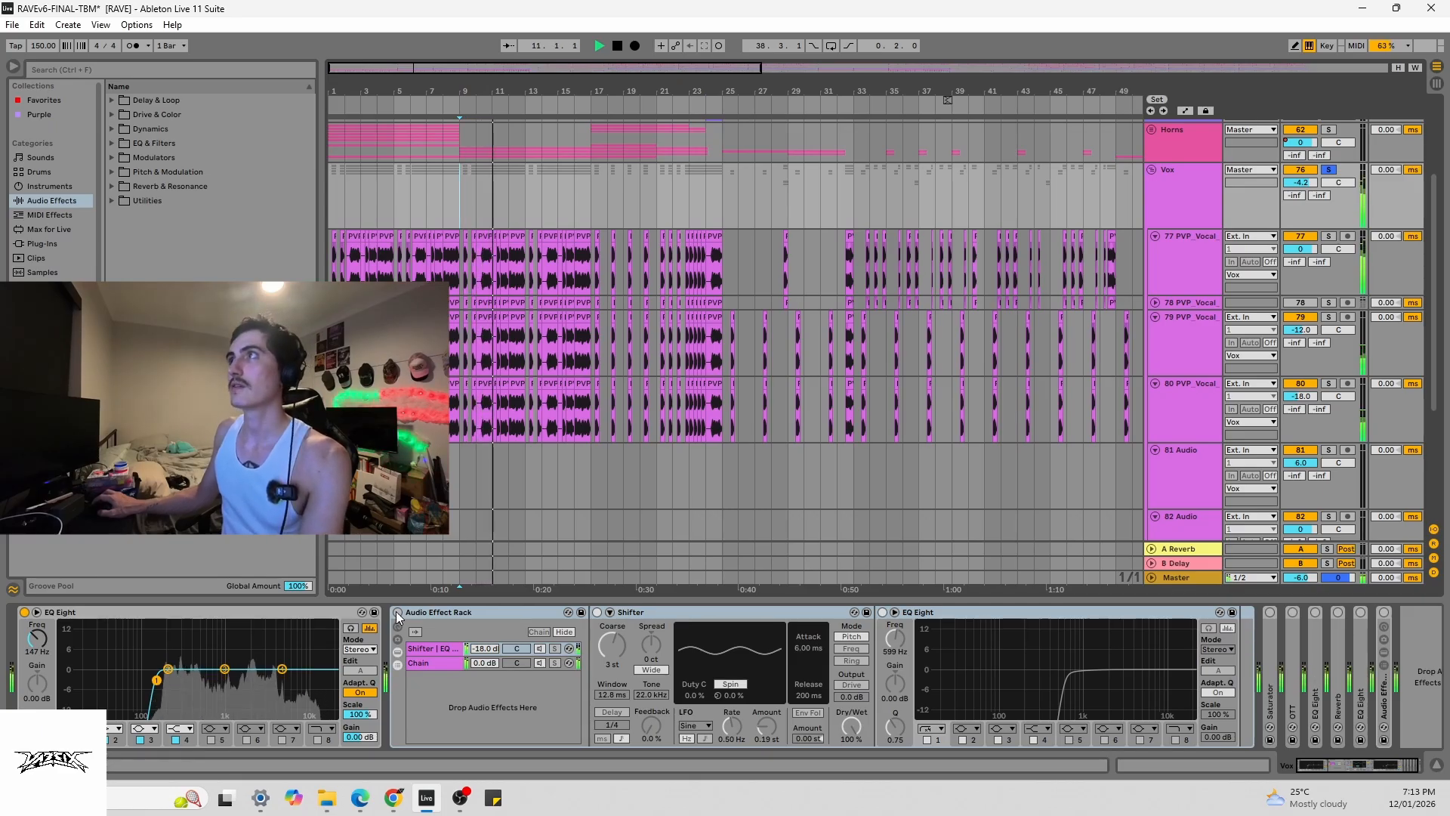
{"action": "key", "text": "space"}
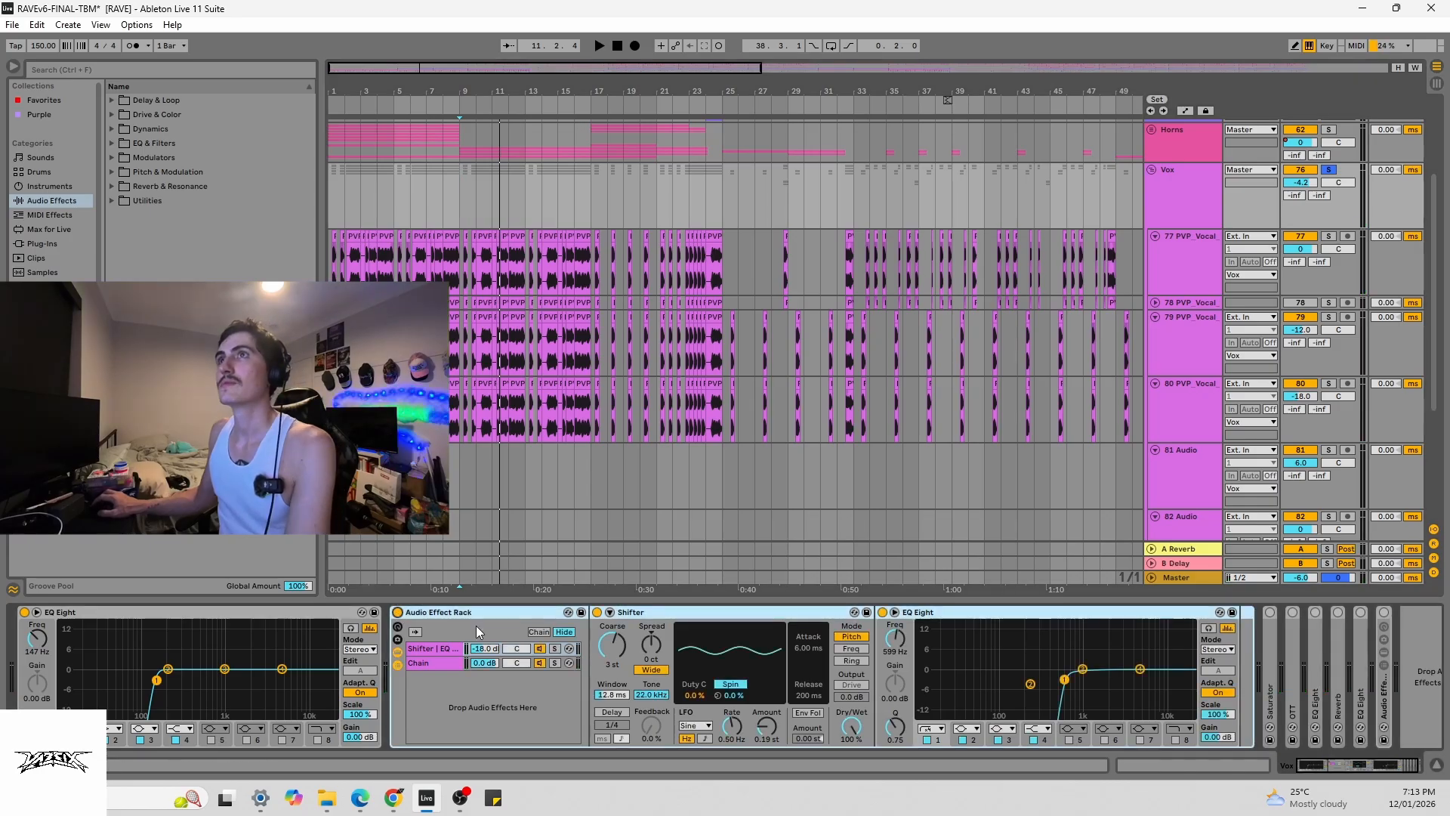
{"action": "left_click", "coordinate": [398, 612]}
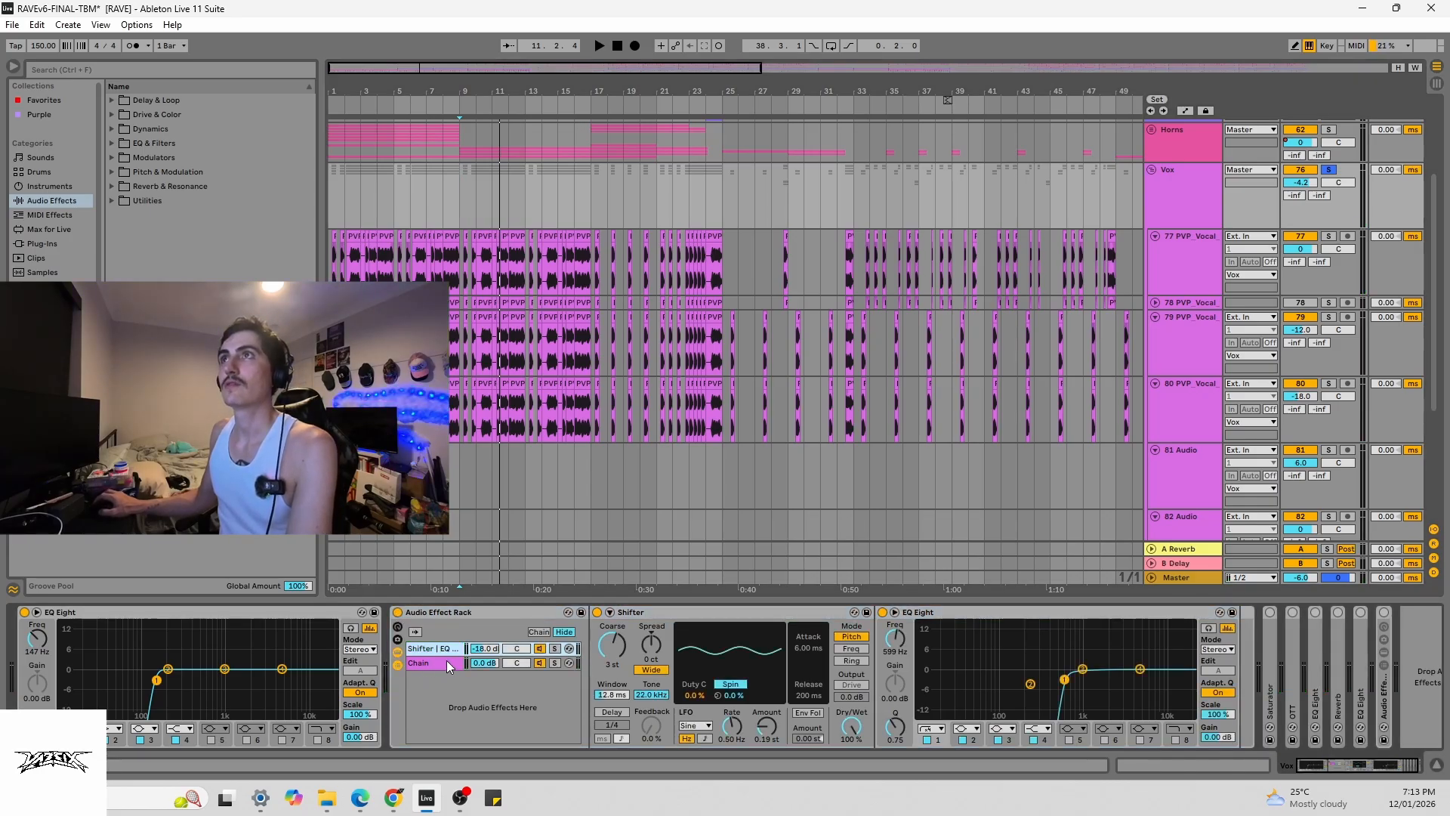
- Examine the rack's Shifter chain against its empty parallel Chain, and play the Vox group from bar 9 with the Shifter shown
{"action": "left_click", "coordinate": [786, 611]}
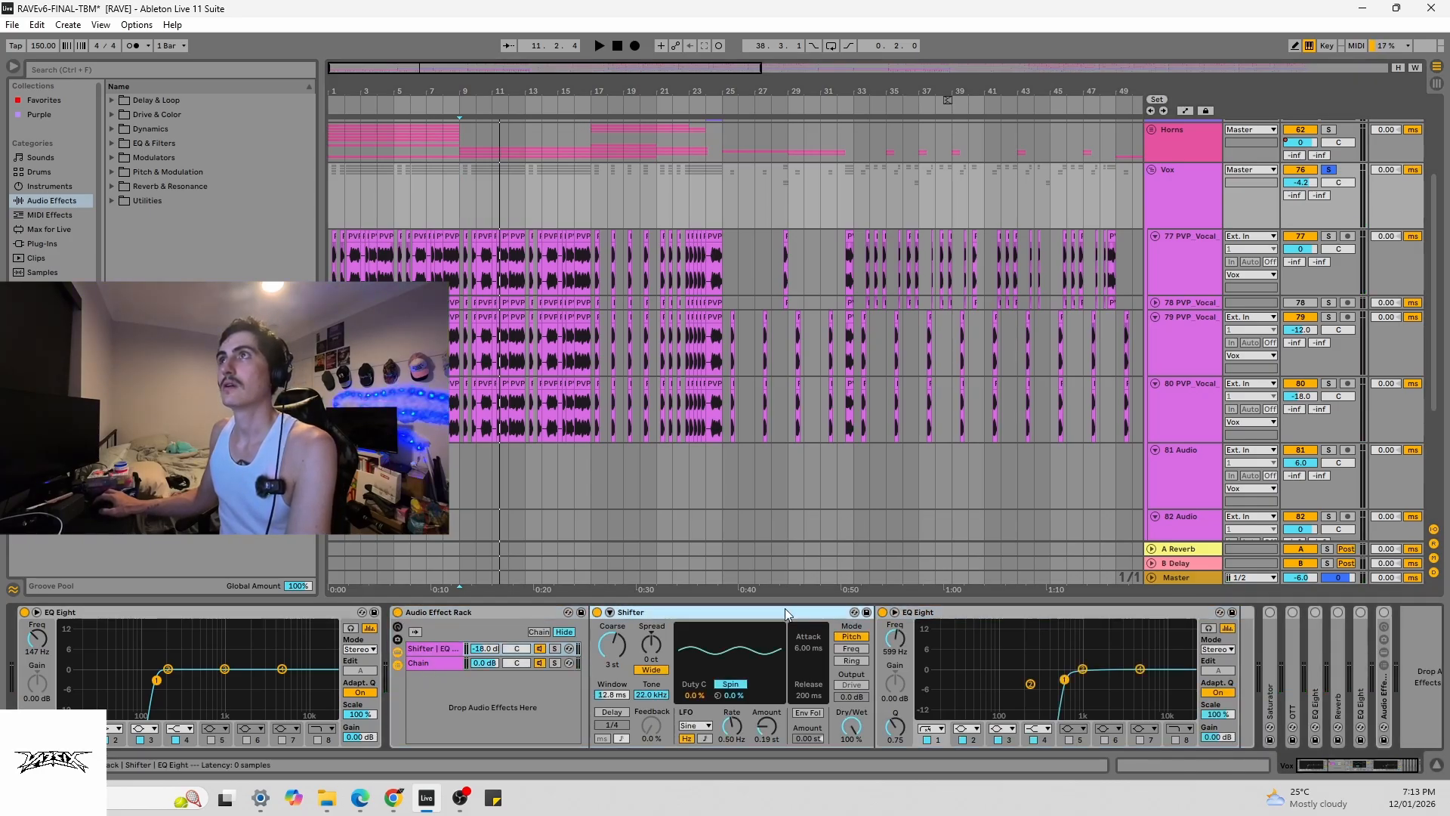
{"action": "left_click", "coordinate": [426, 660]}
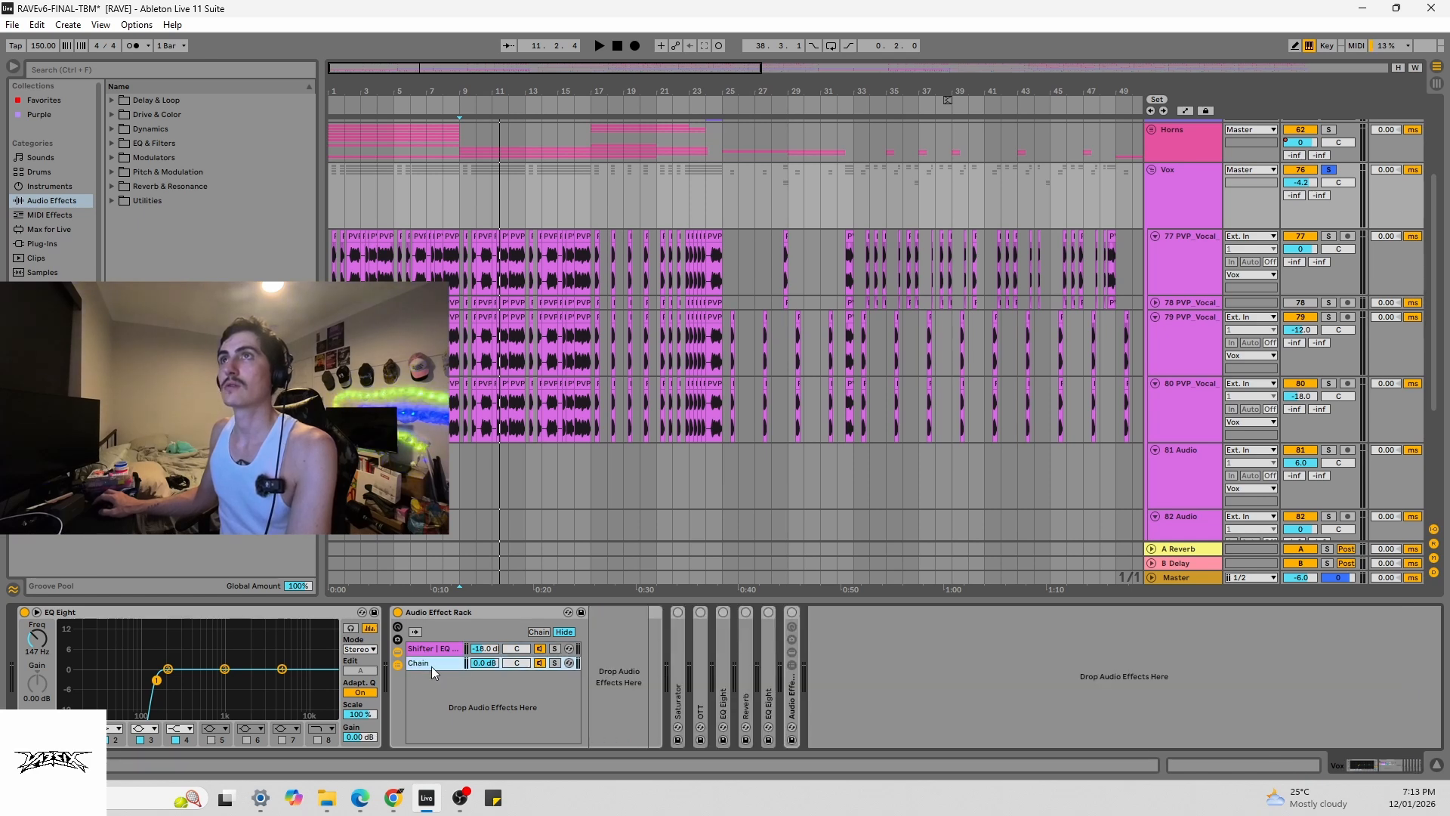
{"action": "key", "text": "Up"}
{"action": "left_click", "coordinate": [645, 613]}
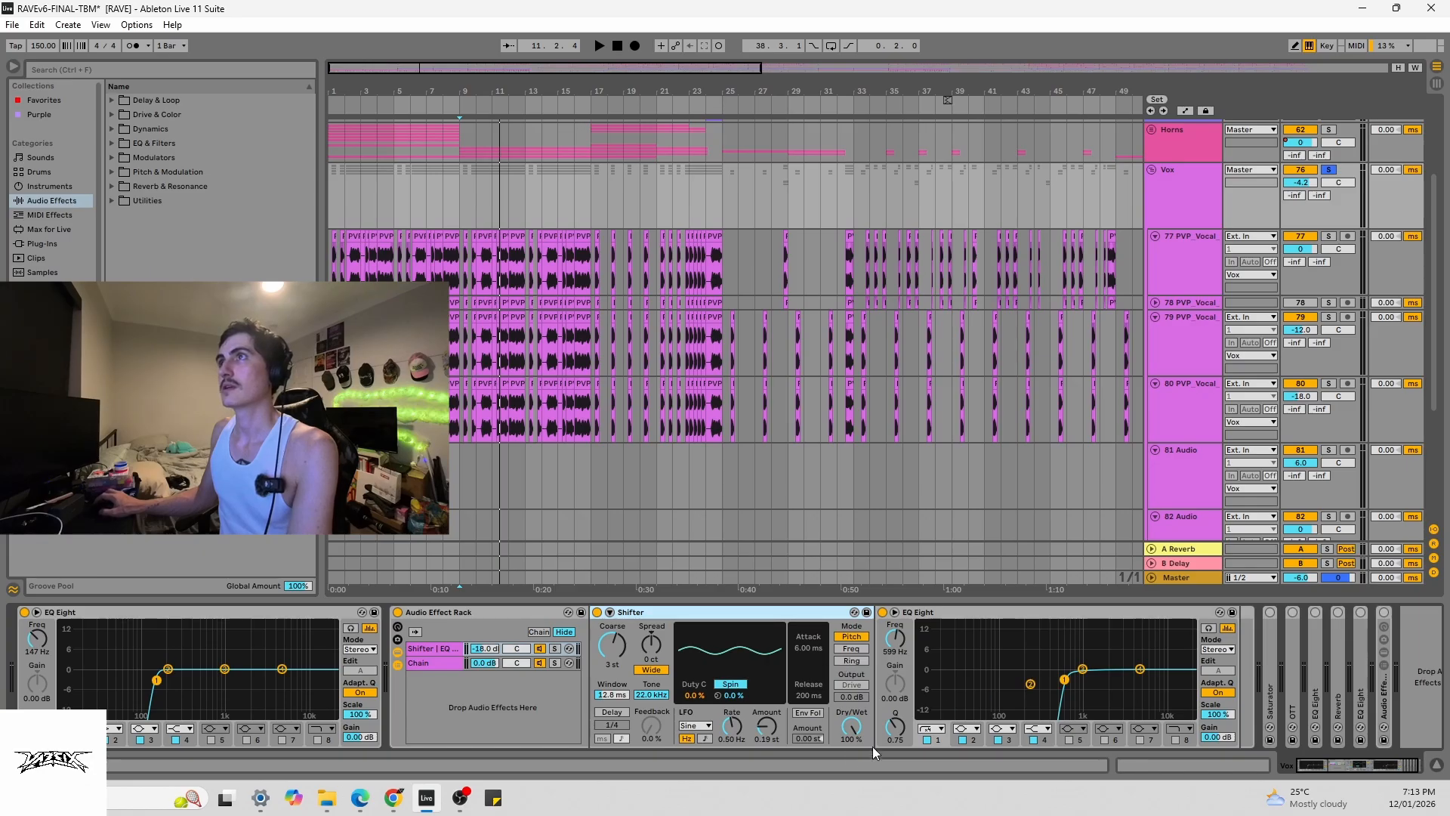
{"action": "key", "text": "space"}
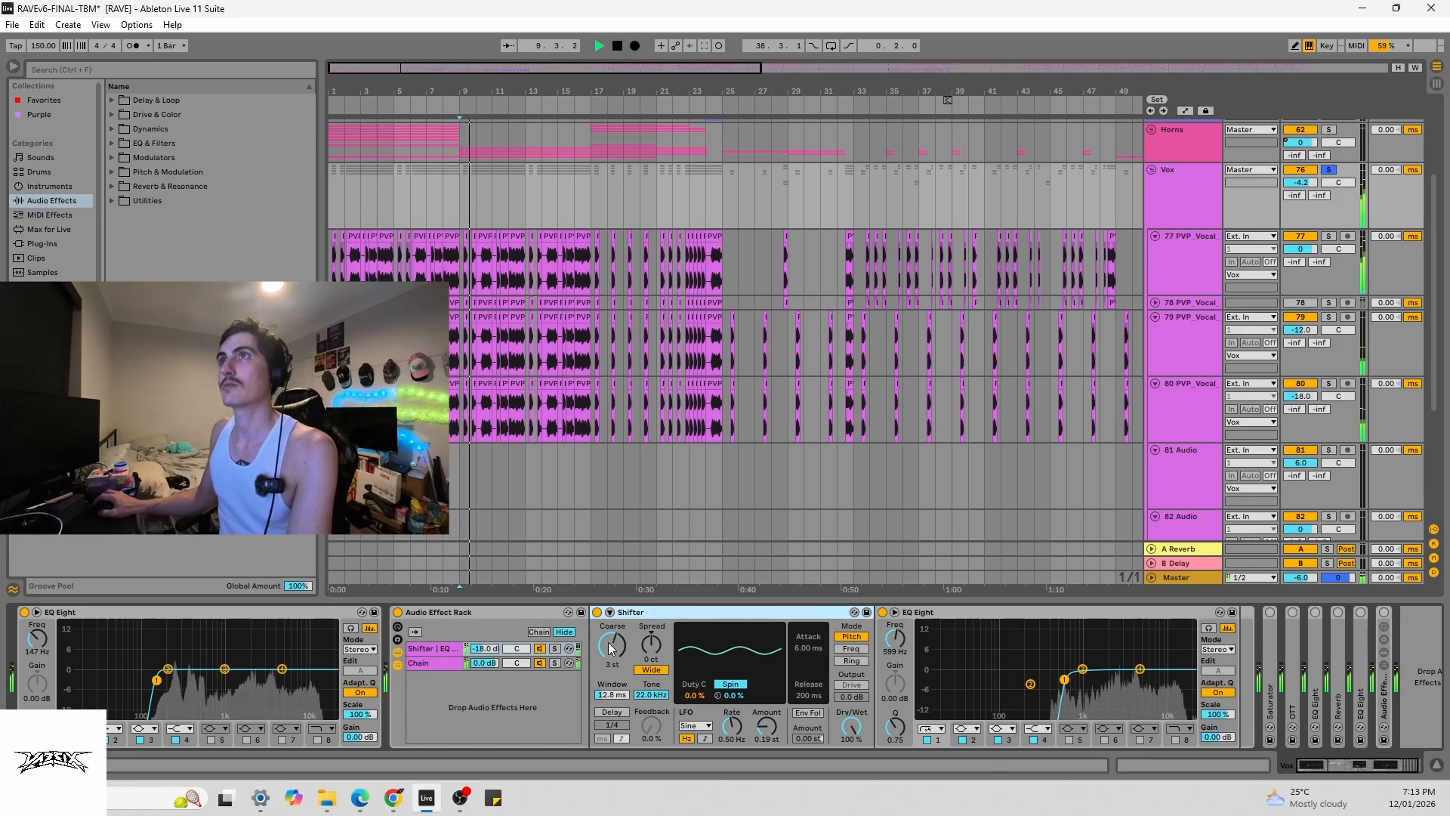
{"action": "key", "text": "space"}
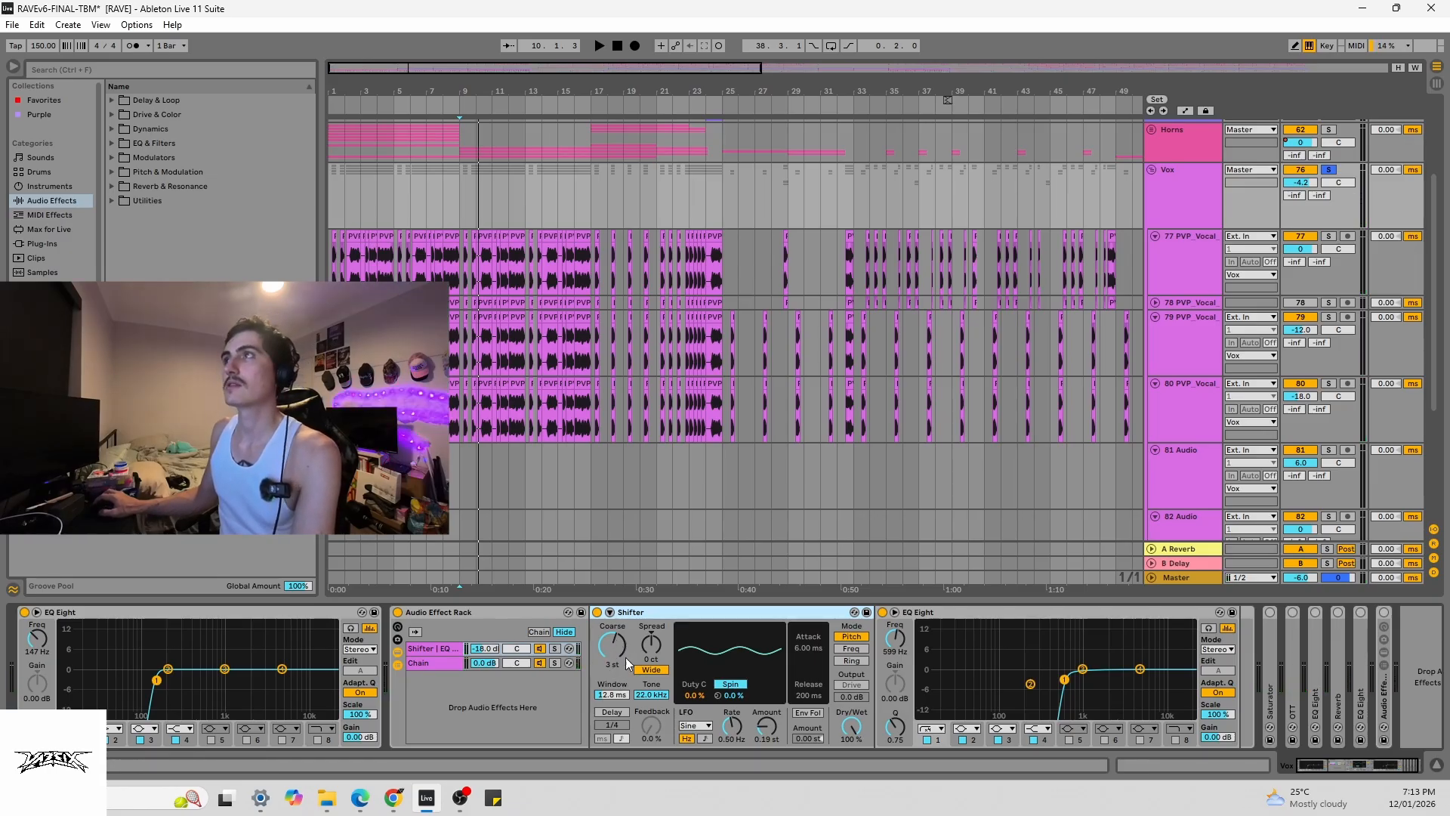
{"action": "left_click", "coordinate": [428, 662]}
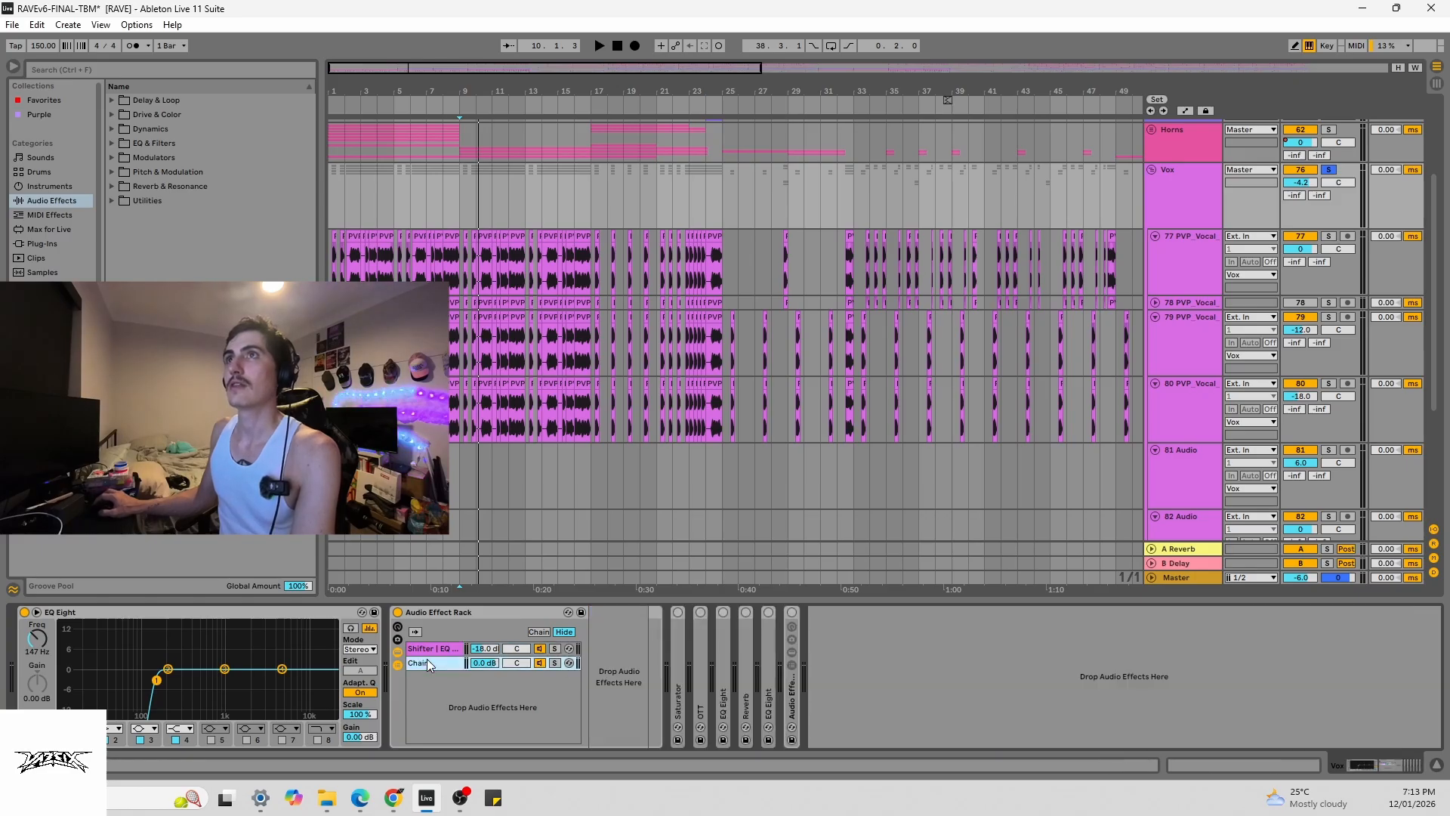
- Select the rack's Shifter chain, then unfold the Vox group's Saturator and switch it on during playback from bar 9
{"action": "left_click", "coordinate": [427, 648]}
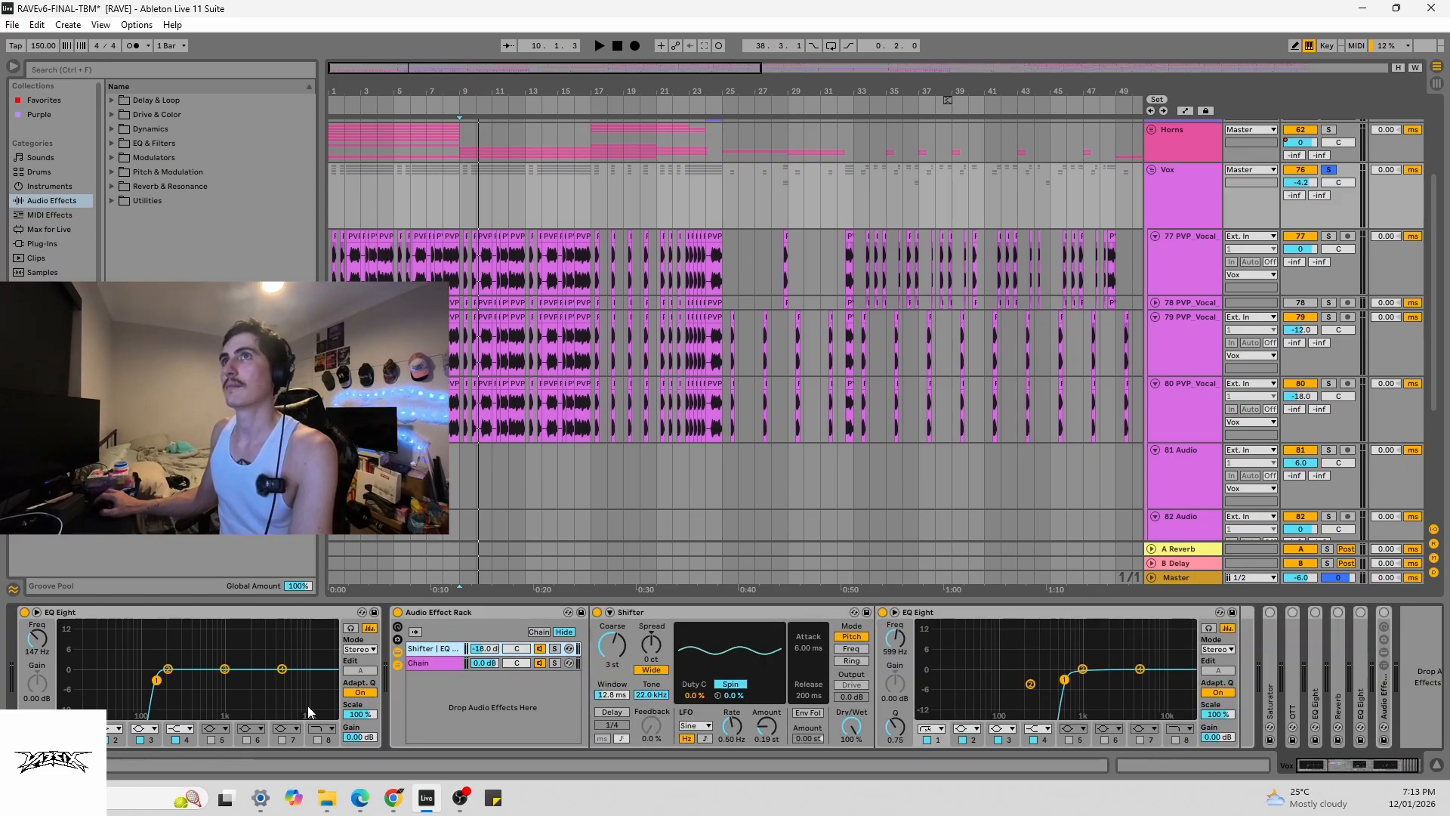
{"action": "double_click", "coordinate": [1271, 671]}
{"action": "key", "text": "space"}
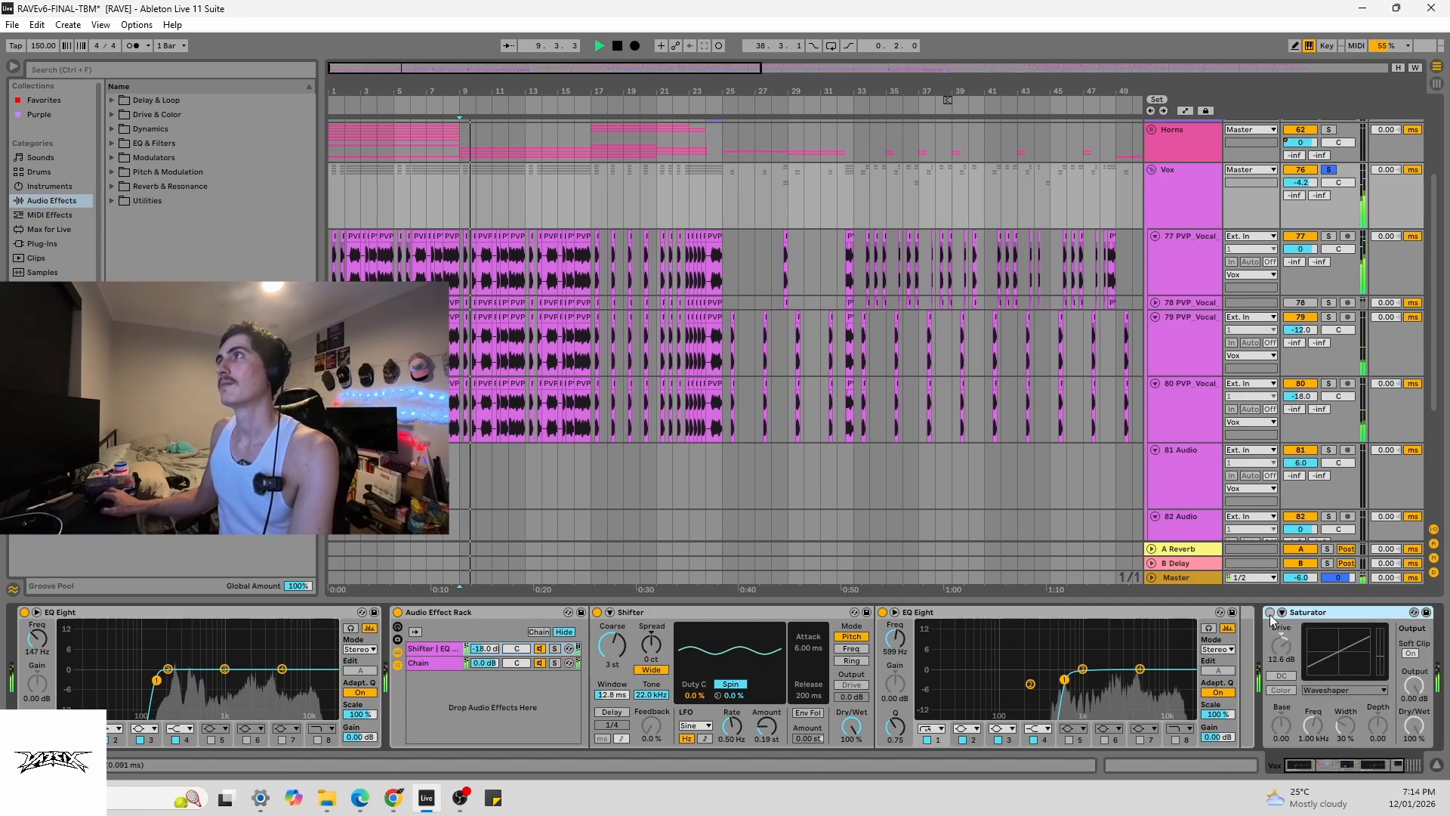
{"action": "left_click_drag", "start_coordinate": [1333, 765], "coordinate": [1389, 755]}
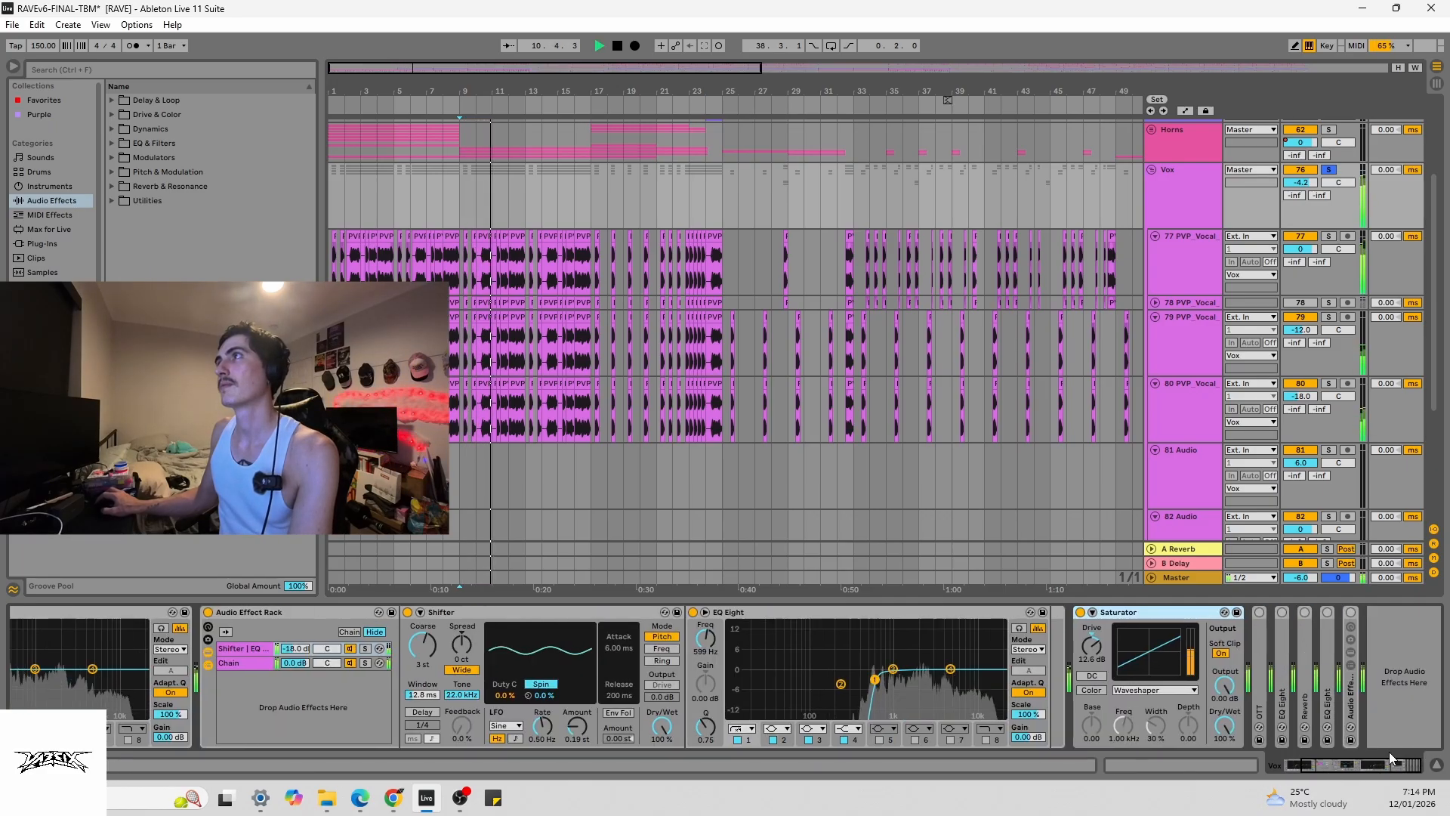
{"action": "double_click", "coordinate": [1139, 616]}
{"action": "key", "text": "space"}
- Unfold the OTT device after the Saturator in the Vox chain and switch it on
{"action": "double_click", "coordinate": [1104, 660]}
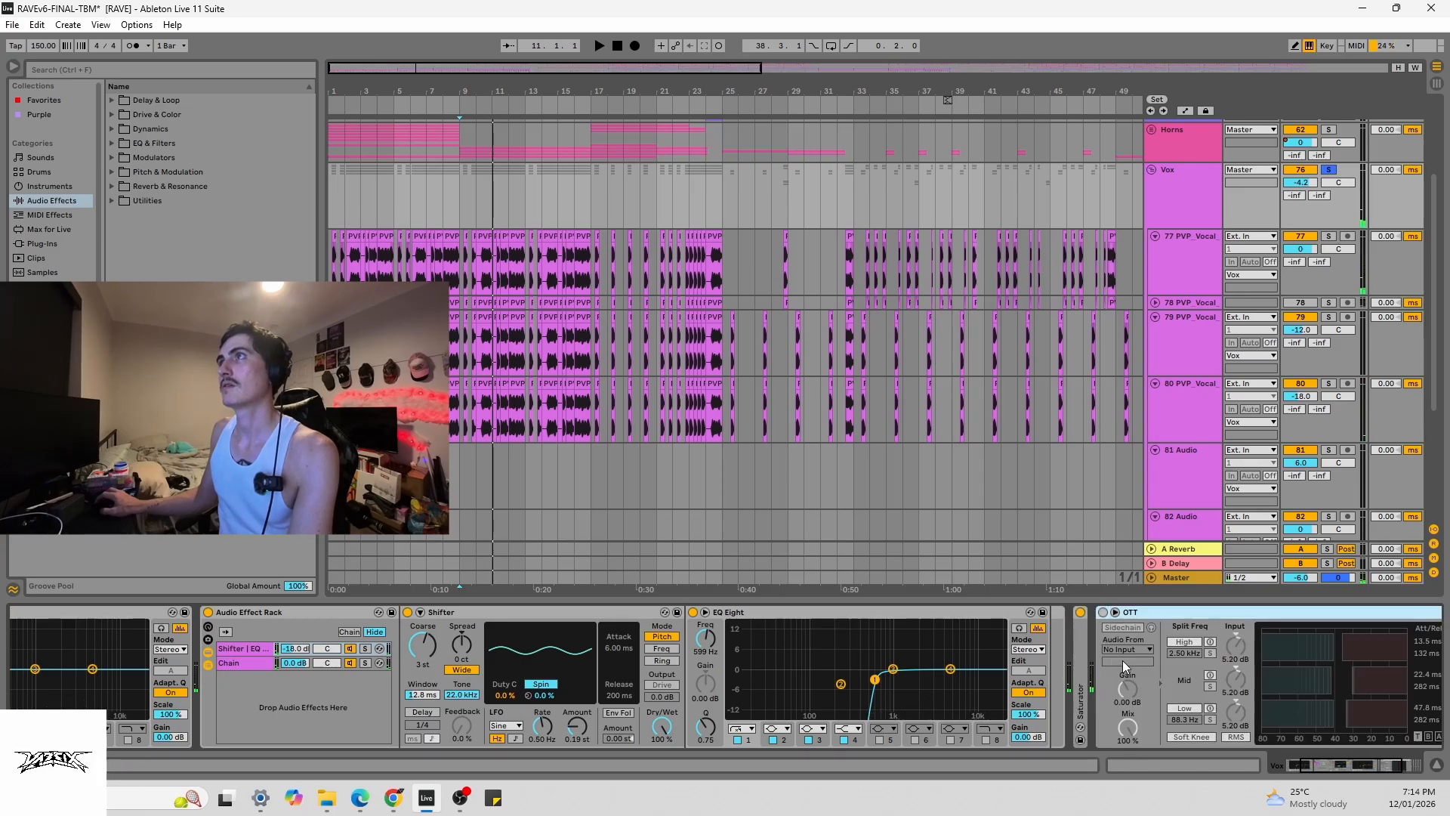
{"action": "left_click", "coordinate": [1103, 612]}
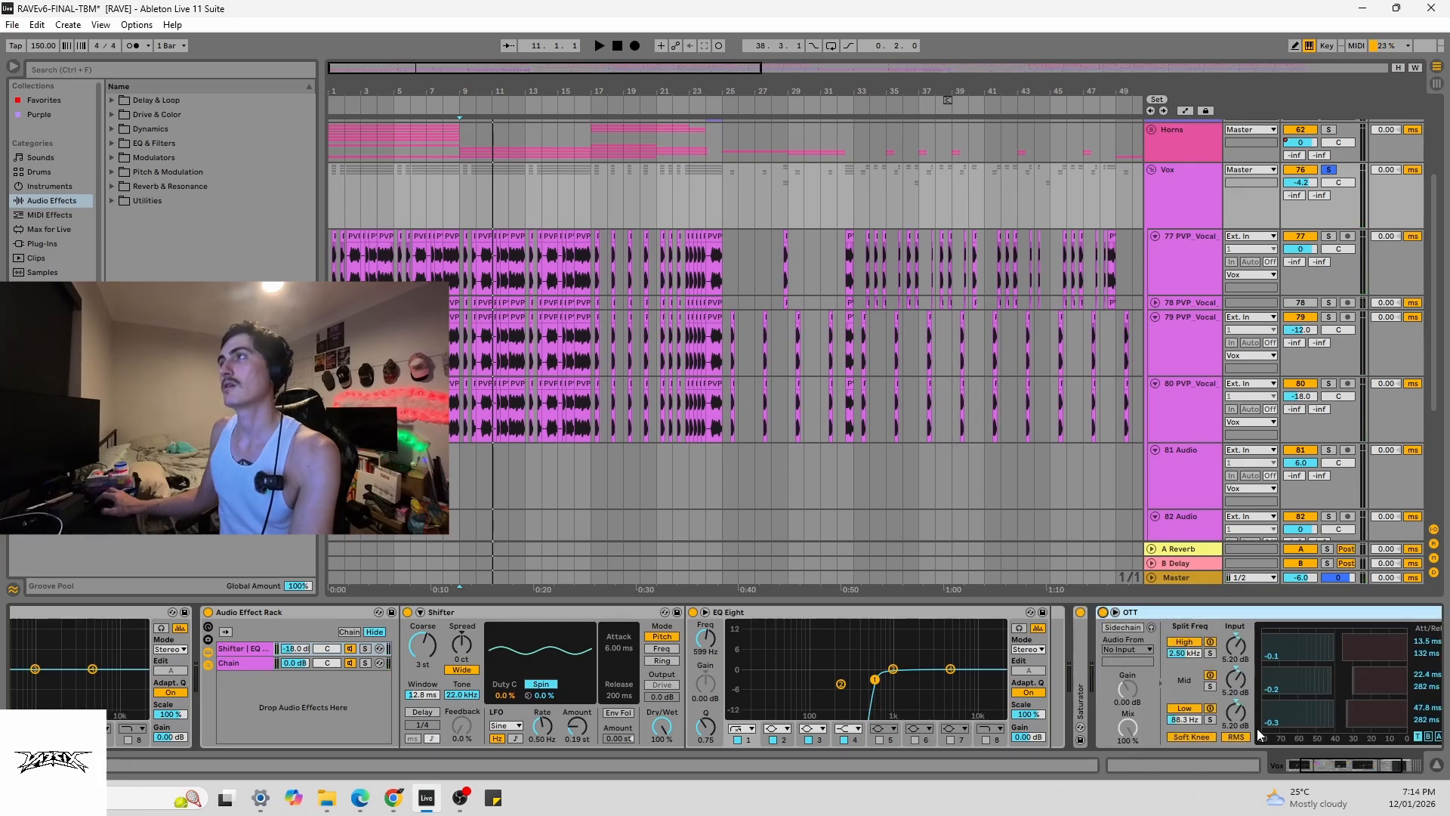
{"action": "left_click_drag", "start_coordinate": [1322, 763], "coordinate": [1368, 772]}
- Play the Vox group from bar 9, bypass OTT and re-enable it for comparison, and stop playback
{"action": "key", "text": "space"}
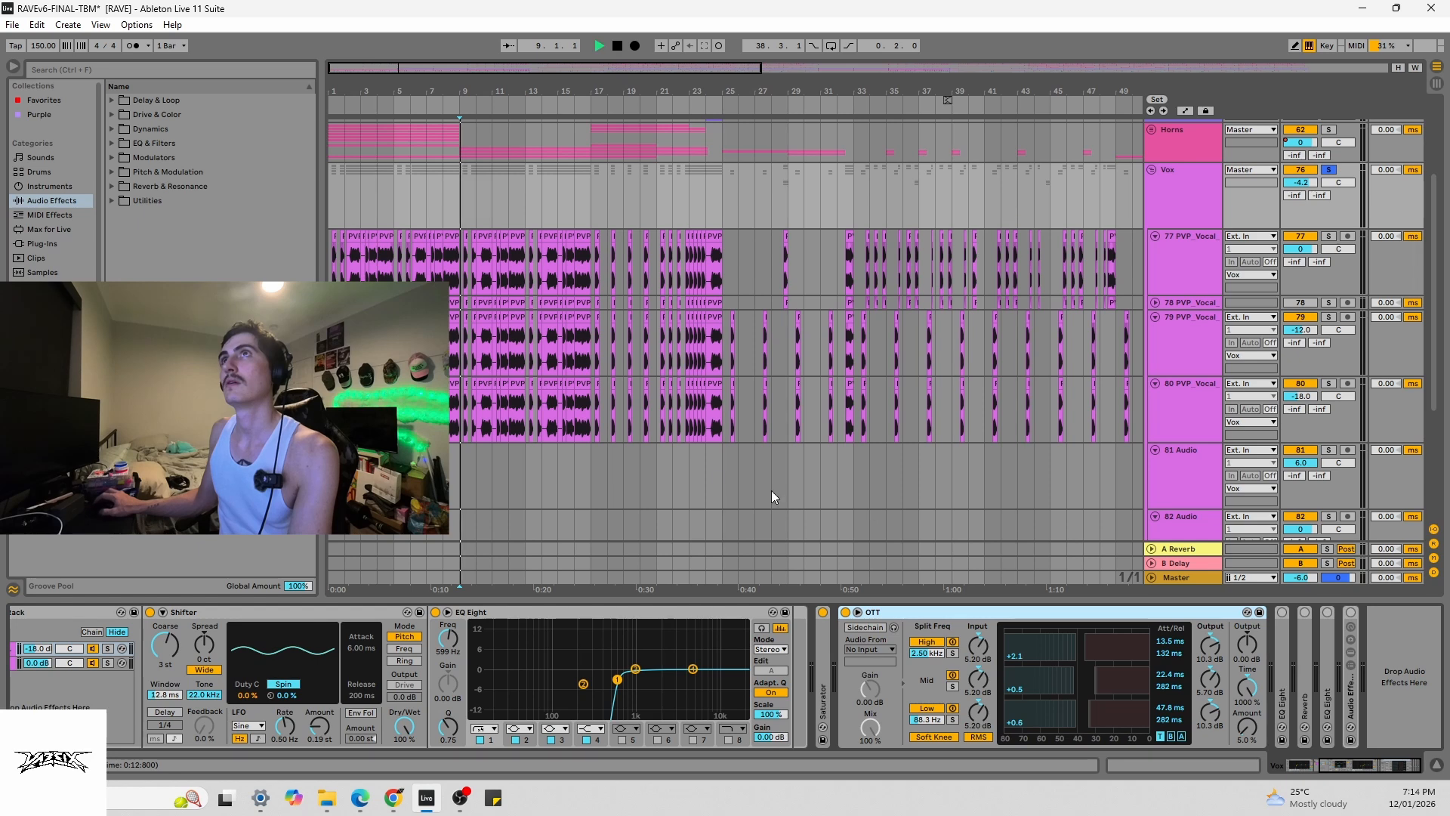
{"action": "left_click", "coordinate": [846, 612]}
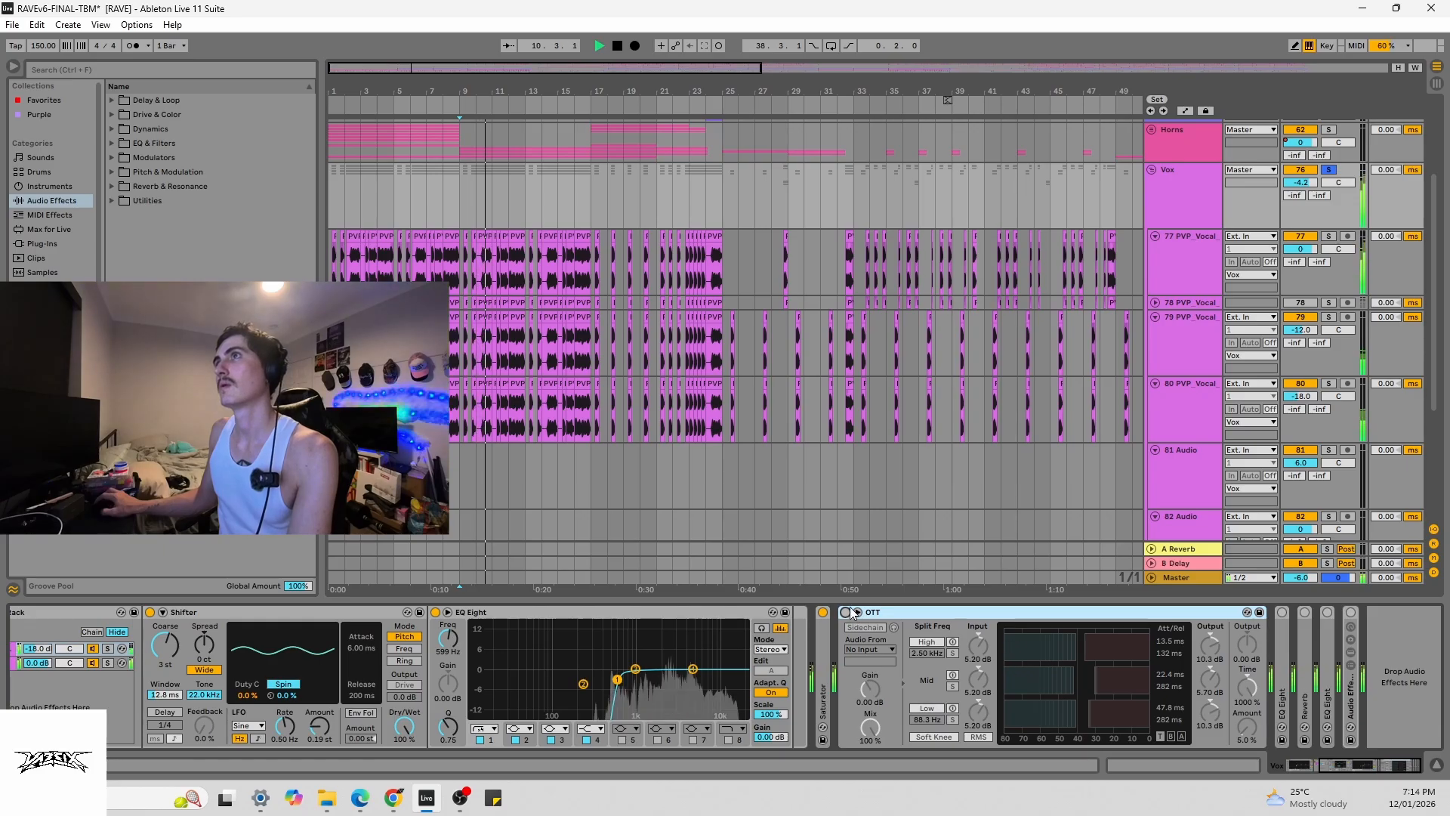
{"action": "left_click", "coordinate": [847, 612]}
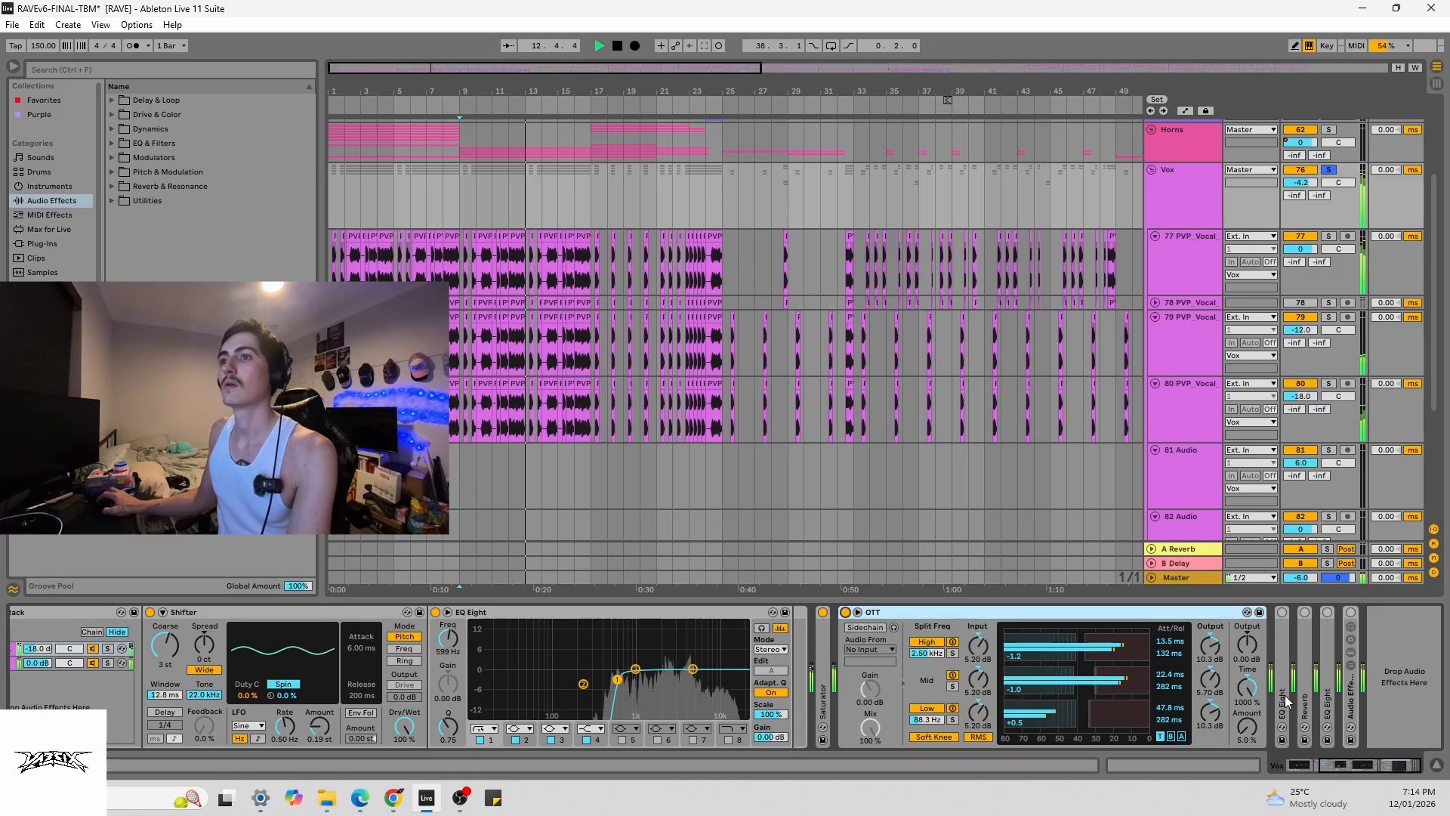
{"action": "key", "text": "space"}
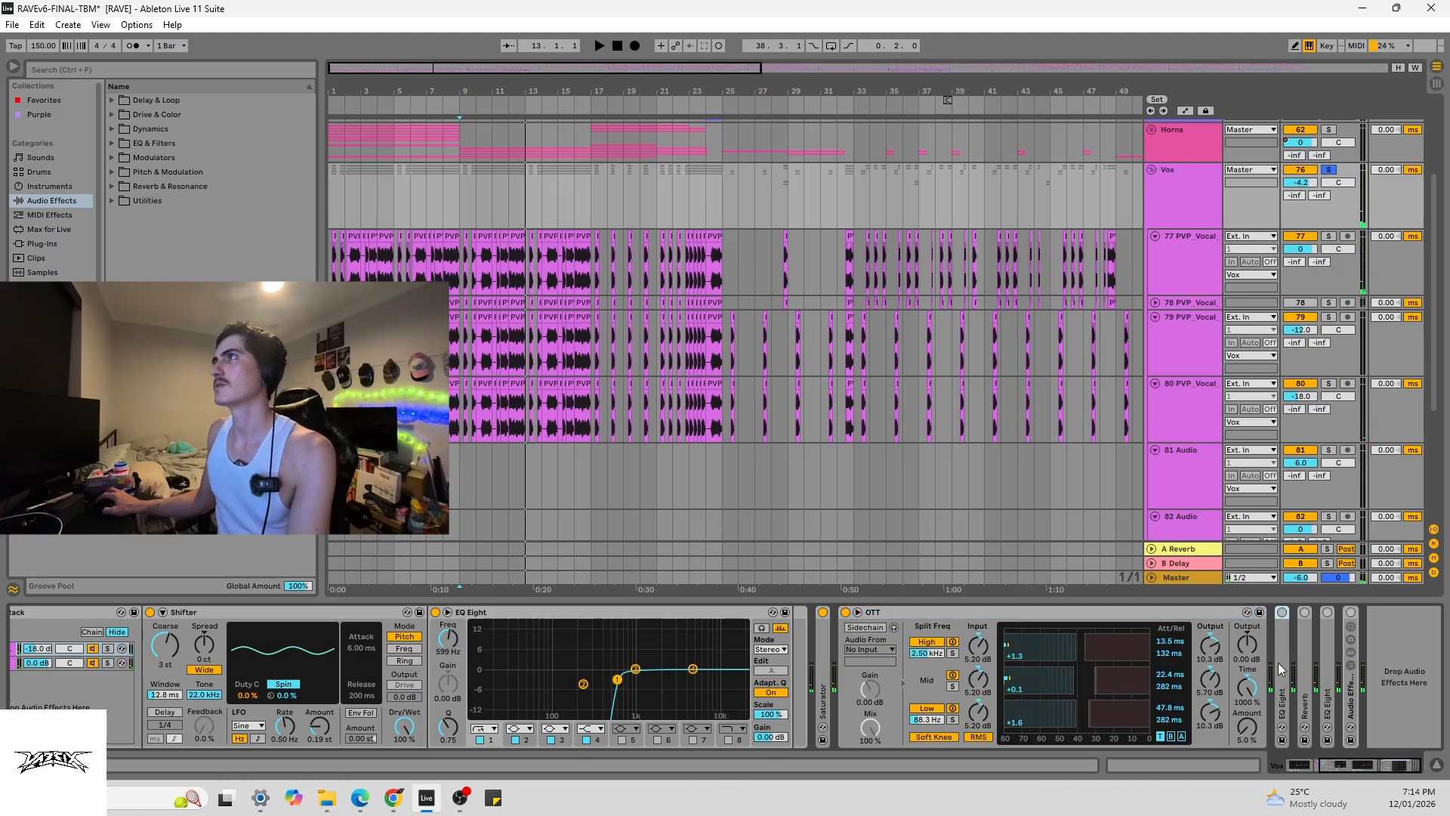
- Unfold the EQ Eight after OTT, switch it on and play the Vox group from bar 9
{"action": "double_click", "coordinate": [1278, 663]}
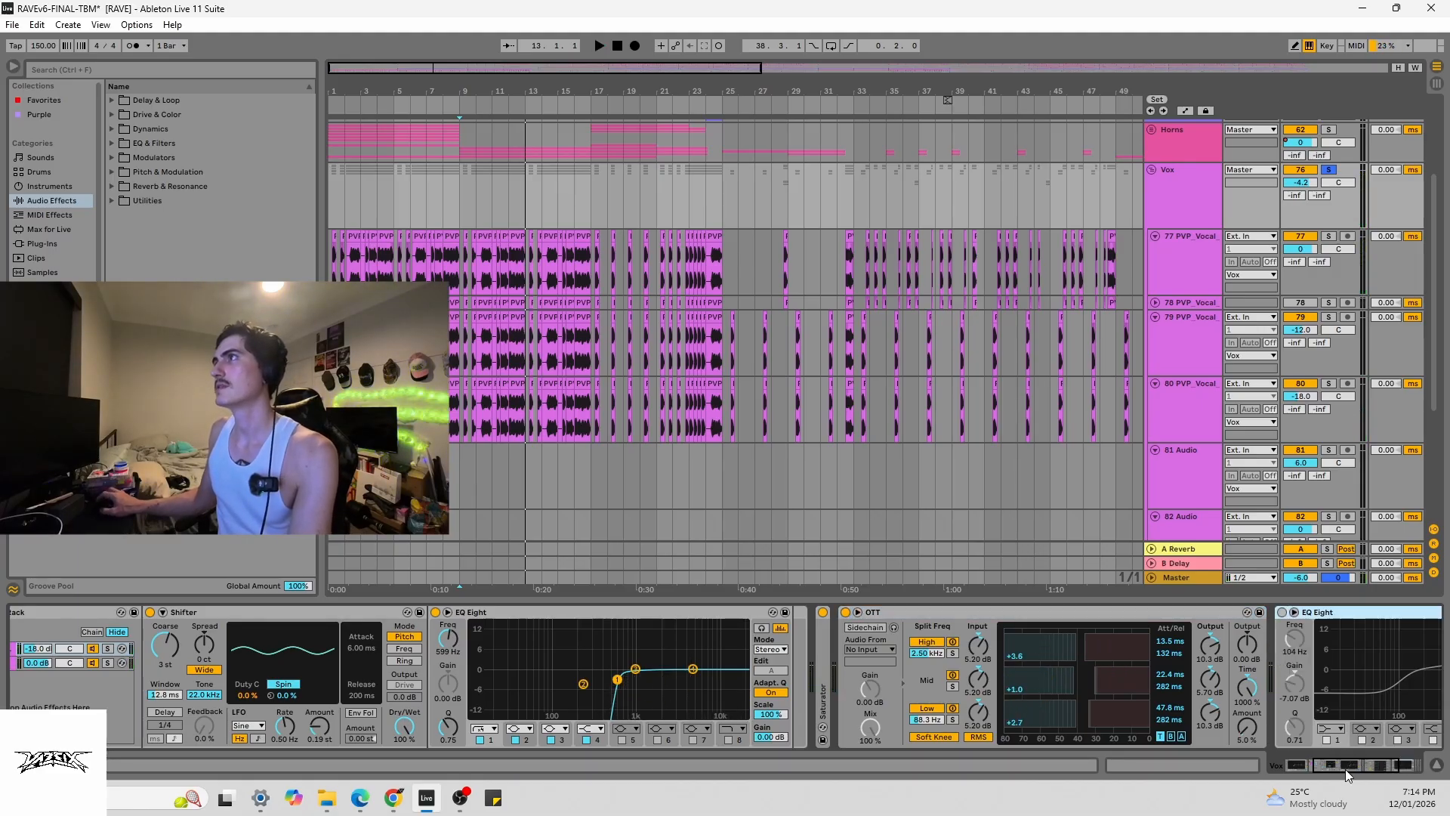
{"action": "left_click_drag", "start_coordinate": [1346, 769], "coordinate": [1368, 769]}
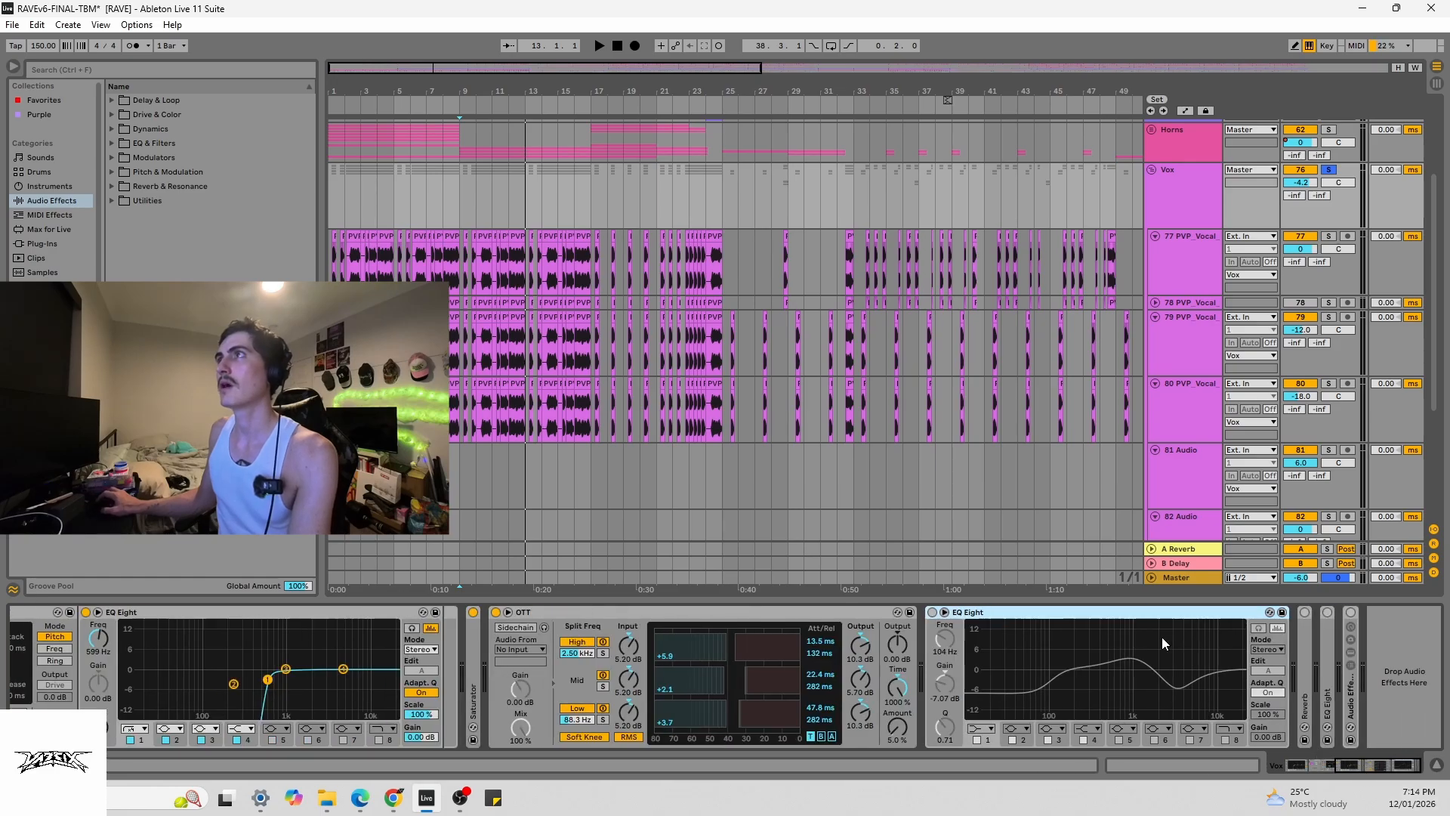
{"action": "left_click", "coordinate": [933, 613]}
{"action": "key", "text": "space"}
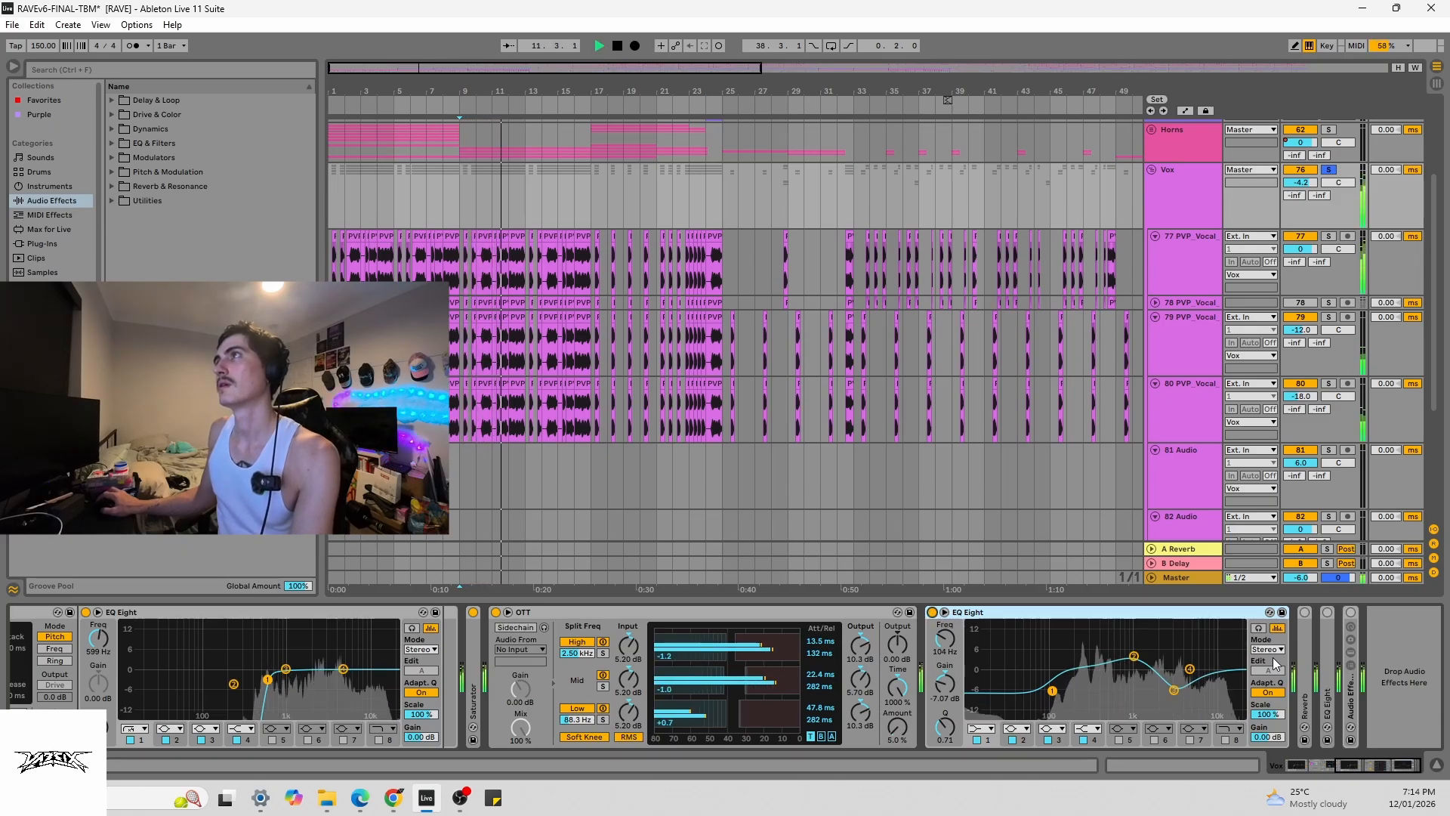
- Unfold the Vox group's Reverb, switch it on, replay from bar 9 and stop
{"action": "double_click", "coordinate": [1306, 635]}
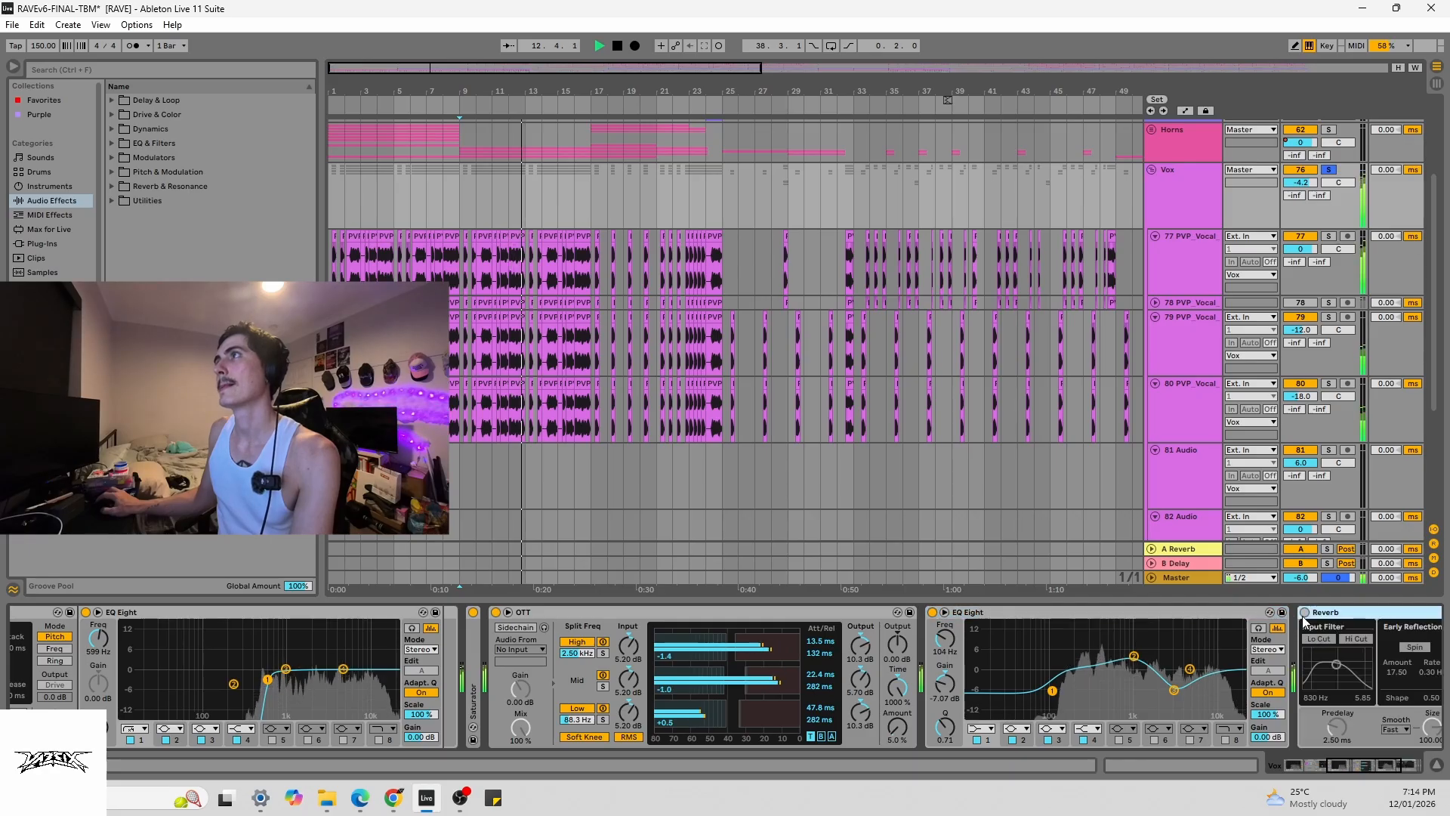
{"action": "left_click", "coordinate": [1385, 769]}
{"action": "key", "text": "space"}
{"action": "key", "text": "space"}
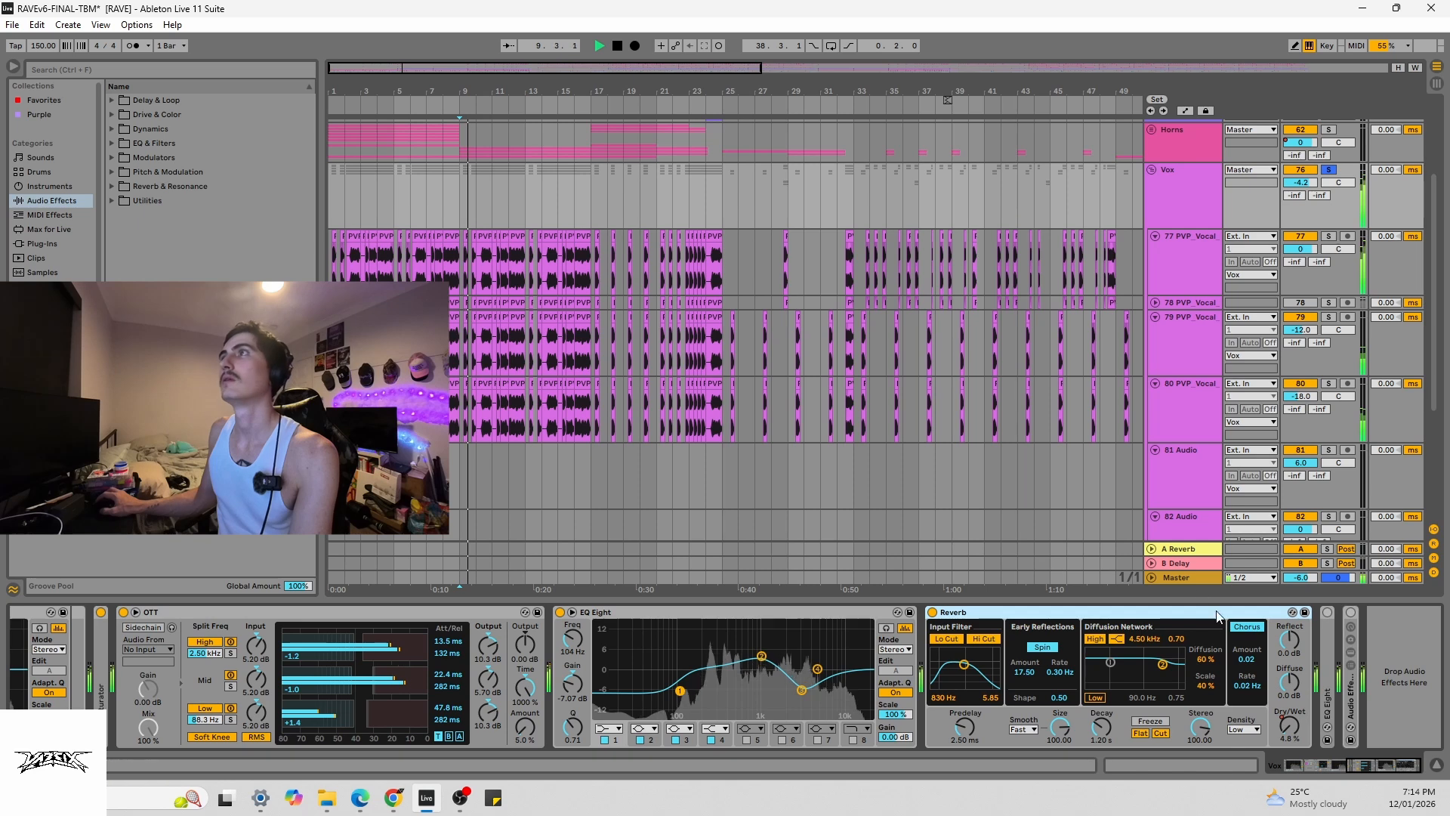
{"action": "key", "text": "space"}
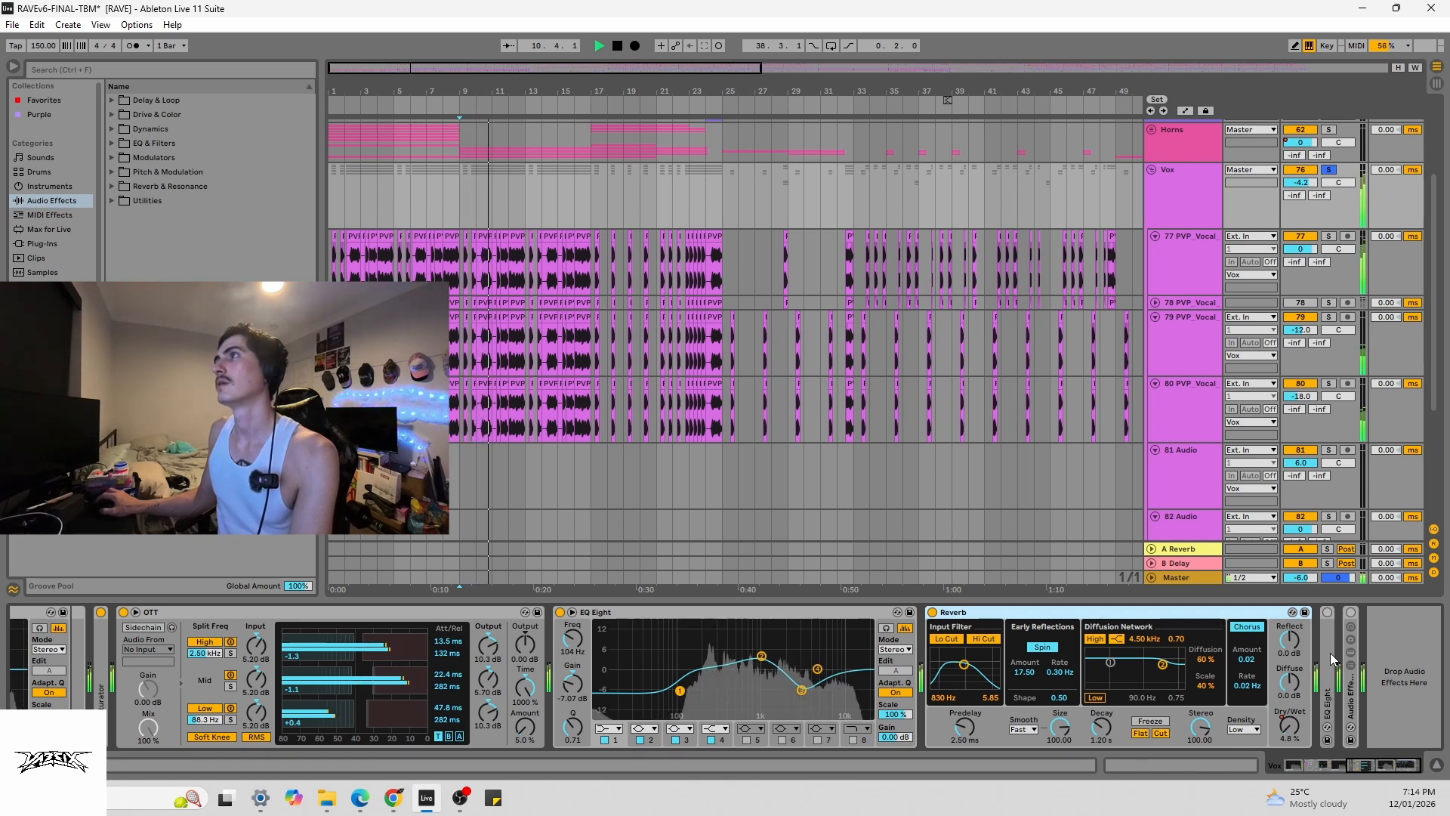
- Show the automation of the Reverb's Dry/Wet on the Vox group track
{"action": "left_click", "coordinate": [1291, 727]}
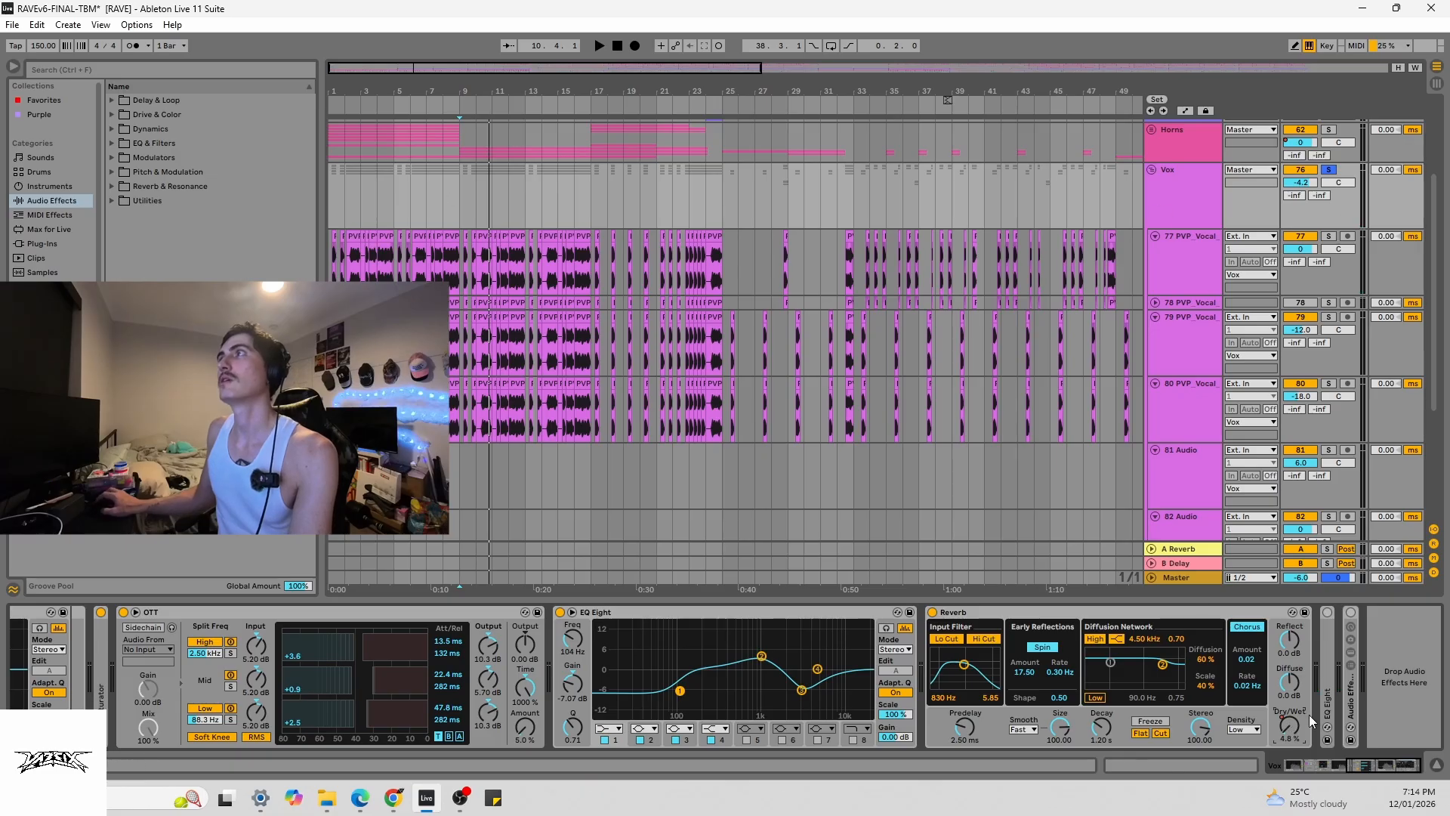
{"action": "right_click", "coordinate": [1287, 729]}
{"action": "left_click", "coordinate": [1331, 665]}
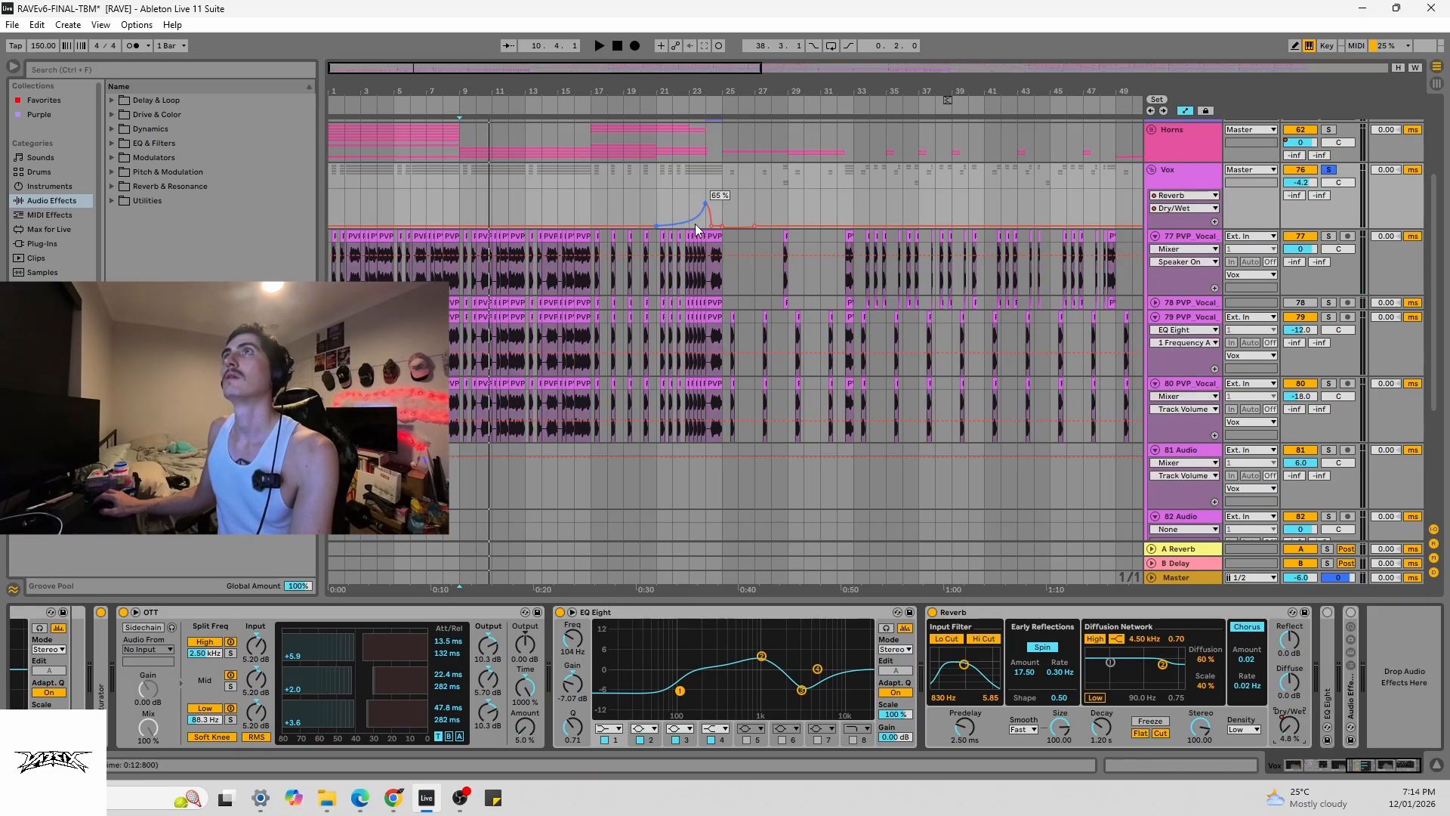
- Play the Vox group from bar 22 through the Dry/Wet automation rise and stop at the drop
{"action": "left_click", "coordinate": [677, 200]}
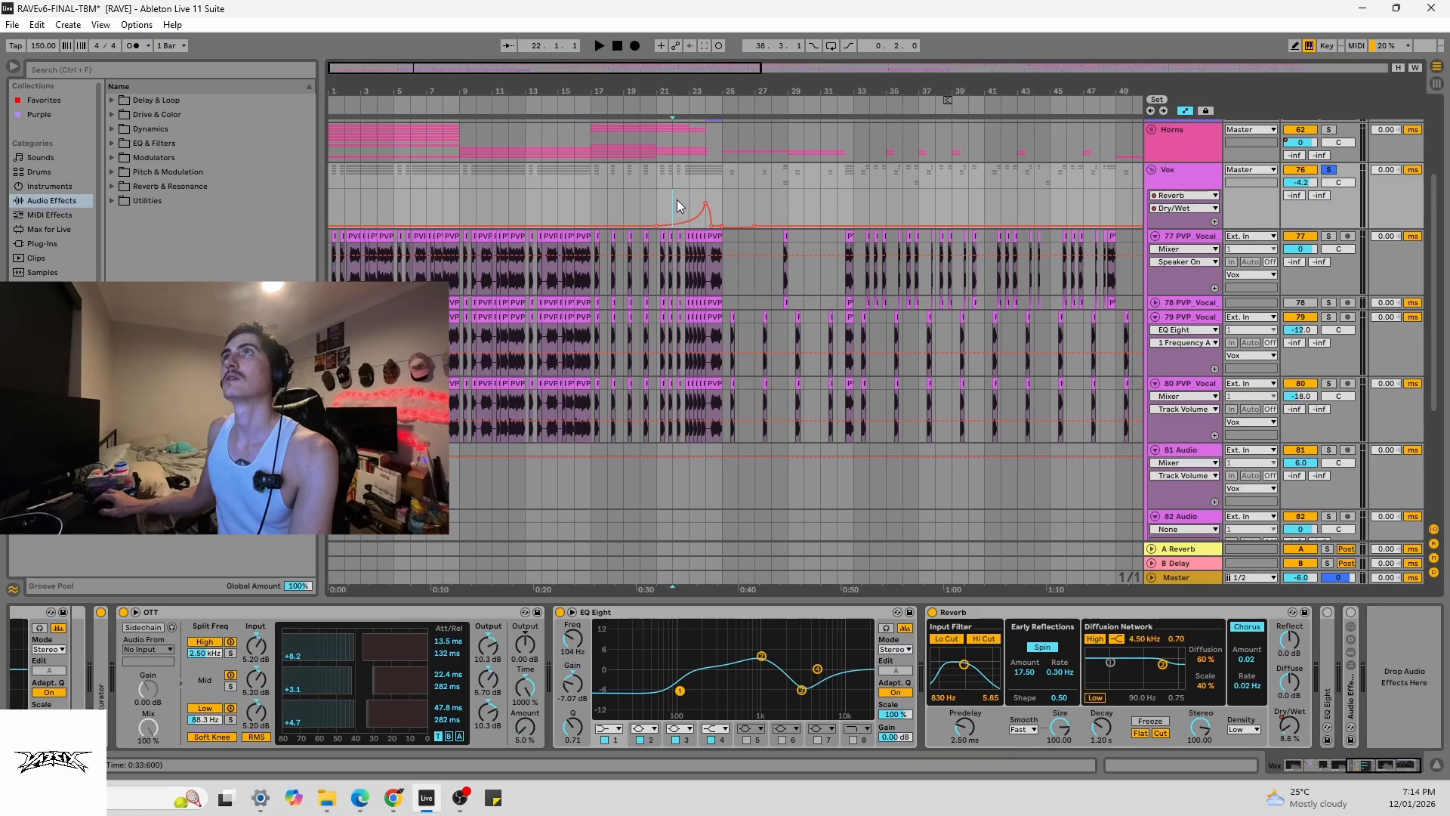
{"action": "key", "text": "space"}
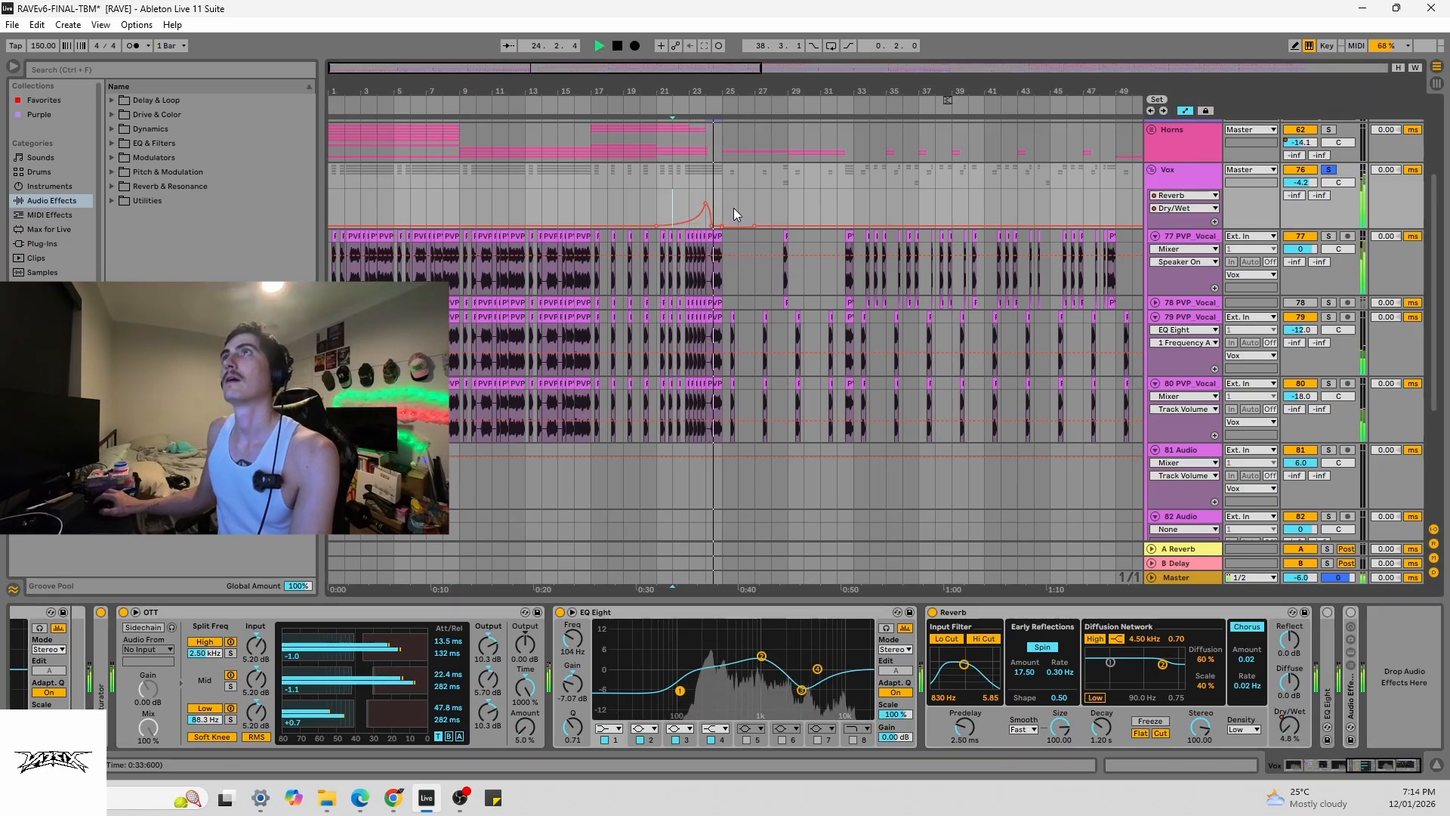
{"action": "key", "text": "space"}
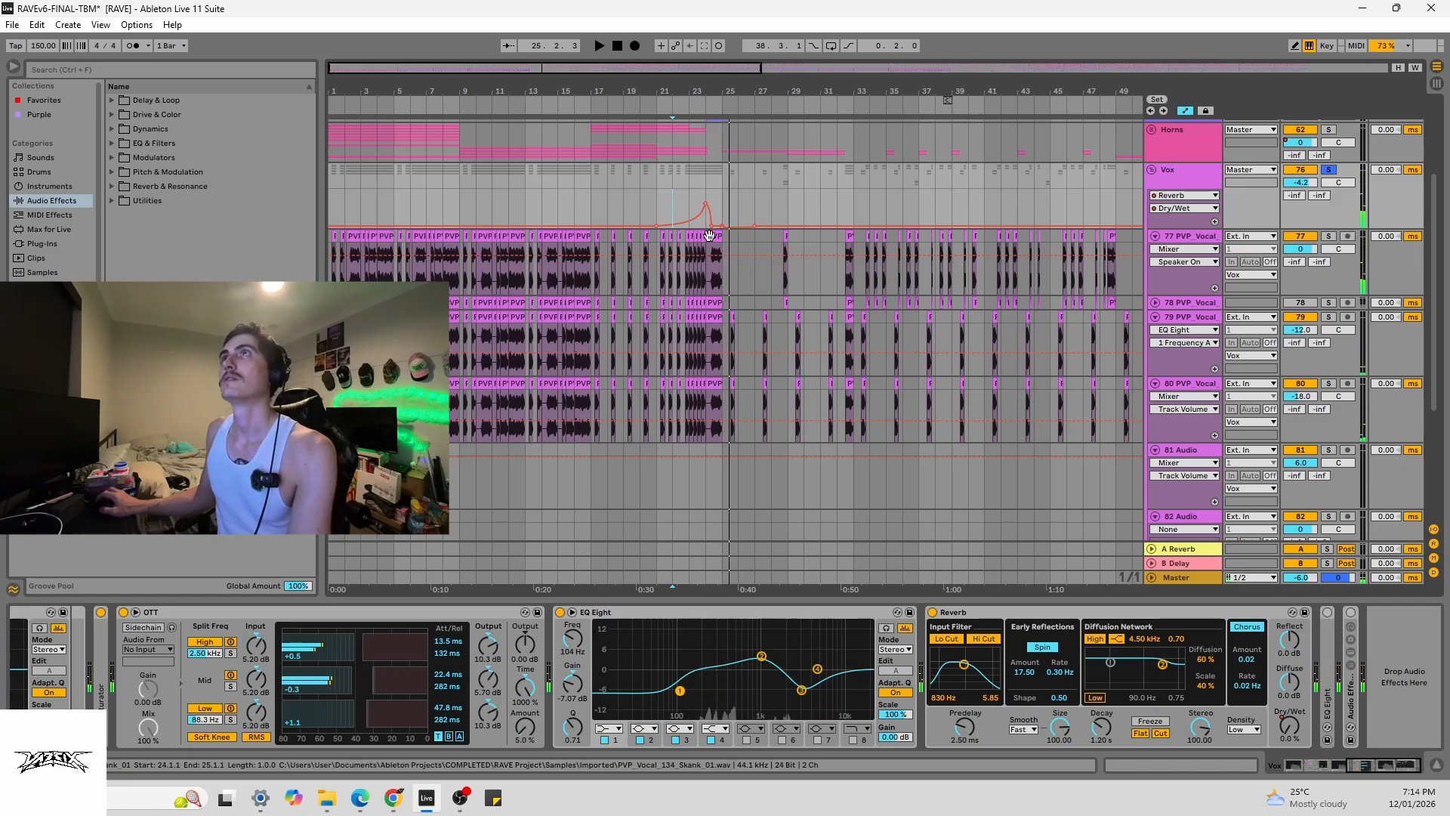
{"action": "left_click_drag", "start_coordinate": [710, 230], "coordinate": [708, 221]}
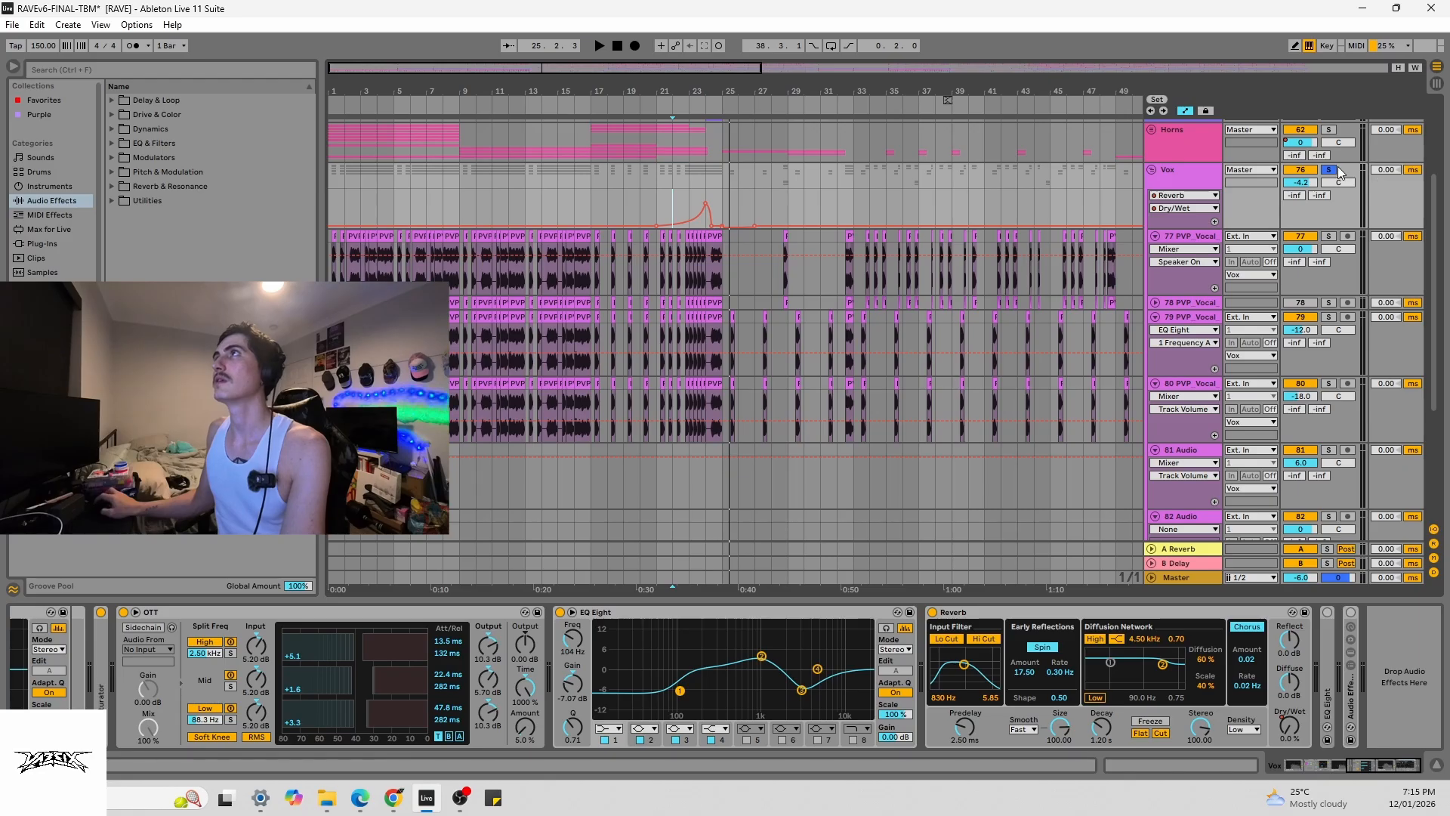
- Play from bar 22 with the Vox group unsoloed, stop, and solo the group again
{"action": "key", "text": "space"}
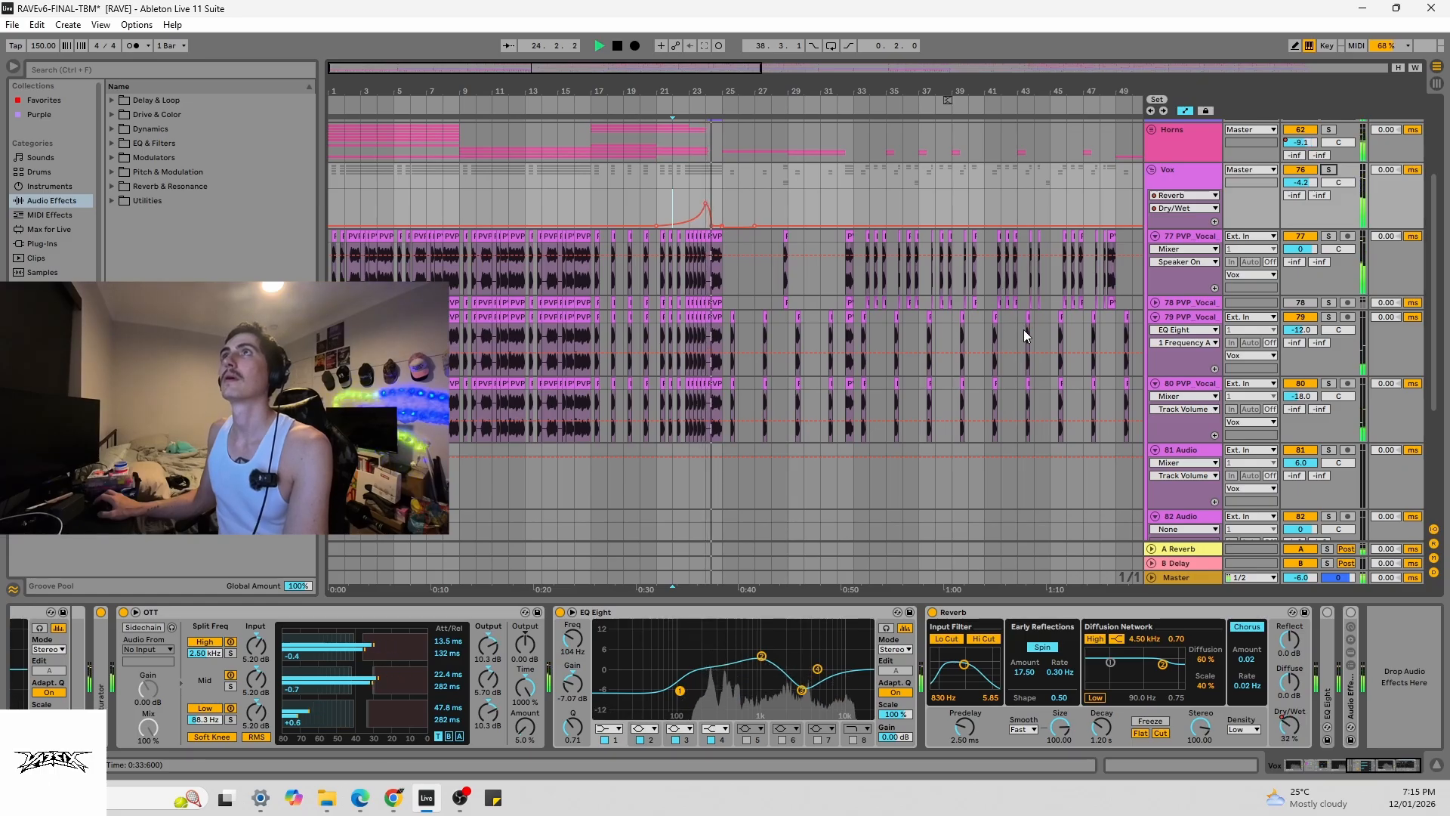
{"action": "key", "text": "space"}
{"action": "left_click", "coordinate": [1330, 172]}
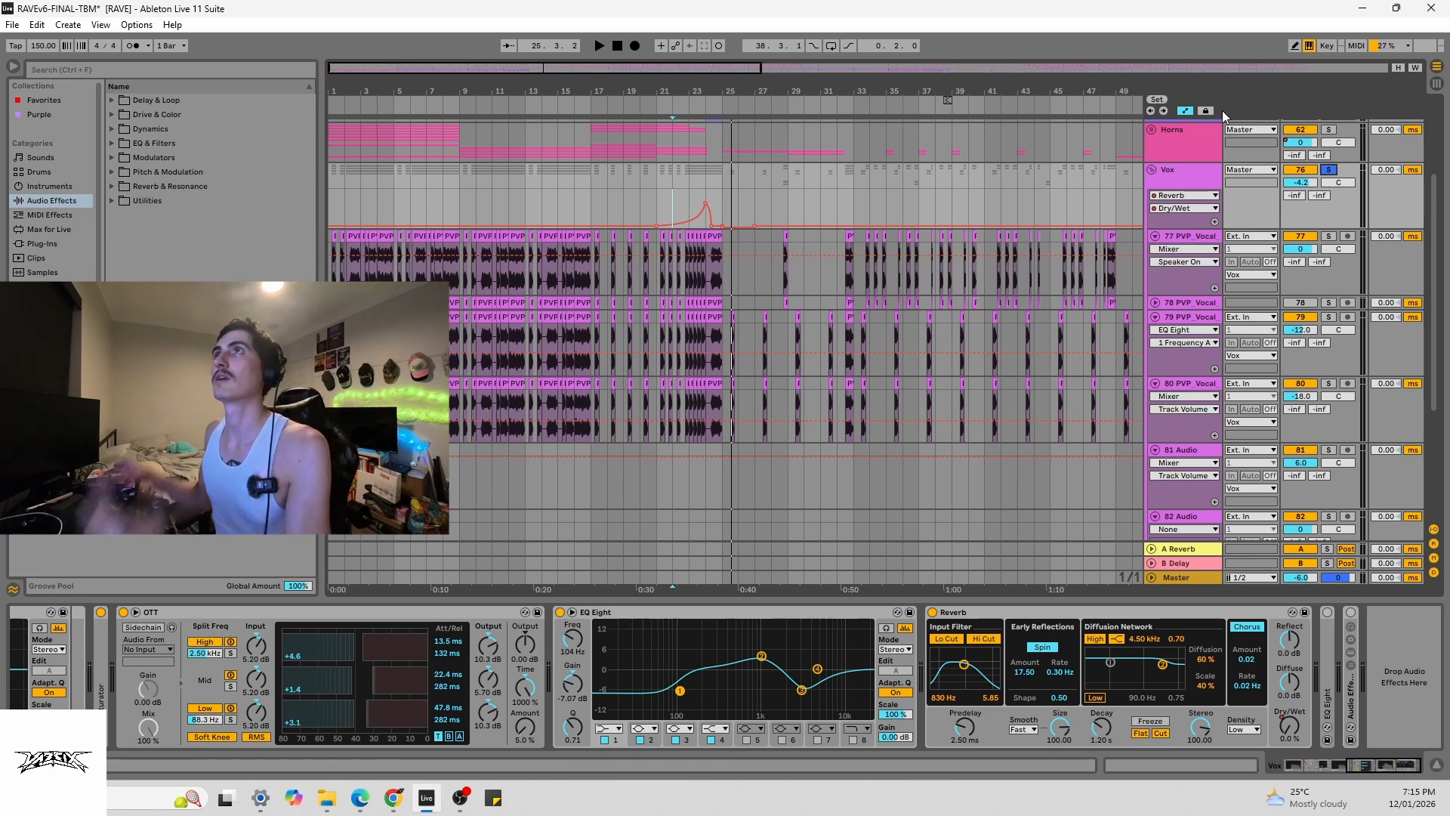
- Unfold the EQ Eight after the Reverb, switch it on during playback, and replay the Vox group from bar 21
{"action": "key", "text": "space"}
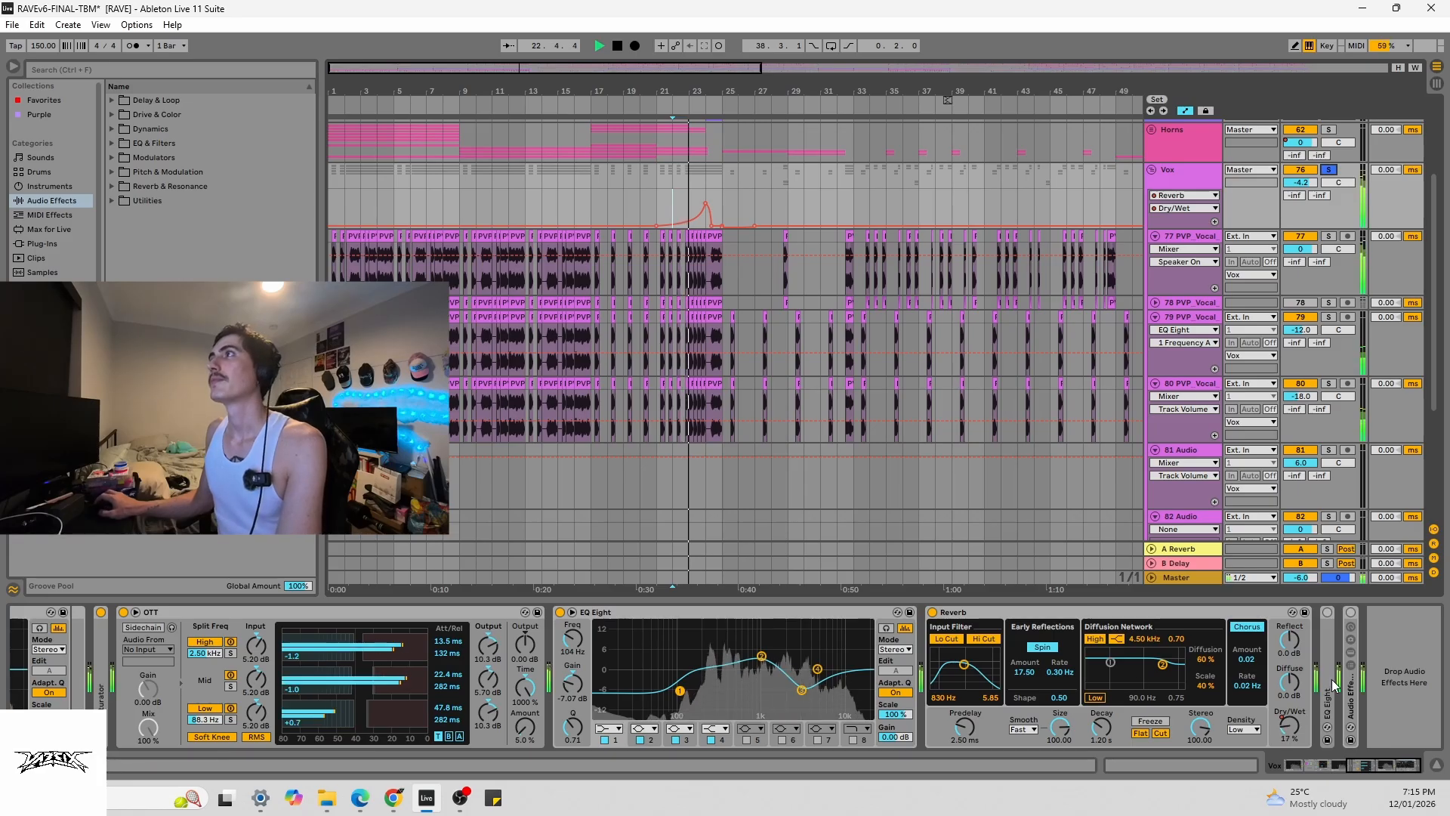
{"action": "double_click", "coordinate": [1328, 680]}
{"action": "left_click", "coordinate": [1327, 613]}
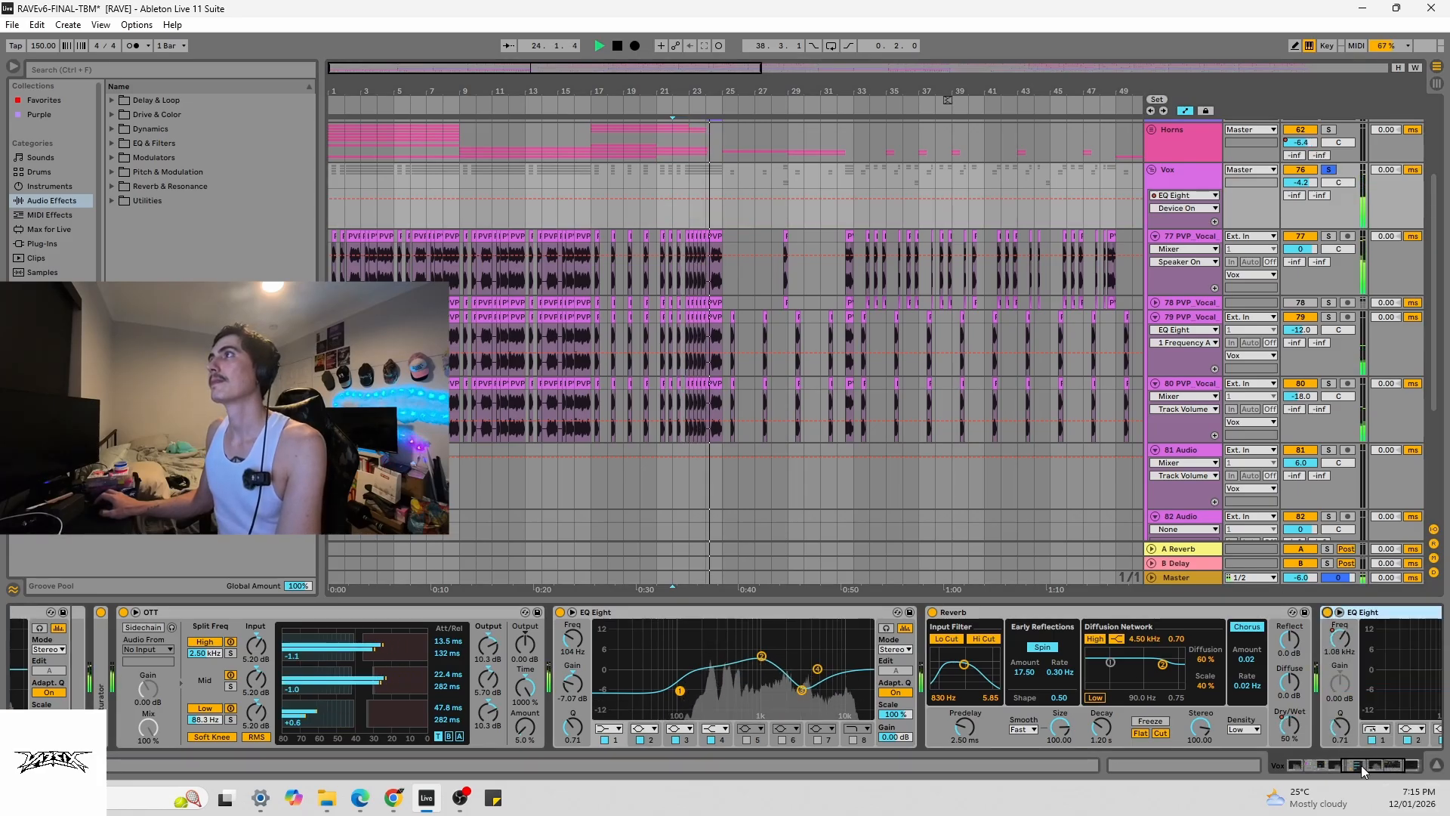
{"action": "left_click", "coordinate": [1361, 764]}
{"action": "key", "text": "space"}
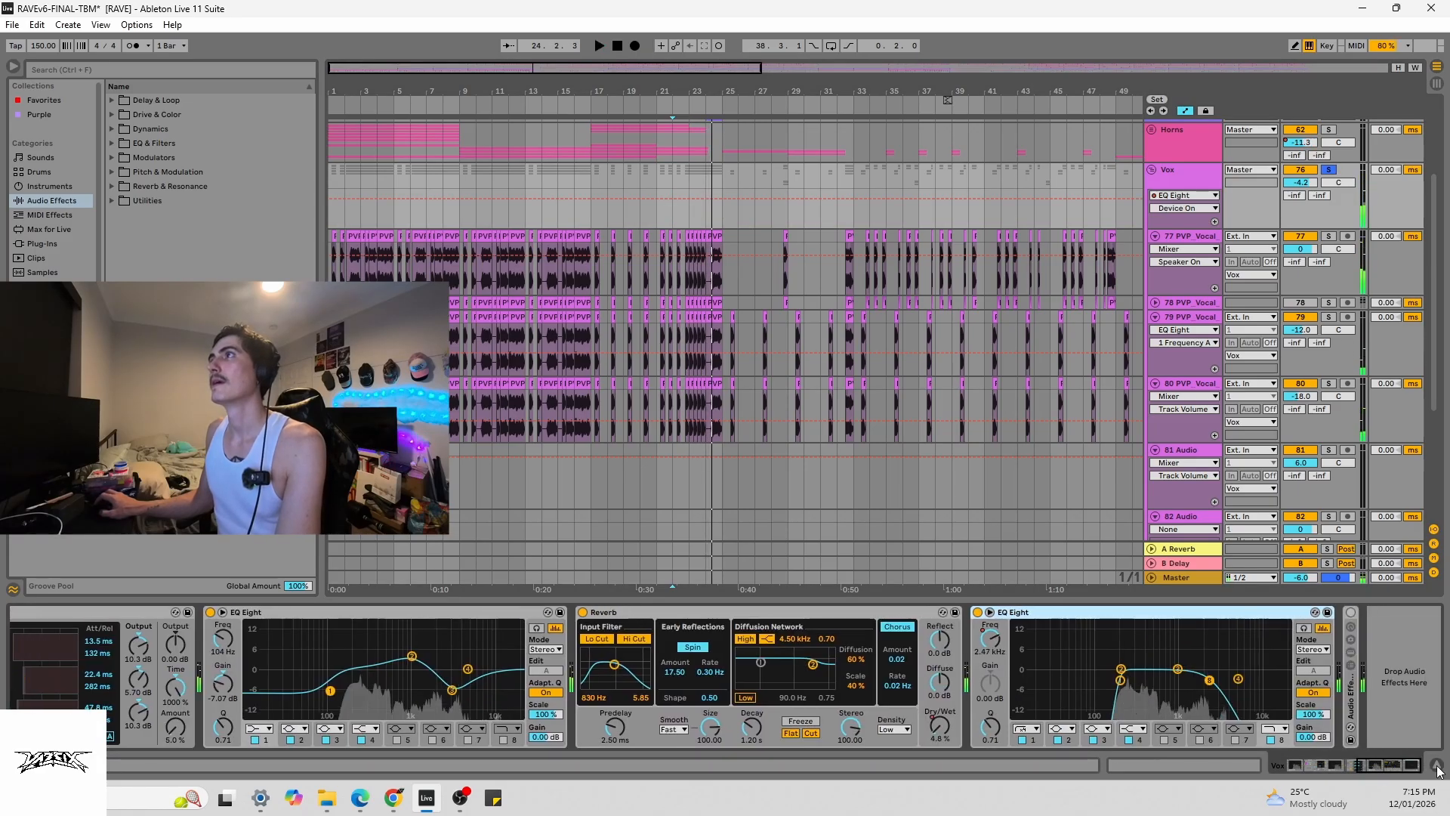
{"action": "left_click", "coordinate": [657, 213]}
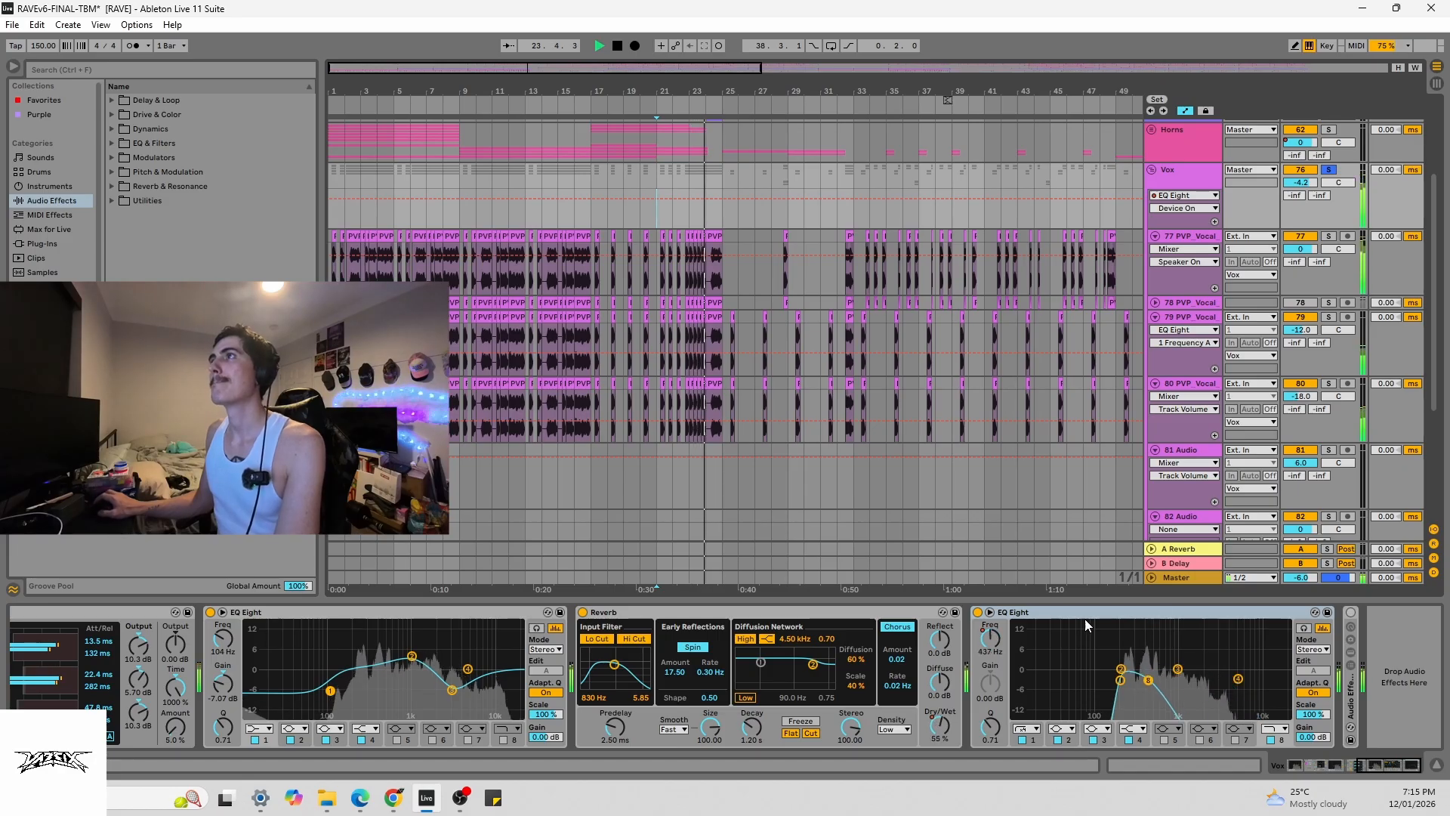
{"action": "key", "text": "space"}
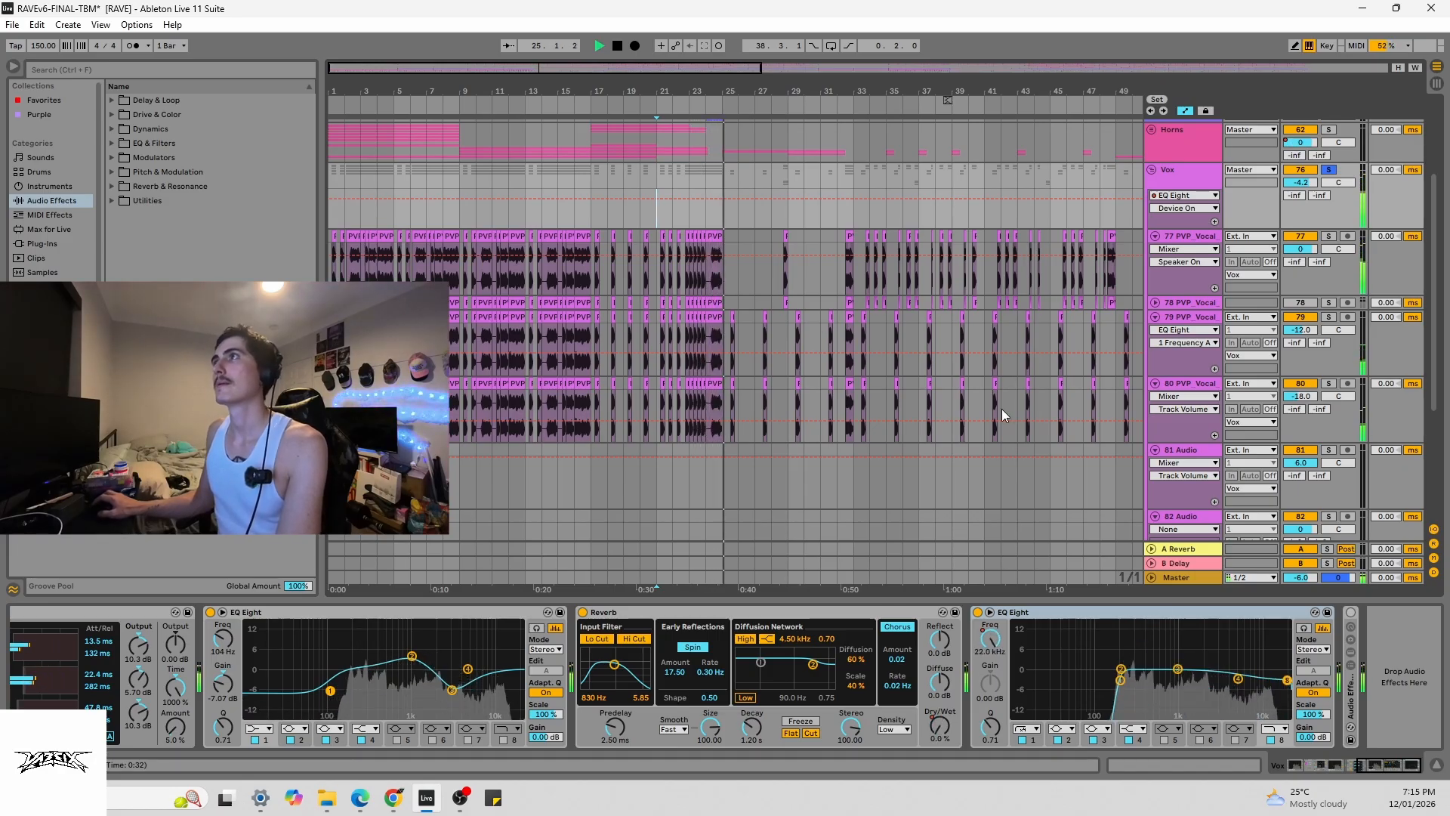
- Unfold the last Audio Effect Rack in the Vox chain and switch it on
{"action": "double_click", "coordinate": [1345, 721]}
{"action": "left_click", "coordinate": [1361, 759]}
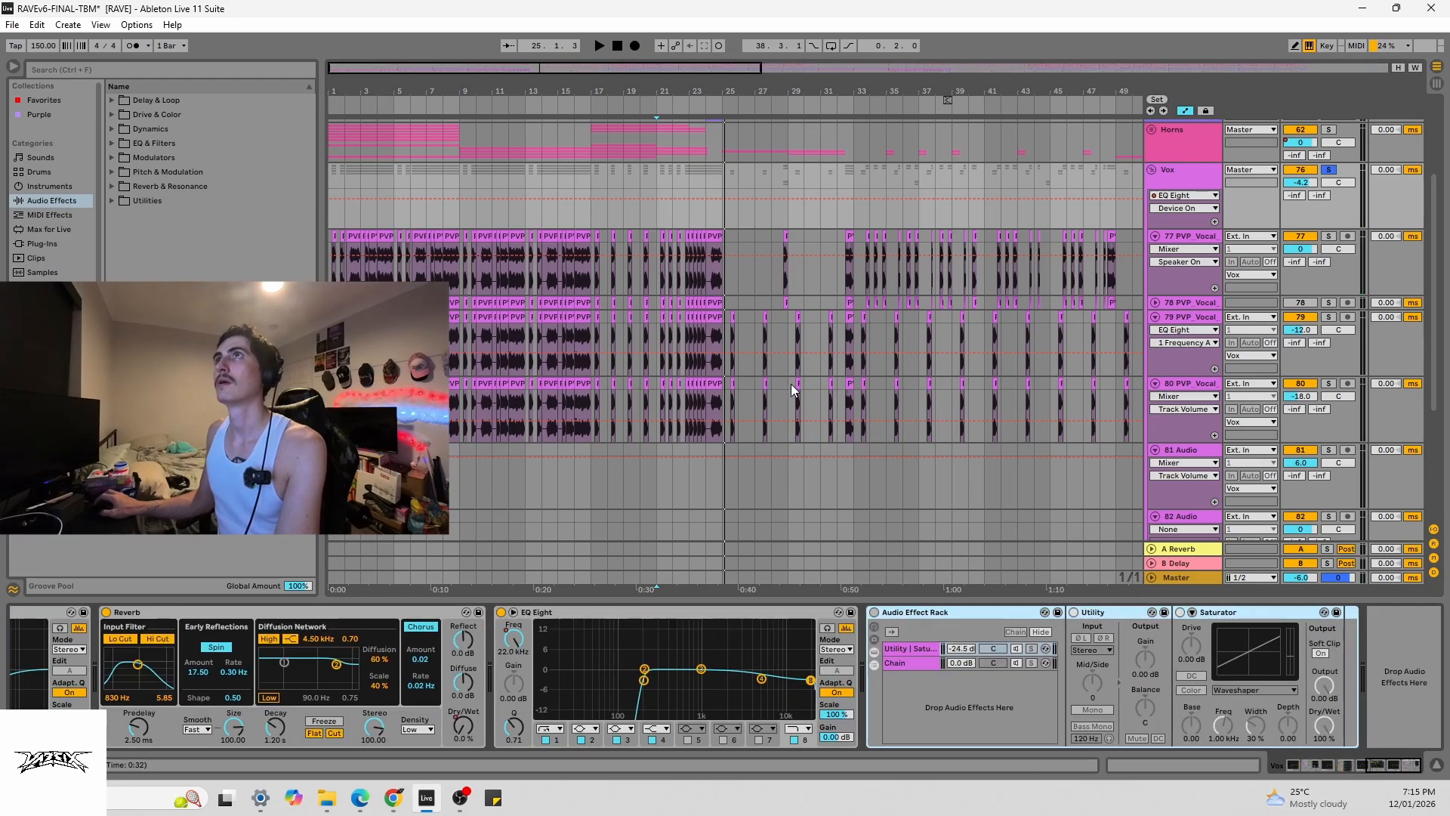
{"action": "left_click", "coordinate": [705, 220]}
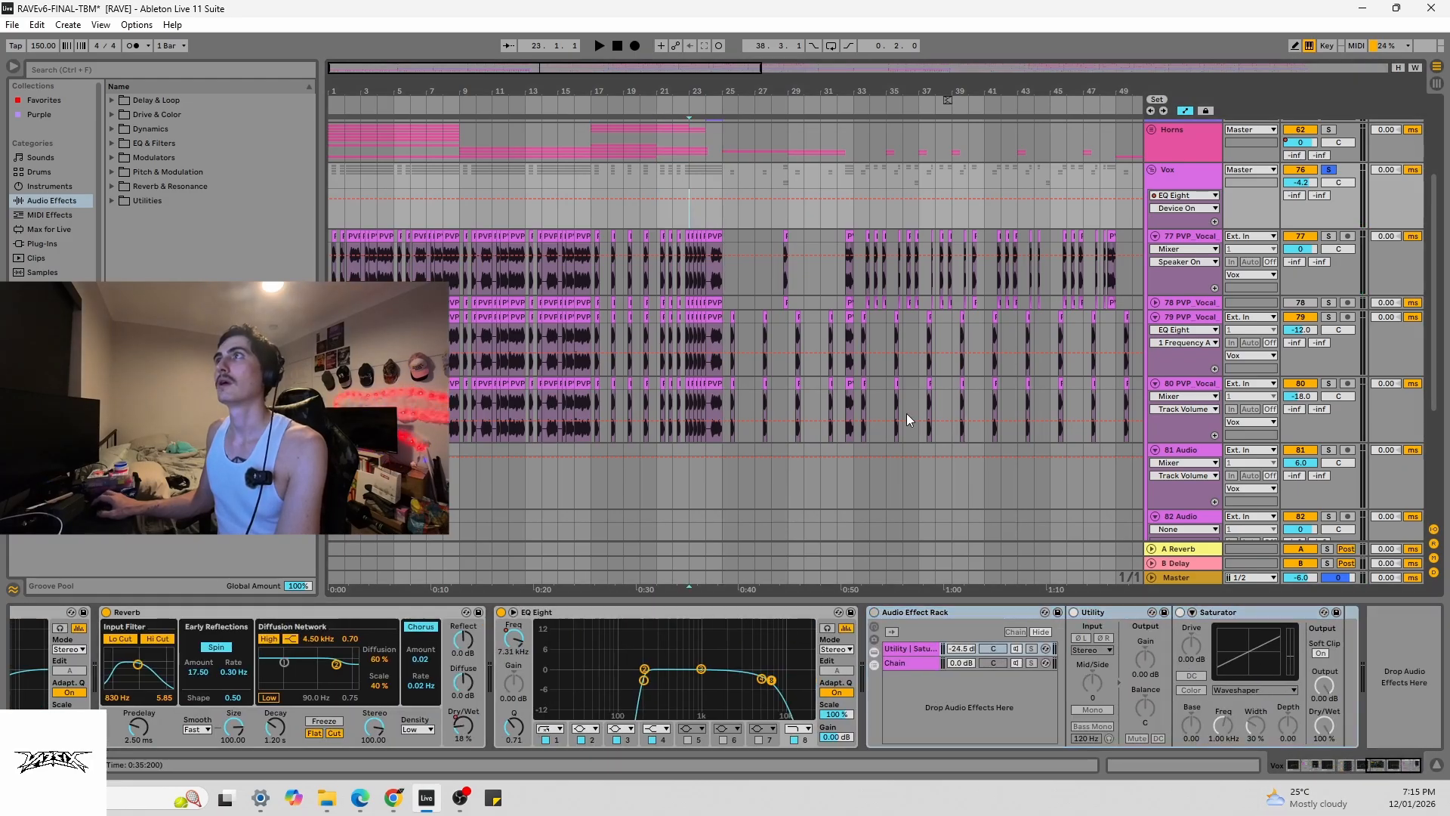
{"action": "left_click", "coordinate": [878, 617]}
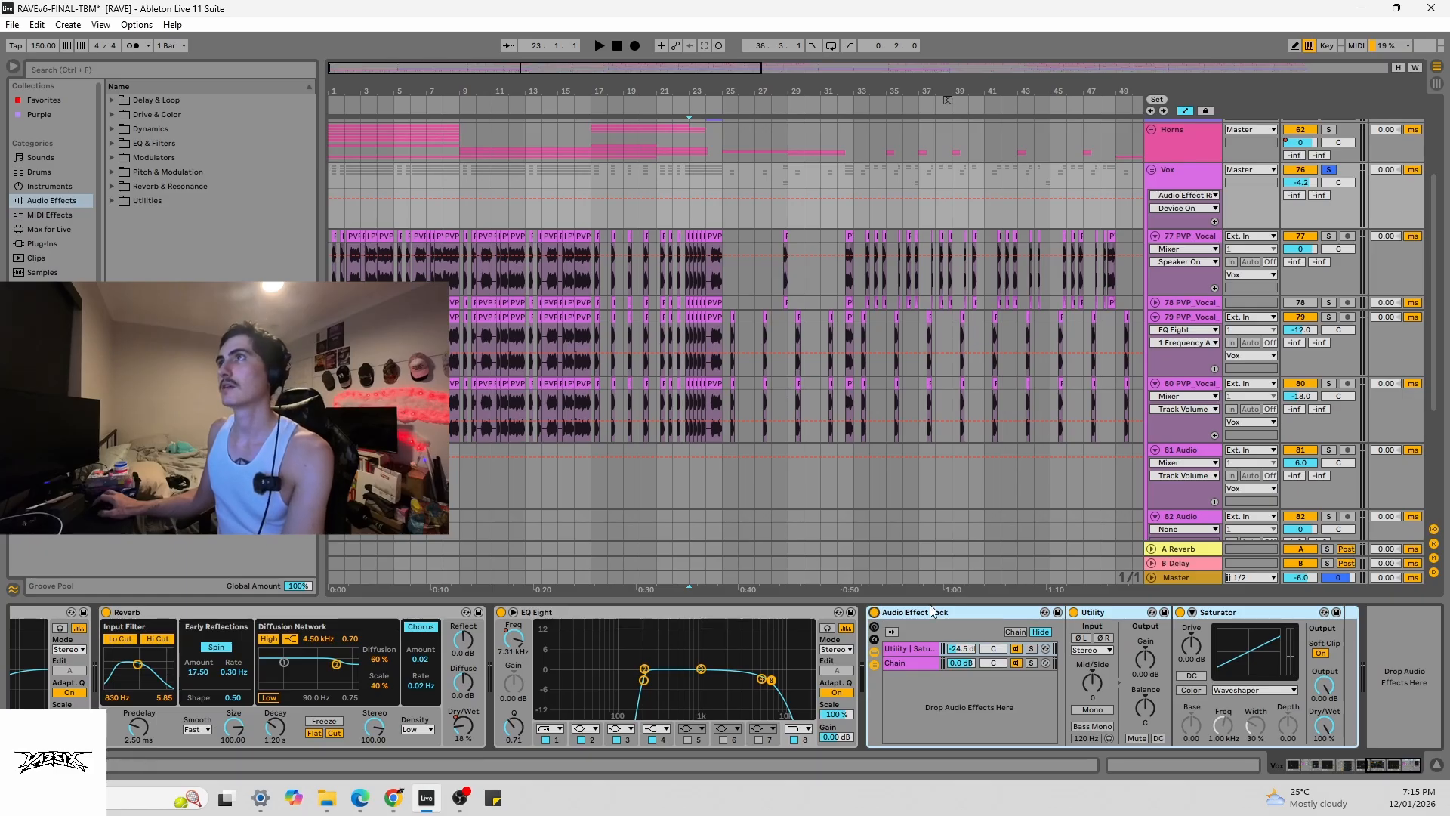
- Examine the last rack's Utility and Saturator chain against its parallel Chain, and play the Vox group from bar 17
{"action": "left_click", "coordinate": [1125, 608]}
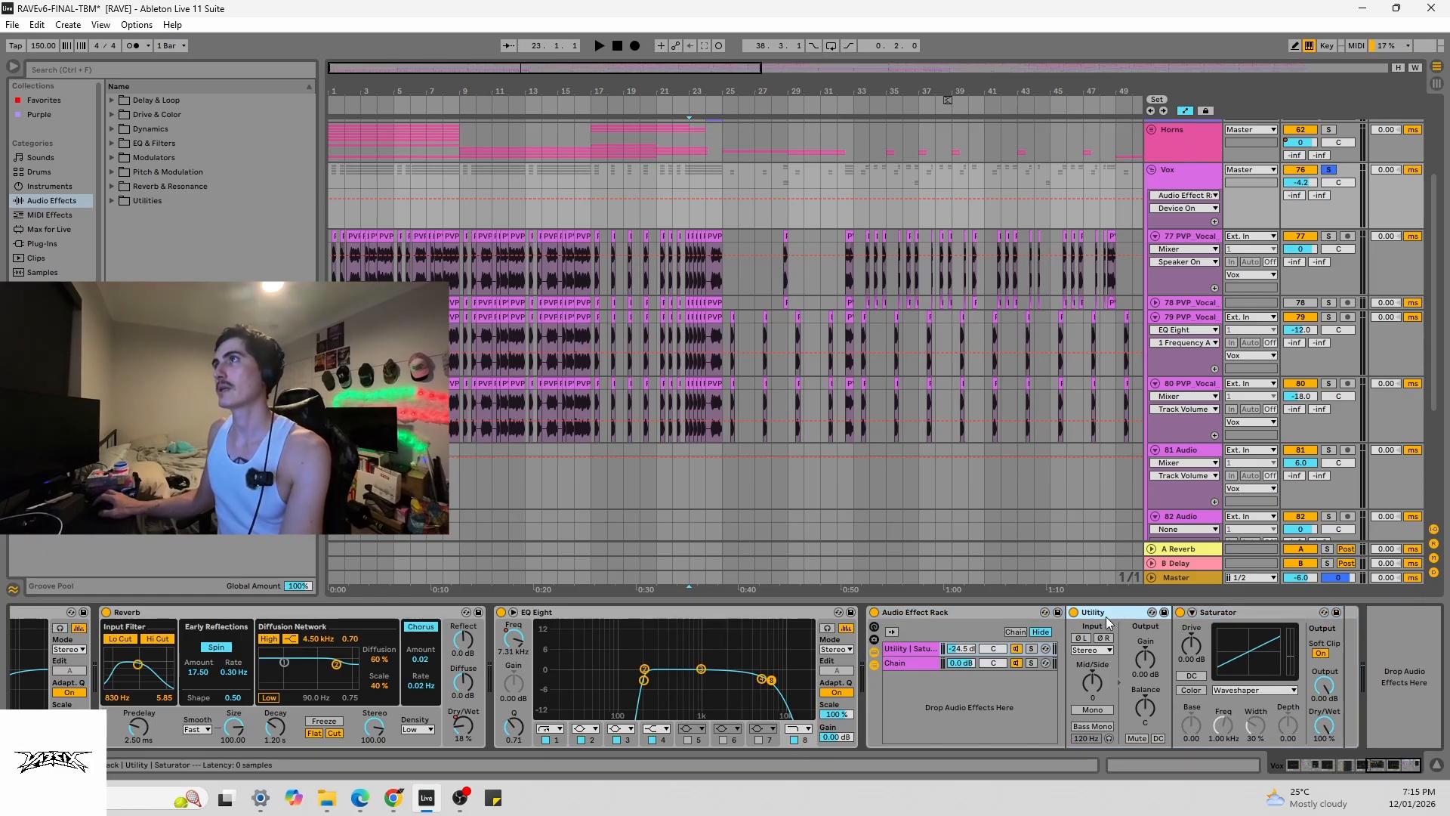
{"action": "left_click", "coordinate": [1198, 615]}
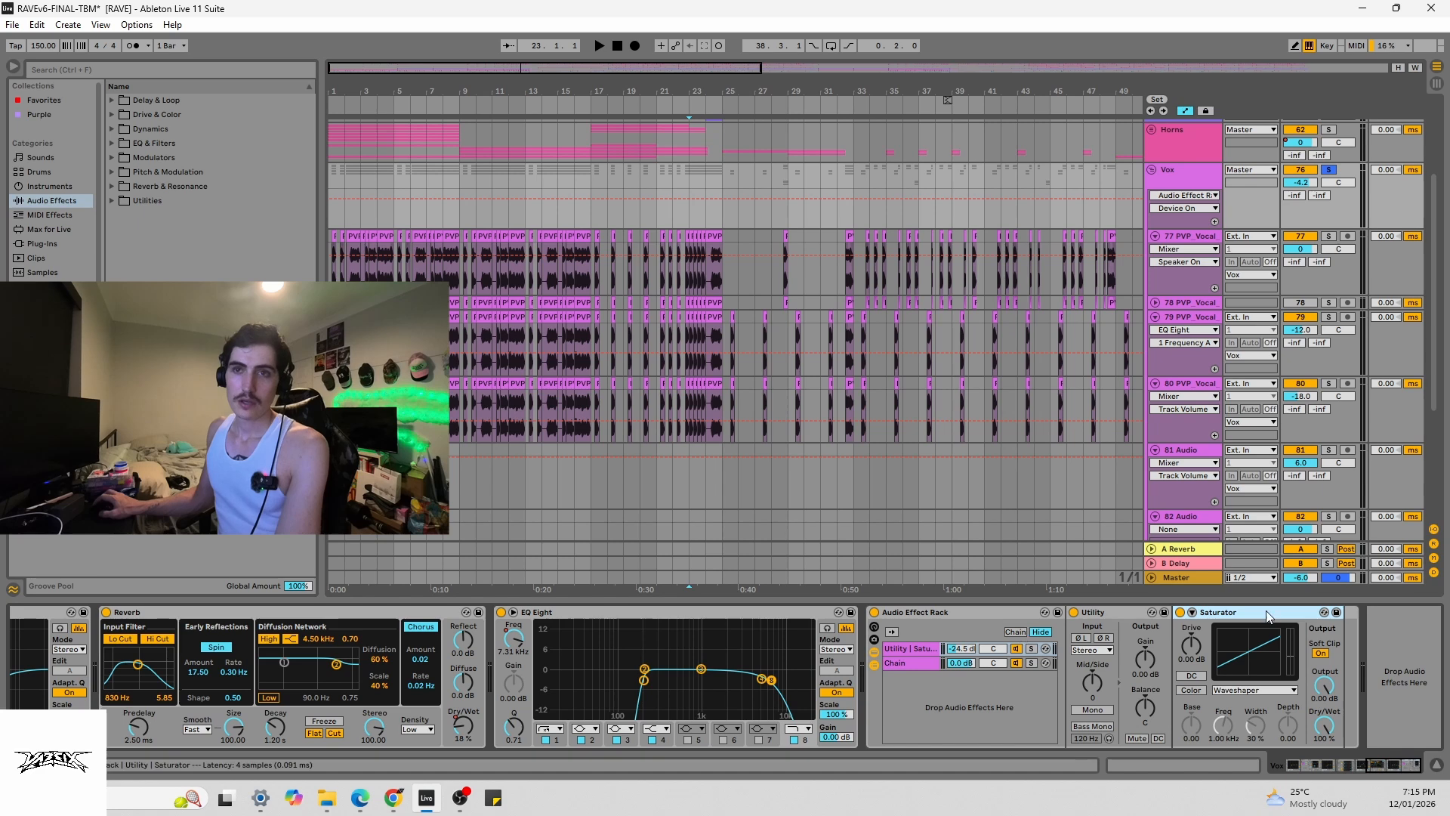
{"action": "left_click", "coordinate": [915, 664]}
{"action": "left_click", "coordinate": [916, 653]}
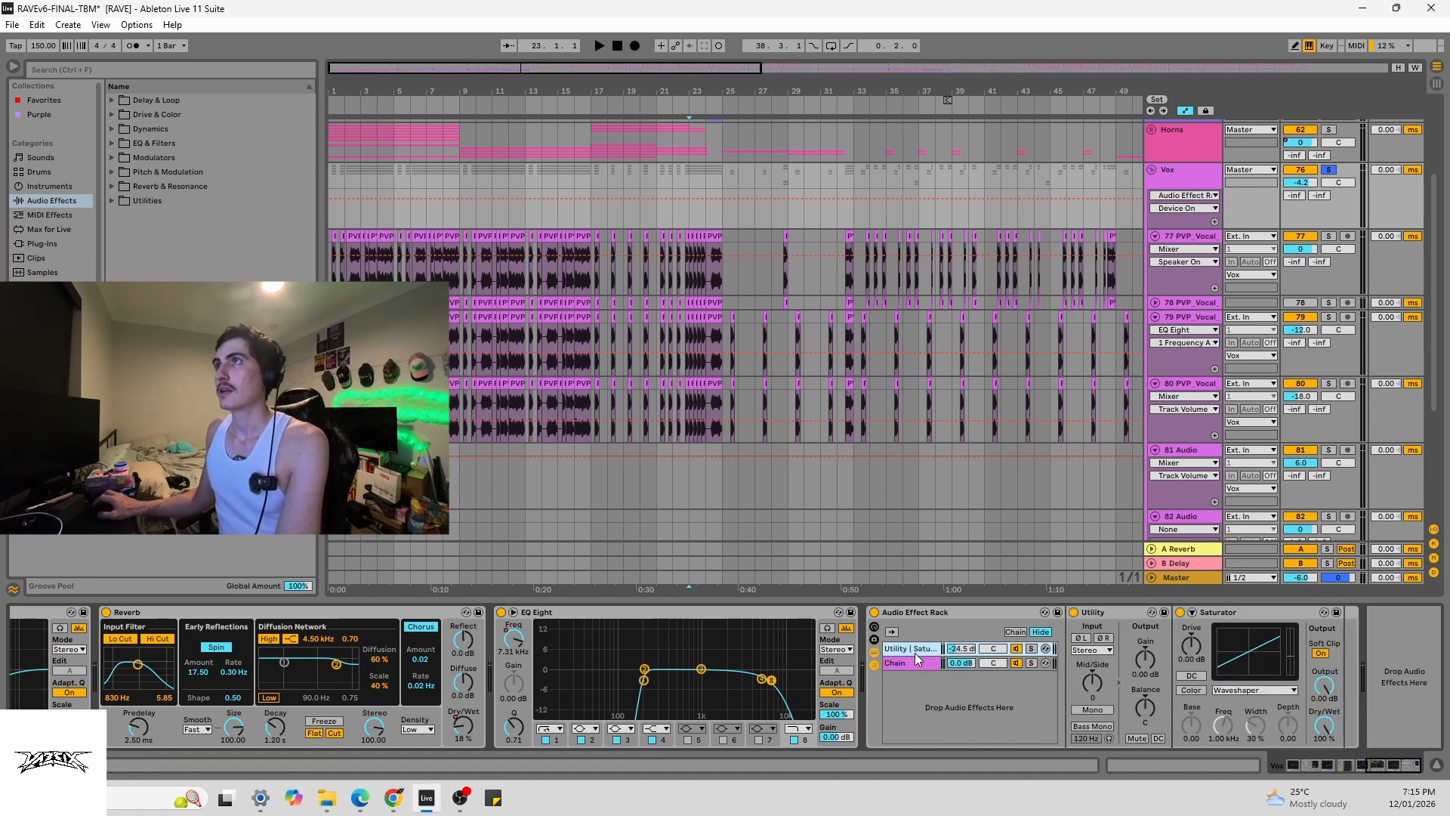
{"action": "left_click", "coordinate": [593, 216]}
{"action": "key", "text": "space"}
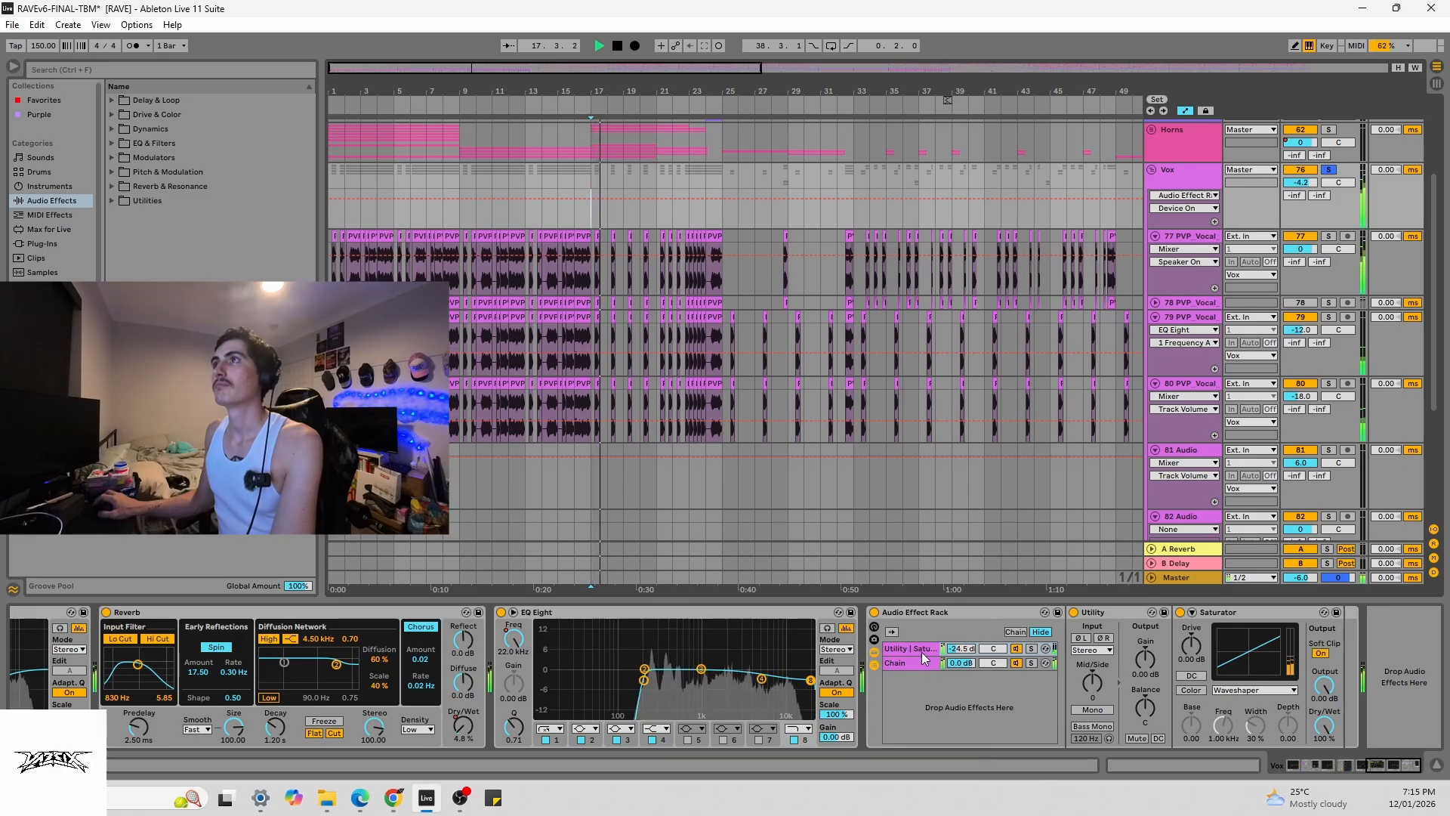
- Select the last rack's Utility and Saturator chain, unsolo the Vox group and stop, and point out the Utility's Mid/Side balance
{"action": "left_click", "coordinate": [921, 651]}
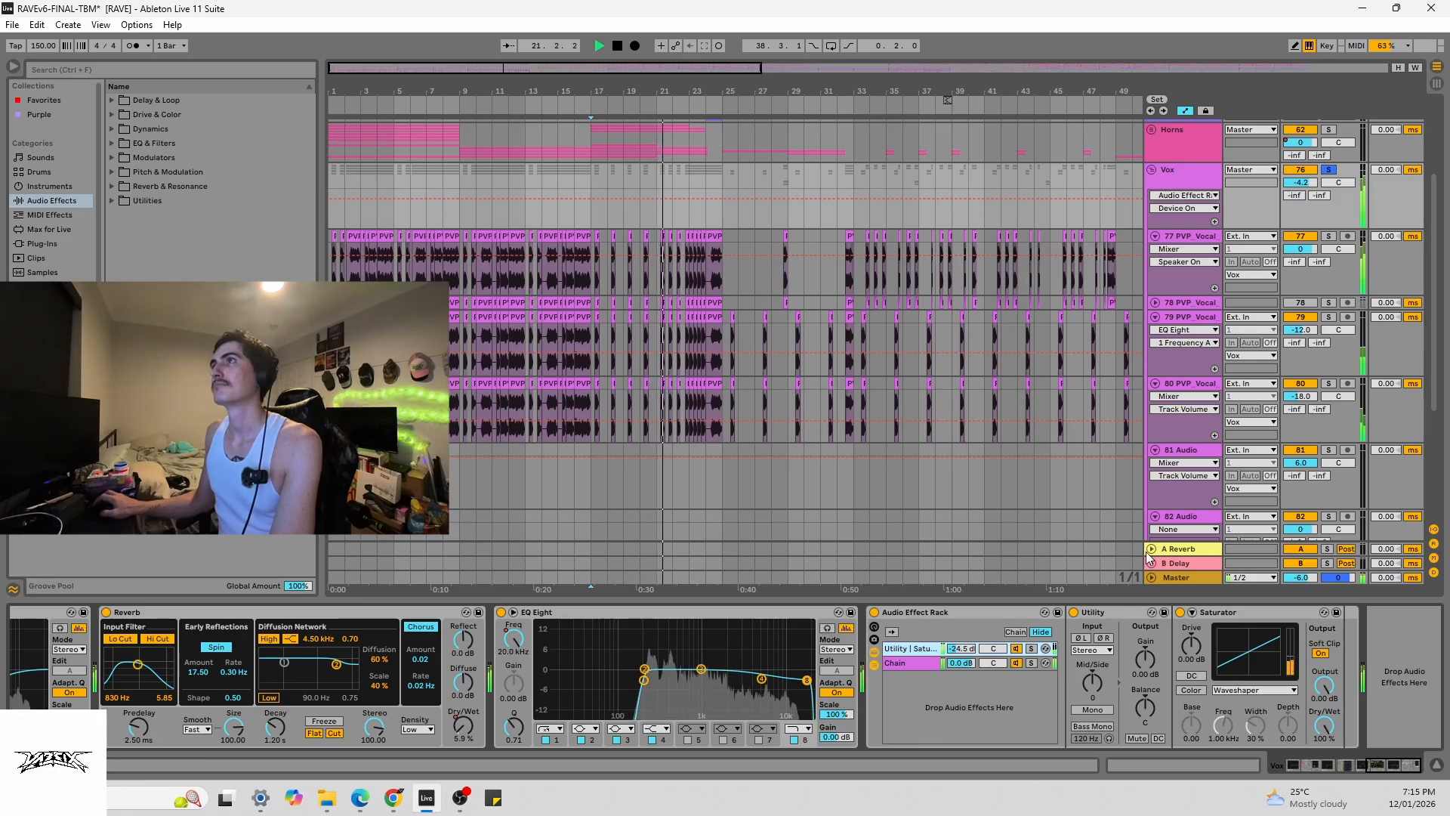
{"action": "left_click", "coordinate": [1328, 170]}
{"action": "key", "text": "space"}
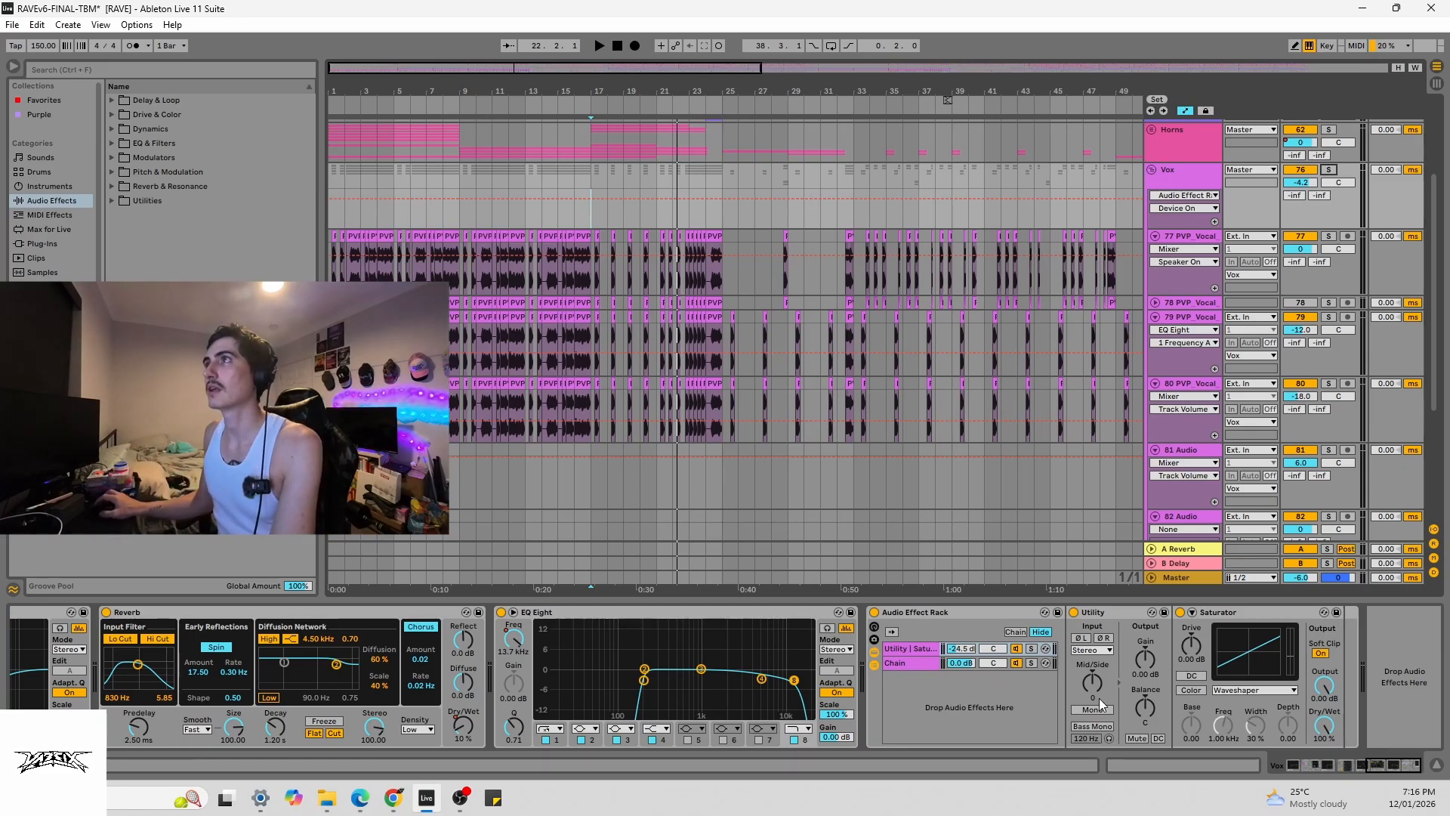
{"action": "mouse_move", "coordinate": [1089, 685]}
{"action": "left_mouse_down"}
{"action": "mouse_move", "coordinate": [1089, 667]}
{"action": "mouse_move", "coordinate": [1090, 686]}
{"action": "left_mouse_up"}
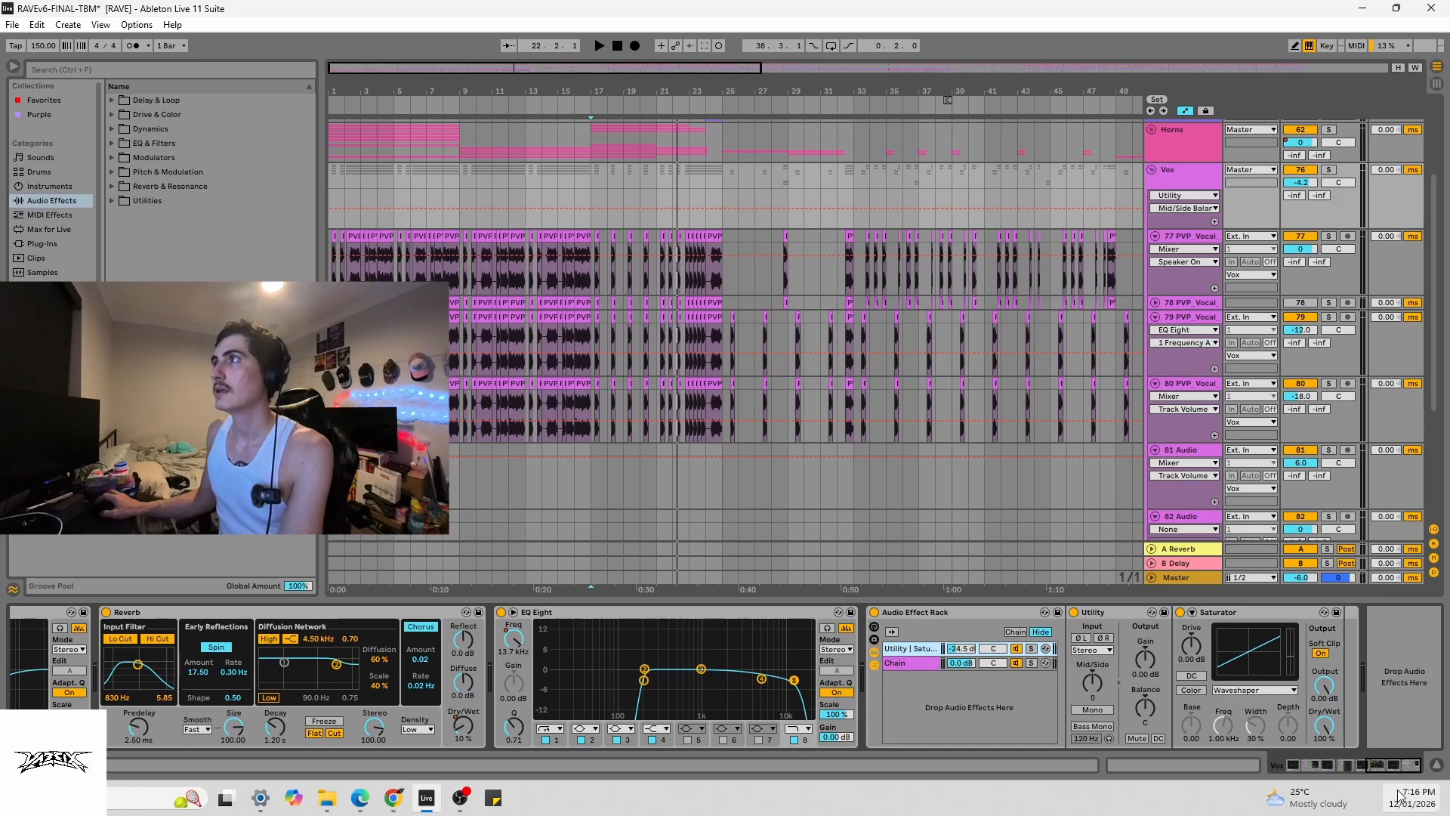
- Return to the beginning of the Vox device chain and fold the Vox group
{"action": "left_click_drag", "start_coordinate": [1397, 761], "coordinate": [1316, 762]}
{"action": "scroll", "coordinate": [755, 183], "scroll_direction": "up", "scroll_amount": 4}
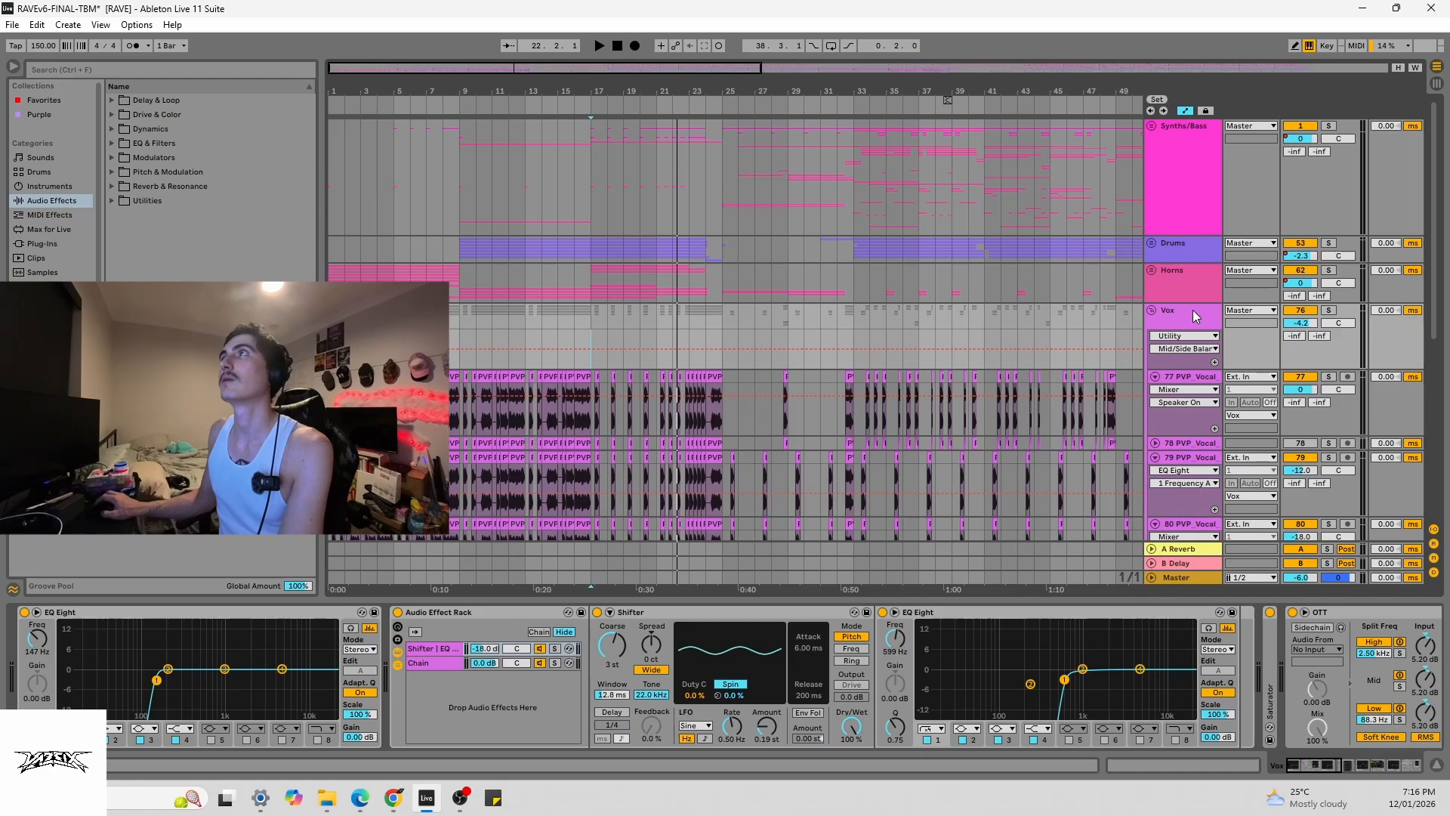
{"action": "left_click", "coordinate": [1151, 312]}
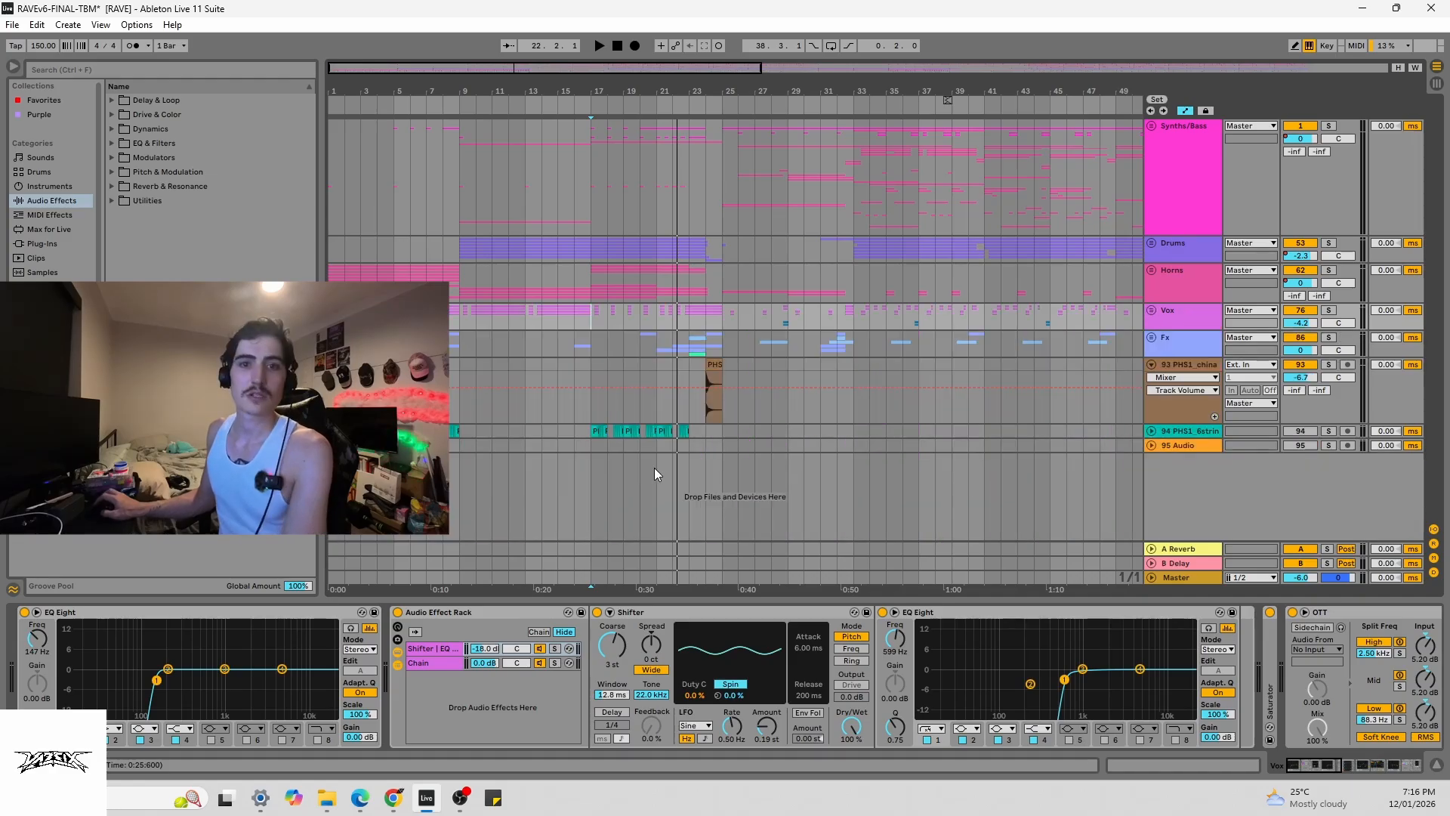
- Solo the Vox and Fx groups together, play them from bar 7 and again from bar 21, and stop
{"action": "left_click", "coordinate": [361, 293]}
{"action": "left_click", "coordinate": [360, 315]}
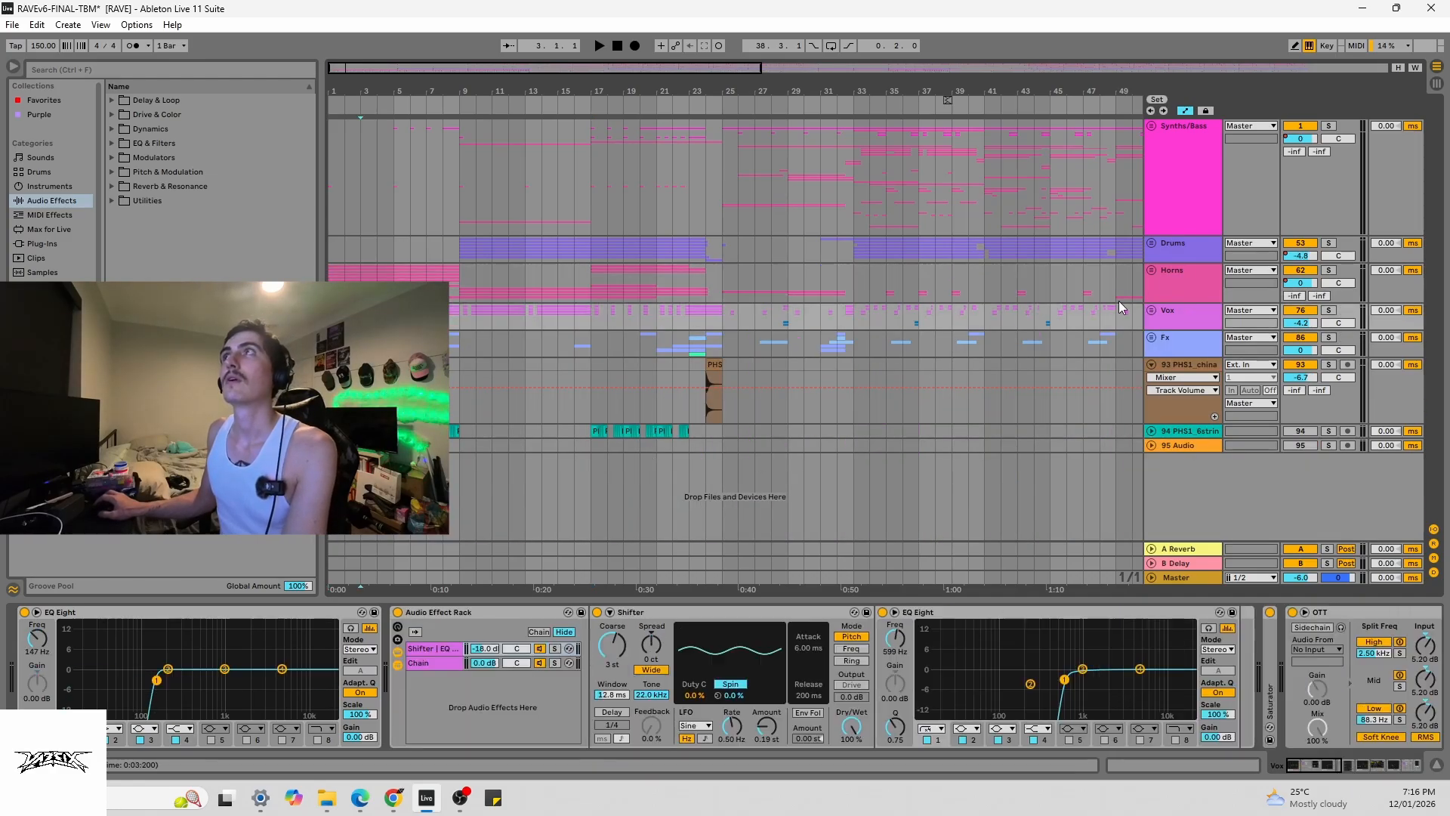
{"action": "left_click", "coordinate": [1328, 341]}
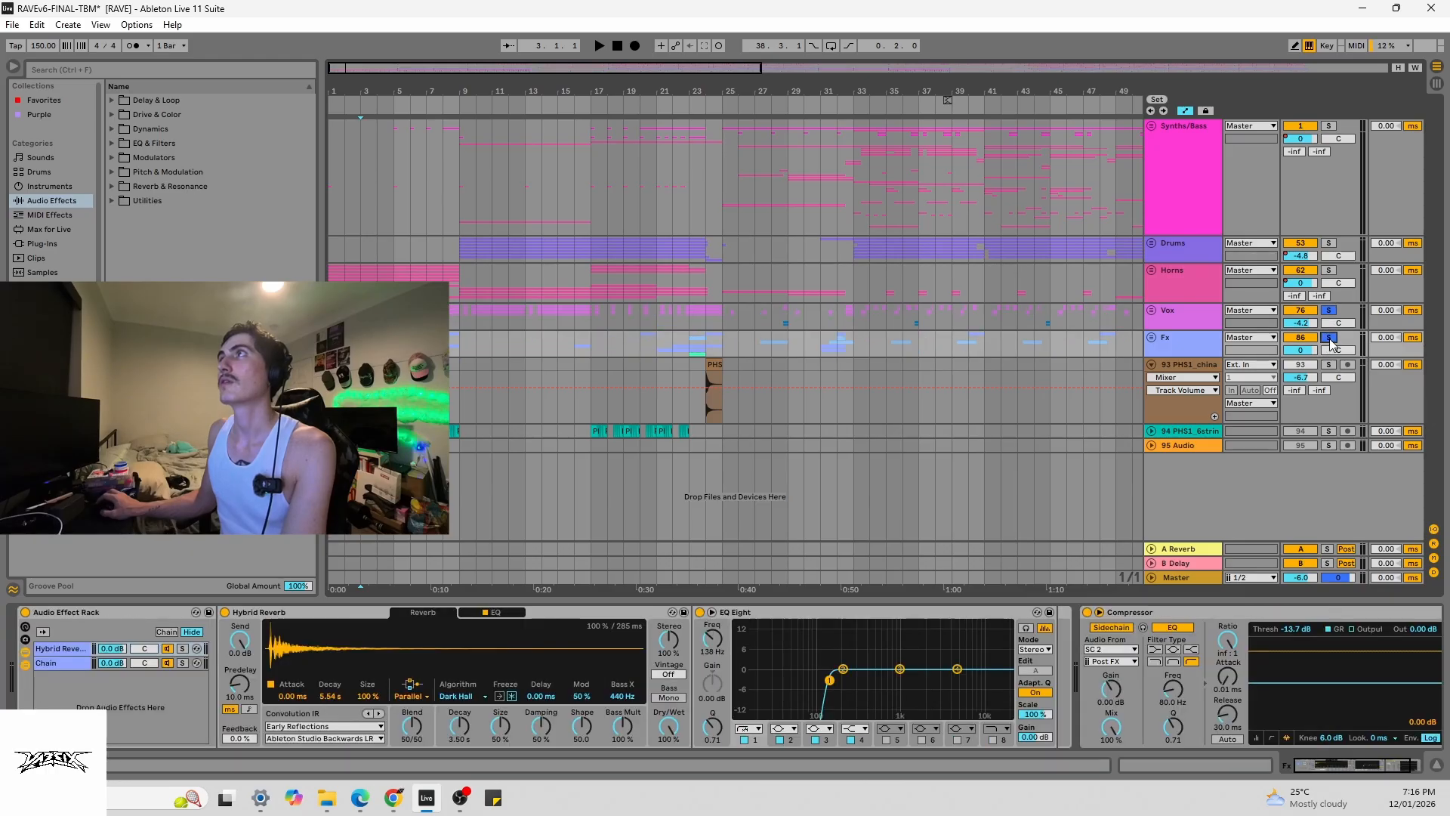
{"action": "left_click", "coordinate": [429, 295]}
{"action": "left_click", "coordinate": [427, 316]}
{"action": "key", "text": "space"}
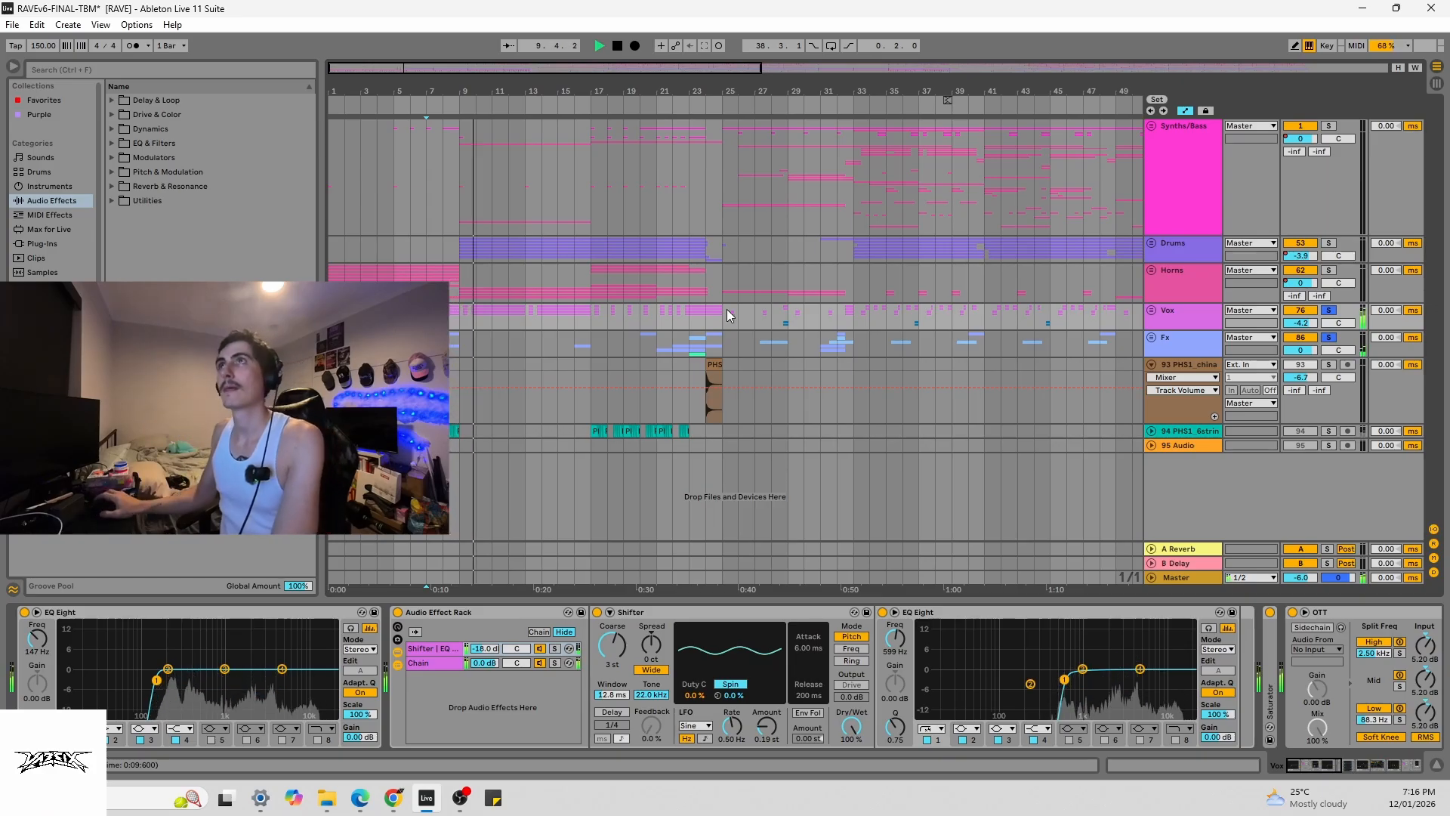
{"action": "left_click", "coordinate": [658, 347]}
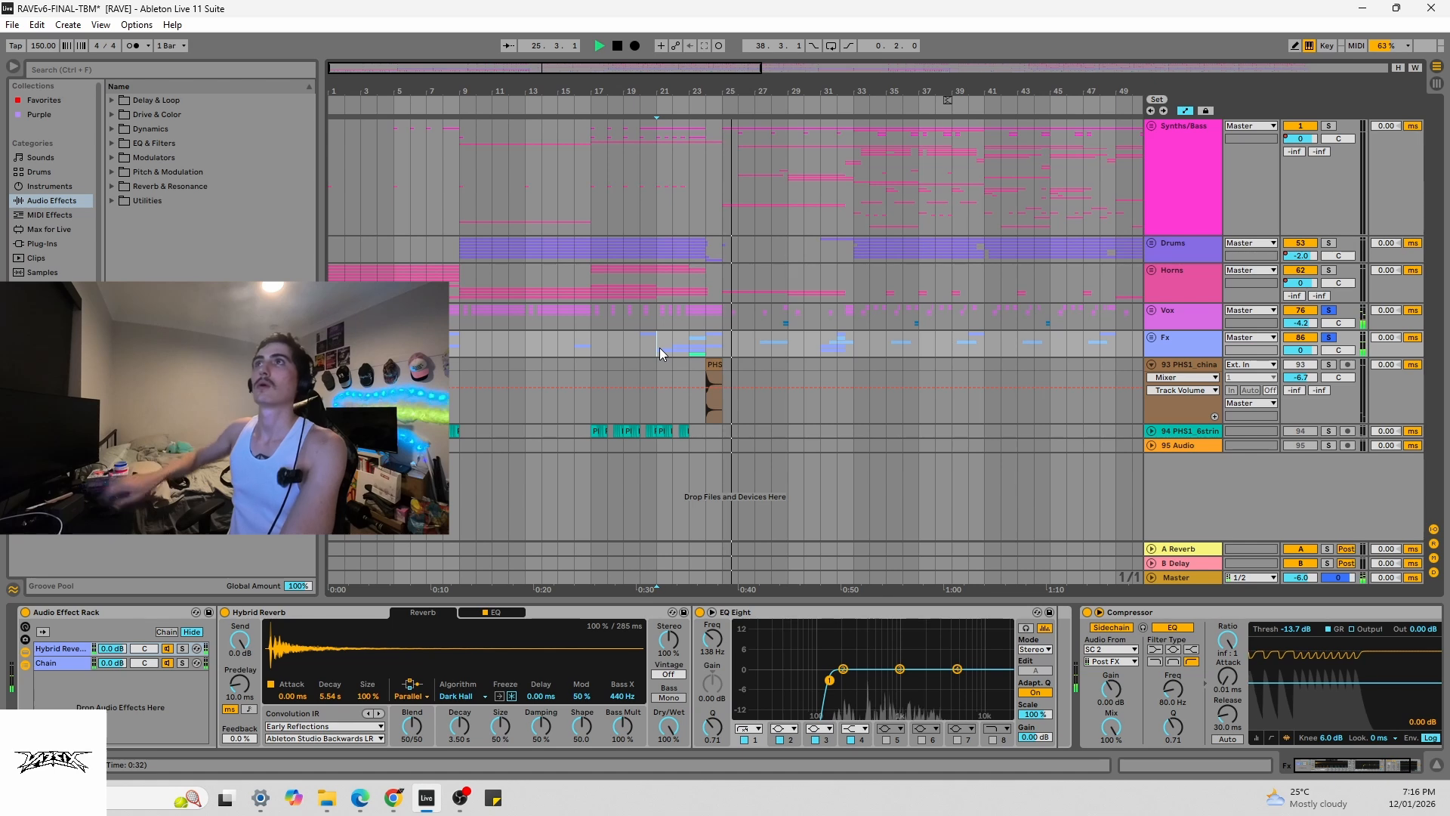
{"action": "key", "text": "space"}
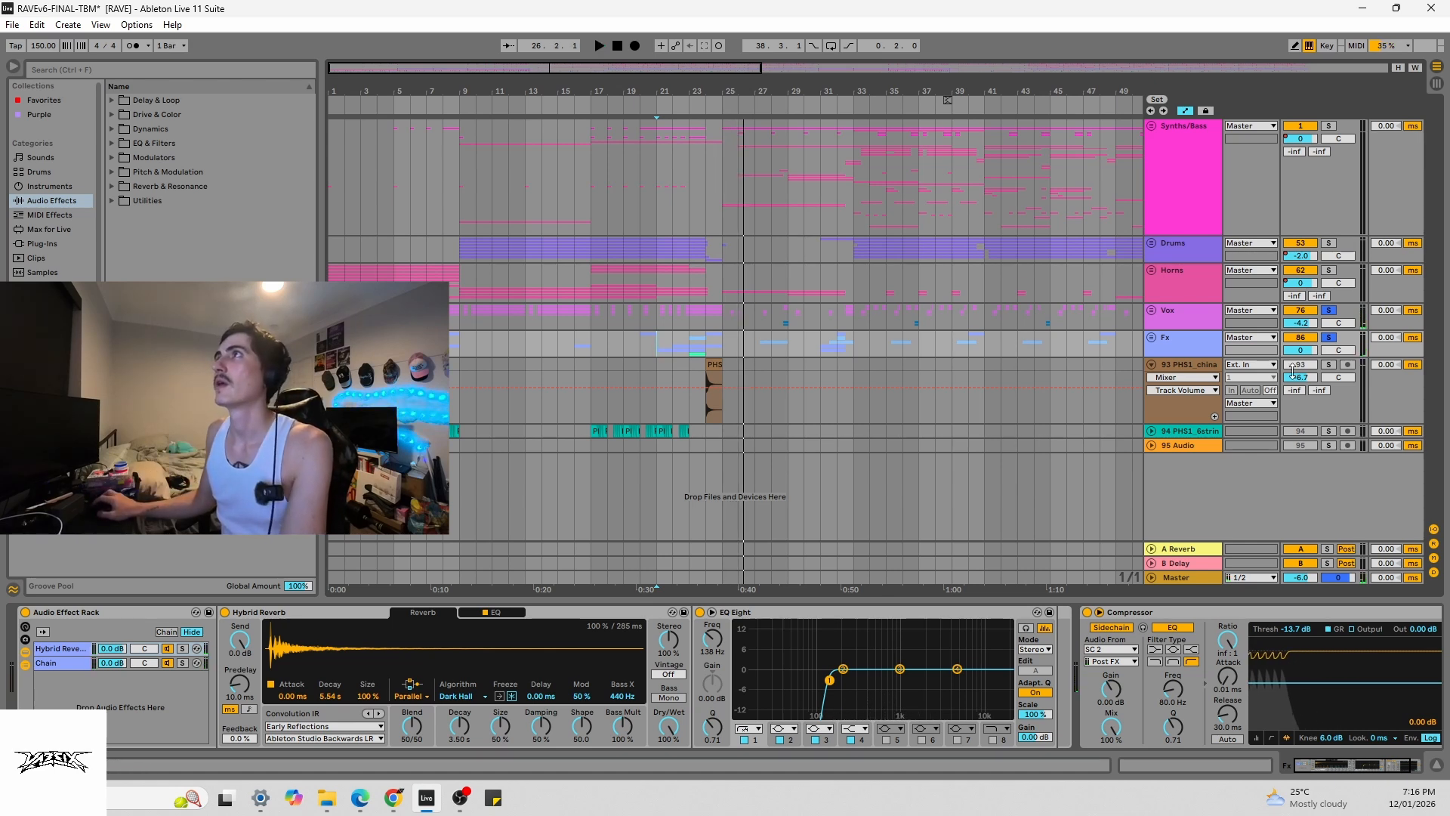
- Solo track 93 PHS1_china and play its clip from bar 24
{"action": "left_click", "coordinate": [706, 408]}
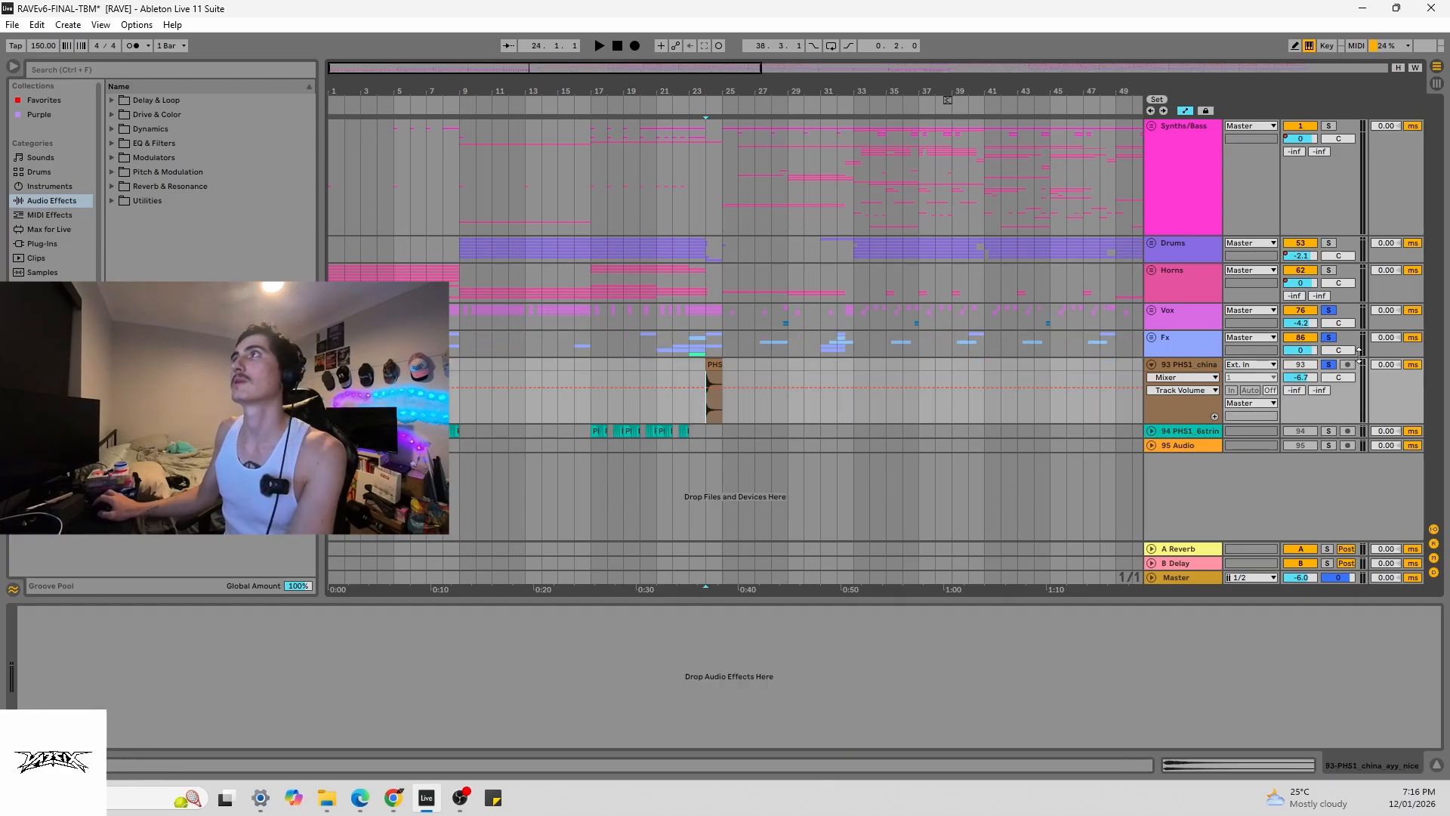
{"action": "double_click", "coordinate": [1329, 364]}
{"action": "key", "text": "space"}
{"action": "key", "text": "space"}
{"action": "left_click", "coordinate": [687, 409]}
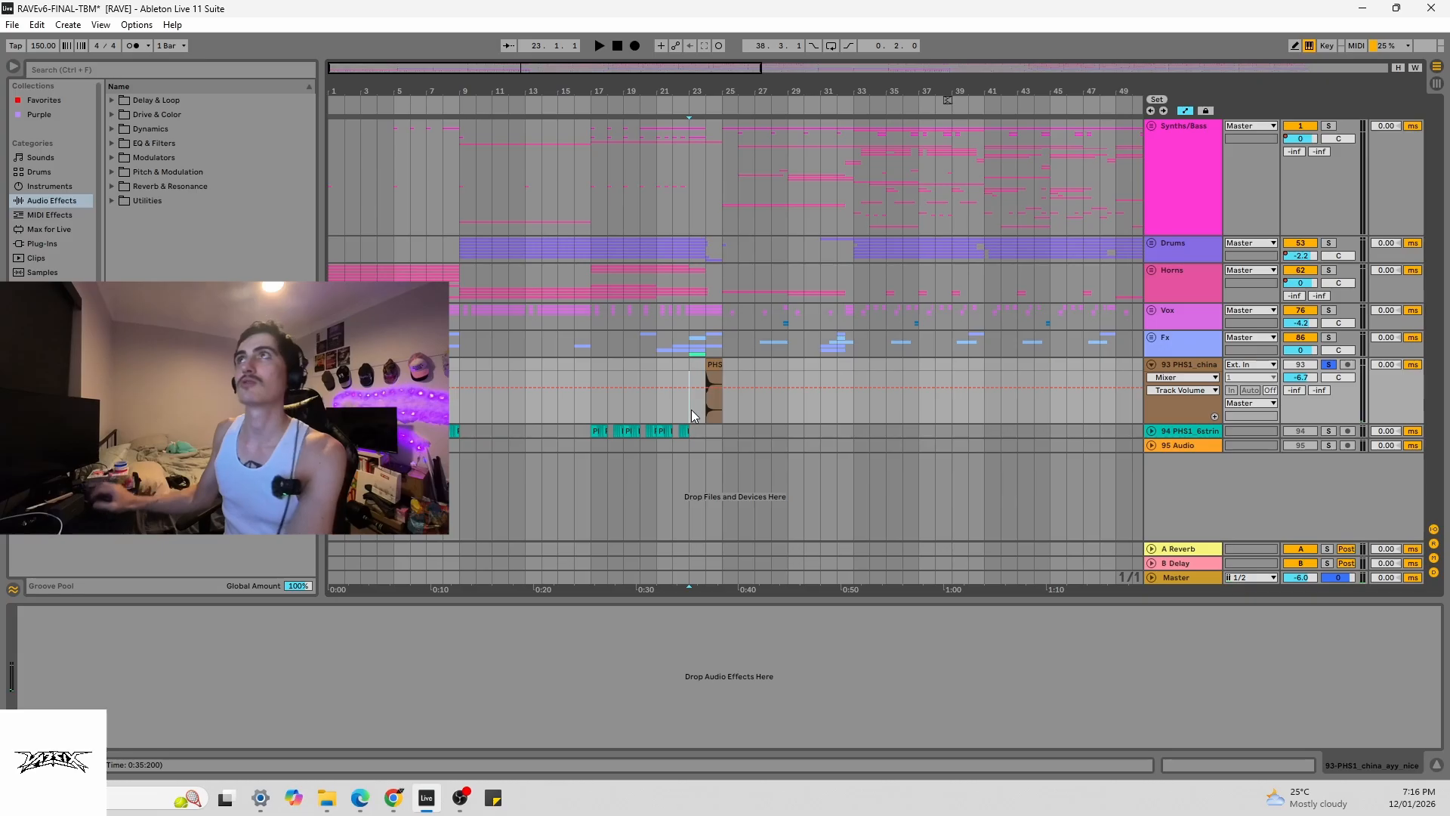
- Unsolo track 93, enlarge the arrangement overview, and play the soloed Horns group from bar 1
{"action": "left_click", "coordinate": [453, 255]}
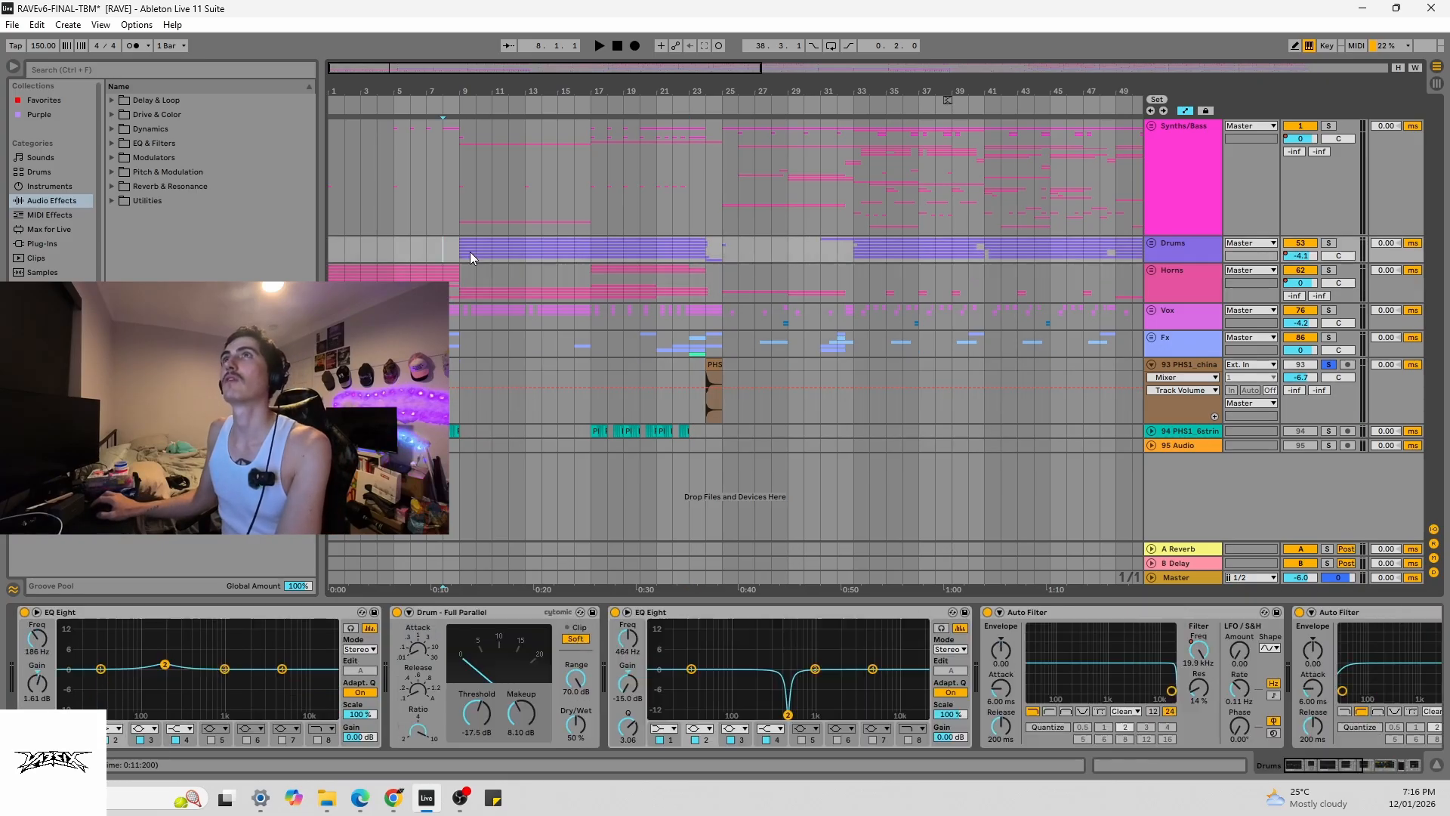
{"action": "left_click", "coordinate": [1329, 365]}
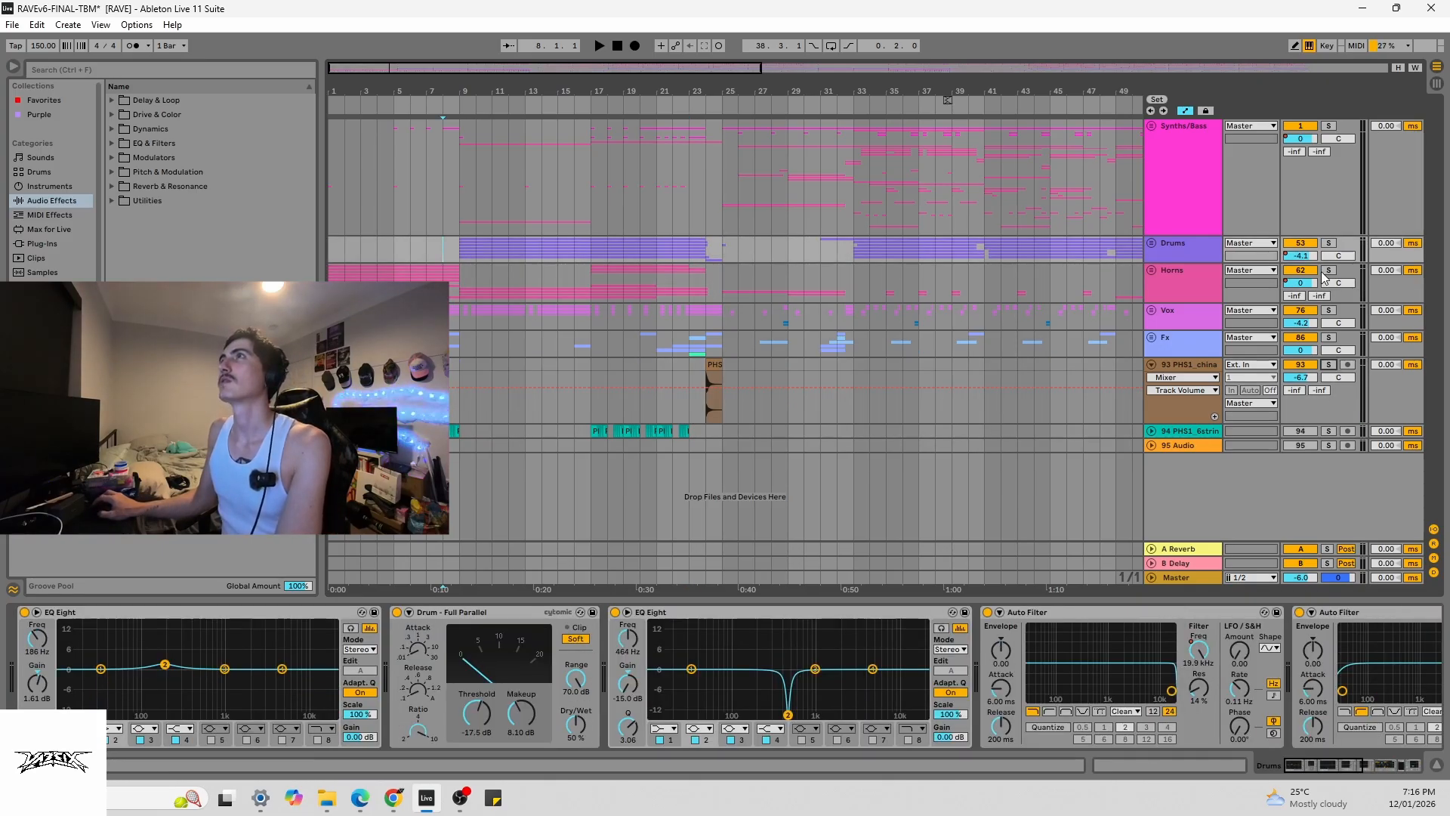
{"action": "left_click", "coordinate": [333, 279]}
{"action": "left_click_drag", "start_coordinate": [502, 76], "coordinate": [500, 141]}
{"action": "scroll", "coordinate": [488, 355], "scroll_direction": "down", "scroll_amount": 3}
{"action": "key", "text": "space"}
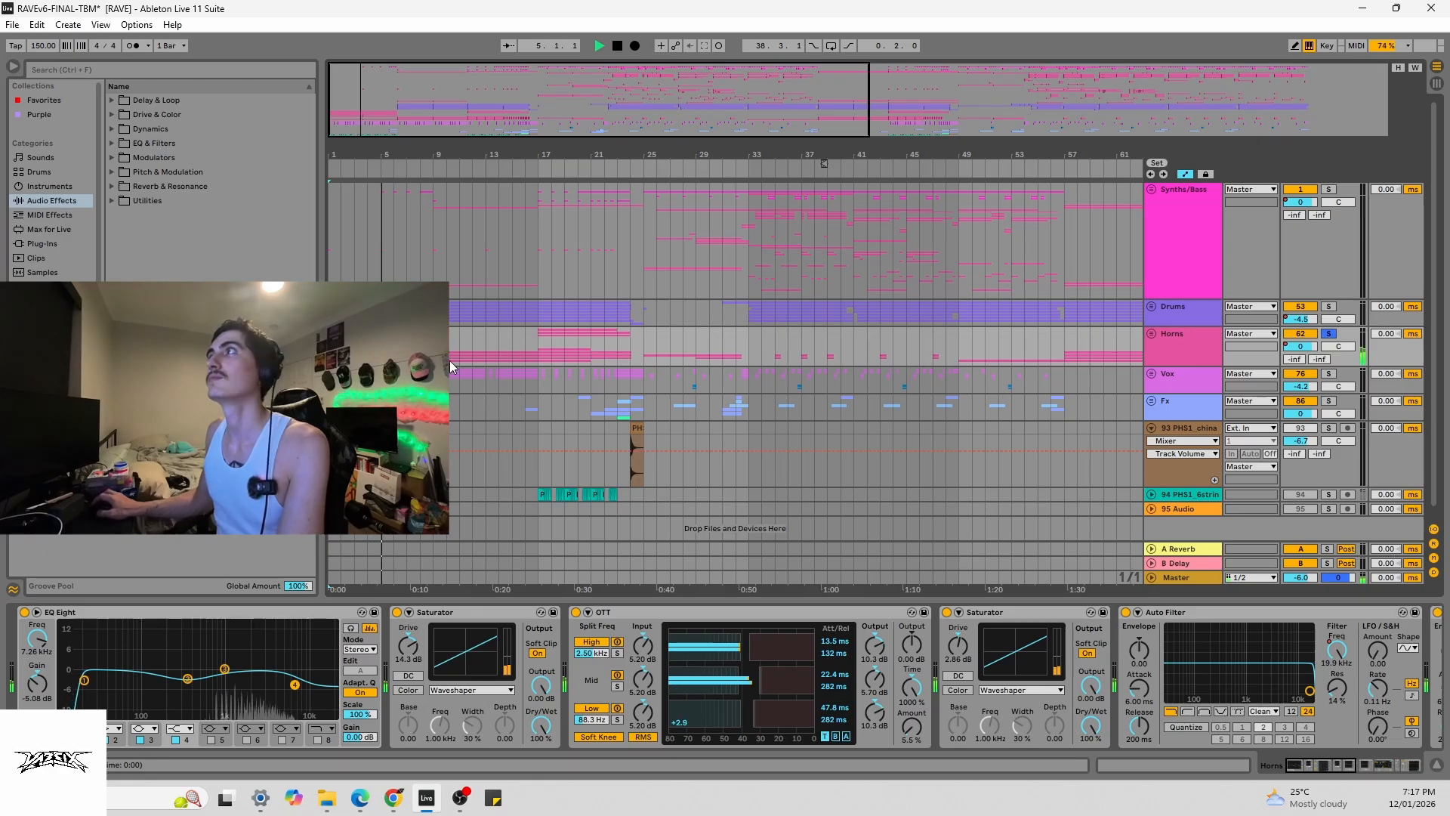
- Unfold the Horns group, fold its tracks 63 to 70, and stop playback
{"action": "left_click", "coordinate": [1151, 333]}
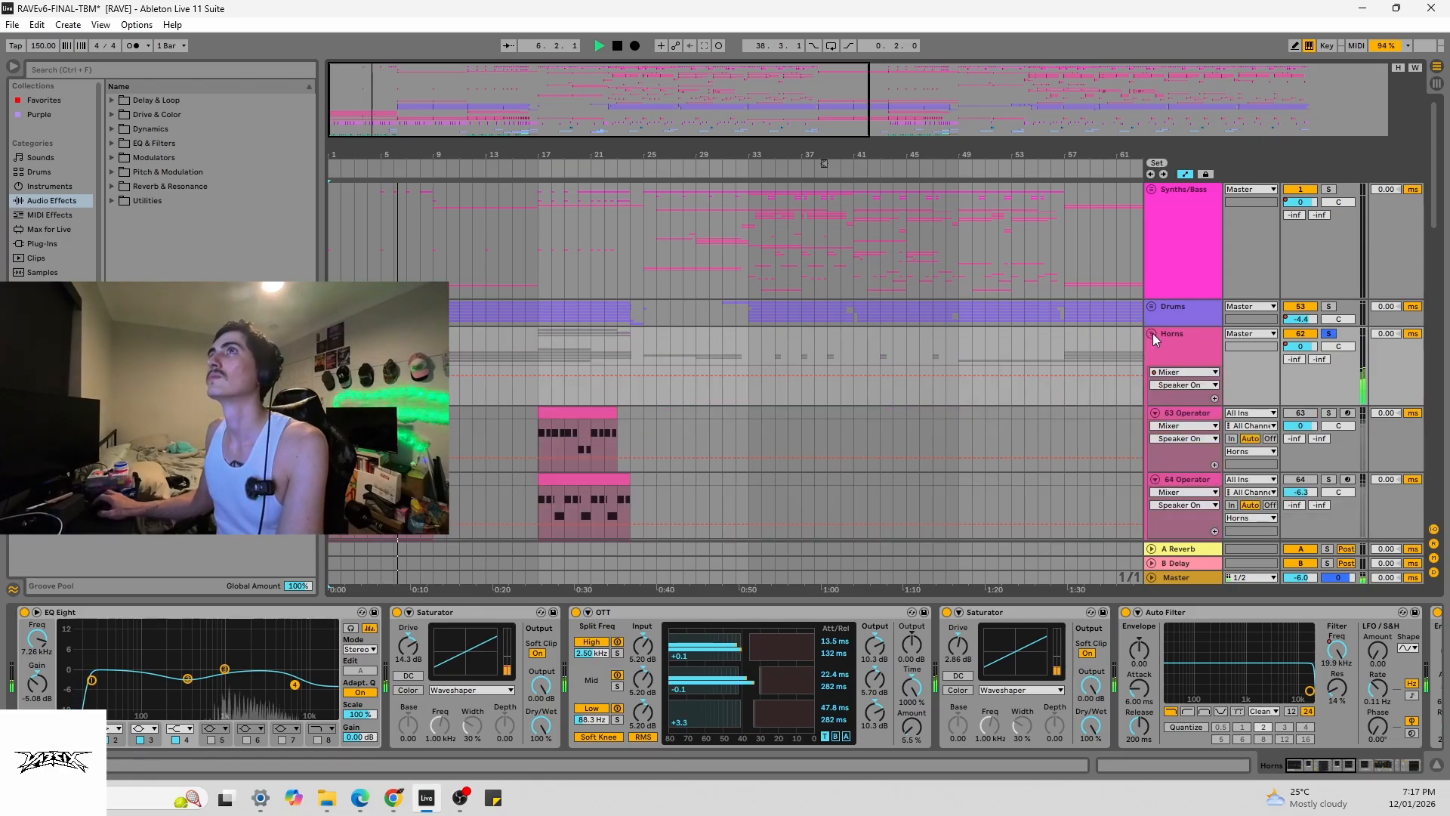
{"action": "scroll", "coordinate": [483, 332], "scroll_direction": "down", "scroll_amount": 6}
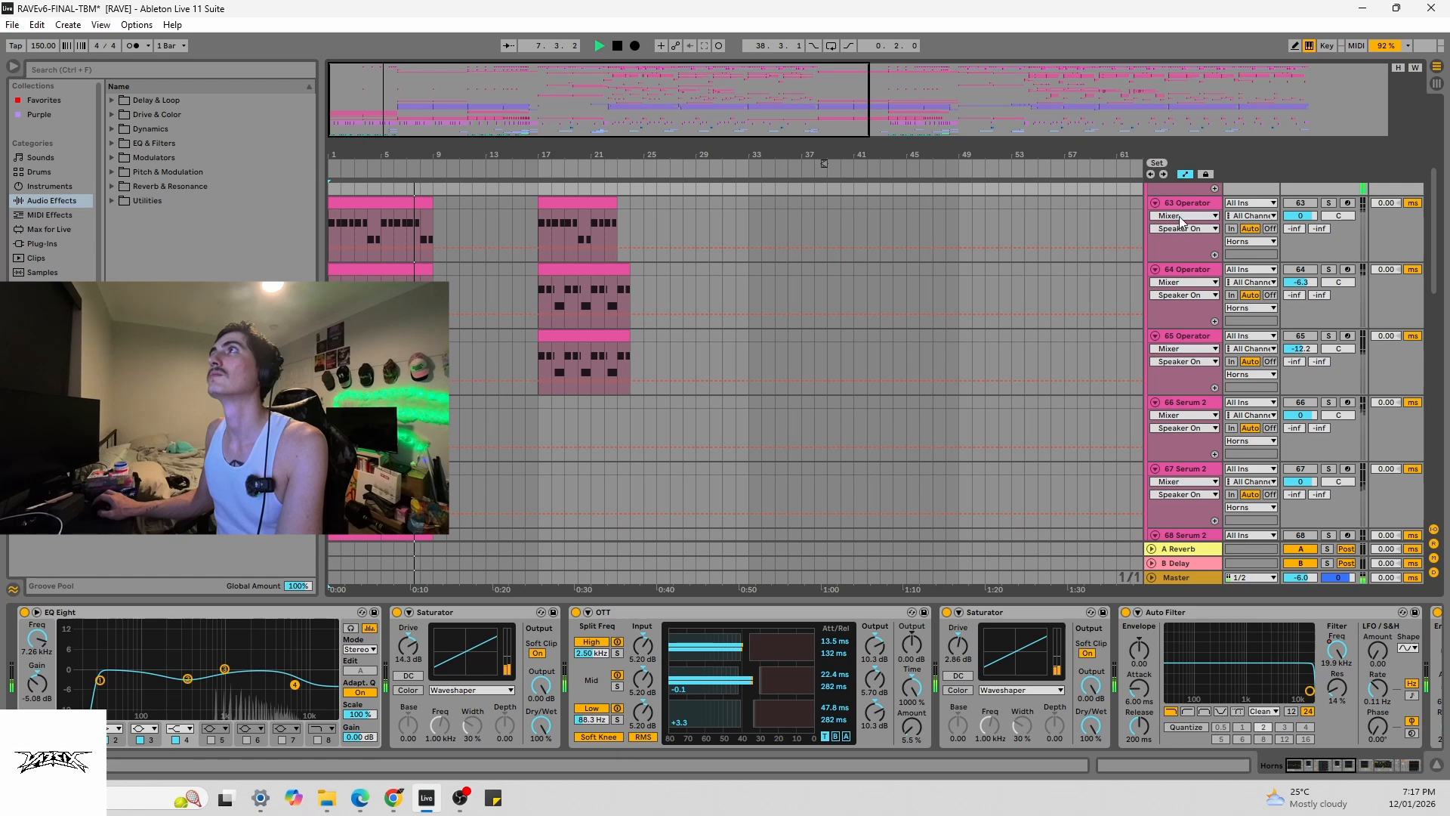
{"action": "left_click", "coordinate": [1155, 202]}
{"action": "left_click", "coordinate": [1154, 217]}
{"action": "left_click", "coordinate": [1154, 231]}
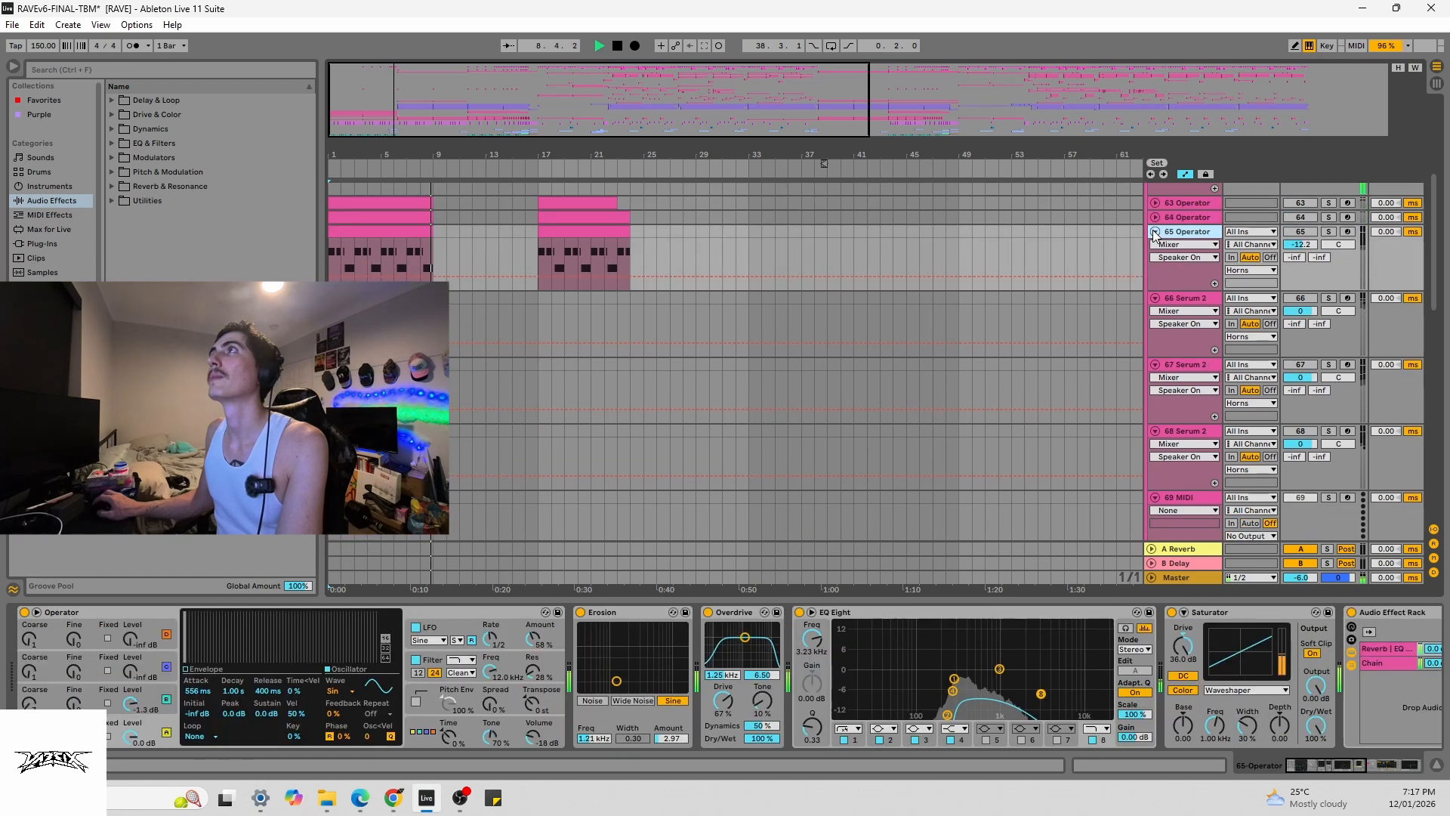
{"action": "left_click", "coordinate": [1154, 232]}
{"action": "left_click", "coordinate": [1155, 245]}
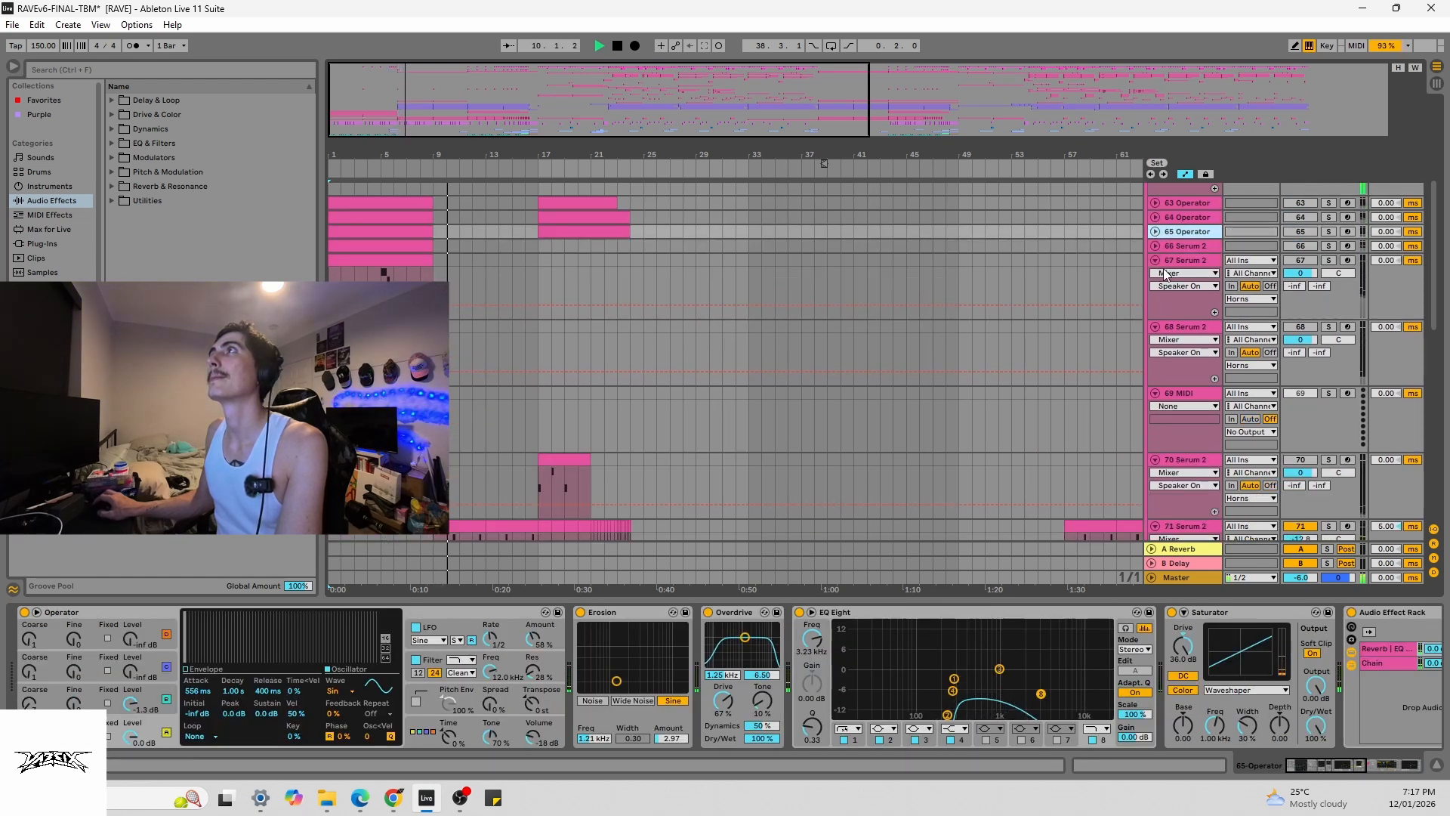
{"action": "left_click", "coordinate": [1155, 260]}
{"action": "left_click", "coordinate": [1155, 274]}
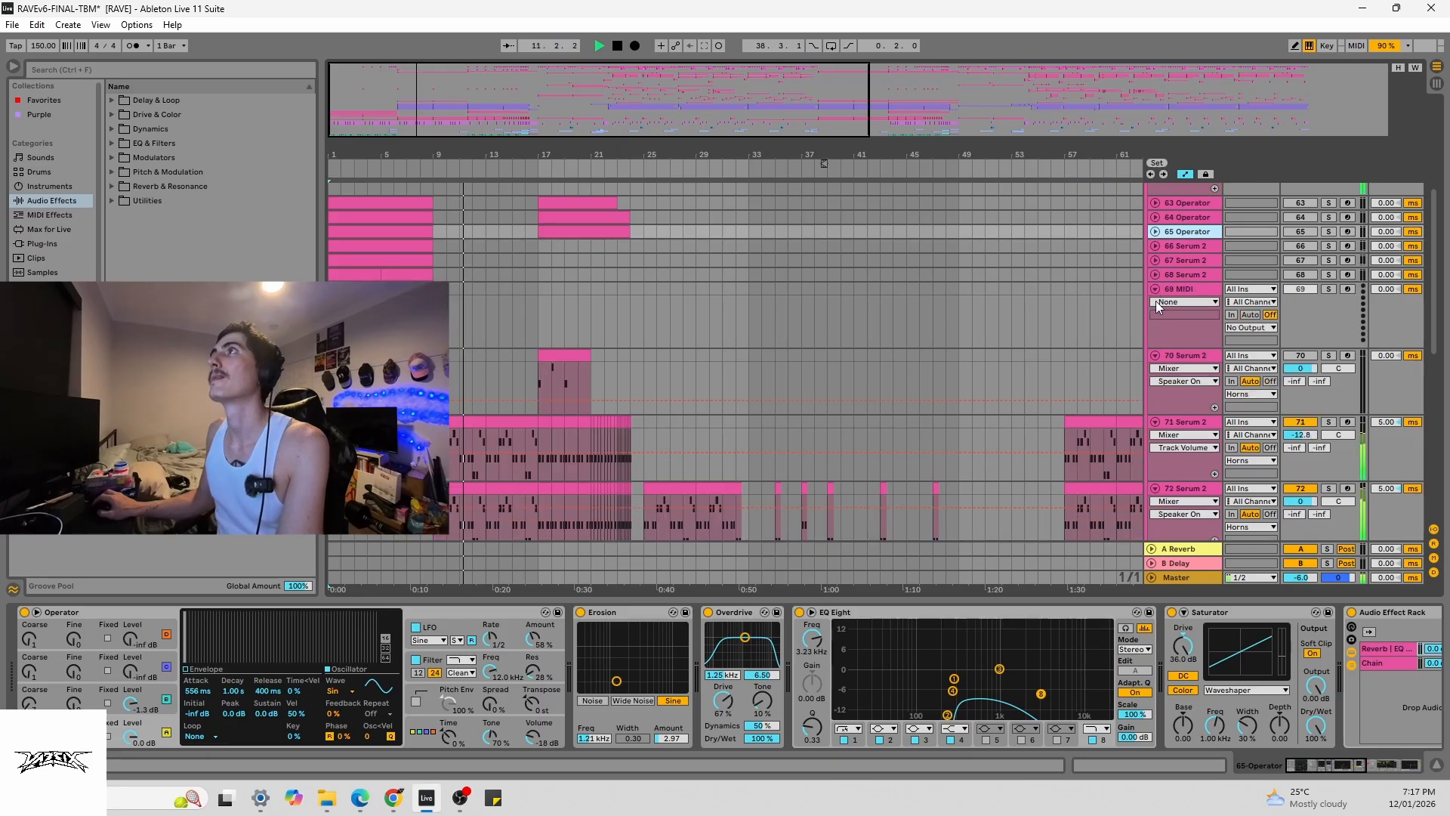
{"action": "left_click", "coordinate": [1154, 288]}
{"action": "left_click", "coordinate": [1154, 288]}
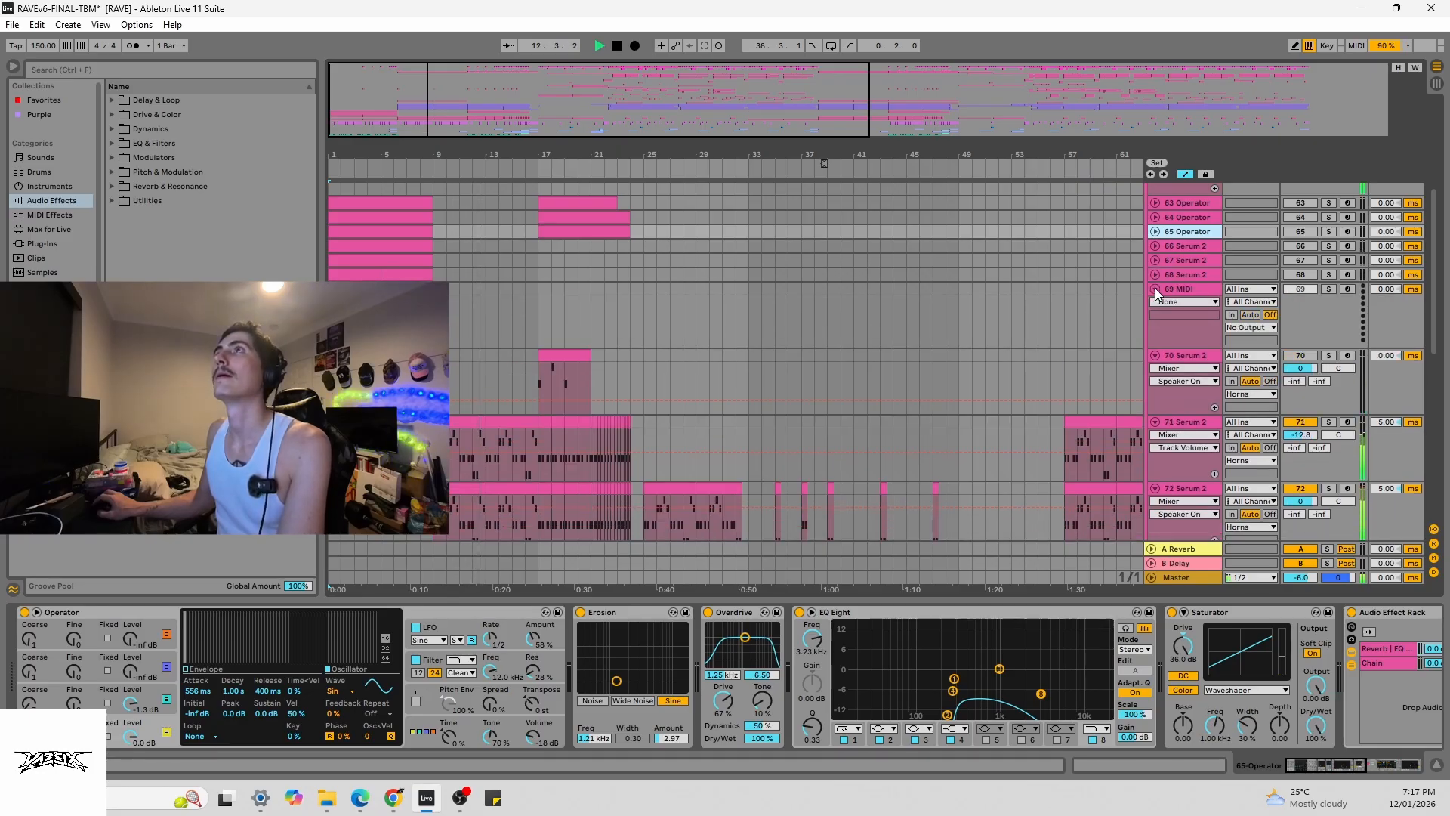
{"action": "left_click", "coordinate": [1154, 288]}
{"action": "left_click", "coordinate": [1154, 303]}
{"action": "key", "text": "space"}
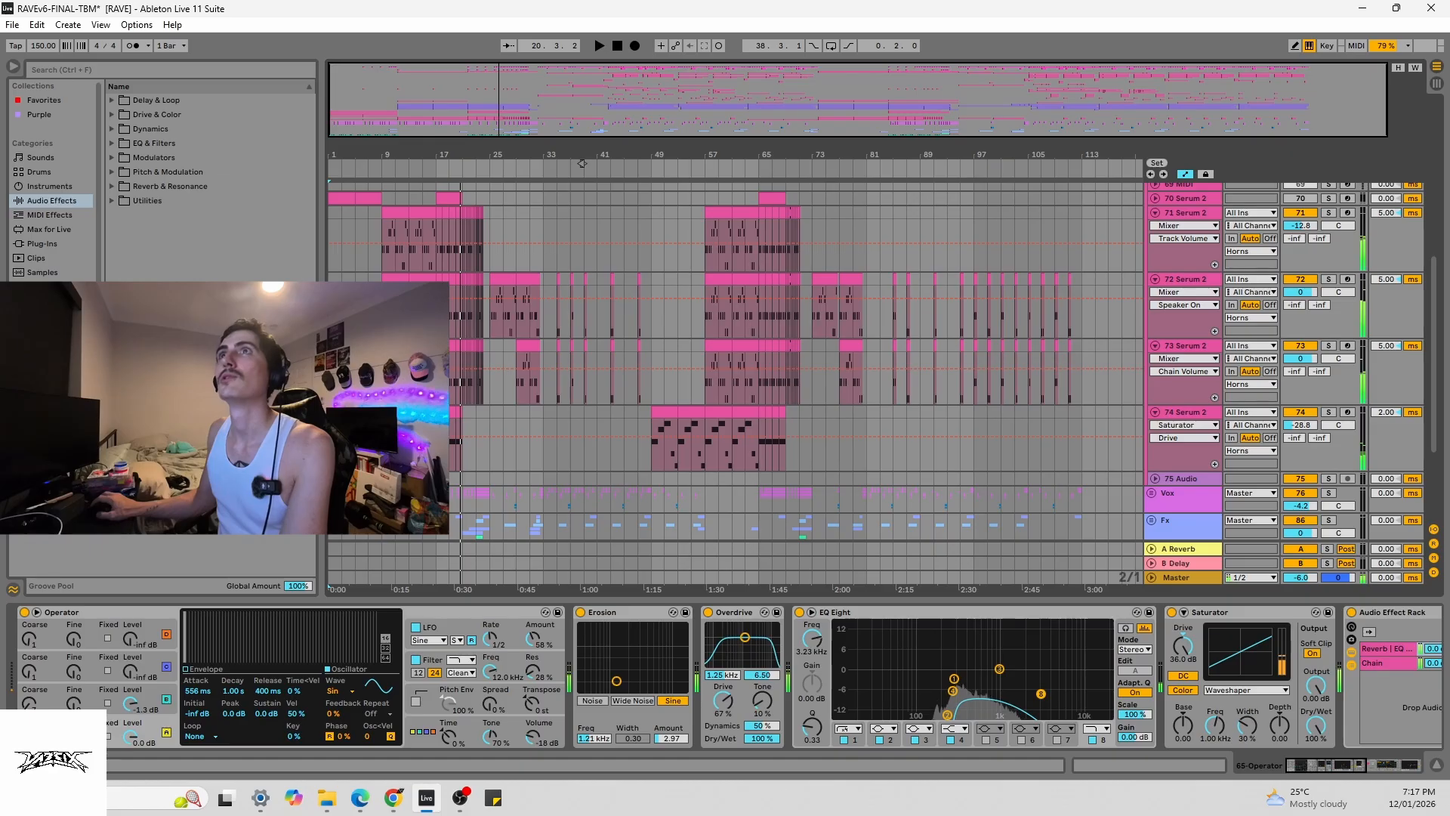
- Play the Horns layers 74, 73 and 72 Serum 2 individually, soloing each in turn, and stop
{"action": "left_click", "coordinate": [1365, 416]}
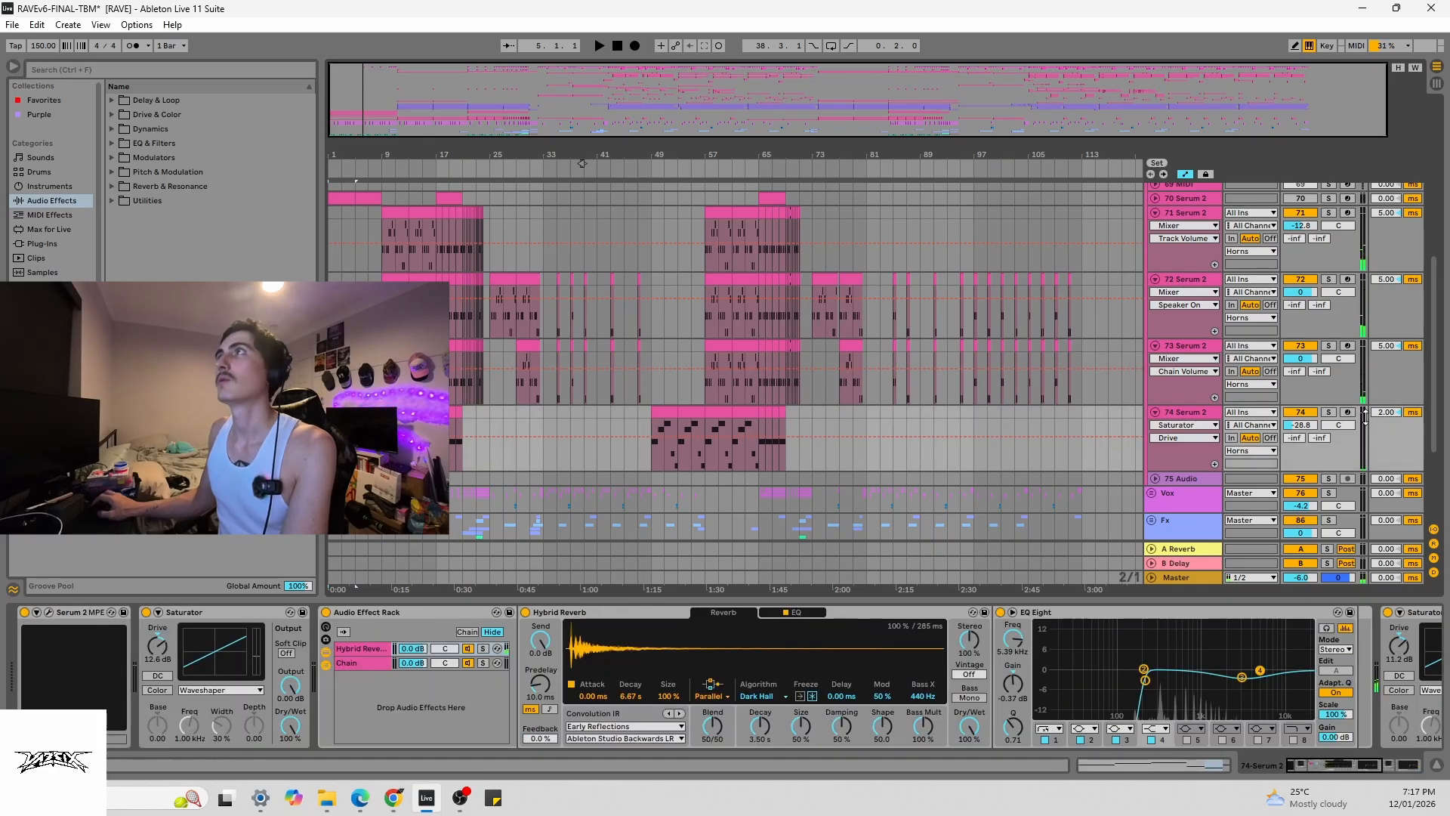
{"action": "left_click", "coordinate": [1327, 412]}
{"action": "key", "text": "space"}
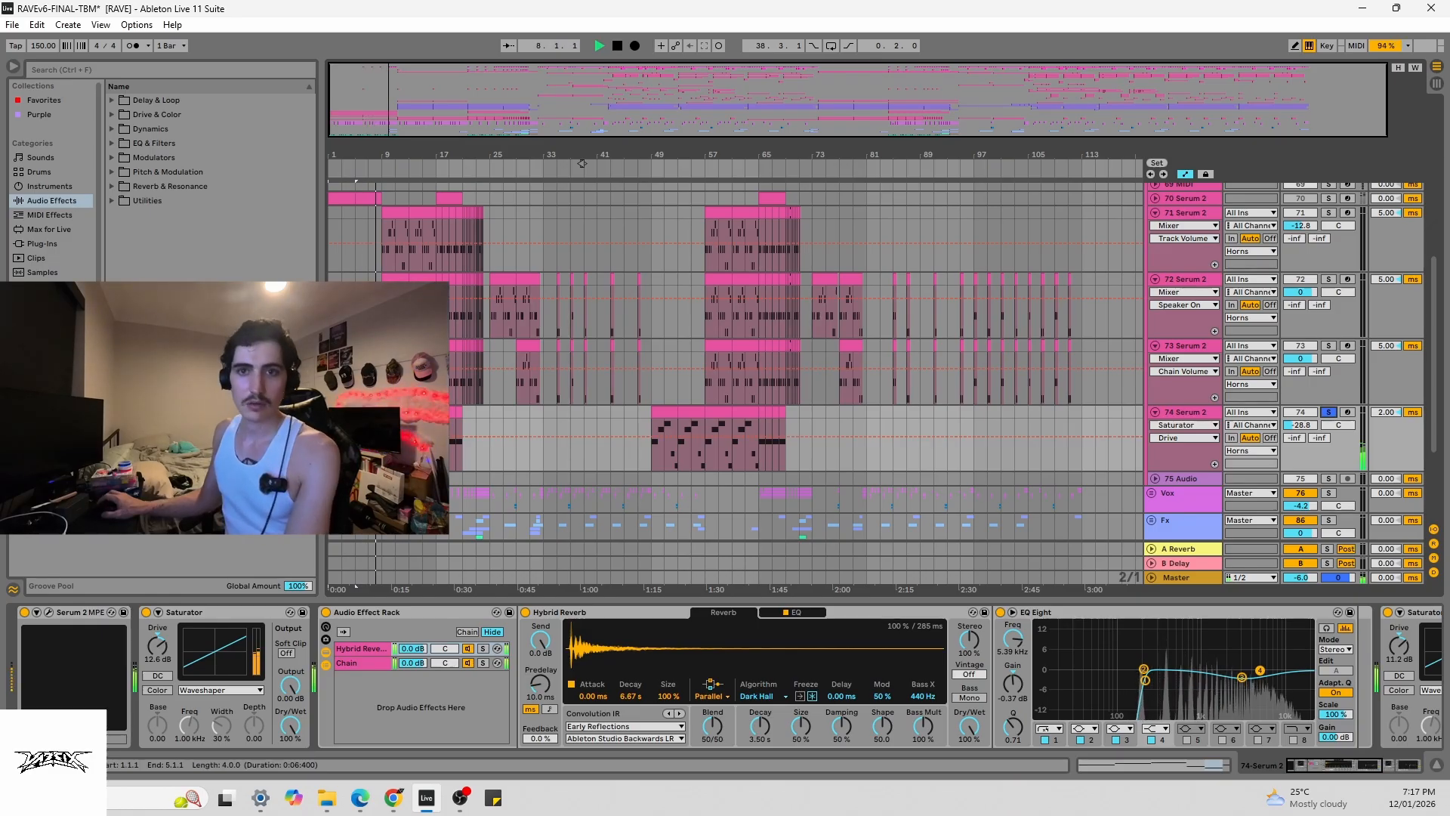
{"action": "left_click", "coordinate": [1329, 346]}
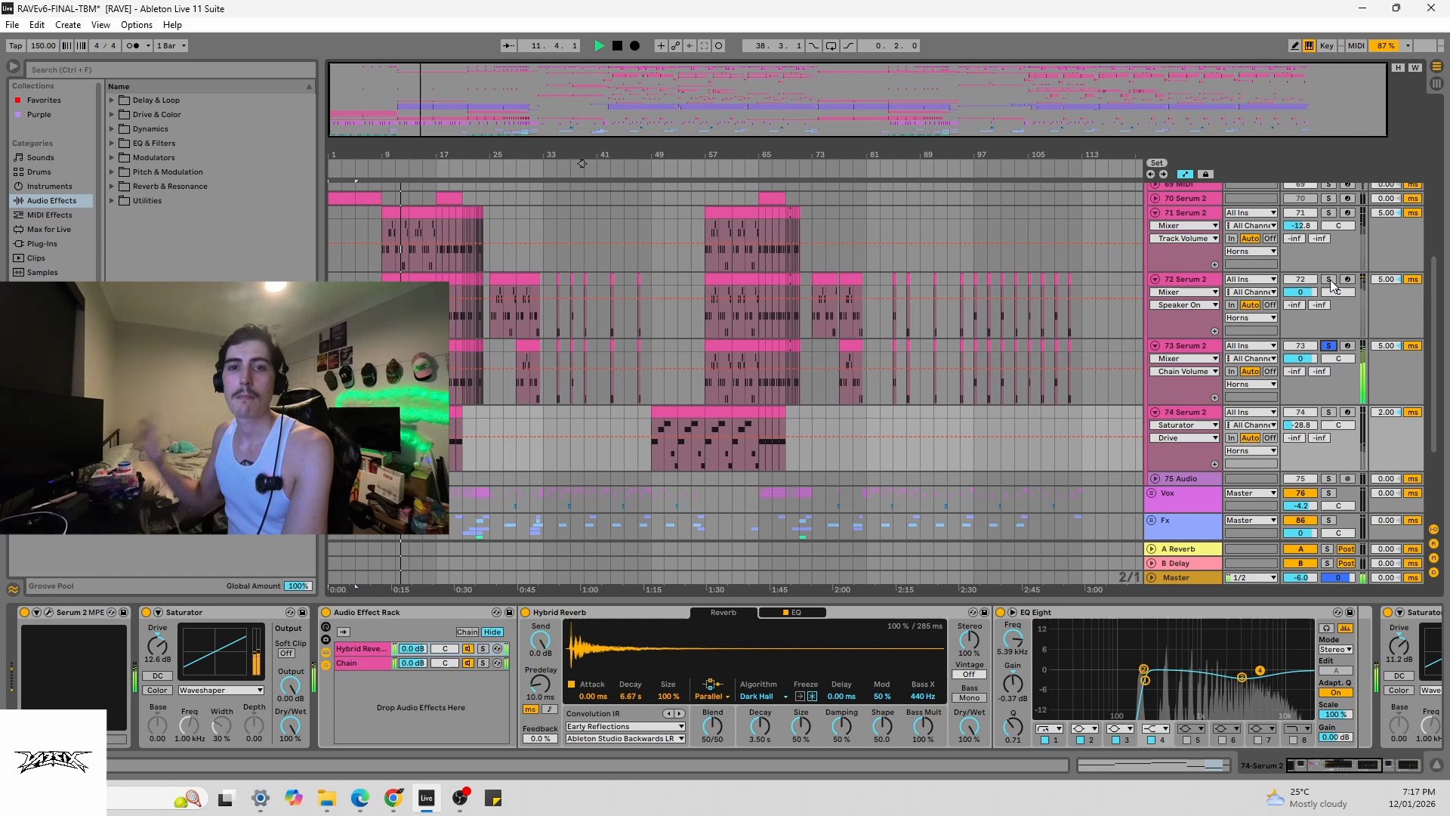
{"action": "key", "text": "space"}
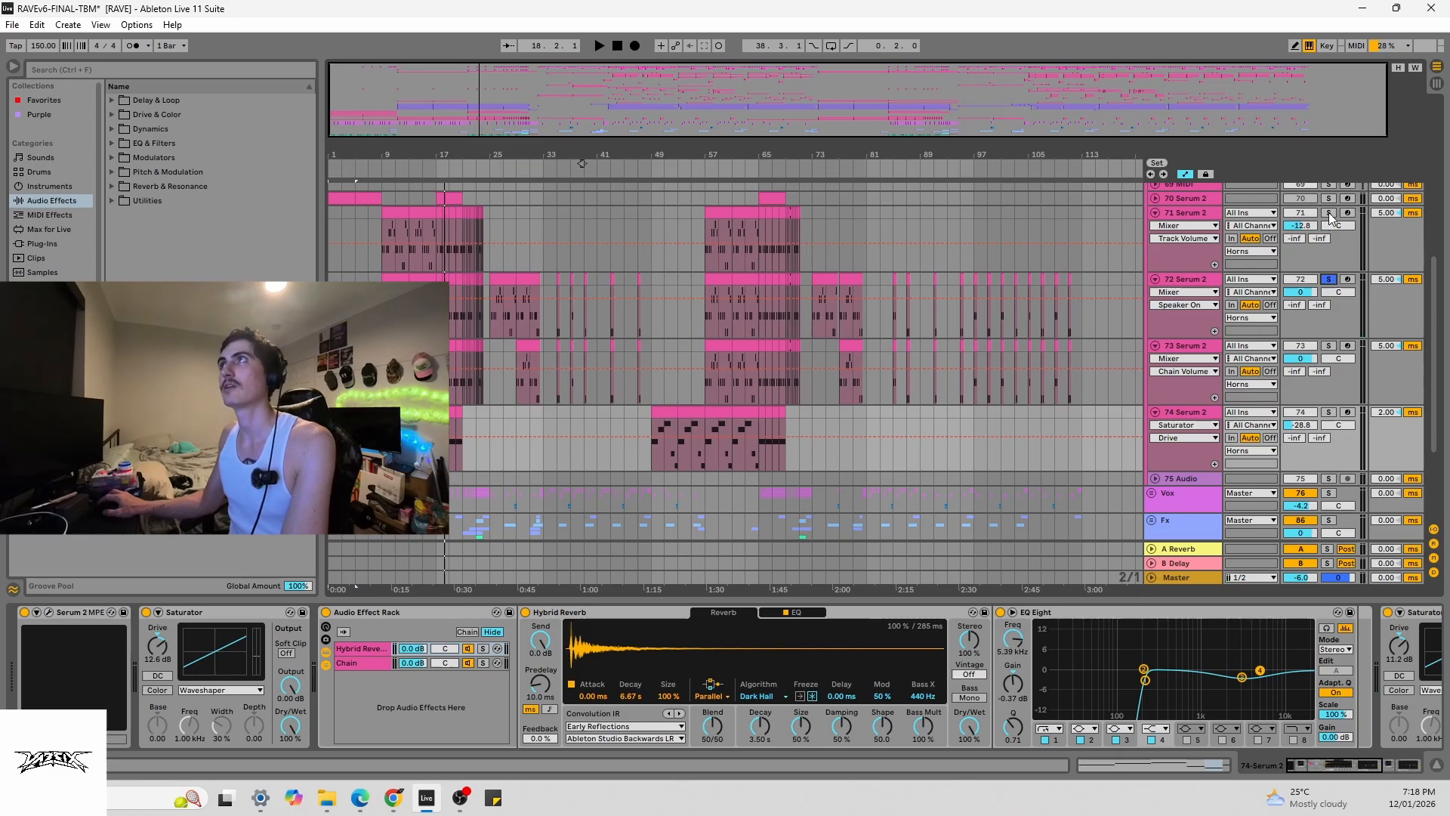
- Solo 71 Serum 2 and play it from bar 9, then compare it with 72 Serum 2 soloed over the same section
{"action": "key", "text": "space"}
{"action": "key", "text": "space"}
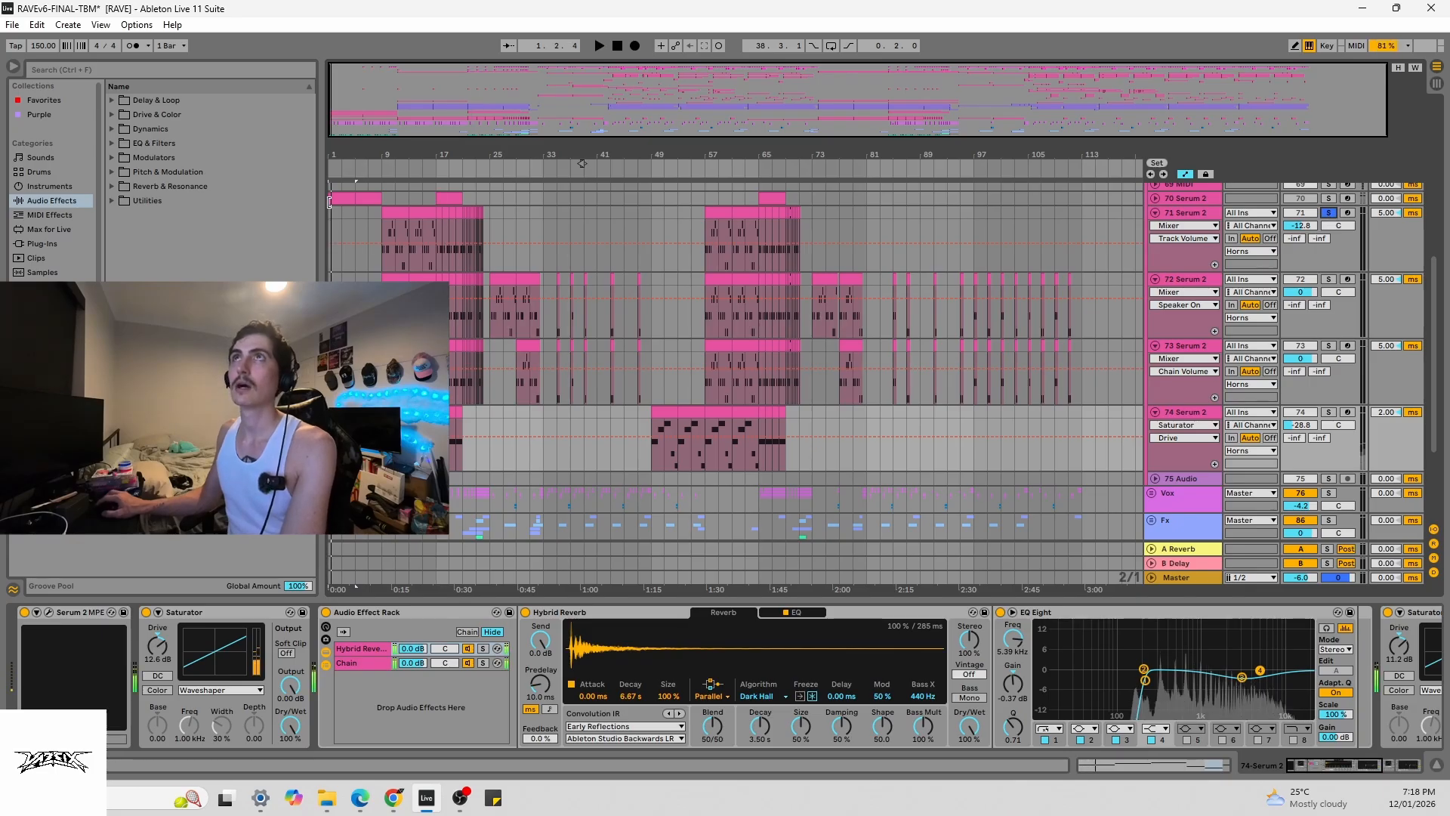
{"action": "left_click", "coordinate": [402, 214]}
{"action": "key", "text": "space"}
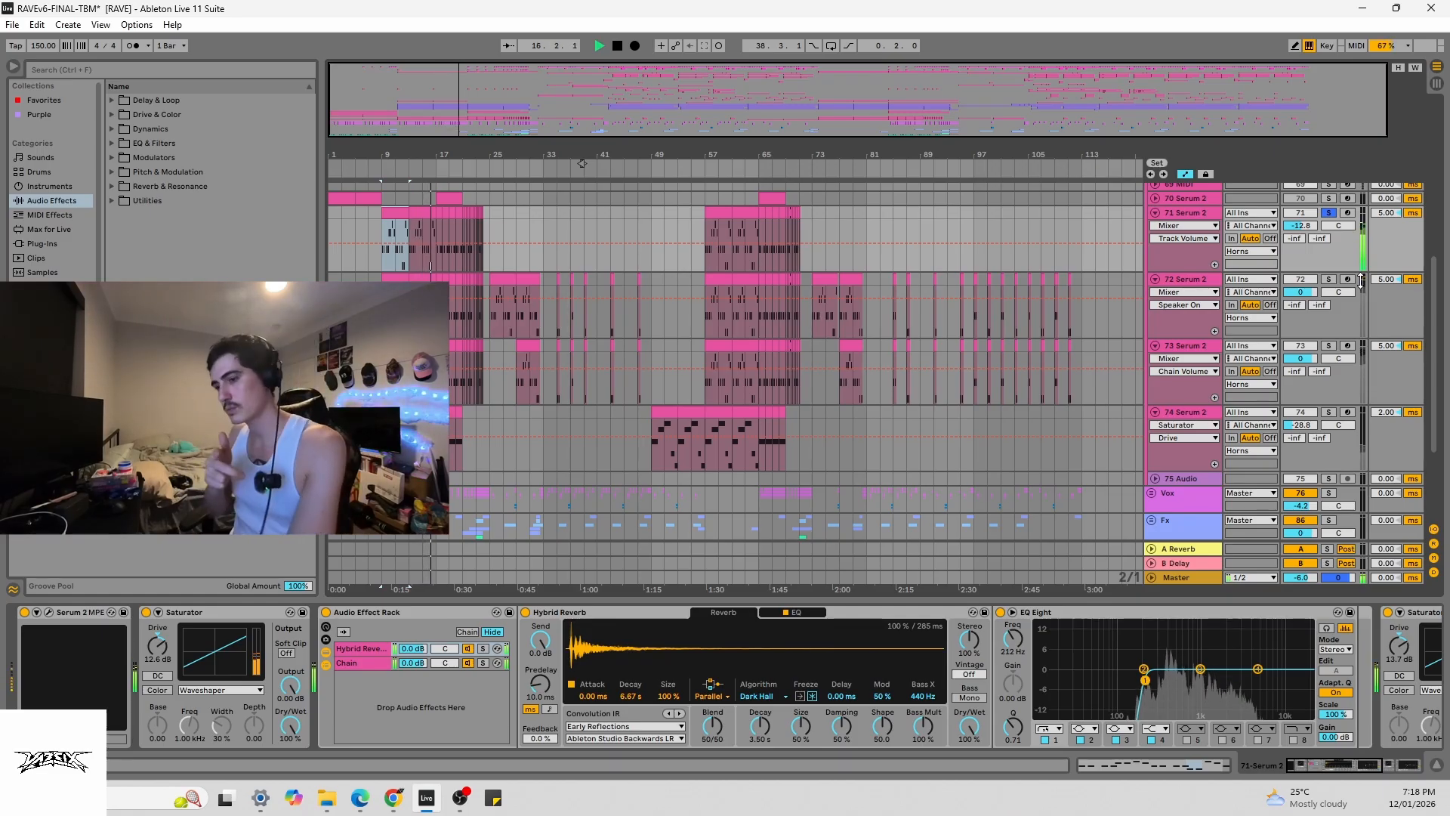
{"action": "key", "text": "space"}
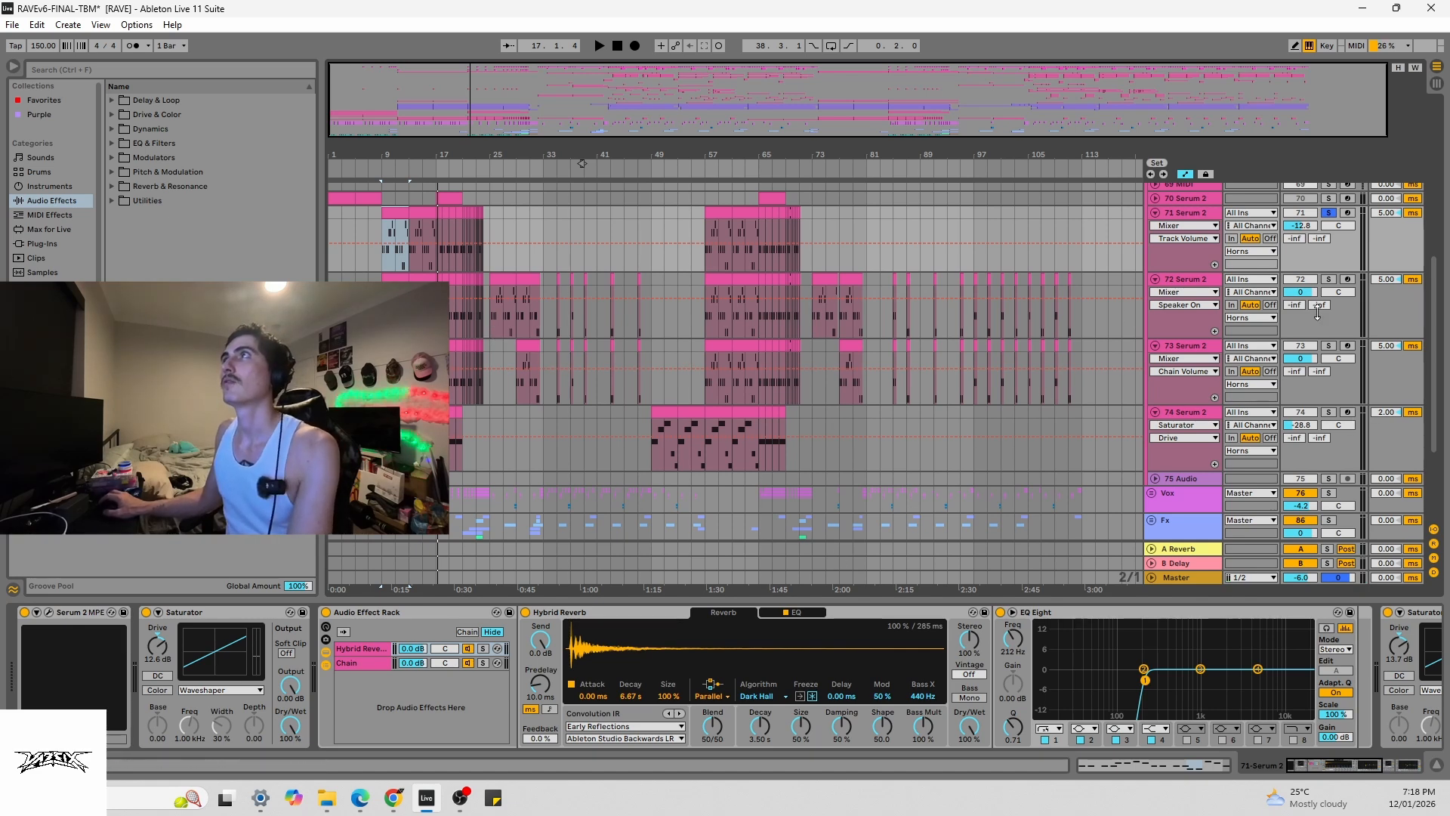
{"action": "key", "text": "space"}
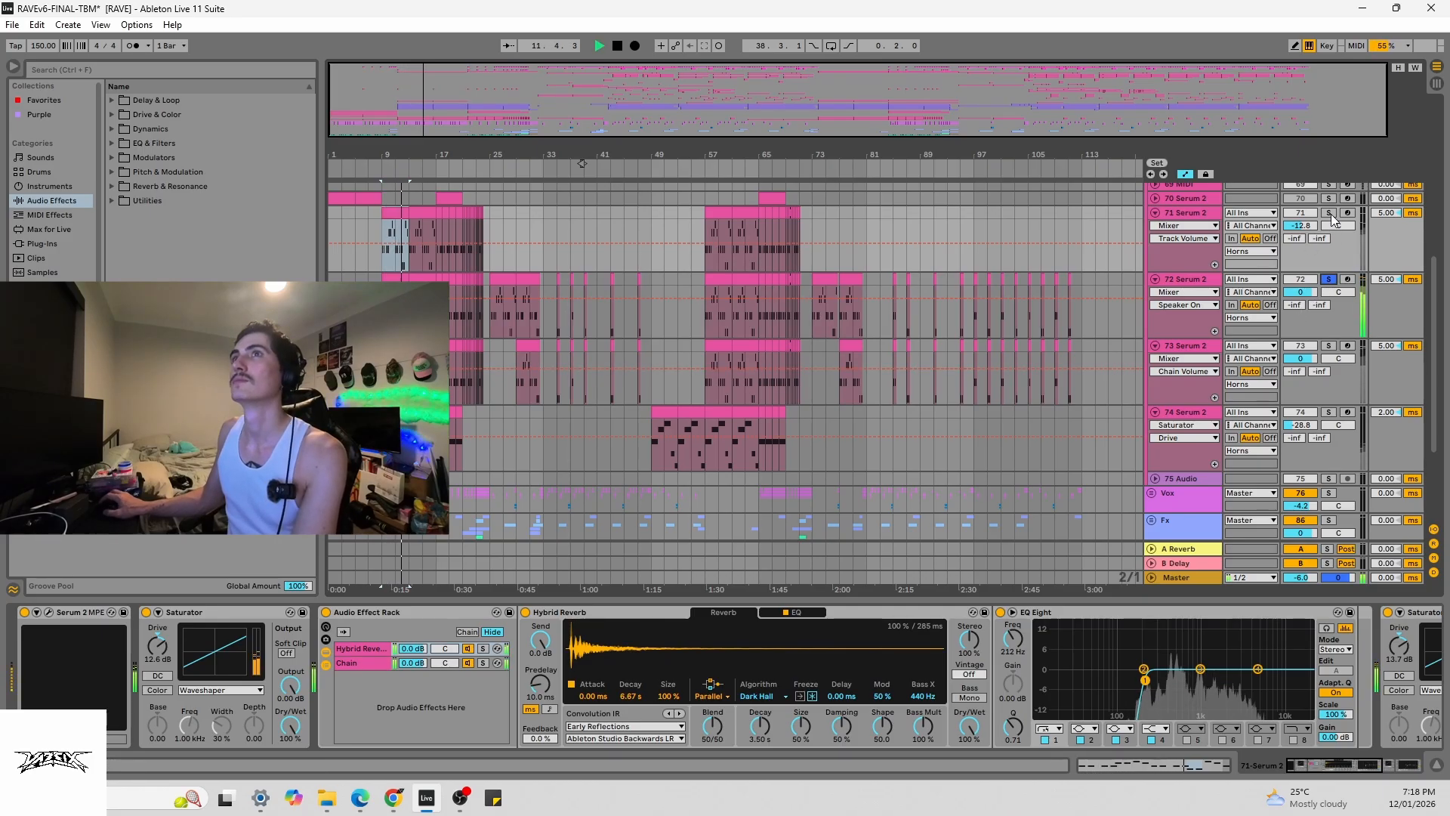
{"action": "key", "text": "space"}
- Switch the solo back to 74 Serum 2, play it from bar 1 while viewing its device chain, and stop
{"action": "left_click", "coordinate": [1188, 412]}
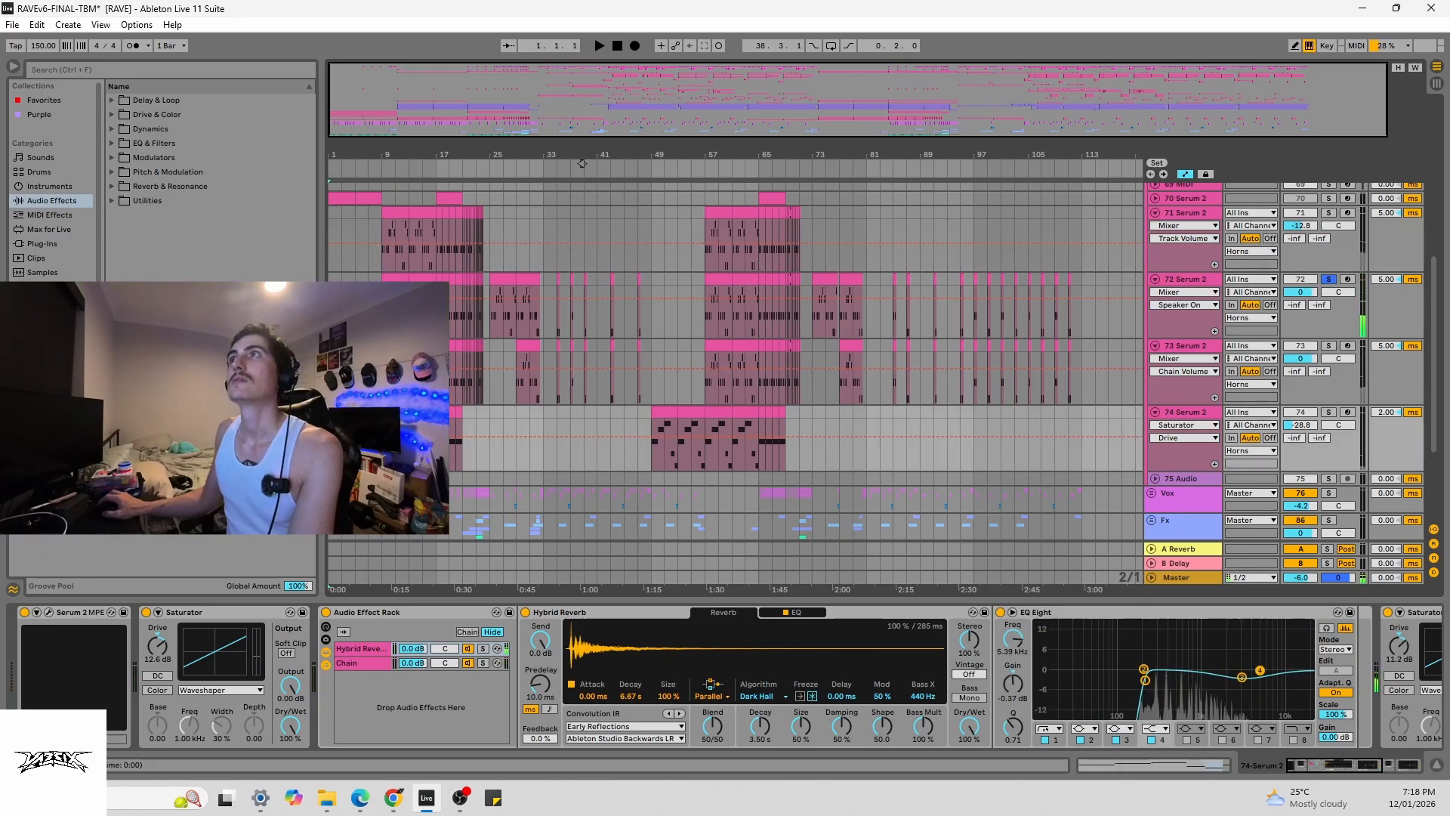
{"action": "left_click", "coordinate": [1329, 279]}
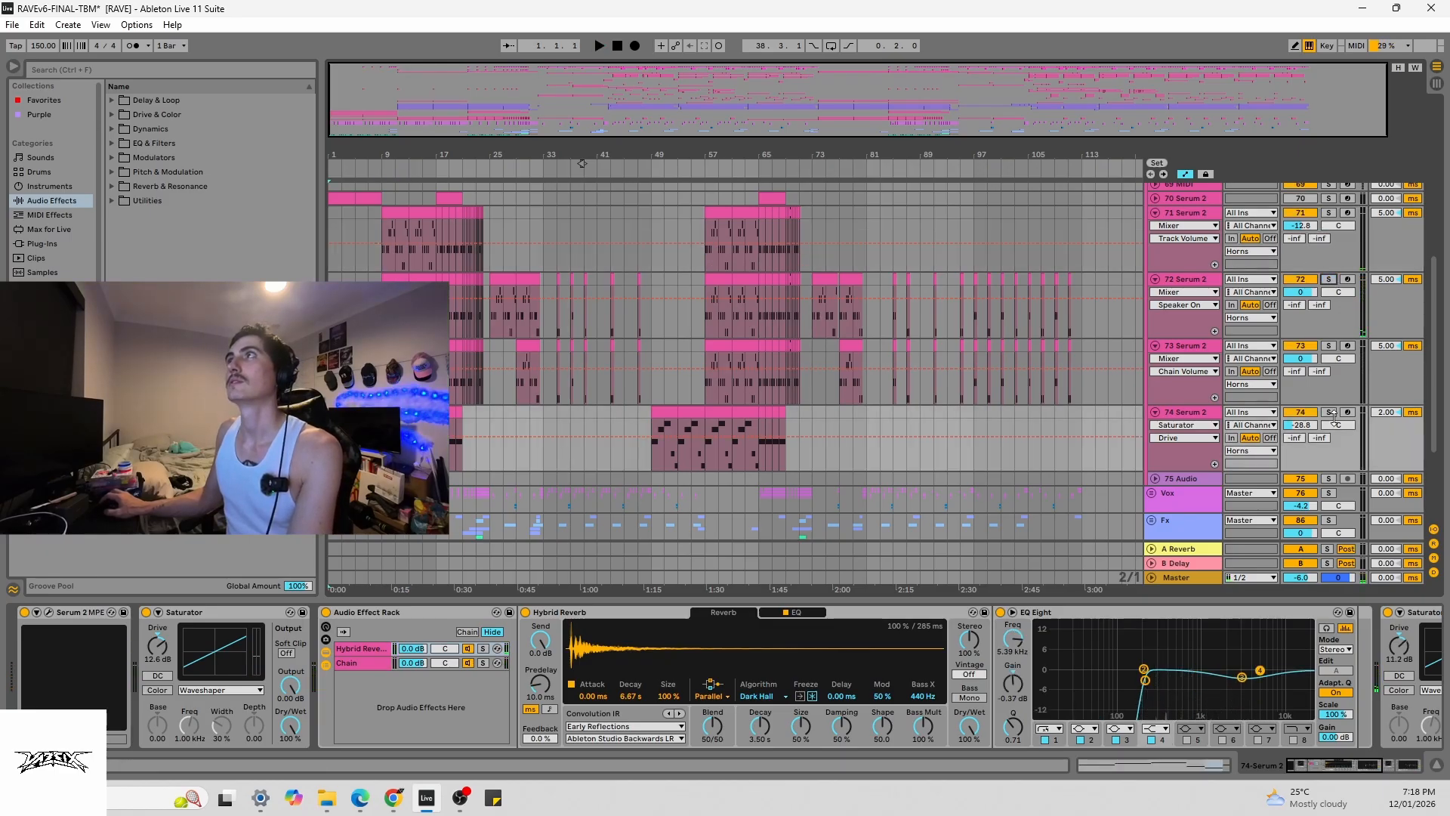
{"action": "left_click", "coordinate": [1329, 413]}
{"action": "left_click", "coordinate": [357, 442]}
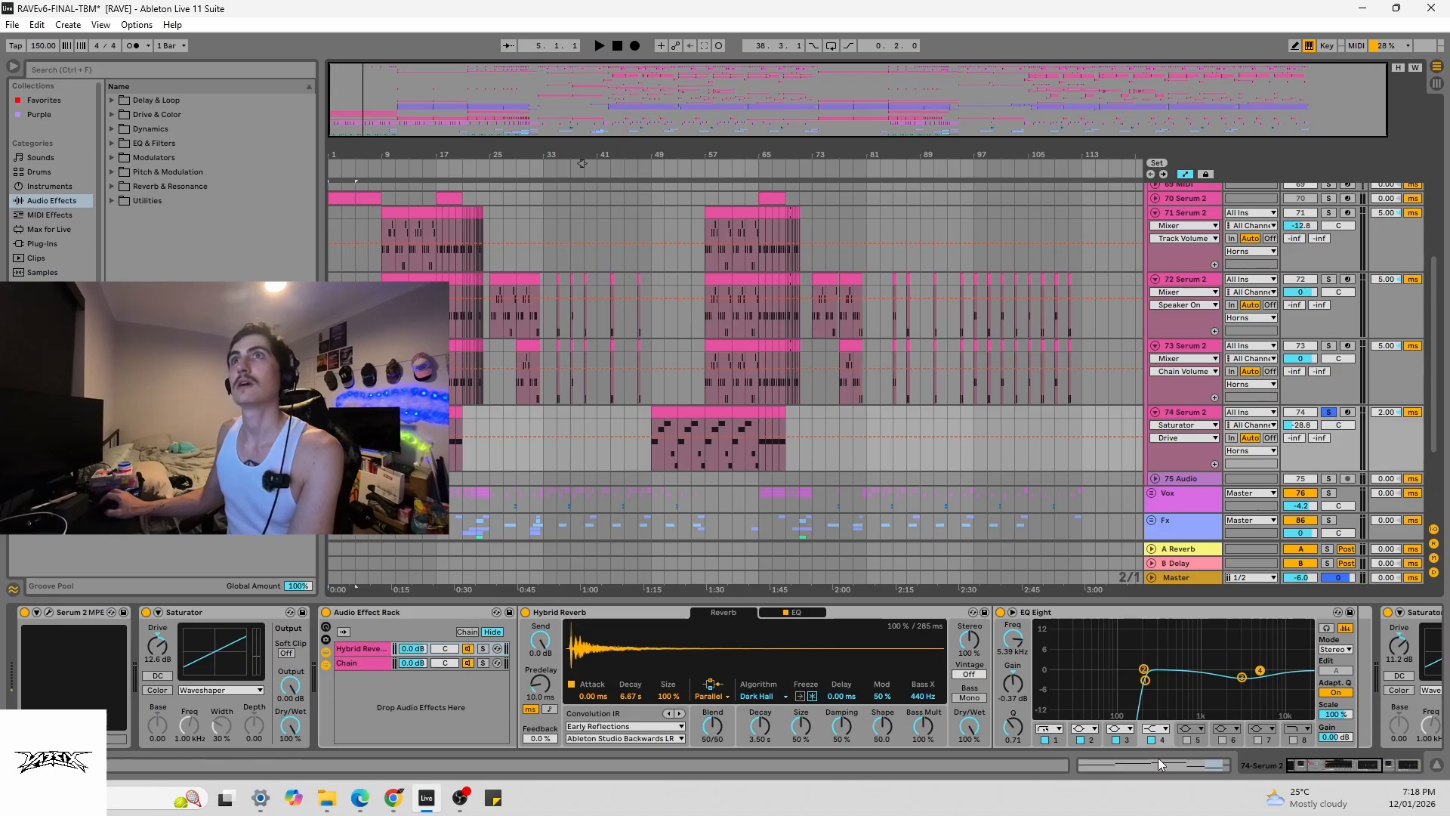
{"action": "key", "text": "space"}
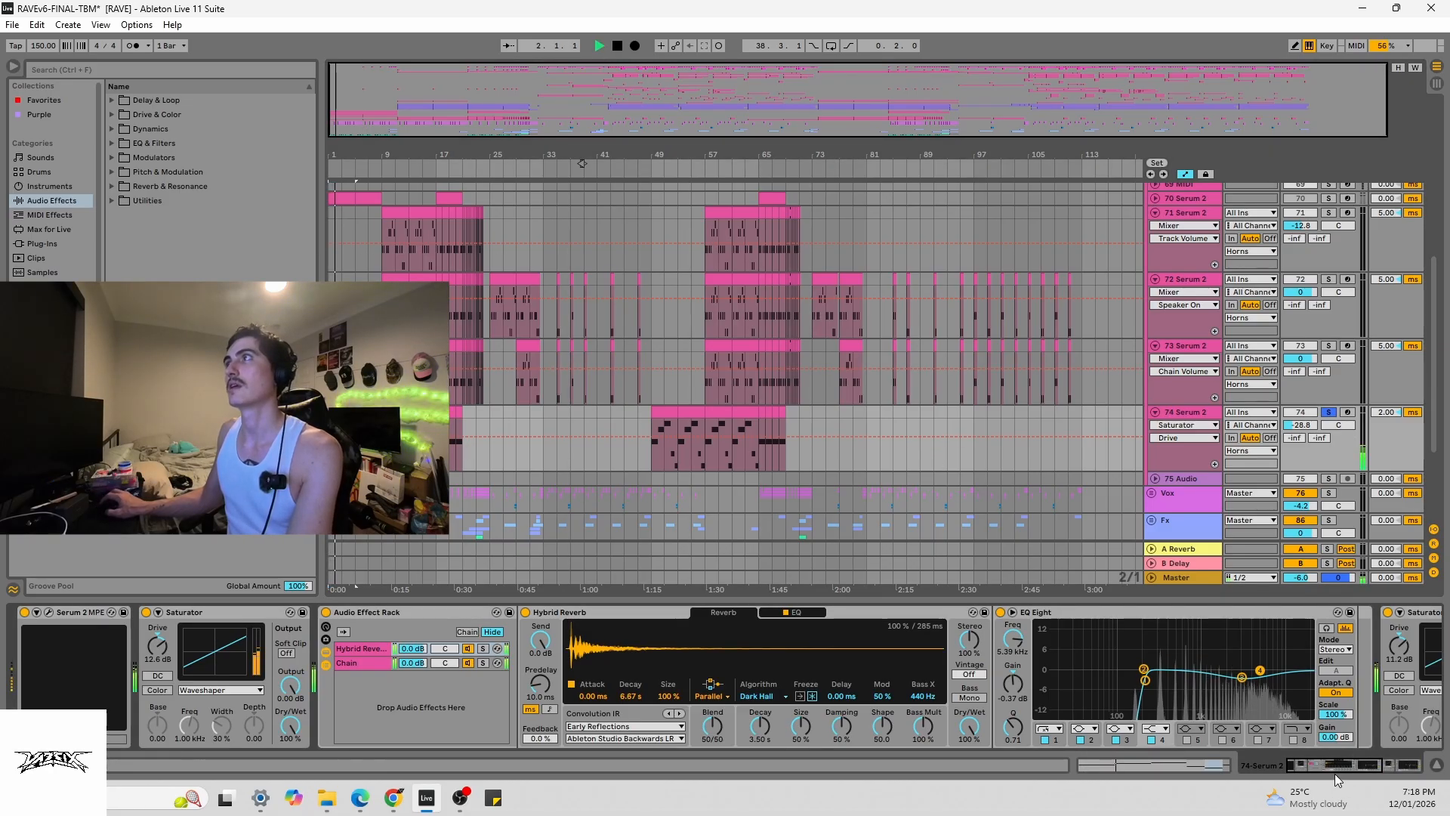
{"action": "left_click_drag", "start_coordinate": [1334, 768], "coordinate": [1256, 772]}
{"action": "key", "text": "space"}
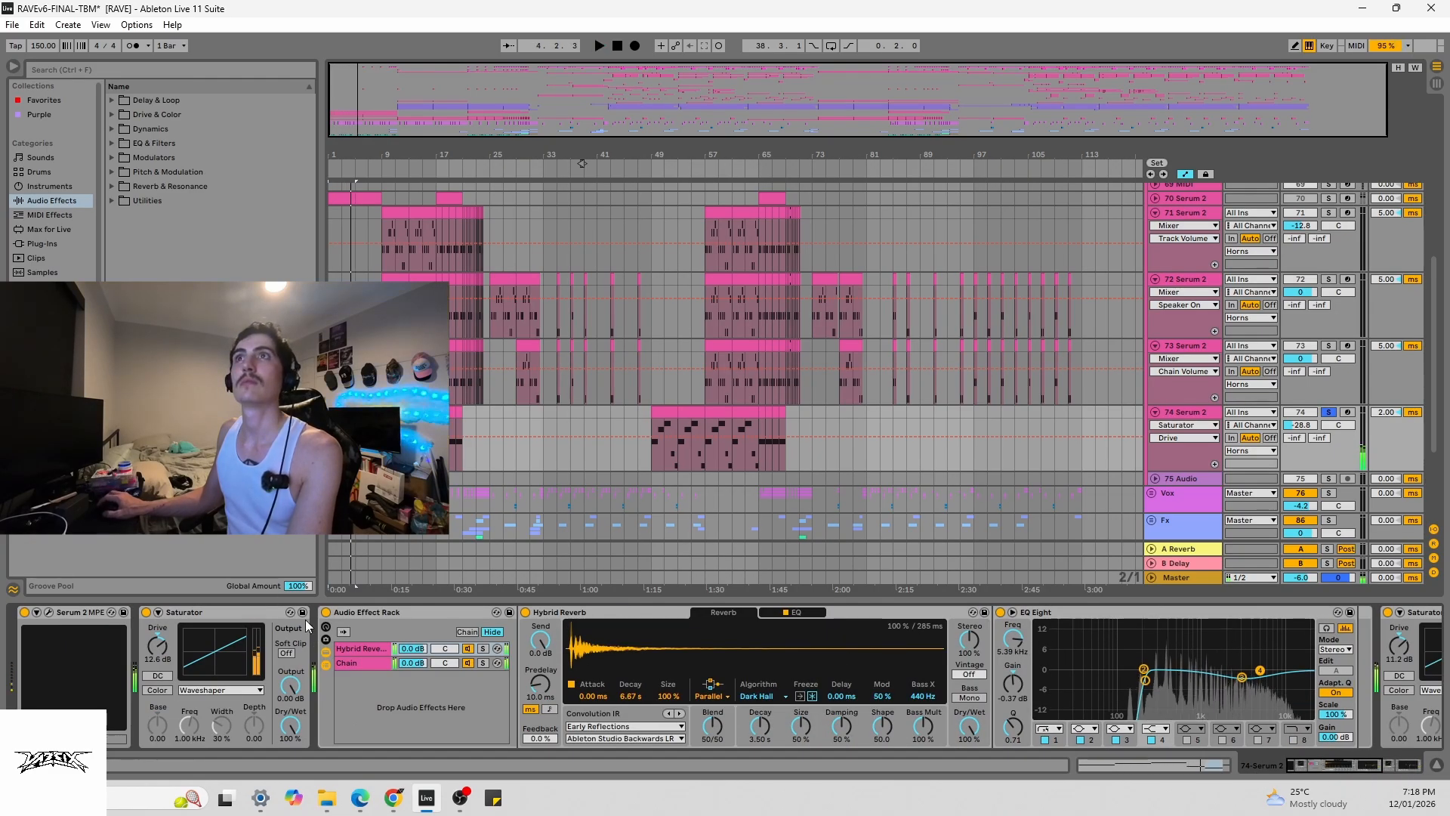
- Play 74 Serum 2 from bar 1 while bypassing both Saturators, both EQ Eights and the Audio Effect Rack
{"action": "key", "text": "space"}
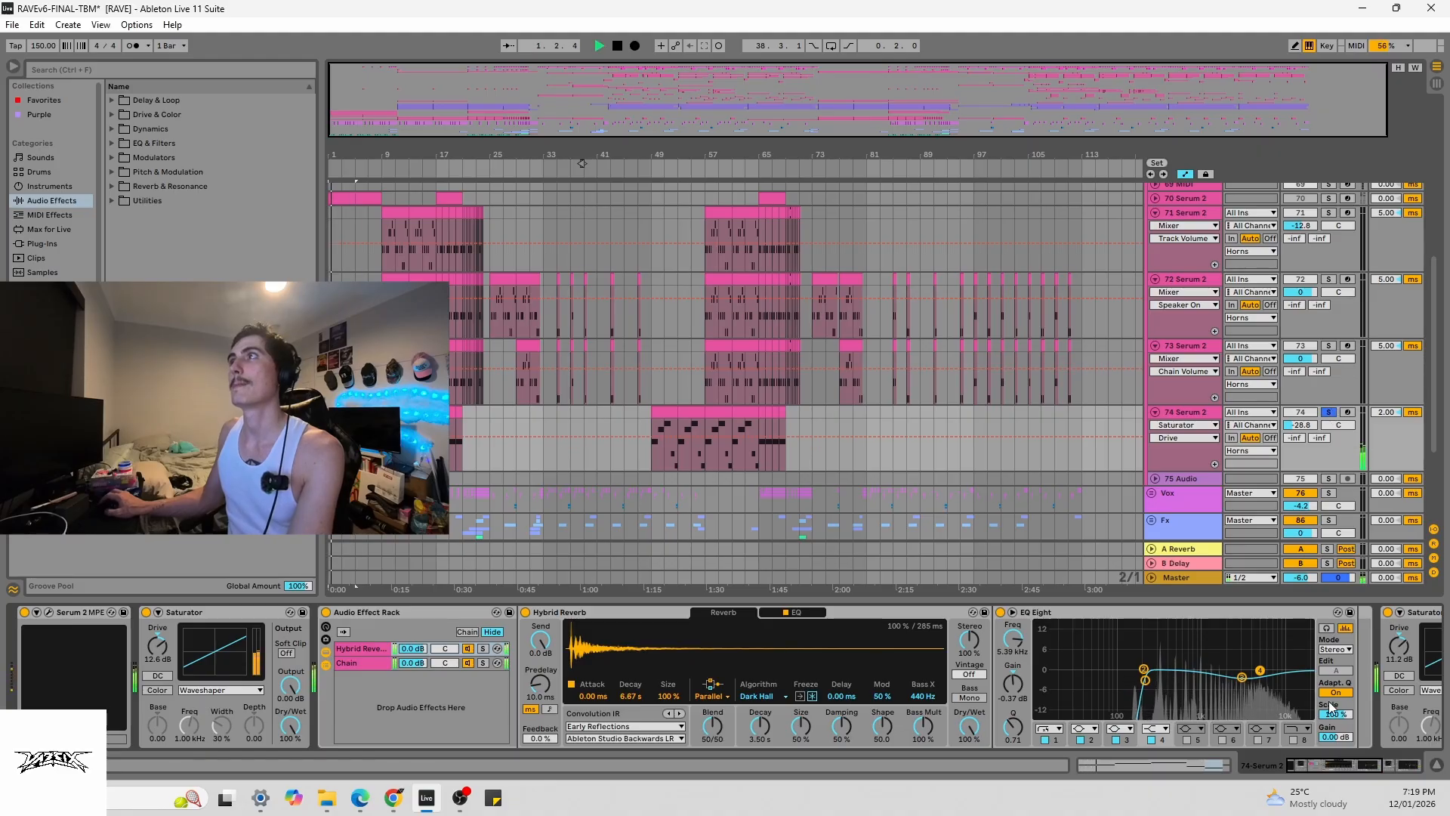
{"action": "left_click", "coordinate": [1337, 770]}
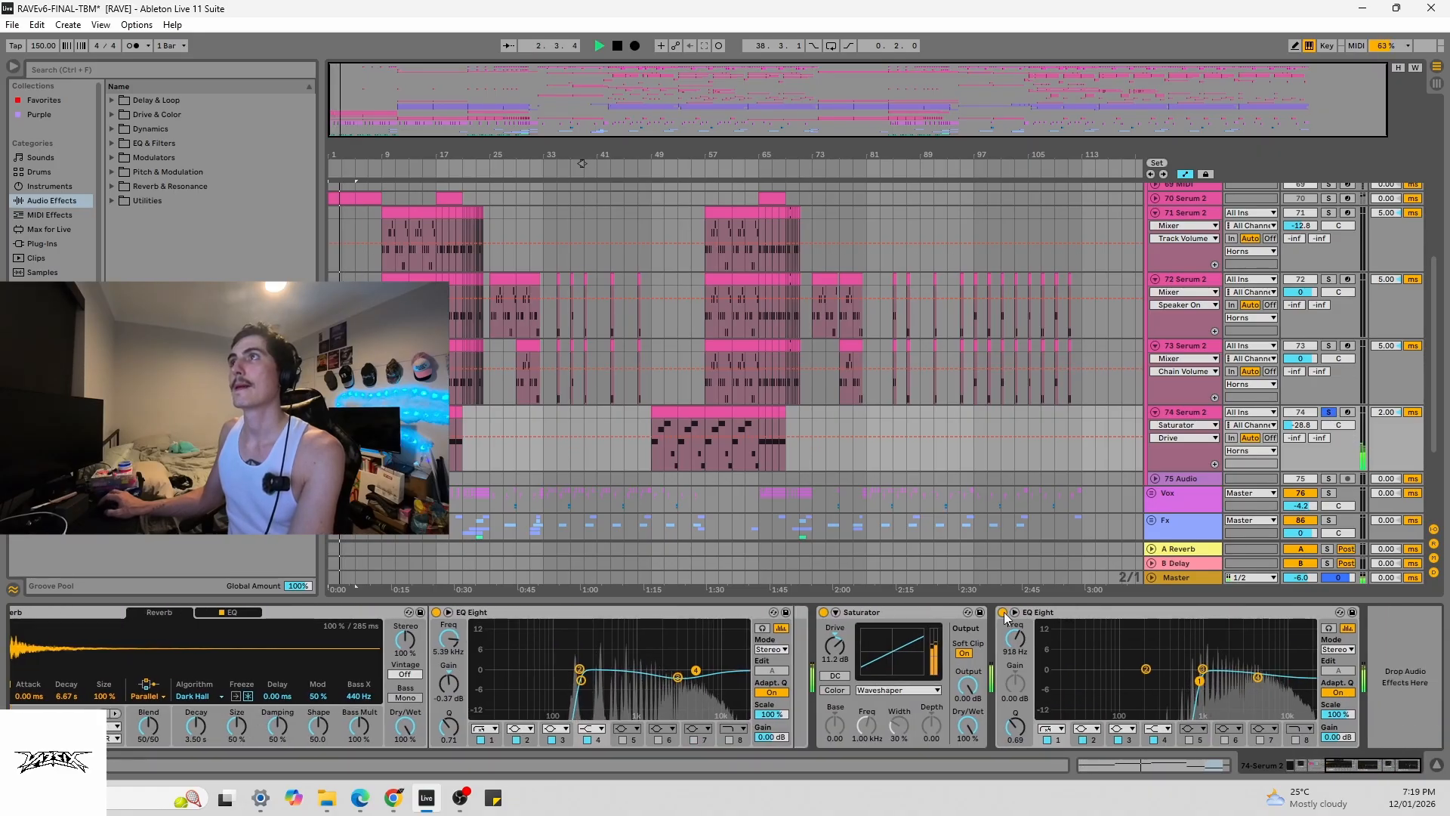
{"action": "left_click", "coordinate": [847, 612]}
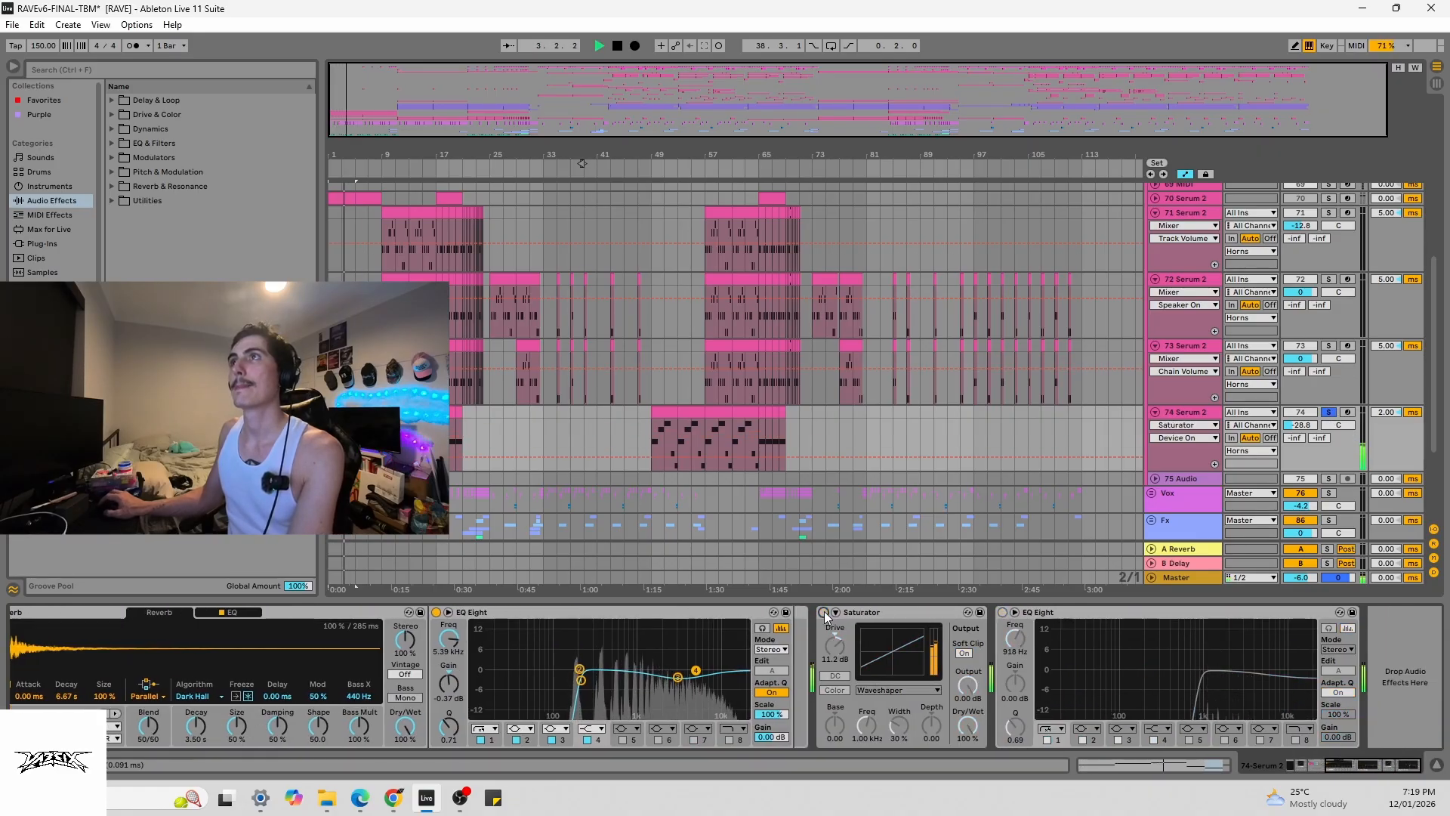
{"action": "left_click", "coordinate": [1348, 765]}
{"action": "left_click_drag", "start_coordinate": [1348, 764], "coordinate": [1311, 764]}
{"action": "left_click", "coordinate": [1001, 613]}
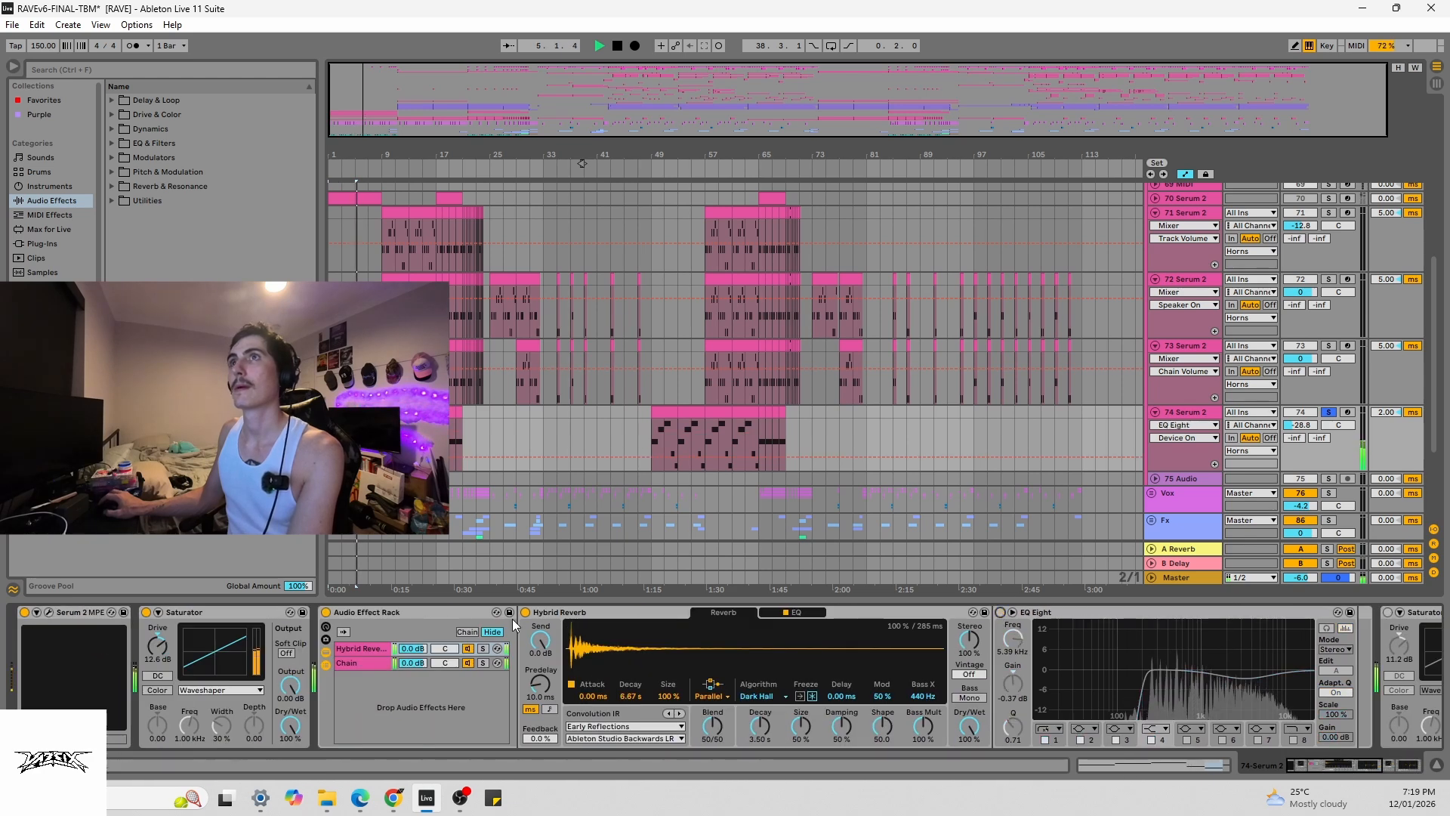
{"action": "left_click", "coordinate": [327, 612]}
{"action": "left_click", "coordinate": [146, 612]}
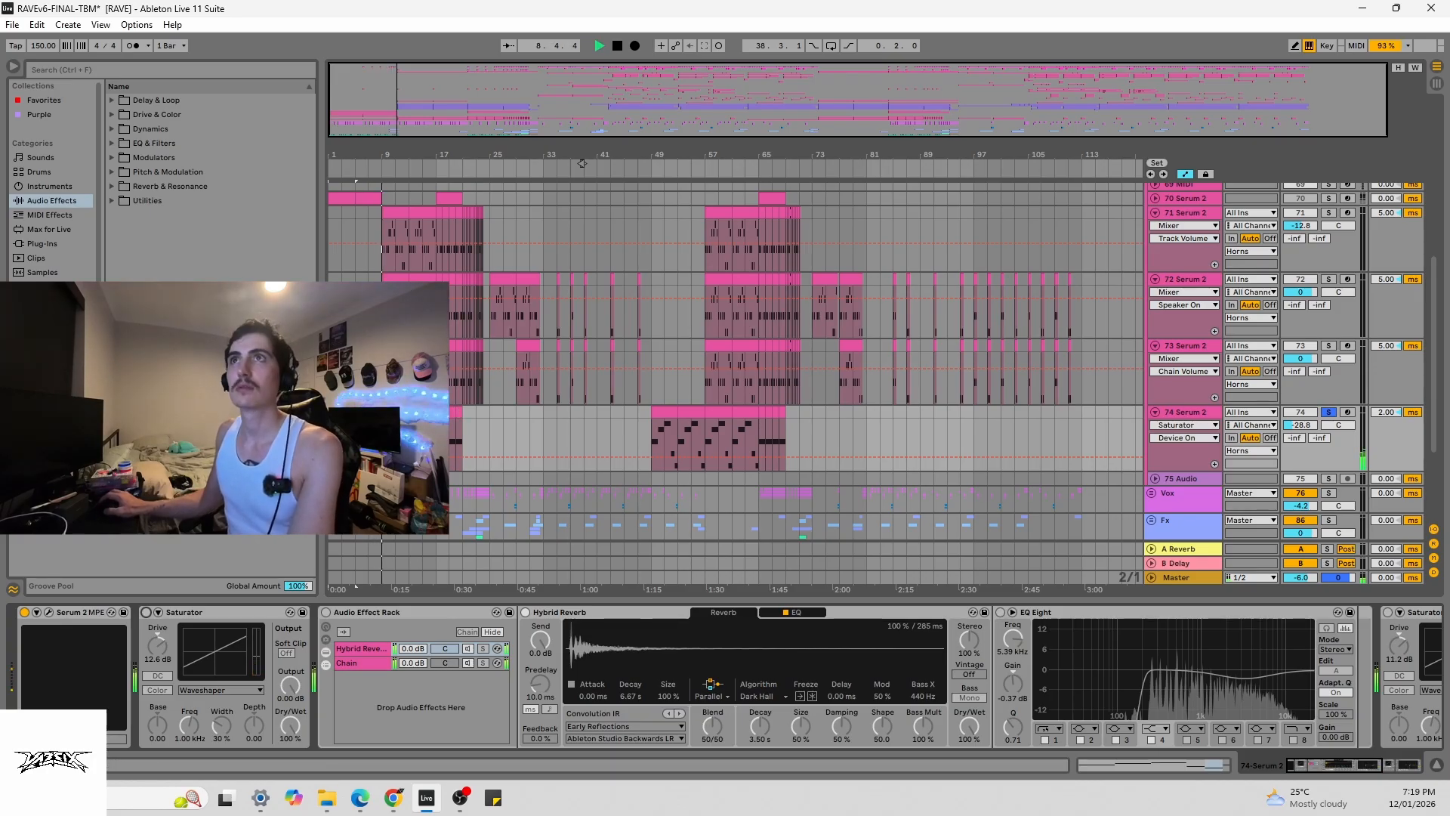
- Reset the volume of 74 Serum 2 to 0 dB, hear it without effects, and stop playback
{"action": "left_click", "coordinate": [1305, 427]}
{"action": "key", "text": "Delete"}
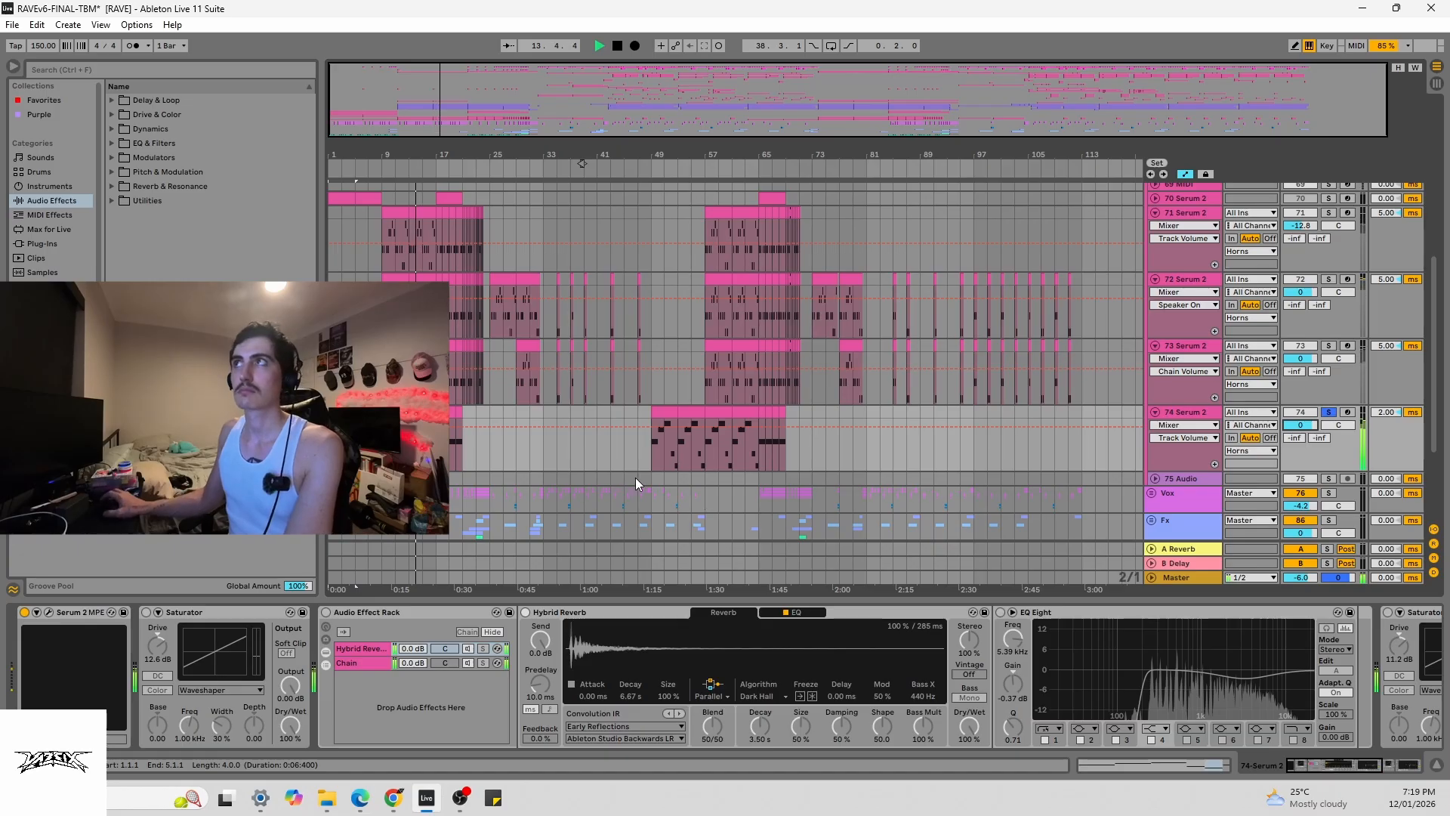
{"action": "key", "text": "space"}
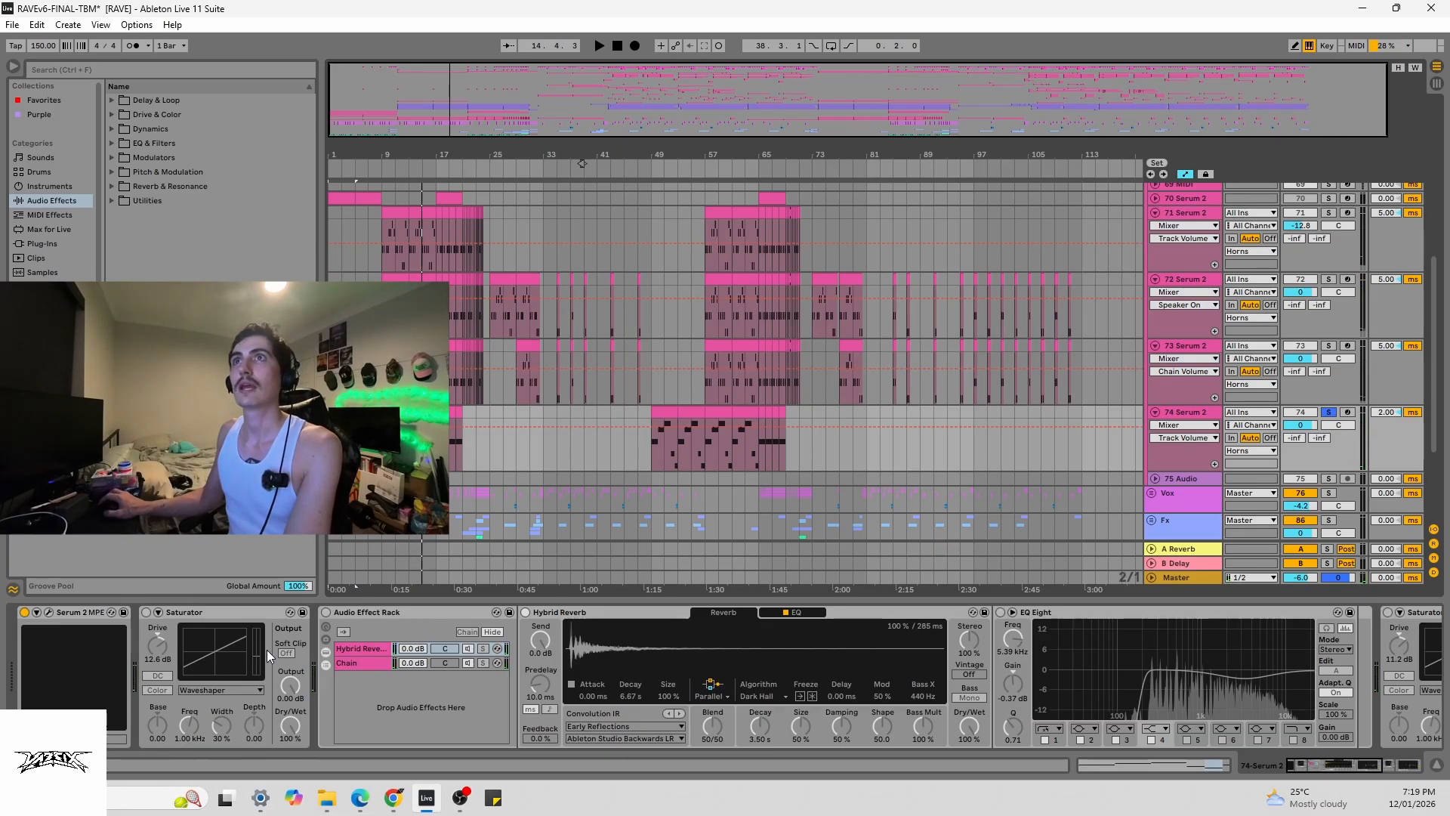
- Switch all effects on 74 Serum 2 back on, return its volume to -28.8 dB, and replay it with the device chain in view
{"action": "left_click", "coordinate": [146, 611]}
{"action": "left_click", "coordinate": [326, 612]}
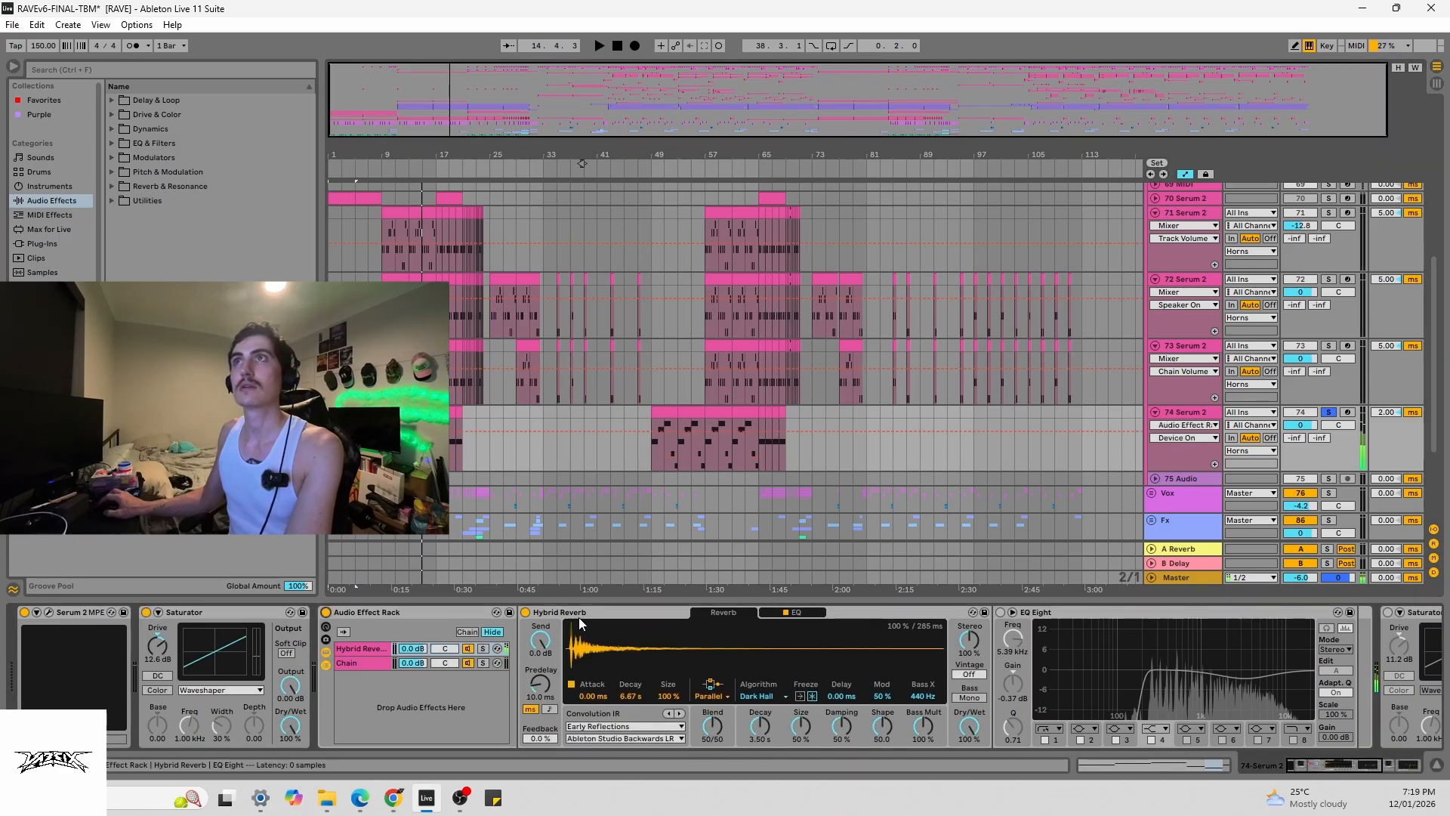
{"action": "left_click", "coordinate": [1001, 613]}
{"action": "left_click", "coordinate": [823, 613]}
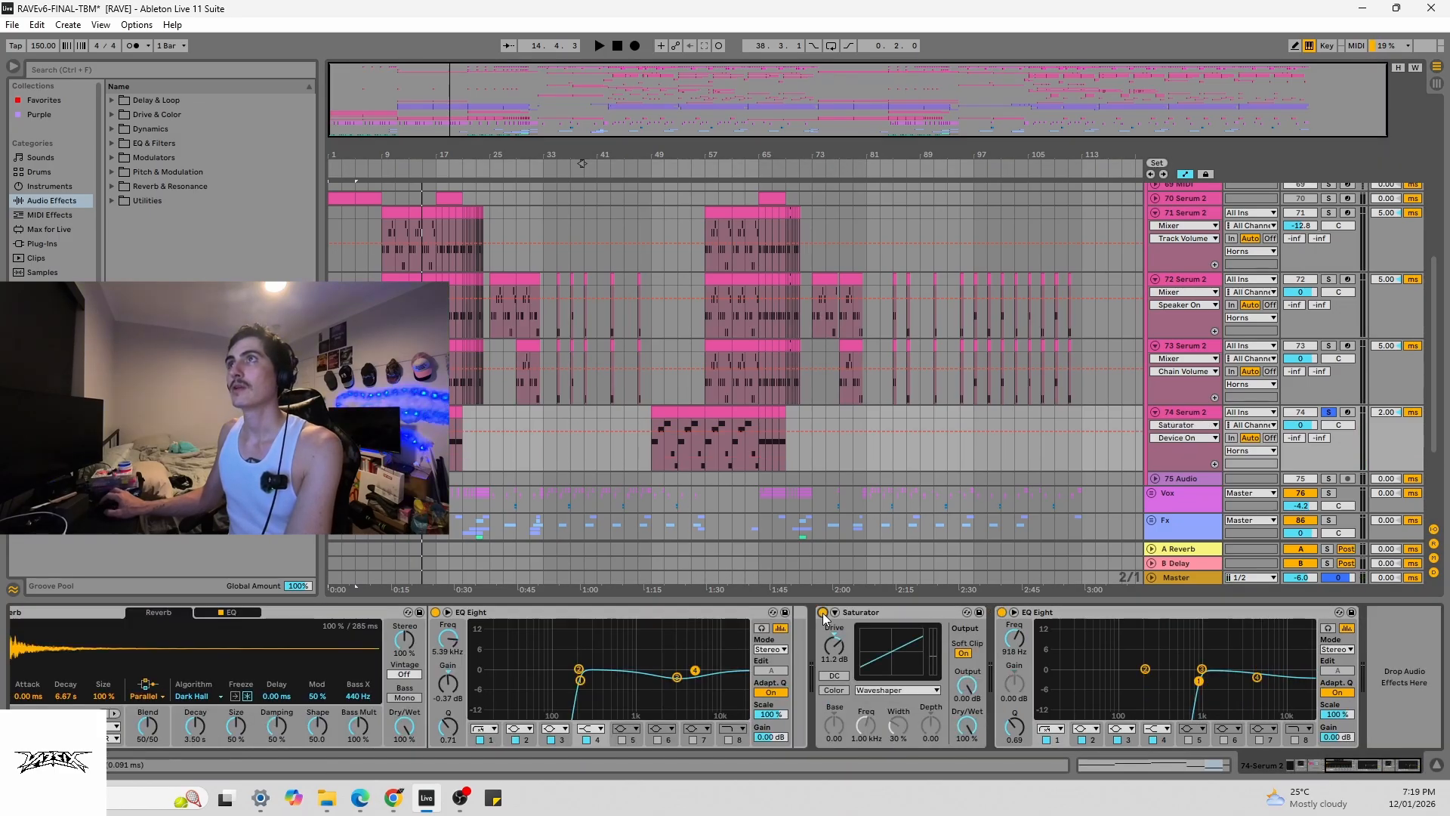
{"action": "left_click_drag", "start_coordinate": [1309, 427], "coordinate": [1310, 503]}
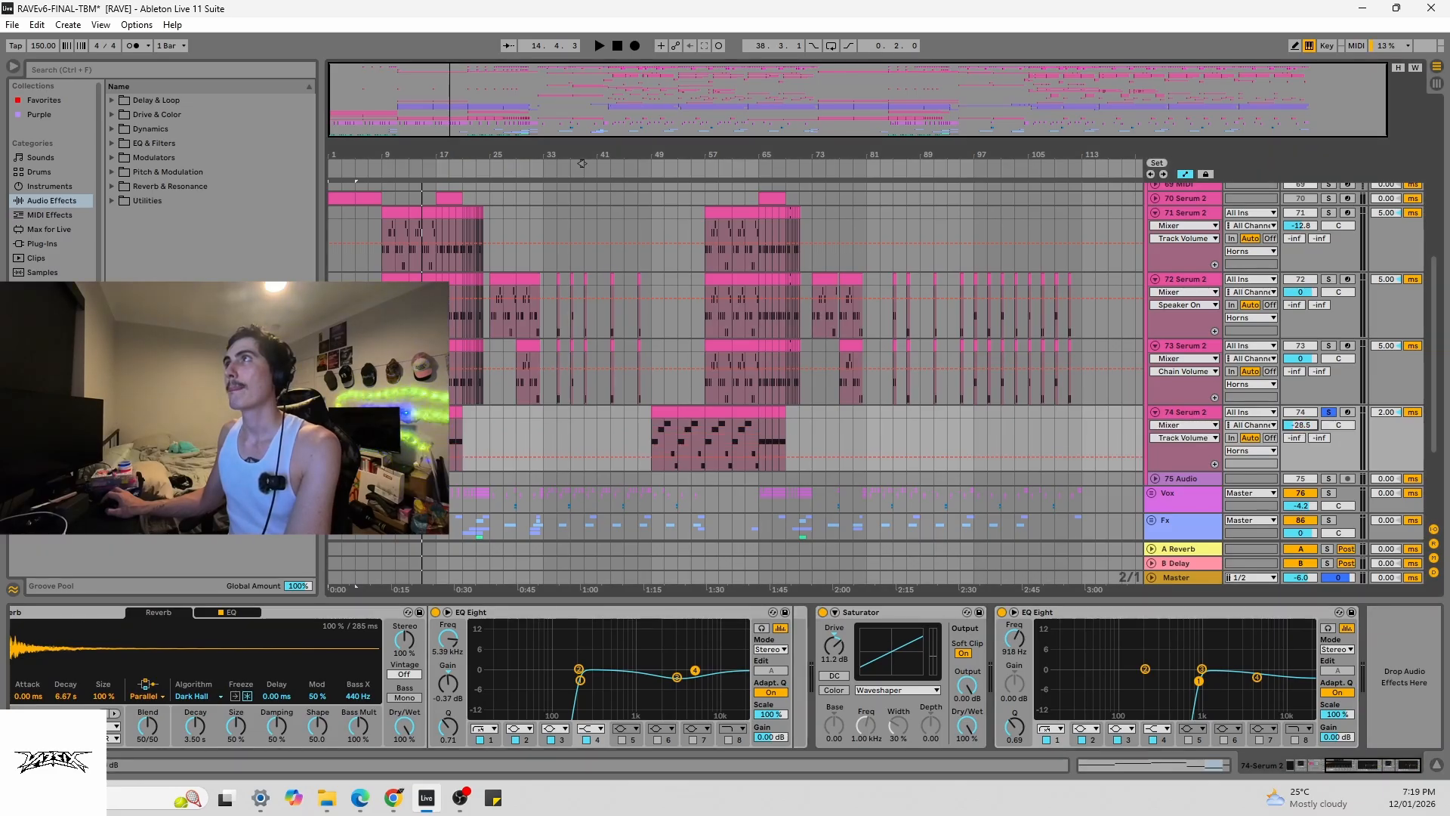
{"action": "key", "text": "space"}
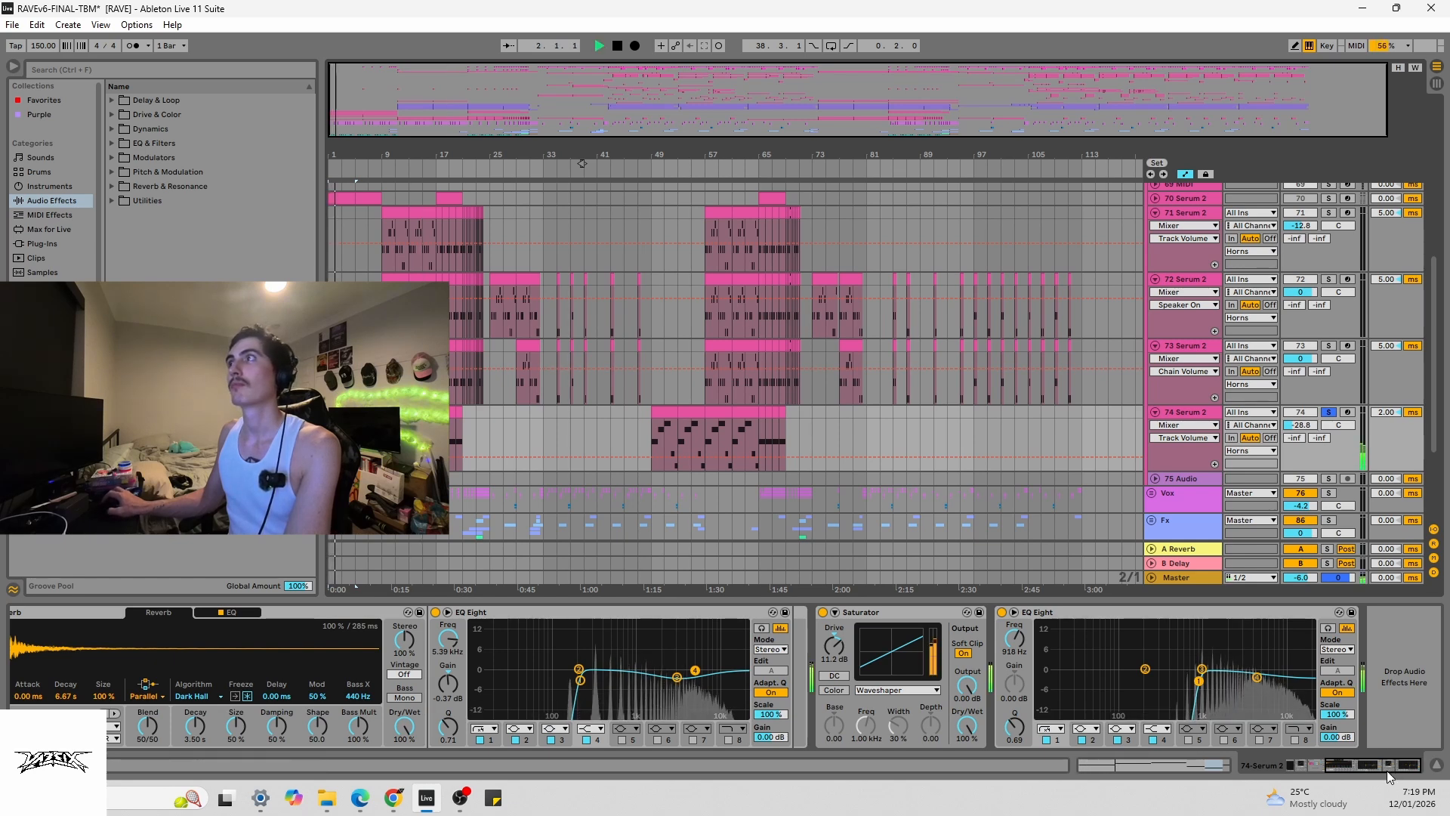
{"action": "left_click_drag", "start_coordinate": [1387, 770], "coordinate": [1340, 766]}
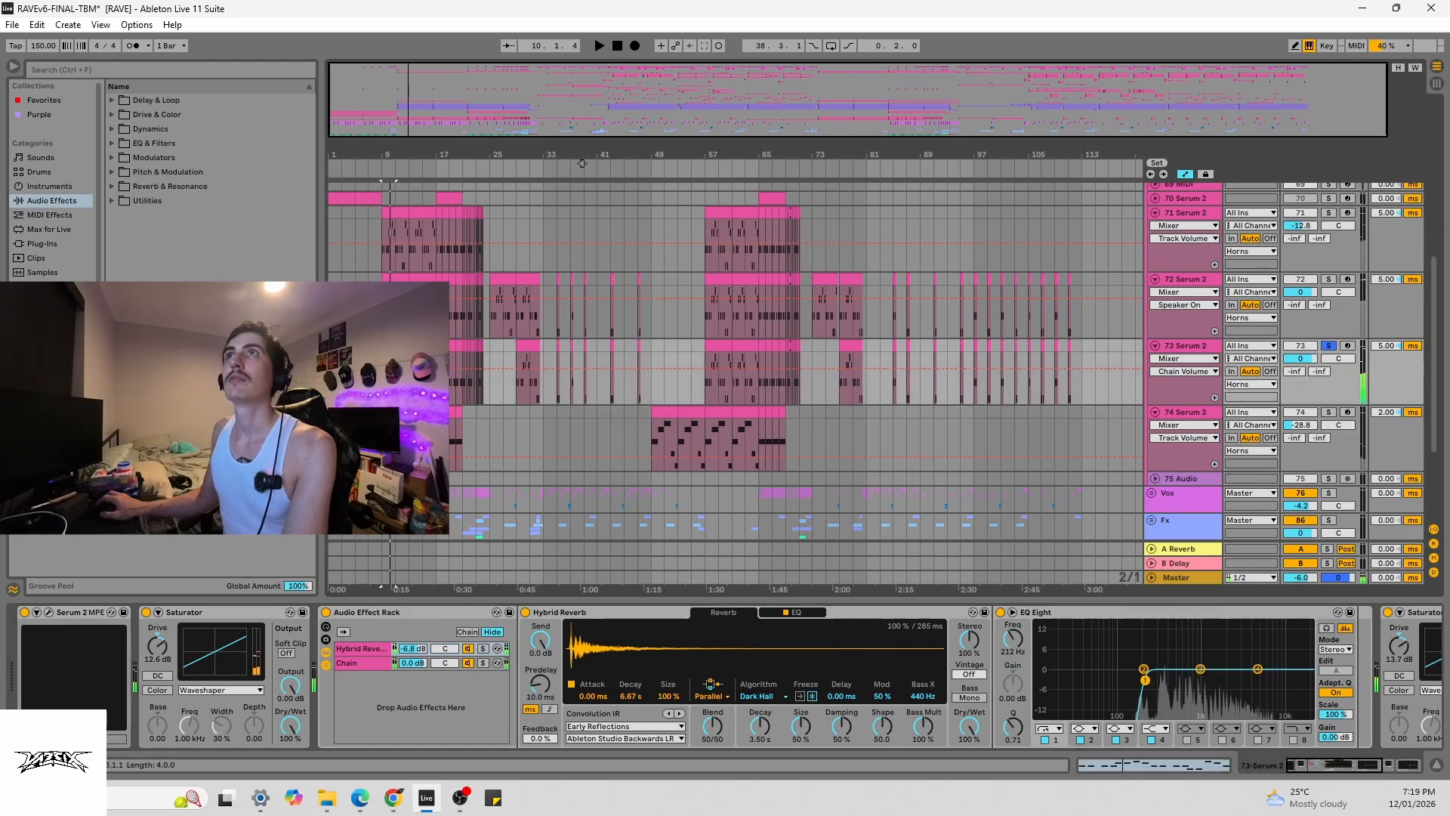
- Open the 73 Serum 2 clip at bar 9 with playback stopped and examine its E3, F#3 and G3 notes
{"action": "left_click", "coordinate": [394, 345]}
{"action": "key", "text": "space"}
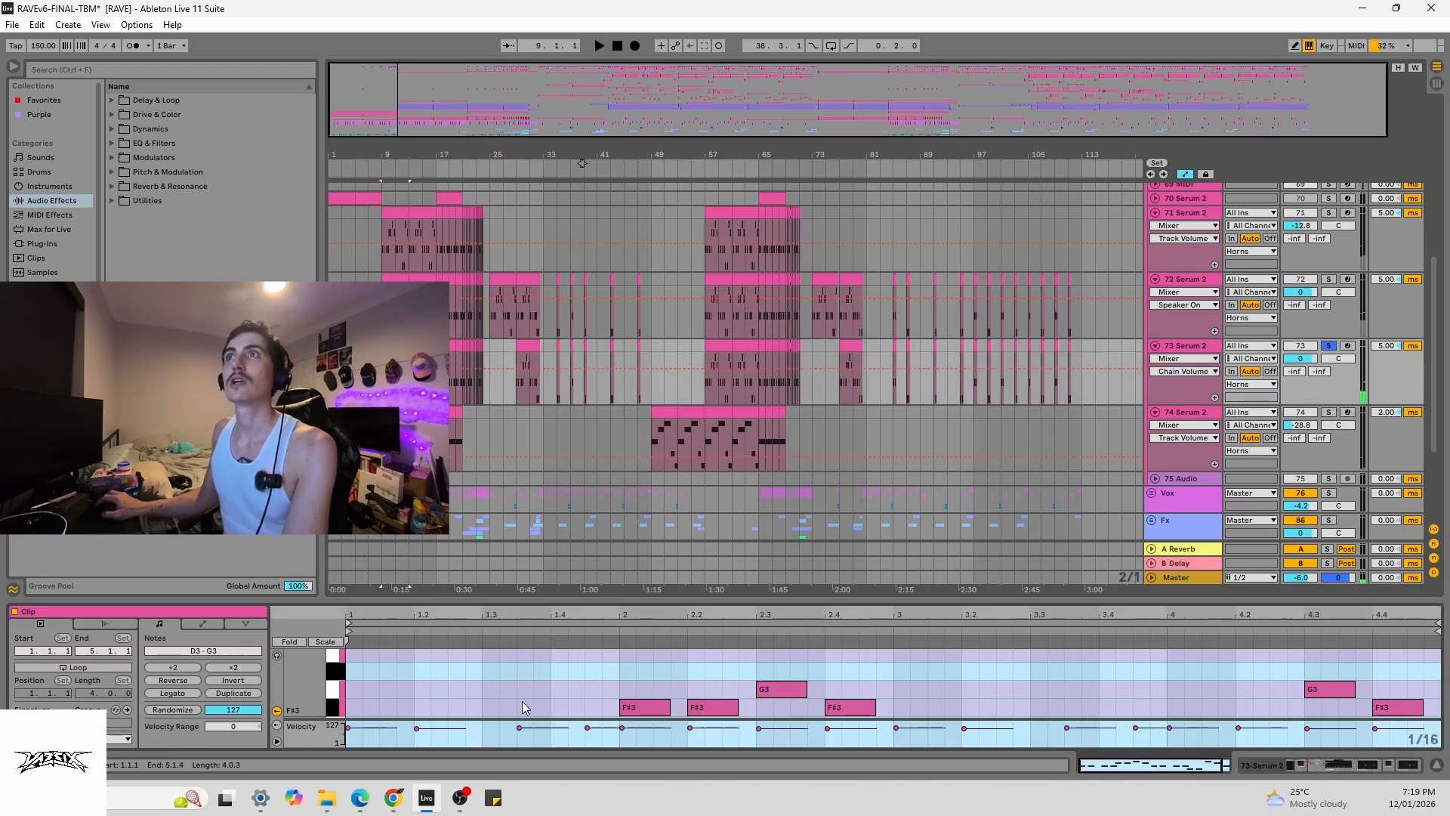
{"action": "scroll", "coordinate": [540, 699], "scroll_direction": "down", "scroll_amount": 2}
{"action": "left_click", "coordinate": [646, 672]}
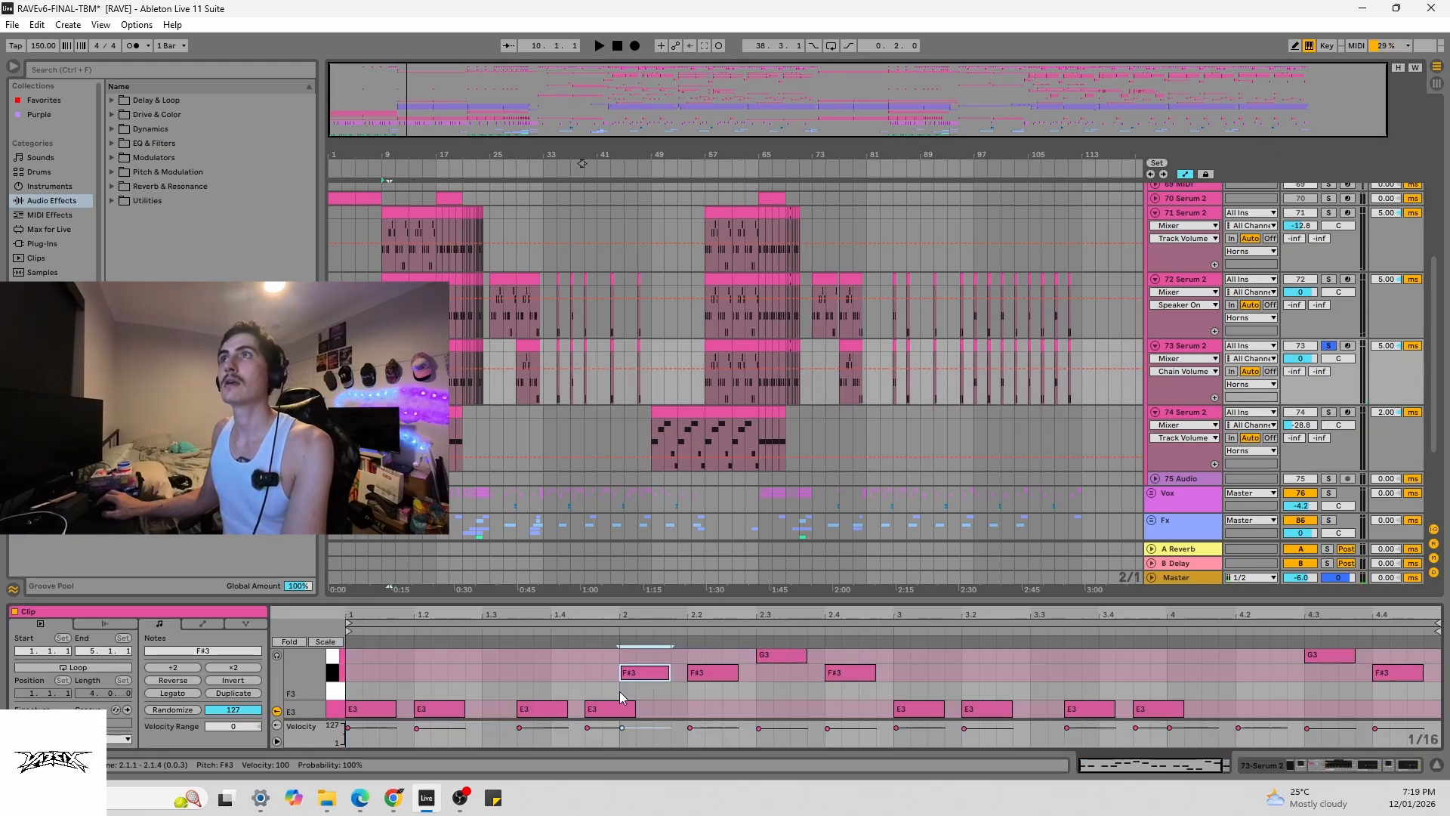
{"action": "left_click", "coordinate": [583, 714]}
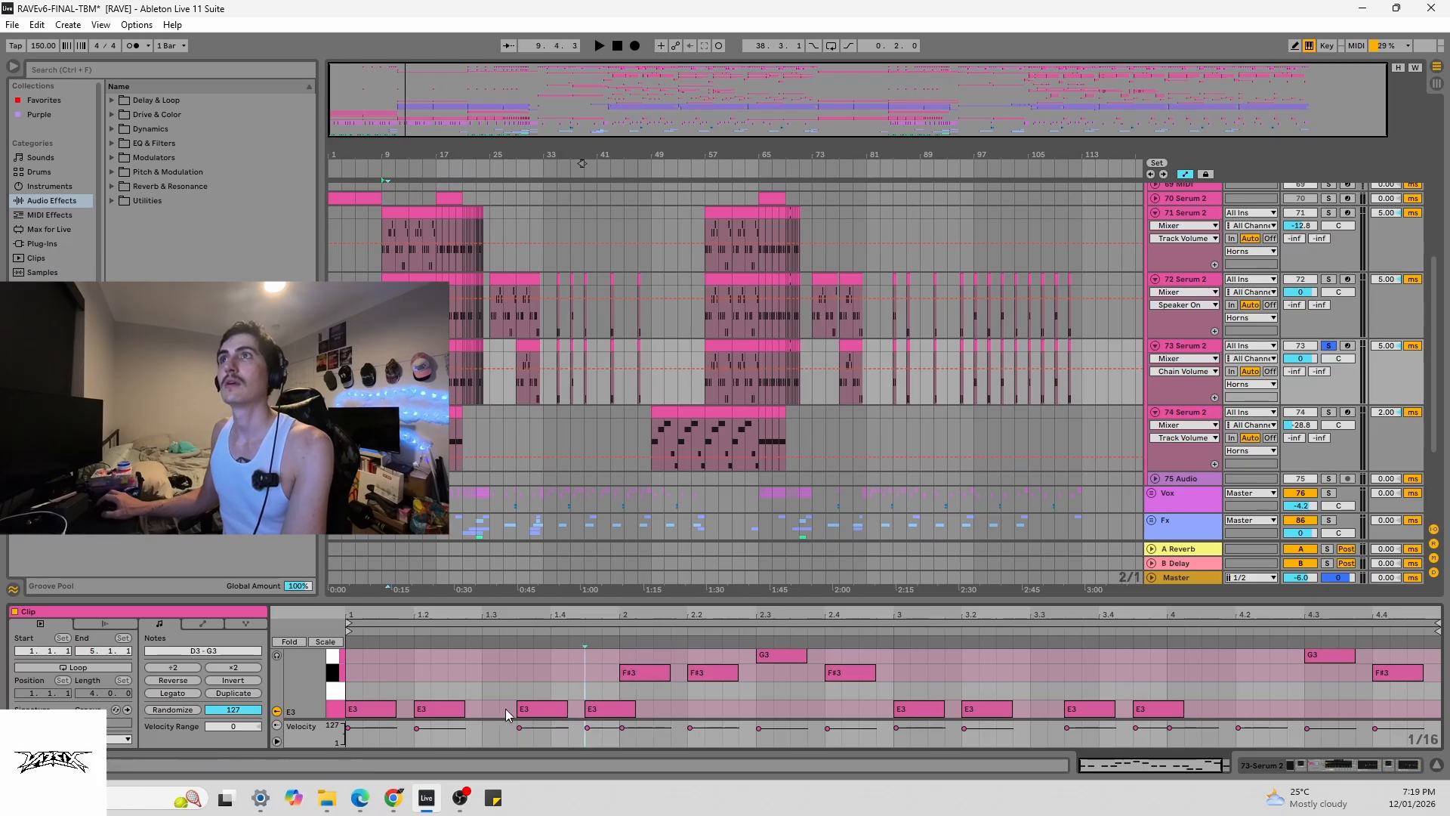
{"action": "left_click", "coordinate": [439, 714]}
{"action": "left_click", "coordinate": [364, 711]}
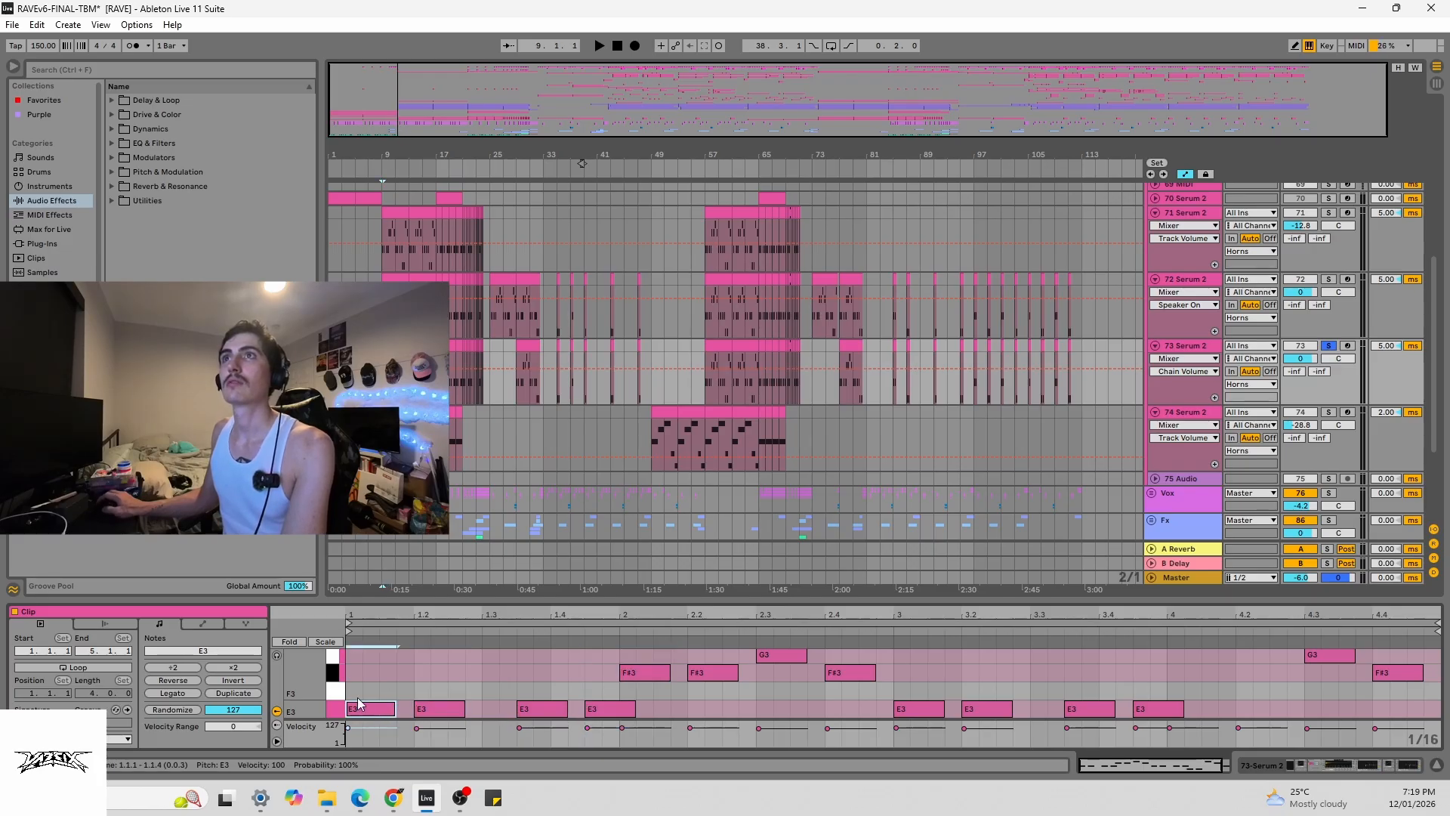
{"action": "scroll", "coordinate": [369, 678], "scroll_direction": "down", "scroll_amount": 1}
{"action": "scroll", "coordinate": [406, 672], "scroll_direction": "up", "scroll_amount": 1}
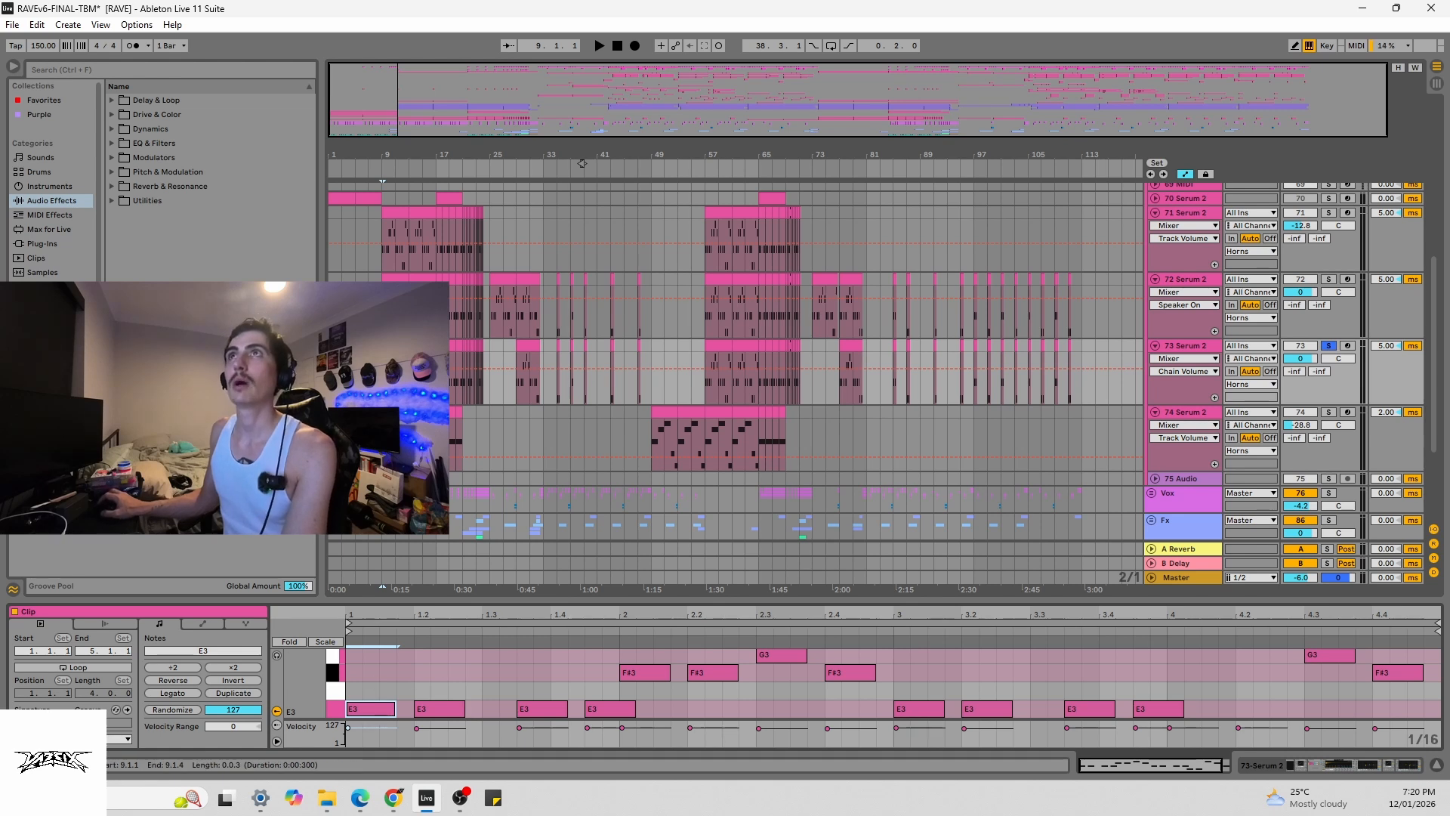
{"action": "key", "text": "Right"}
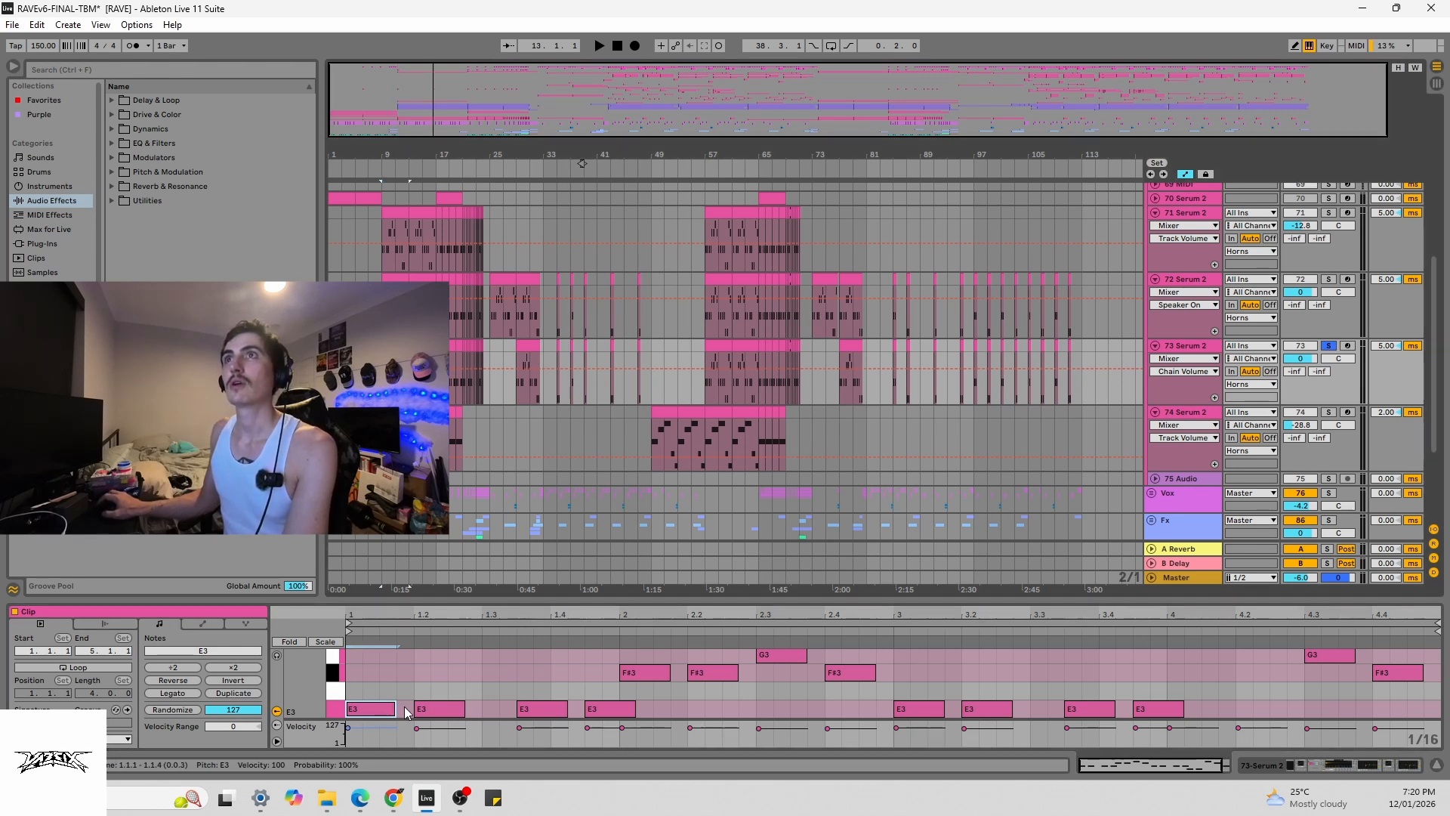
- Compare the notes of the bar 9 clips on 72, 71 and 73 Serum 2
{"action": "left_click", "coordinate": [393, 279]}
{"action": "left_click", "coordinate": [397, 212]}
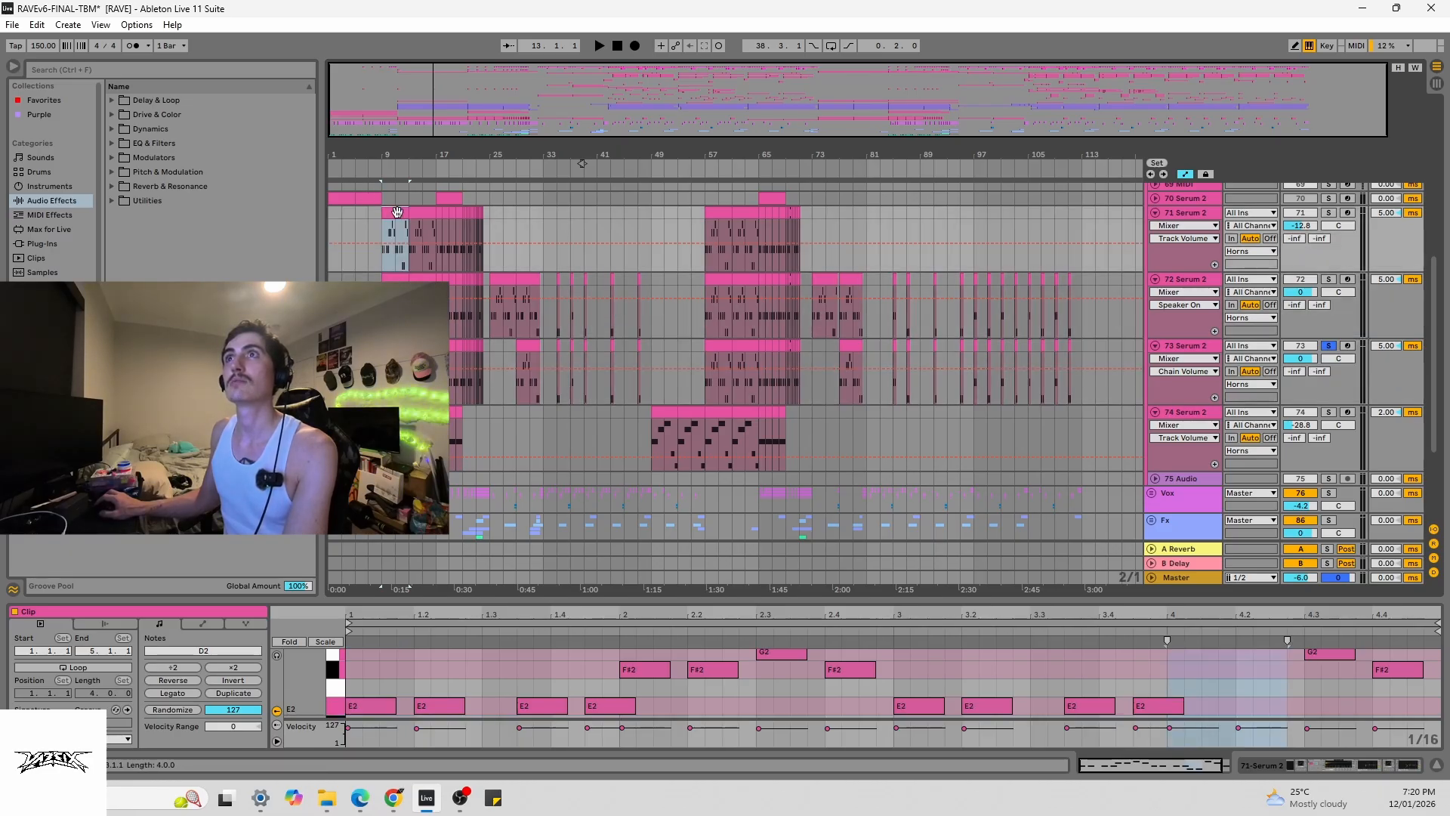
{"action": "left_click", "coordinate": [397, 278]}
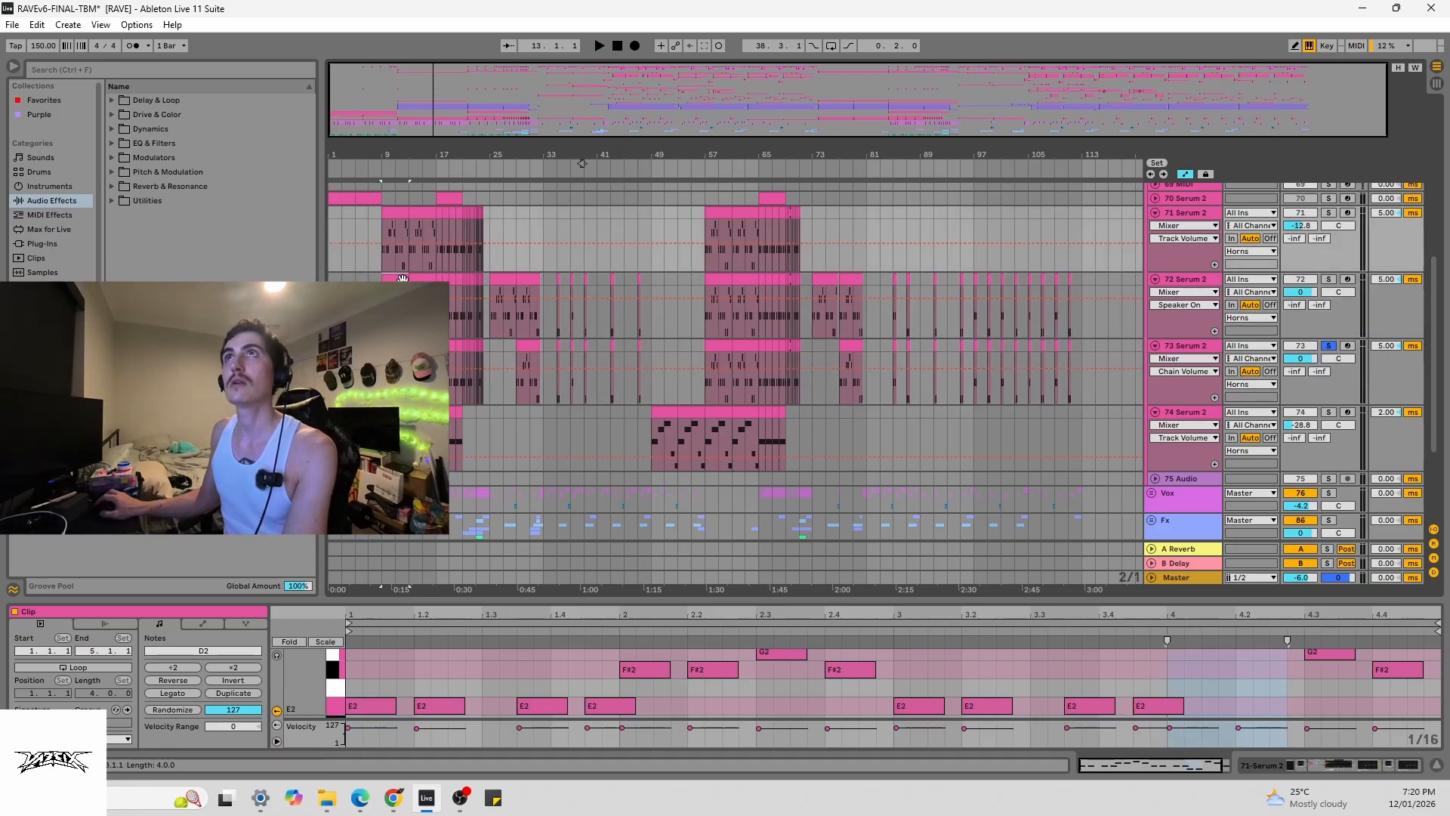
{"action": "left_click", "coordinate": [398, 212]}
{"action": "left_click", "coordinate": [398, 345]}
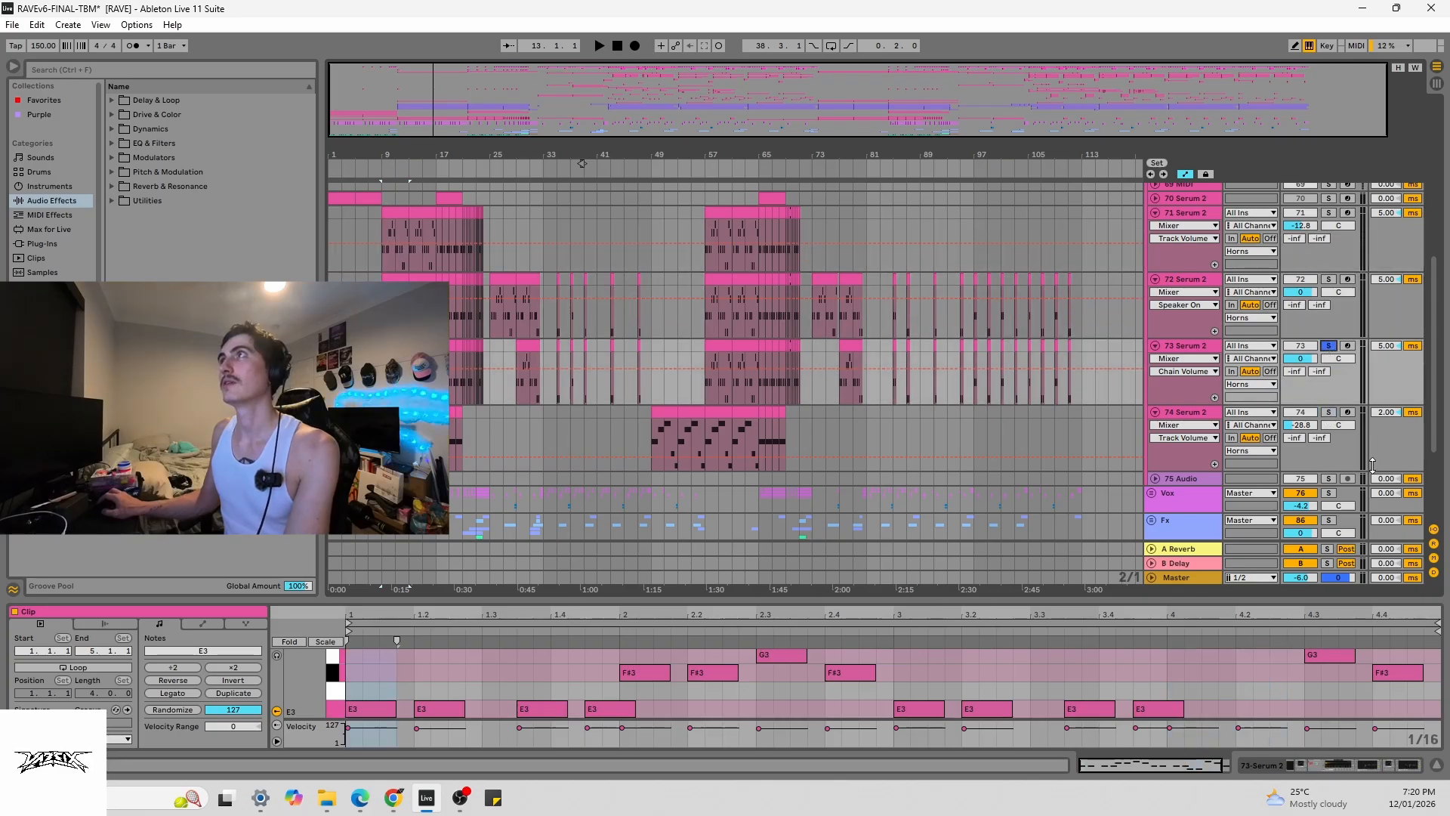
- Play 73 Serum 2 briefly with its device chain shown, fold the Audio Effect Rack, and bypass every effect after the synth
{"action": "left_click", "coordinate": [1327, 767]}
{"action": "key", "text": "space"}
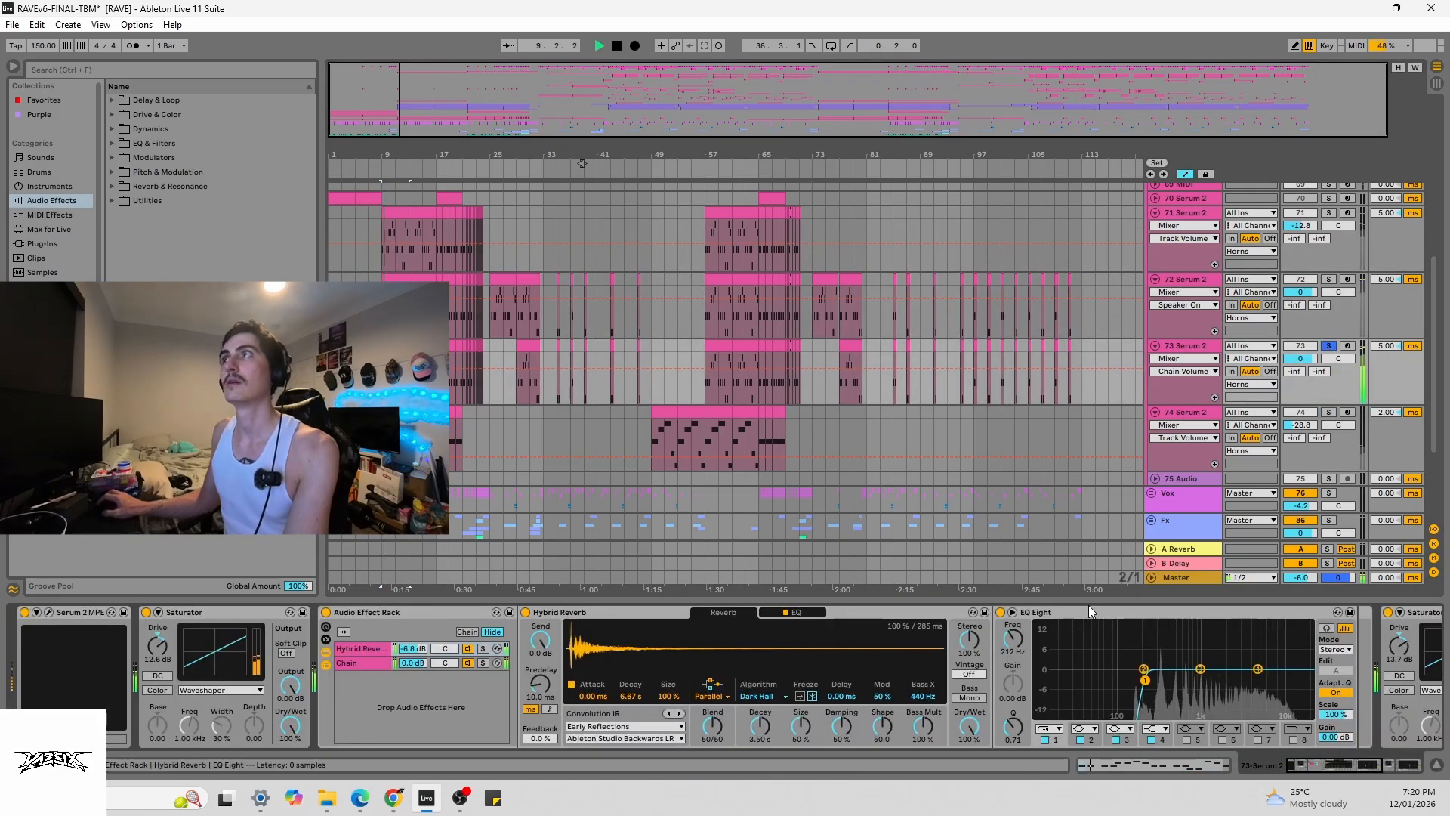
{"action": "double_click", "coordinate": [409, 613]}
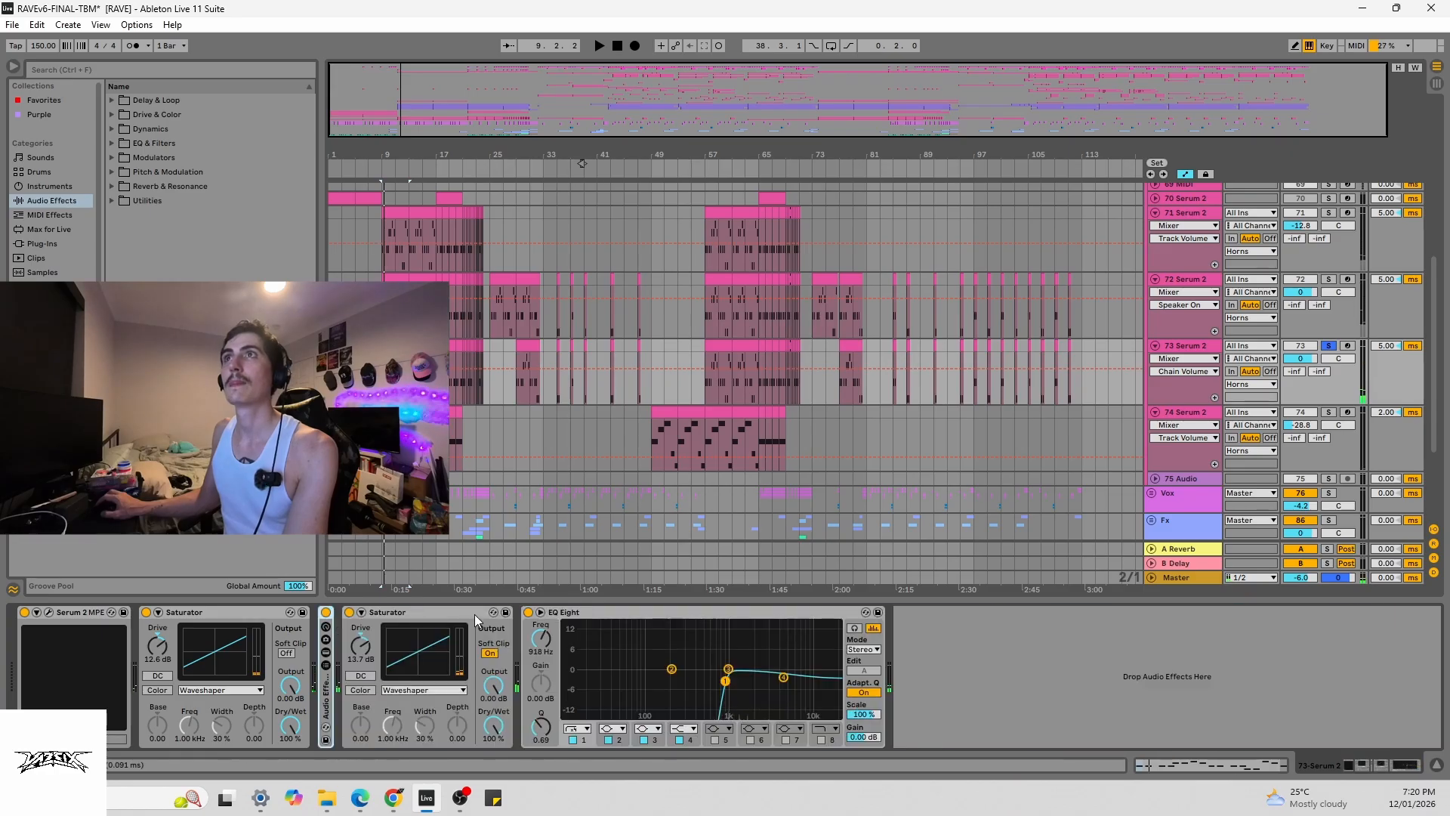
{"action": "left_click", "coordinate": [528, 613]}
{"action": "left_click", "coordinate": [349, 612]}
{"action": "left_click", "coordinate": [326, 612]}
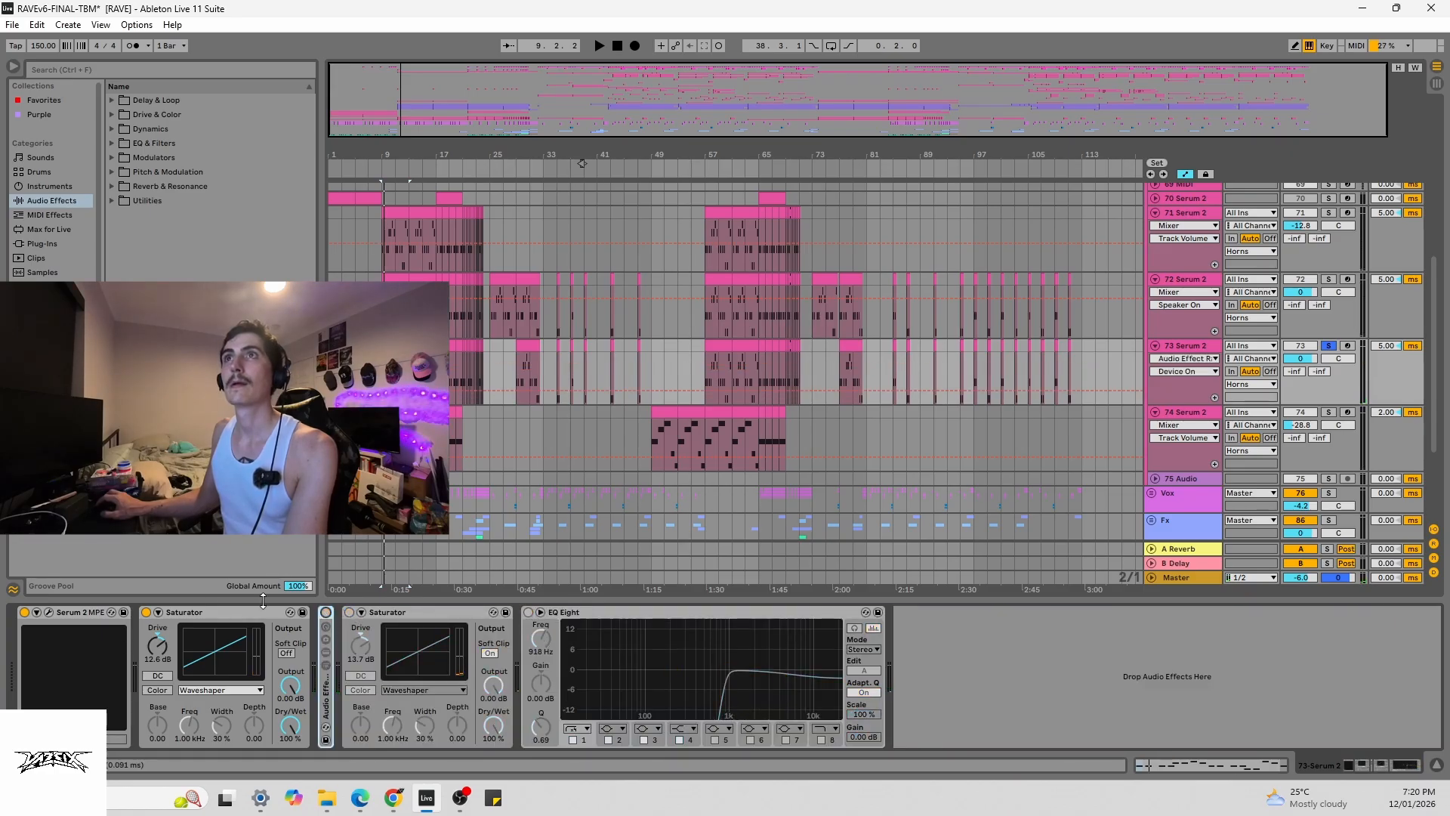
{"action": "left_click", "coordinate": [147, 612]}
- Play 73 Serum 2 from bar 9 with all its effects bypassed
{"action": "key", "text": "space"}
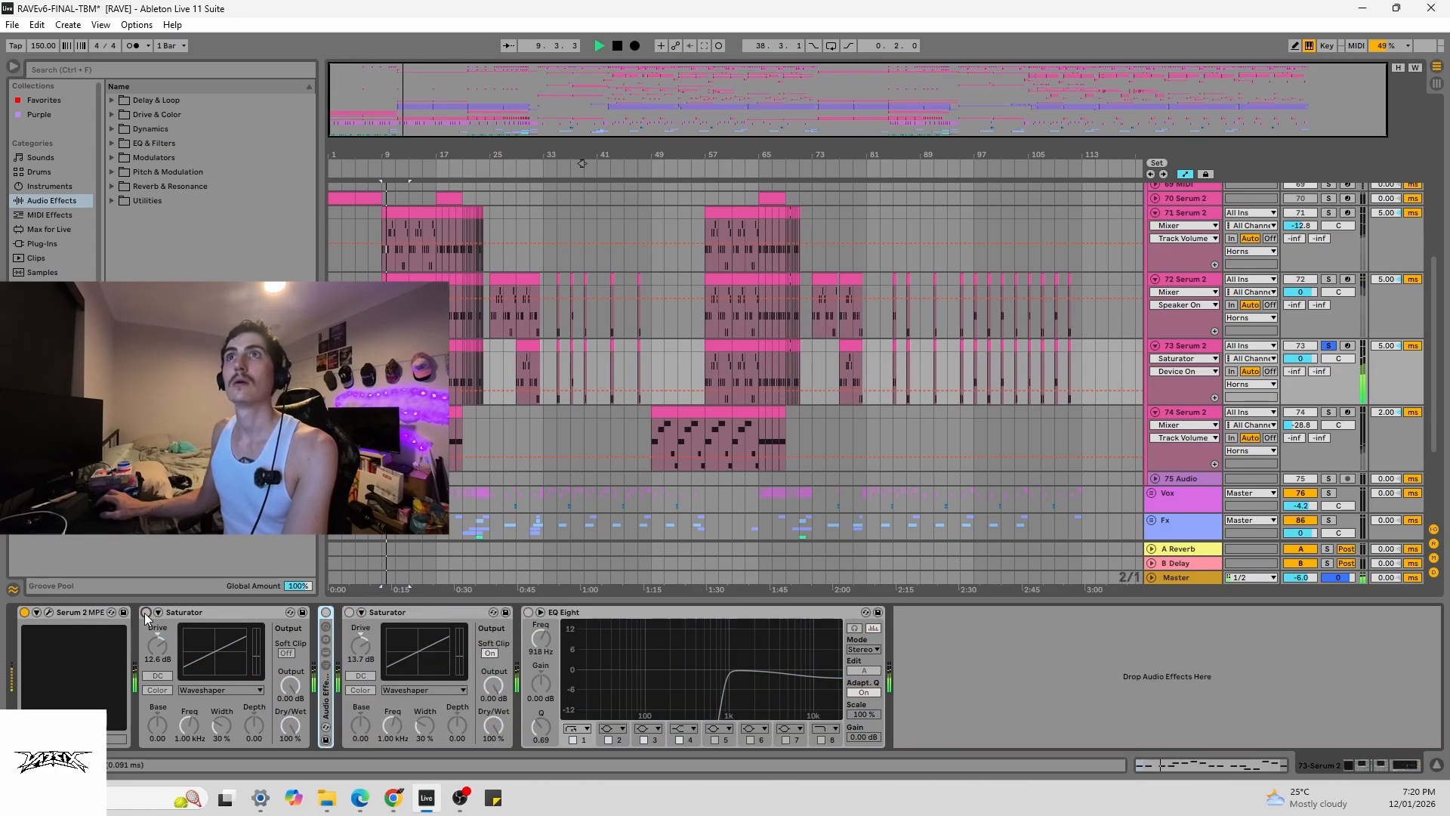
{"action": "key", "text": "space"}
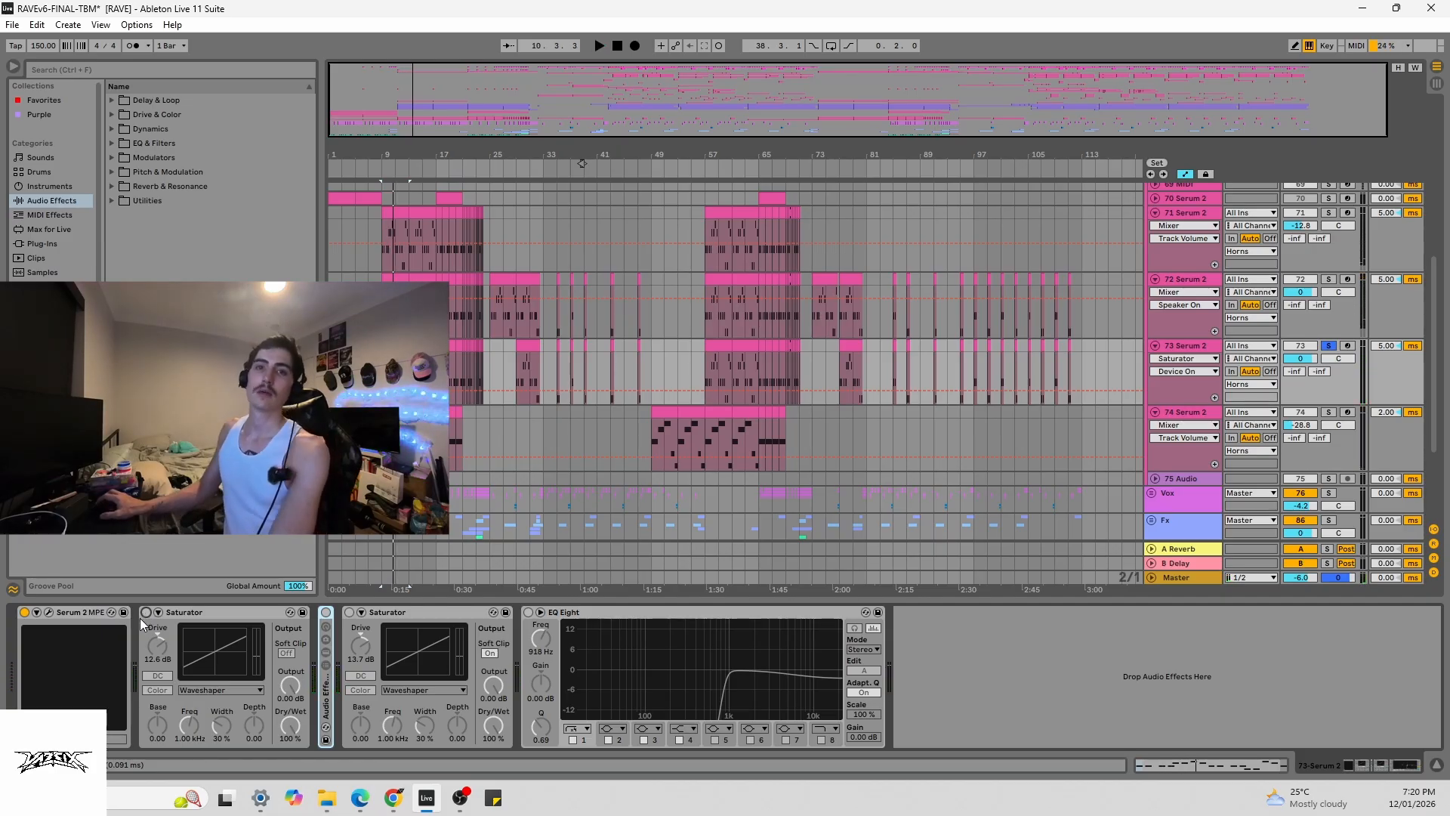
{"action": "key", "text": "space"}
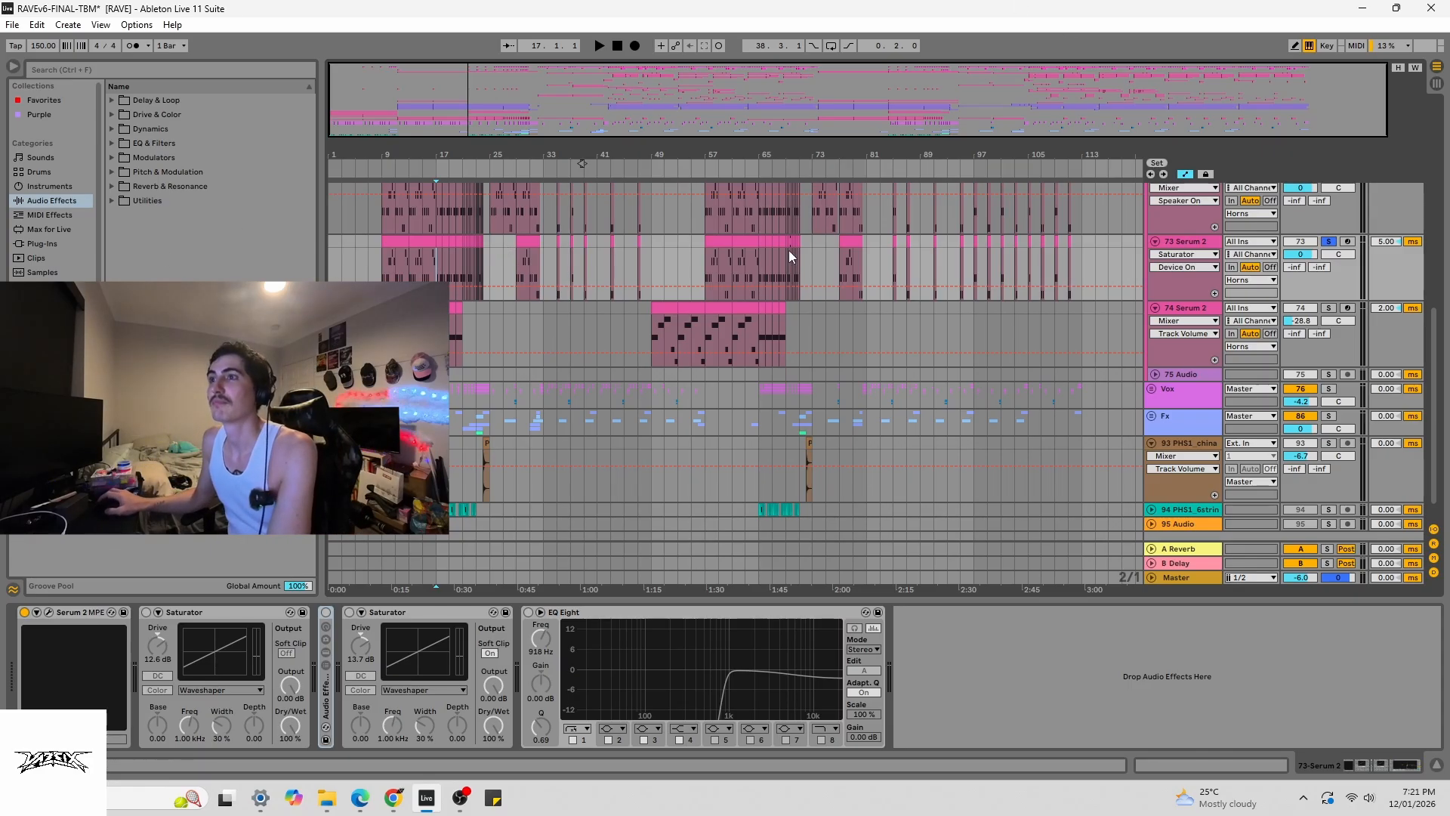
- Play 73 Serum 2 again from bar 9, switch its first Saturator back on during playback, and stop
{"action": "left_click", "coordinate": [578, 317]}
{"action": "left_click", "coordinate": [547, 314]}
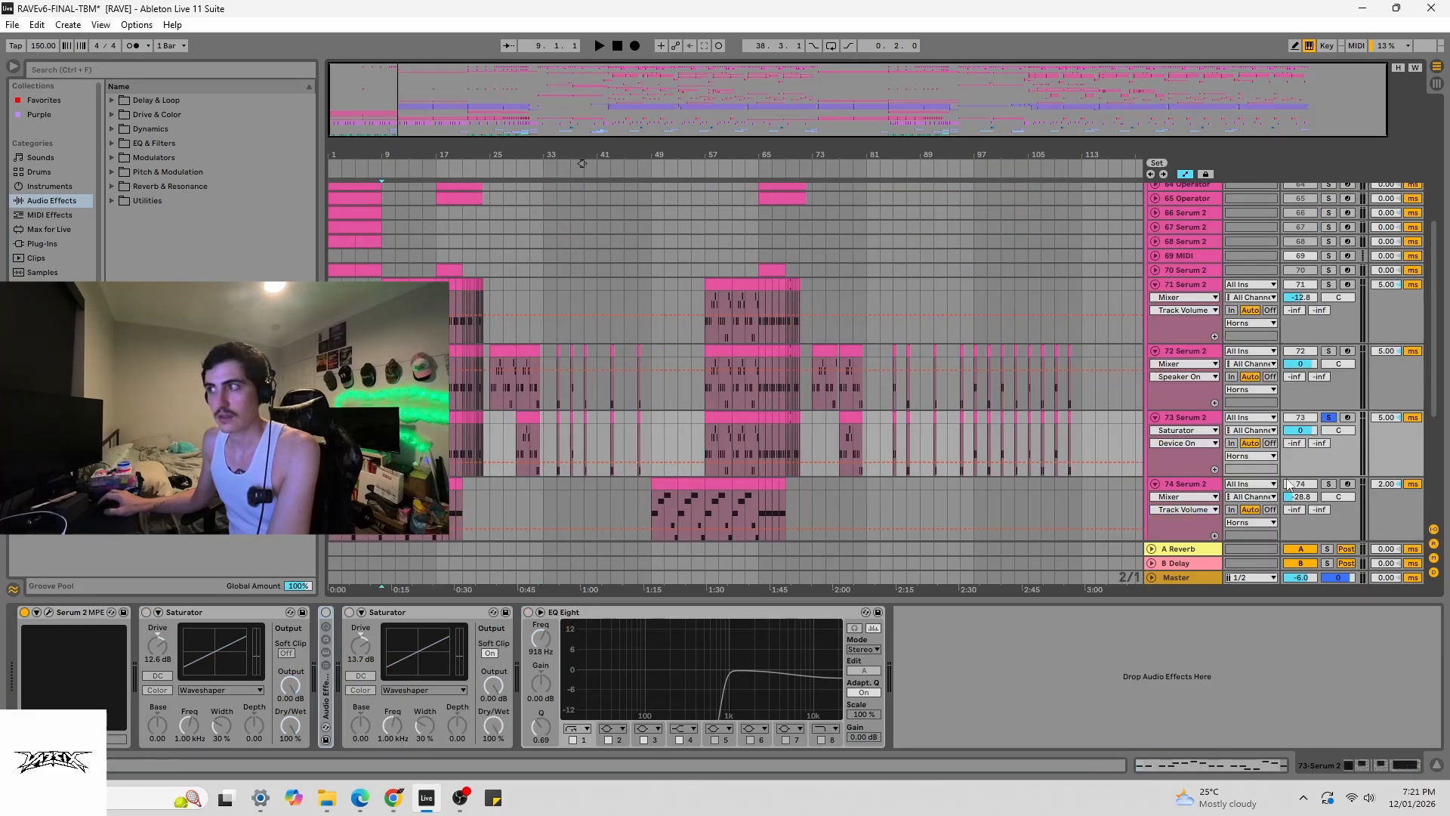
{"action": "key", "text": "space"}
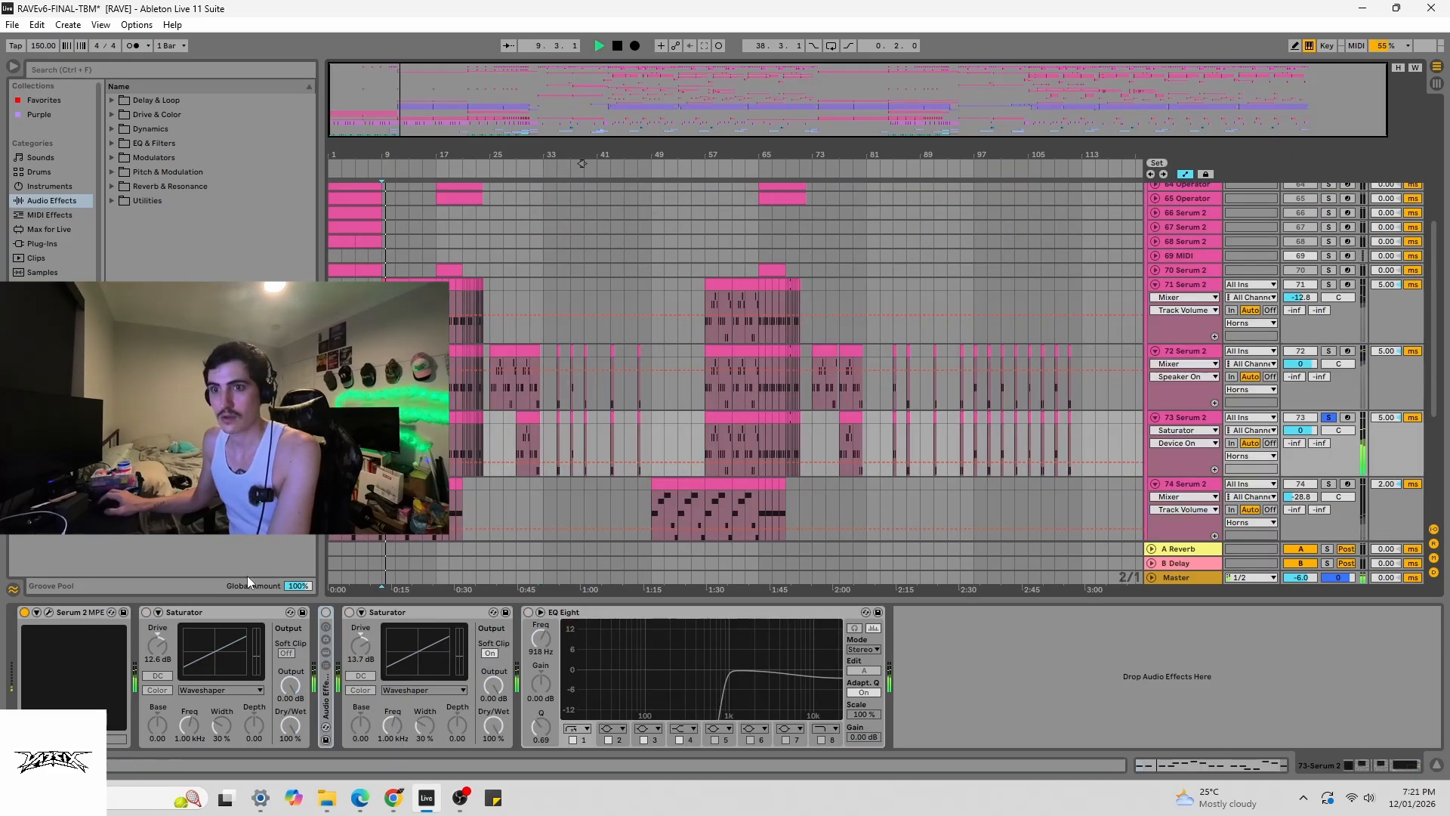
{"action": "left_click", "coordinate": [146, 612]}
{"action": "key", "text": "space"}
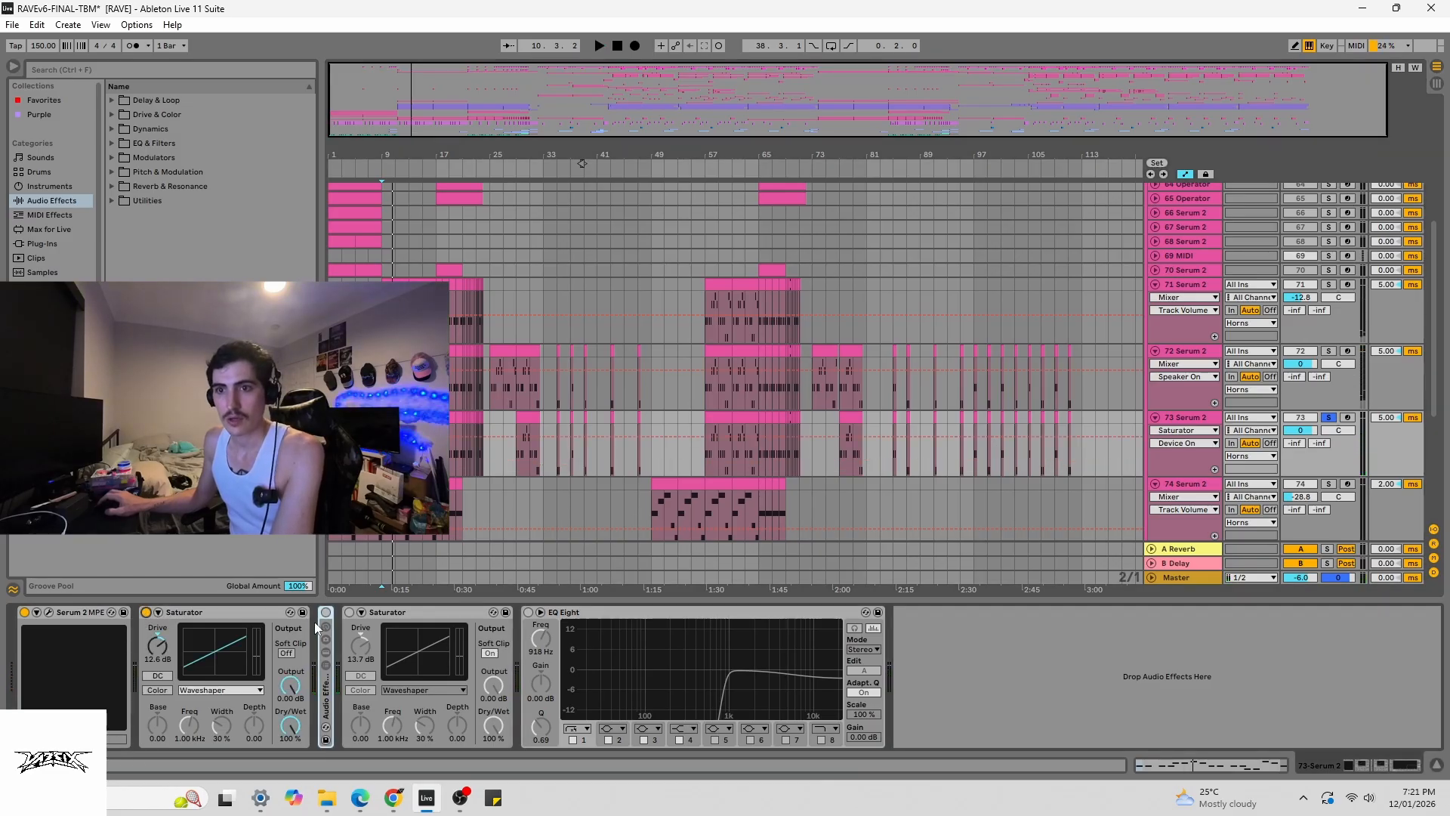
- Switch the Audio Effect Rack on 73 Serum 2 back on, unfold it, and inspect the Hybrid Reverb's routing options
{"action": "left_click", "coordinate": [325, 657]}
{"action": "double_click", "coordinate": [323, 691]}
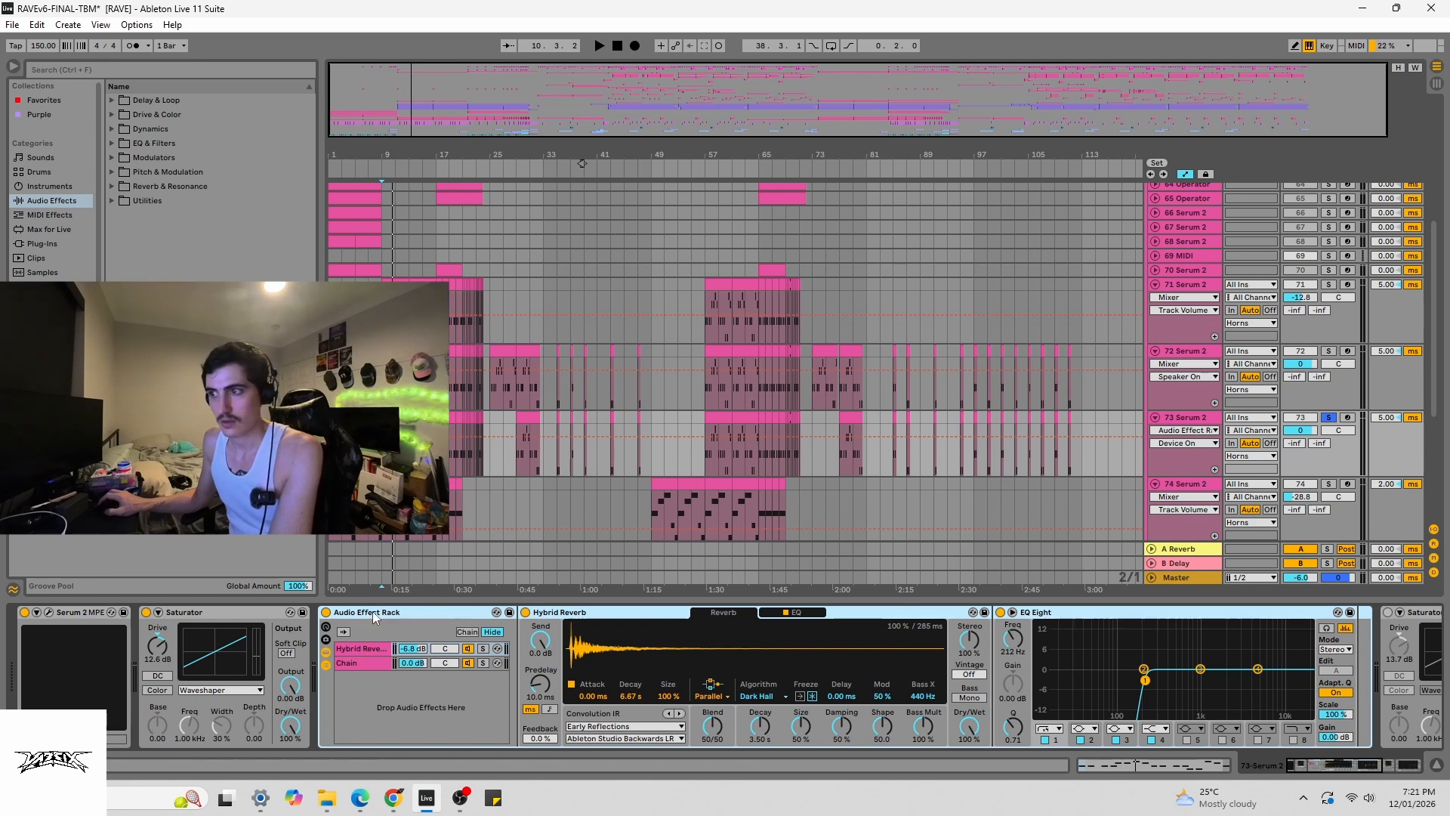
{"action": "left_click", "coordinate": [344, 650]}
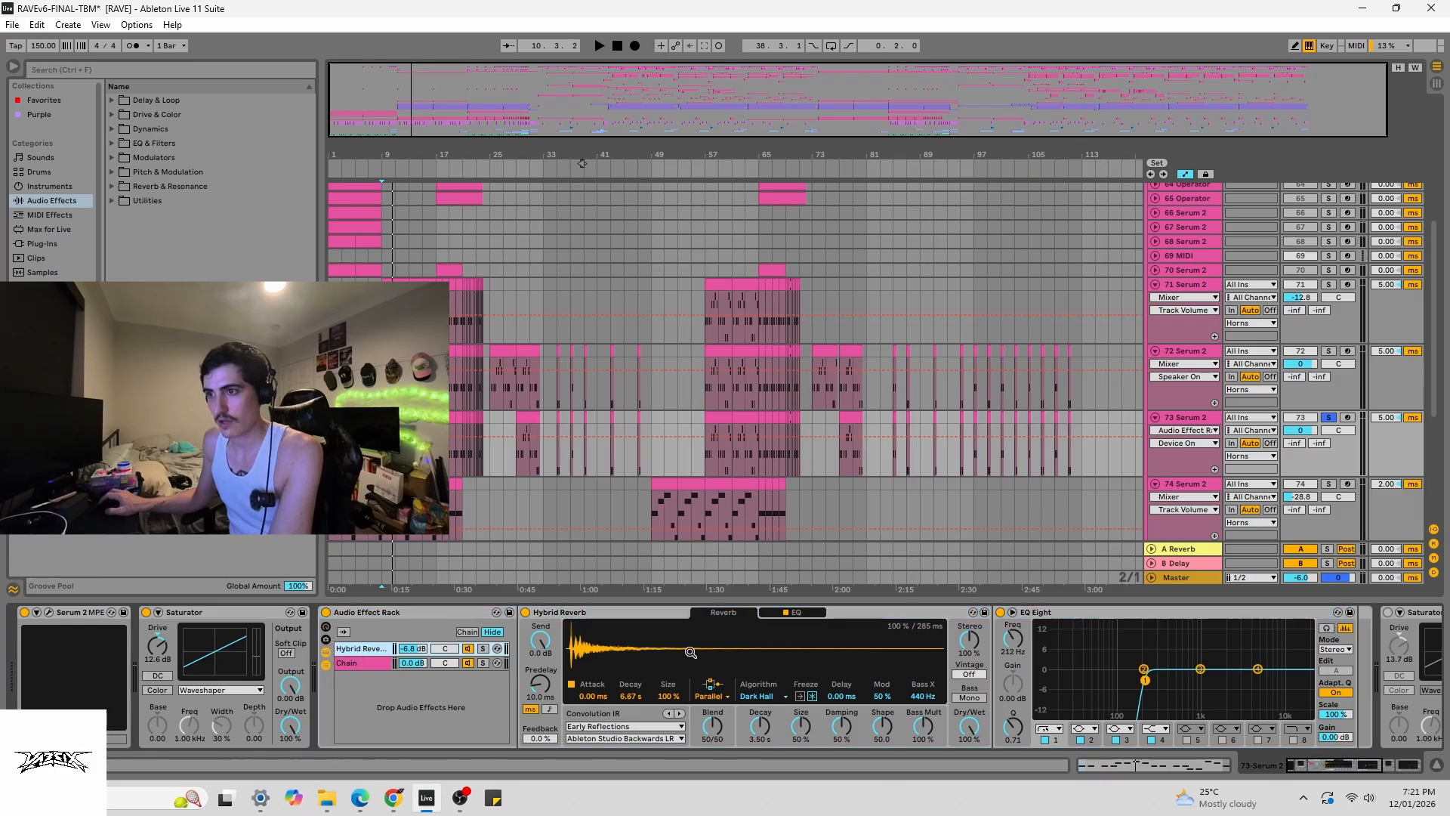
{"action": "left_click", "coordinate": [580, 618]}
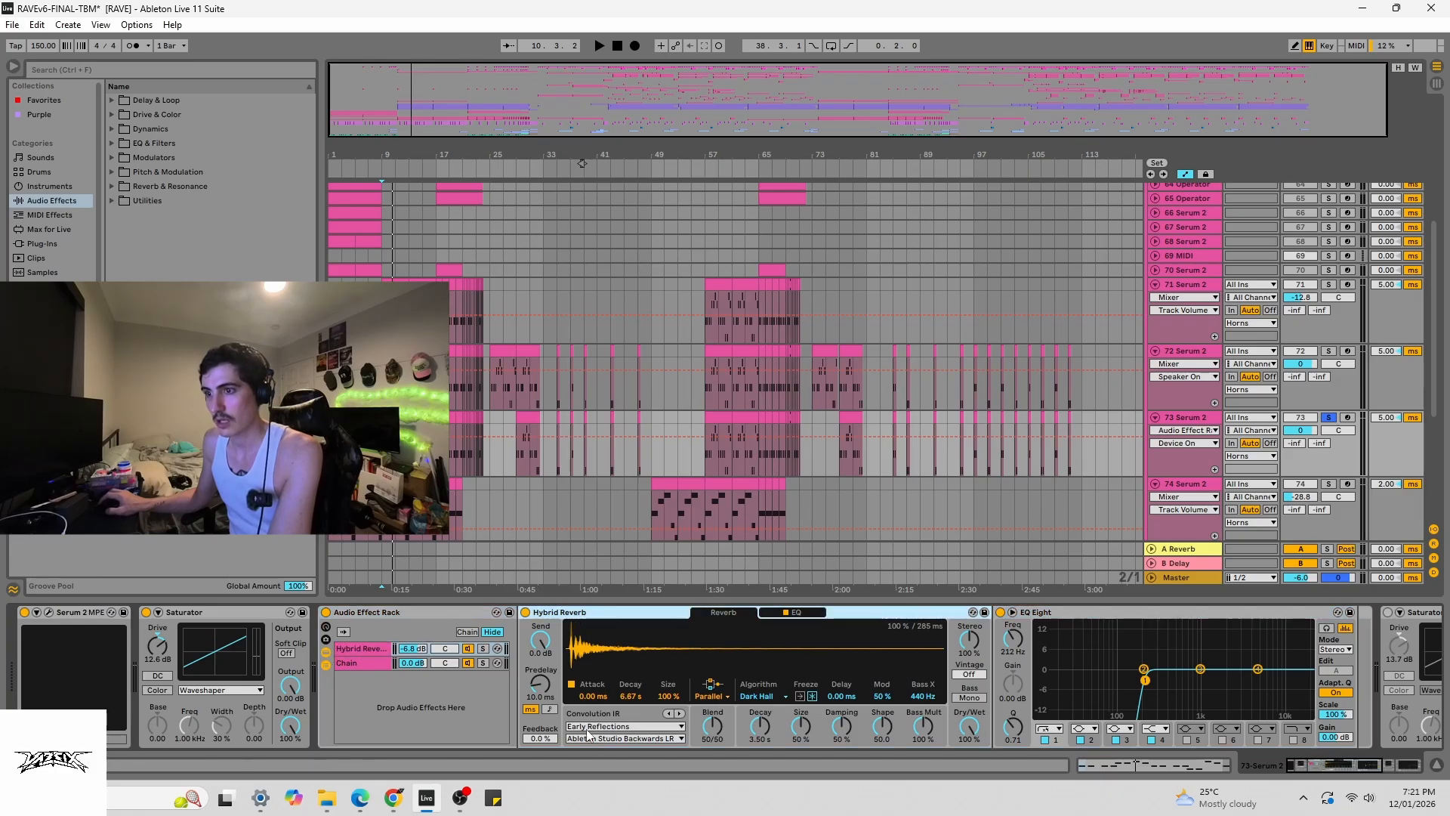
{"action": "left_click", "coordinate": [710, 695]}
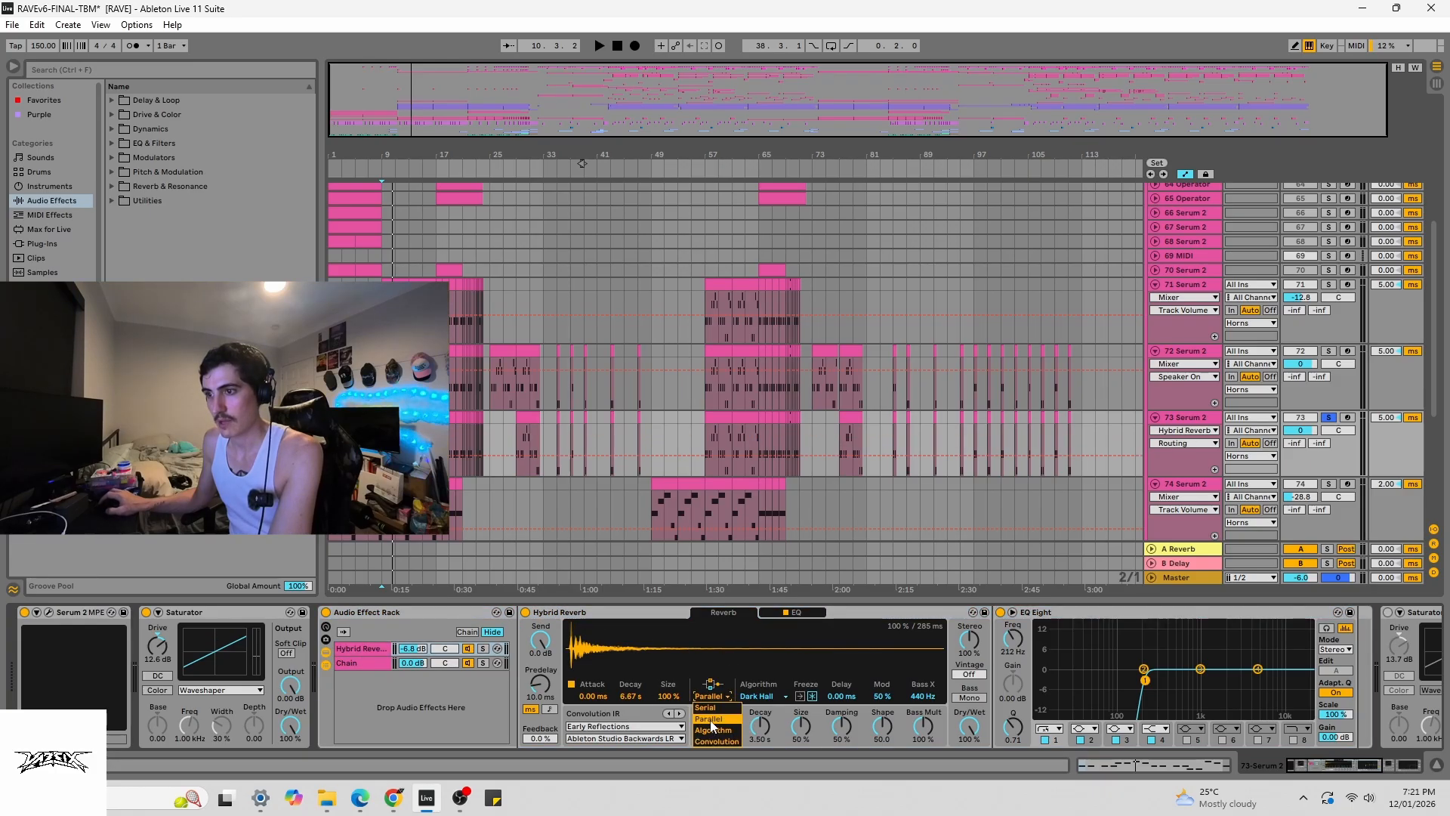
{"action": "left_click", "coordinate": [640, 618]}
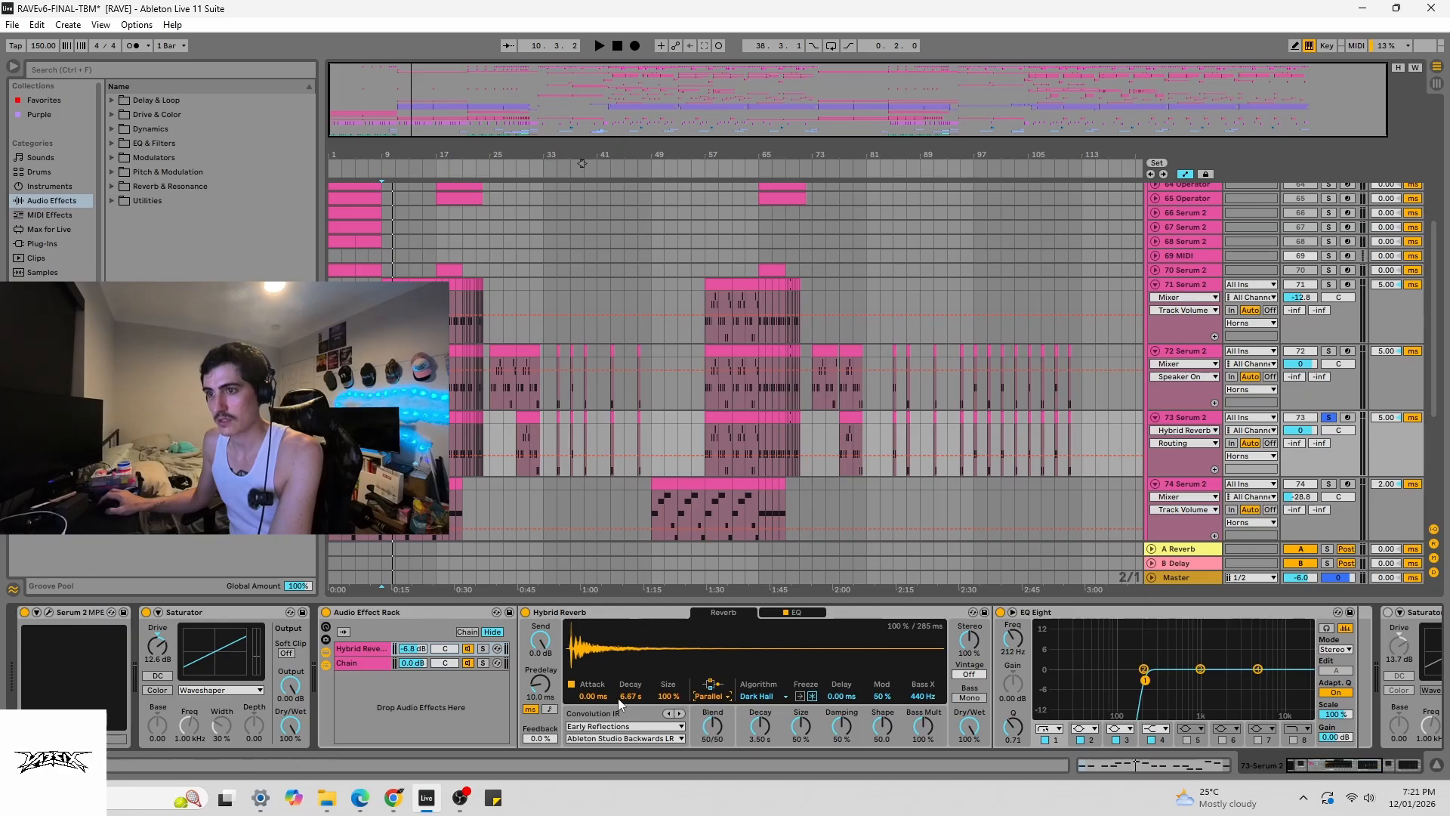
- Examine the Hybrid Reverb's convolution IR and Dry/Wet settings on 73 Serum 2, comparing the rack's Hybrid Reverb chain with its empty chain
{"action": "left_click", "coordinate": [630, 724]}
{"action": "left_click", "coordinate": [625, 737]}
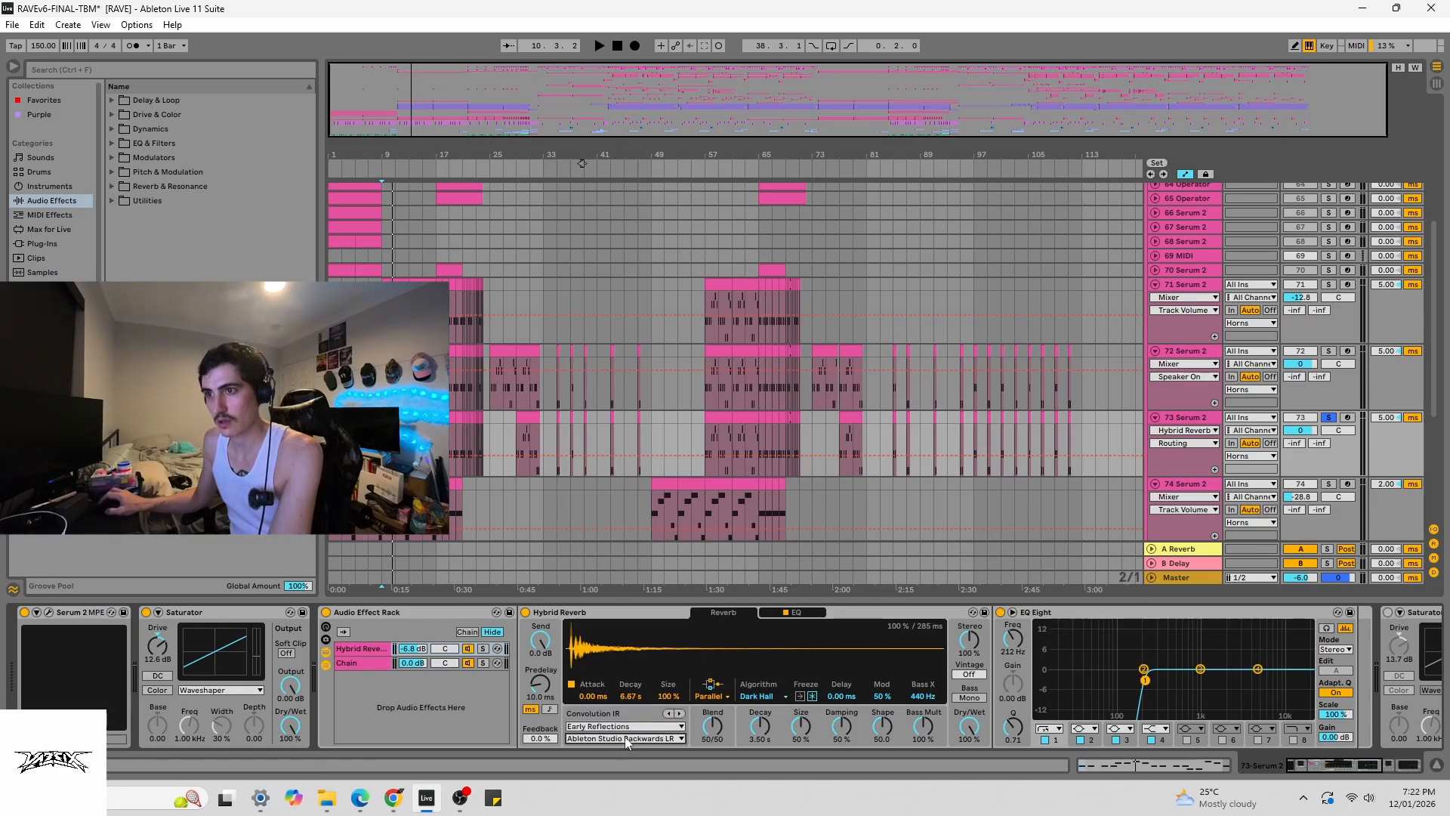
{"action": "left_click", "coordinate": [365, 663]}
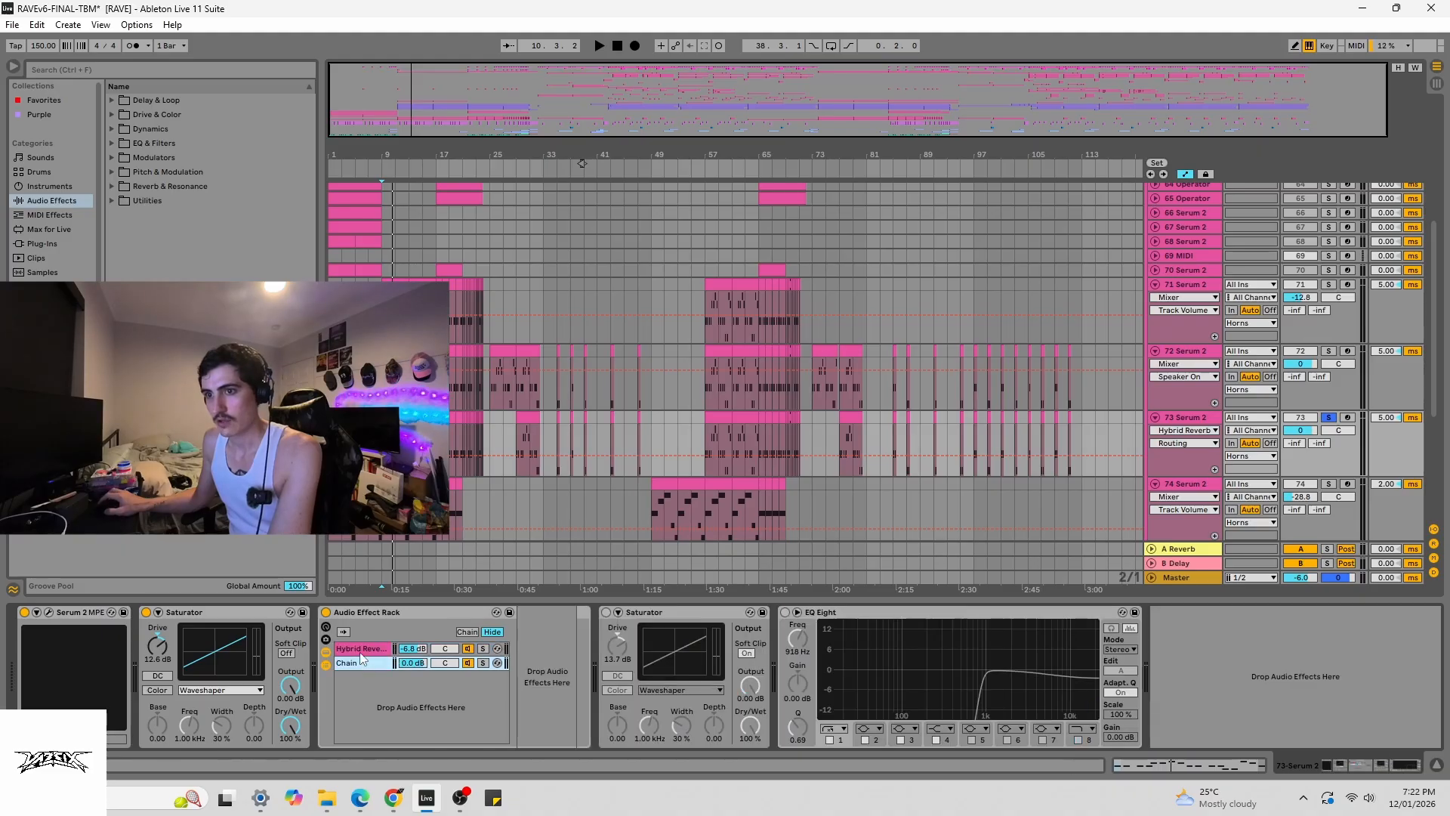
{"action": "left_click", "coordinate": [349, 648]}
{"action": "left_click", "coordinate": [367, 664]}
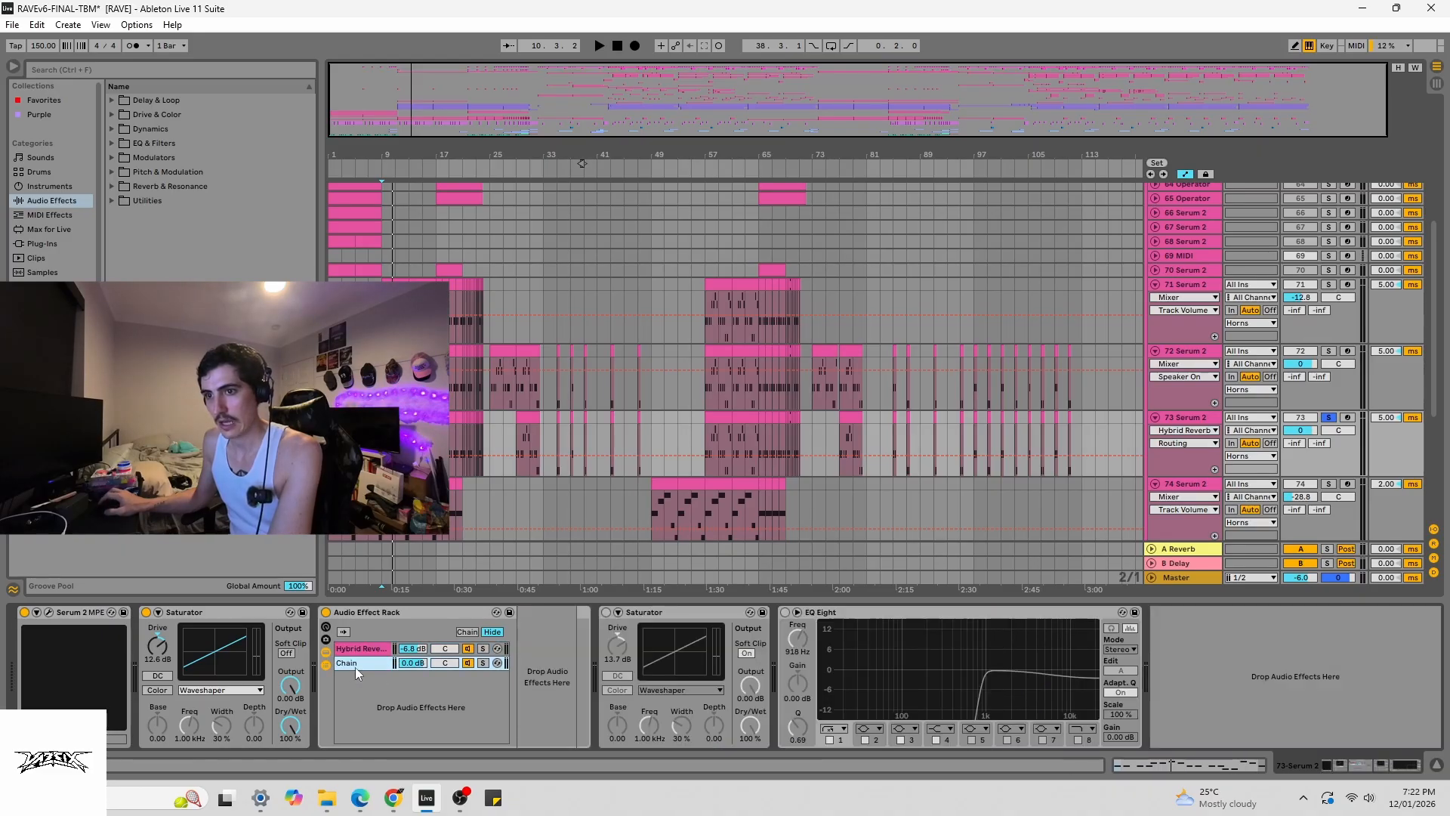
{"action": "left_click", "coordinate": [370, 654]}
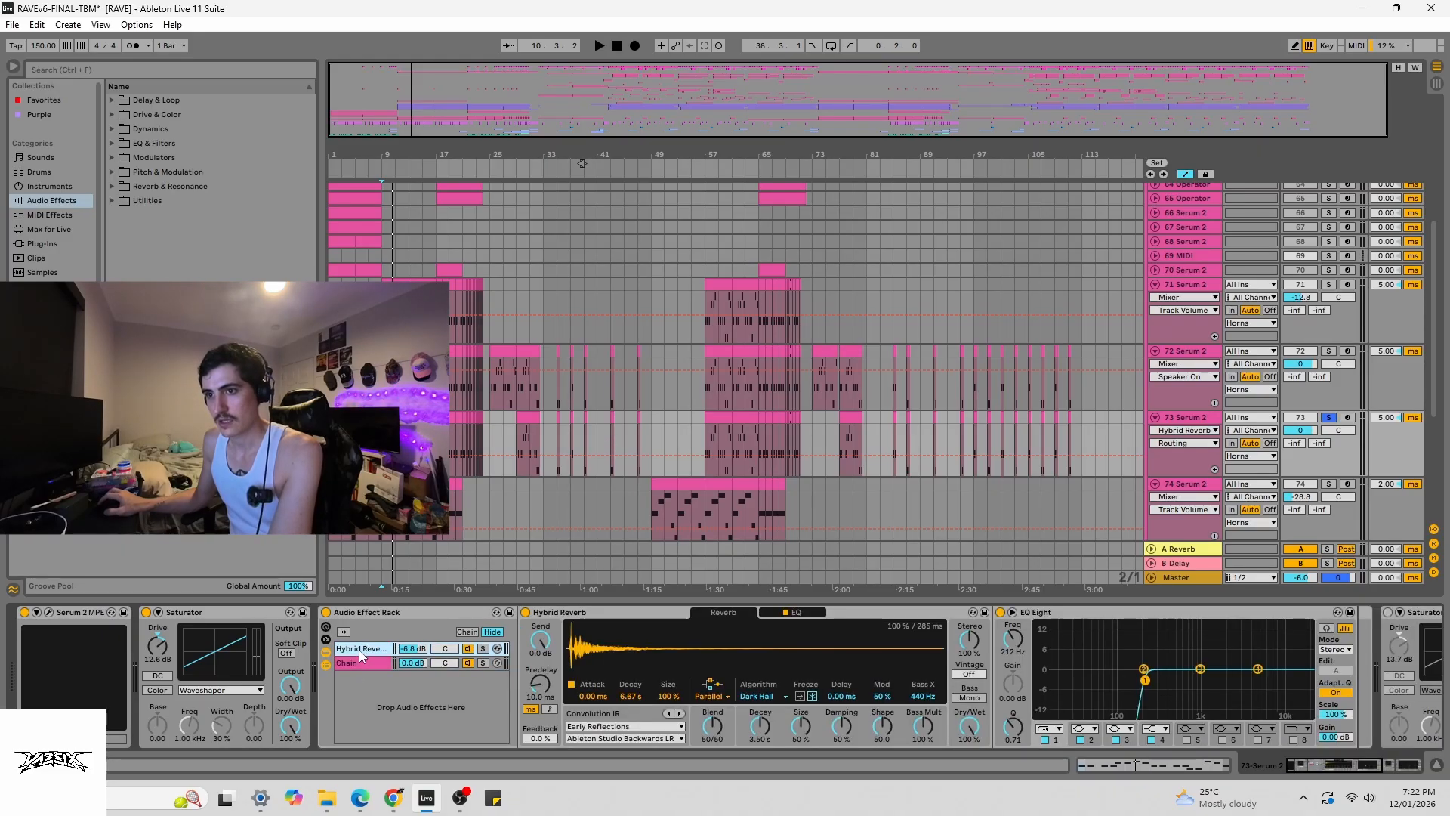
{"action": "left_click", "coordinate": [364, 663]}
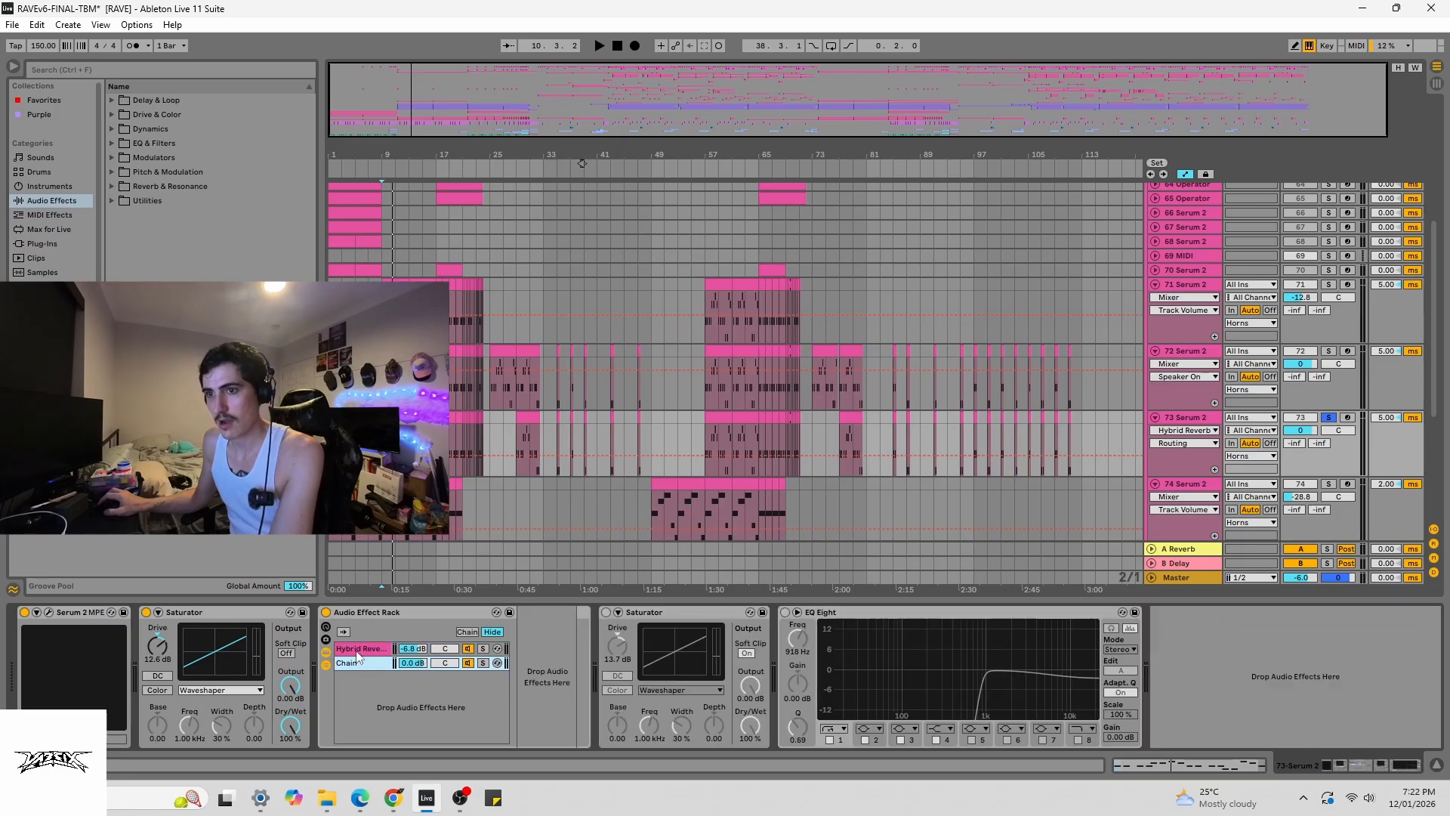
{"action": "left_click", "coordinate": [361, 651]}
{"action": "left_click", "coordinate": [971, 726]}
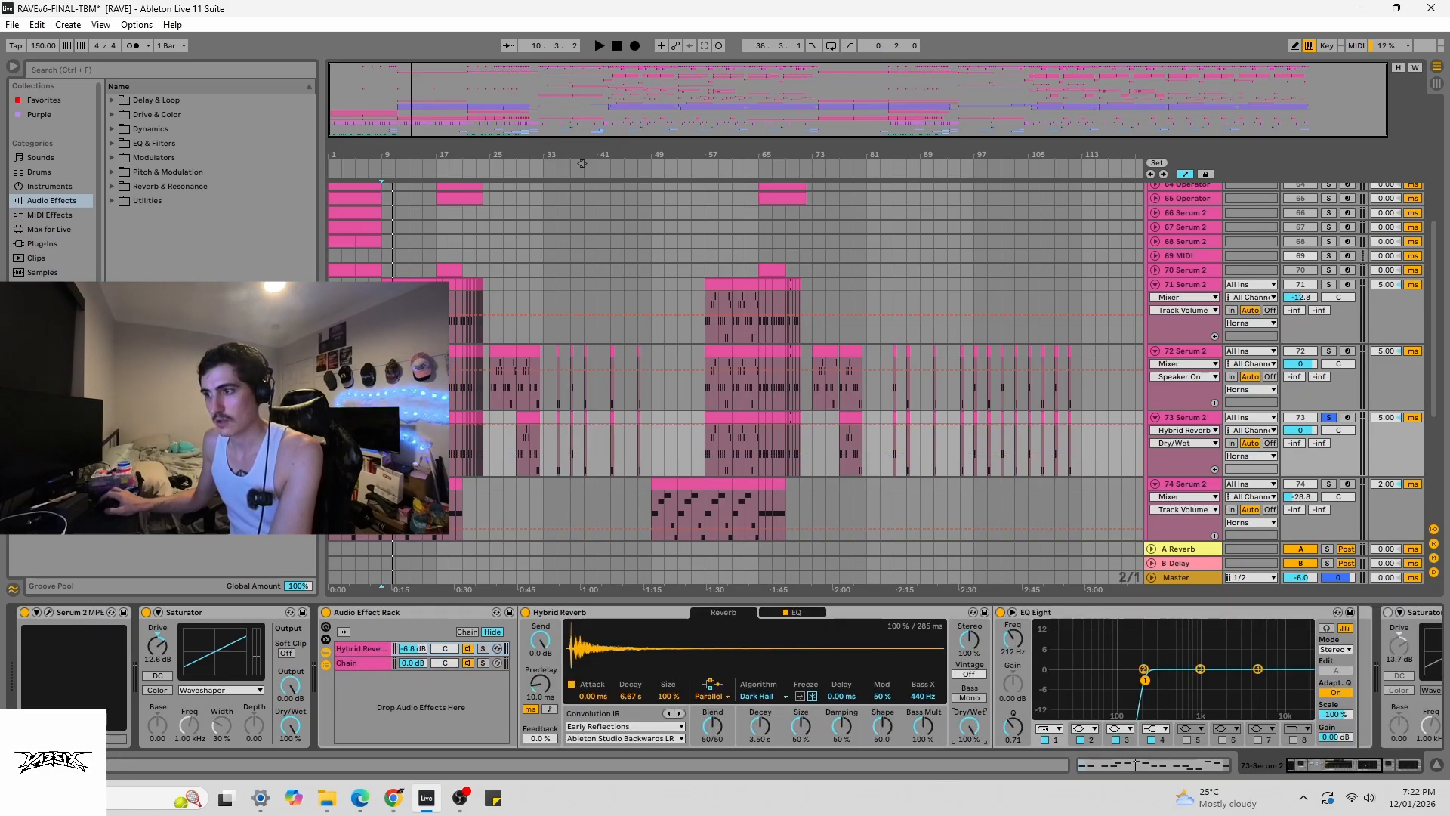
- Audition 73 Serum 2 with only the rack's Hybrid Reverb chain soloed, and again with only the dry chain soloed
{"action": "left_click", "coordinate": [482, 648]}
{"action": "key", "text": "space"}
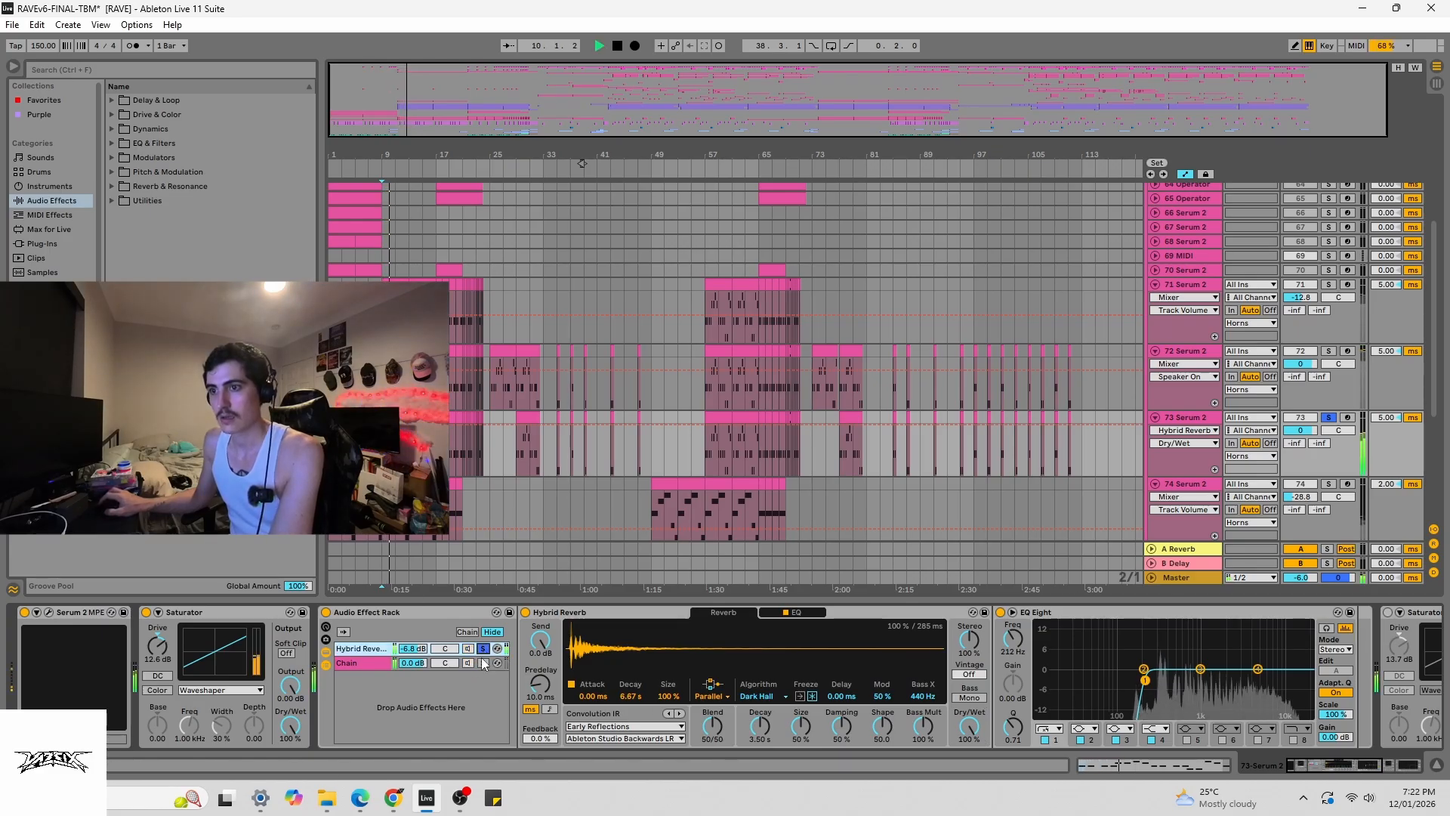
{"action": "key", "text": "space"}
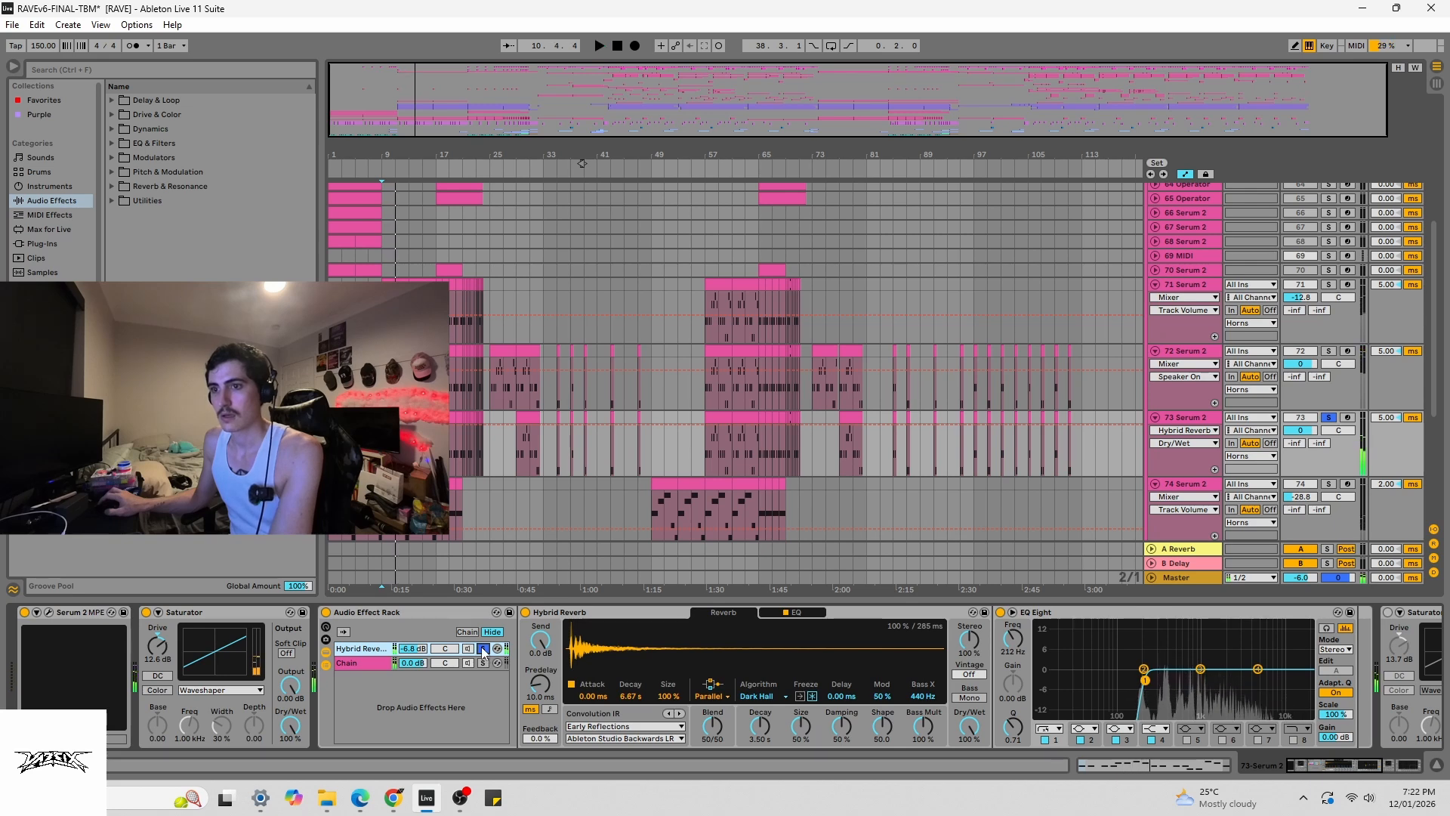
{"action": "left_click", "coordinate": [483, 662]}
{"action": "key", "text": "space"}
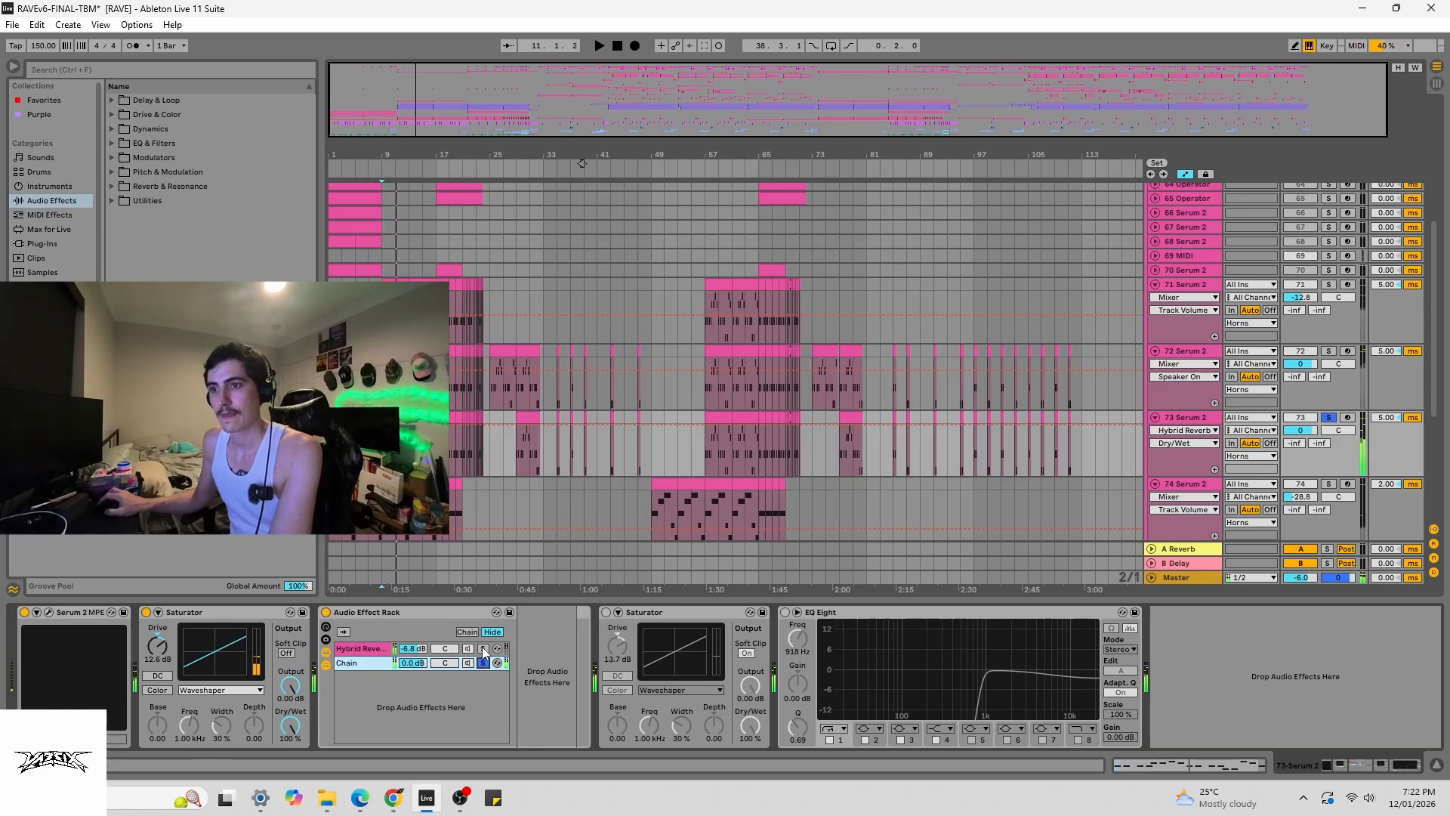
- Unsolo the rack's dry chain on 73 Serum 2 and play both chains together from bar 9
{"action": "left_click", "coordinate": [483, 663]}
{"action": "key", "text": "space"}
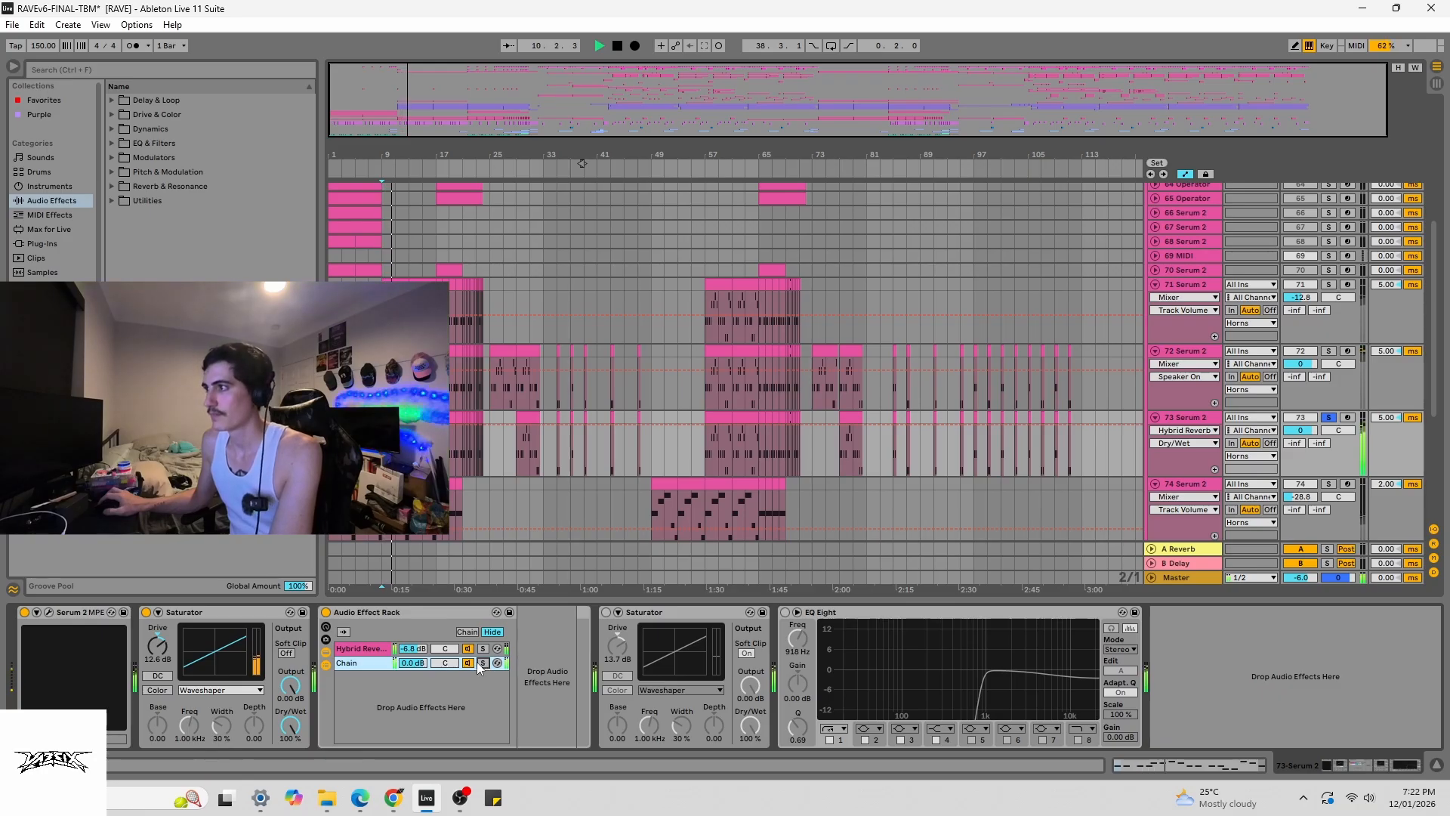
{"action": "key", "text": "space"}
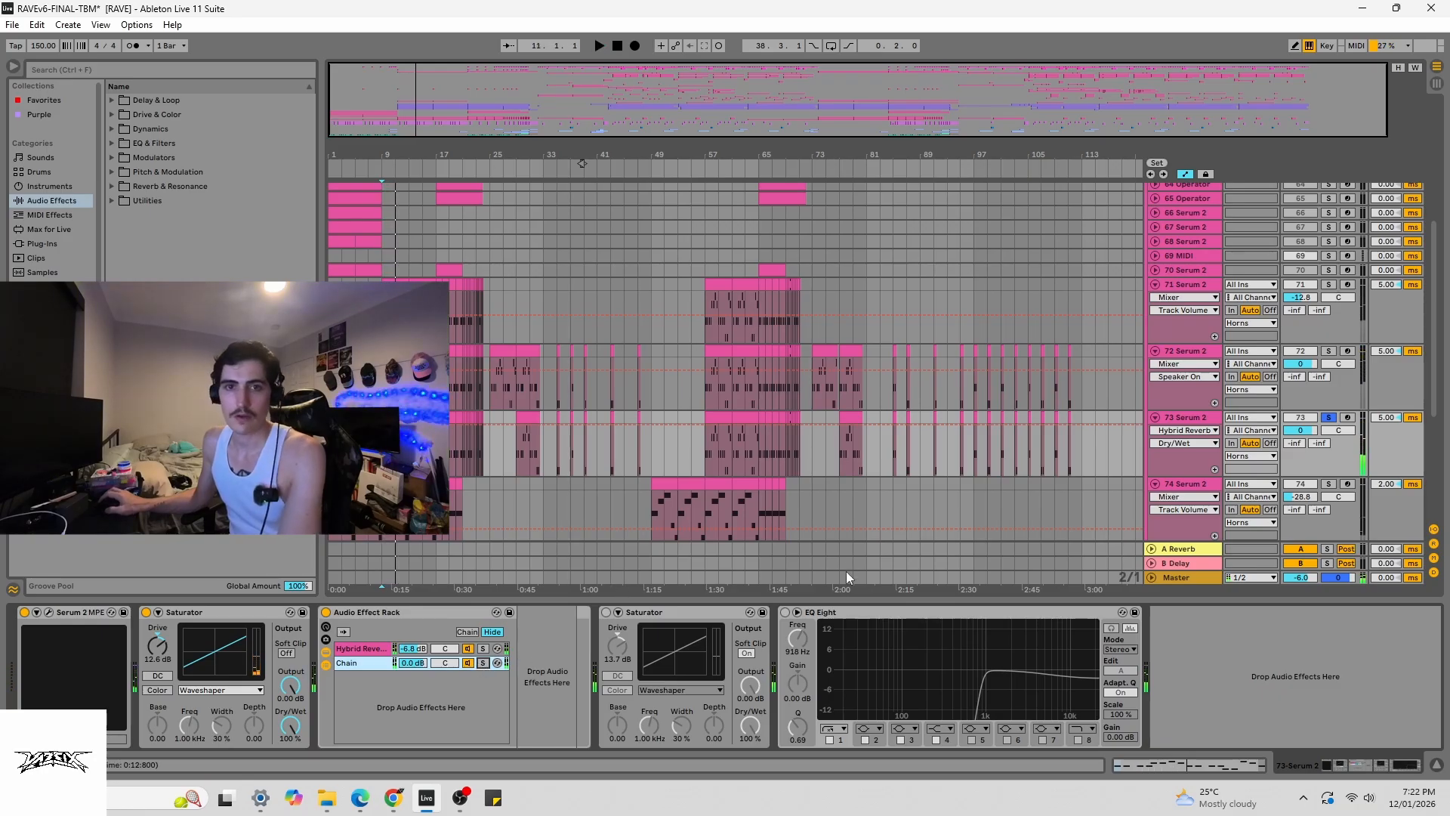
- Switch the second Saturator and the final EQ Eight on 73 Serum 2 back on, playing from bar 9 after each
{"action": "left_click", "coordinate": [606, 613]}
{"action": "key", "text": "space"}
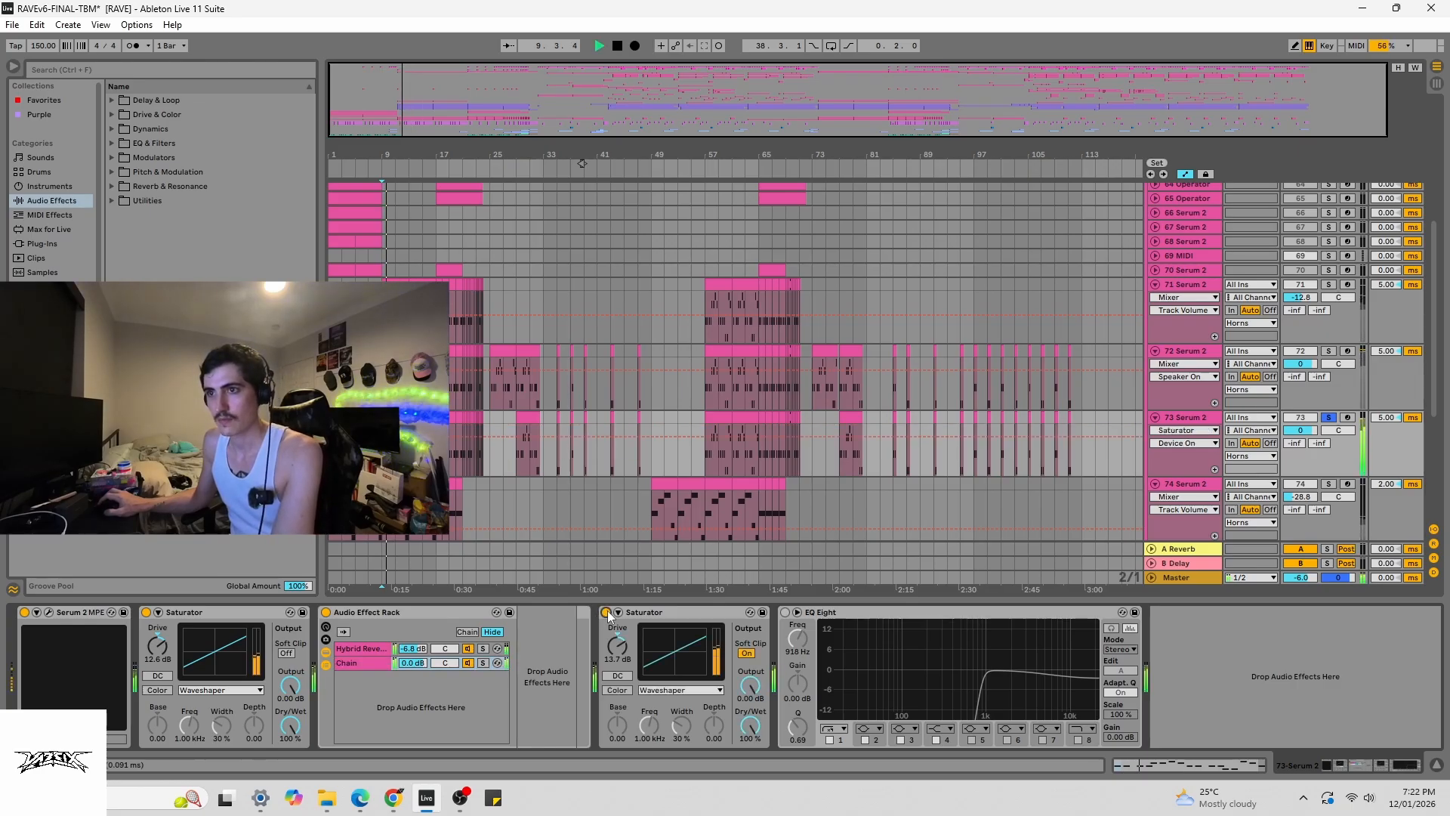
{"action": "key", "text": "space"}
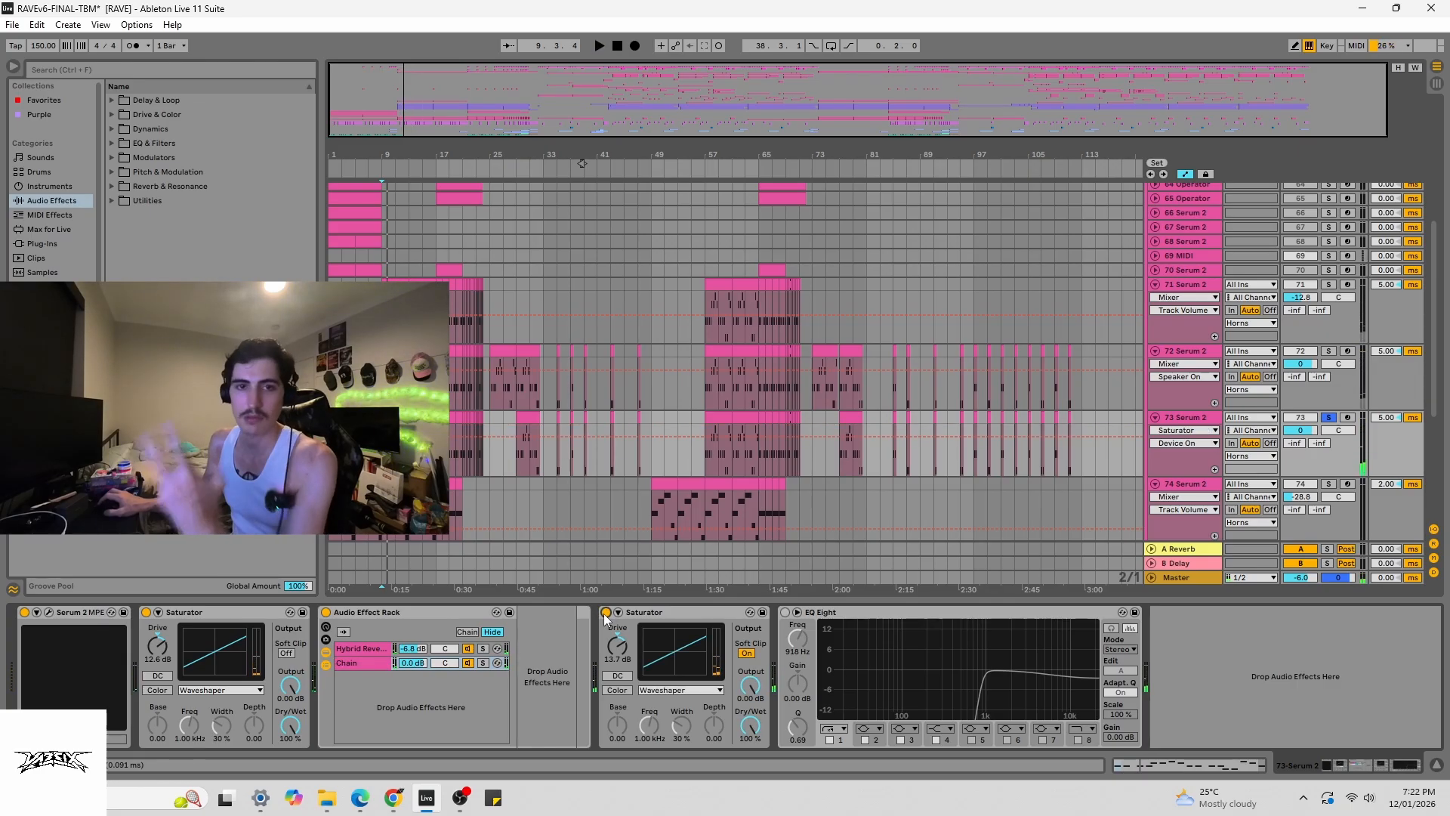
{"action": "left_click", "coordinate": [785, 613]}
{"action": "key", "text": "space"}
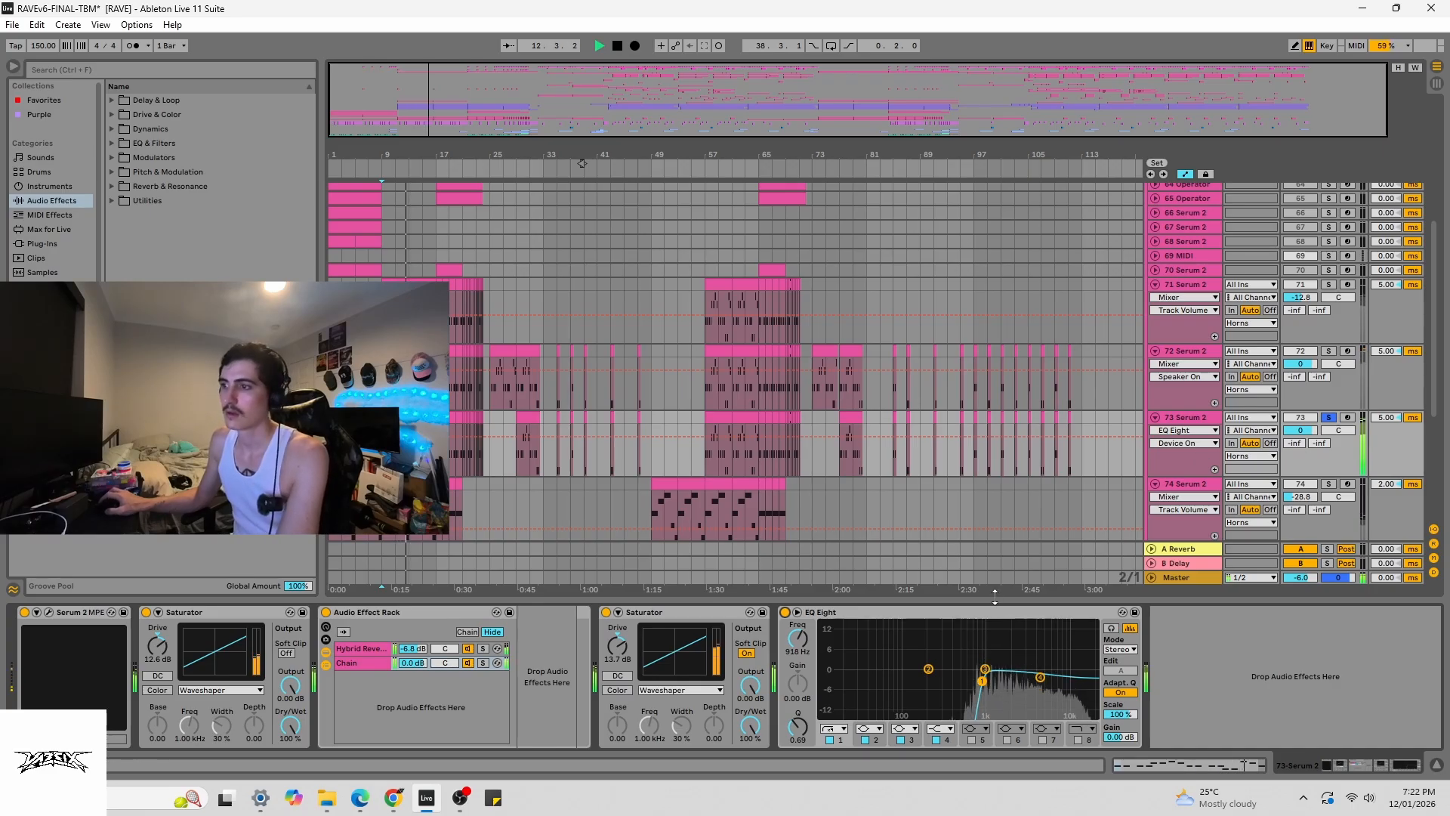
{"action": "key", "text": "space"}
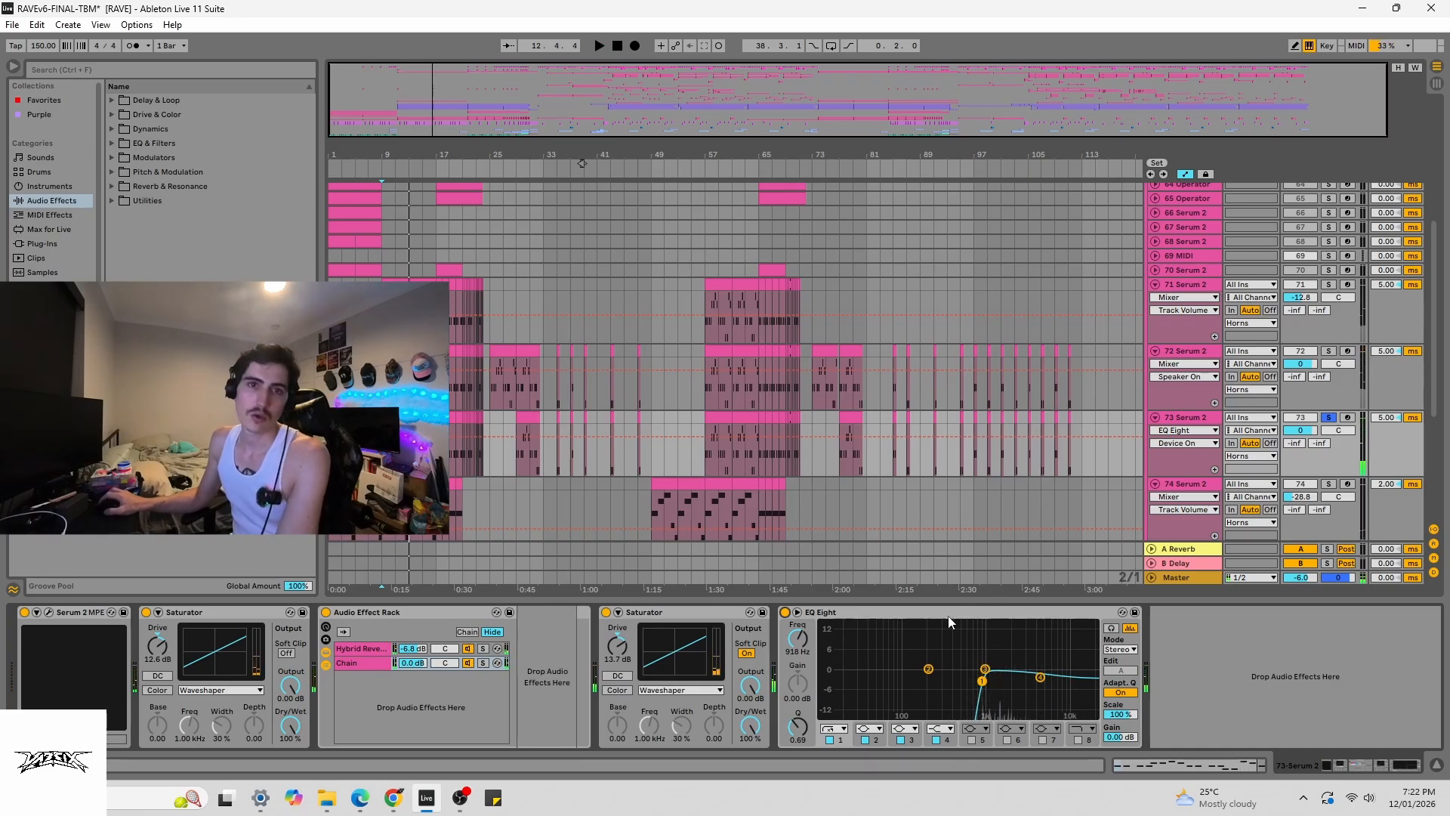
- Add 72 Serum 2 and 71 Serum 2 to the solo and play all three horn layers together from bar 9
{"action": "left_click", "coordinate": [1328, 352]}
{"action": "left_click", "coordinate": [1328, 285]}
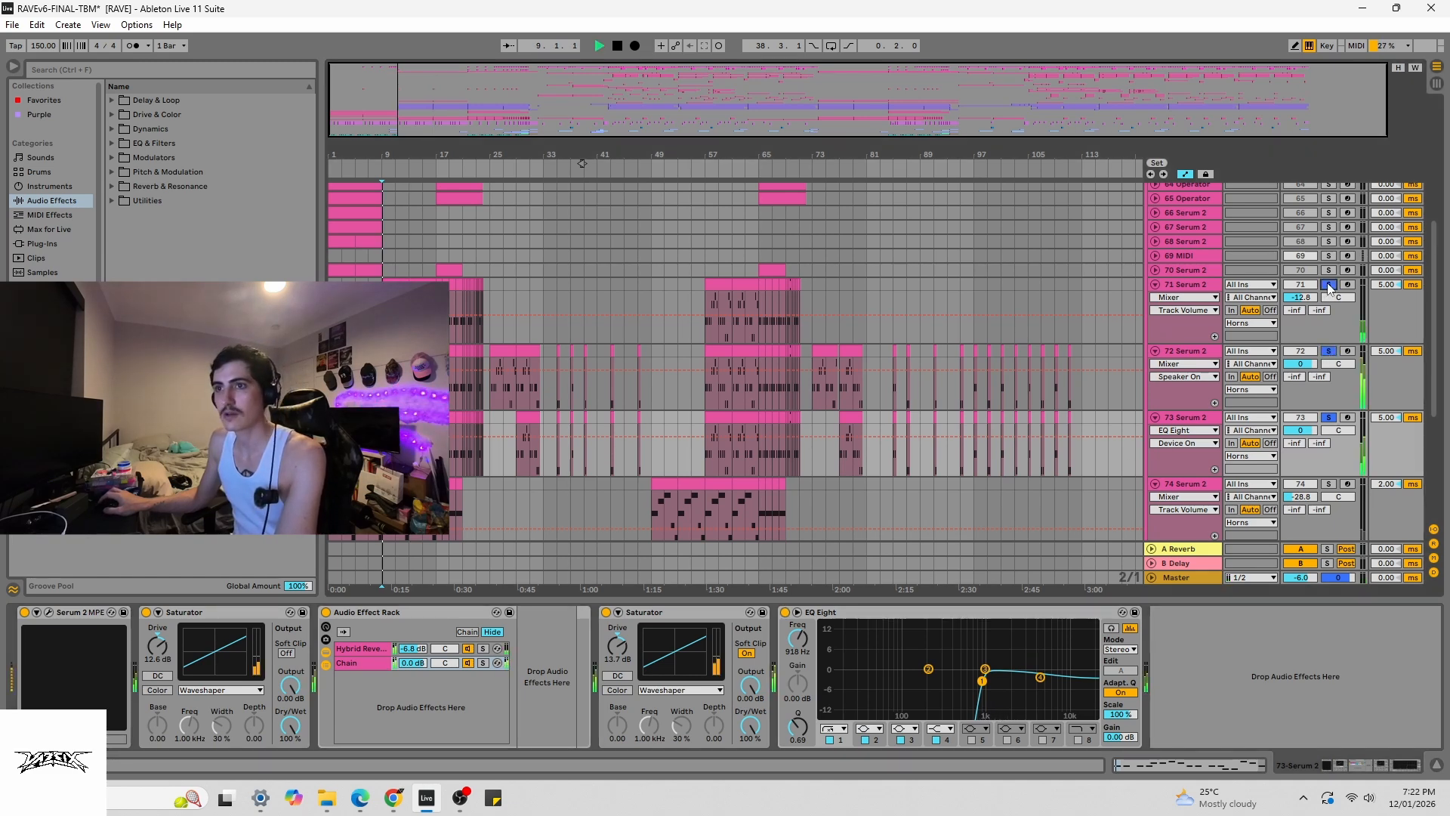
{"action": "key", "text": "space"}
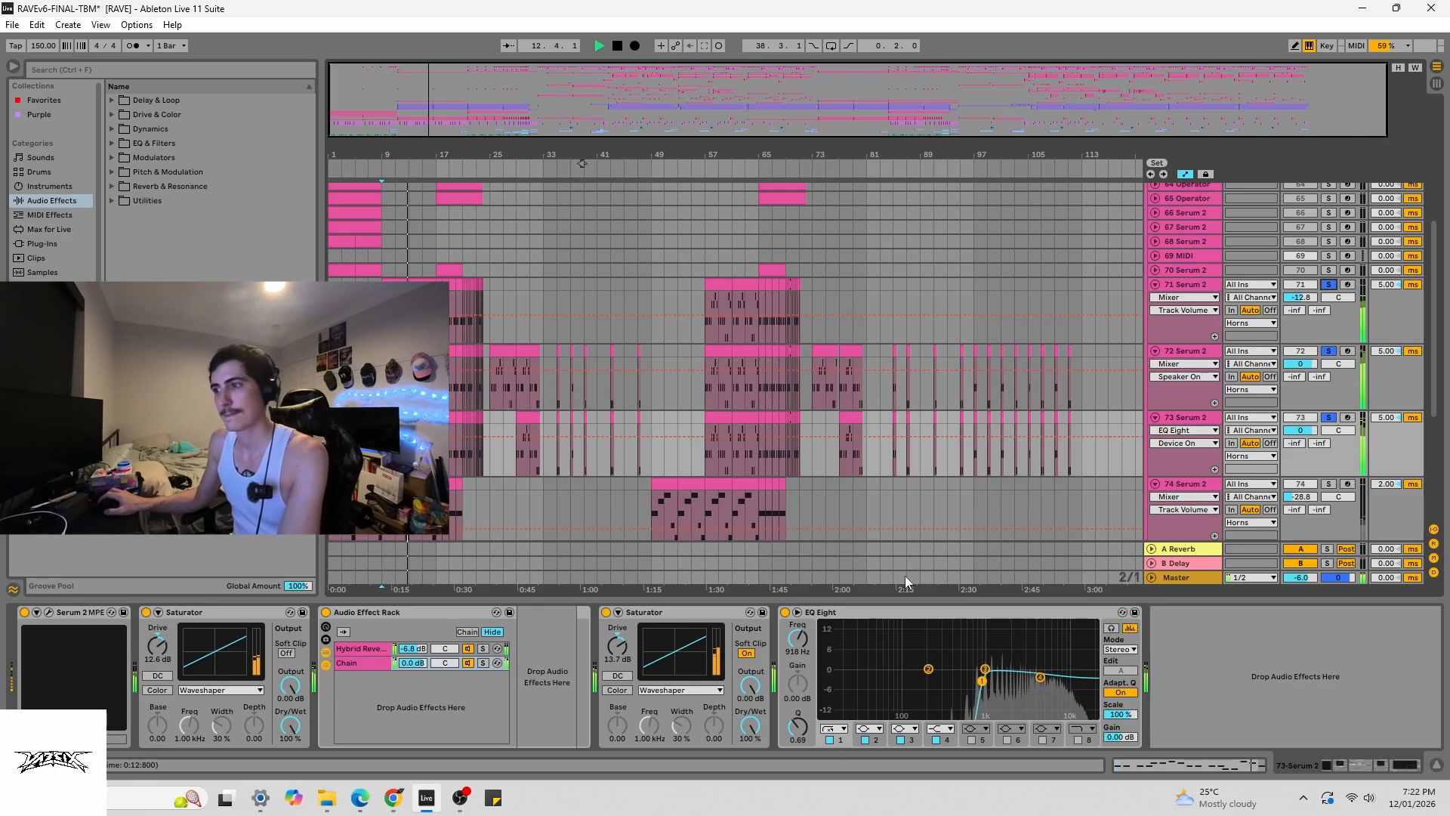
{"action": "key", "text": "space"}
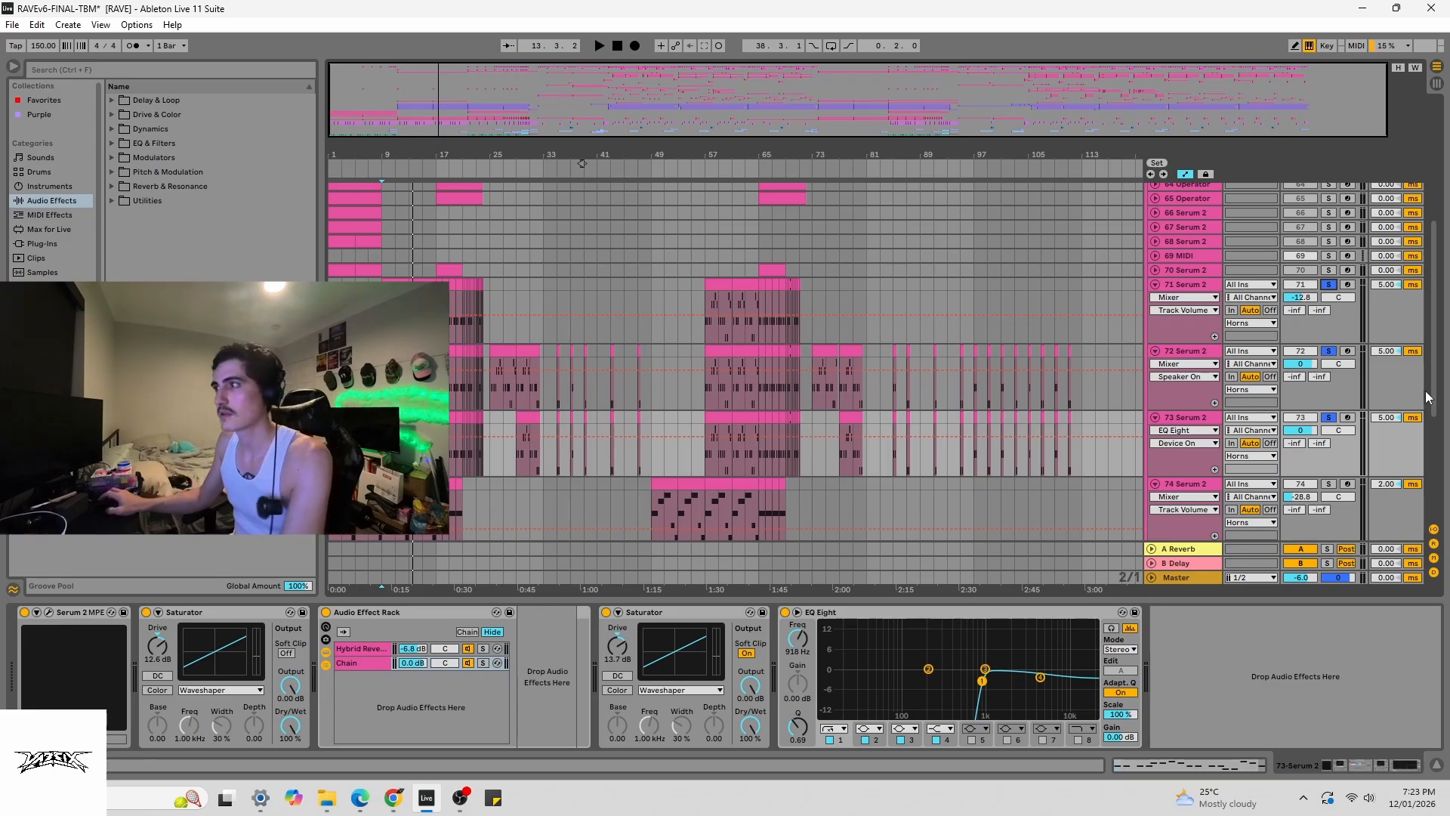
- Solo only 72 Serum 2, show its device chain, and inspect the chains inside its Audio Effect Rack
{"action": "left_click", "coordinate": [1328, 352]}
{"action": "left_click", "coordinate": [382, 380]}
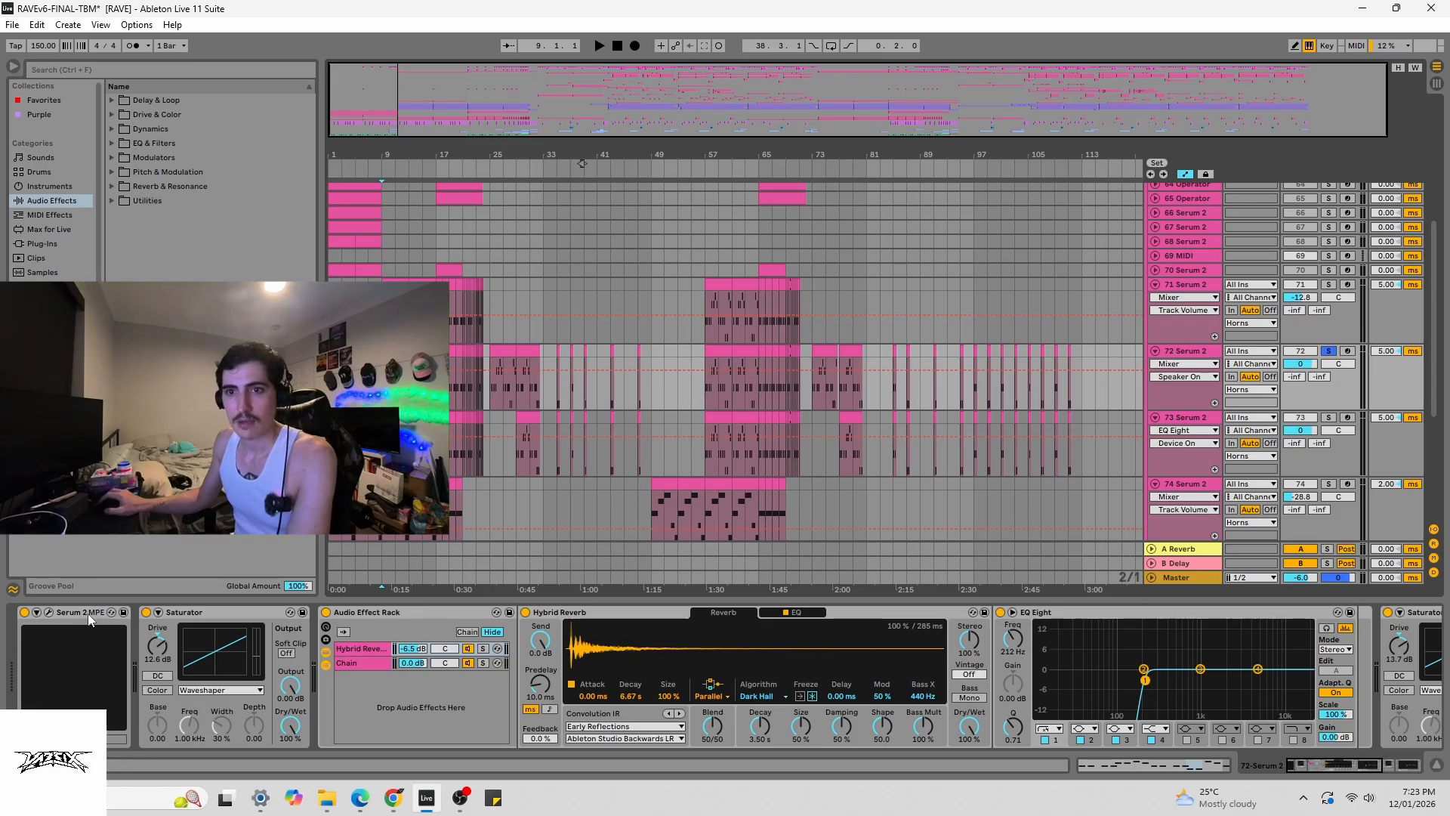
{"action": "left_click", "coordinate": [376, 611]}
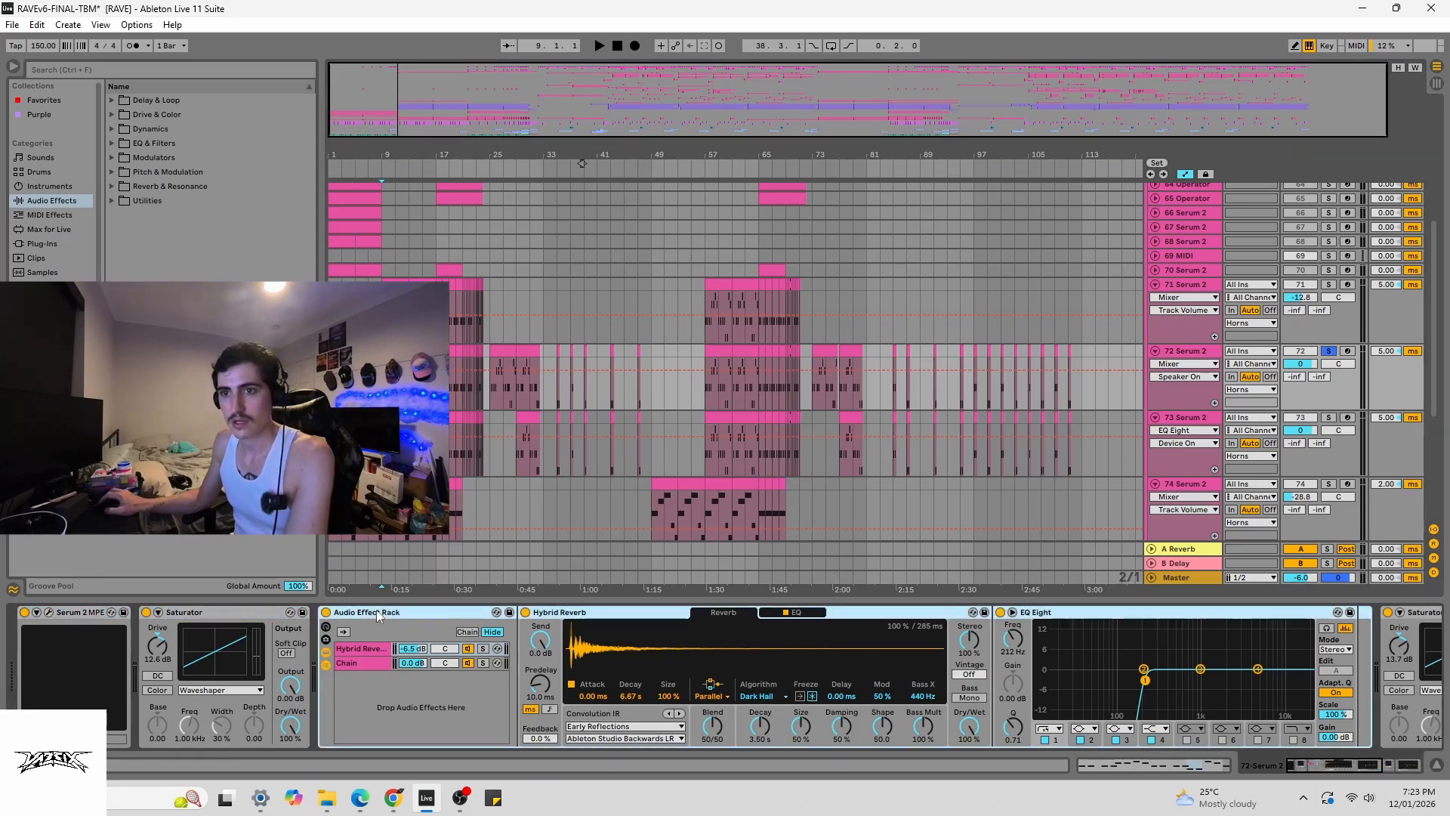
{"action": "left_click", "coordinate": [355, 664]}
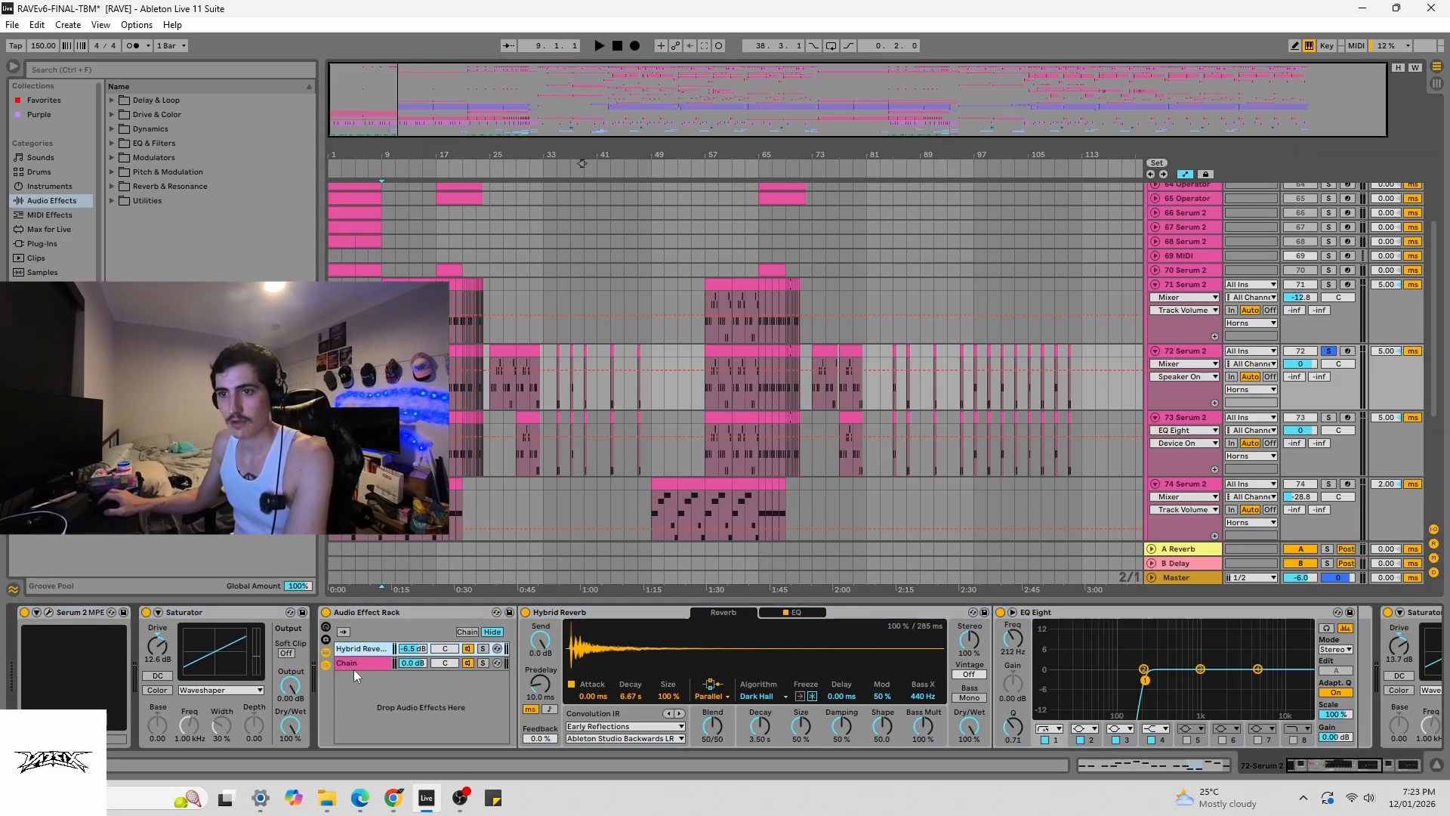
- Fold and unfold the Audio Effect Rack on 72 Serum 2 and rename it Reverb
{"action": "left_click", "coordinate": [393, 609]}
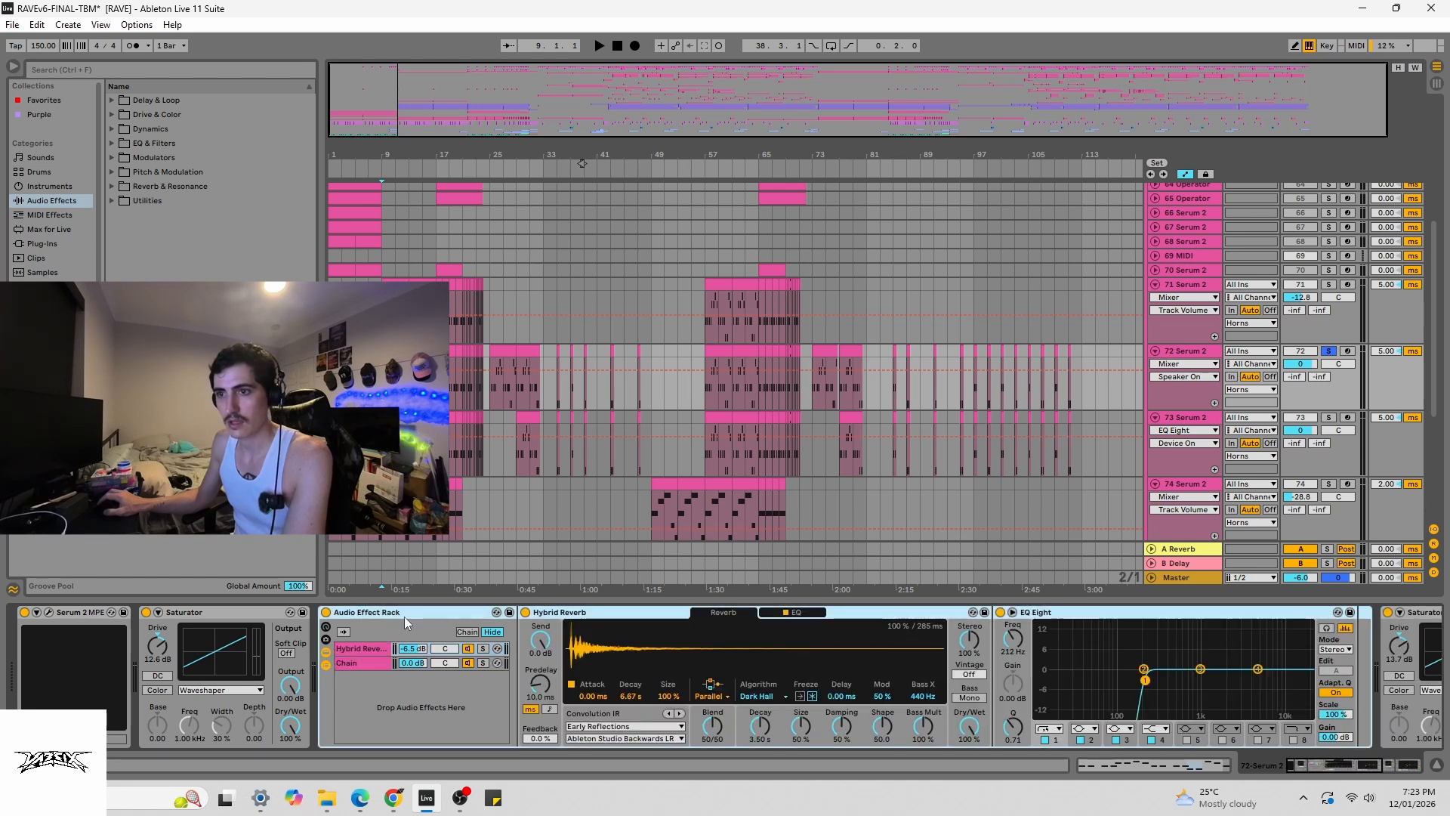
{"action": "double_click", "coordinate": [437, 611]}
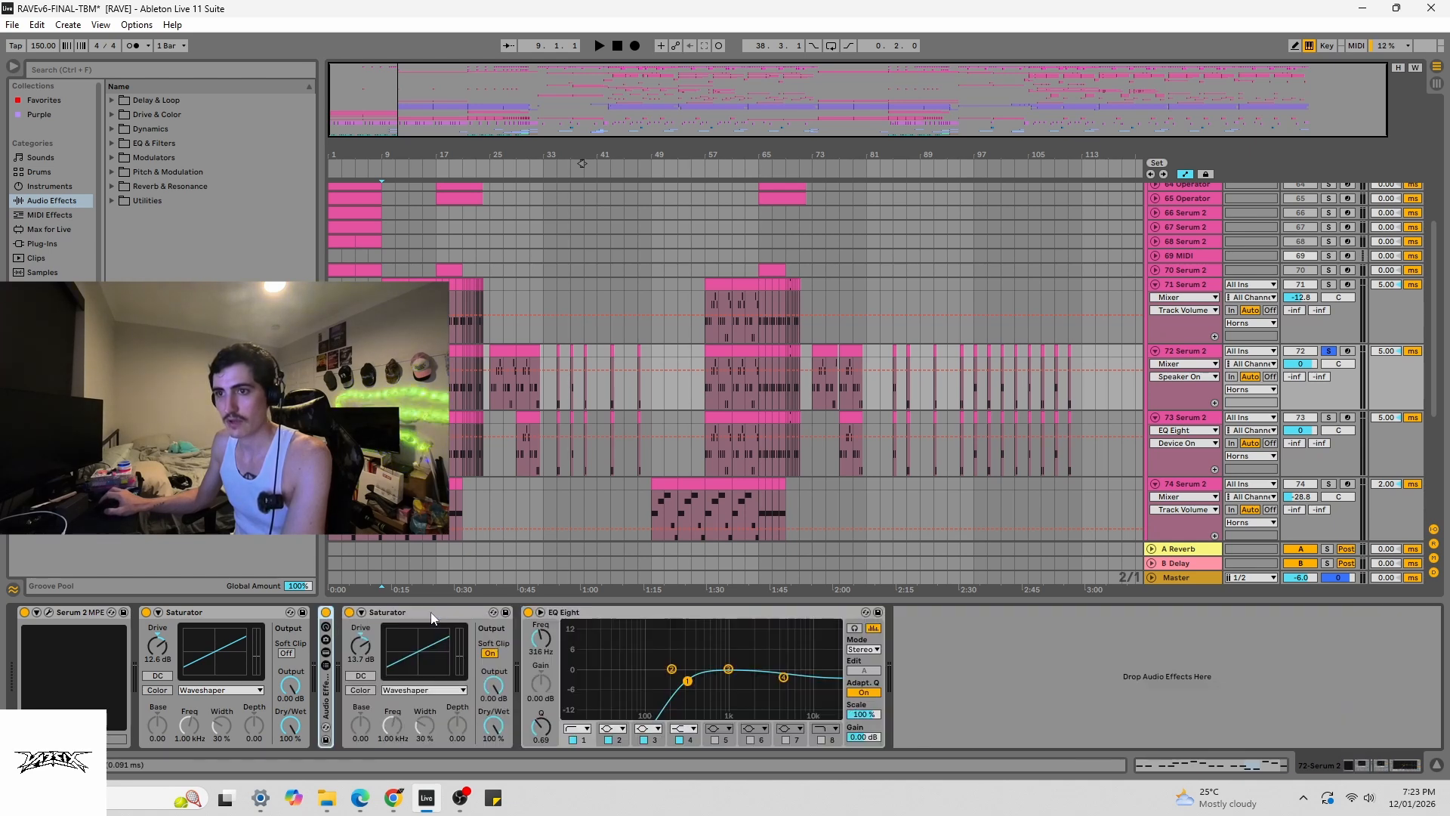
{"action": "double_click", "coordinate": [328, 682]}
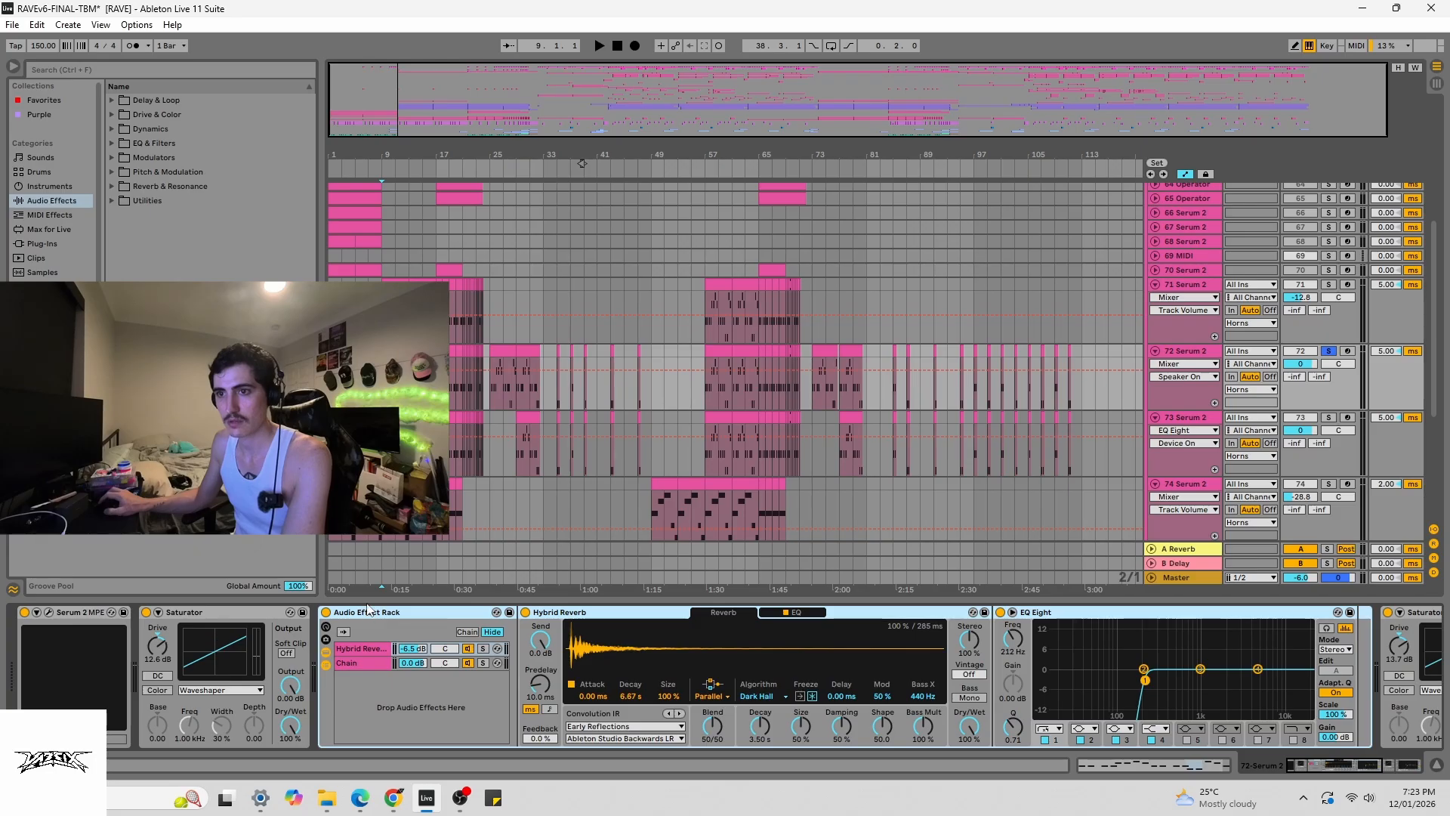
{"action": "key", "text": "ctrl+r"}
{"action": "type", "text": "Reverb"}
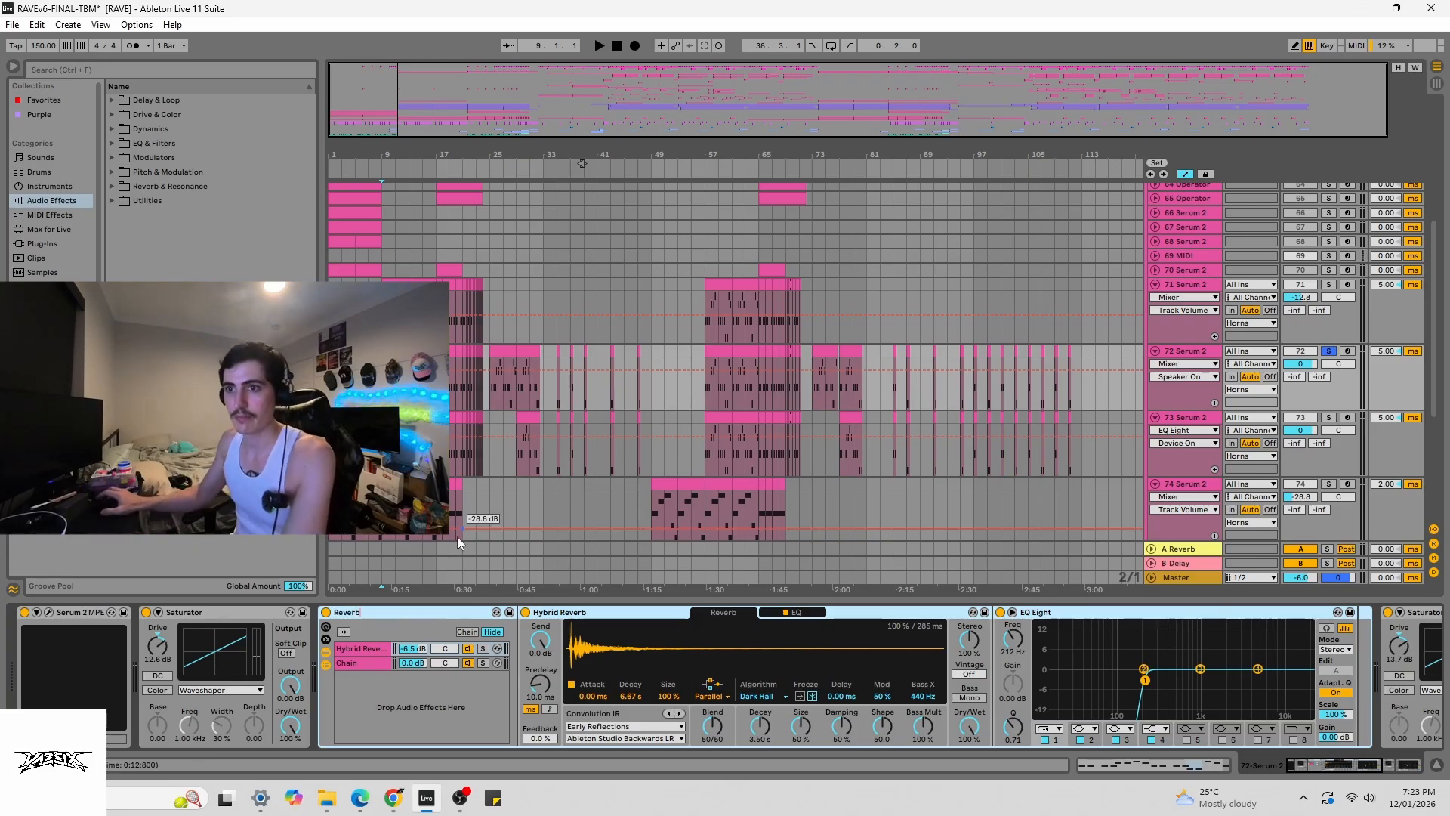
- Examine the Reverb rack on 72 Serum 2 with its Hybrid Reverb and EQ Eight, plus the Saturator and EQ Eight after it
{"action": "left_click", "coordinate": [401, 728]}
{"action": "left_click", "coordinate": [390, 611]}
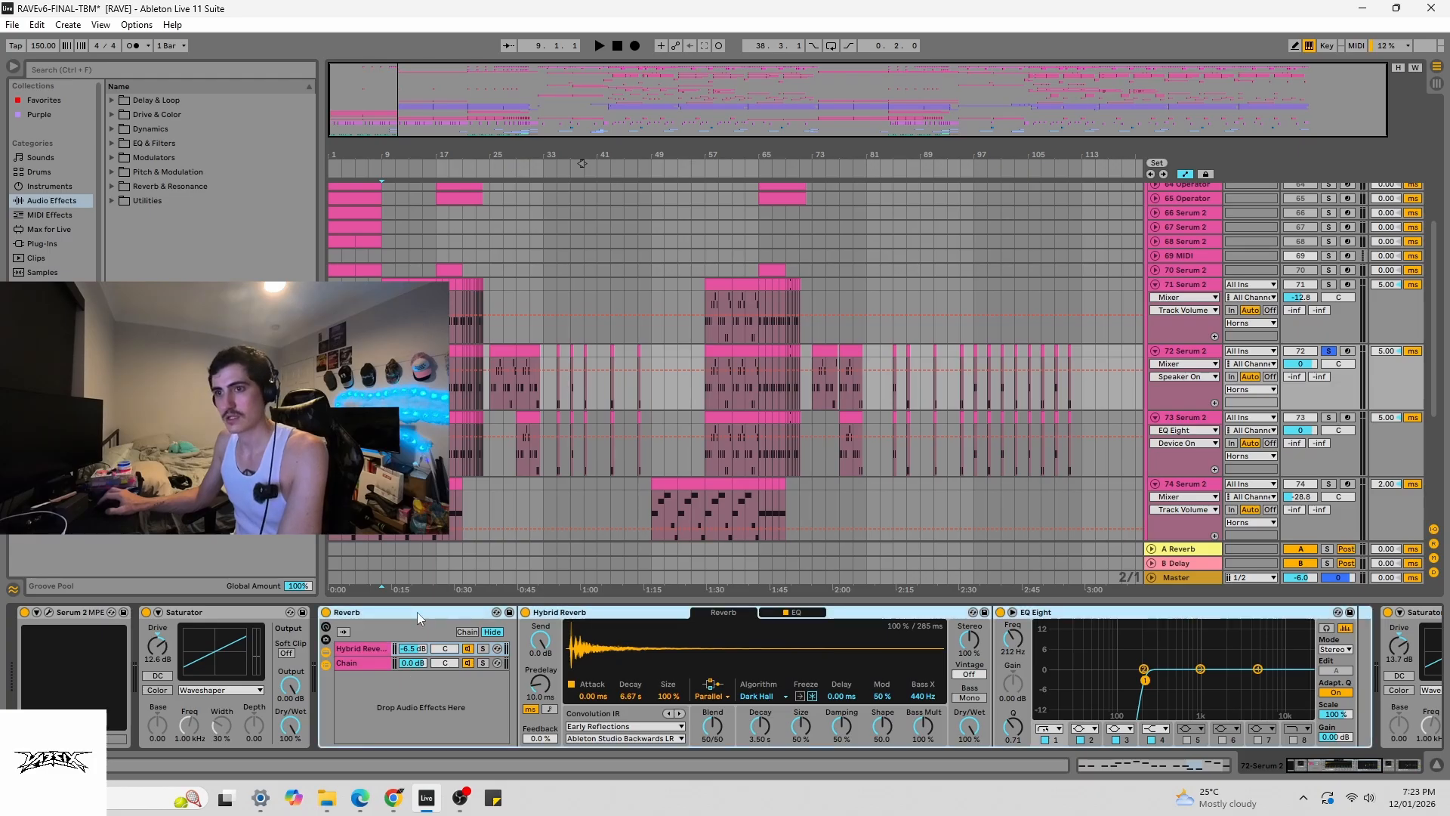
{"action": "left_click", "coordinate": [424, 686]}
{"action": "left_click", "coordinate": [412, 613]}
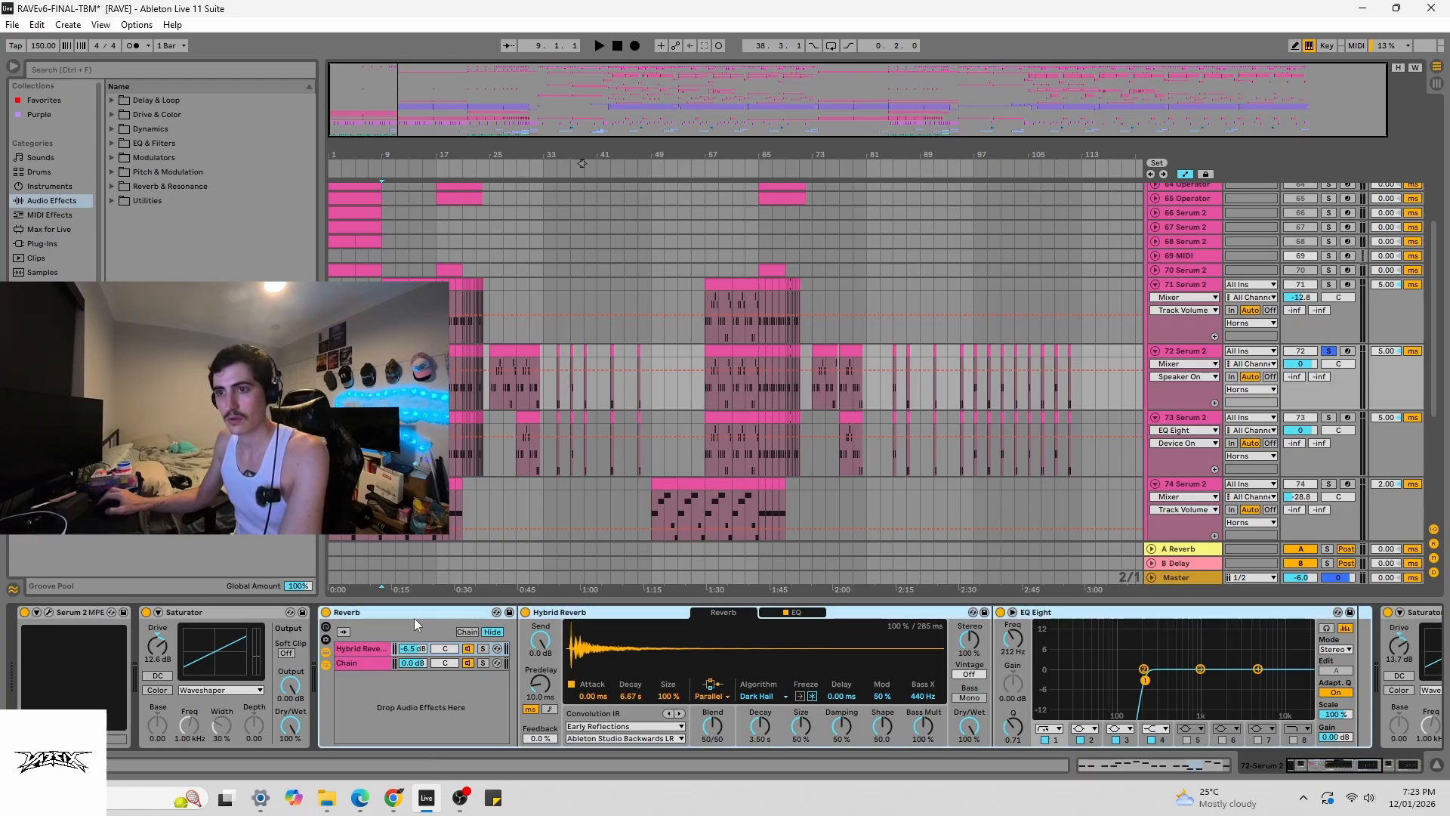
{"action": "left_click", "coordinate": [363, 619]}
{"action": "key", "text": "ctrl+r"}
{"action": "left_click", "coordinate": [452, 714]}
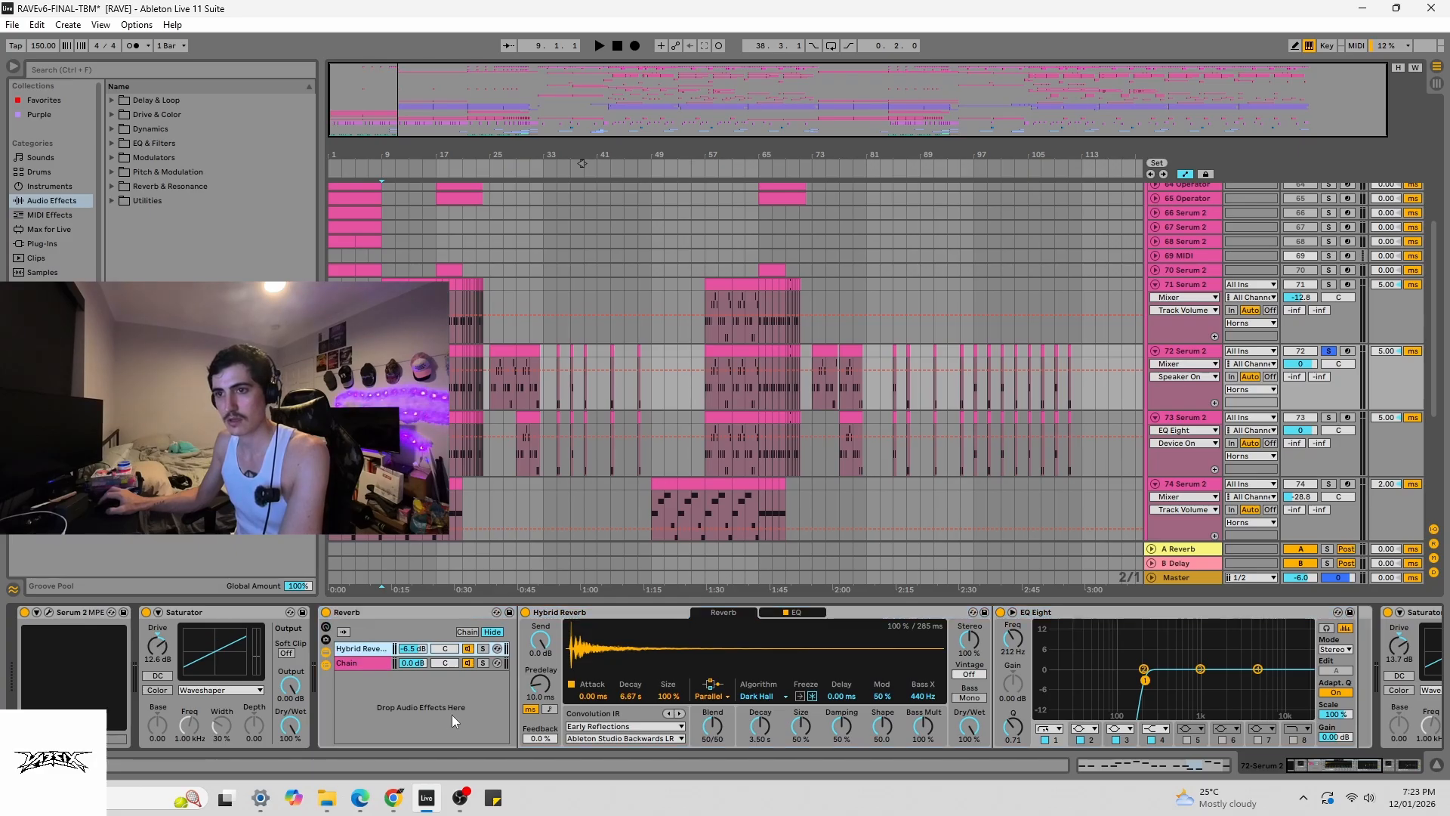
{"action": "left_click", "coordinate": [680, 629]}
{"action": "left_click", "coordinate": [1082, 672]}
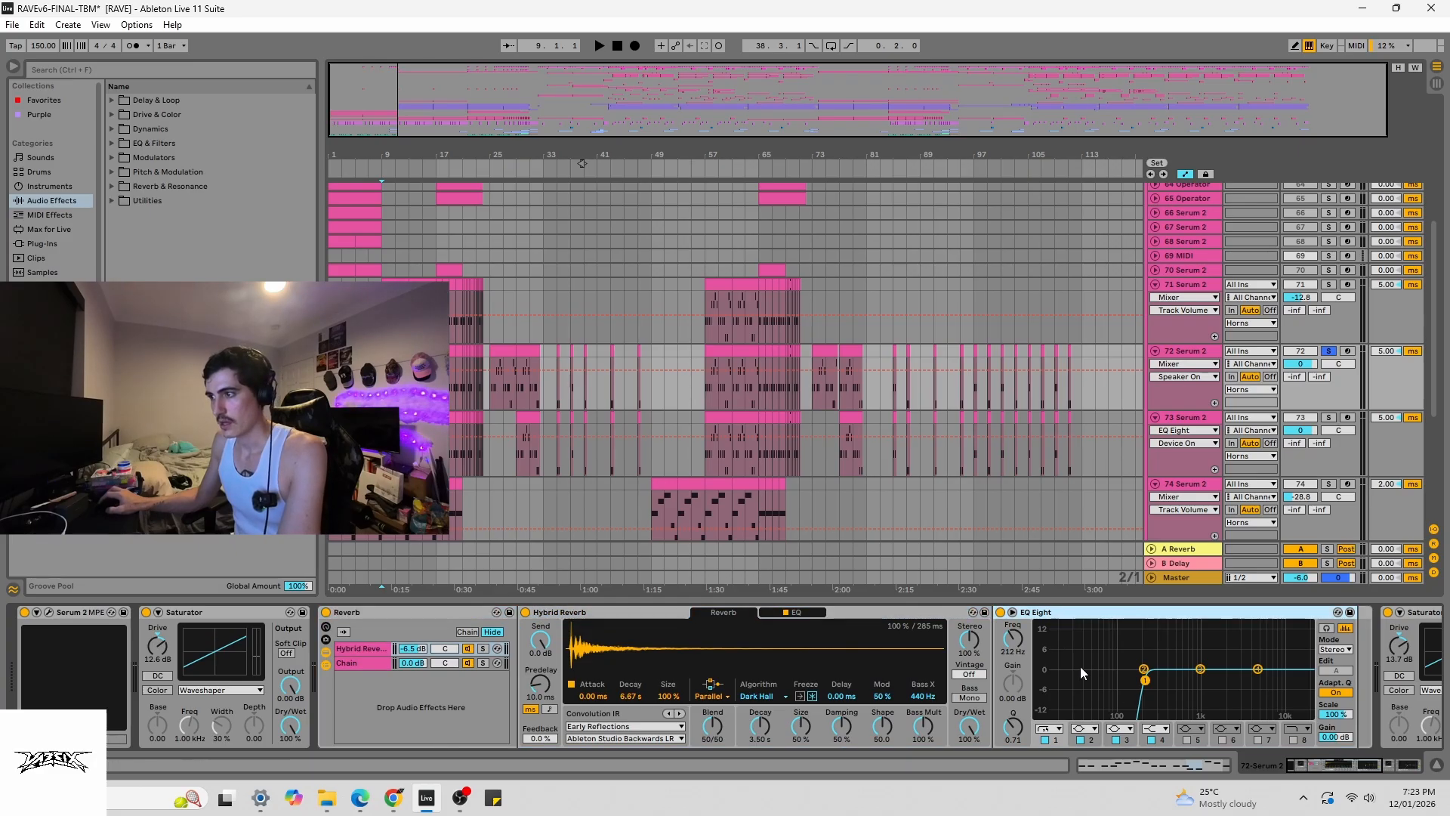
{"action": "left_click_drag", "start_coordinate": [1318, 768], "coordinate": [1365, 770]}
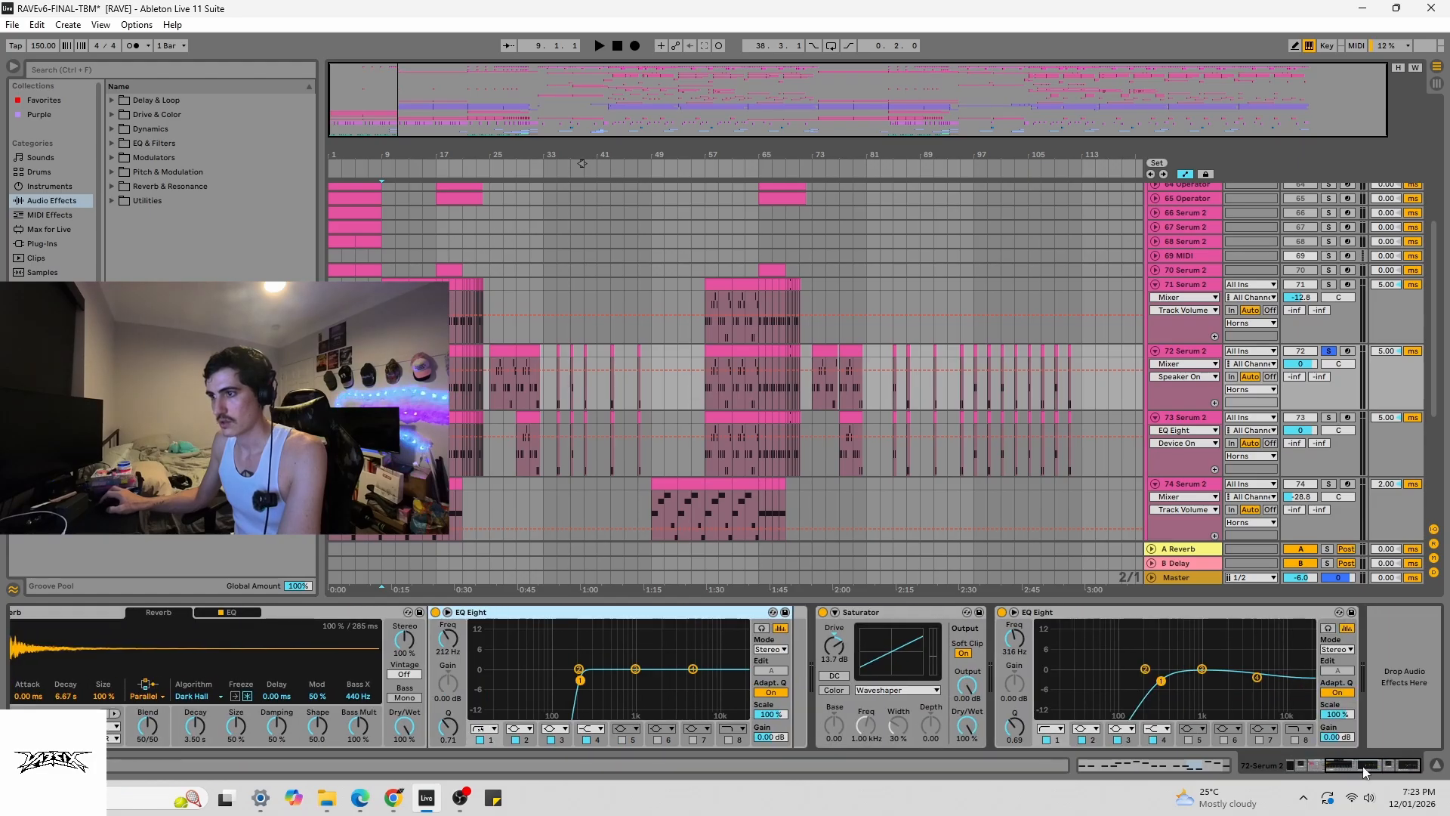
{"action": "left_click_drag", "start_coordinate": [1373, 770], "coordinate": [1334, 767]}
- Solo only 71 Serum 2 and play it from bar 9 with its device chain shown
{"action": "left_click", "coordinate": [1399, 326]}
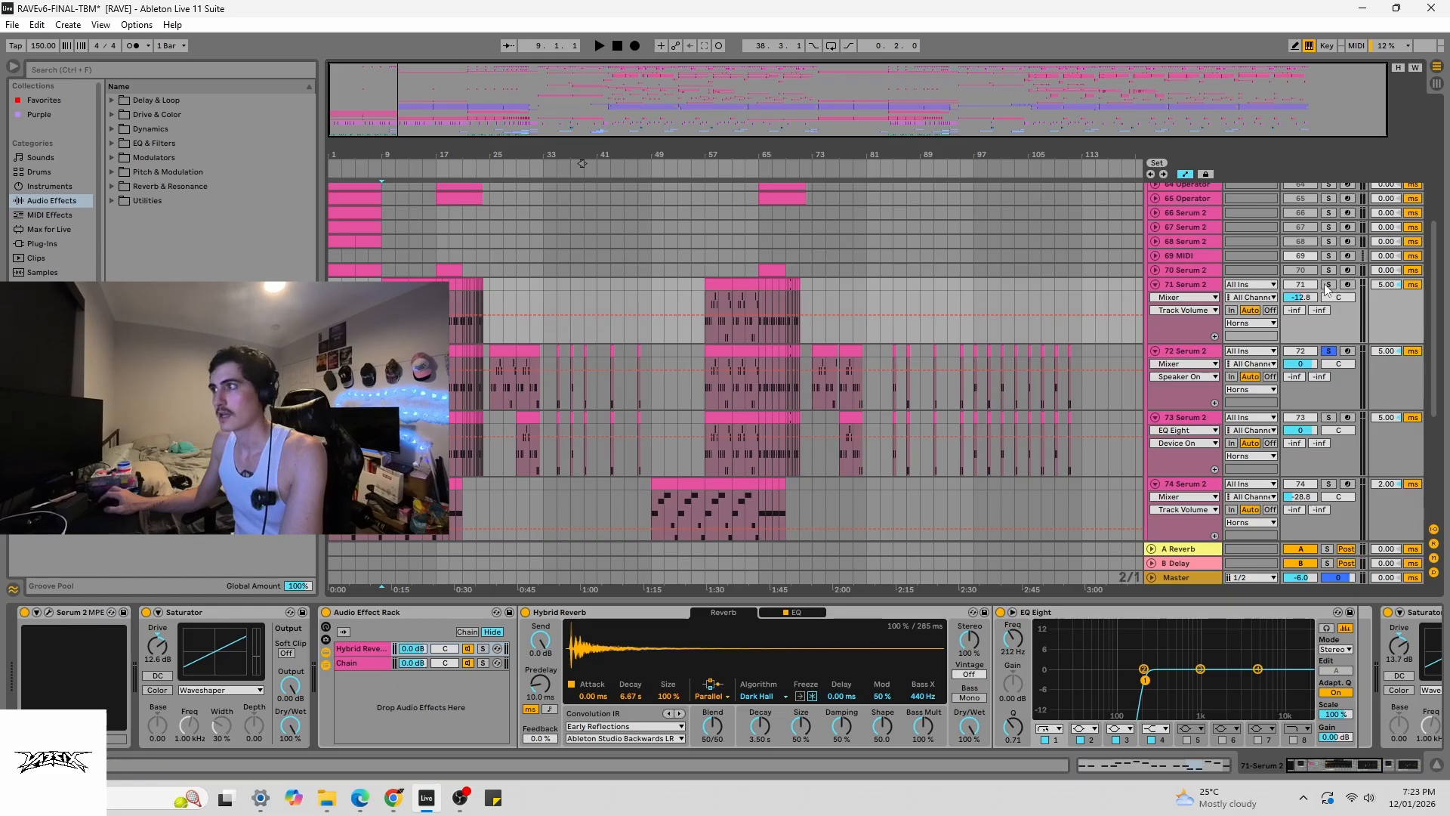
{"action": "key", "text": "space"}
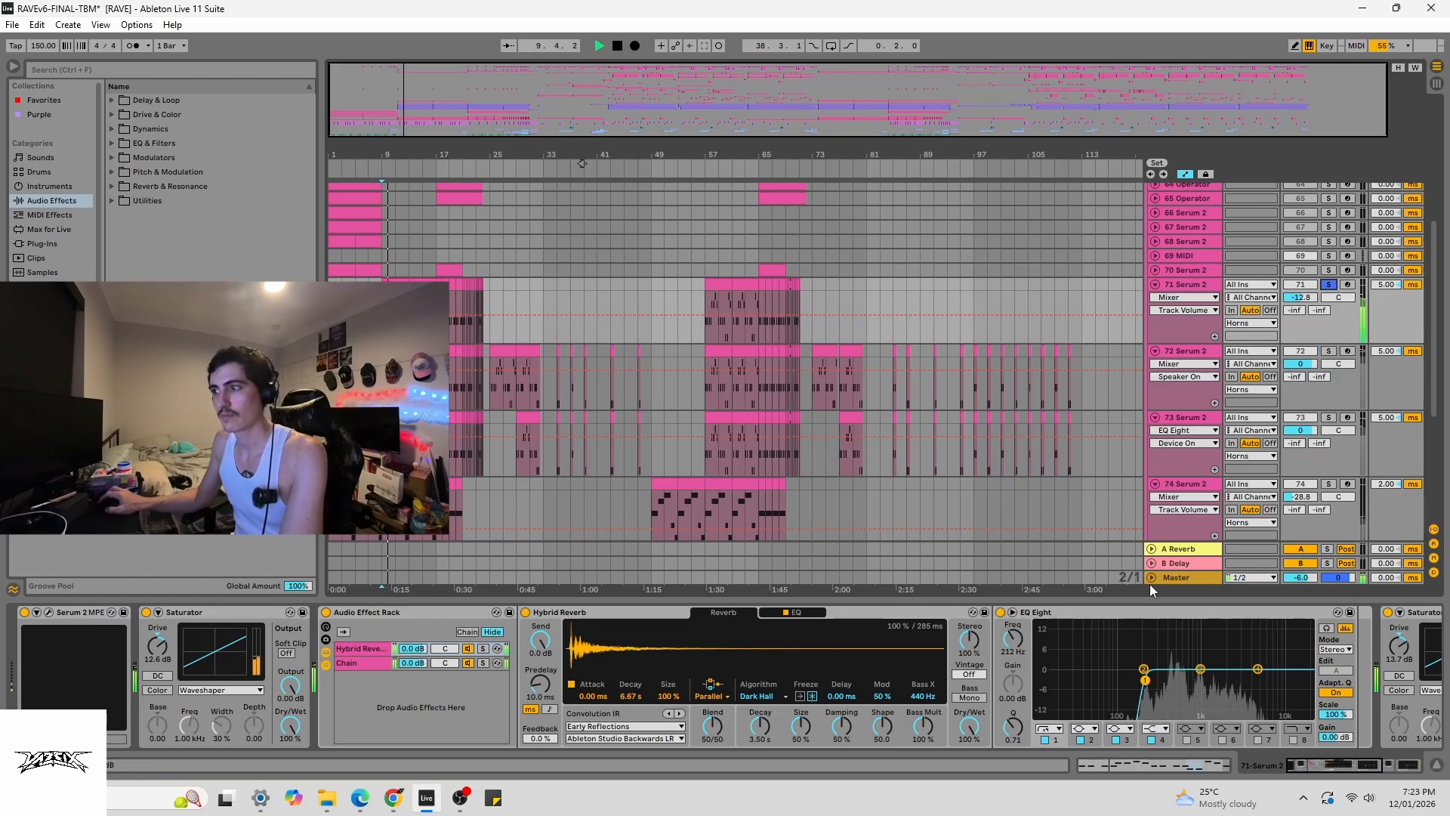
{"action": "key", "text": "space"}
{"action": "left_click_drag", "start_coordinate": [1337, 766], "coordinate": [1284, 769]}
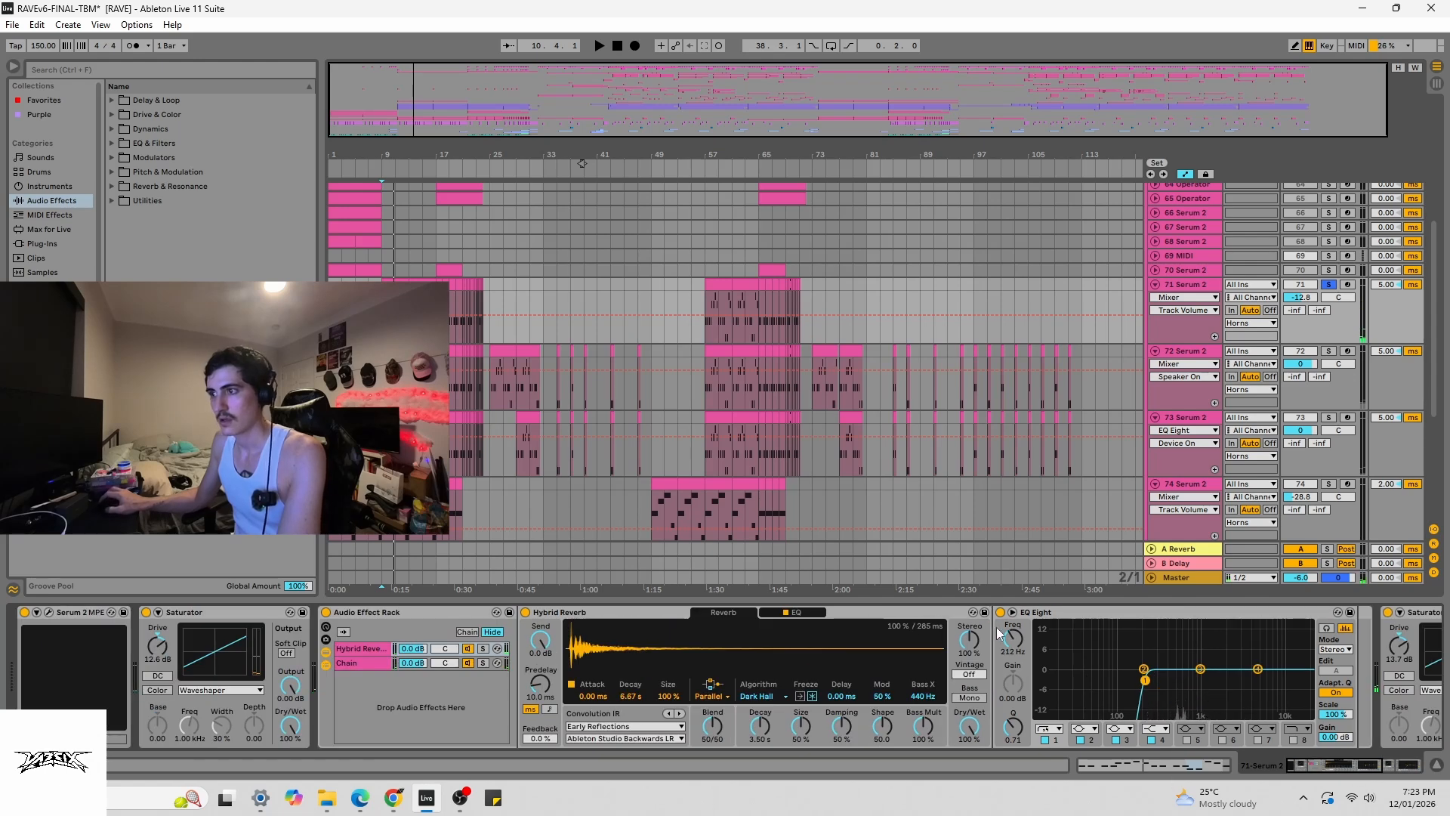
- Fold the Audio Effect Rack on 71 Serum 2, bypass every effect after the synth, and play from bar 9
{"action": "double_click", "coordinate": [381, 615]}
{"action": "left_click", "coordinate": [349, 613]}
{"action": "left_click", "coordinate": [528, 612]}
{"action": "left_click", "coordinate": [326, 612]}
{"action": "left_click", "coordinate": [326, 613]}
{"action": "left_click", "coordinate": [147, 613]}
{"action": "key", "text": "space"}
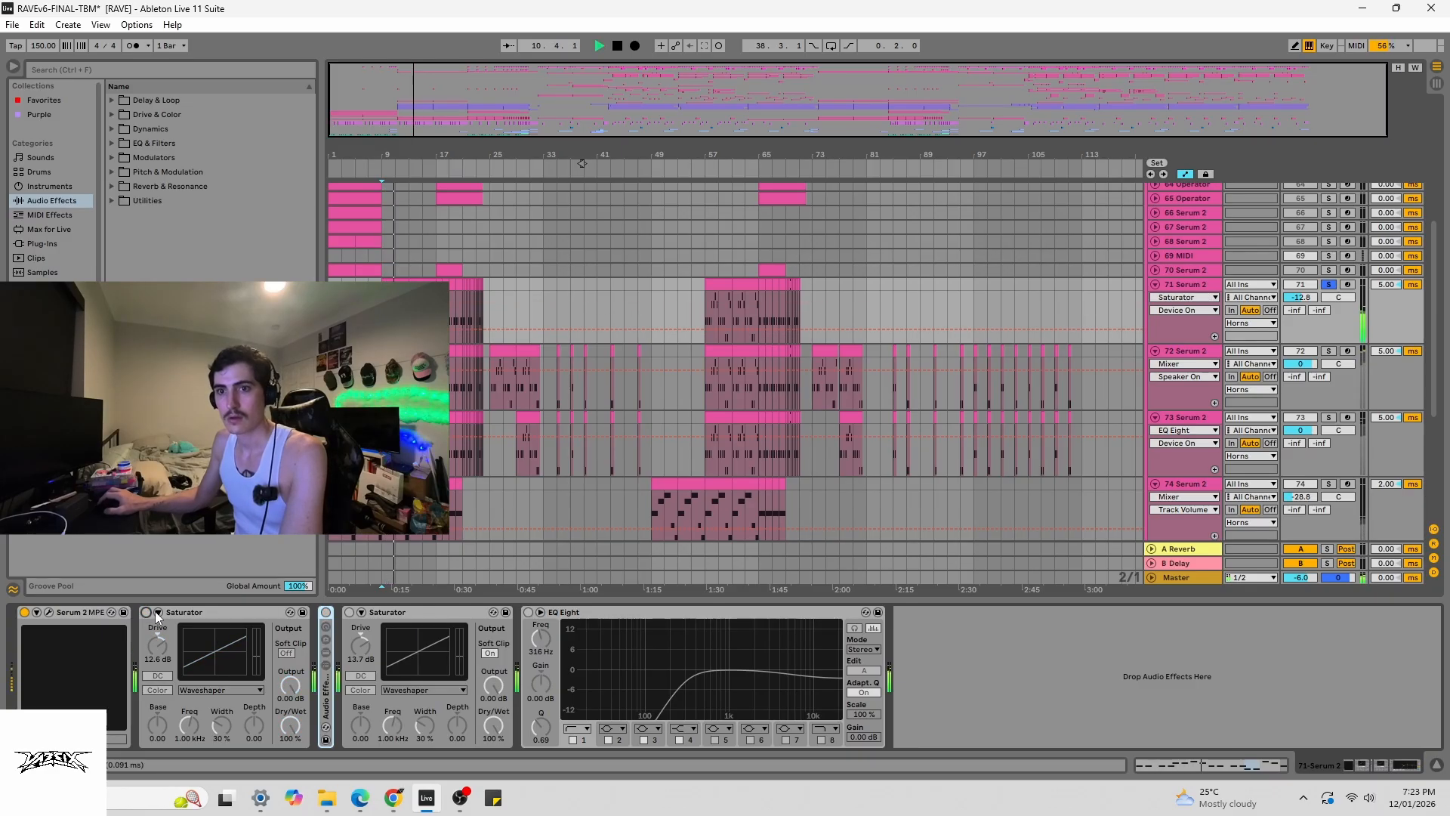
{"action": "key", "text": "space"}
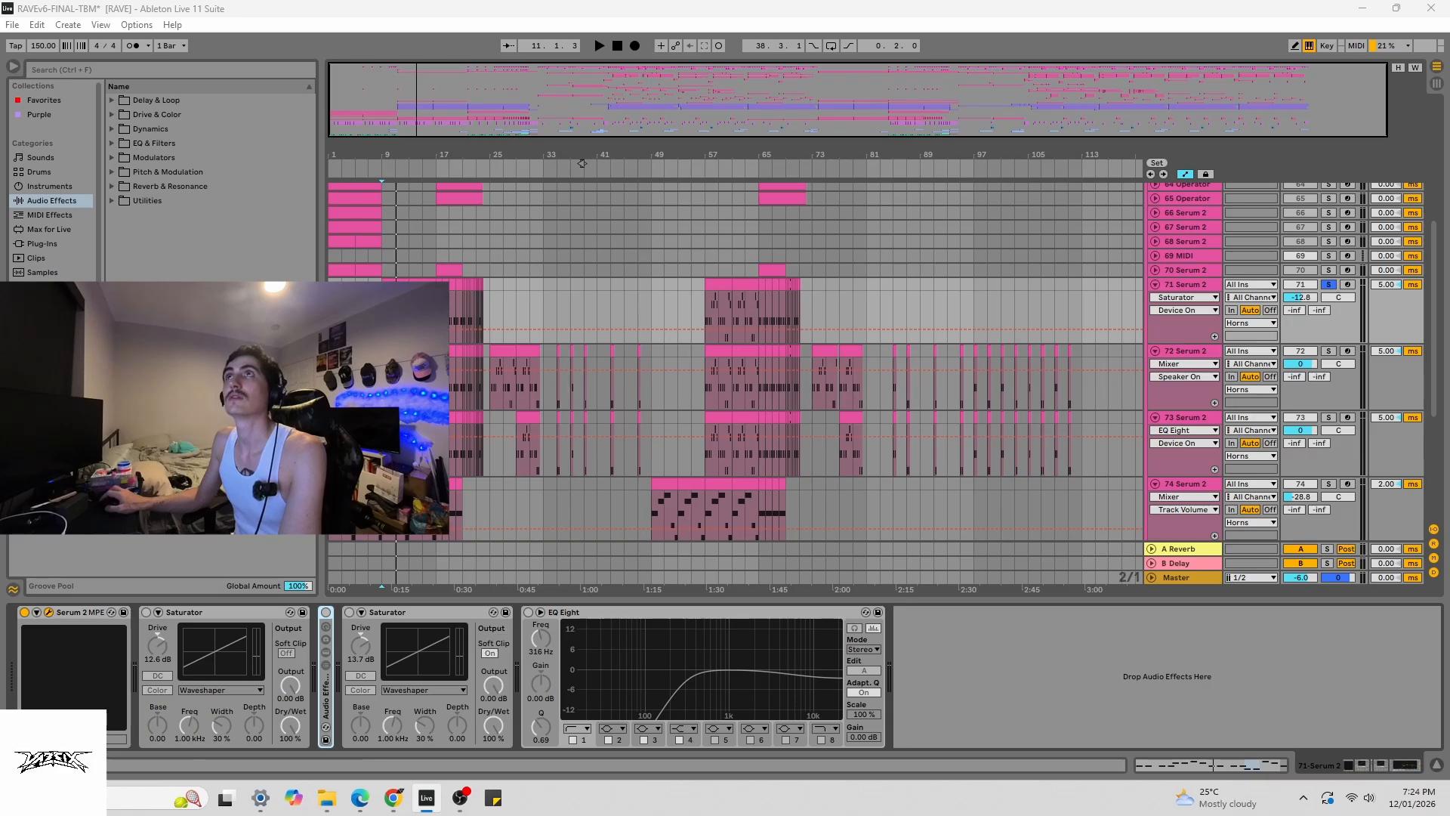
- Open the Serum 2 window on track 71 to view its BA - Basilisk preset, and close it
{"action": "left_click_drag", "start_coordinate": [1427, 235], "coordinate": [756, 144]}
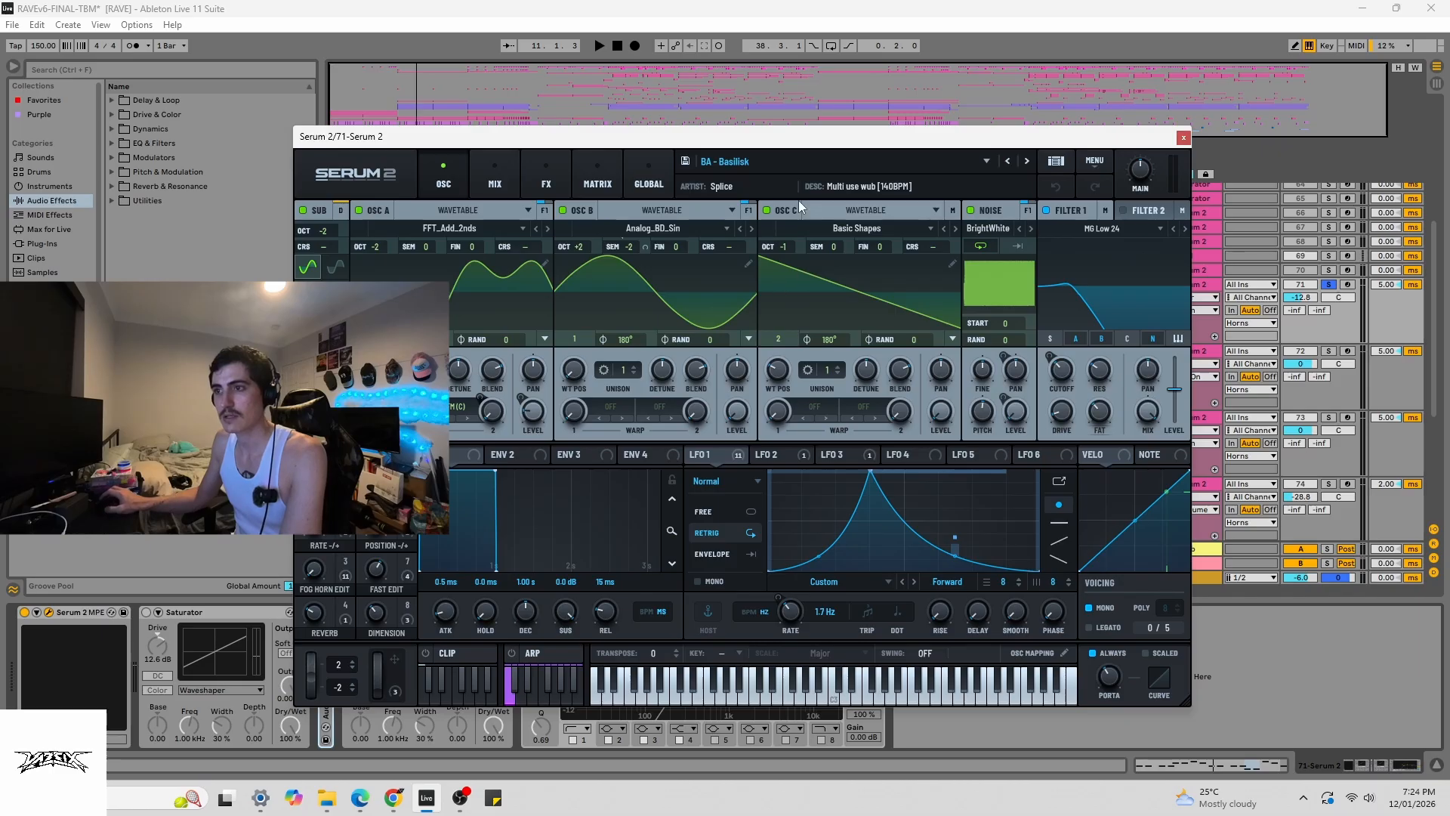
{"action": "left_click_drag", "start_coordinate": [753, 140], "coordinate": [918, 134]}
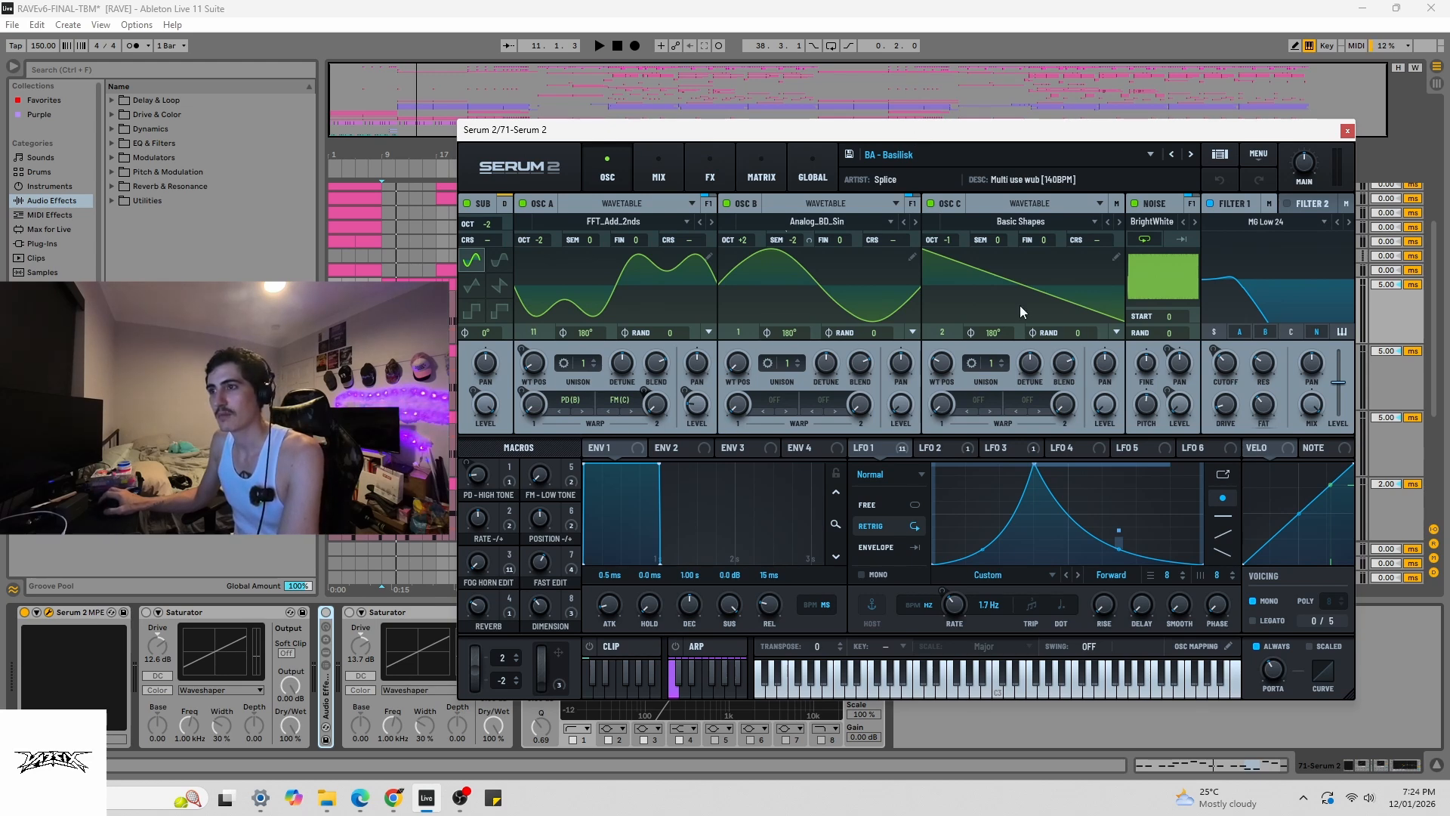
{"action": "left_click", "coordinate": [1348, 131]}
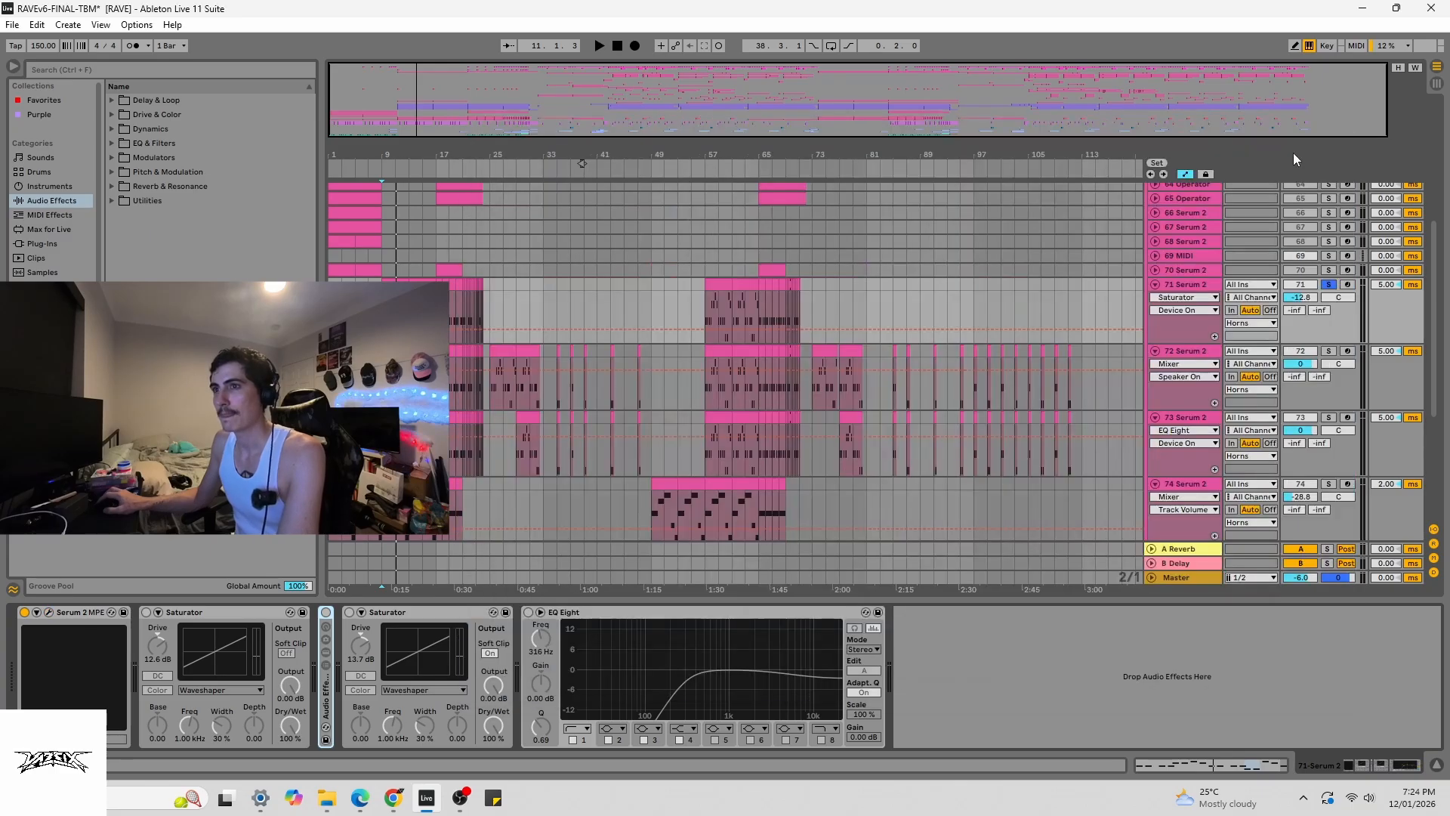
- Open the Serum 2 window on track 72 with its BR - Brass Hype preset and play that track soloed from bar 9
{"action": "left_click", "coordinate": [325, 613]}
{"action": "left_click", "coordinate": [49, 612]}
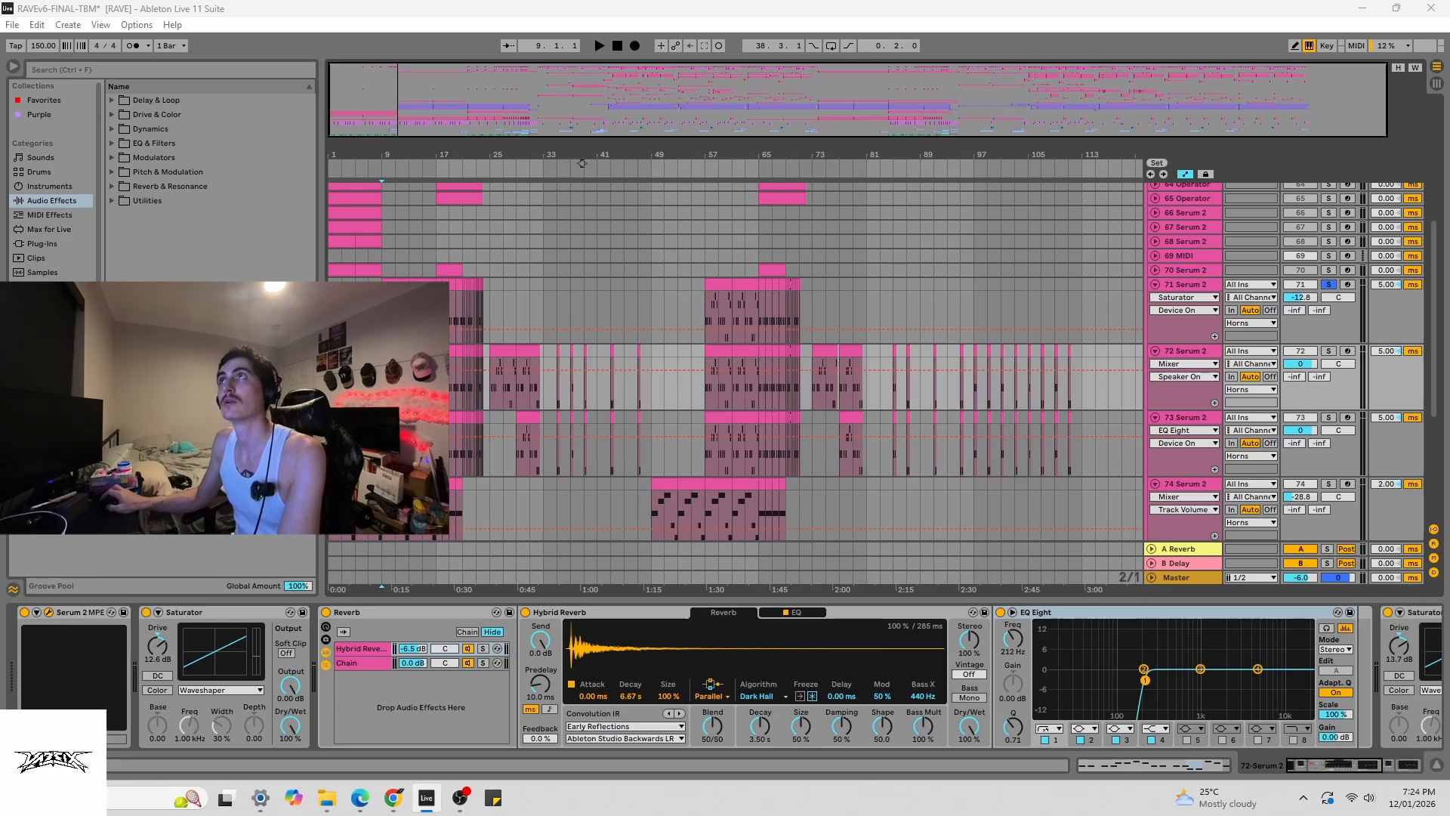
{"action": "left_click_drag", "start_coordinate": [1420, 345], "coordinate": [882, 184]}
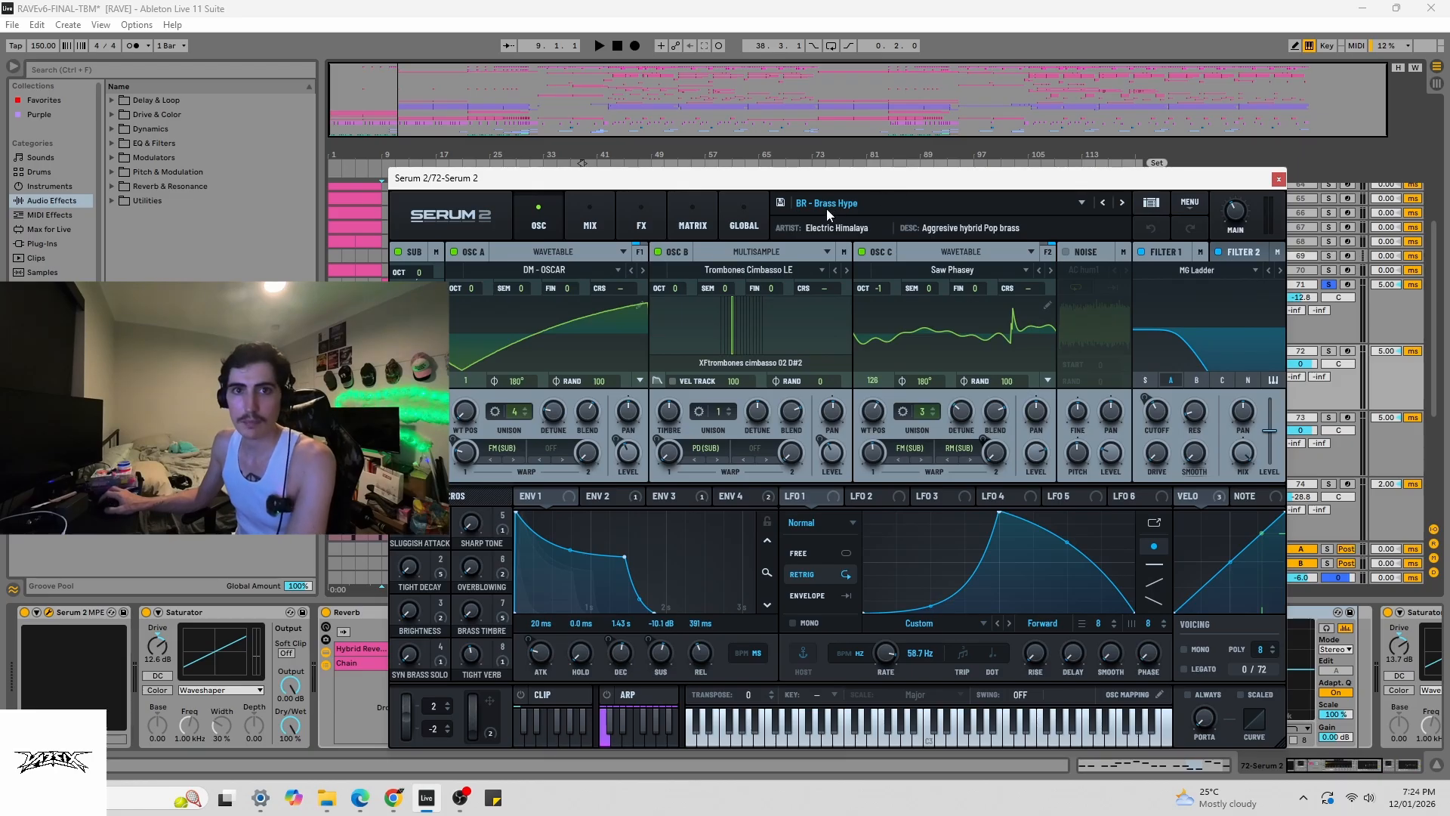
{"action": "left_click", "coordinate": [1330, 352]}
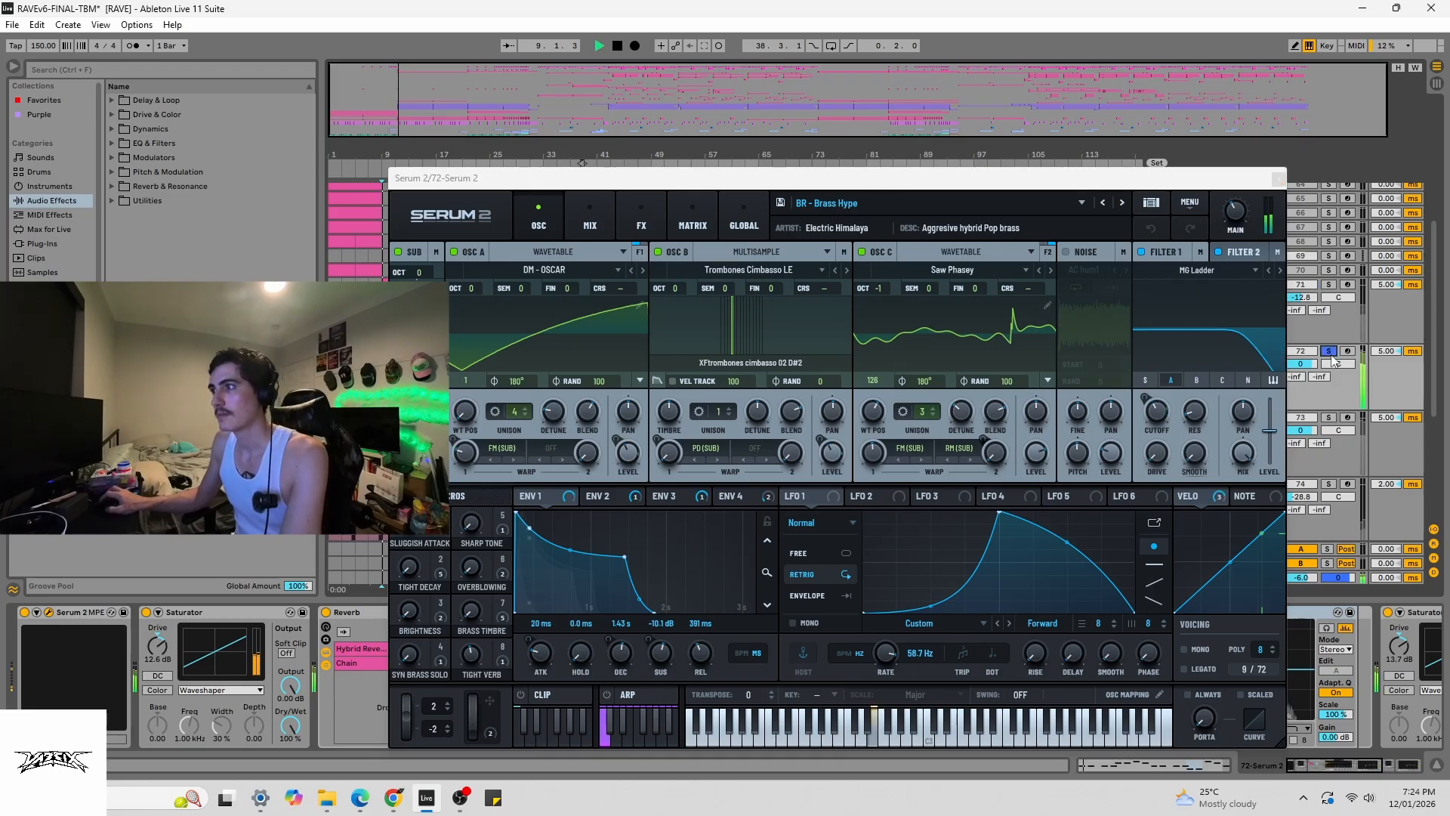
- Solo 71 Serum 2 and reopen its Serum 2 window, placed lower so that the track lanes are reachable
{"action": "left_click", "coordinate": [1330, 284]}
{"action": "left_click", "coordinate": [530, 287]}
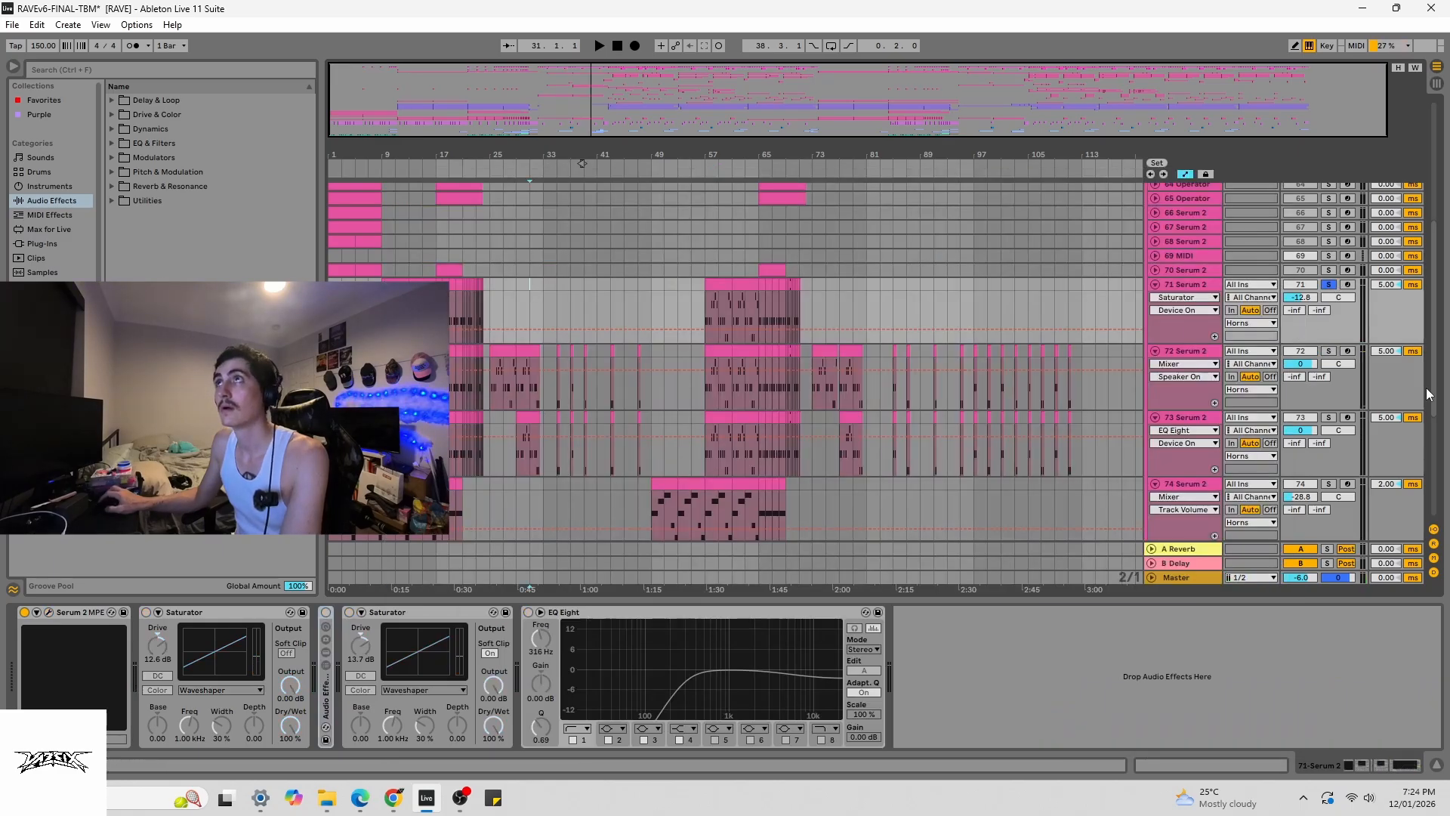
{"action": "left_click", "coordinate": [49, 611]}
{"action": "left_click_drag", "start_coordinate": [1062, 127], "coordinate": [858, 139]}
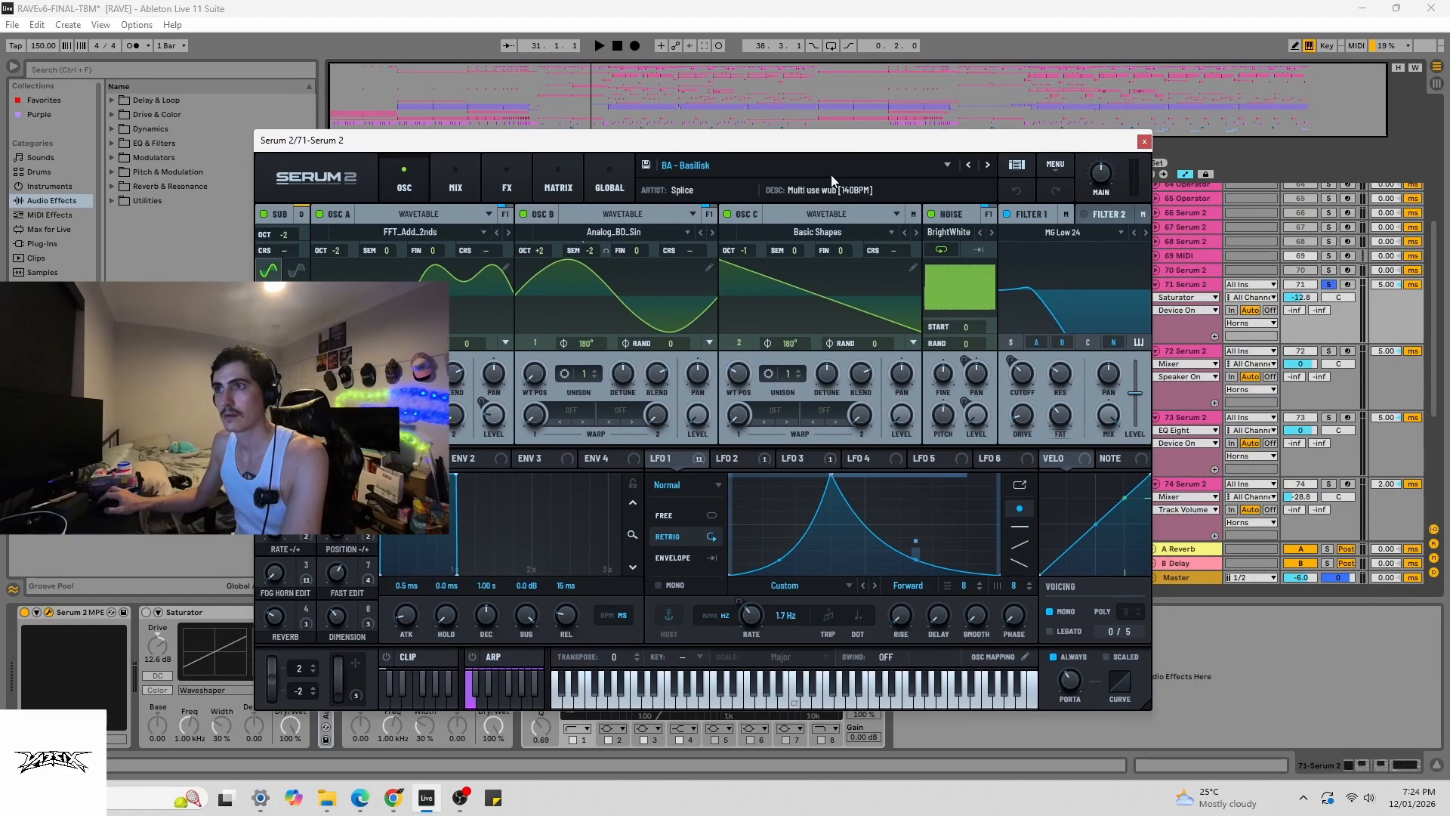
{"action": "left_click_drag", "start_coordinate": [834, 139], "coordinate": [900, 328]}
- Play the soloed 71 Serum 2 from bar 9, stop playback and unsolo the track
{"action": "left_click", "coordinate": [388, 286]}
{"action": "key", "text": "space"}
{"action": "key", "text": "space"}
{"action": "left_click", "coordinate": [1331, 285]}
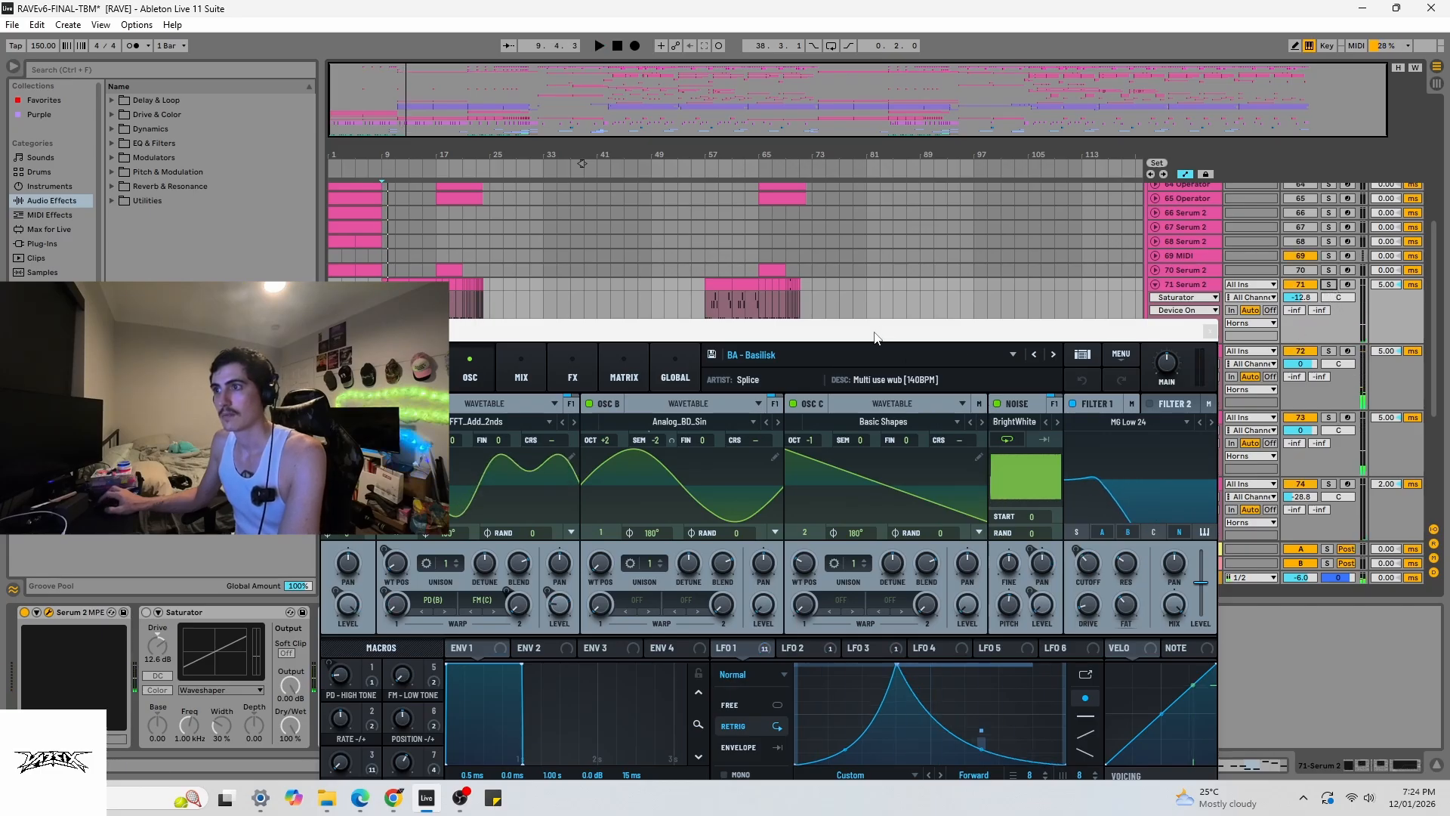
- Solo 71, 72 and 73 Serum 2 together and close the Serum 2 window
{"action": "left_click_drag", "start_coordinate": [876, 337], "coordinate": [876, 408]}
{"action": "left_click", "coordinate": [1328, 351]}
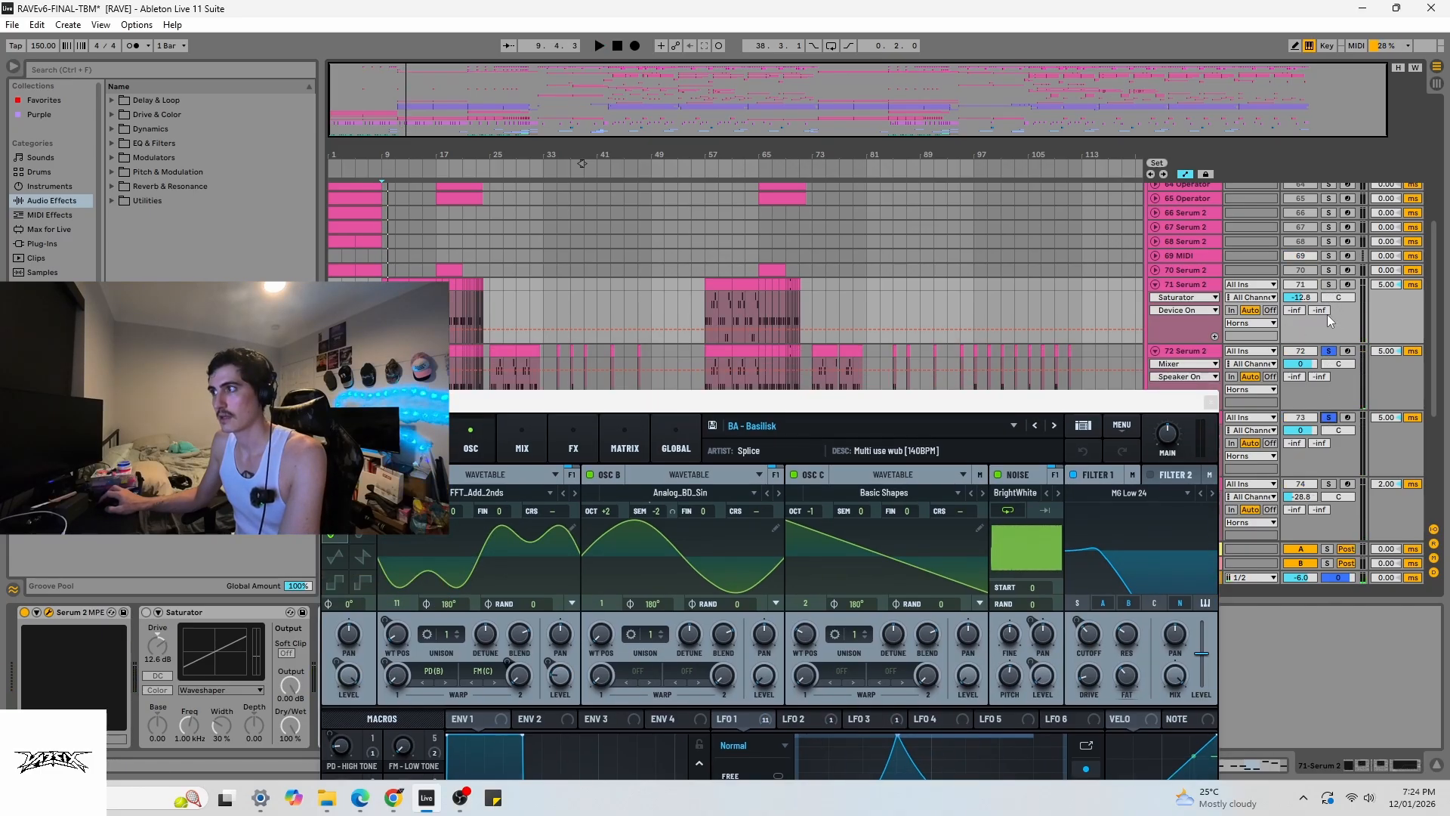
{"action": "left_click_drag", "start_coordinate": [744, 404], "coordinate": [721, 557]}
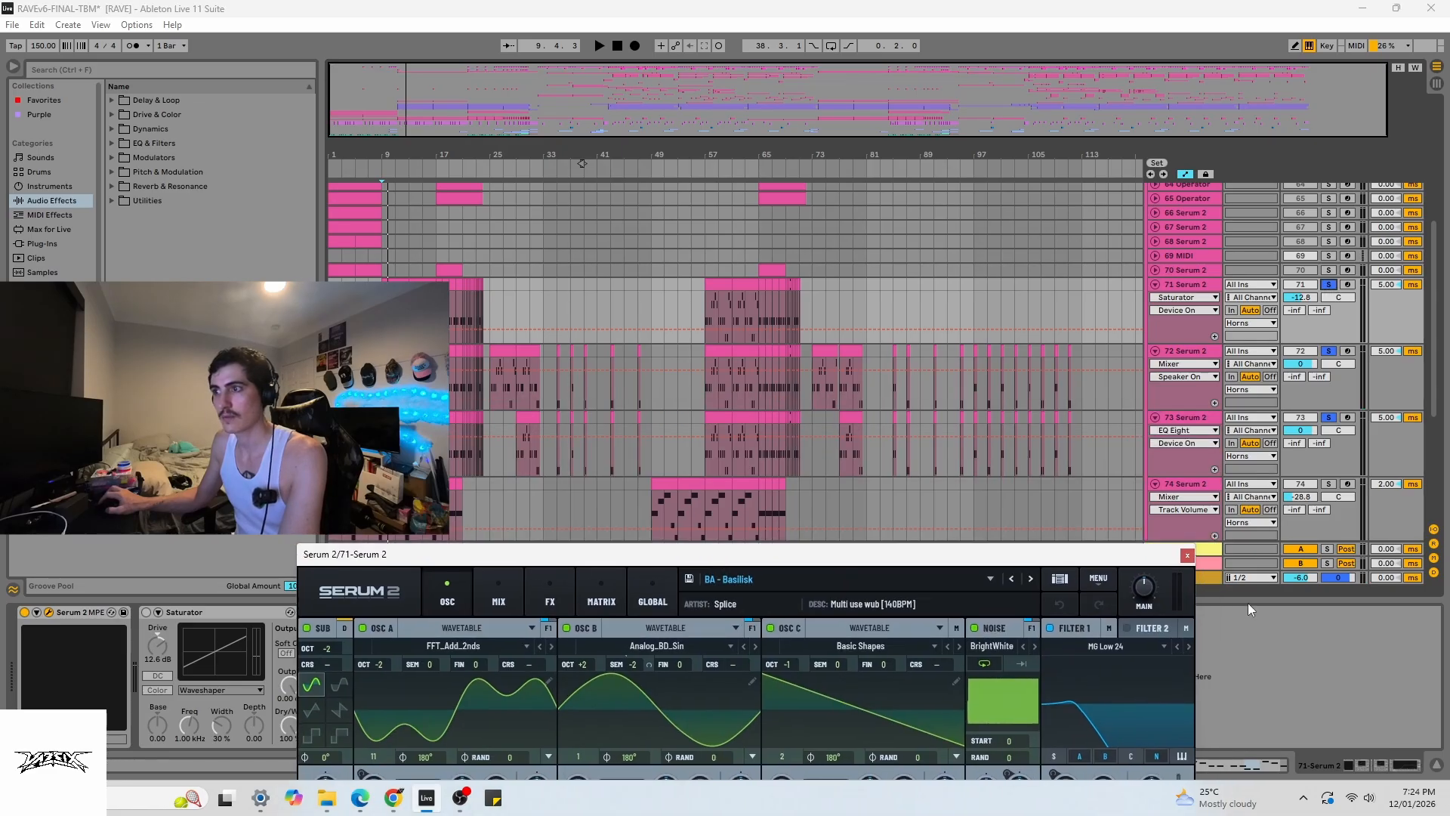
{"action": "left_click", "coordinate": [1187, 556]}
- Play the three soloed Serum 2 layers together from bar 9, stop and unsolo them
{"action": "key", "text": "space"}
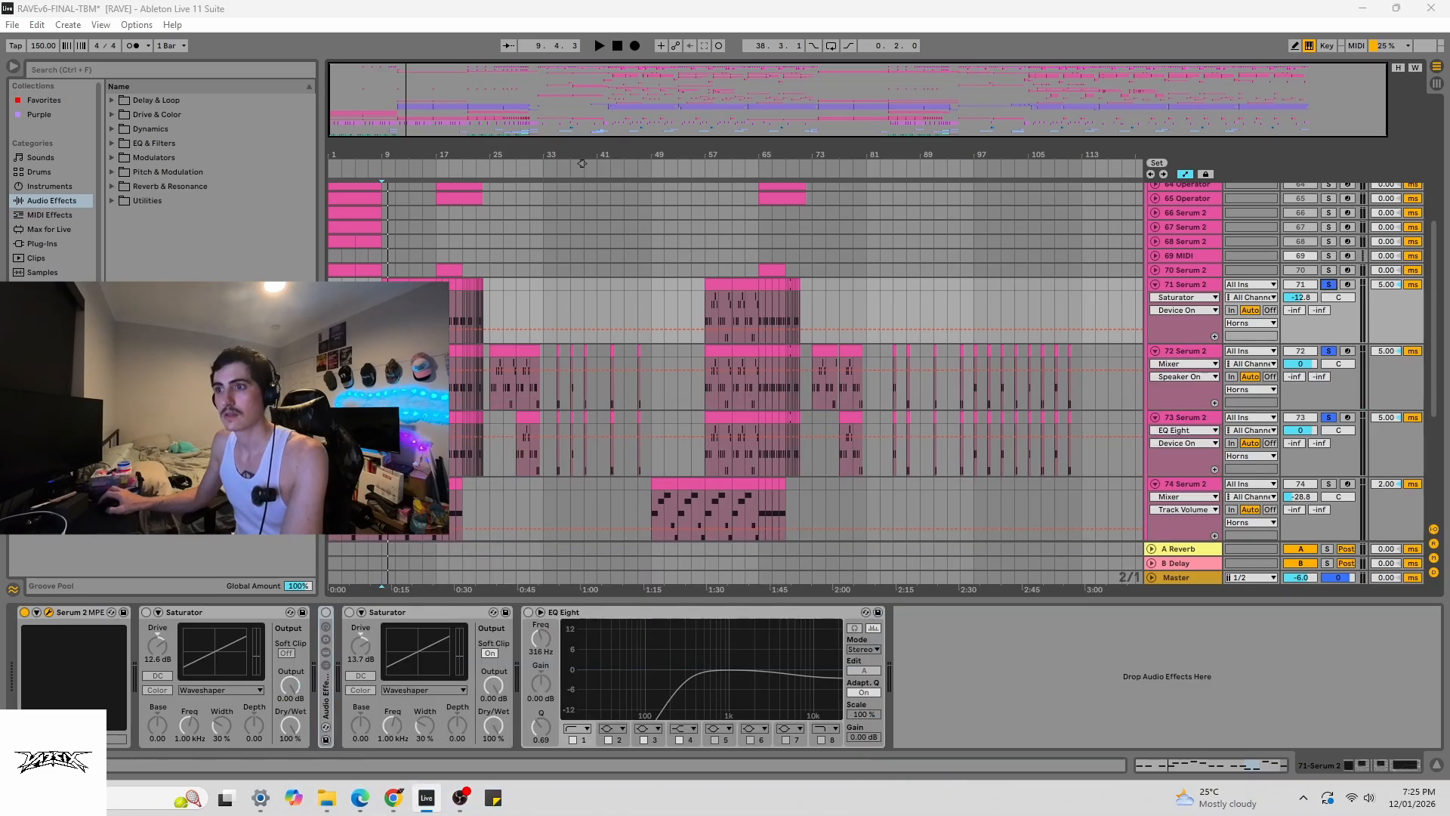
{"action": "key", "text": "space"}
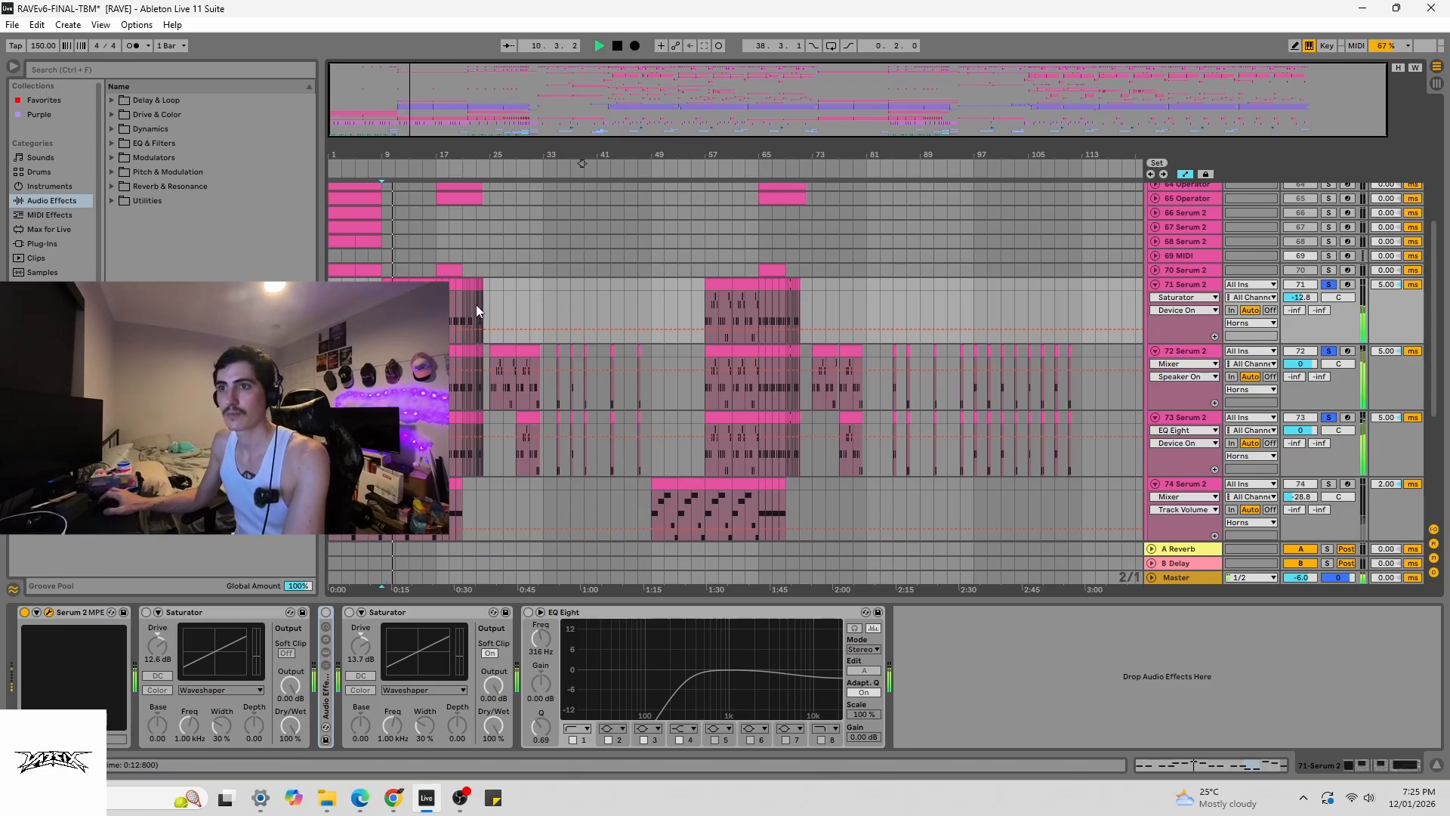
{"action": "key", "text": "space"}
{"action": "left_click", "coordinate": [1331, 287]}
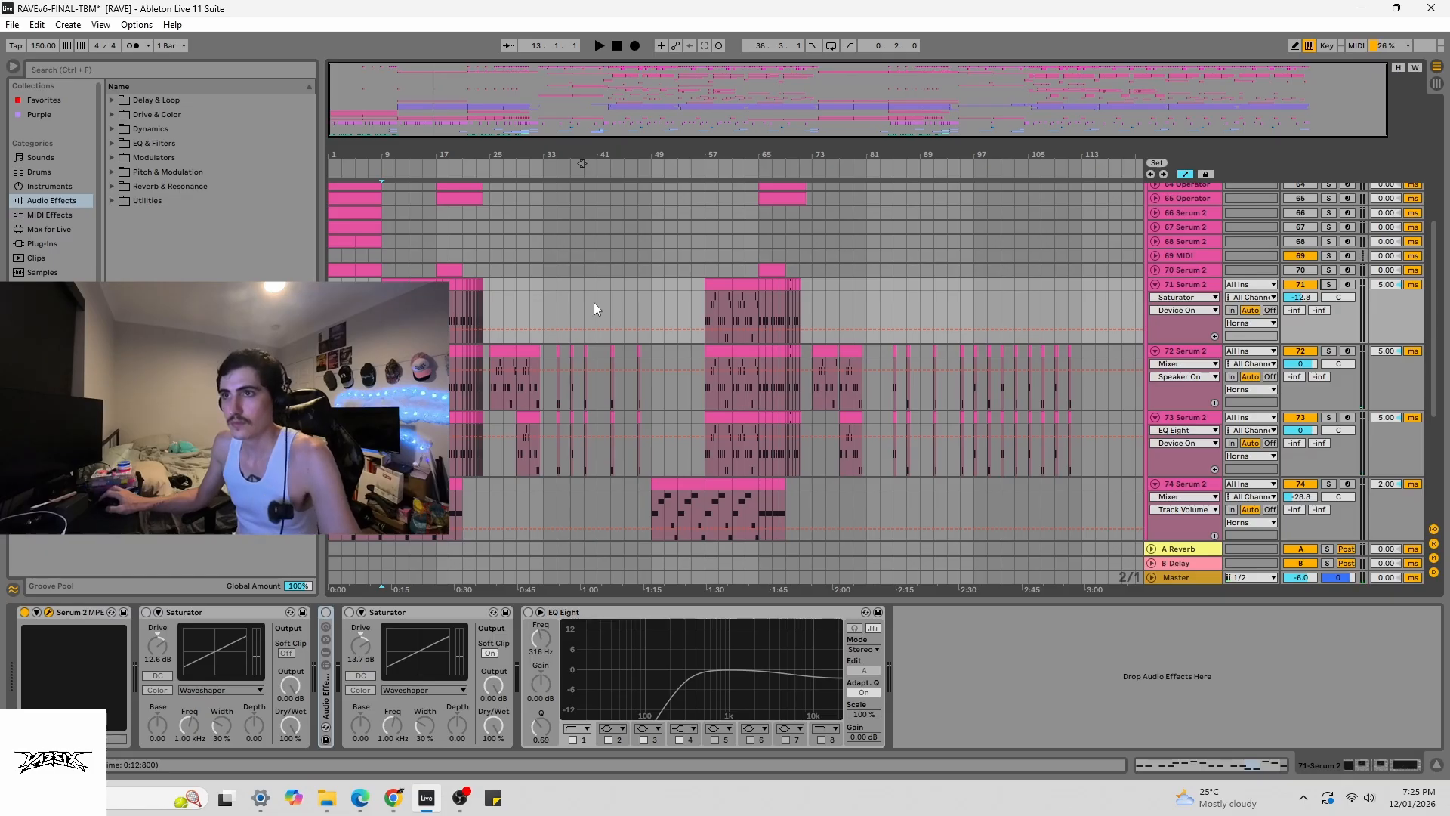
- Solo the Horns group and play it from bar 5 and from bar 9 with its effects chain shown
{"action": "scroll", "coordinate": [594, 302], "scroll_direction": "up", "scroll_amount": 5}
{"action": "left_click", "coordinate": [1329, 231]}
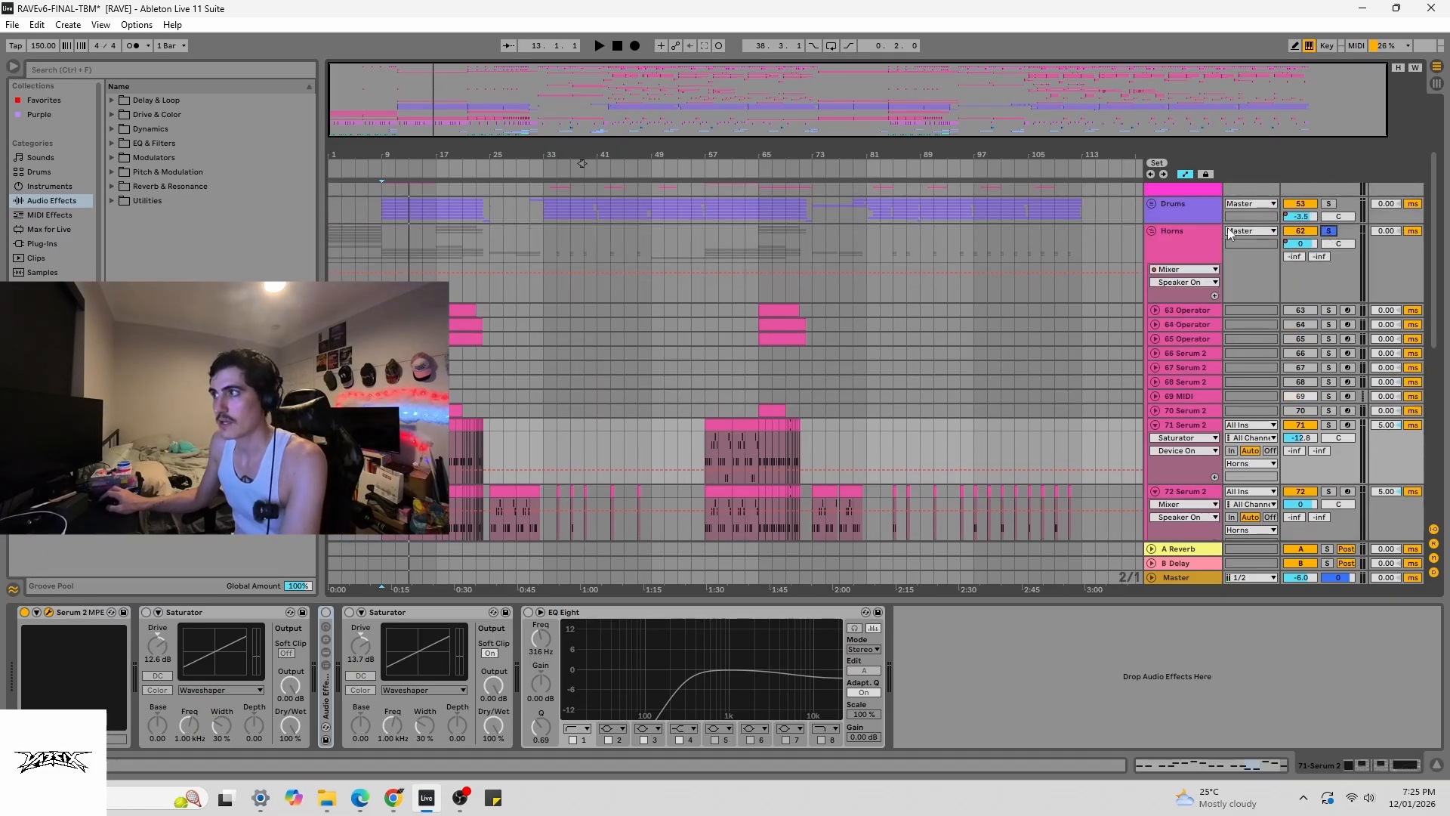
{"action": "left_click_drag", "start_coordinate": [357, 242], "coordinate": [370, 237]}
{"action": "key", "text": "space"}
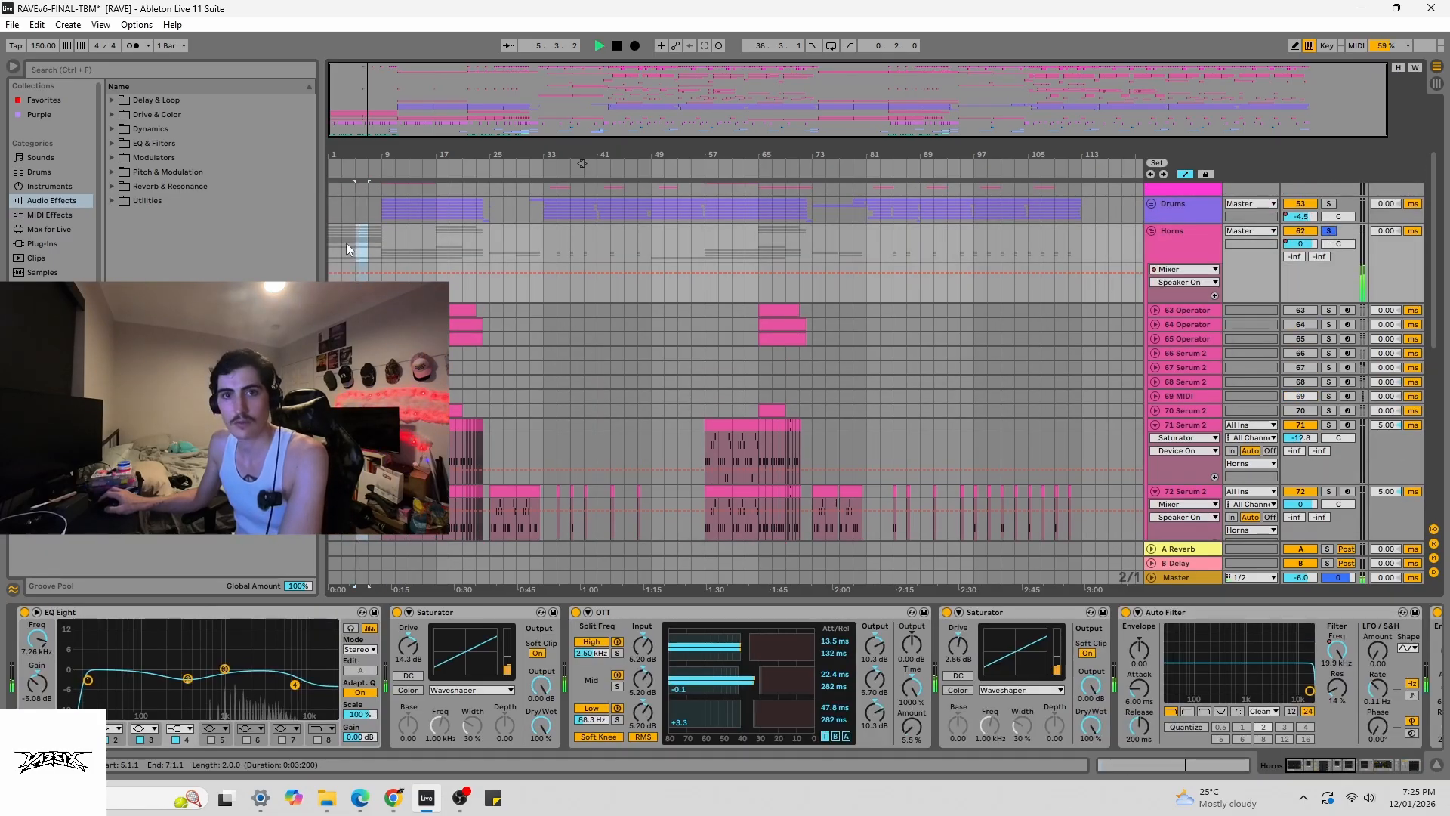
{"action": "left_click", "coordinate": [384, 247]}
{"action": "key", "text": "space"}
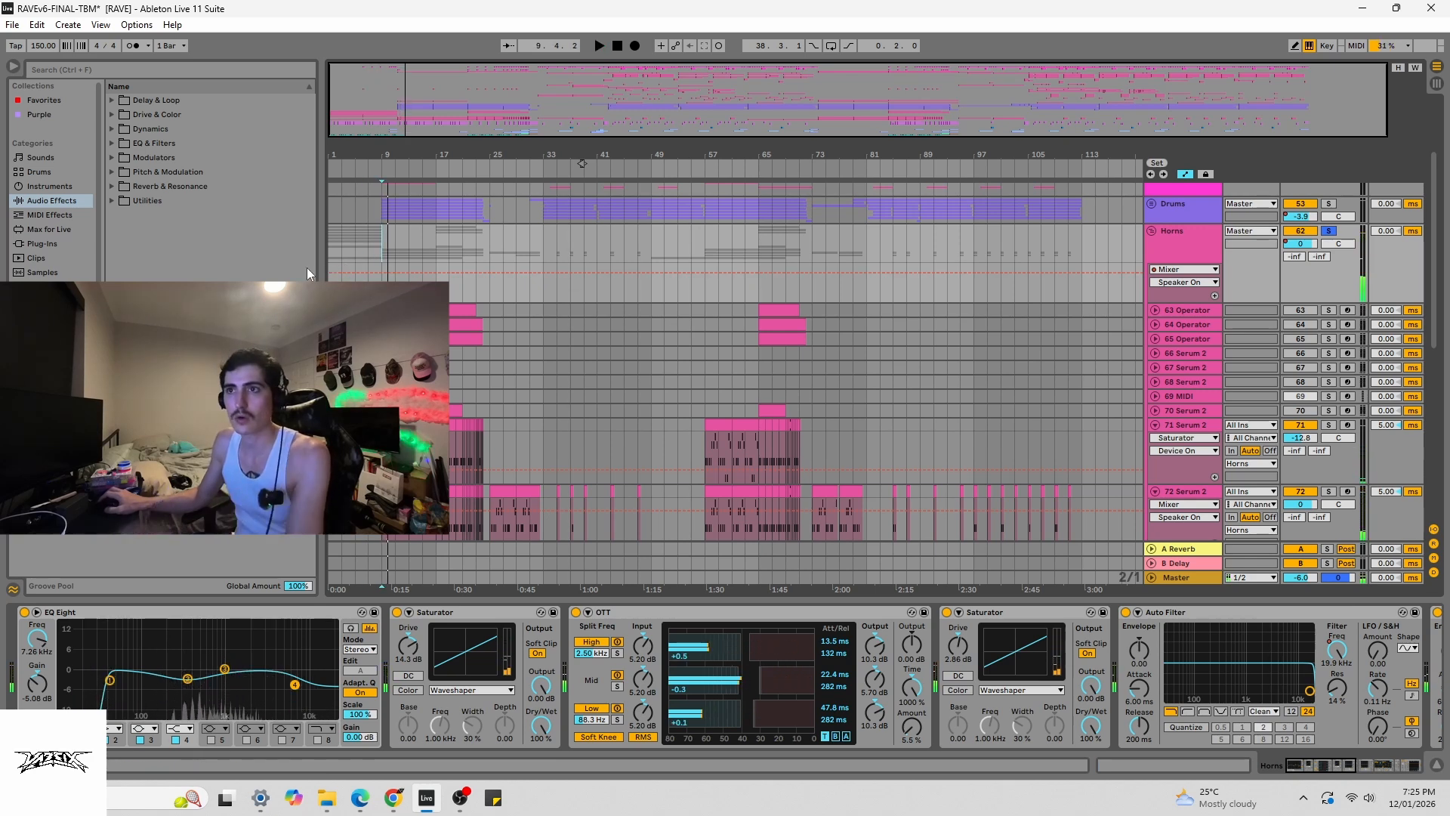
{"action": "key", "text": "space"}
{"action": "scroll", "coordinate": [640, 360], "scroll_direction": "down", "scroll_amount": 10}
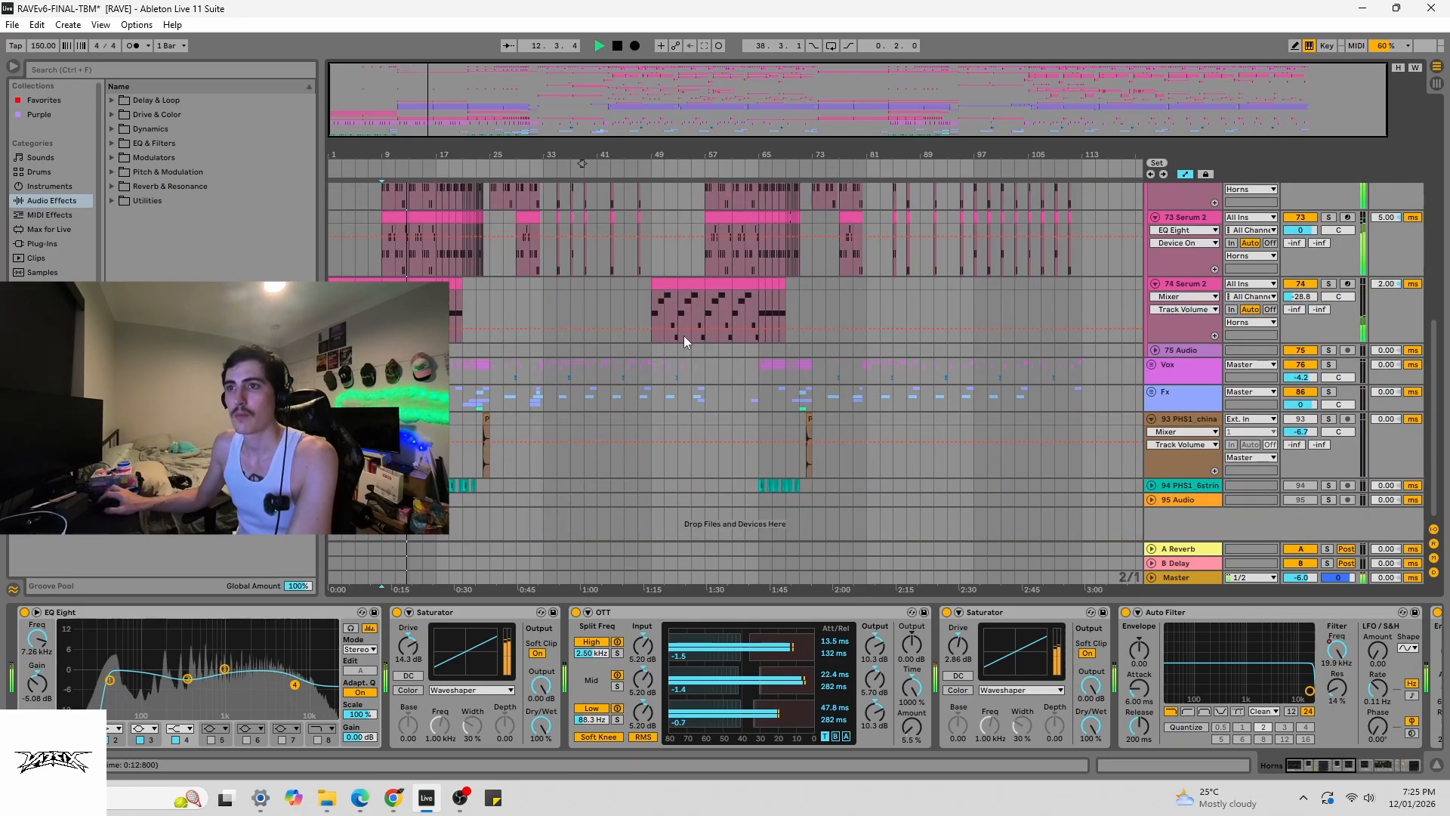
{"action": "key", "text": "space"}
- Fold and unsolo the Horns group, and solo and unfold the Drums group
{"action": "scroll", "coordinate": [665, 326], "scroll_direction": "up", "scroll_amount": 10}
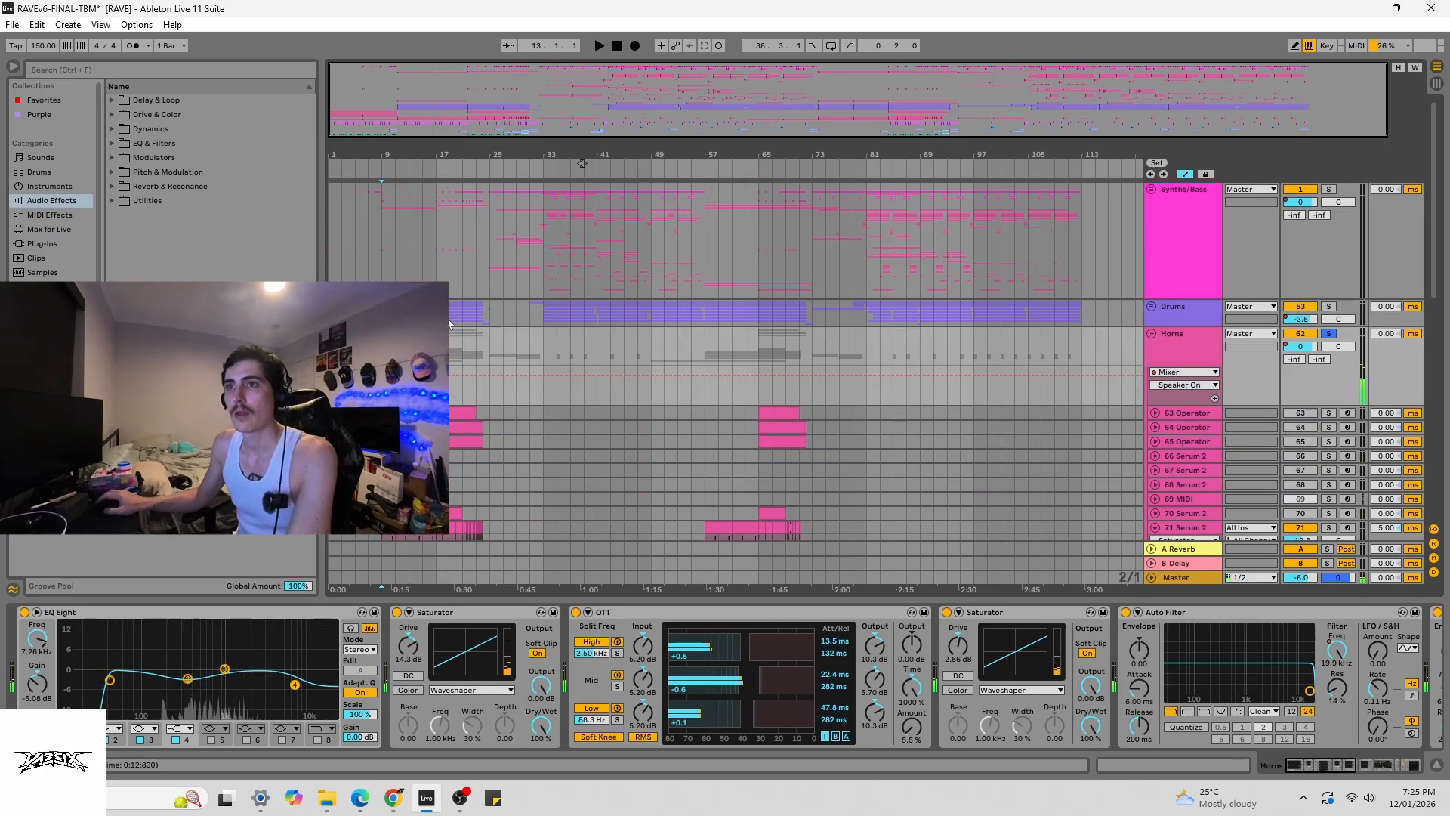
{"action": "left_click", "coordinate": [1151, 332]}
{"action": "left_click", "coordinate": [1329, 334]}
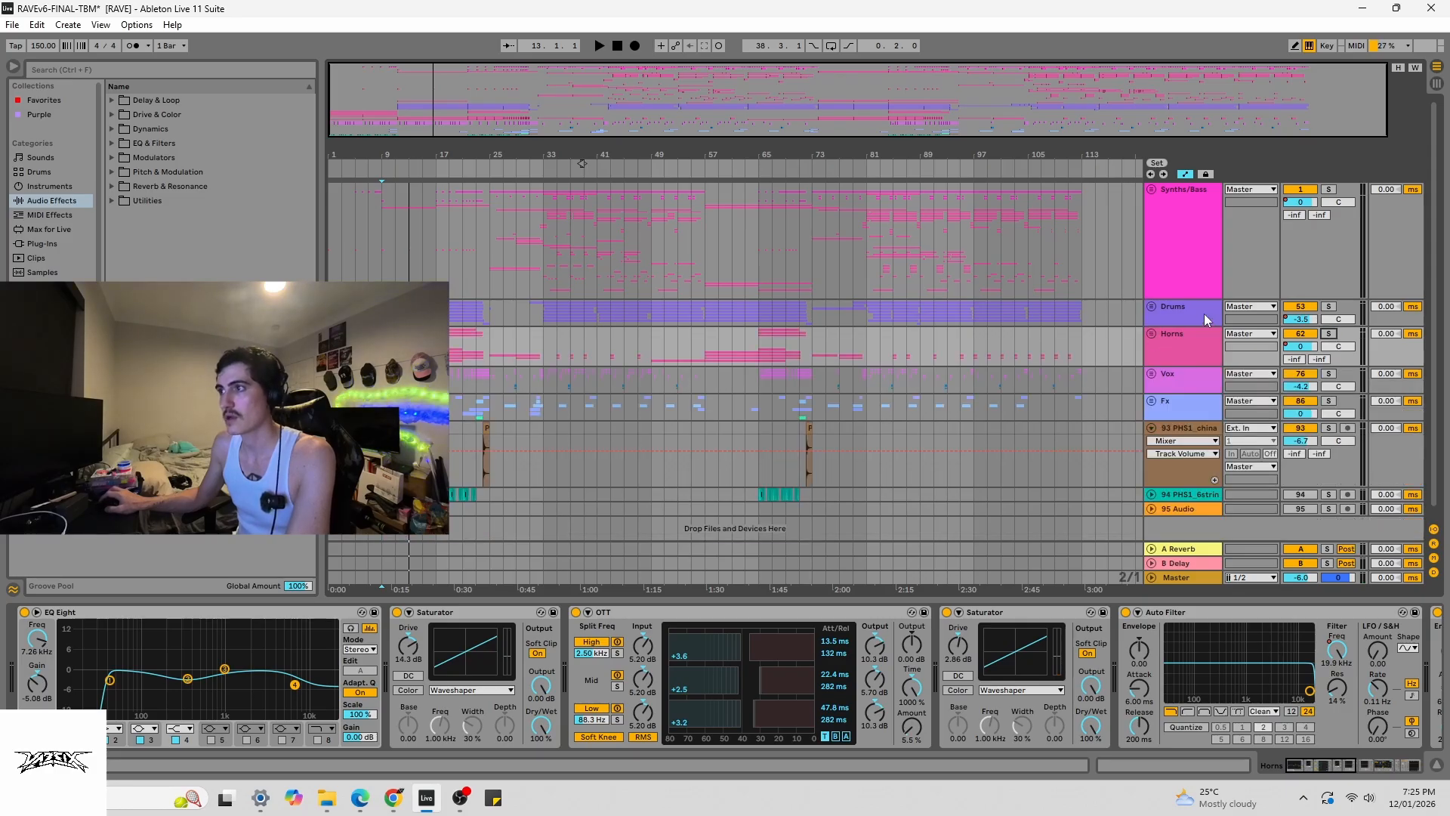
{"action": "left_click", "coordinate": [1330, 307]}
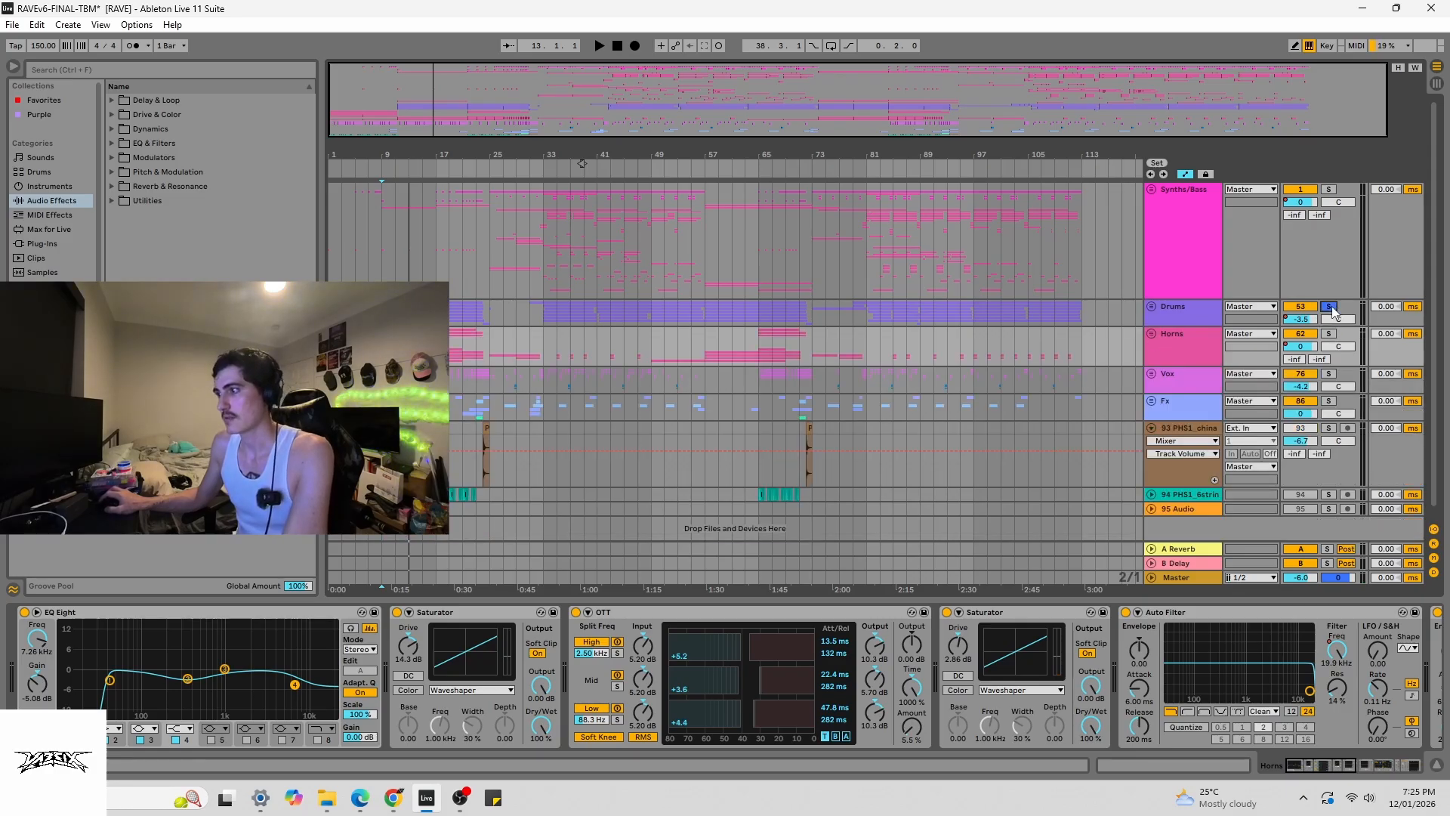
{"action": "left_click", "coordinate": [1151, 305]}
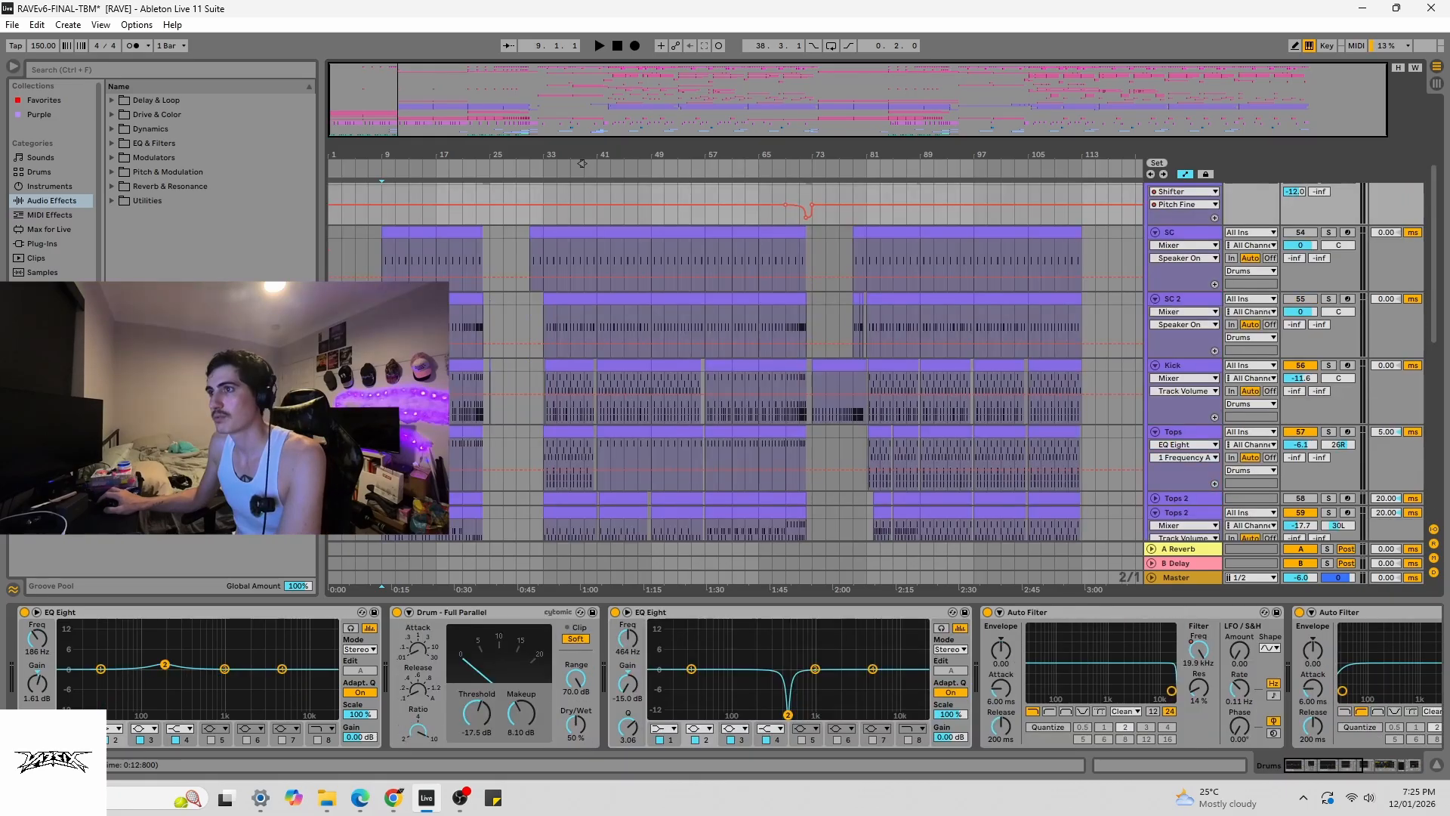
- Examine the SC and SC 2 tracks, viewing the SC 2 chain through to its Compressor and the clips around bar 9
{"action": "left_click_drag", "start_coordinate": [373, 248], "coordinate": [1091, 228]}
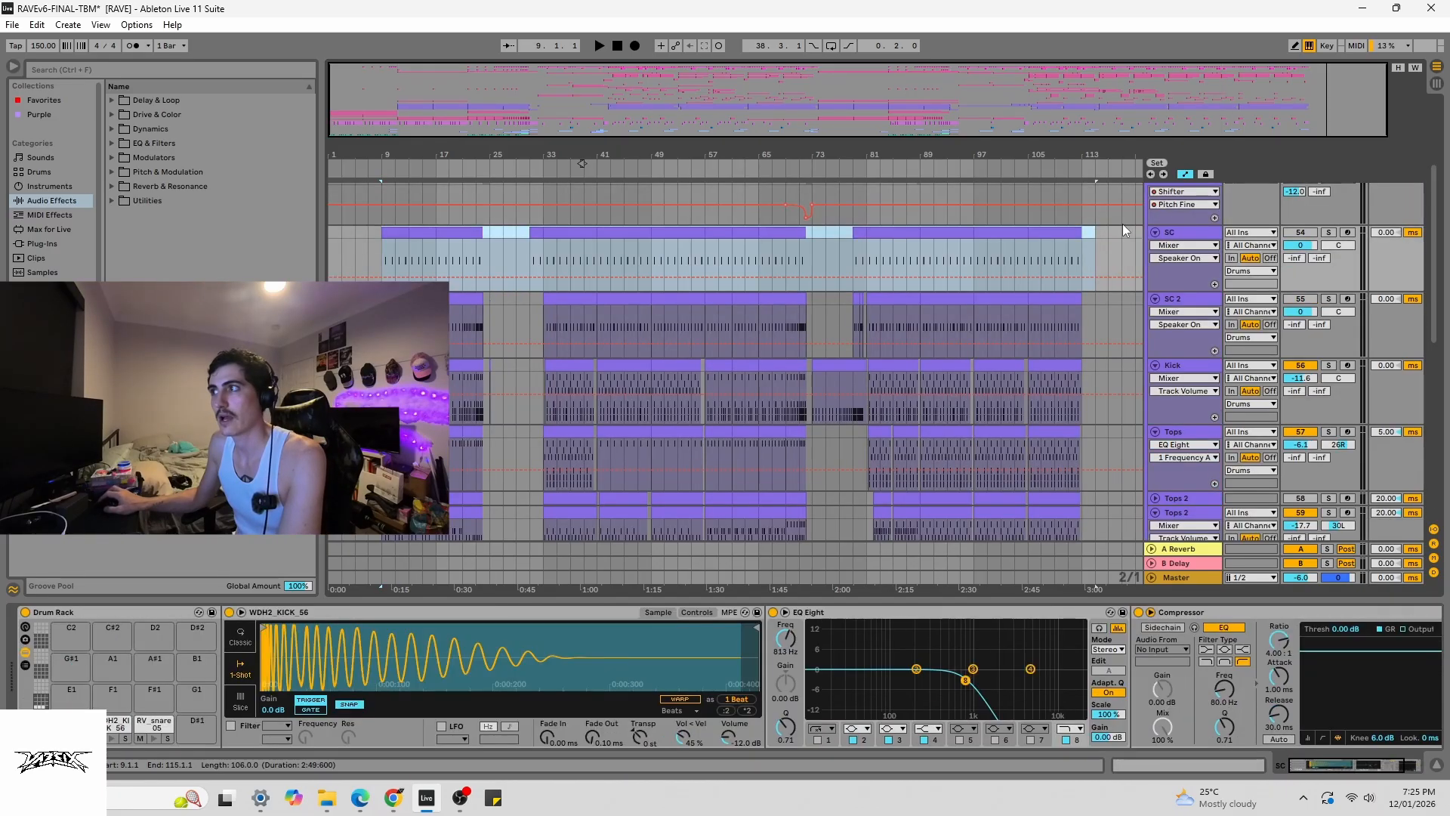
{"action": "left_click", "coordinate": [1185, 228]}
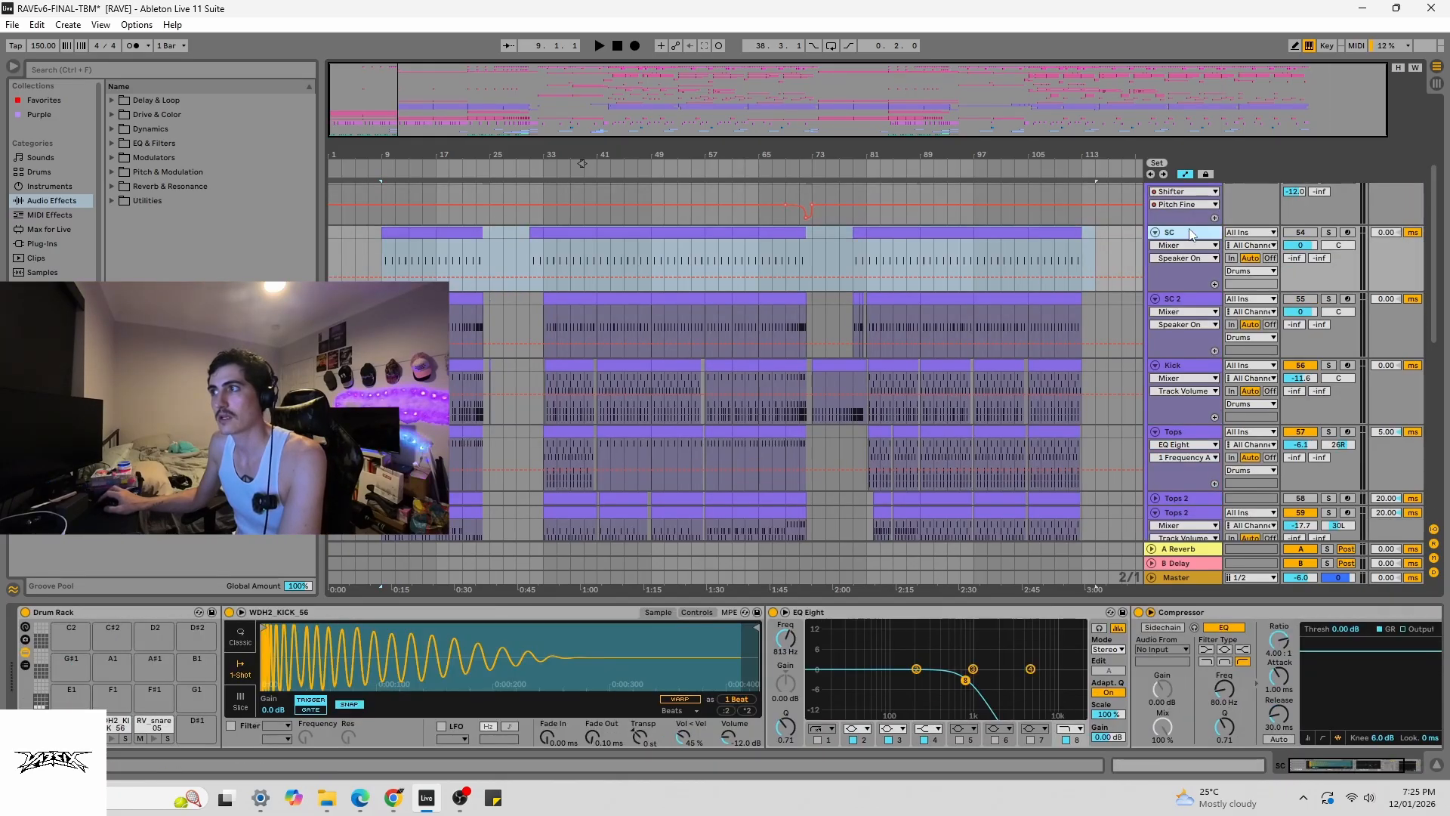
{"action": "left_click", "coordinate": [1176, 304]}
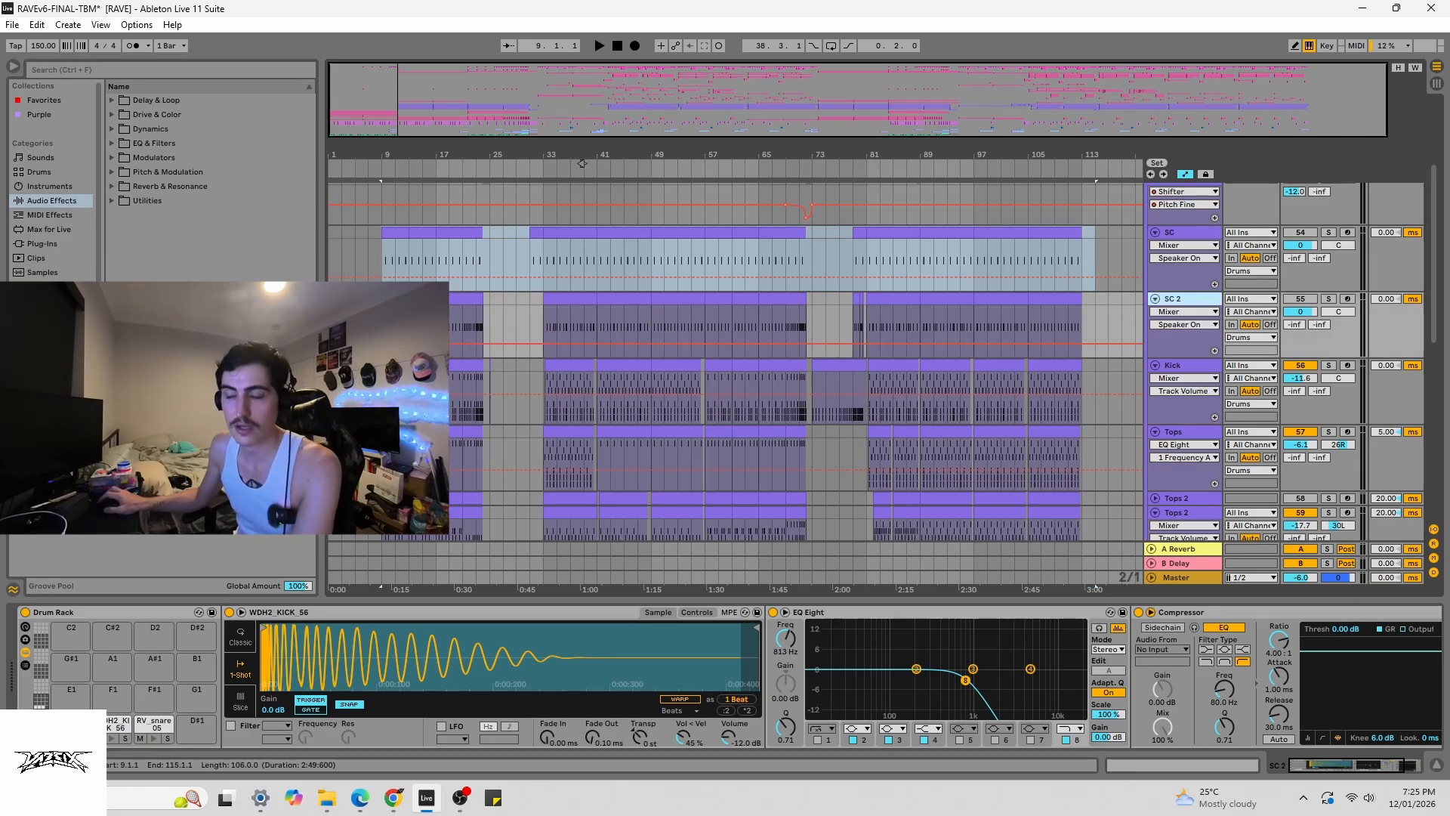
{"action": "left_click", "coordinate": [582, 164]}
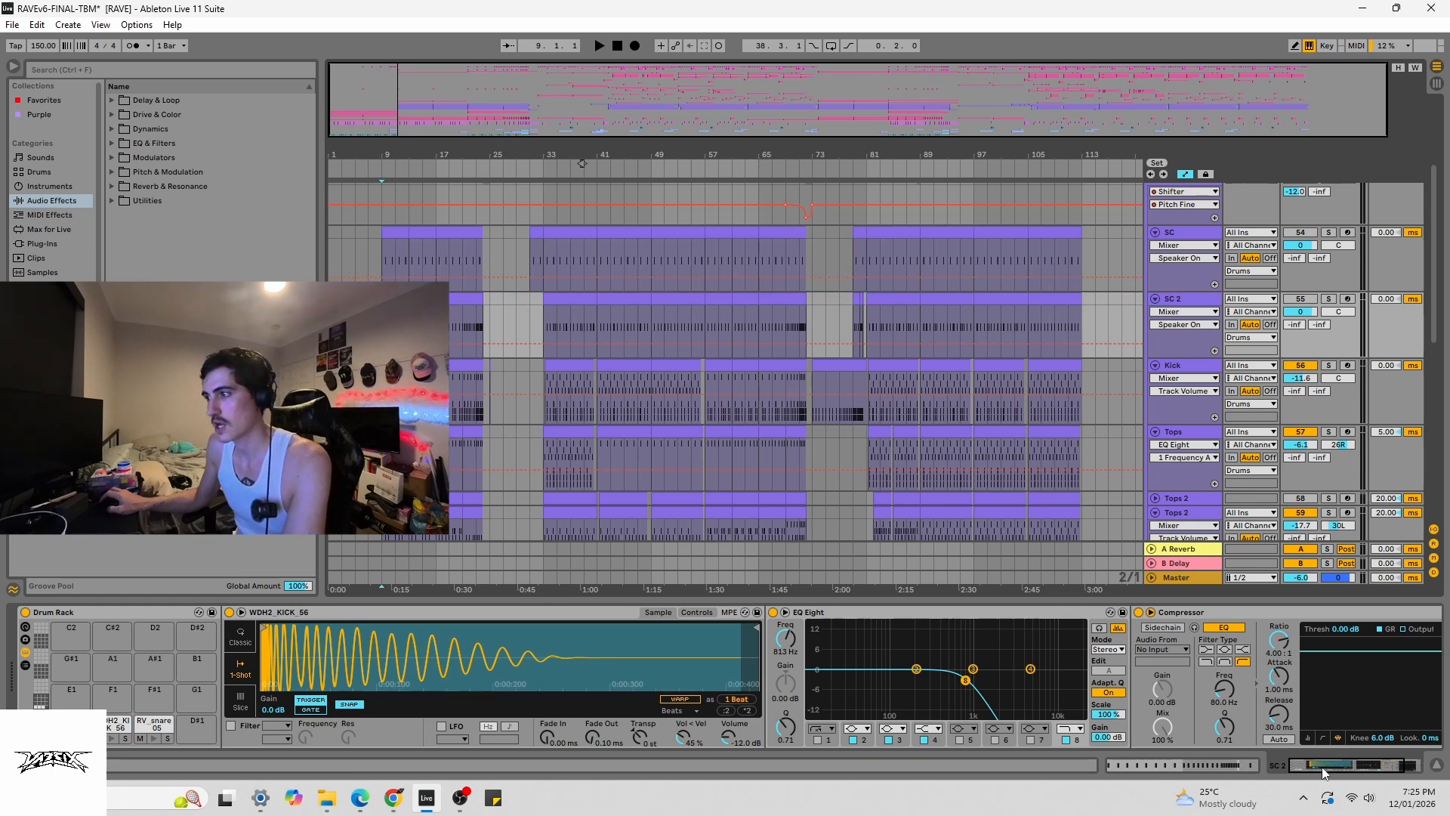
{"action": "left_click_drag", "start_coordinate": [1320, 766], "coordinate": [1341, 765]}
{"action": "left_click", "coordinate": [408, 330]}
{"action": "left_click_drag", "start_coordinate": [409, 156], "coordinate": [508, 249]}
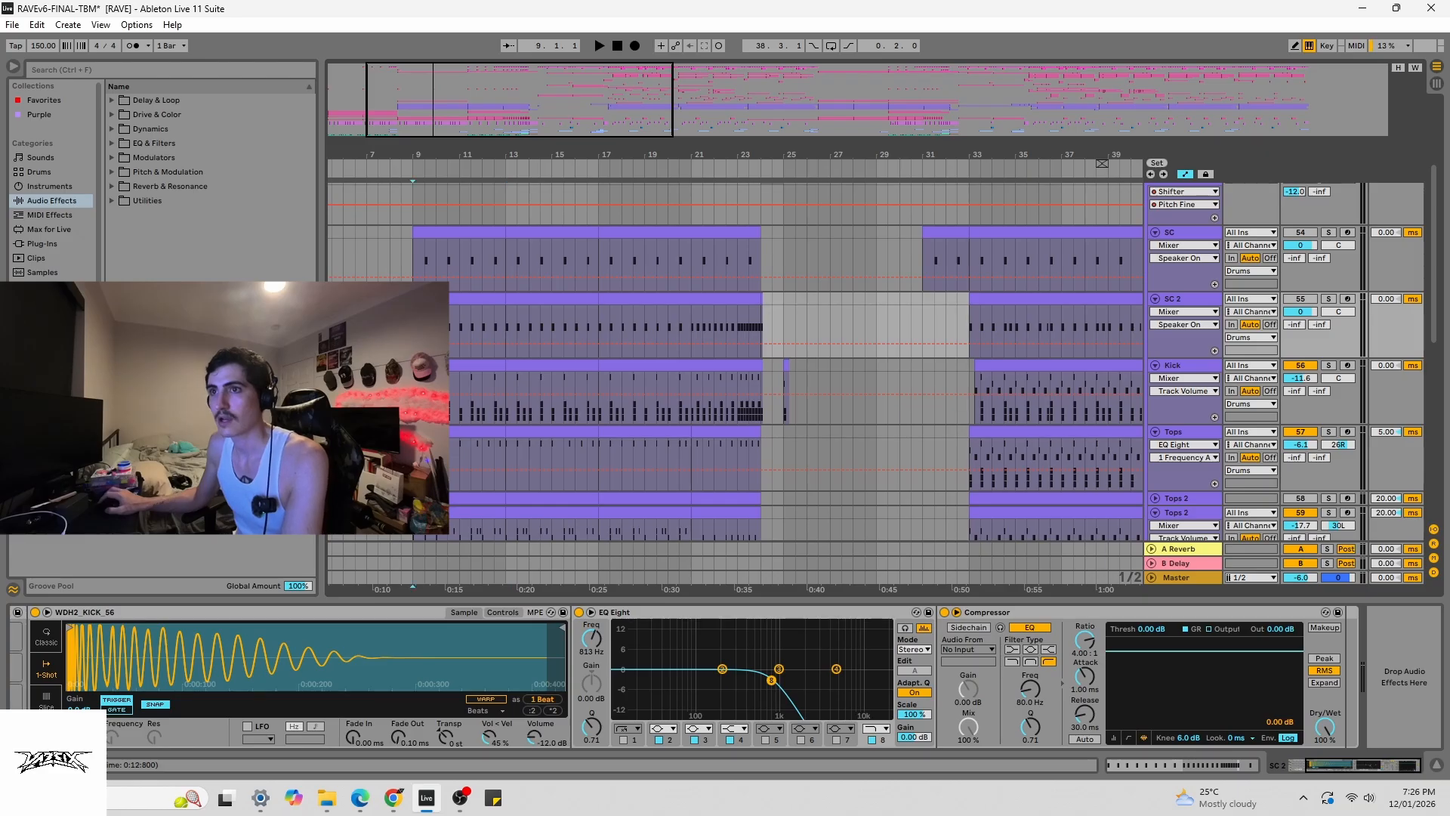
- Duplicate the four-bar SC clip at bar 9 onto bar 13, compare with SC 2, and select the bar 13 clip
{"action": "left_click", "coordinate": [423, 253]}
{"action": "left_click", "coordinate": [452, 231]}
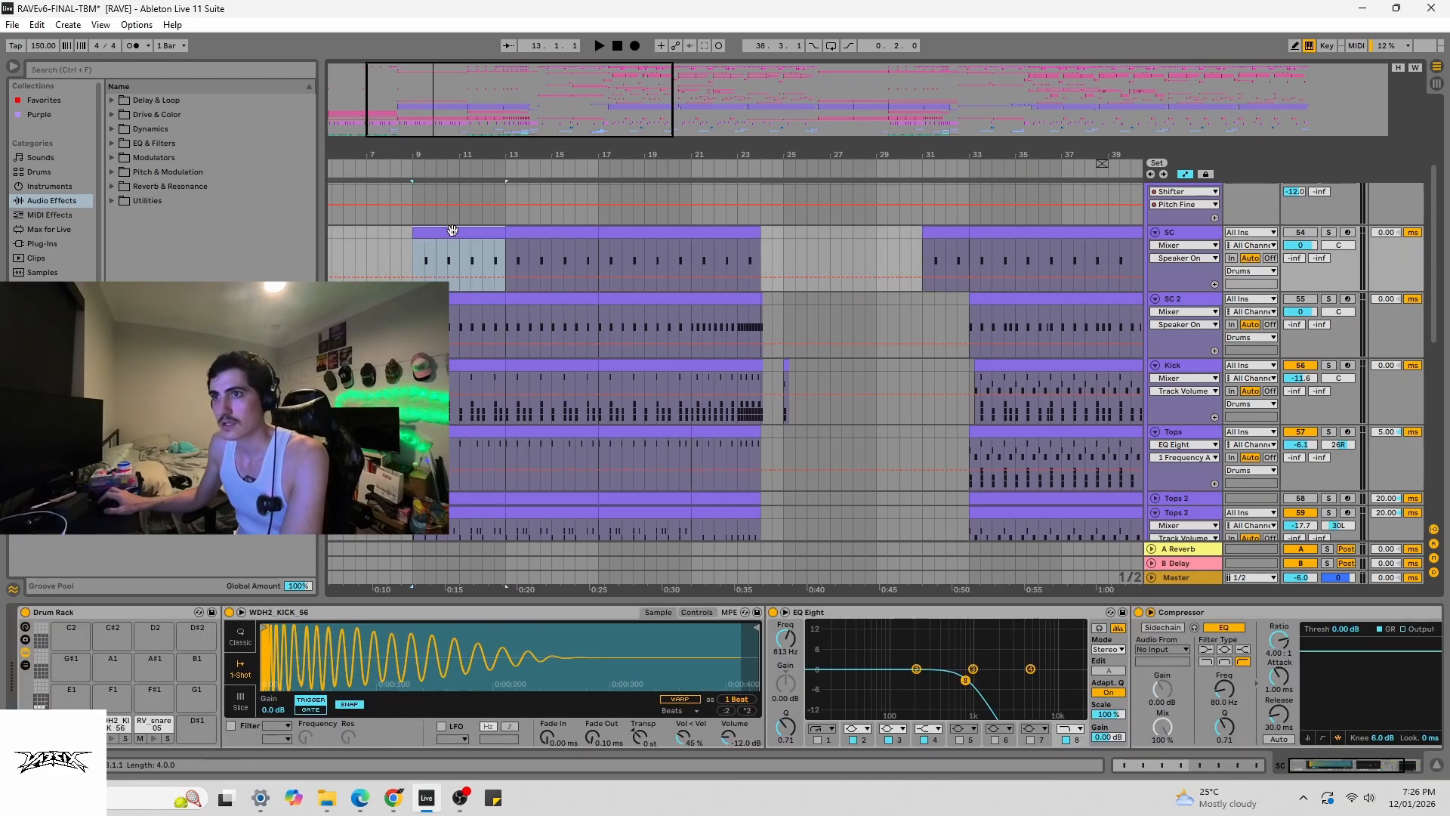
{"action": "key", "text": "ctrl+d"}
{"action": "left_click", "coordinate": [1206, 235]}
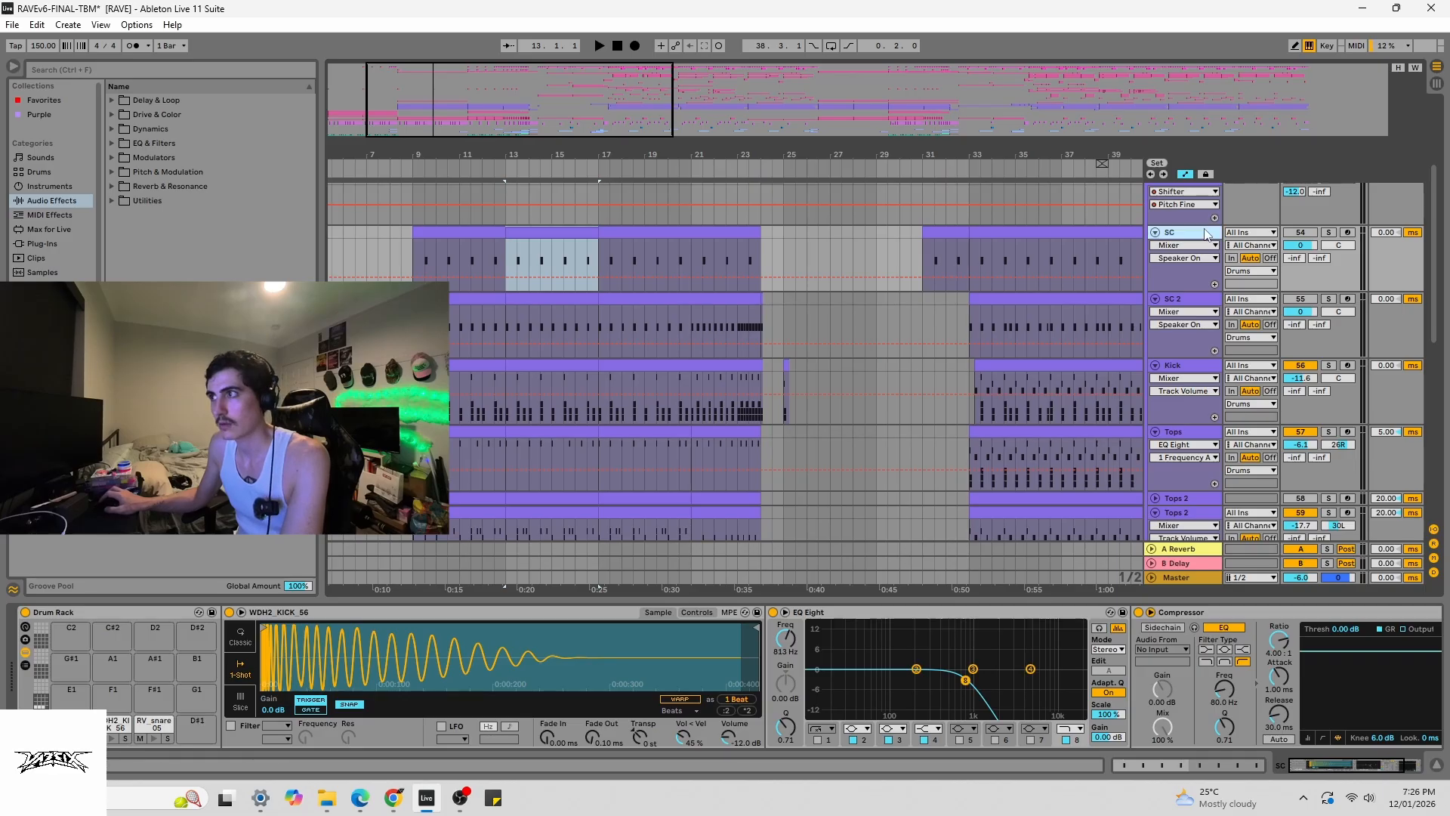
{"action": "left_click", "coordinate": [1176, 300]}
{"action": "left_click", "coordinate": [1189, 236]}
{"action": "left_click", "coordinate": [571, 242]}
{"action": "left_click", "coordinate": [565, 232]}
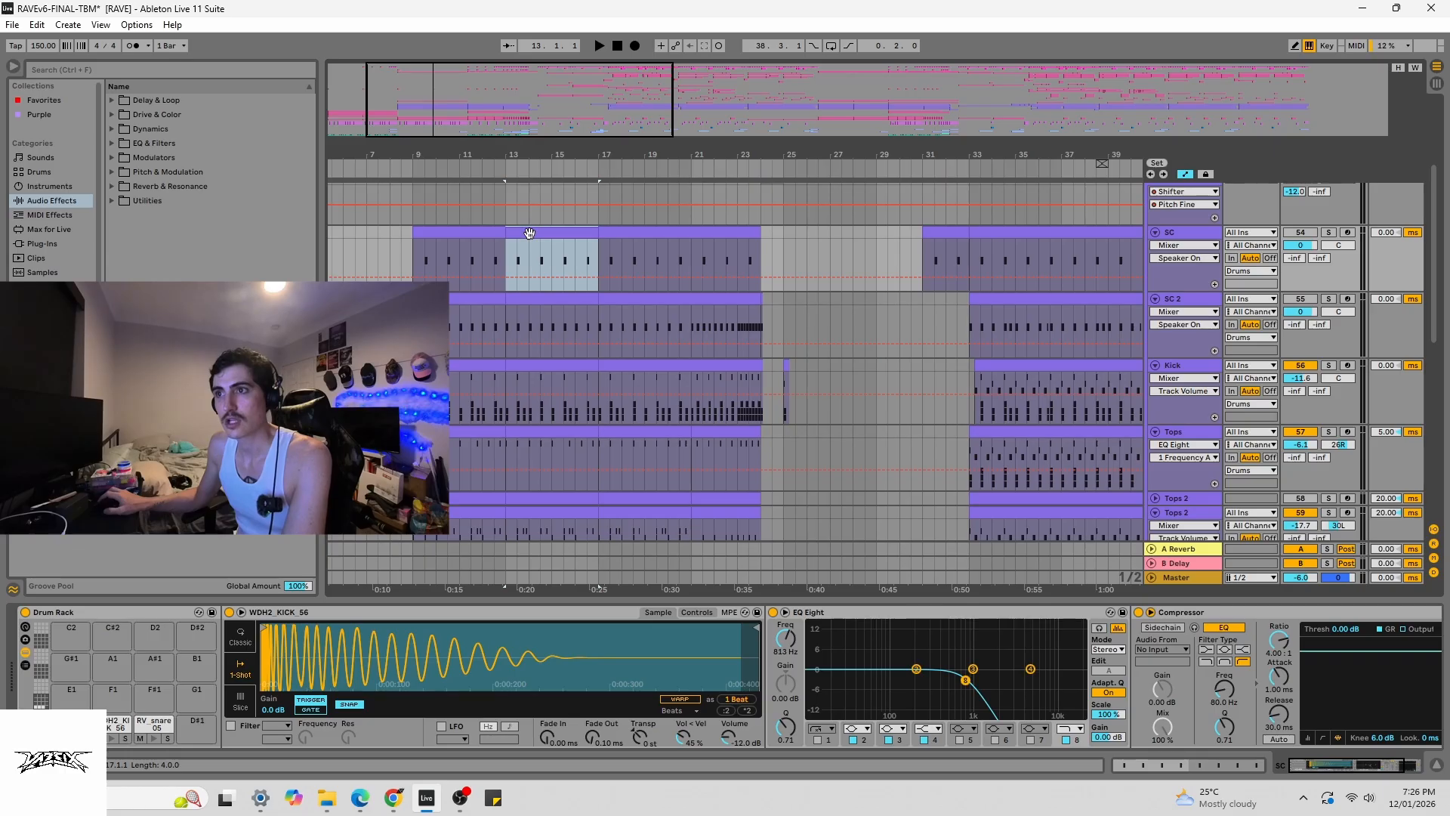
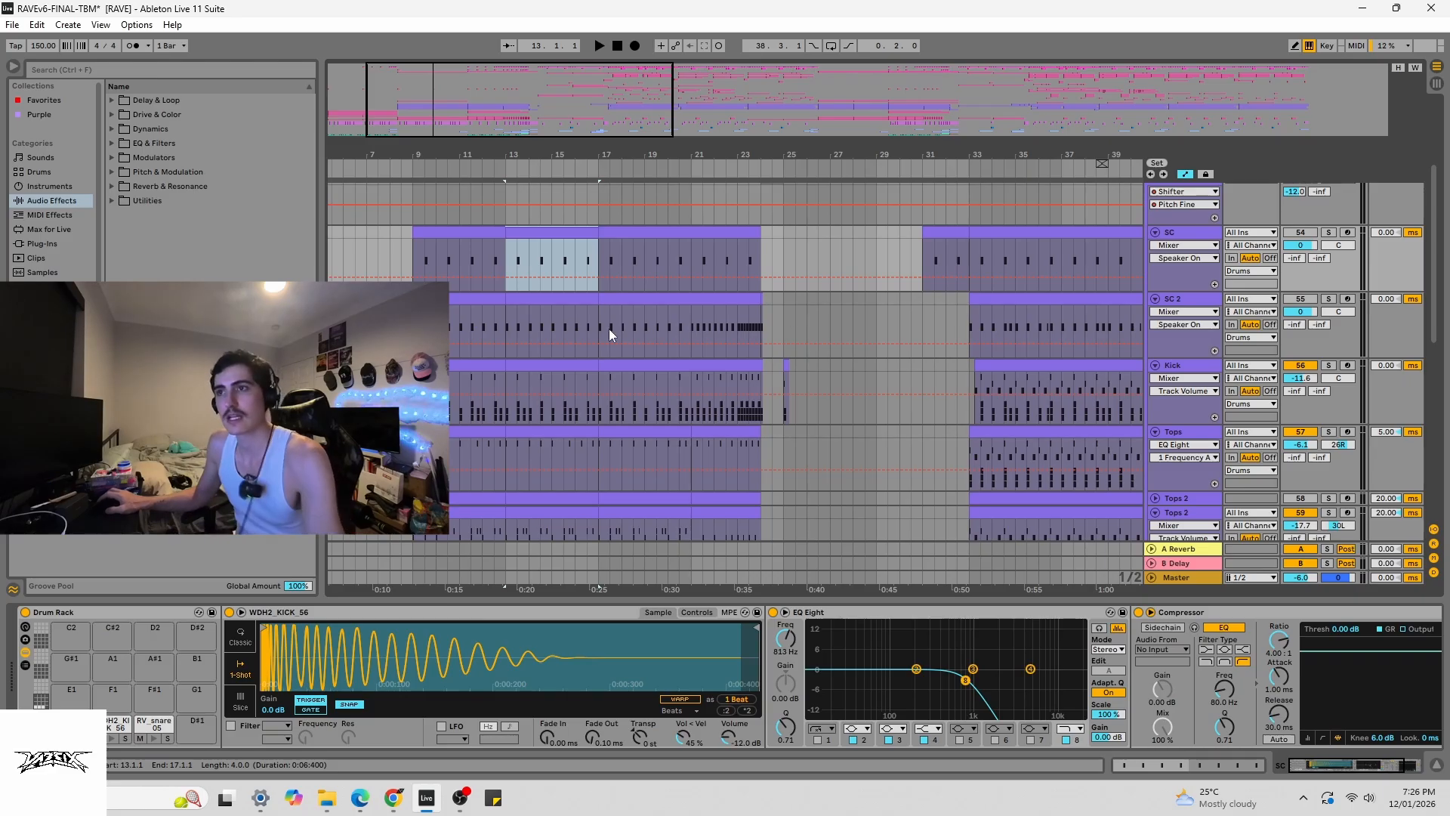
- Solo the Kick track and play it from bar 9 with its Drum Rack, EQ Eight and OTT shown
{"action": "left_click", "coordinate": [406, 389]}
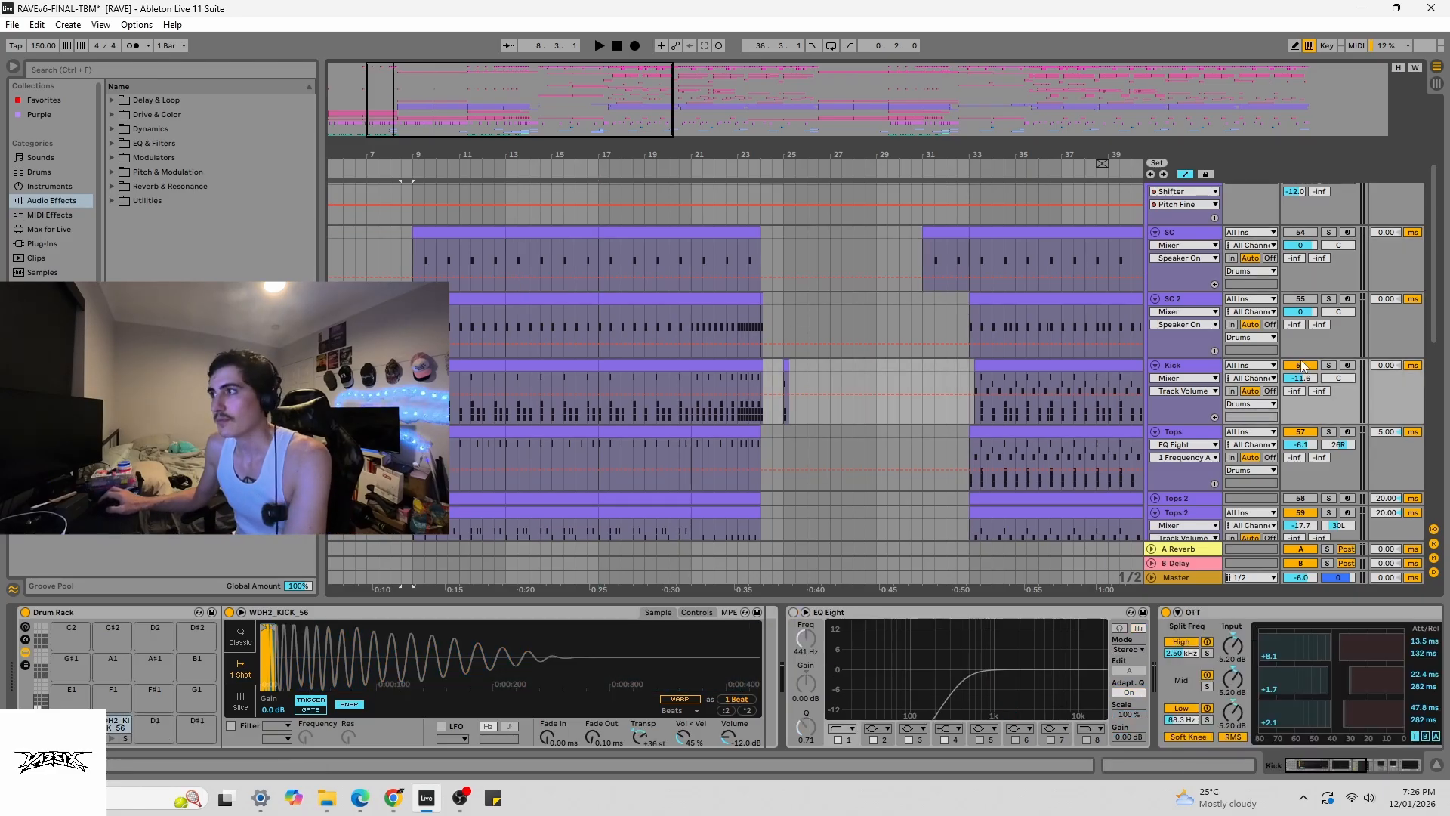
{"action": "left_click", "coordinate": [1329, 365]}
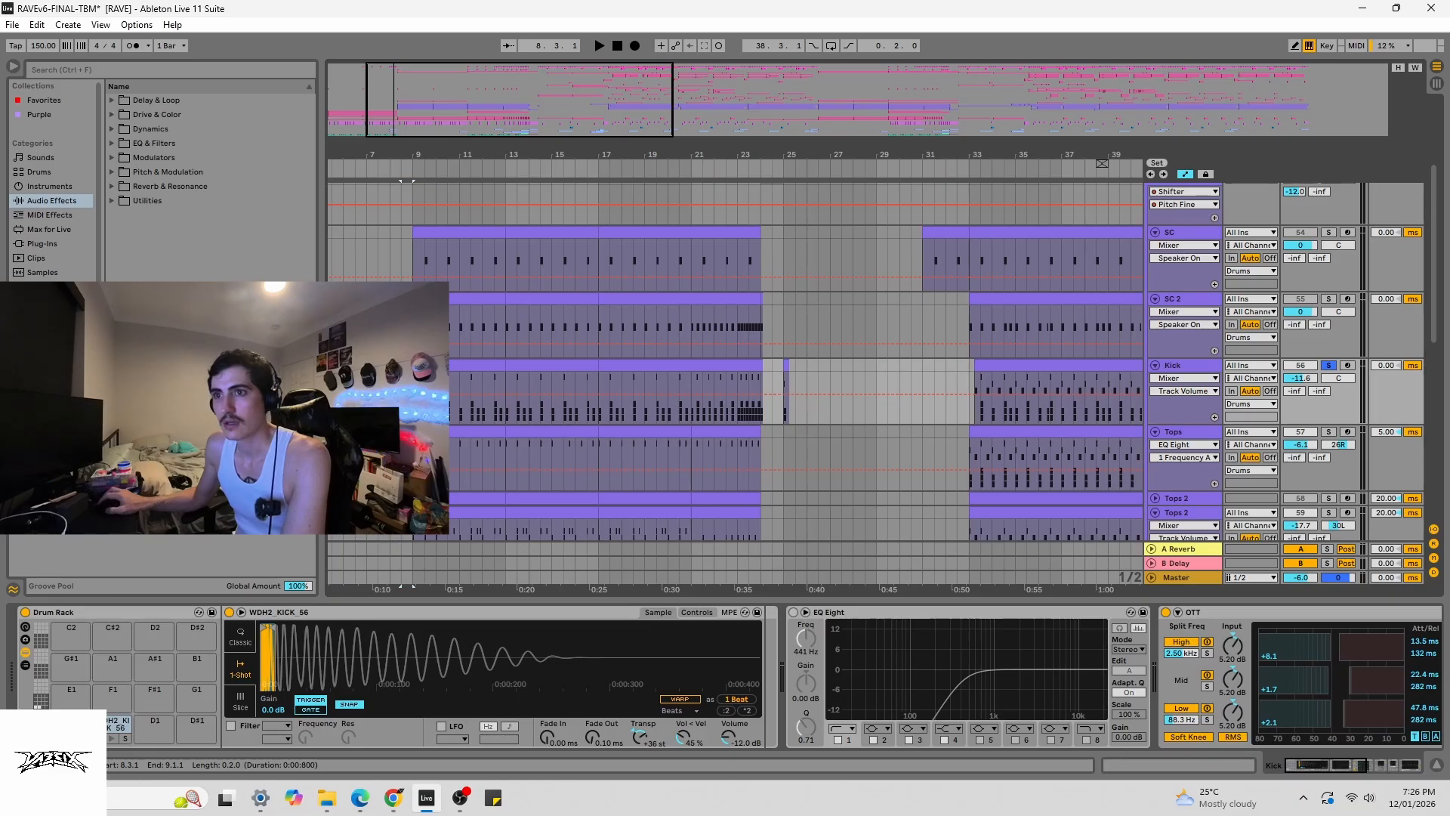
{"action": "key", "text": "space"}
{"action": "scroll", "coordinate": [515, 383], "scroll_direction": "down", "scroll_amount": 1}
{"action": "scroll", "coordinate": [520, 382], "scroll_direction": "down", "scroll_amount": 1}
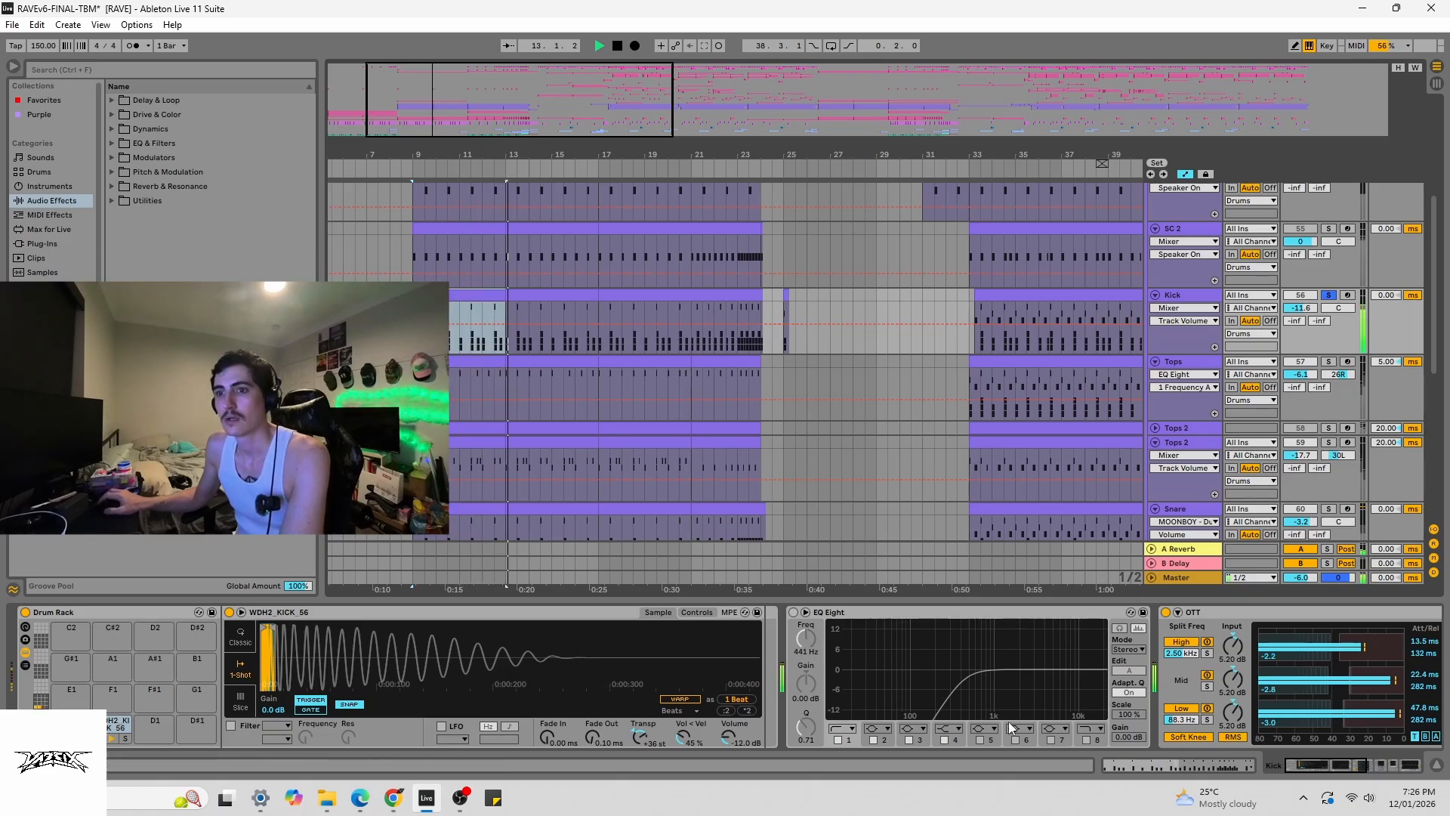
{"action": "key", "text": "space"}
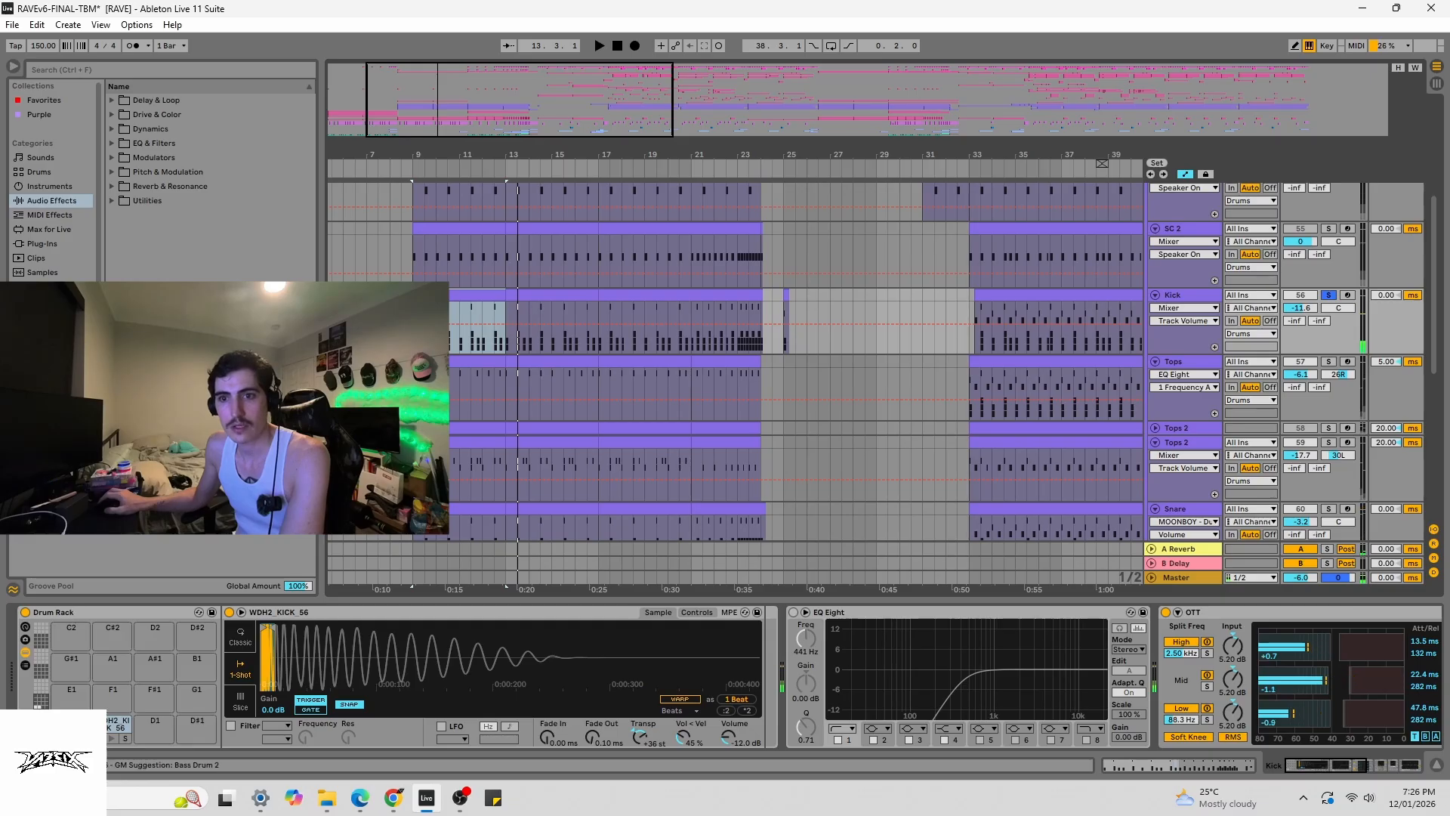
- Compare the sample settings and effects of the two kick pads in the Kick track's Drum Rack
{"action": "left_click", "coordinate": [74, 723]}
{"action": "left_click", "coordinate": [123, 724]}
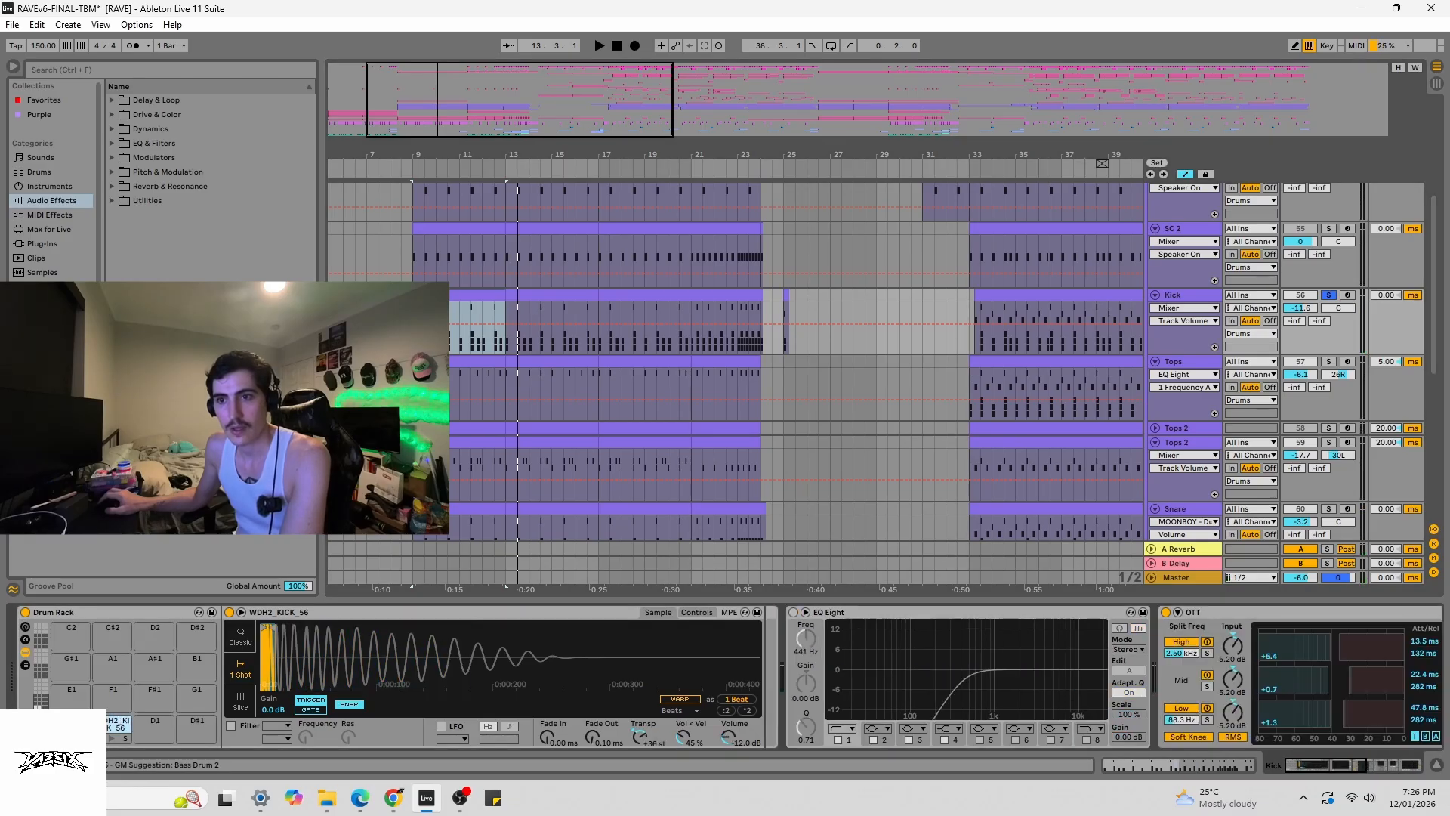
{"action": "left_click", "coordinate": [124, 725]}
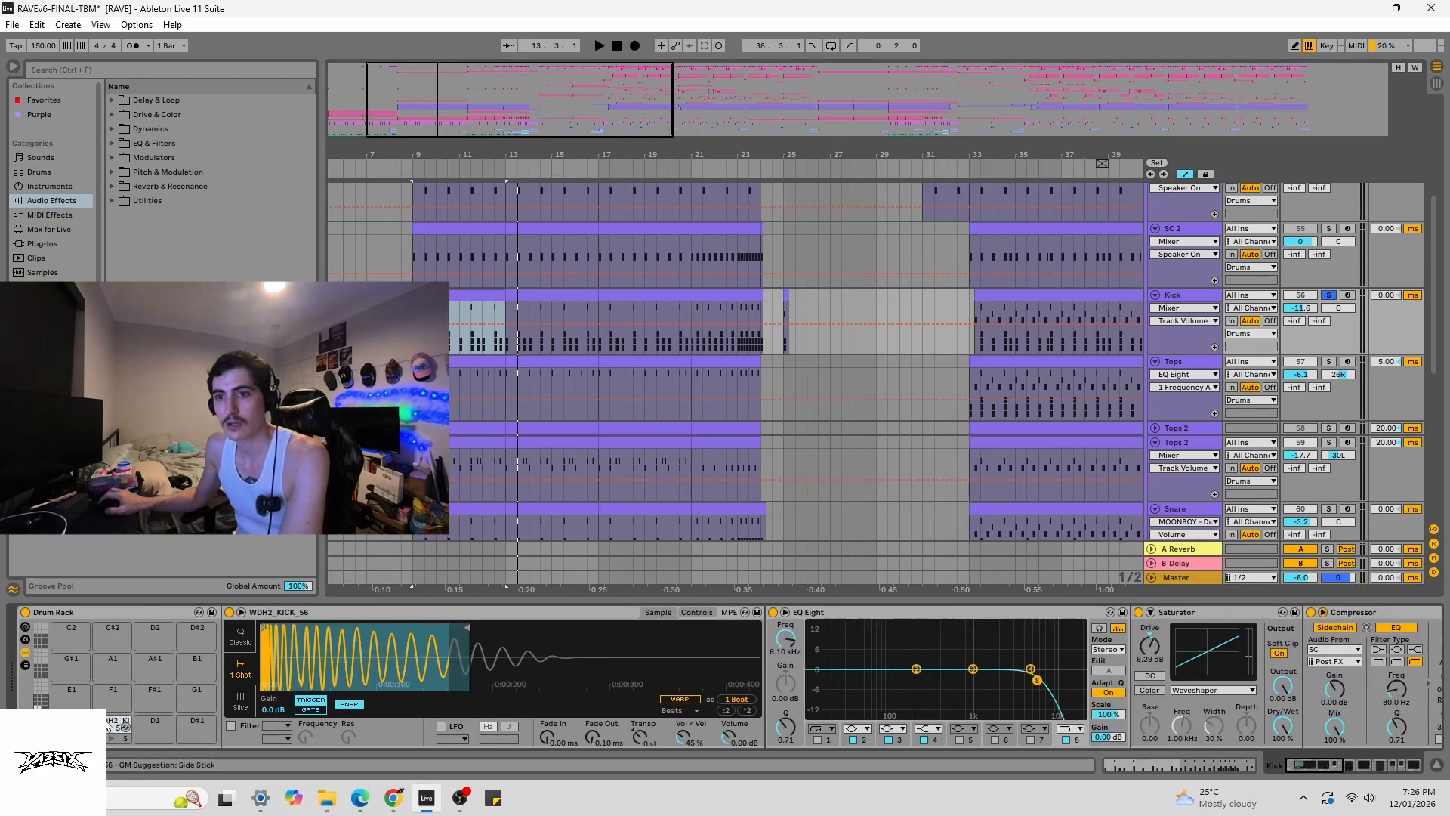
- Play the kick pattern from bar 9 with the second kick pad soloed and again with it unsoloed
{"action": "left_click", "coordinate": [109, 727]}
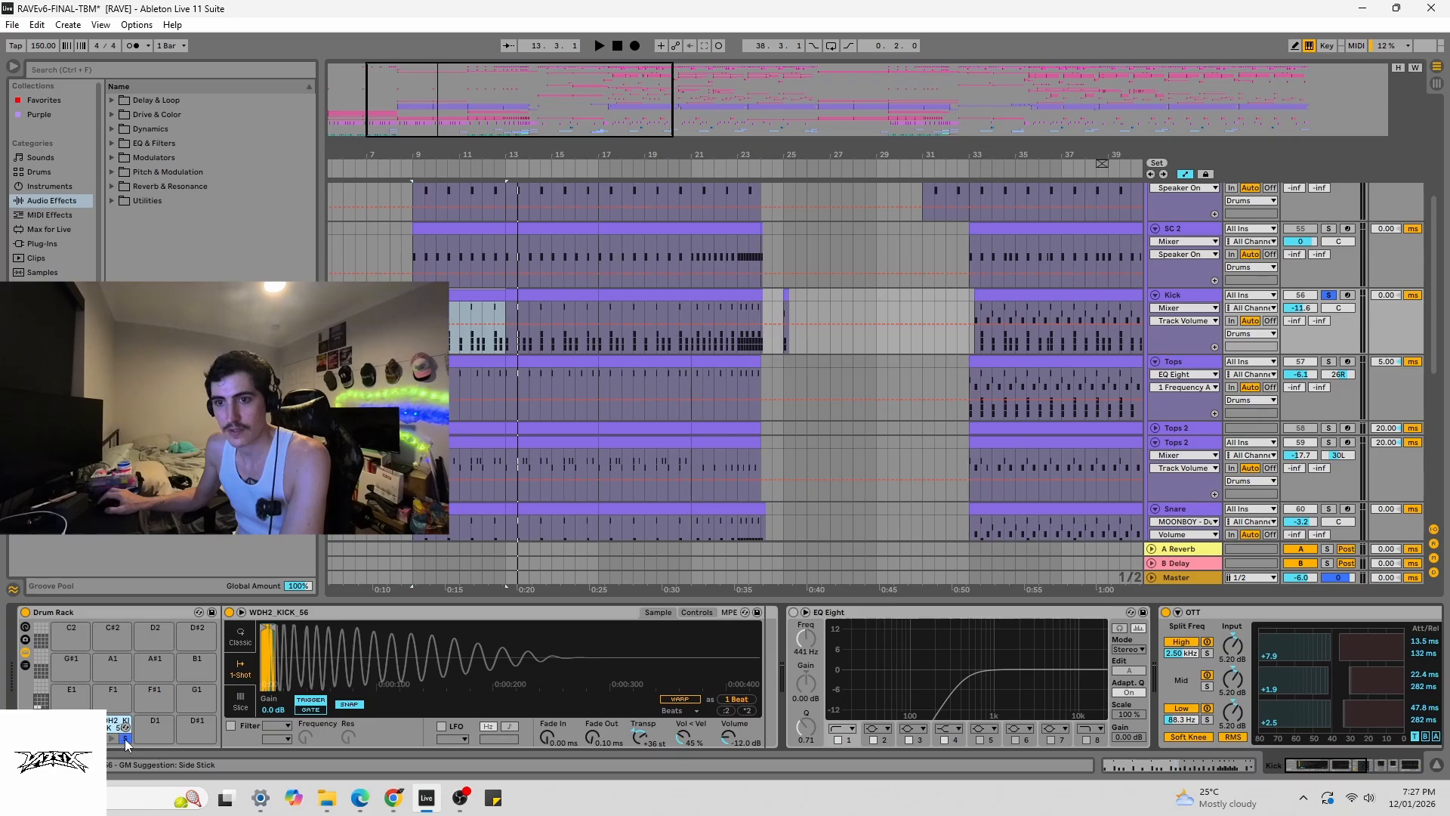
{"action": "key", "text": "space"}
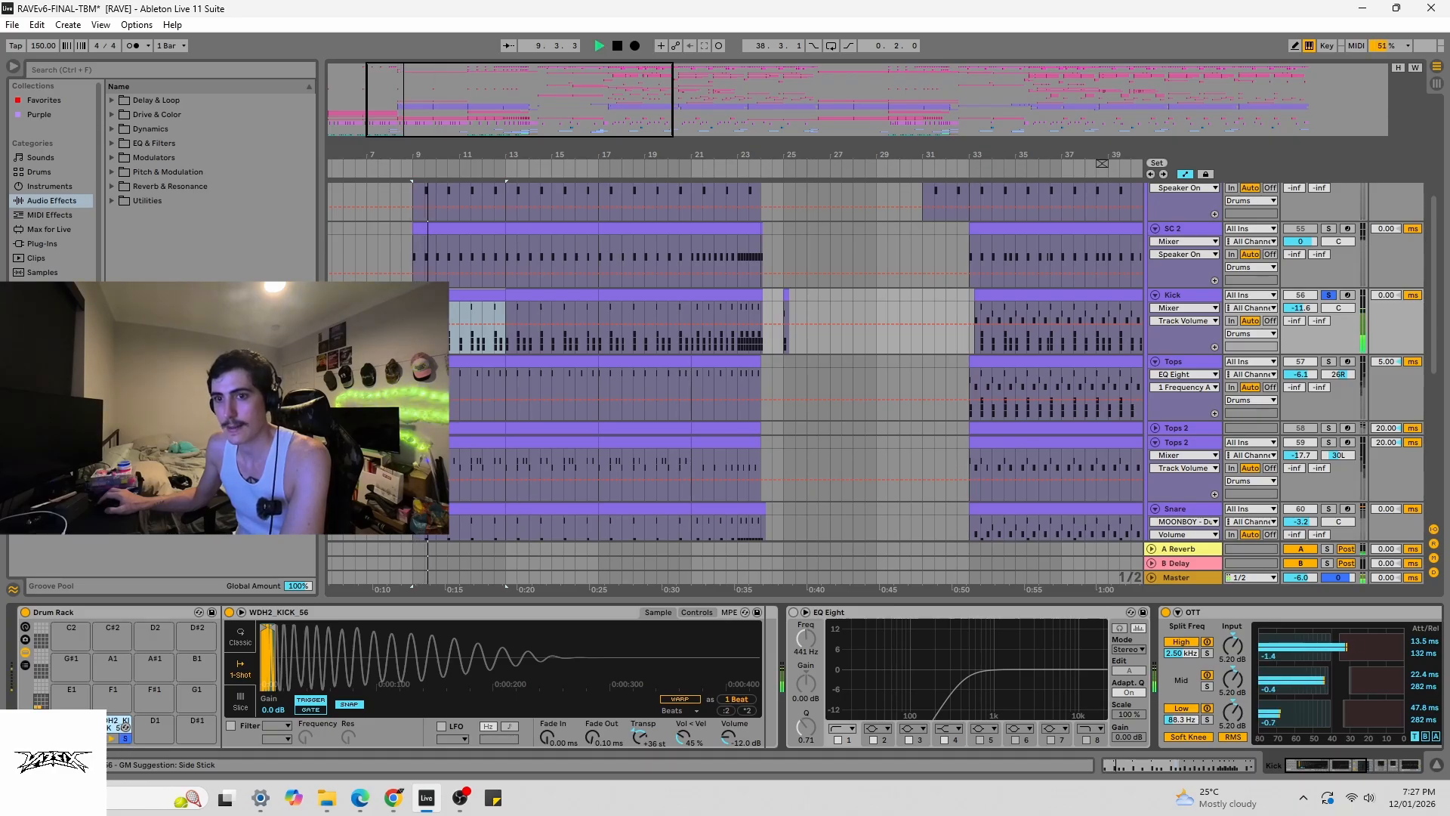
{"action": "key", "text": "space"}
{"action": "left_click", "coordinate": [125, 740]}
{"action": "key", "text": "space"}
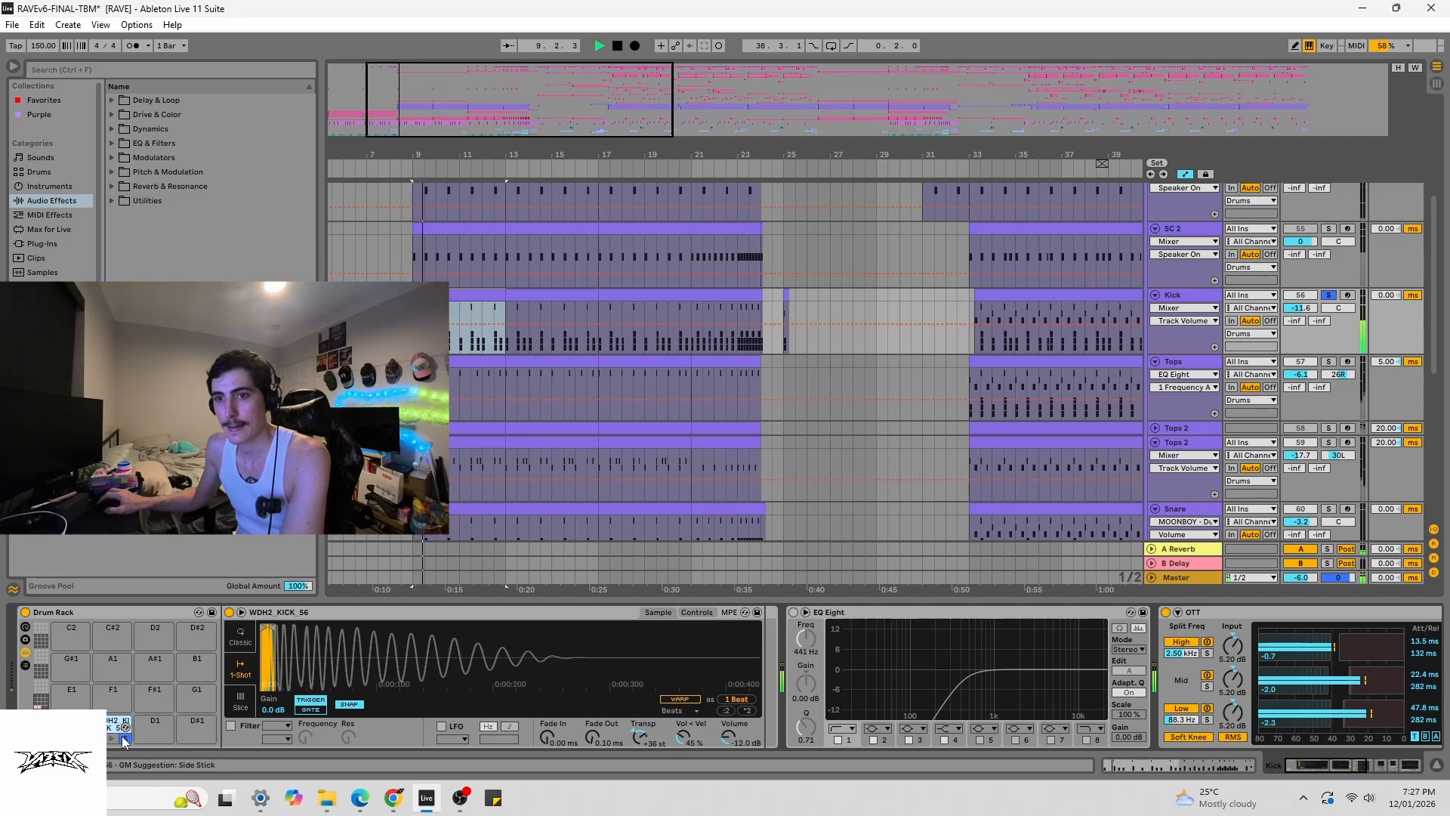
{"action": "key", "text": "space"}
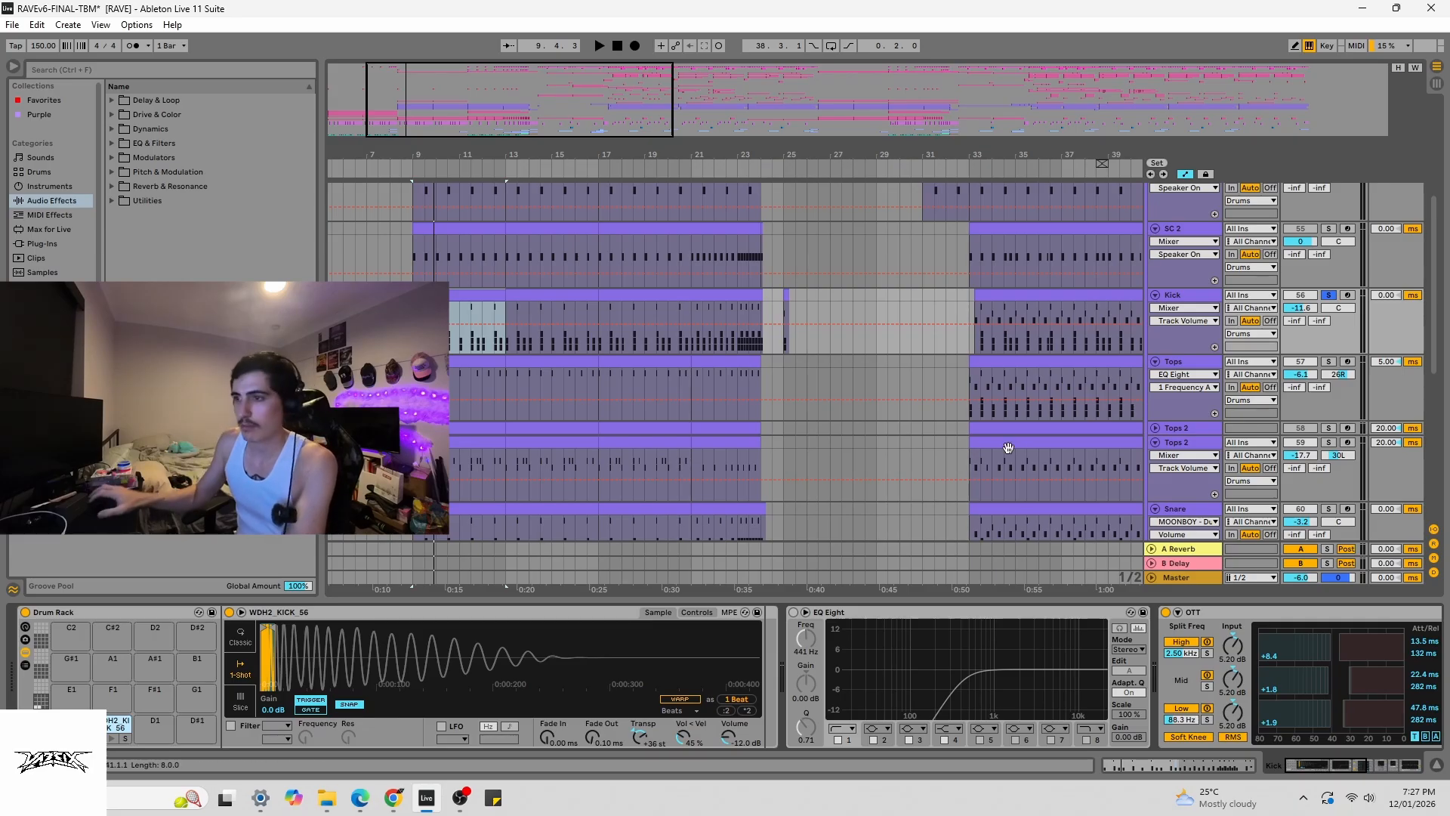
- Collapse the first EQ Eight in the Kick chain and review OTT, Glue Compressor, Saturator and the last EQ Eight
{"action": "double_click", "coordinate": [919, 612]}
{"action": "left_click", "coordinate": [864, 613]}
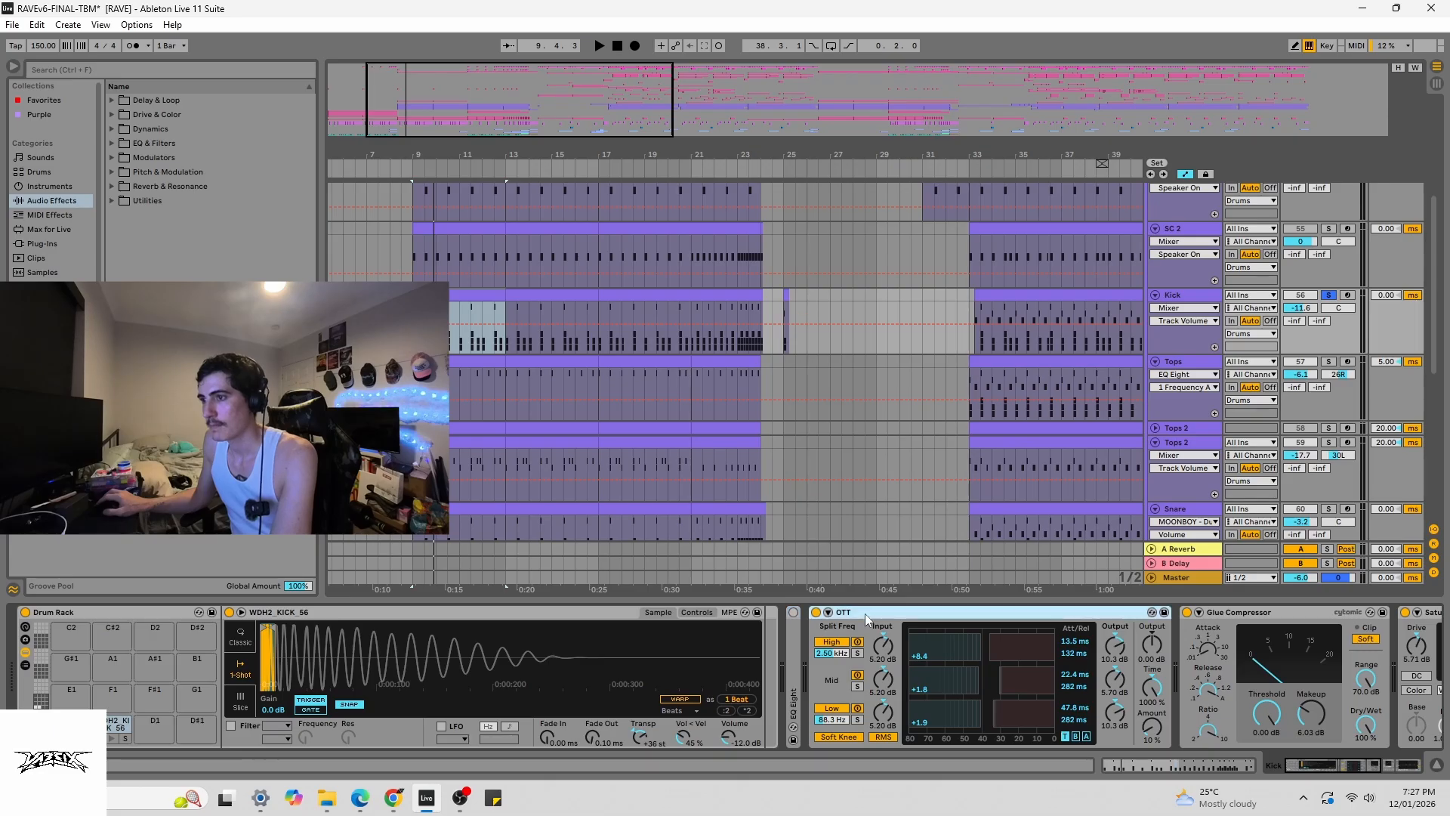
{"action": "left_click_drag", "start_coordinate": [1301, 760], "coordinate": [1359, 766]}
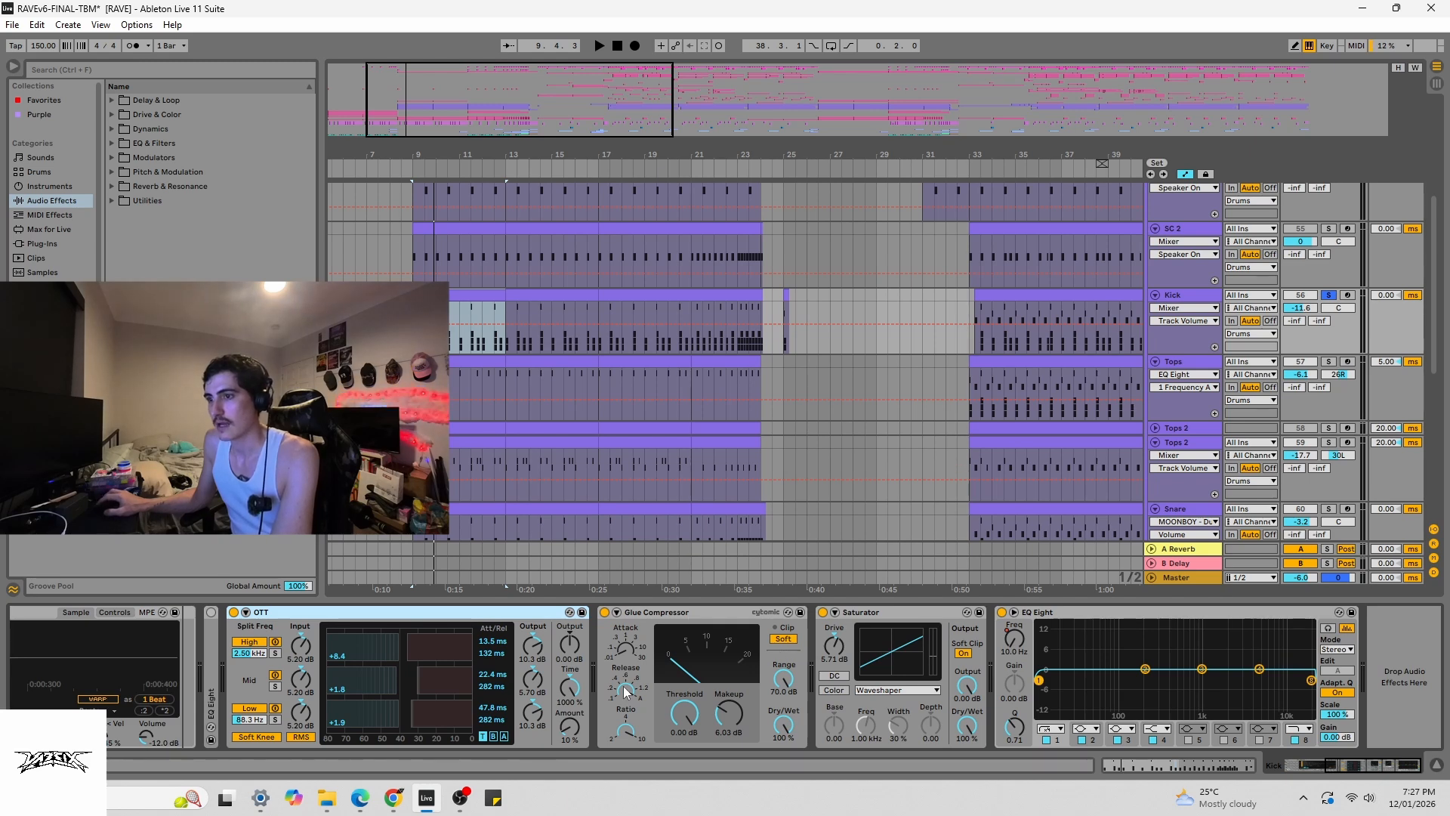
{"action": "left_click", "coordinate": [666, 615]}
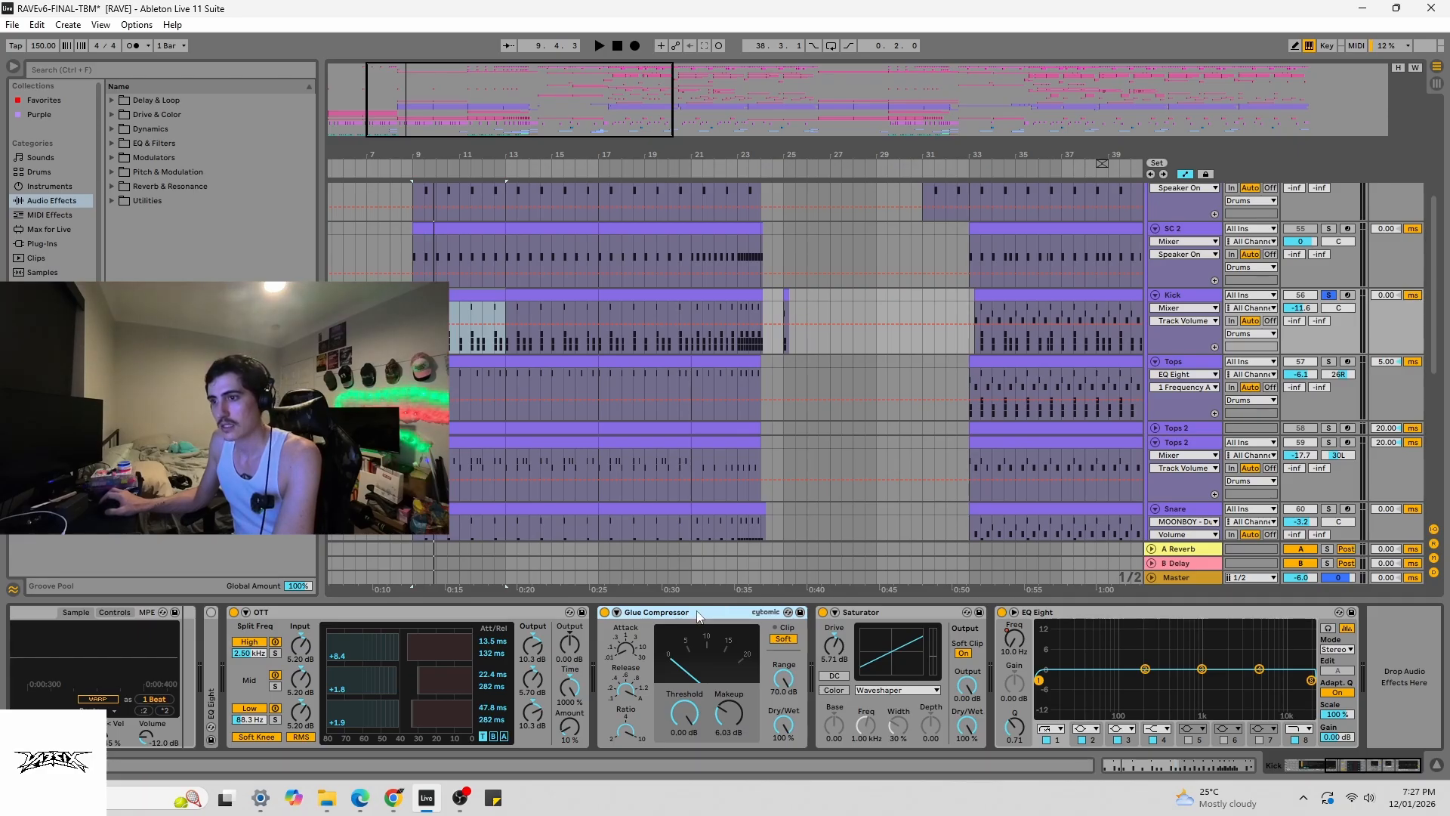
{"action": "left_click", "coordinate": [875, 614]}
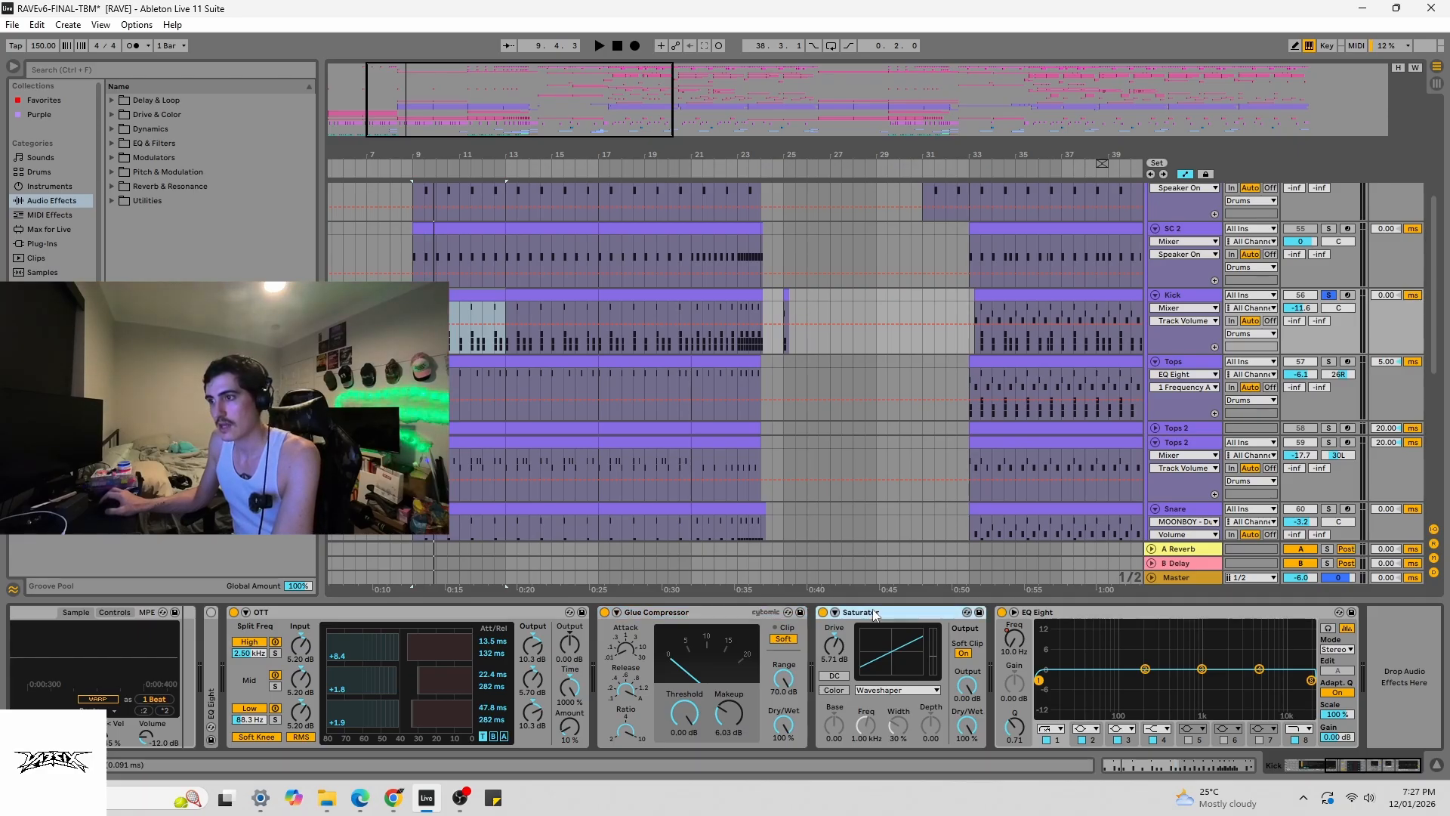
{"action": "left_click", "coordinate": [1045, 613]}
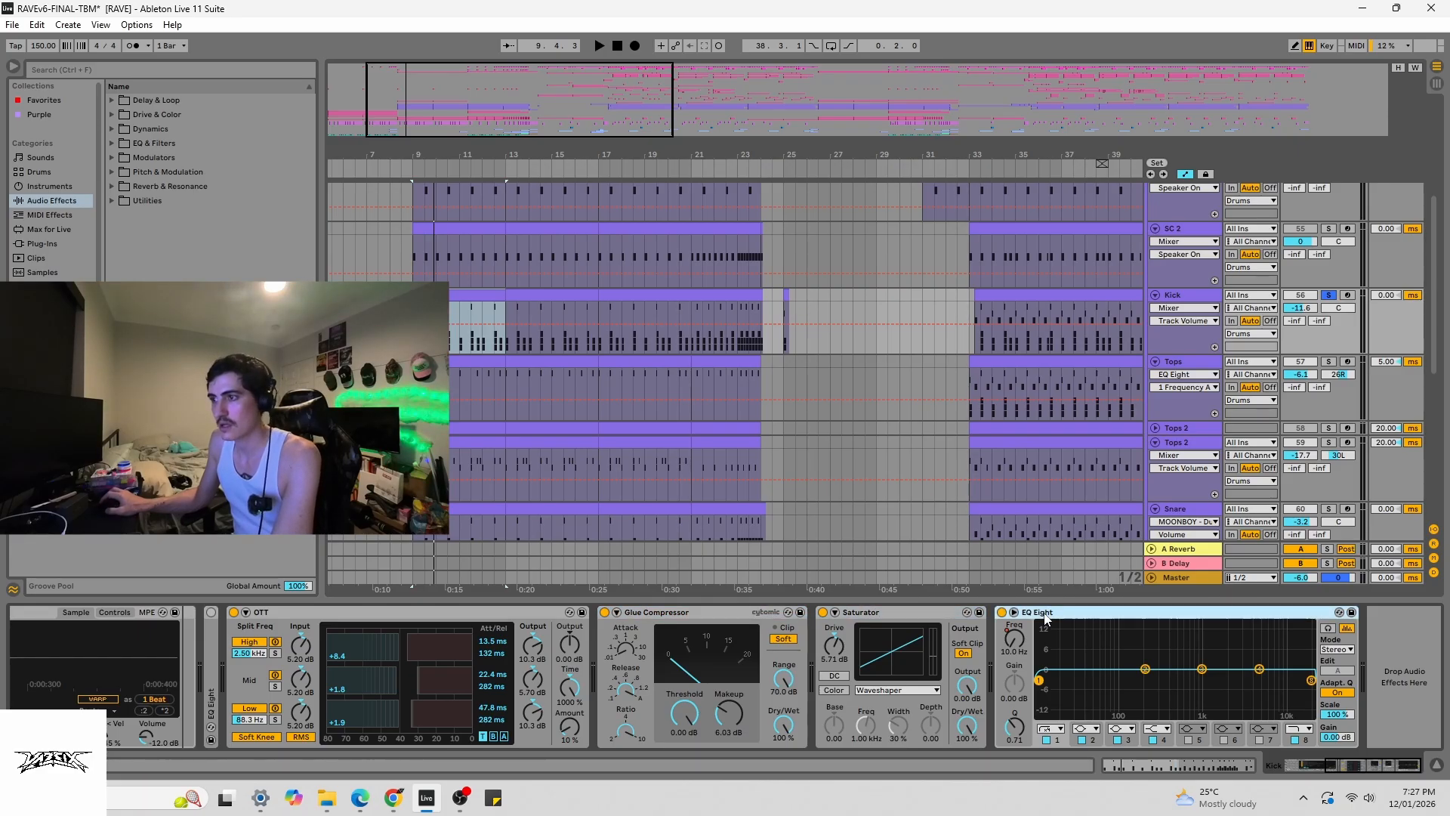
- Show the last EQ Eight's 1 Frequency automation on the Kick track and play its curve from bar 77
{"action": "left_click", "coordinate": [726, 308]}
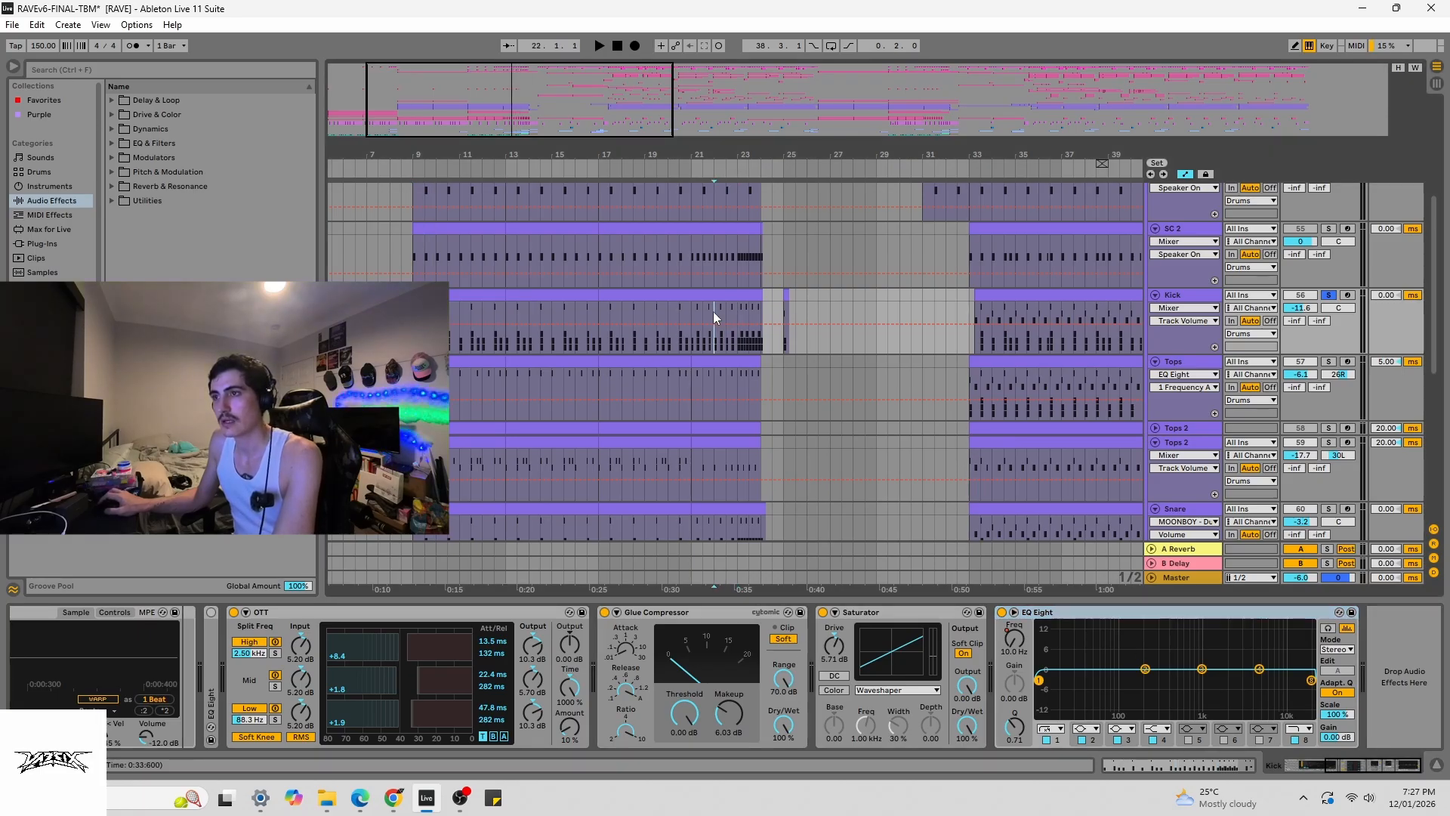
{"action": "left_click", "coordinate": [722, 314]}
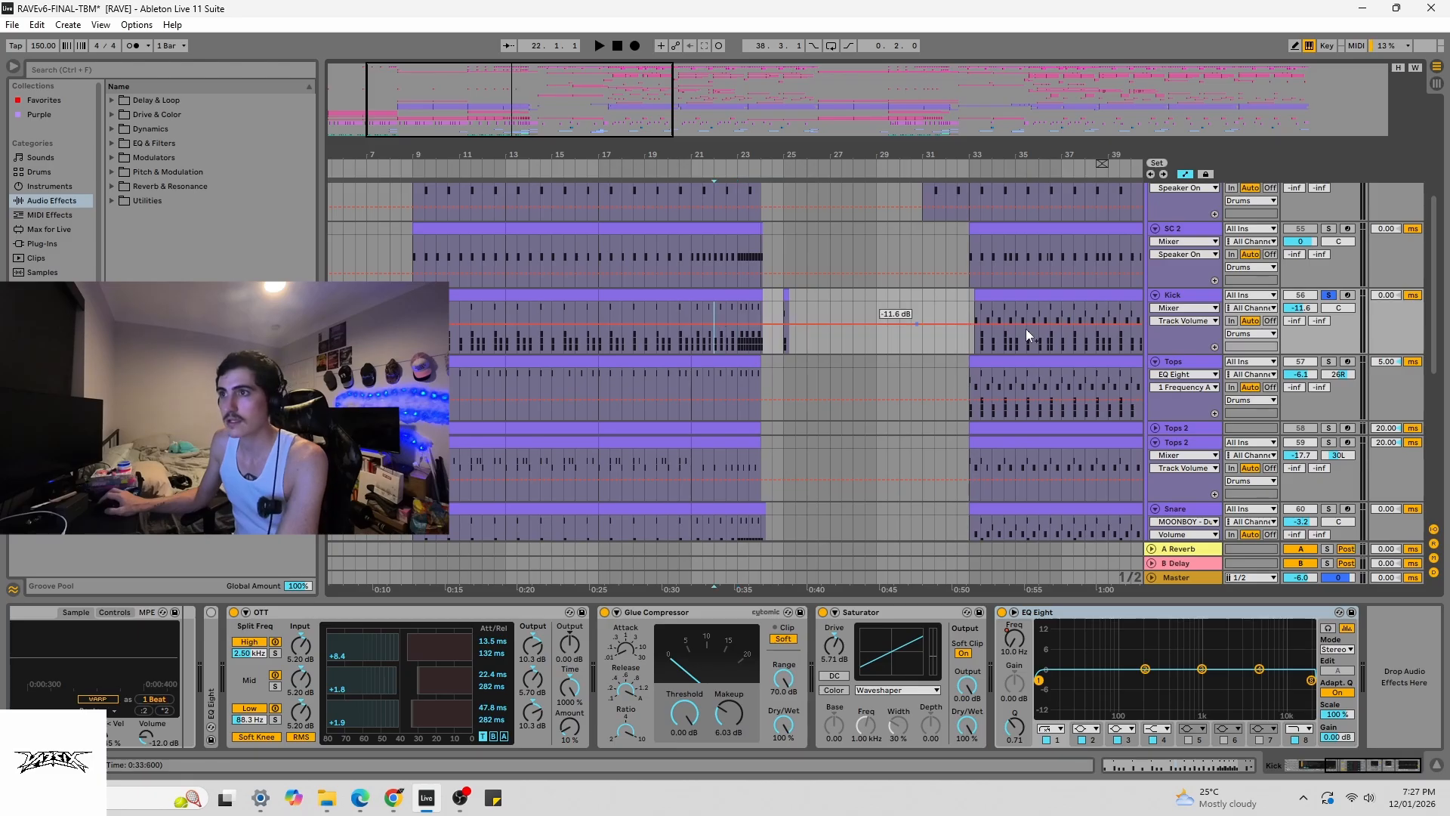
{"action": "left_click", "coordinate": [1022, 649]}
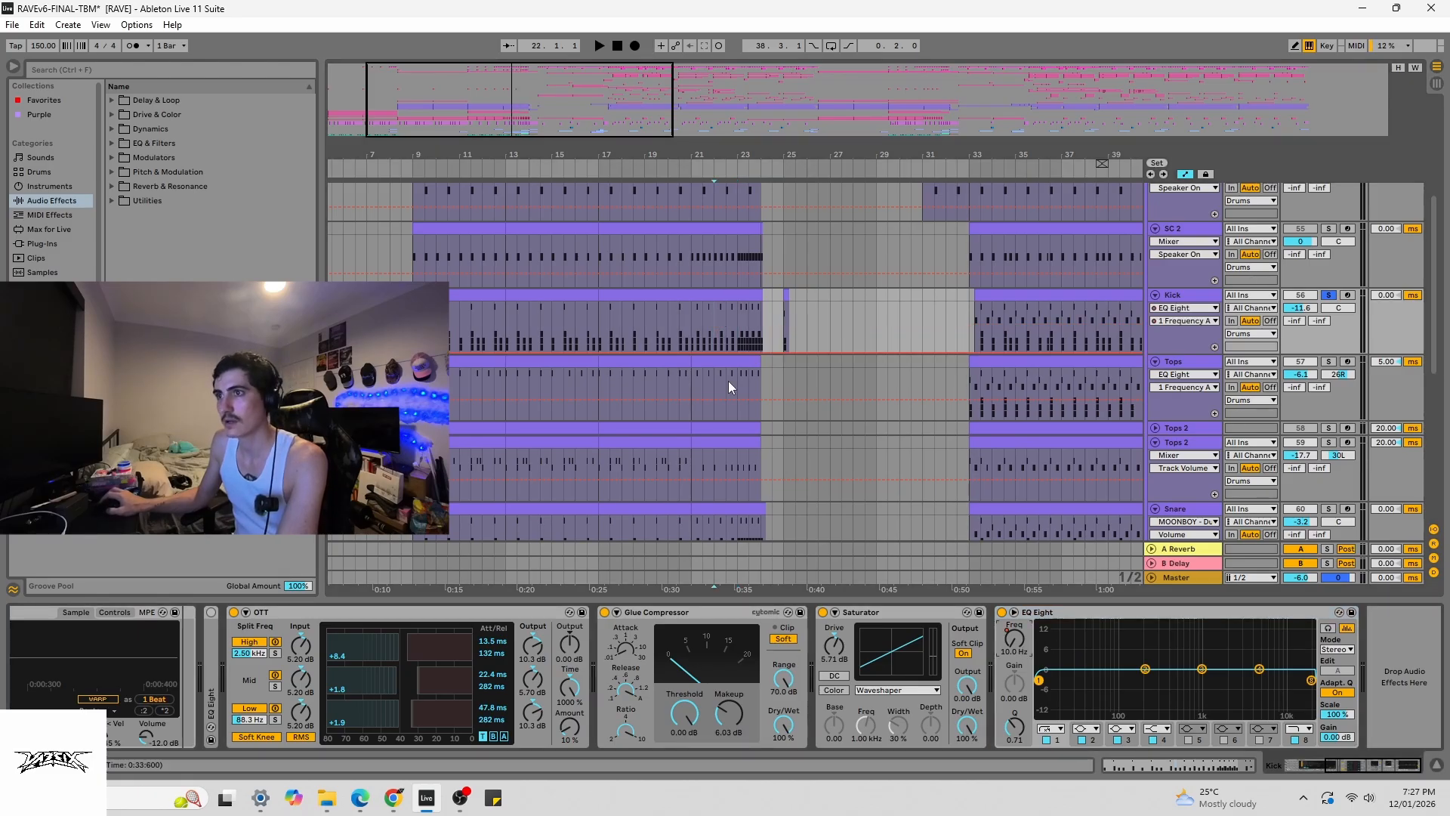
{"action": "left_click_drag", "start_coordinate": [636, 156], "coordinate": [636, 84]}
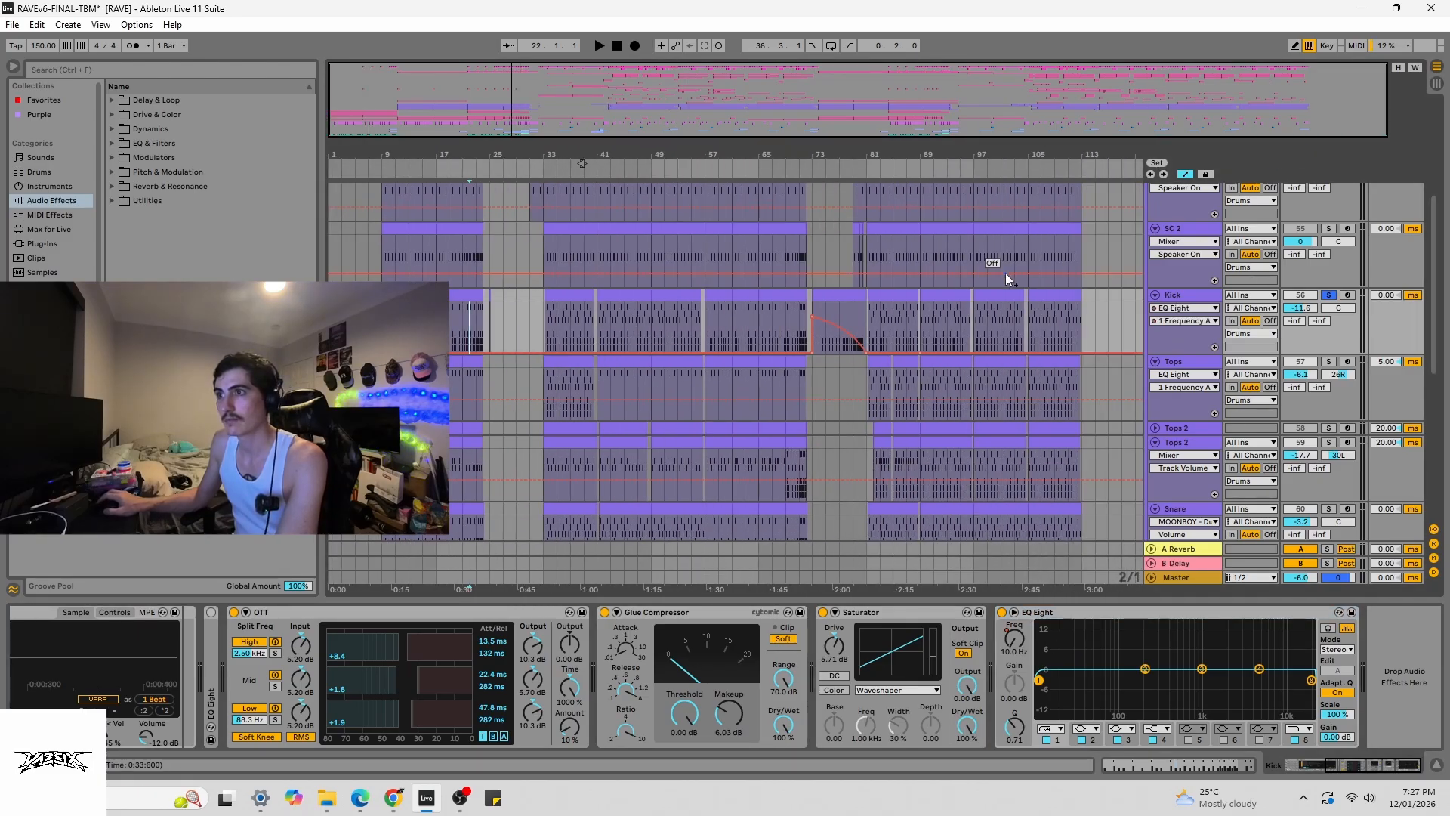
{"action": "left_click", "coordinate": [839, 345]}
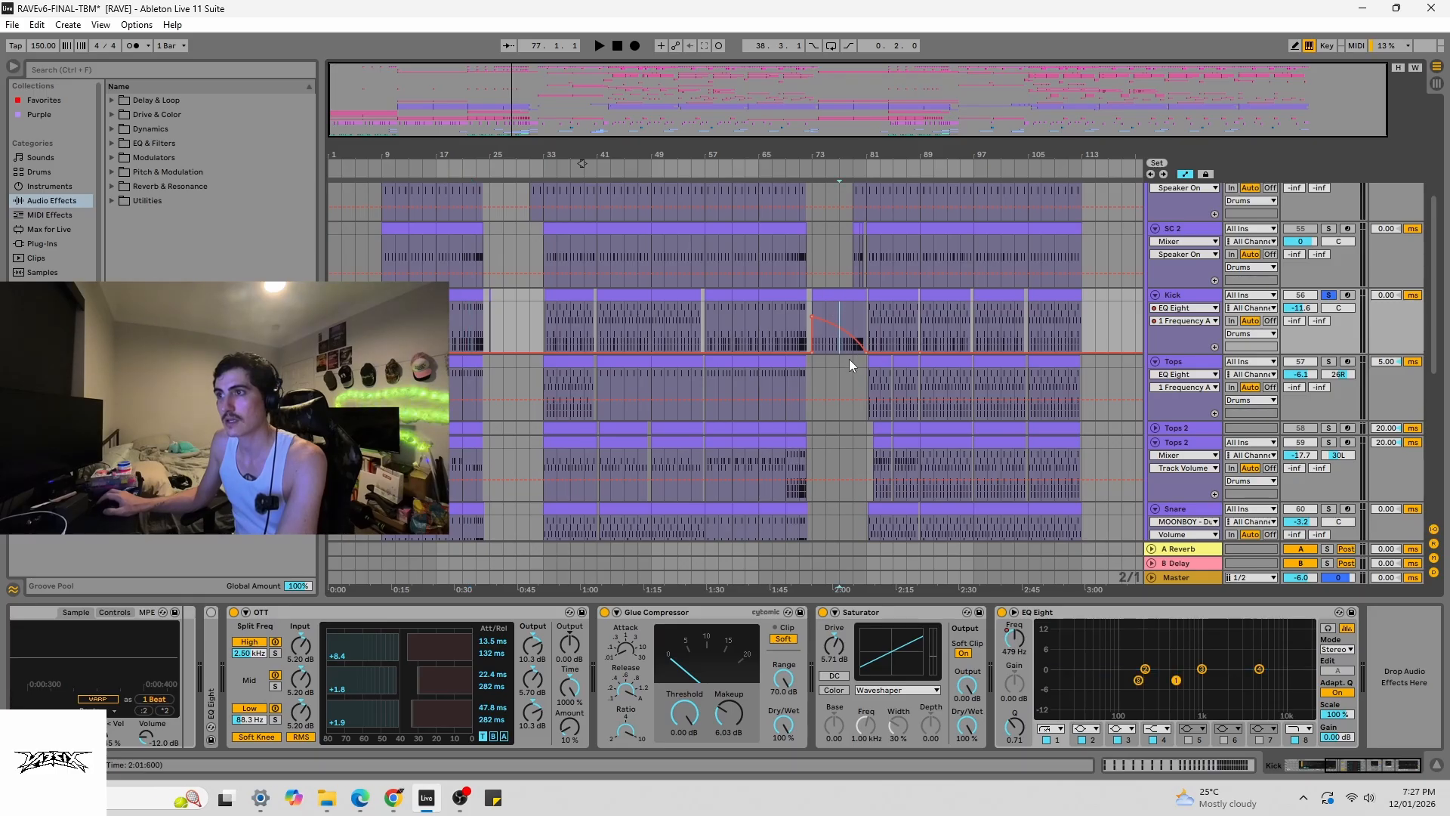
{"action": "key", "text": "space"}
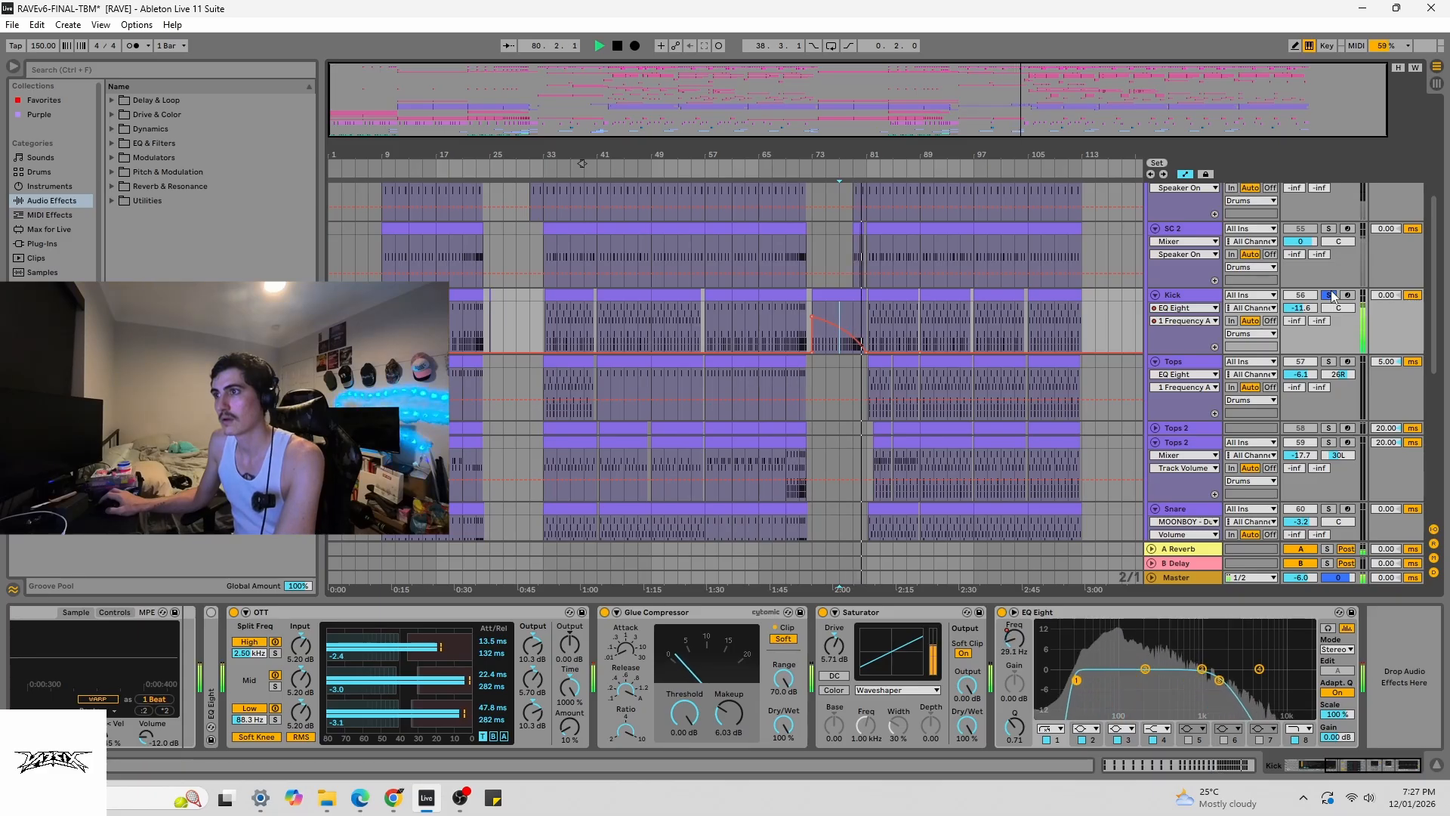
{"action": "key", "text": "space"}
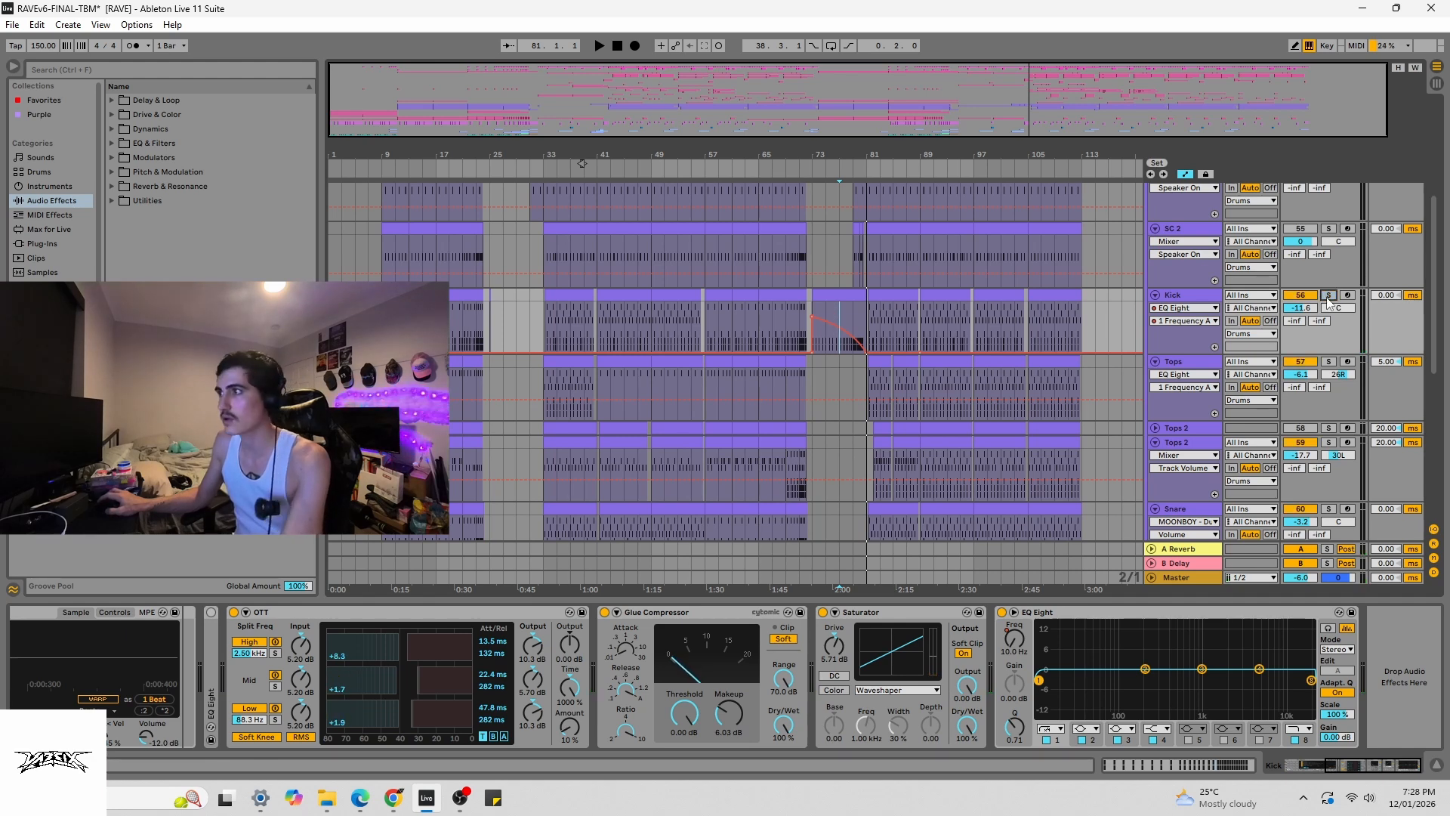
- Play the whole Drums group from bar 77 with the Kick track unsoloed
{"action": "key", "text": "space"}
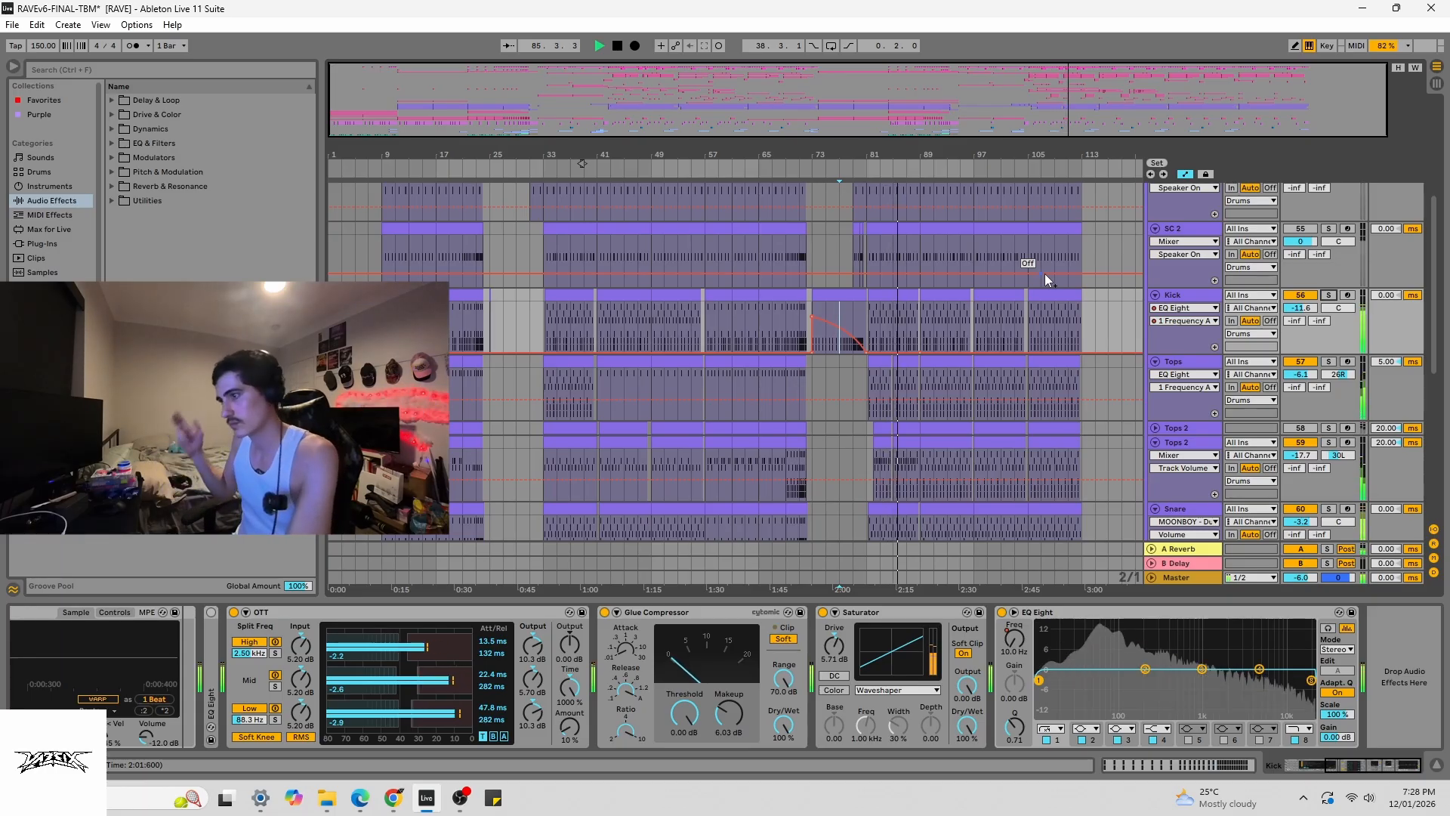
{"action": "key", "text": "space"}
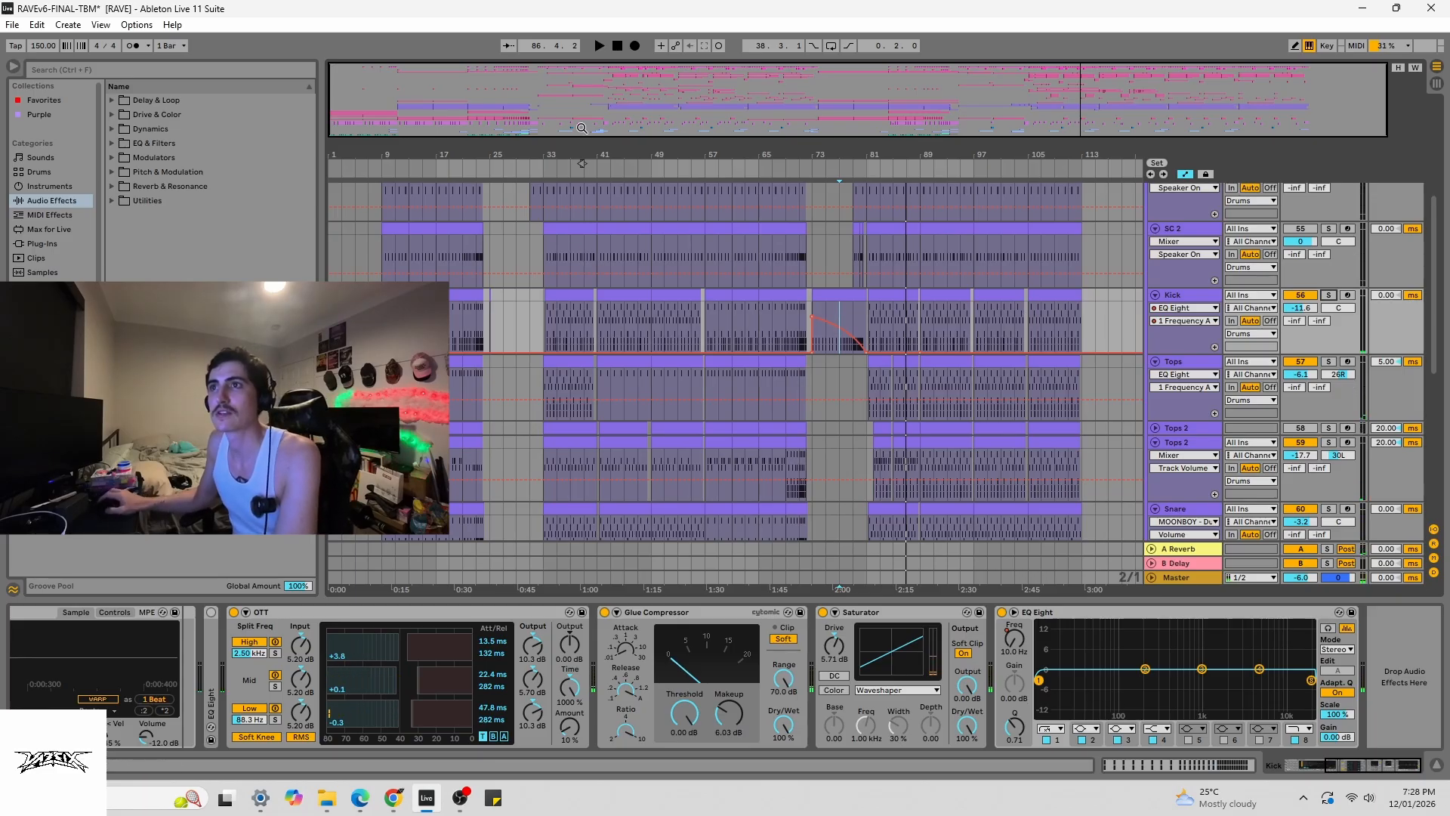
{"action": "scroll", "coordinate": [513, 324], "scroll_direction": "up", "scroll_amount": 1}
{"action": "scroll", "coordinate": [790, 490], "scroll_direction": "down", "scroll_amount": 1}
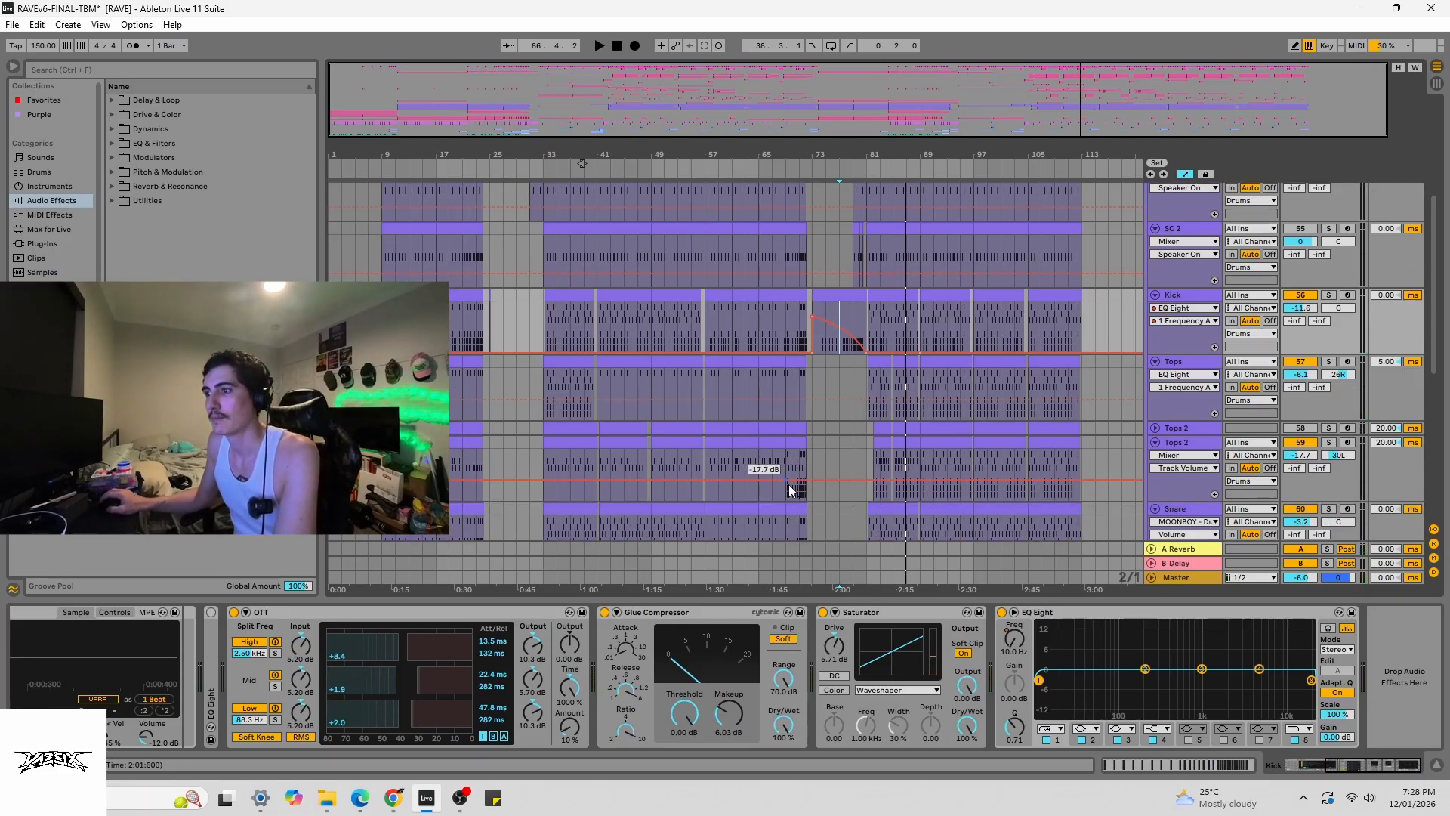
- Solo the Kick track again and play it from bar 33
{"action": "left_click", "coordinate": [409, 327]}
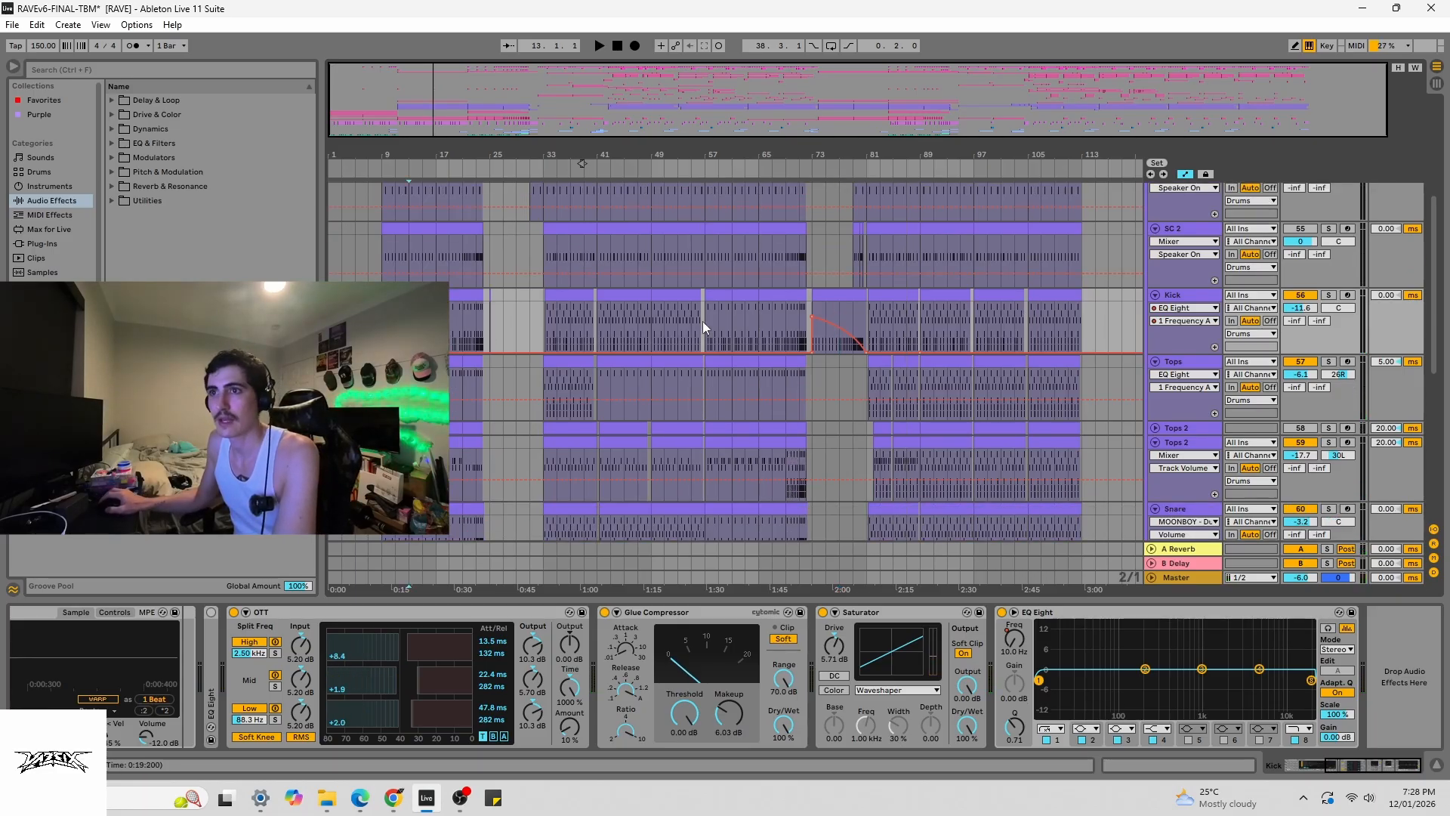
{"action": "left_click", "coordinate": [562, 295]}
{"action": "left_click", "coordinate": [1328, 295]}
{"action": "left_click", "coordinate": [545, 328]}
{"action": "key", "text": "space"}
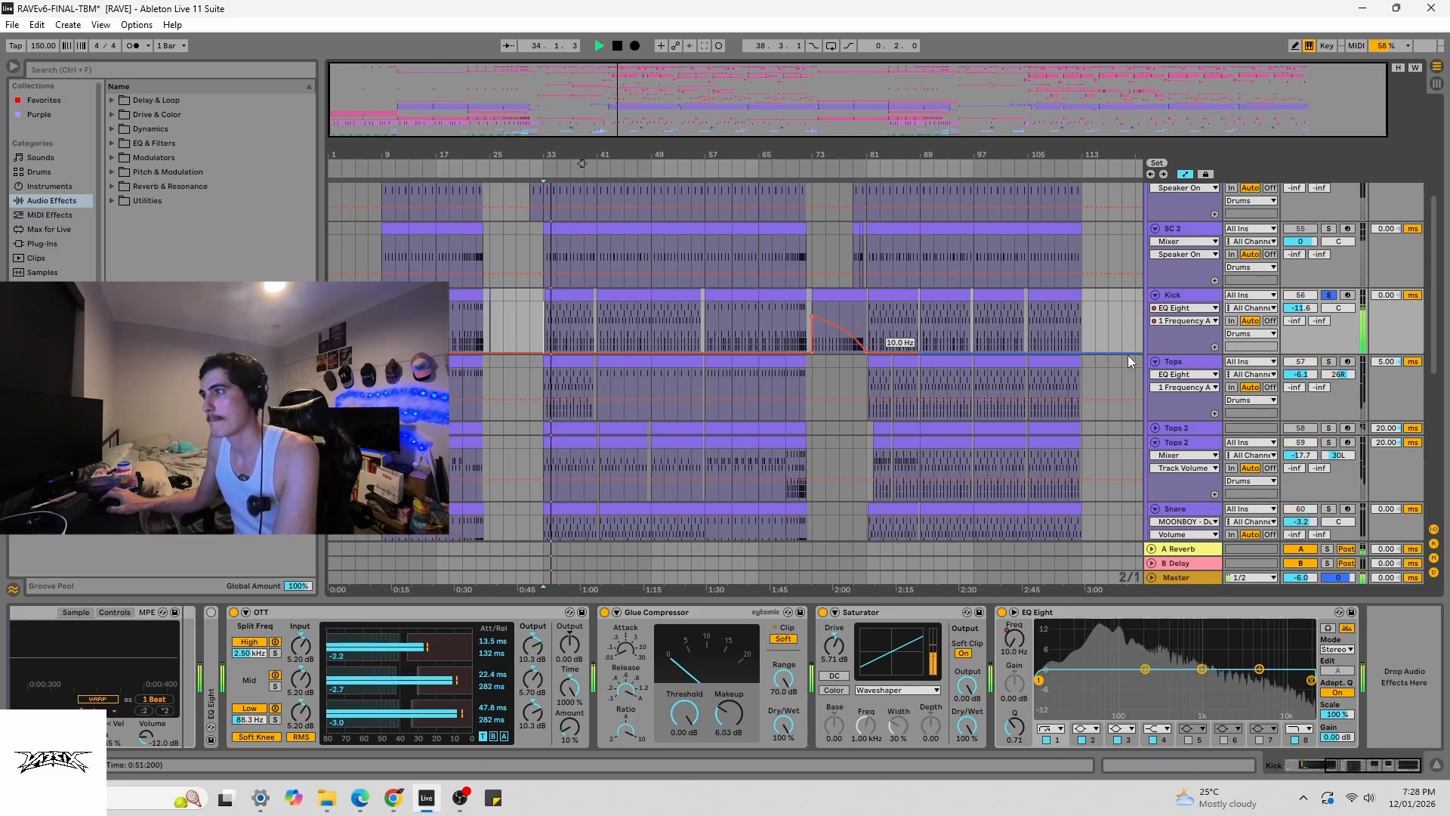
- Solo the Tops track instead of Kick, select its clip at bar 33 and play it
{"action": "left_click", "coordinate": [1329, 361]}
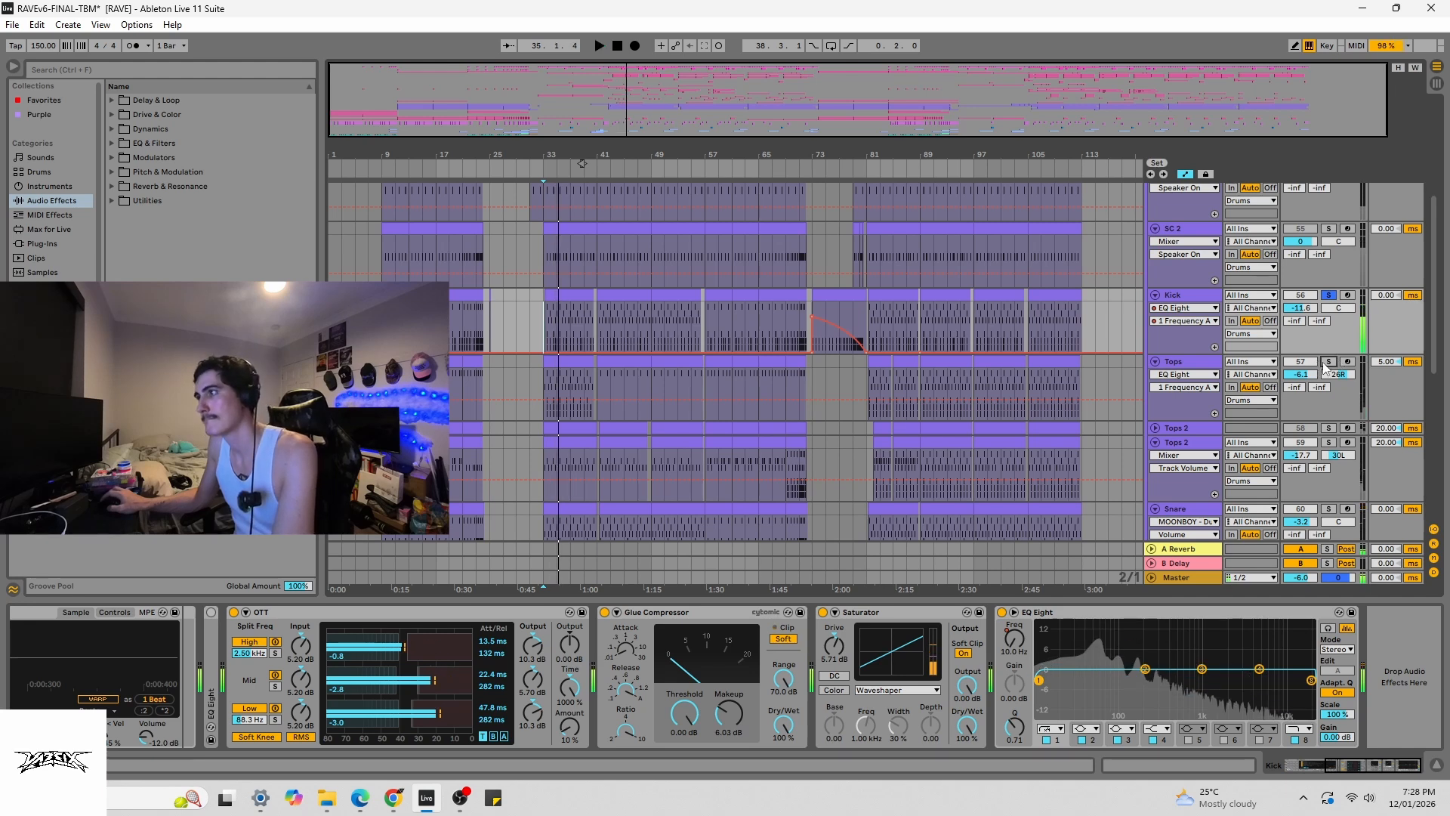
{"action": "key", "text": "space"}
{"action": "left_click", "coordinate": [573, 364]}
{"action": "key", "text": "space"}
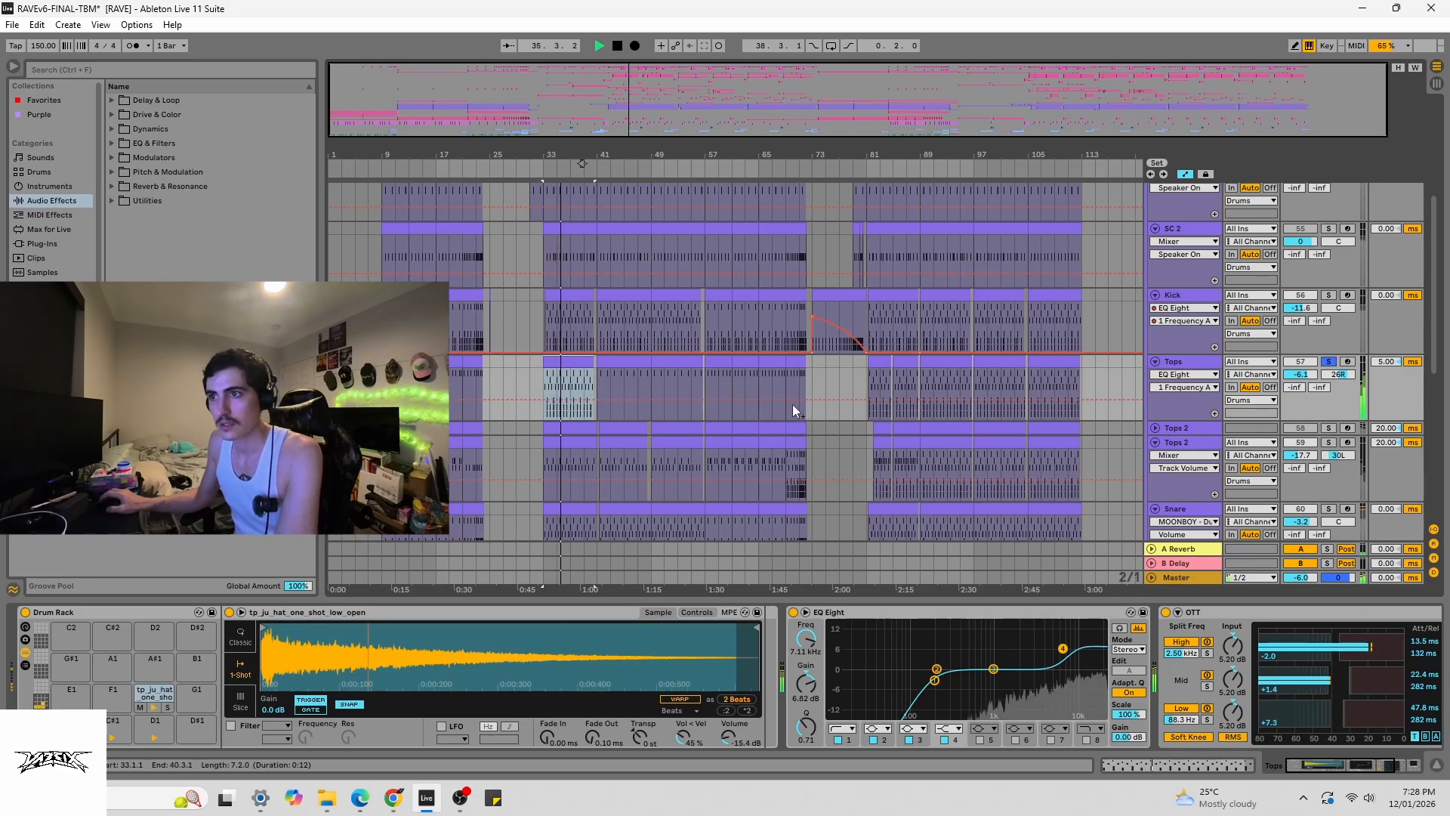
- Add the Tops 2 and Crash Light tracks to the soloed Tops and audition the layers from bar 33
{"action": "scroll", "coordinate": [1318, 409], "scroll_direction": "down", "scroll_amount": 1}
{"action": "left_click", "coordinate": [1328, 407]}
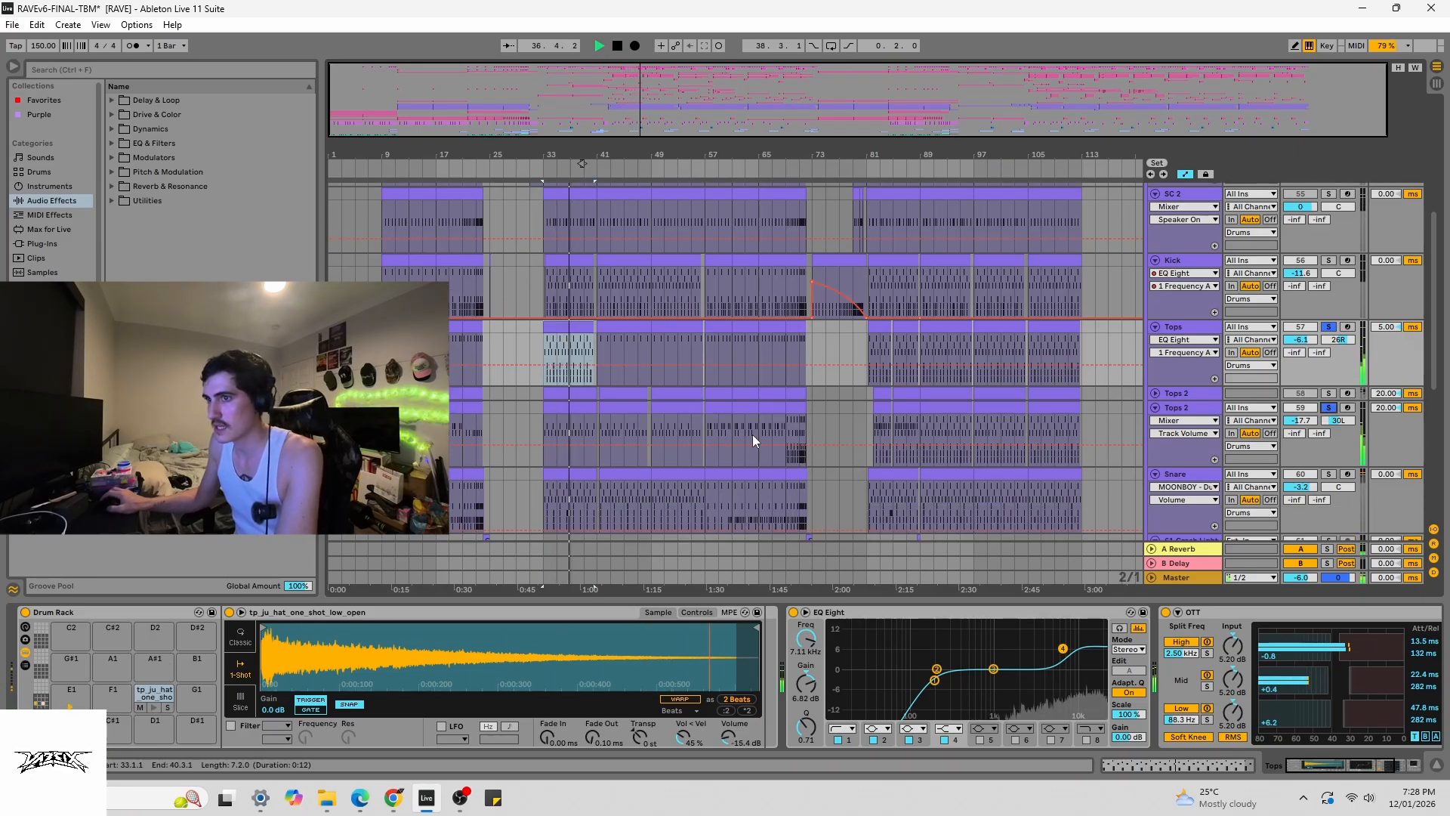
{"action": "scroll", "coordinate": [1260, 427], "scroll_direction": "down", "scroll_amount": 3}
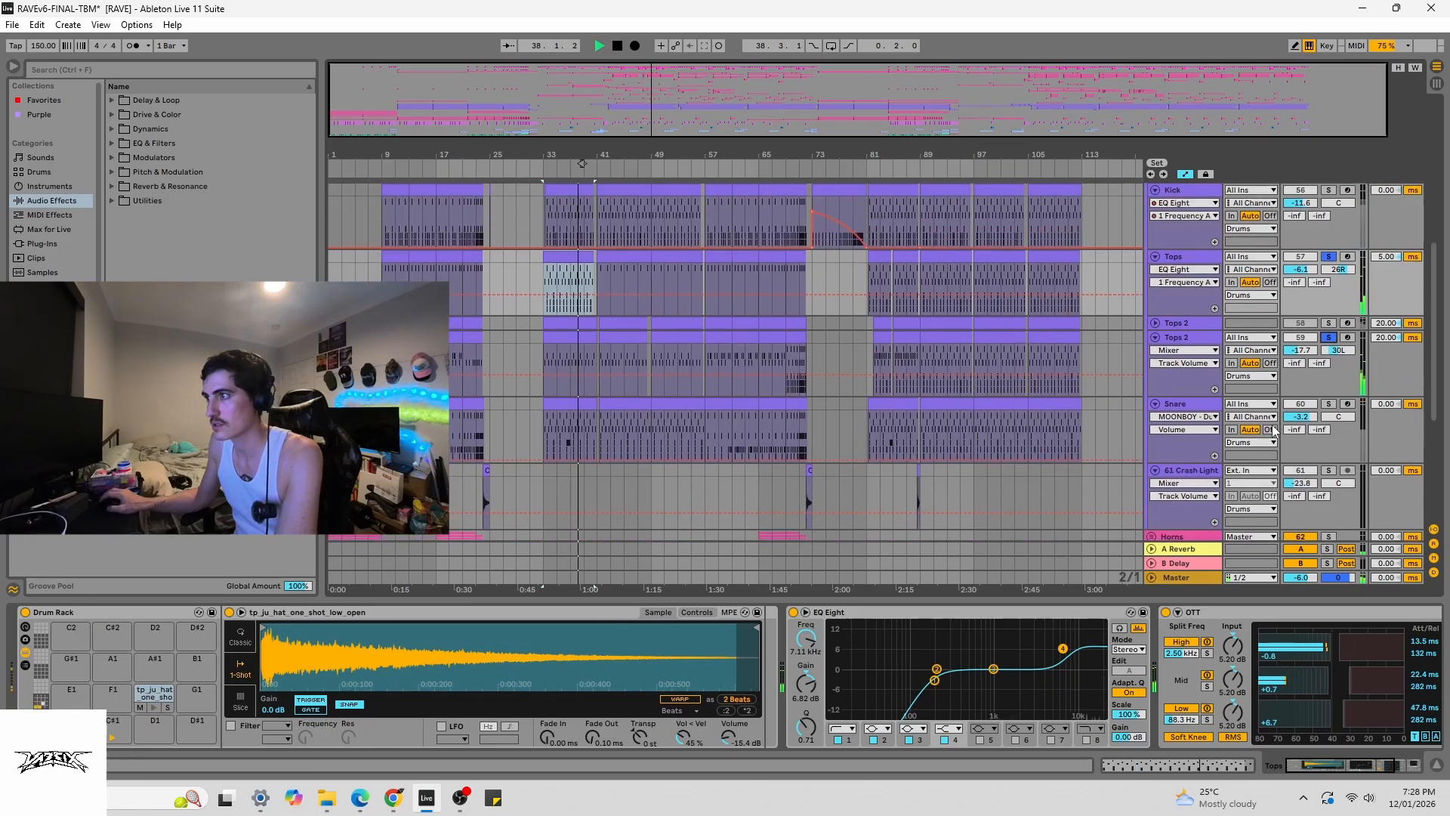
{"action": "left_click", "coordinate": [1329, 435]}
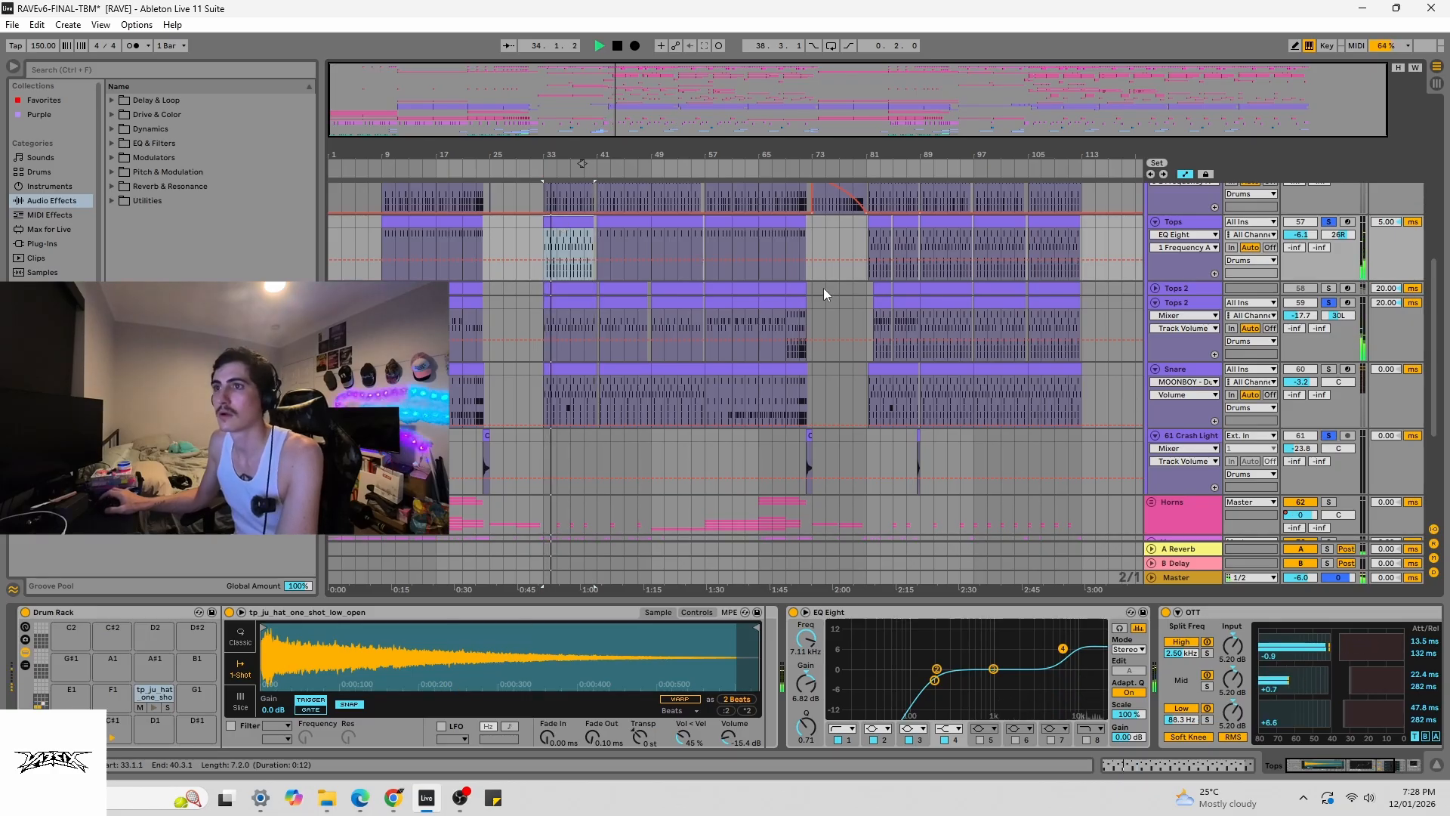
{"action": "key", "text": "space"}
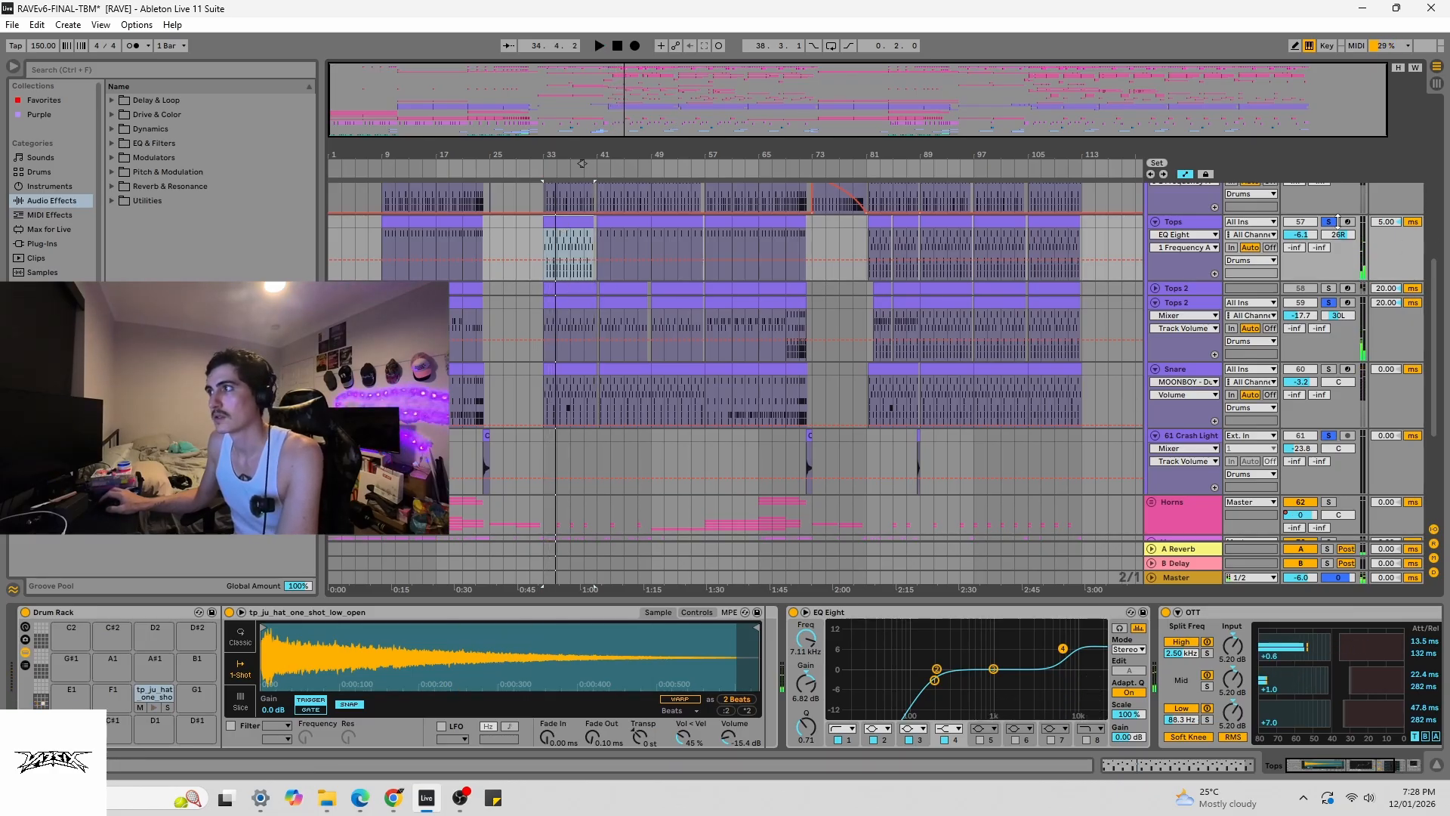
- Place the insert marker at bar 33 on the Tops track and view its device chain through to the Saturator
{"action": "scroll", "coordinate": [1336, 227], "scroll_direction": "up", "scroll_amount": 5}
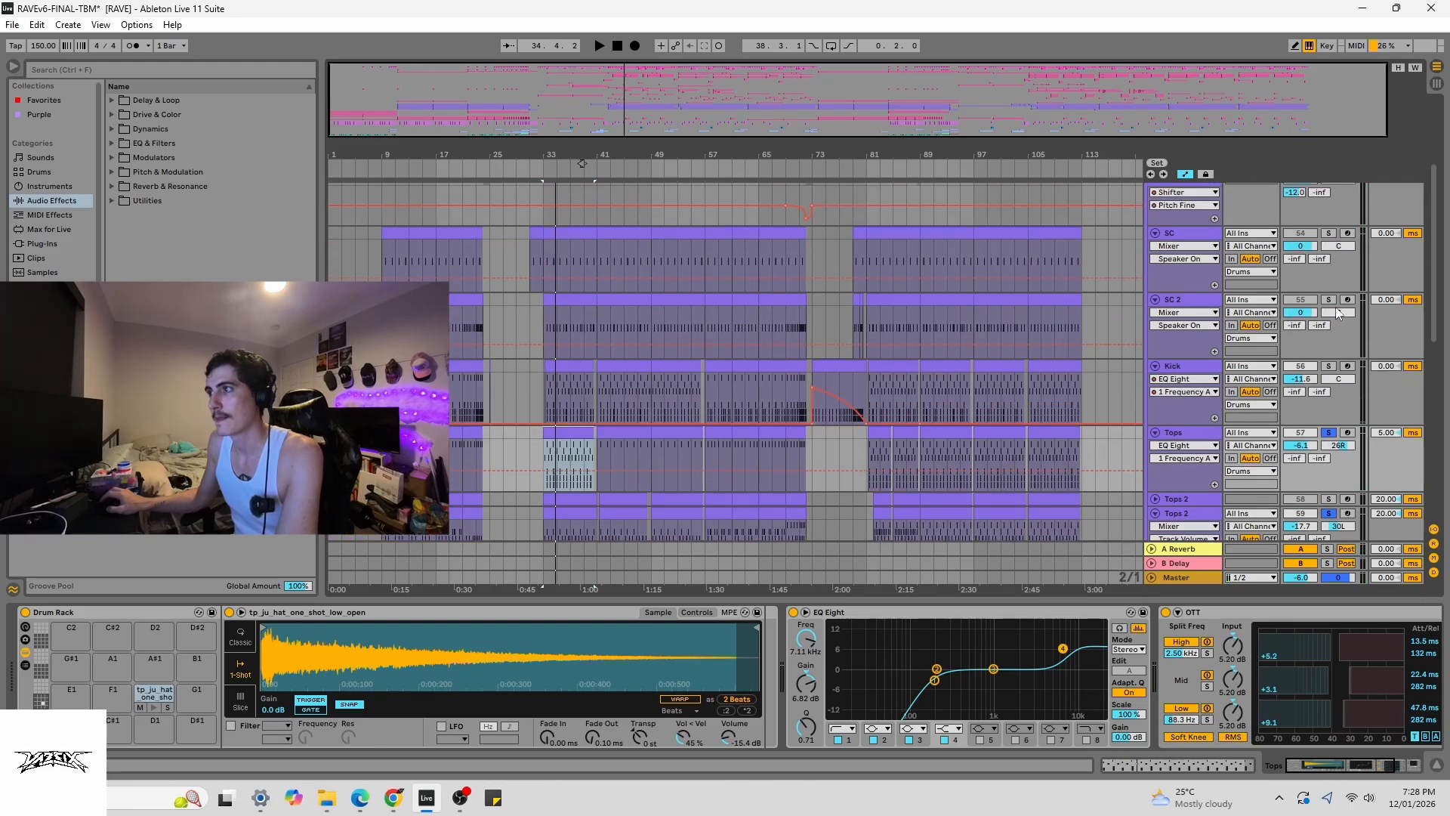
{"action": "scroll", "coordinate": [1273, 370], "scroll_direction": "down", "scroll_amount": 9}
{"action": "scroll", "coordinate": [1001, 302], "scroll_direction": "up", "scroll_amount": 4}
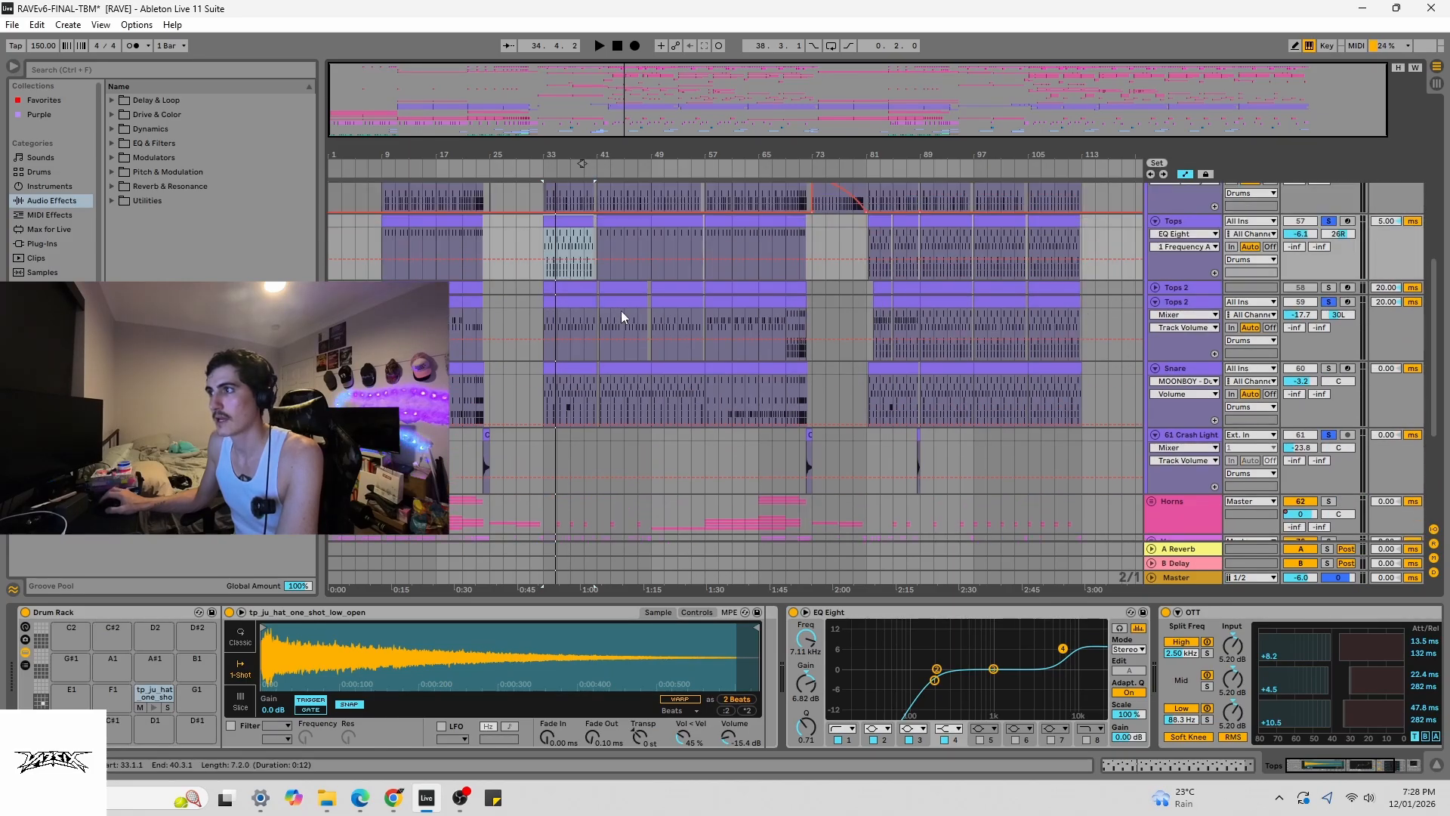
{"action": "left_click", "coordinate": [547, 238]}
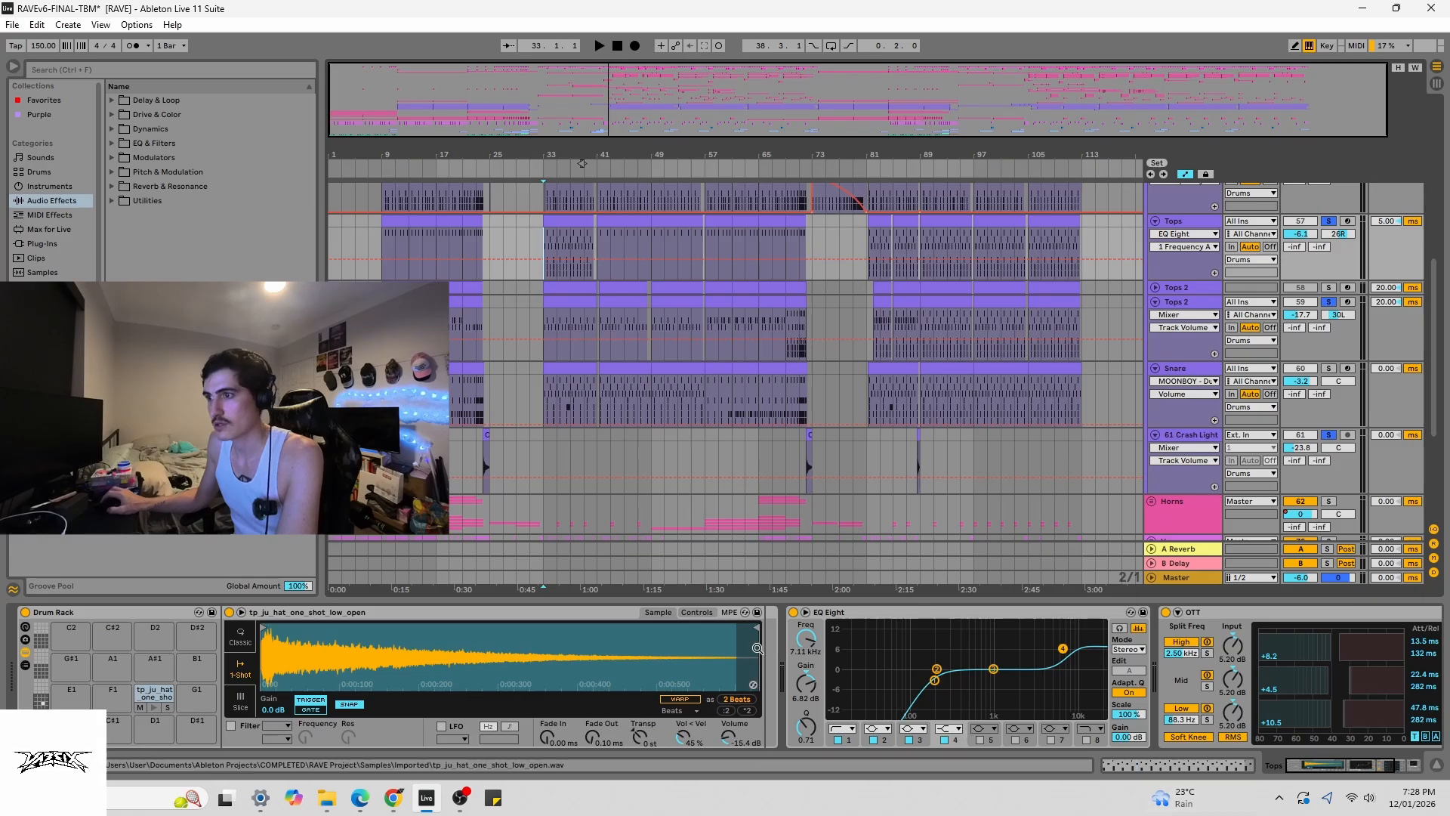
{"action": "left_click", "coordinate": [1380, 766]}
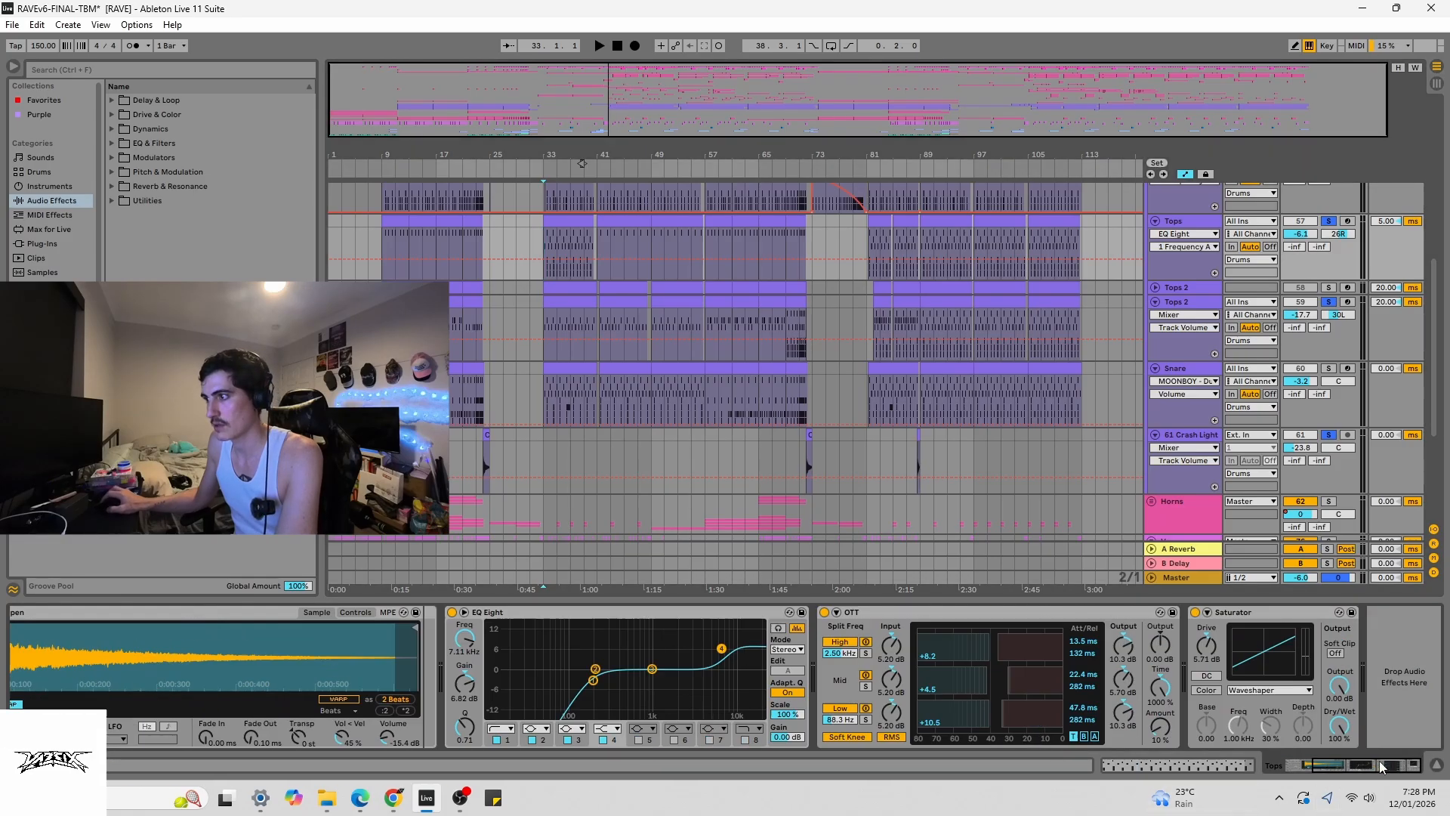
- Show the Tops 2 track's Drum Rack and look at its tp_ju_hat_one_shot and Hihat Closed pads
{"action": "left_click", "coordinate": [534, 306]}
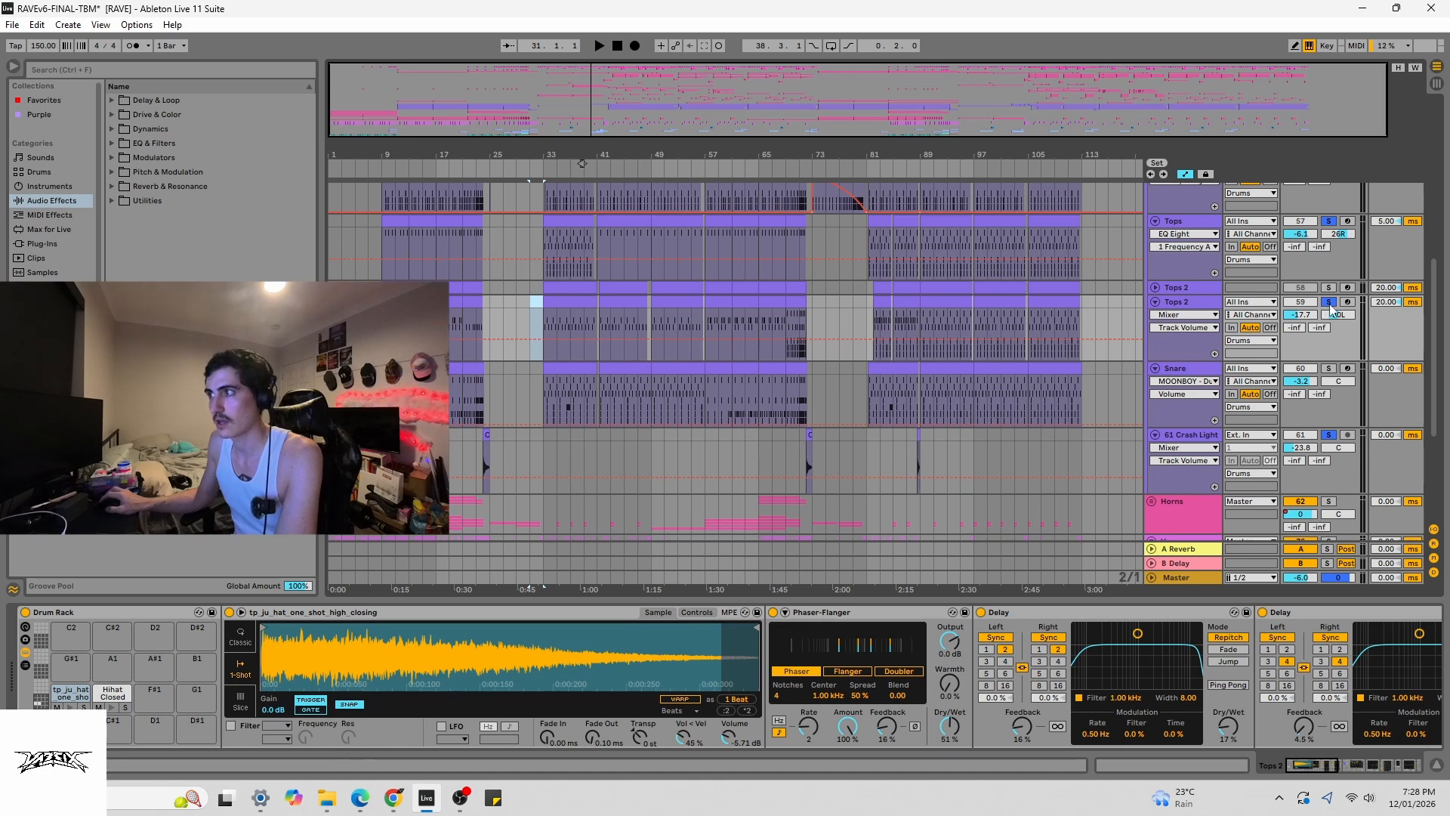
{"action": "left_click", "coordinate": [83, 693]}
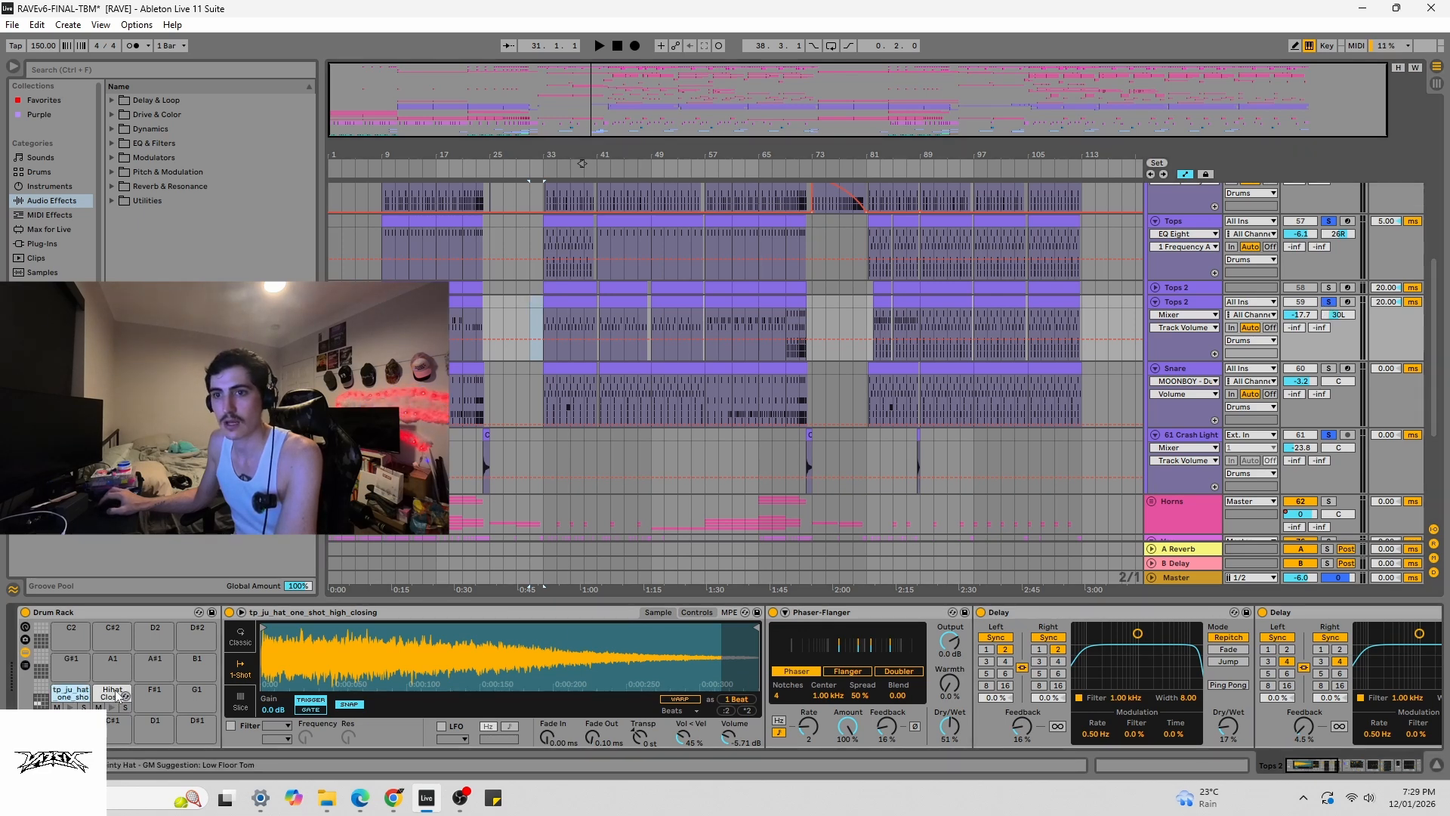
{"action": "left_click", "coordinate": [113, 694]}
{"action": "left_click", "coordinate": [61, 697]}
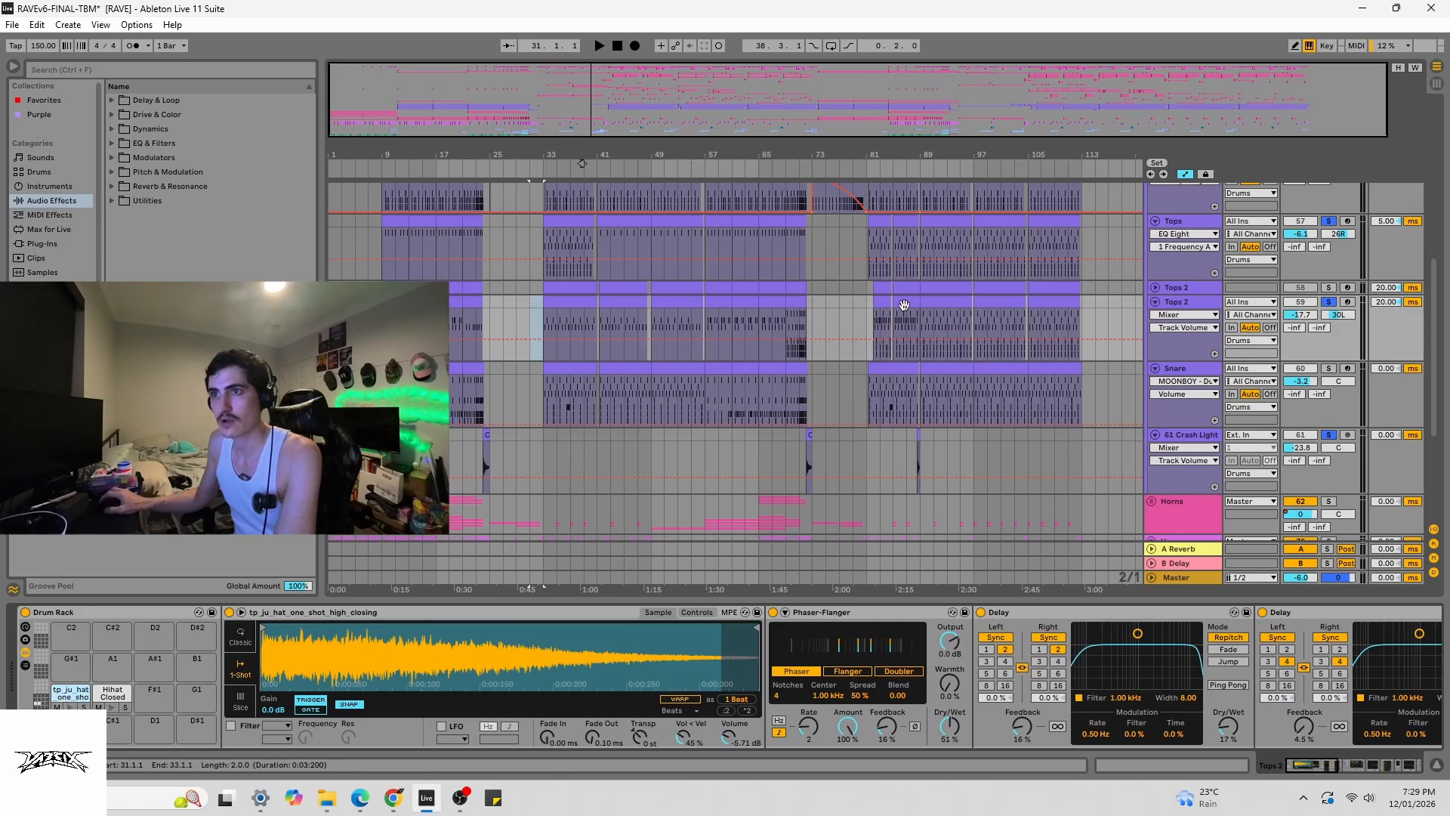
- Select the Tops 2 clip at bar 33 and play it with only that track soloed
{"action": "left_click", "coordinate": [572, 299]}
{"action": "key", "text": "space"}
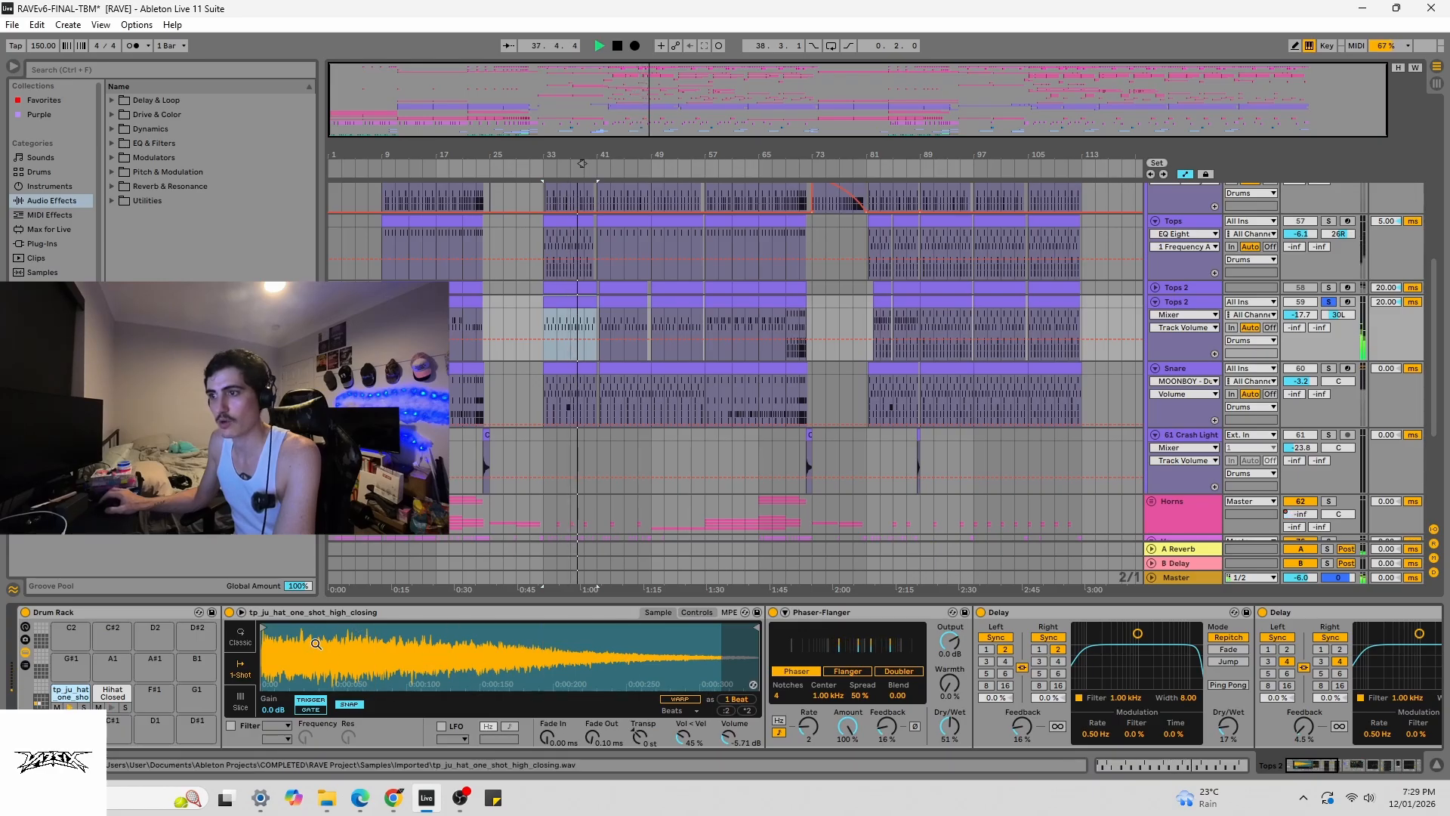
{"action": "key", "text": "space"}
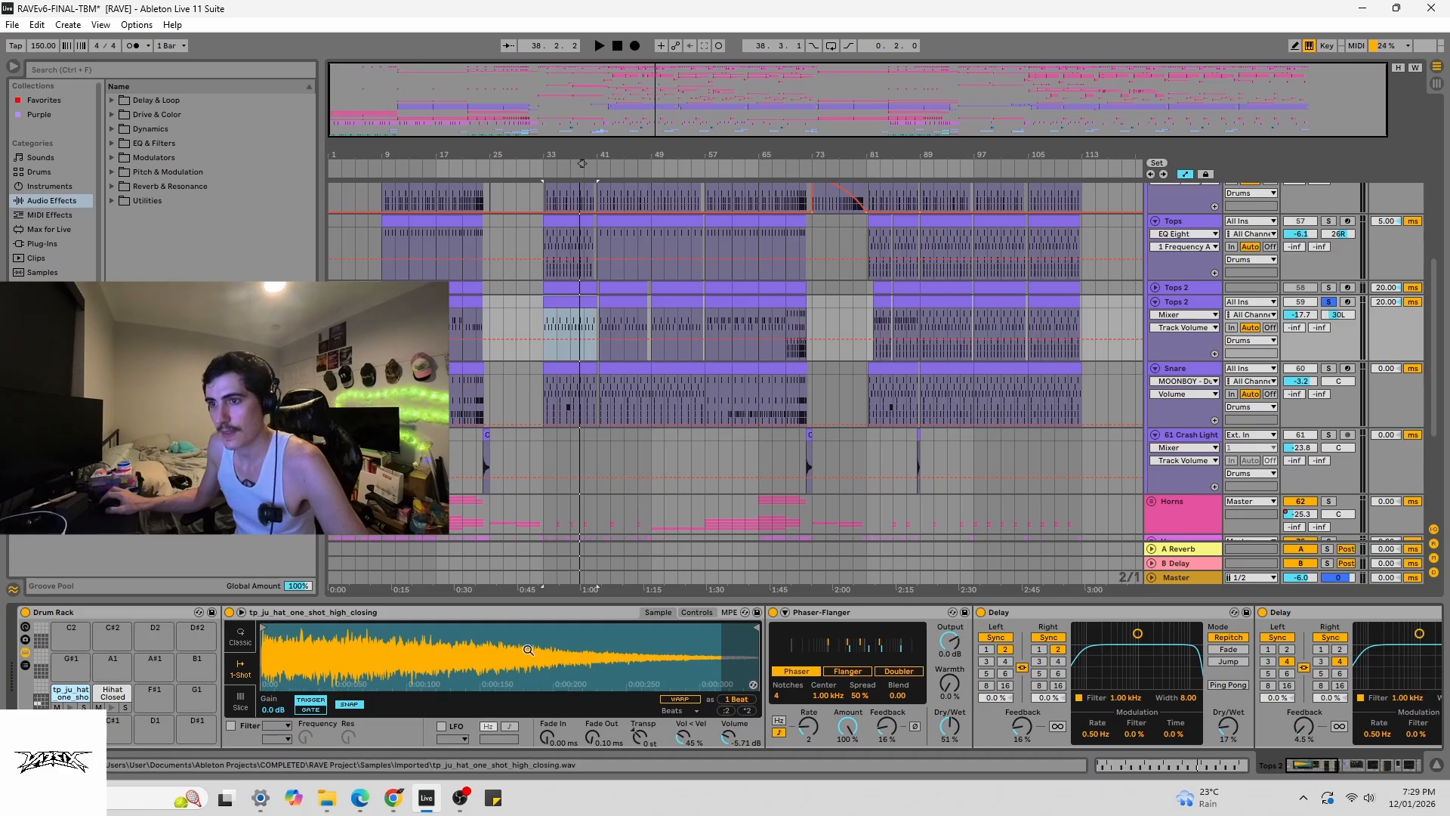
- Review the tp_ju_hat_one_shot pad's effects from the Phaser-Flanger through both Delays to the Audio Effect Rack
{"action": "left_click", "coordinate": [819, 616]}
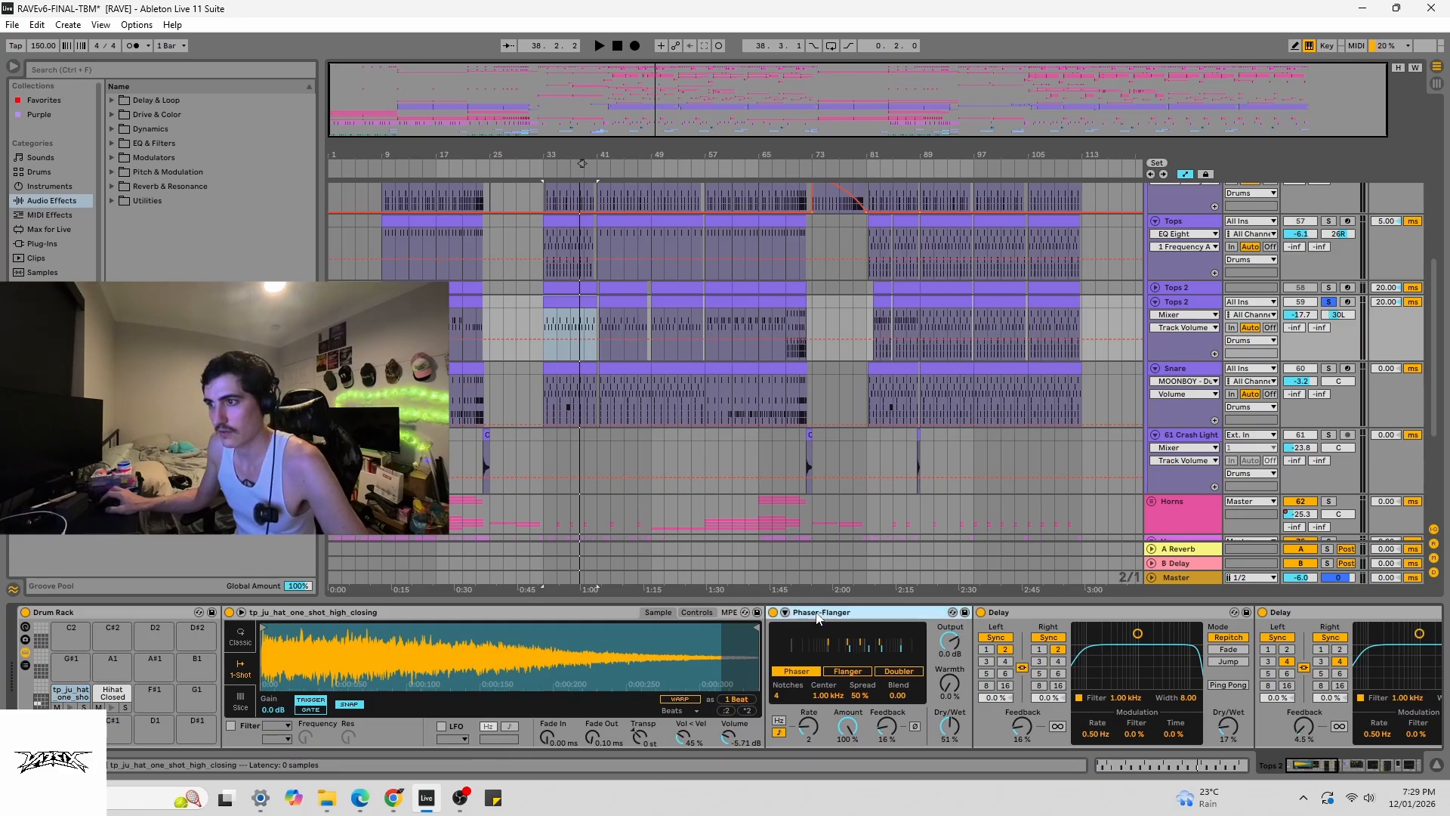
{"action": "left_click", "coordinate": [1013, 611]}
{"action": "left_click", "coordinate": [1289, 612]}
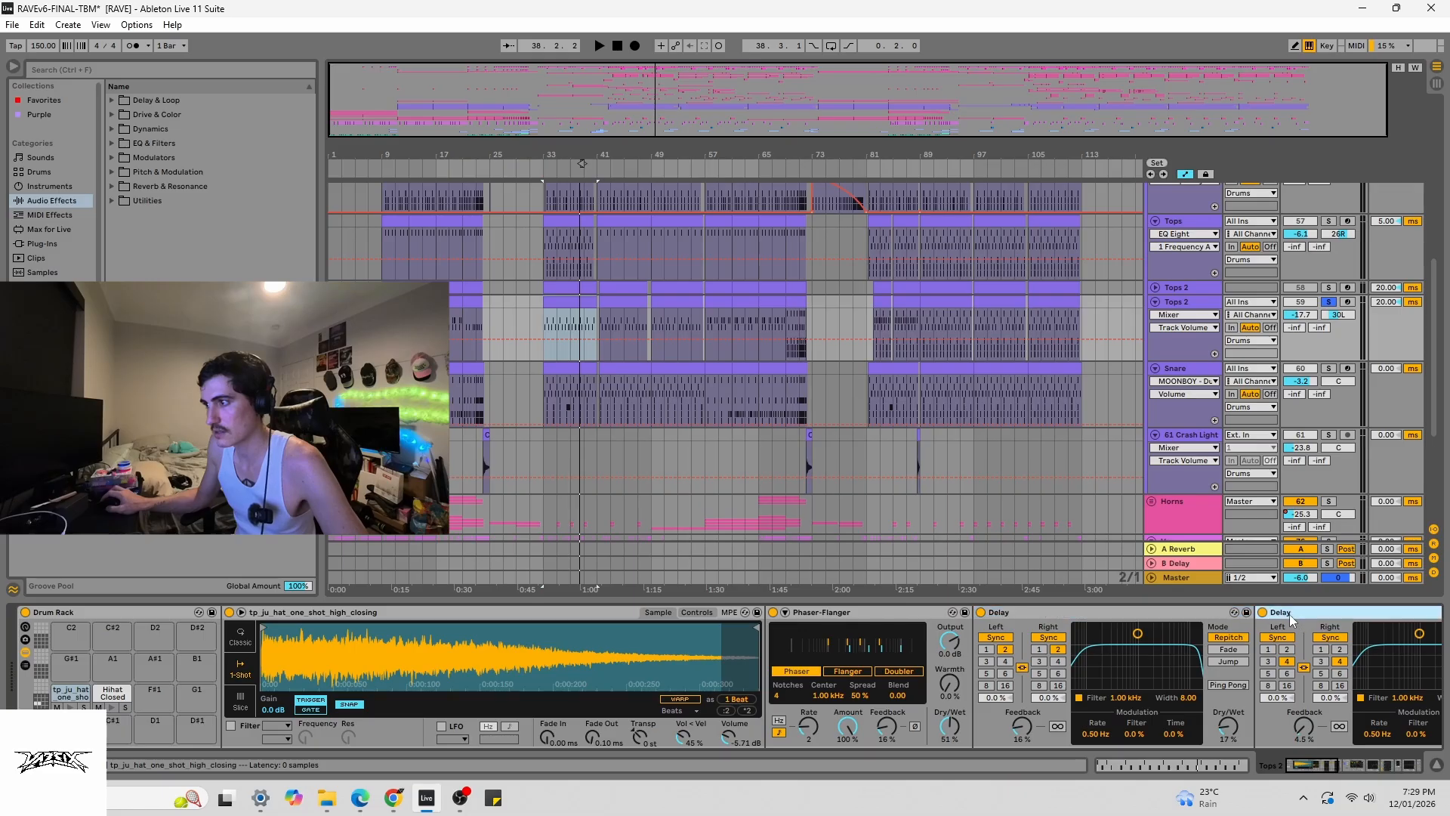
{"action": "mouse_move", "coordinate": [1312, 768]}
{"action": "left_mouse_down"}
{"action": "mouse_move", "coordinate": [1351, 769]}
{"action": "mouse_move", "coordinate": [1322, 770]}
{"action": "left_mouse_up"}
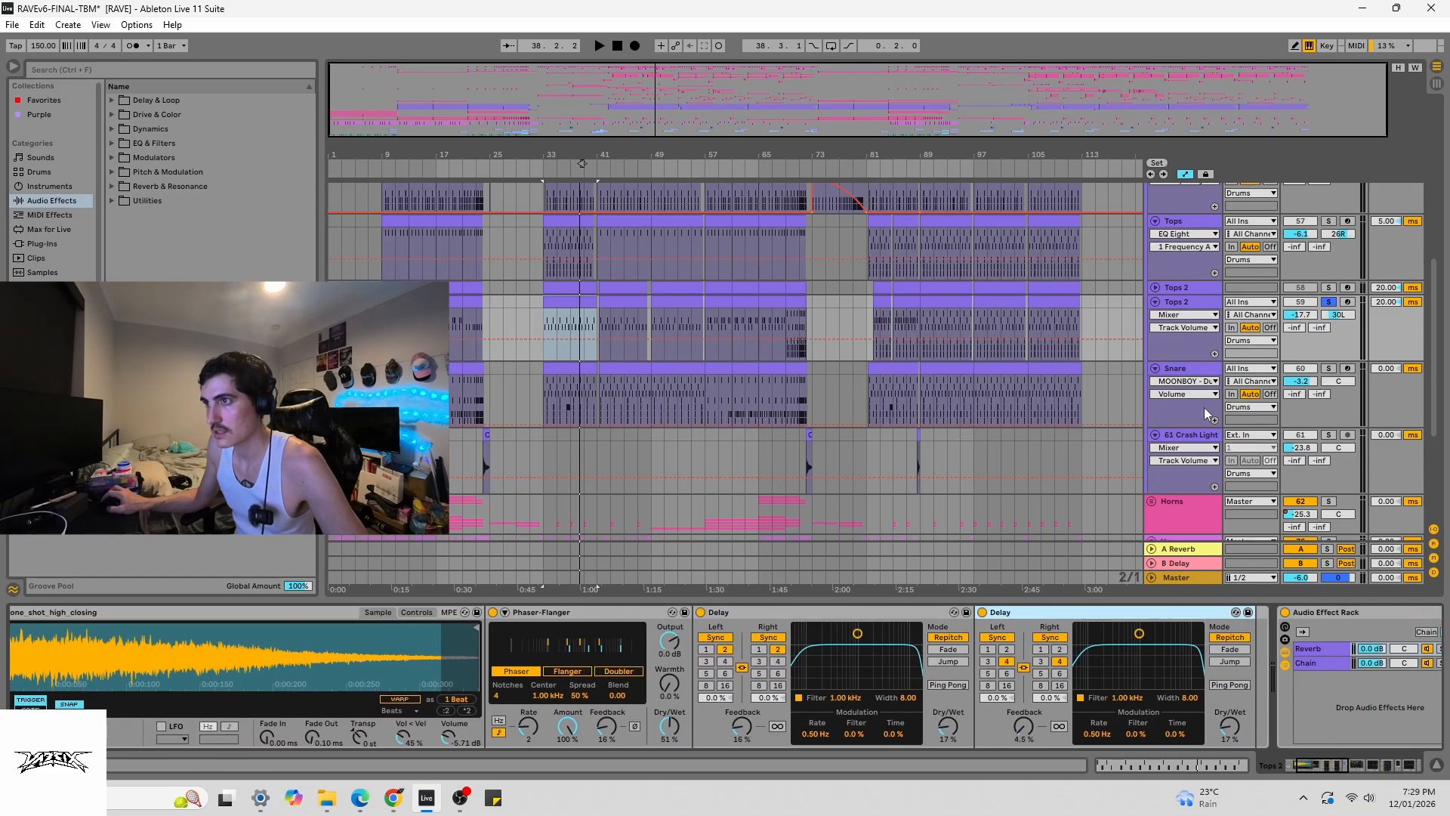
{"action": "left_click", "coordinate": [1230, 767]}
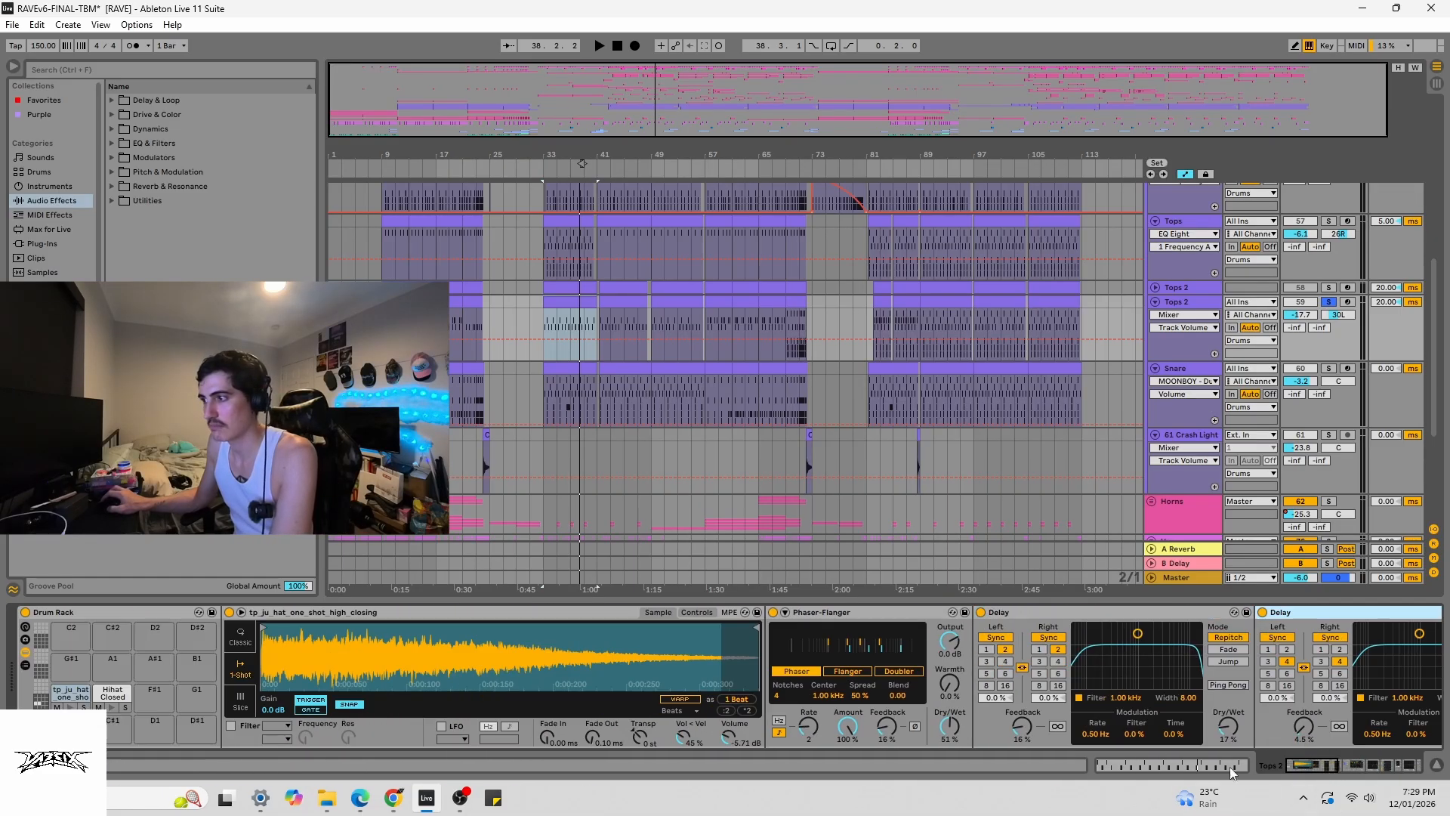
- Show the Hihat Closed pad's devices and inspect the Redux and dry chains in its Audio Effect Rack
{"action": "left_click", "coordinate": [71, 693]}
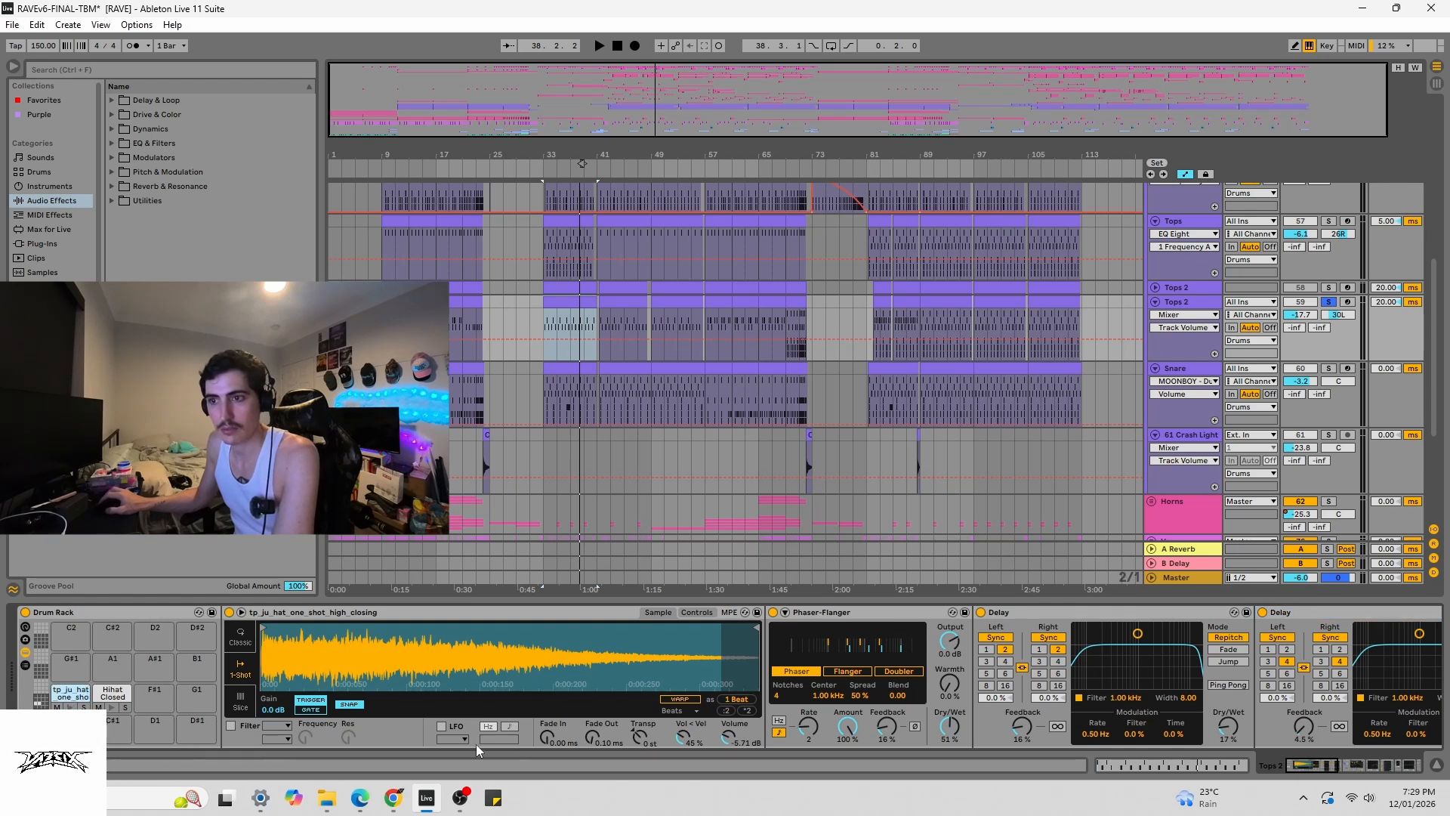
{"action": "left_click", "coordinate": [113, 694]}
{"action": "left_click", "coordinate": [509, 615]}
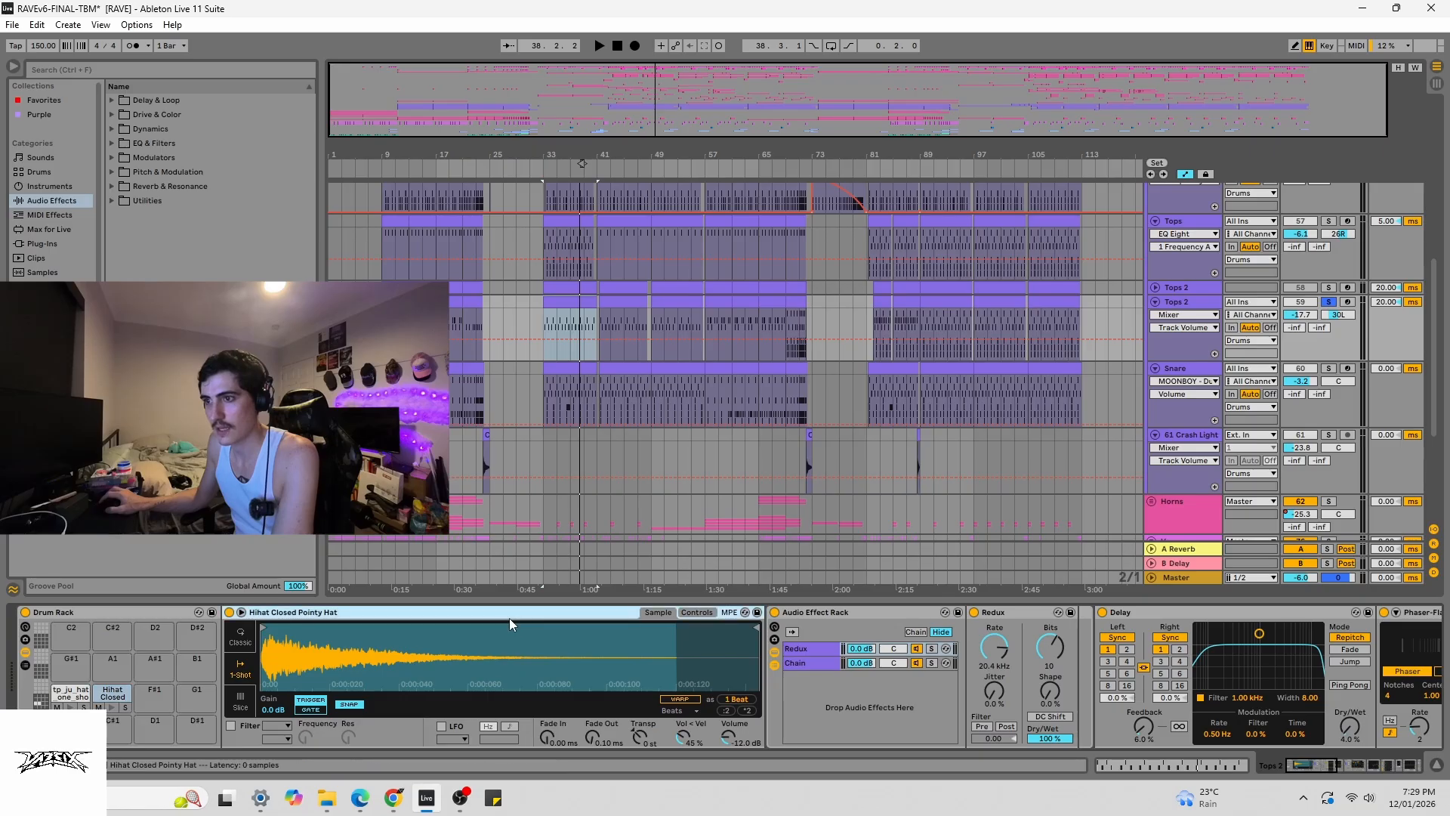
{"action": "left_click", "coordinate": [828, 614]}
{"action": "left_click", "coordinate": [799, 650]}
{"action": "left_click", "coordinate": [796, 660]}
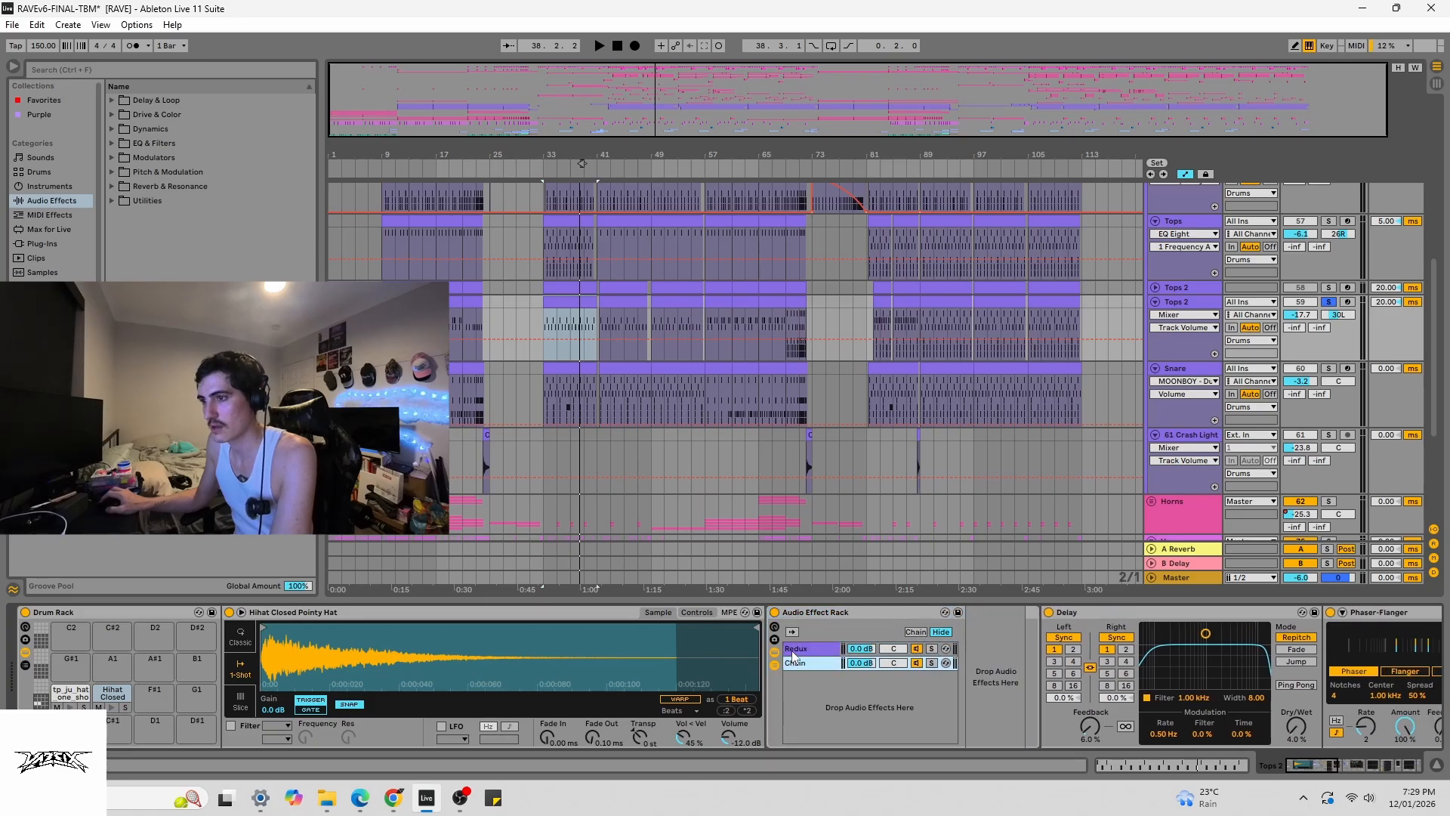
{"action": "left_click", "coordinate": [796, 650]}
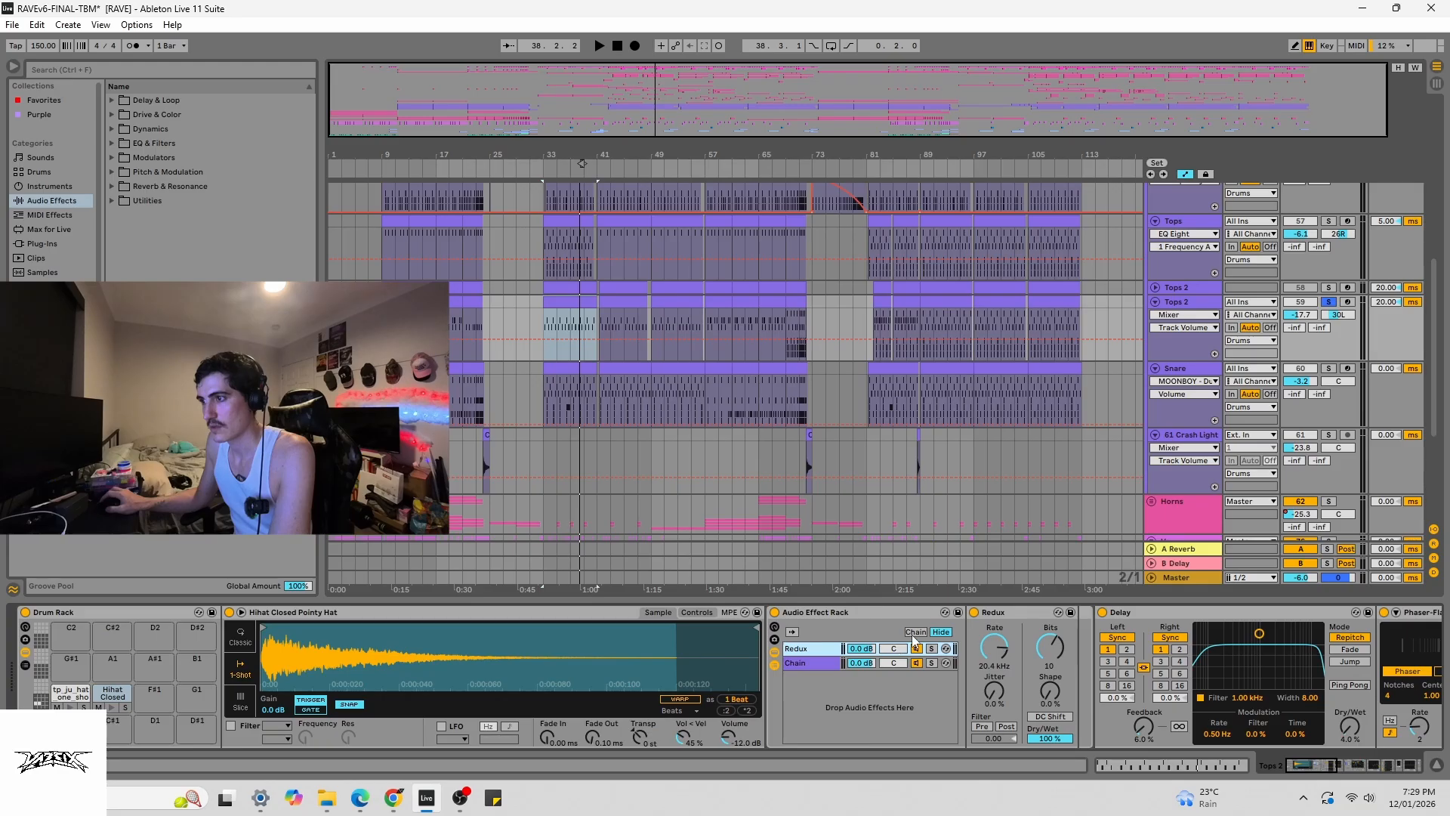
- Audition the Hihat Closed rack's Redux and dry chains by soloing each from bar 33, then clear the chain solo
{"action": "left_click", "coordinate": [931, 648]}
{"action": "key", "text": "space"}
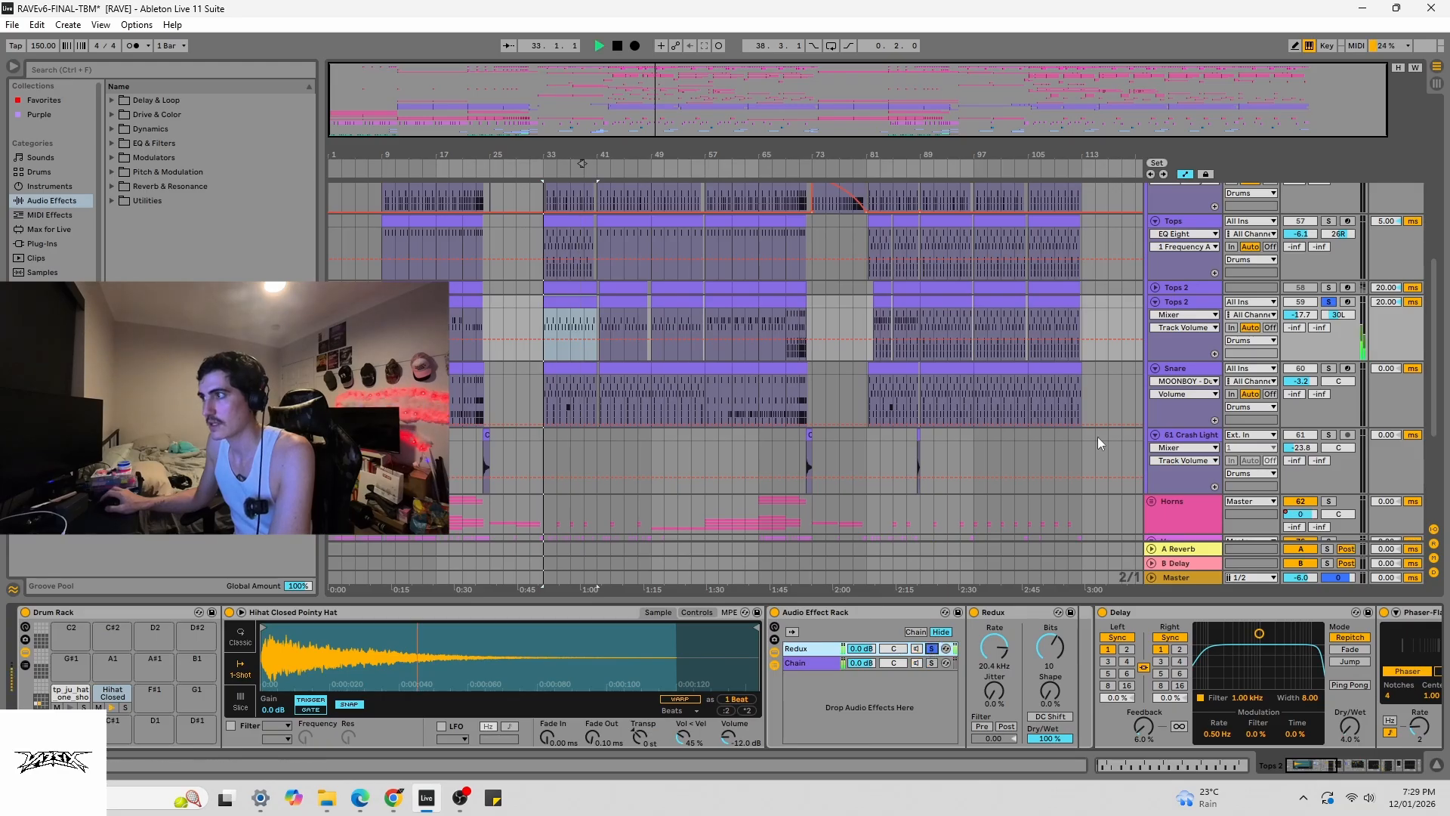
{"action": "left_click", "coordinate": [932, 662]}
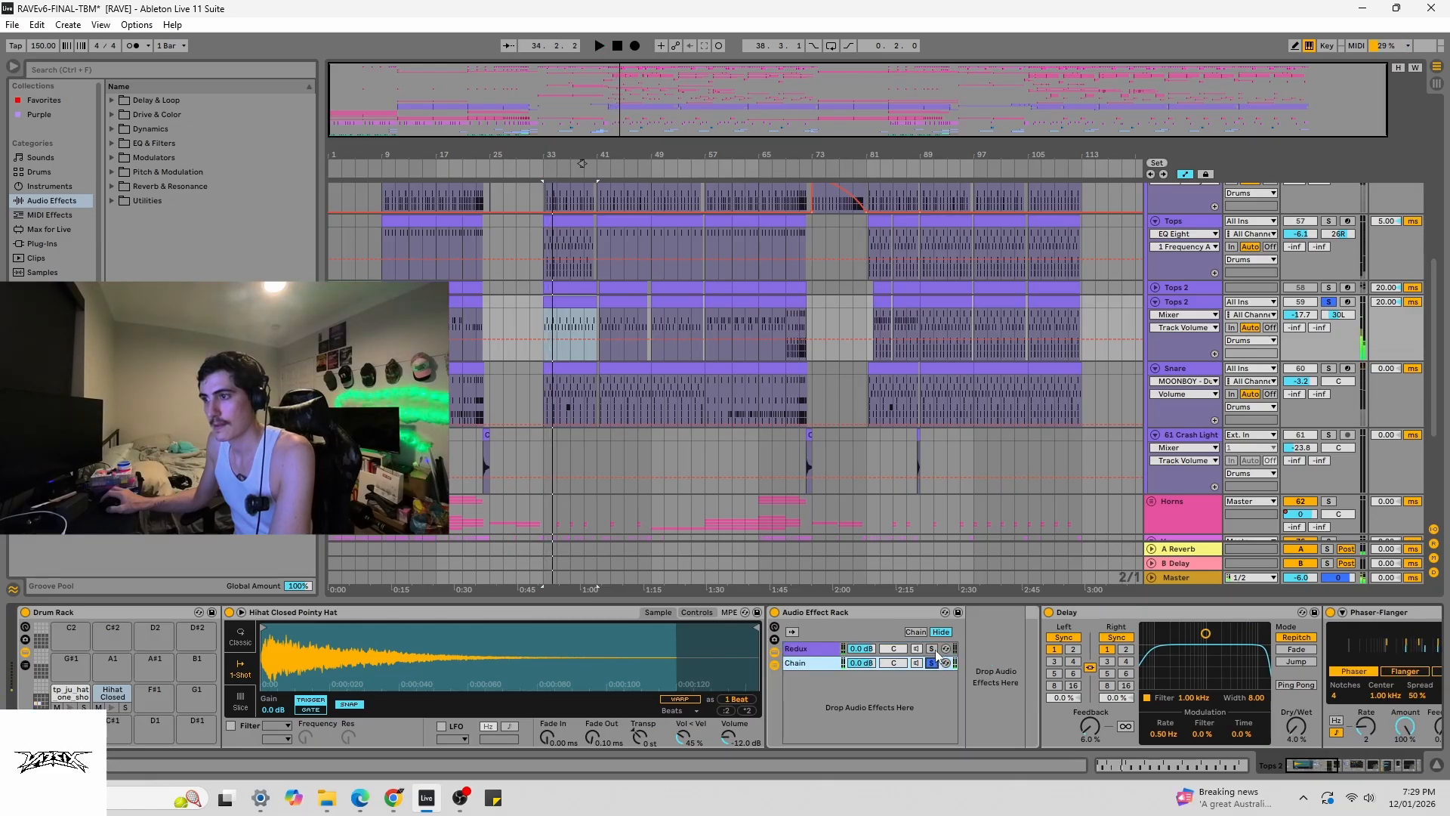
{"action": "left_click", "coordinate": [934, 649]}
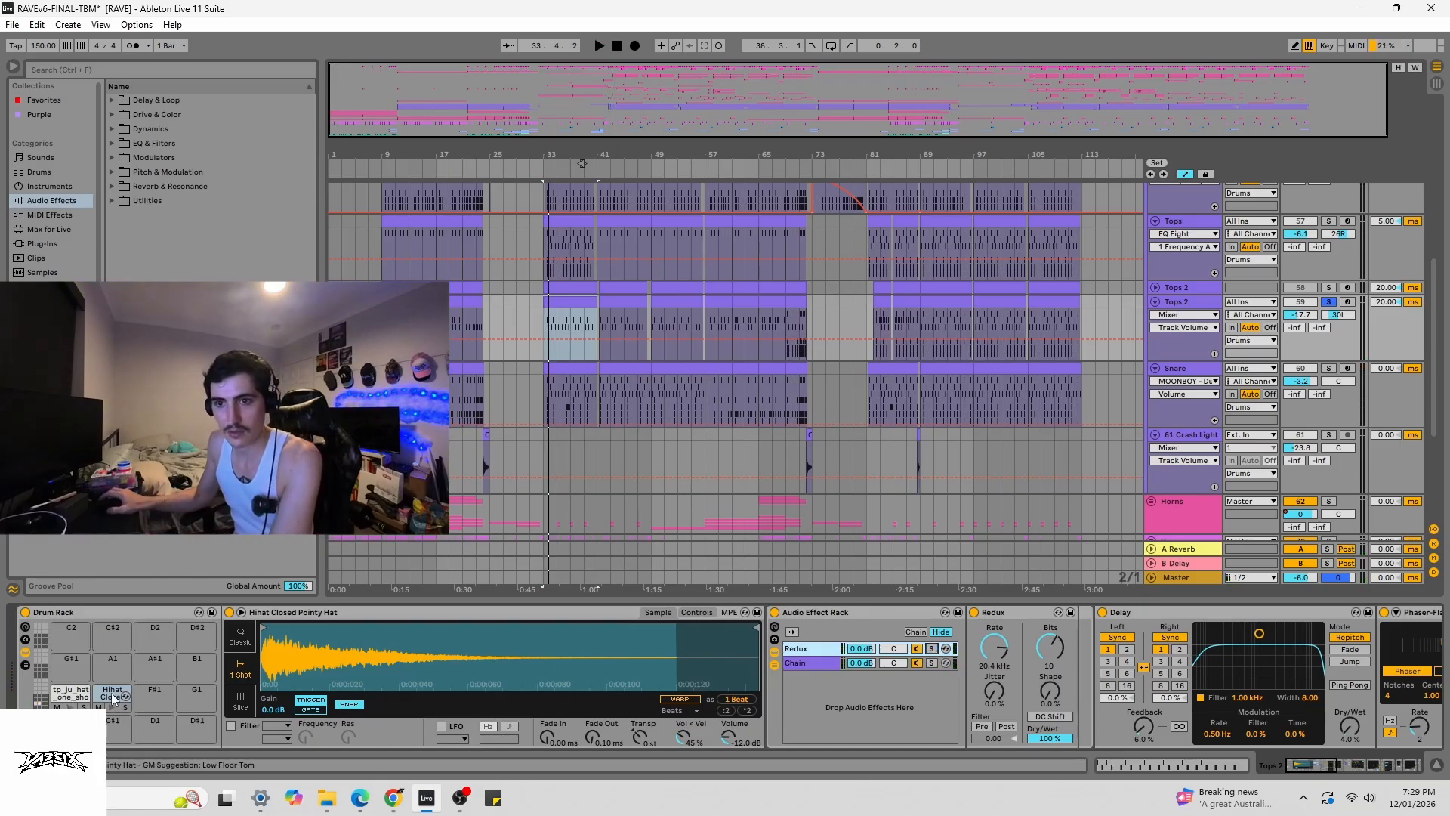
- Solo the Hihat Closed pad and compare its dry and Redux chains again, alone and together, from bar 33
{"action": "left_click", "coordinate": [931, 662]}
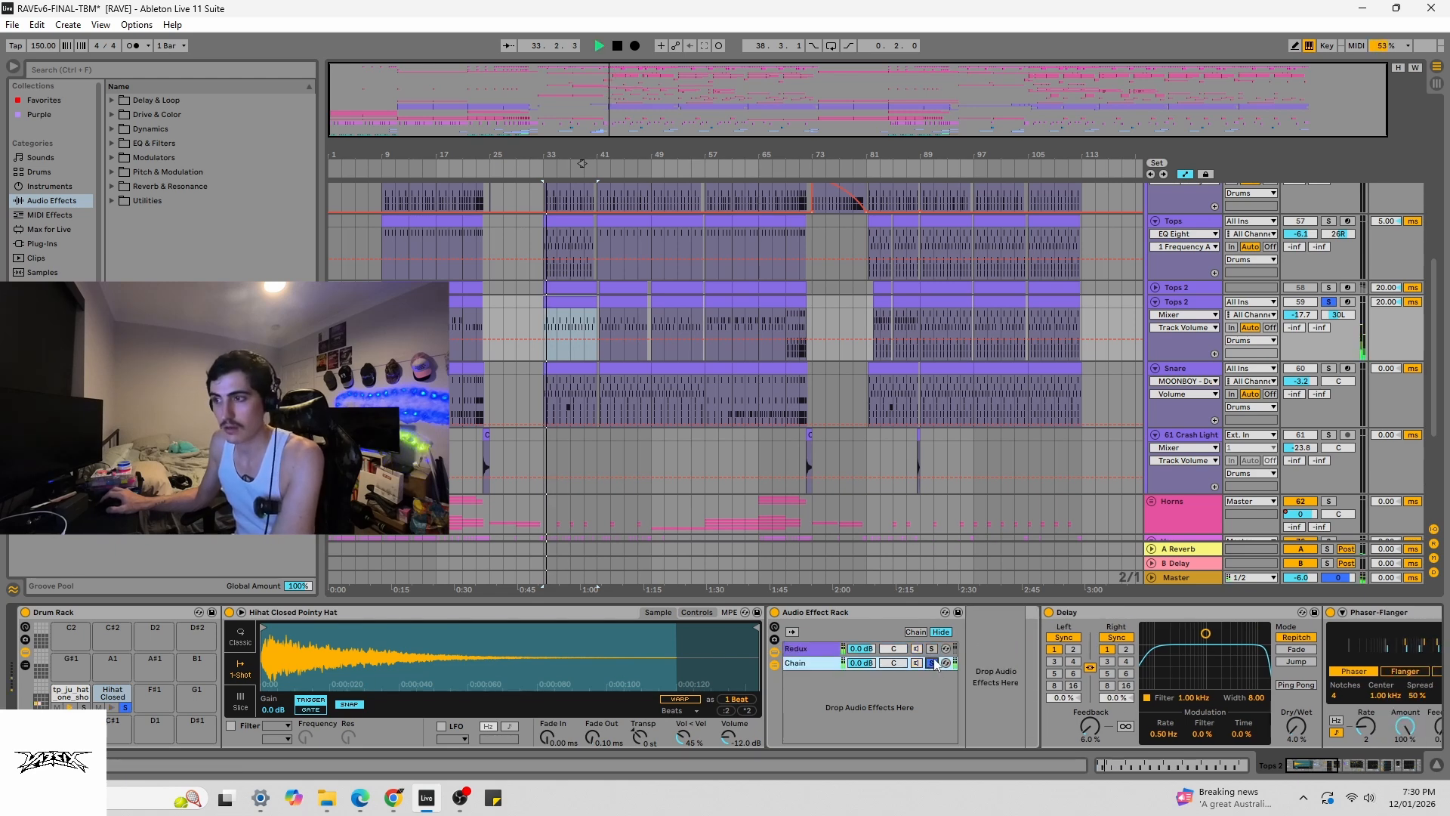
{"action": "left_click", "coordinate": [932, 648]}
{"action": "key", "text": "space"}
{"action": "key", "text": "space"}
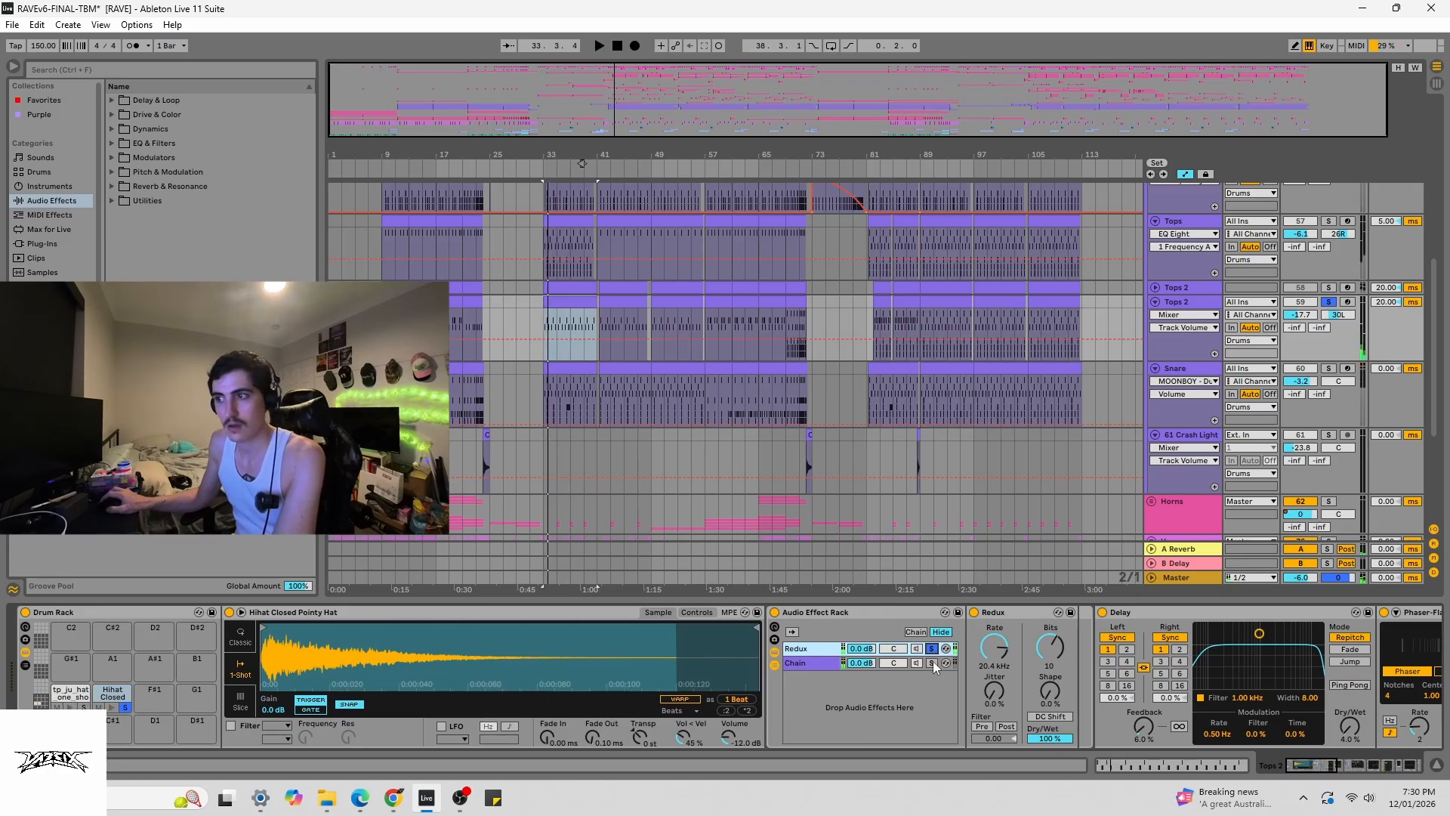
{"action": "left_click", "coordinate": [932, 663]}
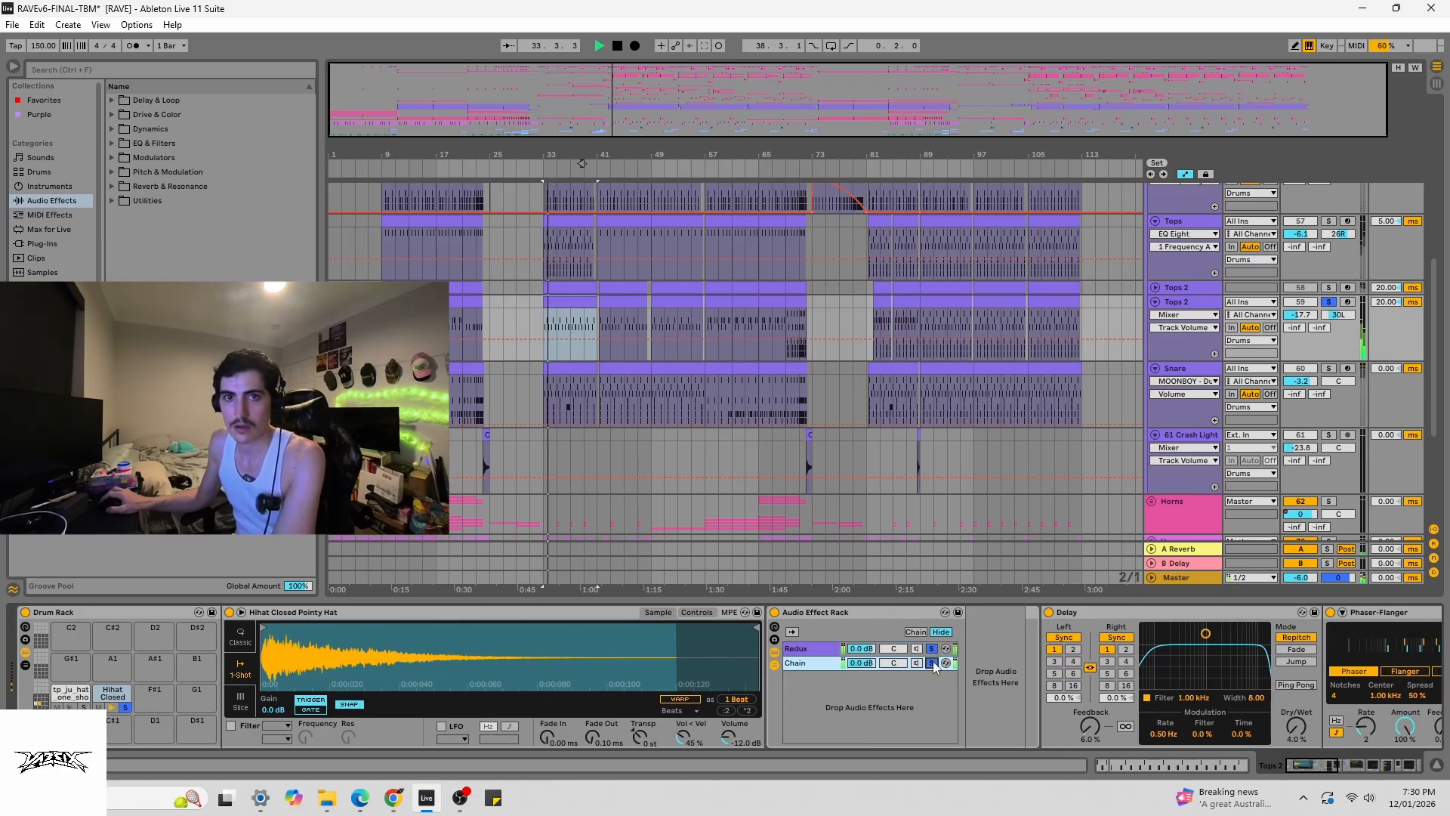
{"action": "key", "text": "space"}
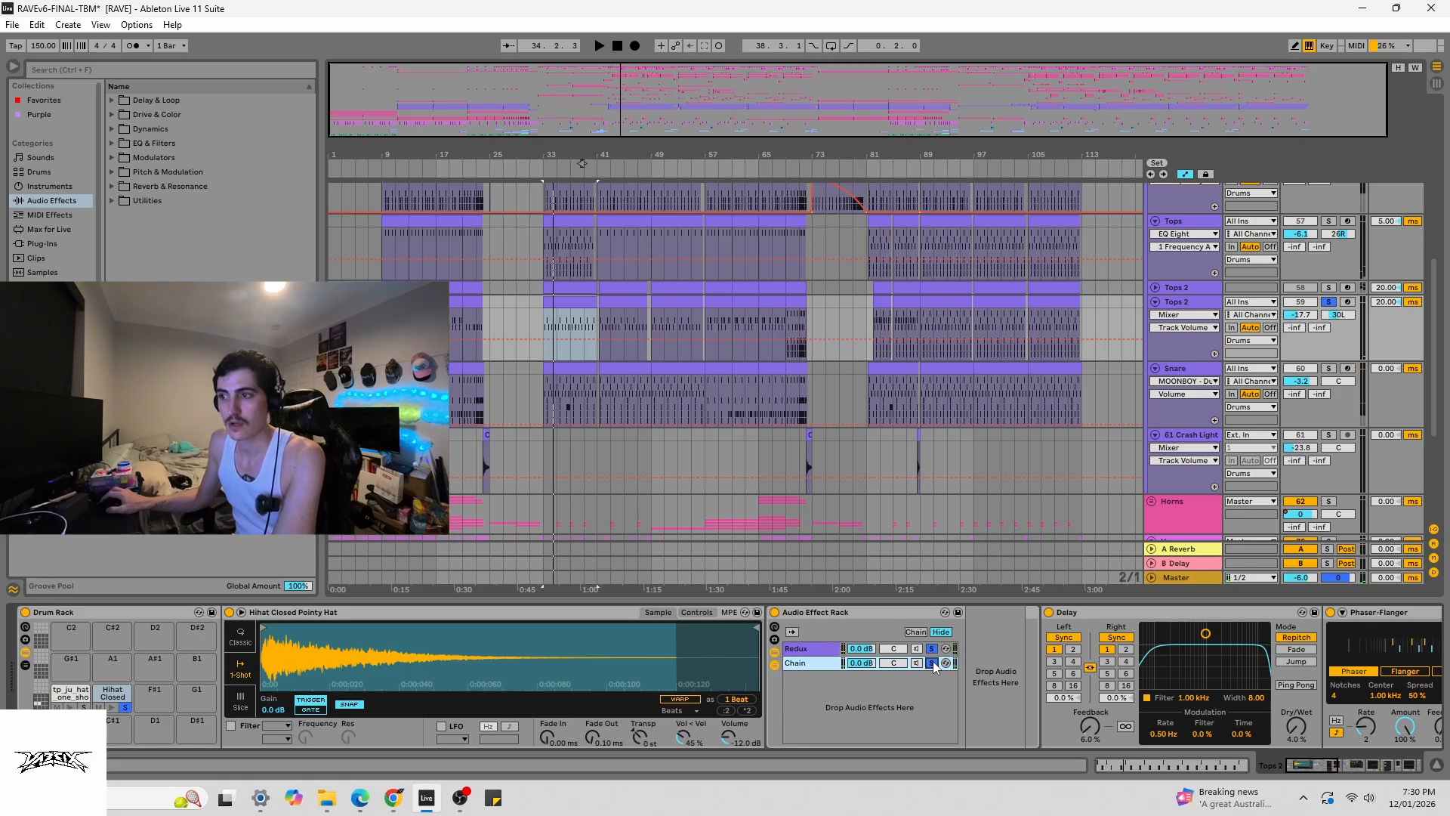
{"action": "left_click", "coordinate": [933, 648]}
{"action": "key", "text": "space"}
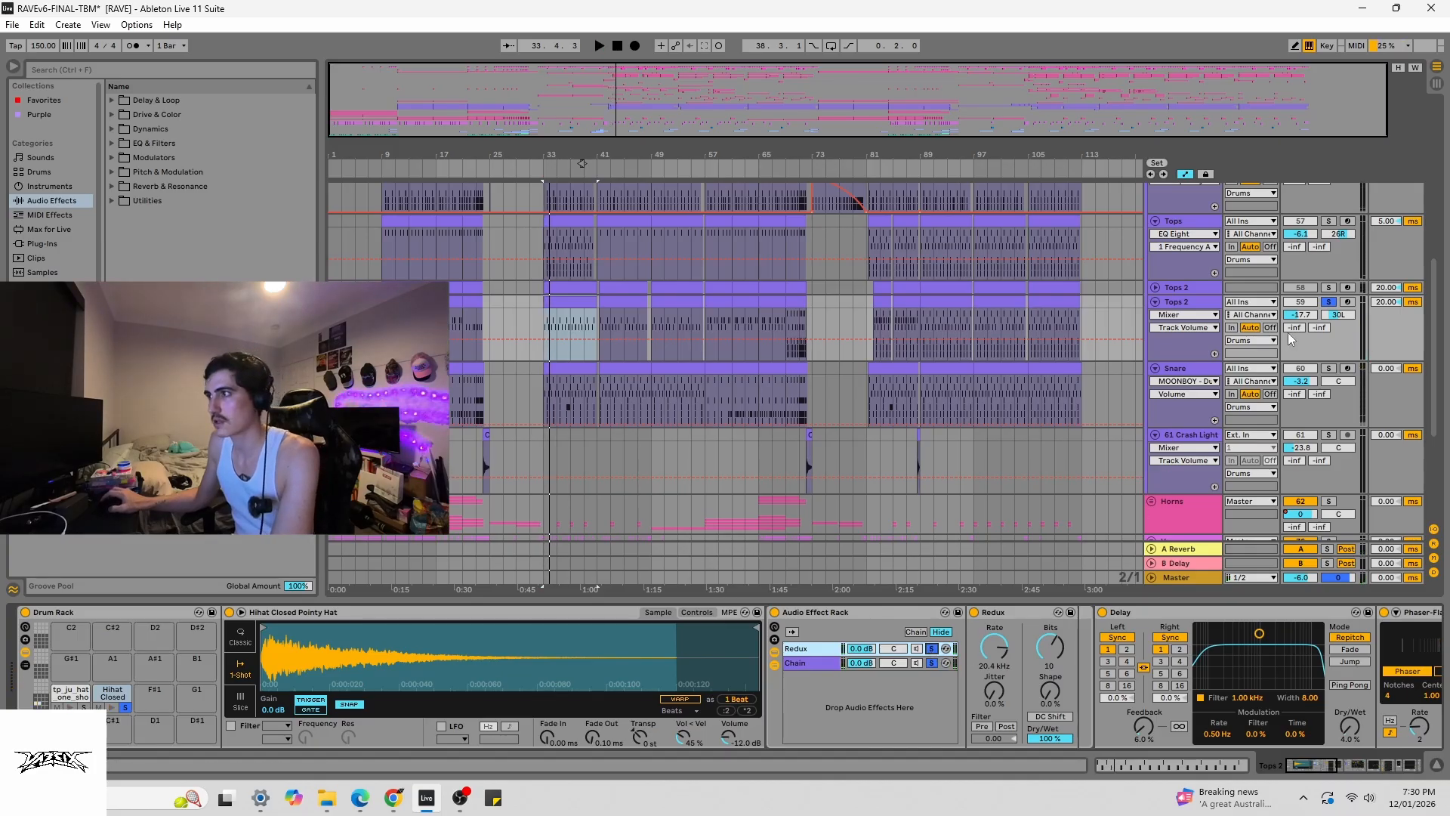
- Play the Hihat Closed Redux chain once more, restore the Tops 2 track solo and clear the chain solos
{"action": "left_click", "coordinate": [1331, 302]}
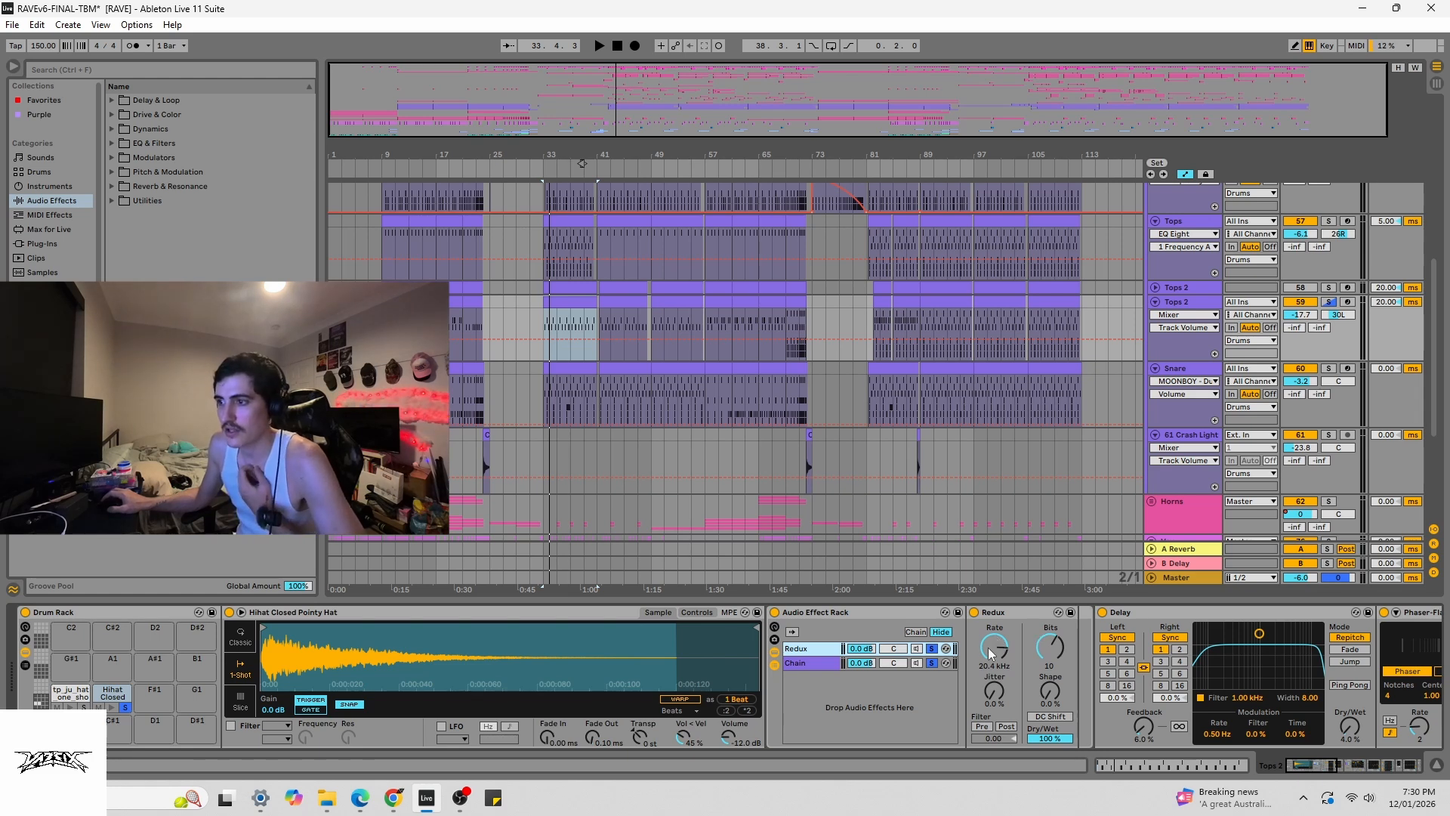
{"action": "left_click", "coordinate": [932, 662]}
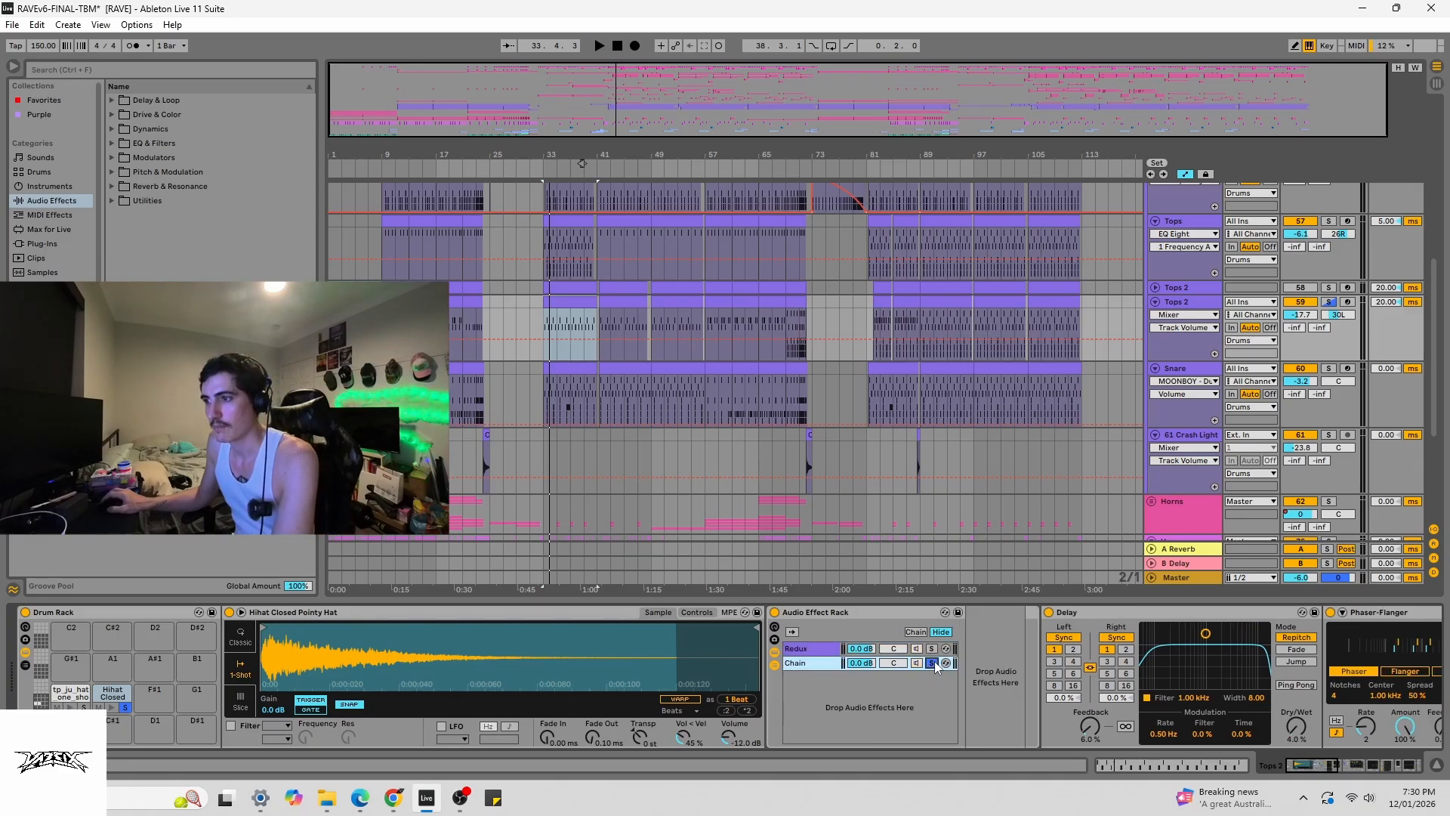
{"action": "left_click", "coordinate": [932, 648]}
{"action": "key", "text": "space"}
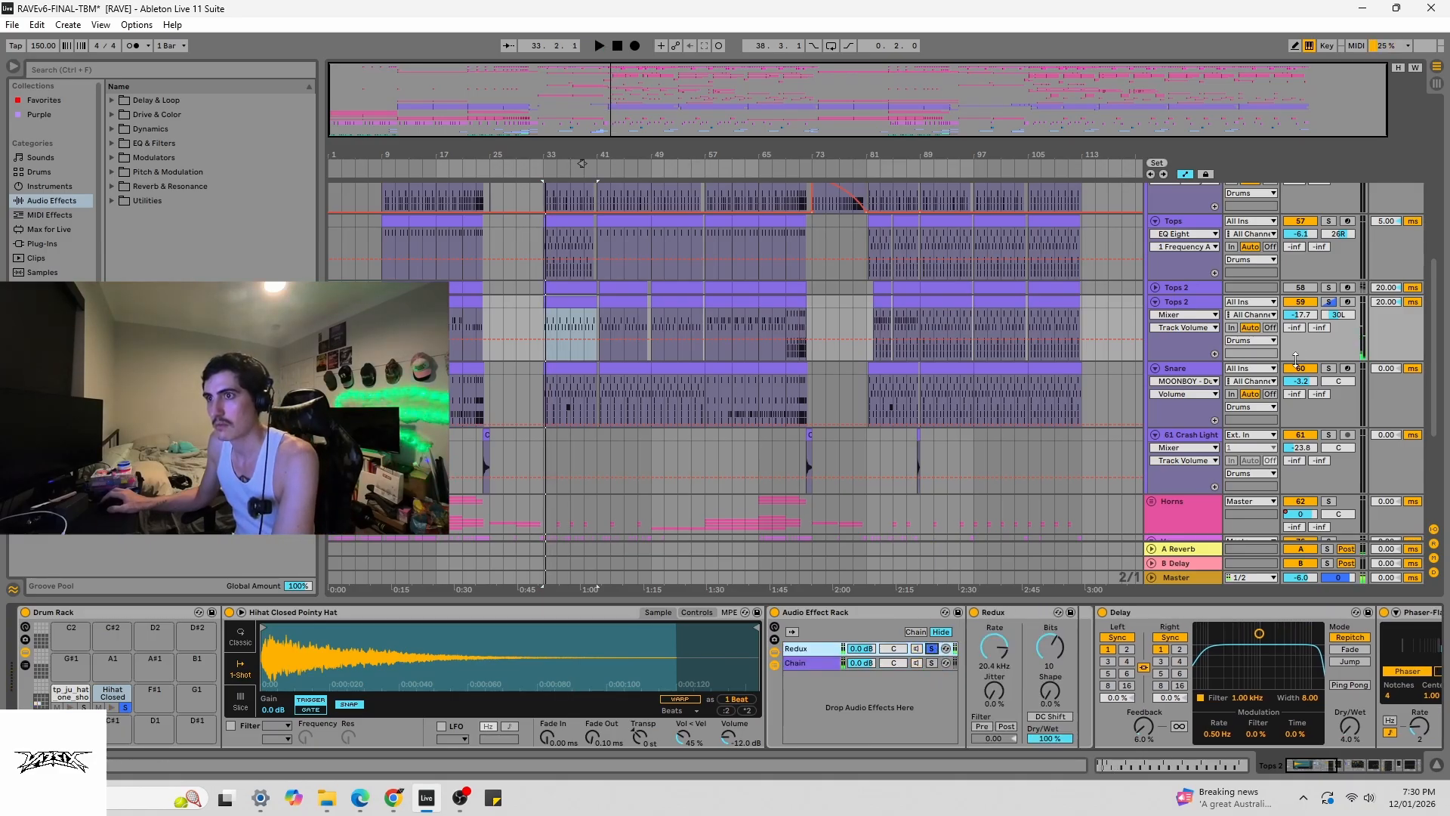
{"action": "left_click", "coordinate": [1329, 299]}
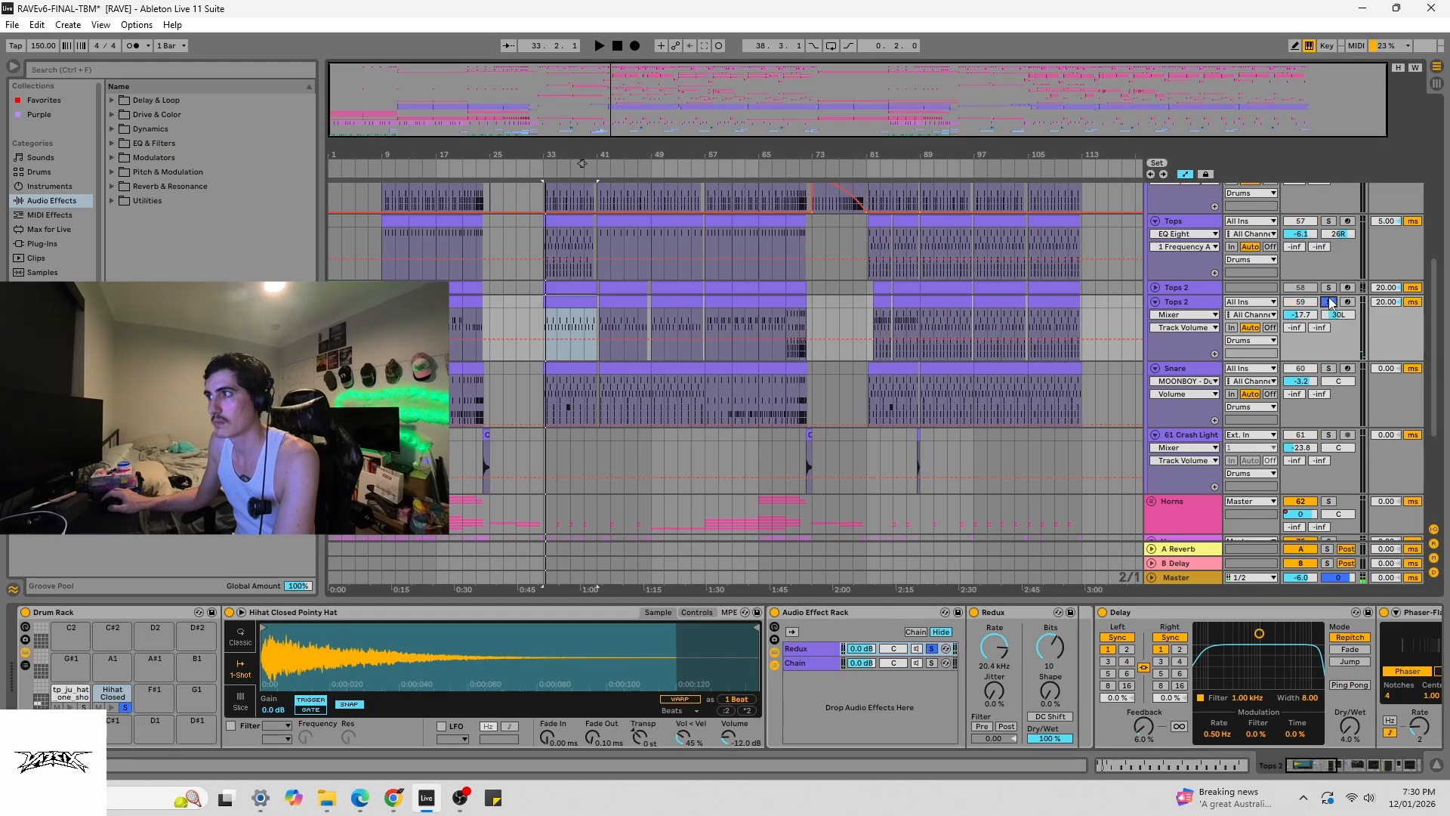
{"action": "left_click", "coordinate": [935, 658]}
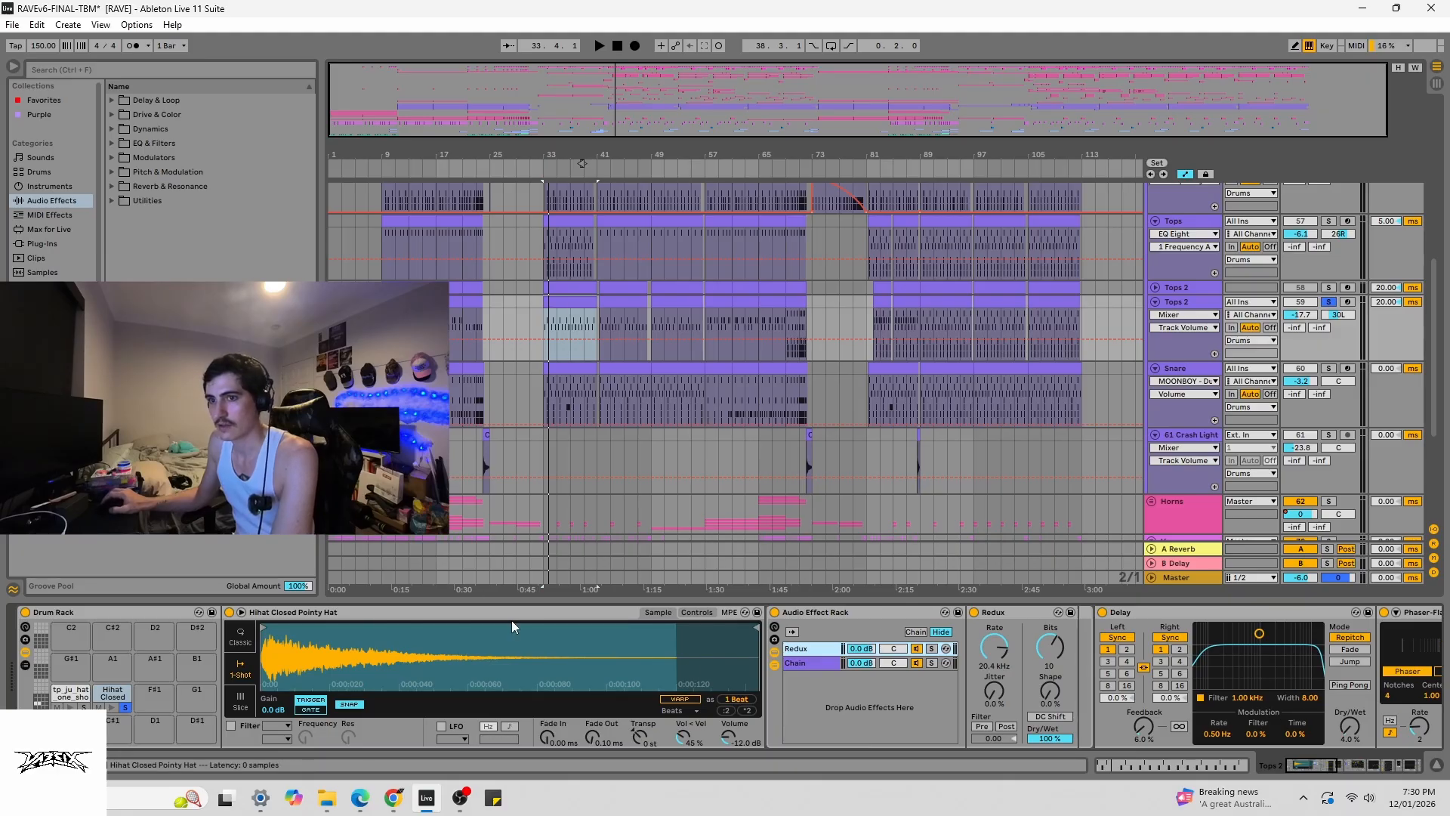
- Return to the tp_ju_hat_one_shot pad and compare the Reverb and dry chains in its Audio Effect Rack
{"action": "left_click", "coordinate": [72, 697]}
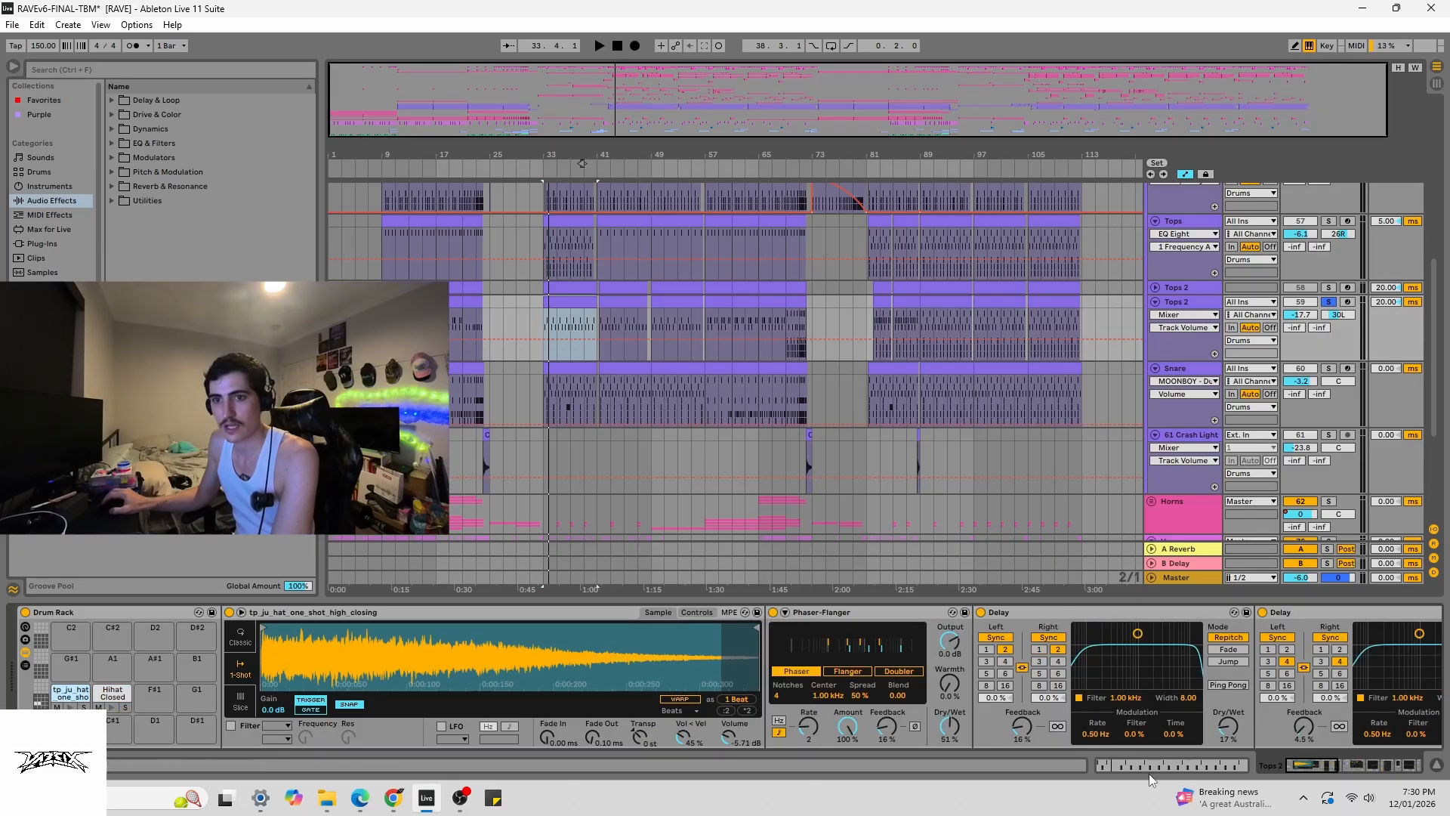
{"action": "left_click_drag", "start_coordinate": [1316, 768], "coordinate": [1360, 762]}
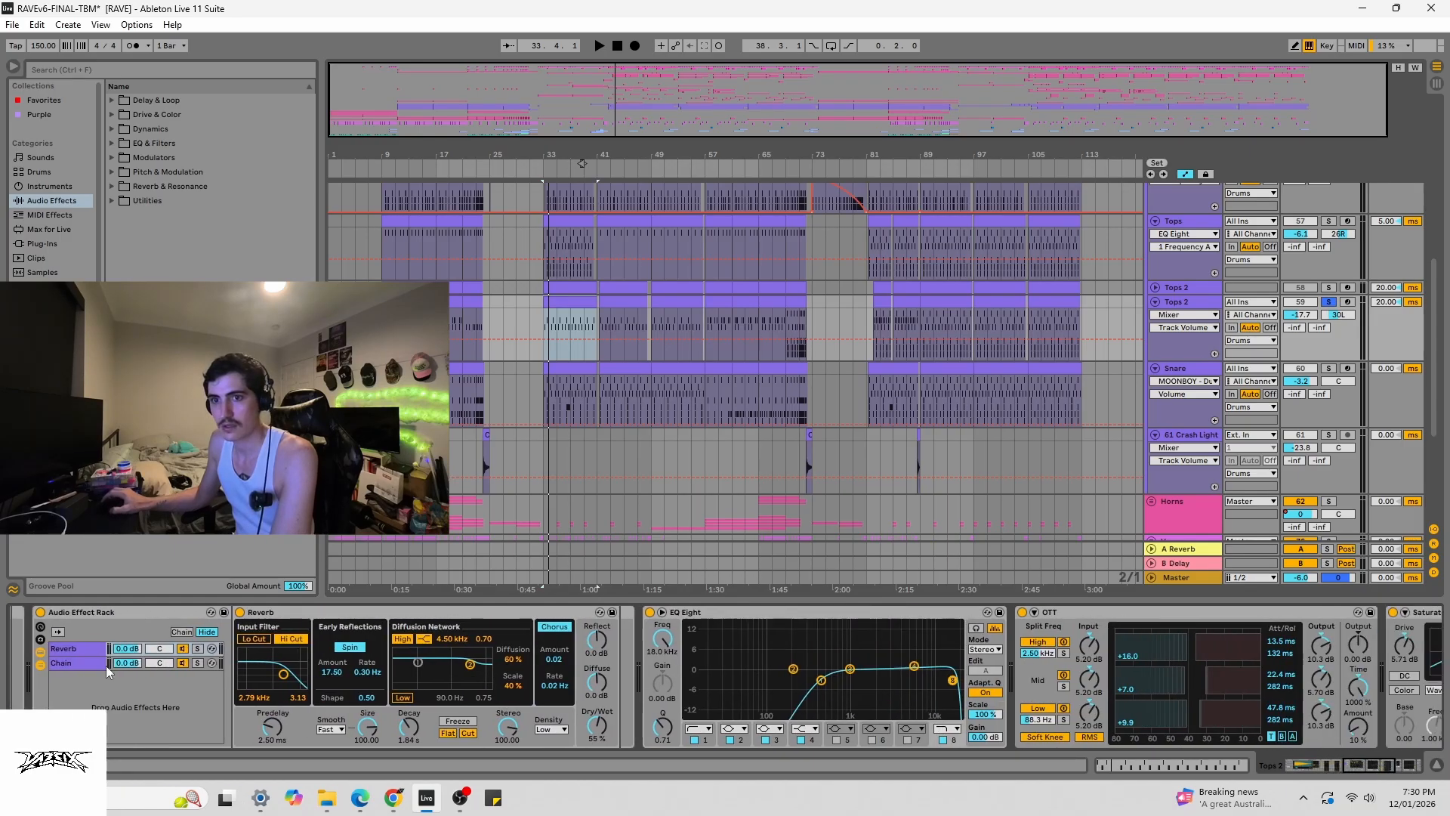
{"action": "left_click", "coordinate": [70, 666]}
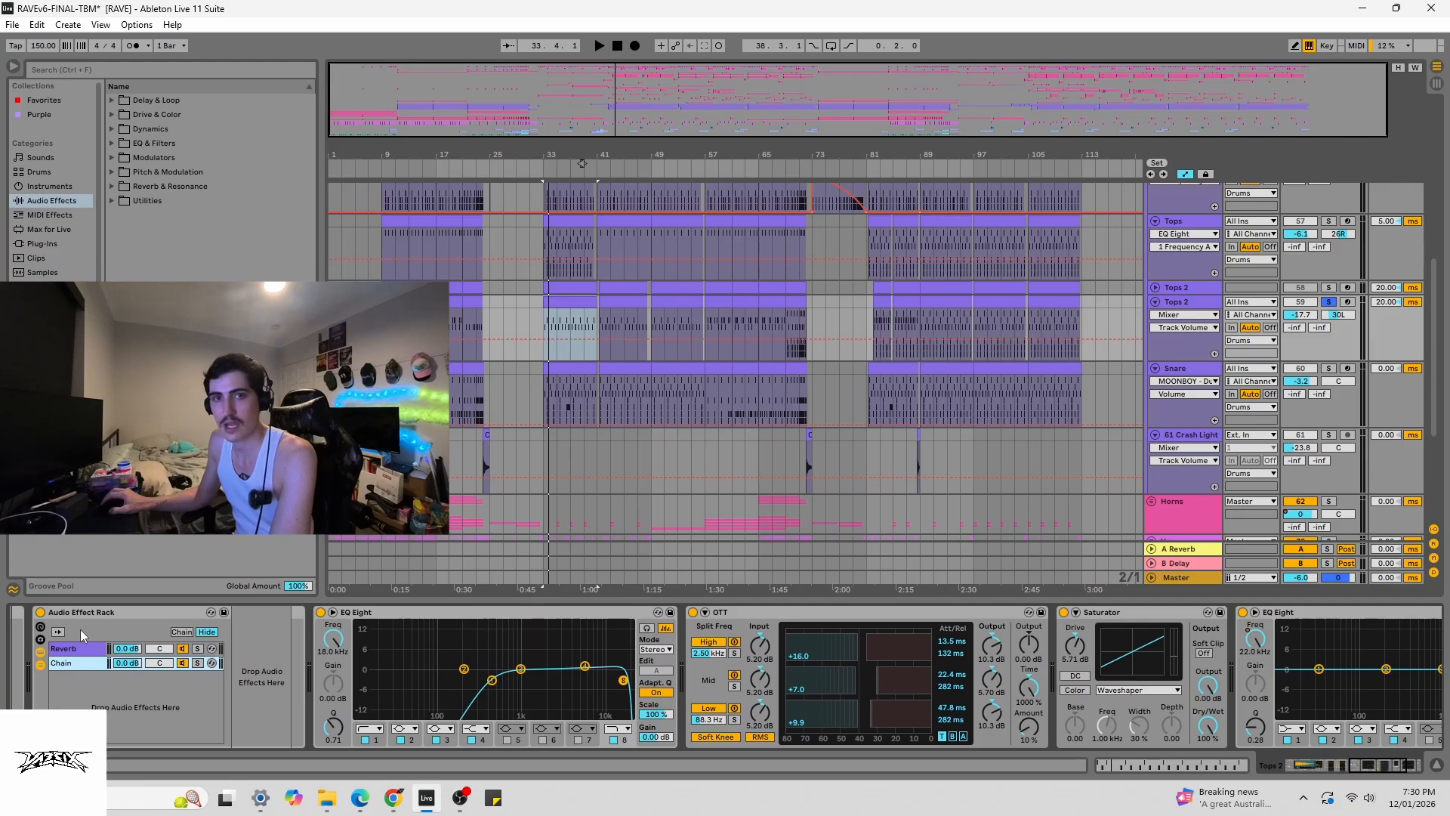
{"action": "left_click", "coordinate": [75, 649]}
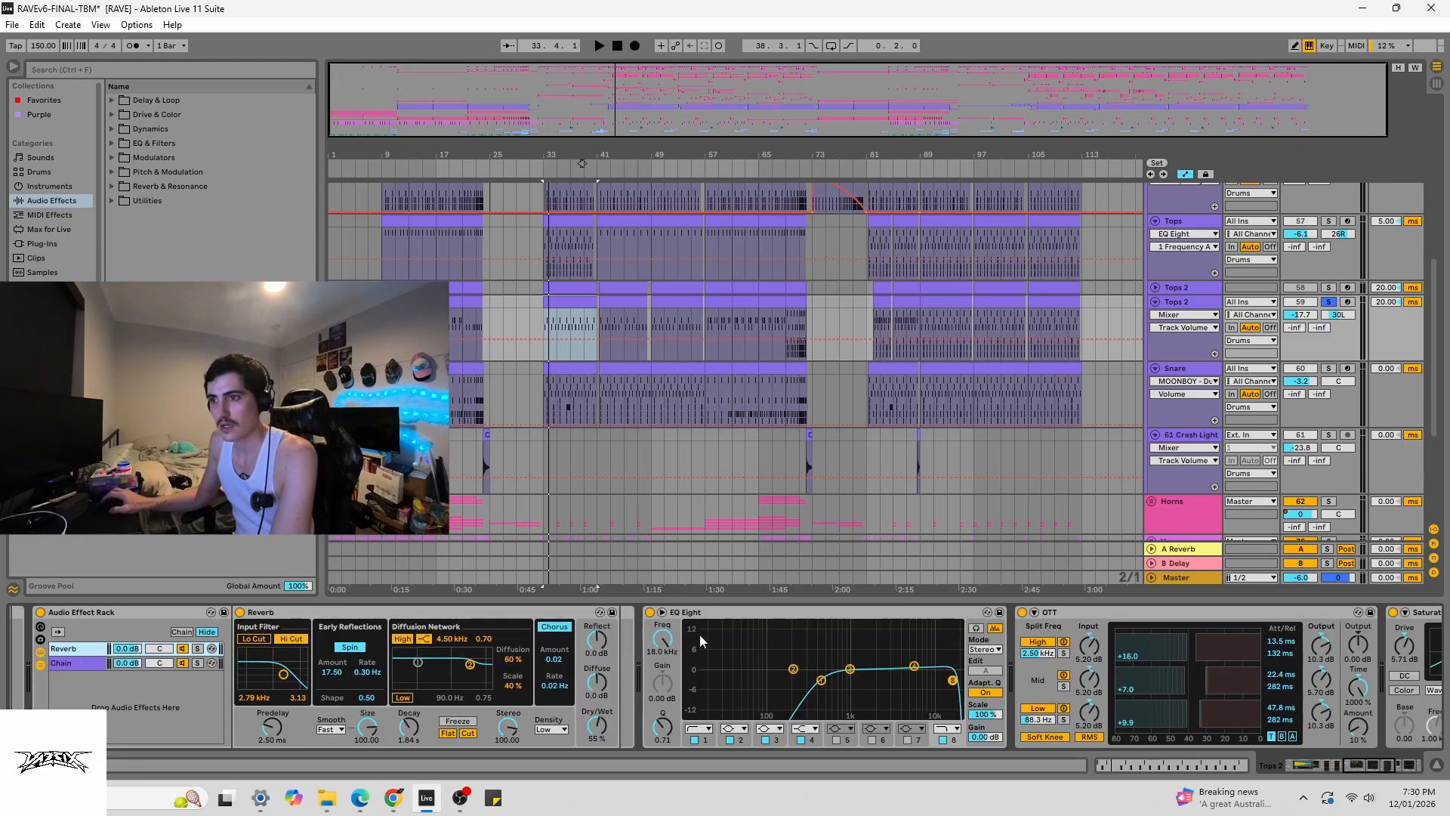
{"action": "left_click", "coordinate": [77, 664]}
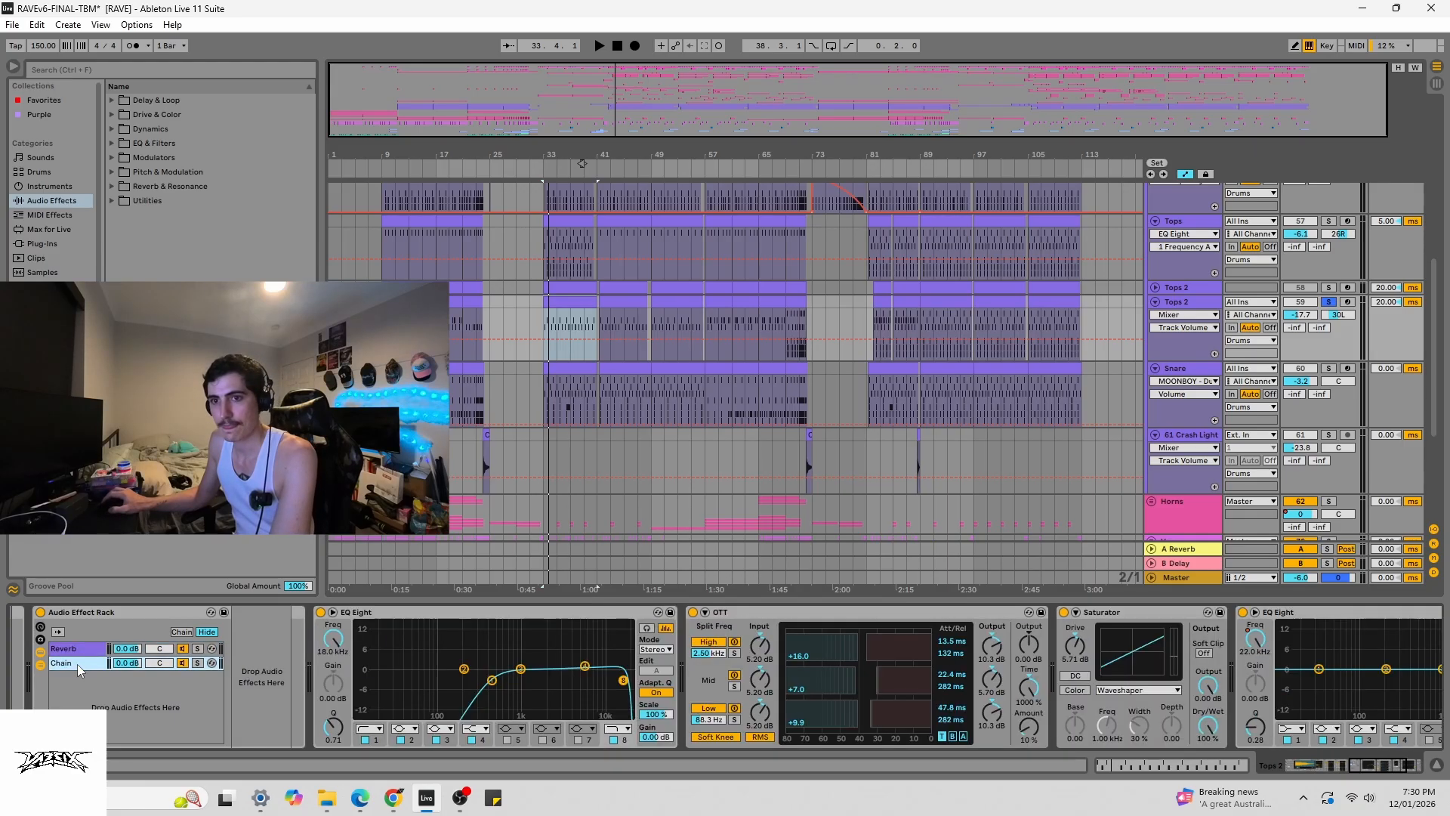
- Open the rack's Reverb chain and show the Reverb's Dry/Wet automation lane on the Tops 2 track
{"action": "left_click", "coordinate": [72, 649]}
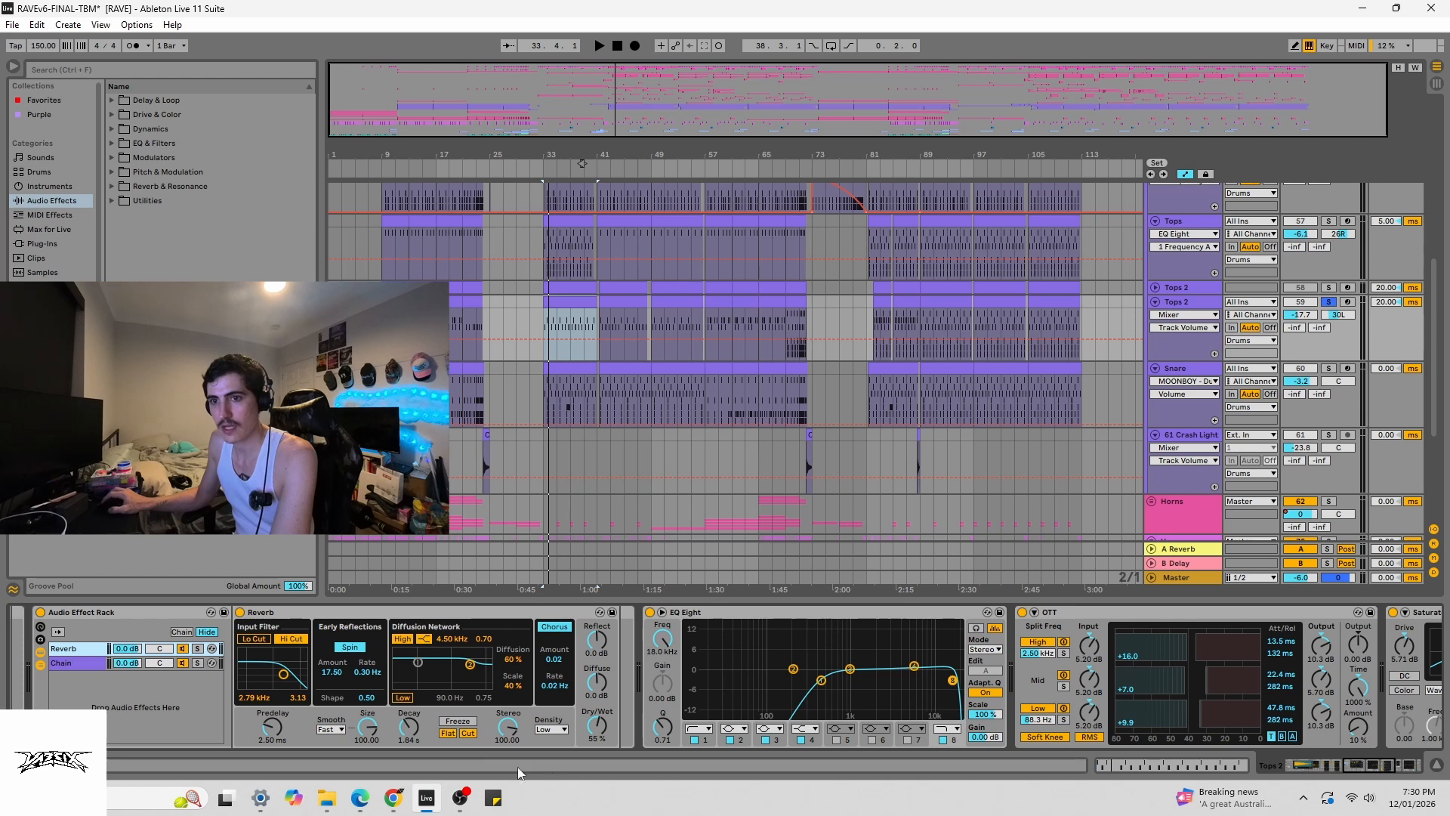
{"action": "left_click", "coordinate": [601, 730]}
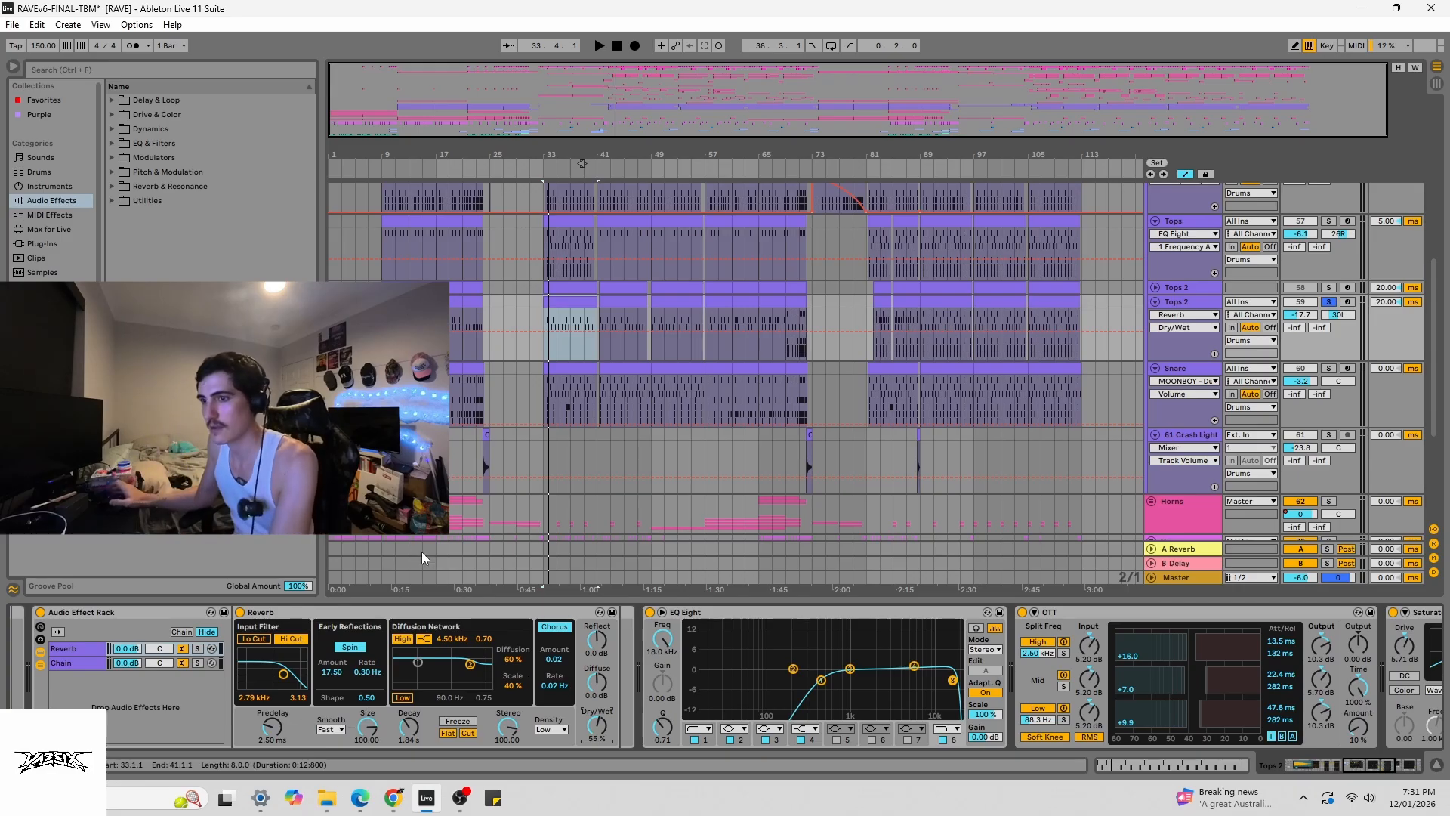
{"action": "left_click", "coordinate": [77, 648]}
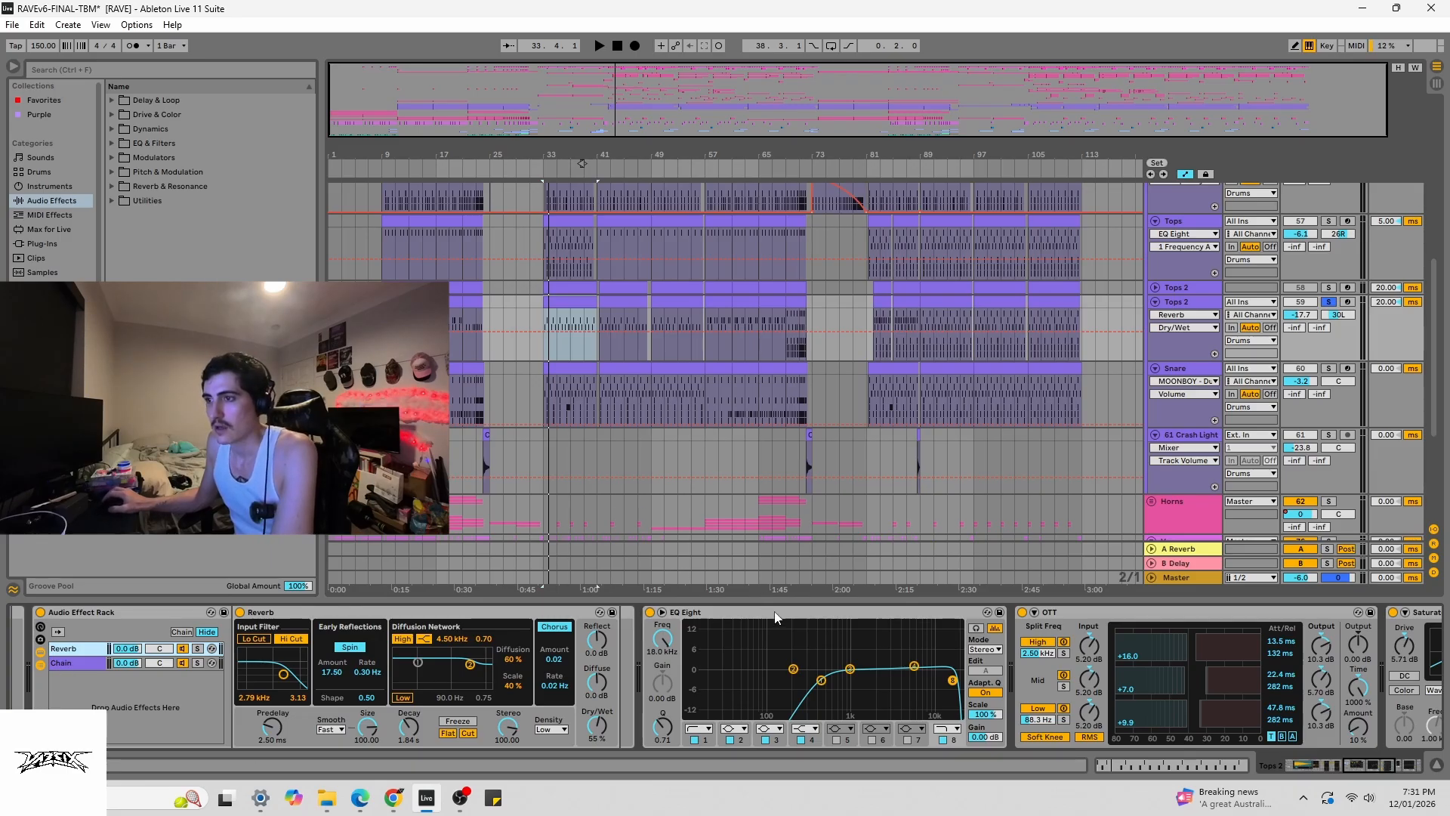
- Examine the Saturator and the last EQ Eight in the Tops 2 device chain
{"action": "left_click_drag", "start_coordinate": [1364, 767], "coordinate": [1380, 767]}
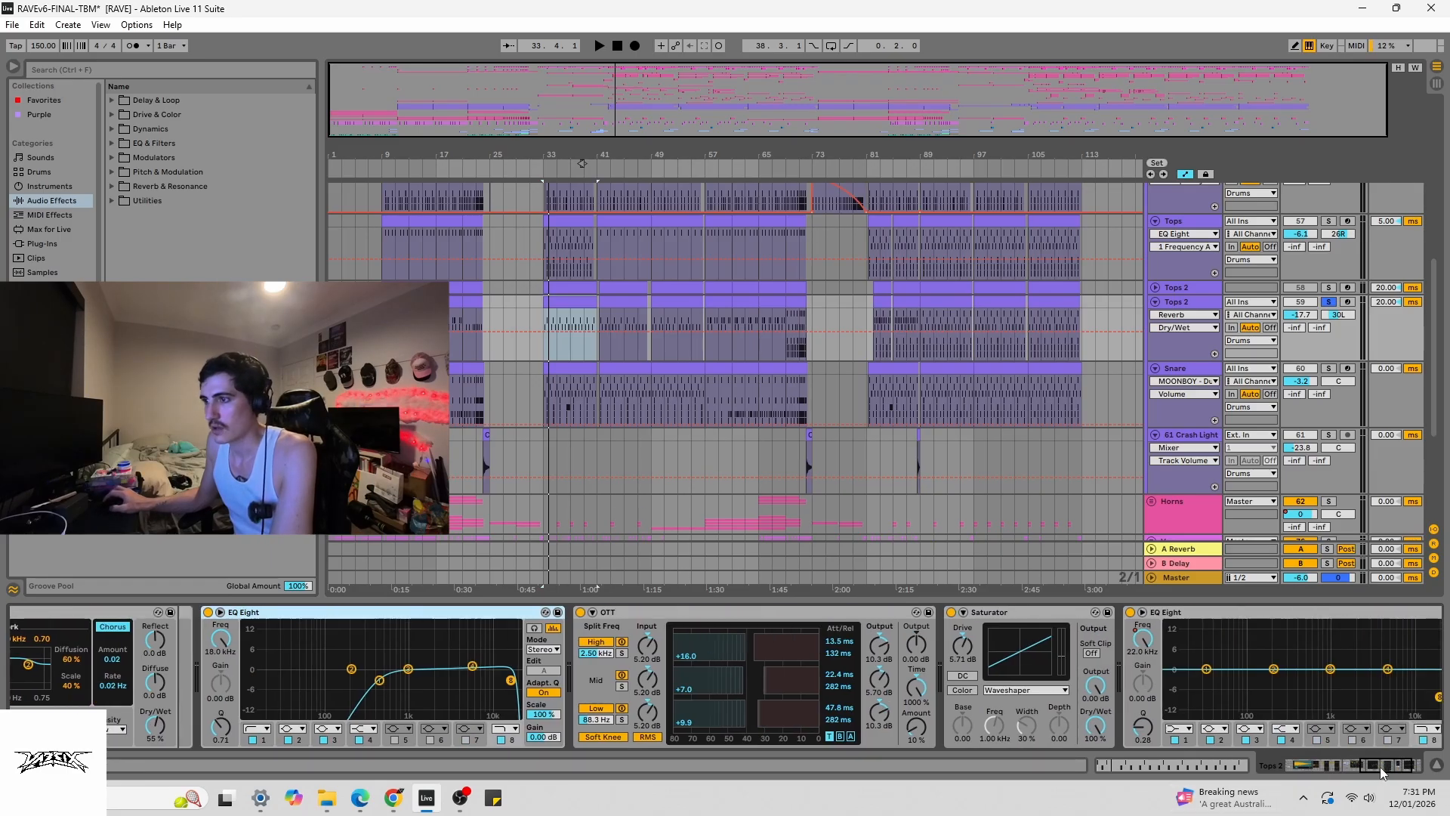
{"action": "left_click", "coordinate": [985, 618]}
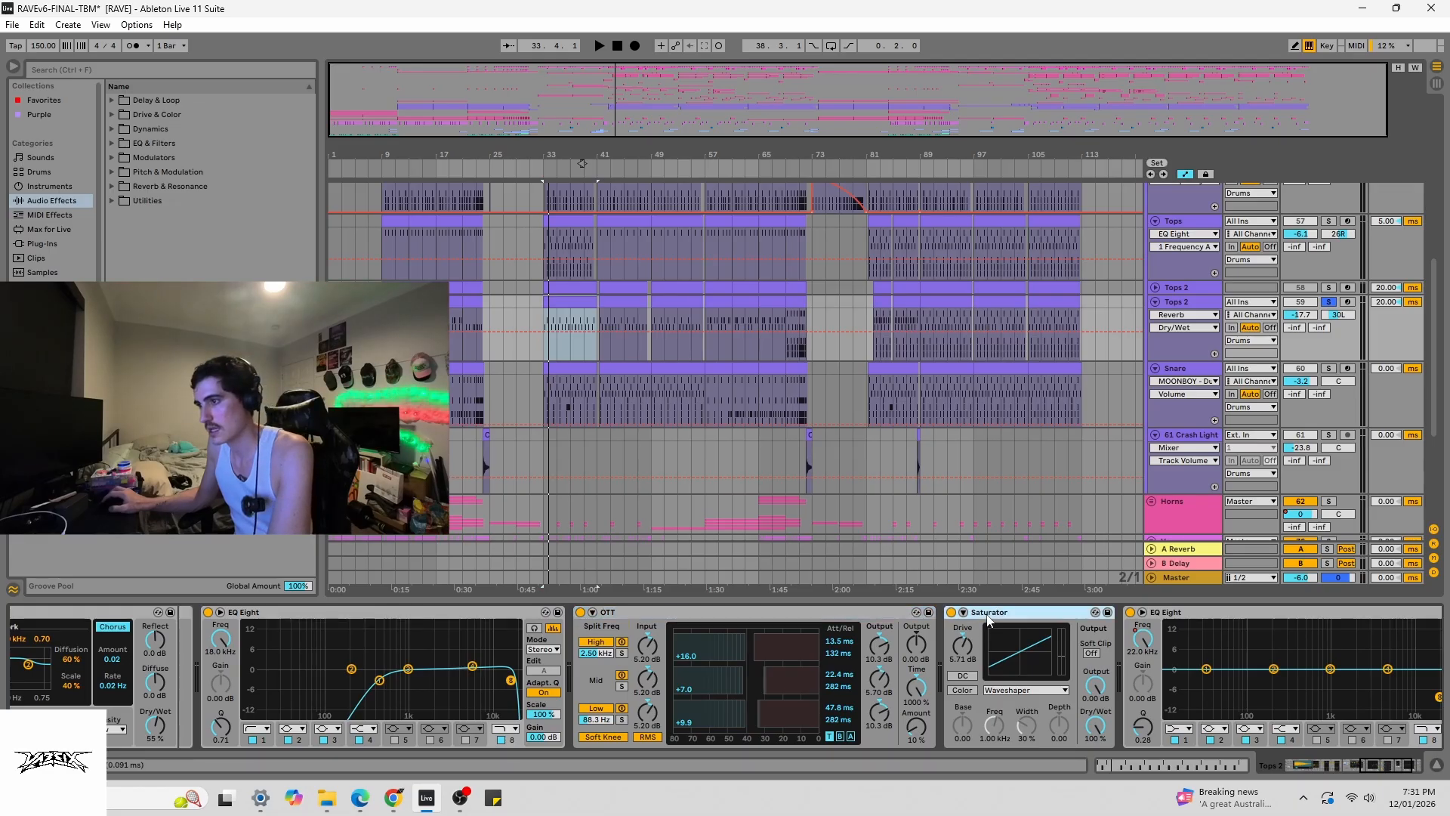
{"action": "left_click_drag", "start_coordinate": [1371, 774], "coordinate": [1396, 777]}
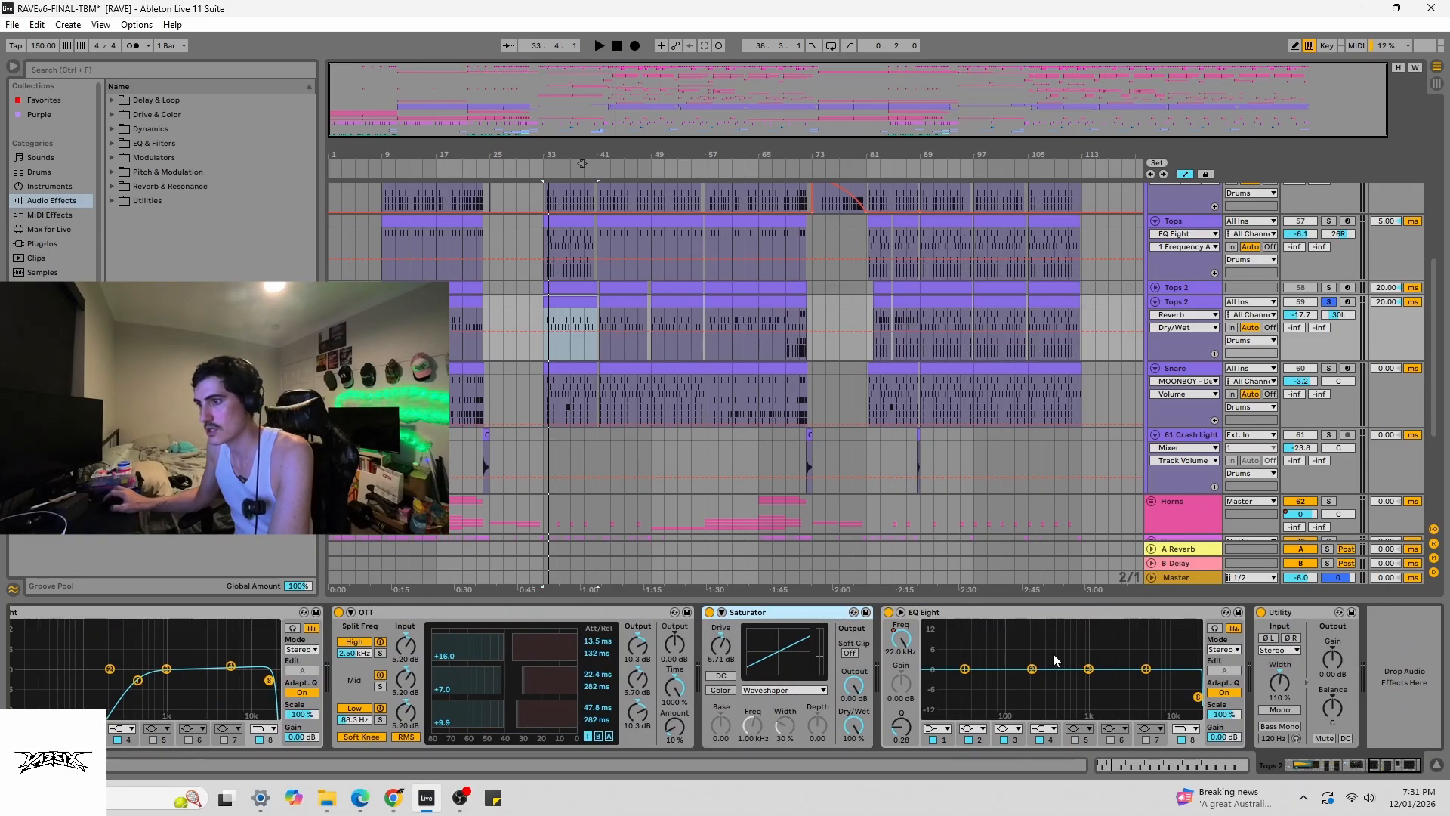
{"action": "left_click", "coordinate": [1011, 618]}
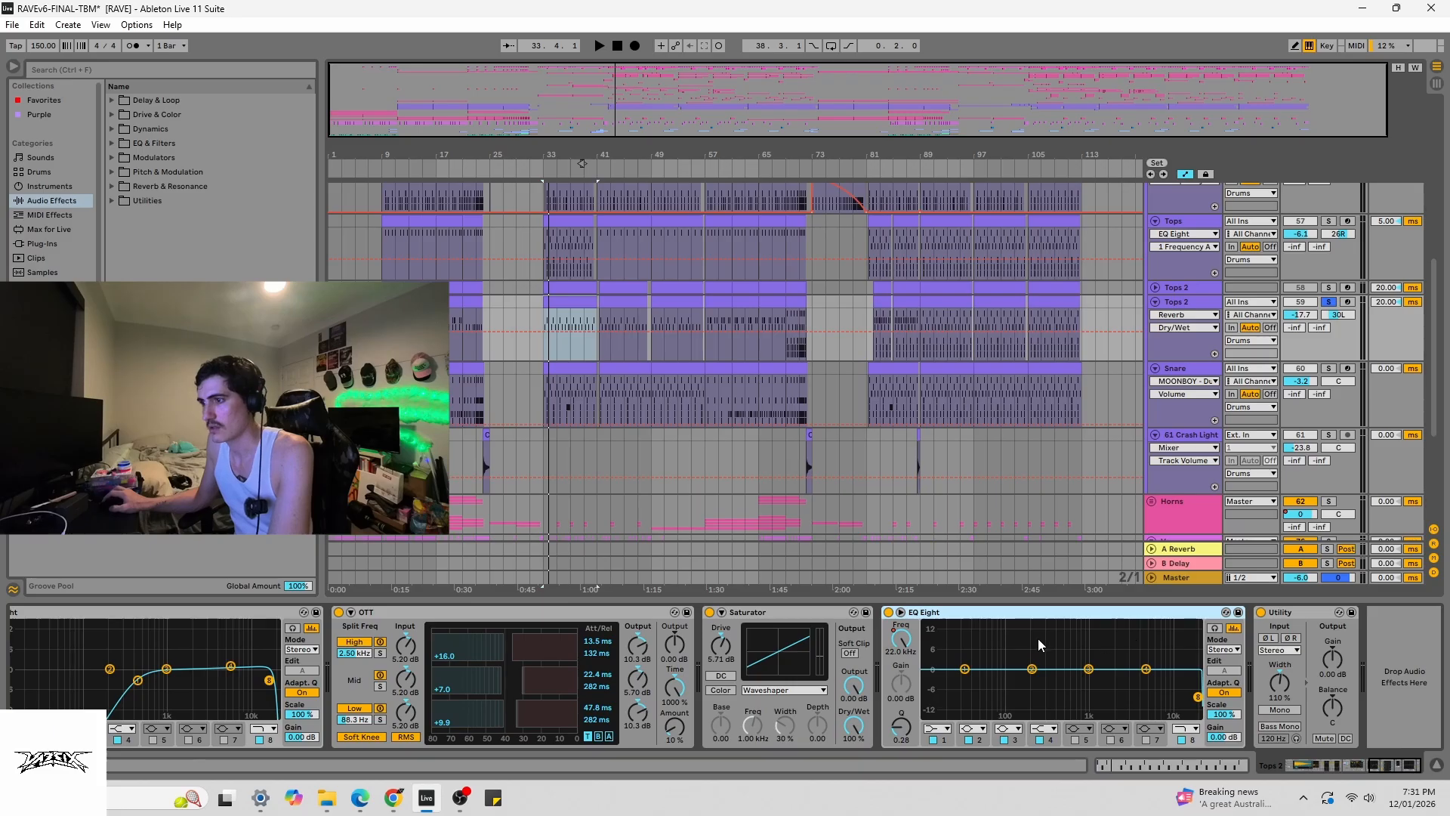
- Show the band 8 frequency automation of the last EQ Eight on Tops 2, checking it at bars 73 and 9, then inspect the Utility
{"action": "left_click", "coordinate": [902, 646]}
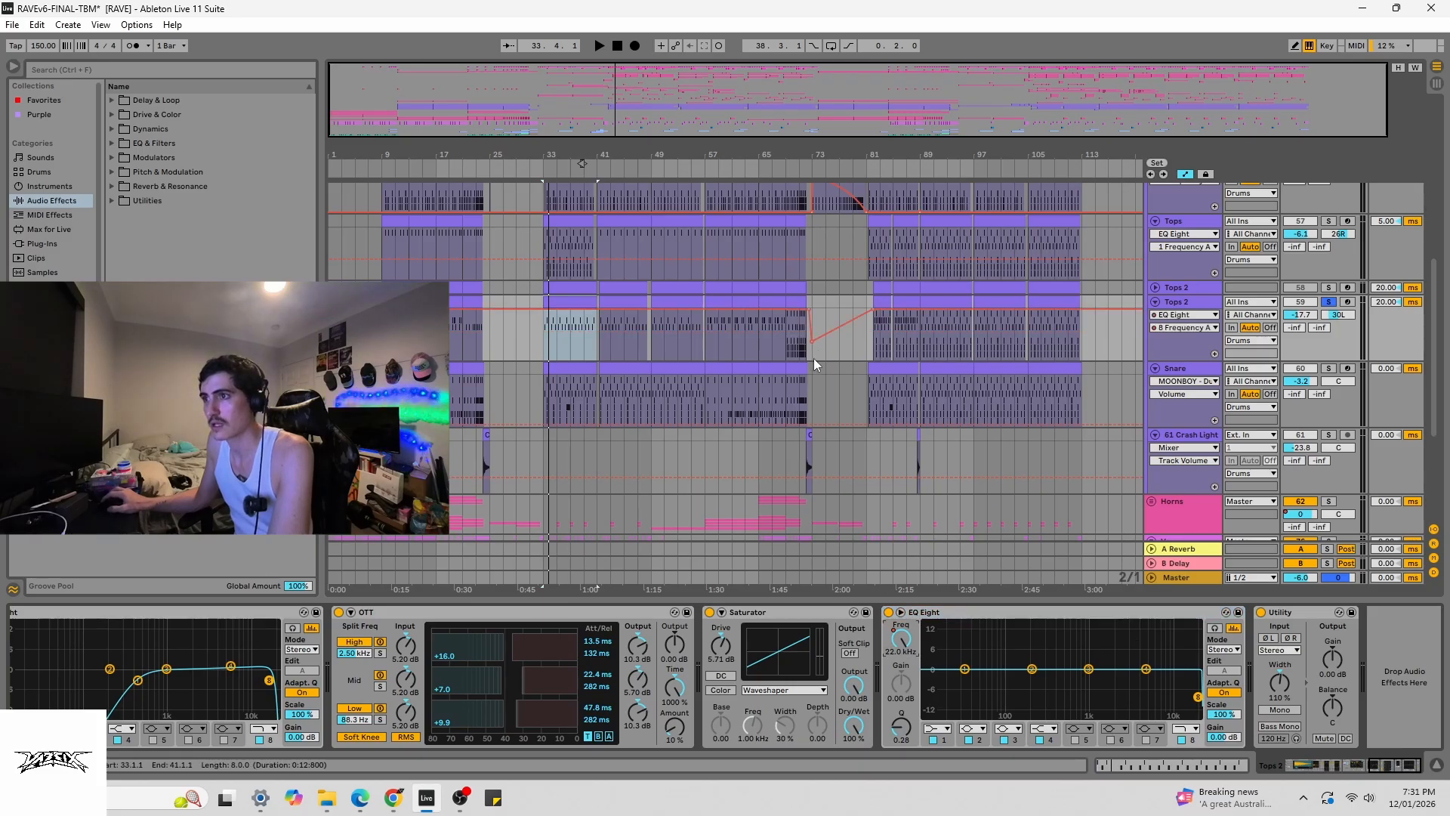
{"action": "left_click", "coordinate": [814, 357]}
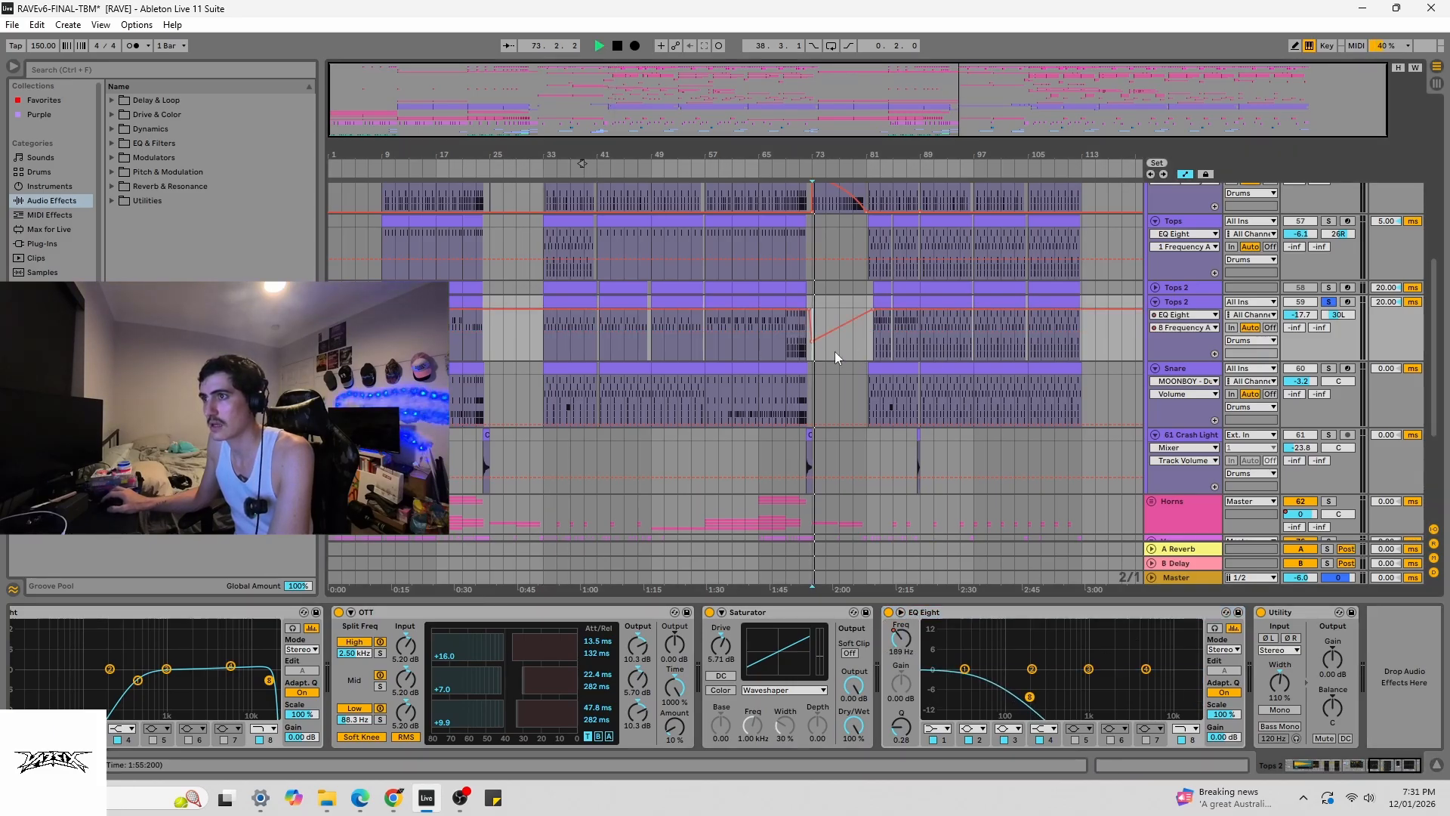
{"action": "left_click", "coordinate": [383, 337]}
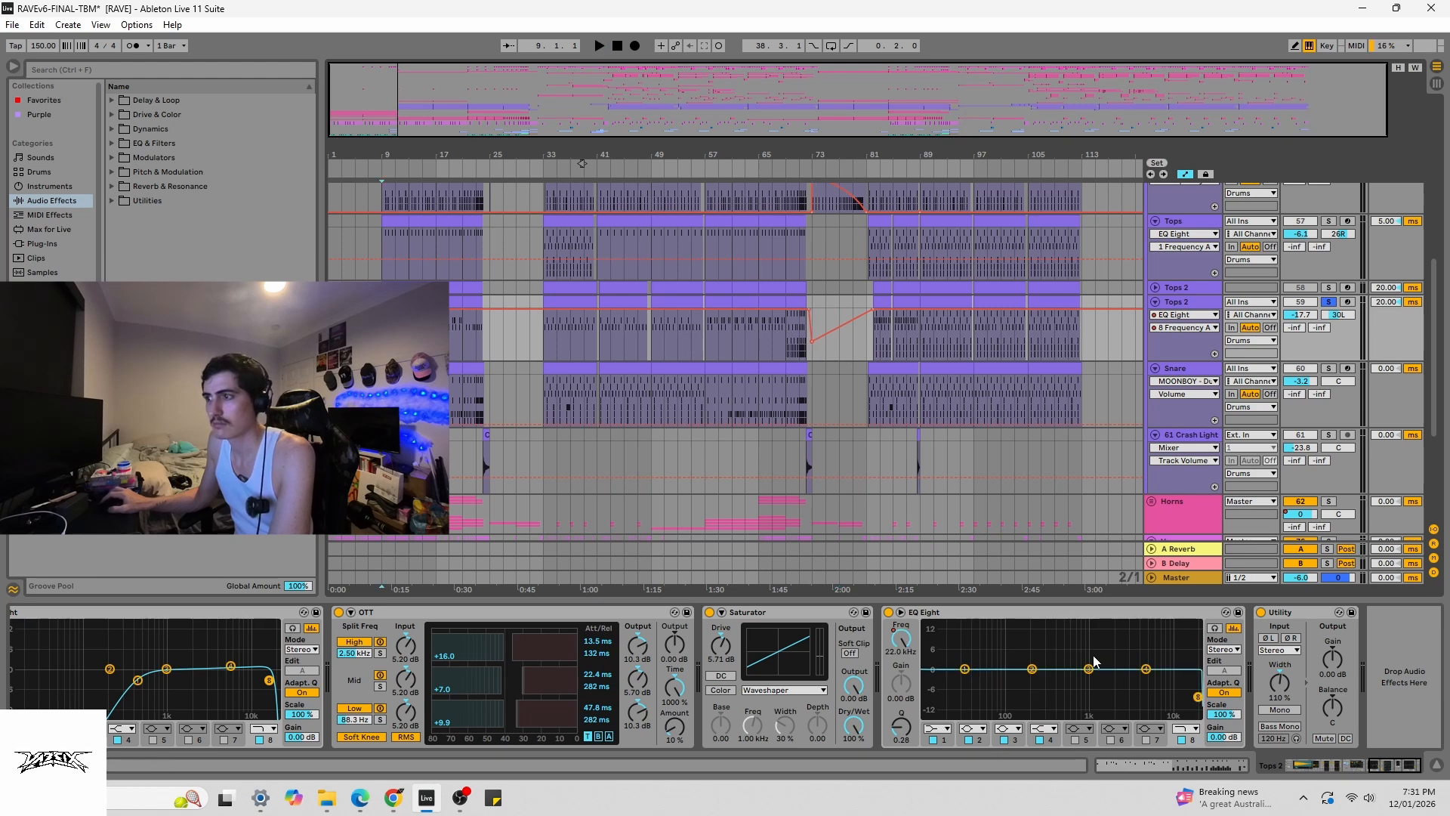
{"action": "left_click", "coordinate": [1294, 618]}
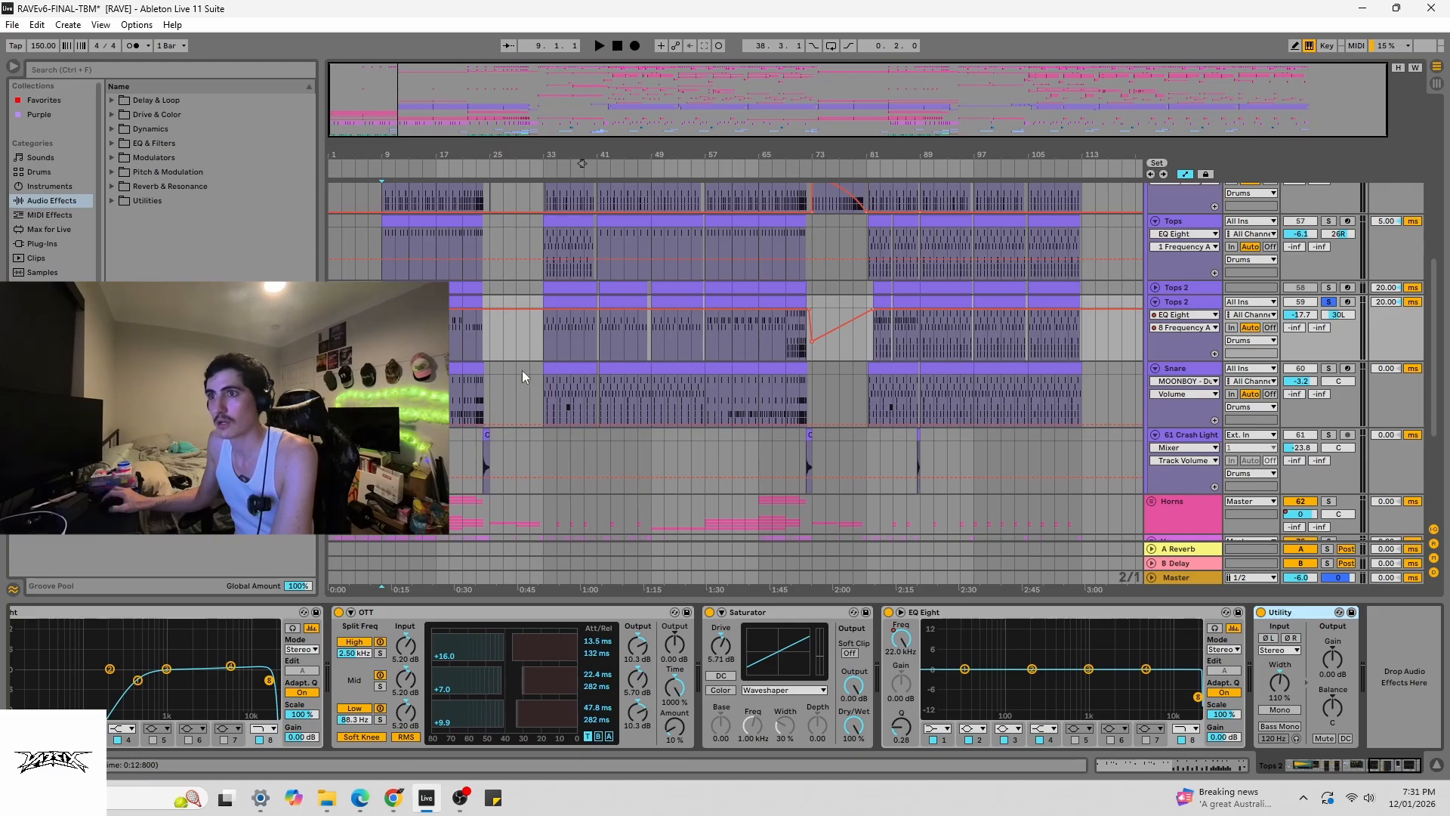
- Solo the Snare track and listen to it from bar 17 while viewing its device chain
{"action": "left_click", "coordinate": [1337, 402]}
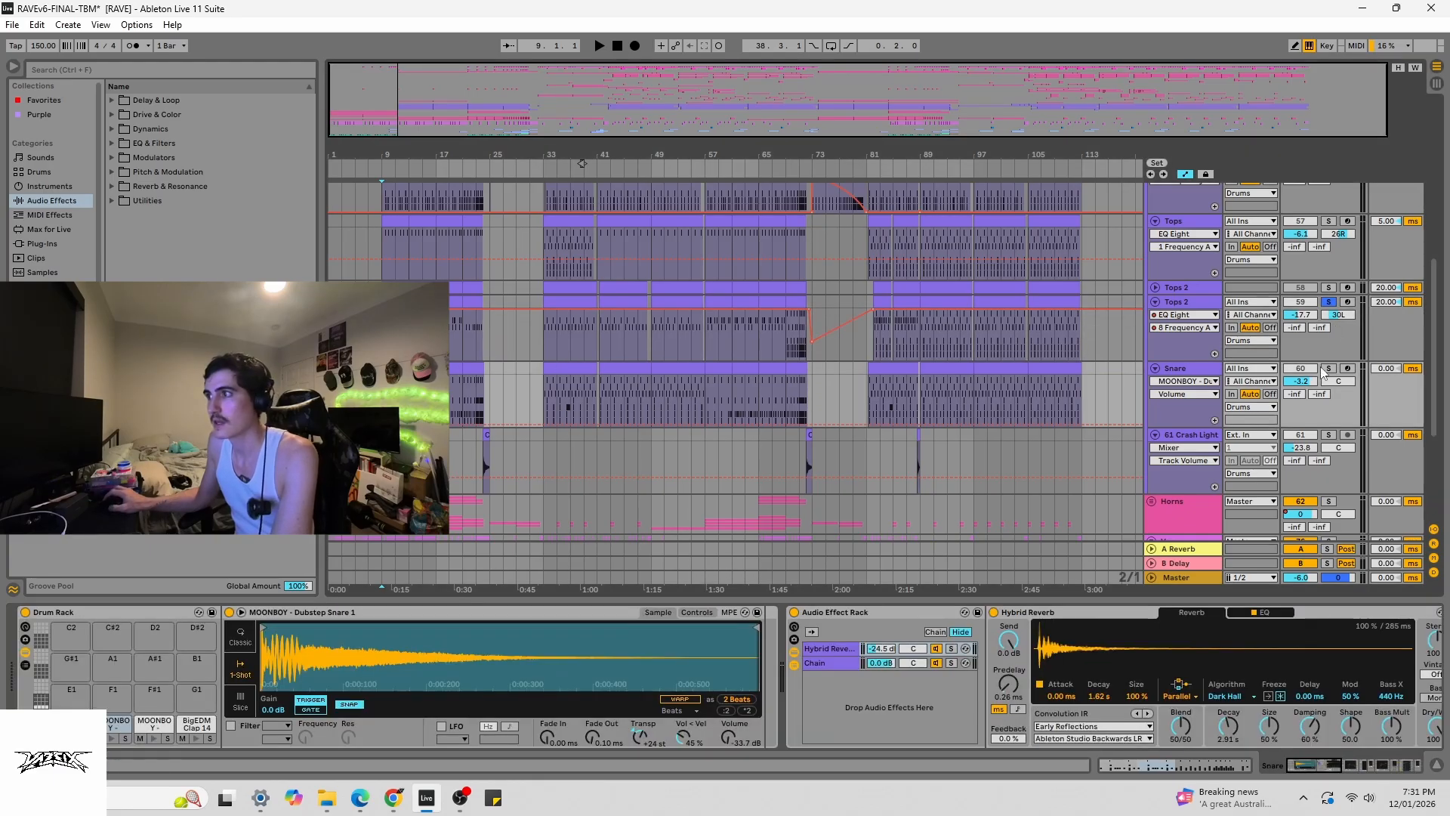
{"action": "key", "text": "space"}
{"action": "left_click", "coordinate": [437, 412]}
{"action": "key", "text": "space"}
{"action": "key", "text": "space"}
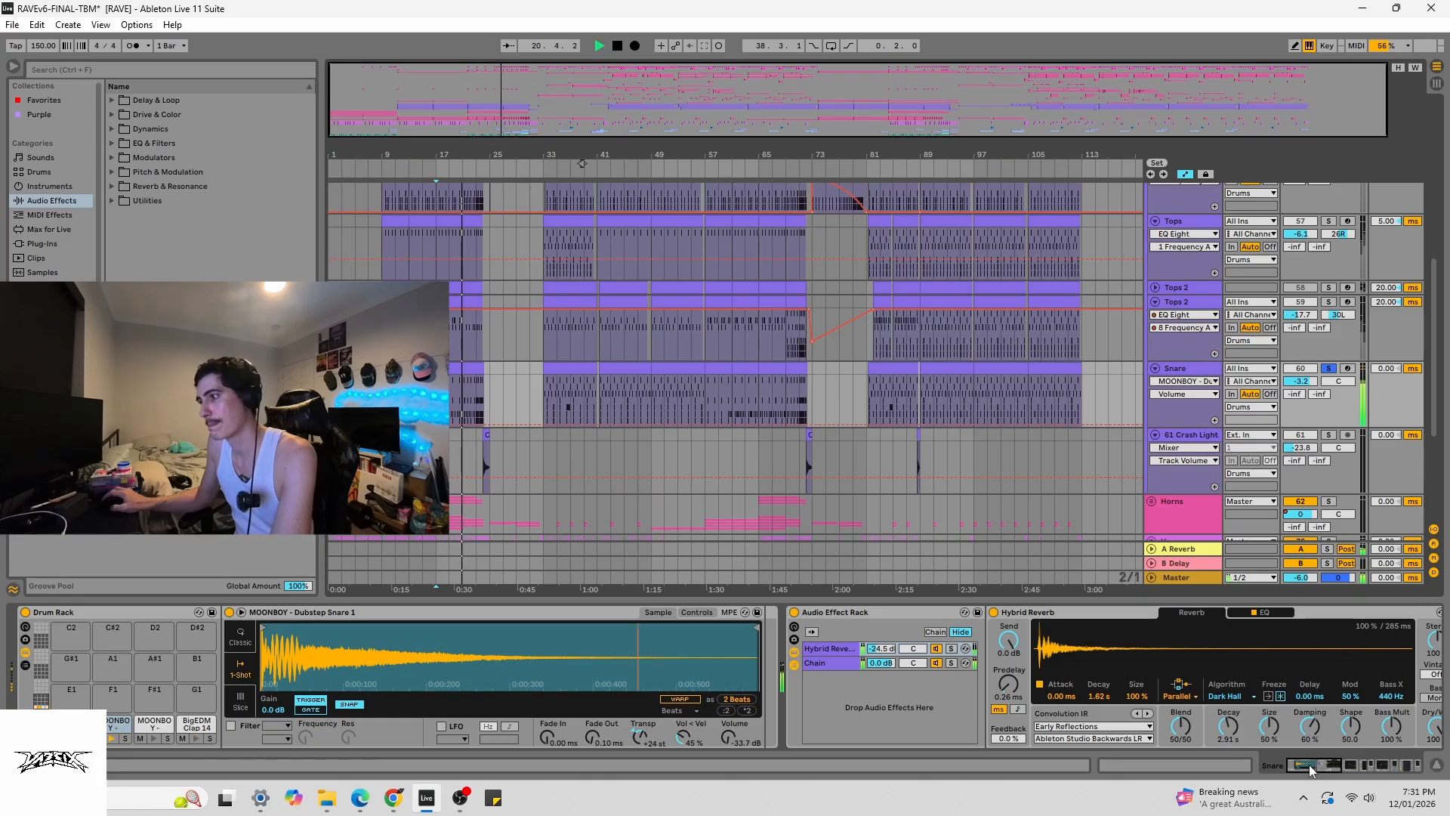
{"action": "left_click", "coordinate": [1350, 767]}
{"action": "left_click_drag", "start_coordinate": [1350, 767], "coordinate": [1319, 767]}
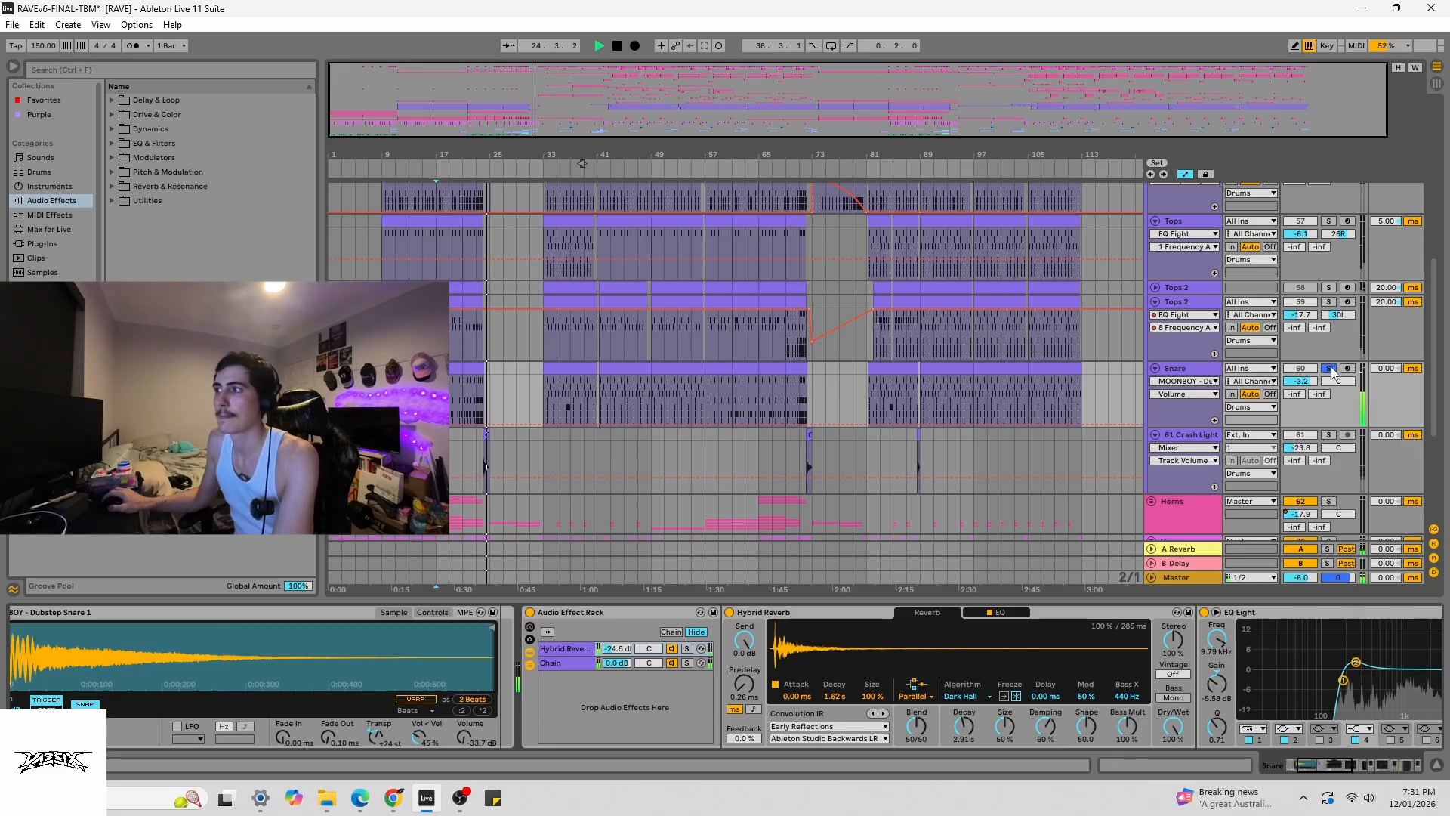
{"action": "key", "text": "space"}
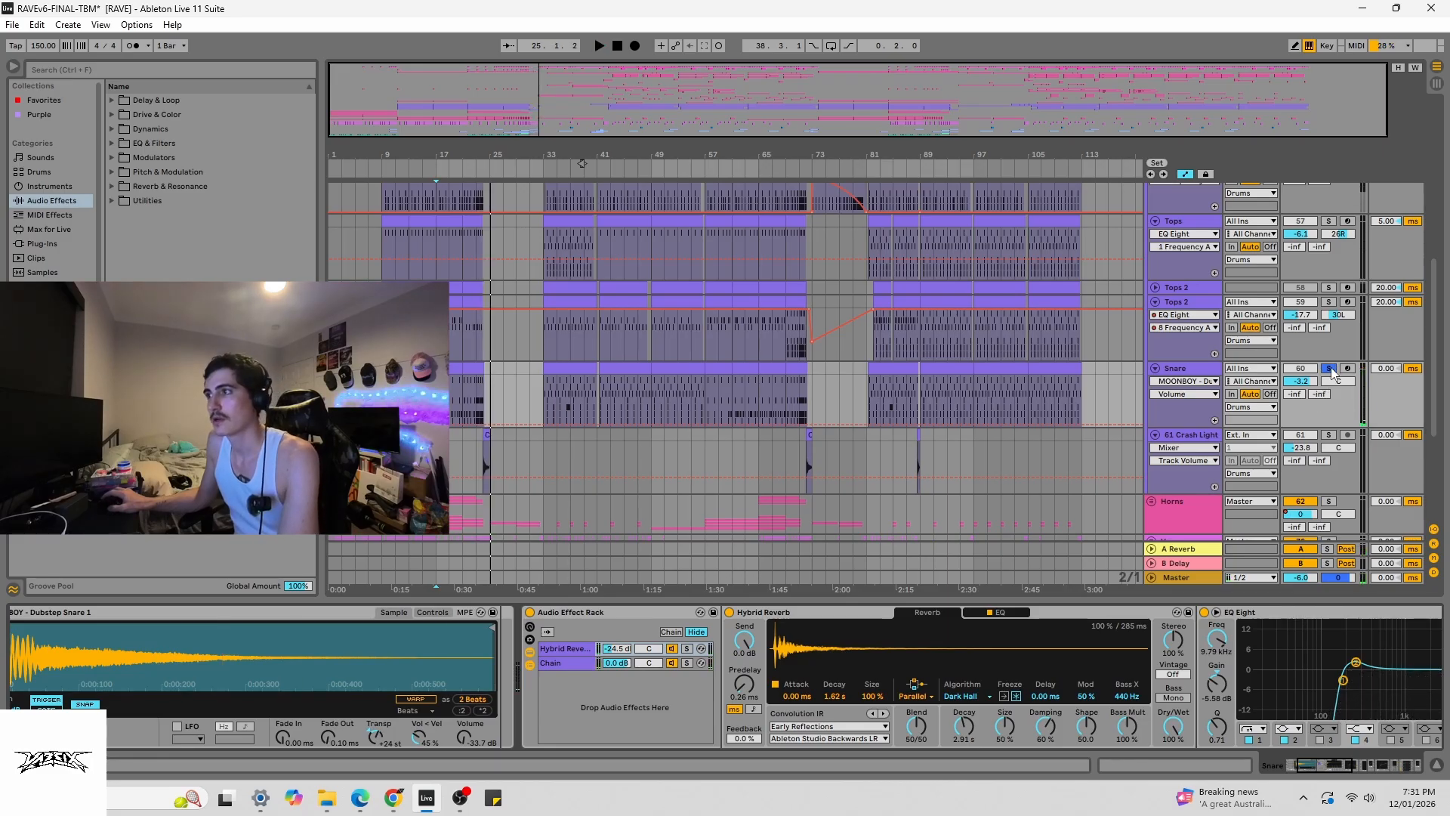
- Inspect the MOONBOY snare pads in the Snare track's Drum Rack and their sample and device chains
{"action": "left_click_drag", "start_coordinate": [1349, 765], "coordinate": [1315, 765]}
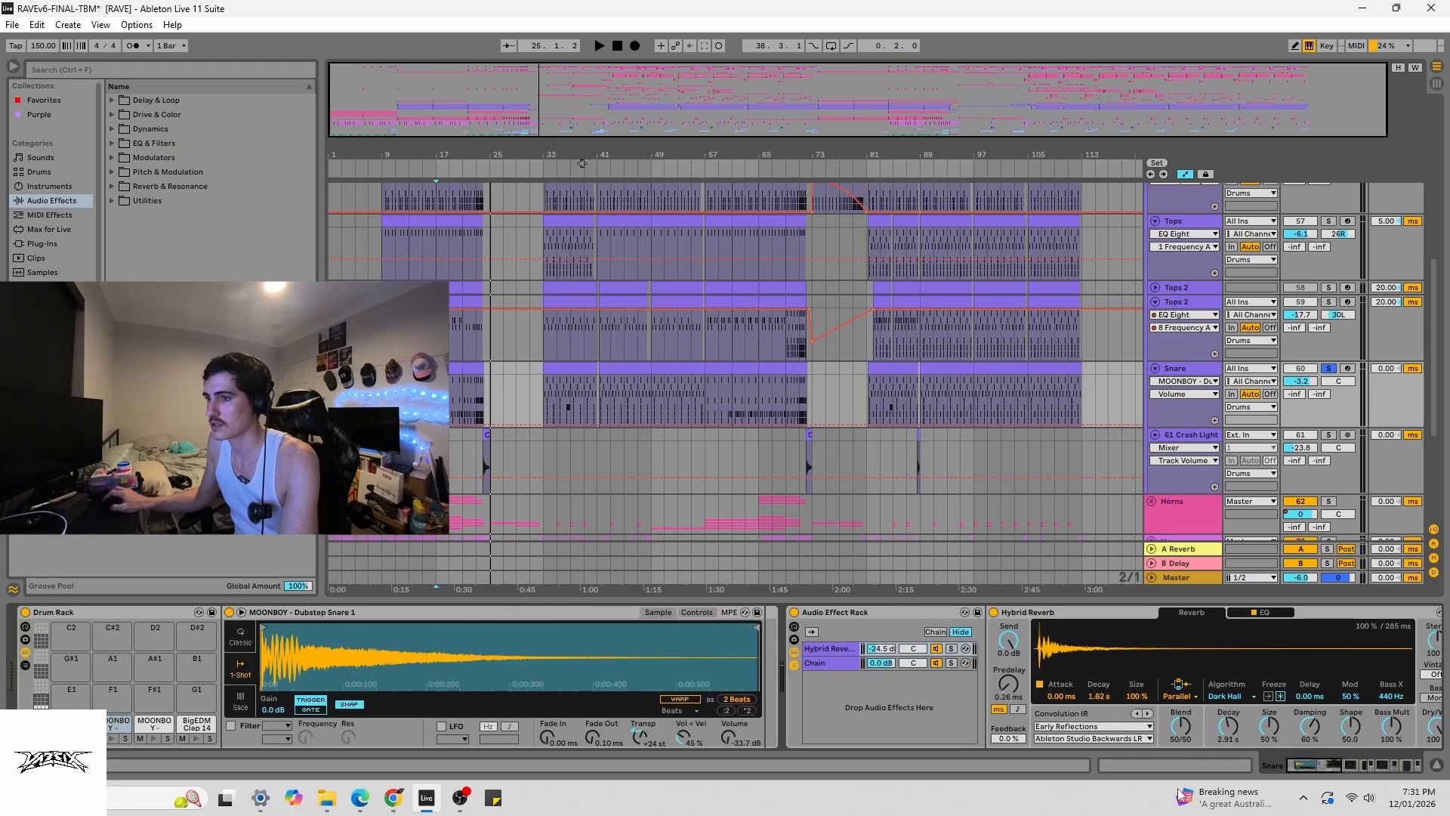
{"action": "left_click", "coordinate": [314, 613]}
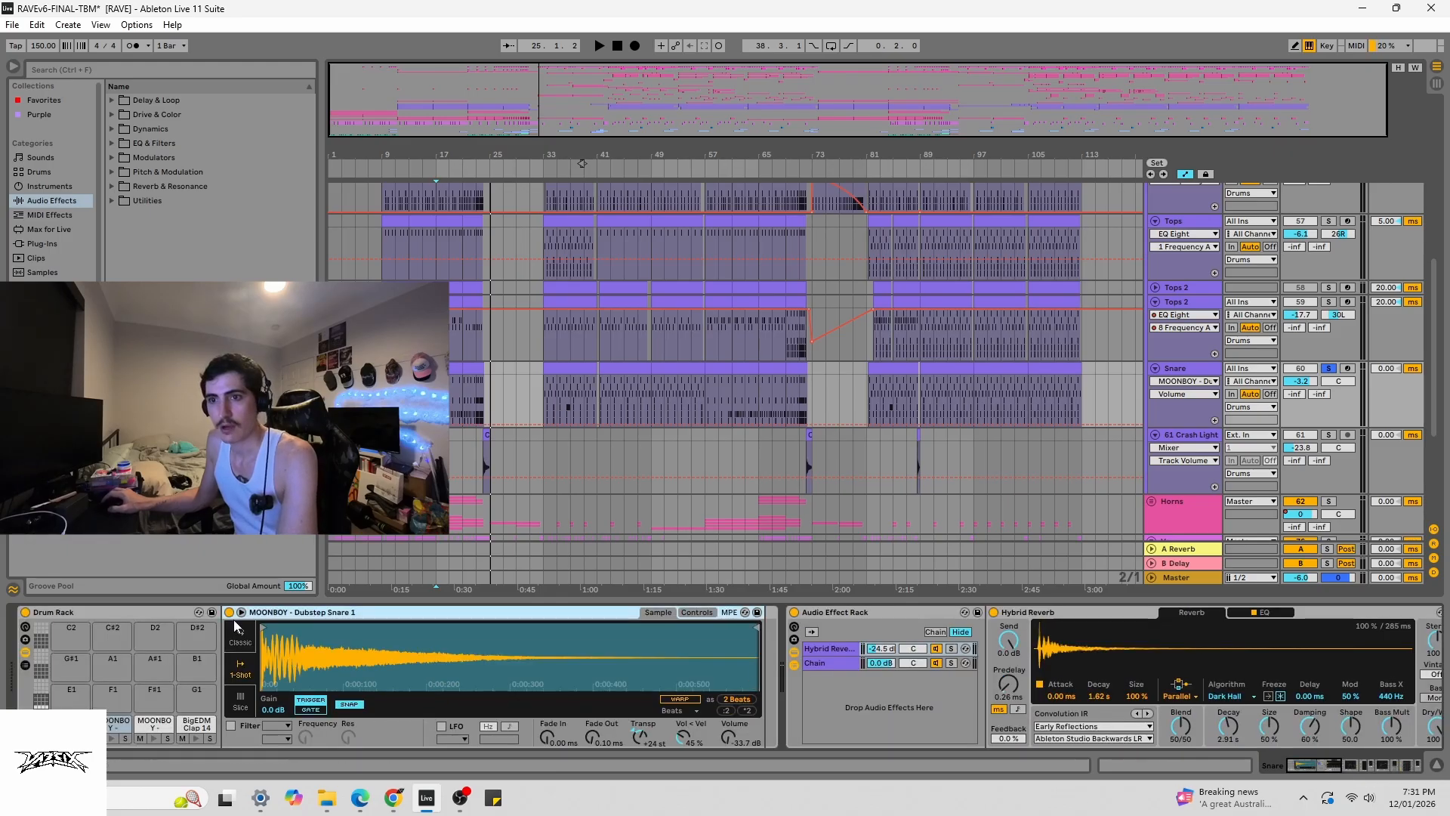
{"action": "left_click", "coordinate": [118, 722]}
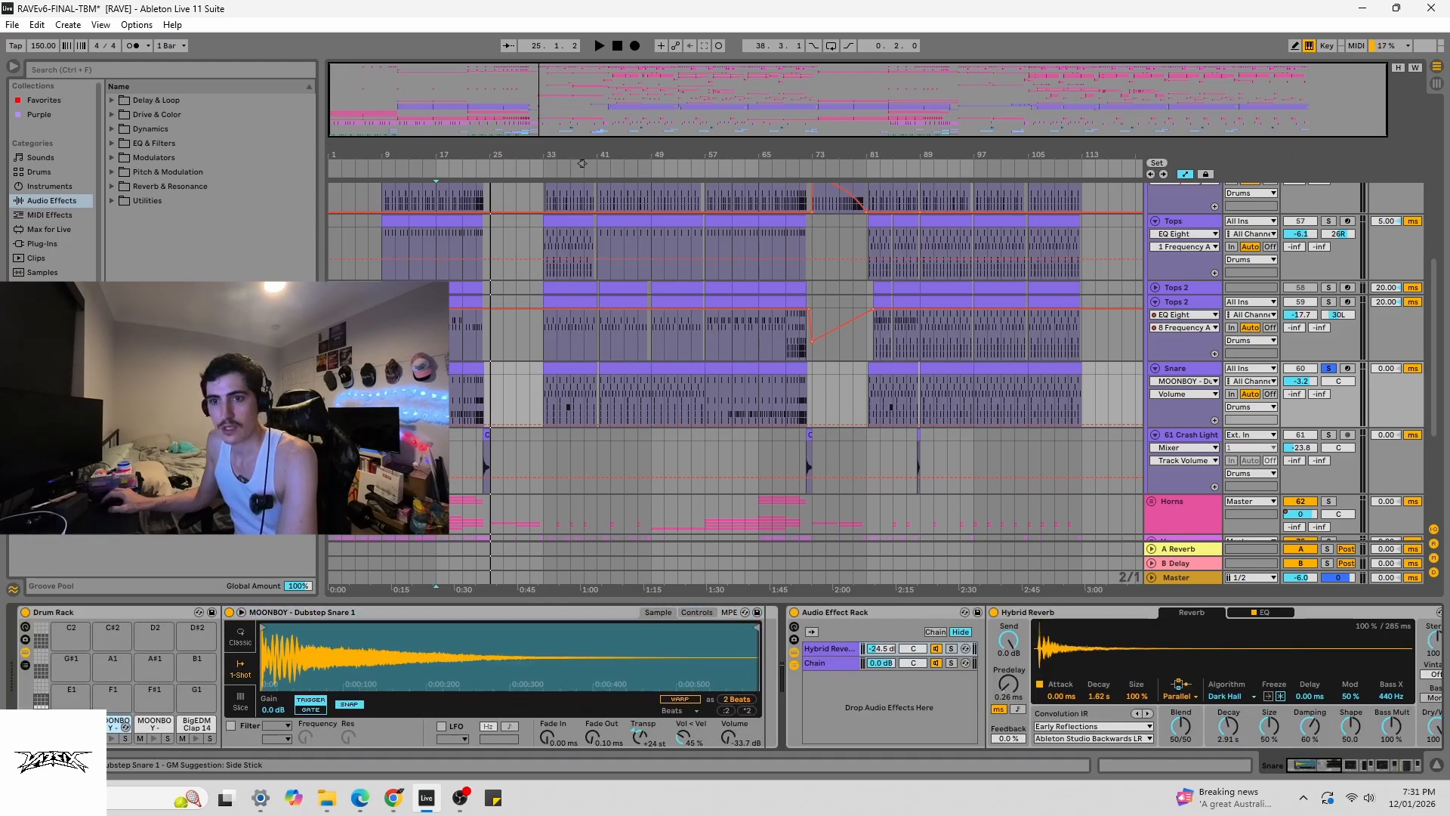
{"action": "left_click", "coordinate": [277, 619]}
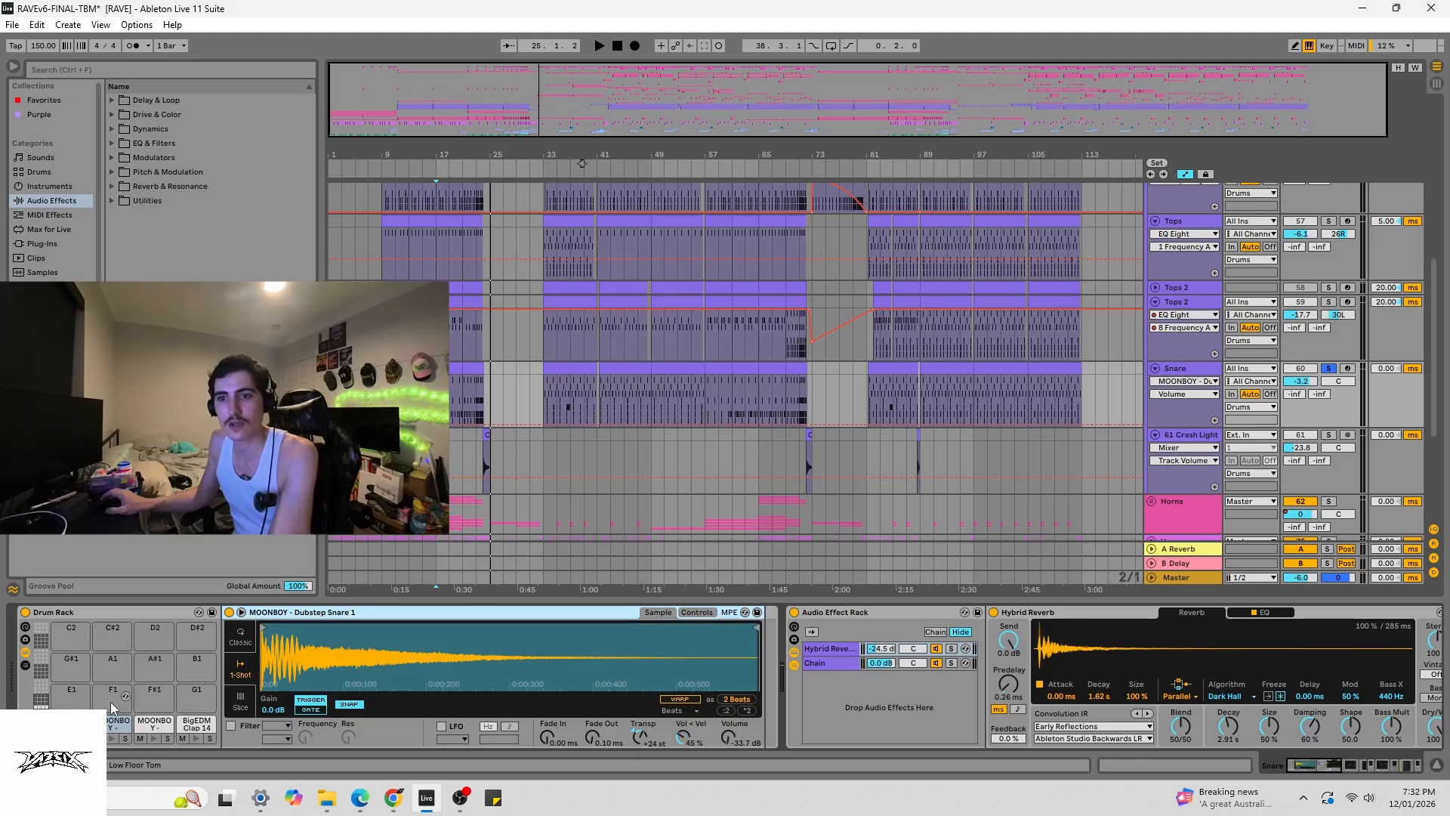
{"action": "left_click", "coordinate": [123, 728]}
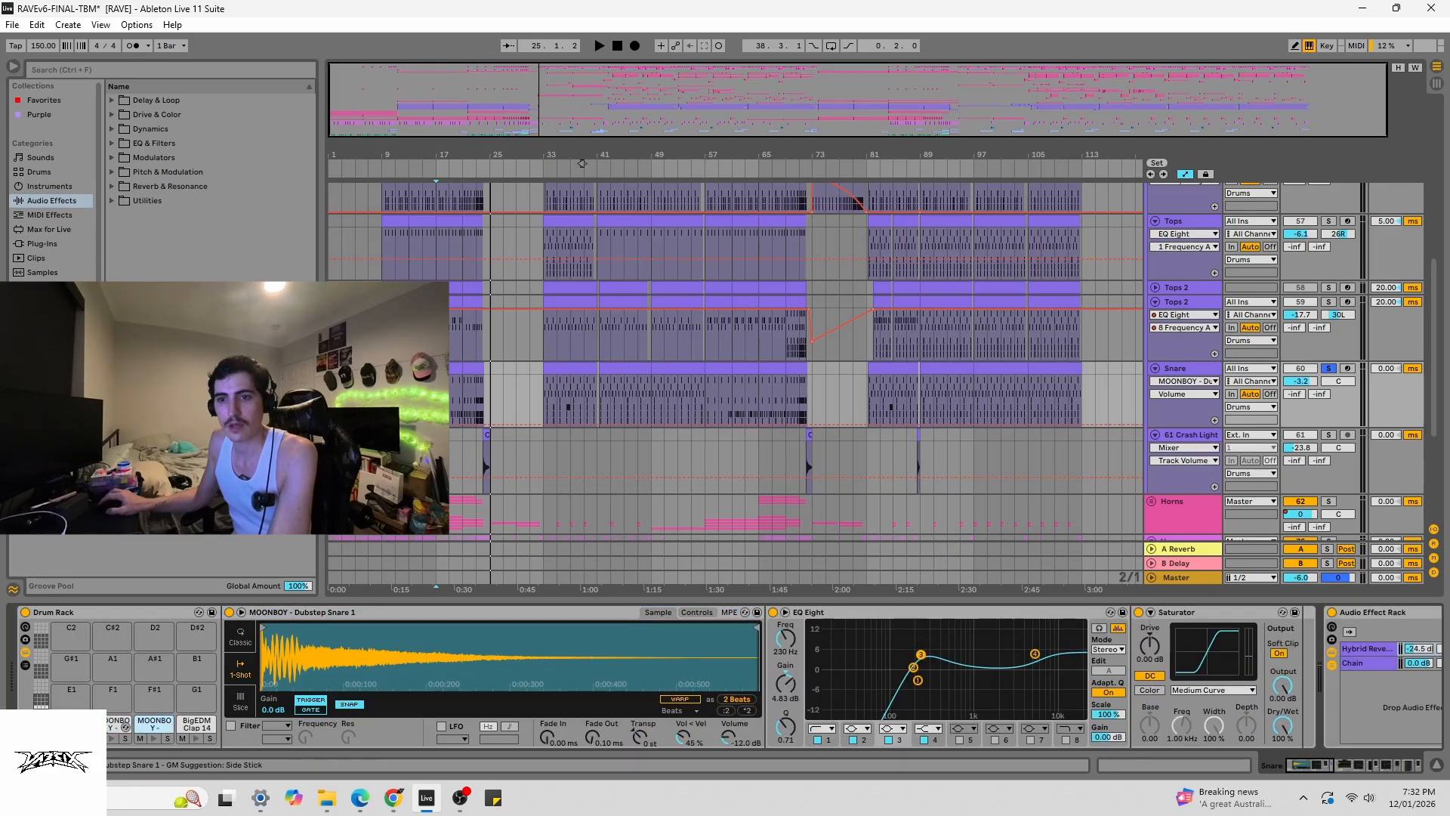
{"action": "left_click", "coordinate": [115, 722]}
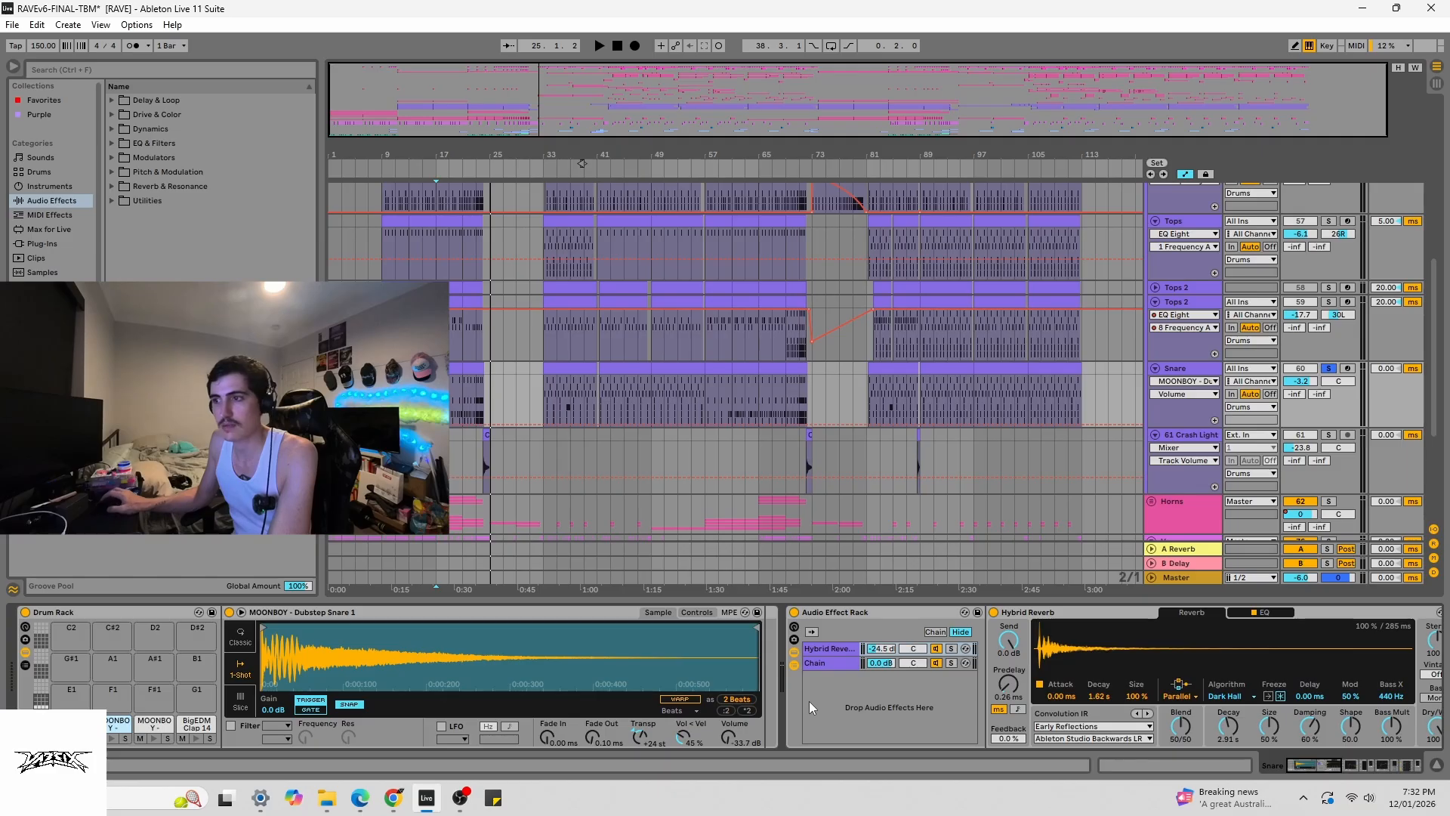
- Compare the Hybrid Reverb chain with the second chain in the snare pad's Audio Effect Rack
{"action": "left_click_drag", "start_coordinate": [1330, 765], "coordinate": [1348, 767]}
{"action": "left_click", "coordinate": [373, 652]}
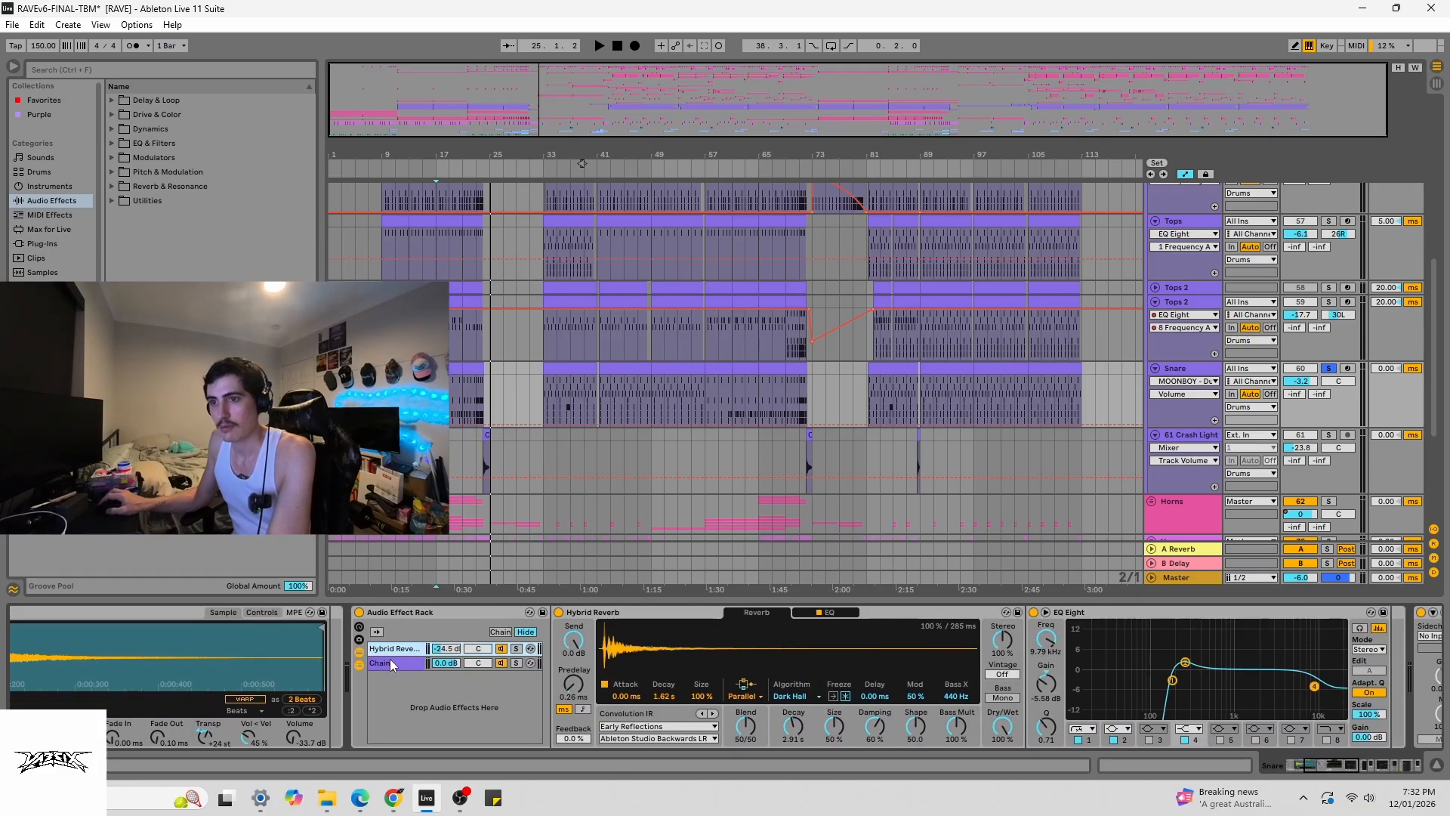
{"action": "left_click", "coordinate": [392, 664]}
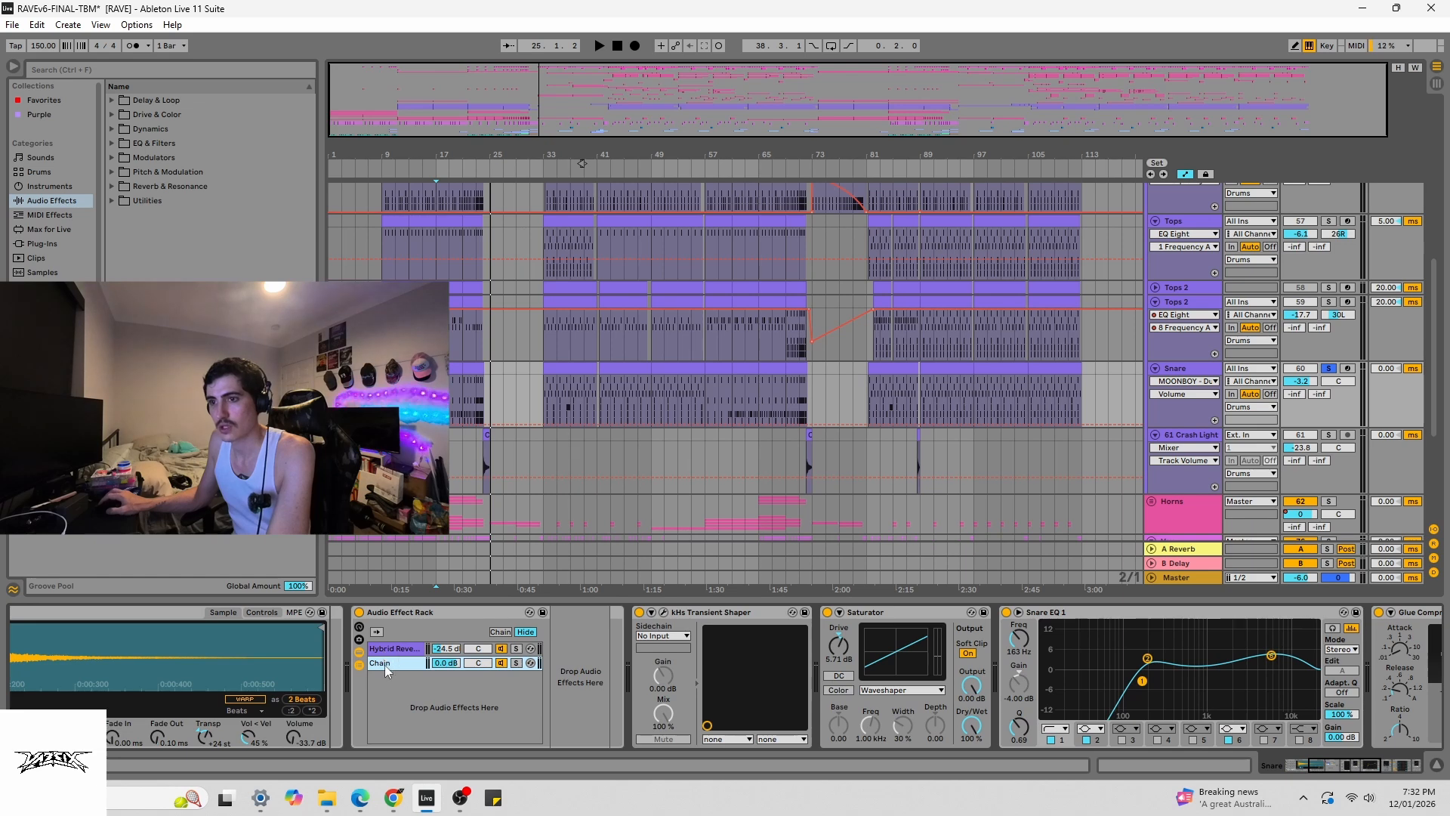
{"action": "left_click", "coordinate": [387, 651]}
{"action": "left_click", "coordinate": [395, 663]}
{"action": "left_click", "coordinate": [393, 654]}
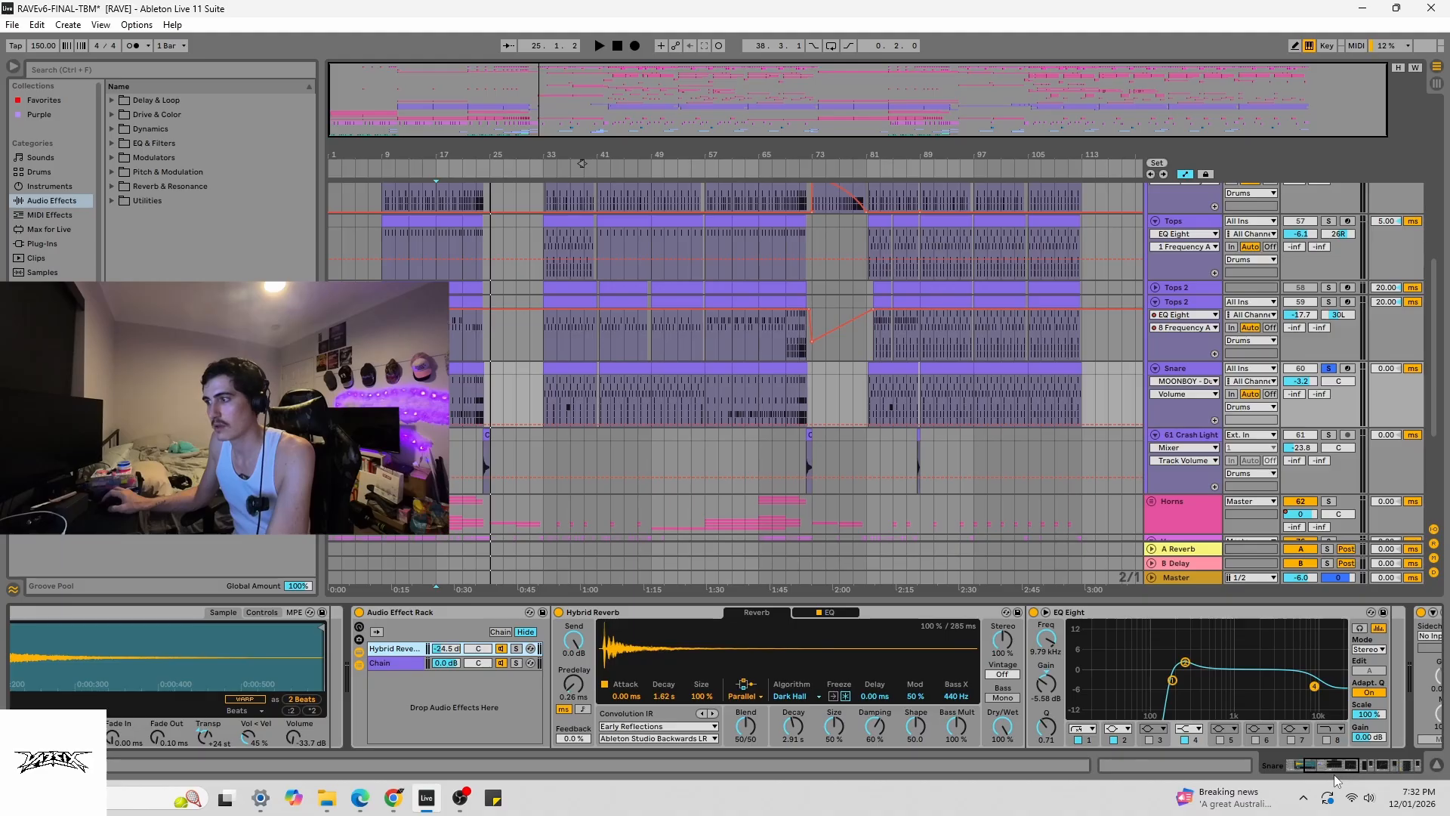
- Inspect the snare's kHs Transient Shaper settings in its plug-in window and close the window
{"action": "left_click_drag", "start_coordinate": [1328, 767], "coordinate": [1353, 767]}
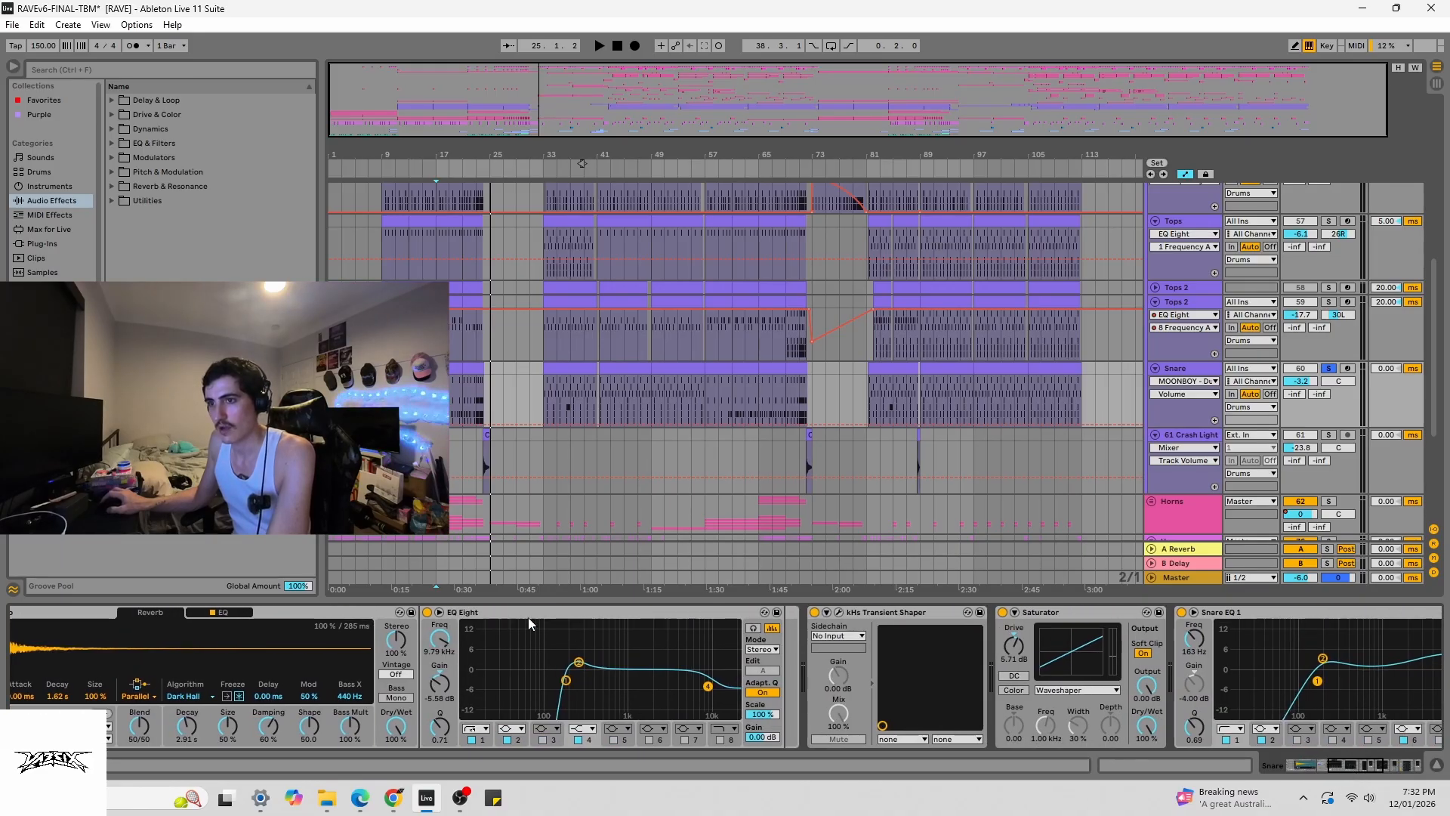
{"action": "left_click", "coordinate": [859, 614]}
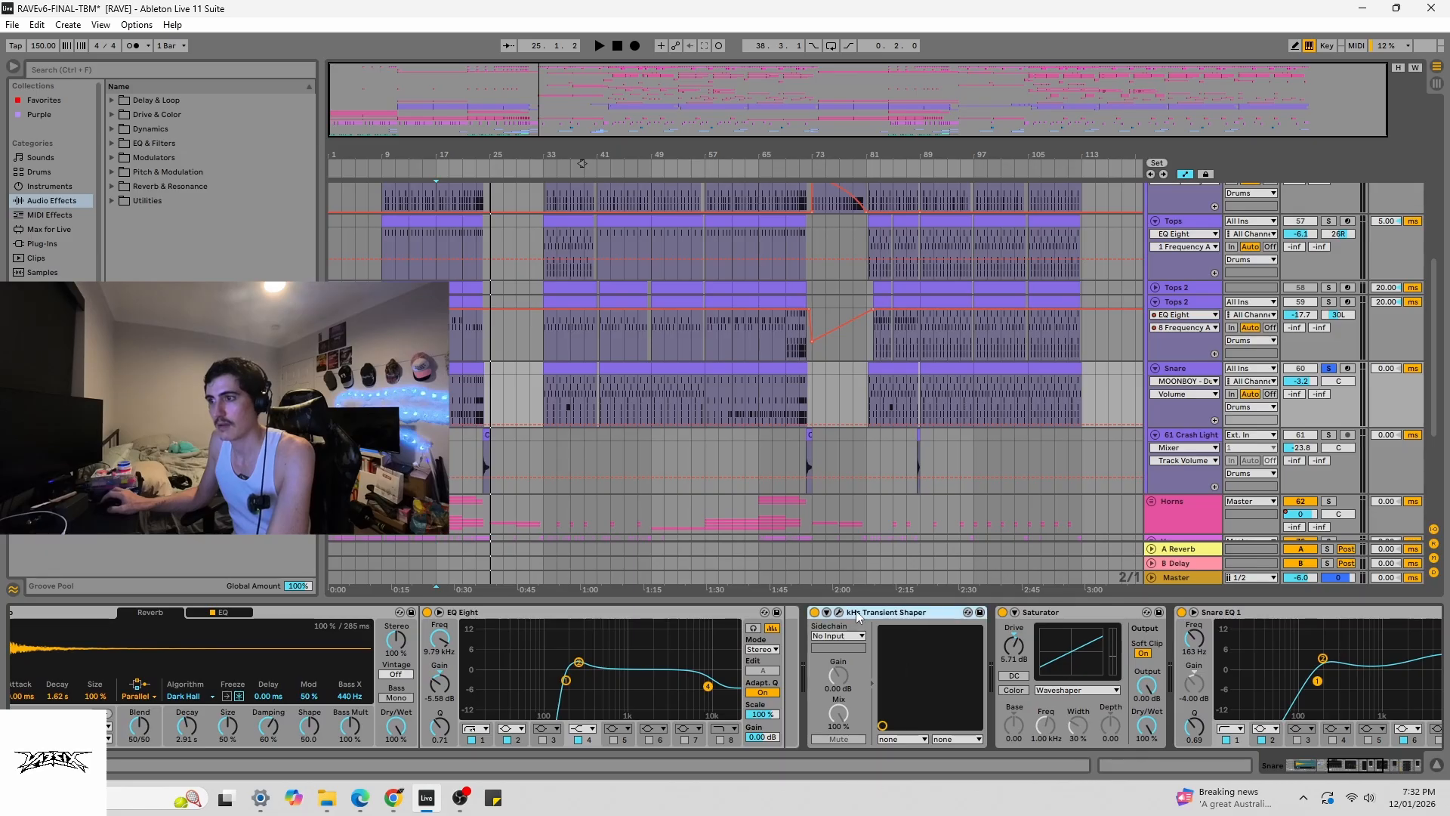
{"action": "left_click_drag", "start_coordinate": [1357, 765], "coordinate": [1370, 763]}
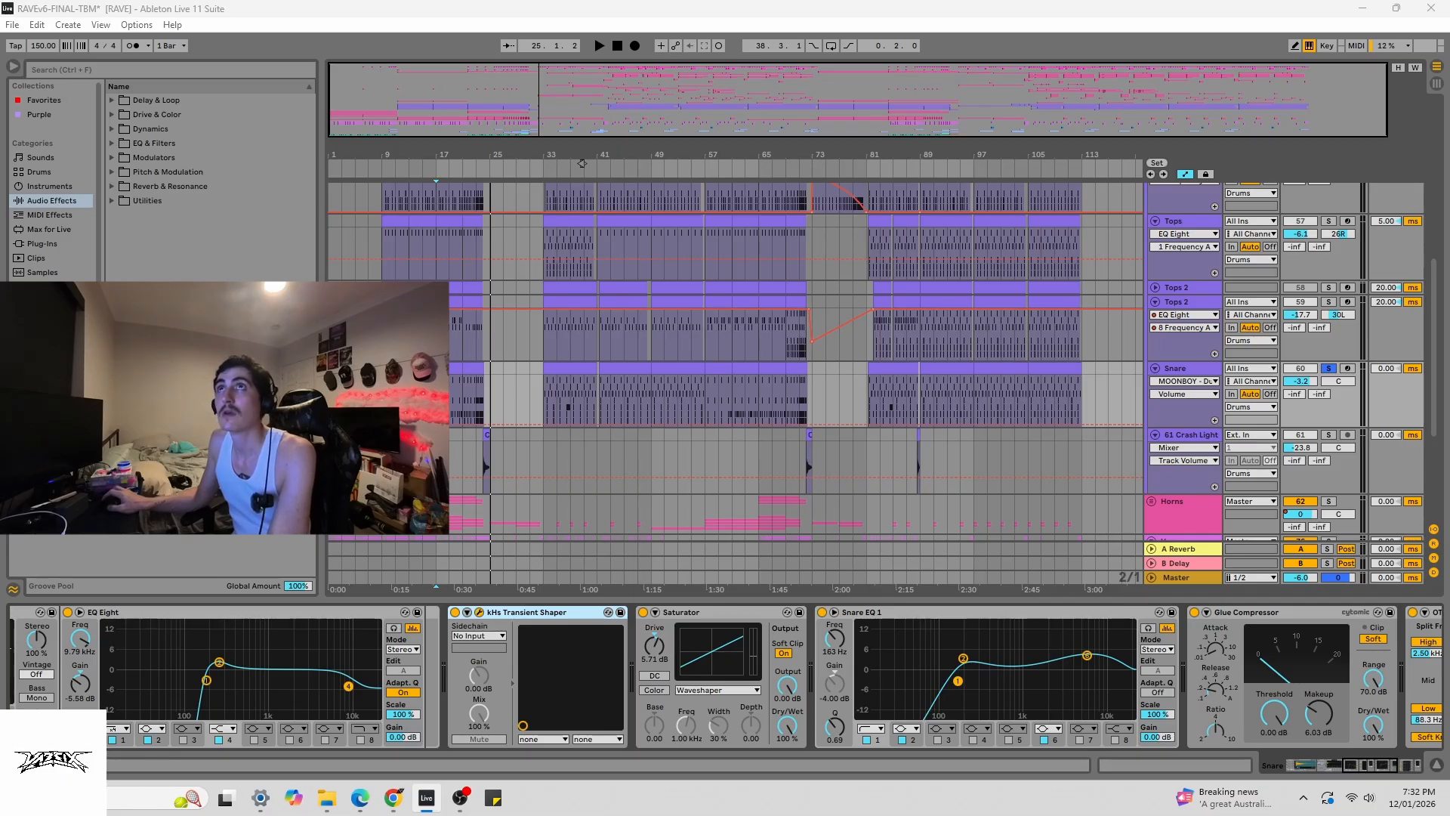
{"action": "left_click_drag", "start_coordinate": [1245, 316], "coordinate": [763, 215]}
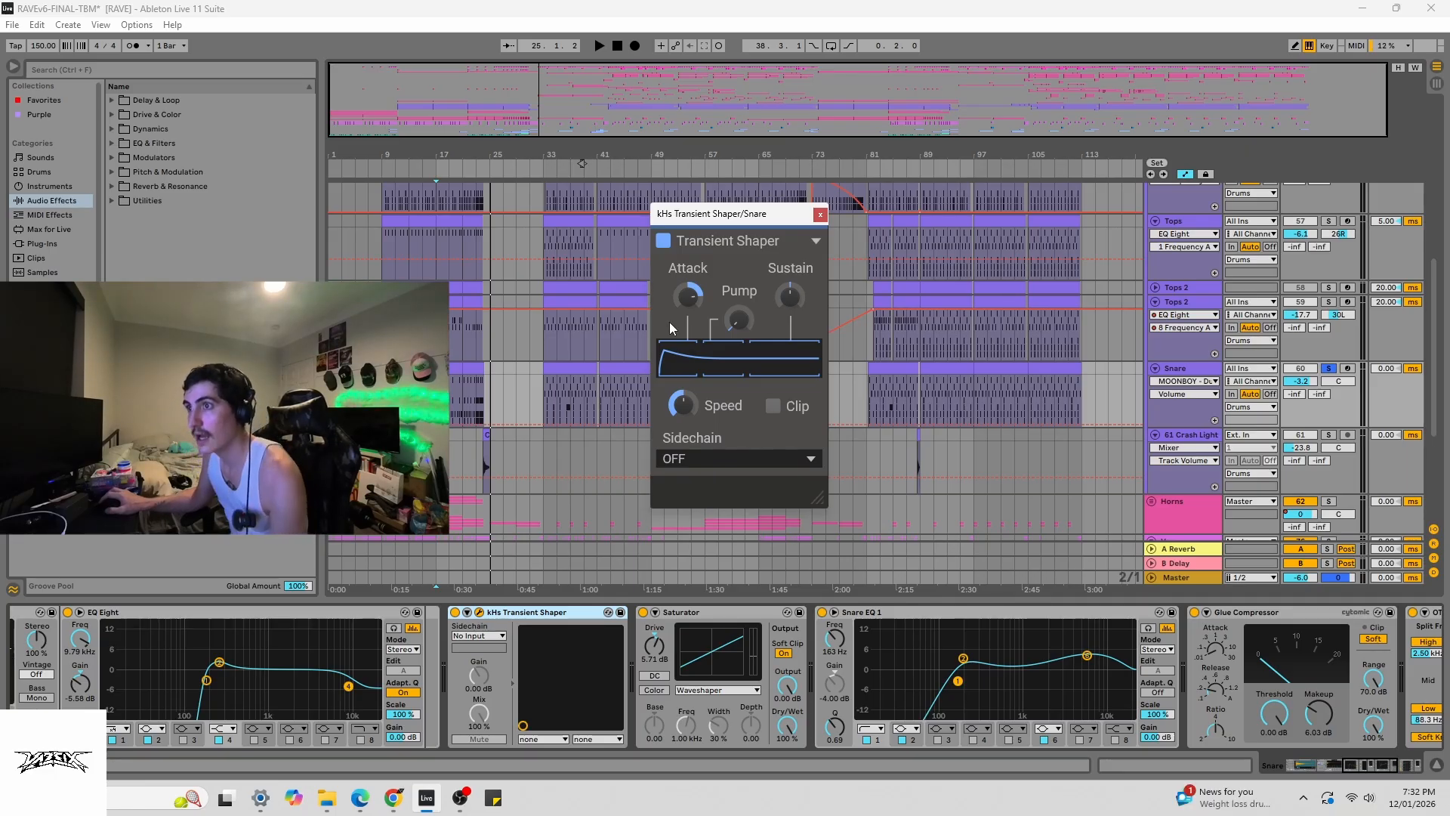
{"action": "left_click", "coordinate": [820, 215]}
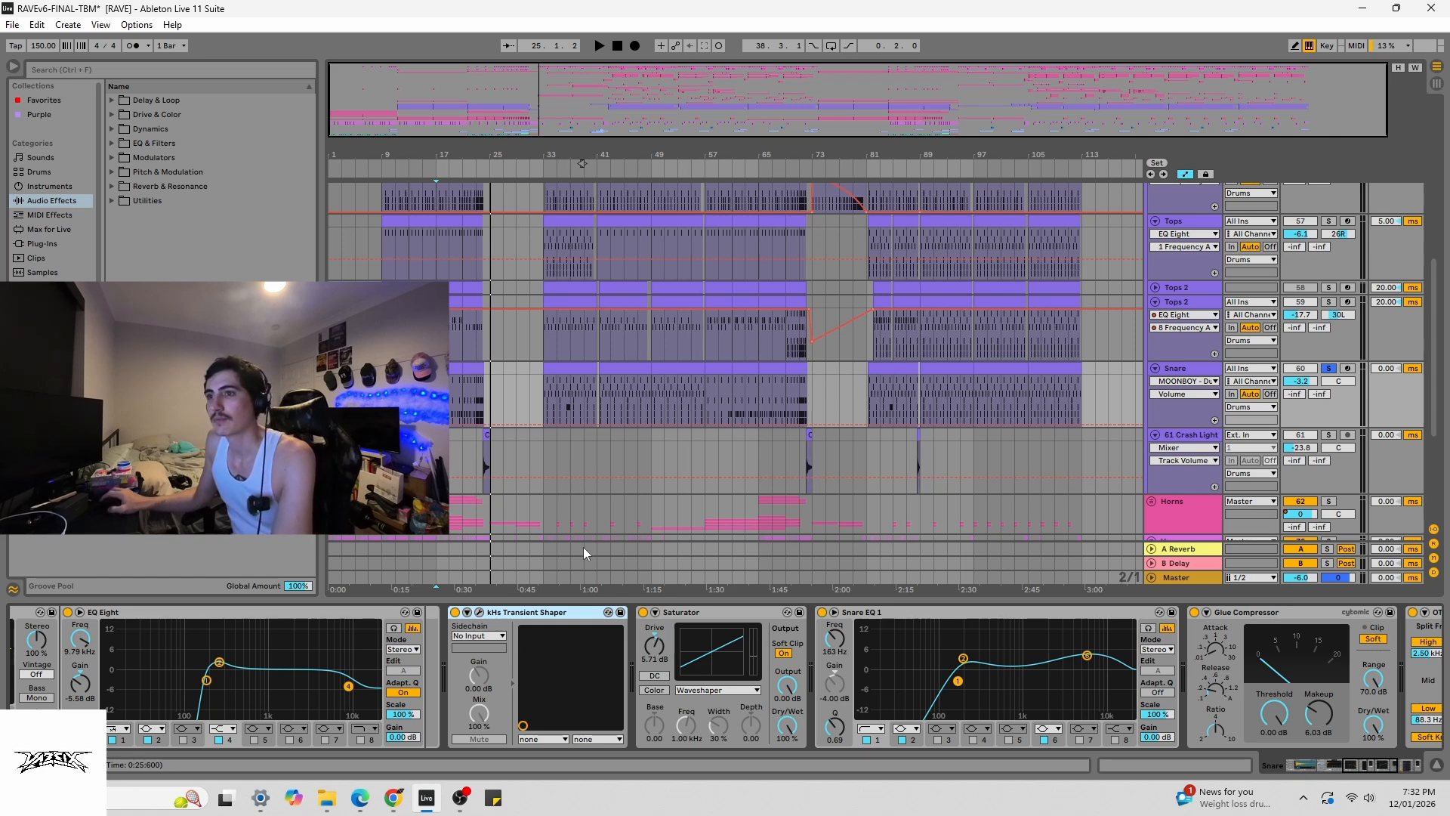
- Examine the snare chain's Saturator, Snare EQ 1, Glue Compressor and OTT through to the final Saturator
{"action": "left_click", "coordinate": [710, 614]}
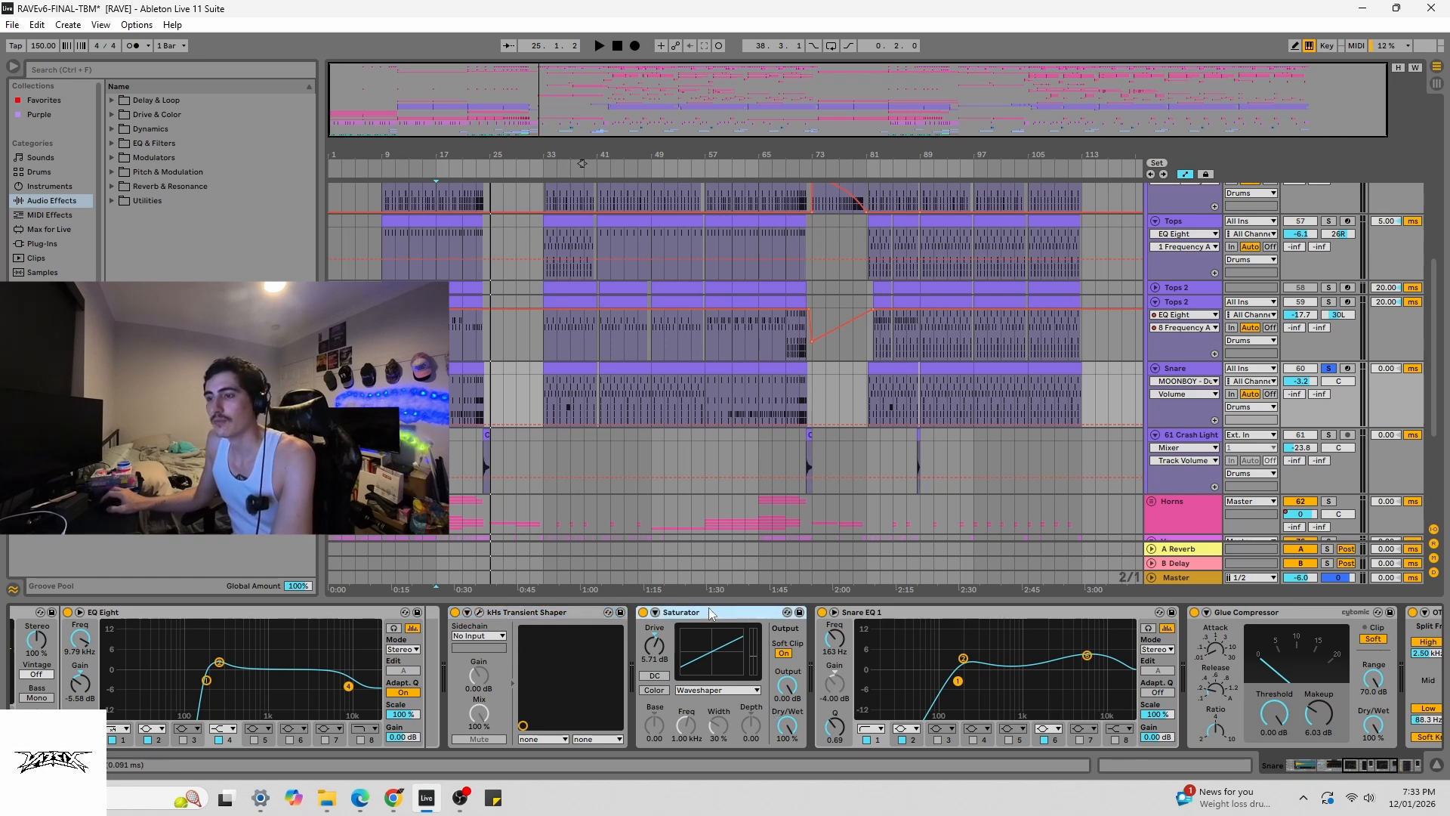
{"action": "left_click", "coordinate": [1381, 764]}
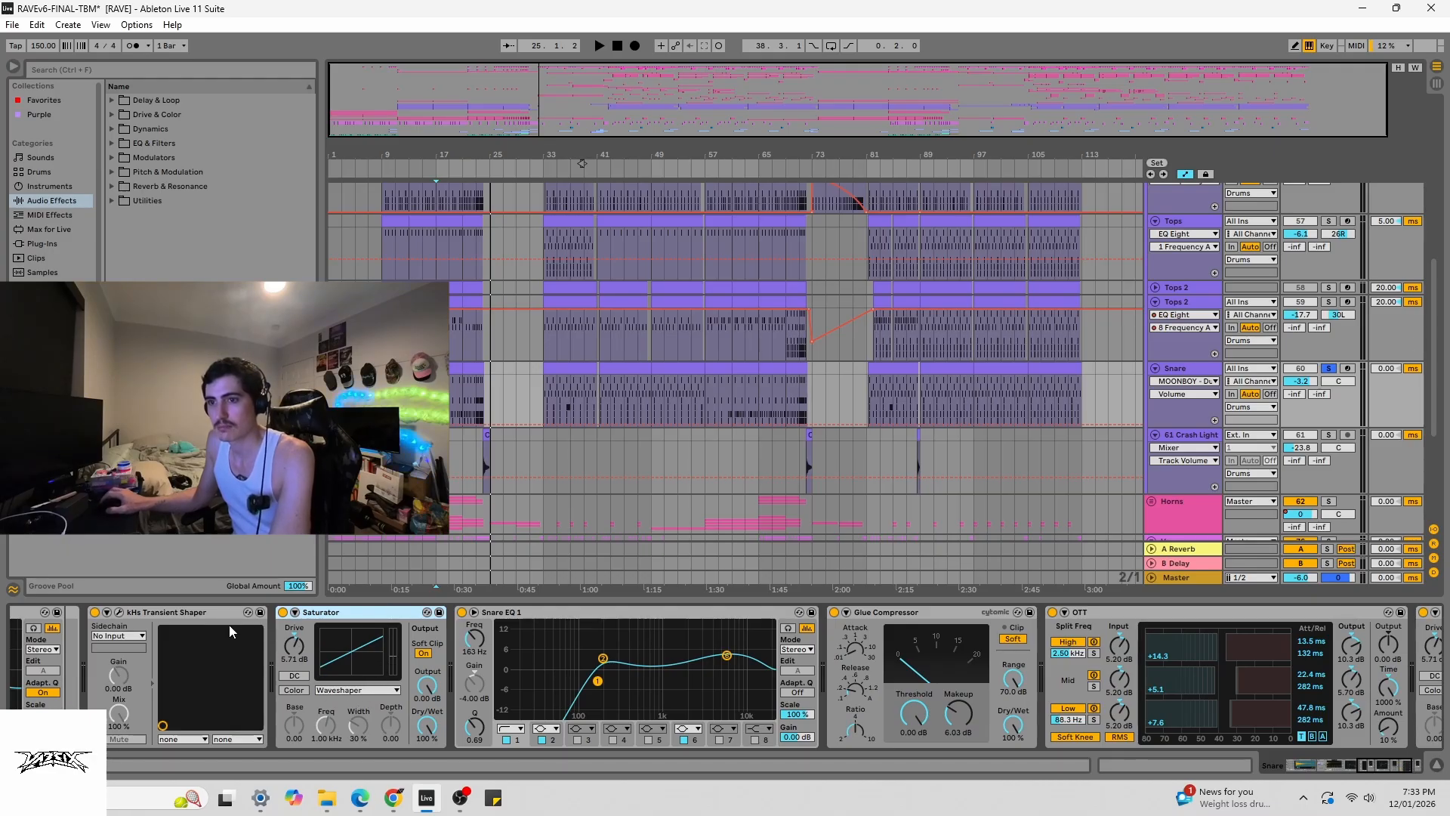
{"action": "left_click", "coordinate": [524, 614]}
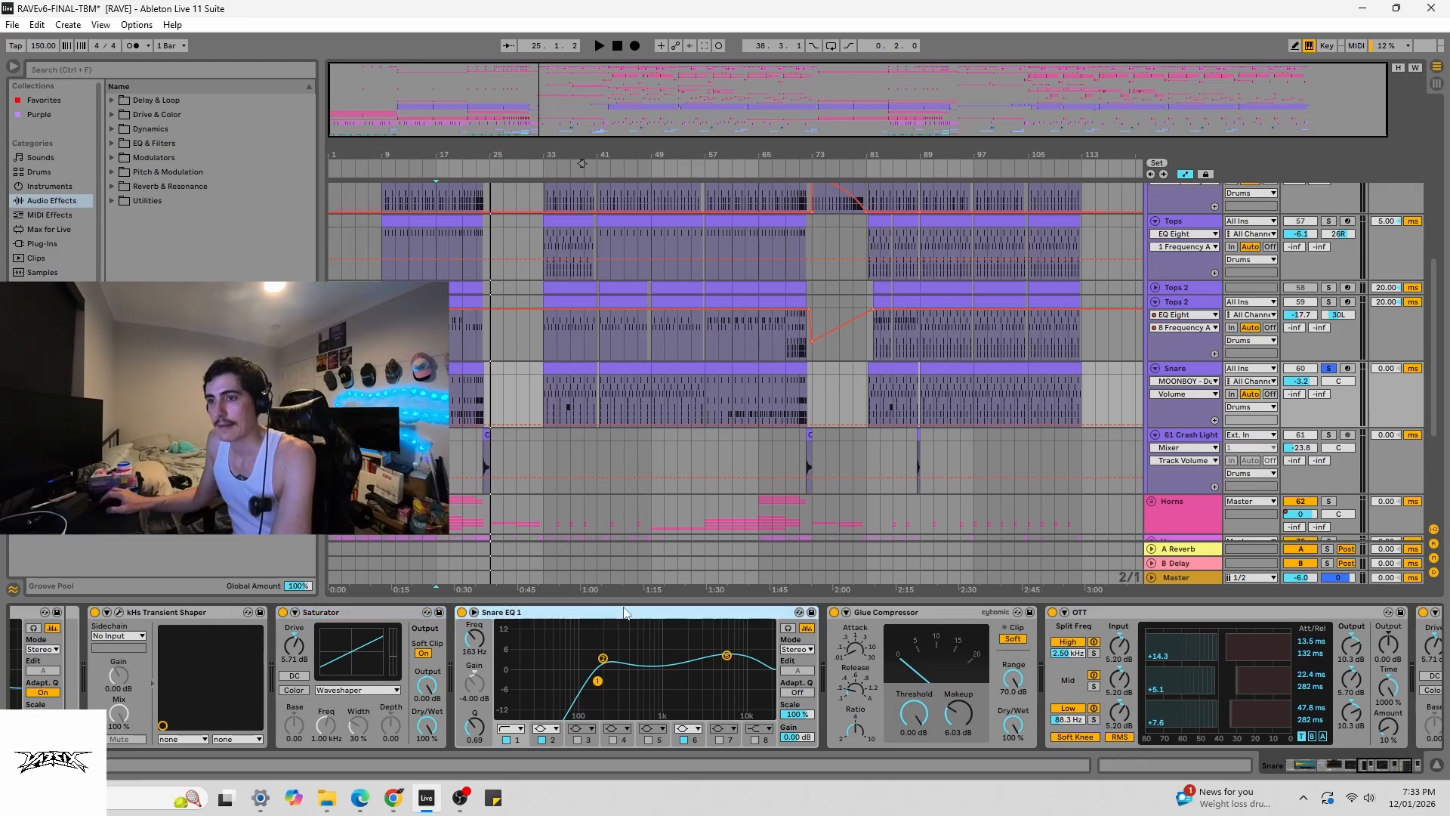
{"action": "left_click", "coordinate": [886, 613]}
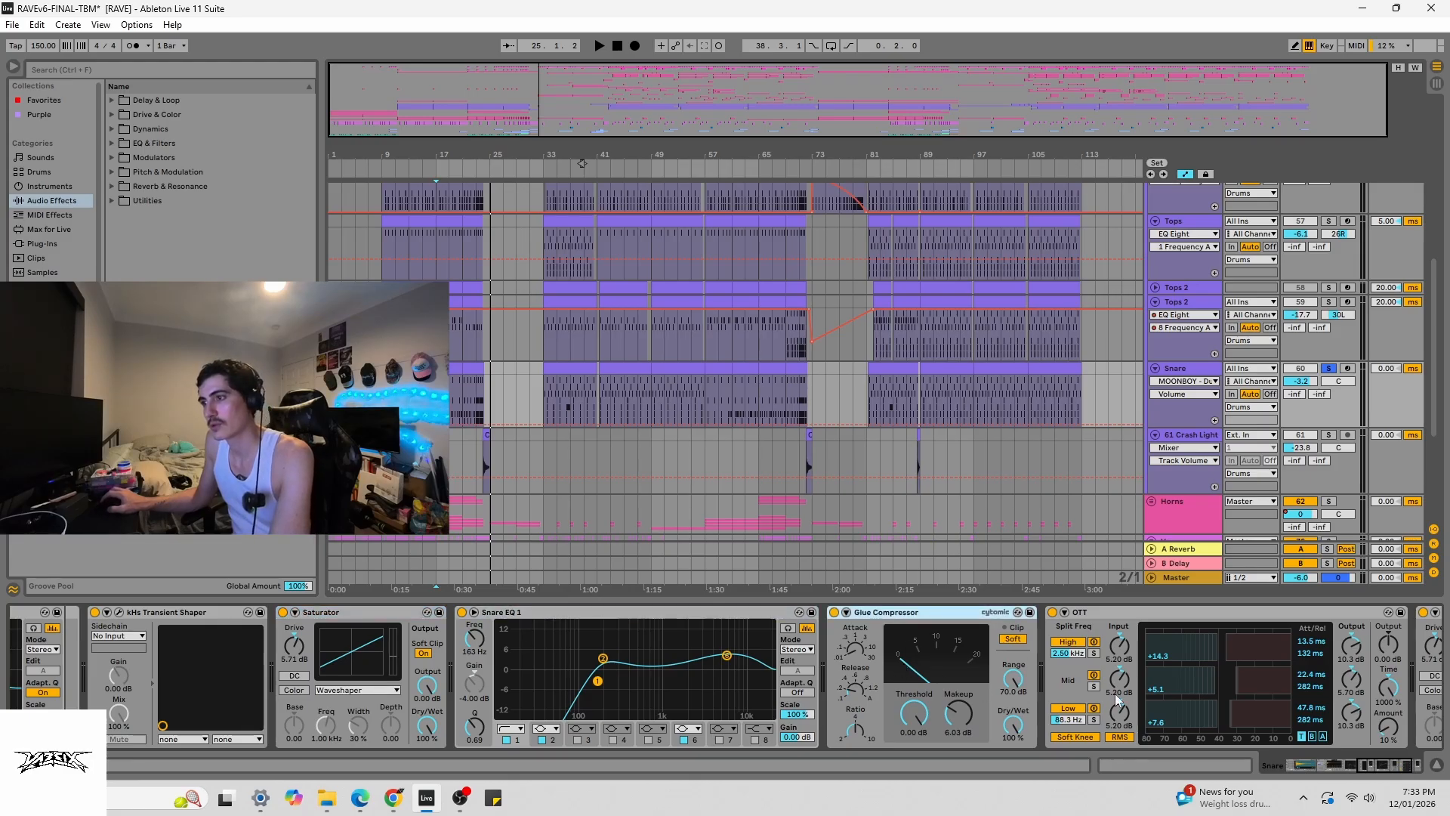
{"action": "left_click_drag", "start_coordinate": [1398, 770], "coordinate": [1407, 769]}
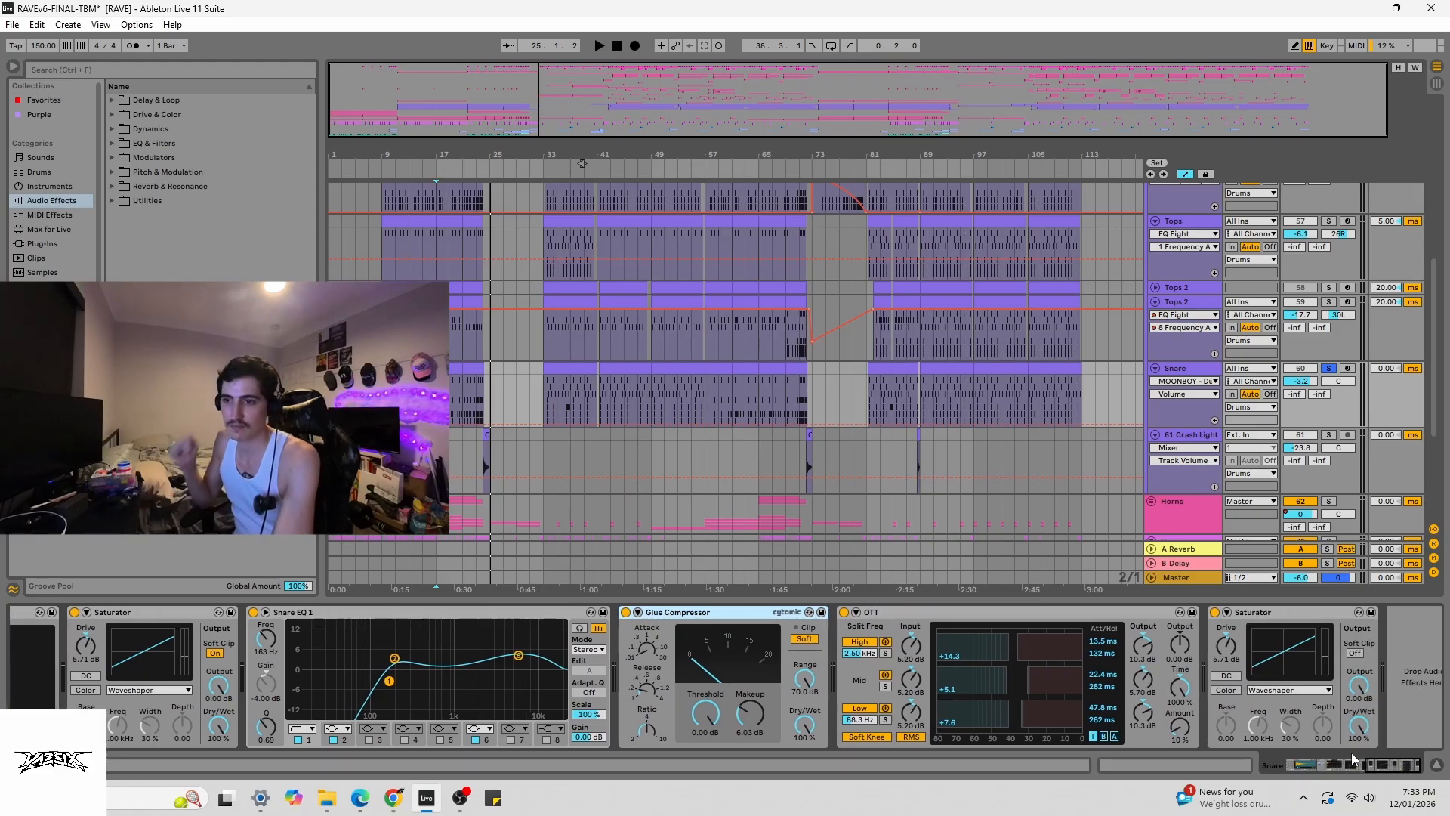
{"action": "left_click", "coordinate": [1042, 616]}
{"action": "left_click_drag", "start_coordinate": [1401, 770], "coordinate": [1402, 771]}
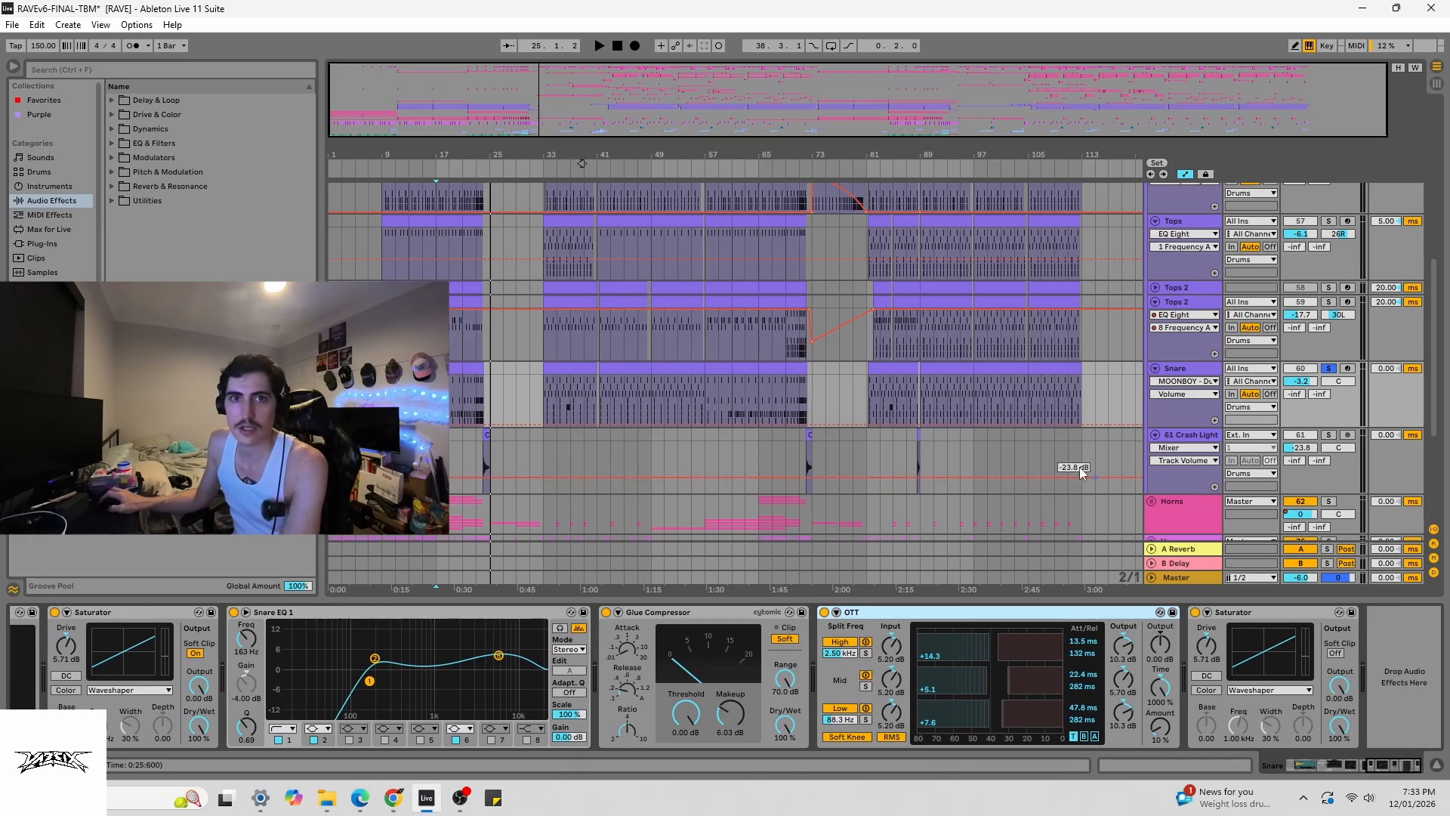
- Unsolo the Snare, play the arrangement from bar 33, and solo the Snare again during playback
{"action": "left_click", "coordinate": [1330, 370]}
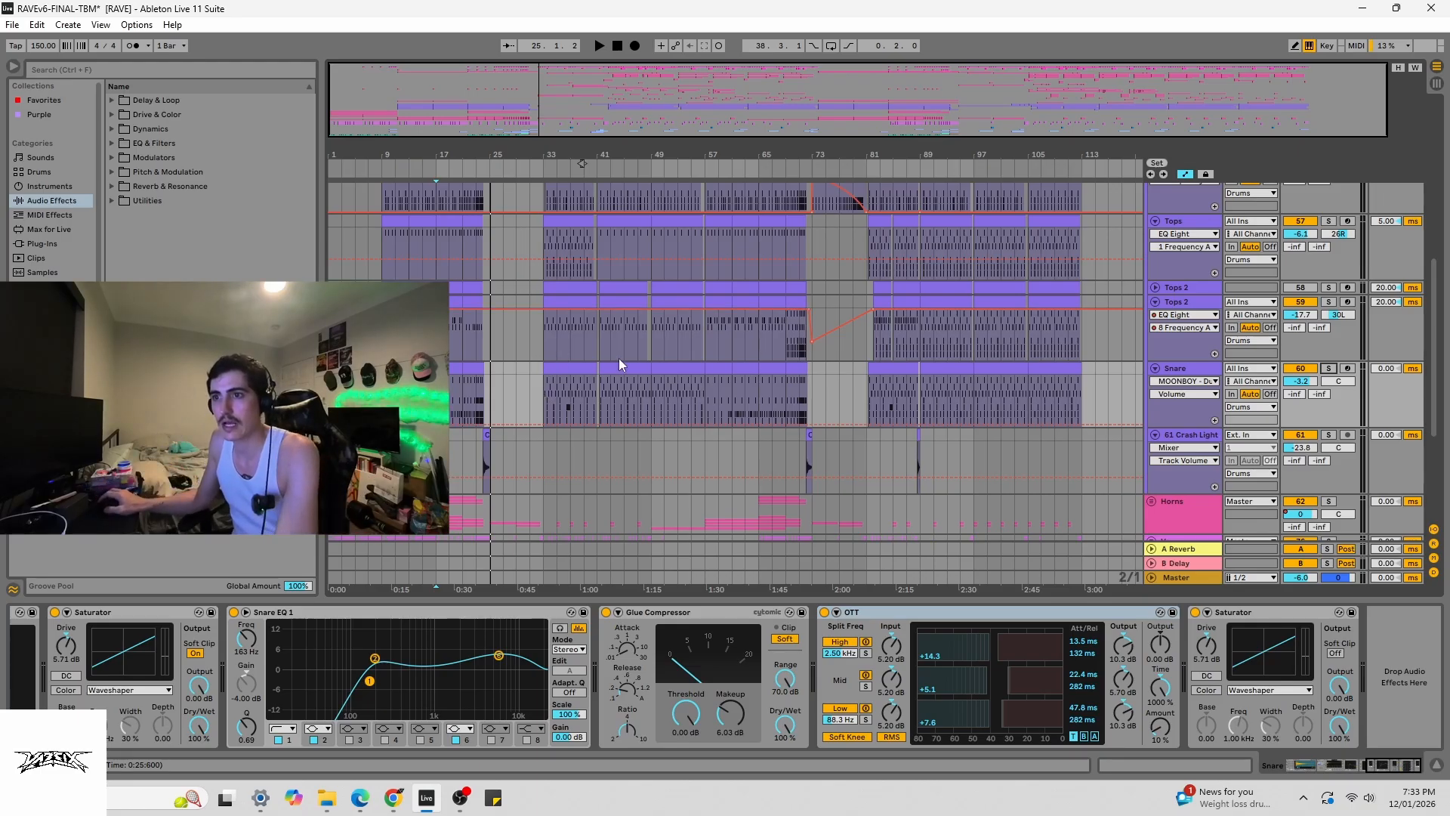
{"action": "left_click", "coordinate": [531, 403]}
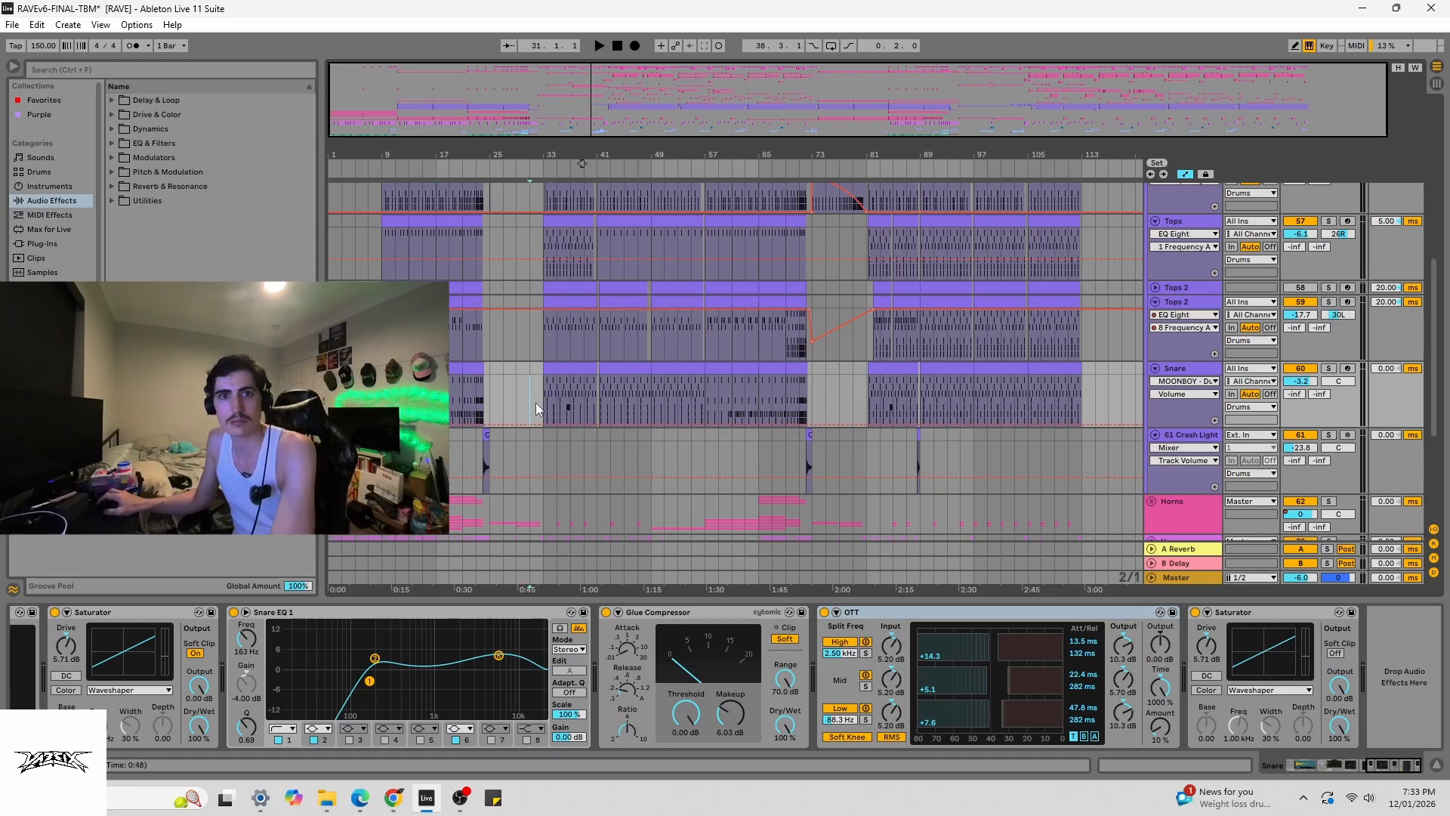
{"action": "key", "text": "space"}
{"action": "left_click", "coordinate": [1328, 369]}
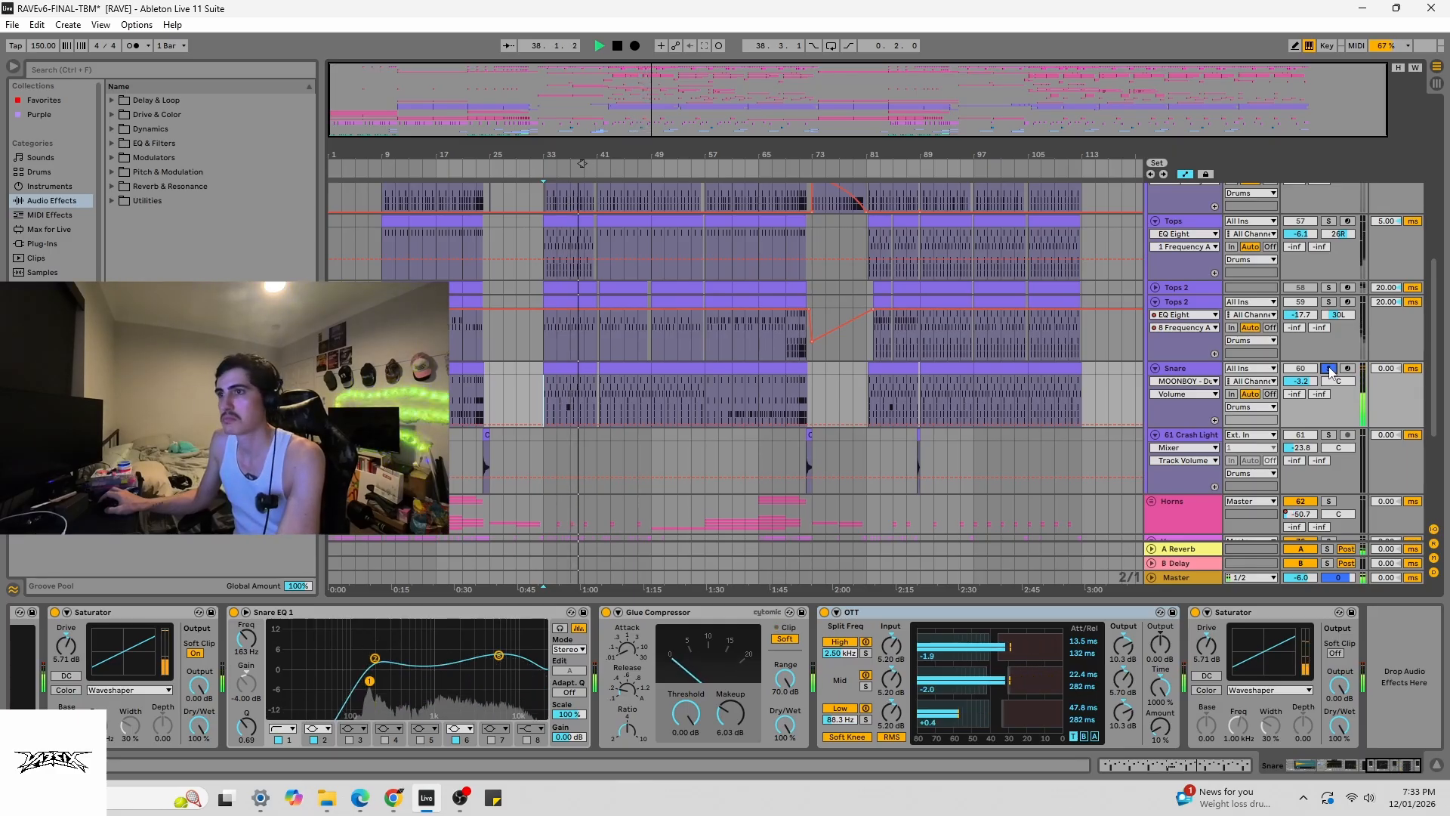
- Unsolo the Snare and play the full arrangement from bar 33, stopping after a few bars
{"action": "left_click", "coordinate": [1329, 368]}
{"action": "key", "text": "space"}
{"action": "key", "text": "space"}
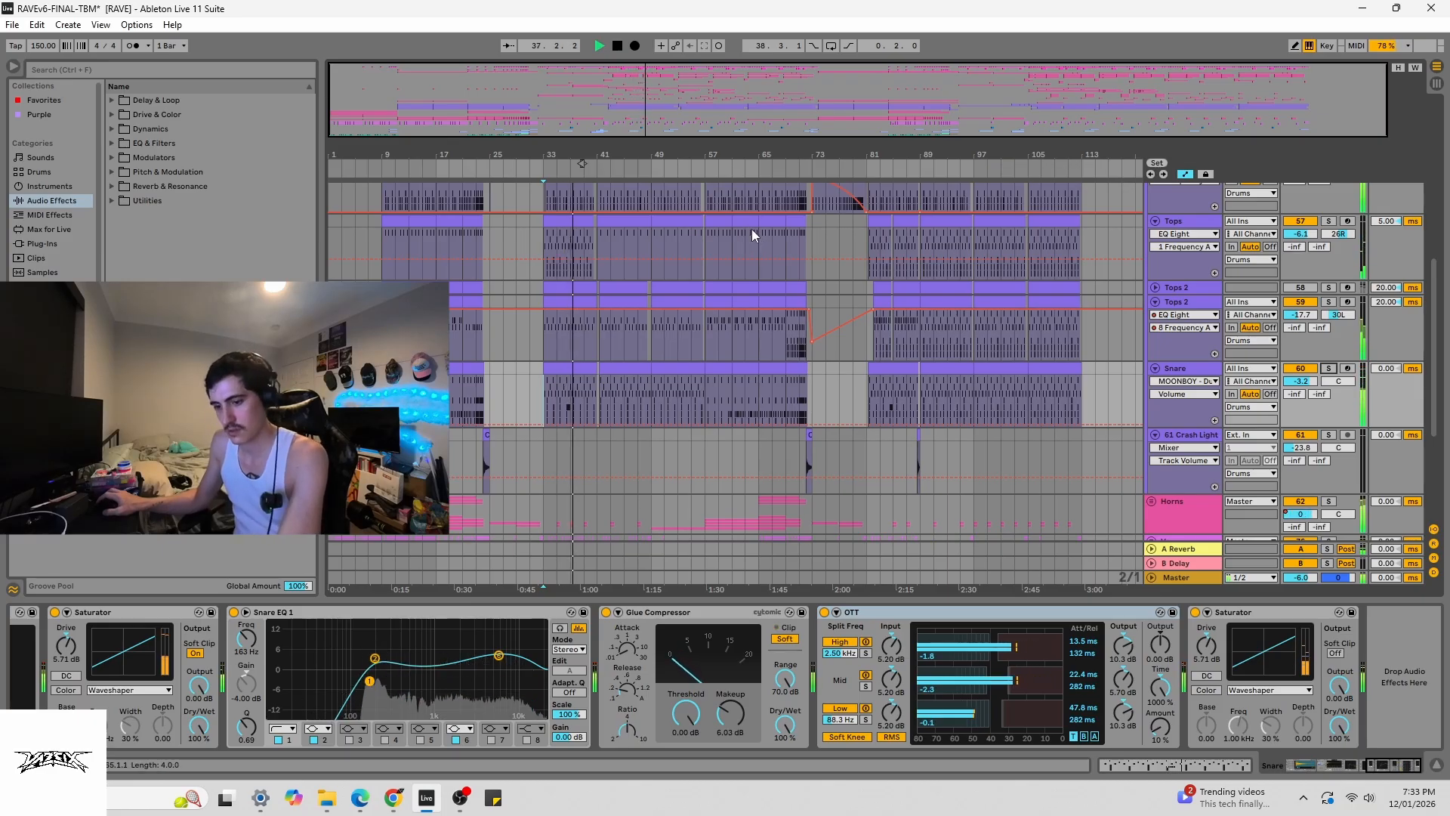
{"action": "key", "text": "space"}
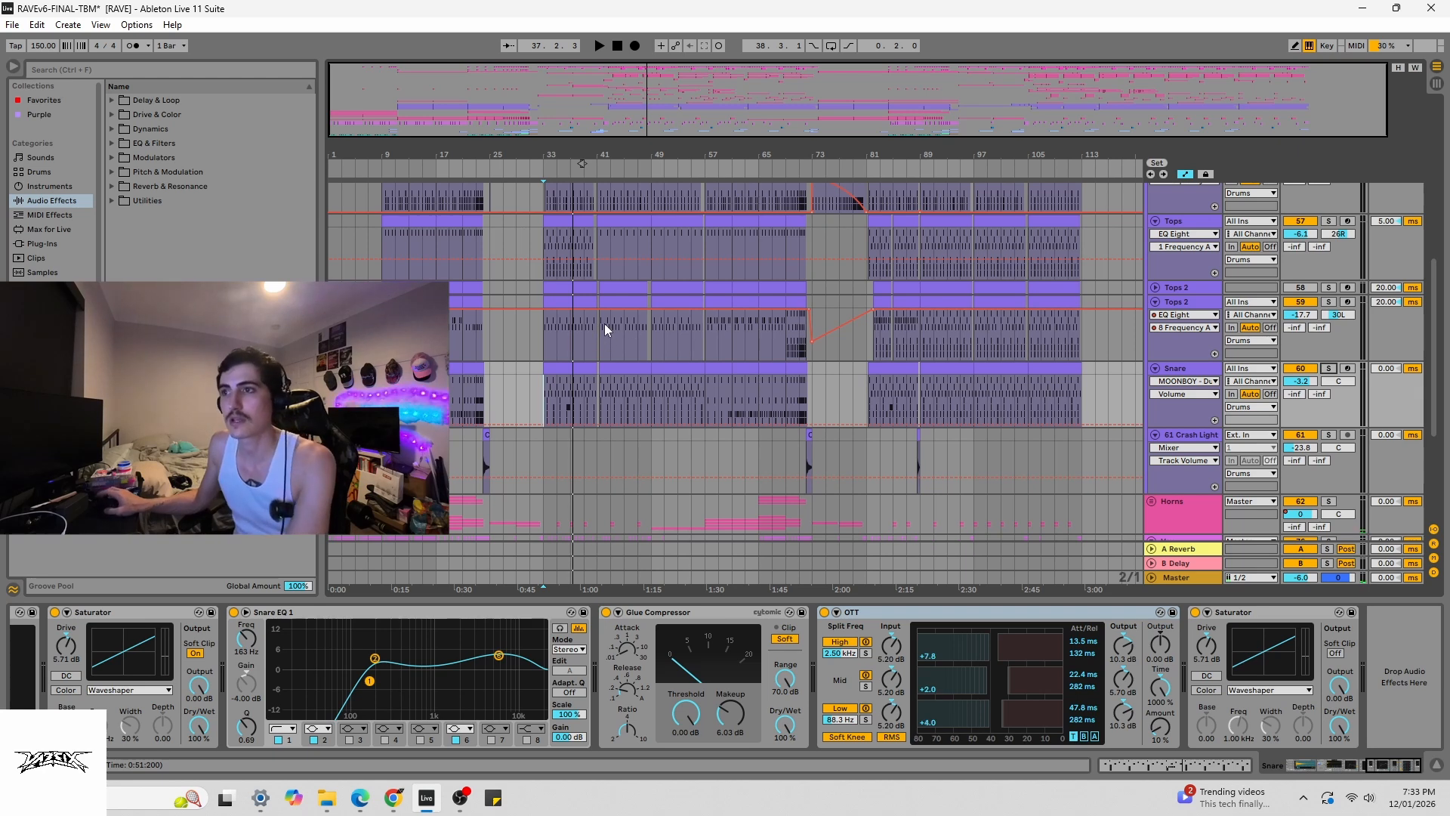
- Fold the Drums group and solo the Synths/Bass group with the playback position at bar 17
{"action": "scroll", "coordinate": [1114, 332], "scroll_direction": "up", "scroll_amount": 5}
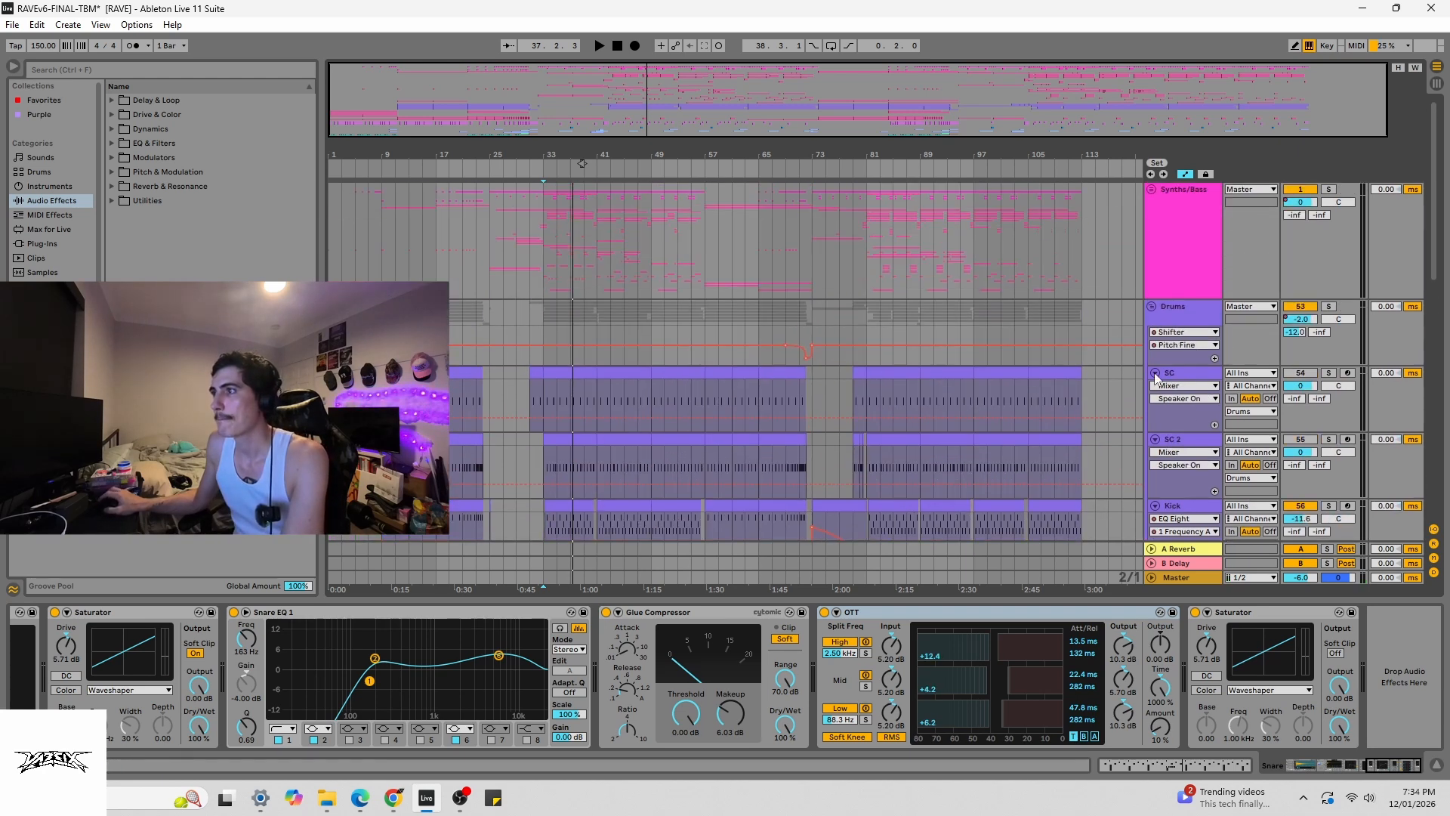
{"action": "left_click", "coordinate": [1152, 306]}
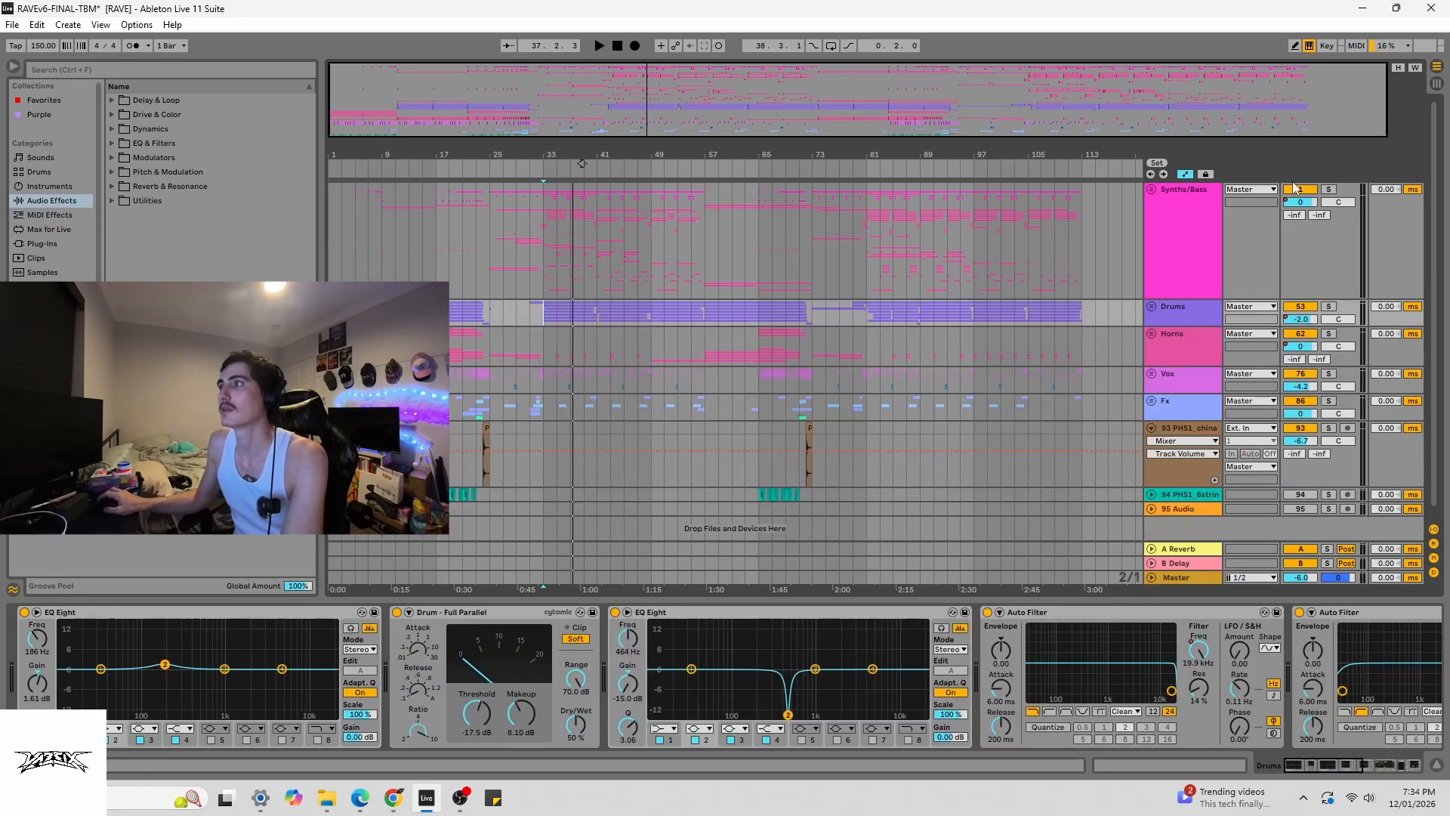
{"action": "left_click", "coordinate": [439, 221]}
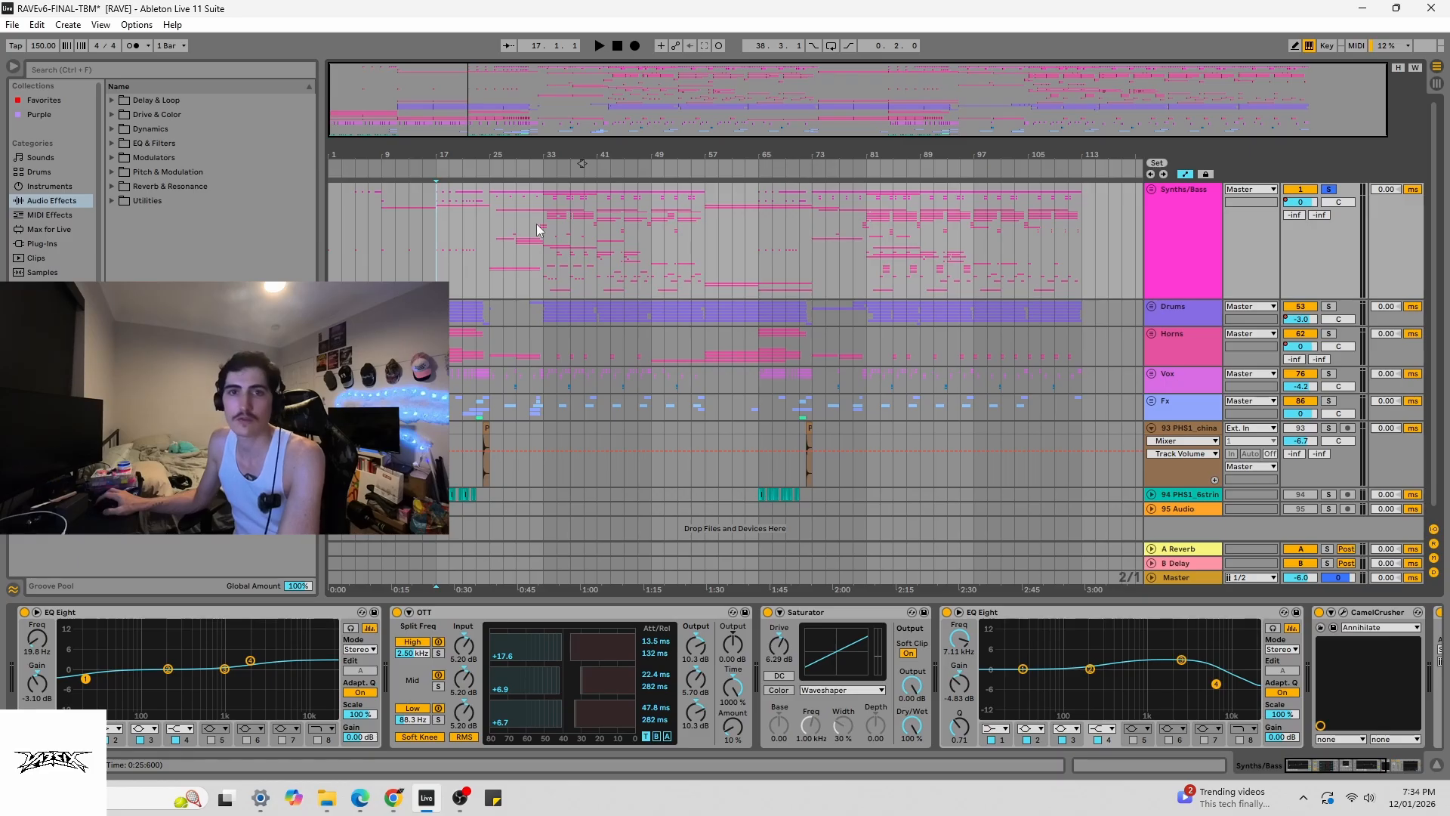
- Look over the Serum 2 tracks inside the Synths/Bass group and fold the group again
{"action": "left_click", "coordinate": [1151, 189]}
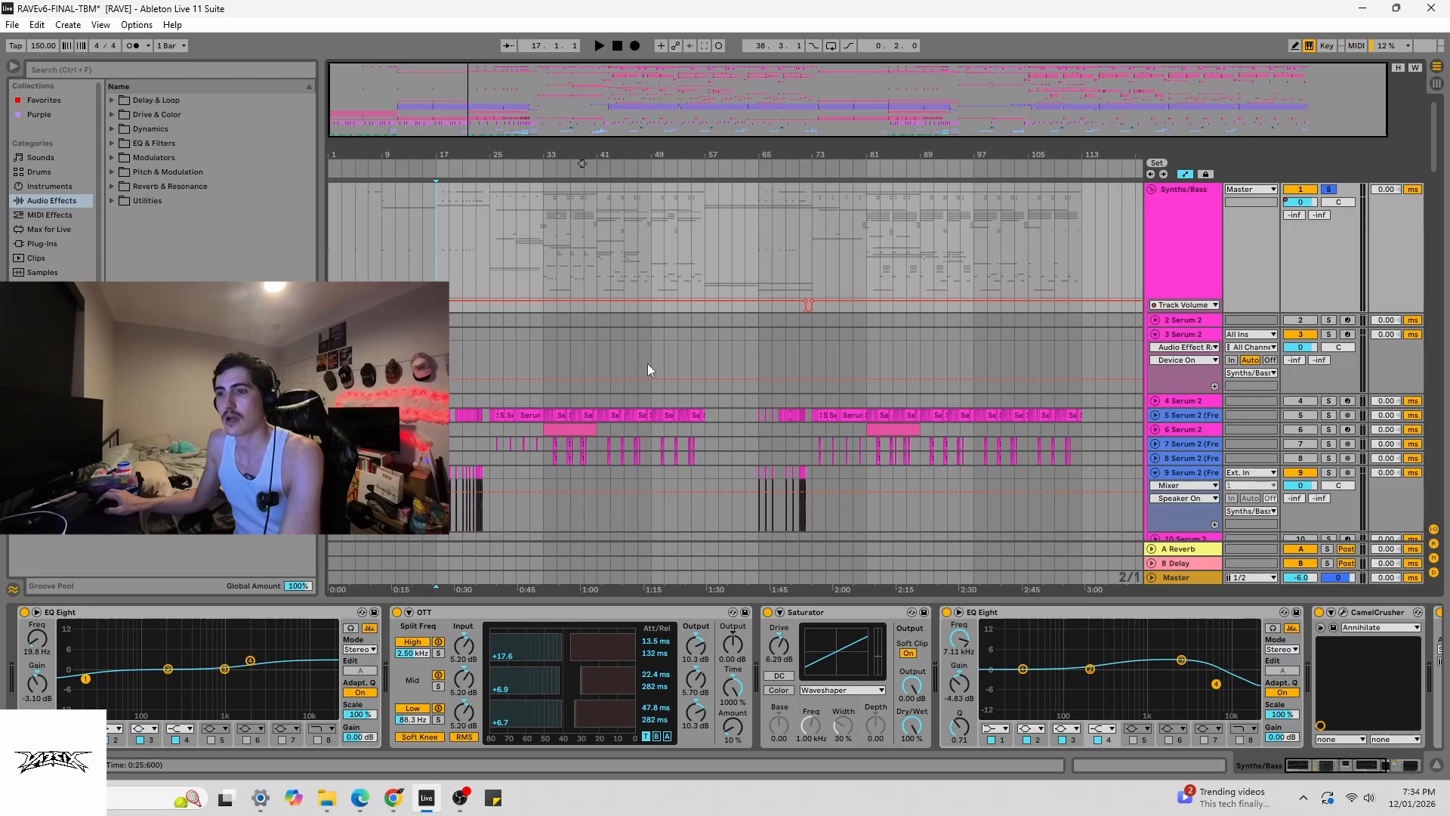
{"action": "left_click", "coordinate": [1152, 189]}
{"action": "left_click", "coordinate": [1167, 313]}
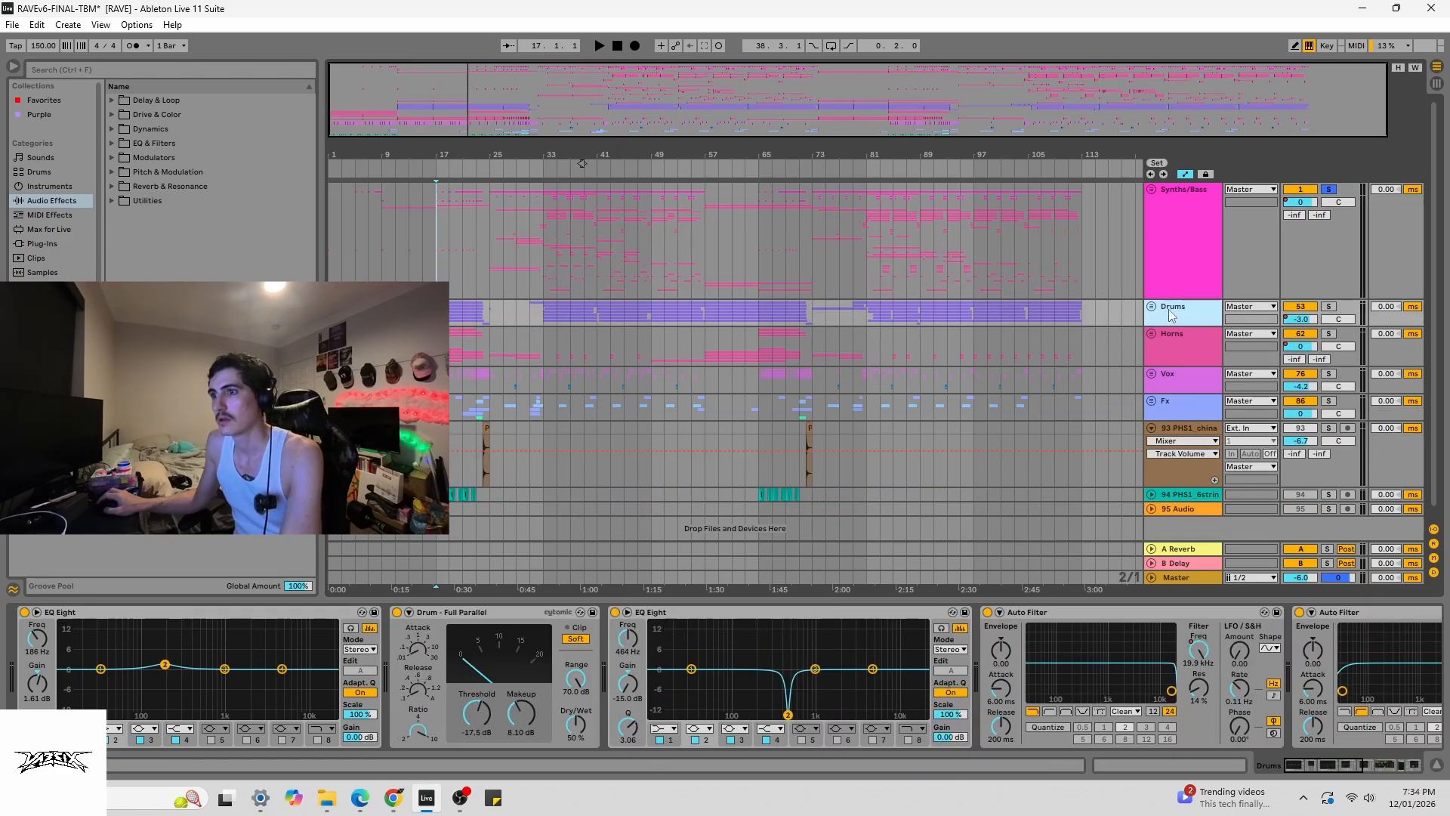
{"action": "left_click", "coordinate": [437, 213]}
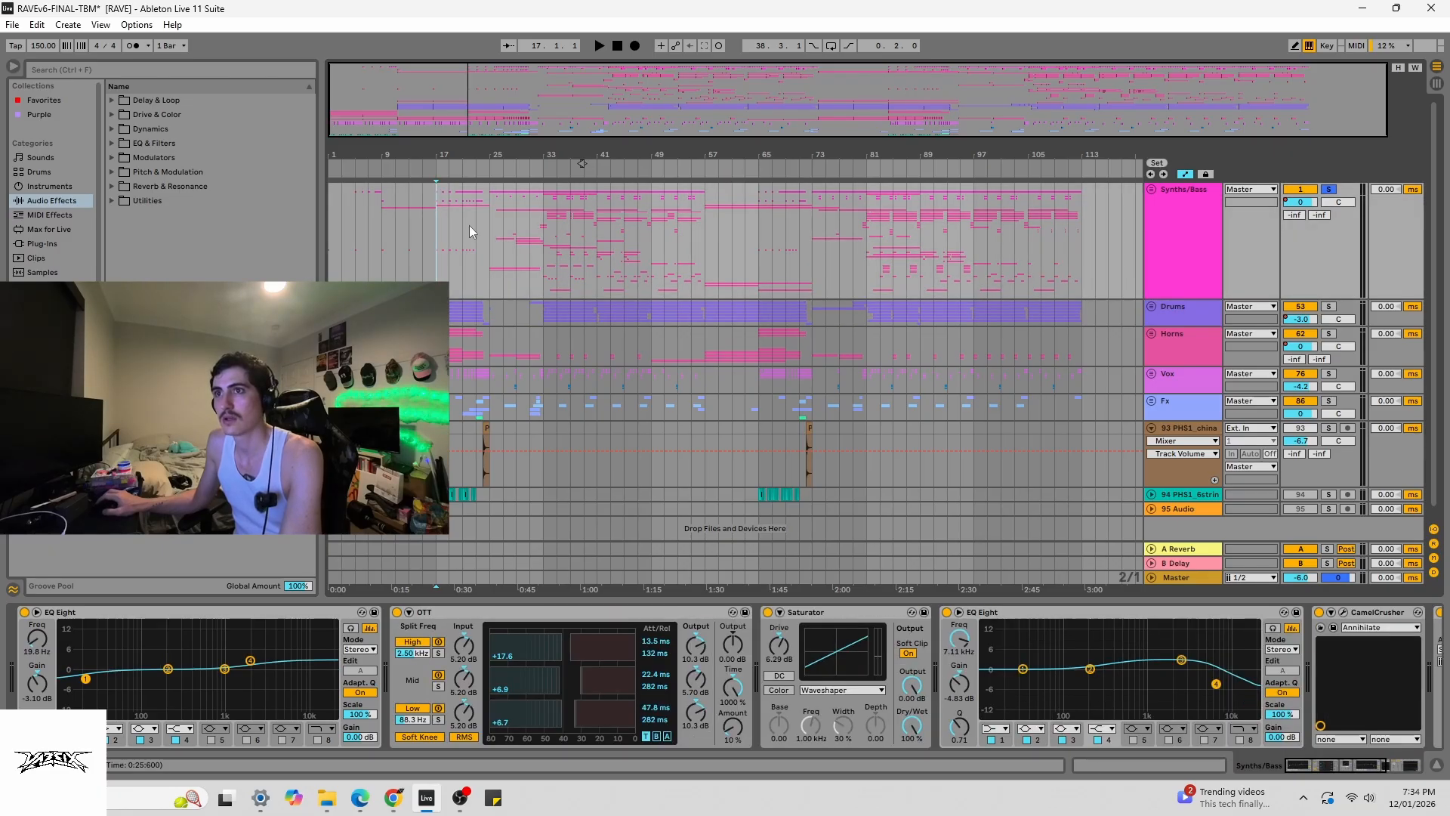
- Unfold the Drums group and examine its first EQ Eight, the Drum - Full Parallel compressor and the second EQ Eight
{"action": "left_click", "coordinate": [514, 314]}
{"action": "left_click", "coordinate": [1152, 307]}
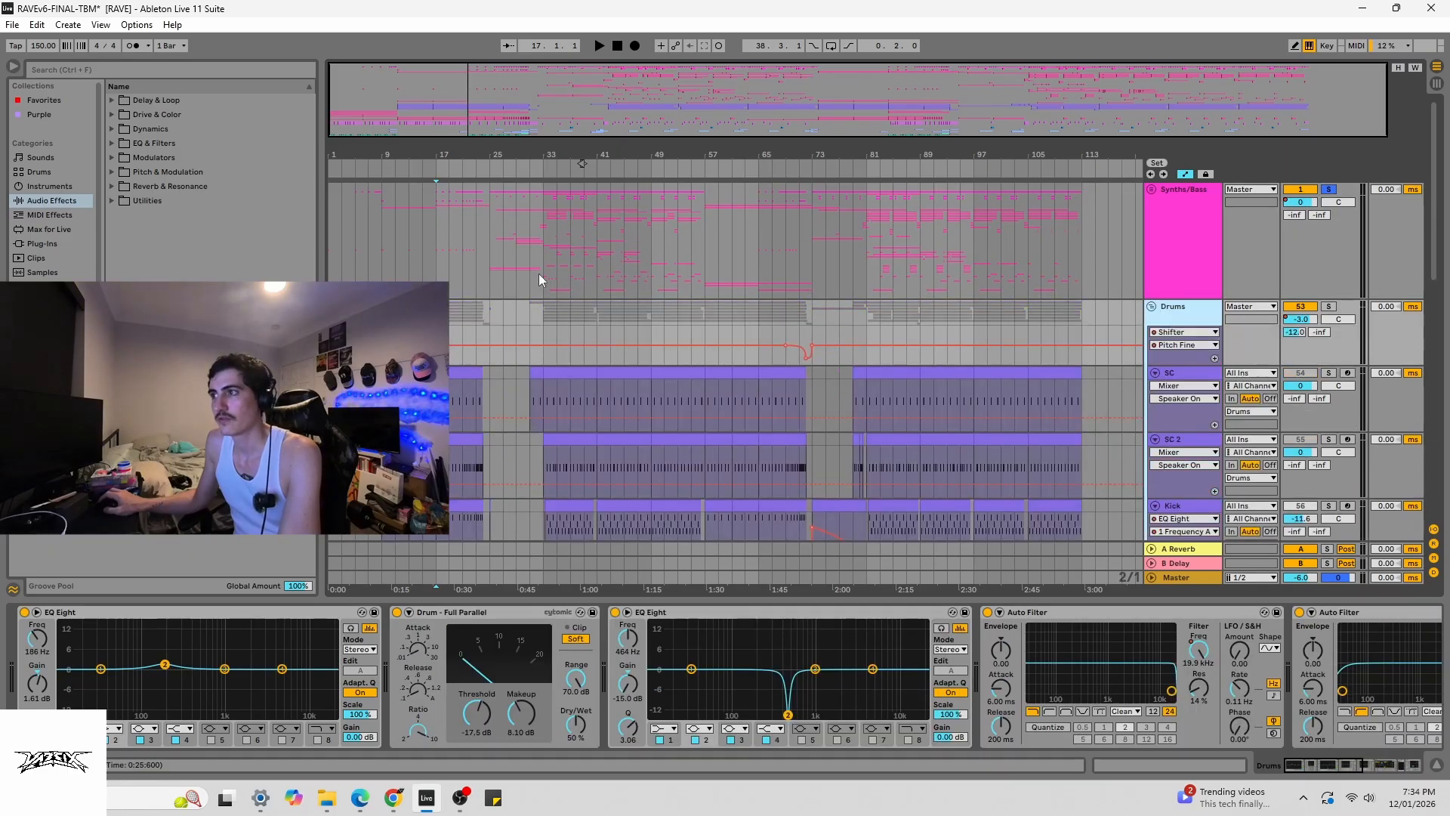
{"action": "left_click", "coordinate": [382, 332]}
{"action": "mouse_move", "coordinate": [1314, 766]}
{"action": "left_mouse_down"}
{"action": "mouse_move", "coordinate": [1433, 766]}
{"action": "mouse_move", "coordinate": [1003, 749]}
{"action": "left_mouse_up"}
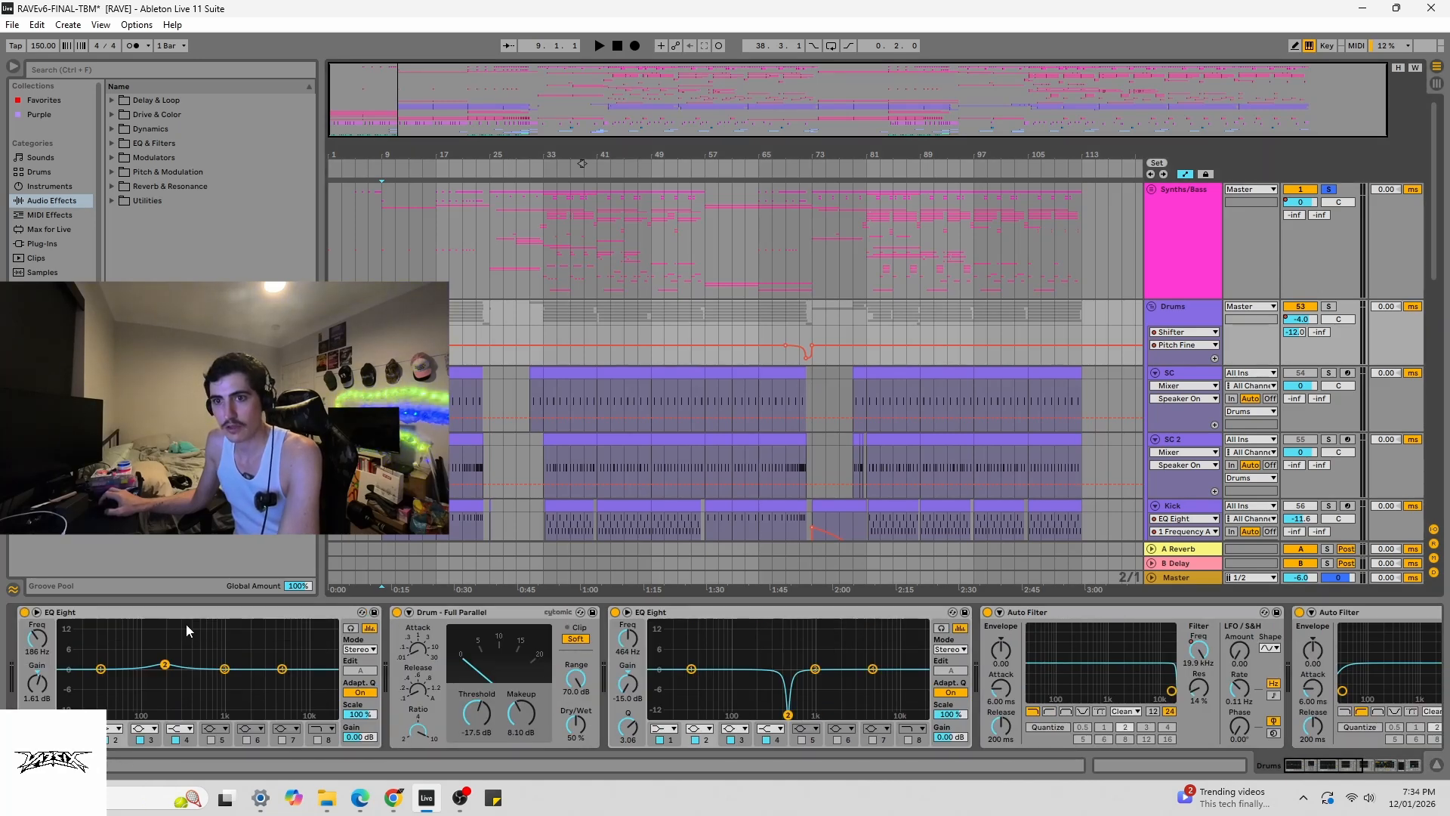
{"action": "left_click", "coordinate": [151, 613]}
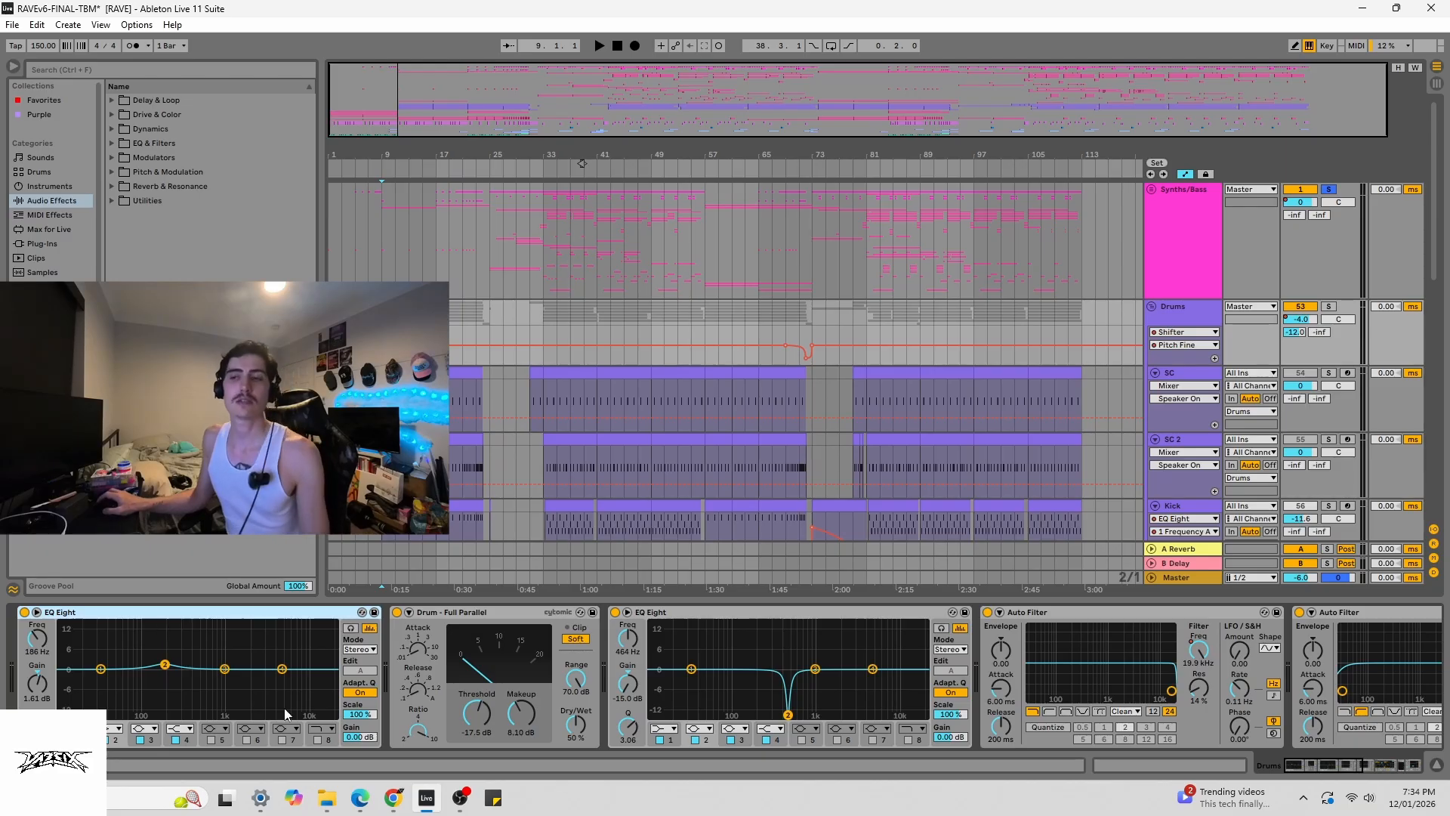
{"action": "left_click", "coordinate": [480, 614]}
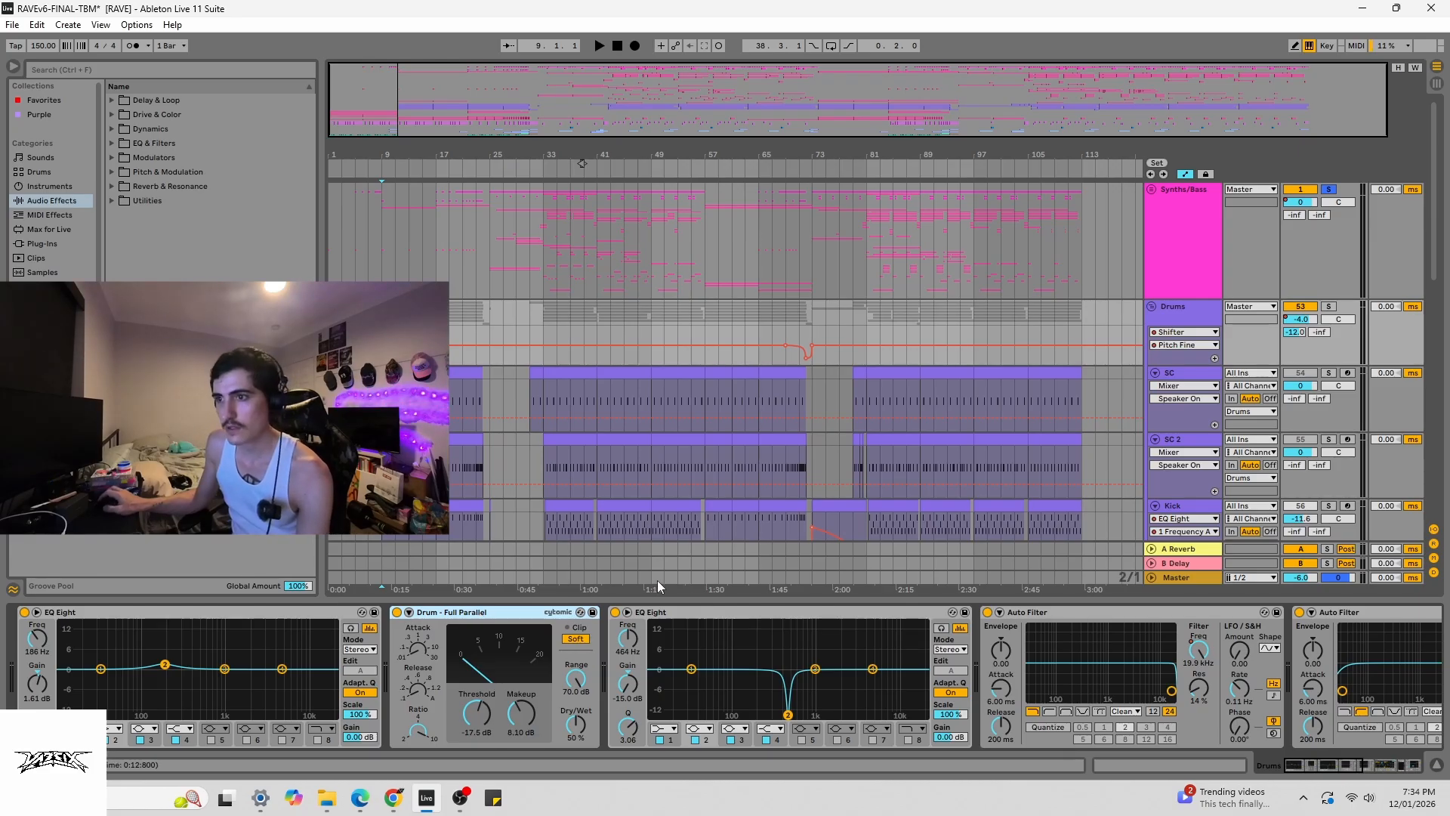
{"action": "left_click", "coordinate": [641, 619]}
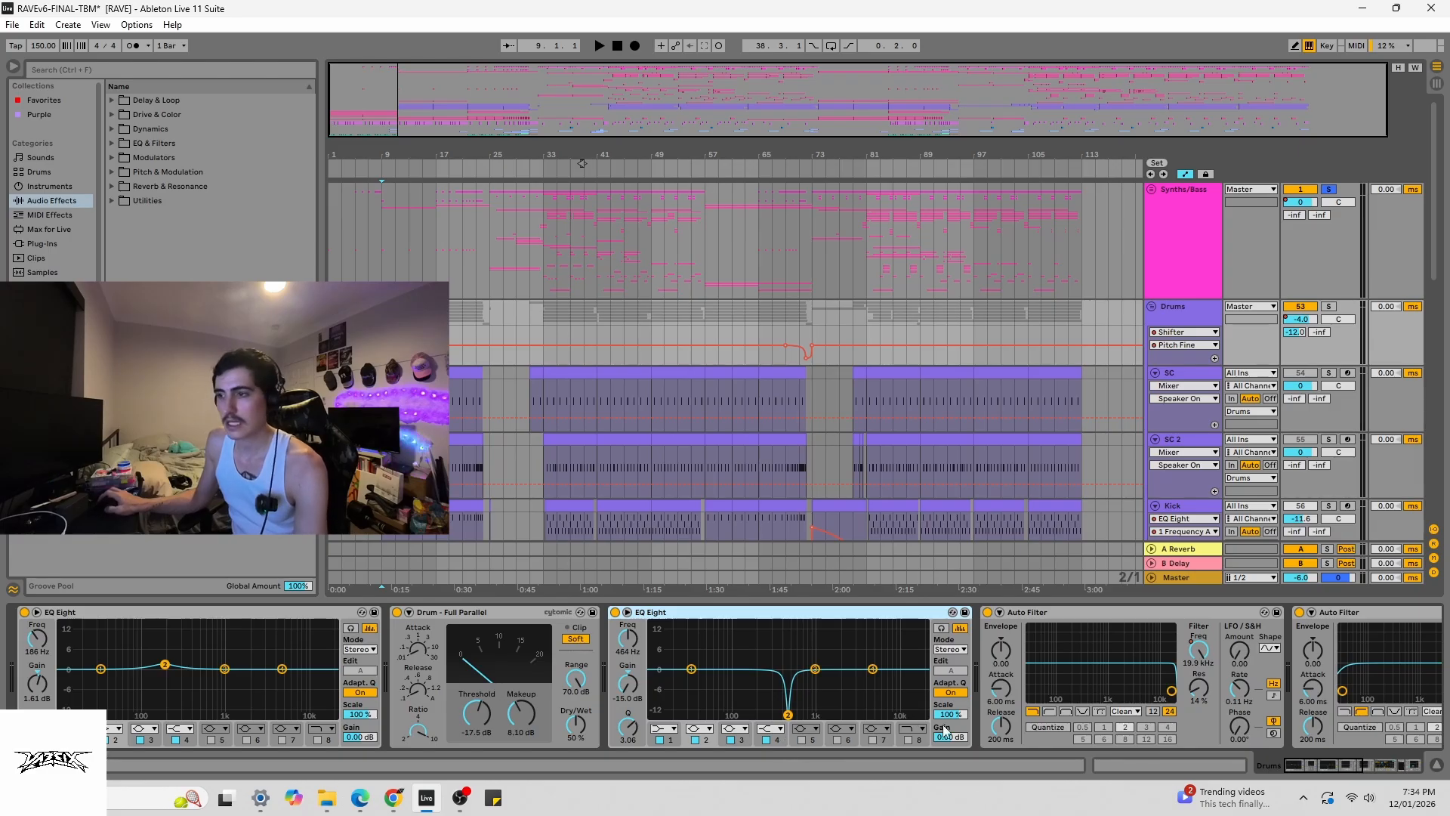
- Show the first Auto Filter's Frequency automation on the Drums group and audition it soloed from bar 23
{"action": "left_click", "coordinate": [1314, 771]}
{"action": "left_click_drag", "start_coordinate": [1314, 770], "coordinate": [1344, 770]}
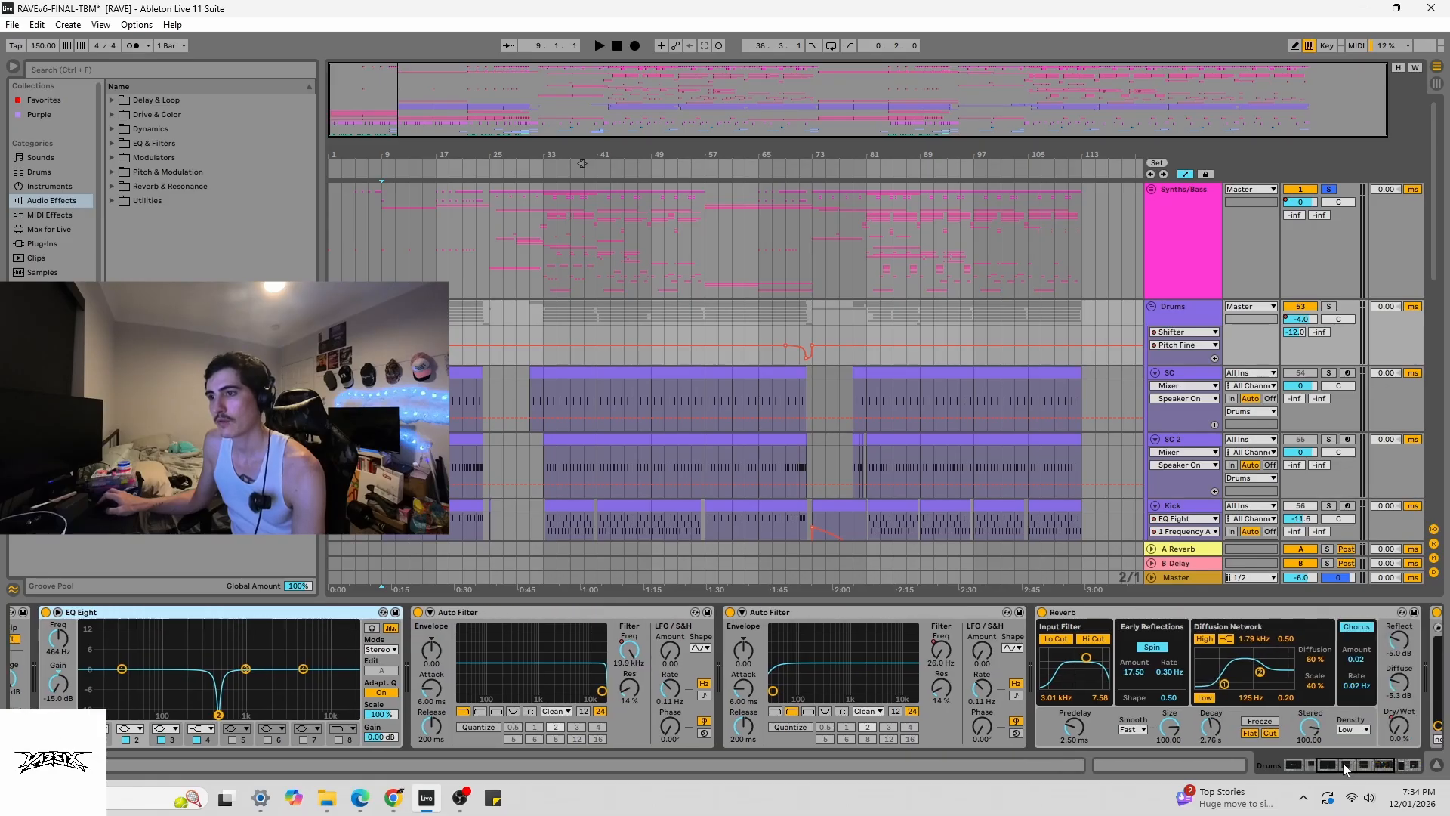
{"action": "left_click", "coordinate": [629, 651]}
{"action": "left_click", "coordinate": [471, 352]}
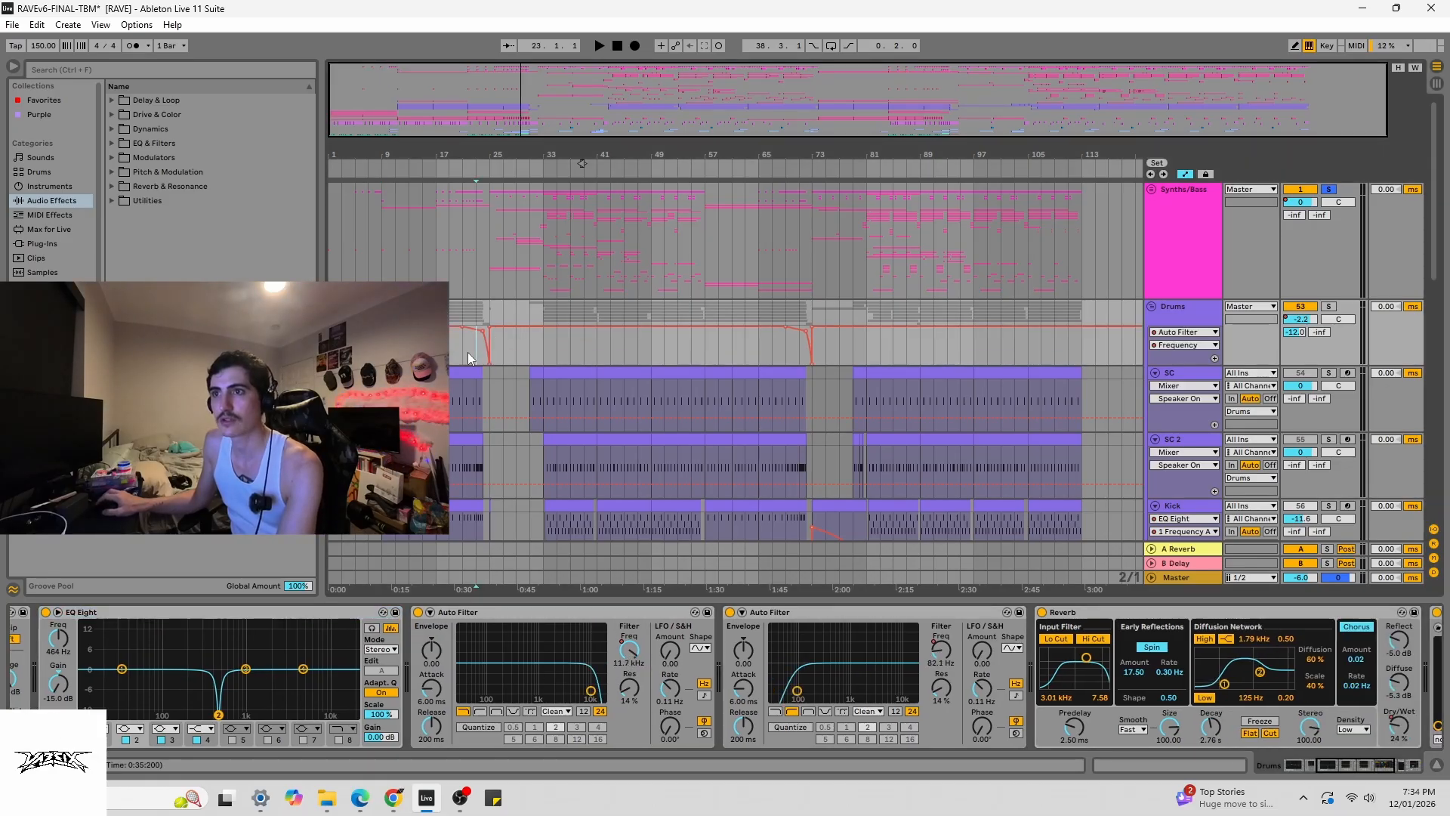
{"action": "left_click", "coordinate": [1328, 306]}
{"action": "key", "text": "space"}
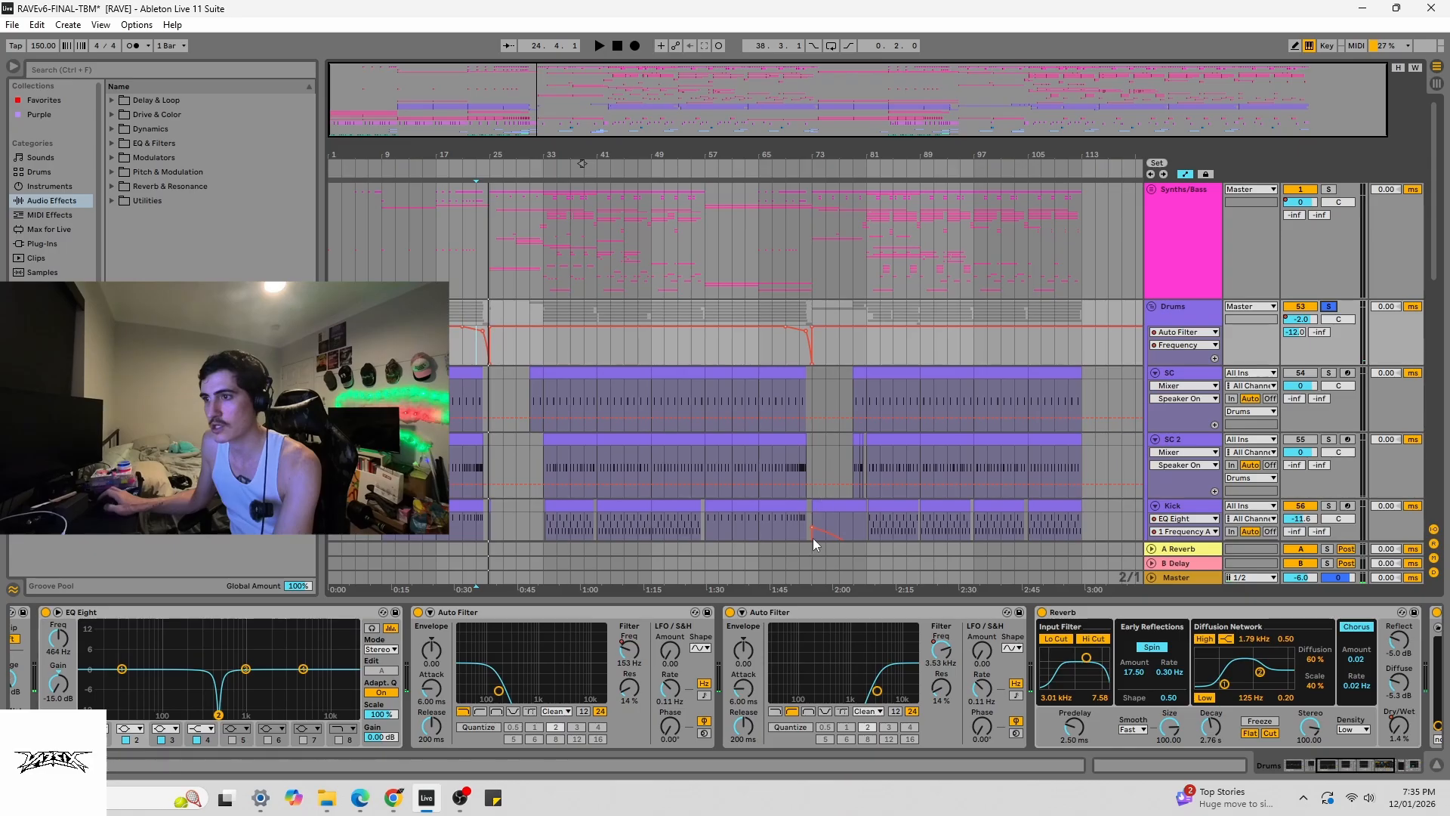
- Show the second Auto Filter's Frequency automation on the Drums group and play the sweep from bar 23
{"action": "left_click", "coordinate": [950, 648]}
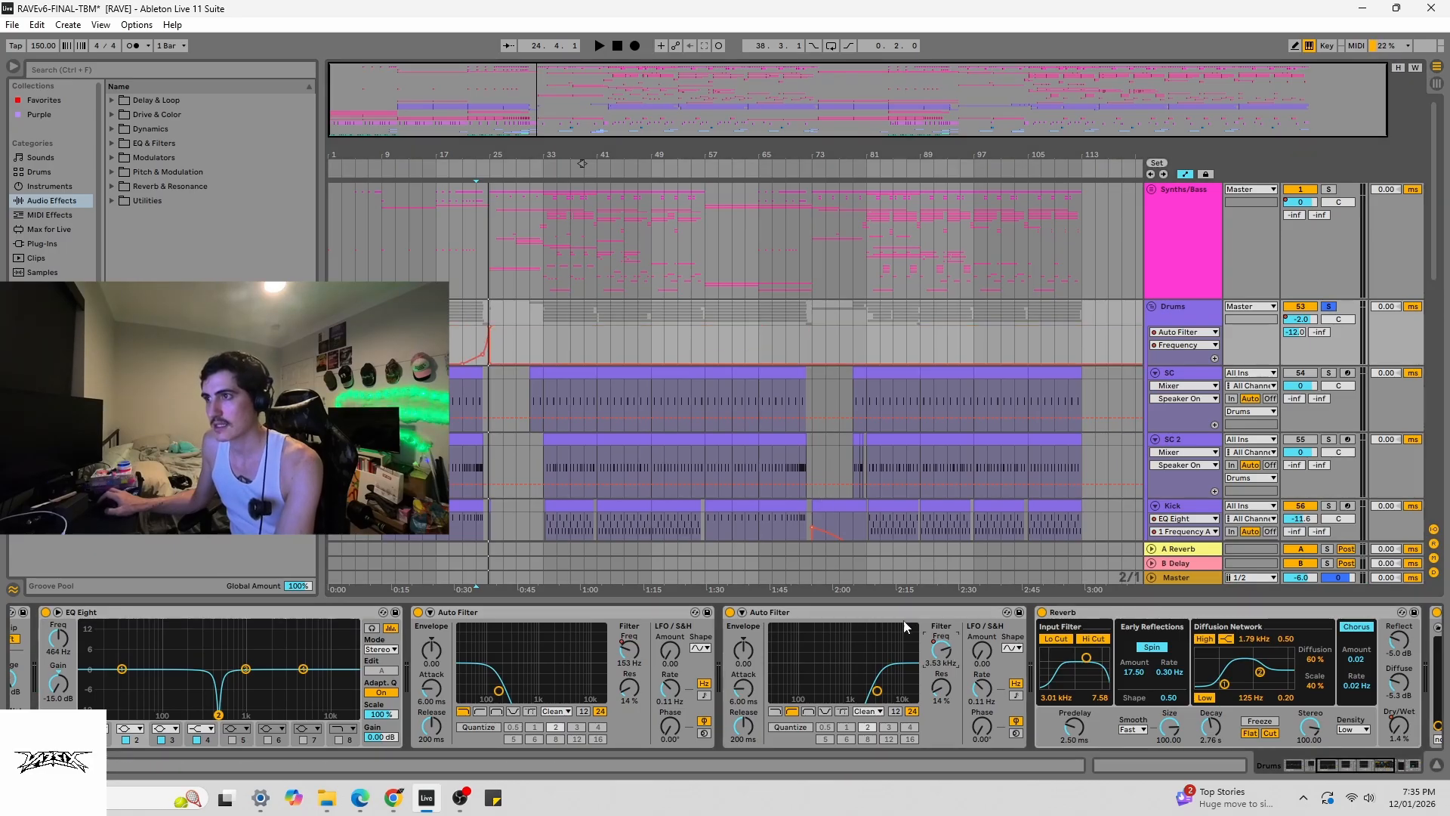
{"action": "key", "text": "space"}
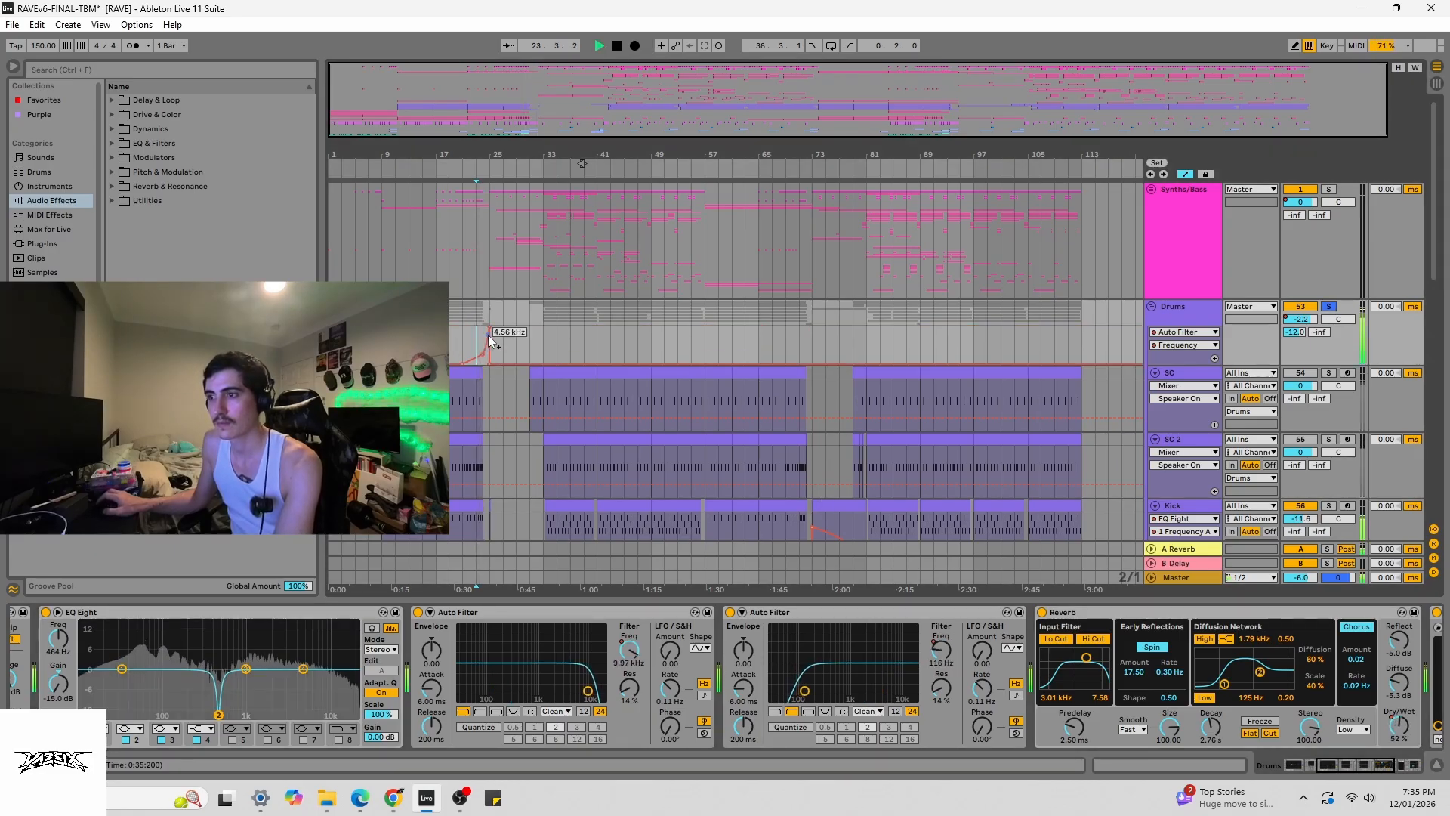
{"action": "key", "text": "space"}
- Show the Drums group's Reverb Dry/Wet automation and listen to it from bar 21
{"action": "left_click_drag", "start_coordinate": [1339, 765], "coordinate": [1366, 740]}
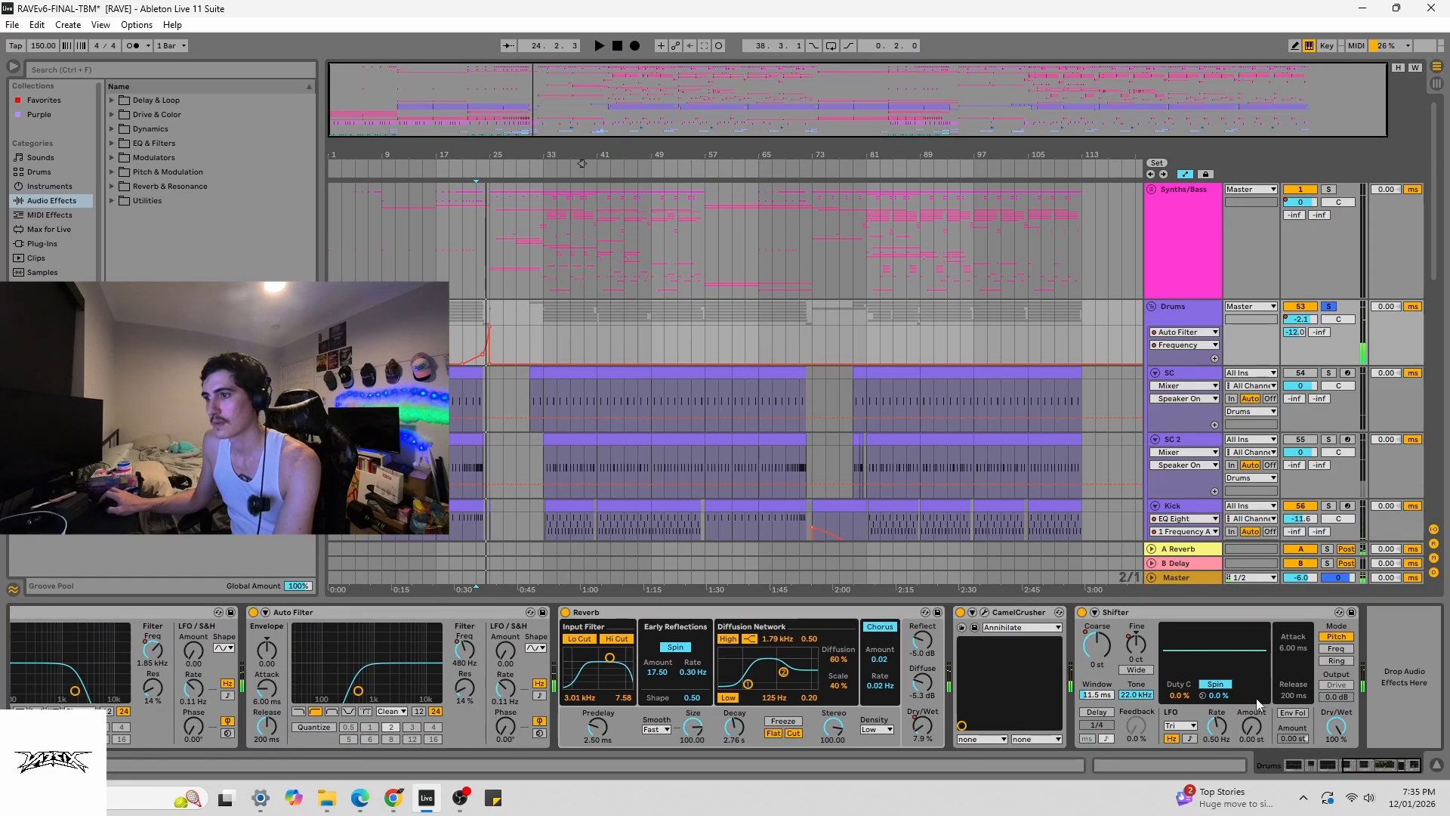
{"action": "left_click", "coordinate": [698, 622]}
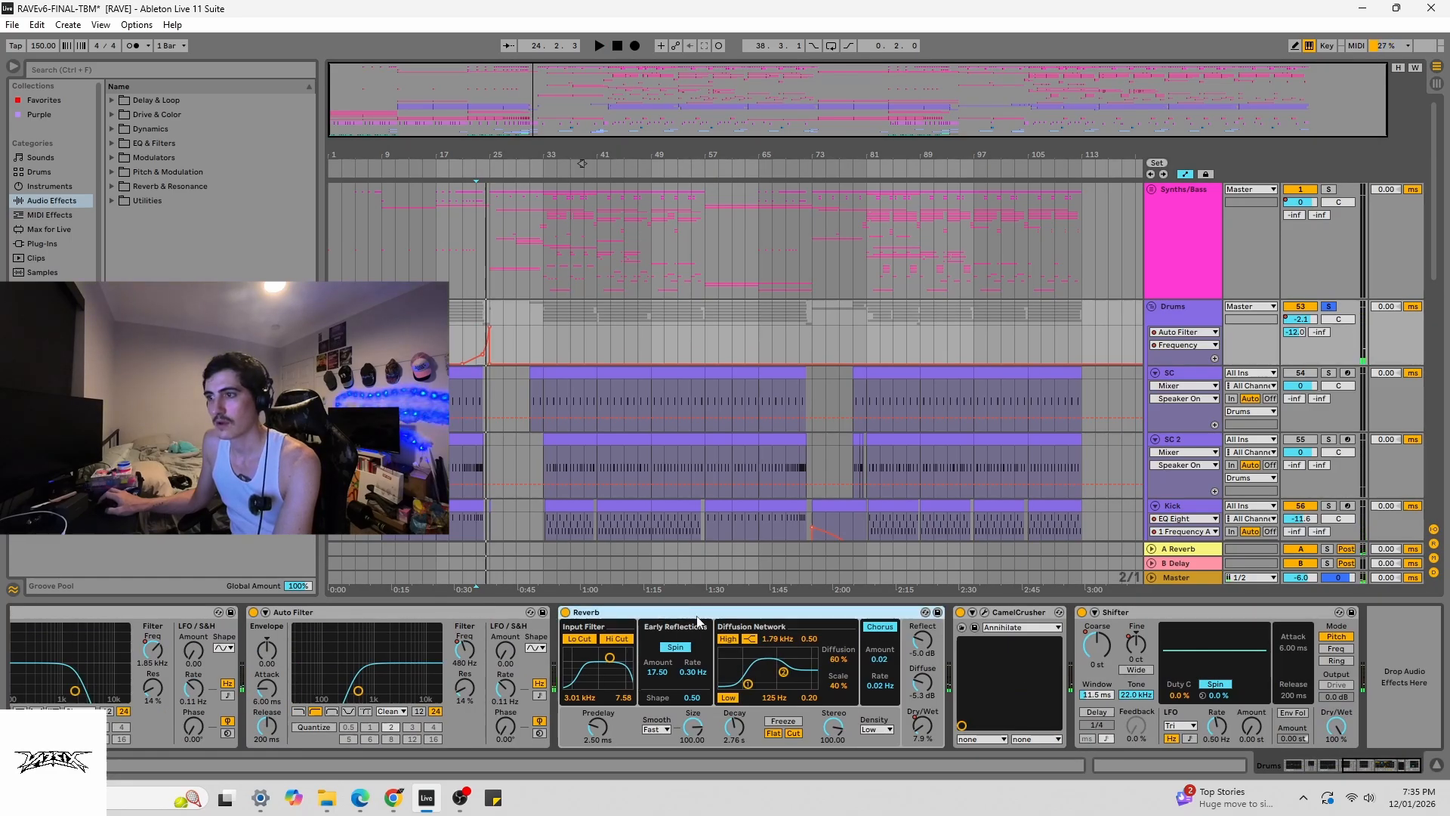
{"action": "left_click", "coordinate": [926, 727]}
{"action": "left_click", "coordinate": [467, 334]}
{"action": "key", "text": "space"}
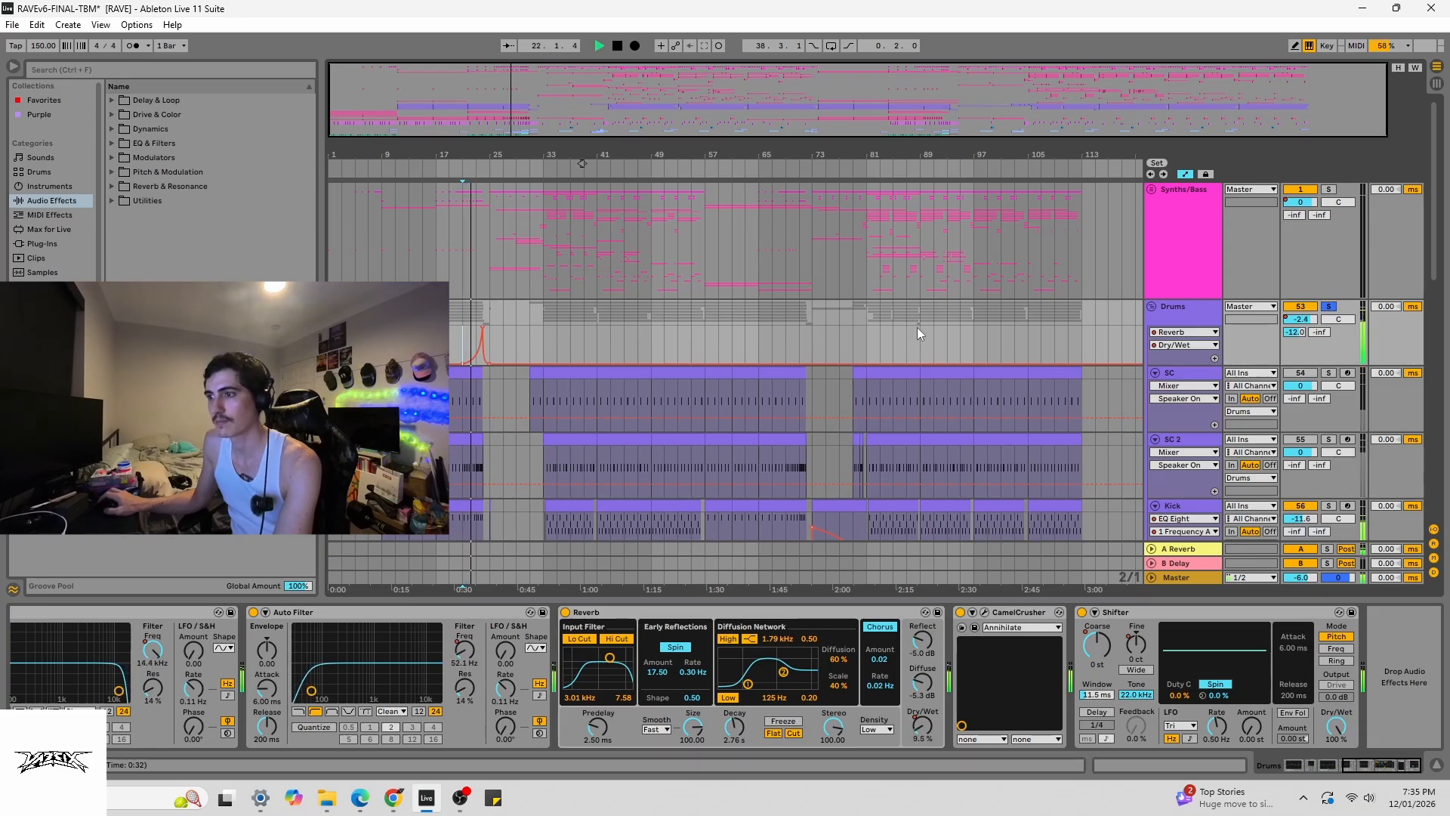
{"action": "key", "text": "space"}
- Inspect the Drums group's CamelCrusher settings in its plug-in window and close the window
{"action": "left_click", "coordinate": [985, 613]}
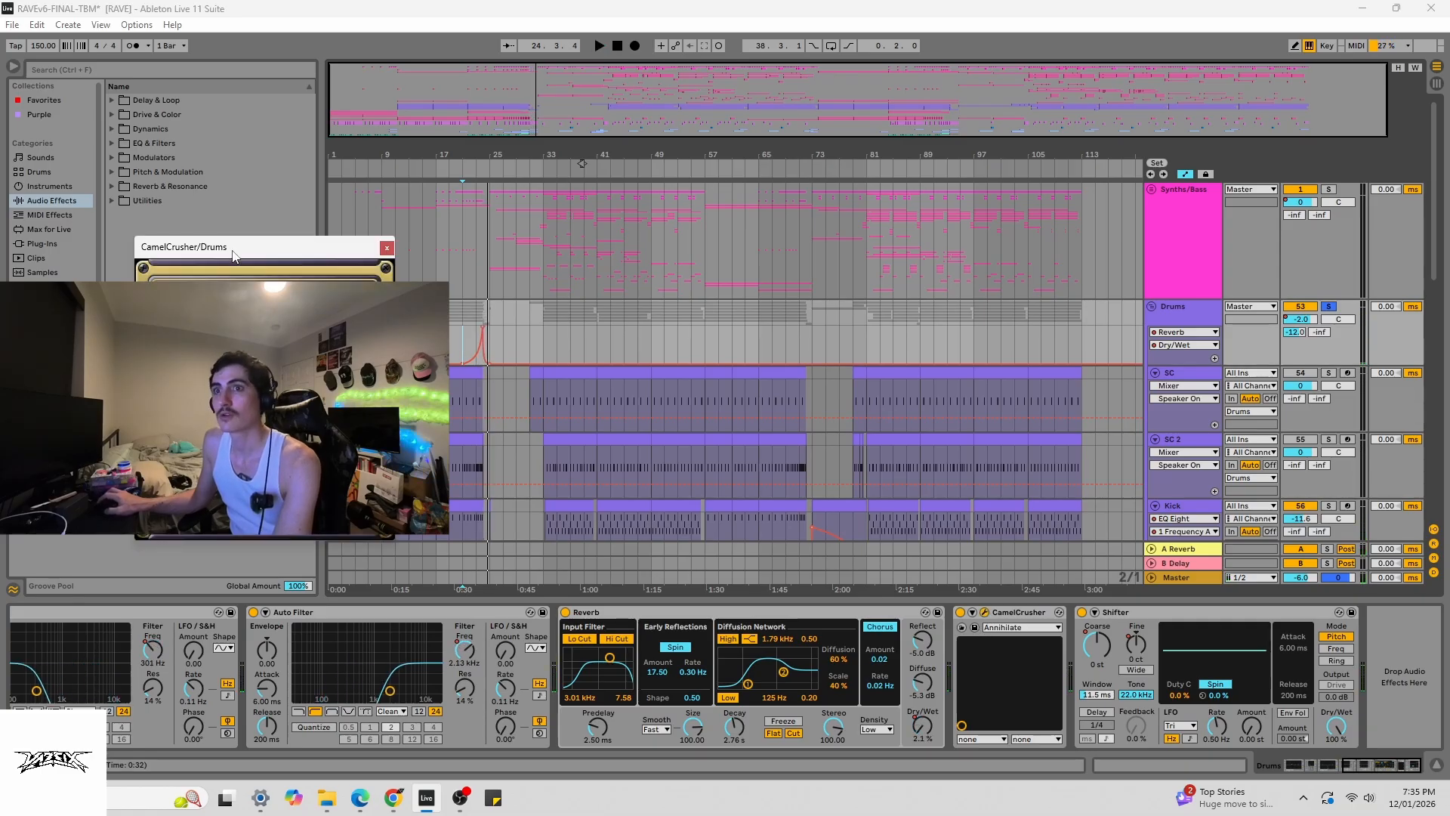
{"action": "left_click_drag", "start_coordinate": [273, 256], "coordinate": [580, 242]}
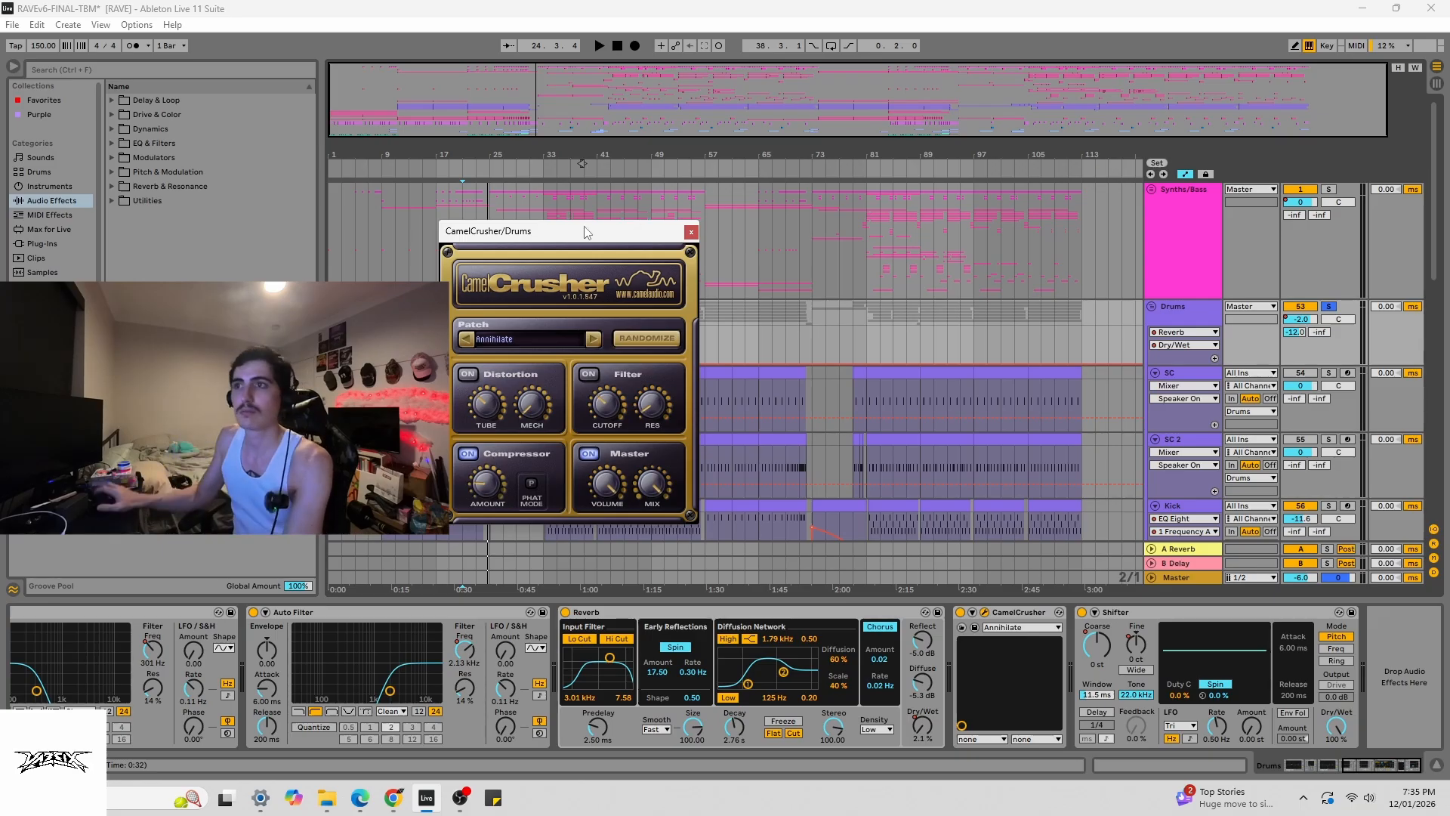
{"action": "left_click", "coordinate": [690, 233]}
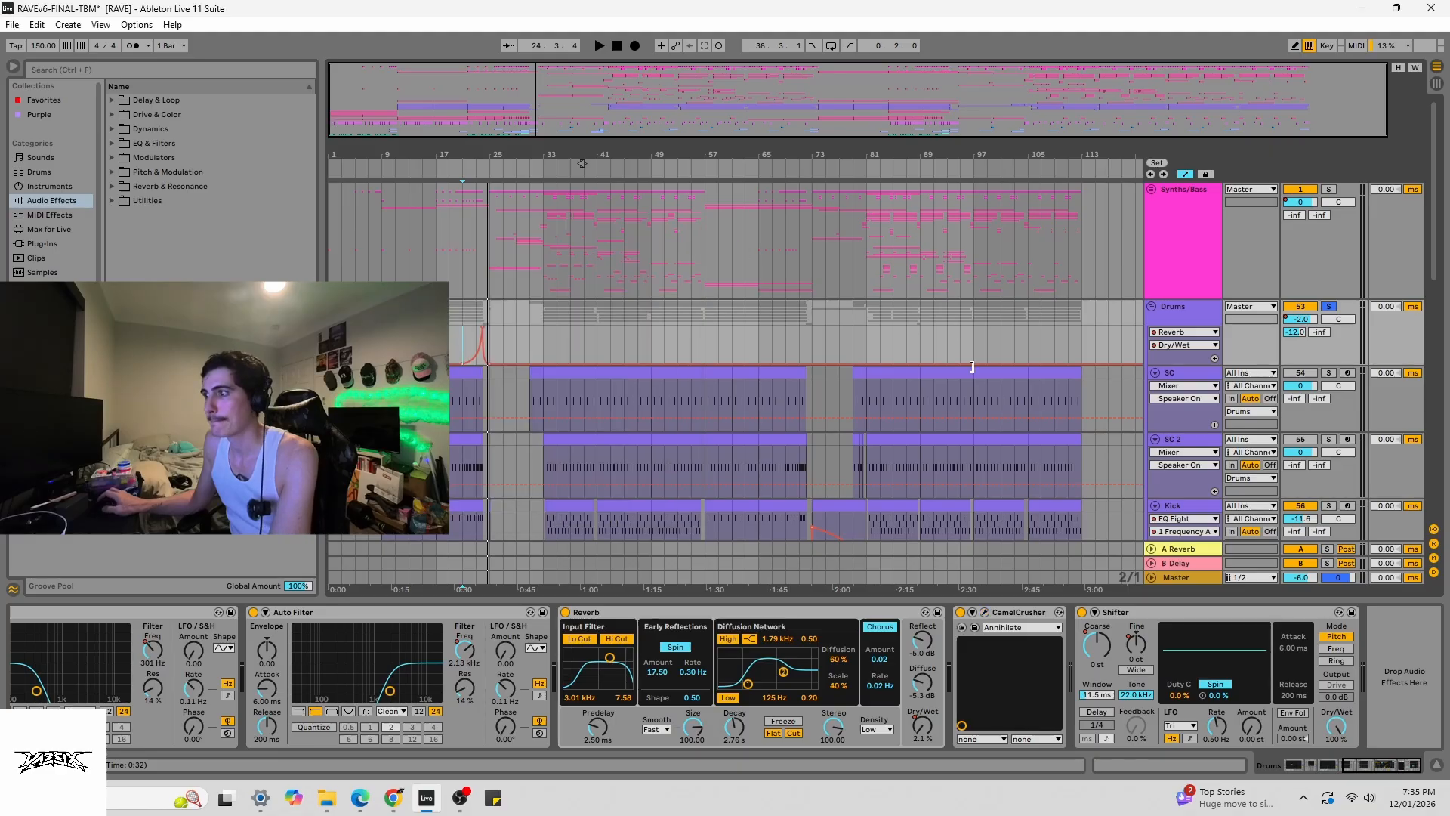
- Show the Shifter's pitch automation on the Drums group and play the pitch drop from bar 69
{"action": "left_click", "coordinate": [1125, 613]}
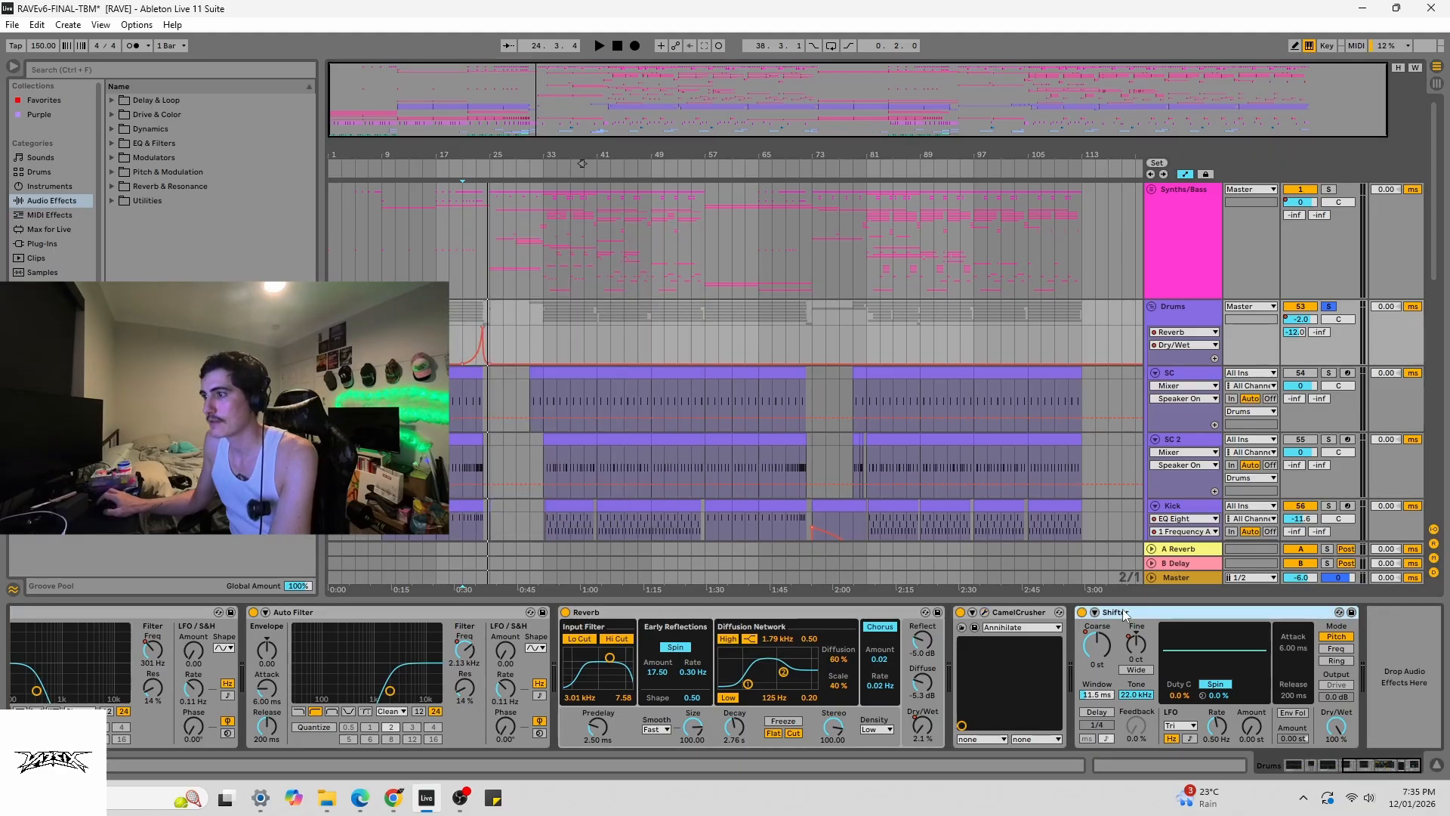
{"action": "left_click", "coordinate": [1098, 642]}
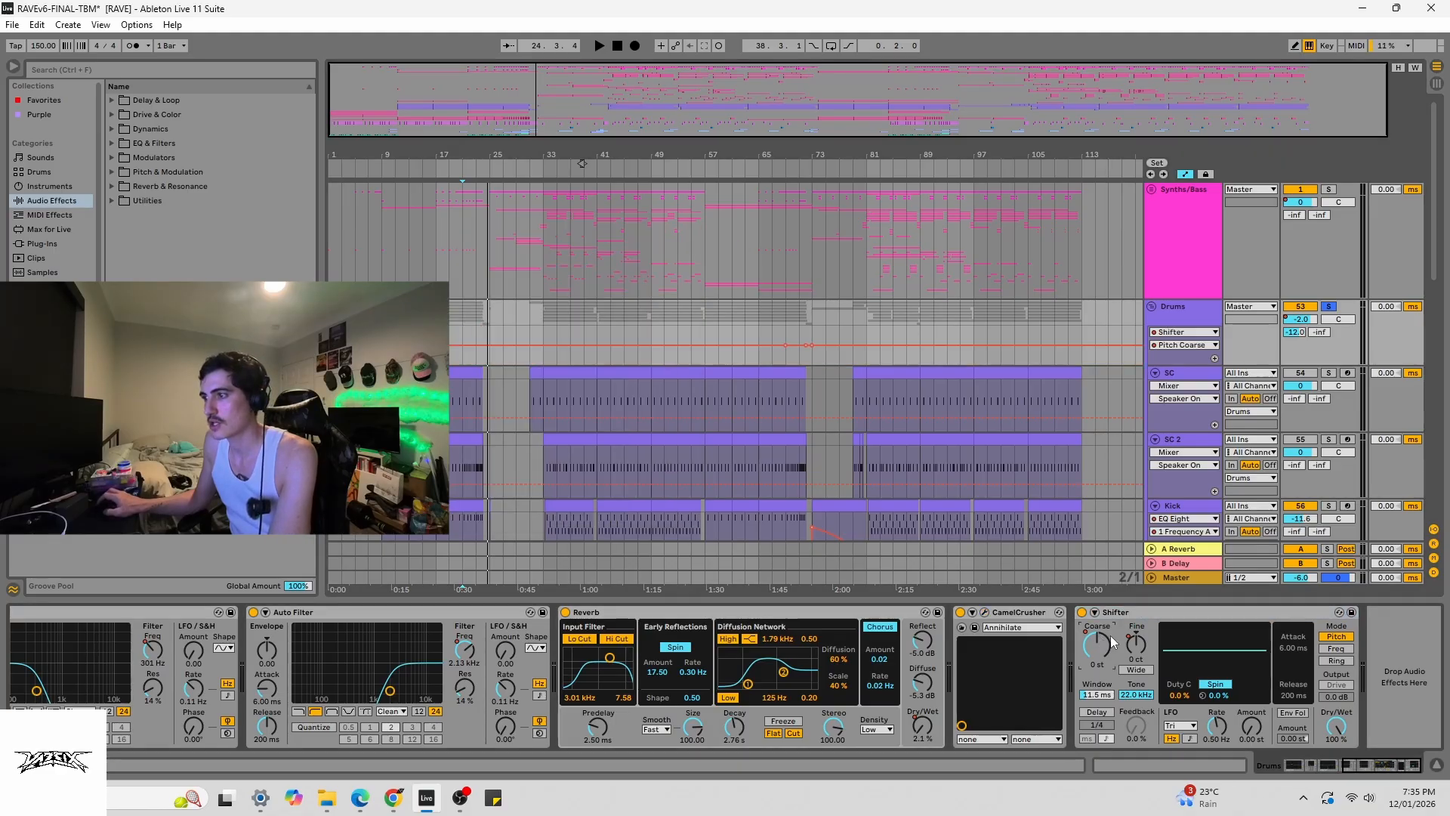
{"action": "left_click", "coordinate": [789, 360]}
{"action": "key", "text": "space"}
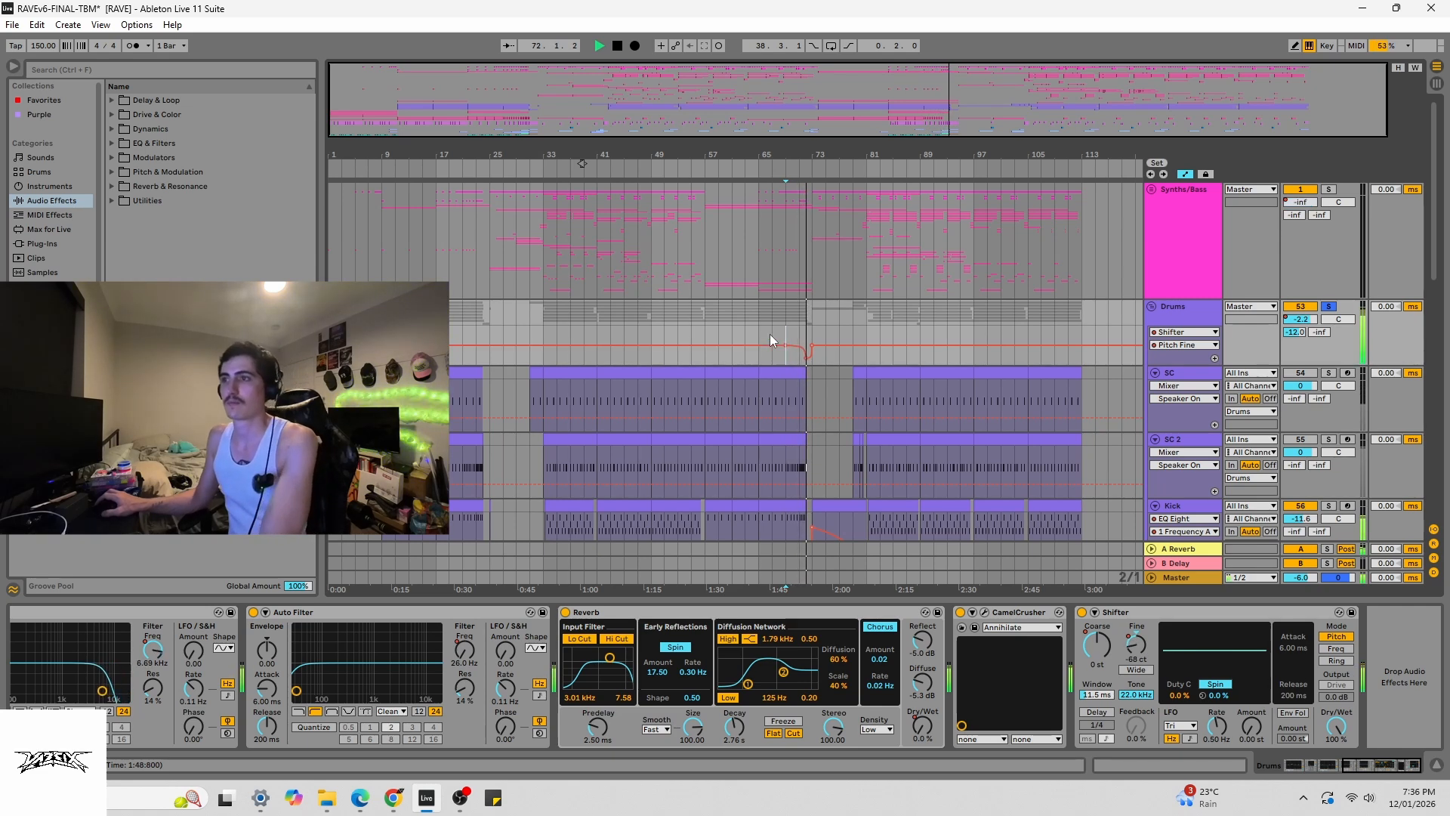
{"action": "key", "text": "space"}
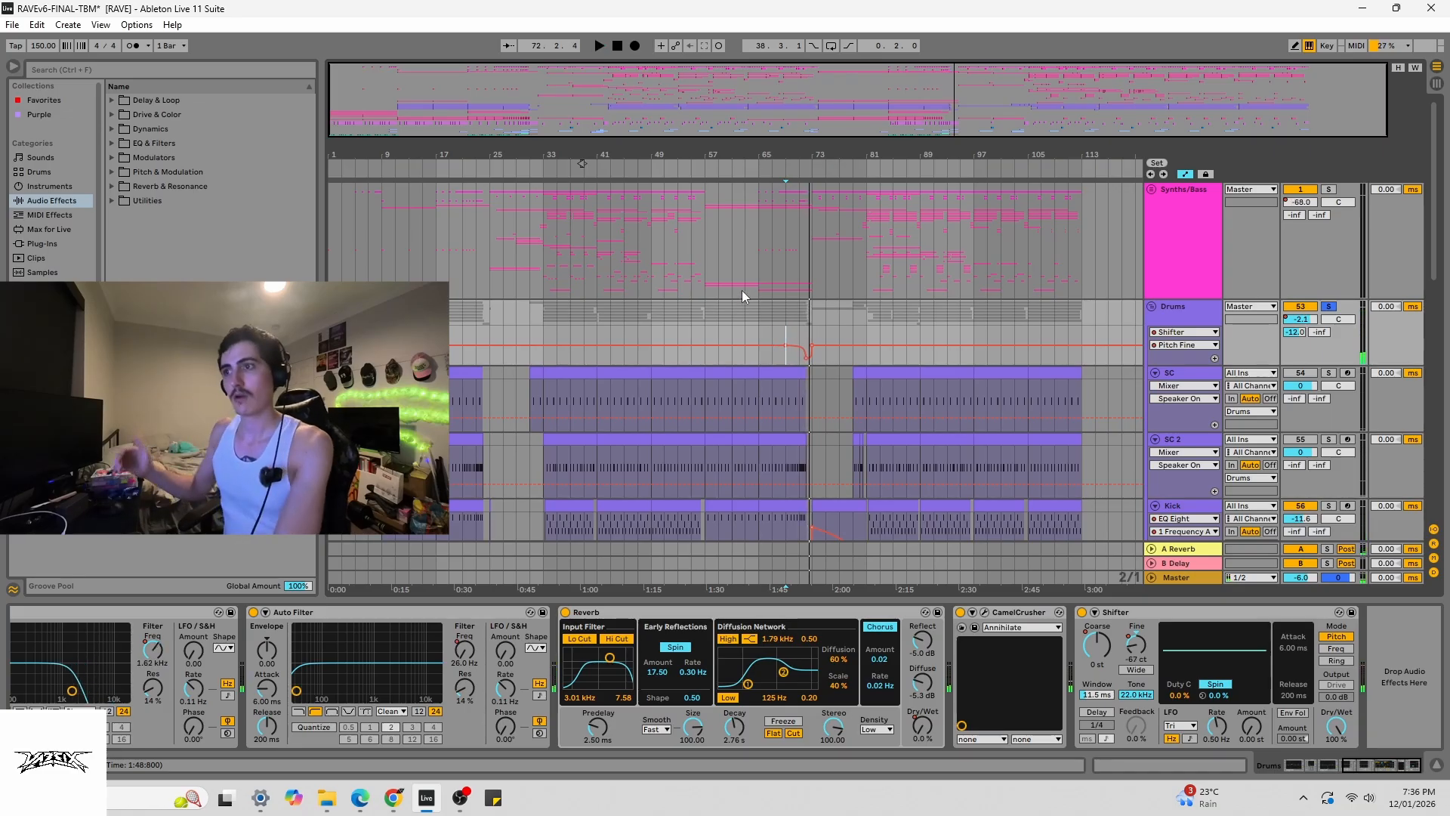
- Toggle the Drums group's solo off and on, and play the soloed drums from bar 17
{"action": "left_click", "coordinate": [1329, 306]}
{"action": "scroll", "coordinate": [604, 260], "scroll_direction": "down", "scroll_amount": 2}
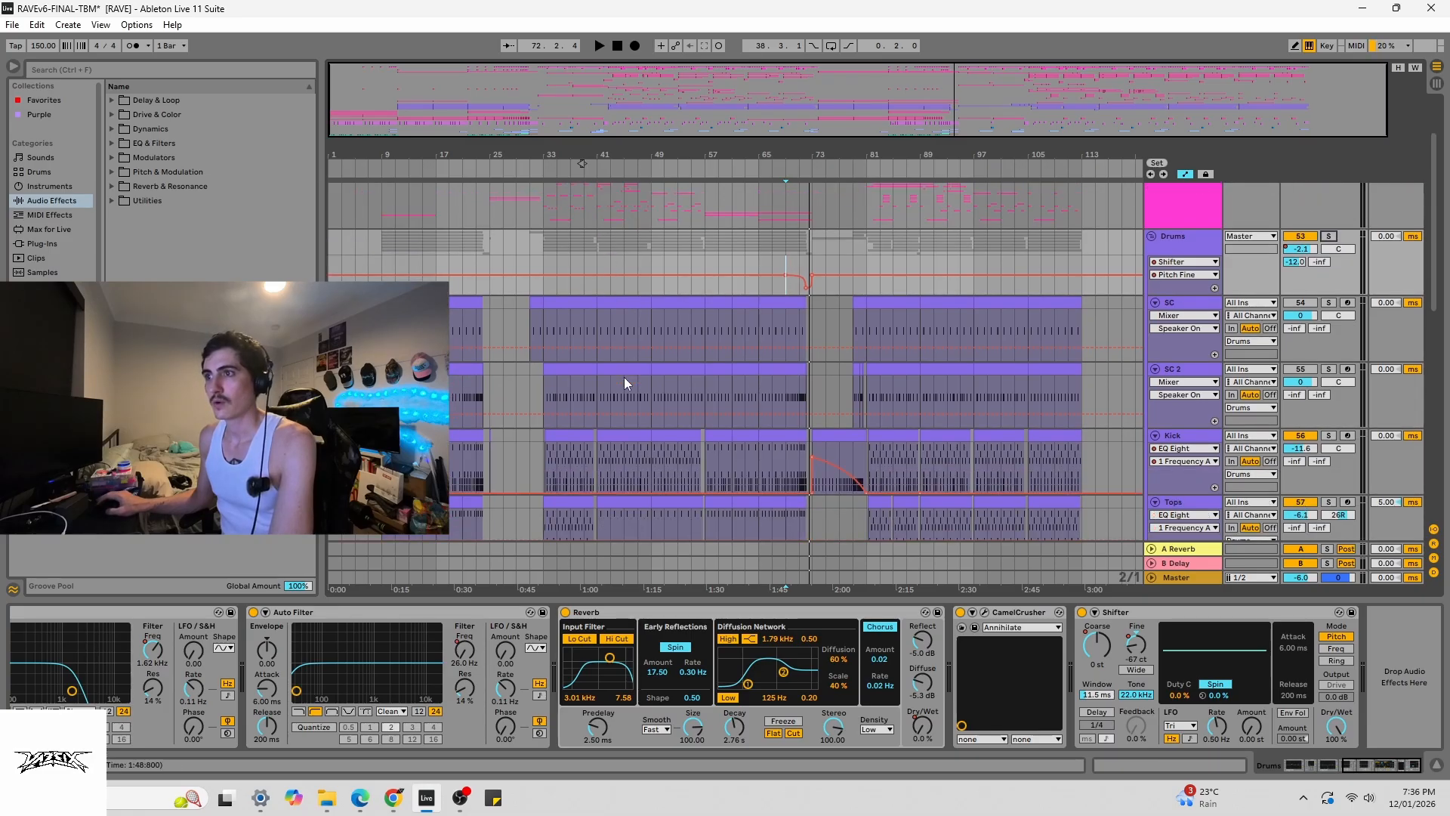
{"action": "left_click", "coordinate": [1329, 237]}
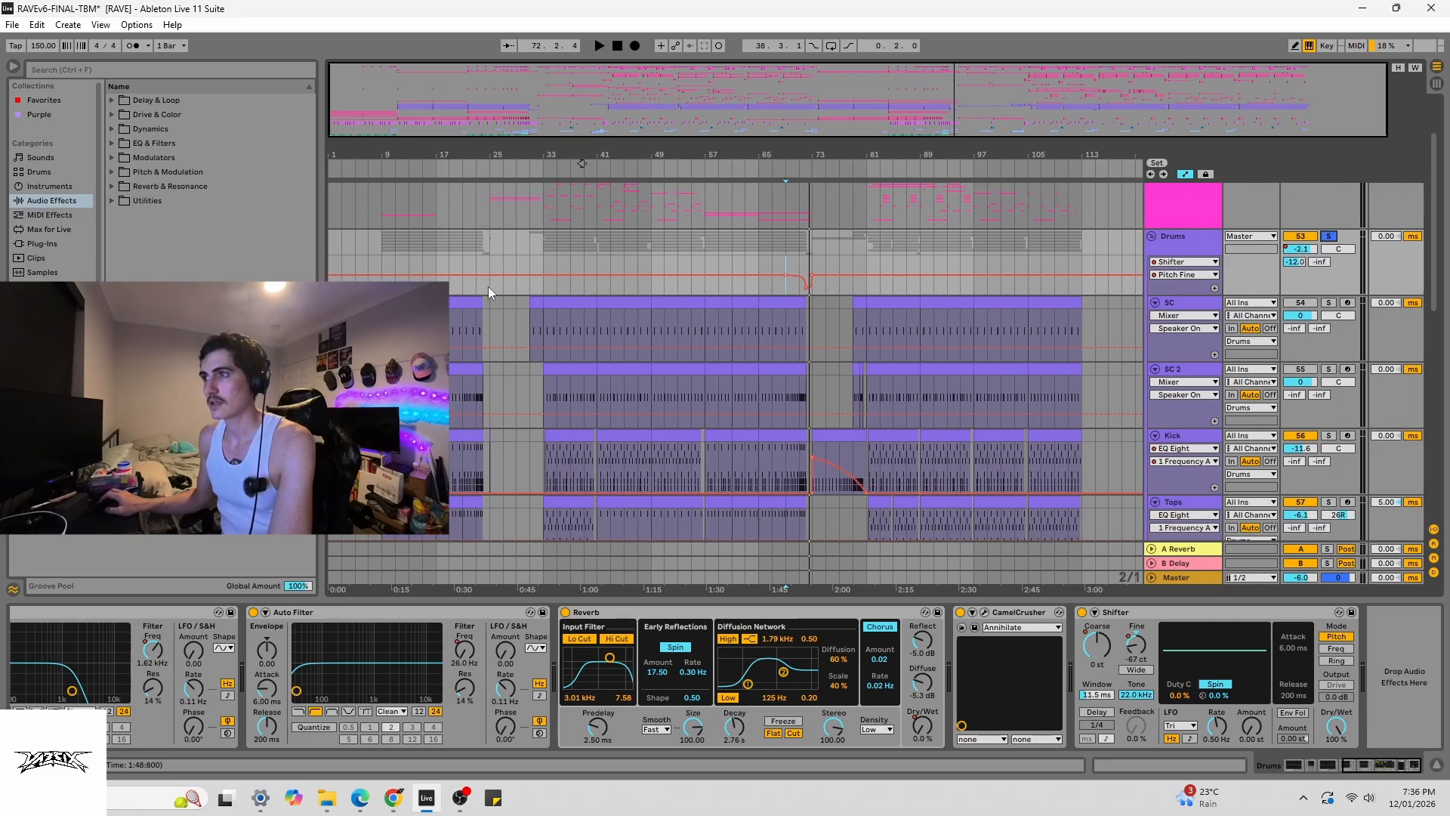
{"action": "left_click", "coordinate": [436, 236]}
{"action": "key", "text": "space"}
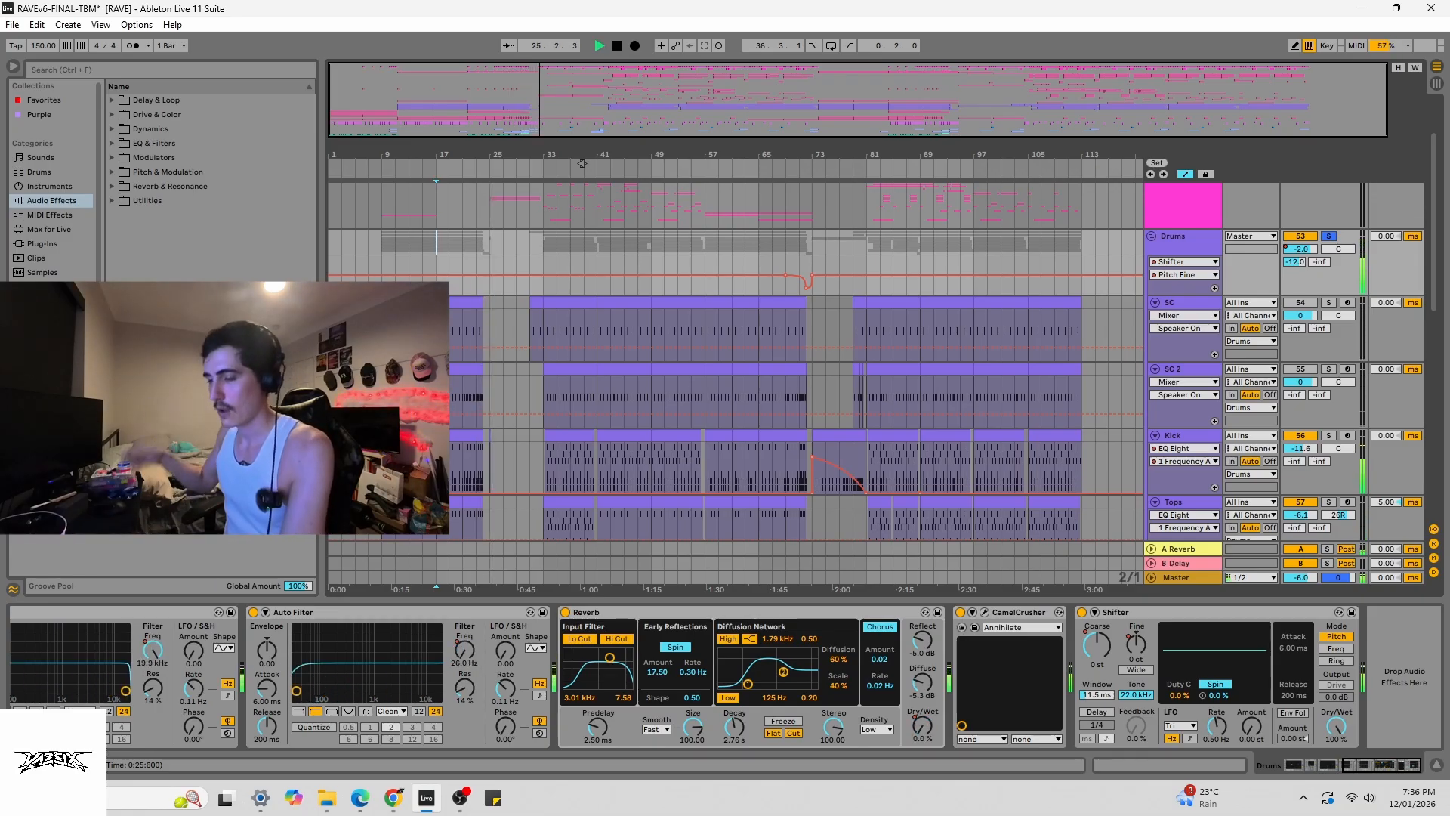
{"action": "key", "text": "space"}
- Play the soloed Drums group from bar 33 for several bars and stop playback
{"action": "left_click", "coordinate": [543, 391]}
{"action": "key", "text": "space"}
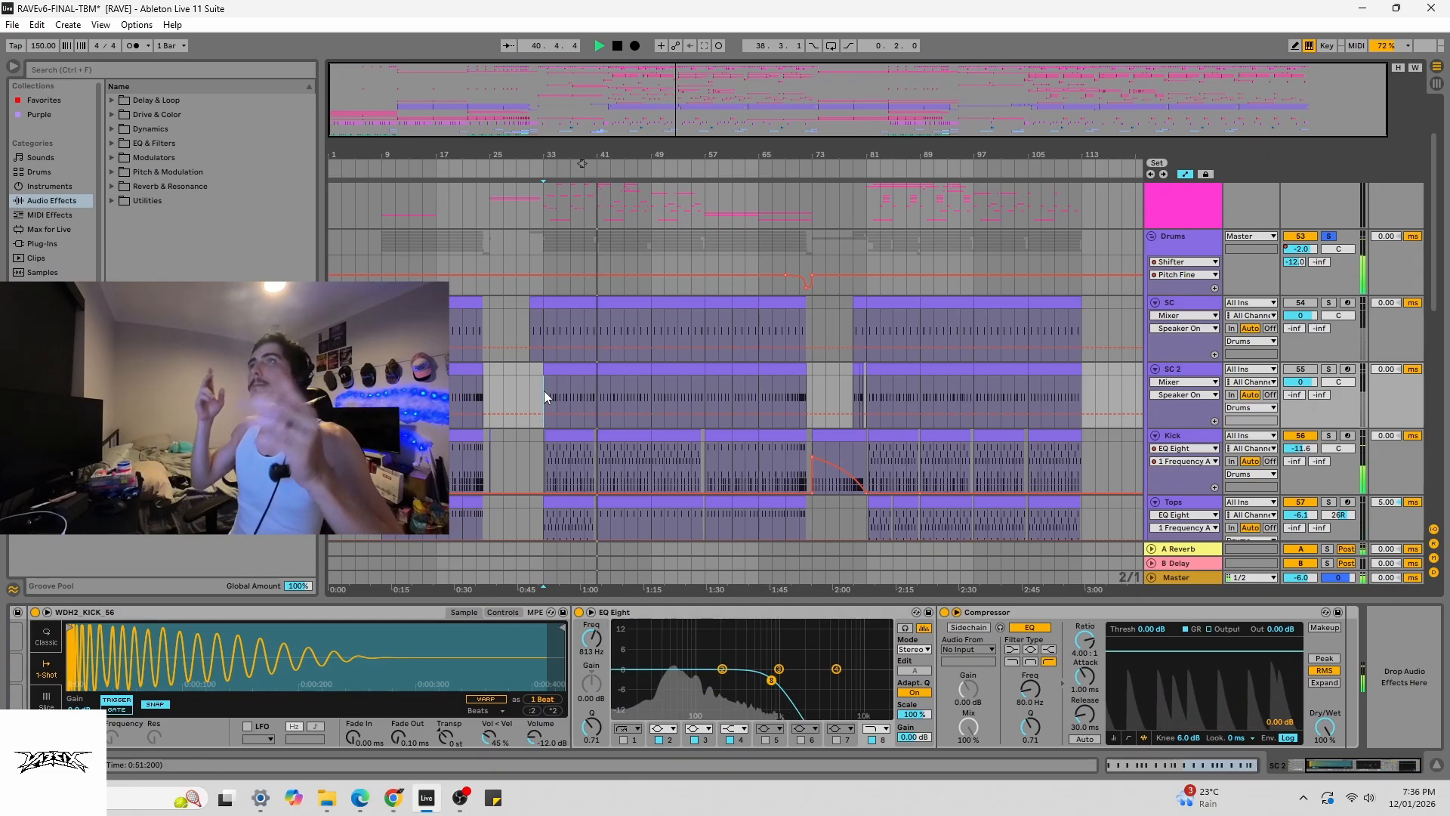
{"action": "key", "text": "space"}
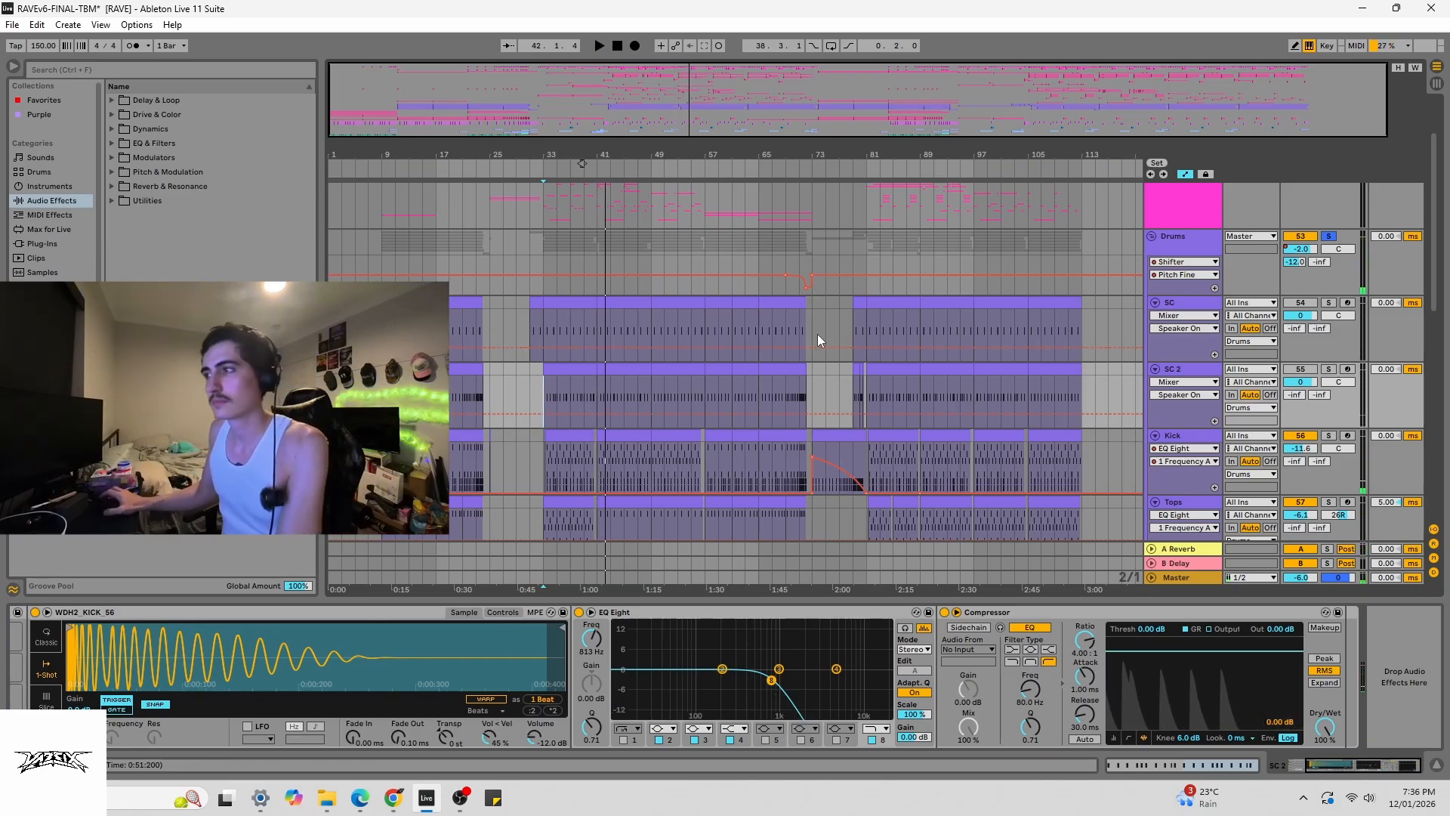
- Switch the solo from Drums to the Synths/Bass group and set the playback position to bar 25
{"action": "scroll", "coordinate": [817, 328], "scroll_direction": "up", "scroll_amount": 2}
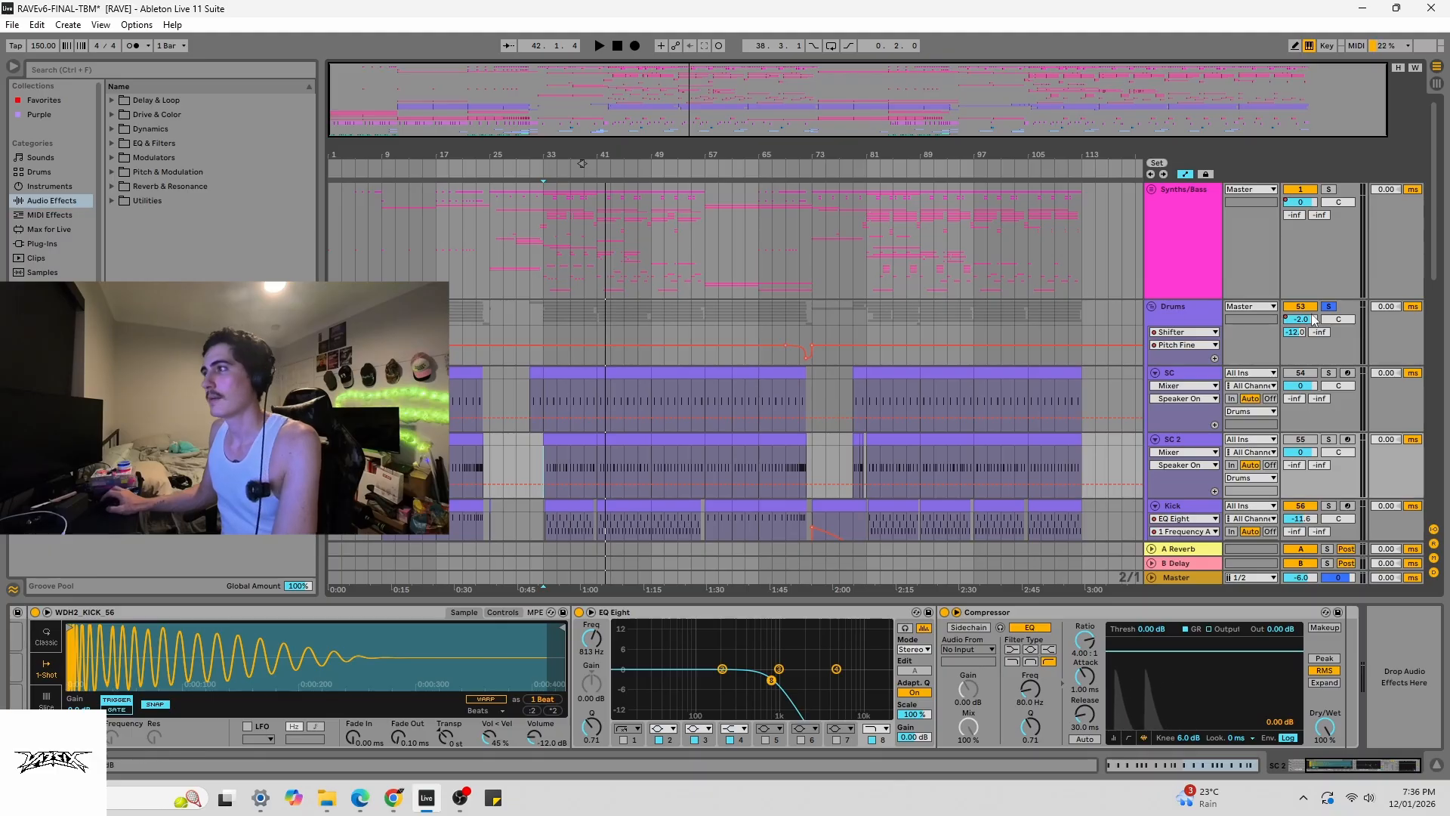
{"action": "left_click", "coordinate": [1328, 189]}
{"action": "left_click", "coordinate": [541, 241]}
{"action": "left_click", "coordinate": [464, 201]}
{"action": "left_click", "coordinate": [484, 202]}
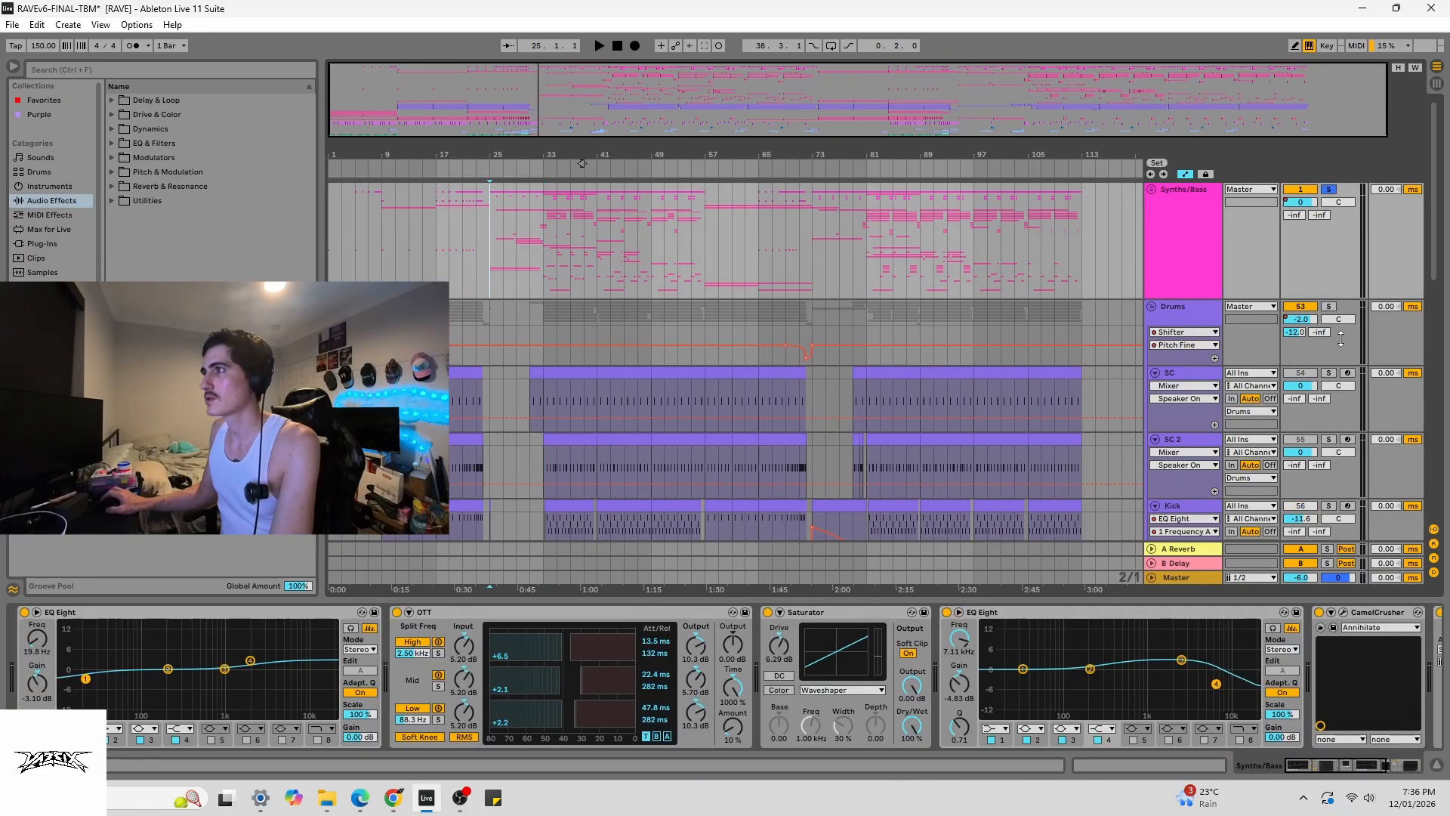
- Select the Synths/Bass group and review the EQ Eight, OTT and Saturator at the start of its effect chain
{"action": "left_click", "coordinate": [1193, 193]}
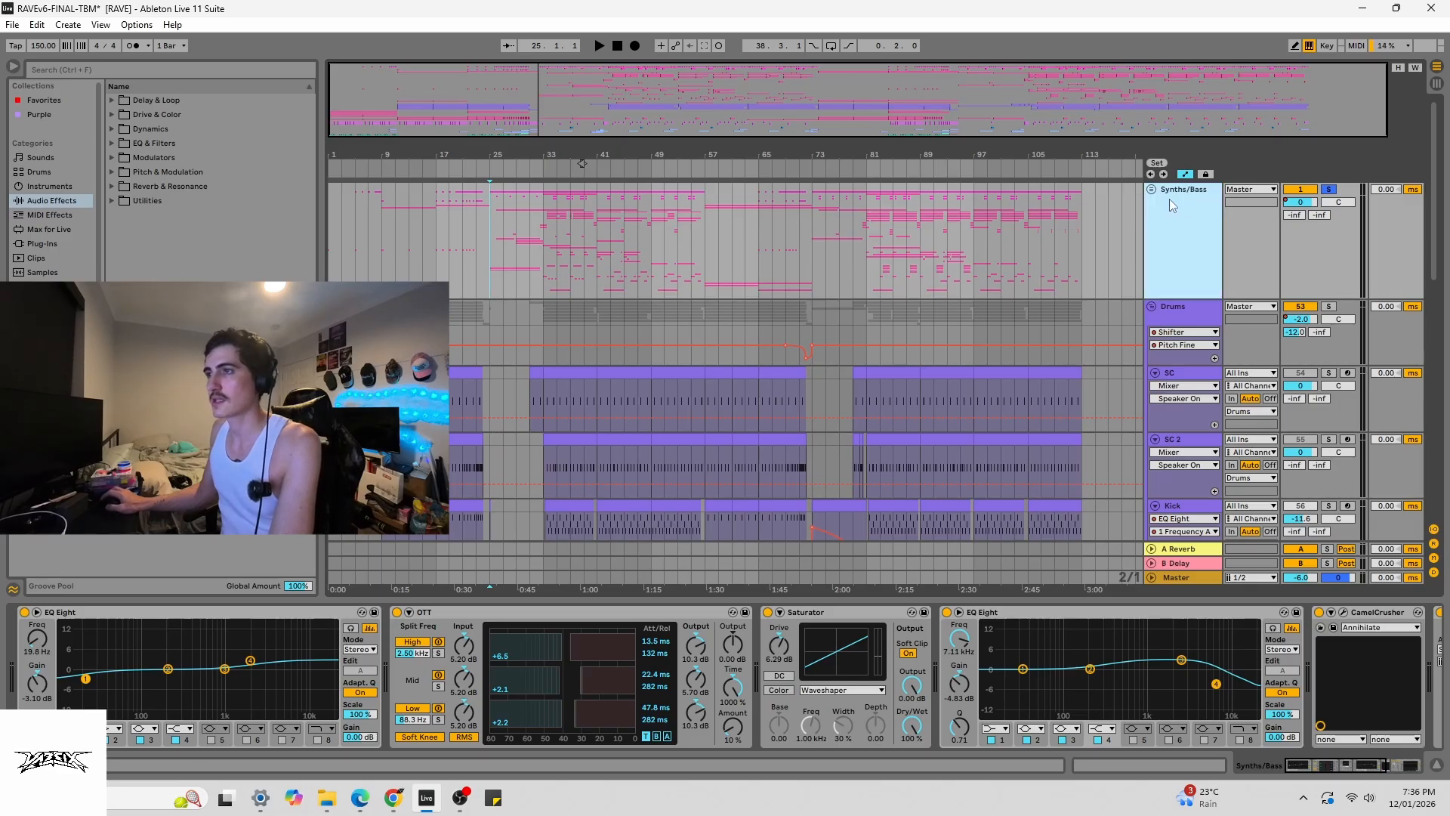
{"action": "left_click", "coordinate": [305, 618]}
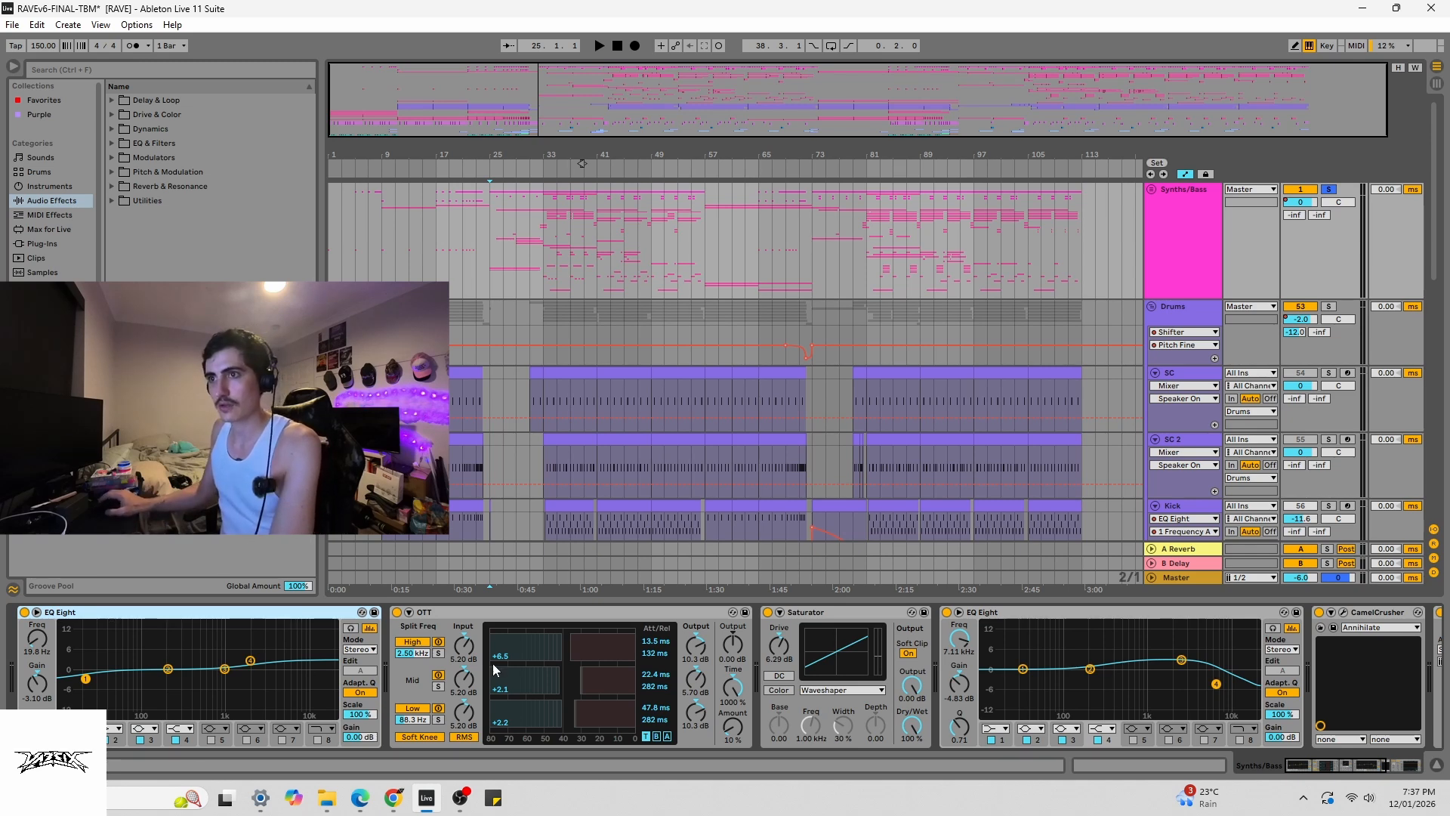
{"action": "left_click", "coordinate": [679, 230]}
{"action": "mouse_move", "coordinate": [1327, 767]}
{"action": "left_mouse_down"}
{"action": "mouse_move", "coordinate": [1364, 772]}
{"action": "mouse_move", "coordinate": [1246, 774]}
{"action": "left_mouse_up"}
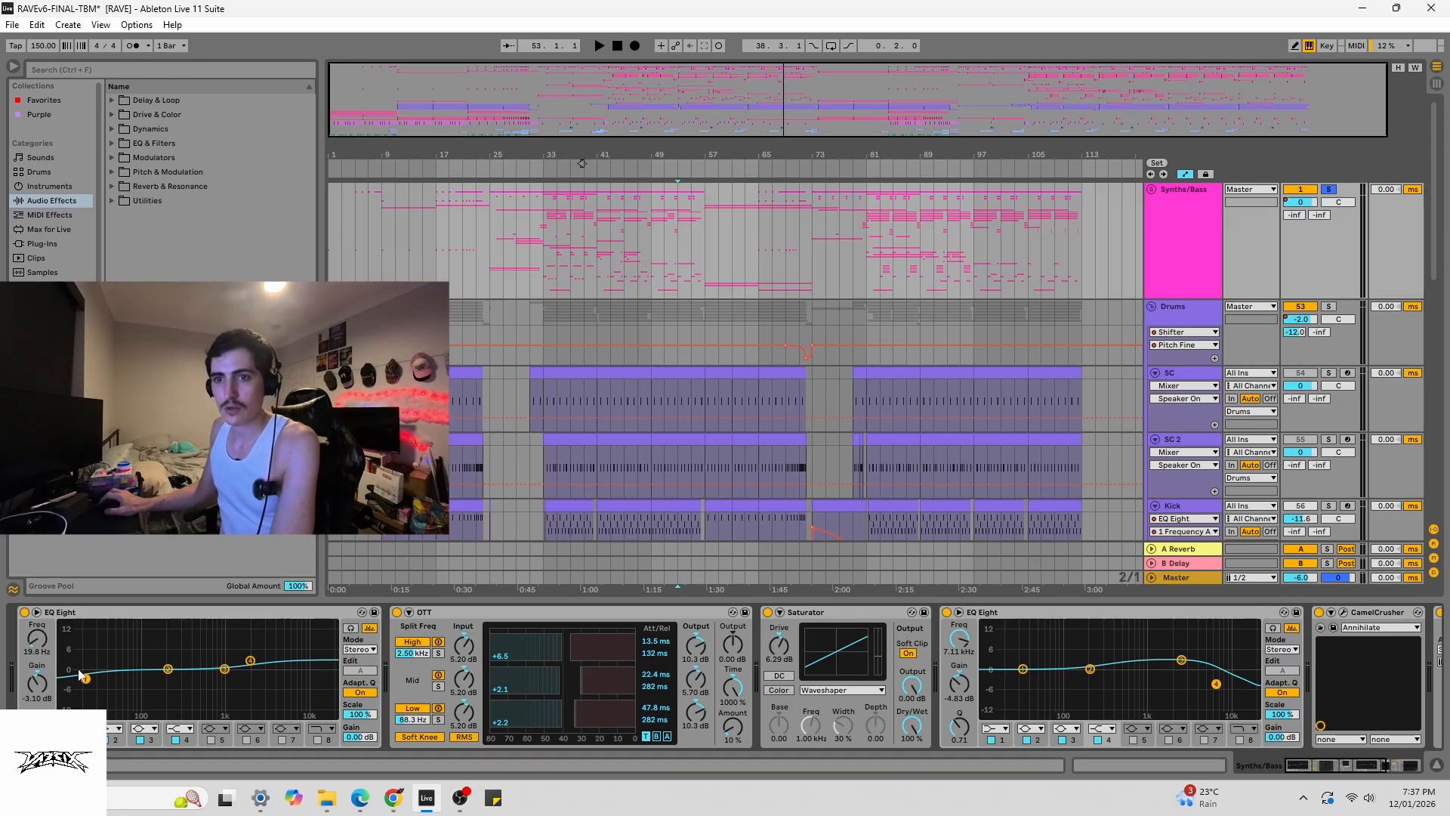
{"action": "left_click", "coordinate": [487, 611]}
{"action": "left_click", "coordinate": [806, 615]}
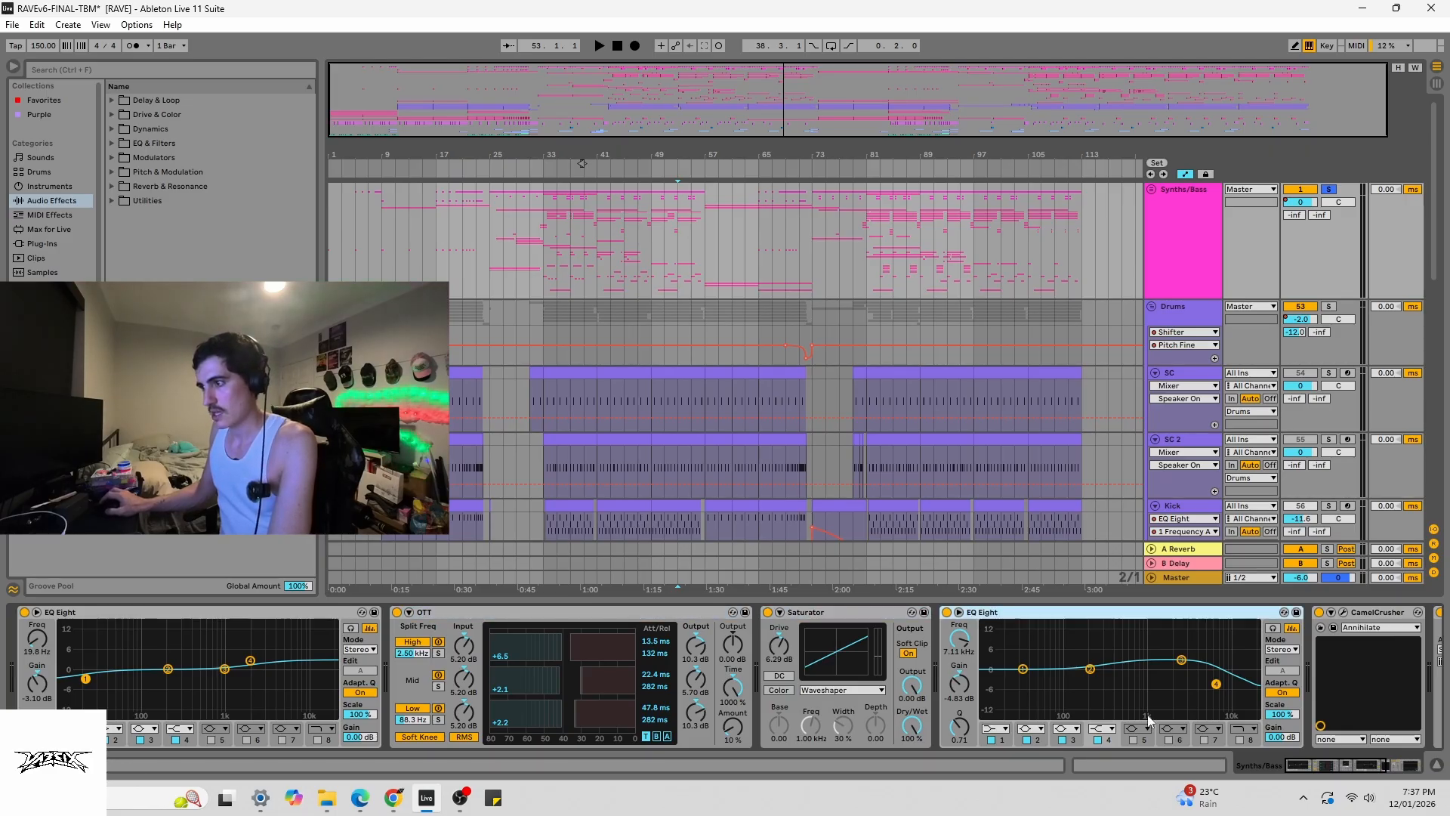
- Inspect the second EQ Eight and CamelCrusher in the Synths/Bass chain, and revisit the Saturator and OTT
{"action": "left_click_drag", "start_coordinate": [1314, 773], "coordinate": [1345, 770]}
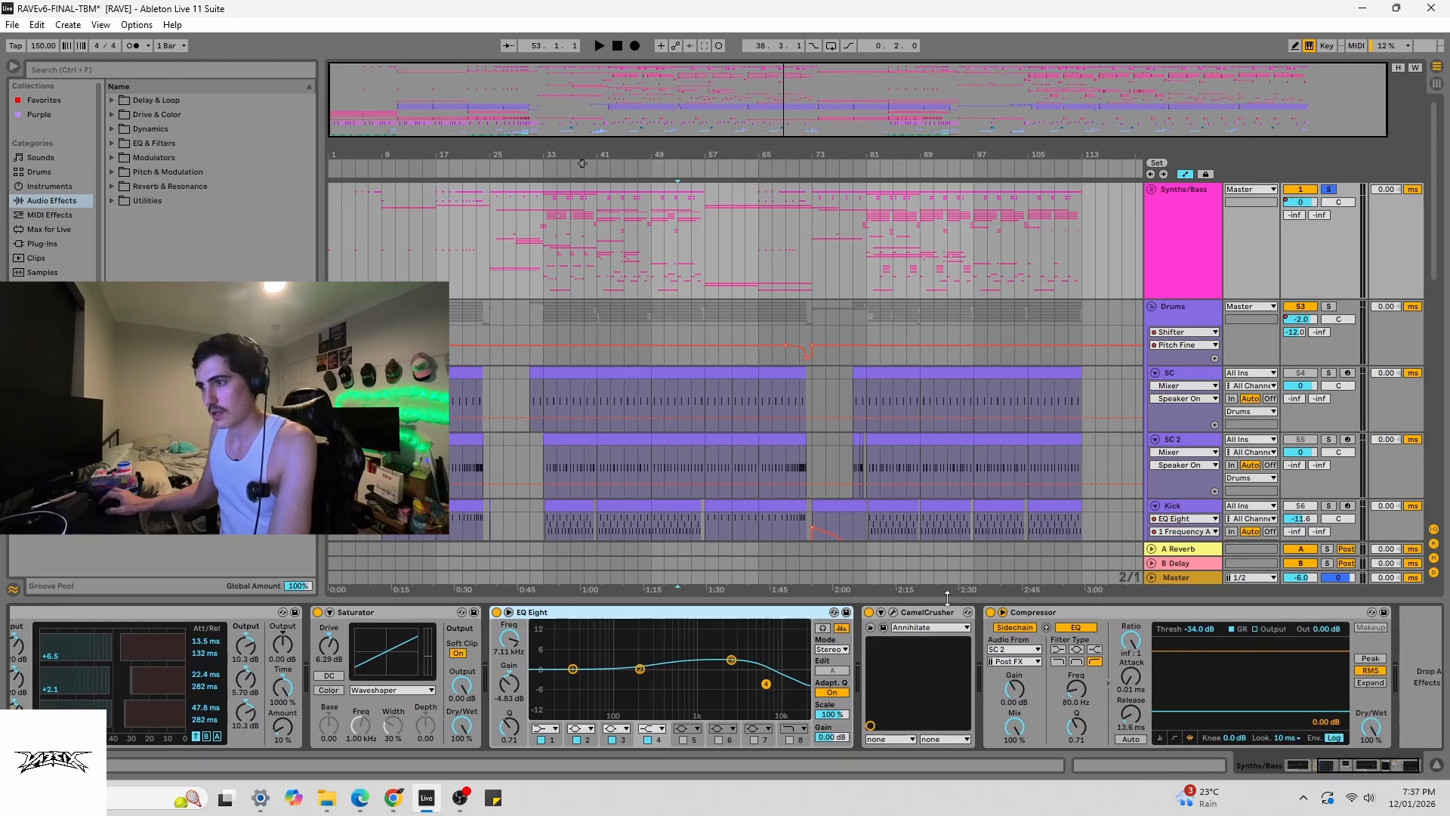
{"action": "left_click", "coordinate": [927, 616]}
{"action": "left_click", "coordinate": [343, 614]}
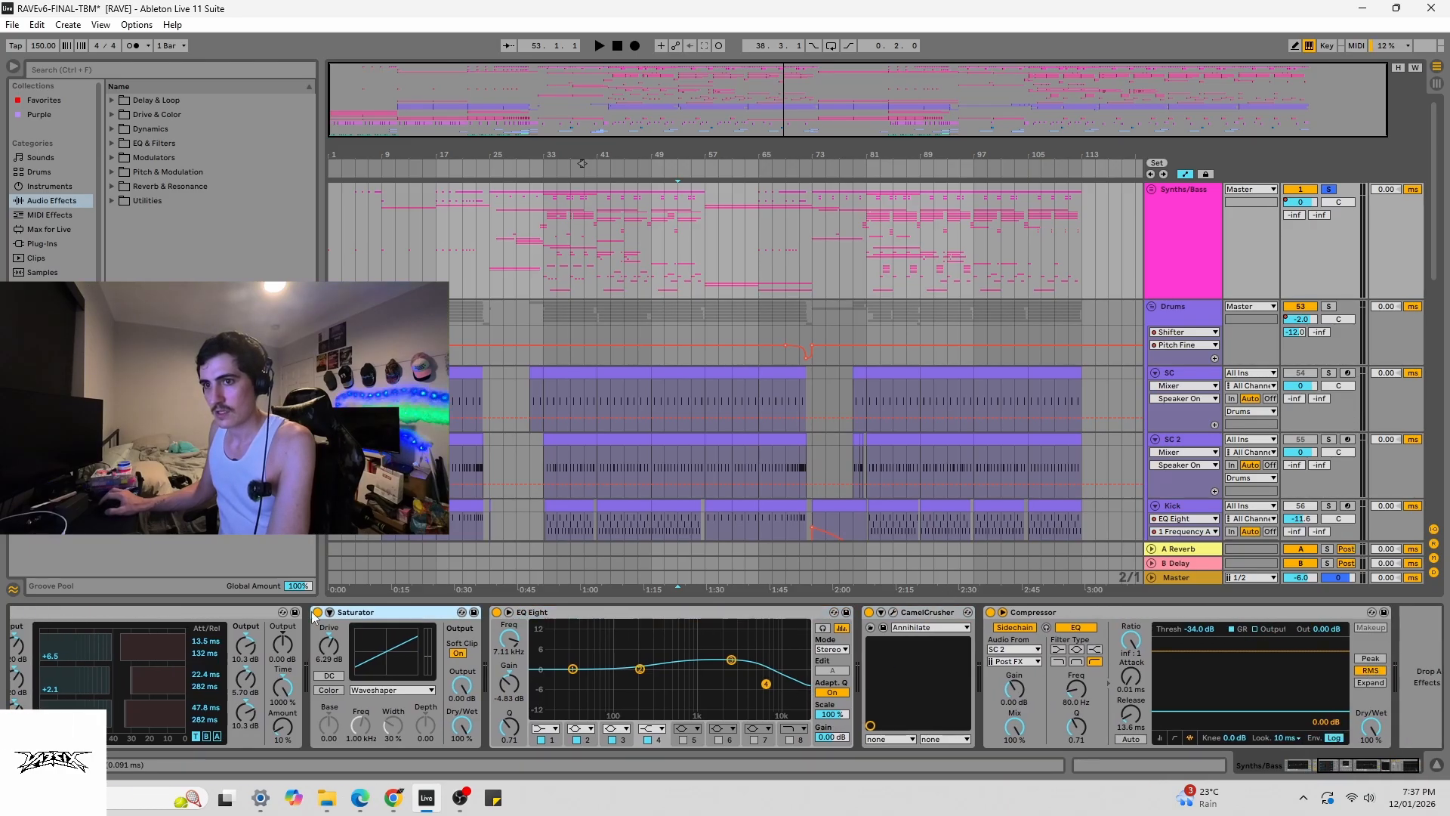
{"action": "left_click", "coordinate": [260, 613]}
{"action": "left_click", "coordinate": [338, 614]}
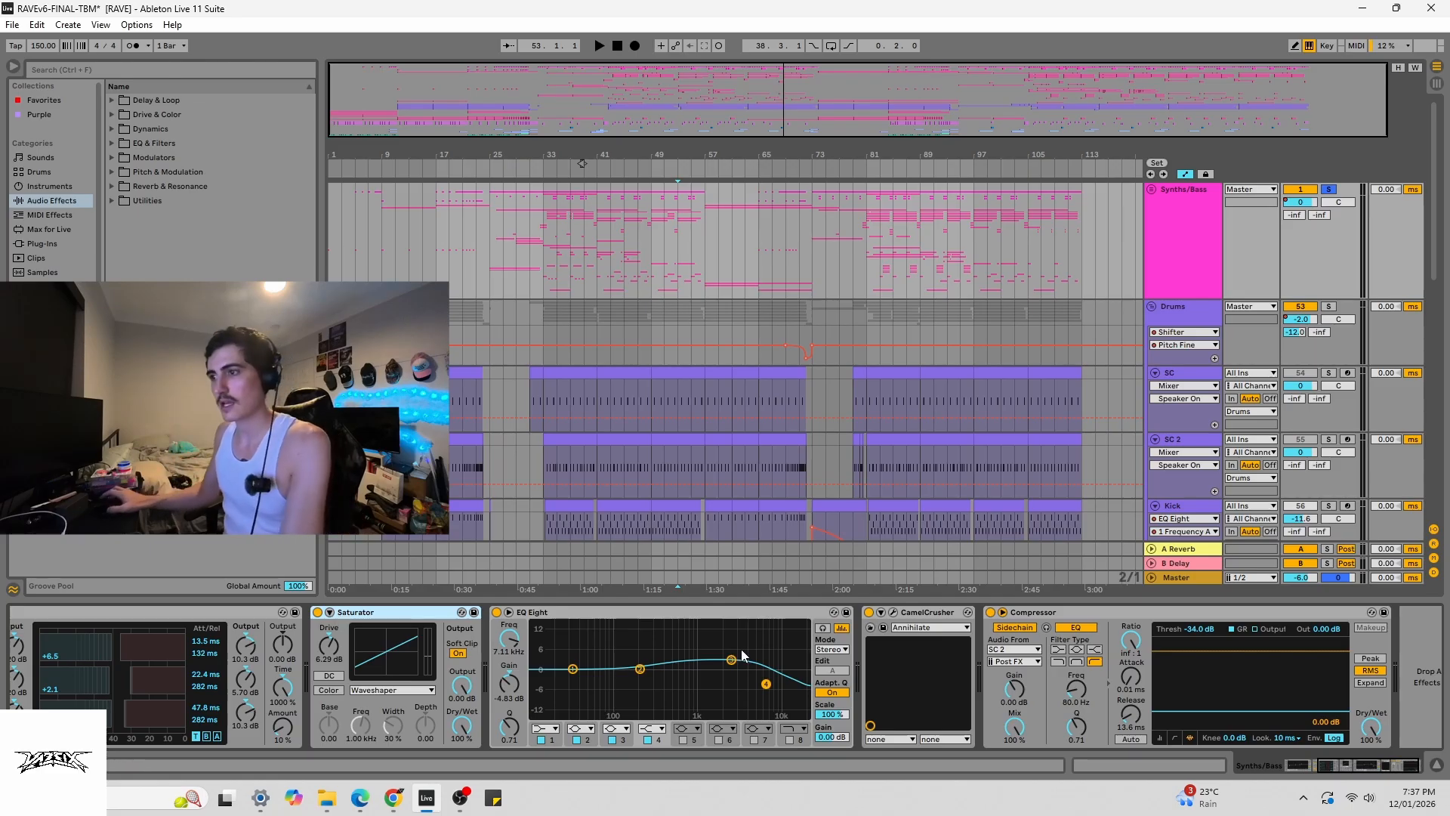
- View and close the CamelCrusher plug-in window, and inspect the sidechain Compressor ending the Synths/Bass chain
{"action": "left_click", "coordinate": [893, 612]}
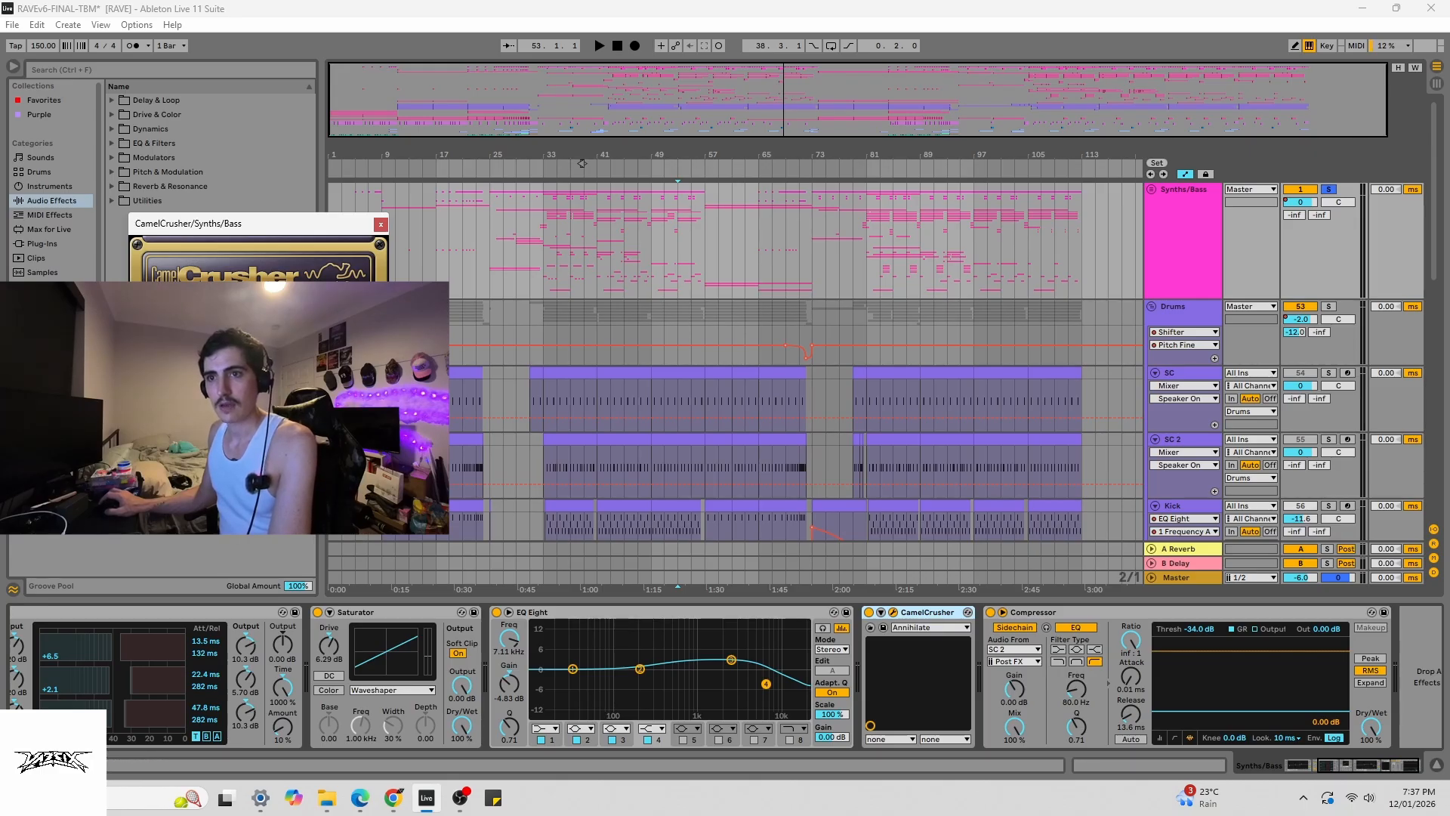
{"action": "left_click", "coordinate": [382, 226]}
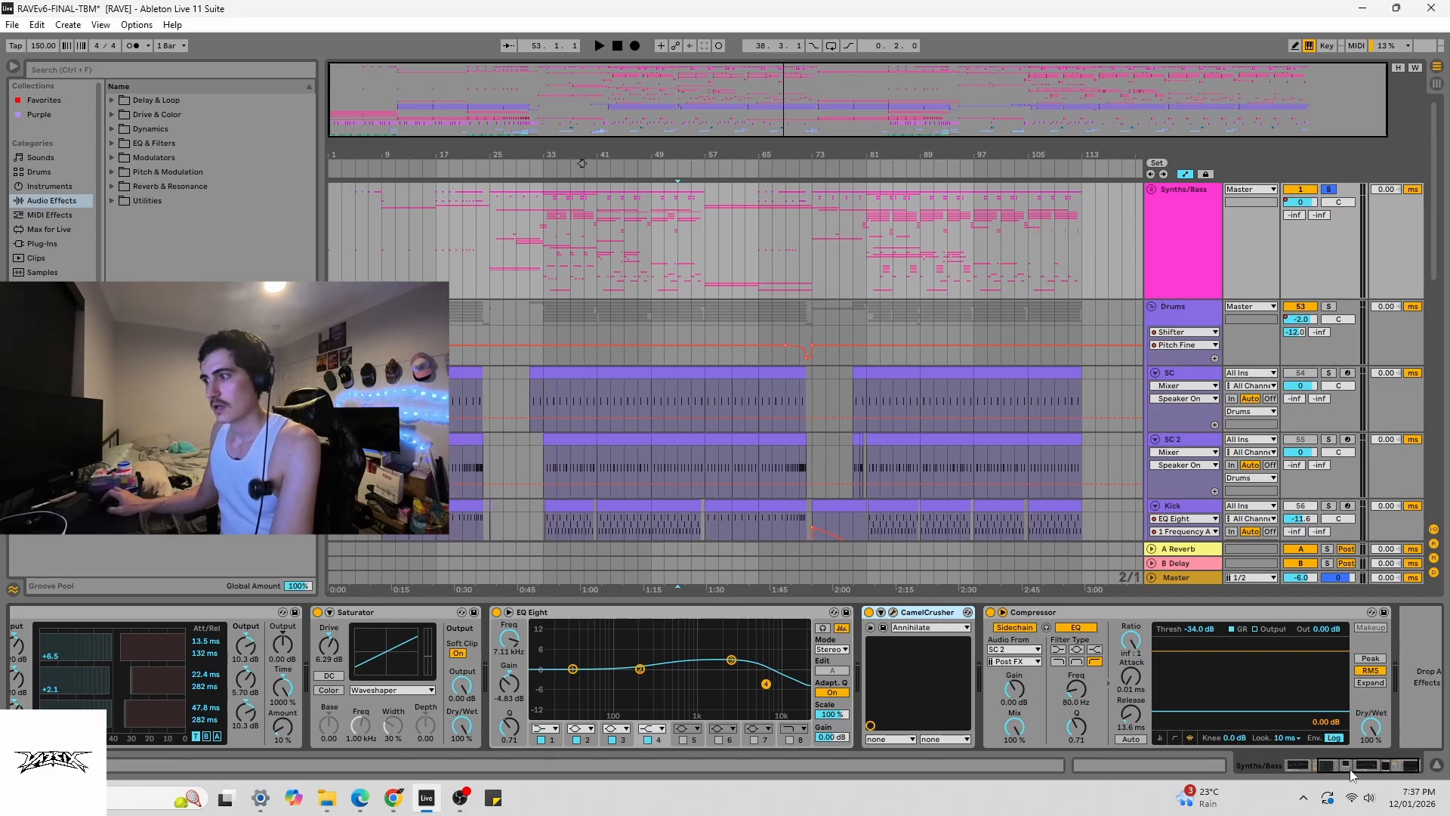
{"action": "left_click_drag", "start_coordinate": [1351, 774], "coordinate": [1364, 776]}
{"action": "left_click", "coordinate": [1140, 613]}
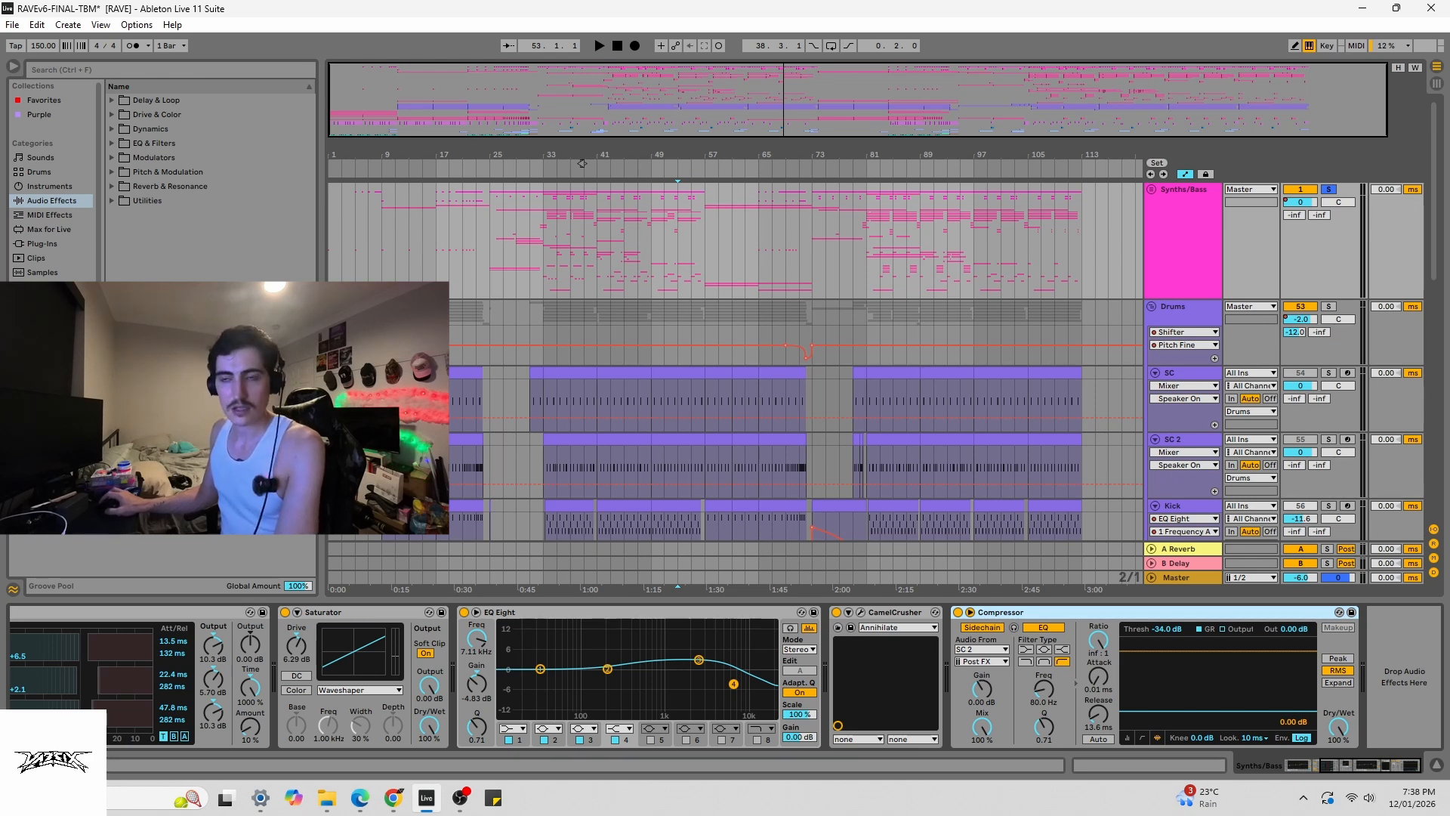
- Unfold the Synths/Bass group and look over the tracks inside it
{"action": "left_click", "coordinate": [584, 238]}
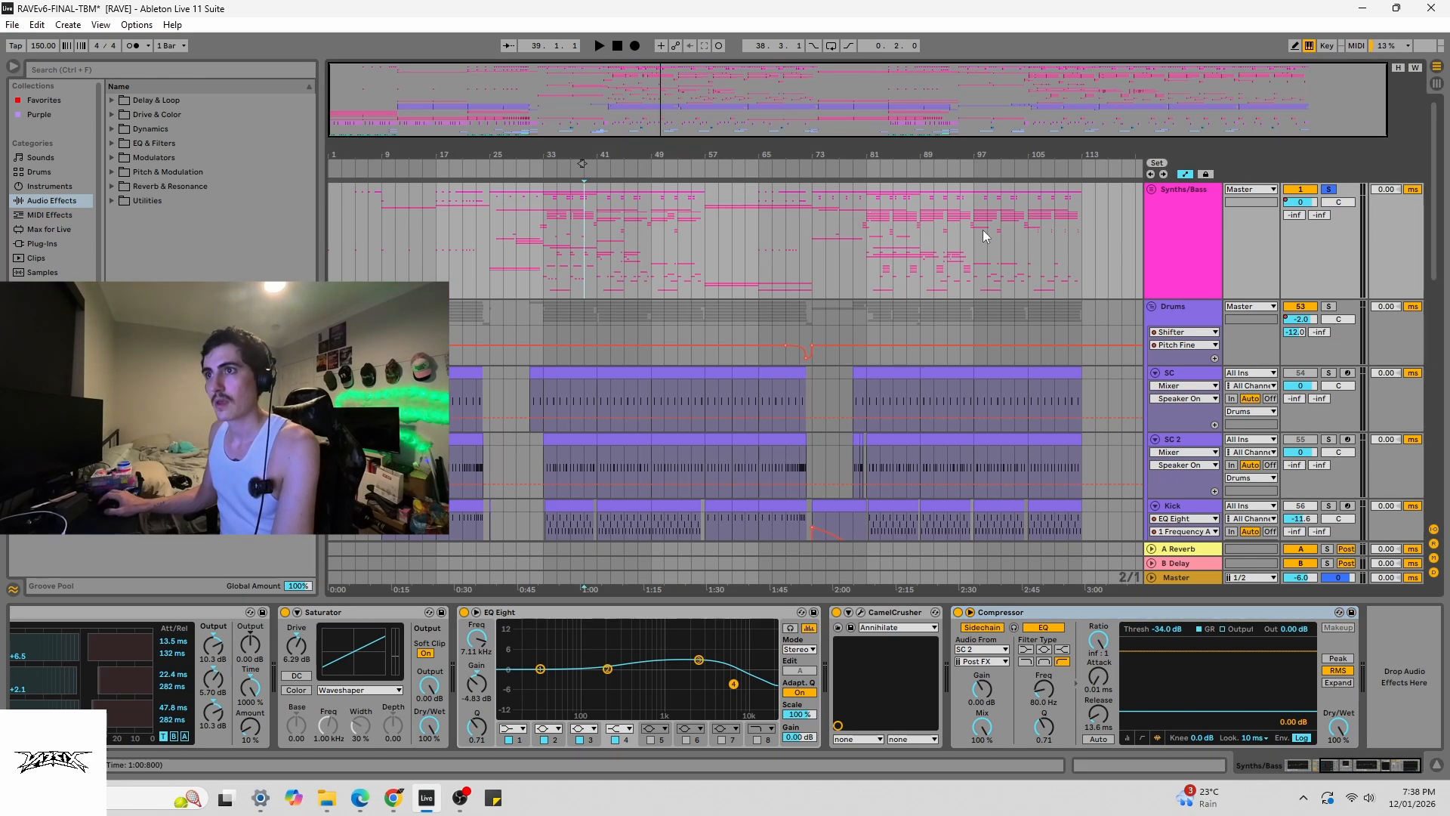
{"action": "left_click", "coordinate": [1152, 189]}
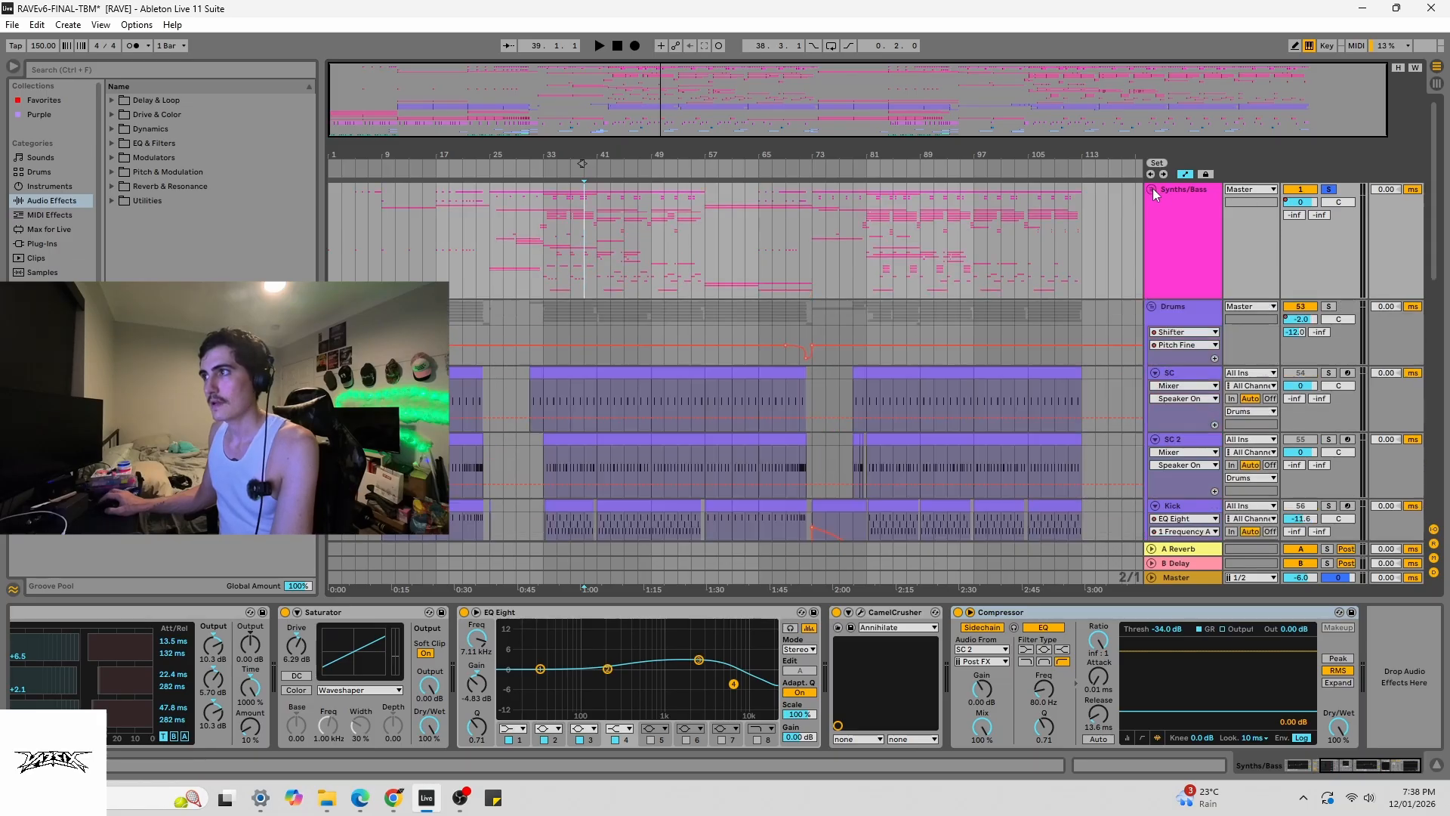
{"action": "scroll", "coordinate": [758, 269], "scroll_direction": "down", "scroll_amount": 5}
{"action": "scroll", "coordinate": [746, 288], "scroll_direction": "up", "scroll_amount": 5}
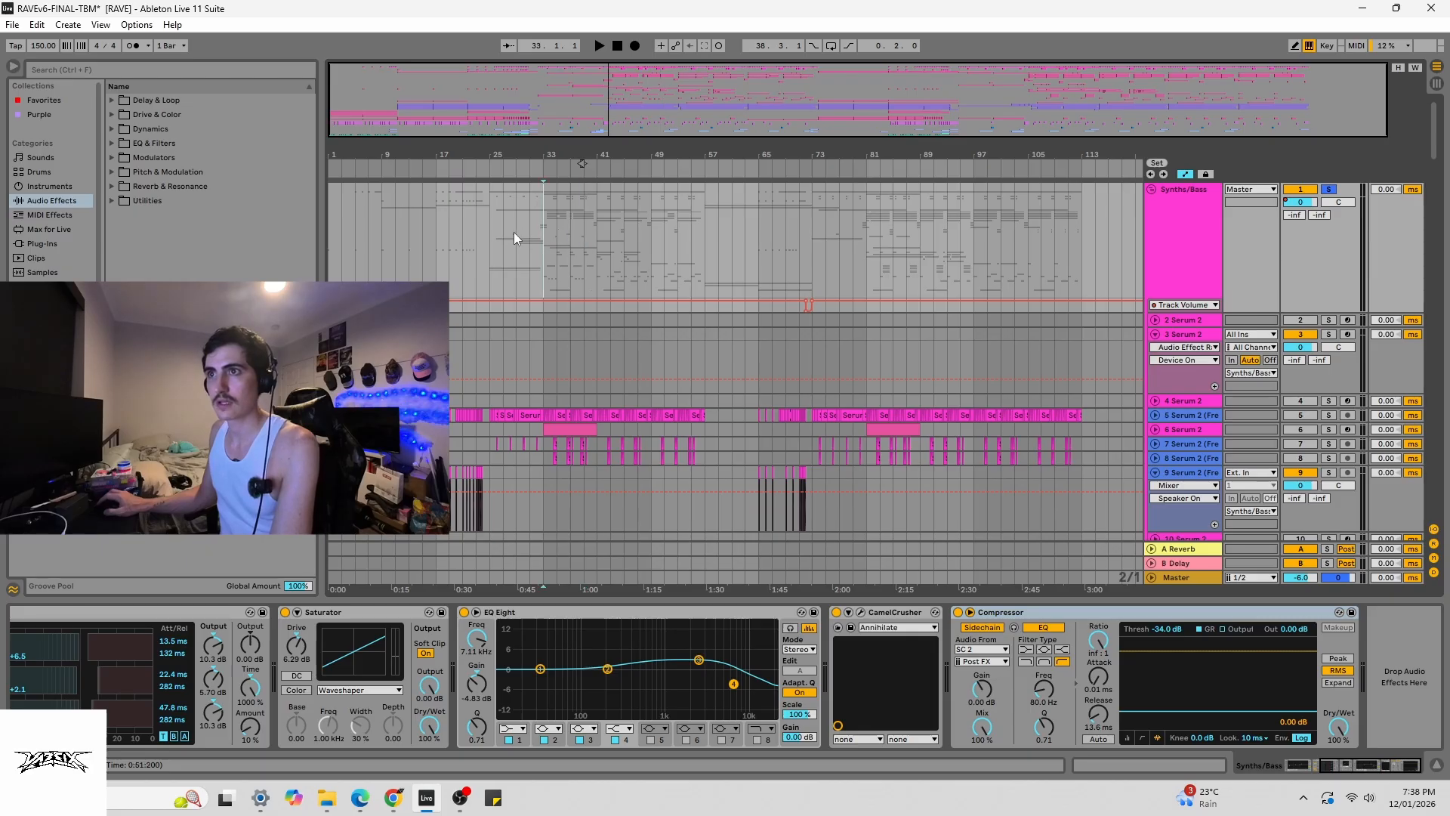
- Play the soloed Synths/Bass group from bar 5 for several bars and stop playback
{"action": "left_click", "coordinate": [489, 231]}
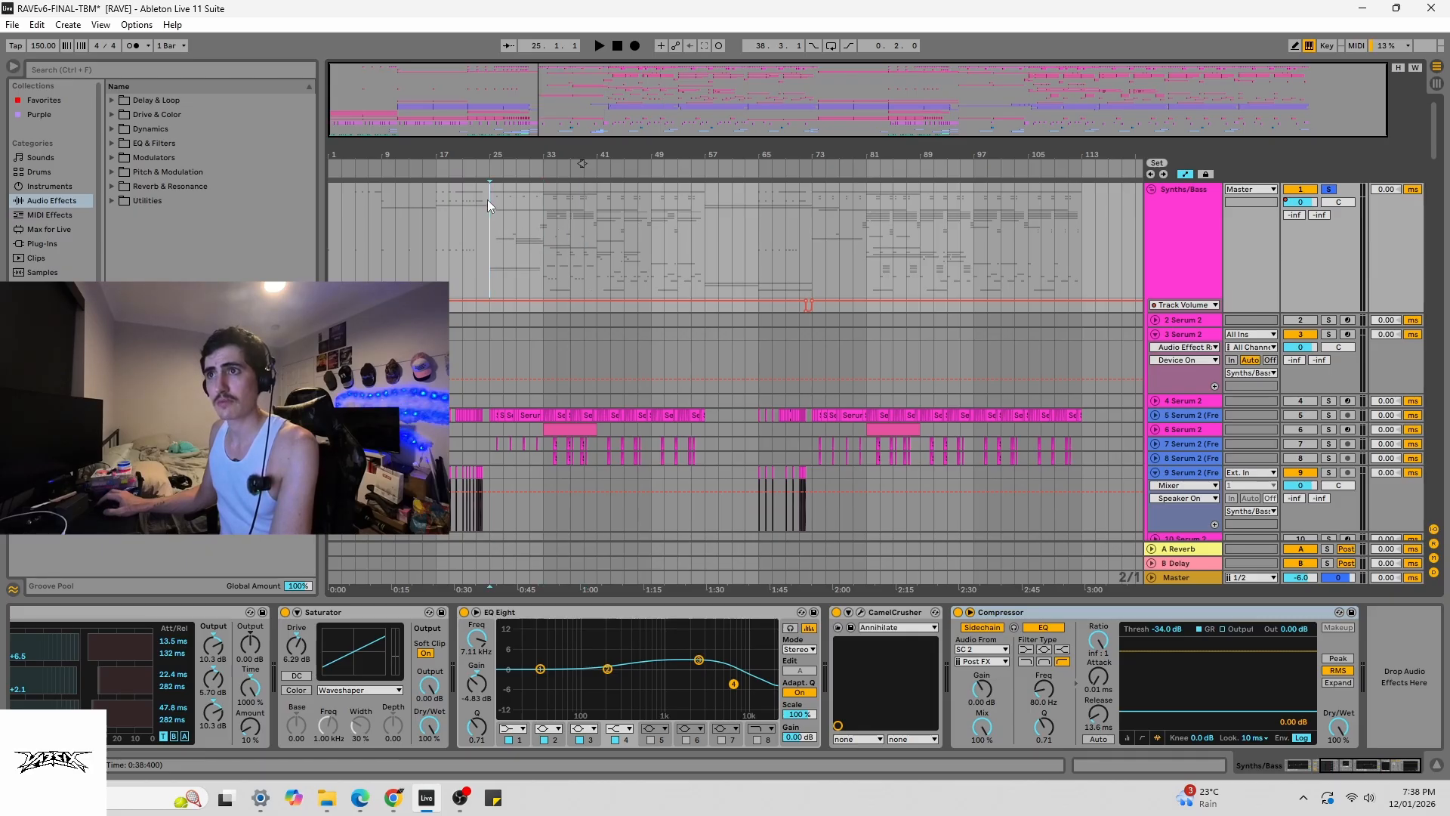
{"action": "left_click", "coordinate": [377, 207]}
{"action": "left_click", "coordinate": [352, 210]}
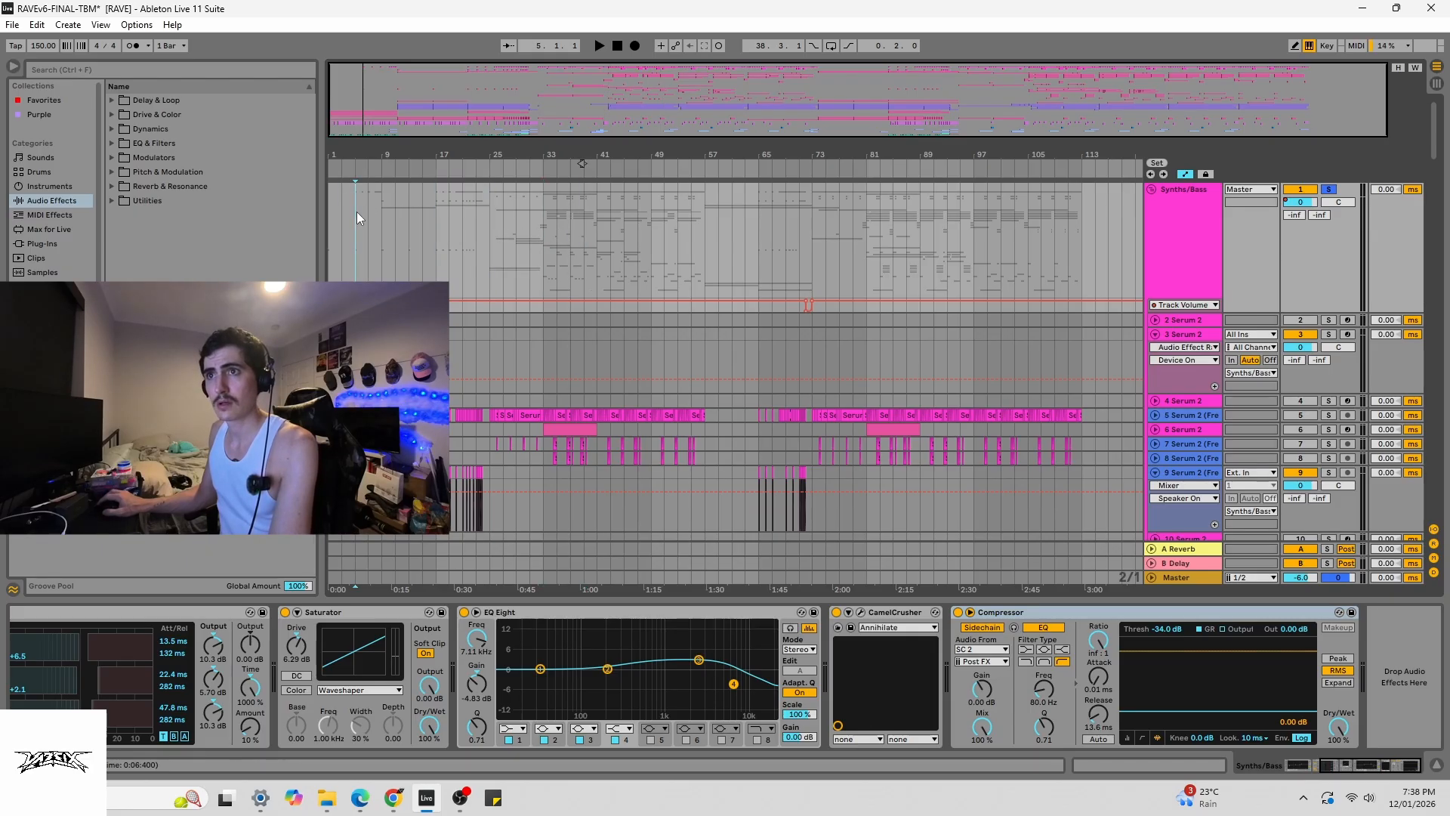
{"action": "key", "text": "space"}
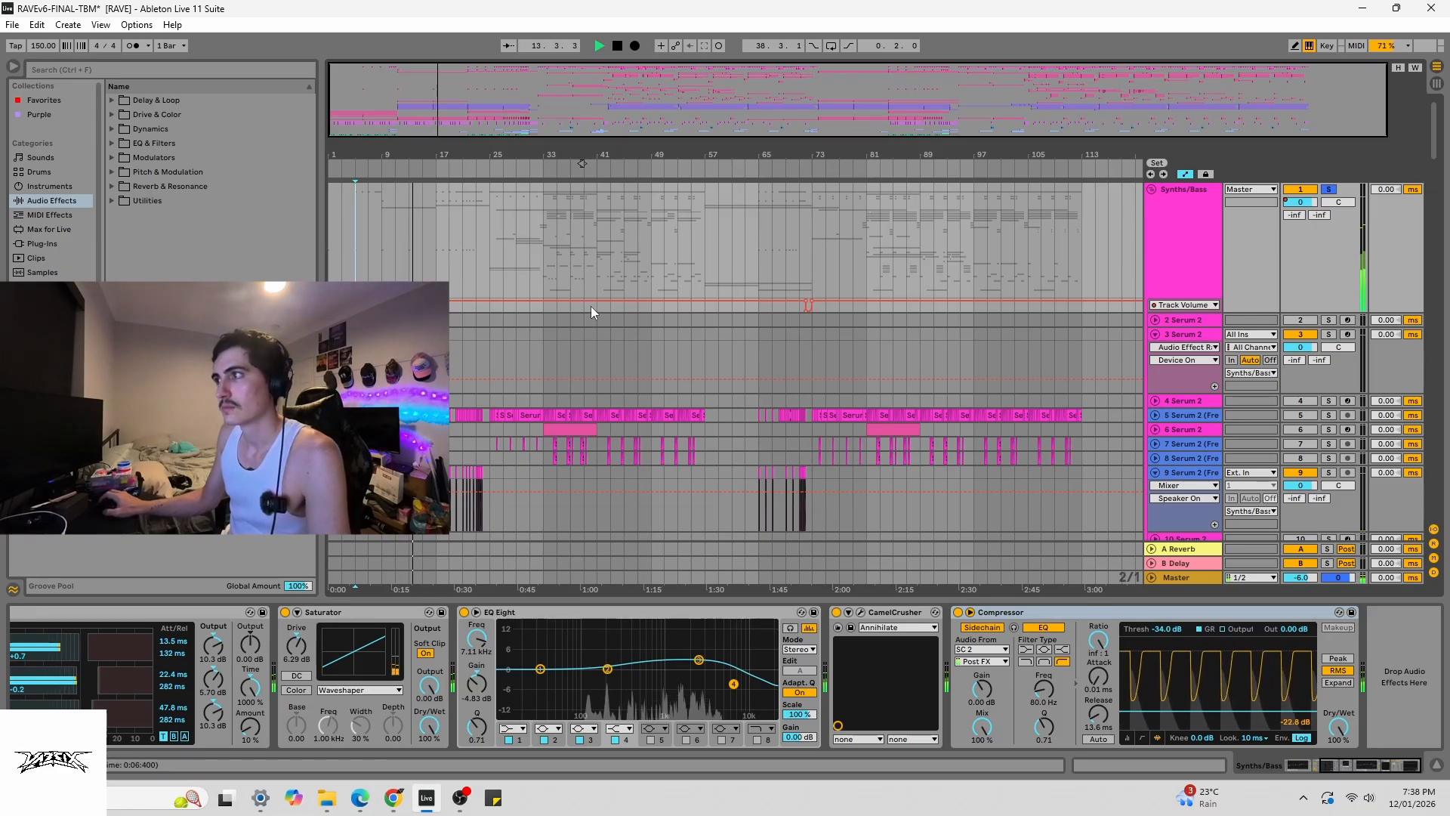
{"action": "key", "text": "space"}
- Play the soloed Synths/Bass group from bar 17 up to bar 25 and stop playback
{"action": "left_click", "coordinate": [446, 220]}
{"action": "left_click", "coordinate": [440, 219]}
{"action": "key", "text": "space"}
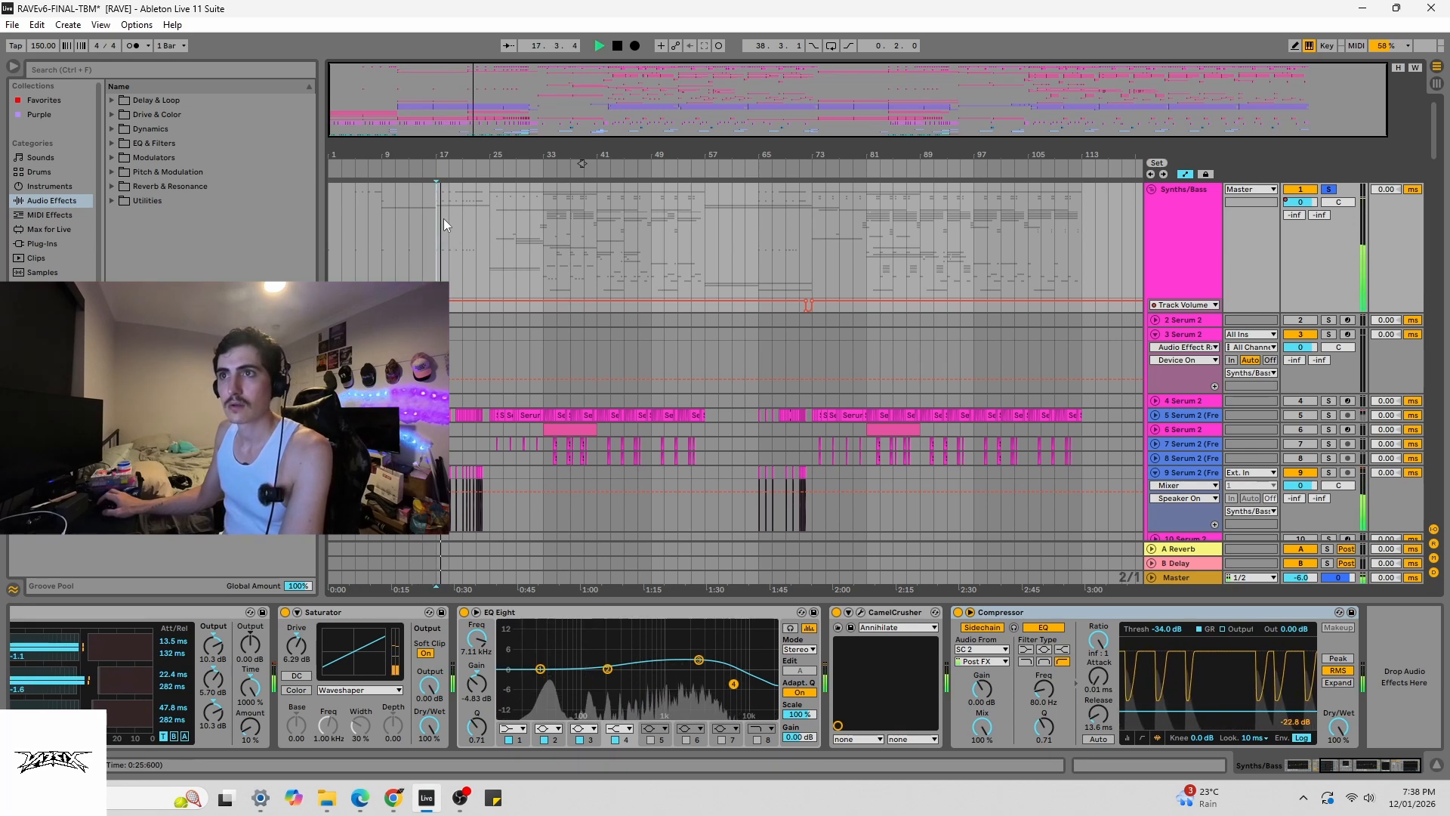
{"action": "left_click", "coordinate": [459, 221]}
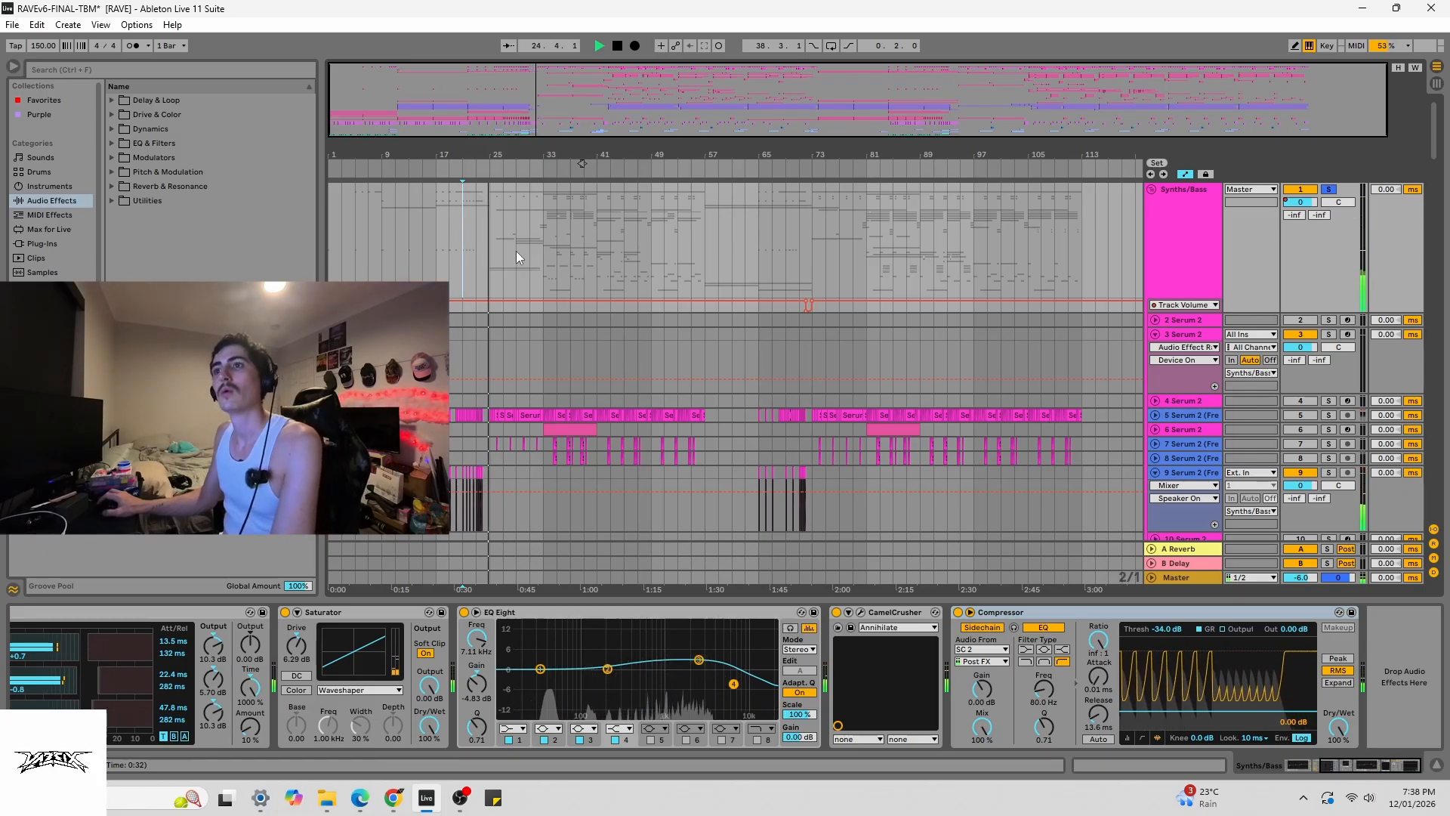
{"action": "key", "text": "space"}
- Play the soloed Synths/Bass group from bar 25 for a few bars and stop playback
{"action": "left_click", "coordinate": [491, 238]}
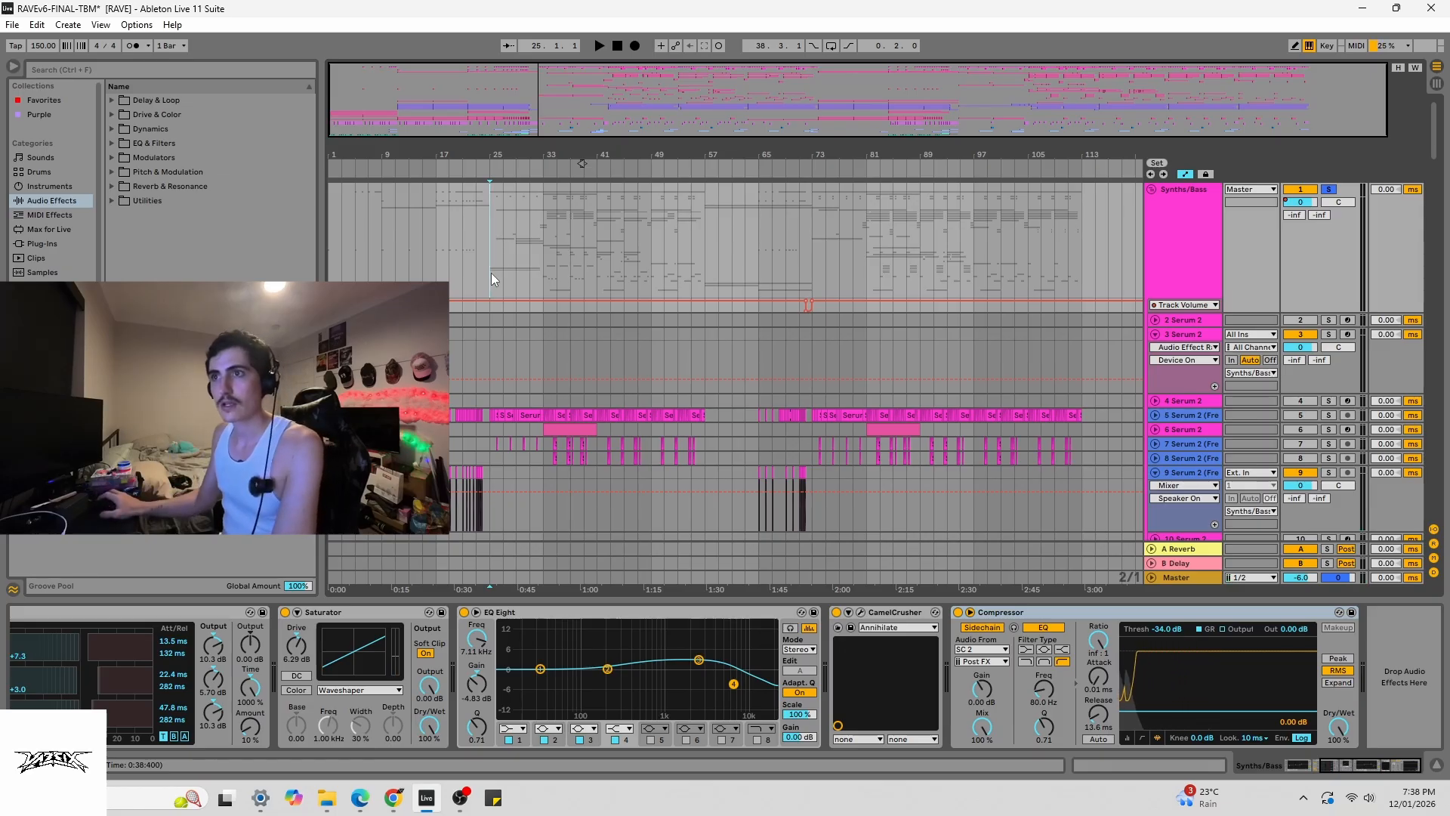
{"action": "key", "text": "space"}
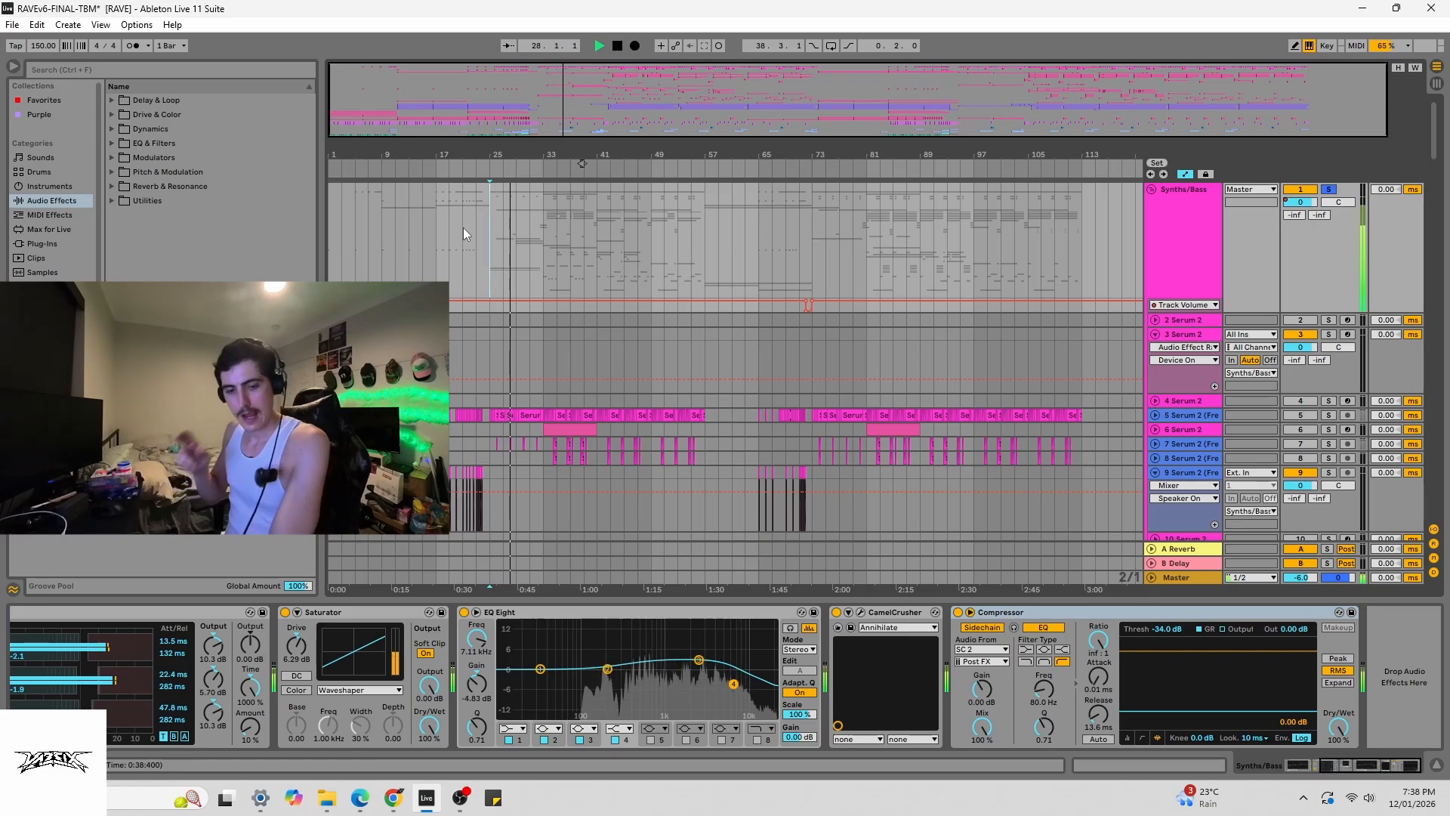
{"action": "key", "text": "space"}
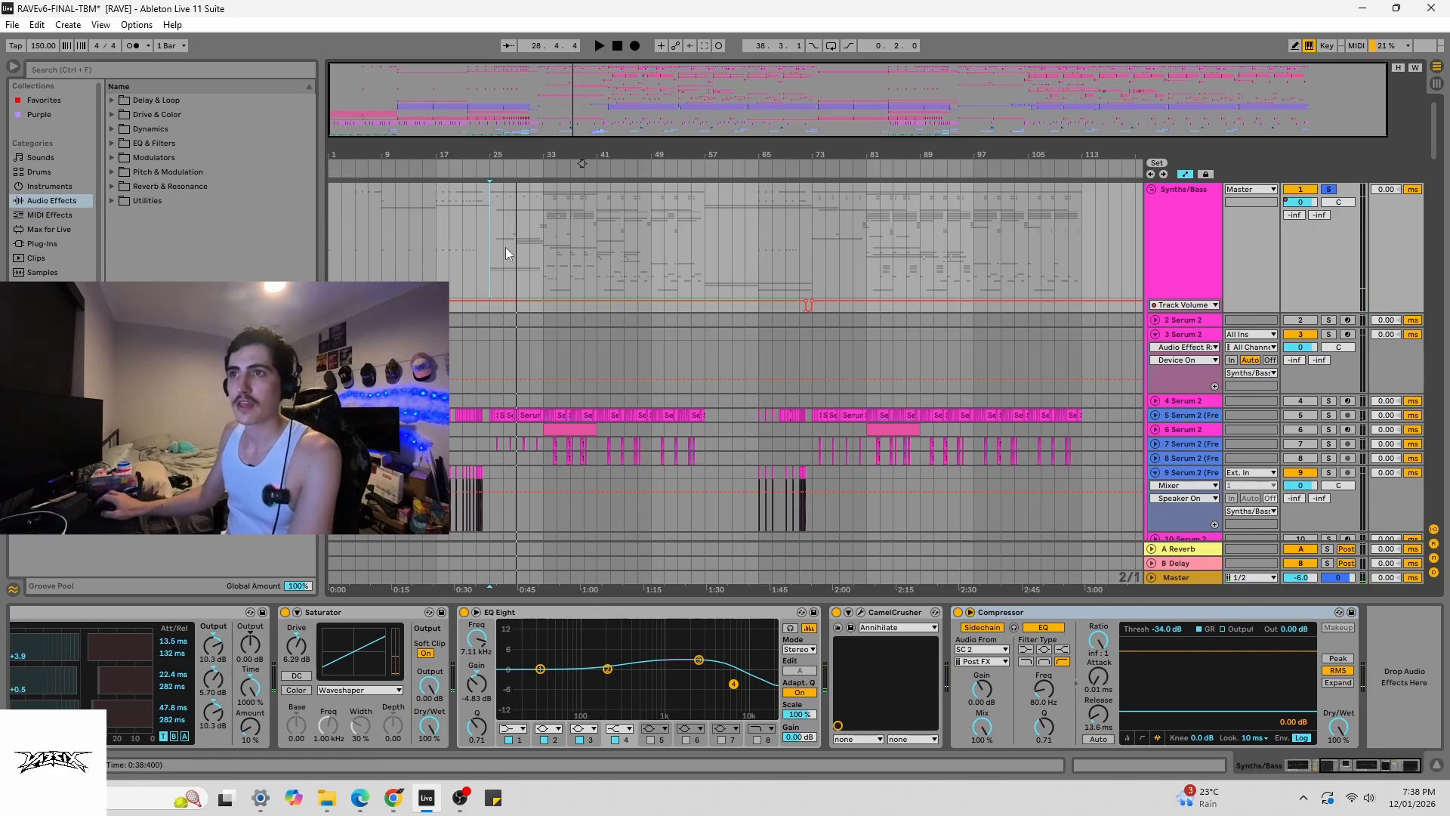
- Play the soloed Synths/Bass group from bar 33 to bar 41 and stop playback
{"action": "left_click", "coordinate": [533, 226]}
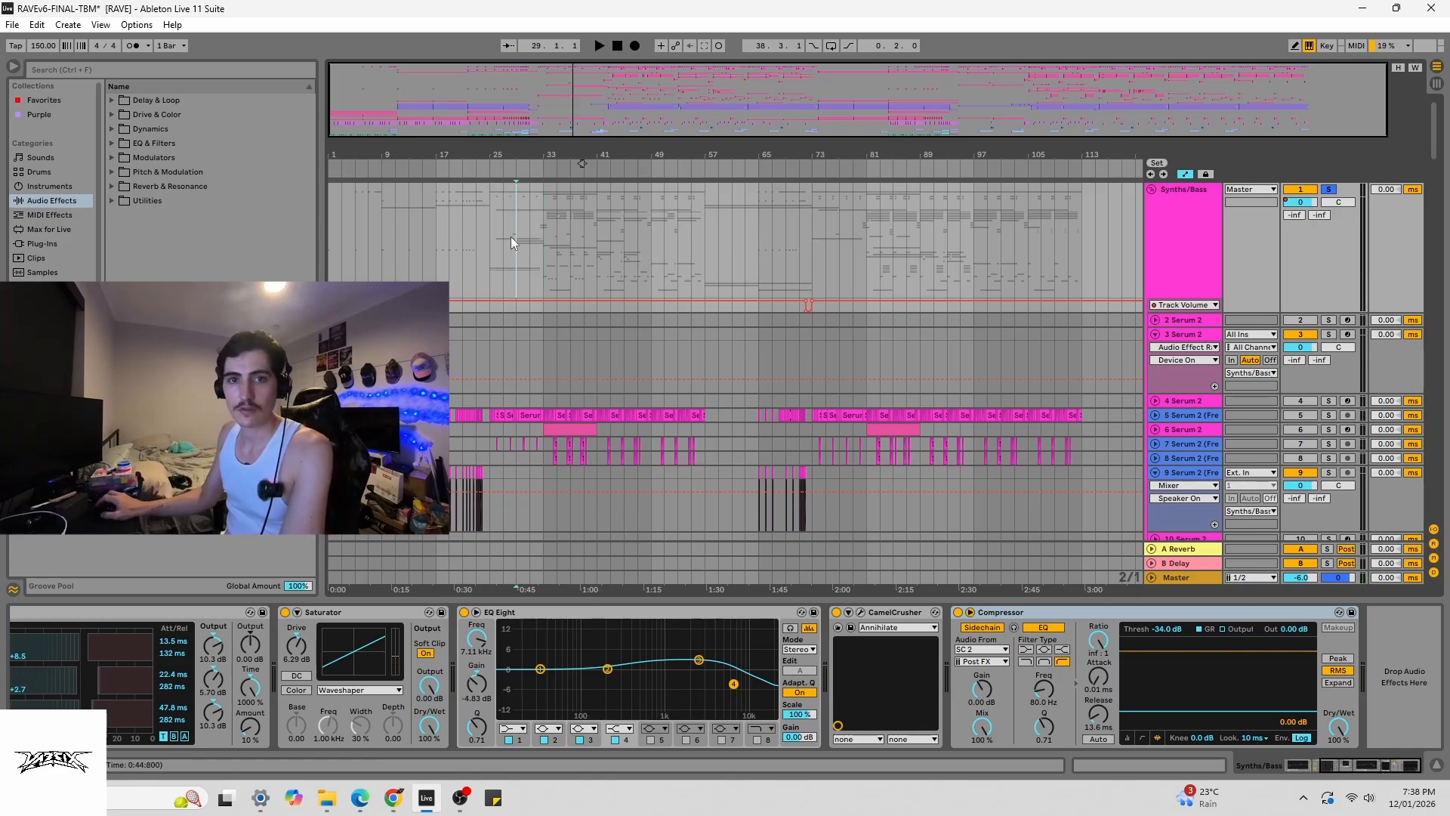
{"action": "left_click", "coordinate": [538, 234]}
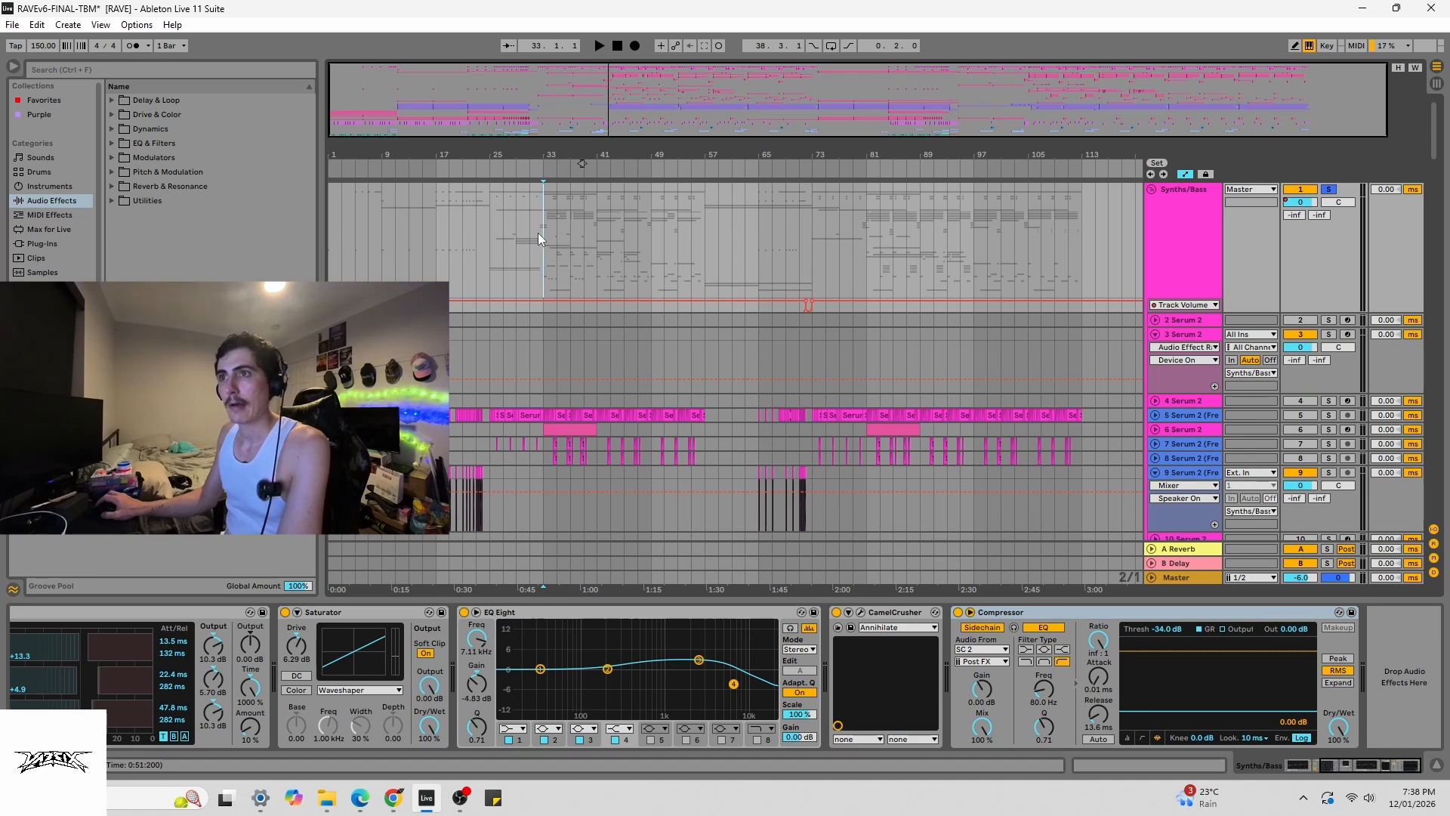
{"action": "key", "text": "space"}
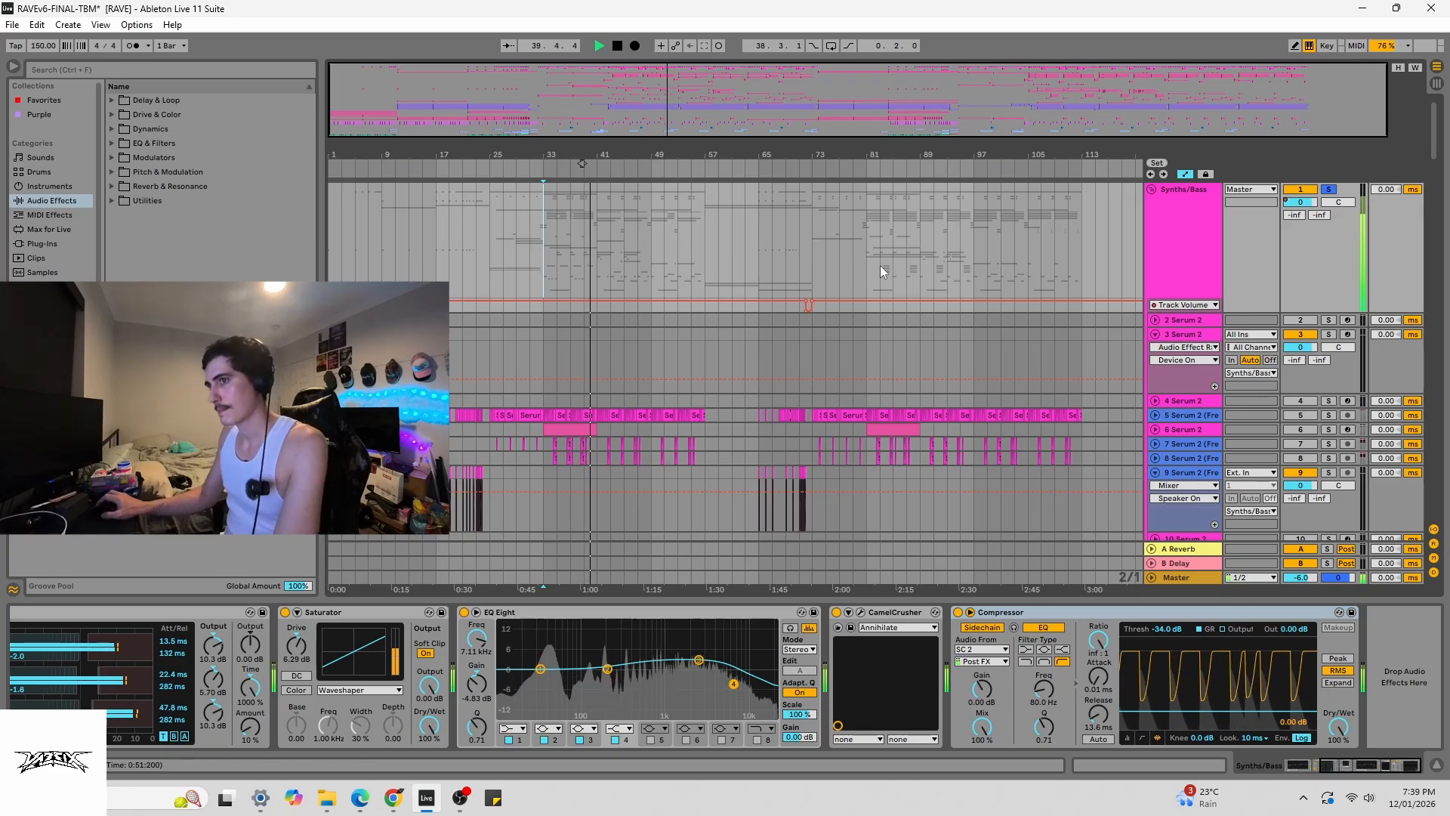
{"action": "key", "text": "space"}
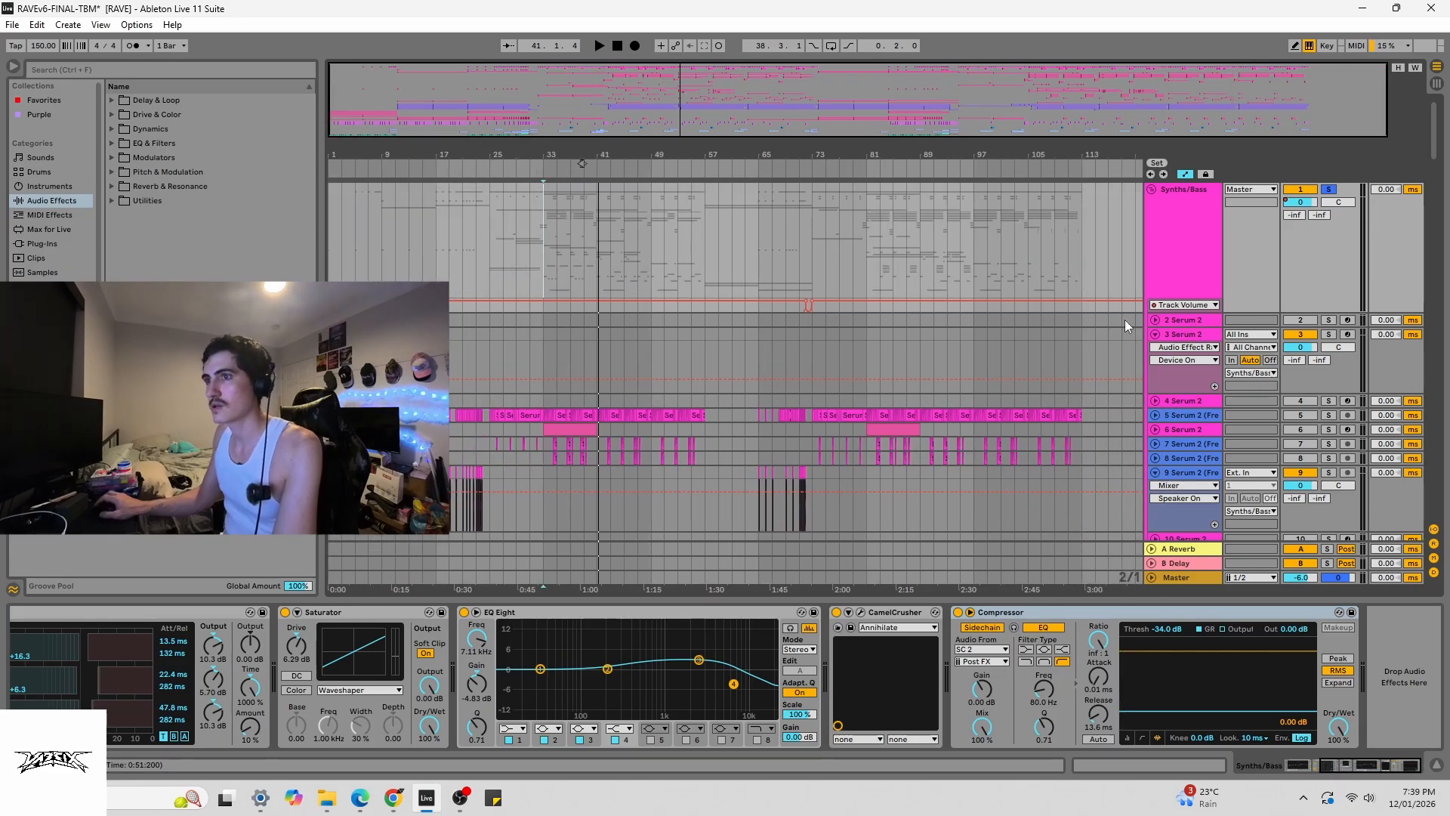
- Fold the 3 Serum 2 track and display the device chain of the 10 Serum 2 track
{"action": "left_click", "coordinate": [1153, 335]}
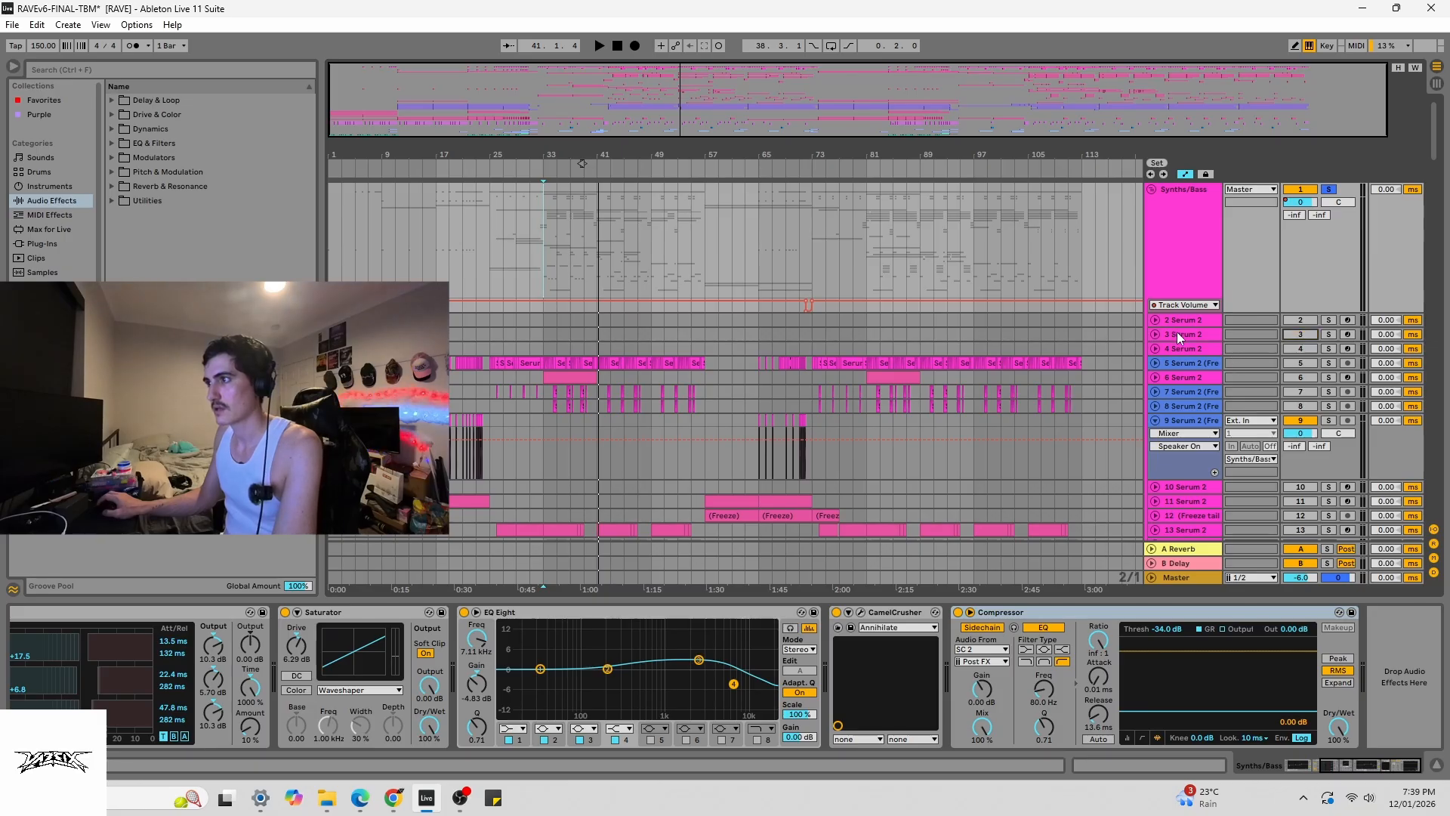
{"action": "scroll", "coordinate": [1058, 362], "scroll_direction": "down", "scroll_amount": 2}
{"action": "scroll", "coordinate": [1024, 370], "scroll_direction": "down", "scroll_amount": 1}
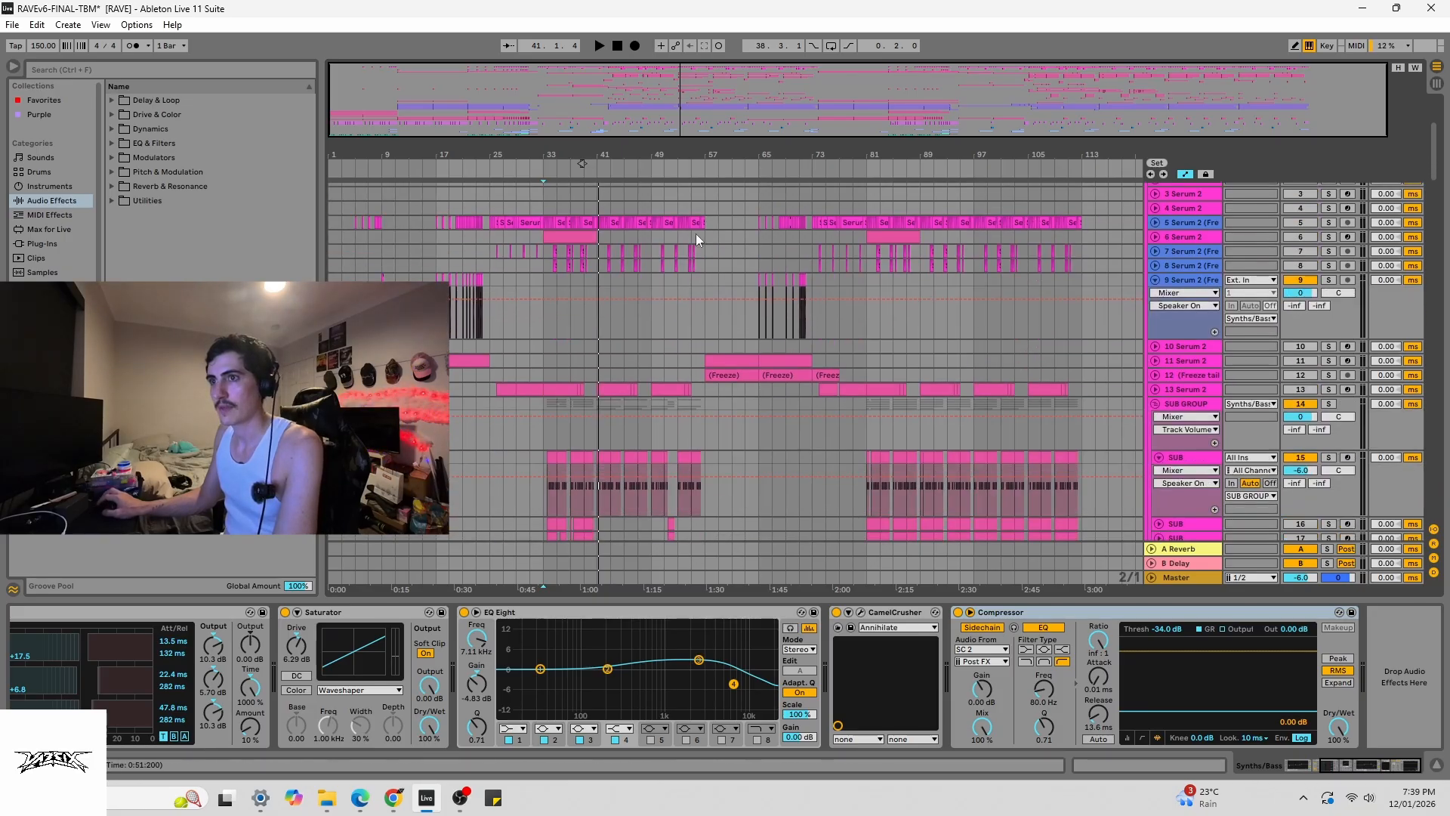
{"action": "left_click", "coordinate": [1196, 377]}
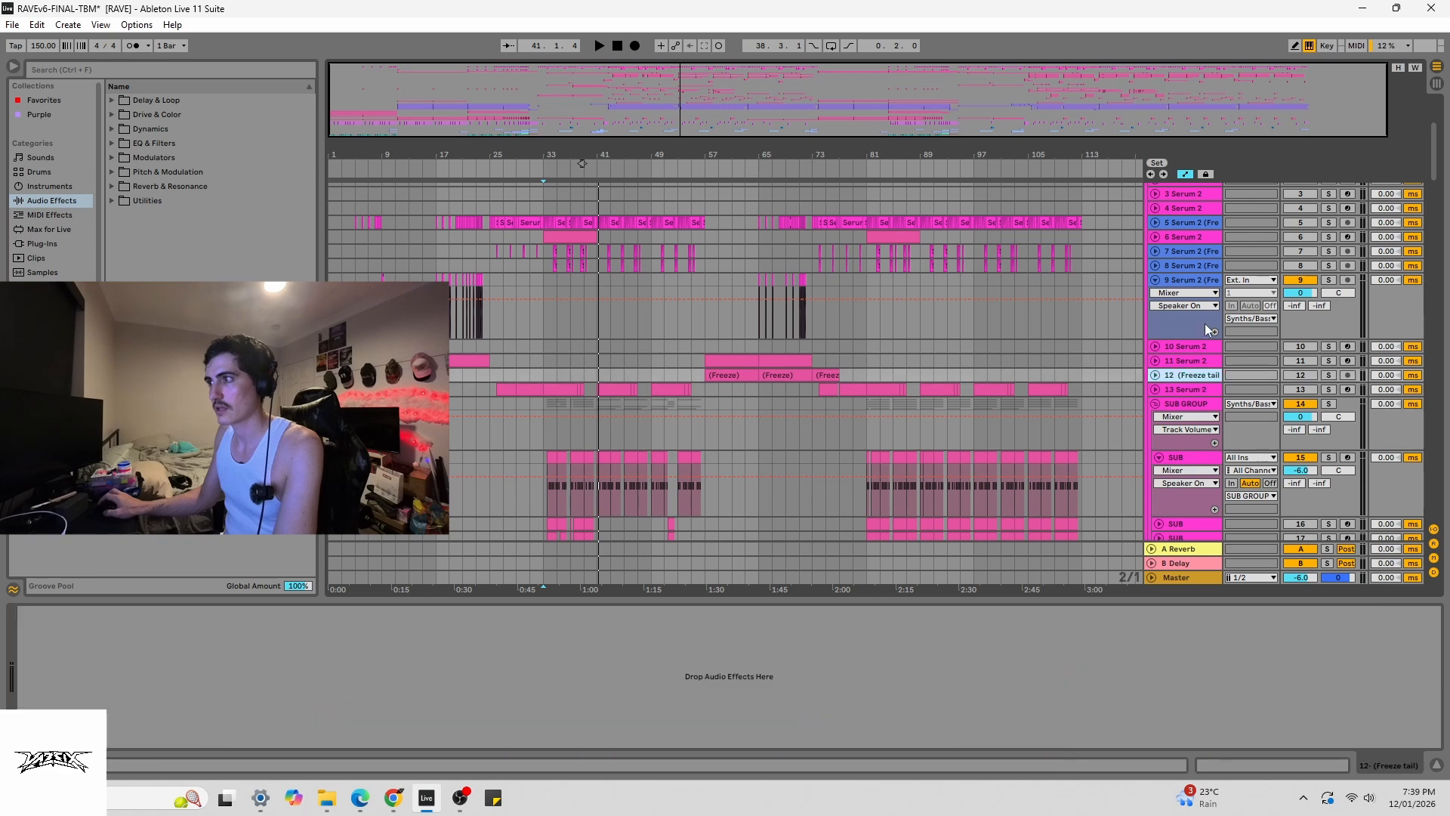
{"action": "left_click", "coordinate": [1206, 351]}
- Look over the remaining tracks down to the end of the arrangement and return to the upper Serum 2 tracks
{"action": "left_click_drag", "start_coordinate": [1439, 179], "coordinate": [1440, 514]}
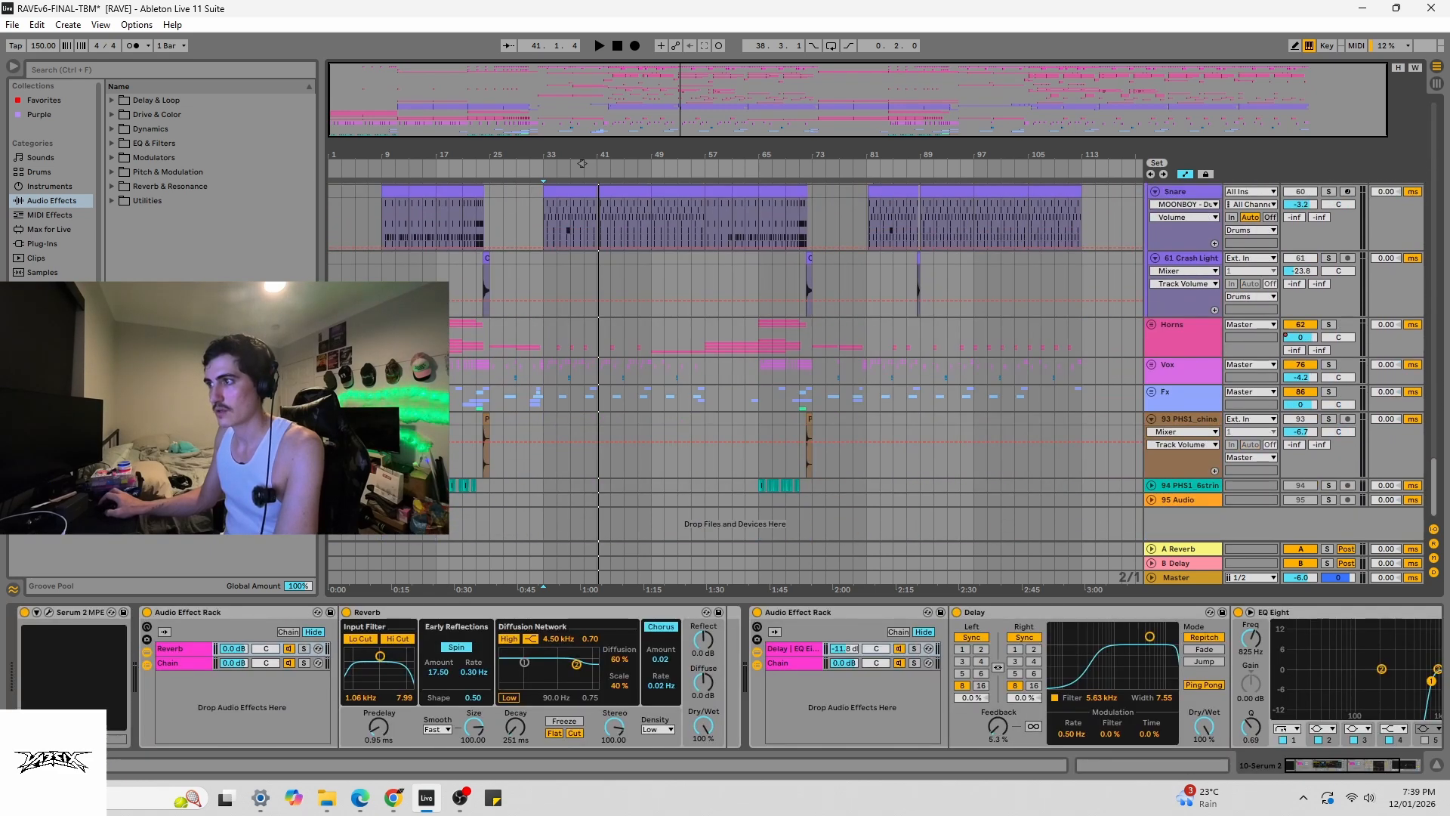
{"action": "left_click_drag", "start_coordinate": [1434, 504], "coordinate": [1370, 302]}
{"action": "scroll", "coordinate": [1371, 302], "scroll_direction": "up", "scroll_amount": 5}
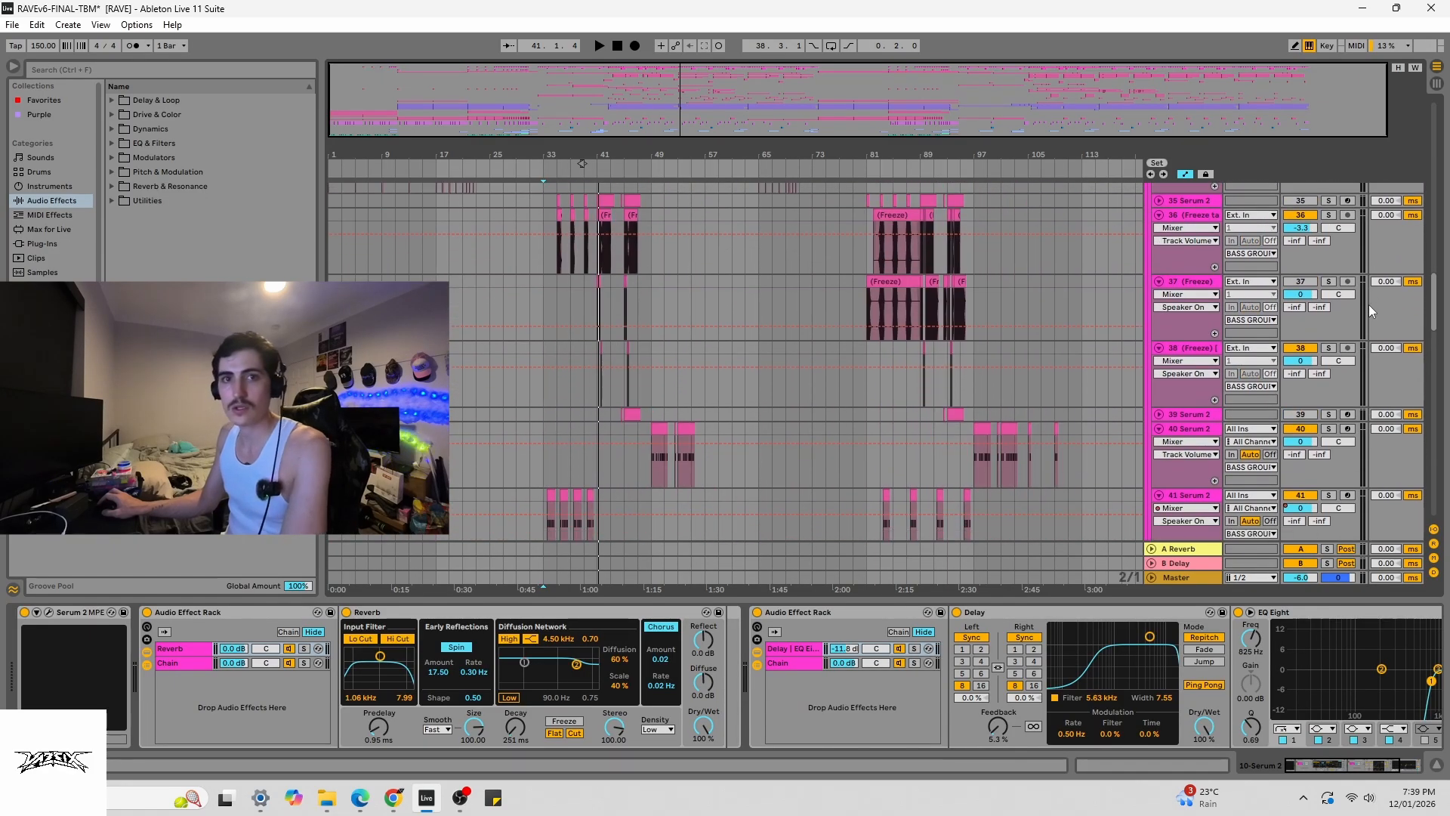
{"action": "scroll", "coordinate": [1385, 243], "scroll_direction": "up", "scroll_amount": 6}
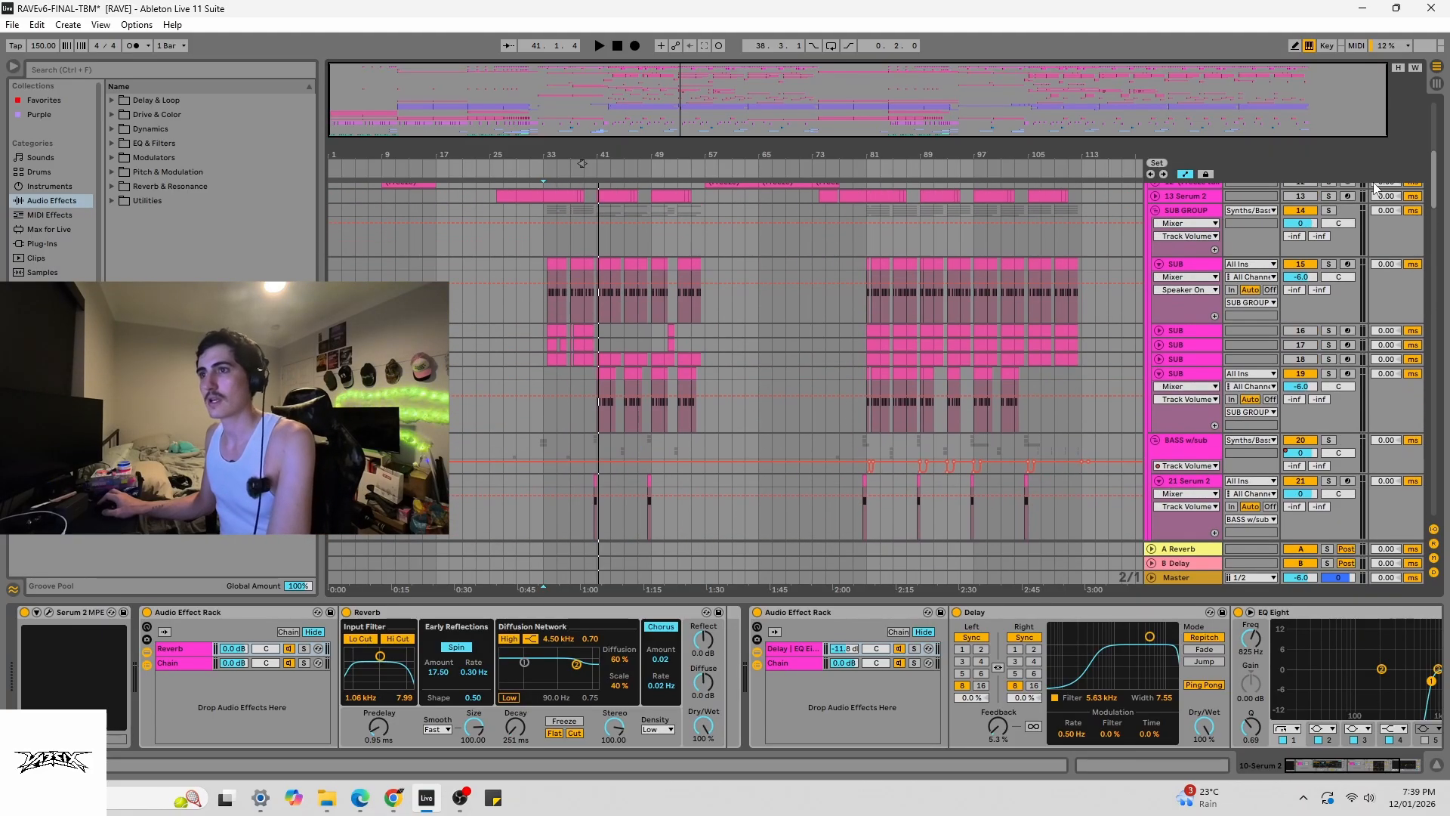
{"action": "scroll", "coordinate": [1156, 303], "scroll_direction": "up", "scroll_amount": 3}
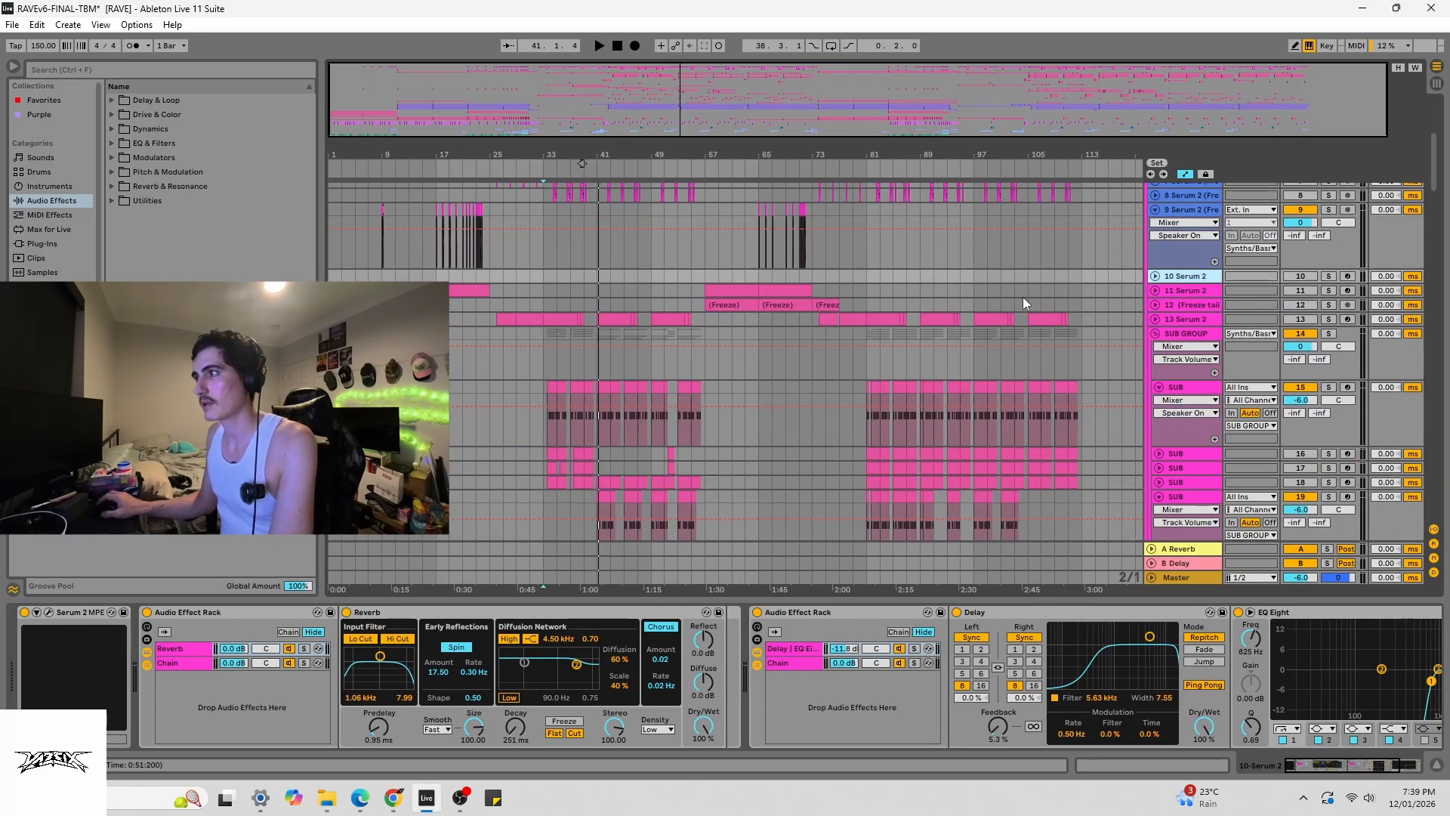
- Solo the frozen 9 Serum 2 track and play it from bar 17
{"action": "left_click", "coordinate": [564, 243]}
{"action": "scroll", "coordinate": [669, 246], "scroll_direction": "up", "scroll_amount": 2}
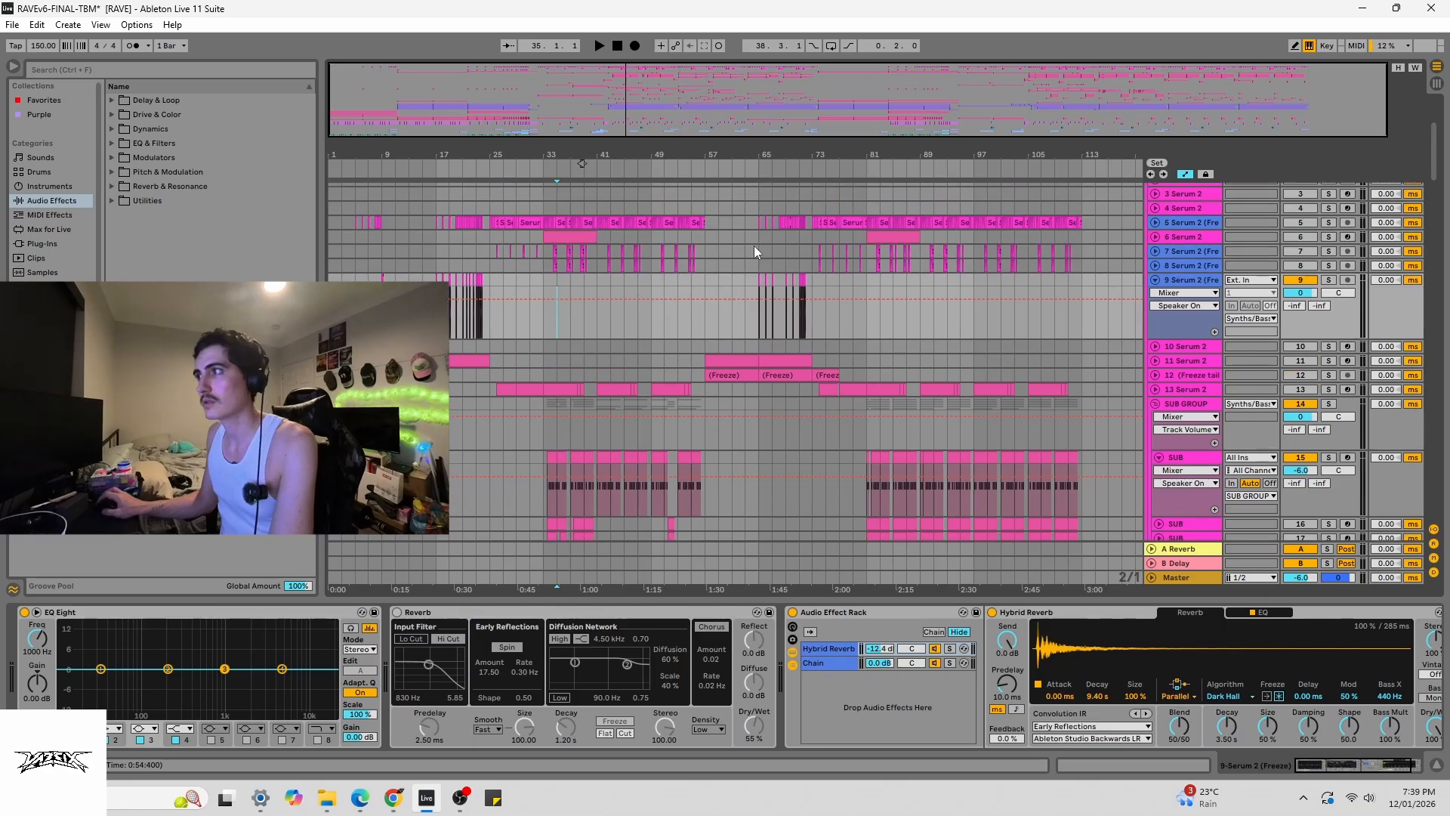
{"action": "left_click", "coordinate": [437, 309]}
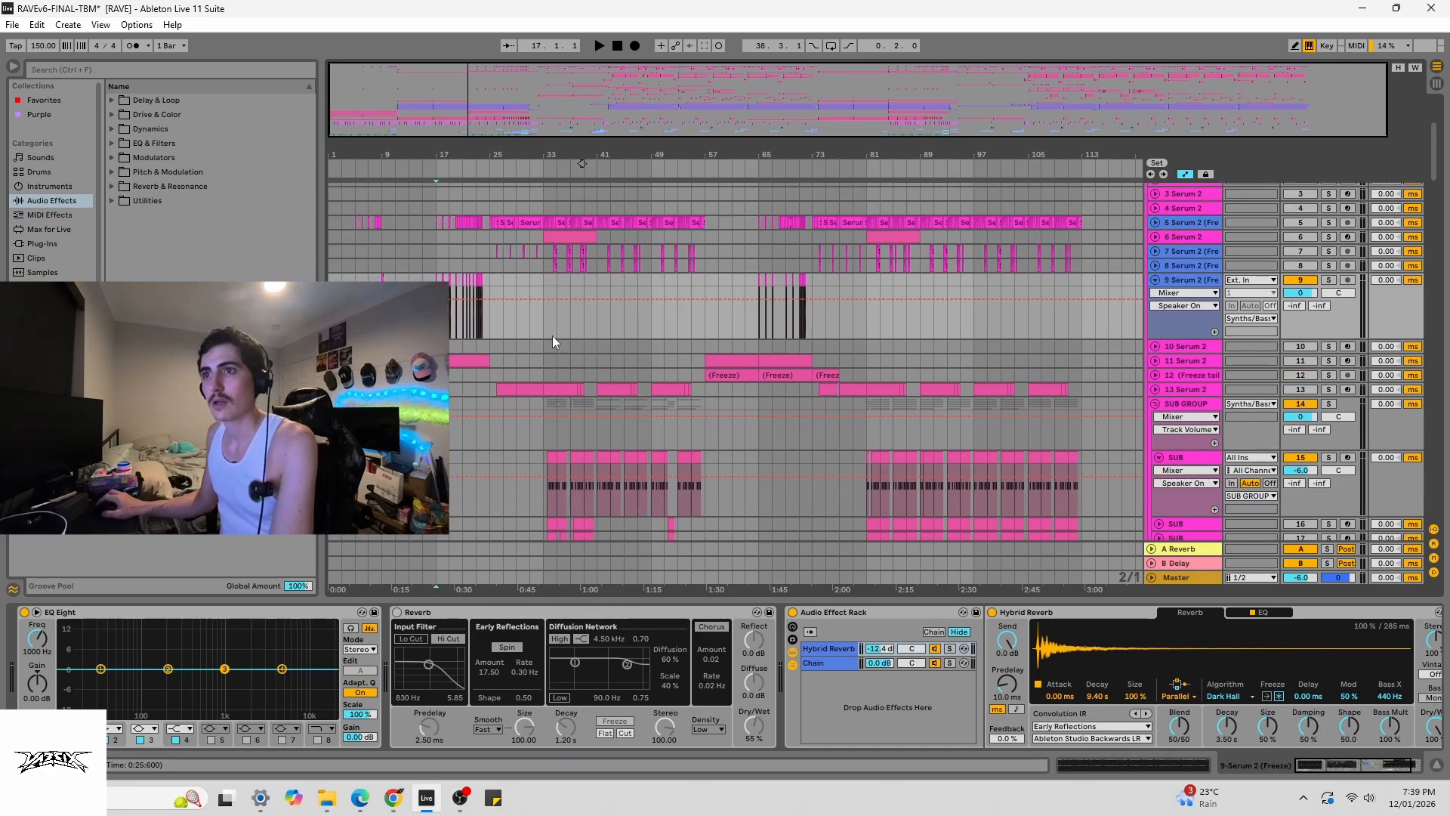
{"action": "left_click", "coordinate": [1328, 281]}
{"action": "key", "text": "space"}
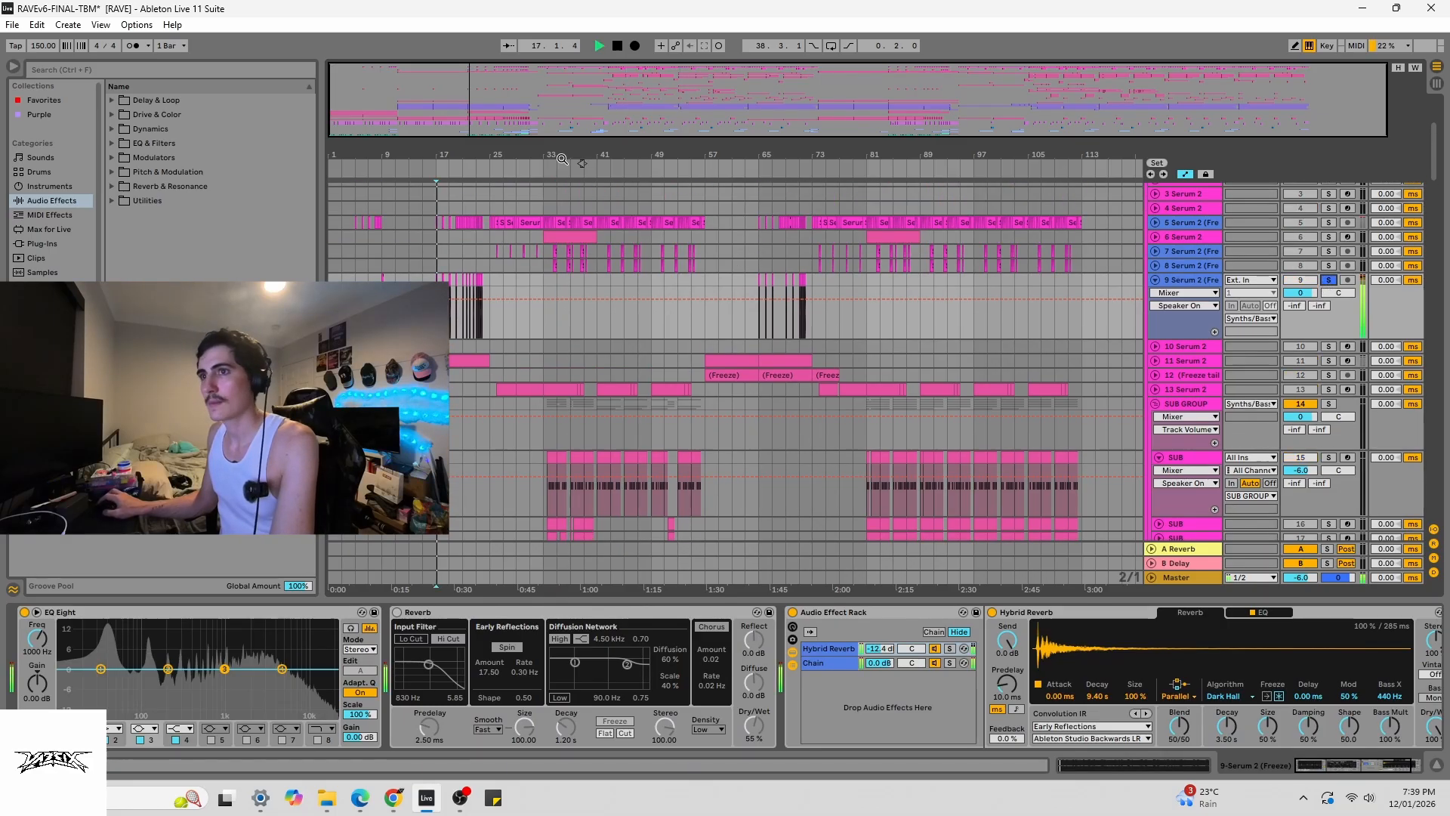
- Zoom in on bars 17 to 25 while the soloed 9 Serum 2 track plays, and stop playback
{"action": "scroll", "coordinate": [437, 309], "scroll_direction": "up", "scroll_amount": 1}
{"action": "scroll", "coordinate": [586, 163], "scroll_direction": "up", "scroll_amount": 5}
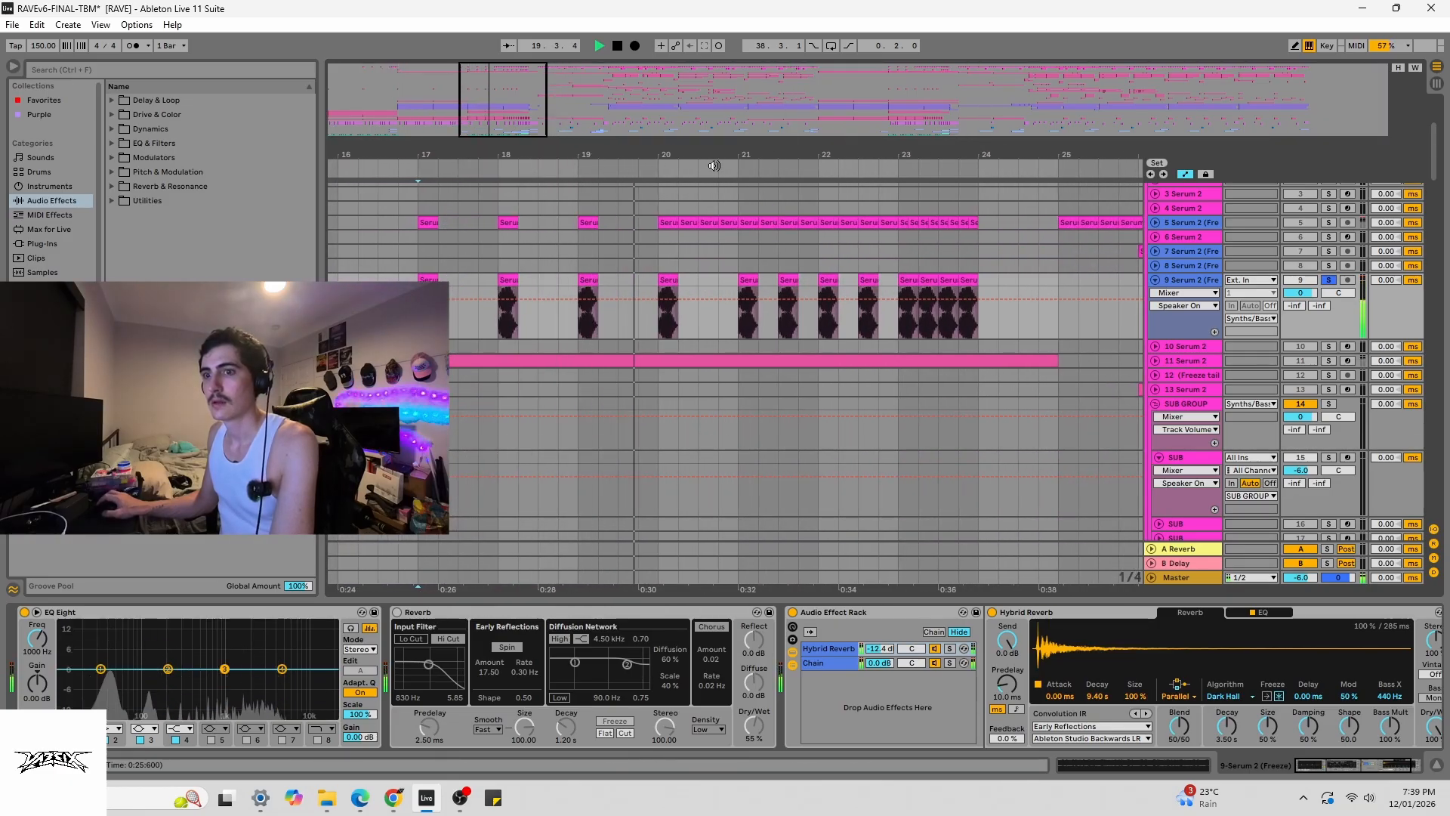
{"action": "left_click_drag", "start_coordinate": [525, 123], "coordinate": [524, 106]}
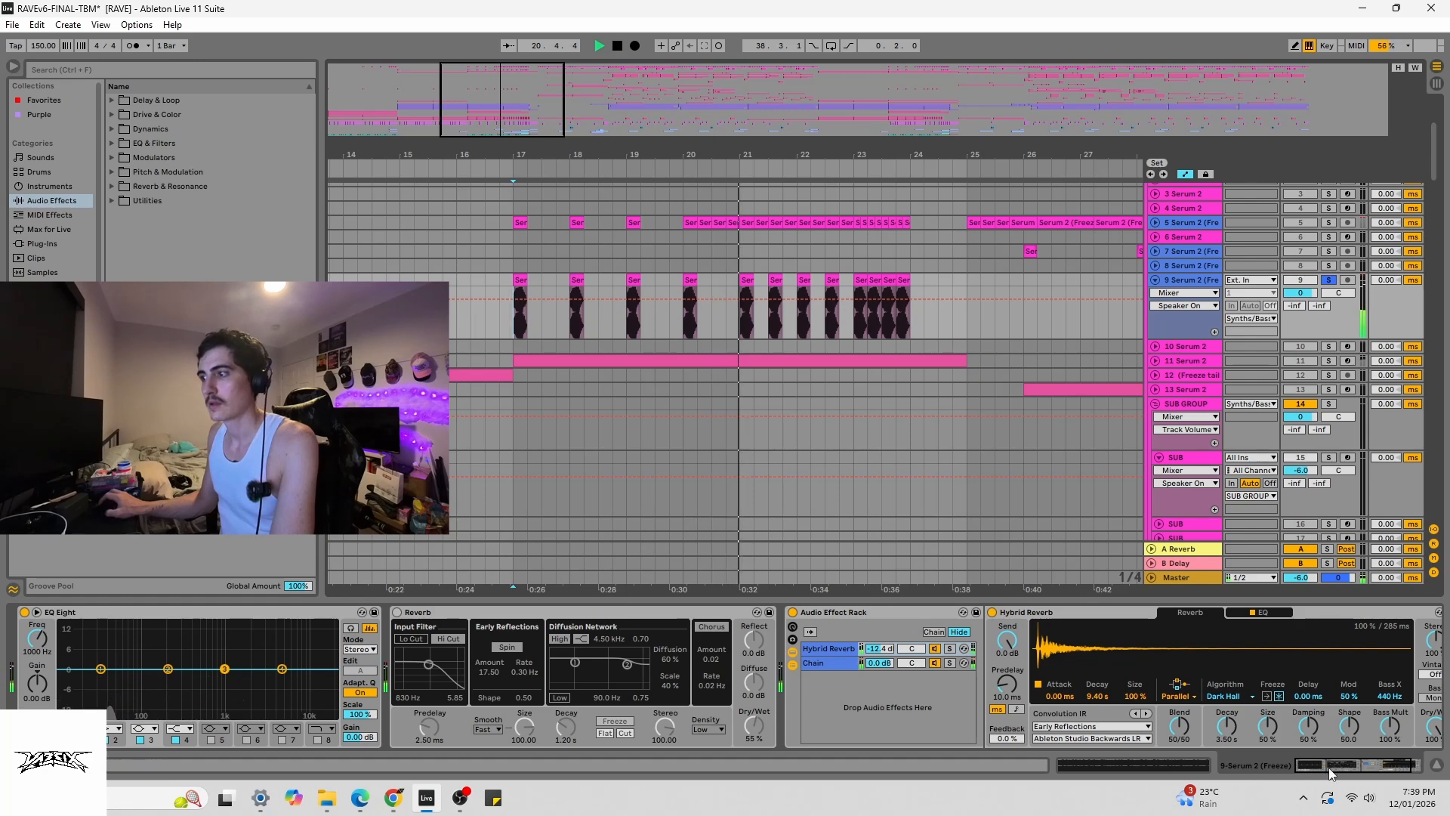
{"action": "key", "text": "space"}
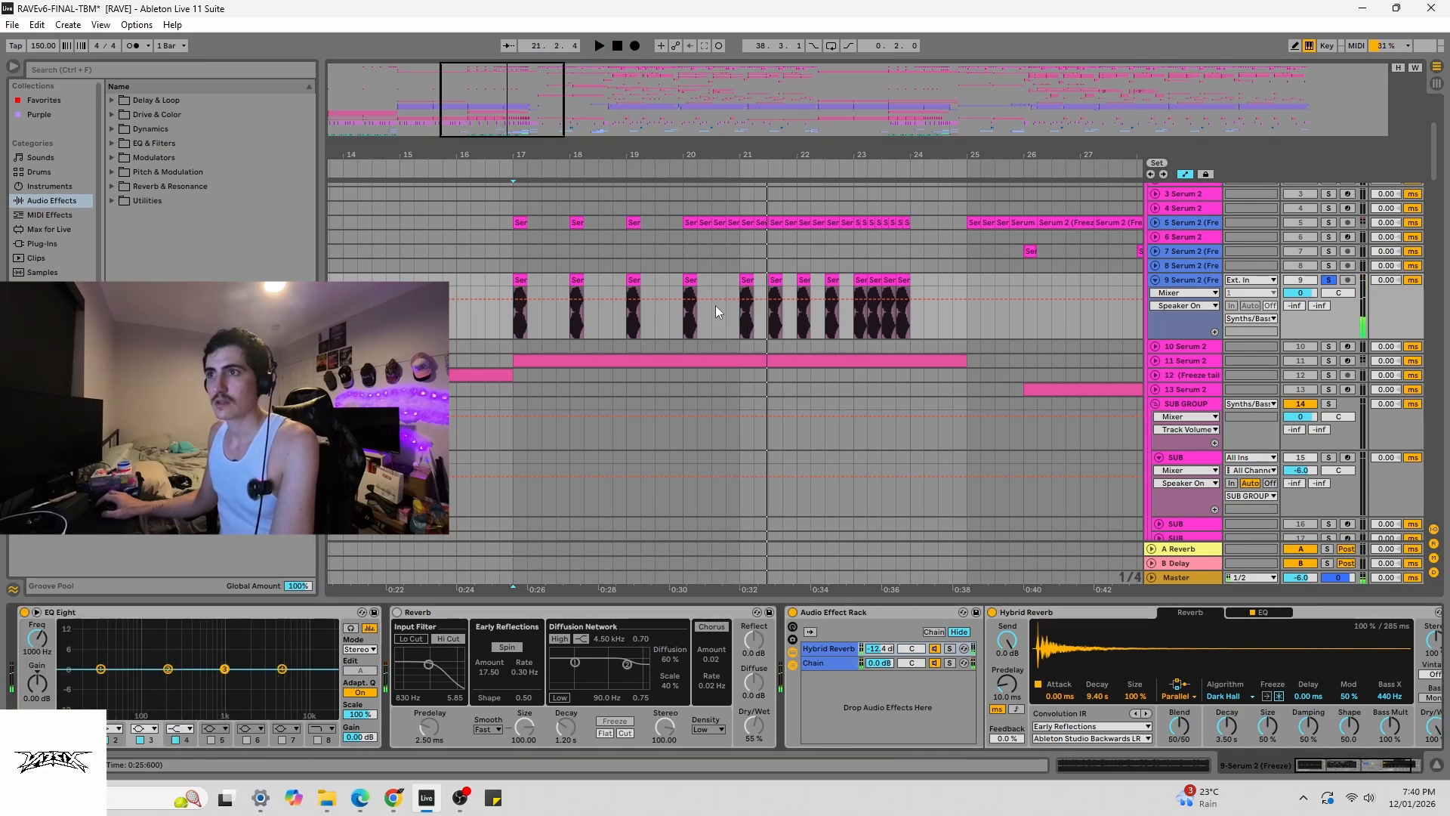
- Open the sample waveform of the 9 Serum 2 track's frozen clip at bar 17
{"action": "left_click", "coordinate": [518, 279]}
{"action": "left_click_drag", "start_coordinate": [485, 98], "coordinate": [466, 131]}
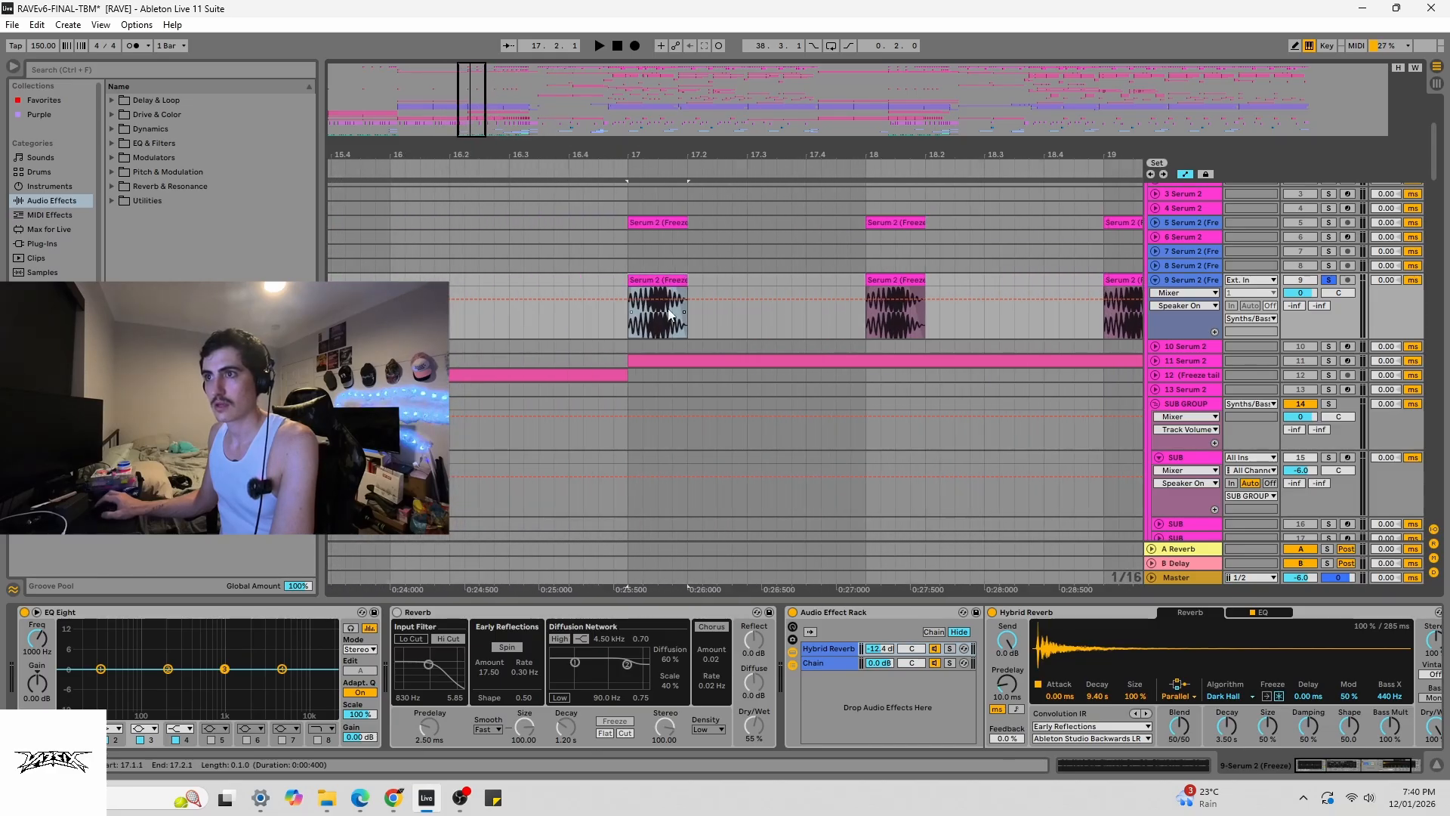
{"action": "double_click", "coordinate": [625, 324]}
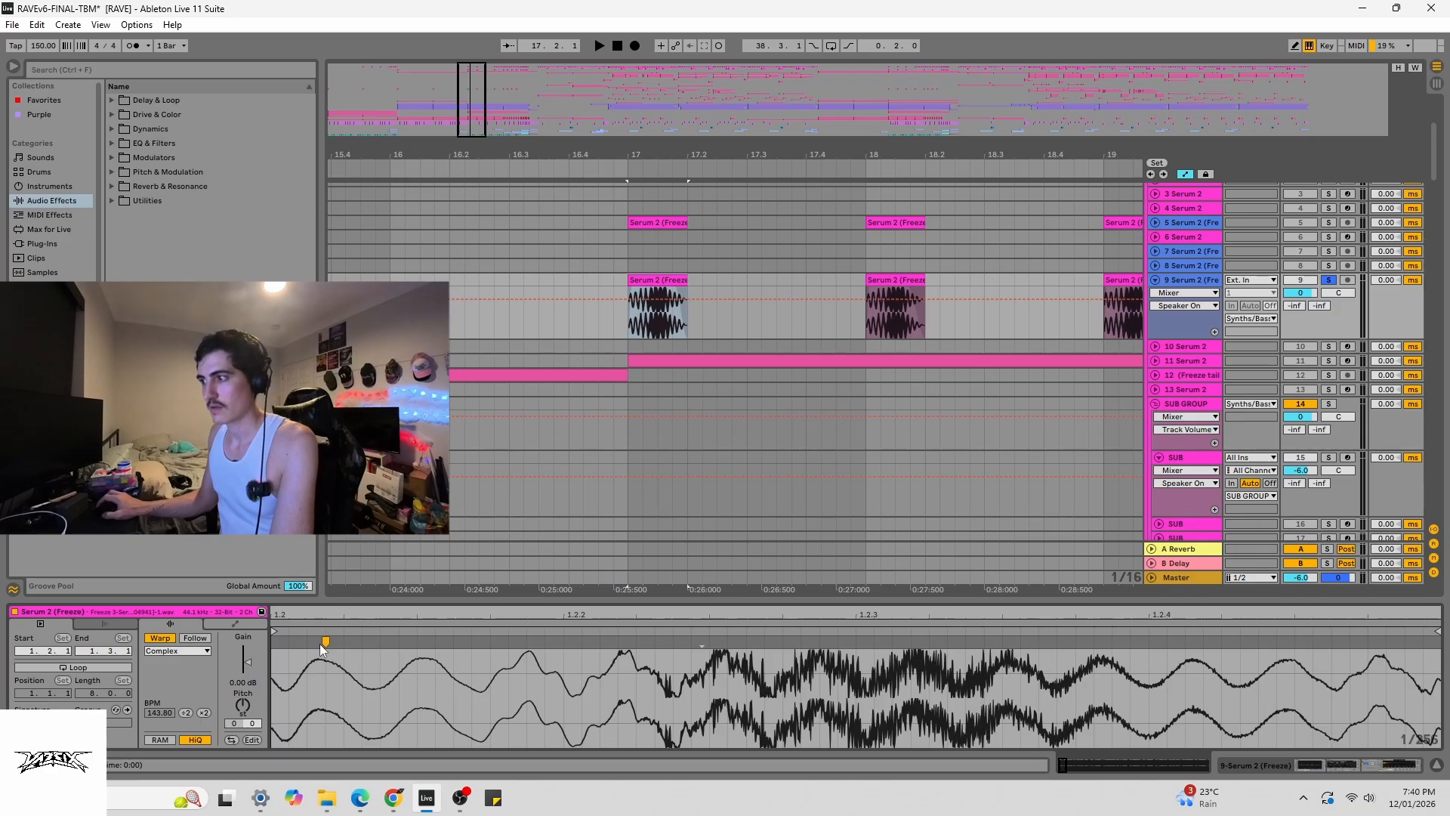
{"action": "scroll", "coordinate": [719, 333], "scroll_direction": "up", "scroll_amount": 4}
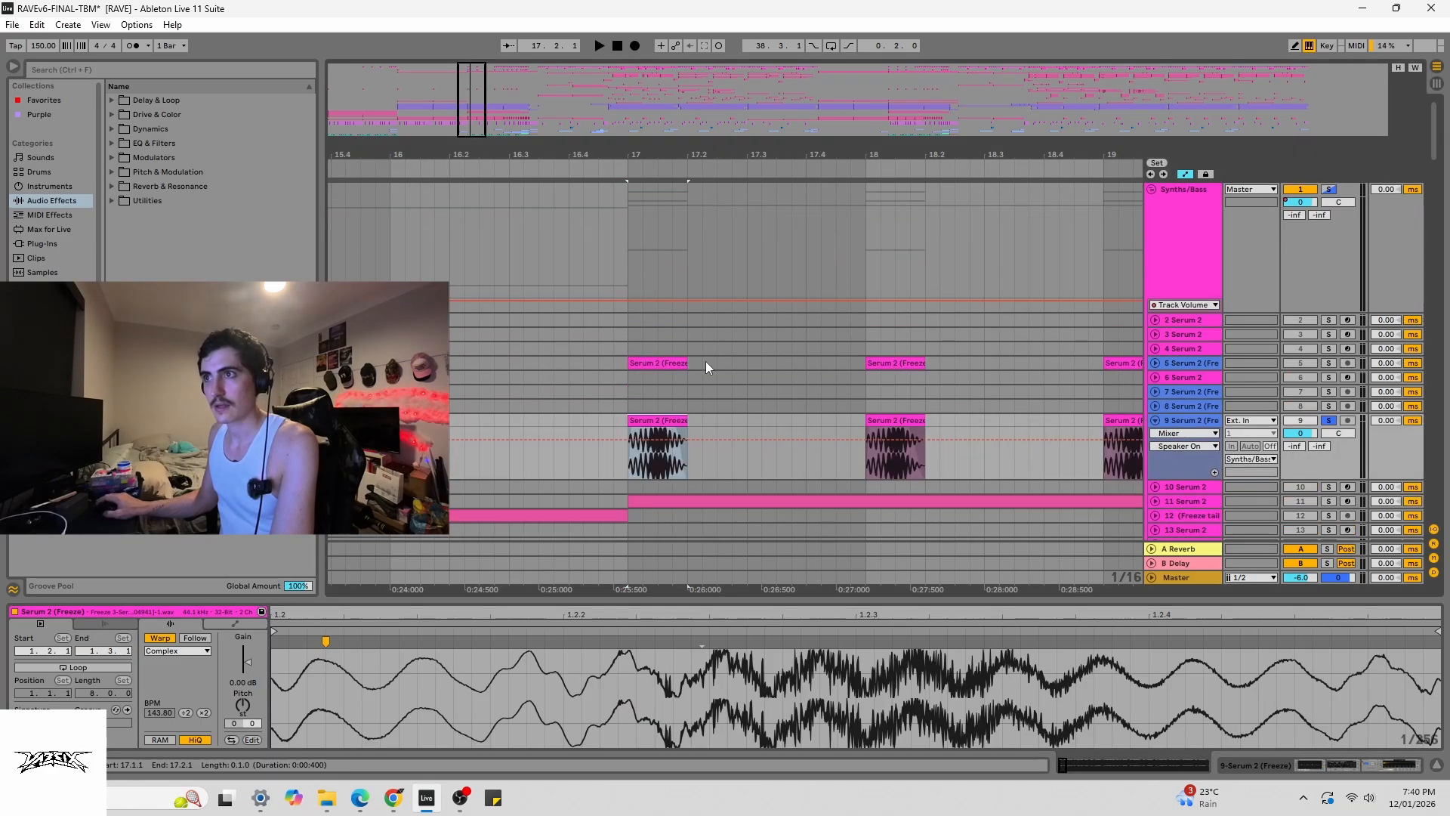
- Unfold the frozen 5 Serum 2 track to compare its clips with those of 9 Serum 2, and fold it again
{"action": "left_click", "coordinate": [1156, 364]}
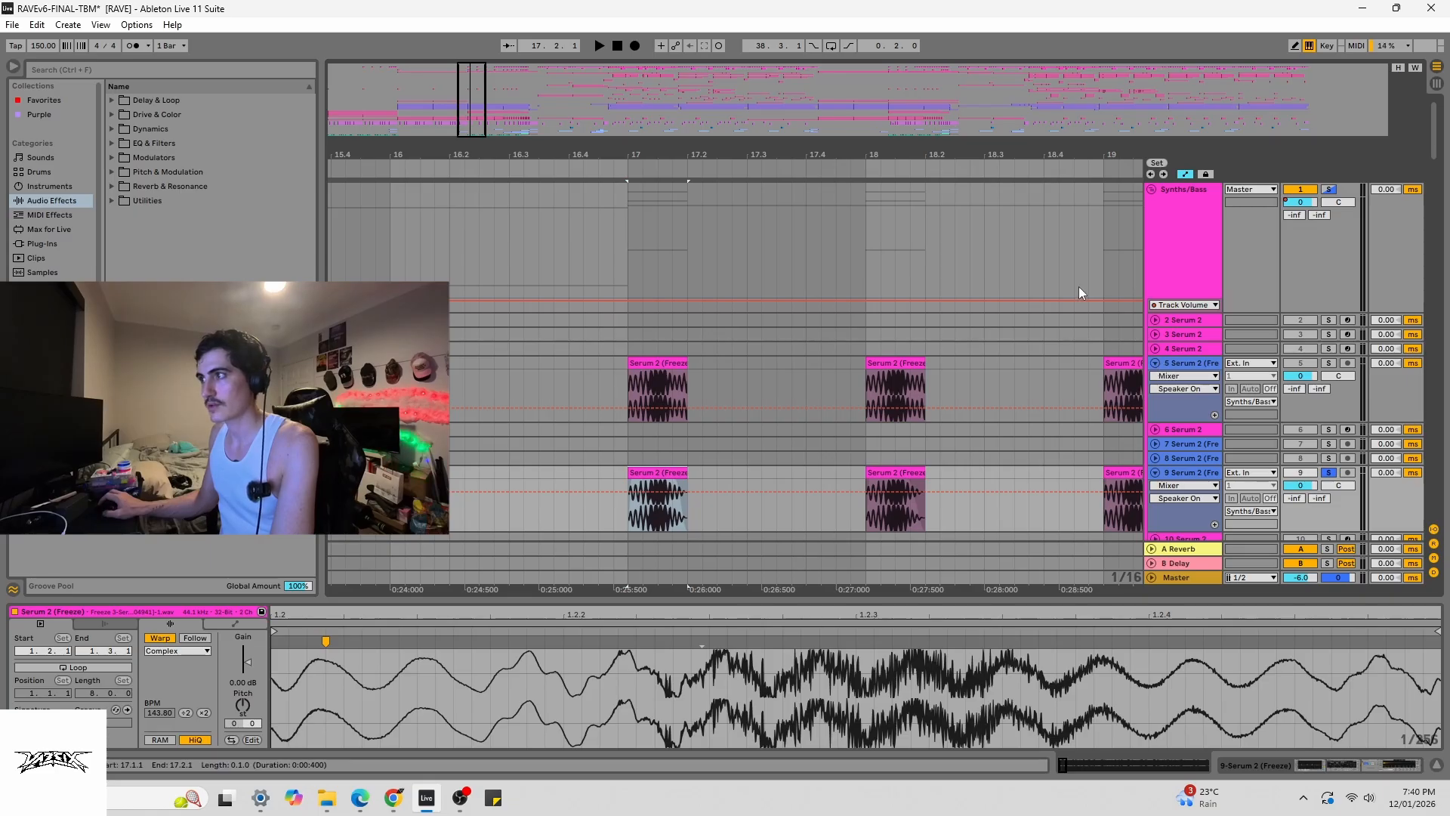
{"action": "scroll", "coordinate": [793, 246], "scroll_direction": "down", "scroll_amount": 3}
{"action": "scroll", "coordinate": [1002, 290], "scroll_direction": "up", "scroll_amount": 3}
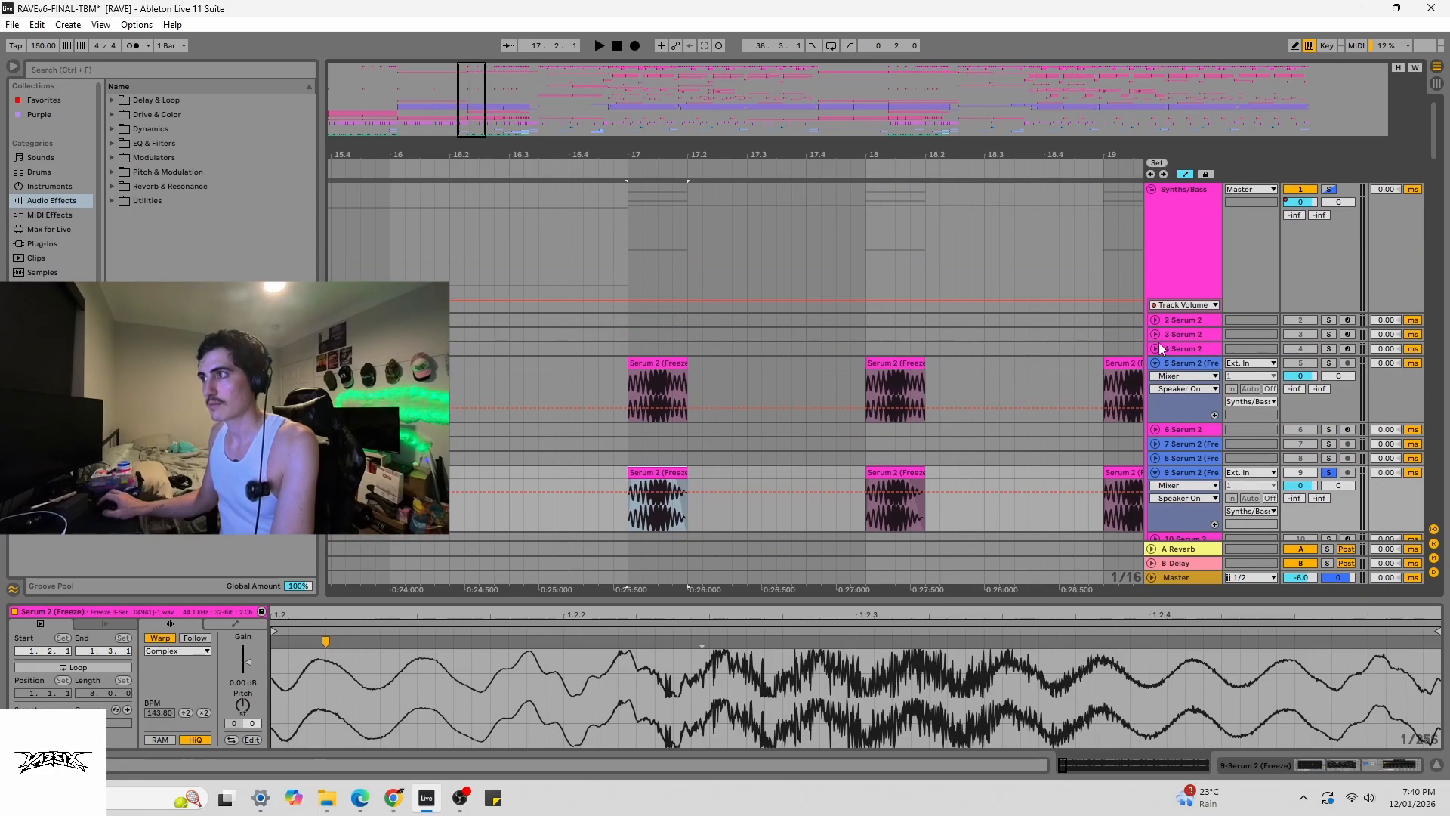
{"action": "left_click", "coordinate": [1155, 364]}
{"action": "scroll", "coordinate": [697, 367], "scroll_direction": "down", "scroll_amount": 3}
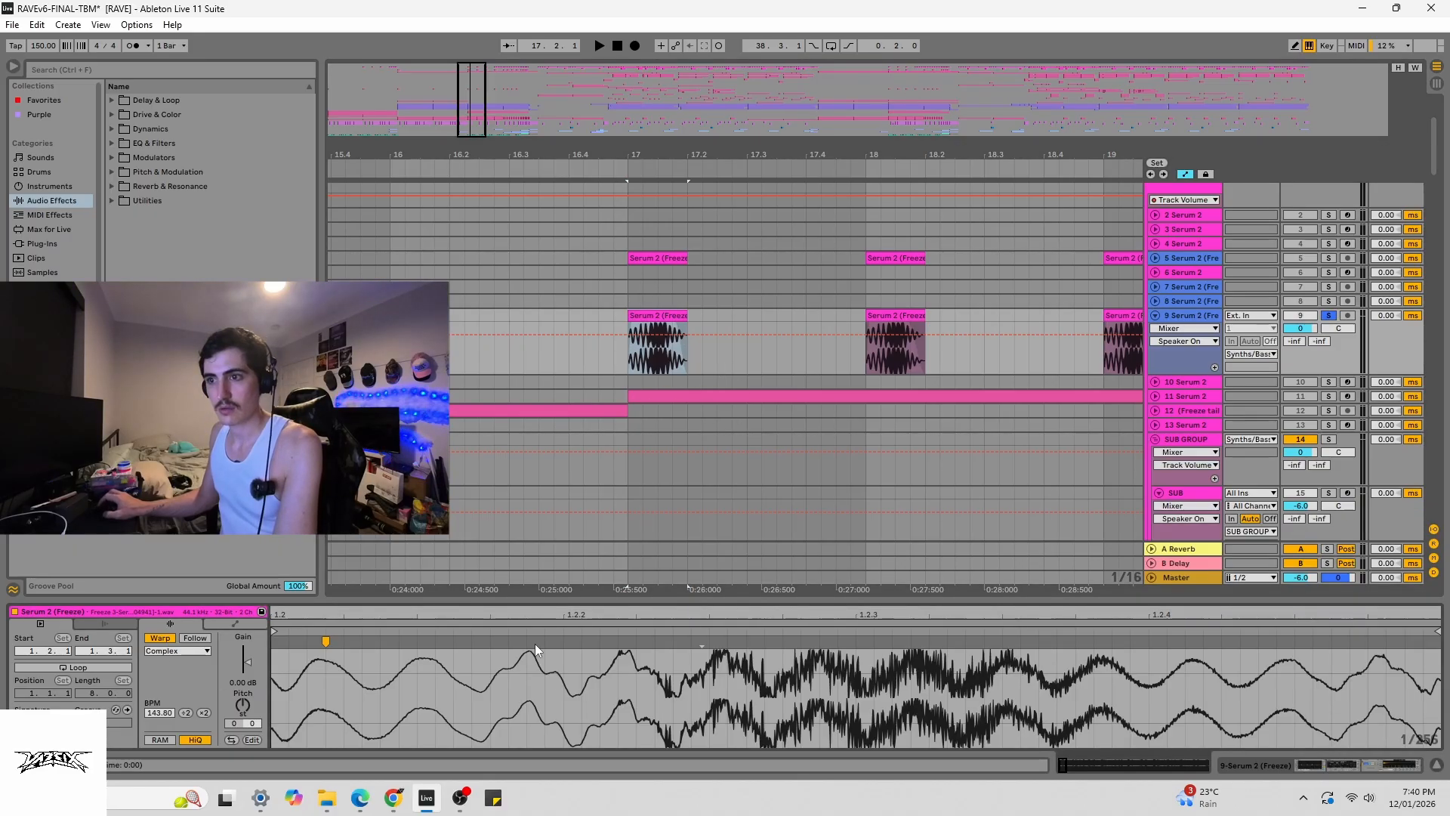
- Try stretching the bar 17 clip by moving its first warp marker to several positions during playback, ending just before 1.3
{"action": "mouse_move", "coordinate": [326, 642]}
{"action": "left_mouse_down"}
{"action": "mouse_move", "coordinate": [1389, 641]}
{"action": "mouse_move", "coordinate": [537, 641]}
{"action": "mouse_move", "coordinate": [1345, 672]}
{"action": "mouse_move", "coordinate": [884, 641]}
{"action": "left_mouse_up"}
{"action": "key", "text": "space"}
{"action": "key", "text": "space"}
{"action": "key", "text": "space"}
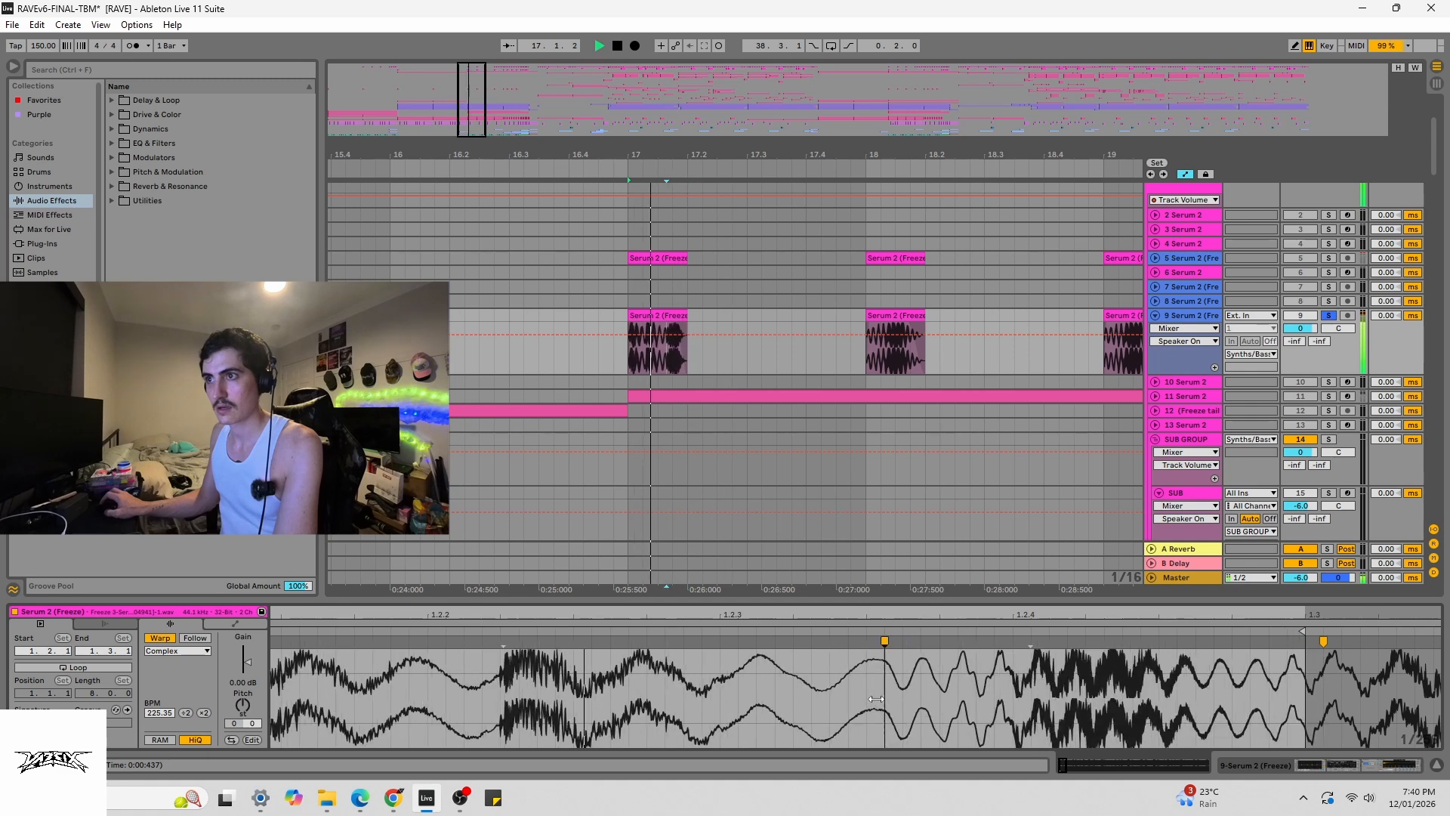
{"action": "left_click_drag", "start_coordinate": [875, 699], "coordinate": [547, 690]}
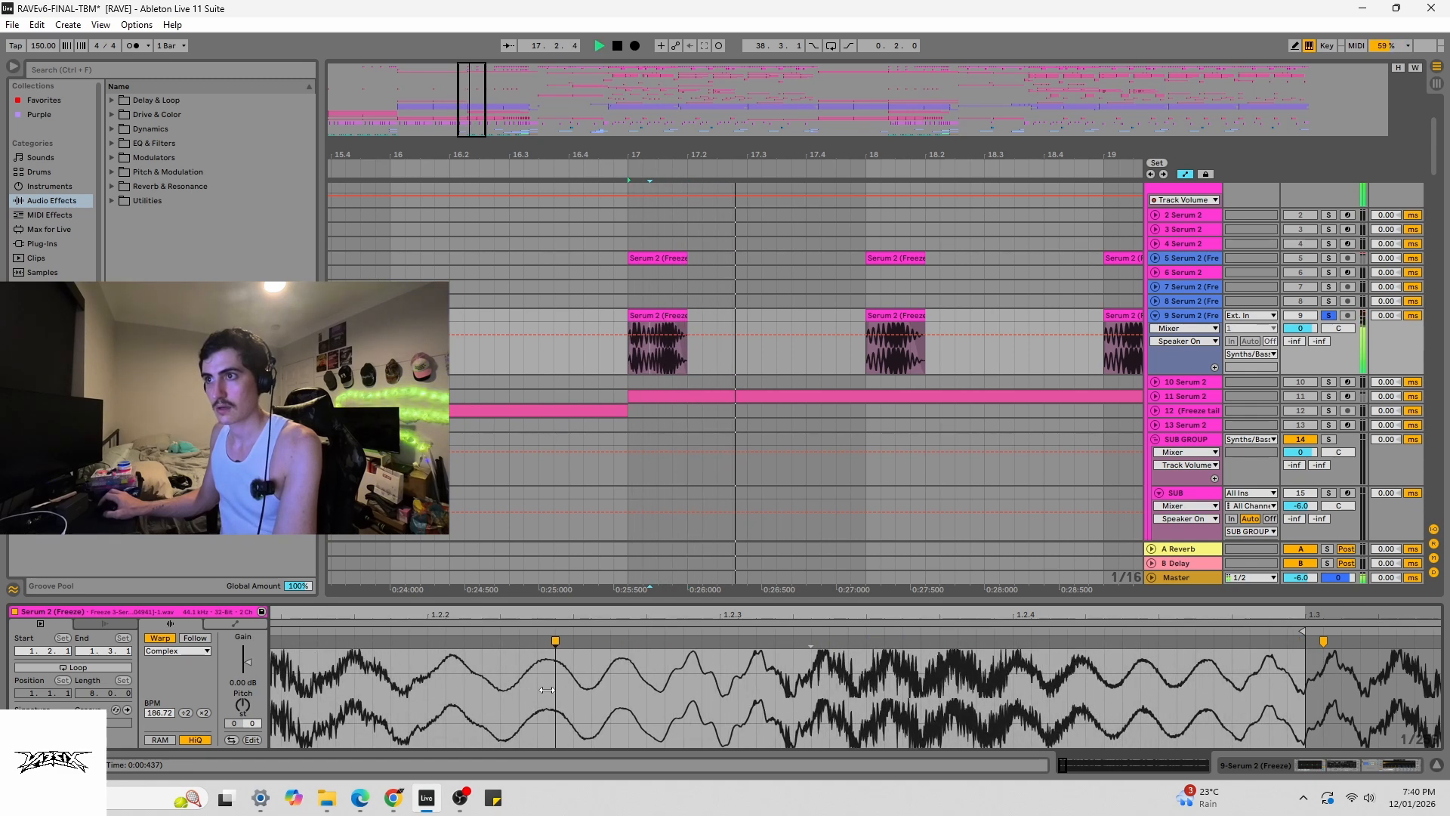
{"action": "left_click_drag", "start_coordinate": [547, 689], "coordinate": [930, 685]}
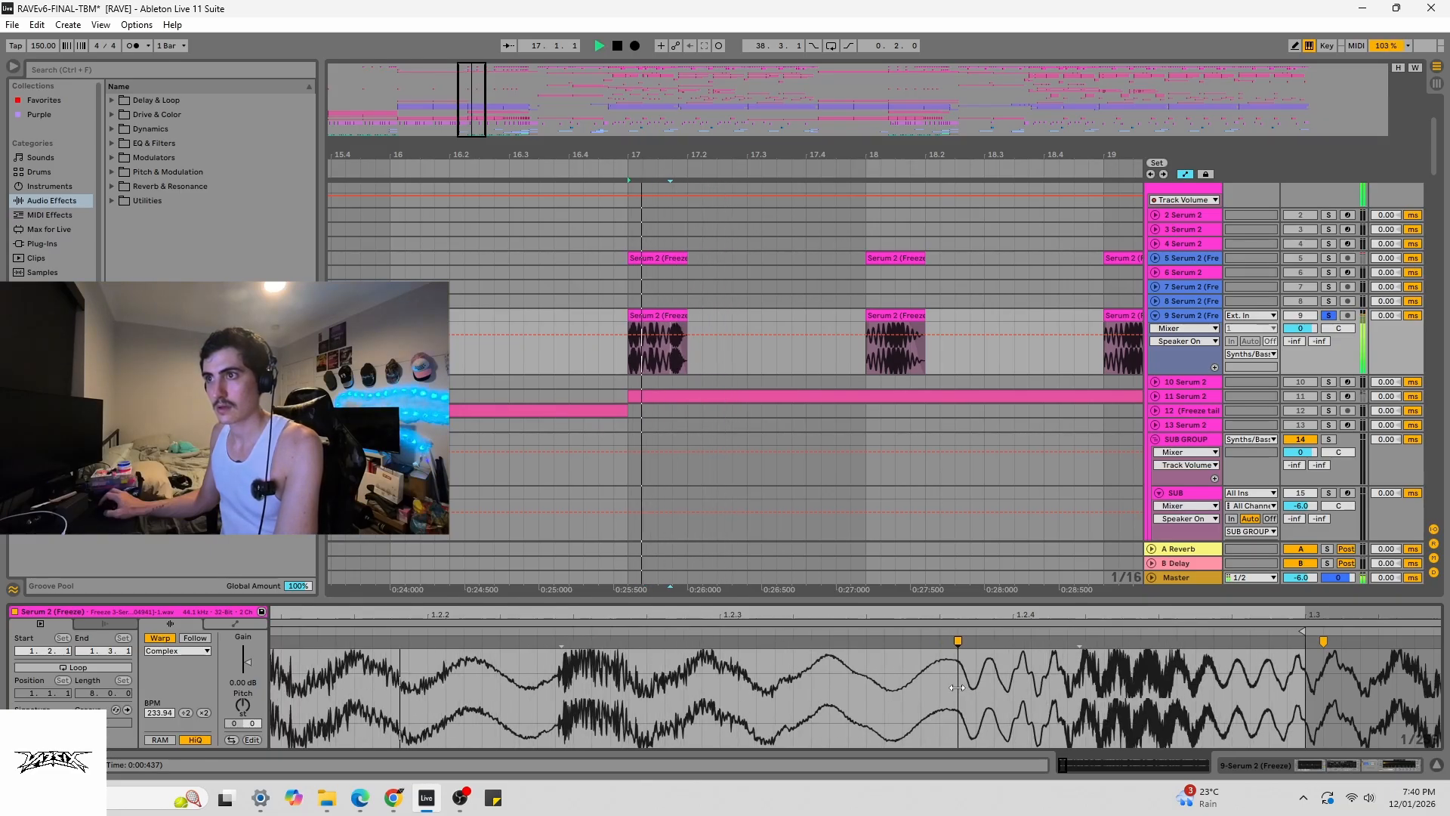
{"action": "mouse_move", "coordinate": [955, 687]}
{"action": "left_mouse_down"}
{"action": "mouse_move", "coordinate": [1254, 676]}
{"action": "mouse_move", "coordinate": [1310, 652]}
{"action": "left_mouse_up"}
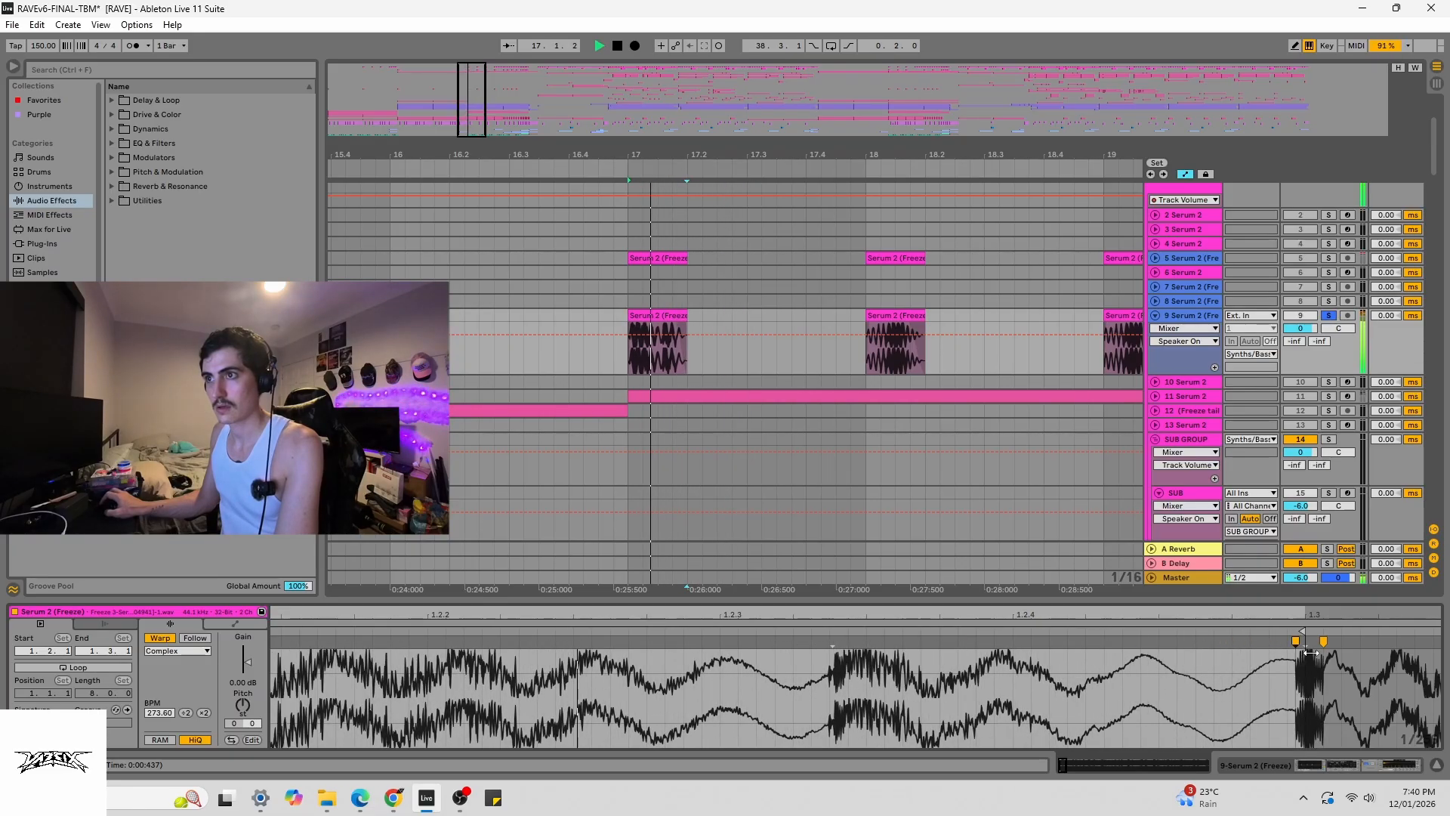
- Stop playback and duplicate the second half of the stretched bar 17 clip twice, directly after it
{"action": "key", "text": "space"}
{"action": "left_click_drag", "start_coordinate": [653, 360], "coordinate": [684, 324]}
{"action": "key", "text": "ctrl+d"}
{"action": "key", "text": "ctrl+d"}
- Play the stretched clip and its copies from mid-clip and from bar 17, and stop playback
{"action": "left_click", "coordinate": [655, 360]}
{"action": "key", "text": "space"}
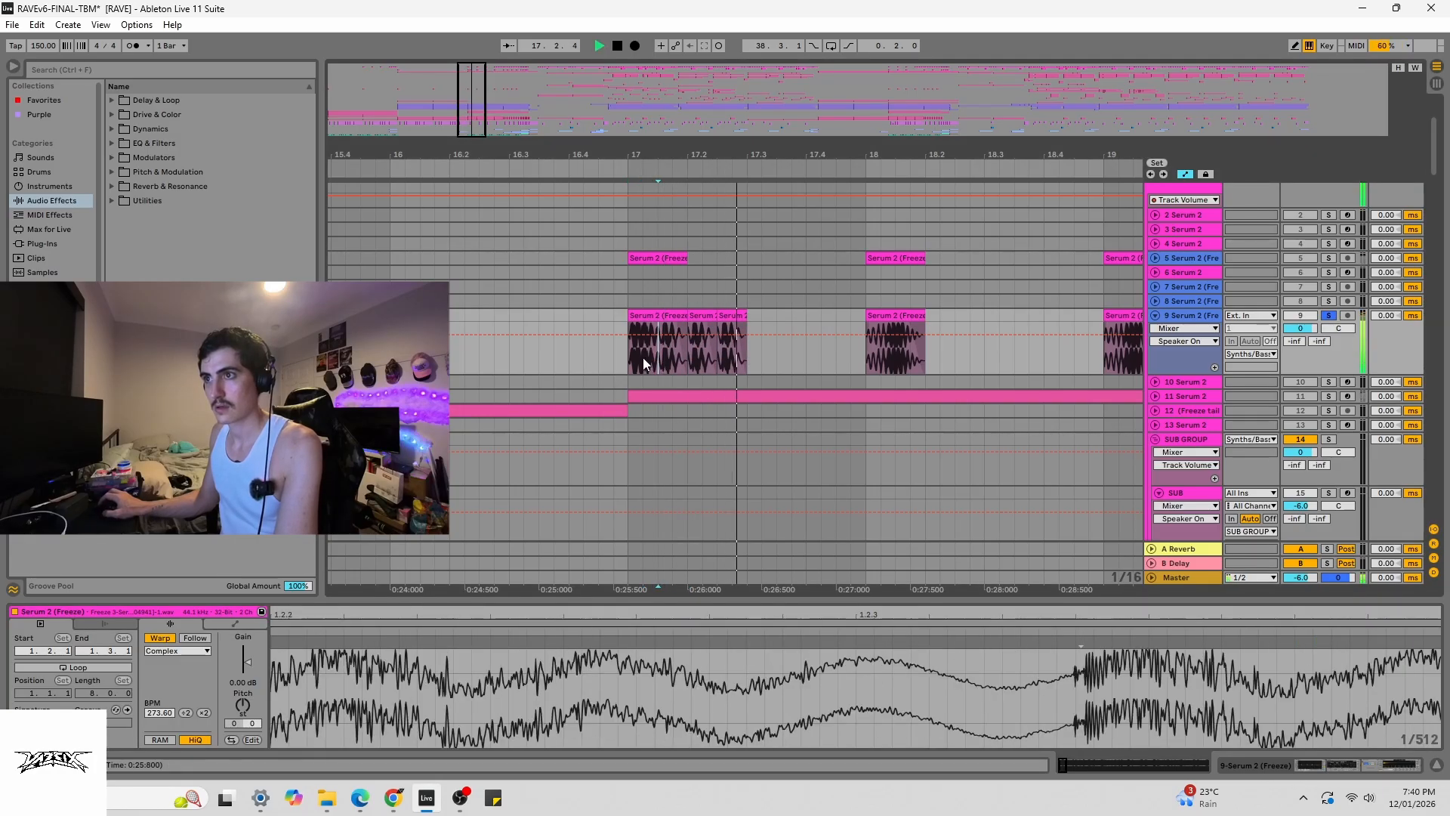
{"action": "left_click", "coordinate": [624, 353]}
{"action": "key", "text": "space"}
{"action": "key", "text": "space"}
{"action": "key", "text": "space"}
{"action": "key", "text": "space"}
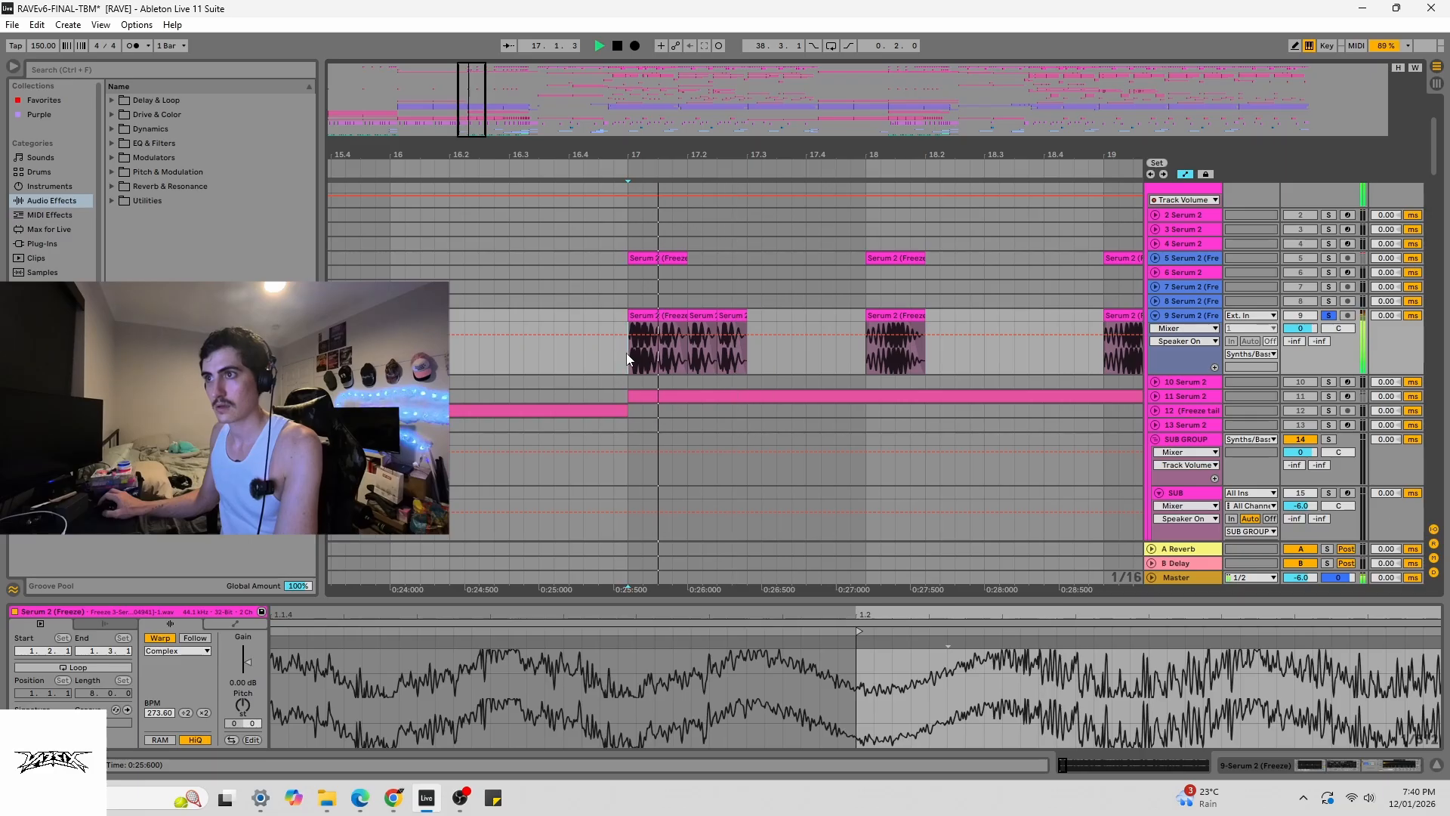
{"action": "key", "text": "space"}
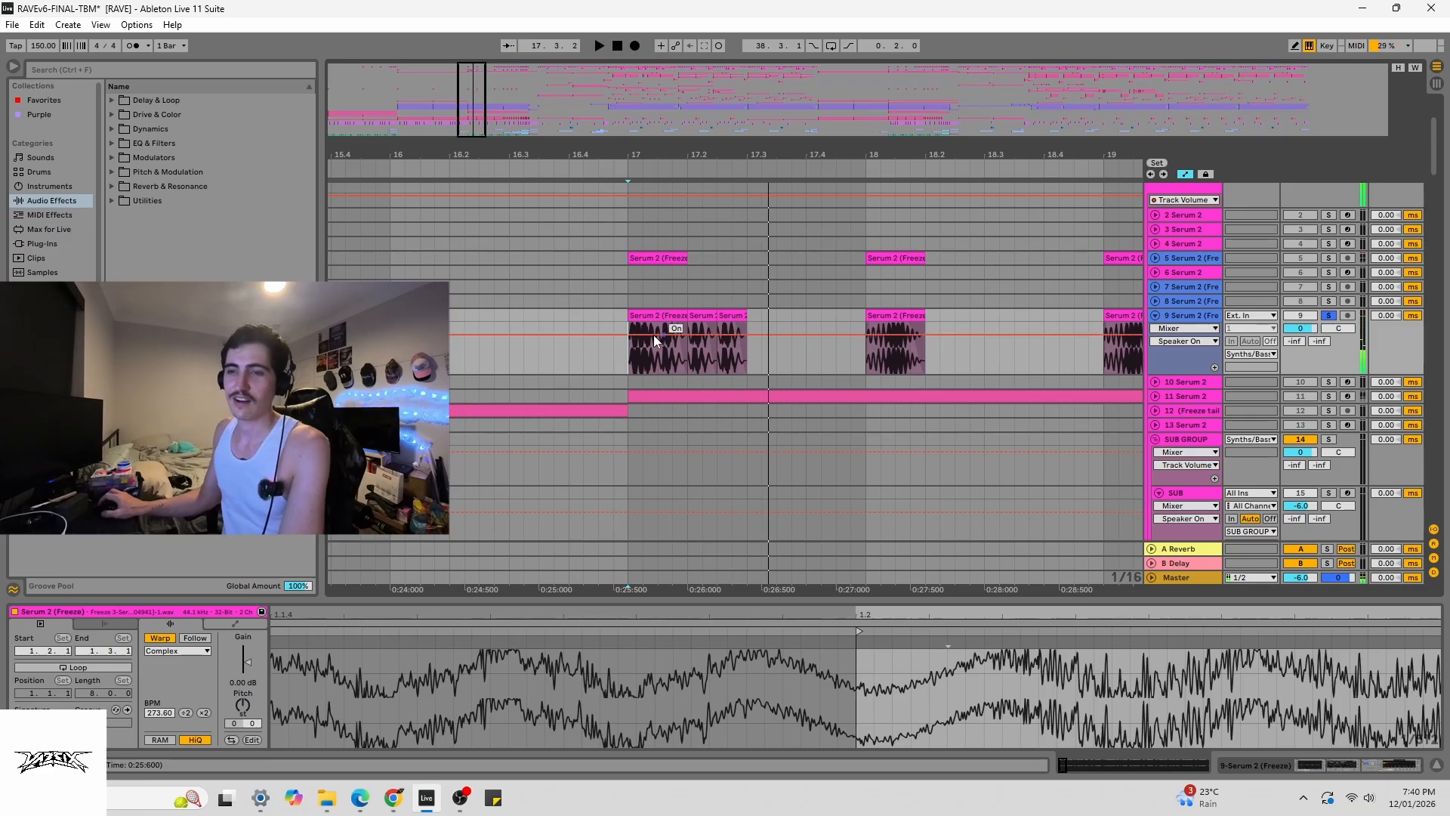
- Undo the clip duplicates and warp marker moves on the 9 Serum 2 track, and play the clip from bar 17
{"action": "key", "text": "ctrl+z"}
{"action": "key", "text": "ctrl+z"}
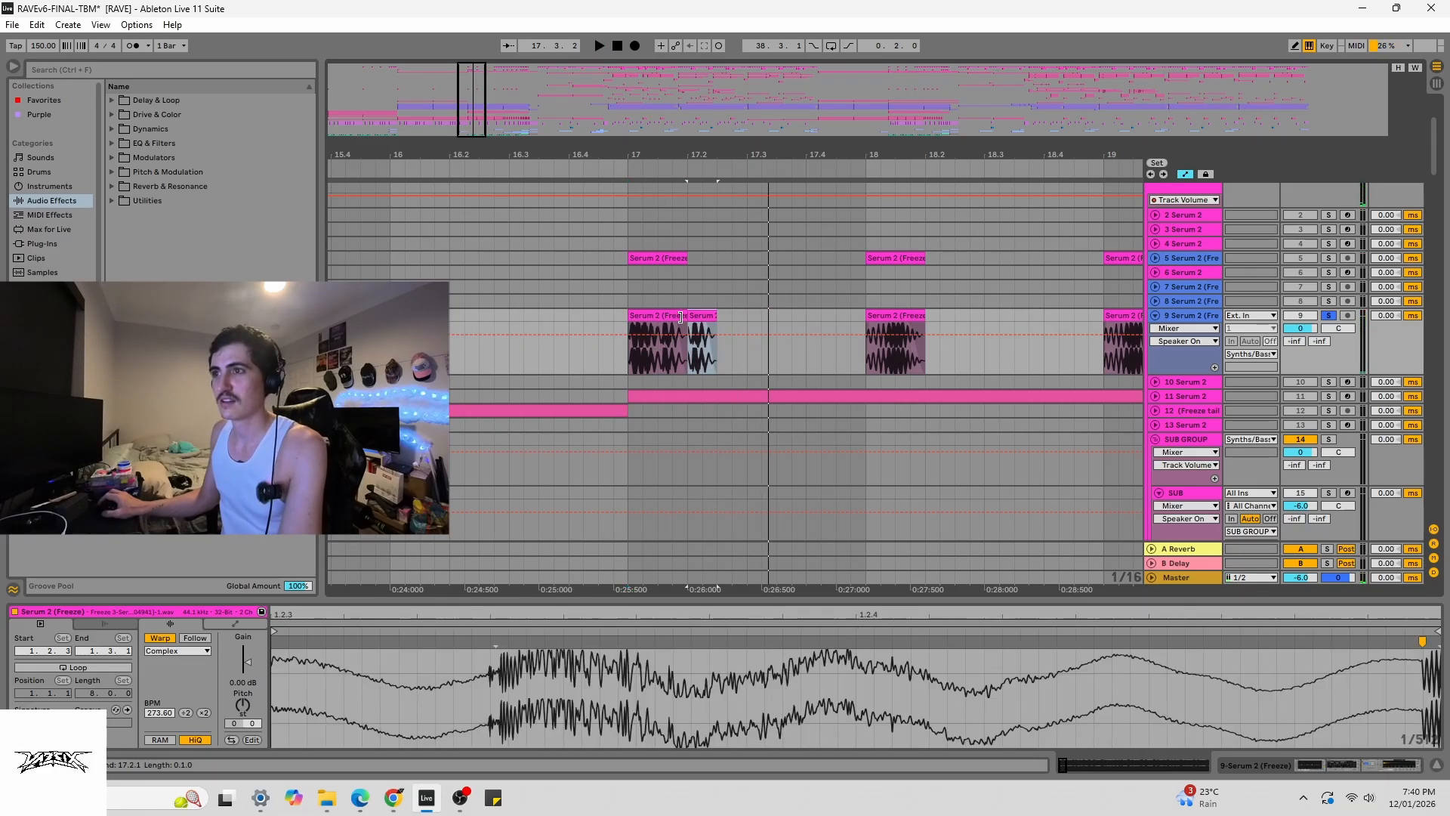
{"action": "left_click", "coordinate": [648, 329]}
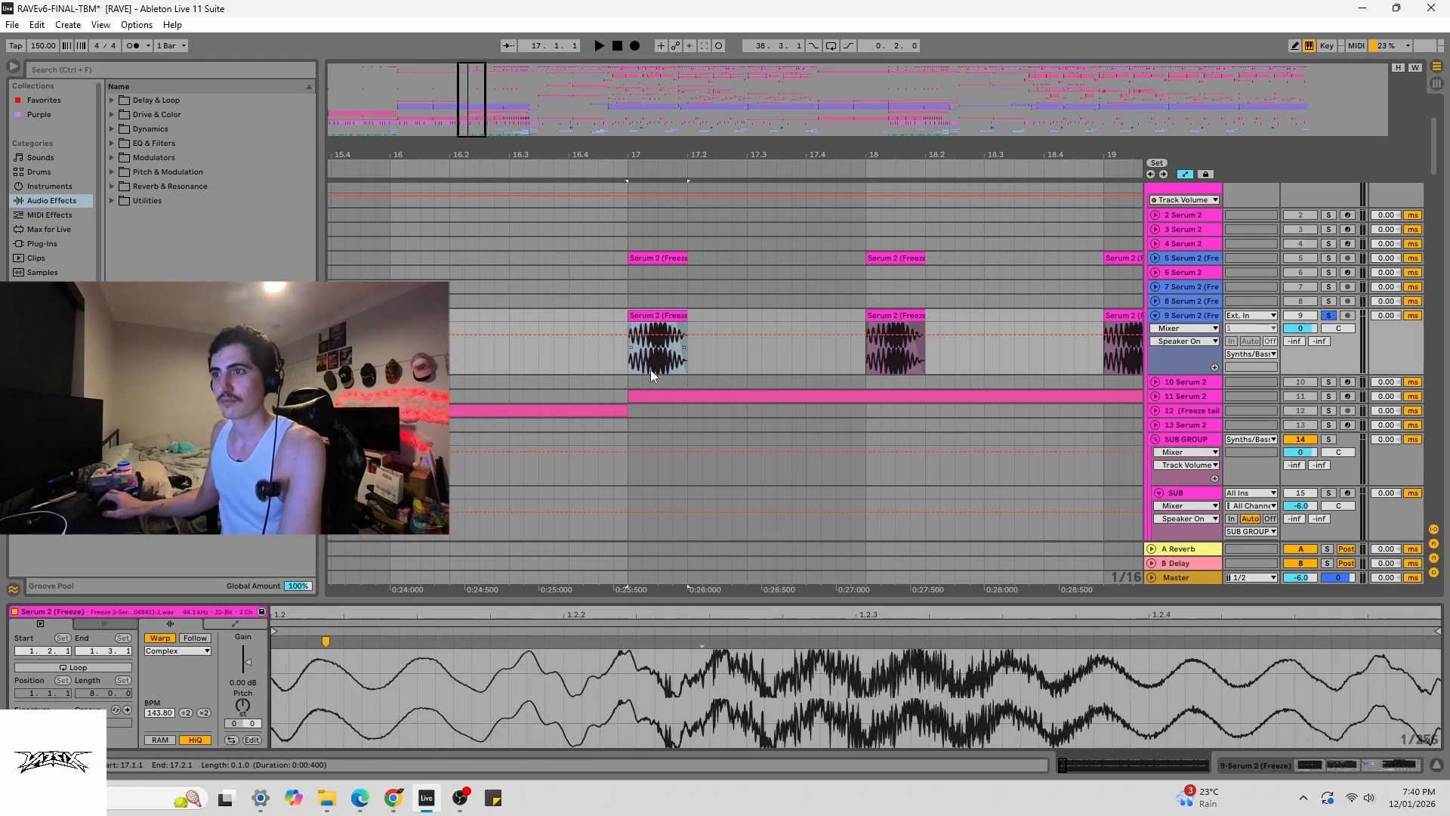
{"action": "left_click_drag", "start_coordinate": [638, 367], "coordinate": [632, 359]}
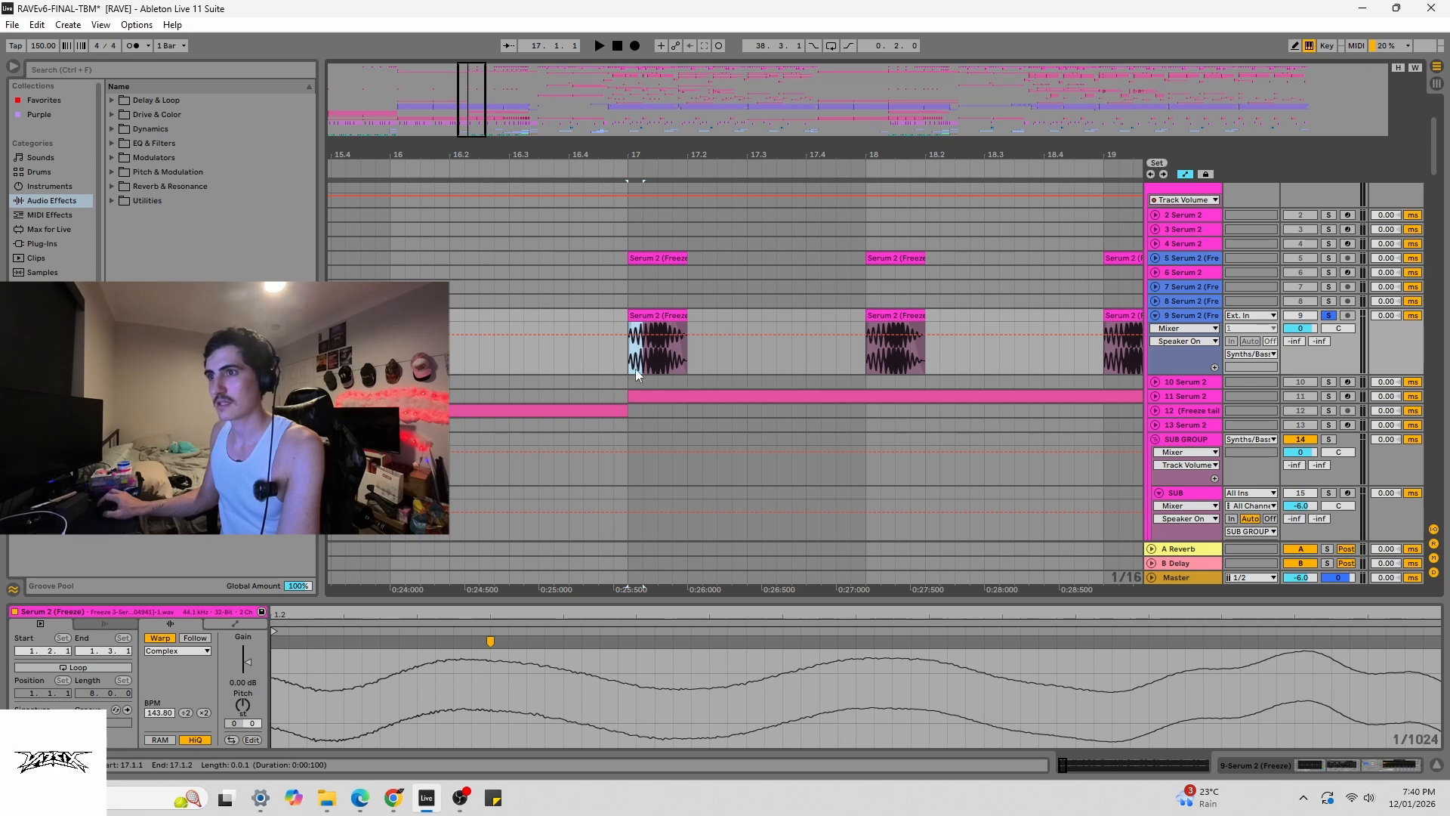
{"action": "key", "text": "space"}
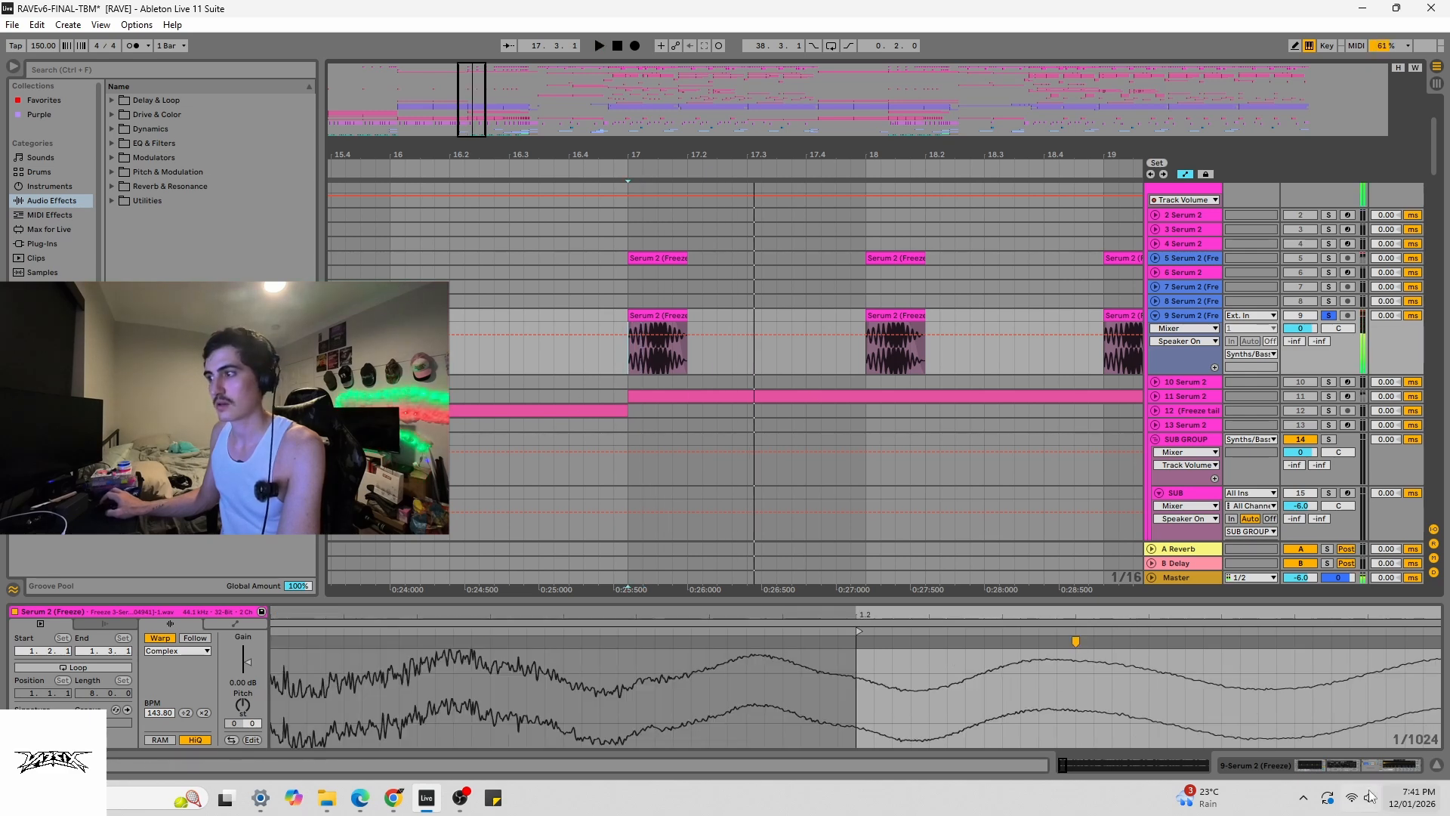
- Reopen the bar 17 clip's sample settings and check its warp mode options, keeping Complex
{"action": "left_click", "coordinate": [1308, 765]}
{"action": "left_click", "coordinate": [658, 314]}
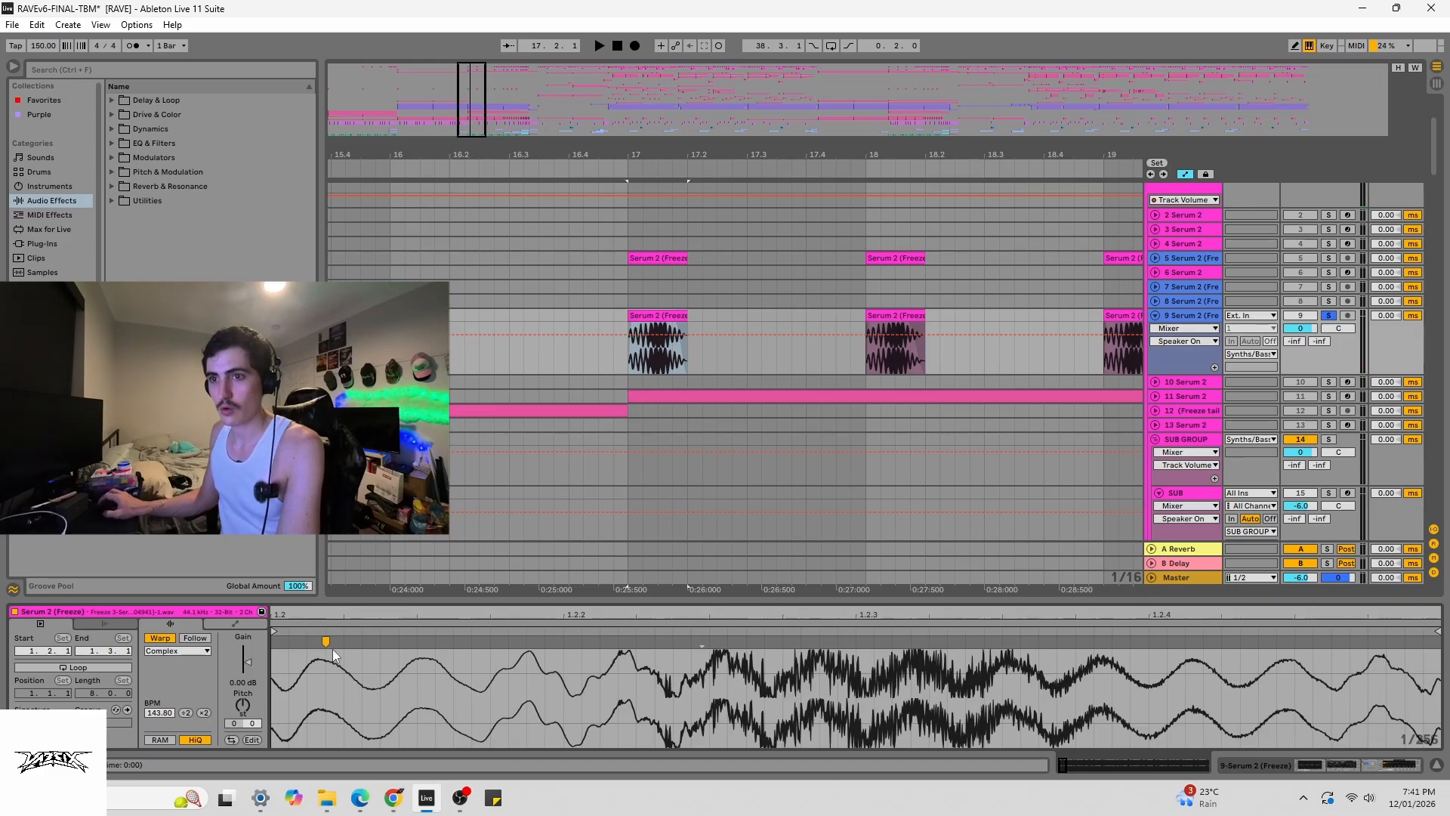
{"action": "left_click", "coordinate": [185, 651]}
{"action": "left_click", "coordinate": [190, 708]}
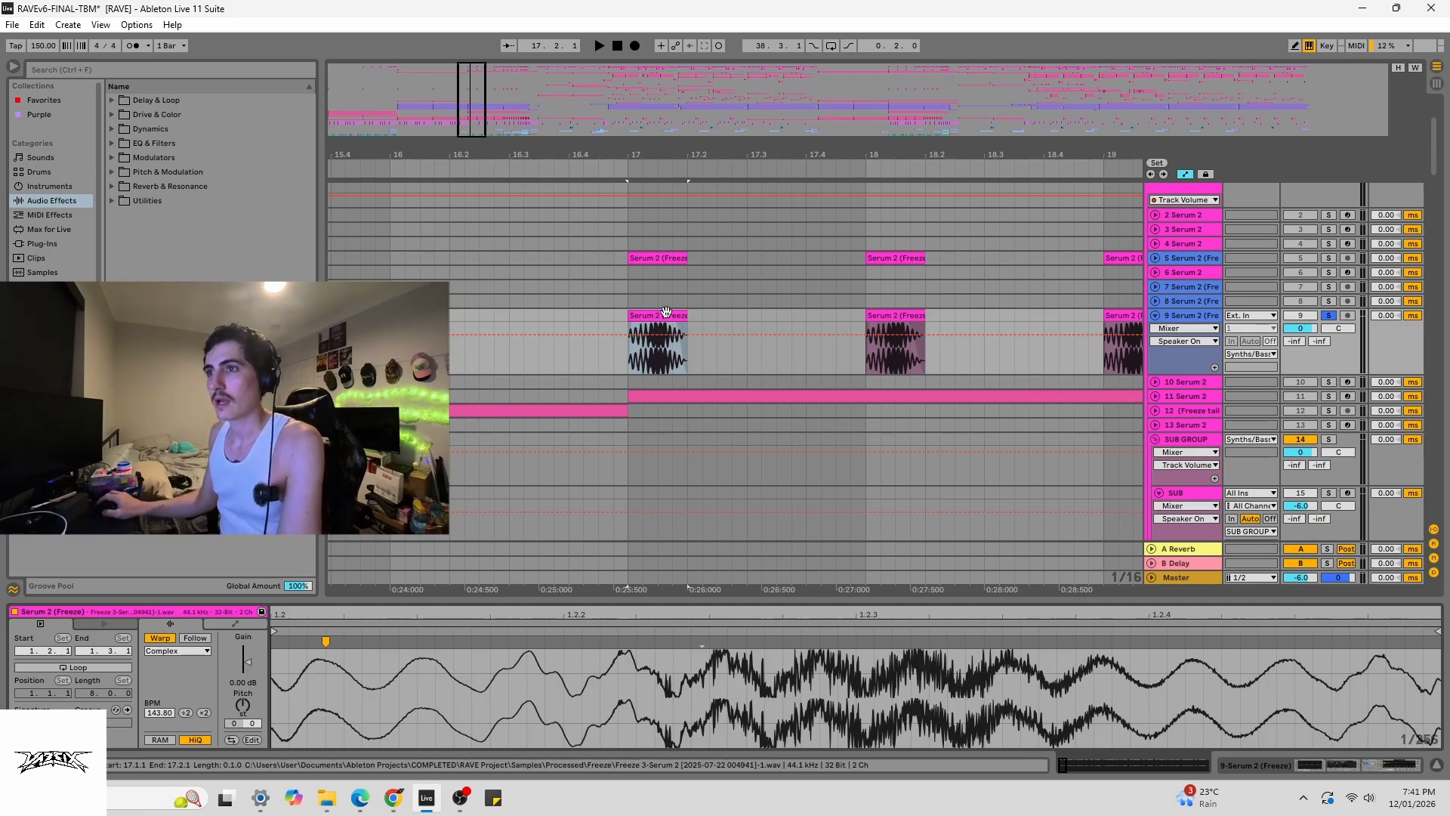
- Display the 9 Serum 2 device chain and review its EQ Eight, Audio Effect Rack and Hybrid Reverb chain
{"action": "left_click", "coordinate": [1296, 767]}
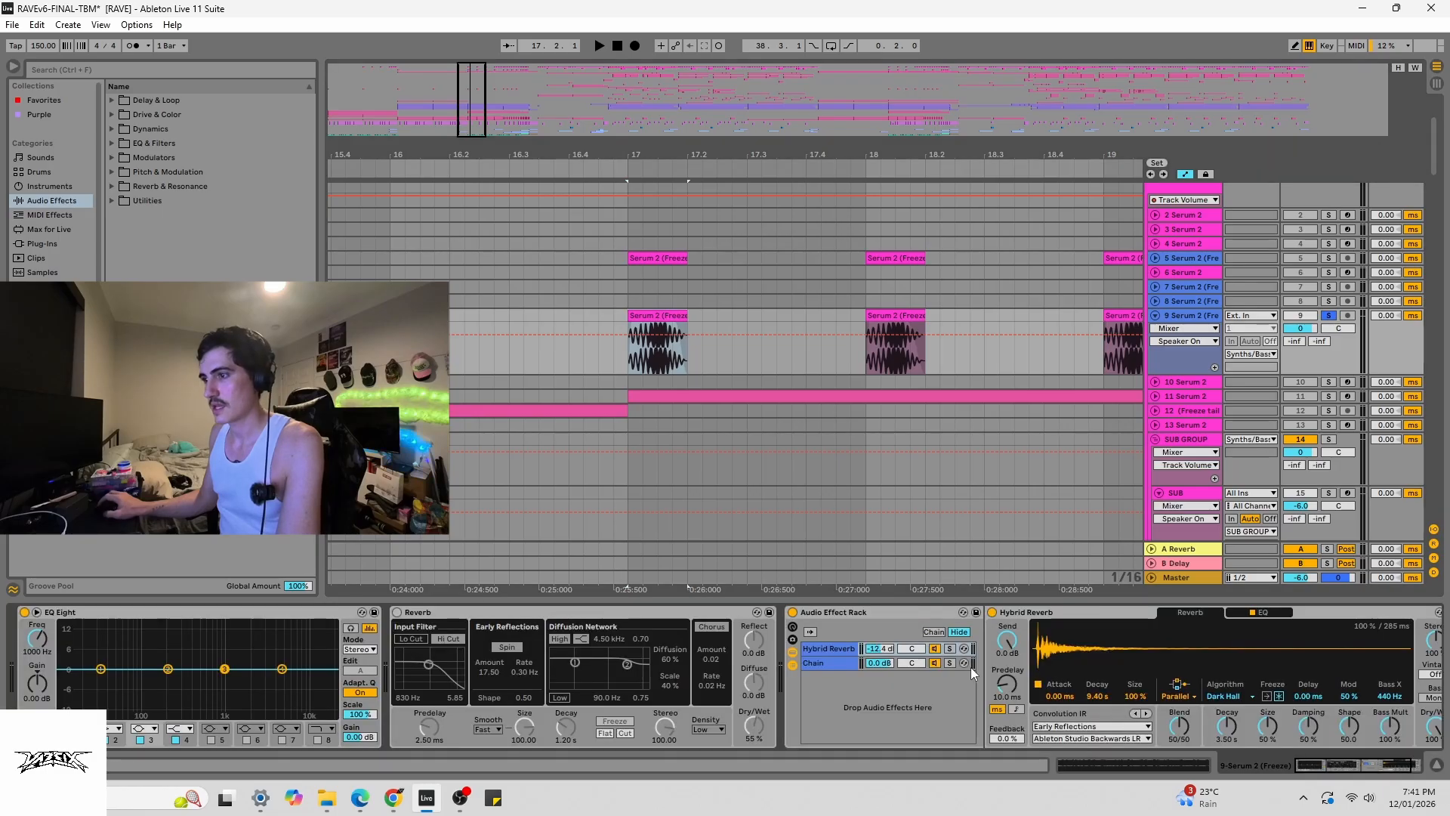
{"action": "left_click", "coordinate": [143, 623]}
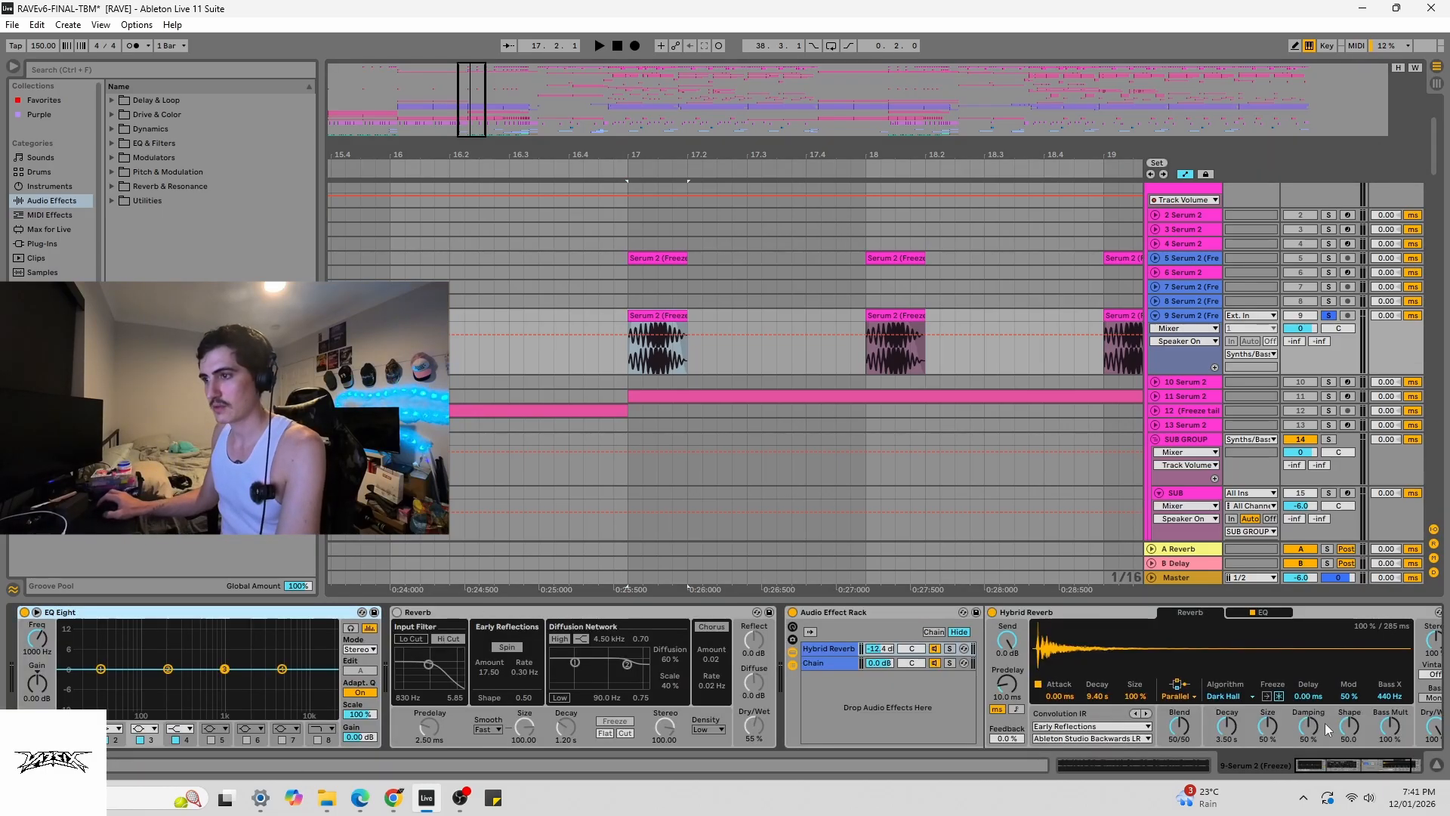
{"action": "left_click", "coordinate": [844, 613]}
{"action": "left_click", "coordinate": [841, 649]}
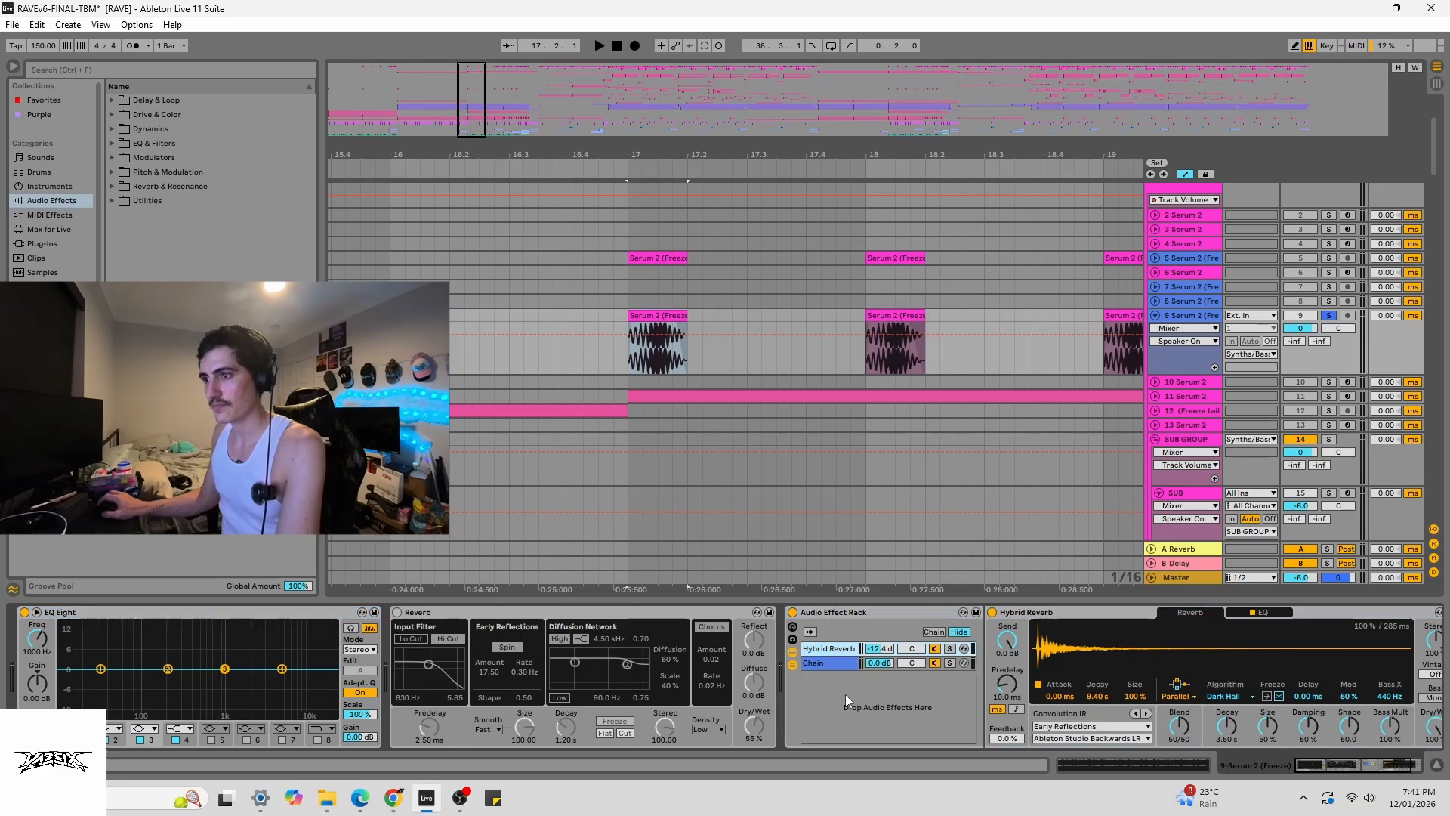
{"action": "left_click", "coordinate": [827, 614]}
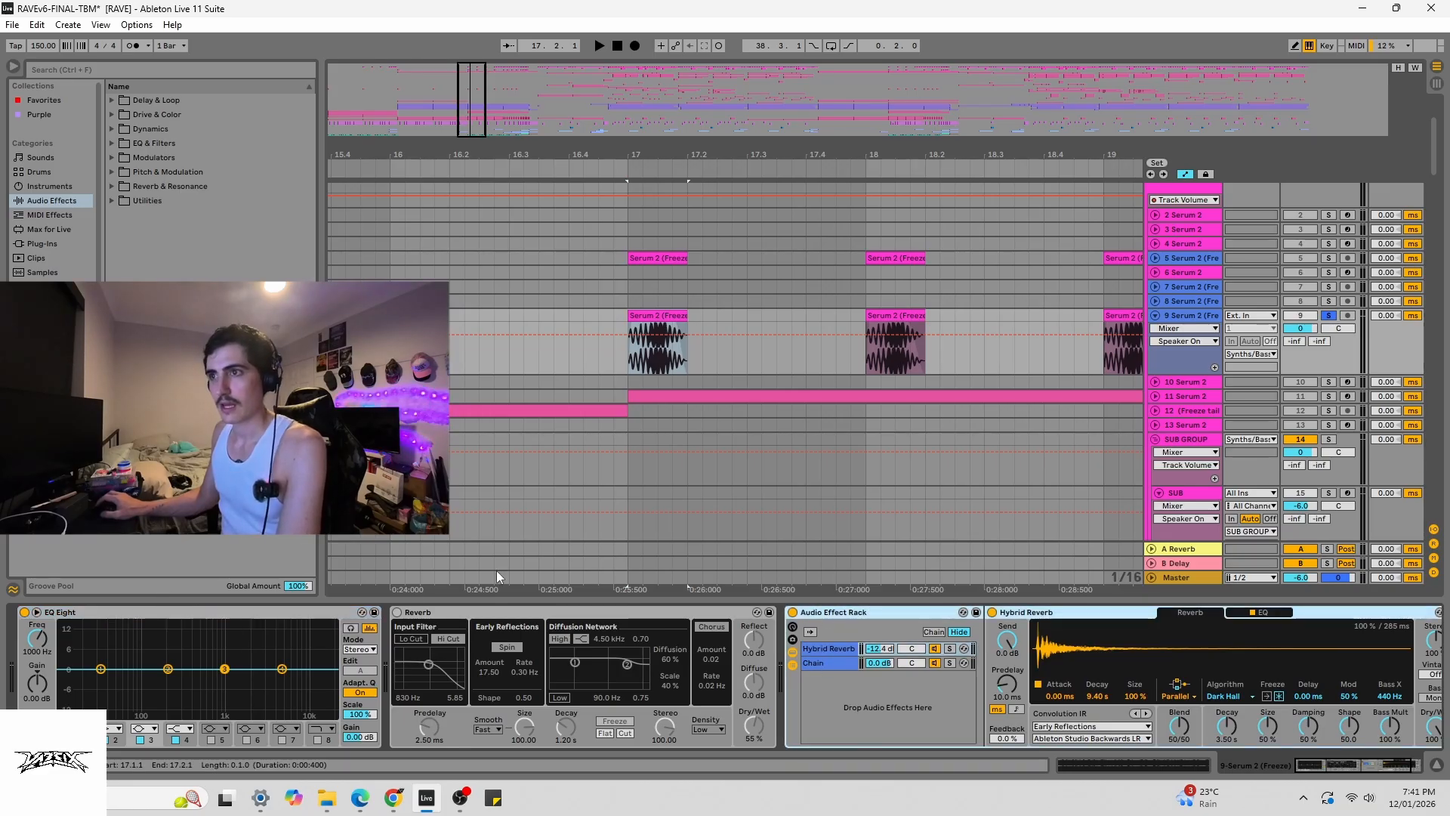
{"action": "left_click", "coordinate": [68, 624]}
- Show the full arrangement length, play the soloed 9 Serum 2 track from bar 17, and look over the SUB and BASS w/sub tracks
{"action": "scroll", "coordinate": [992, 443], "scroll_direction": "down", "scroll_amount": 6}
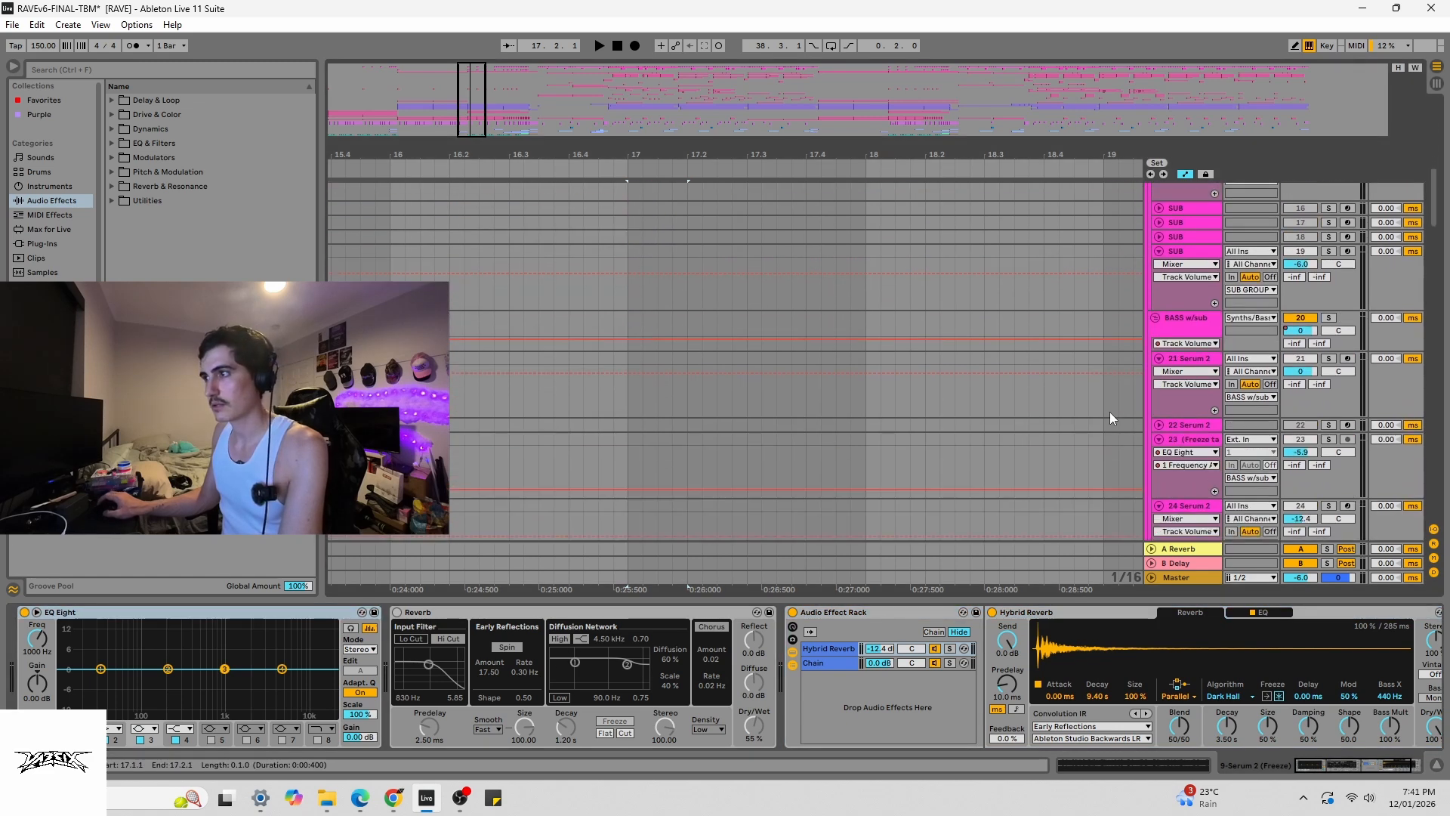
{"action": "scroll", "coordinate": [1098, 361], "scroll_direction": "up", "scroll_amount": 4}
{"action": "left_click_drag", "start_coordinate": [448, 91], "coordinate": [581, 164]}
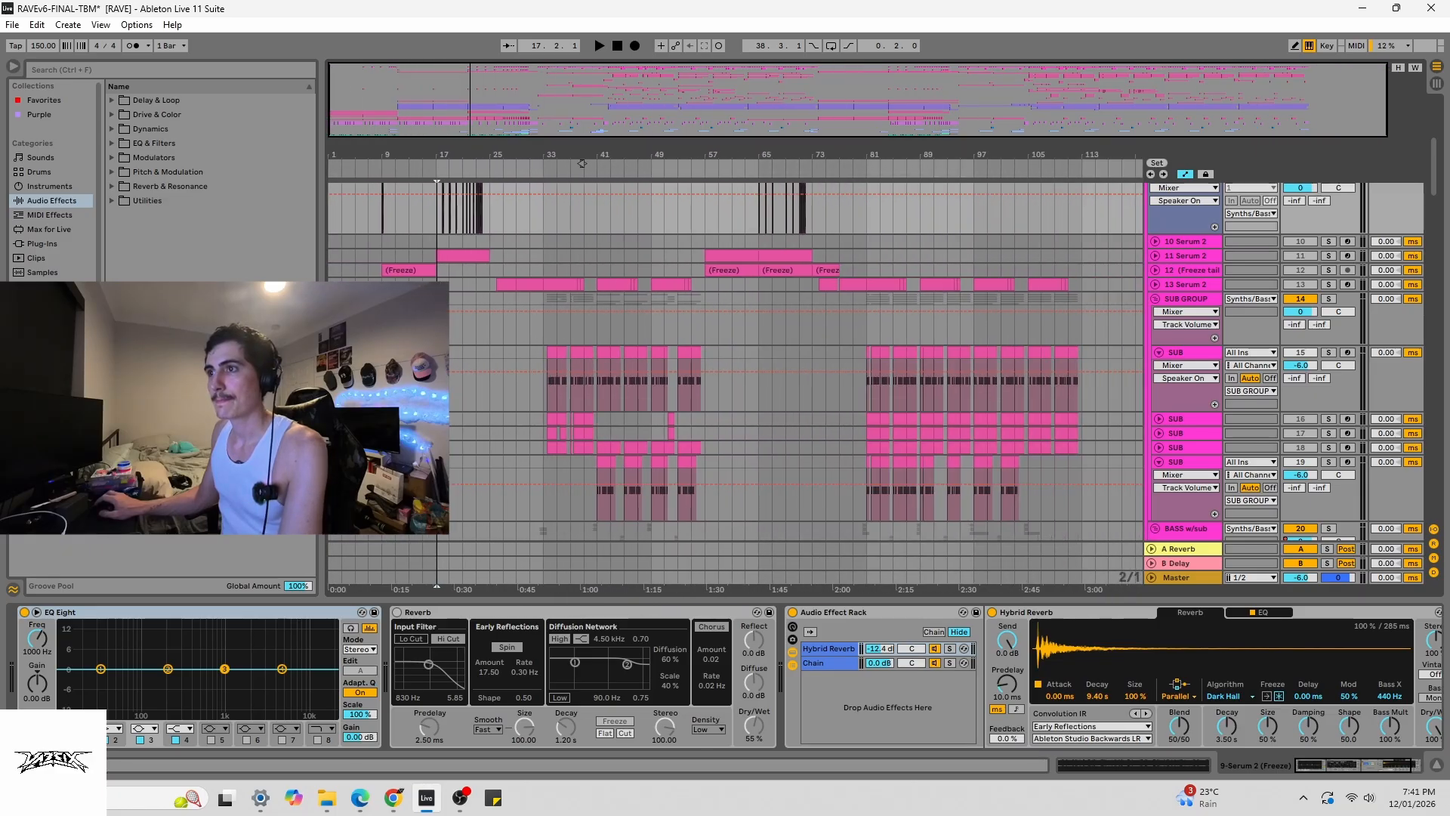
{"action": "scroll", "coordinate": [838, 338], "scroll_direction": "up", "scroll_amount": 3}
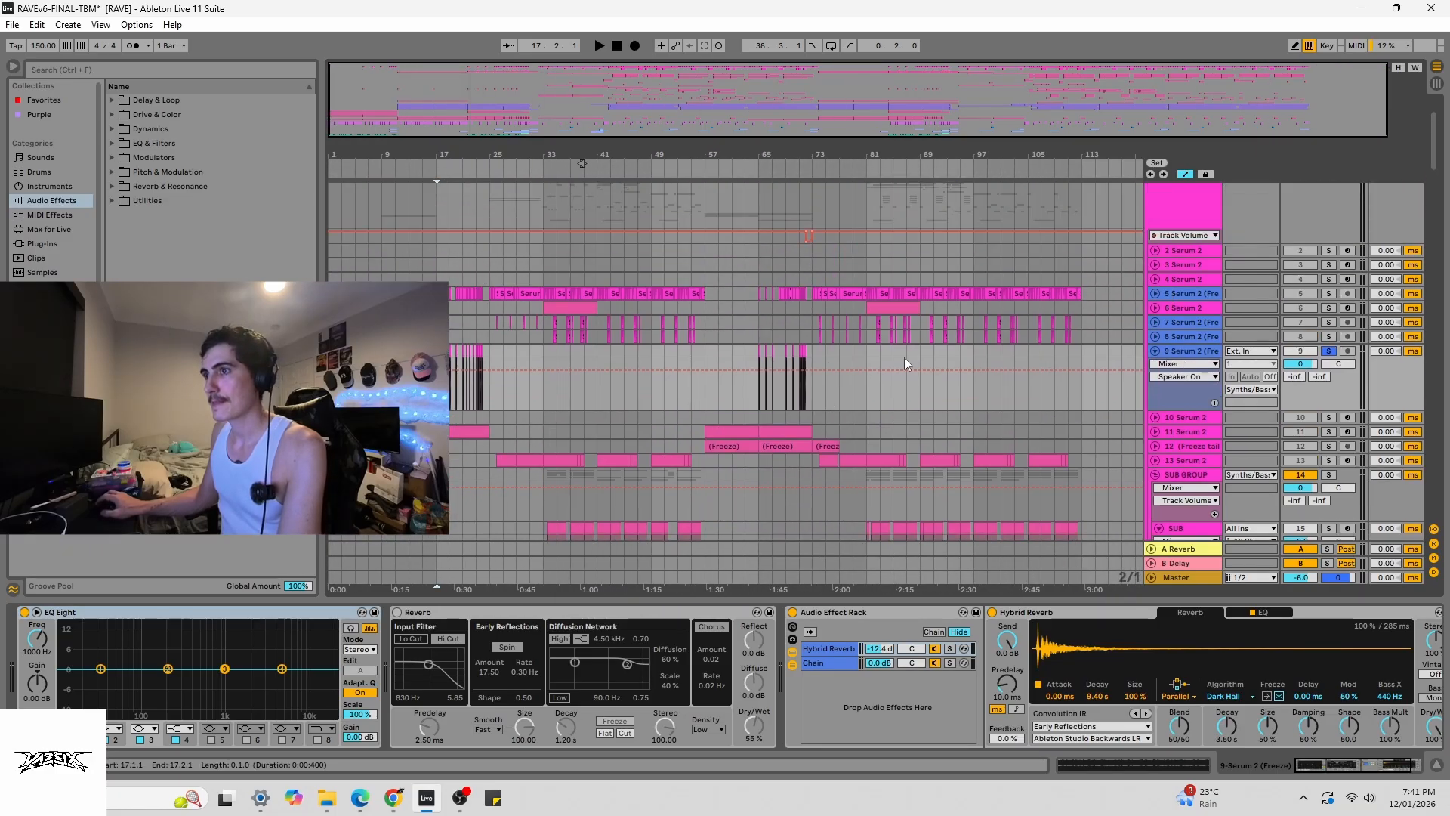
{"action": "key", "text": "space"}
{"action": "scroll", "coordinate": [780, 398], "scroll_direction": "down", "scroll_amount": 3}
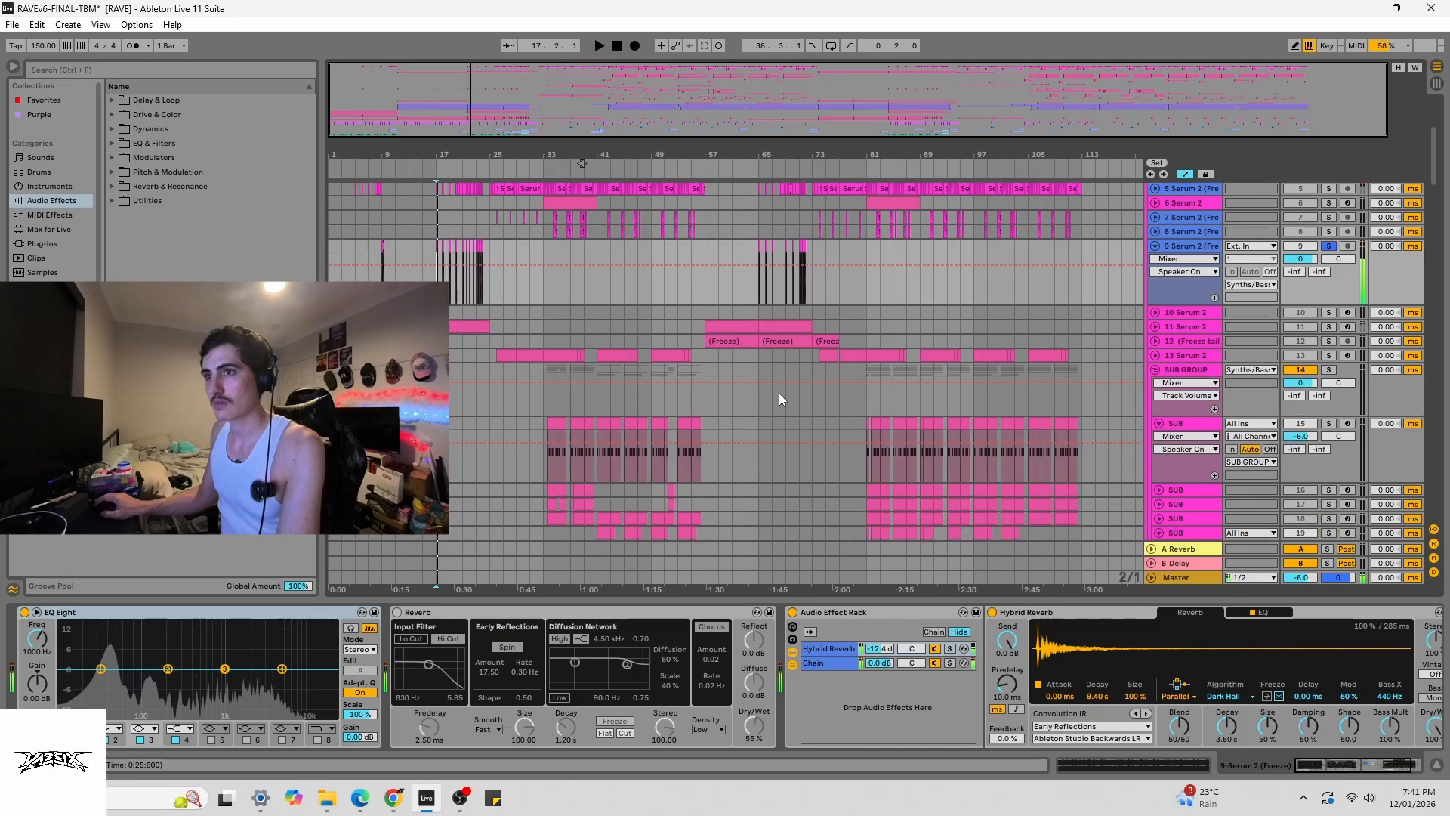
{"action": "scroll", "coordinate": [780, 398], "scroll_direction": "down", "scroll_amount": 2}
{"action": "scroll", "coordinate": [792, 377], "scroll_direction": "down", "scroll_amount": 2}
- Solo the SUB GROUP instead of its individual SUB track and play it from bar 33
{"action": "left_click", "coordinate": [556, 334]}
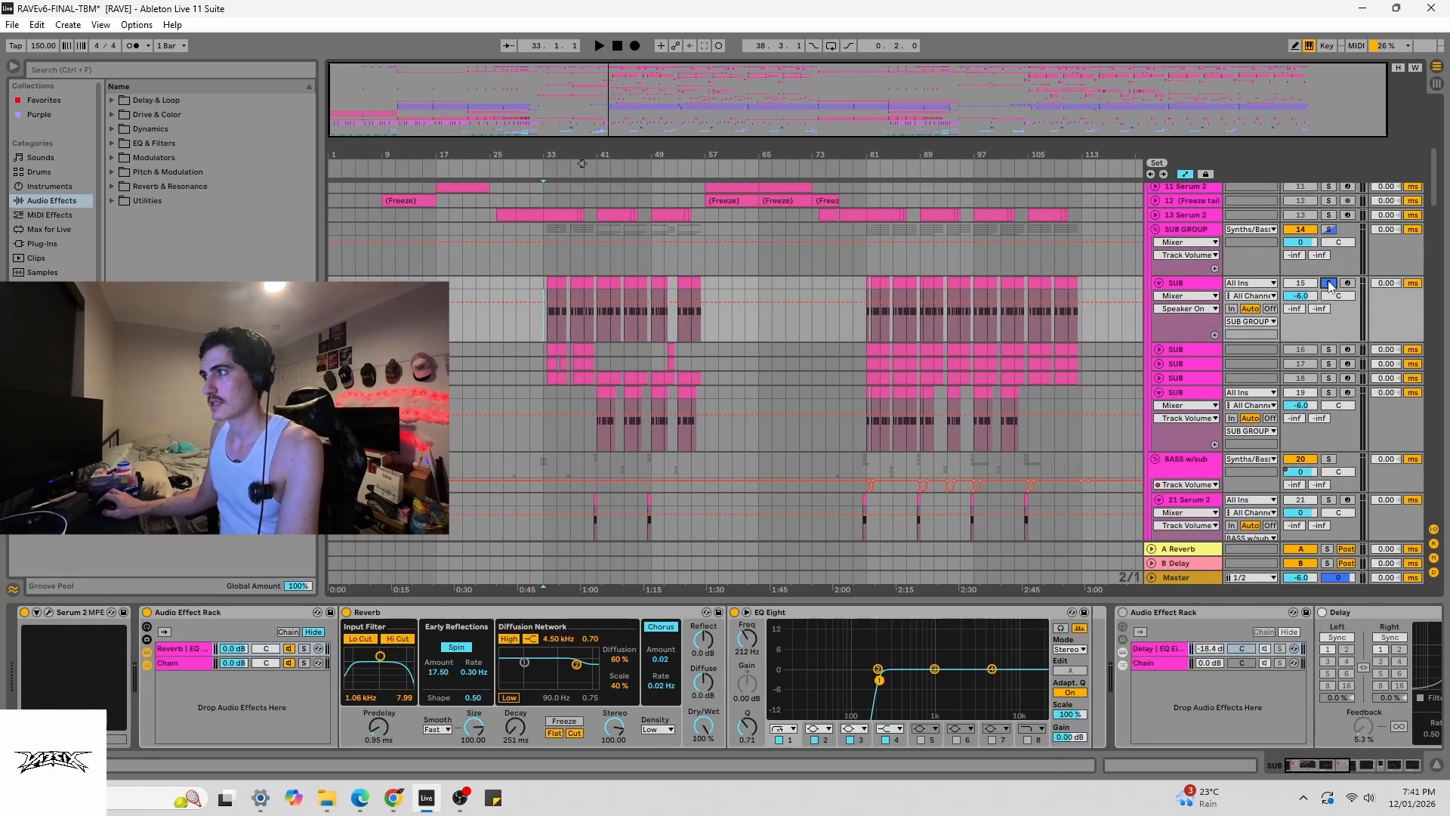
{"action": "right_click", "coordinate": [1332, 232]}
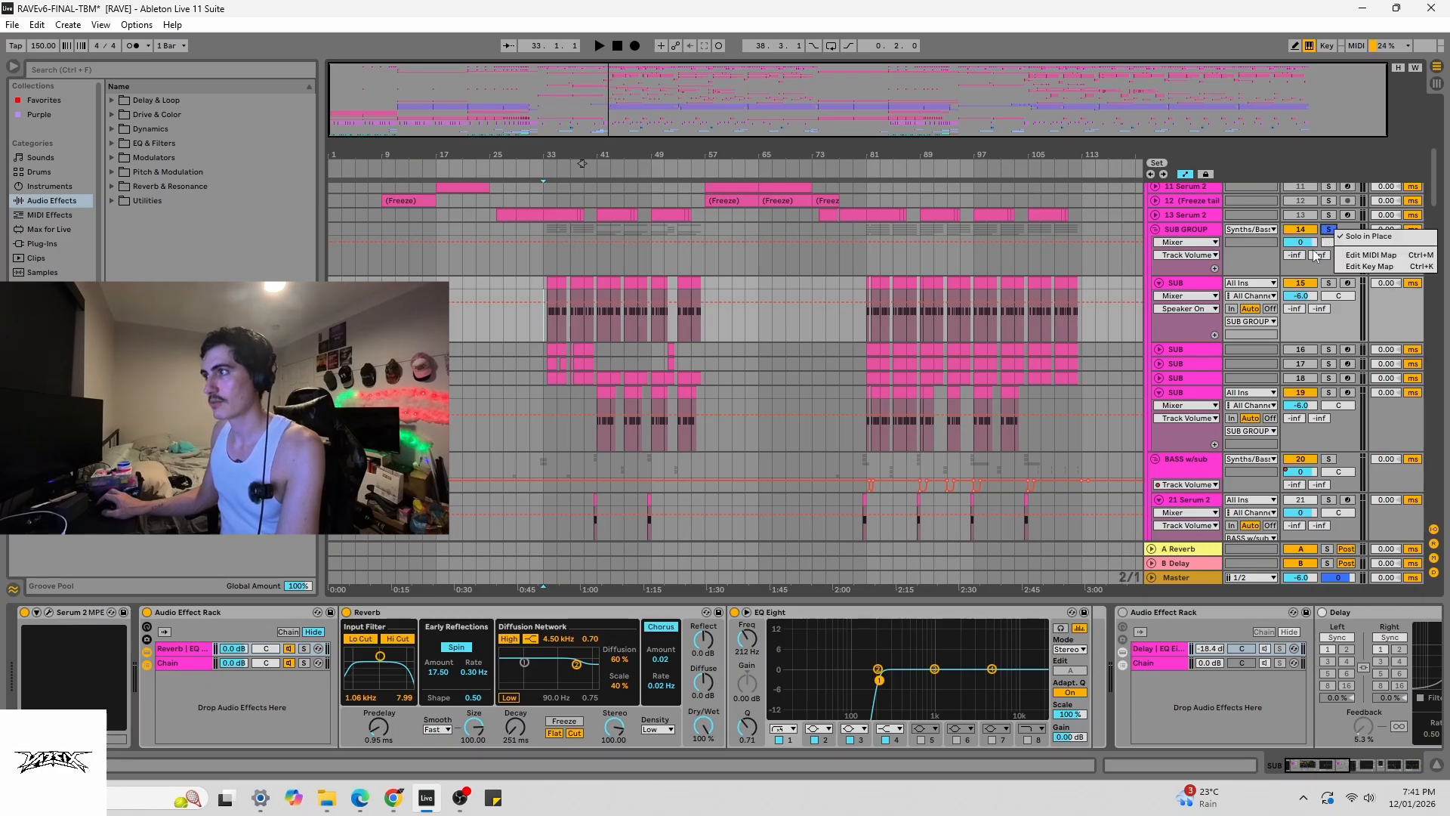
{"action": "left_click", "coordinate": [544, 265]}
{"action": "left_click", "coordinate": [539, 265]}
{"action": "key", "text": "space"}
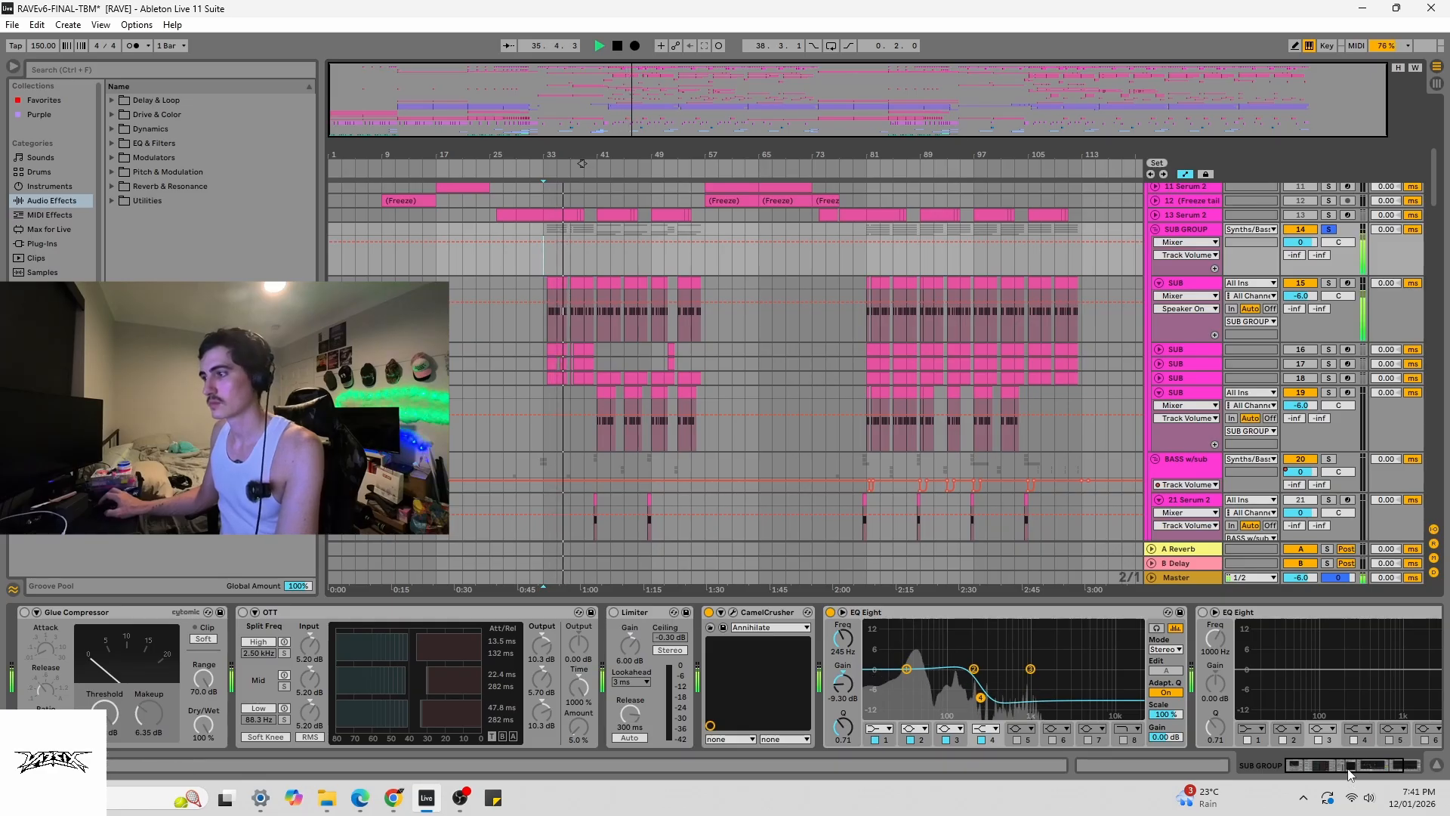
- Examine the end of the SUB GROUP's device chain and zoom in on its clips from bar 33 during playback
{"action": "left_click_drag", "start_coordinate": [1354, 770], "coordinate": [1372, 776]}
{"action": "scroll", "coordinate": [704, 399], "scroll_direction": "down", "scroll_amount": 2}
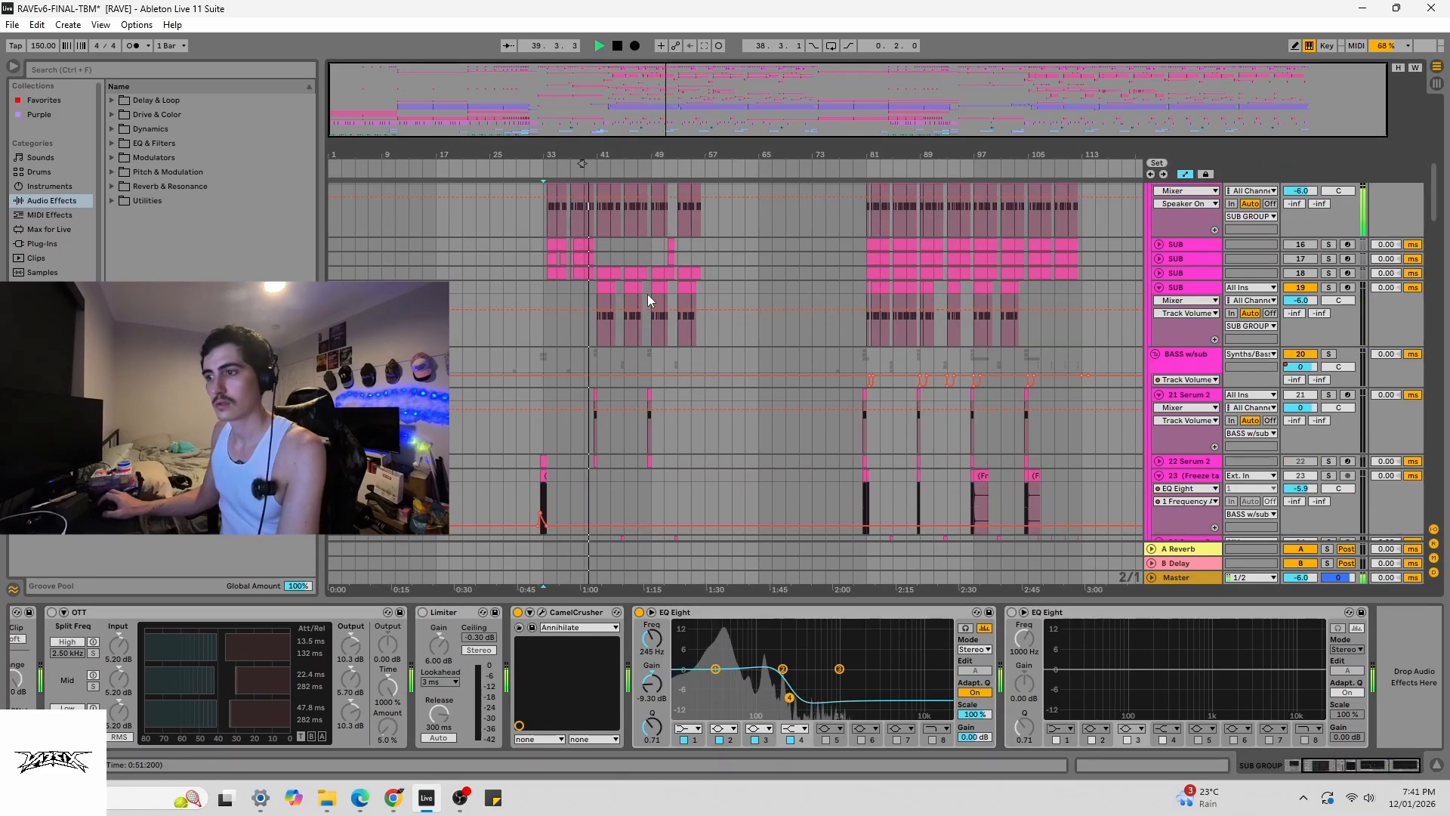
{"action": "scroll", "coordinate": [610, 302], "scroll_direction": "up", "scroll_amount": 5}
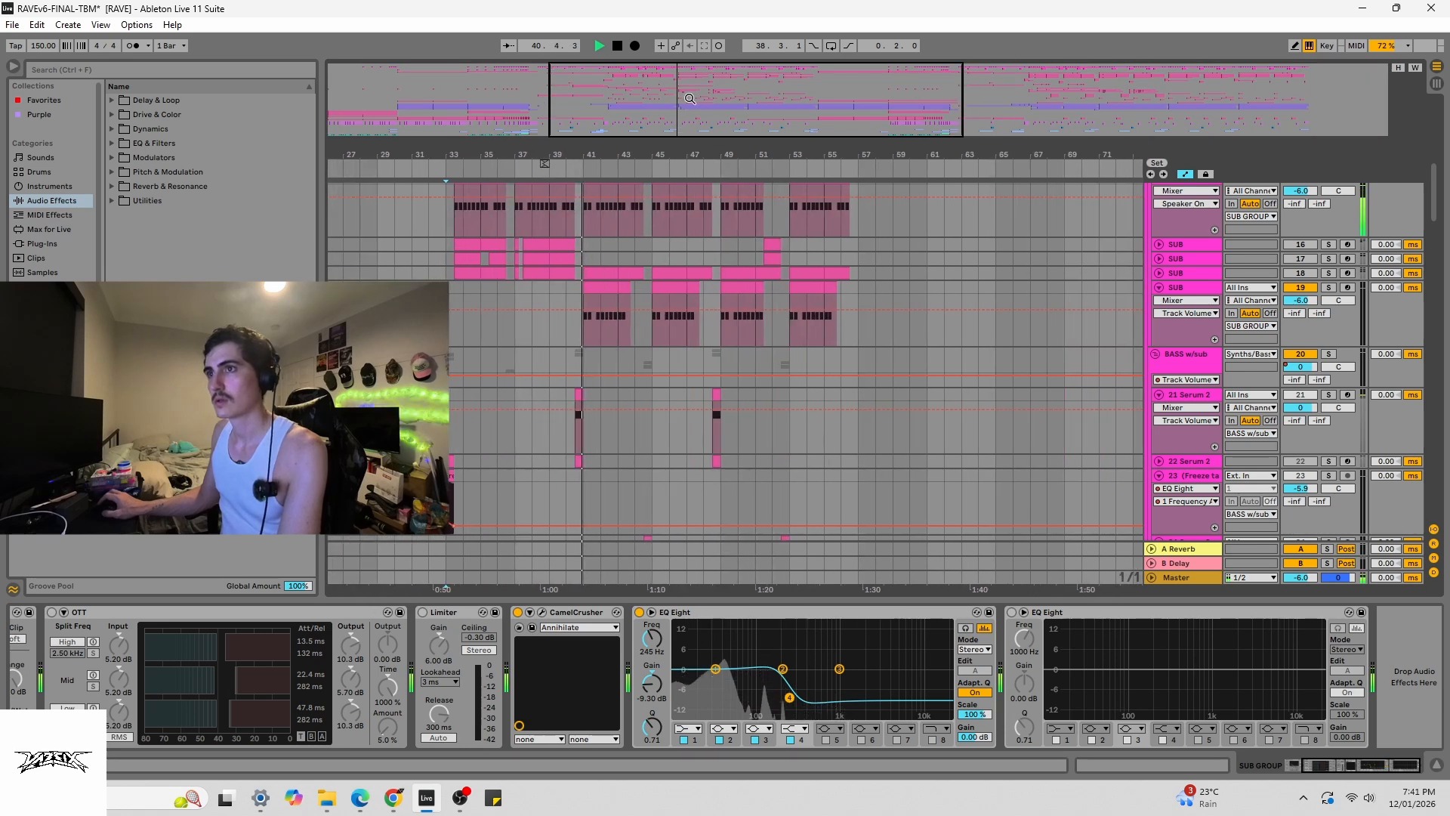
- Look over the SUB GROUP's tracks and clips while it plays, and stop playback
{"action": "scroll", "coordinate": [743, 468], "scroll_direction": "up", "scroll_amount": 4}
{"action": "scroll", "coordinate": [805, 346], "scroll_direction": "down", "scroll_amount": 4}
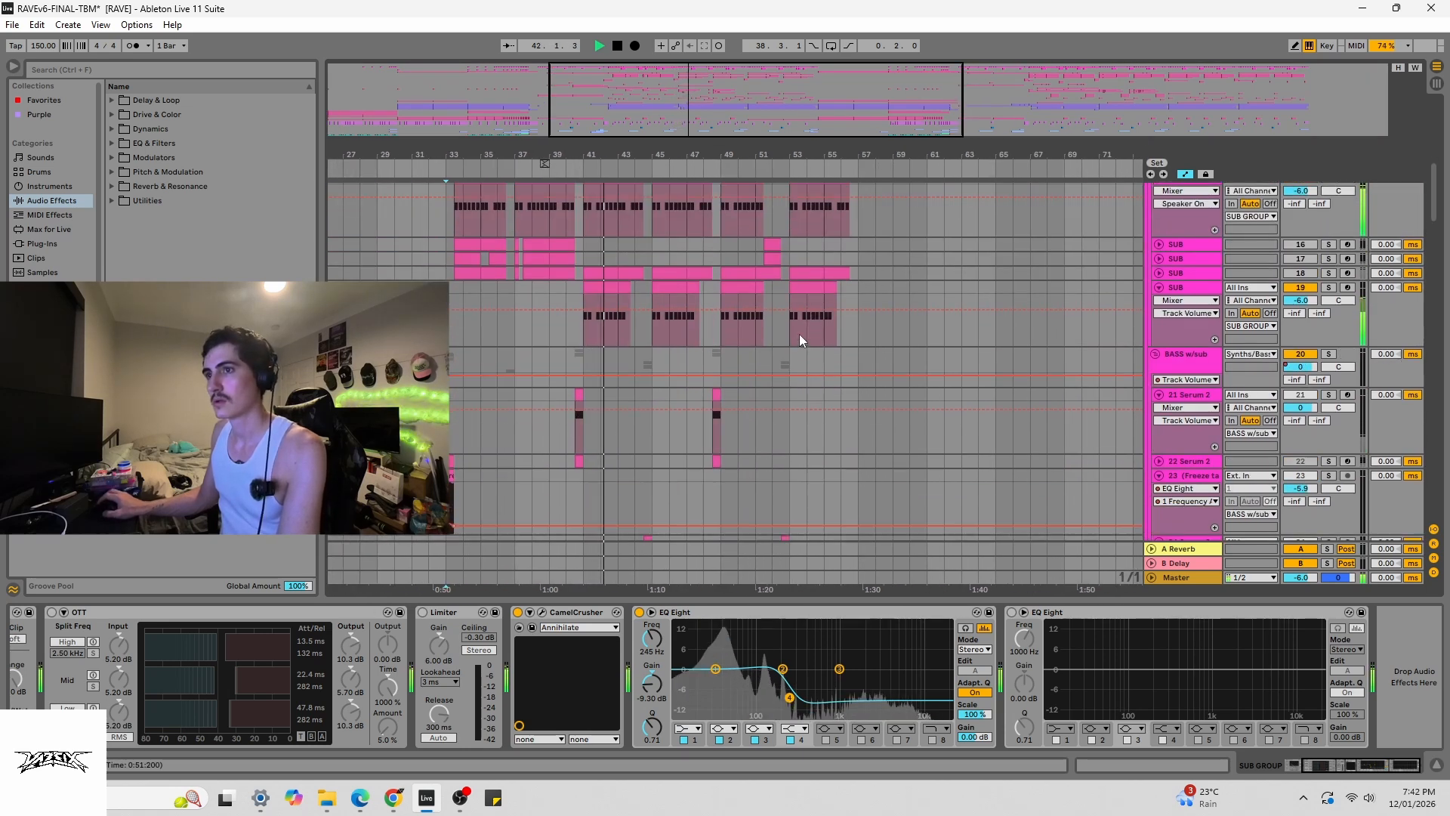
{"action": "scroll", "coordinate": [759, 332], "scroll_direction": "up", "scroll_amount": 2}
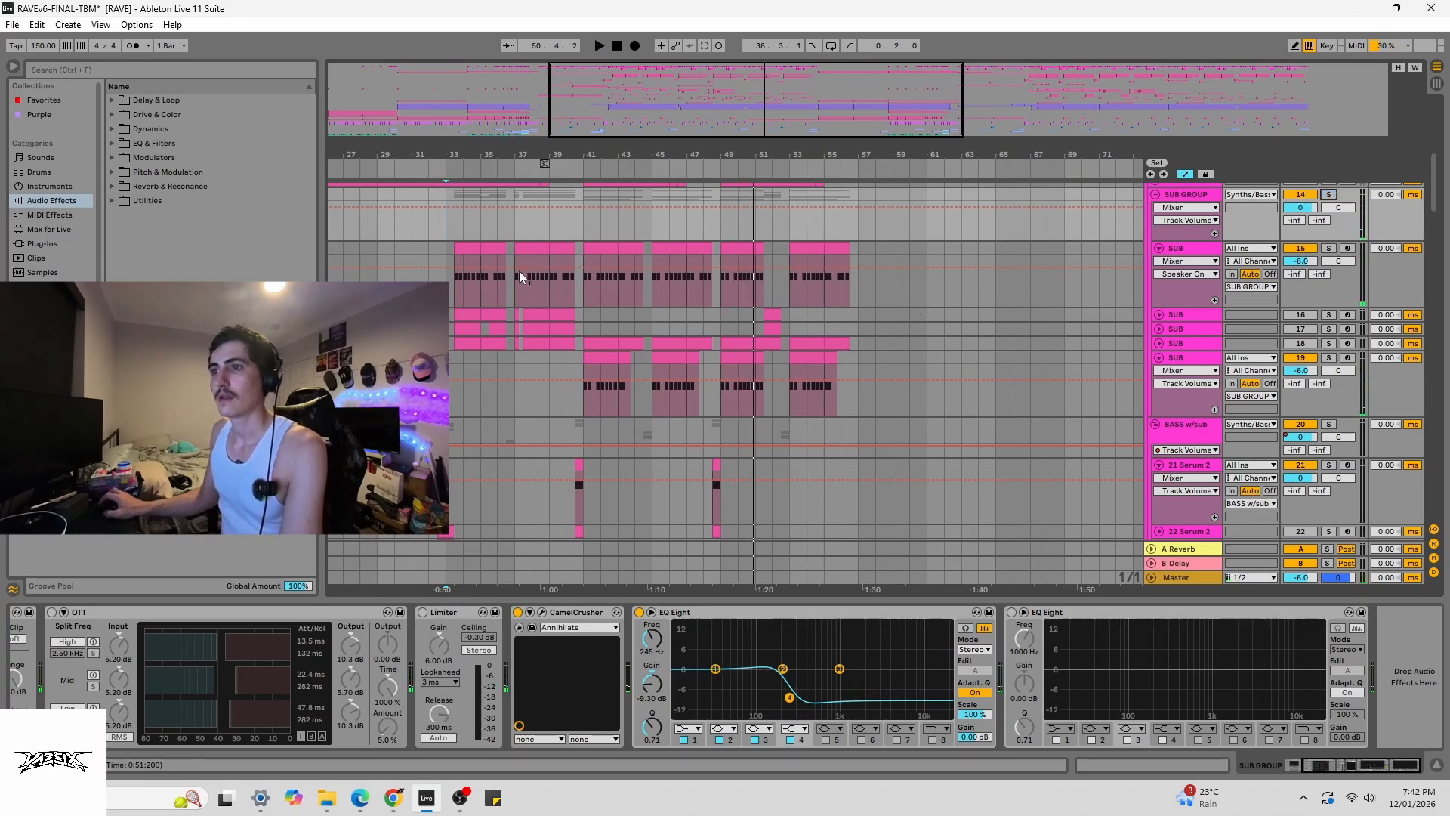
{"action": "key", "text": "space"}
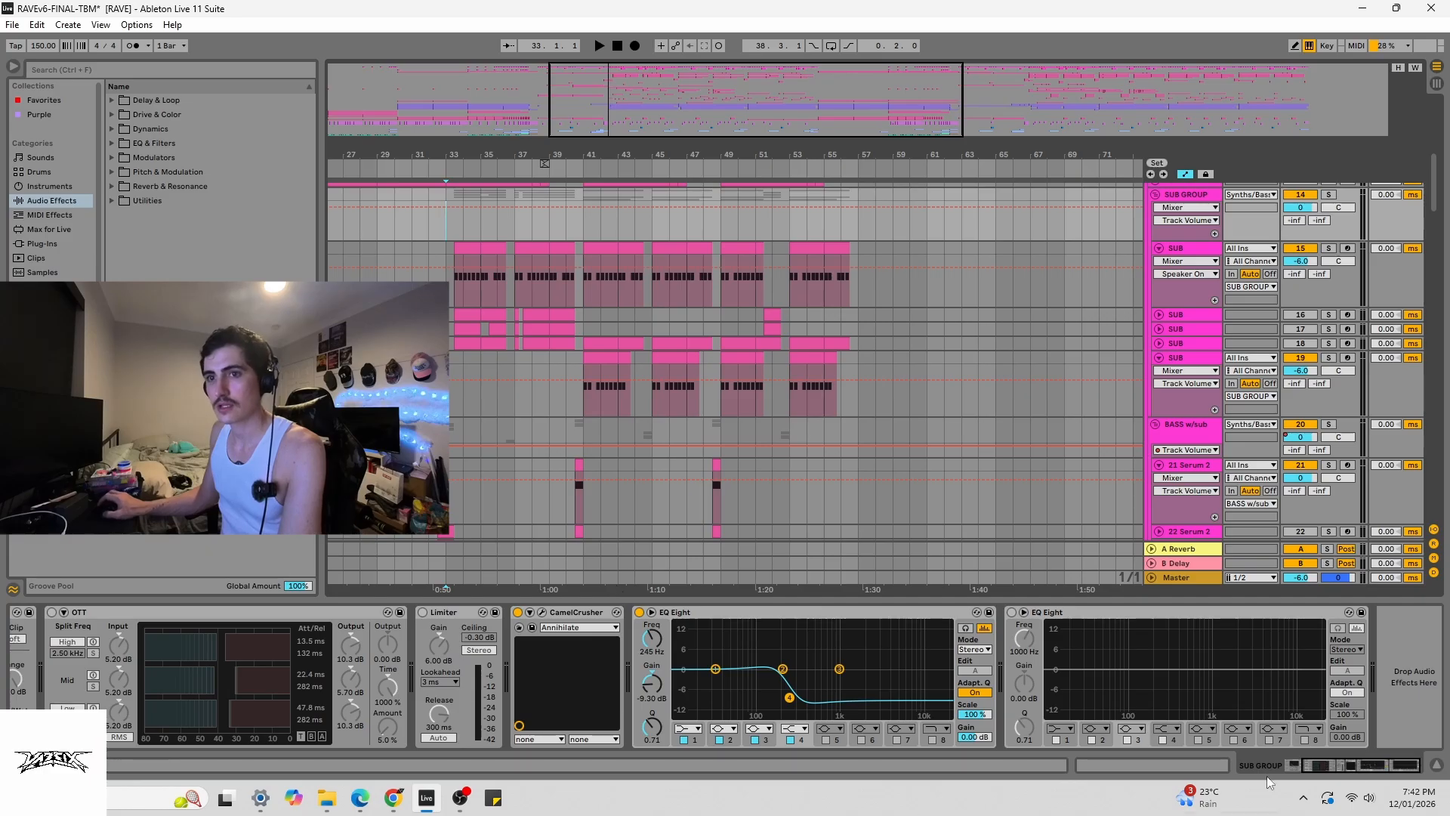
- Review the SUB GROUP's device chain from the Glue Compressor onward and inspect the CamelCrusher plug-in's settings
{"action": "left_click_drag", "start_coordinate": [1358, 764], "coordinate": [1101, 767]}
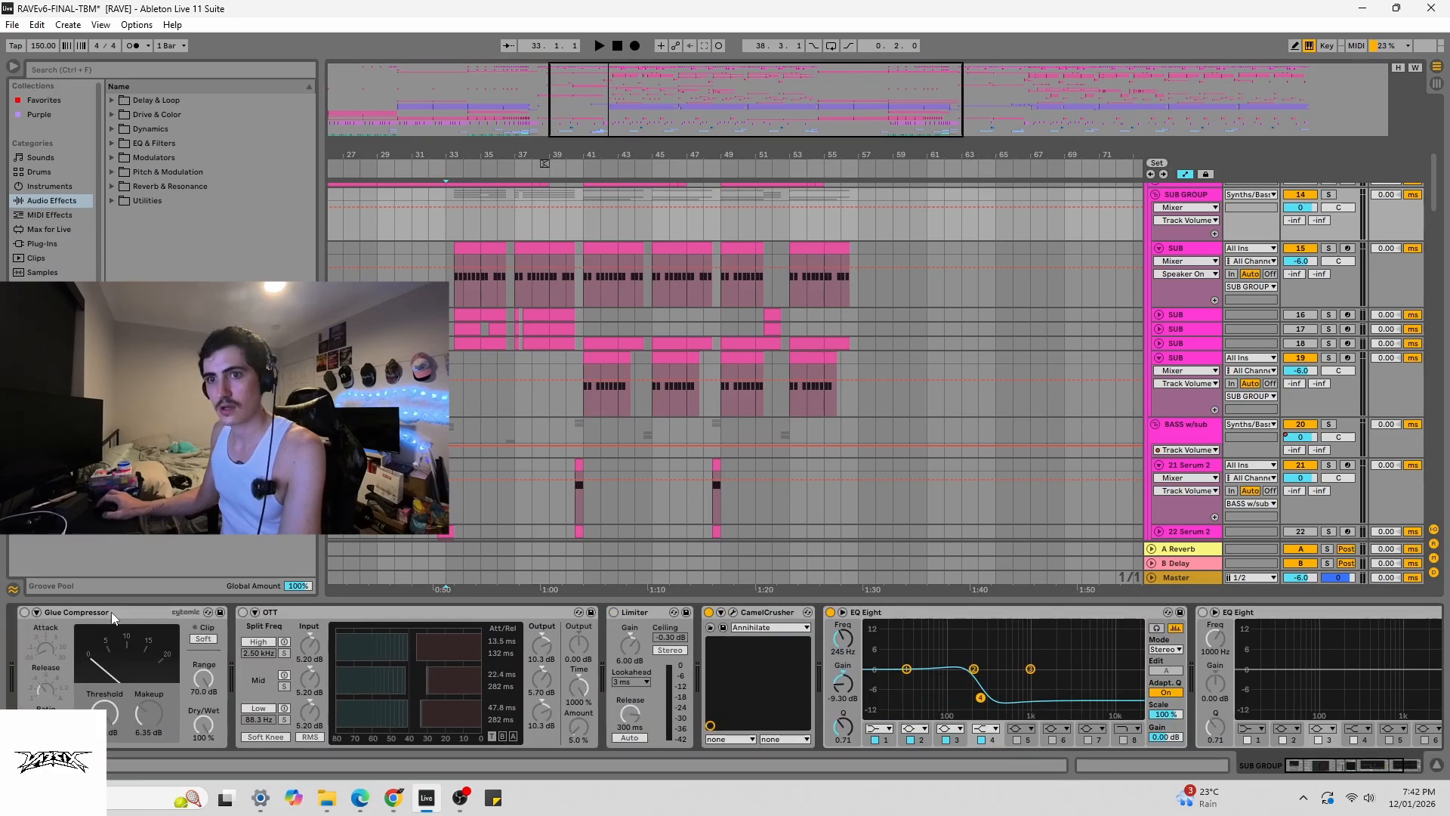
{"action": "left_click", "coordinate": [733, 612]}
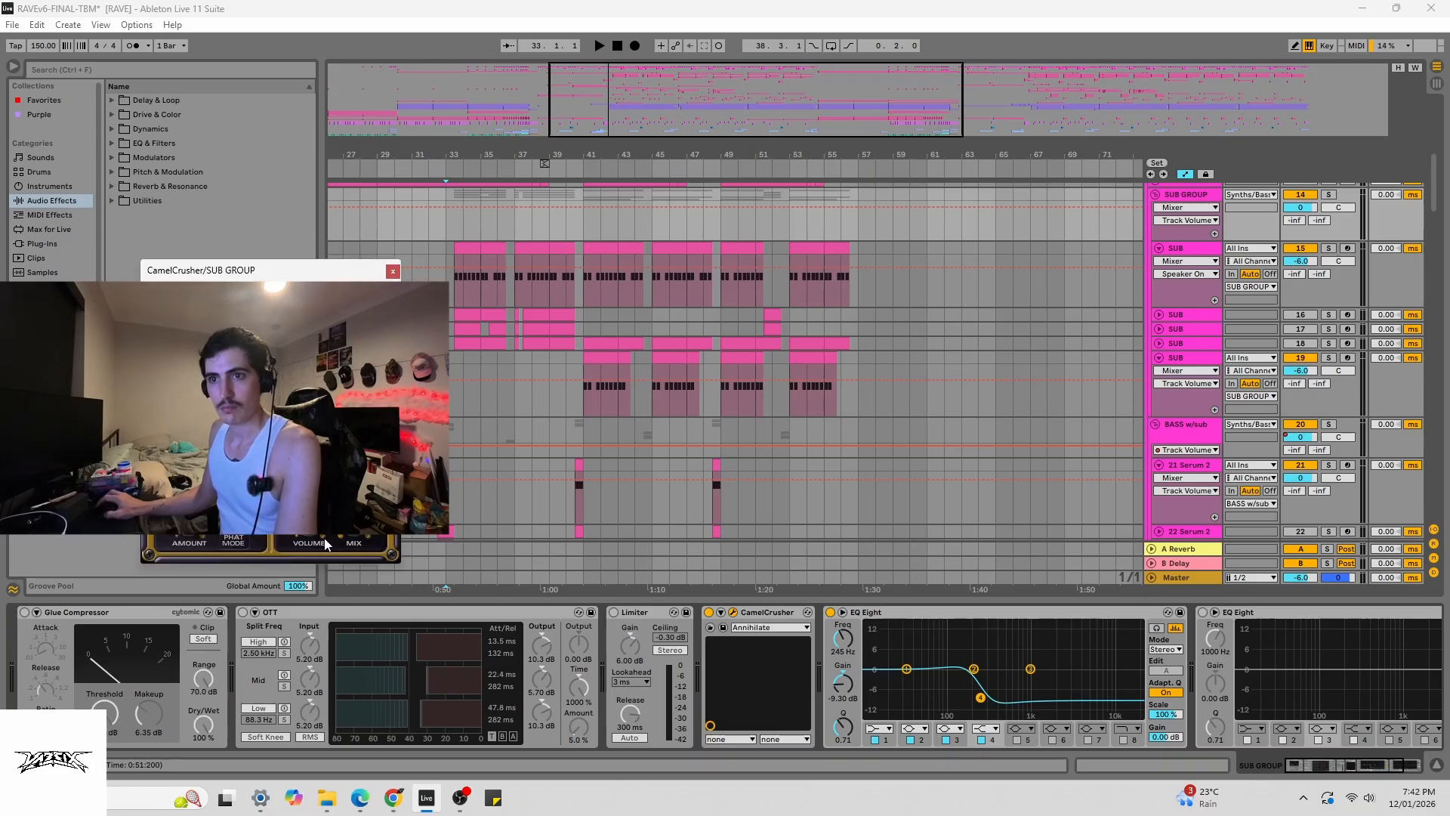
{"action": "left_click", "coordinate": [393, 272]}
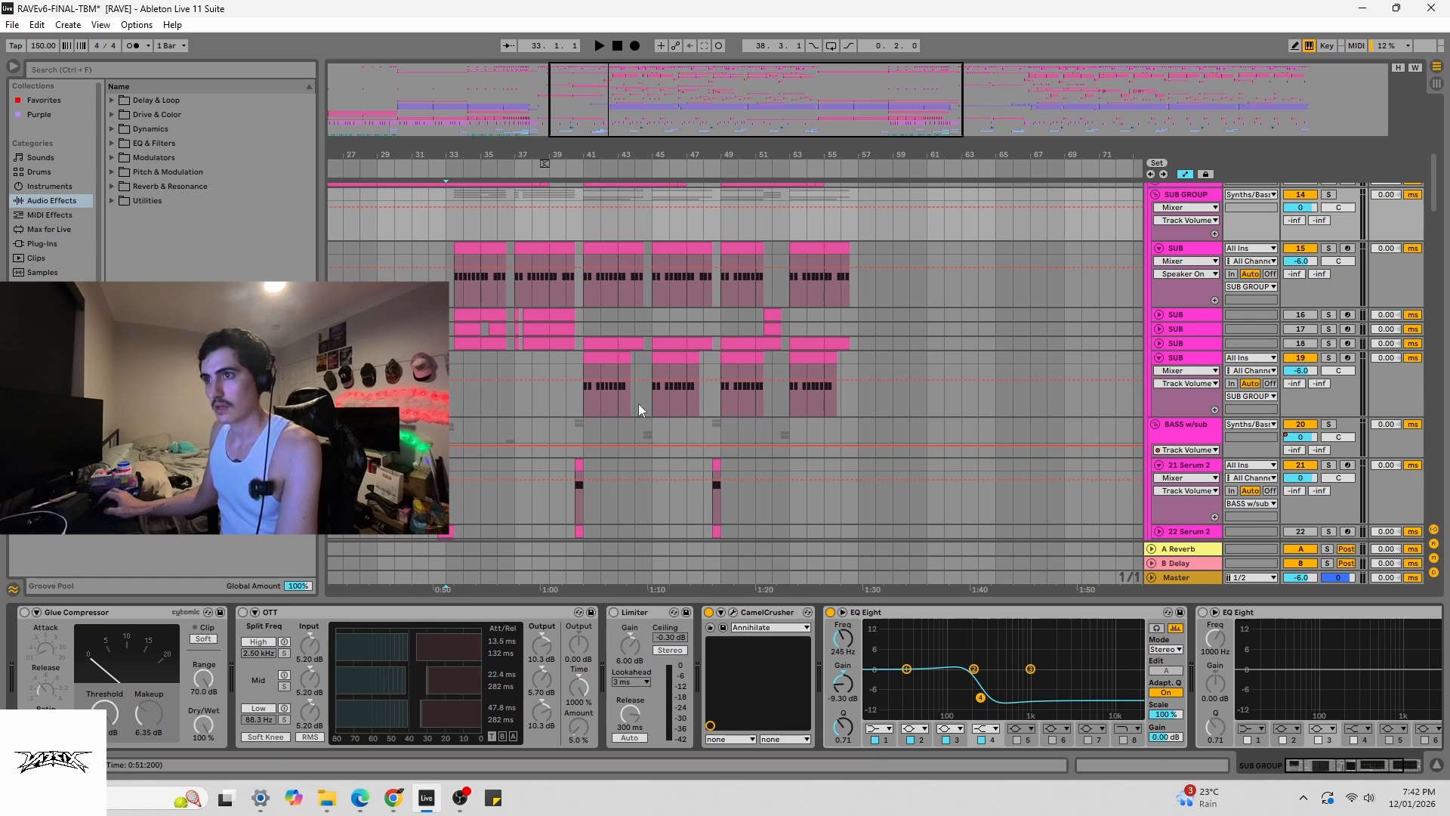
- Solo SUB track 19 and play its clip over bars 41 to 43
{"action": "left_click", "coordinate": [586, 402]}
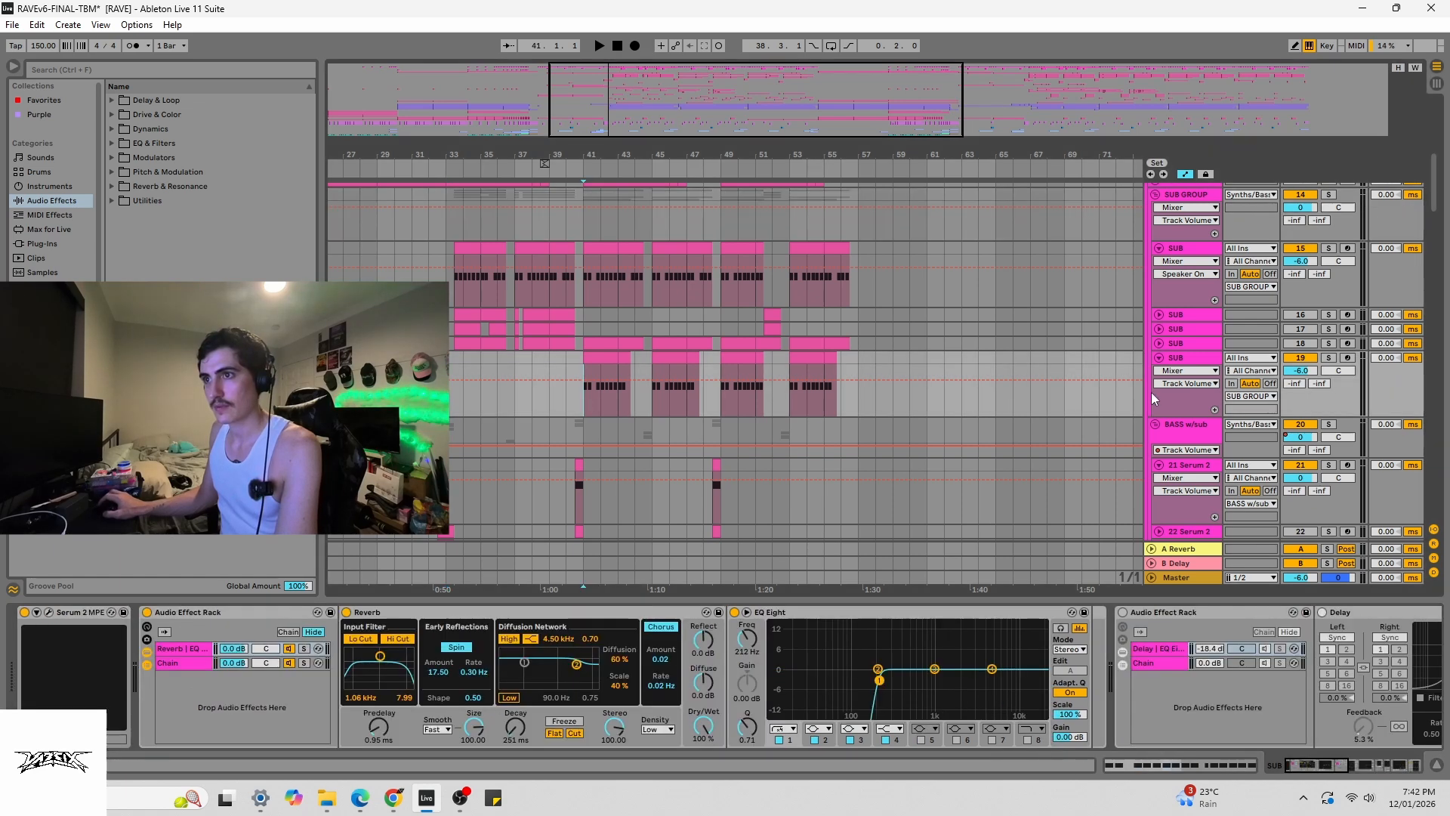
{"action": "left_click_drag", "start_coordinate": [586, 378], "coordinate": [603, 361]}
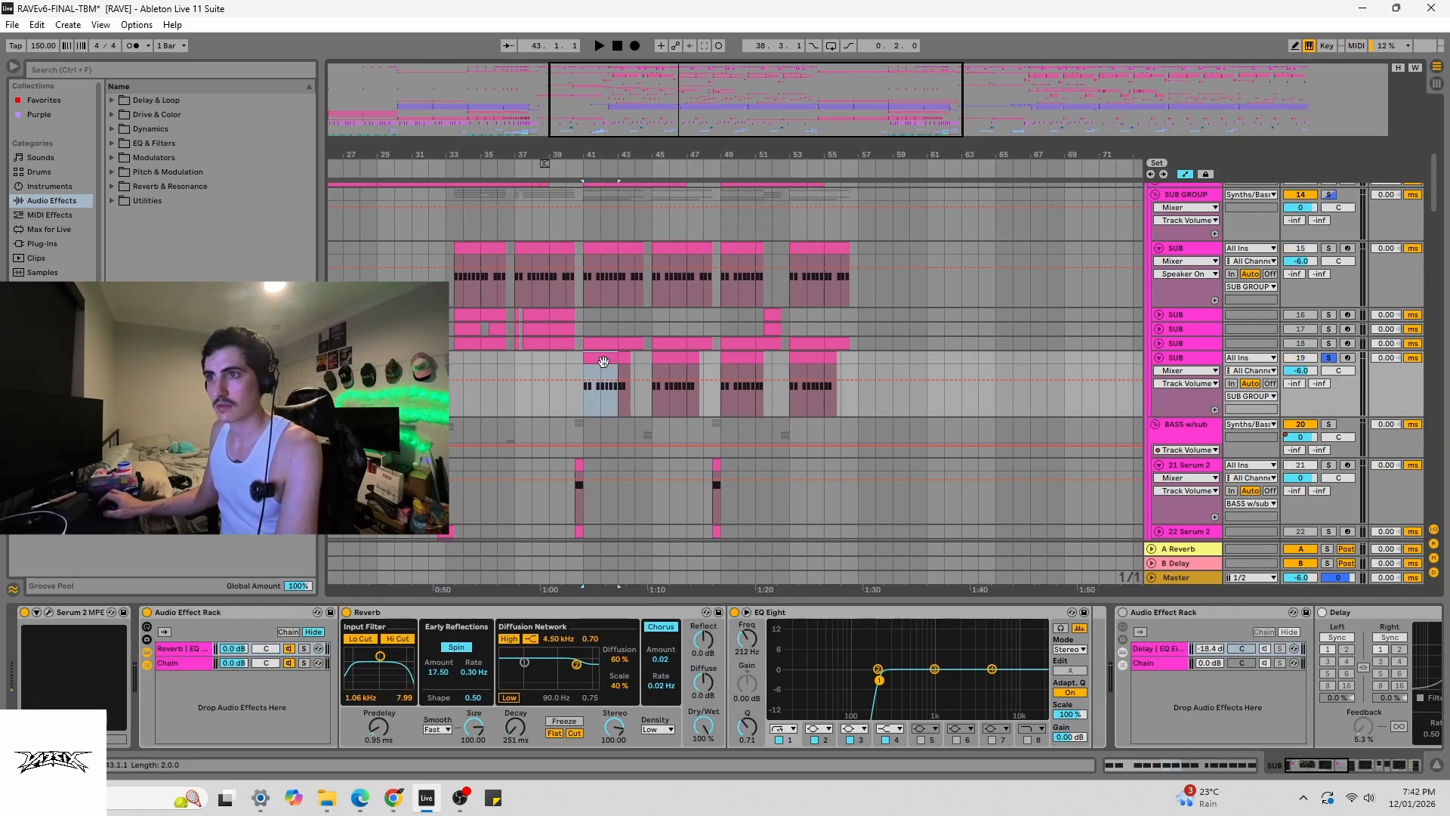
{"action": "key", "text": "space"}
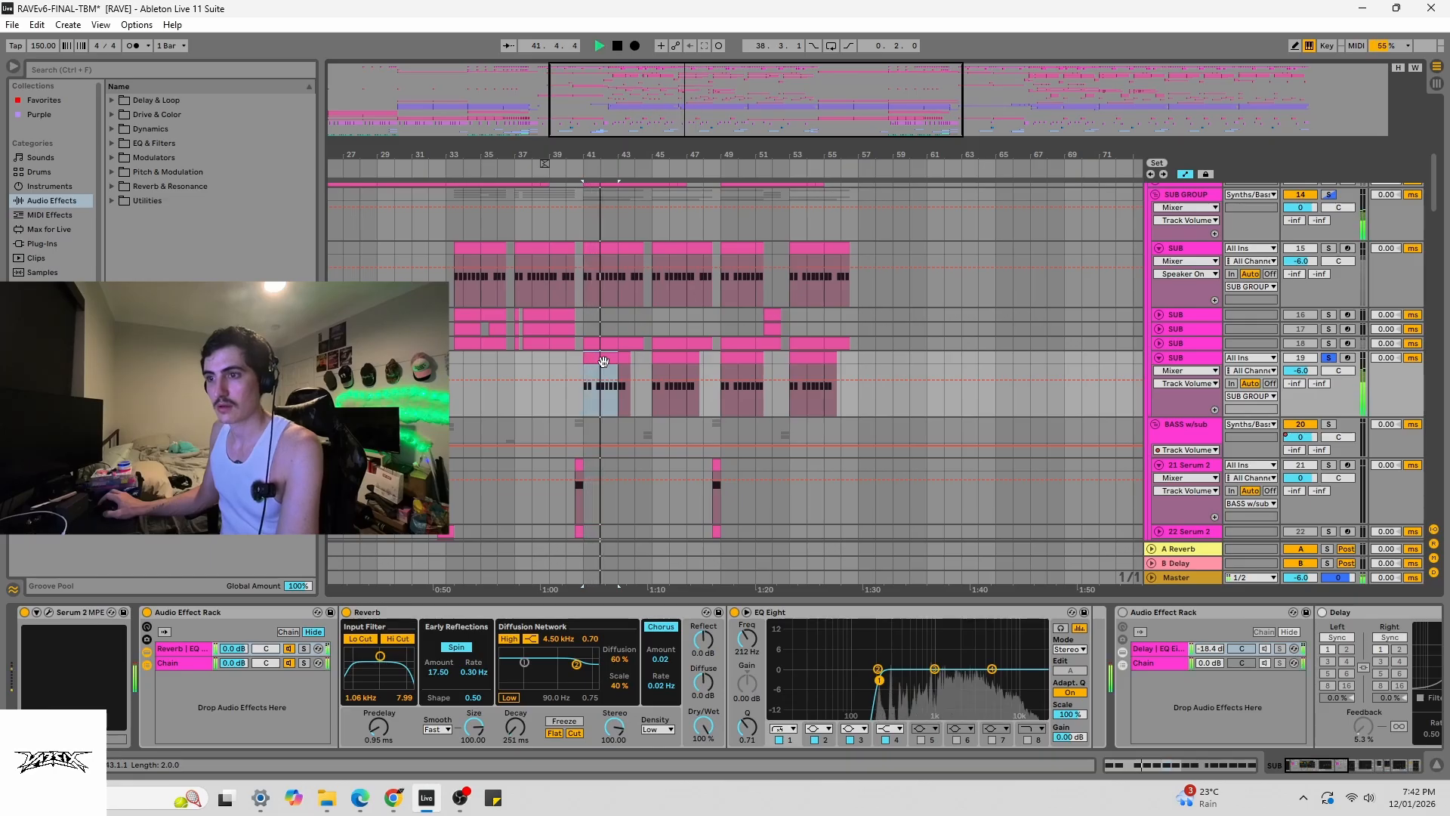
{"action": "key", "text": "space"}
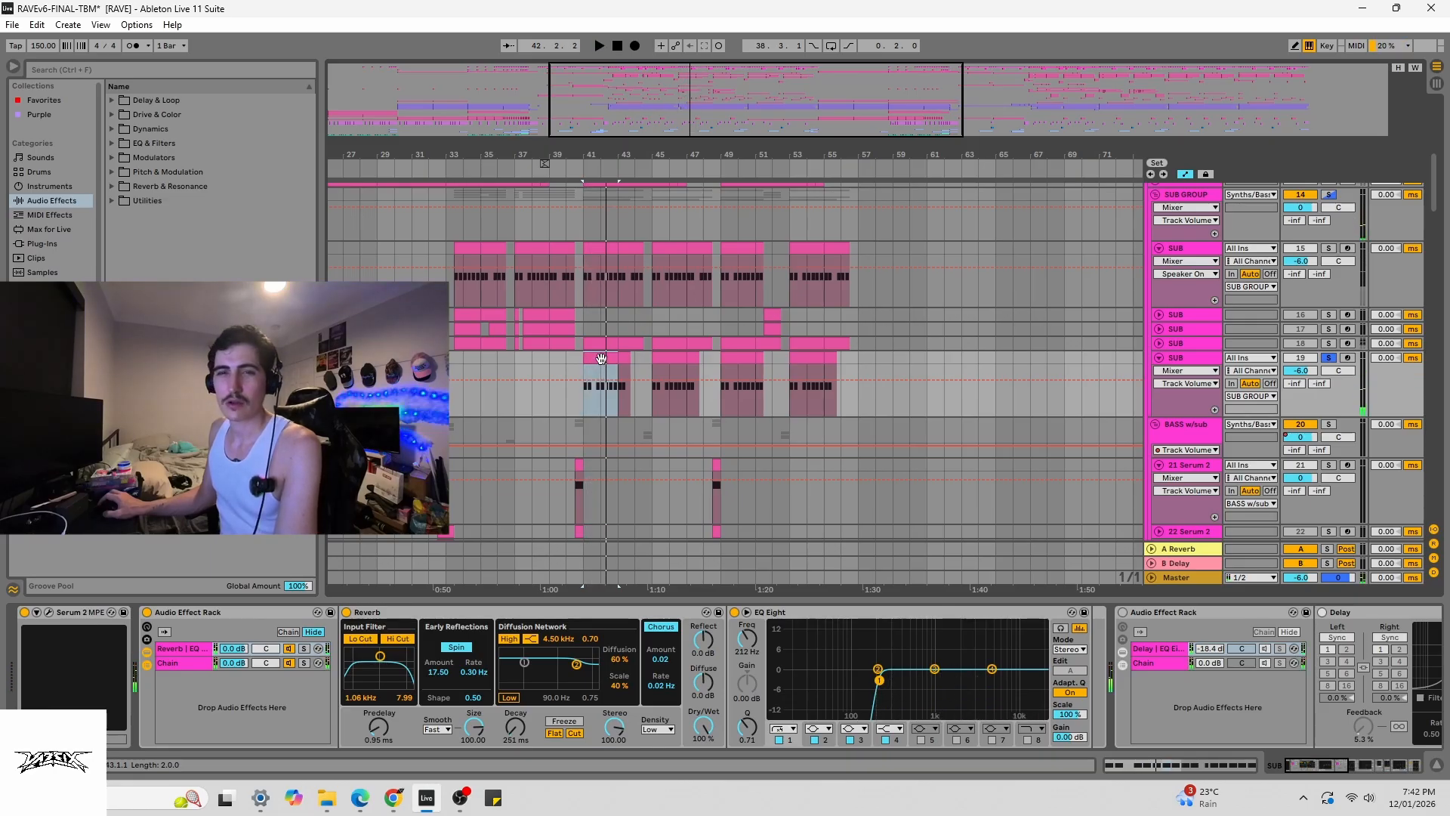
- Play SUB tracks 15 and 19 soloed together, and clear their solos
{"action": "left_click", "coordinate": [1328, 357]}
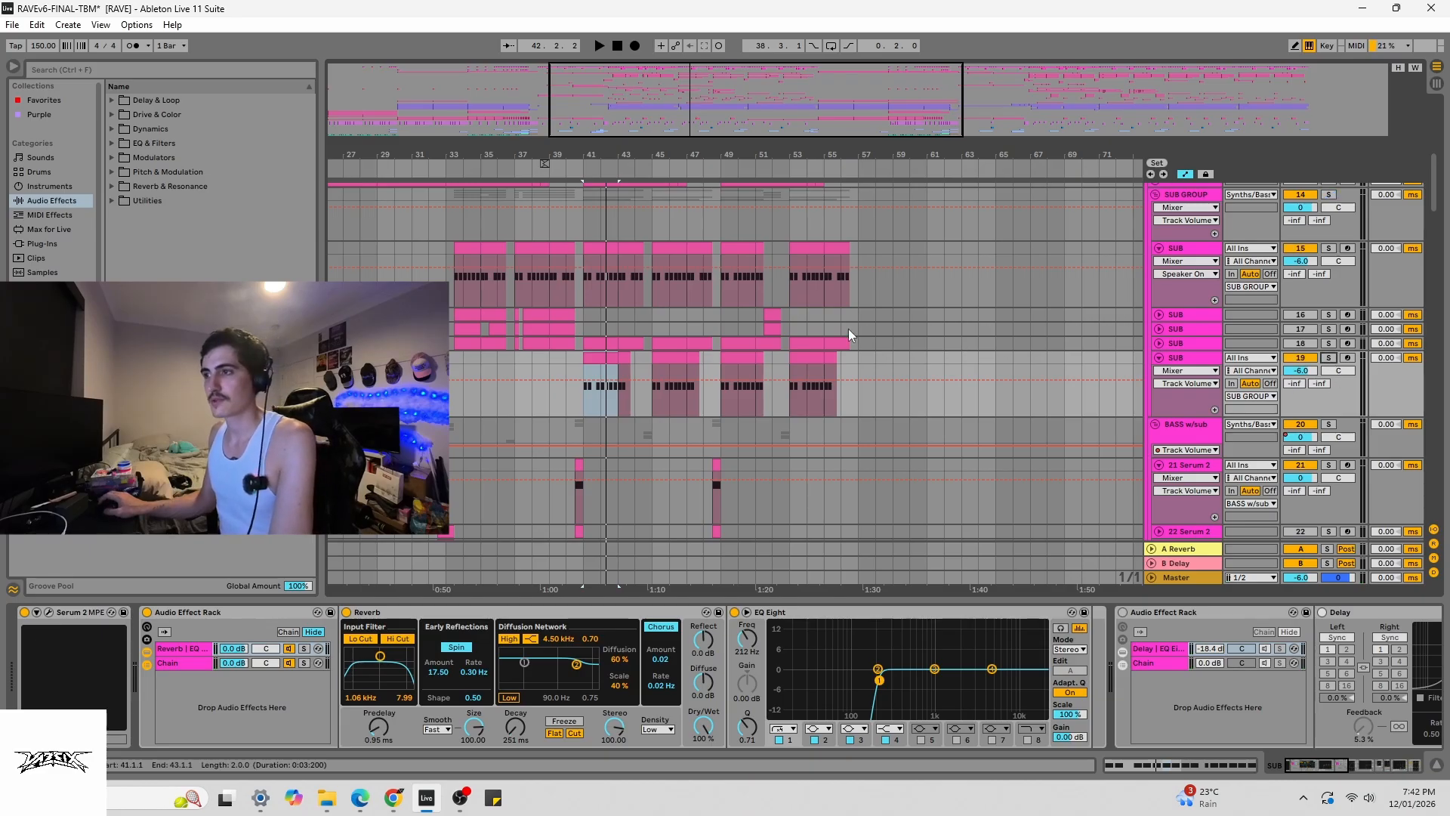
{"action": "scroll", "coordinate": [831, 355], "scroll_direction": "down", "scroll_amount": 1}
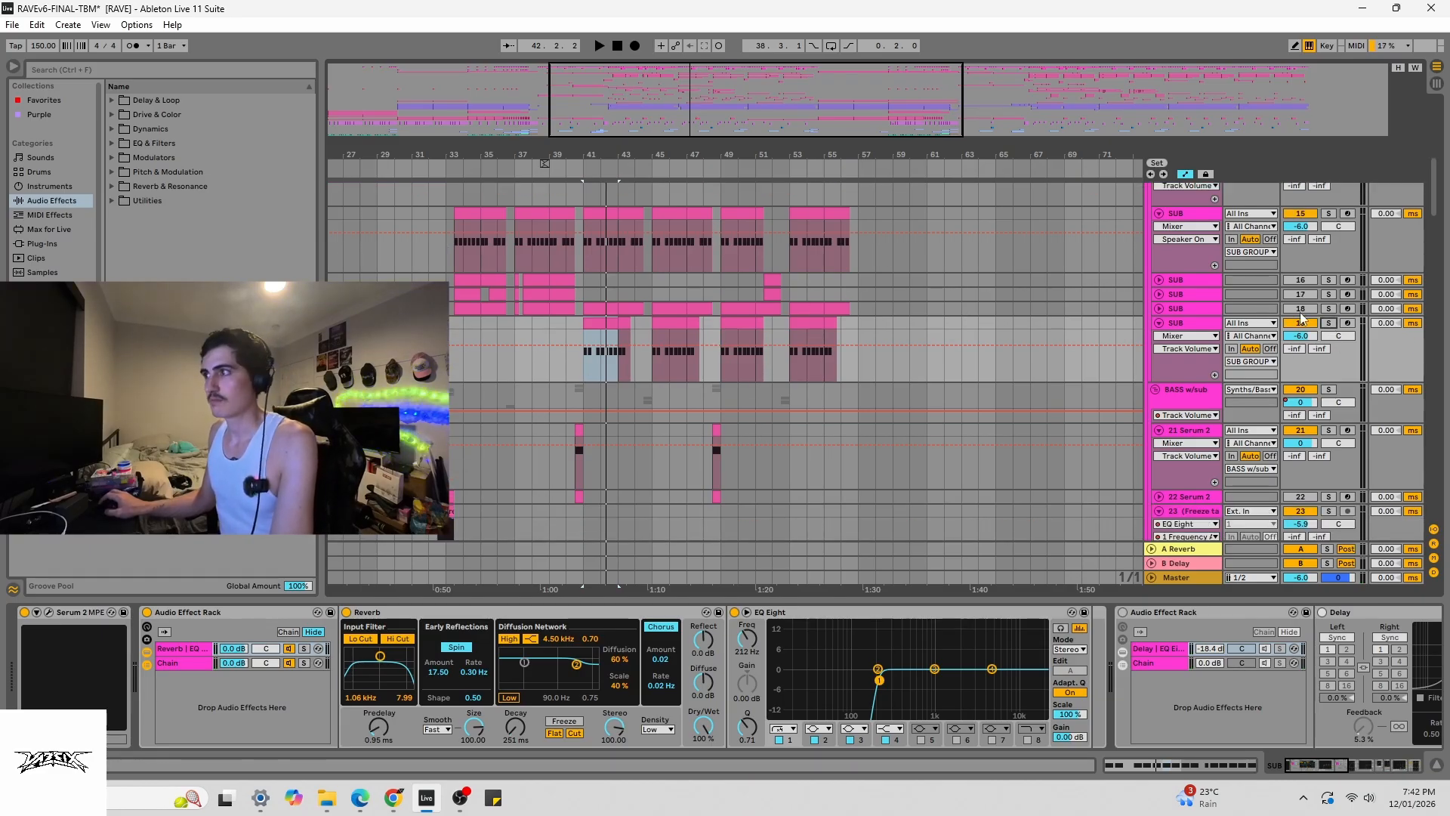
{"action": "key", "text": "space"}
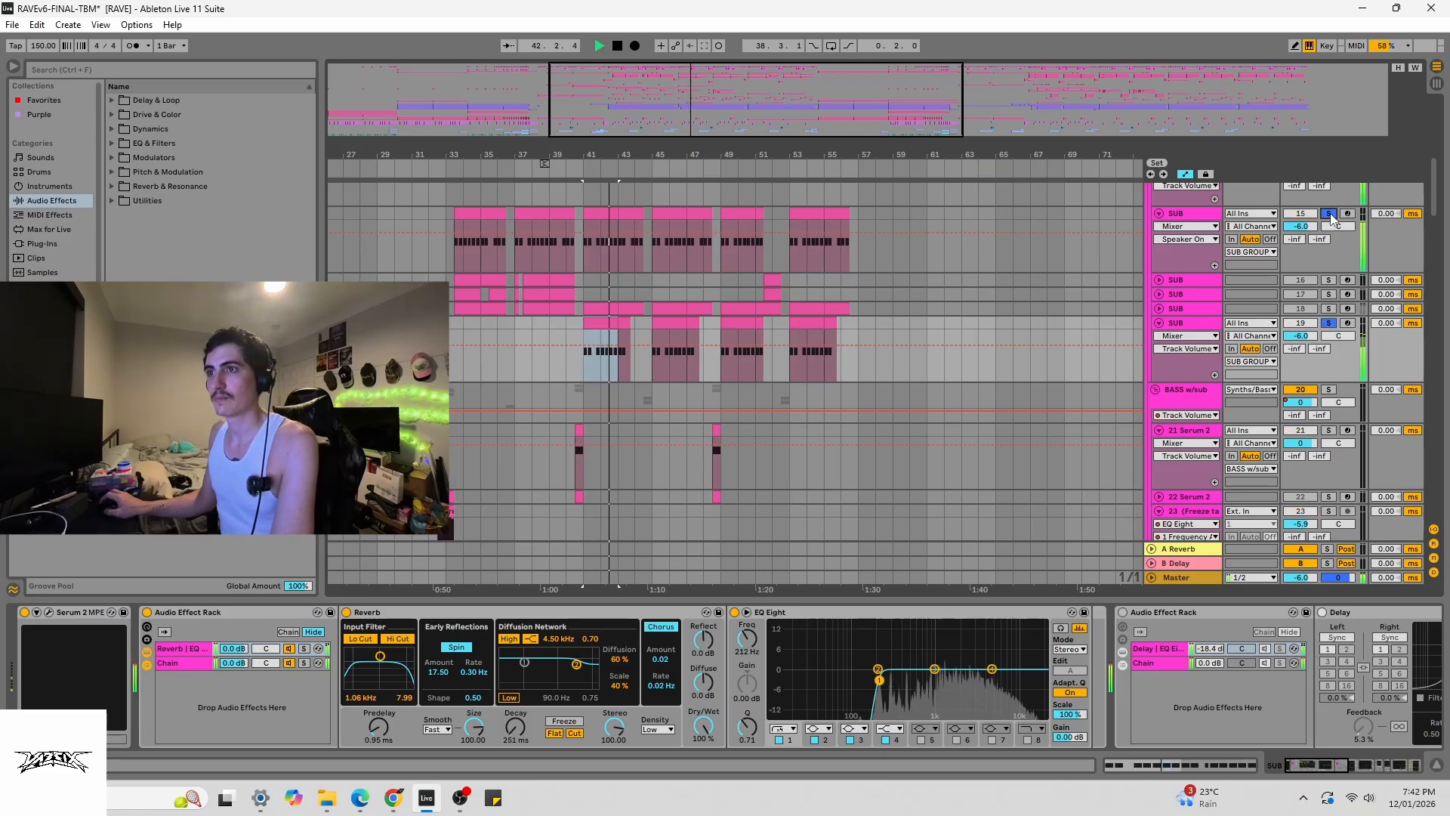
{"action": "key", "text": "space"}
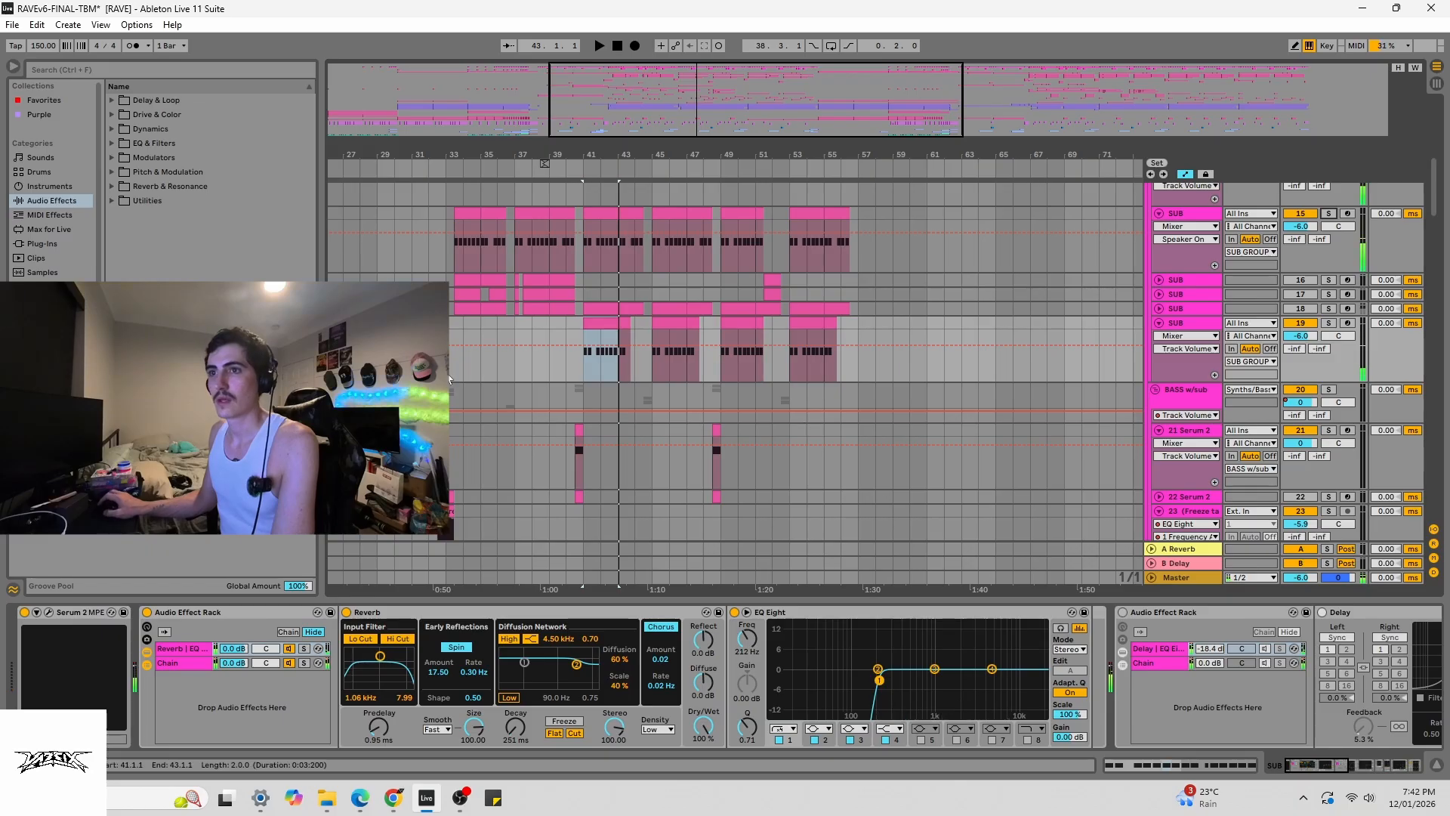
- Solo the BASS w/sub group and display its two EQ Eight devices
{"action": "scroll", "coordinate": [597, 362], "scroll_direction": "down", "scroll_amount": 2}
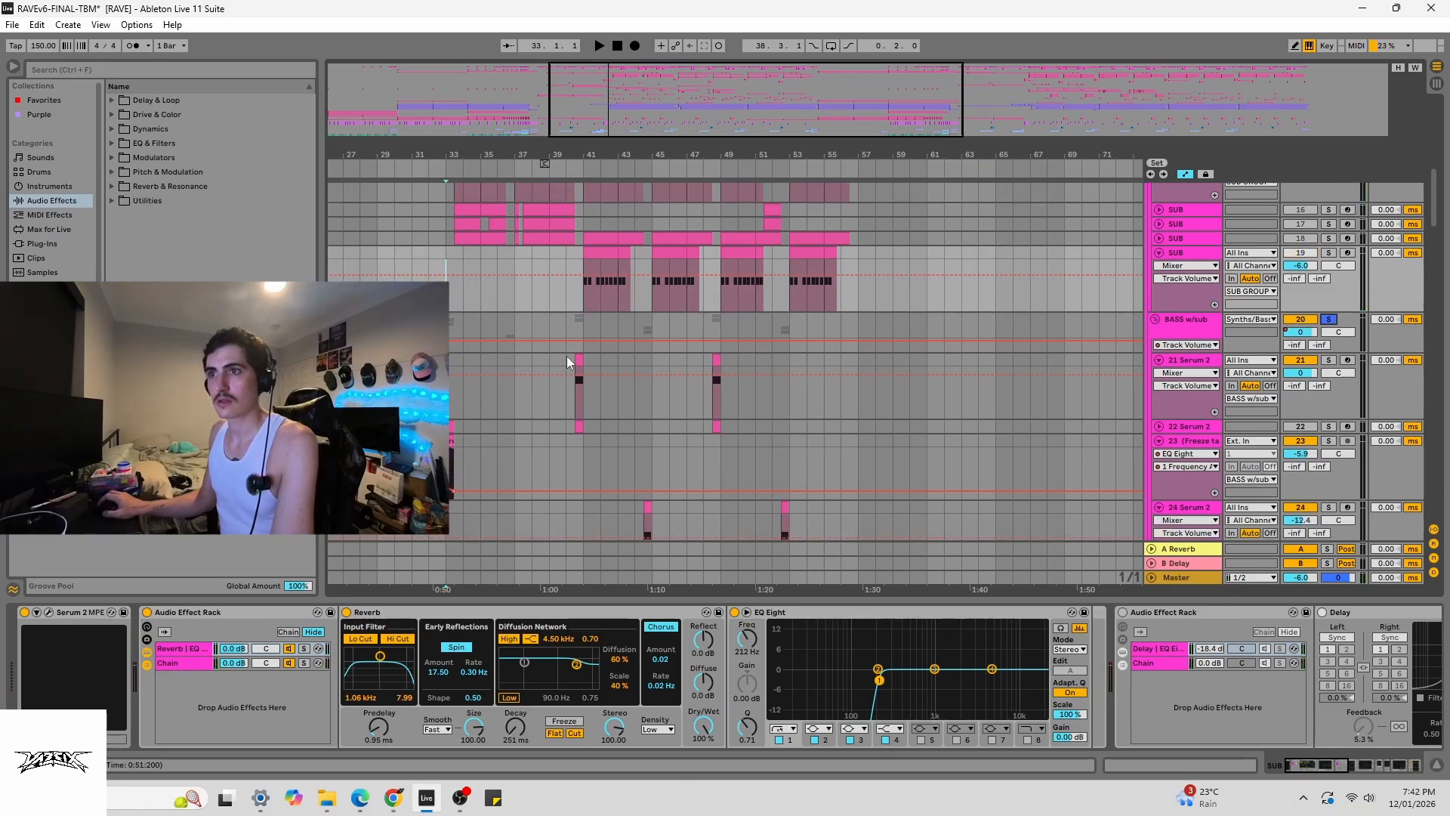
{"action": "left_click", "coordinate": [444, 318]}
{"action": "scroll", "coordinate": [604, 355], "scroll_direction": "down", "scroll_amount": 4}
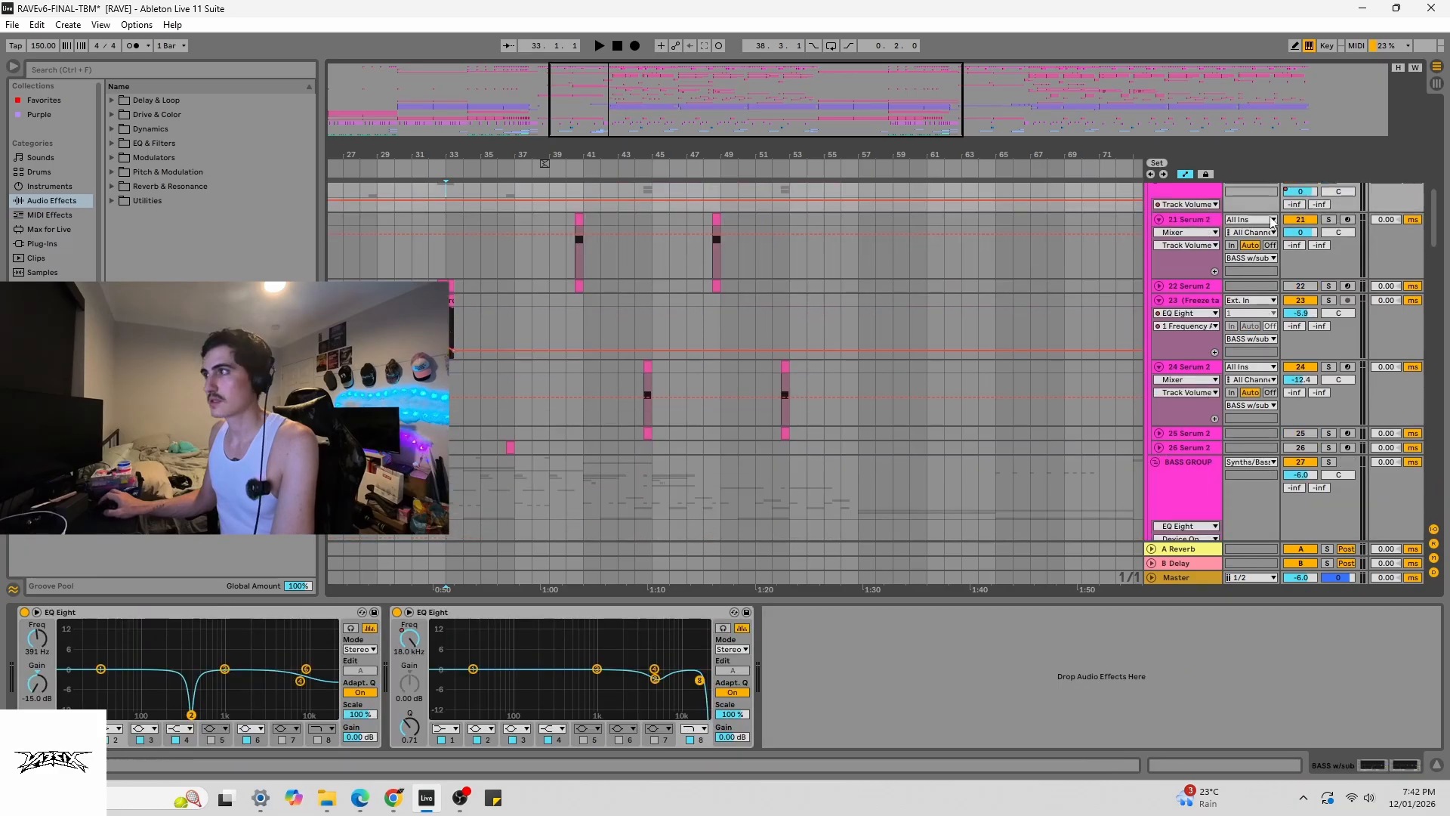
{"action": "scroll", "coordinate": [1206, 259], "scroll_direction": "up", "scroll_amount": 2}
{"action": "left_click", "coordinate": [1200, 257]}
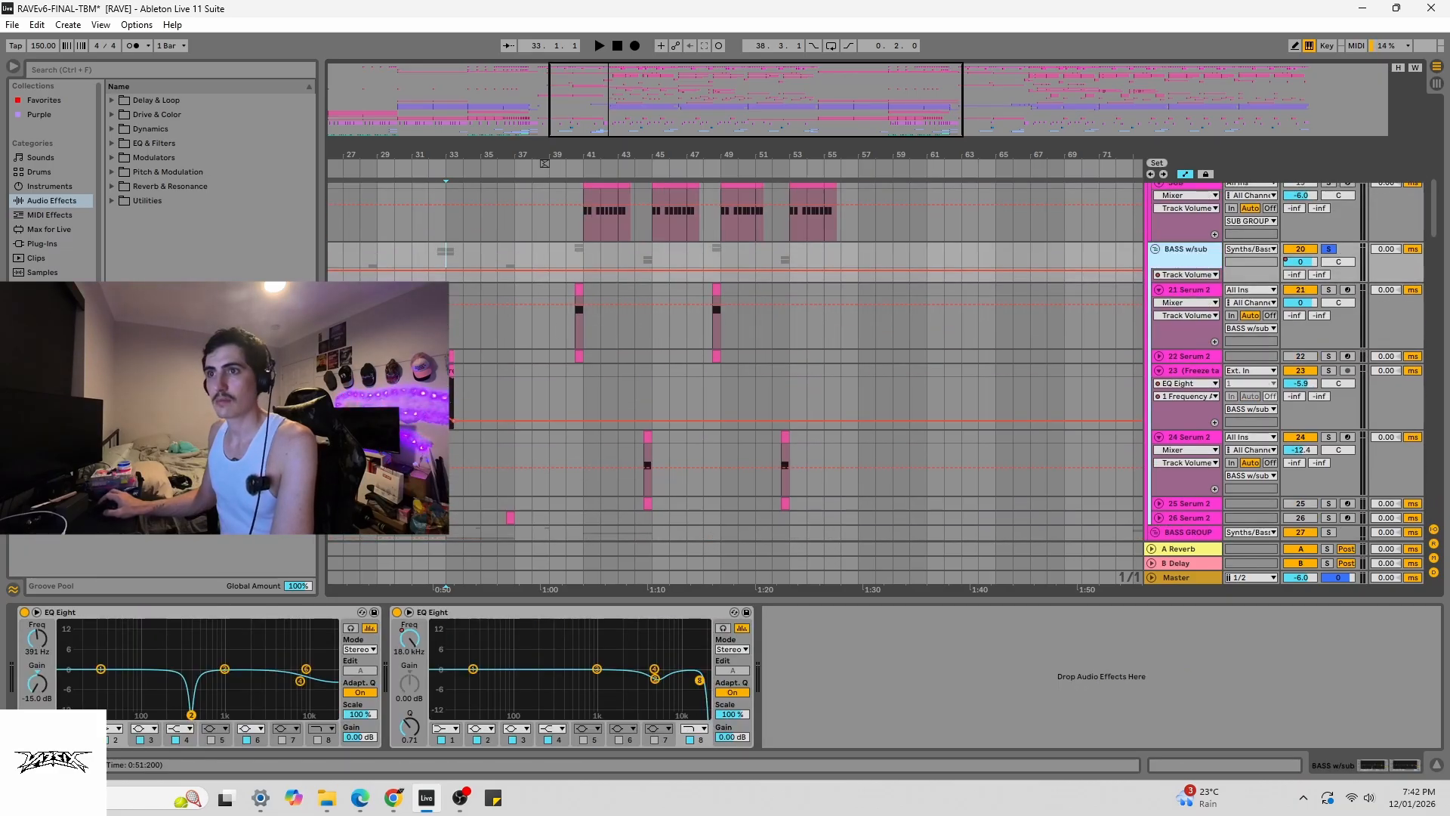
- Play the soloed BASS w/sub fills just before bars 33 and 41, zooming in on the 21 Serum 2 clips
{"action": "left_click", "coordinate": [429, 318]}
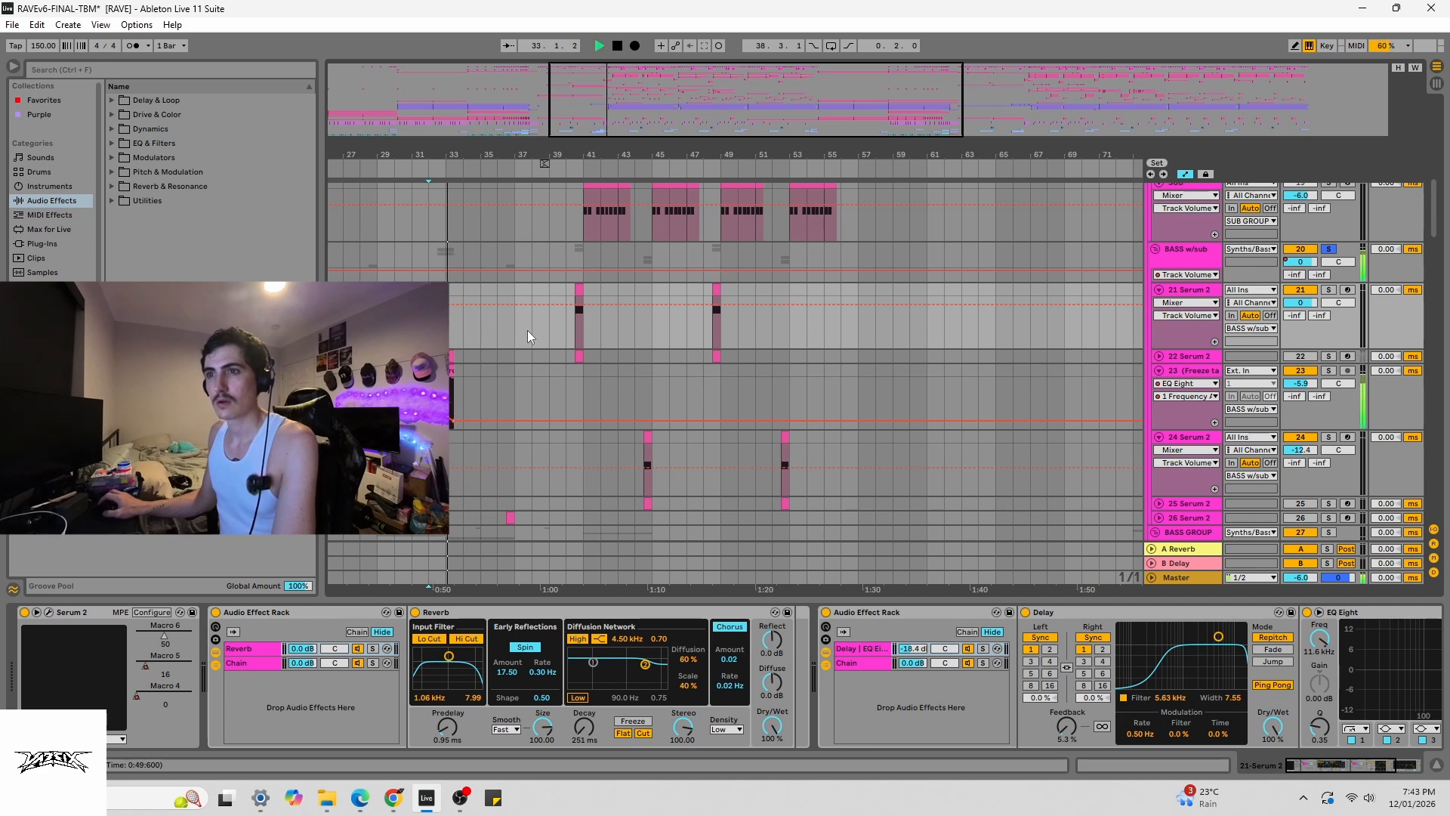
{"action": "left_click", "coordinate": [568, 324]}
{"action": "key", "text": "space"}
{"action": "key", "text": "space"}
{"action": "mouse_move", "coordinate": [500, 155]}
{"action": "left_mouse_down"}
{"action": "mouse_move", "coordinate": [500, 185]}
{"action": "mouse_move", "coordinate": [541, 184]}
{"action": "left_mouse_up"}
{"action": "key", "text": "space"}
{"action": "left_click", "coordinate": [674, 325]}
{"action": "key", "text": "space"}
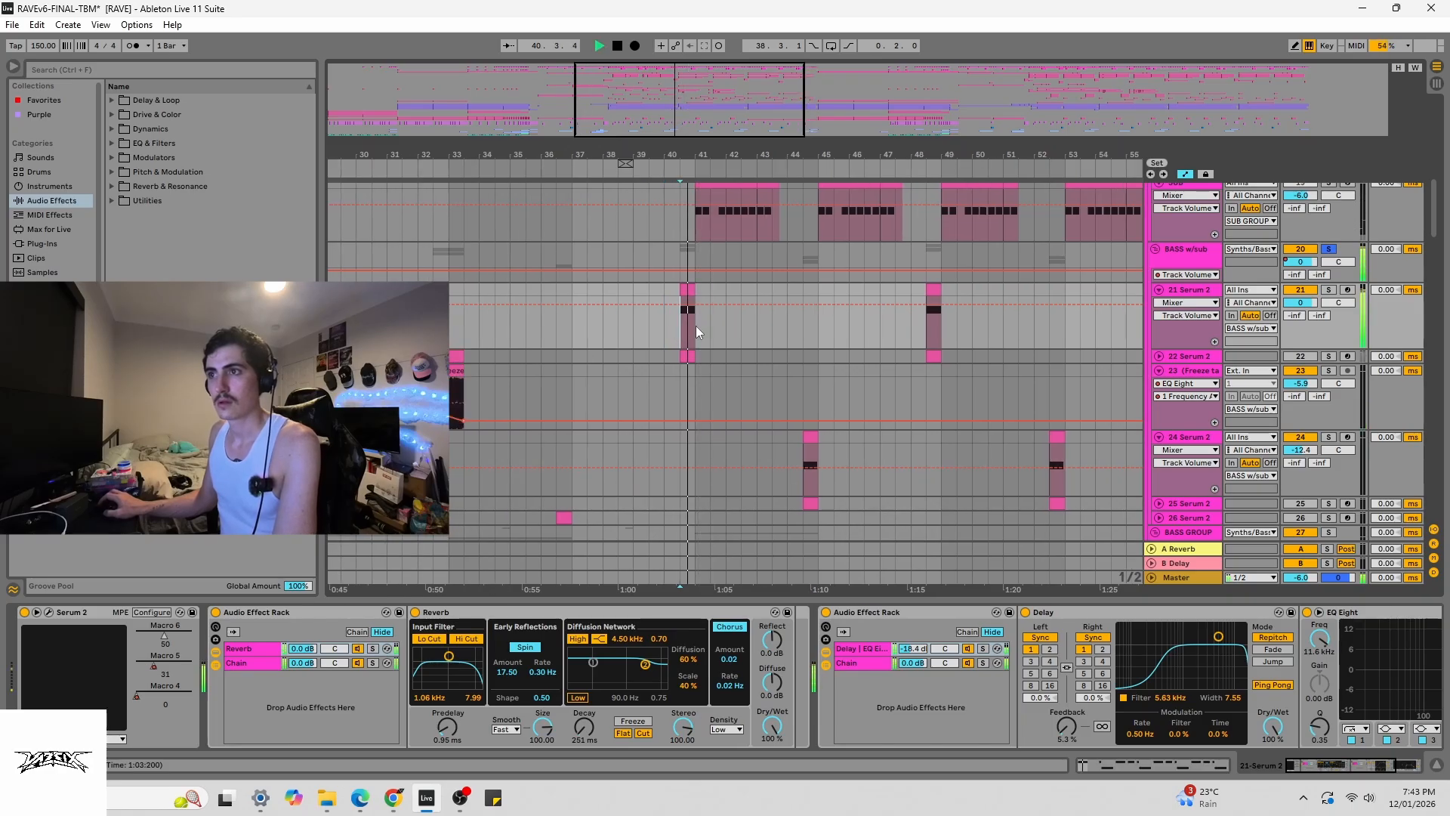
- Play the BASS w/sub fills just before bars 45, 49 and 53
{"action": "left_click", "coordinate": [806, 334]}
{"action": "key", "text": "space"}
{"action": "key", "text": "space"}
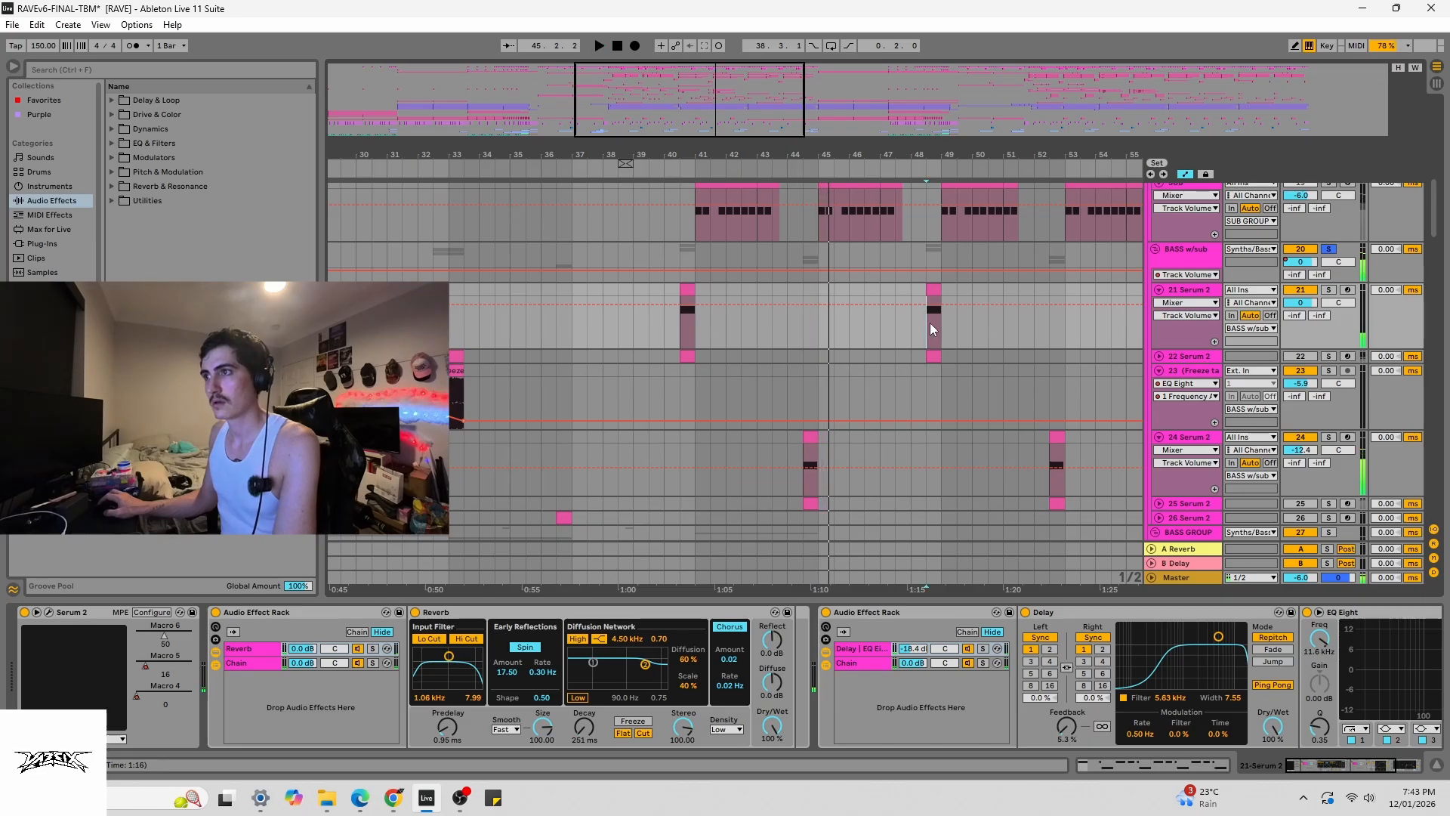
{"action": "left_click", "coordinate": [931, 324]}
{"action": "key", "text": "space"}
{"action": "key", "text": "space"}
{"action": "key", "text": "space"}
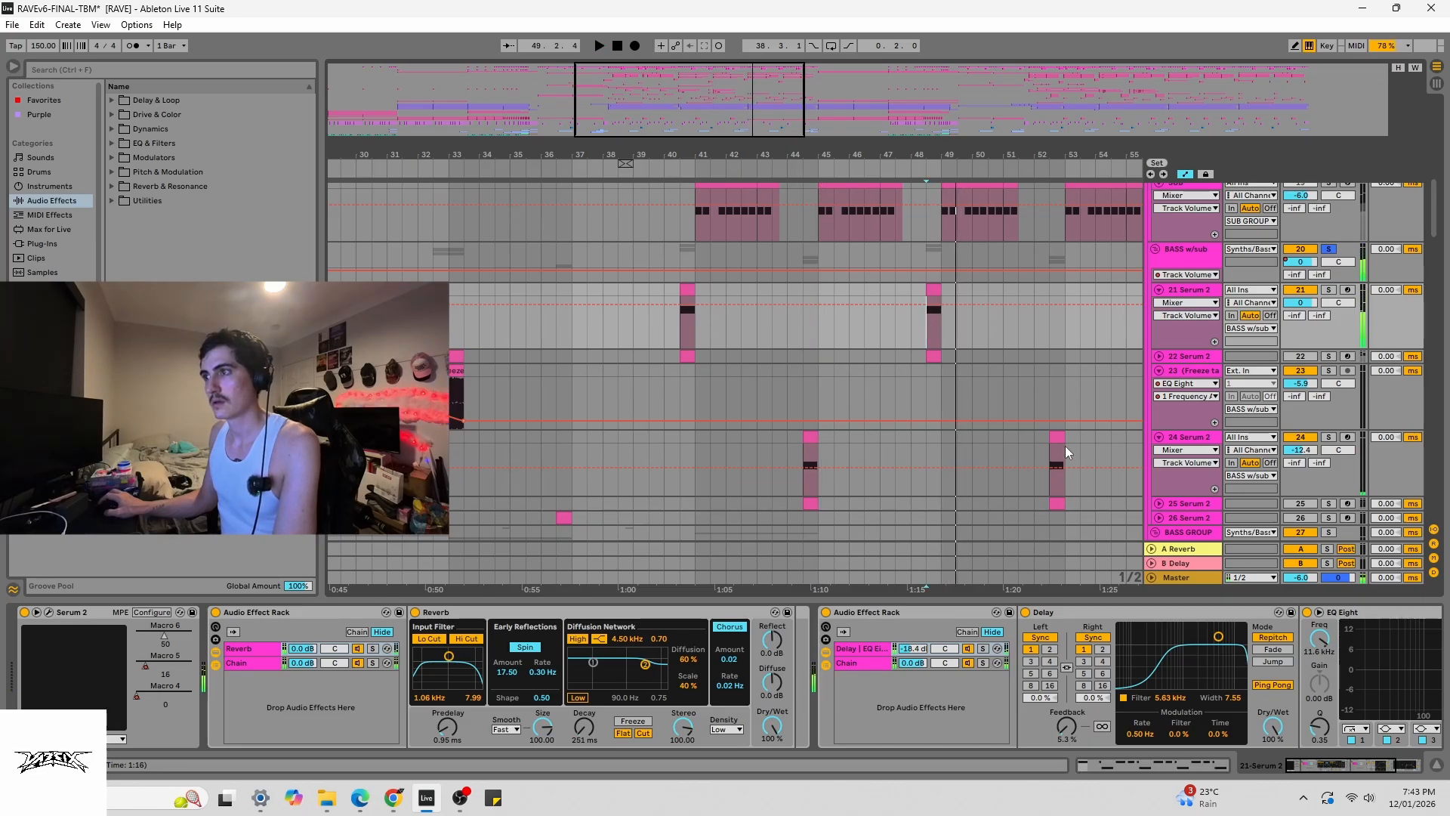
{"action": "left_click", "coordinate": [1057, 347]}
{"action": "key", "text": "space"}
- Inspect the Pitch Bend envelope of the 21 Serum 2 clip before bar 41, and show the track's Serum 2 plug-in
{"action": "left_click", "coordinate": [923, 330]}
{"action": "left_click", "coordinate": [685, 284]}
{"action": "left_click", "coordinate": [686, 286]}
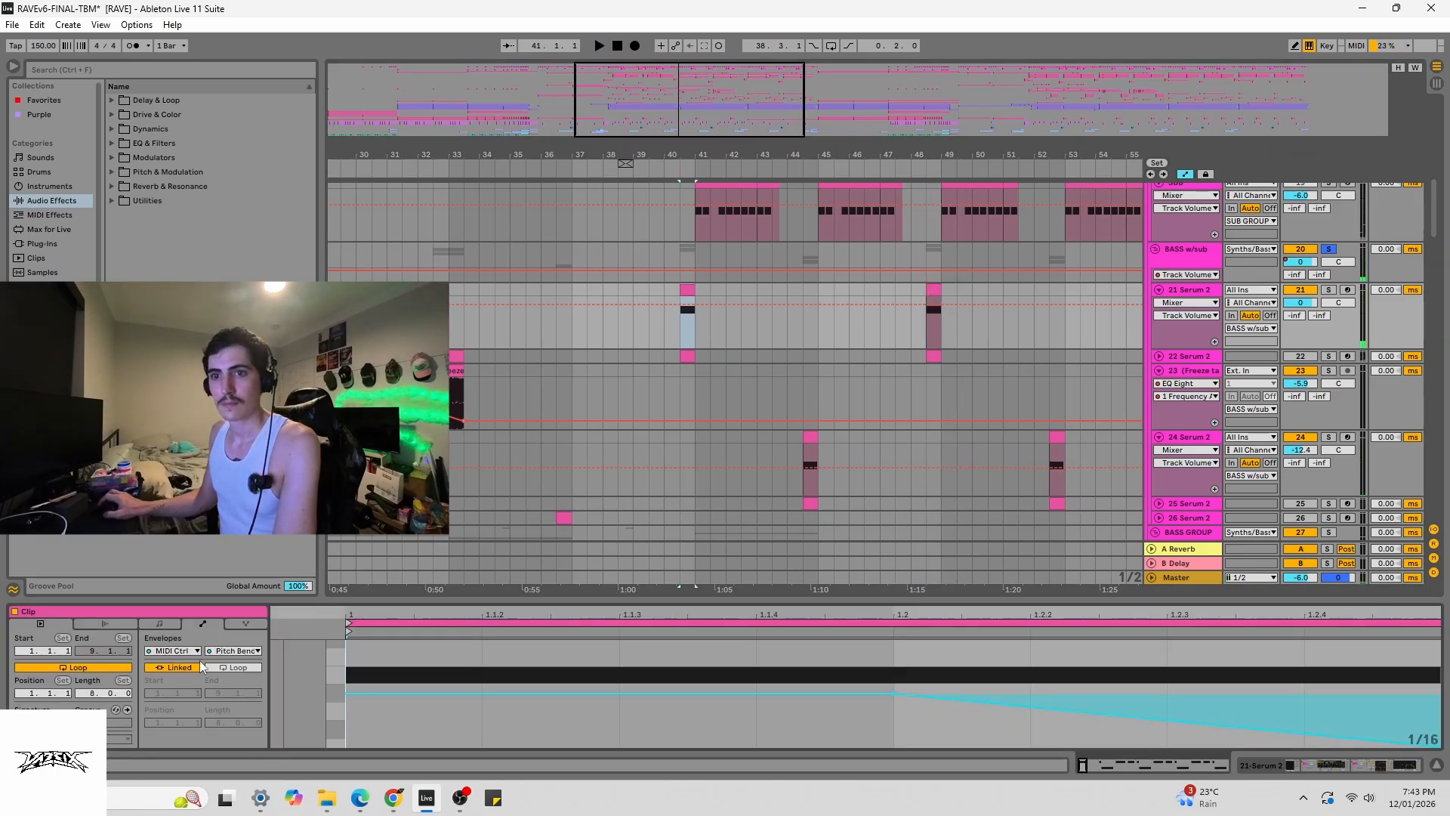
{"action": "left_click", "coordinate": [1313, 765]}
{"action": "left_click", "coordinate": [49, 611]}
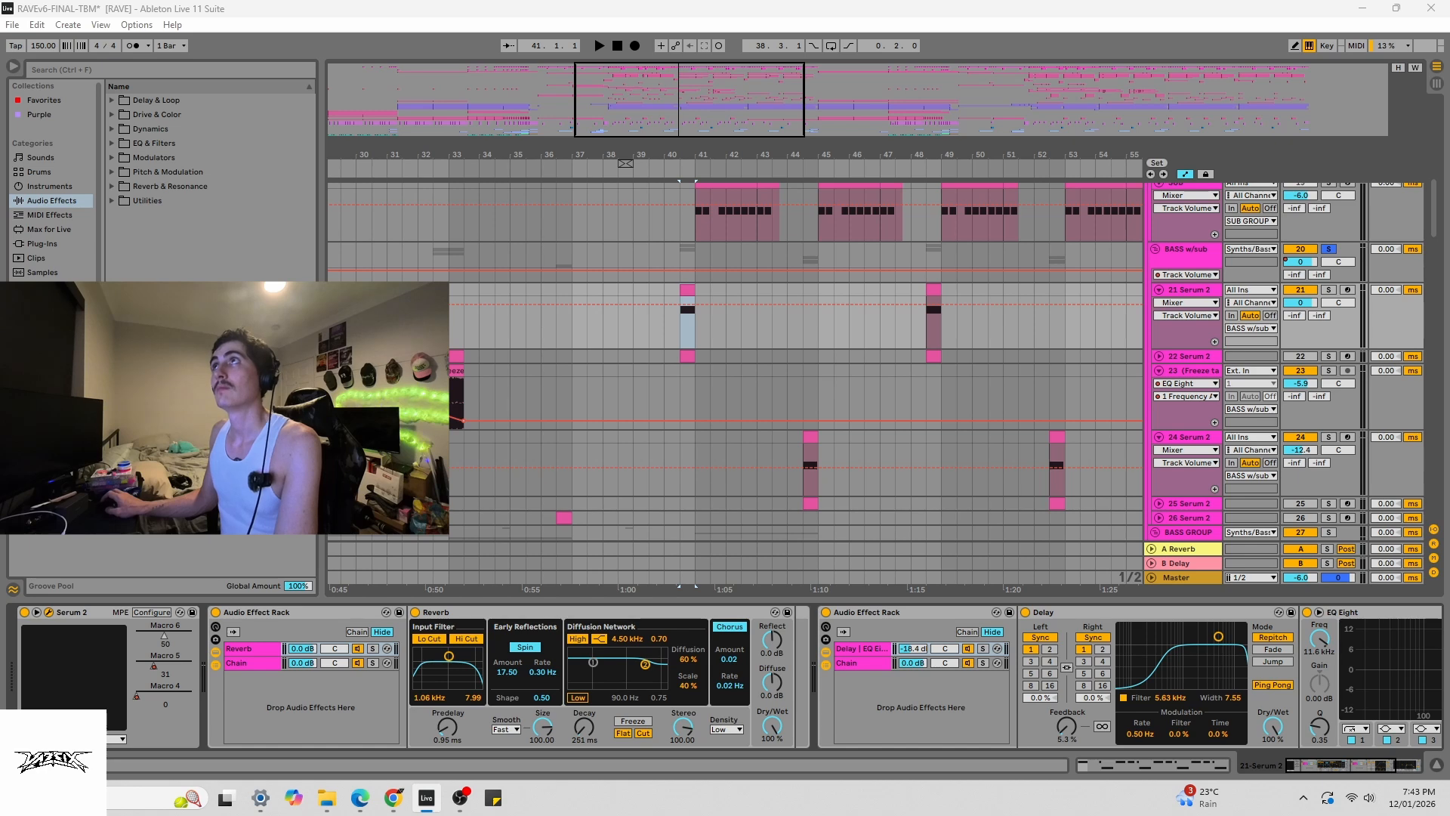
- Inspect the Serum 2 plug-in of the 24 Serum 2 track, and show the 21 Serum 2 track's plug-in again
{"action": "left_click", "coordinate": [679, 353]}
{"action": "scroll", "coordinate": [769, 397], "scroll_direction": "down", "scroll_amount": 3}
{"action": "scroll", "coordinate": [770, 393], "scroll_direction": "up", "scroll_amount": 3}
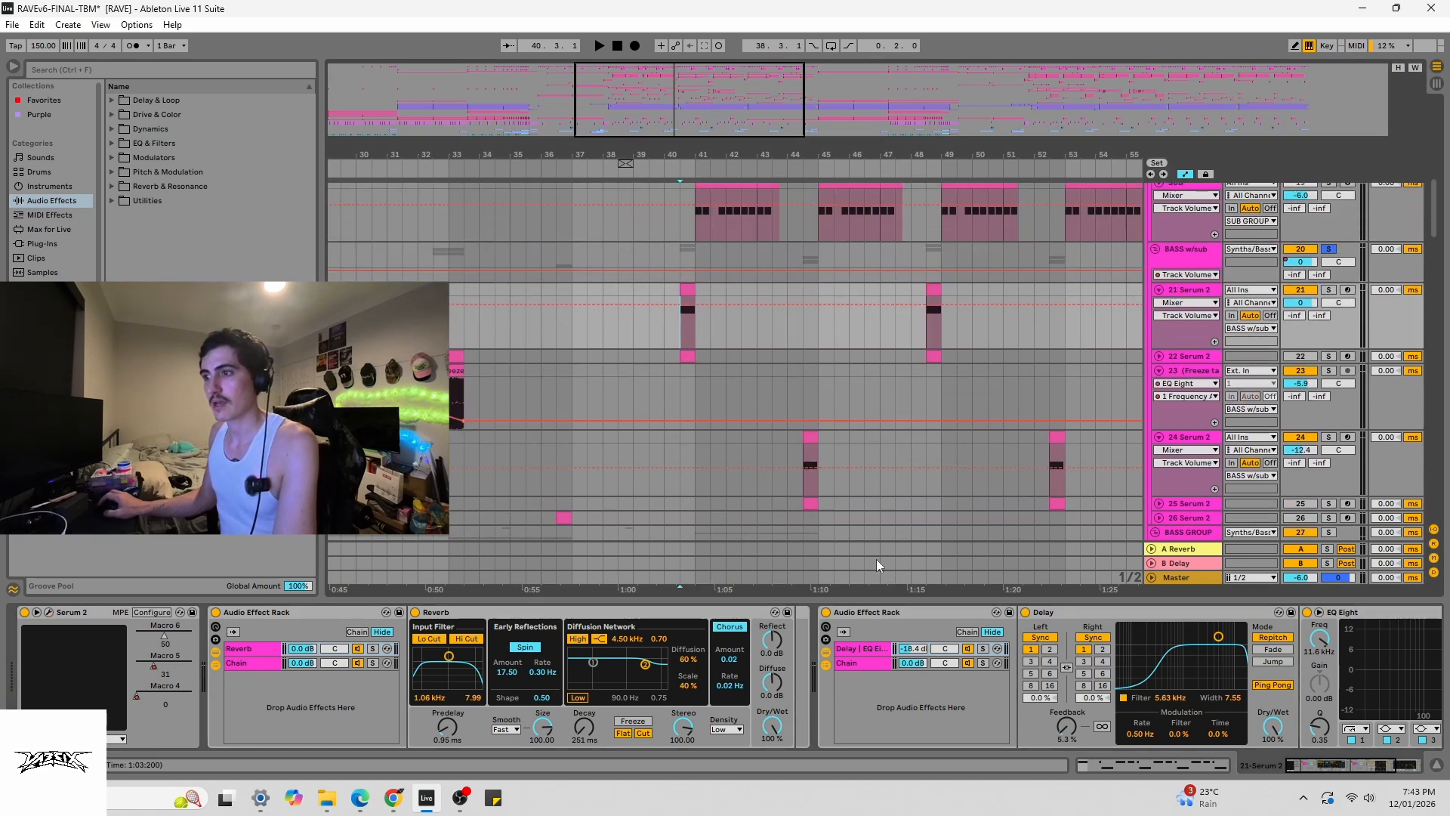
{"action": "left_click", "coordinate": [806, 441]}
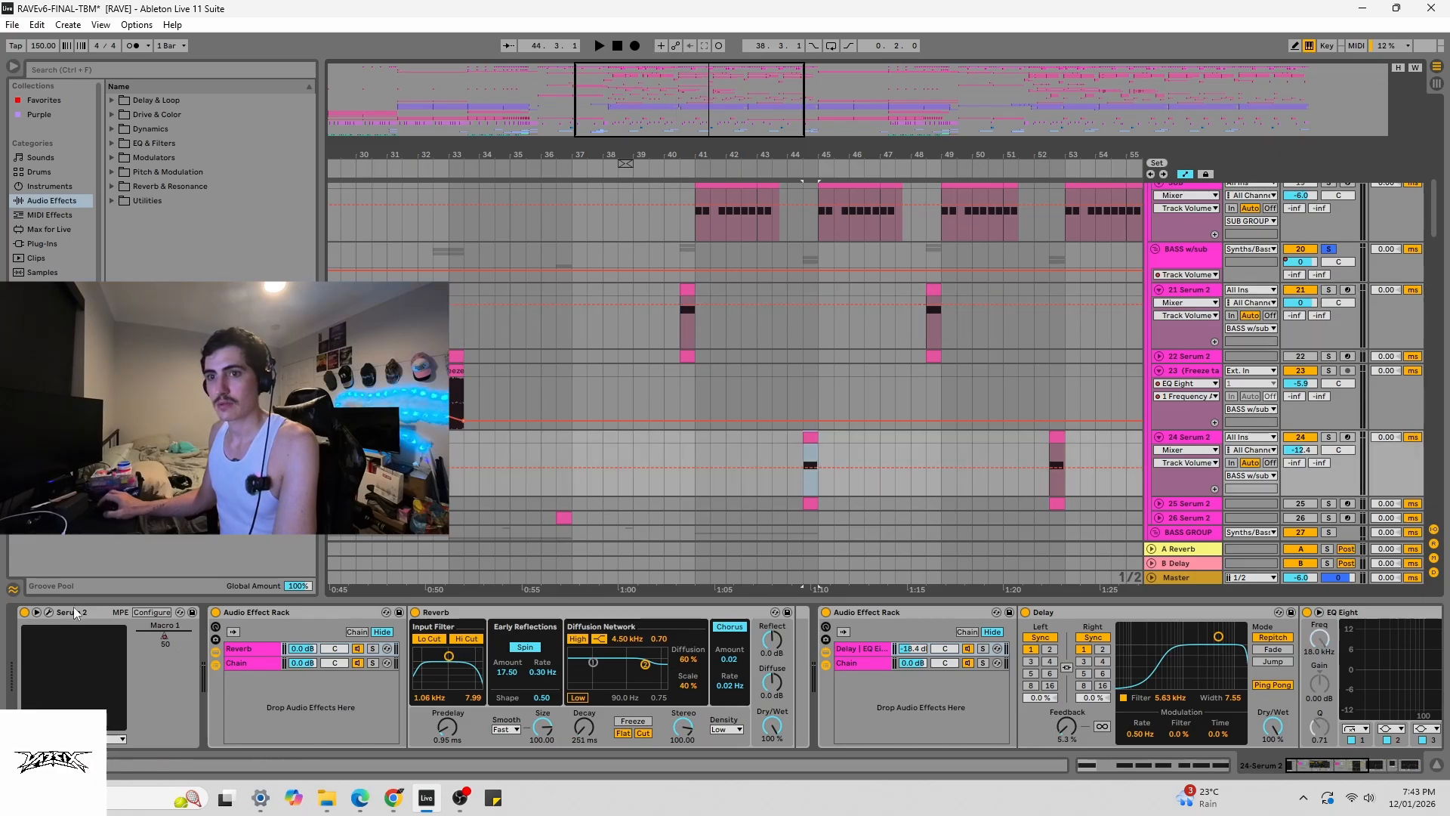
{"action": "left_click", "coordinate": [48, 613]}
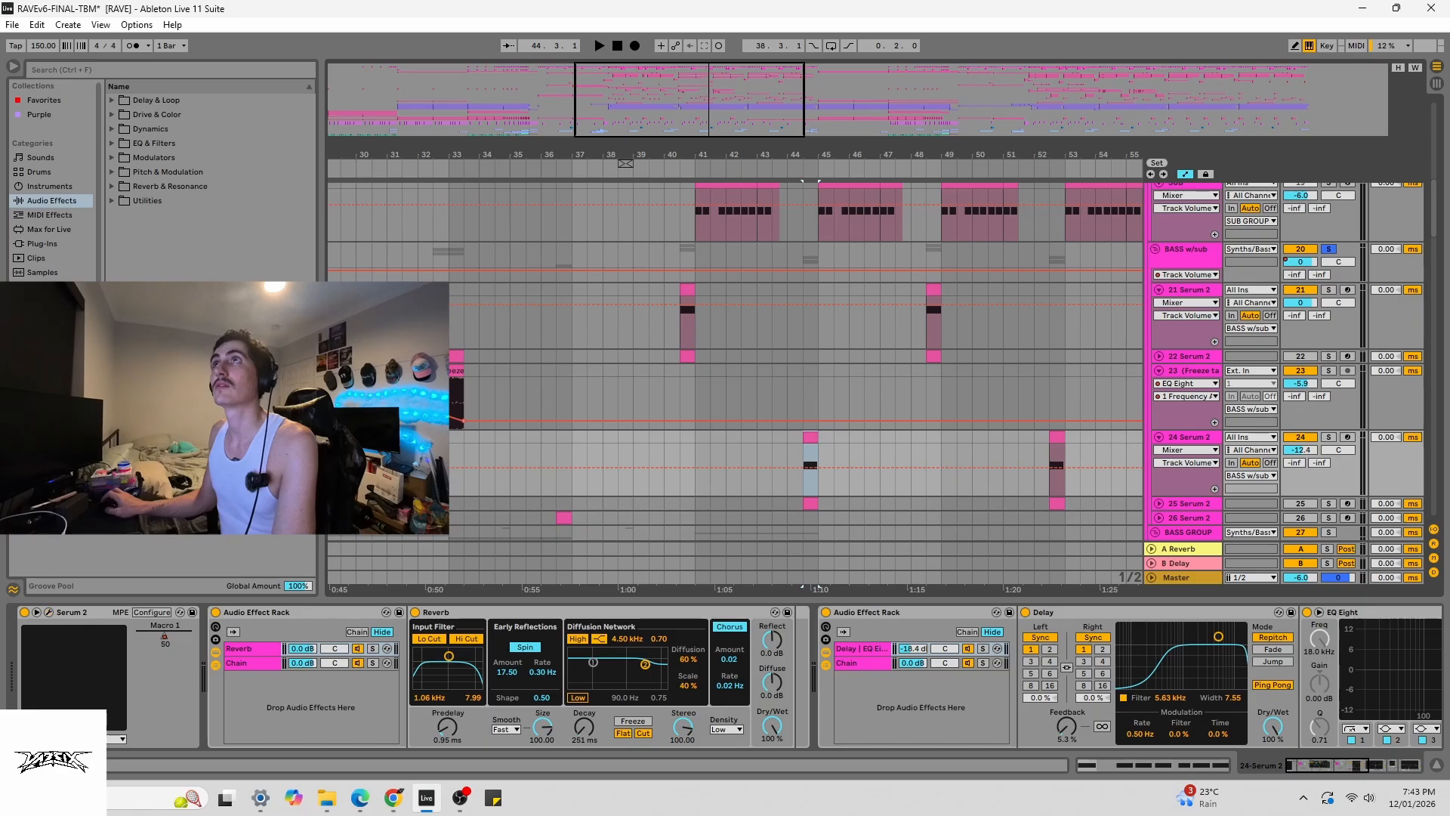
{"action": "left_click", "coordinate": [682, 330]}
{"action": "left_click", "coordinate": [49, 613]}
{"action": "left_click", "coordinate": [1069, 270]}
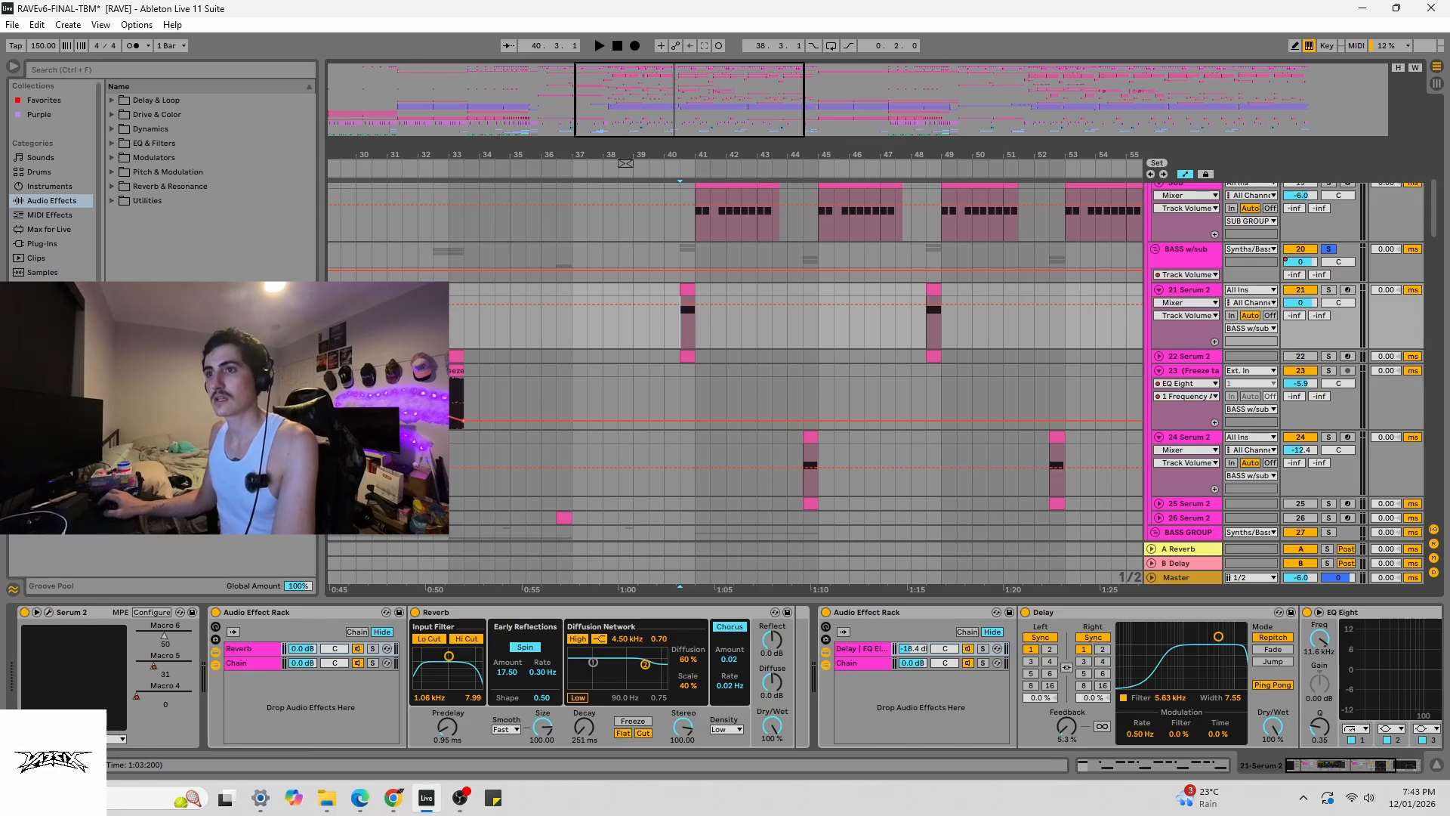
- Play the BASS w/sub fill clips one after another, from the frozen clip at bar 32 to the one before bar 53
{"action": "left_click", "coordinate": [441, 392]}
{"action": "left_click", "coordinate": [689, 292]}
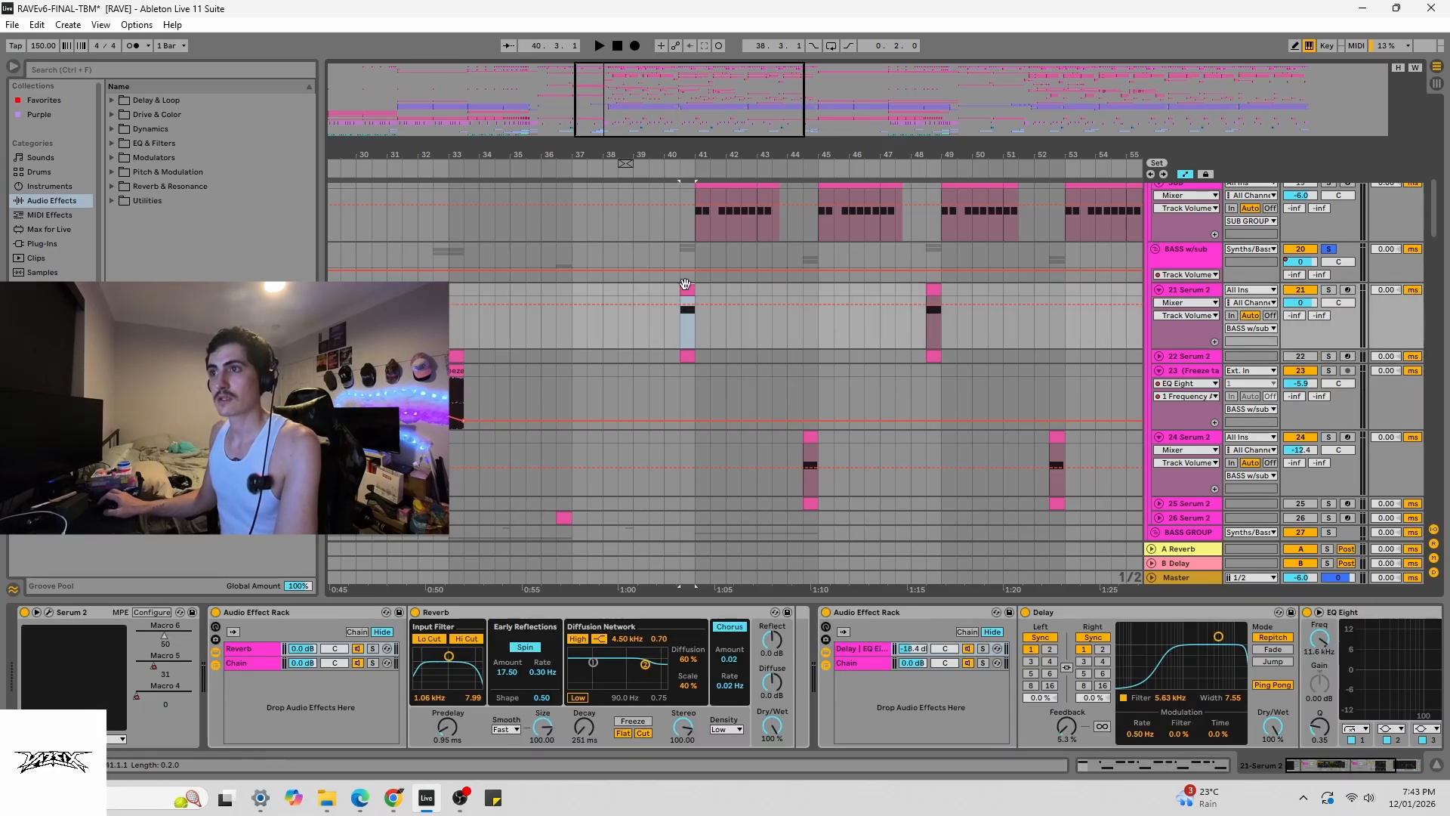
{"action": "left_click", "coordinate": [453, 392]}
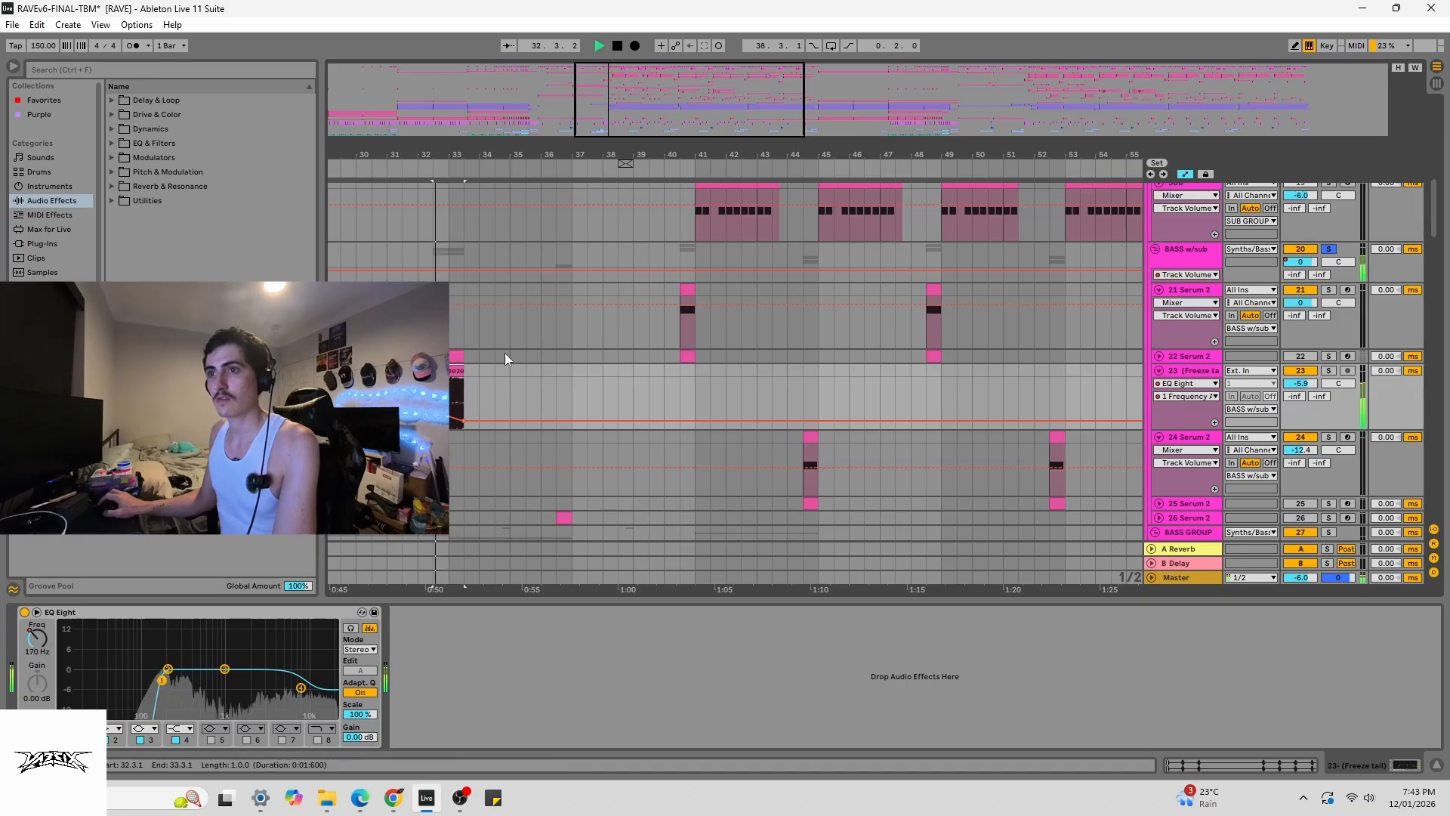
{"action": "left_click", "coordinate": [686, 296]}
{"action": "key", "text": "space"}
{"action": "left_click", "coordinate": [810, 439]}
{"action": "left_click", "coordinate": [934, 291]}
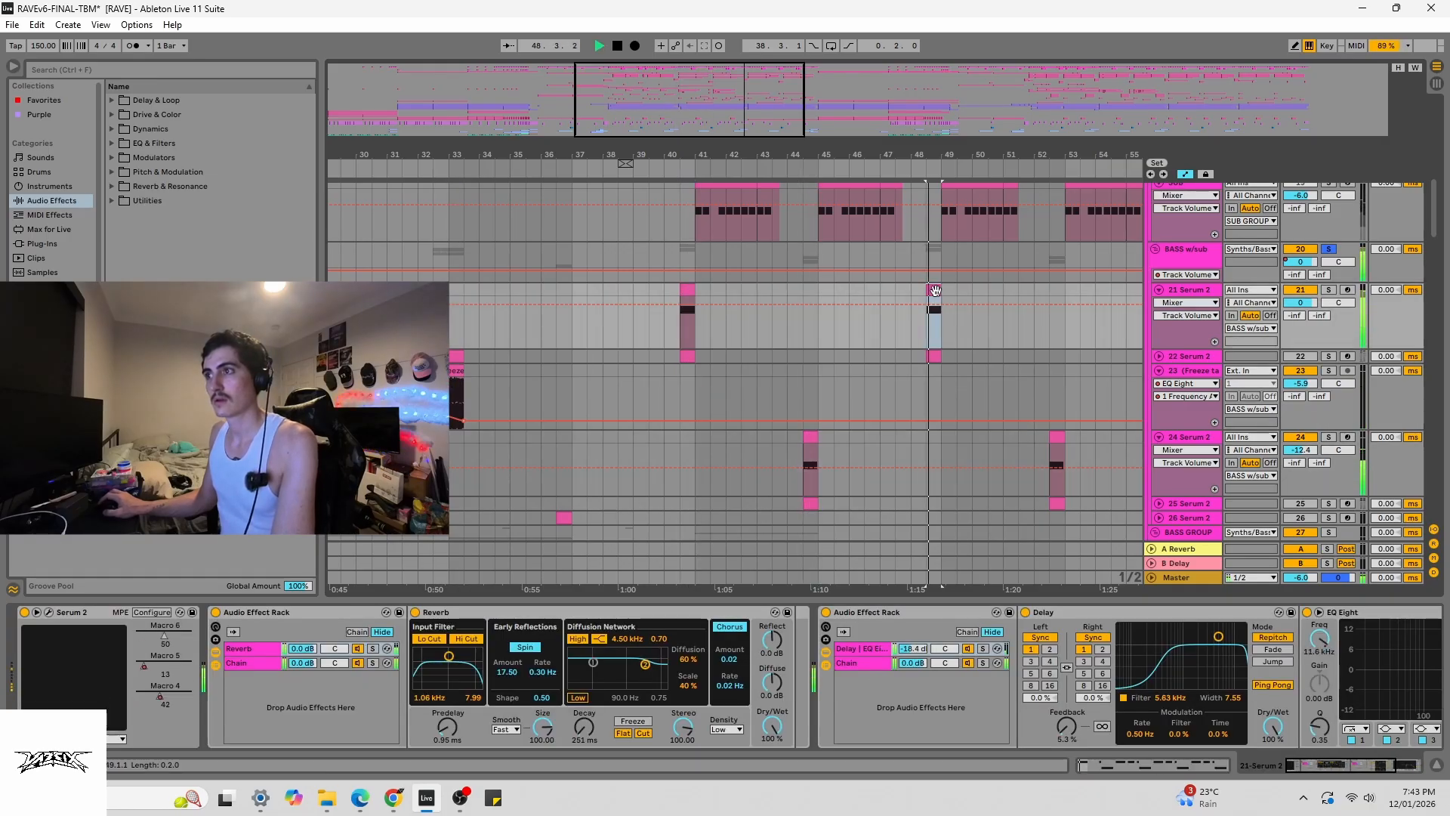
{"action": "key", "text": "space"}
{"action": "left_click", "coordinate": [1058, 446]}
{"action": "left_click", "coordinate": [1059, 440]}
{"action": "key", "text": "space"}
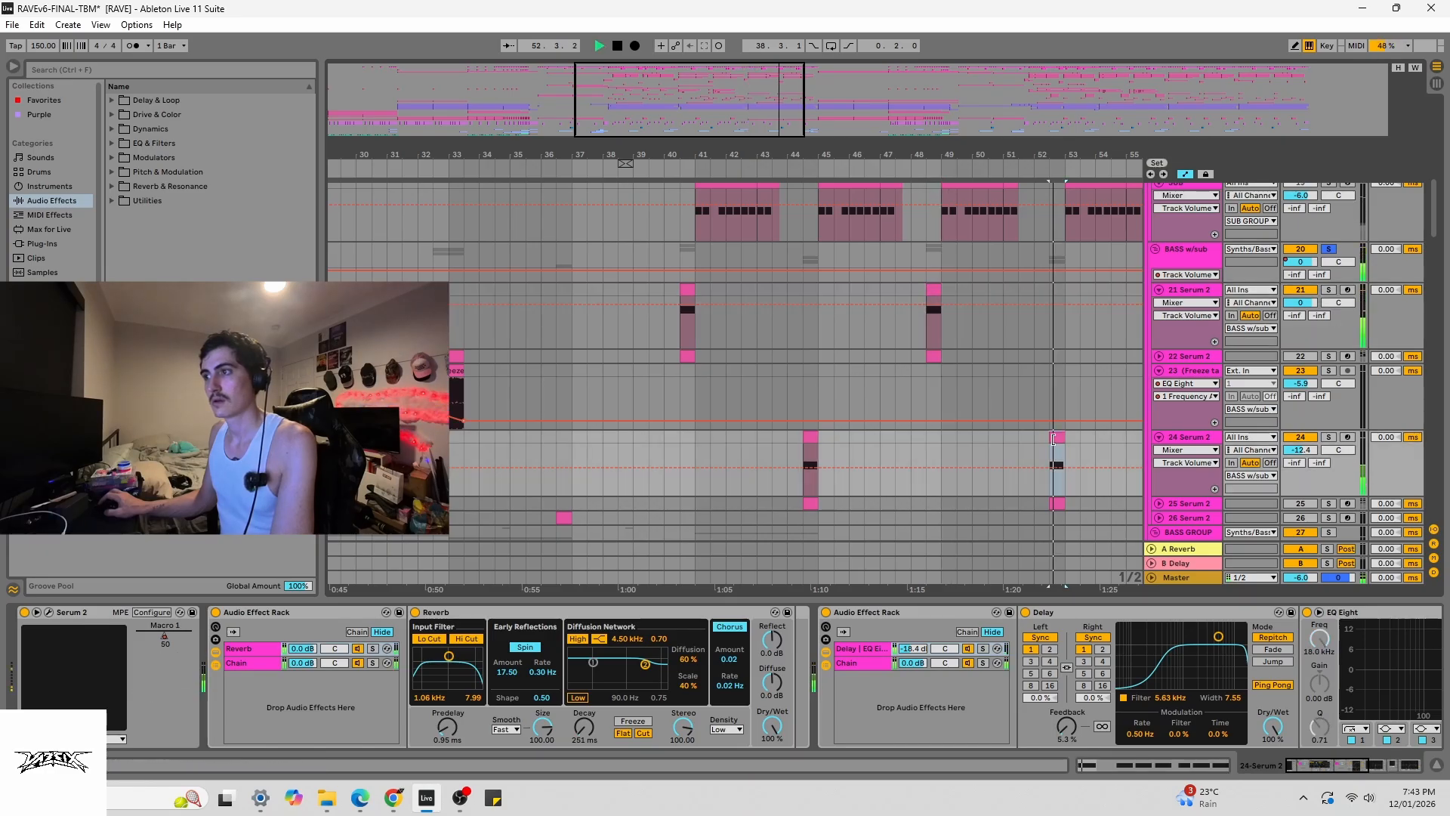
- Play the arrangement from bar 37 and unsolo the BASS w/sub group to hear its fills in the mix
{"action": "scroll", "coordinate": [876, 501], "scroll_direction": "down", "scroll_amount": 2}
{"action": "left_click_drag", "start_coordinate": [594, 451], "coordinate": [613, 441]}
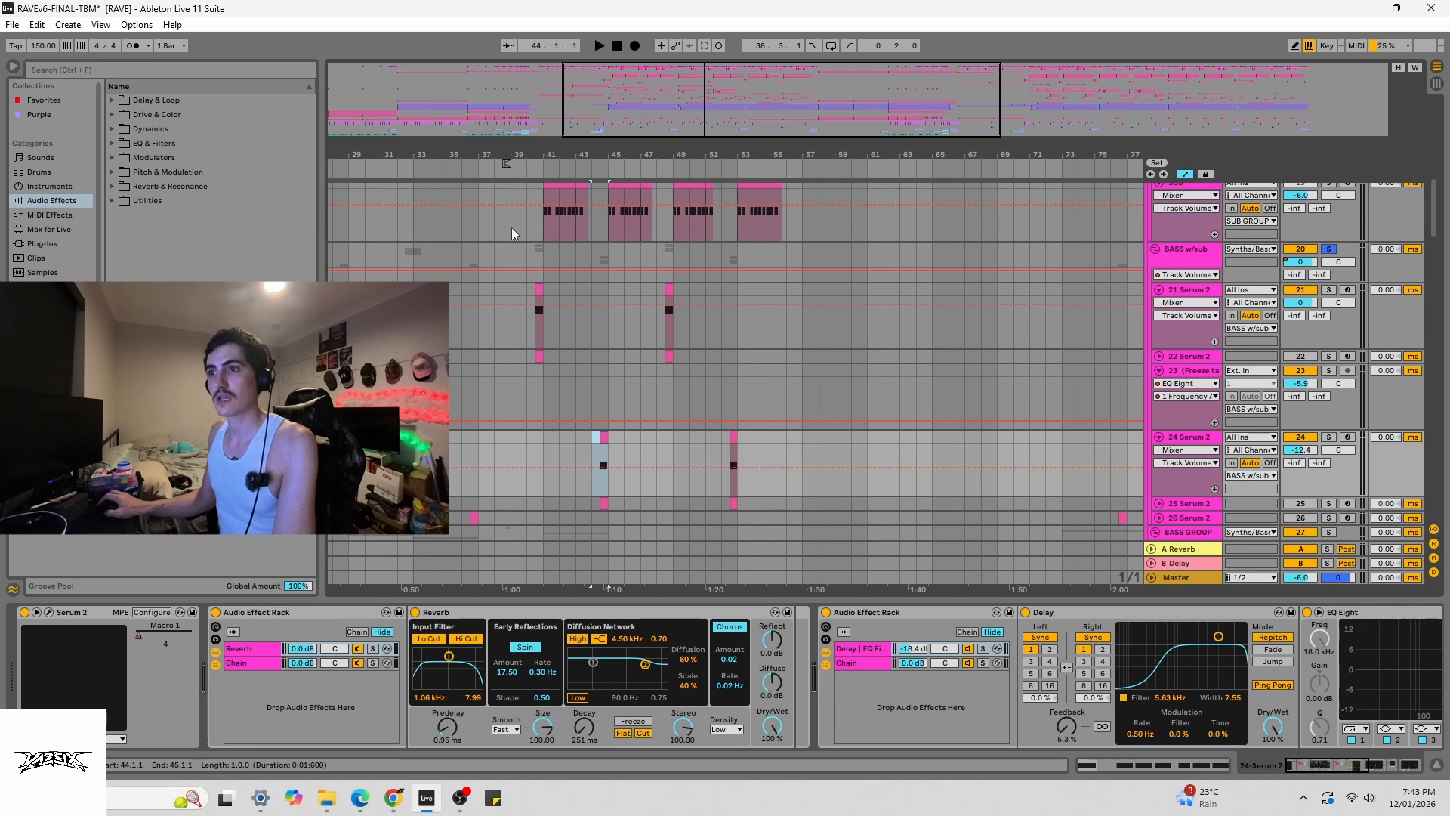
{"action": "left_click", "coordinate": [479, 328]}
{"action": "key", "text": "space"}
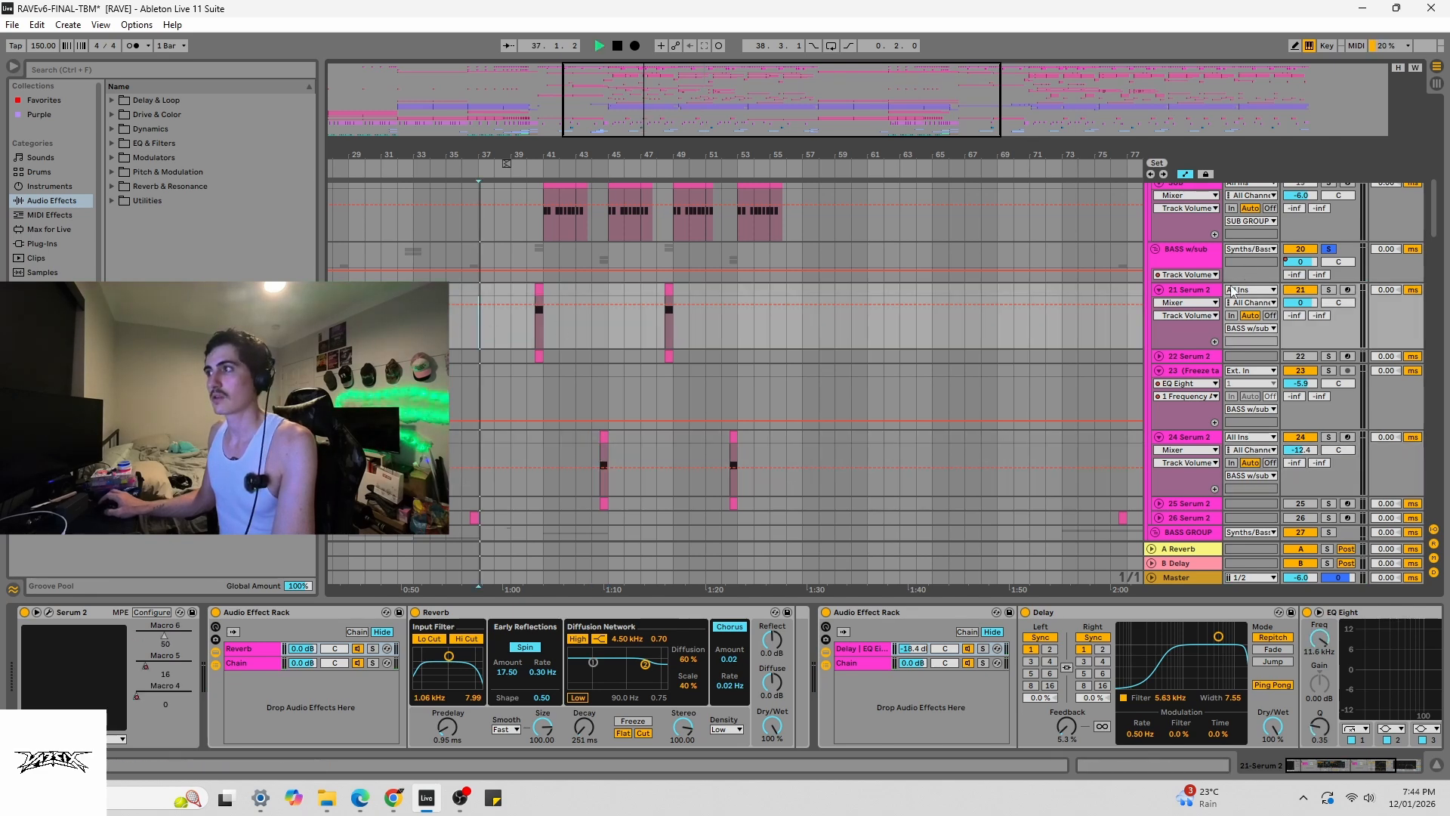
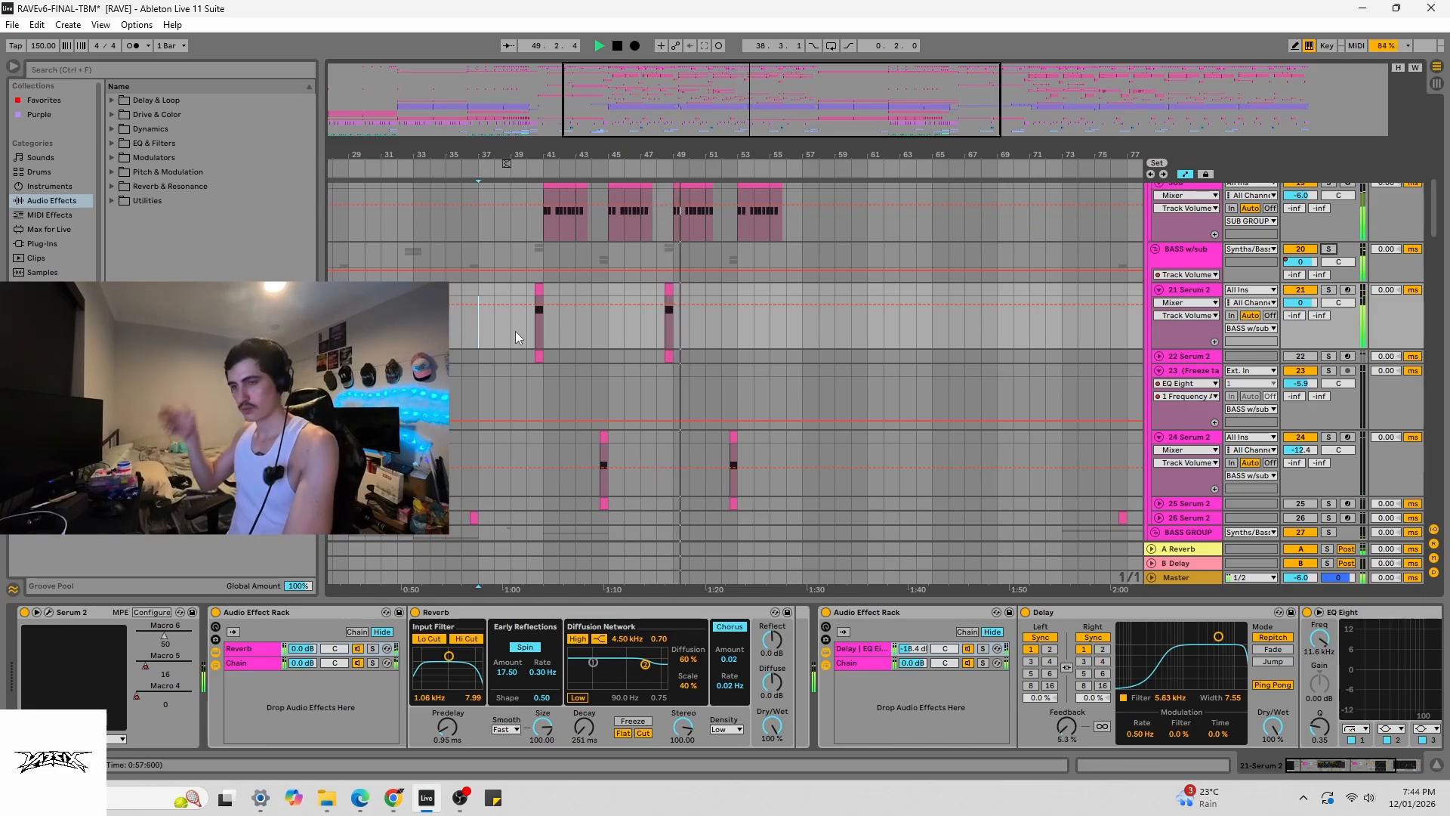
{"action": "key", "text": "space"}
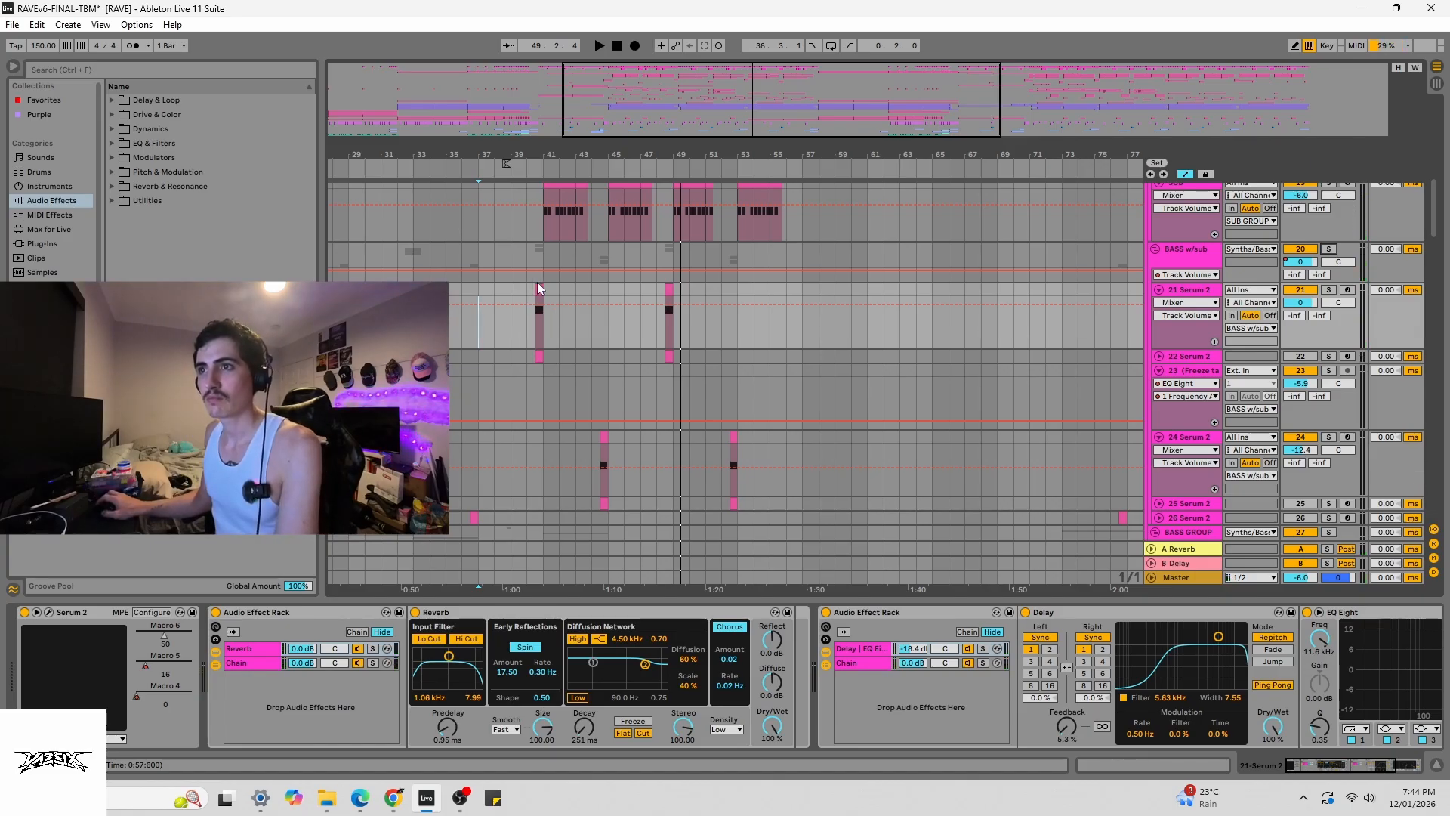
- Mark the four-bar spans from bar 37 to 41 and from bar 41 to 45 on the 21 Serum 2 track
{"action": "left_click_drag", "start_coordinate": [533, 287], "coordinate": [478, 288]}
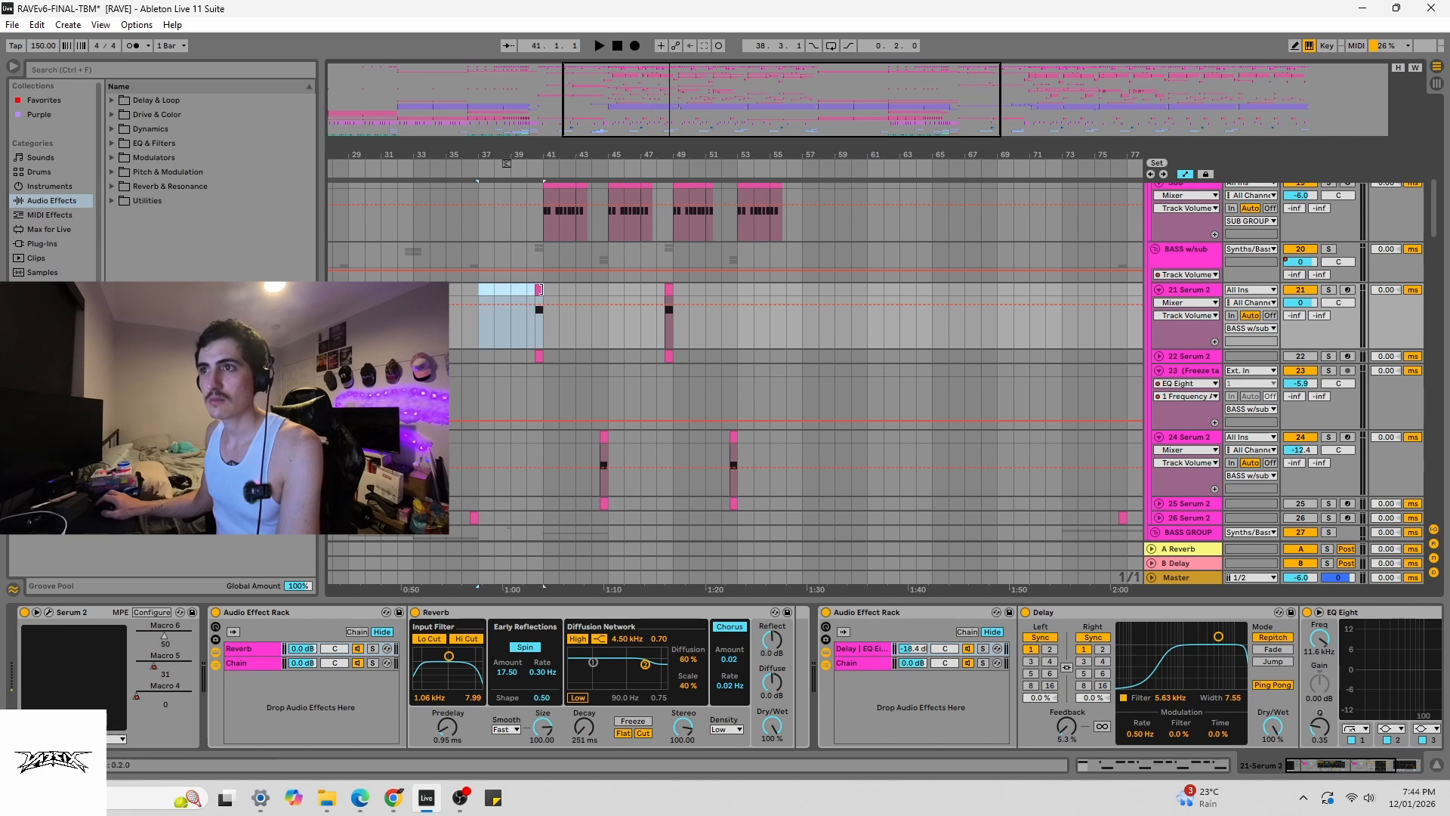
{"action": "left_click_drag", "start_coordinate": [671, 292], "coordinate": [478, 293]}
{"action": "left_click", "coordinate": [539, 289]}
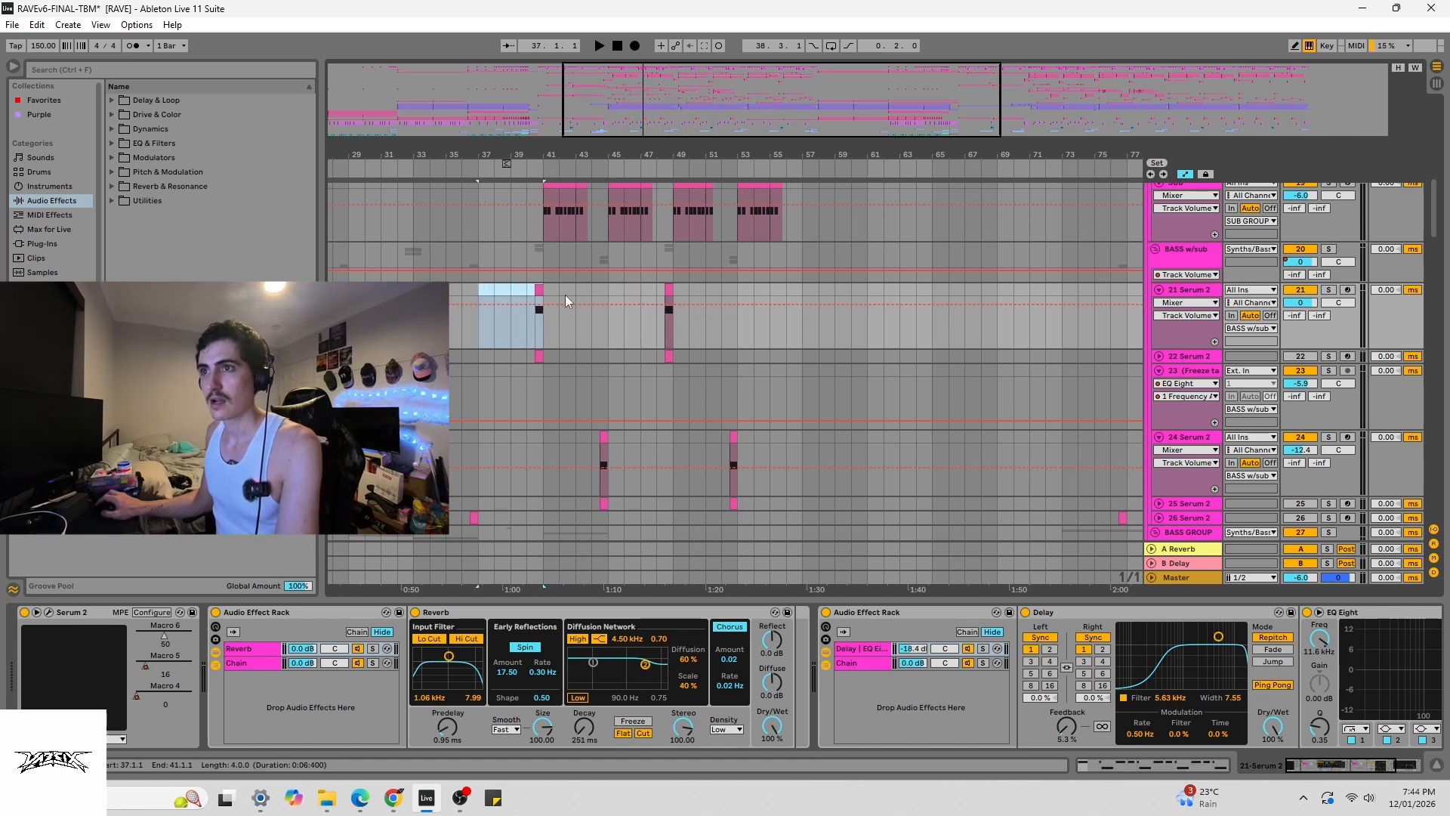
{"action": "left_click", "coordinate": [613, 284]}
{"action": "mouse_move", "coordinate": [604, 286]}
{"action": "left_mouse_down"}
{"action": "mouse_move", "coordinate": [543, 295]}
{"action": "mouse_move", "coordinate": [671, 288]}
{"action": "mouse_move", "coordinate": [678, 301]}
{"action": "mouse_move", "coordinate": [541, 289]}
{"action": "left_mouse_up"}
{"action": "left_click", "coordinate": [546, 283]}
{"action": "left_click", "coordinate": [722, 293]}
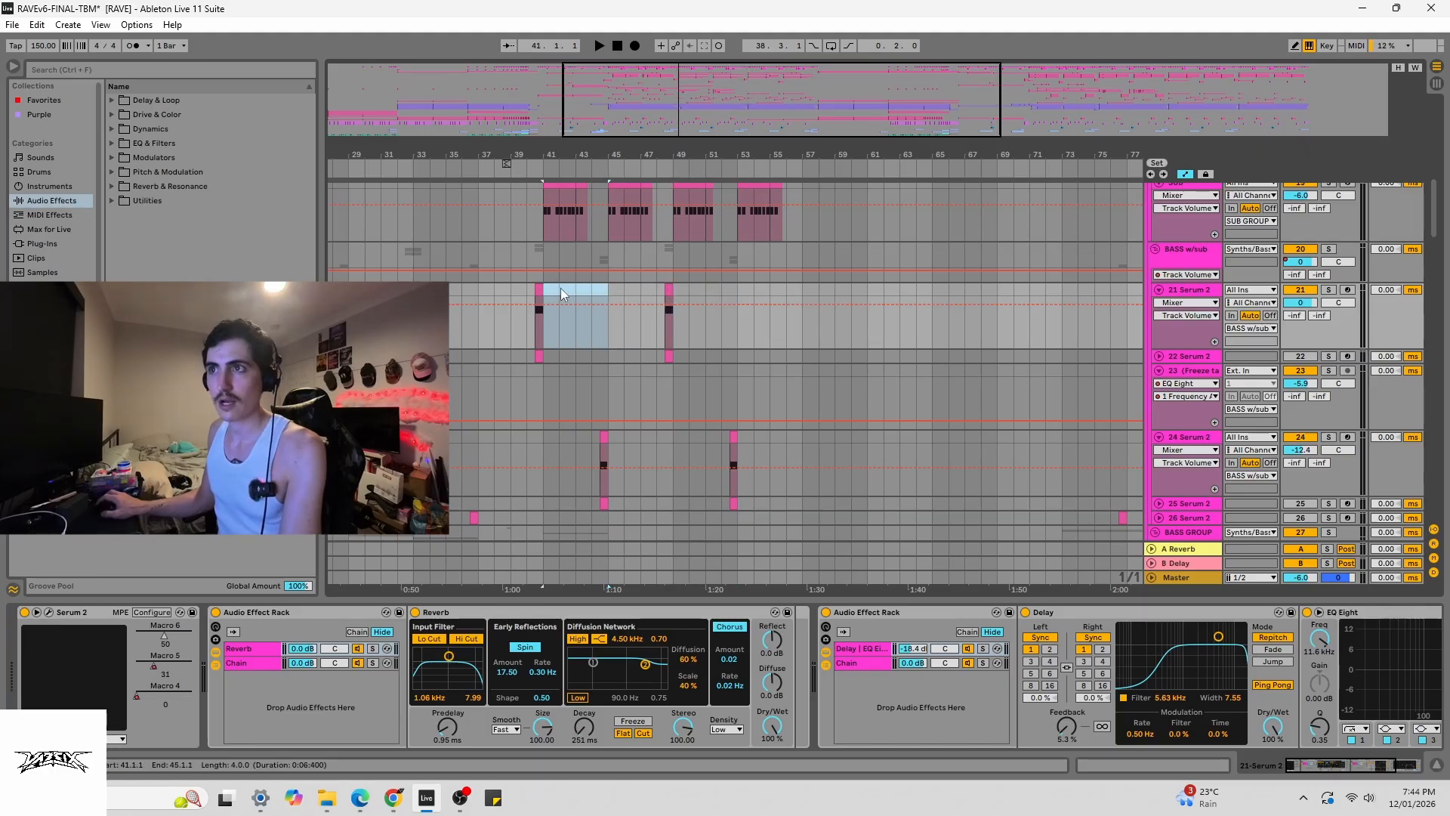
{"action": "left_click", "coordinate": [611, 288]}
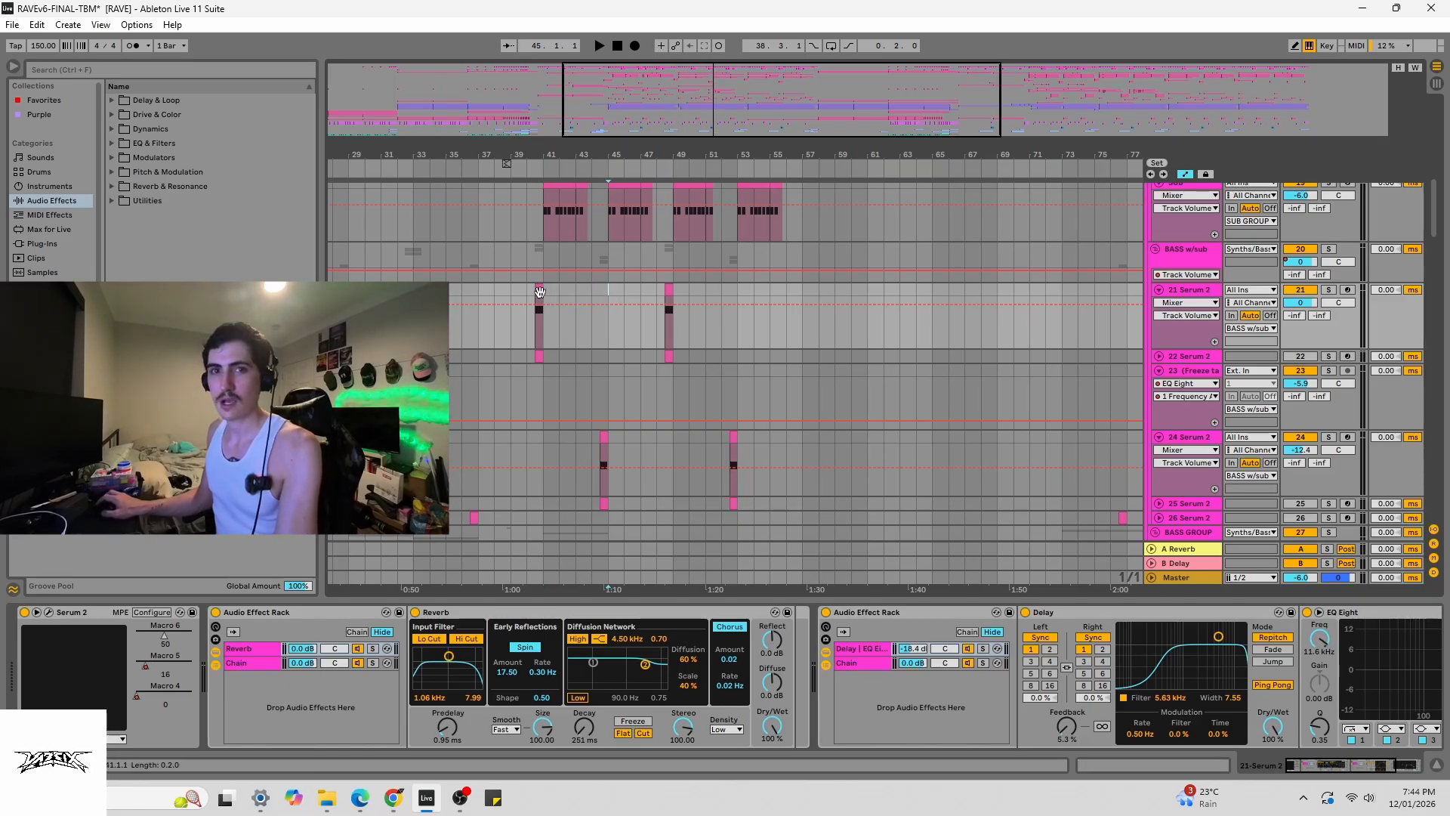
- Inspect the EQ Eight devices of the BASS w/sub group, and bring the BASS GROUP tracks into view
{"action": "scroll", "coordinate": [630, 455], "scroll_direction": "down", "scroll_amount": 3}
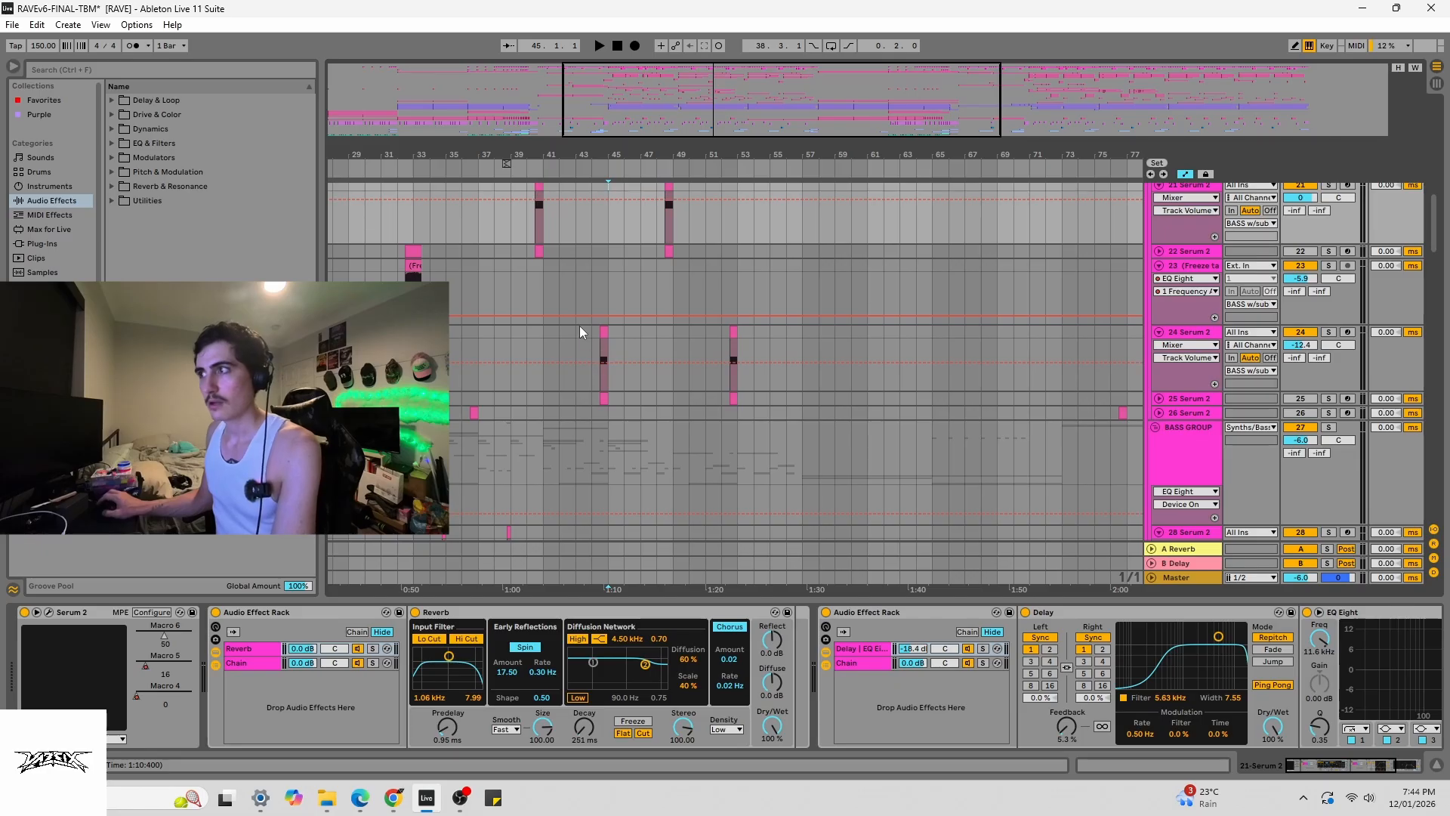
{"action": "key", "text": "minus"}
{"action": "scroll", "coordinate": [546, 291], "scroll_direction": "down", "scroll_amount": 4}
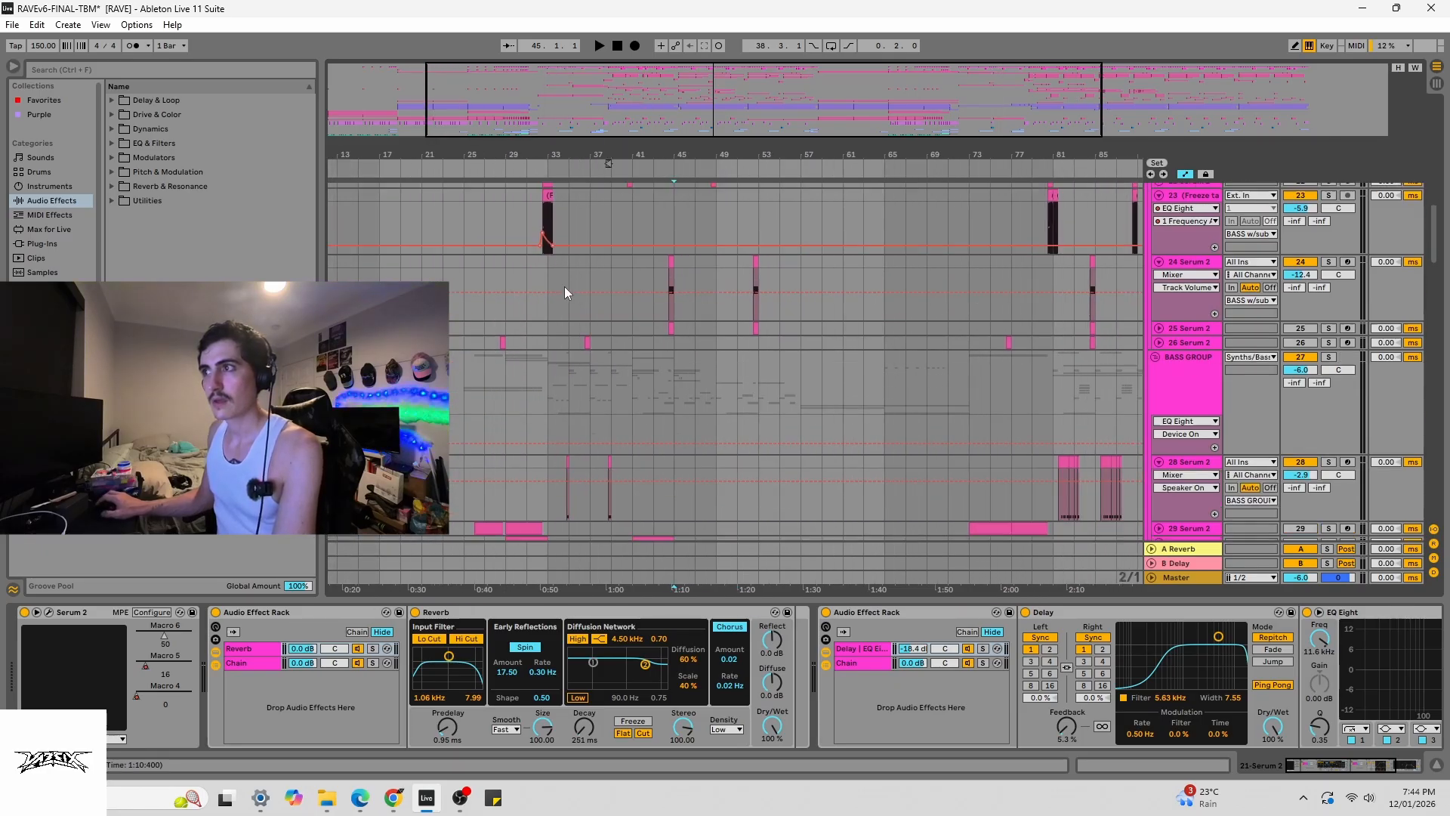
{"action": "scroll", "coordinate": [823, 356], "scroll_direction": "up", "scroll_amount": 7}
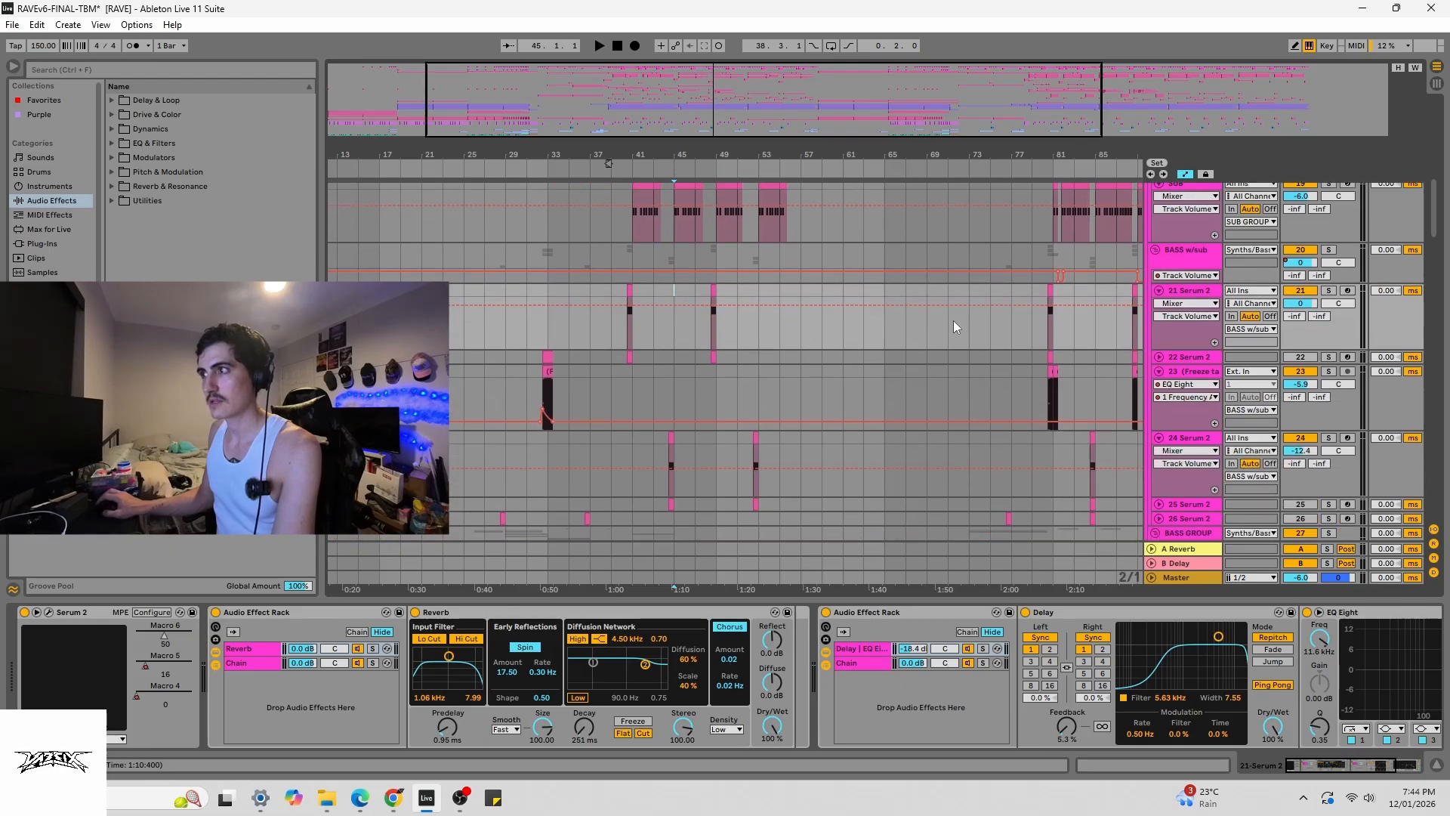
{"action": "left_click", "coordinate": [1185, 257]}
{"action": "left_click", "coordinate": [521, 258]}
{"action": "scroll", "coordinate": [529, 287], "scroll_direction": "down", "scroll_amount": 6}
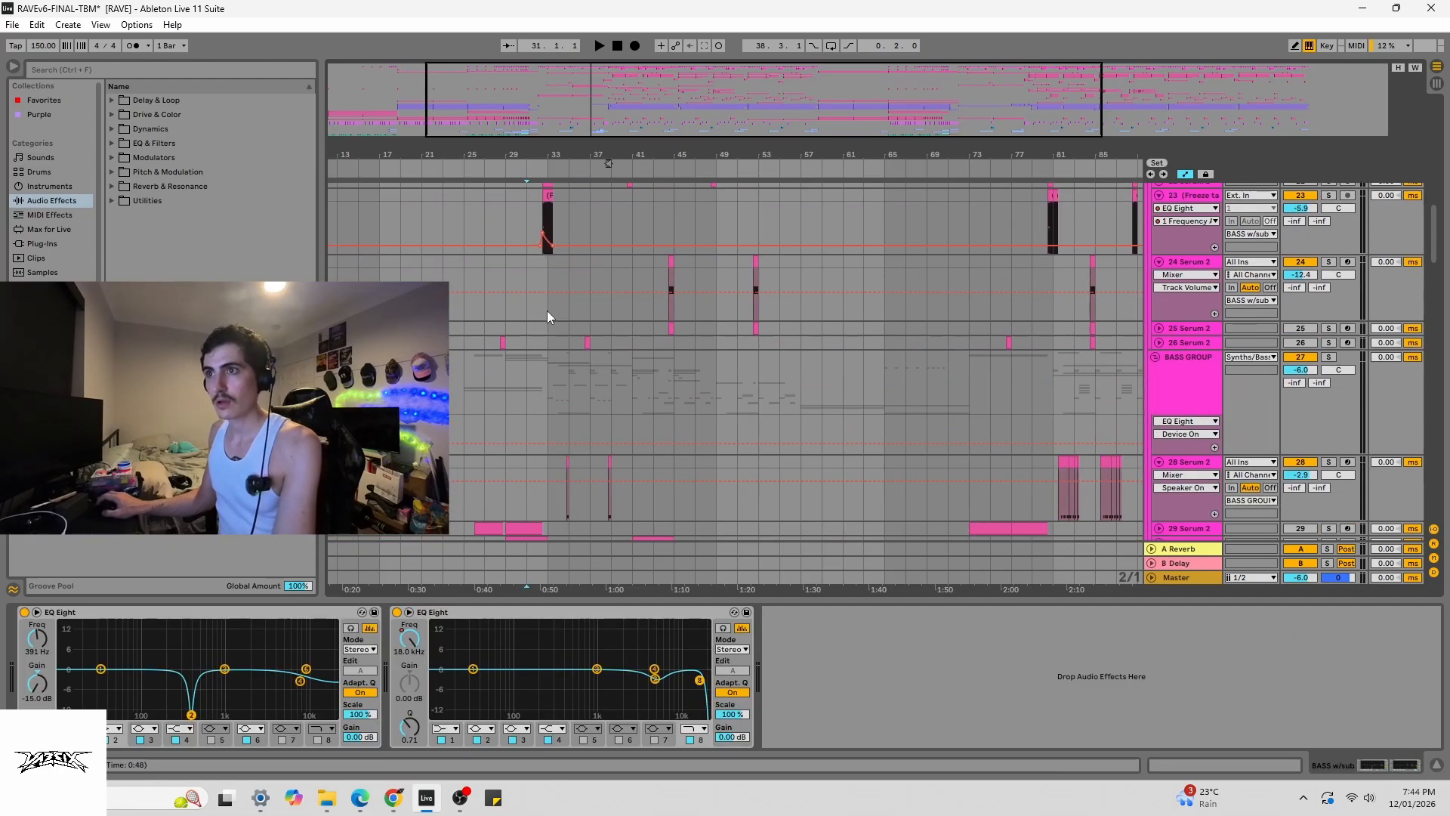
- Solo the BASS GROUP and inspect its first EQ Eight
{"action": "left_click", "coordinate": [534, 325]}
{"action": "left_click", "coordinate": [1326, 324]}
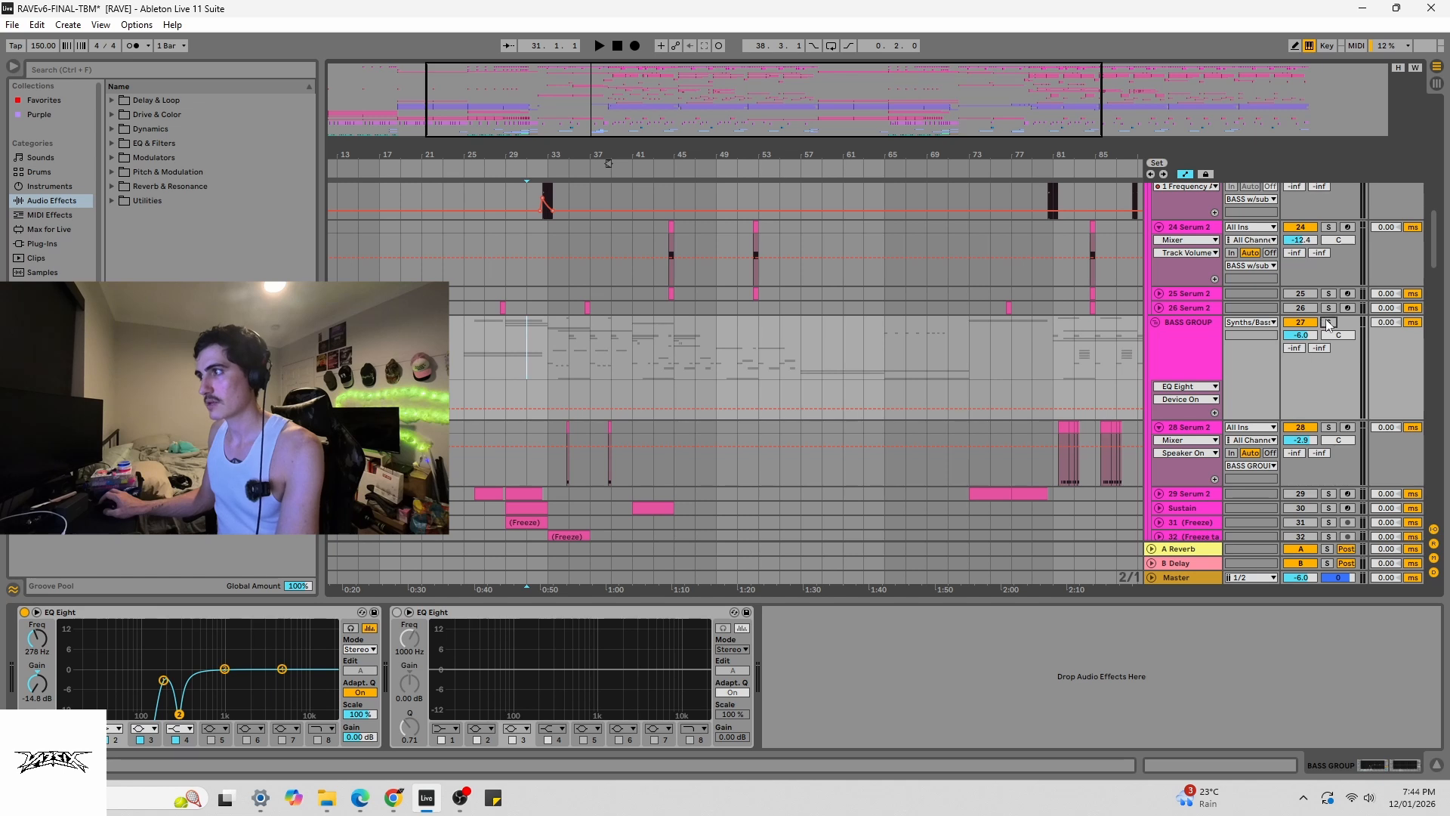
{"action": "left_click", "coordinate": [502, 368]}
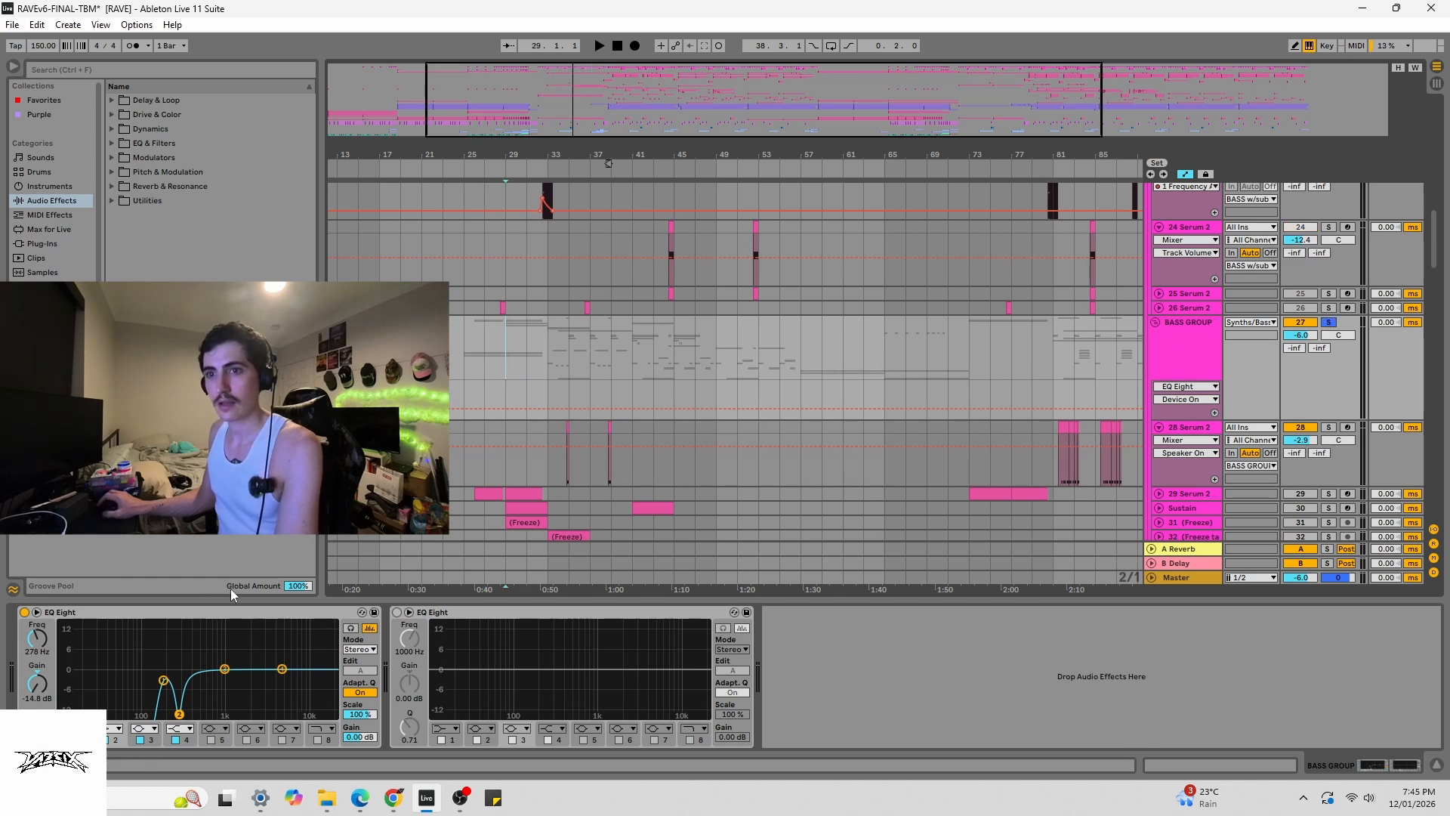
{"action": "left_click", "coordinate": [120, 673]}
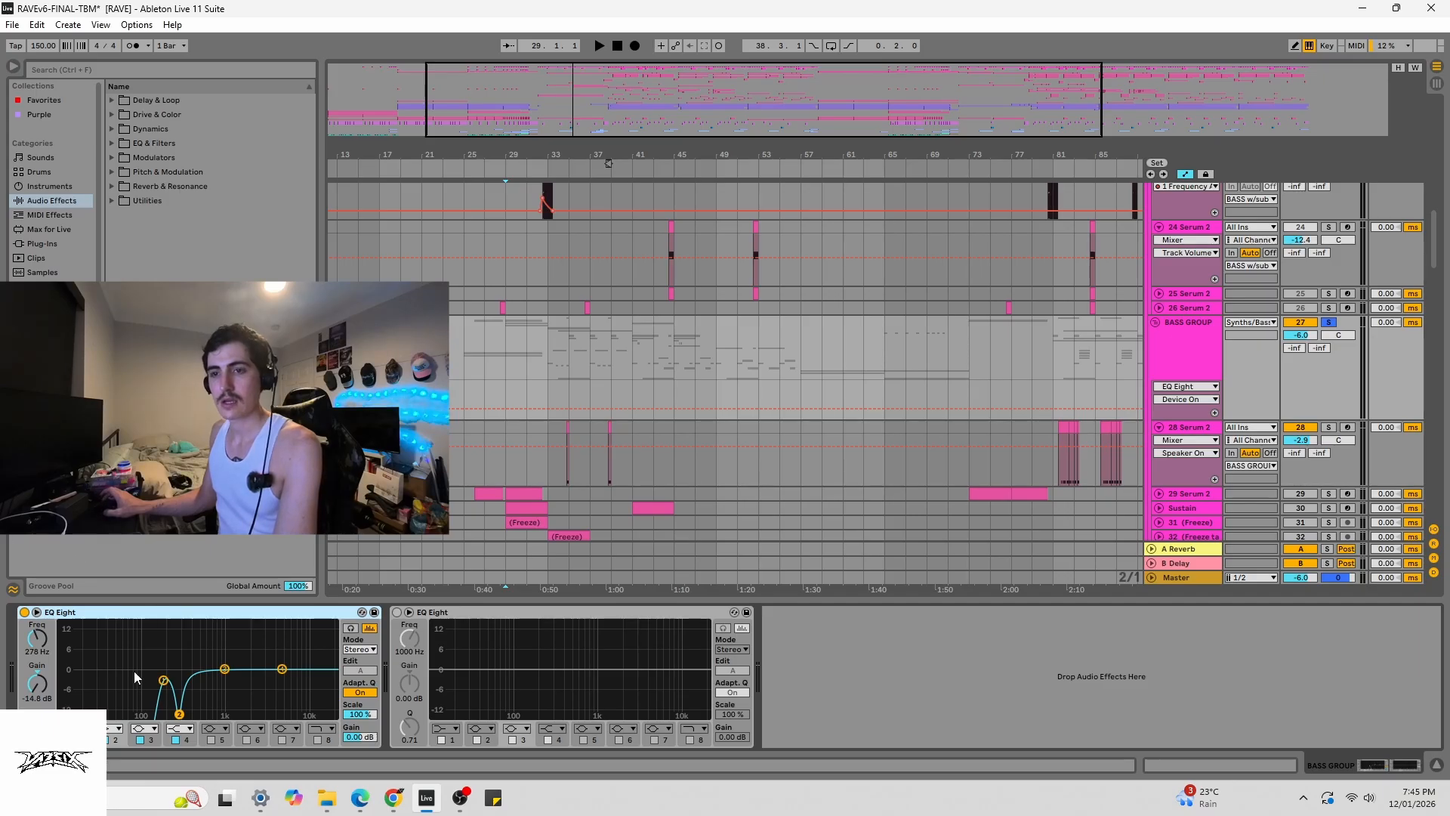
{"action": "left_click", "coordinate": [527, 388]}
- Play the short 28 Serum 2 clip just before bar 35 within the BASS GROUP
{"action": "scroll", "coordinate": [529, 362], "scroll_direction": "down", "scroll_amount": 3}
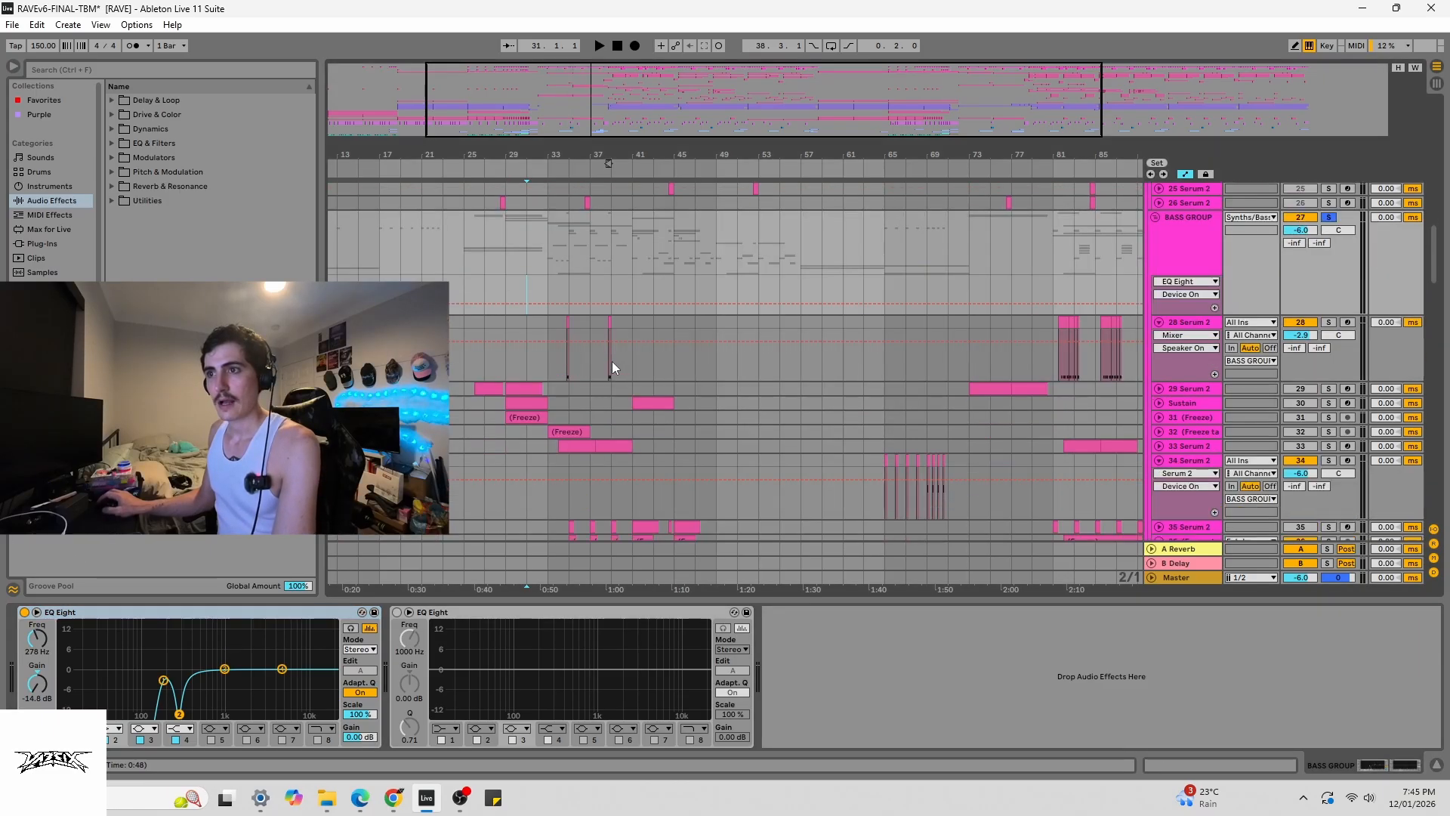
{"action": "scroll", "coordinate": [482, 260], "scroll_direction": "down", "scroll_amount": 2}
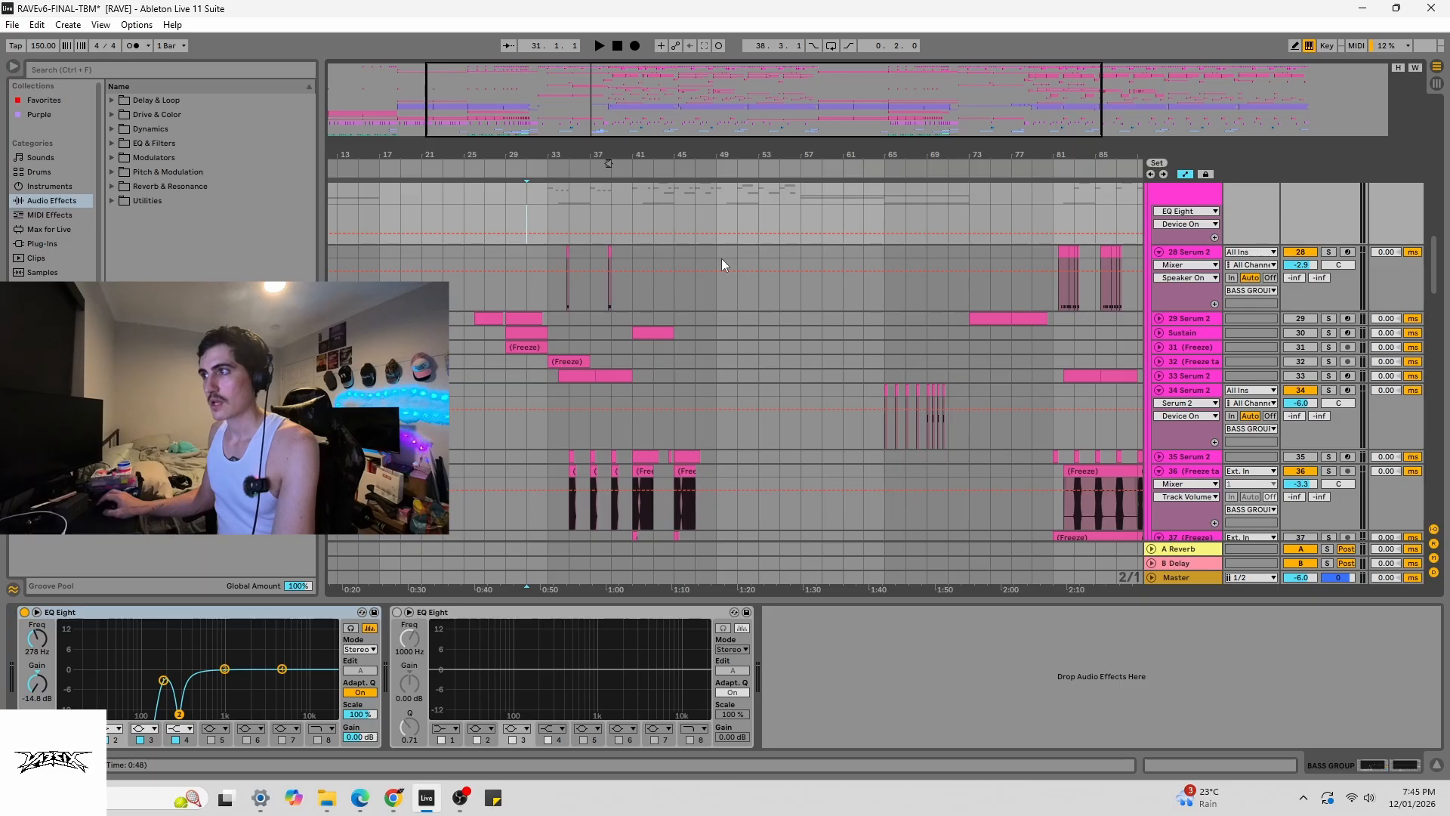
{"action": "left_click", "coordinate": [562, 299]}
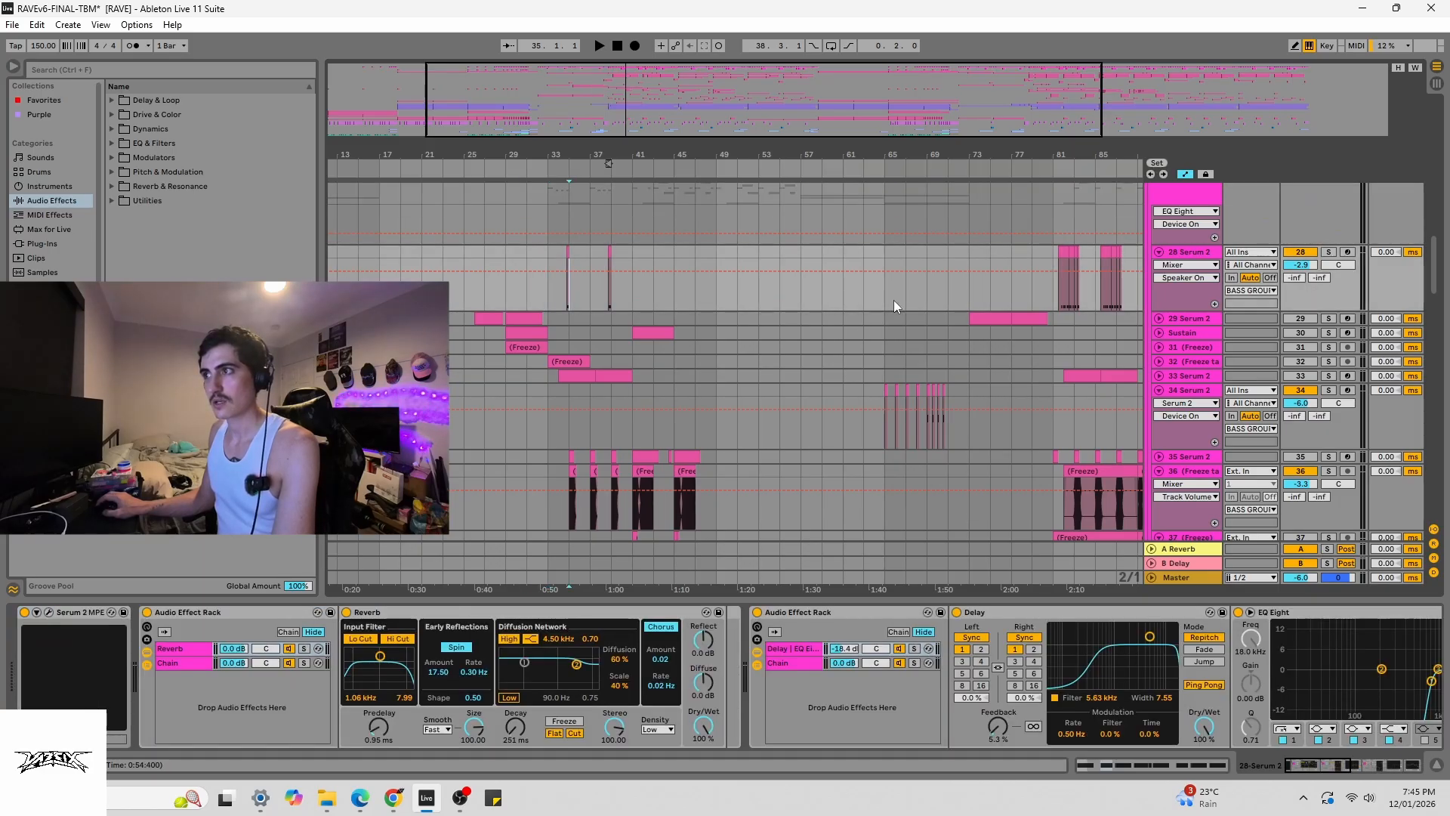
{"action": "key", "text": "space"}
{"action": "key", "text": "space"}
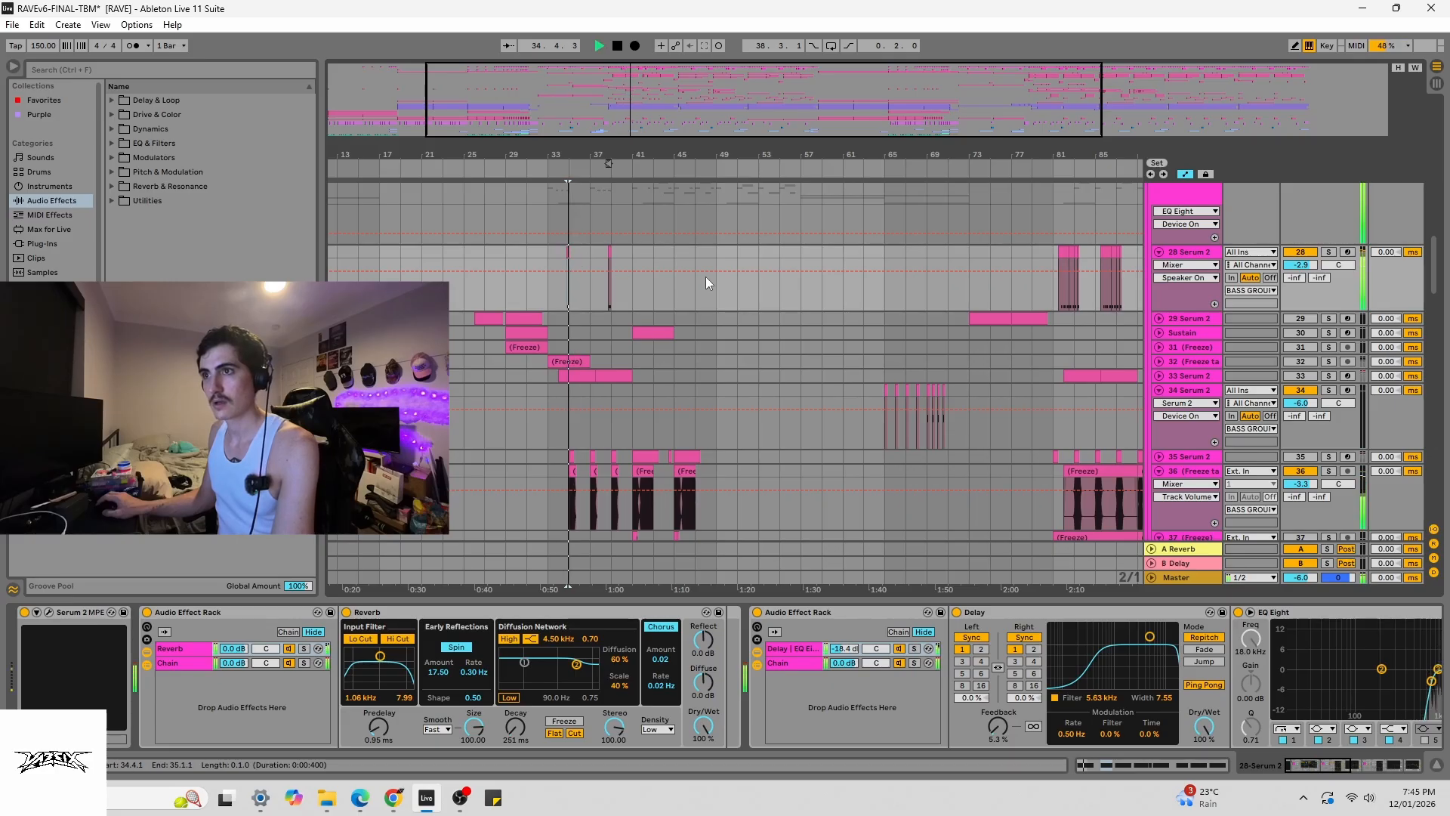
{"action": "key", "text": "space"}
{"action": "scroll", "coordinate": [1118, 365], "scroll_direction": "down", "scroll_amount": 2}
{"action": "key", "text": "space"}
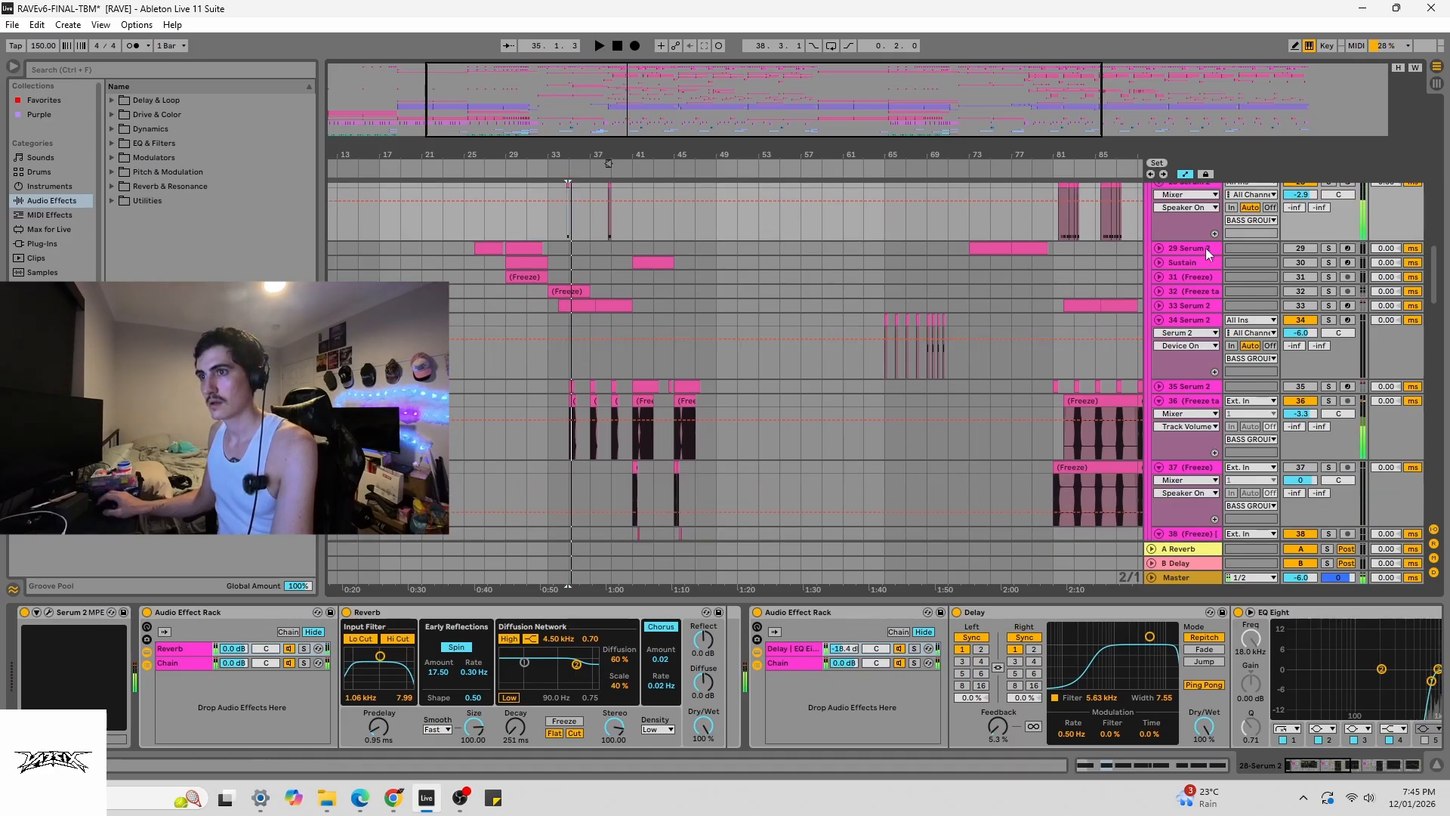
- Solo the frozen track 36 and play its clip at bar 35
{"action": "scroll", "coordinate": [1391, 239], "scroll_direction": "up", "scroll_amount": 2}
{"action": "scroll", "coordinate": [1063, 385], "scroll_direction": "down", "scroll_amount": 3}
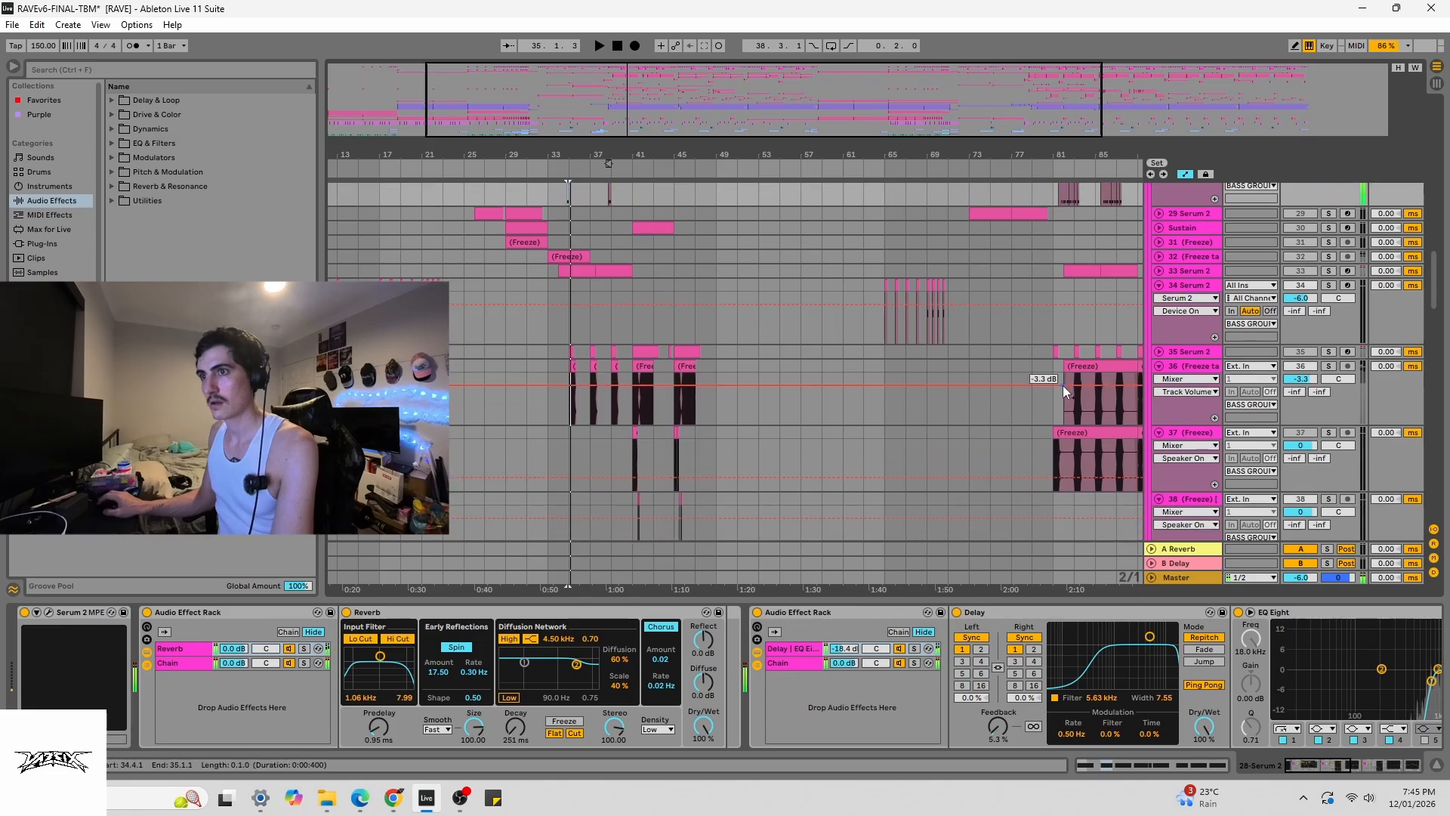
{"action": "left_click", "coordinate": [1329, 366]}
{"action": "key", "text": "space"}
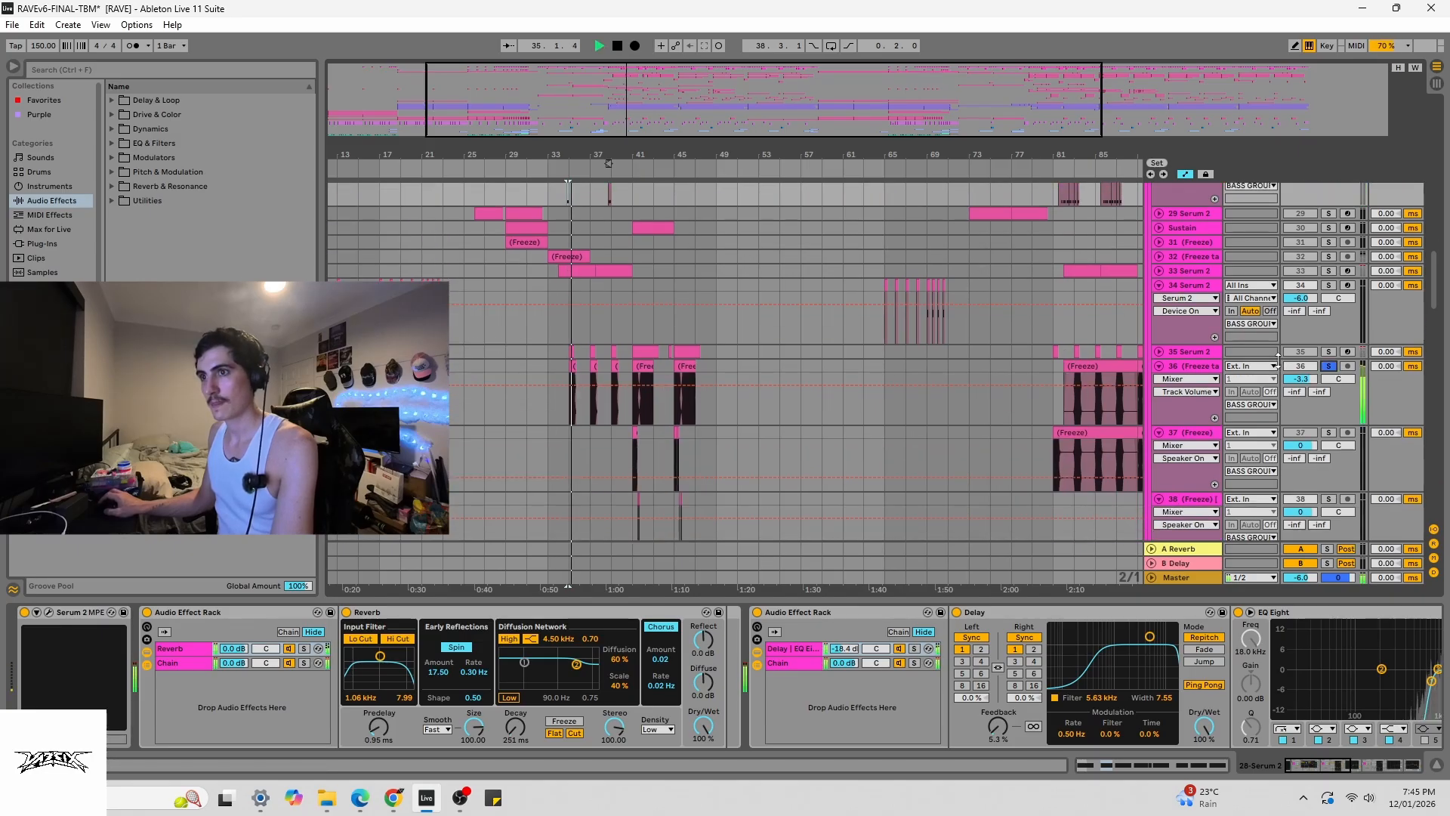
{"action": "scroll", "coordinate": [773, 326], "scroll_direction": "down", "scroll_amount": 4}
{"action": "scroll", "coordinate": [773, 320], "scroll_direction": "down", "scroll_amount": 1}
{"action": "key", "text": "space"}
- Solo the frozen track 38 and play it from bar 41
{"action": "left_click", "coordinate": [632, 275]}
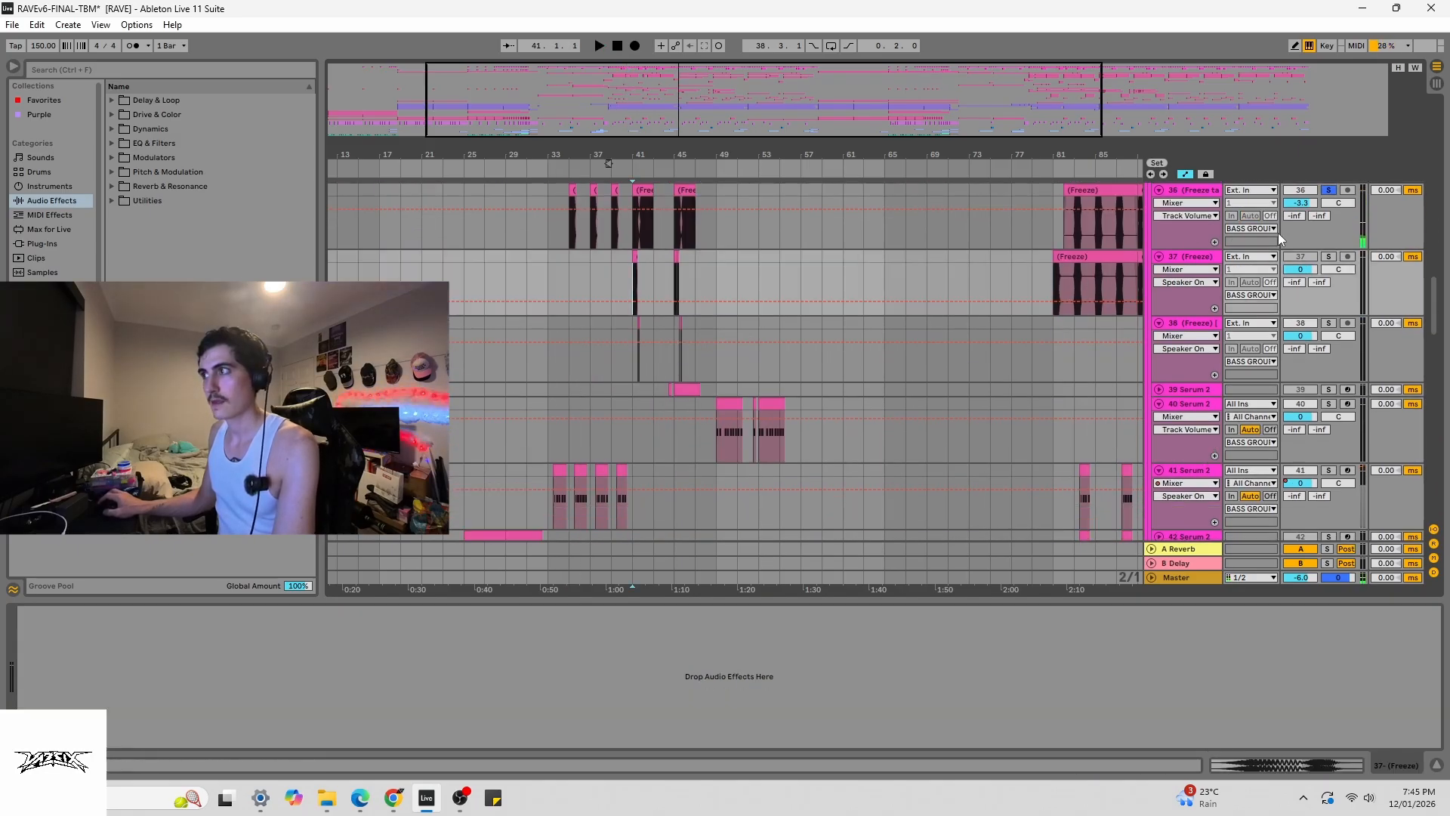
{"action": "left_click", "coordinate": [1329, 325]}
{"action": "key", "text": "space"}
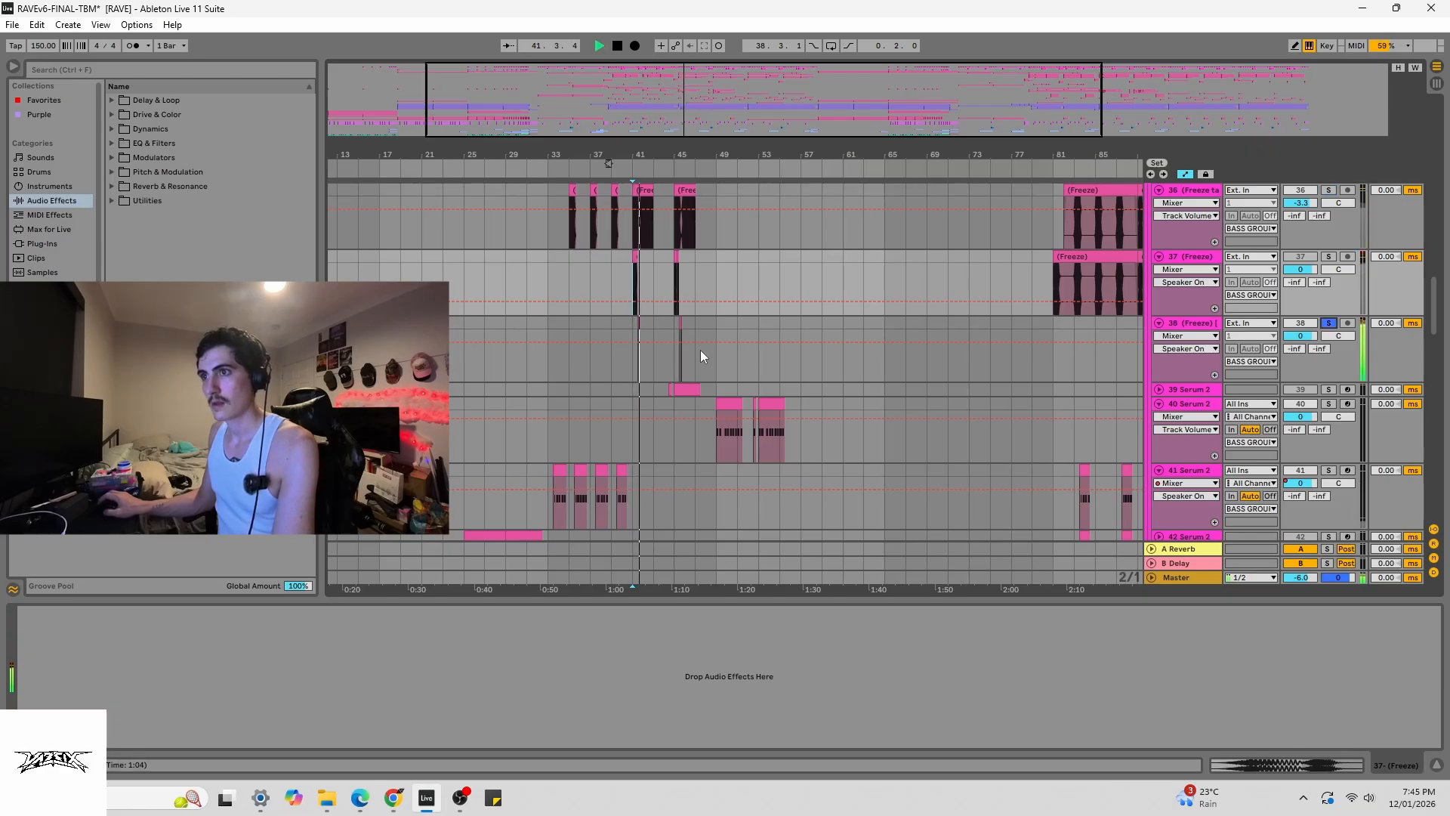
{"action": "key", "text": "space"}
{"action": "left_click_drag", "start_coordinate": [637, 156], "coordinate": [637, 234]}
{"action": "key", "text": "space"}
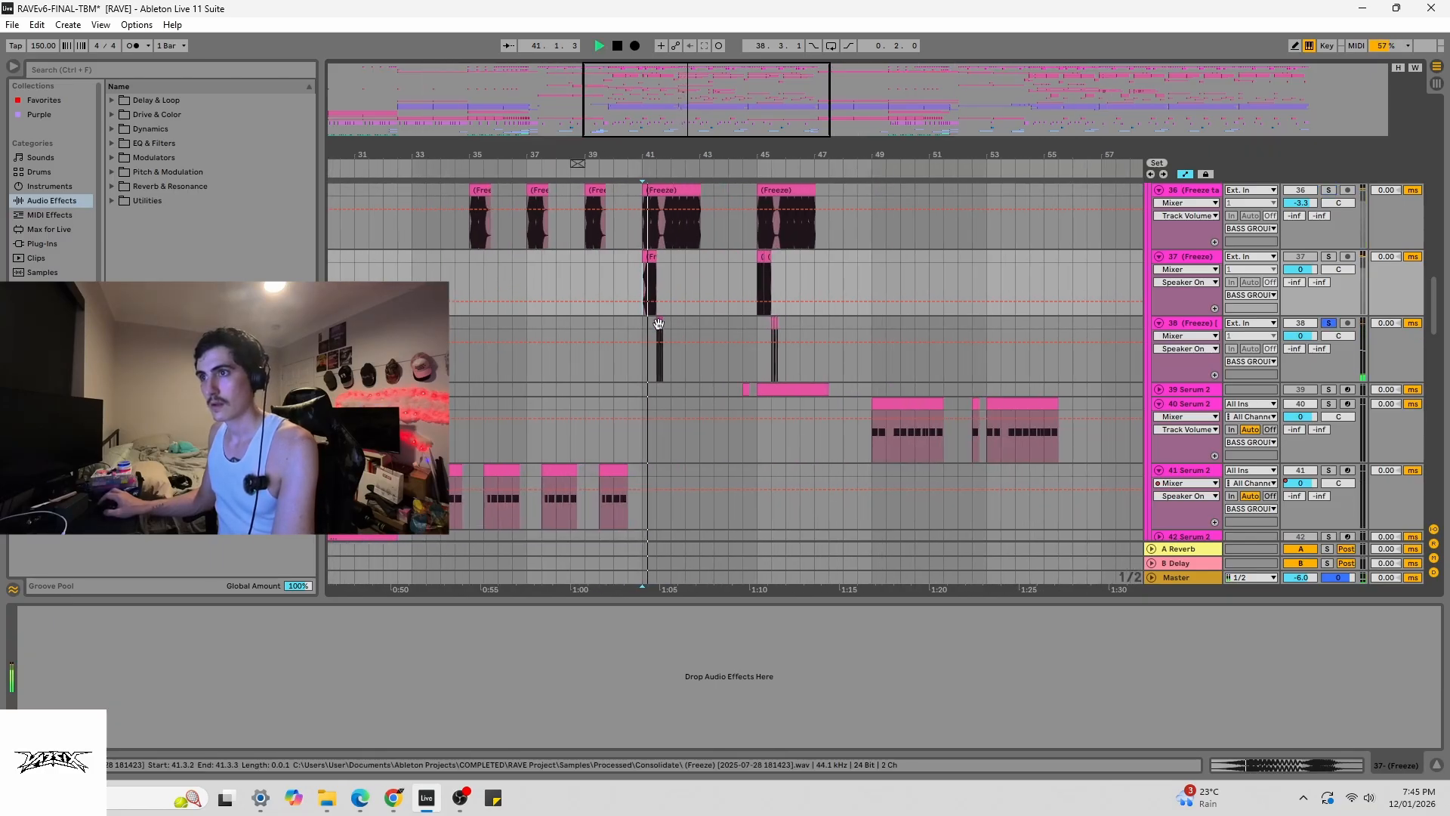
- Unsolo the frozen track 38 and play the arrangement from bar 41 and again from bar 45
{"action": "left_click", "coordinate": [1328, 322]}
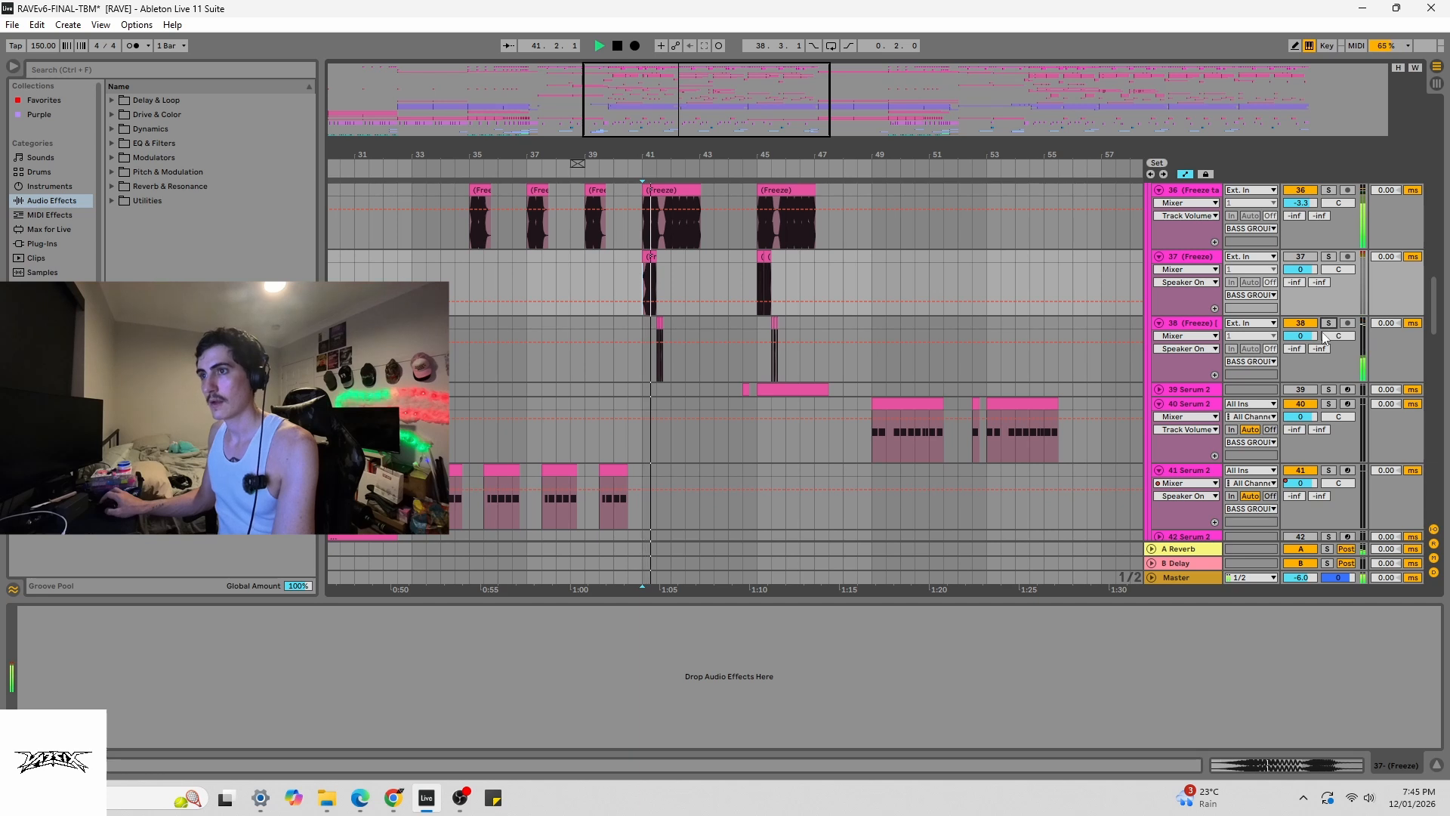
{"action": "key", "text": "space"}
{"action": "key", "text": "space"}
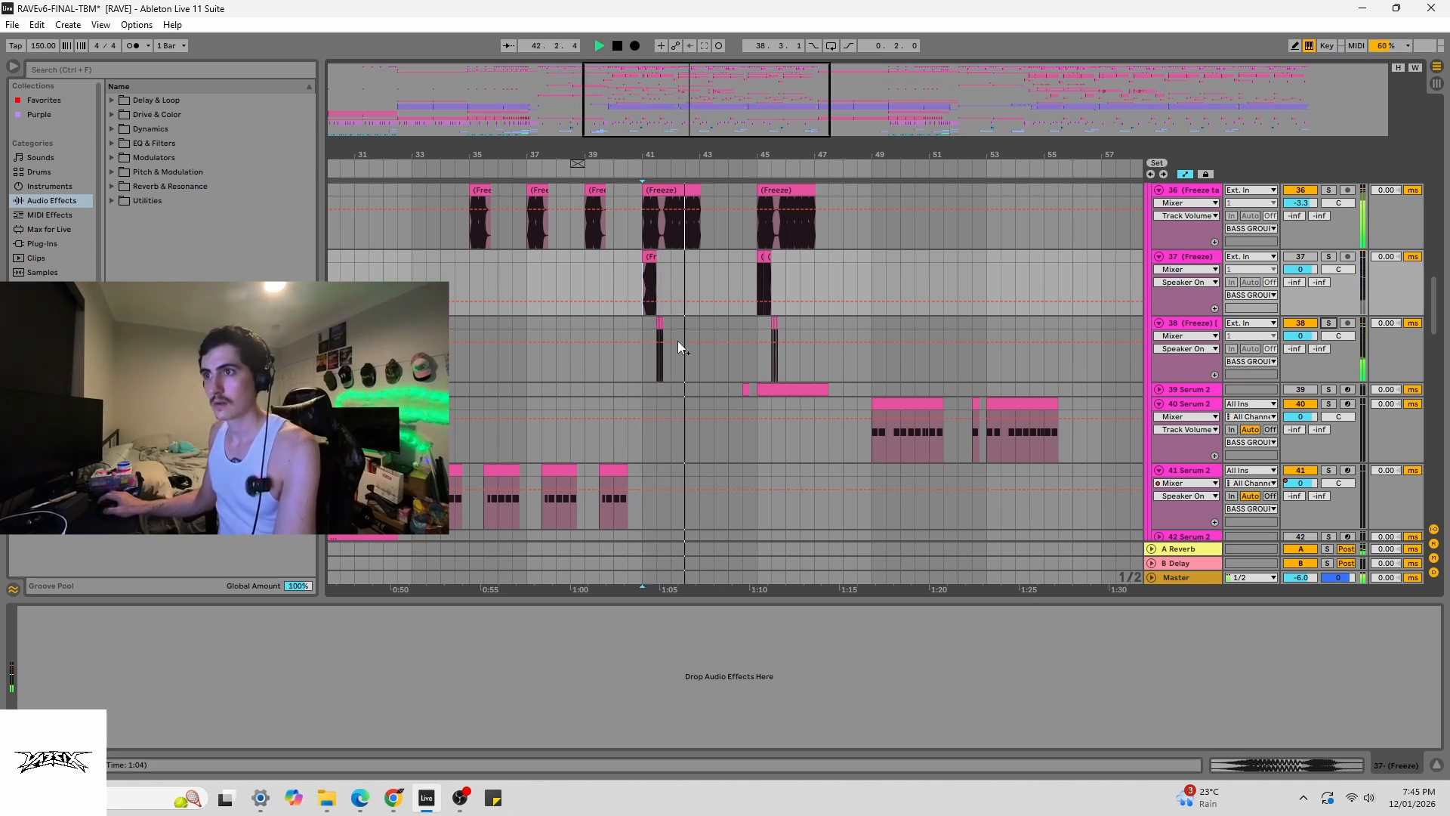
{"action": "left_click_drag", "start_coordinate": [772, 350], "coordinate": [758, 352]}
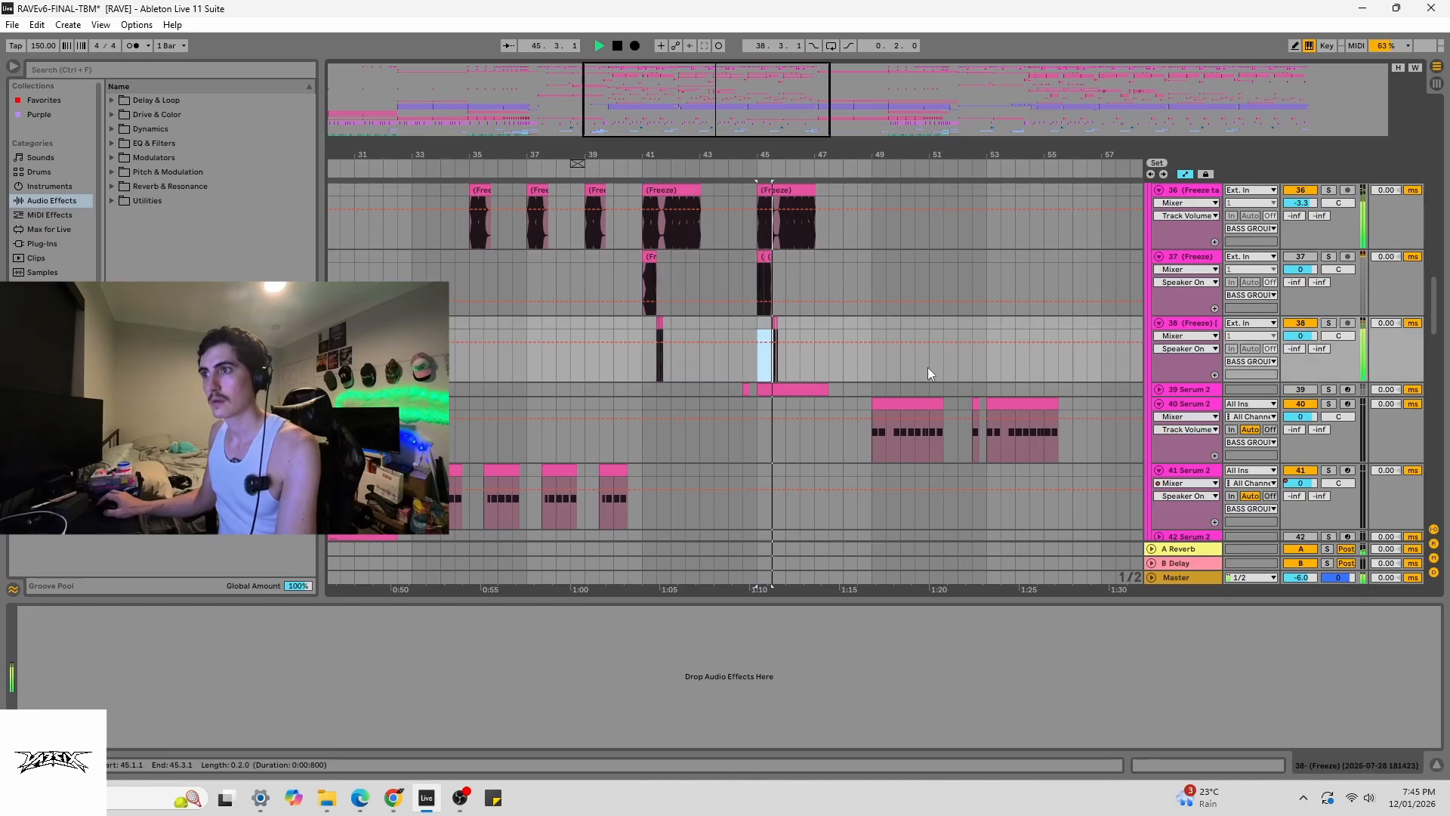
{"action": "key", "text": "space"}
- Solo the frozen track 38 and play its three chopped clips from 45.3 at close zoom
{"action": "left_click", "coordinate": [1329, 324]}
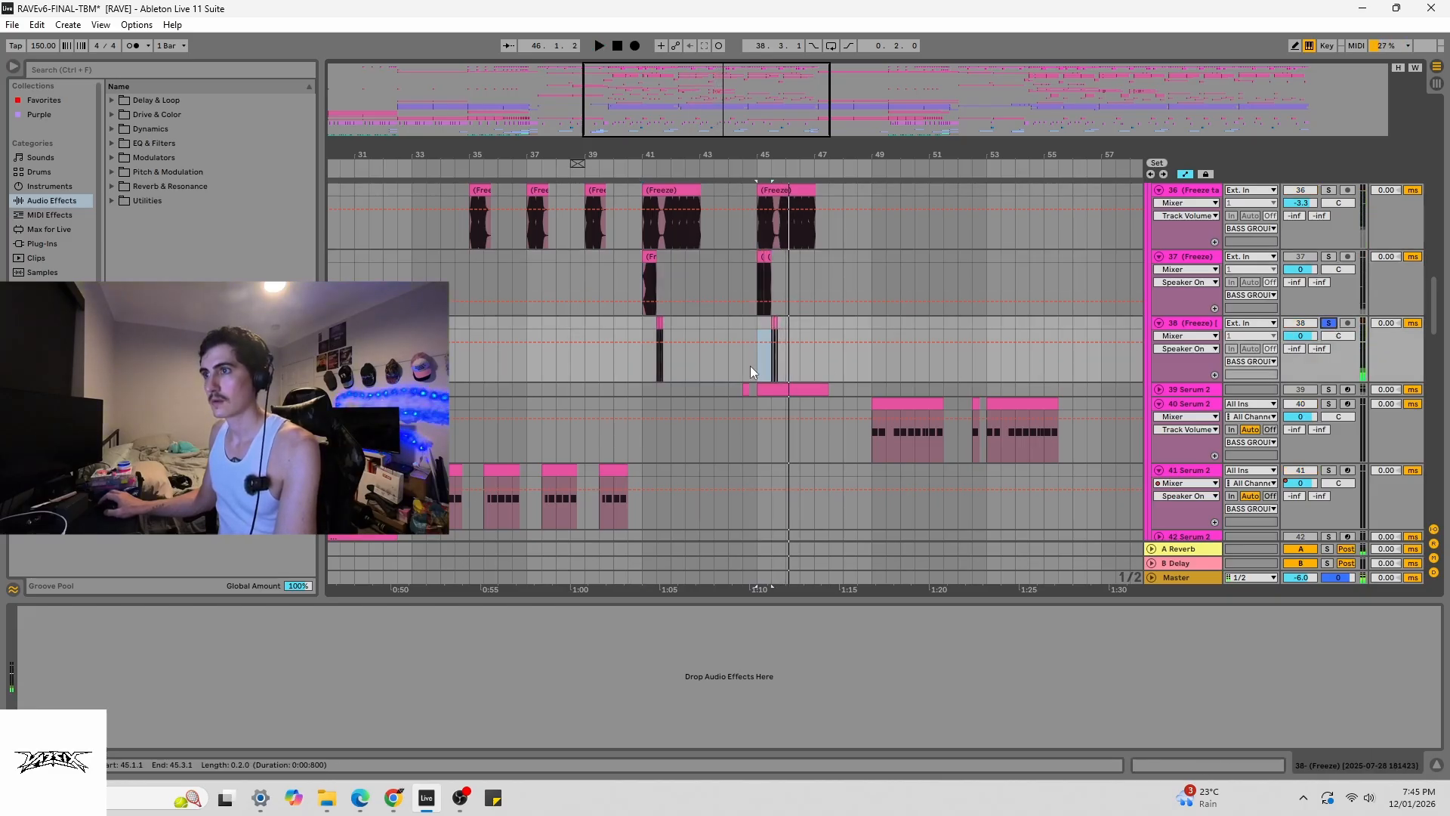
{"action": "left_click", "coordinate": [774, 371]}
{"action": "key", "text": "space"}
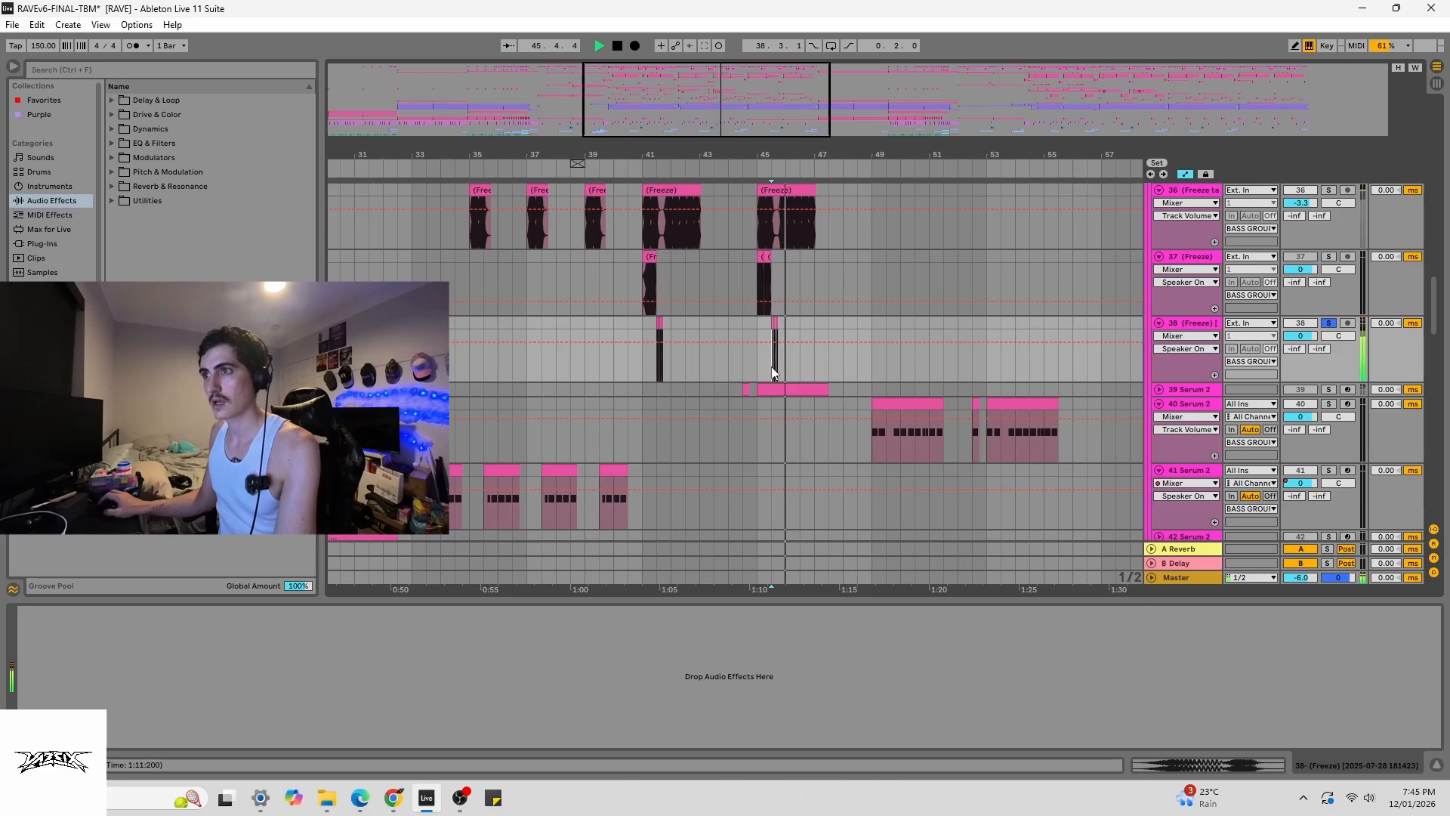
{"action": "key", "text": "space"}
{"action": "key", "text": "space"}
{"action": "scroll", "coordinate": [777, 369], "scroll_direction": "up", "scroll_amount": 10}
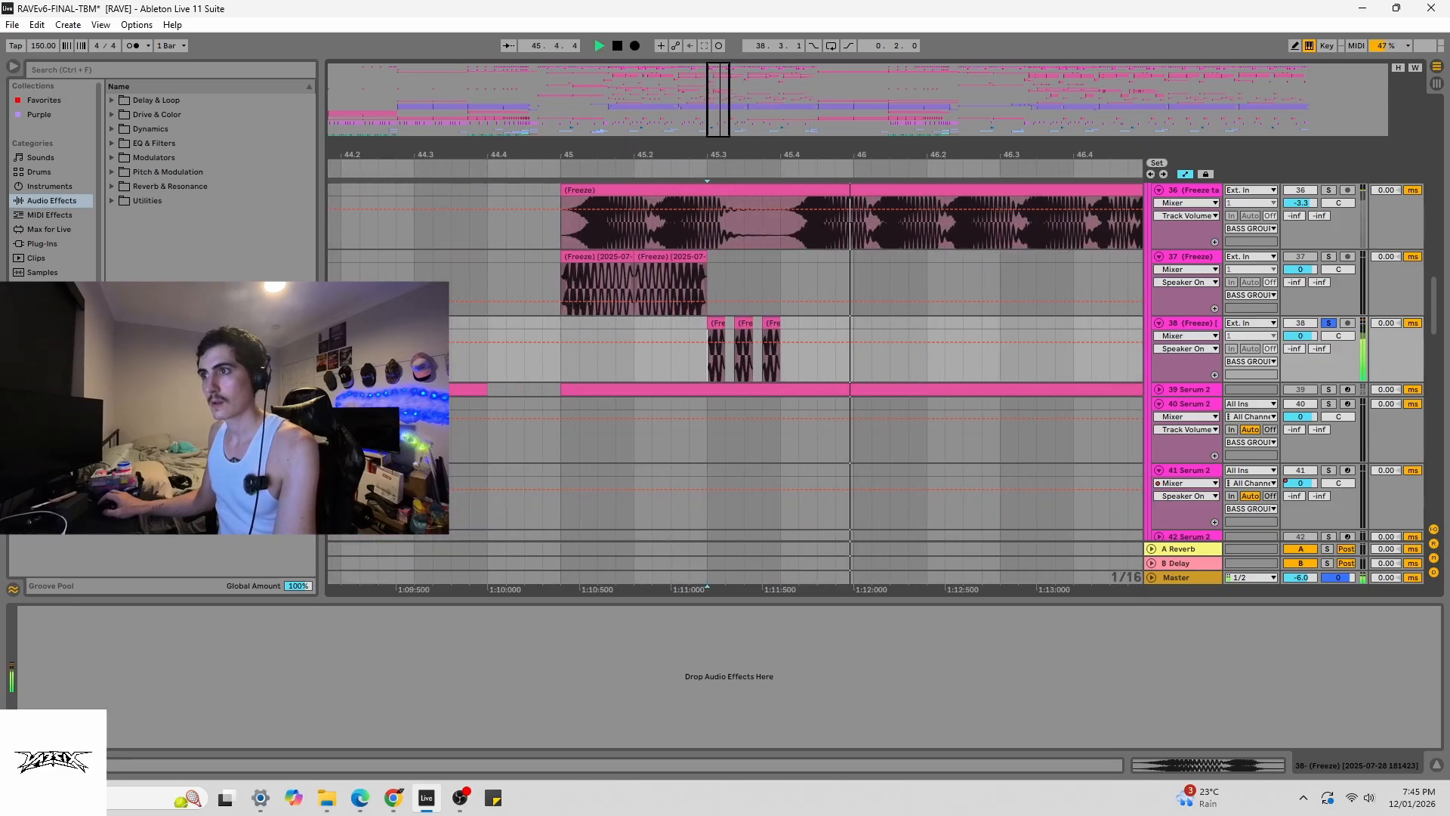
{"action": "key", "text": "space"}
{"action": "key", "text": "space"}
{"action": "key", "text": "space"}
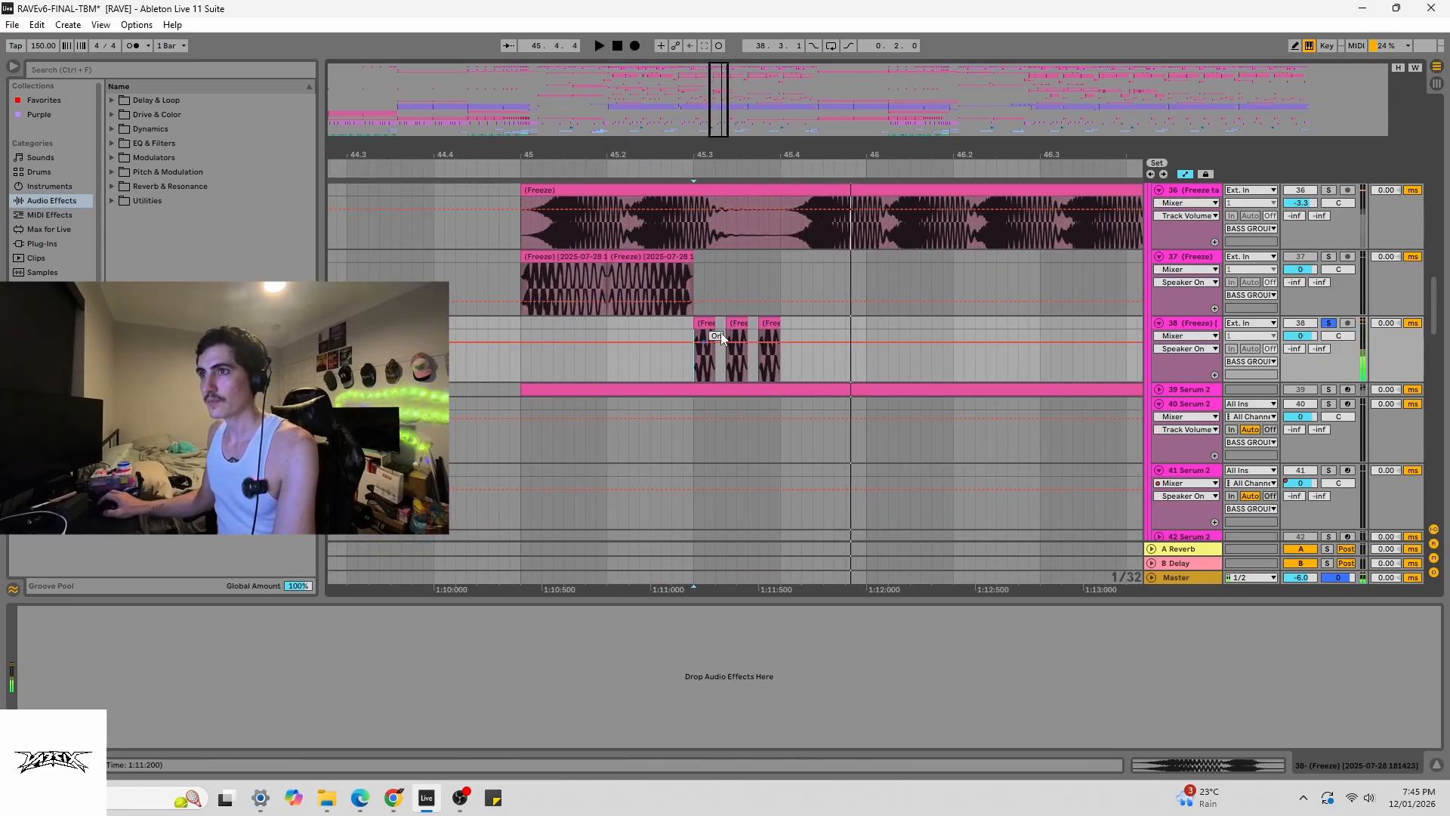
- Highlight parts of the frozen track 36 clip after bar 45, and unfold the 35 Serum 2 track above it
{"action": "left_click_drag", "start_coordinate": [738, 224], "coordinate": [521, 230]}
{"action": "scroll", "coordinate": [783, 276], "scroll_direction": "up", "scroll_amount": 1}
{"action": "left_click_drag", "start_coordinate": [629, 299], "coordinate": [715, 250]}
{"action": "left_click", "coordinate": [1158, 246]}
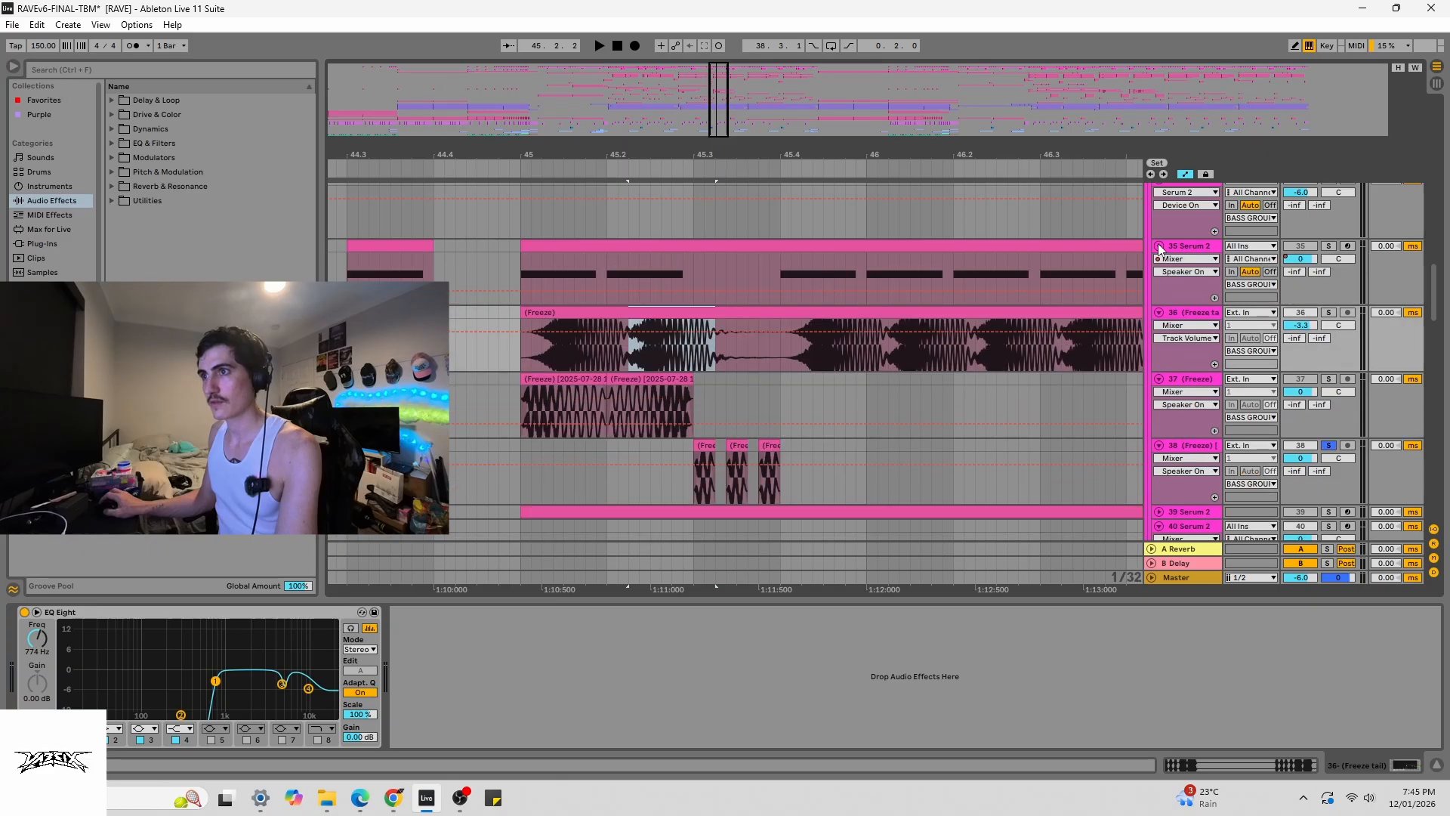
{"action": "left_click", "coordinate": [587, 291]}
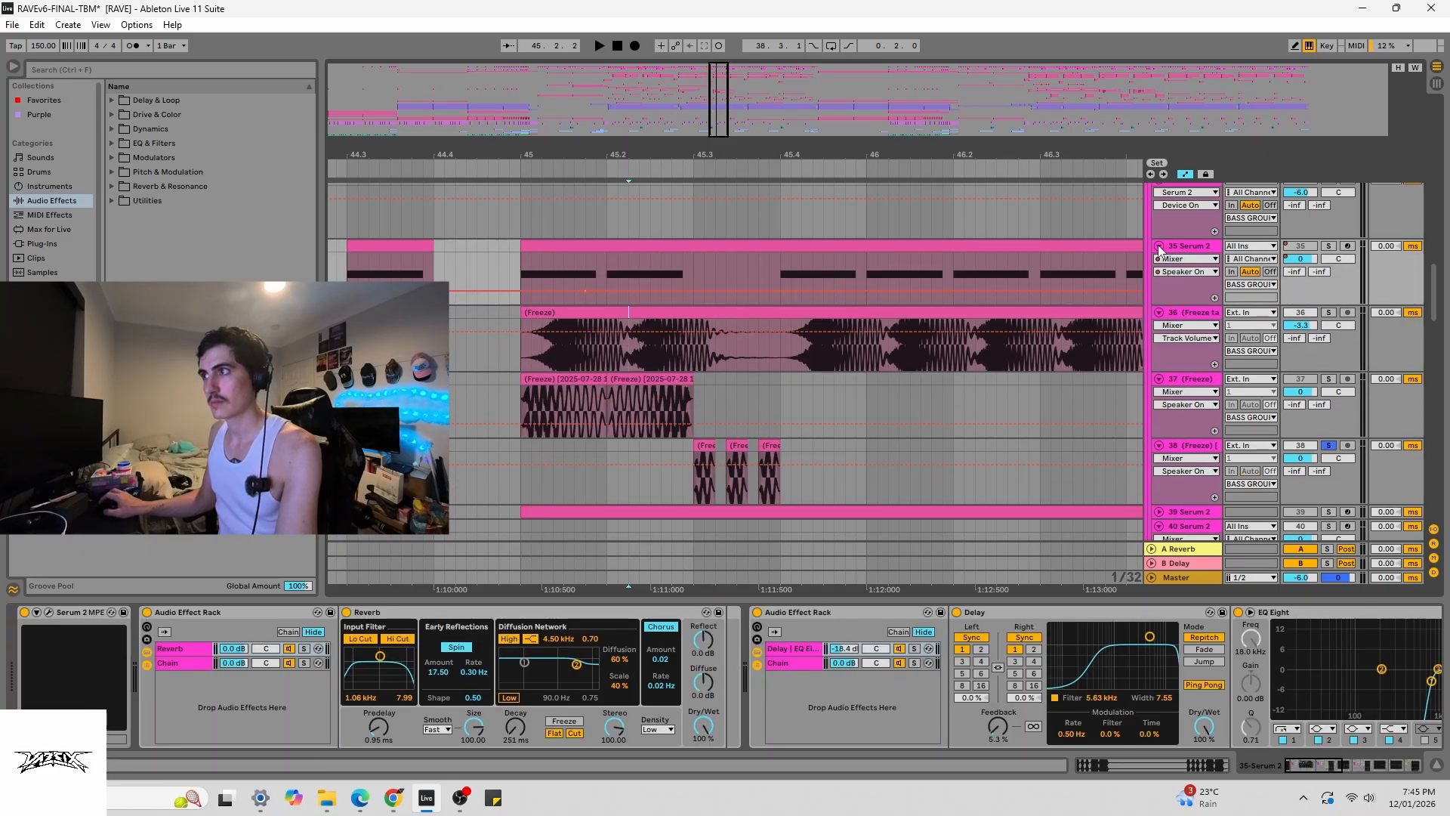
- Insert a new audio track directly below the 35 Serum 2 track
{"action": "right_click", "coordinate": [532, 266]}
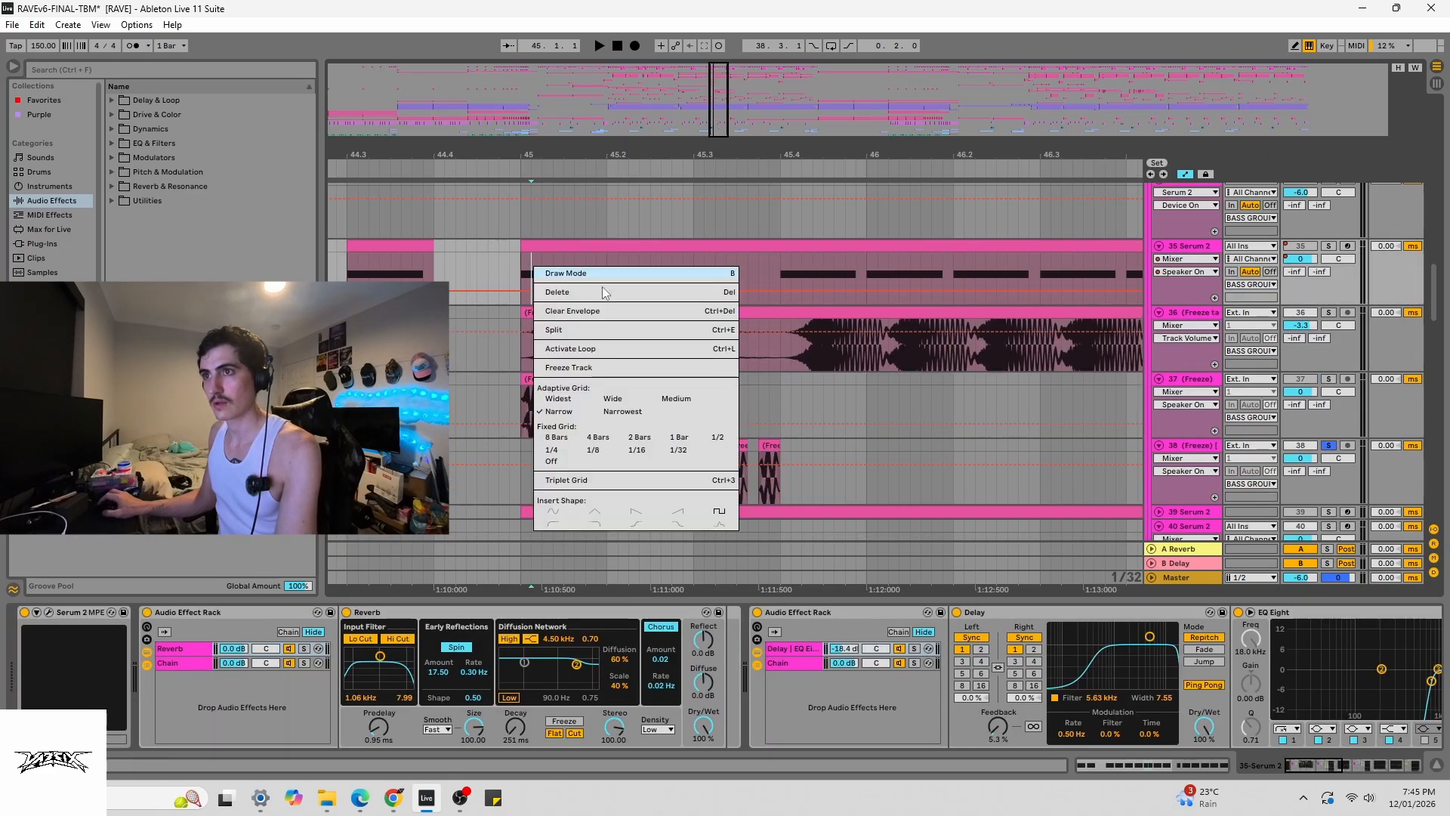
{"action": "left_click", "coordinate": [476, 244]}
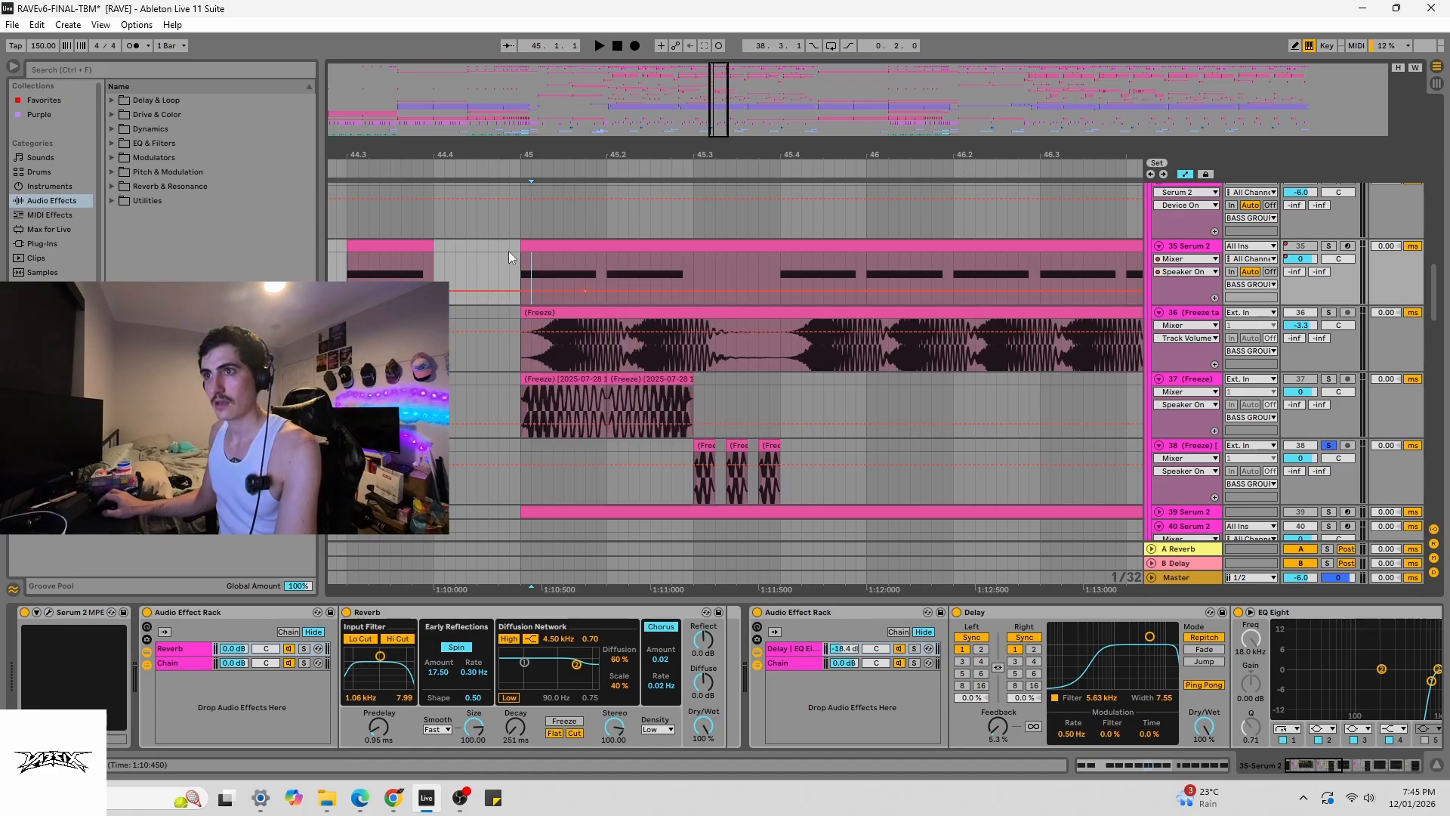
{"action": "right_click", "coordinate": [660, 274]}
{"action": "right_click", "coordinate": [1188, 252]}
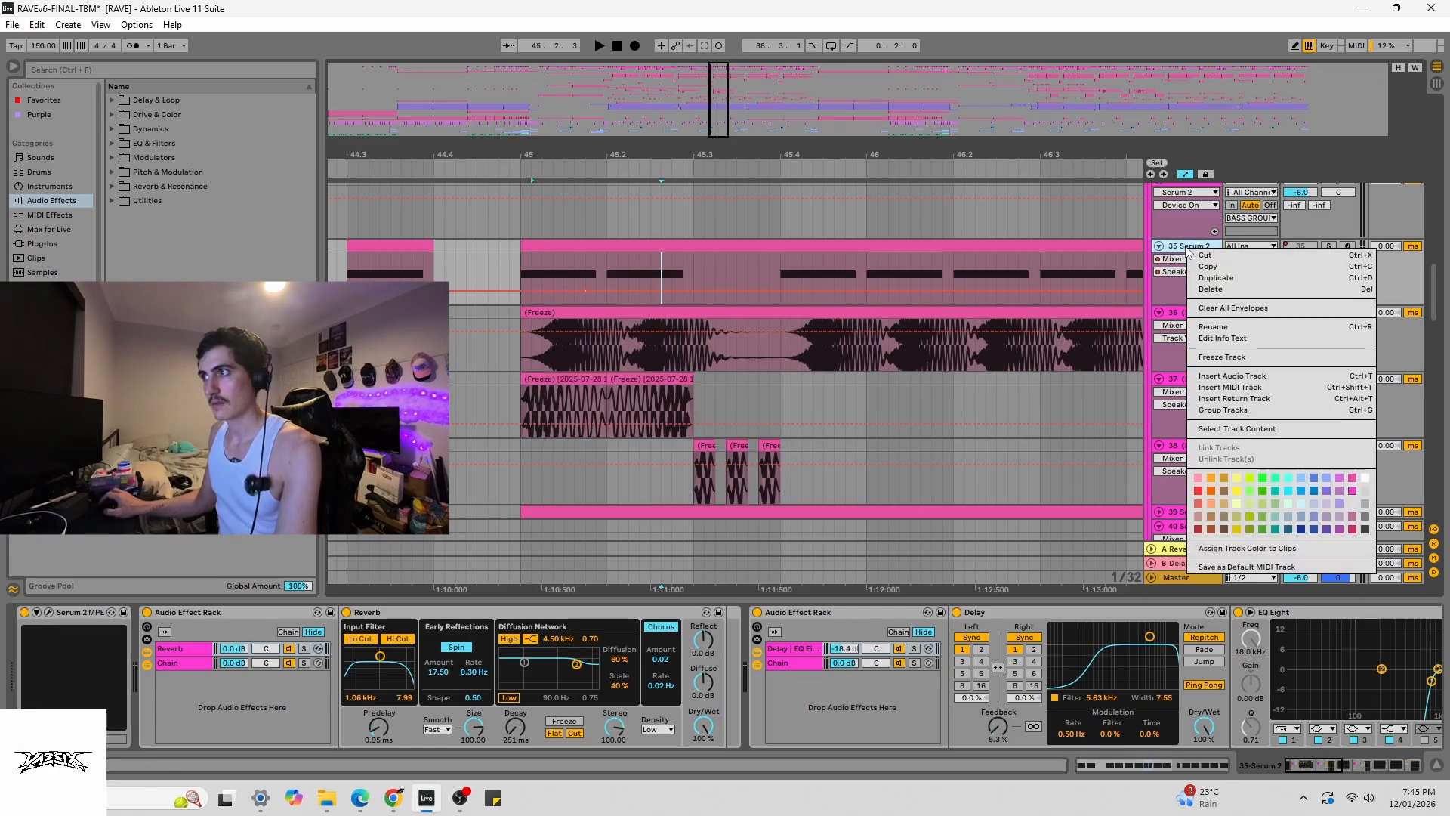
{"action": "left_click", "coordinate": [1234, 379]}
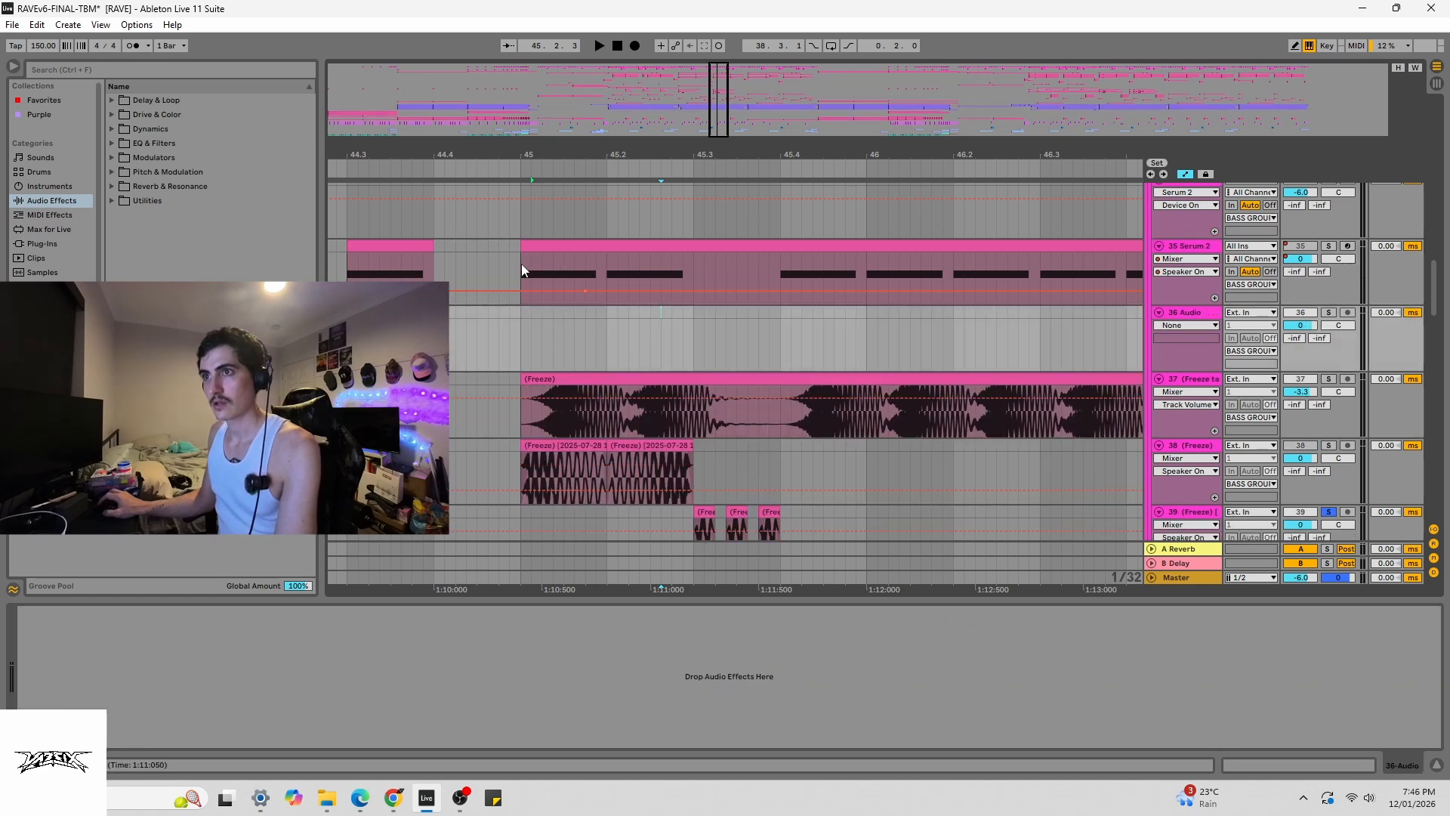
- Highlight the first notes of the 35 Serum 2 clip after bar 45, and select the whole clip
{"action": "left_click_drag", "start_coordinate": [521, 264], "coordinate": [677, 251]}
{"action": "left_click", "coordinate": [716, 265]}
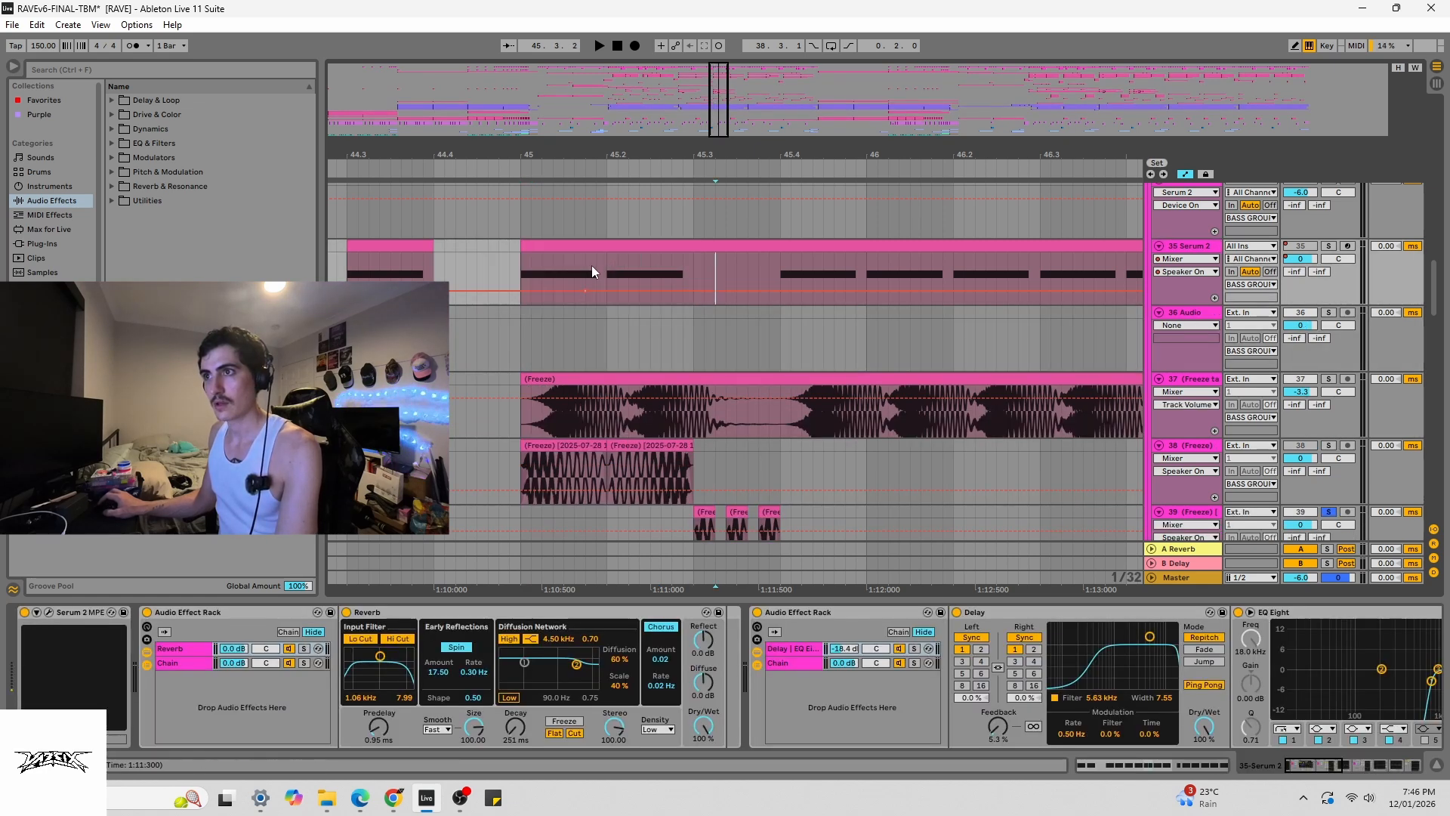
{"action": "left_click_drag", "start_coordinate": [523, 270], "coordinate": [782, 270]}
{"action": "left_click", "coordinate": [704, 264]}
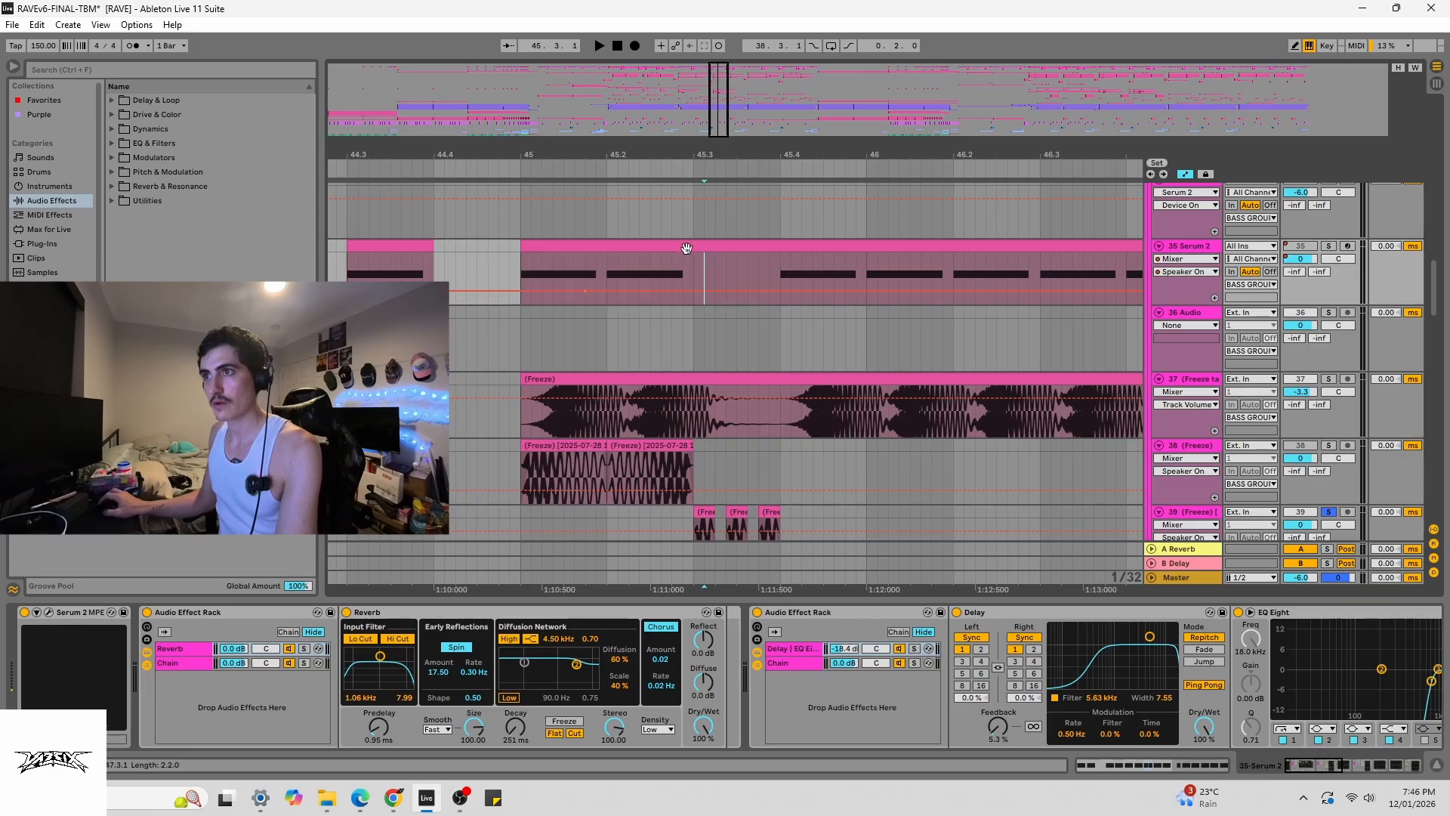
{"action": "mouse_move", "coordinate": [645, 243]}
{"action": "left_mouse_down"}
{"action": "mouse_move", "coordinate": [648, 328]}
{"action": "mouse_move", "coordinate": [640, 268]}
{"action": "left_mouse_up"}
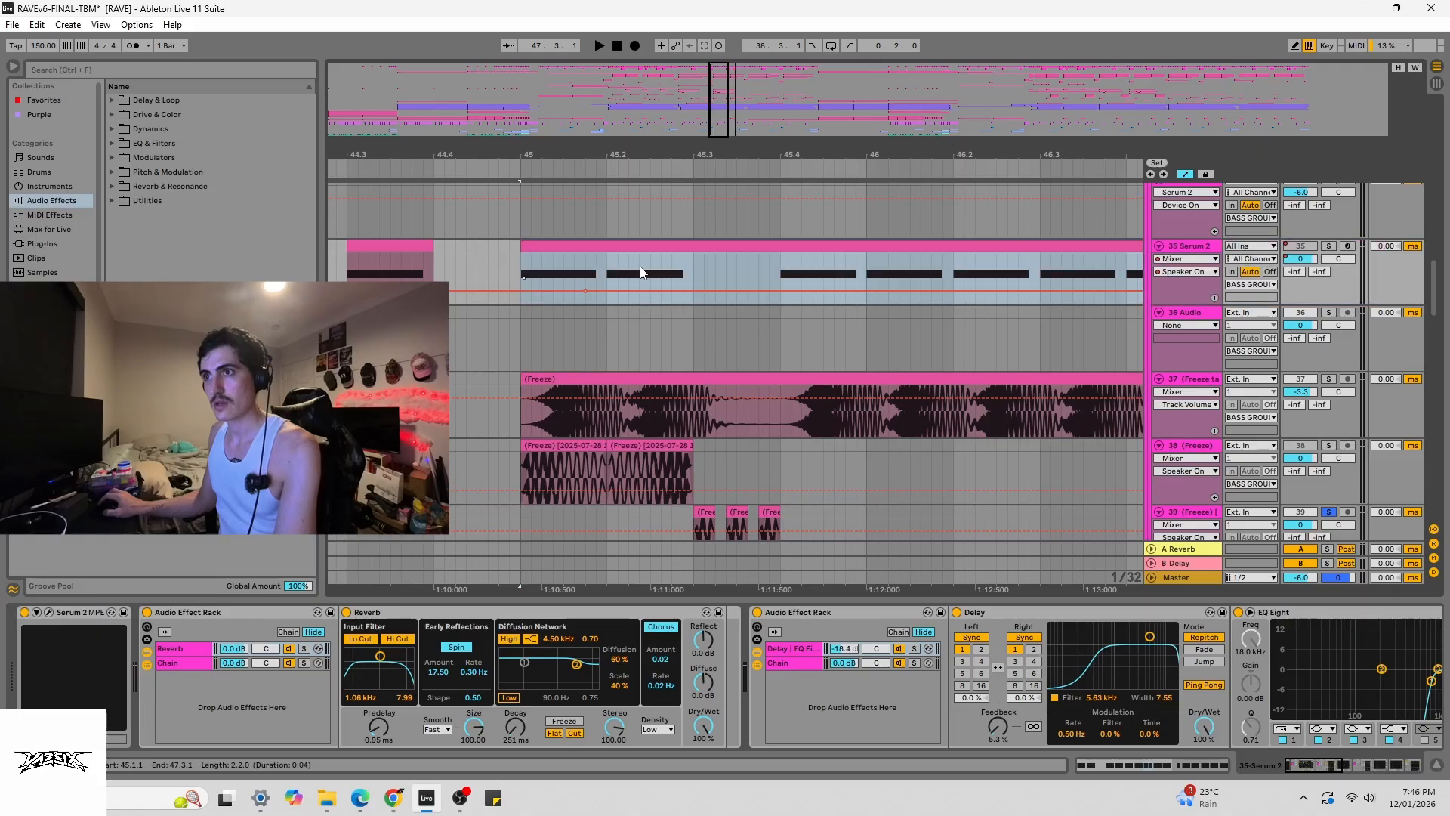
- Delete the empty 36 Audio track below the 35 Serum 2 track
{"action": "right_click", "coordinate": [1183, 311]}
{"action": "key", "text": "Escape"}
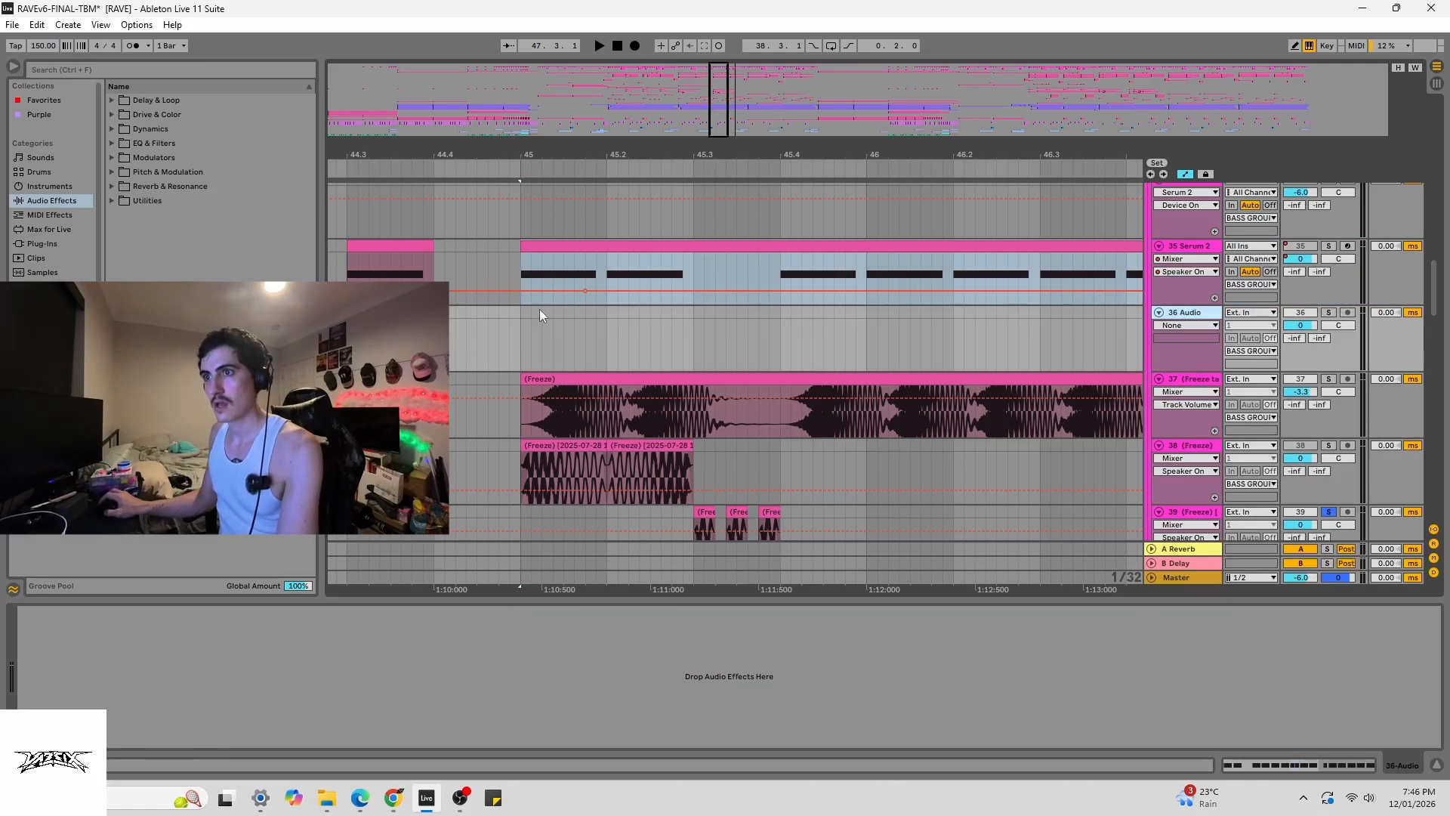
{"action": "key", "text": "Delete"}
- Highlight the start of the frozen track 36 clip from bar 45, and select the 35 Serum 2 clip above it
{"action": "left_click", "coordinate": [536, 340]}
{"action": "left_click", "coordinate": [804, 346]}
{"action": "left_click_drag", "start_coordinate": [759, 351], "coordinate": [519, 306]}
{"action": "left_click", "coordinate": [598, 313]}
{"action": "left_click", "coordinate": [592, 260]}
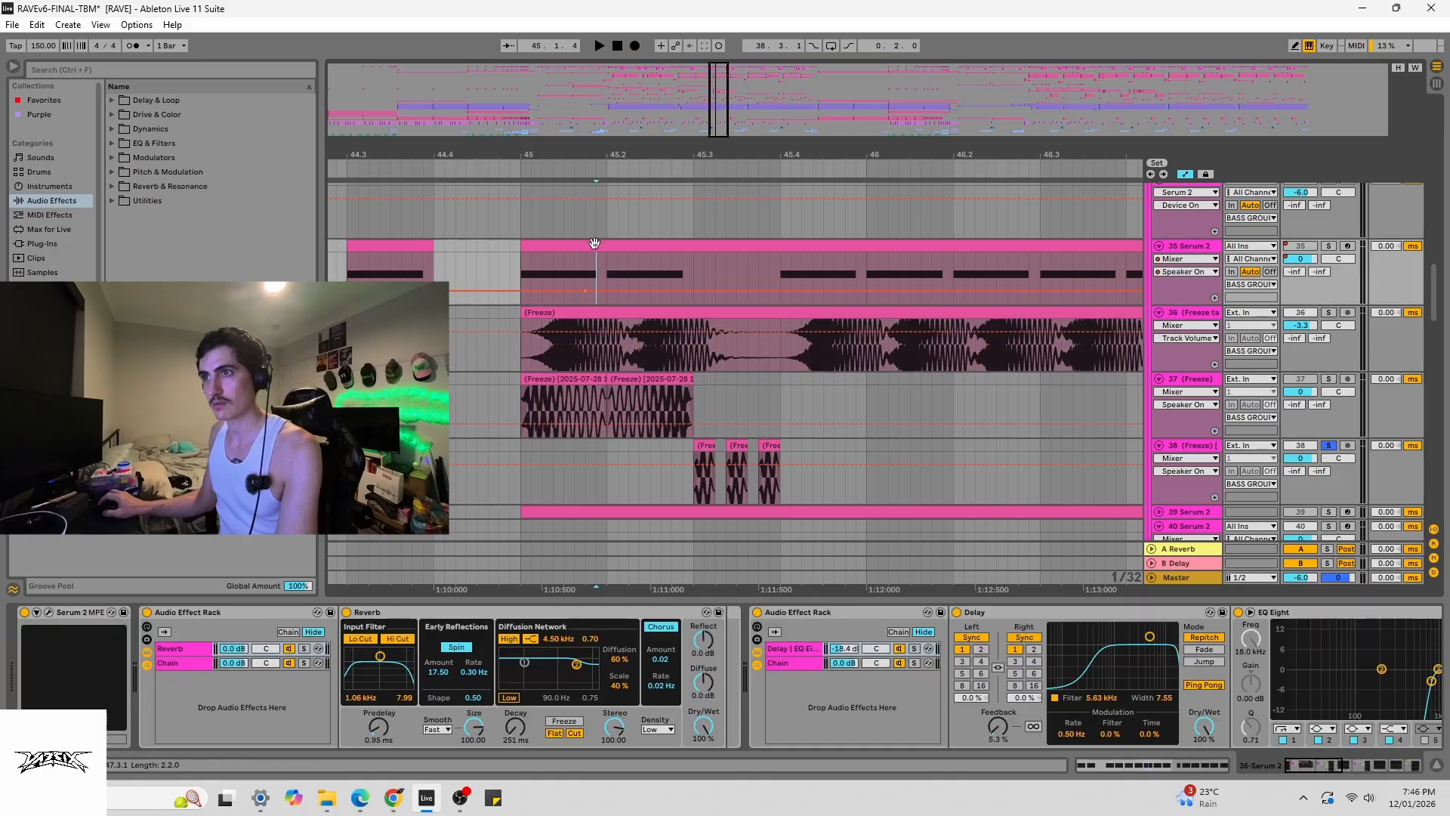
{"action": "left_click", "coordinate": [594, 246]}
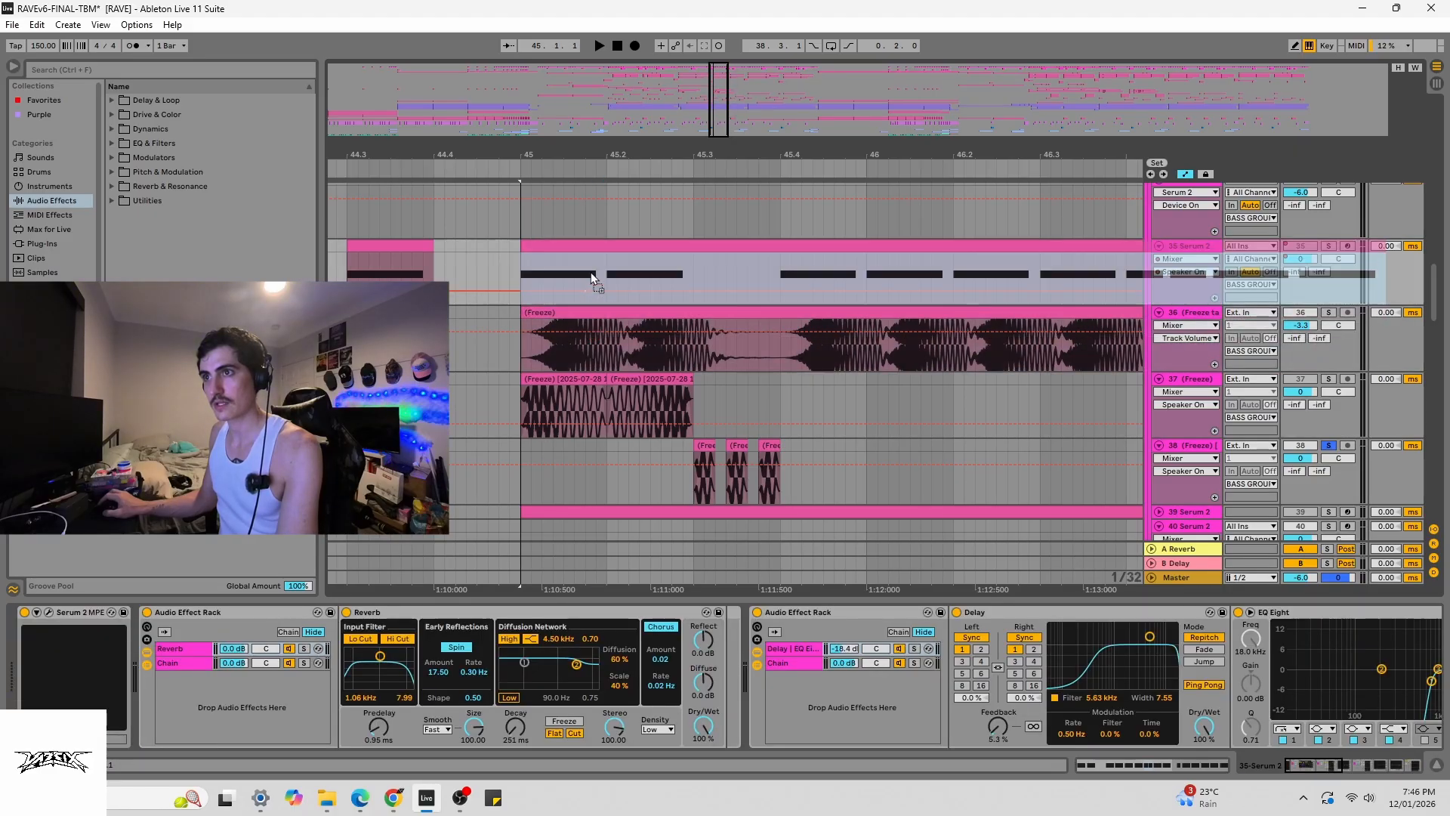
- Point out parts of the frozen track 36 clip and open its waveform in the clip editor
{"action": "left_click", "coordinate": [579, 331]}
{"action": "left_click", "coordinate": [603, 342]}
{"action": "left_click", "coordinate": [580, 331]}
{"action": "left_click", "coordinate": [585, 291]}
{"action": "left_click", "coordinate": [661, 352]}
{"action": "left_click_drag", "start_coordinate": [755, 361], "coordinate": [706, 355]}
{"action": "double_click", "coordinate": [661, 313]}
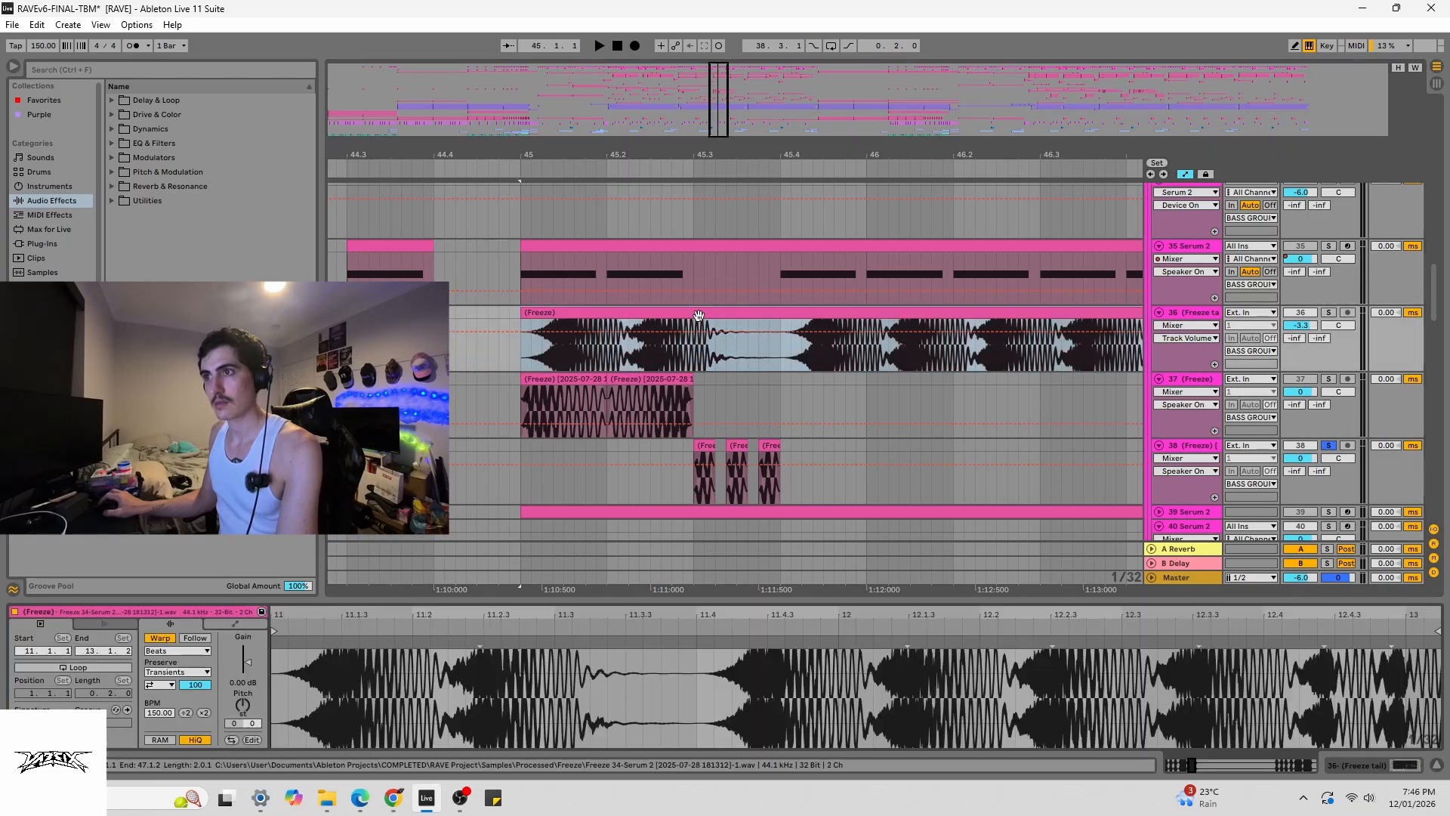
- Add a warp marker just before 11.3 in the frozen track 36 clip and stretch the audio to about 11.4.2
{"action": "double_click", "coordinate": [538, 640]}
{"action": "left_click_drag", "start_coordinate": [538, 640], "coordinate": [819, 640]}
{"action": "key", "text": "ctrl+z"}
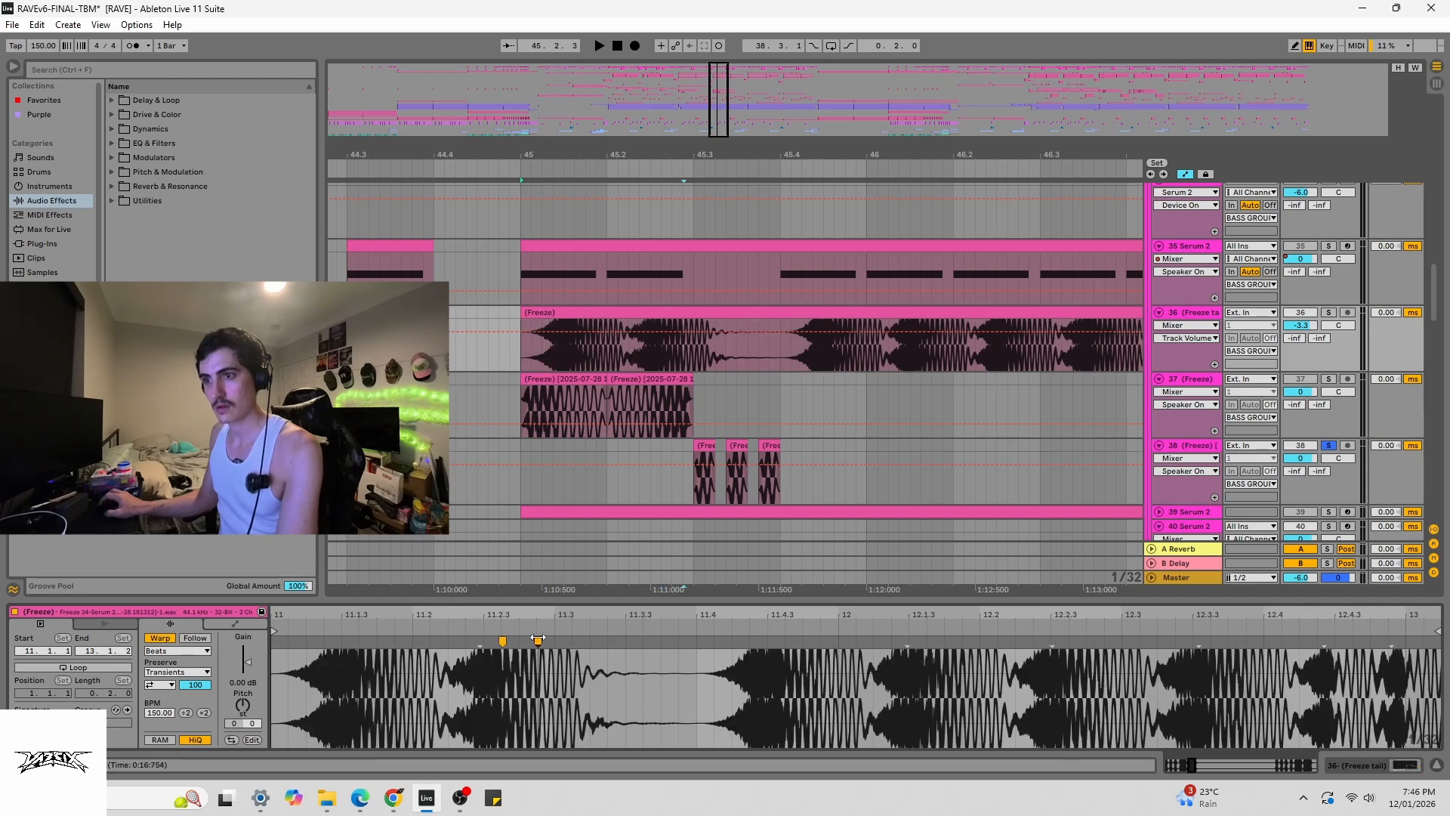
{"action": "left_click_drag", "start_coordinate": [538, 640], "coordinate": [849, 631]}
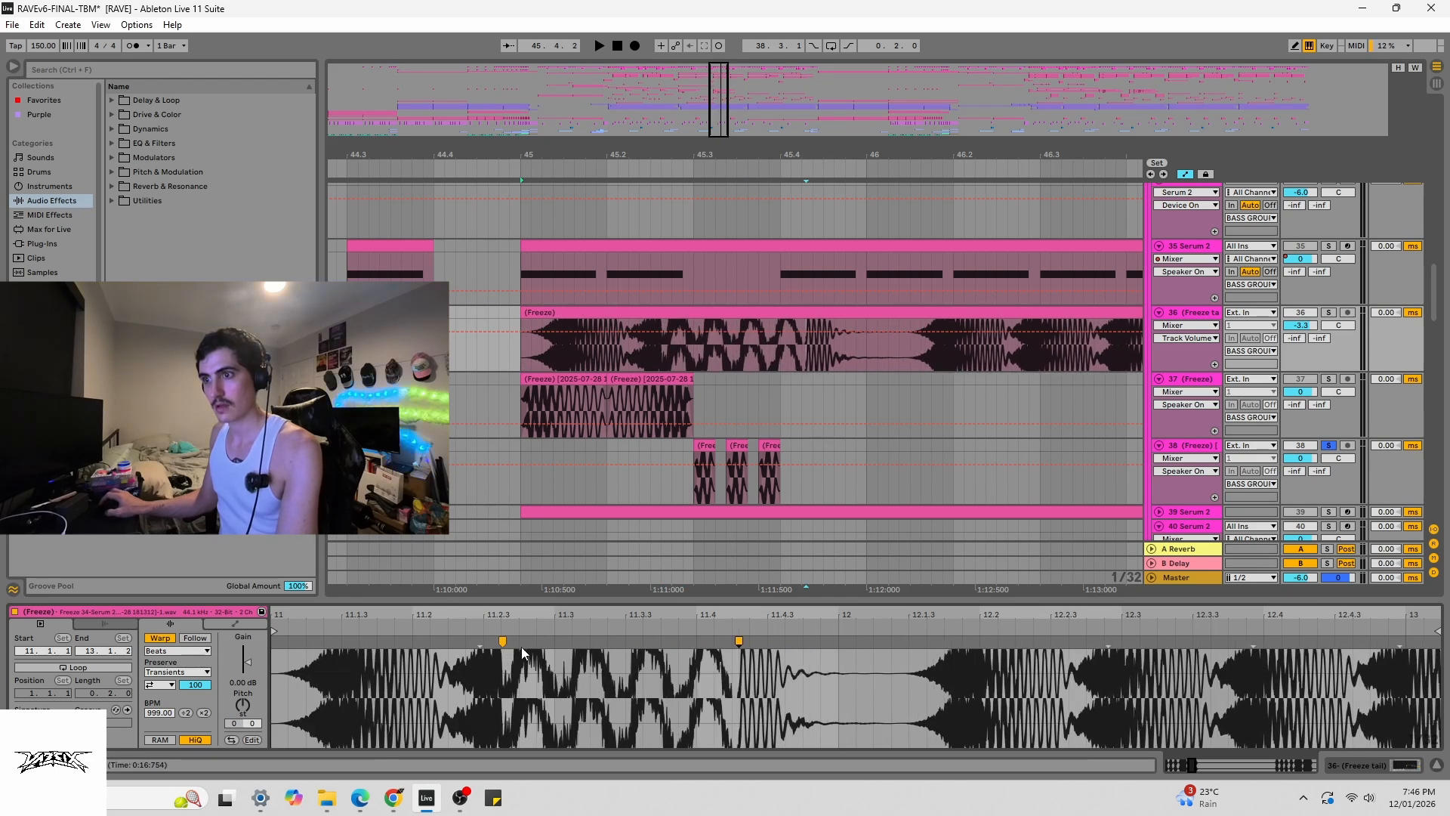
- Solo the frozen track 36 and play its stretched clip several times from around 11.2.3
{"action": "left_click", "coordinate": [499, 626]}
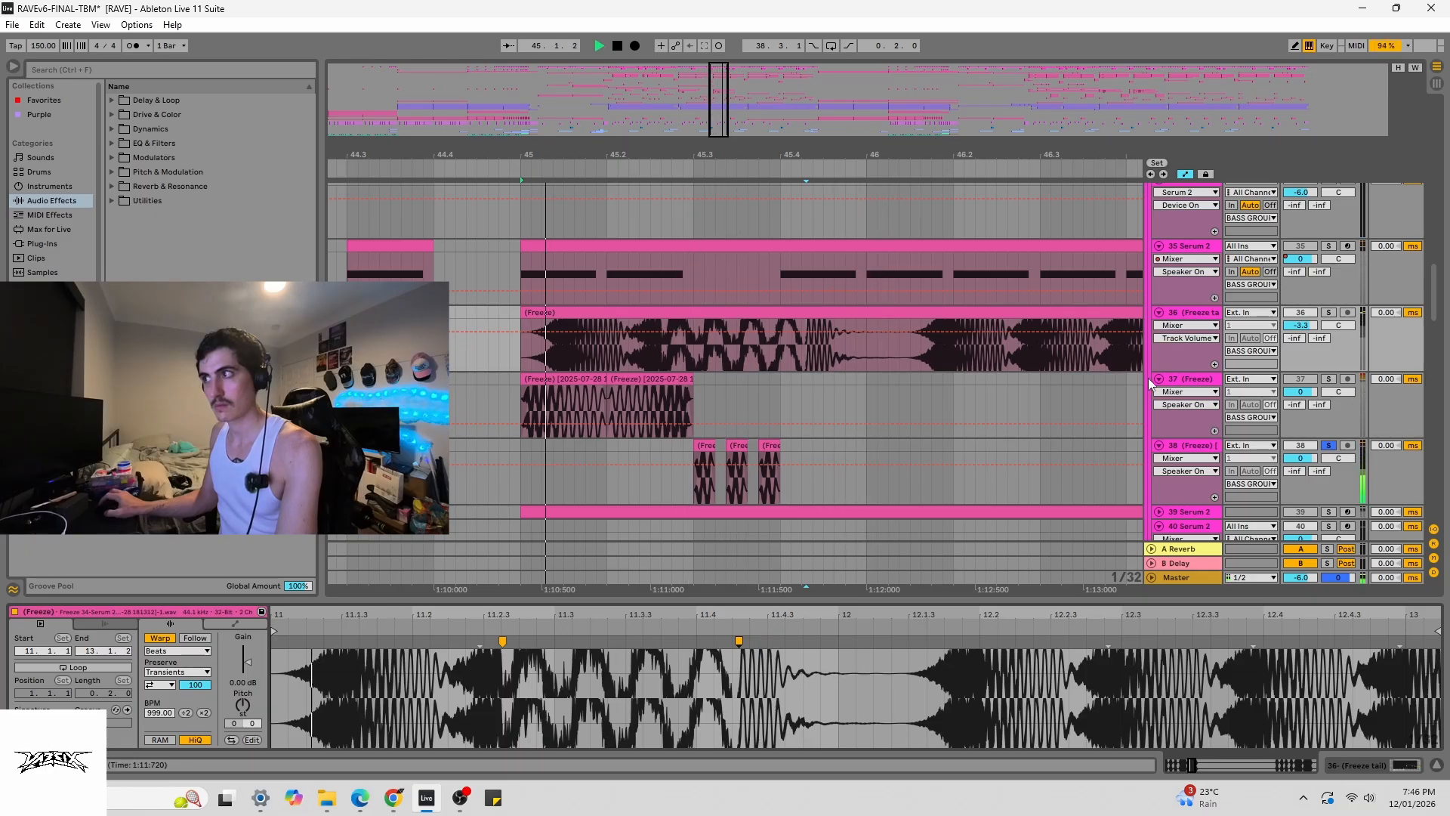
{"action": "key", "text": "space"}
{"action": "left_click", "coordinate": [1328, 312]}
{"action": "left_click", "coordinate": [517, 631]}
{"action": "key", "text": "space"}
{"action": "left_click", "coordinate": [516, 630]}
{"action": "key", "text": "space"}
{"action": "left_click", "coordinate": [510, 623]}
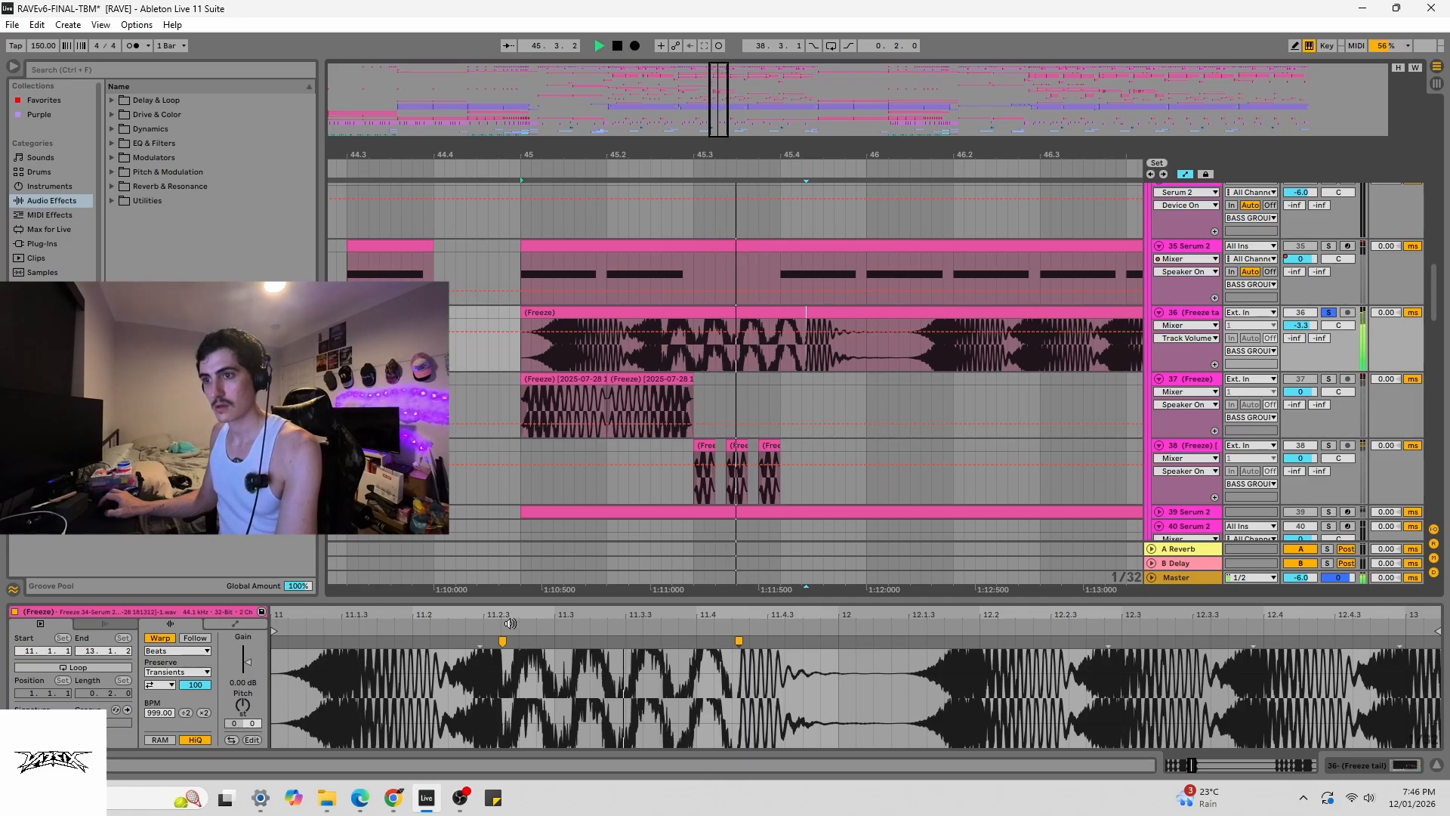
{"action": "key", "text": "space"}
- Undo the warp marker stretch, play the frozen track 36 clip again and unsolo the track
{"action": "key", "text": "ctrl+z"}
{"action": "left_click", "coordinate": [483, 621]}
{"action": "key", "text": "space"}
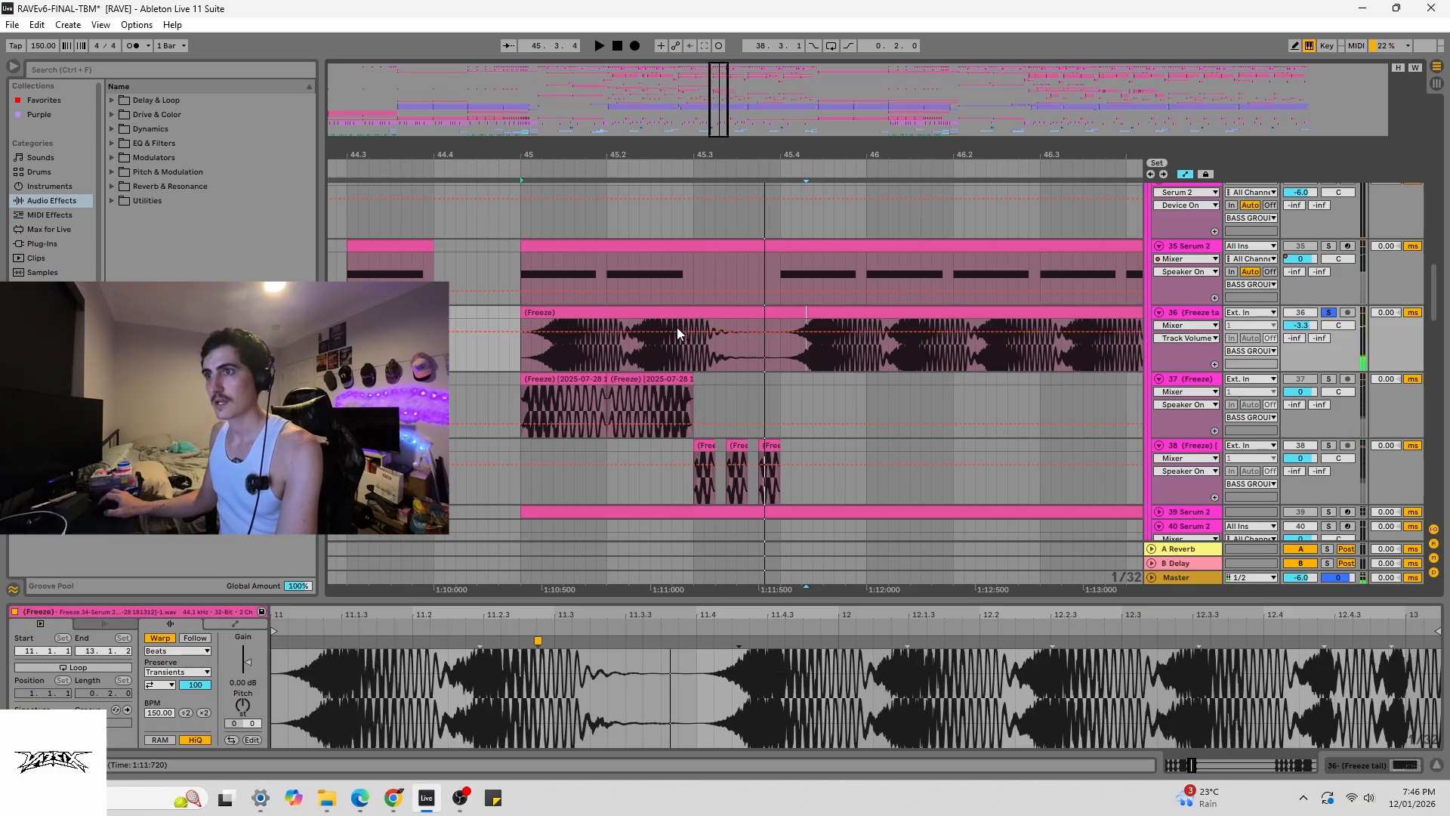
{"action": "left_click", "coordinate": [638, 349]}
{"action": "left_click", "coordinate": [1328, 314]}
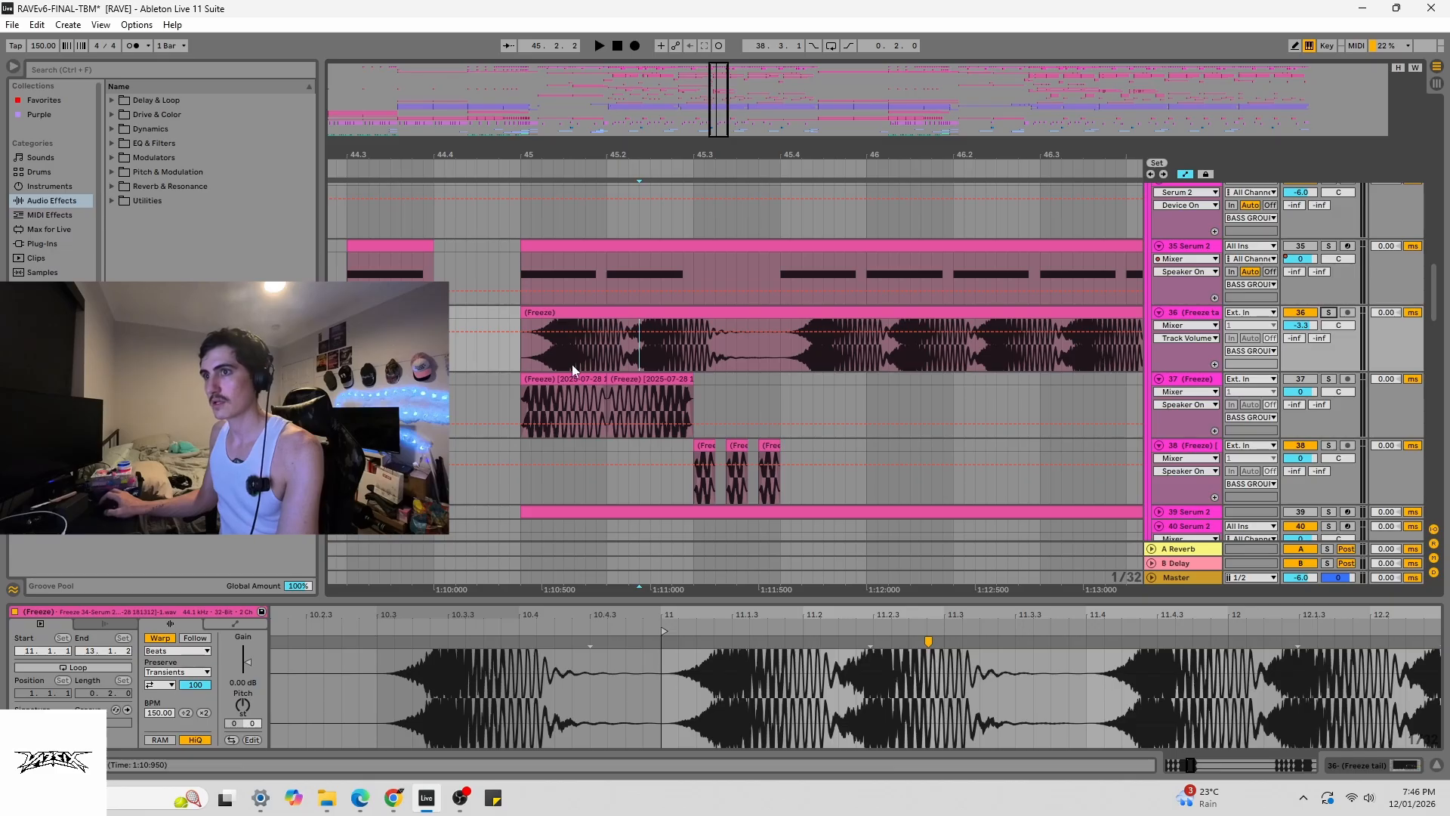
- Play the arrangement from bar 45 with the frozen tracks unsoloed
{"action": "left_click", "coordinate": [516, 361]}
{"action": "scroll", "coordinate": [693, 377], "scroll_direction": "down", "scroll_amount": 3}
{"action": "key", "text": "space"}
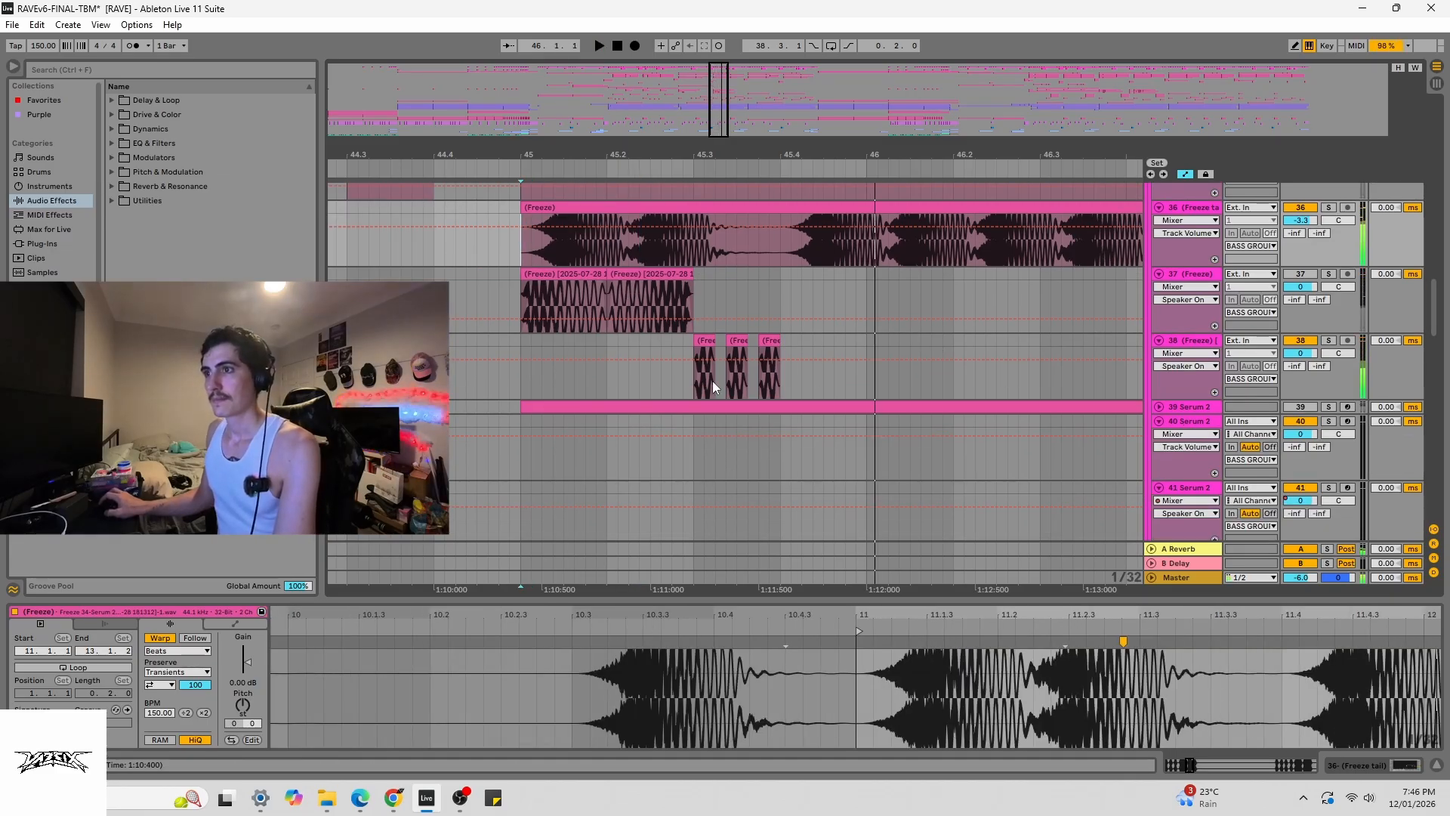
- Solo the frozen track 38 and play its chopped clips after 45.3
{"action": "left_click", "coordinate": [717, 380]}
{"action": "left_click", "coordinate": [1329, 340]}
{"action": "key", "text": "space"}
{"action": "key", "text": "space"}
- Solo the 40 Serum 2 track and play its clips from bar 49
{"action": "left_click_drag", "start_coordinate": [901, 154], "coordinate": [748, 19]}
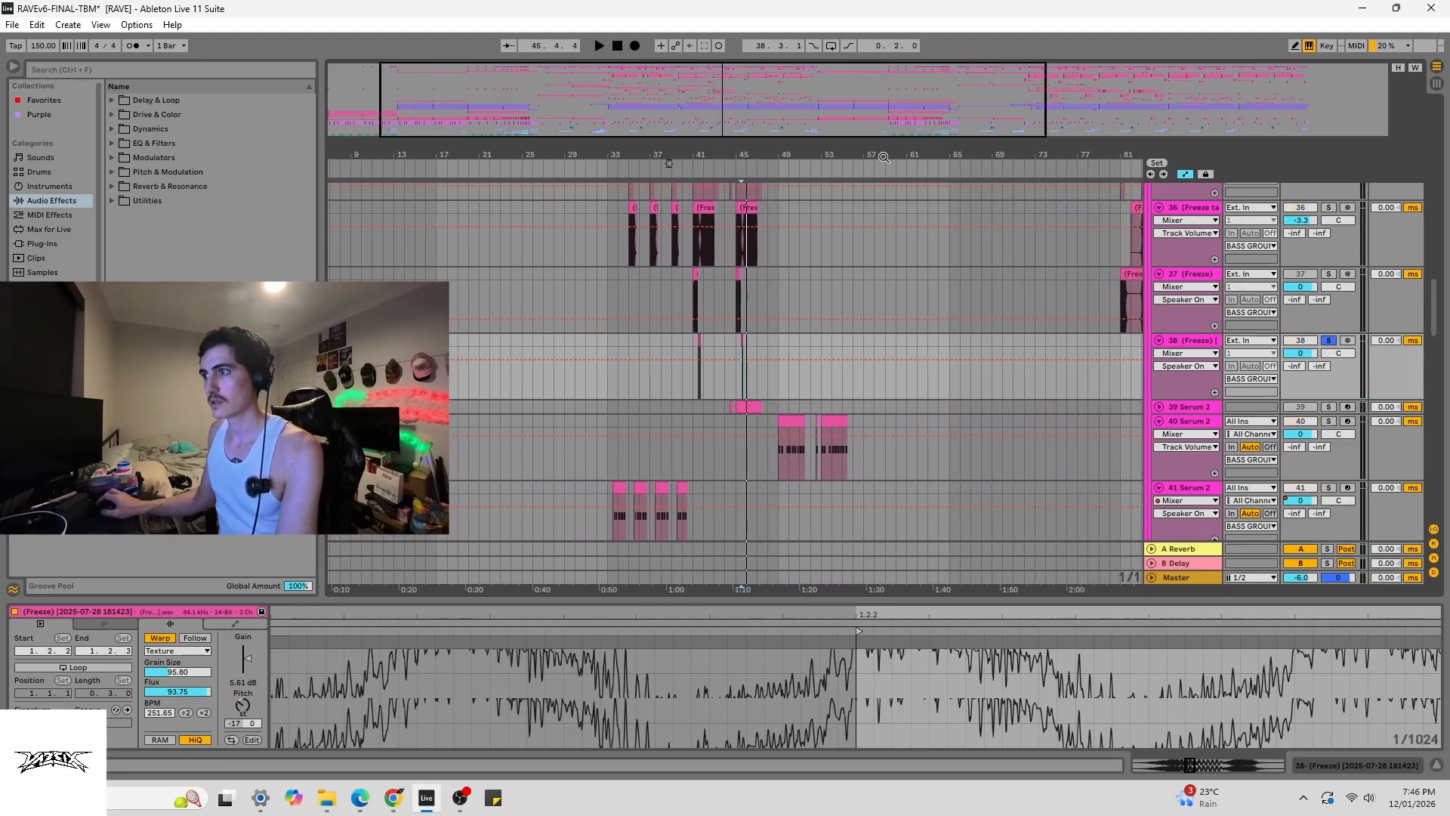
{"action": "left_click", "coordinate": [776, 451]}
{"action": "left_click", "coordinate": [1328, 421]}
{"action": "key", "text": "space"}
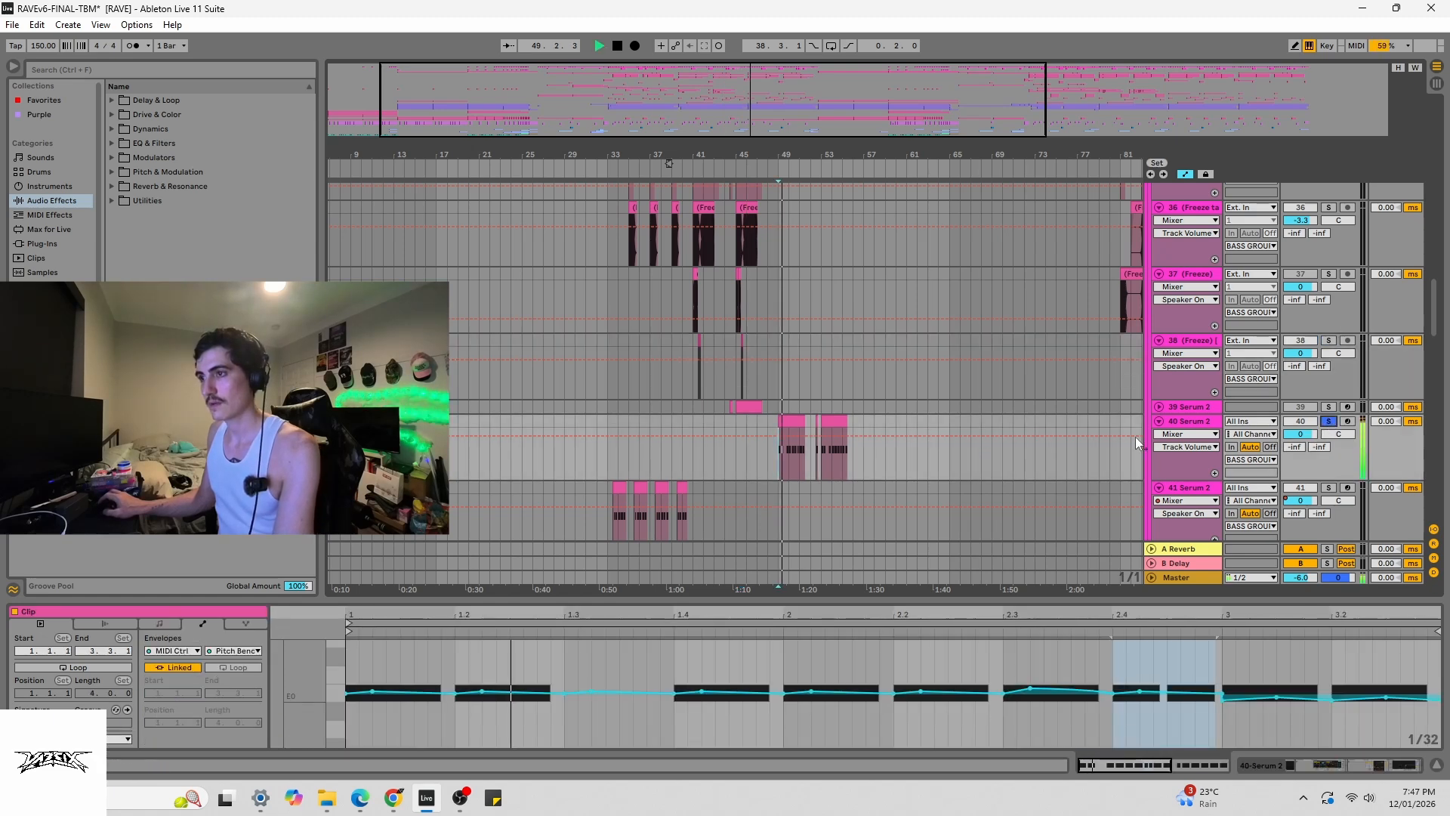
{"action": "scroll", "coordinate": [1189, 447], "scroll_direction": "down", "scroll_amount": 2}
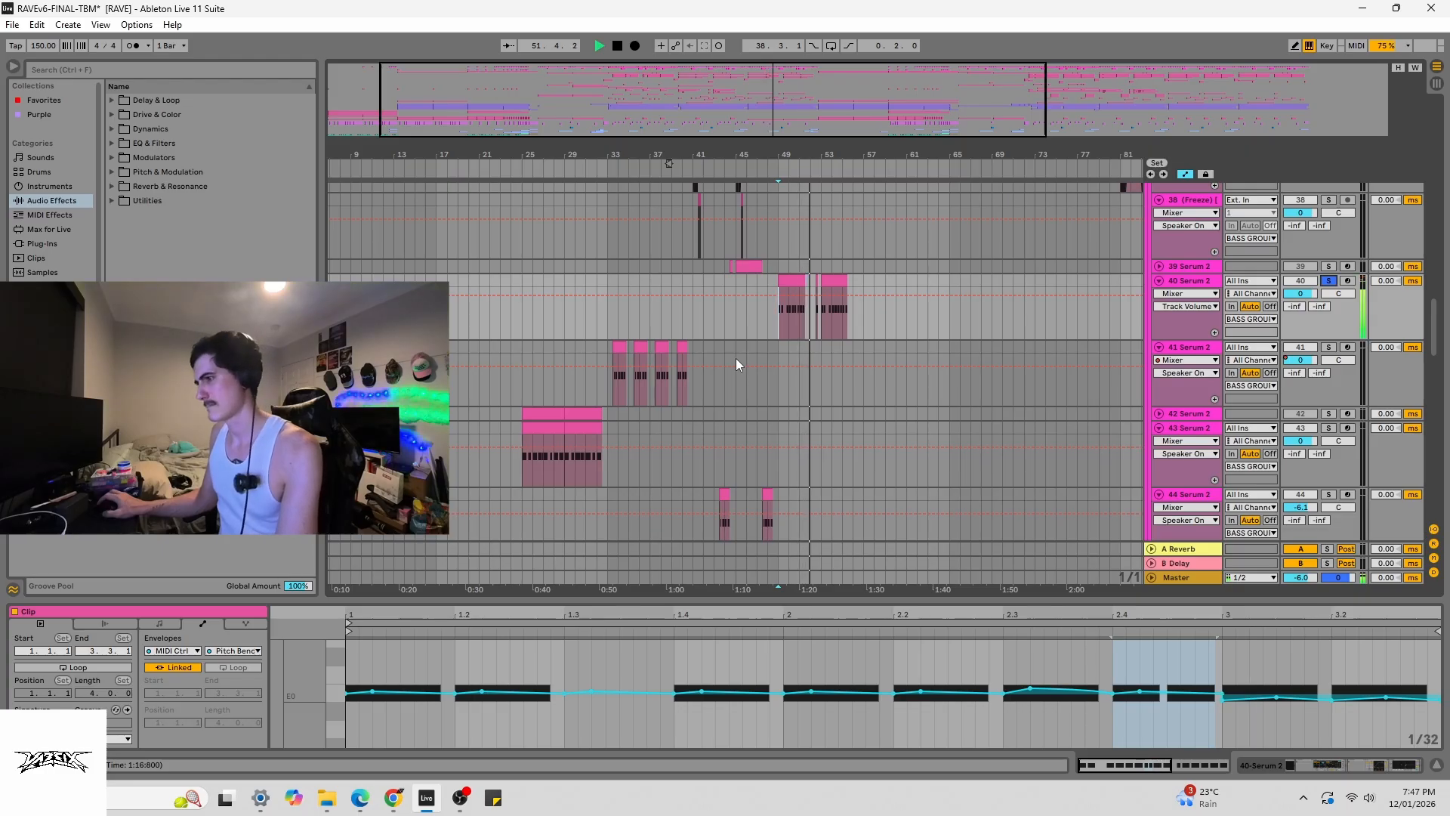
{"action": "key", "text": "space"}
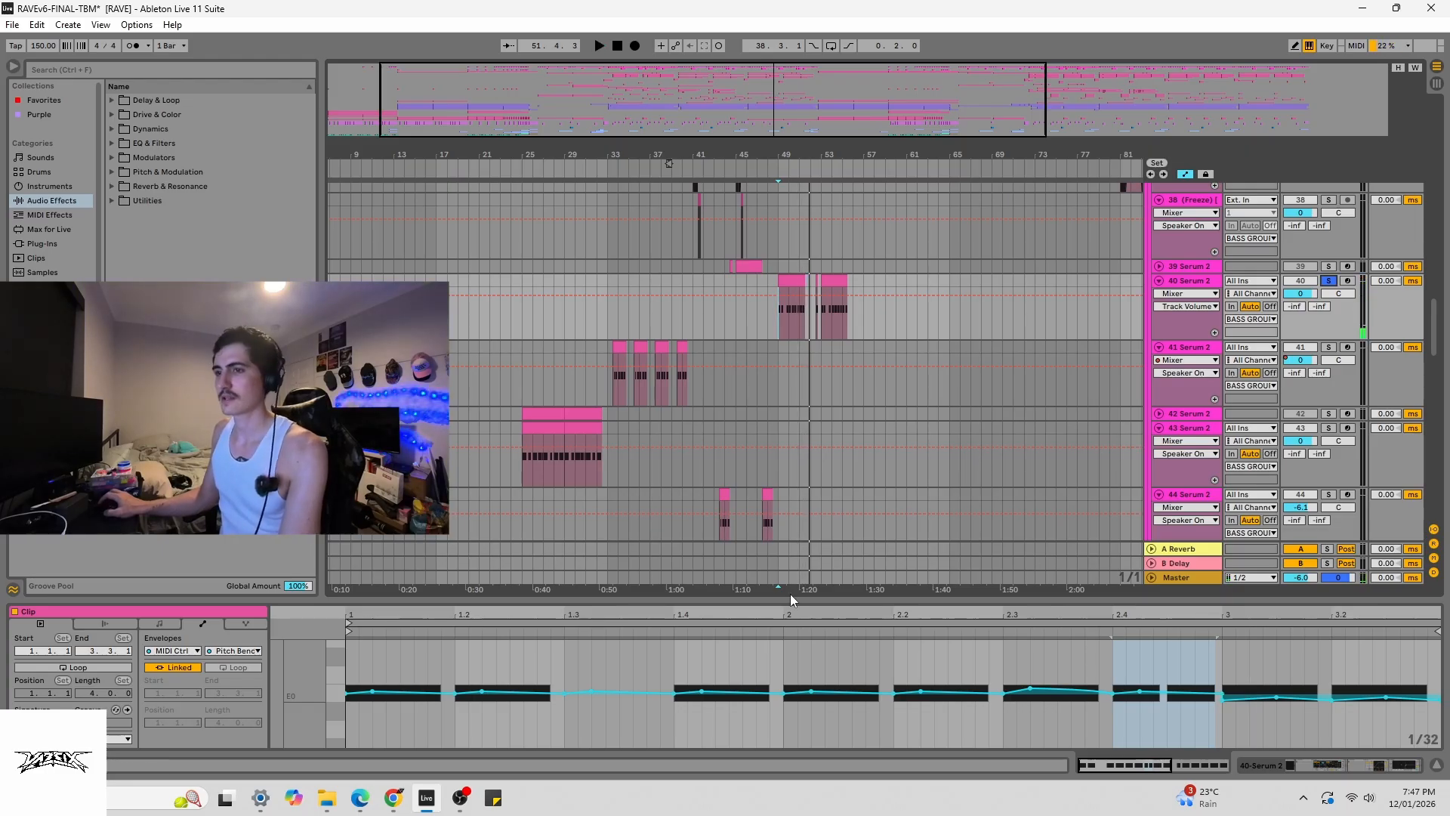
- Play the first 40 Serum 2 clip again from bar 49 at closer zoom, restarting at points within it
{"action": "scroll", "coordinate": [861, 257], "scroll_direction": "right", "scroll_amount": 3}
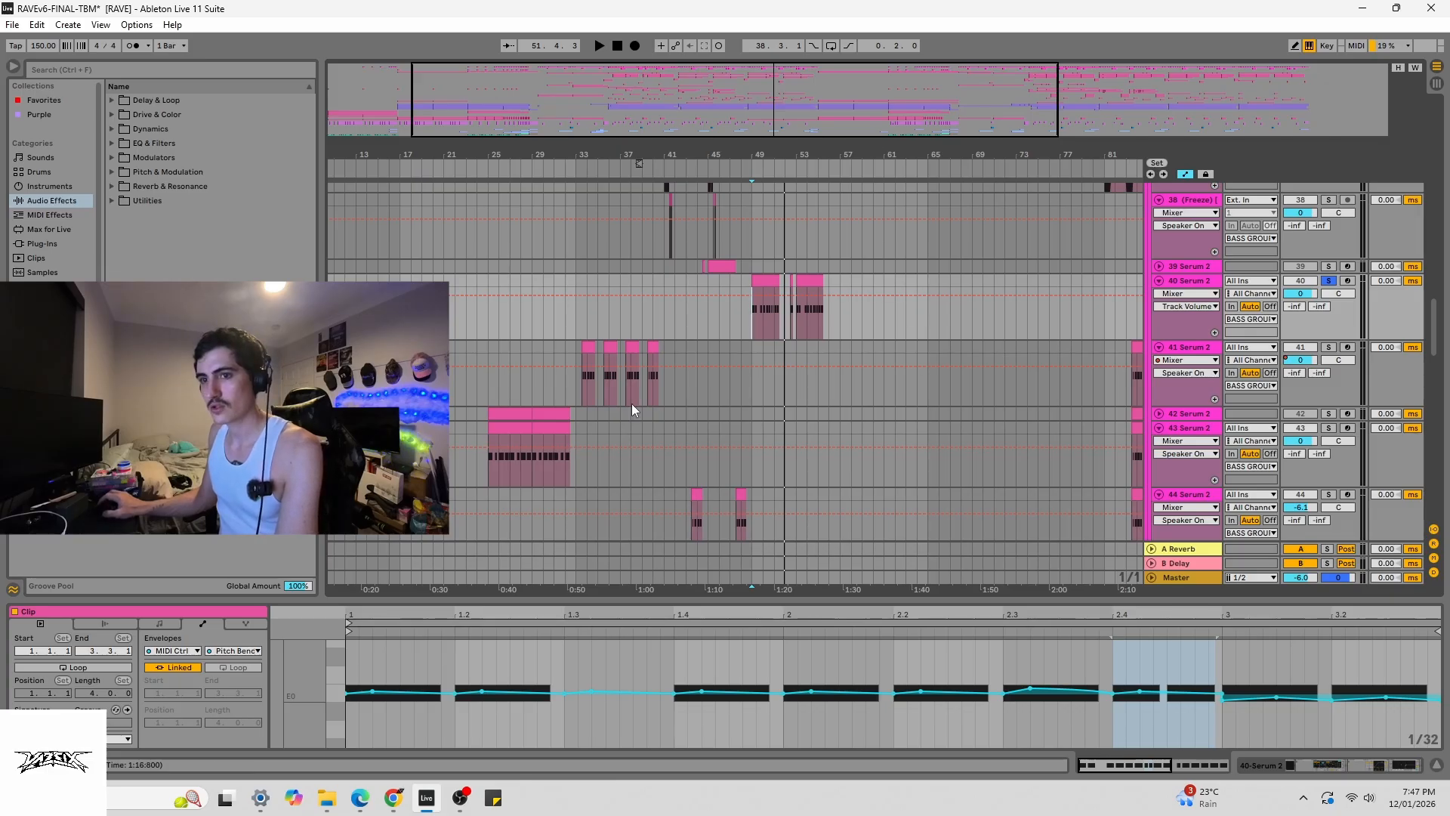
{"action": "scroll", "coordinate": [631, 403], "scroll_direction": "up", "scroll_amount": 2}
{"action": "left_click_drag", "start_coordinate": [770, 123], "coordinate": [769, 168]}
{"action": "left_click", "coordinate": [719, 397]}
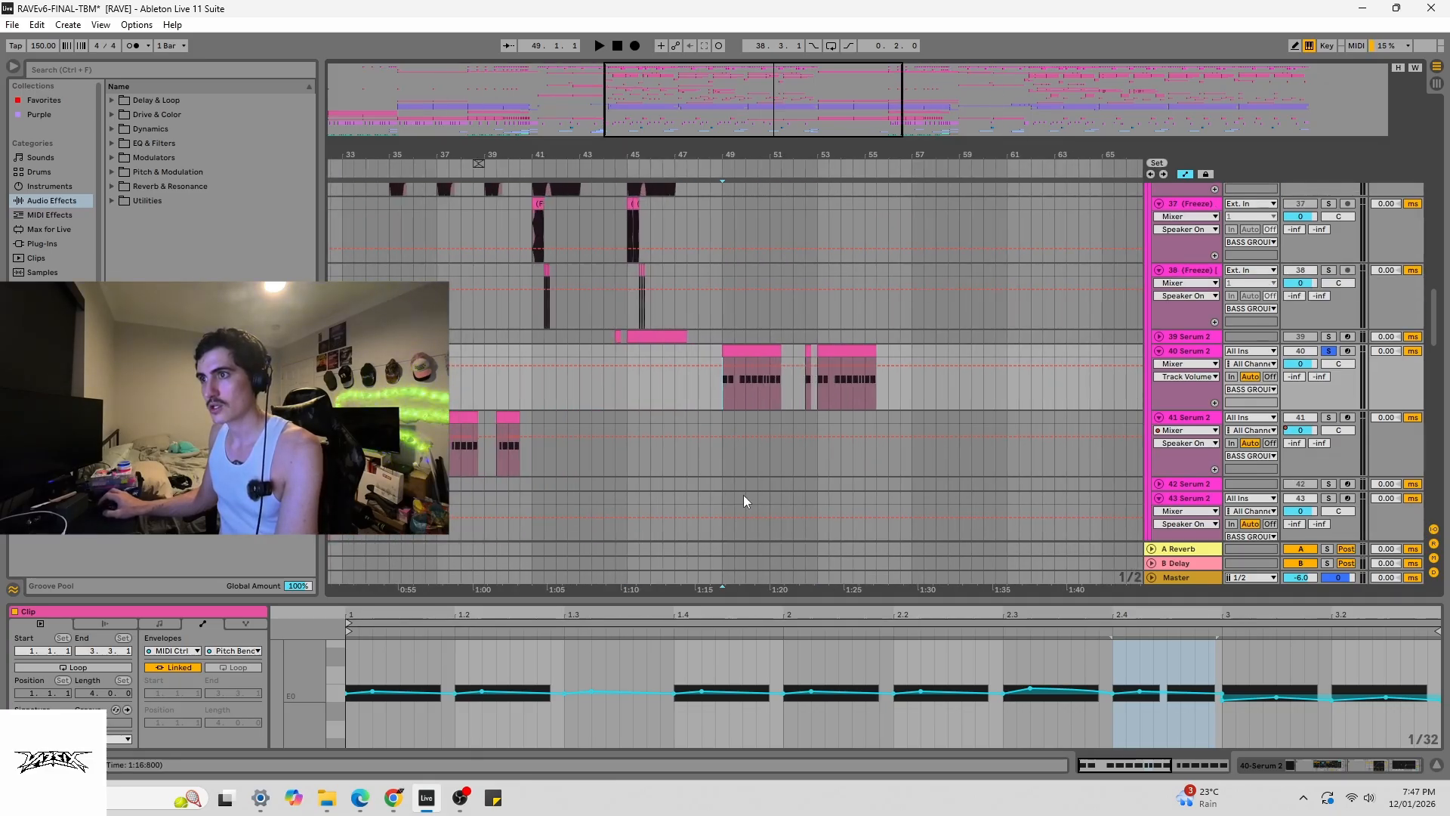
{"action": "key", "text": "space"}
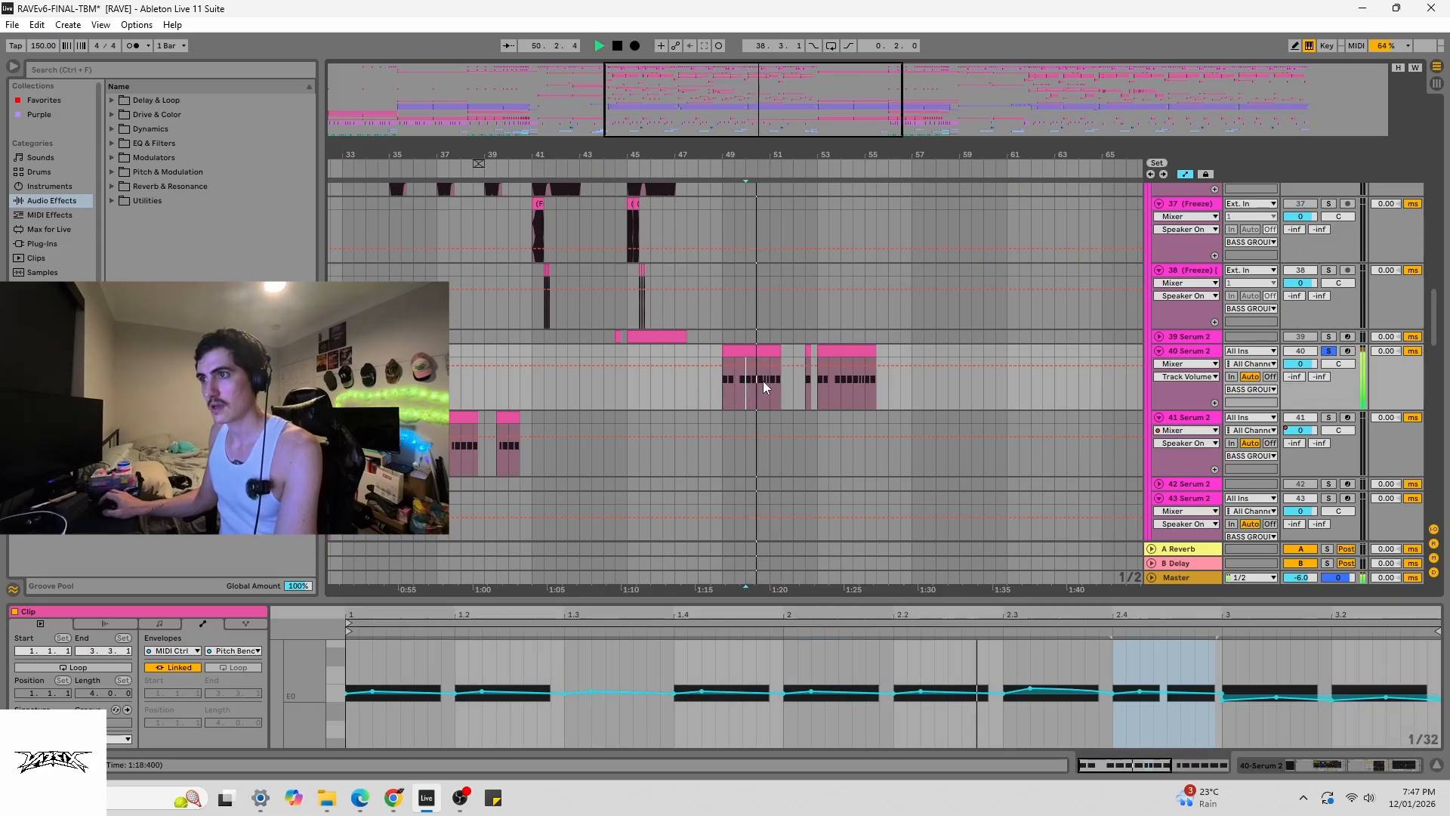
{"action": "key", "text": "space"}
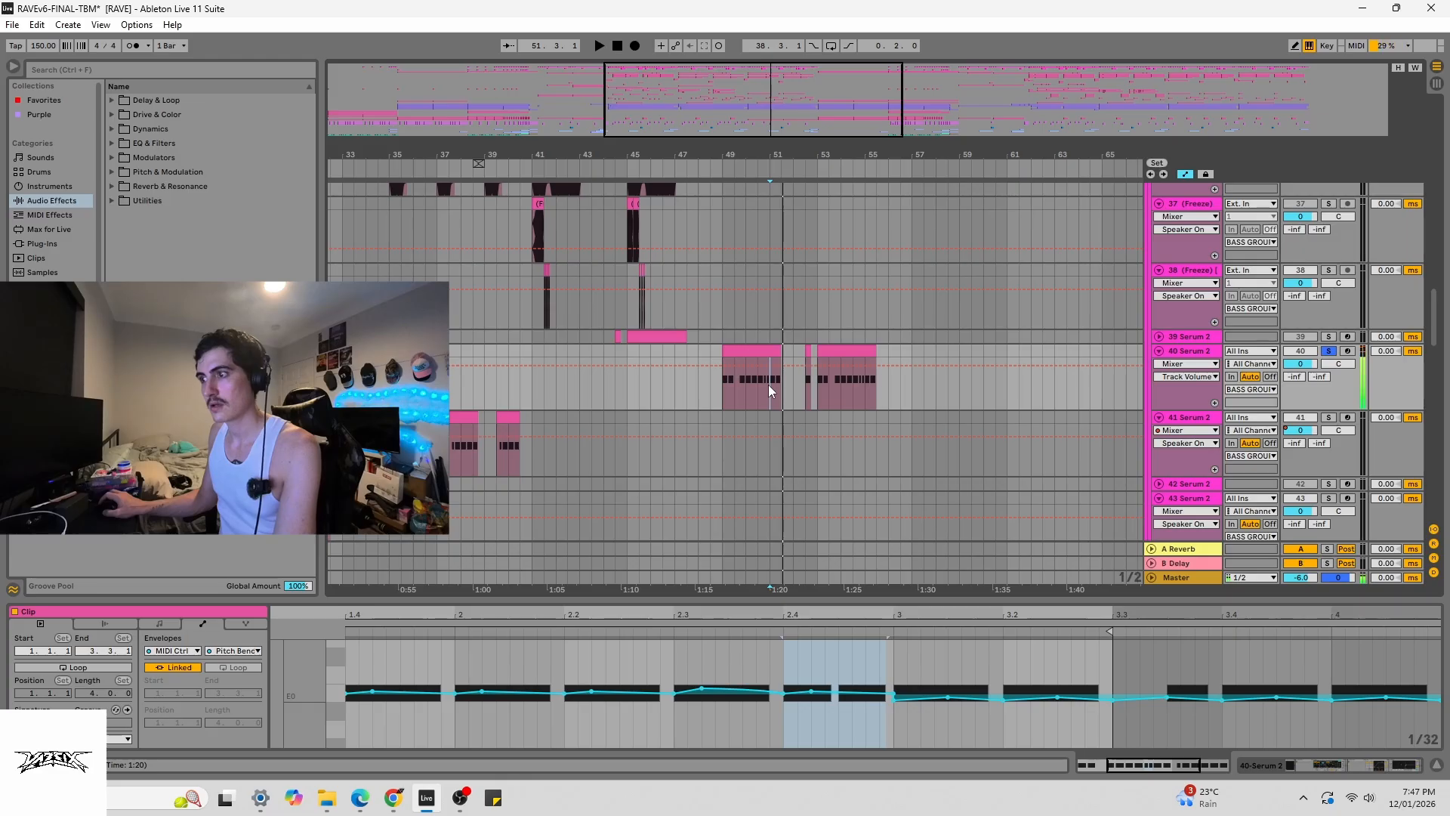
- Select the 40 Serum 2 clip at bar 49 and highlight its Pitch Bend envelope from beat 1 to 3
{"action": "left_click", "coordinate": [744, 351]}
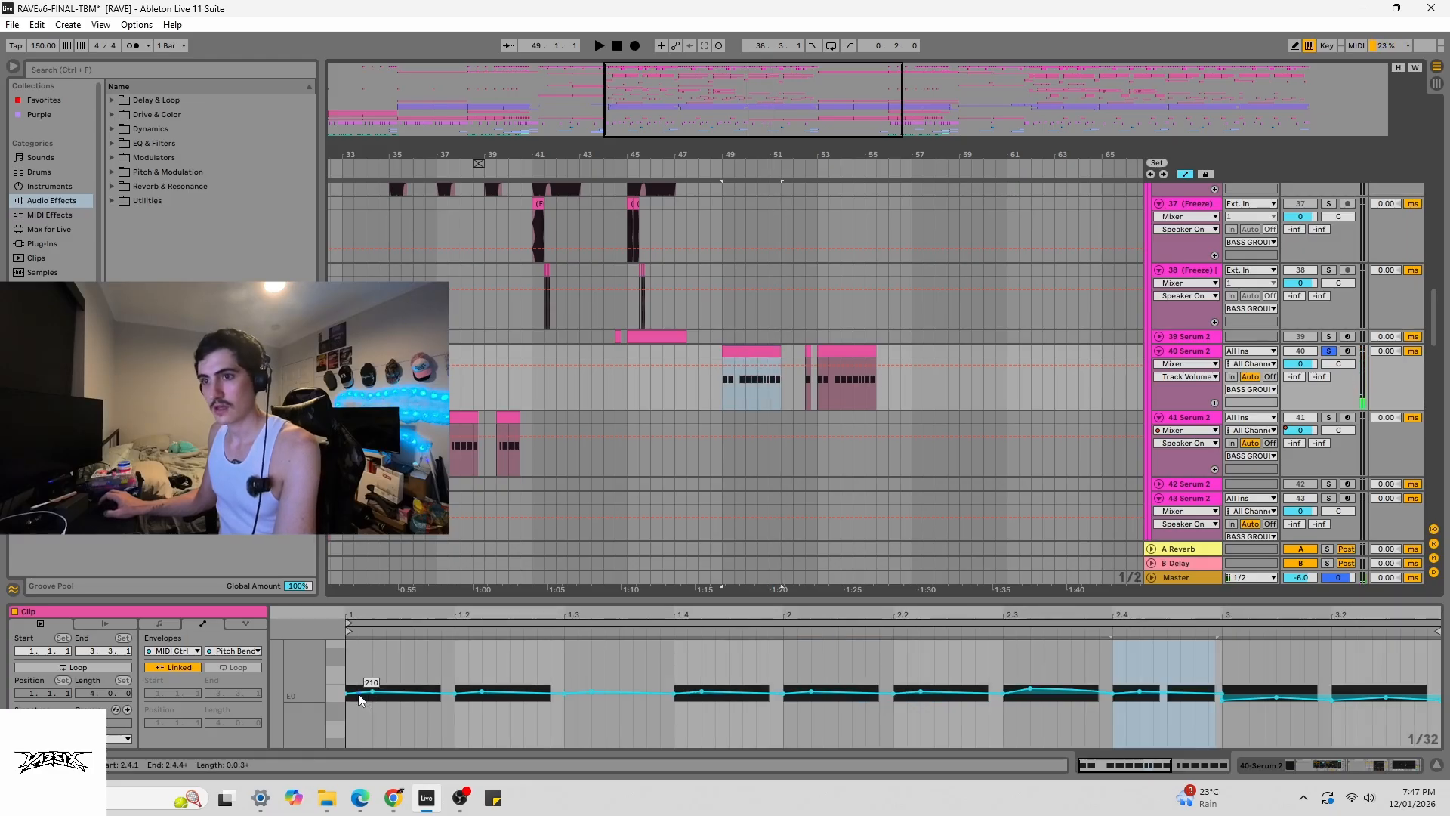
{"action": "left_click_drag", "start_coordinate": [347, 713], "coordinate": [1221, 708]}
{"action": "left_click", "coordinate": [1222, 714]}
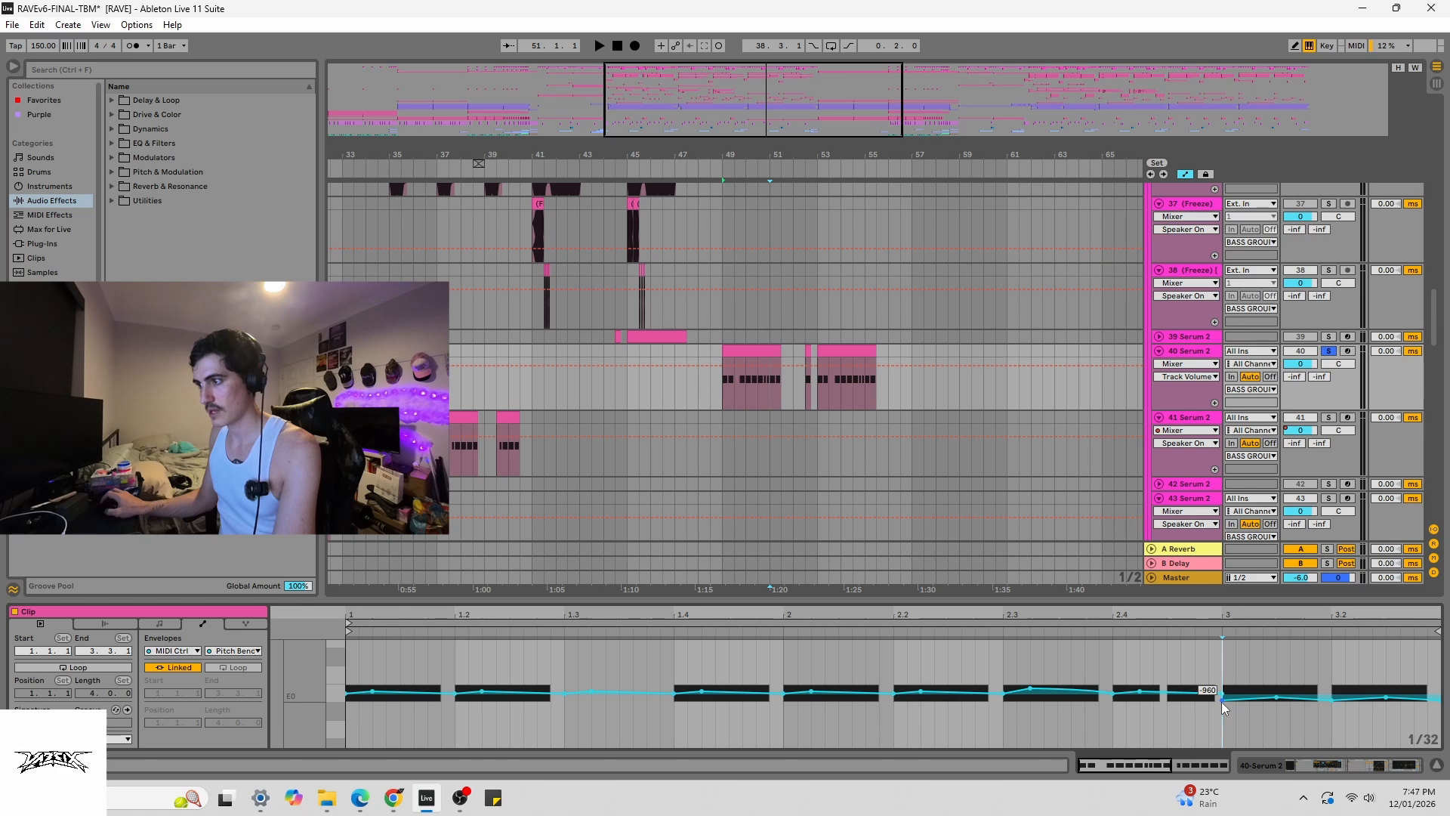
- Look through the clip envelope's available MIDI controllers and devices, keeping MIDI Ctrl and Pitch Bend
{"action": "left_click", "coordinate": [233, 651]}
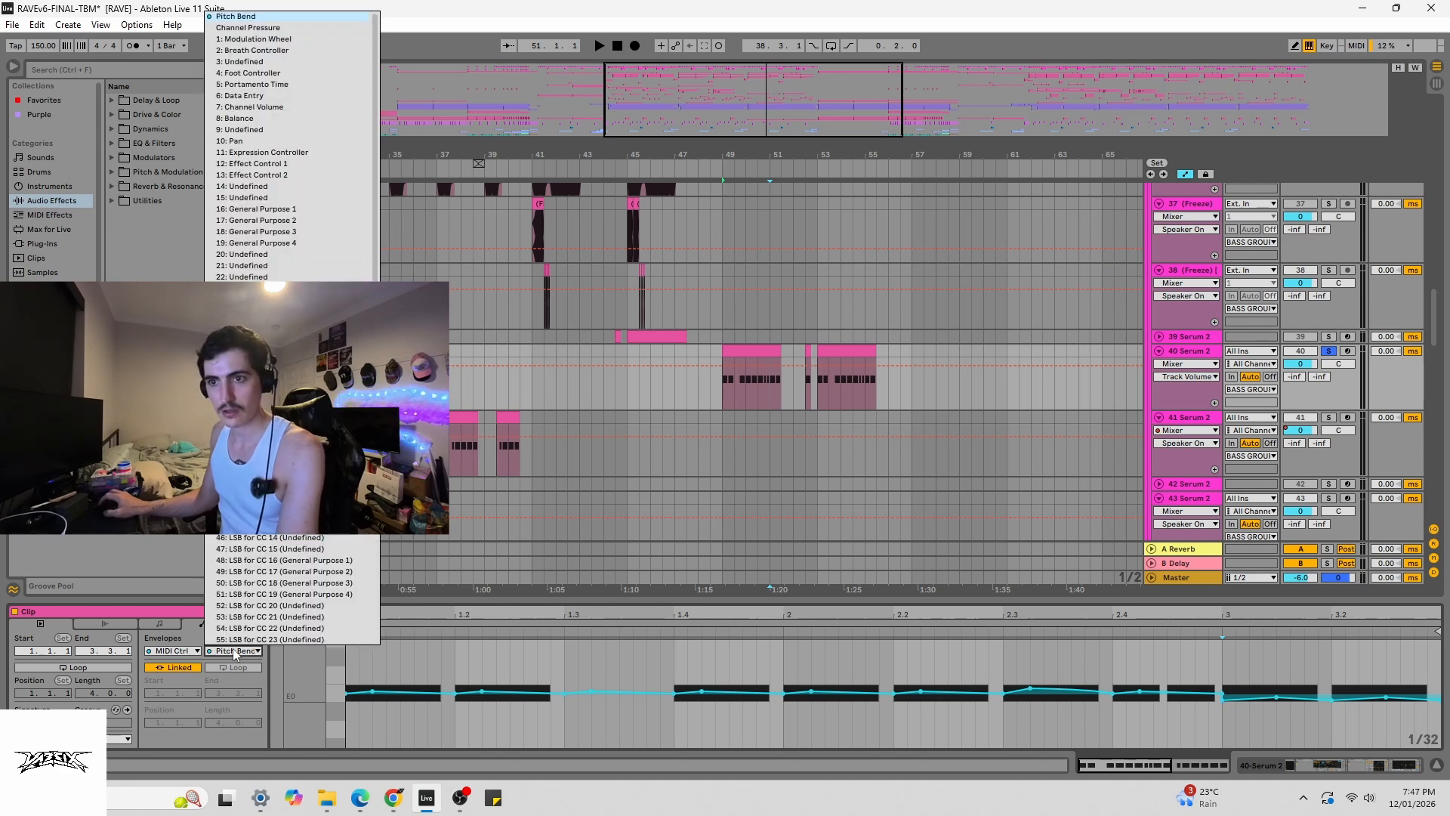
{"action": "left_click", "coordinate": [225, 654]}
{"action": "left_click", "coordinate": [196, 651]}
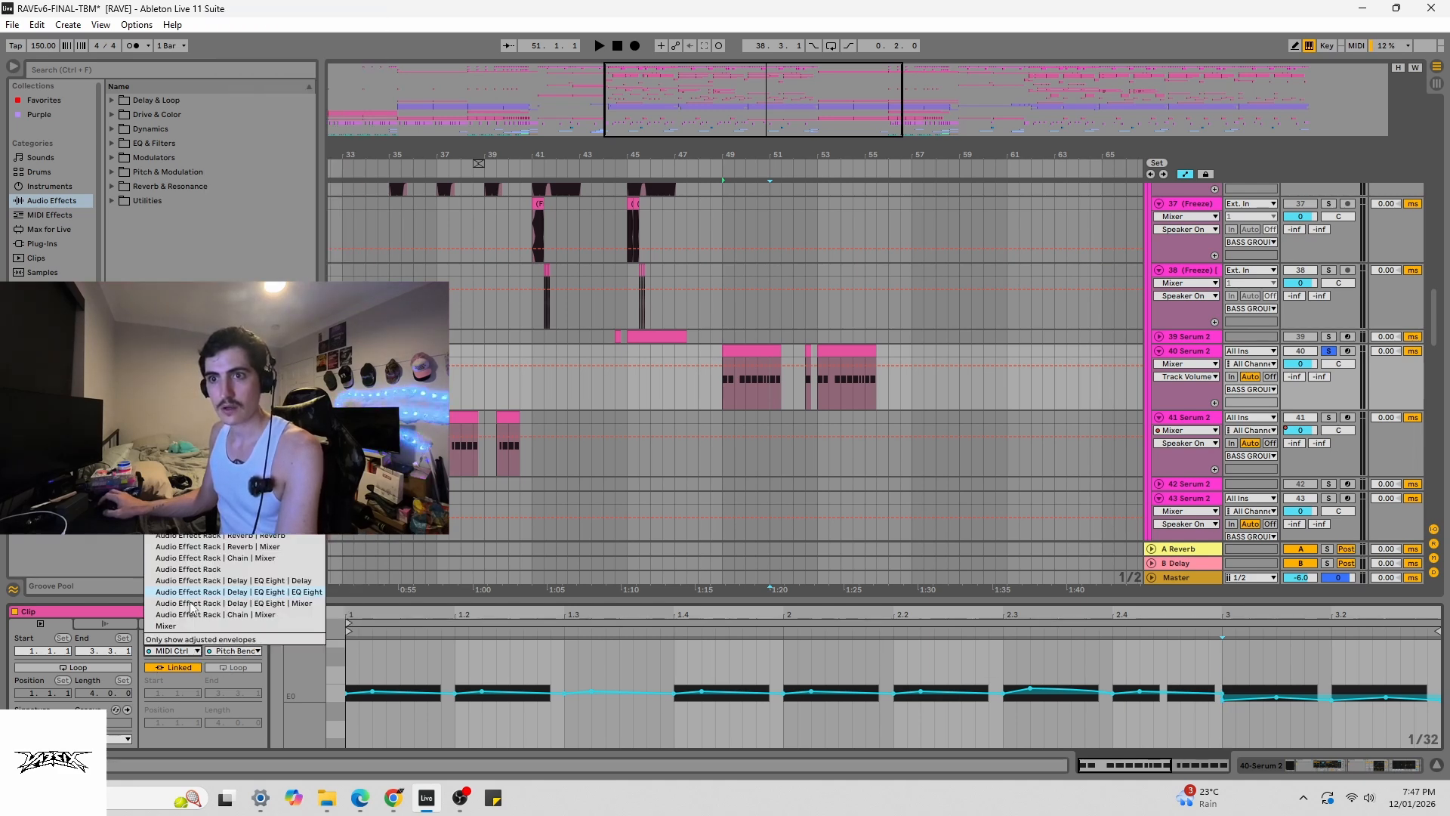
{"action": "left_click", "coordinate": [181, 654]}
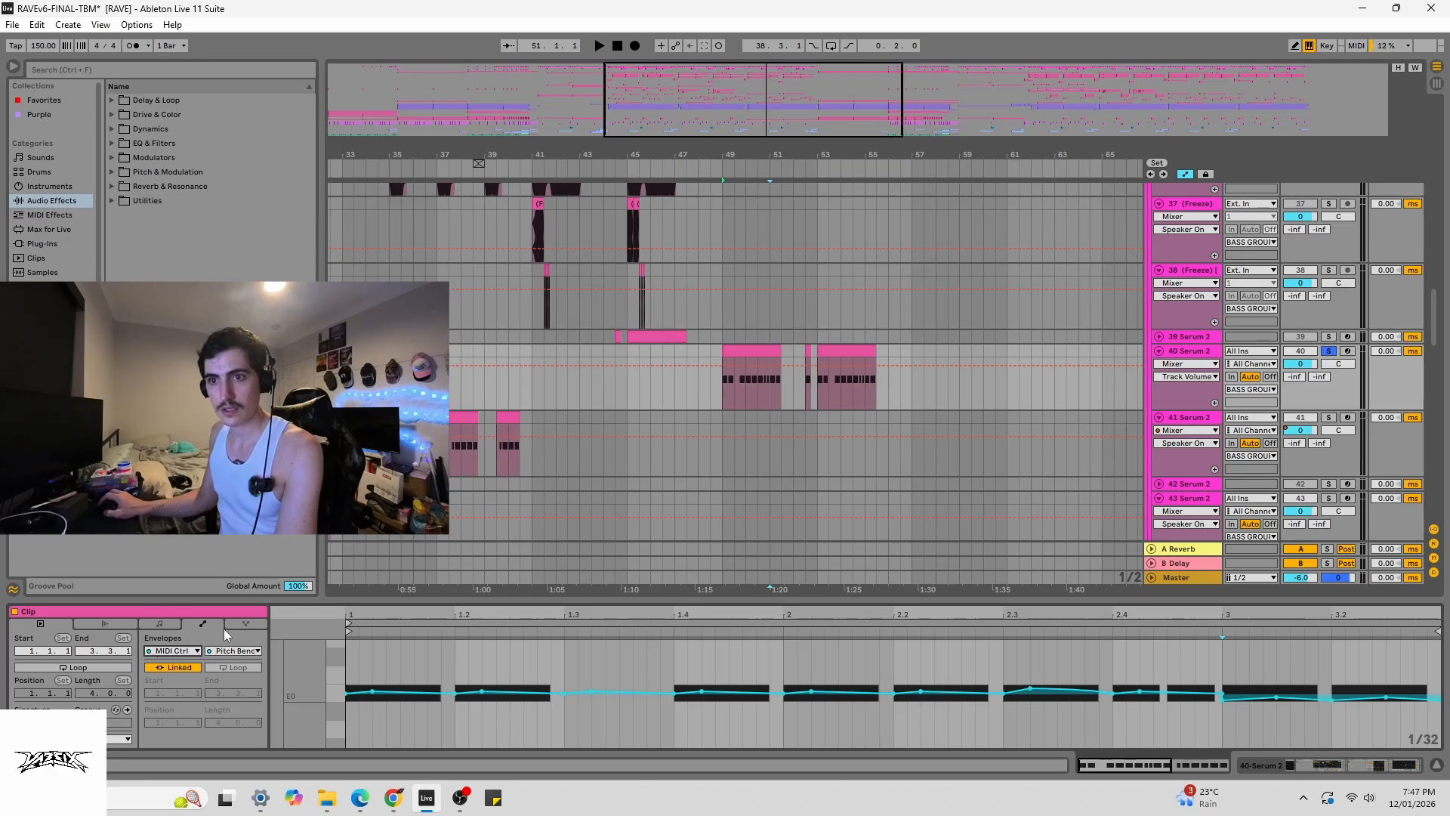
- Show the E0 notes of the 40 Serum 2 clip and enlarge the clip editor
{"action": "left_click", "coordinate": [169, 626]}
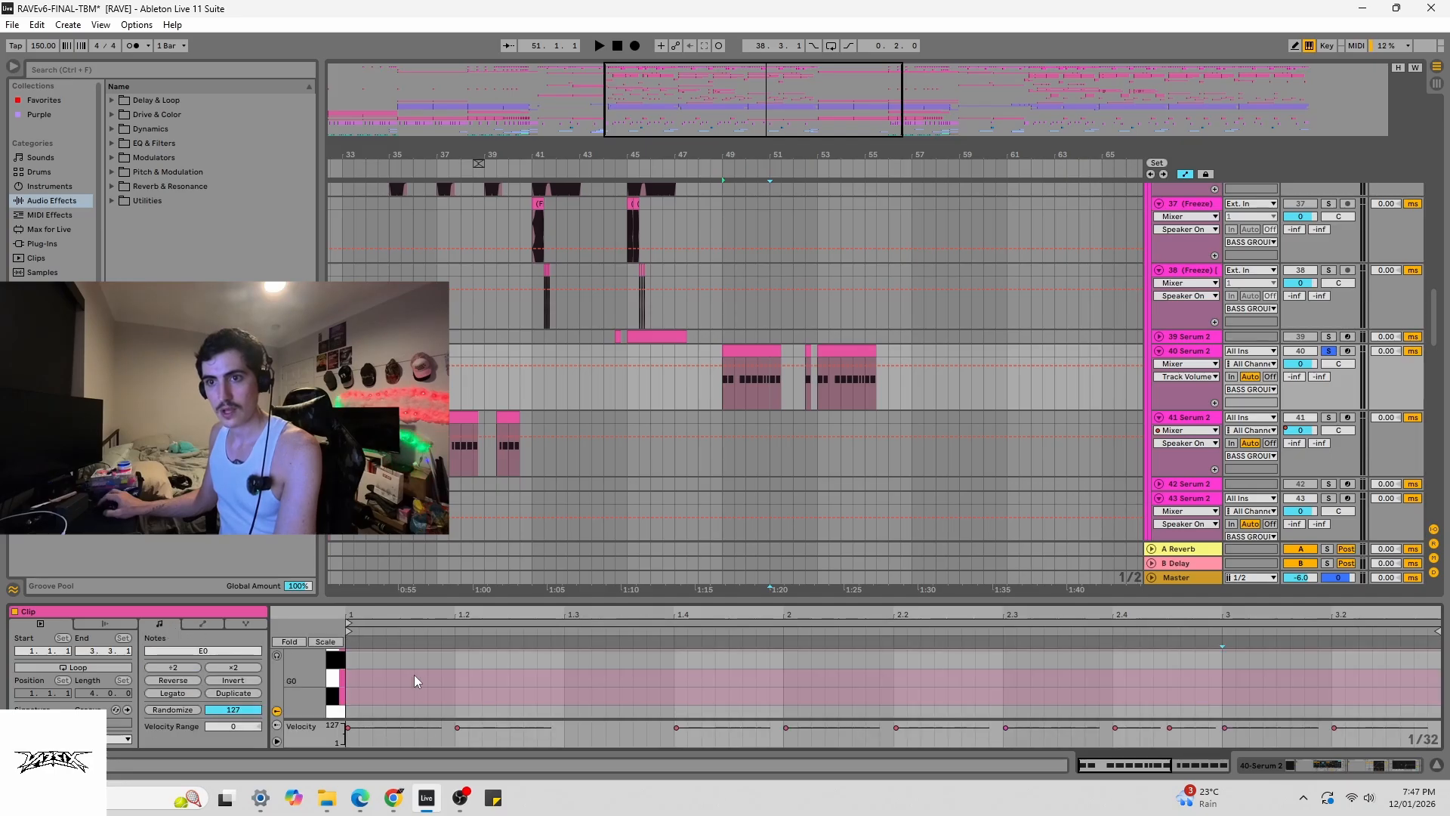
{"action": "scroll", "coordinate": [543, 672], "scroll_direction": "up", "scroll_amount": 2}
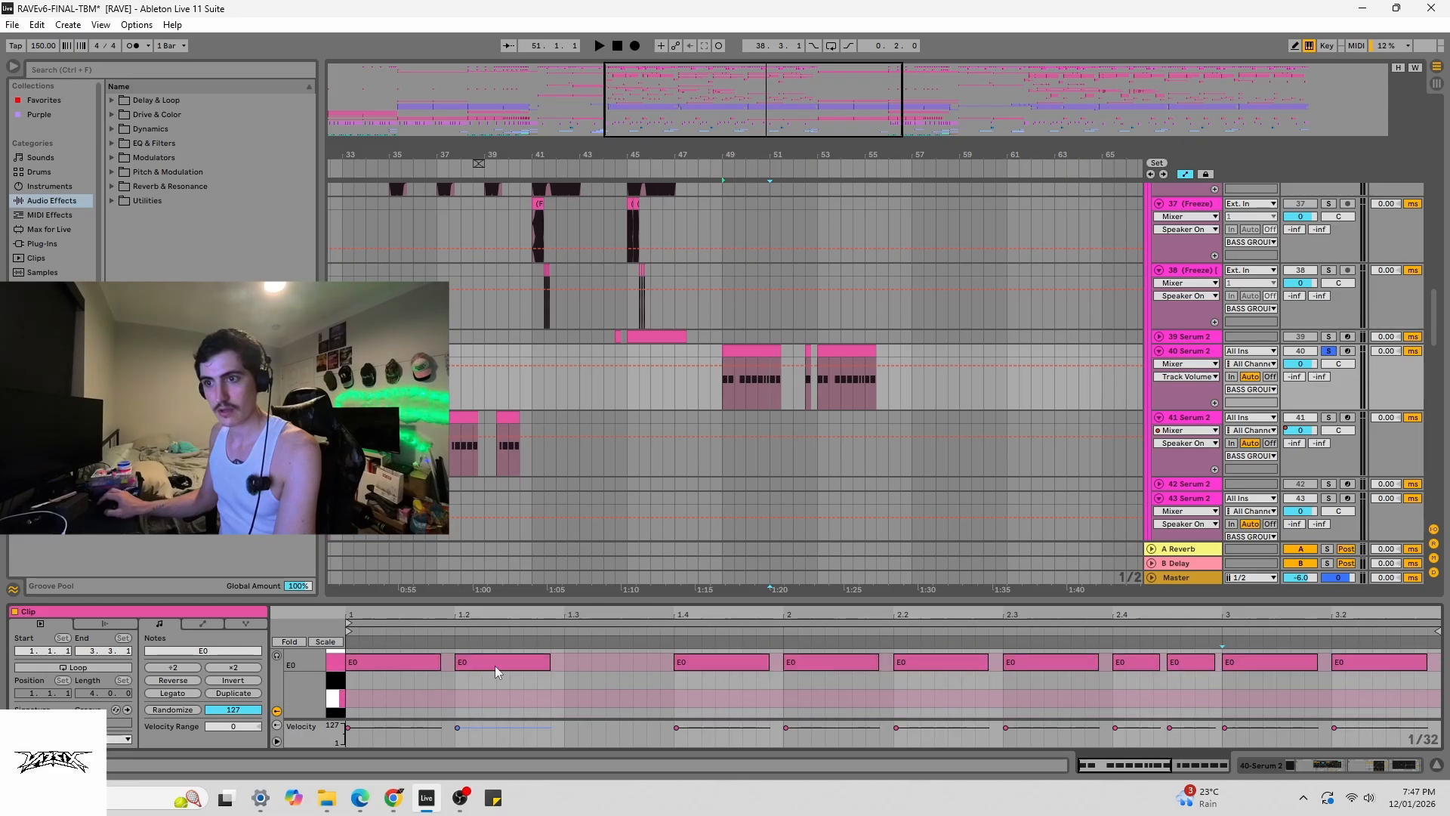
{"action": "scroll", "coordinate": [495, 665], "scroll_direction": "up", "scroll_amount": 1}
{"action": "left_click_drag", "start_coordinate": [539, 600], "coordinate": [559, 483]}
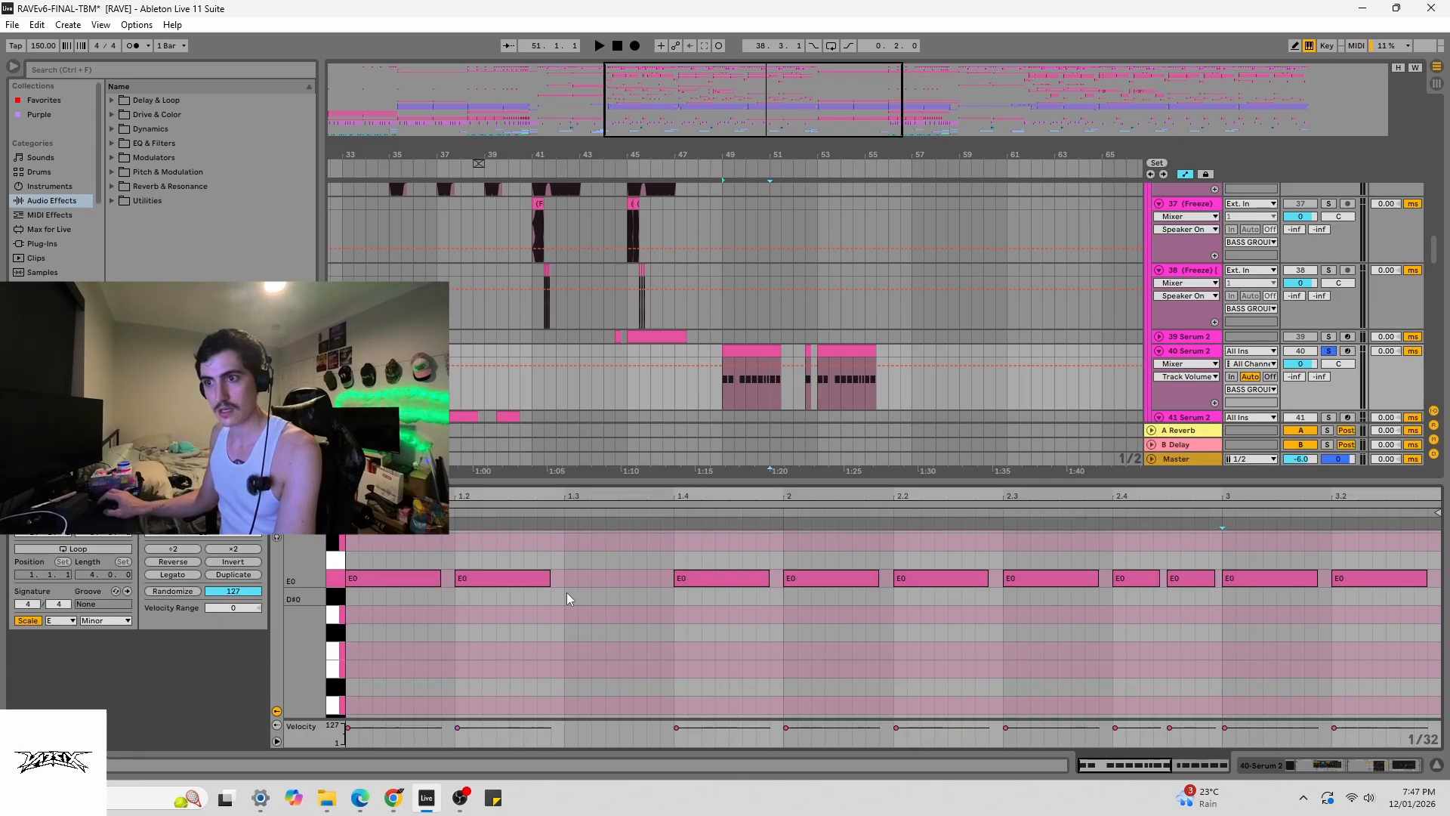
{"action": "scroll", "coordinate": [569, 599], "scroll_direction": "up", "scroll_amount": 1}
- Return to the 40 Serum 2 clip's envelopes and choose MIDI Ctrl with Pitch Bend
{"action": "left_click", "coordinate": [204, 502]}
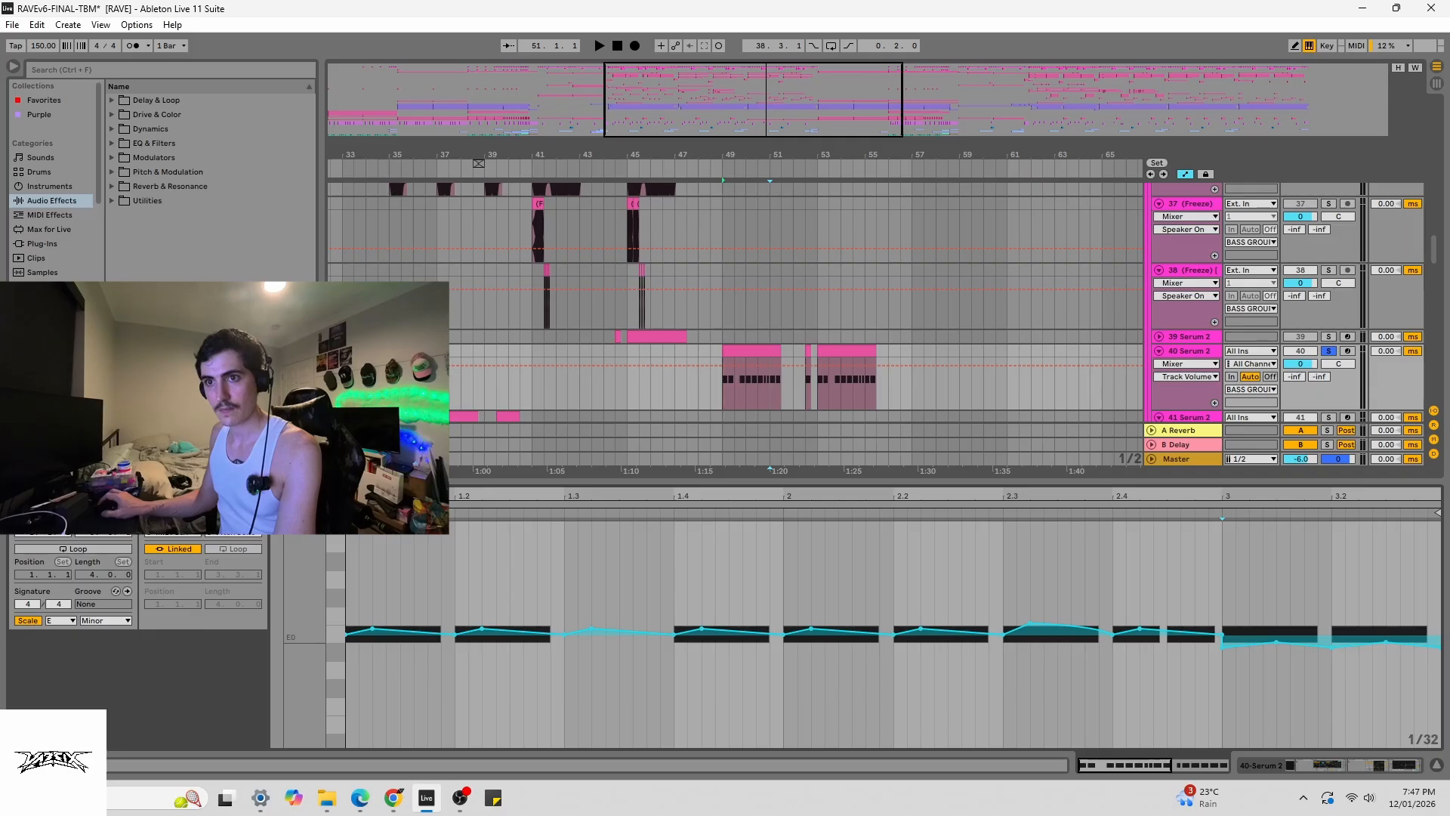
{"action": "left_click", "coordinate": [178, 534]}
{"action": "left_click", "coordinate": [179, 544]}
{"action": "left_click", "coordinate": [174, 534]}
{"action": "left_click", "coordinate": [178, 544]}
{"action": "left_click", "coordinate": [229, 534]}
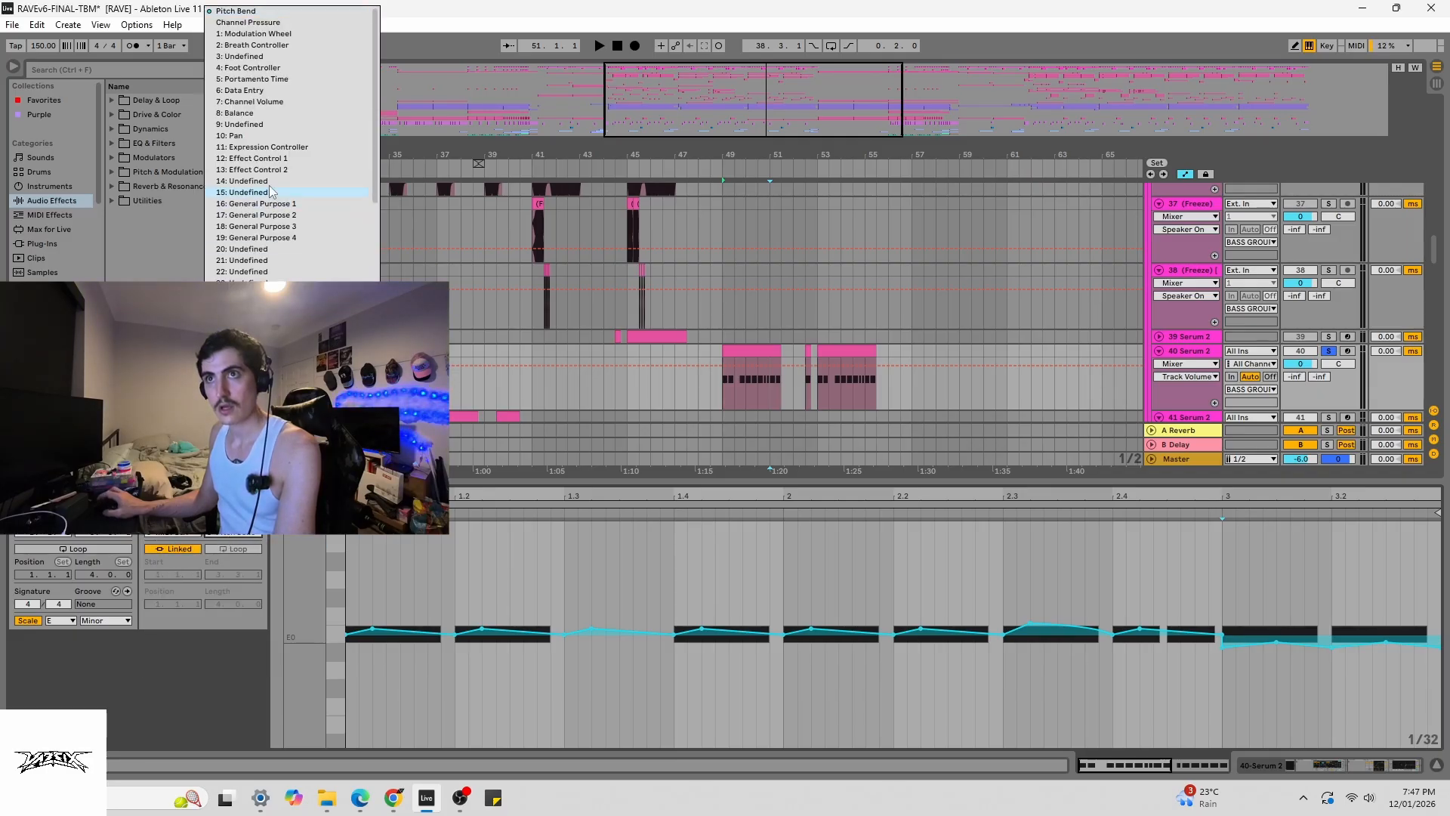
{"action": "left_click", "coordinate": [242, 19]}
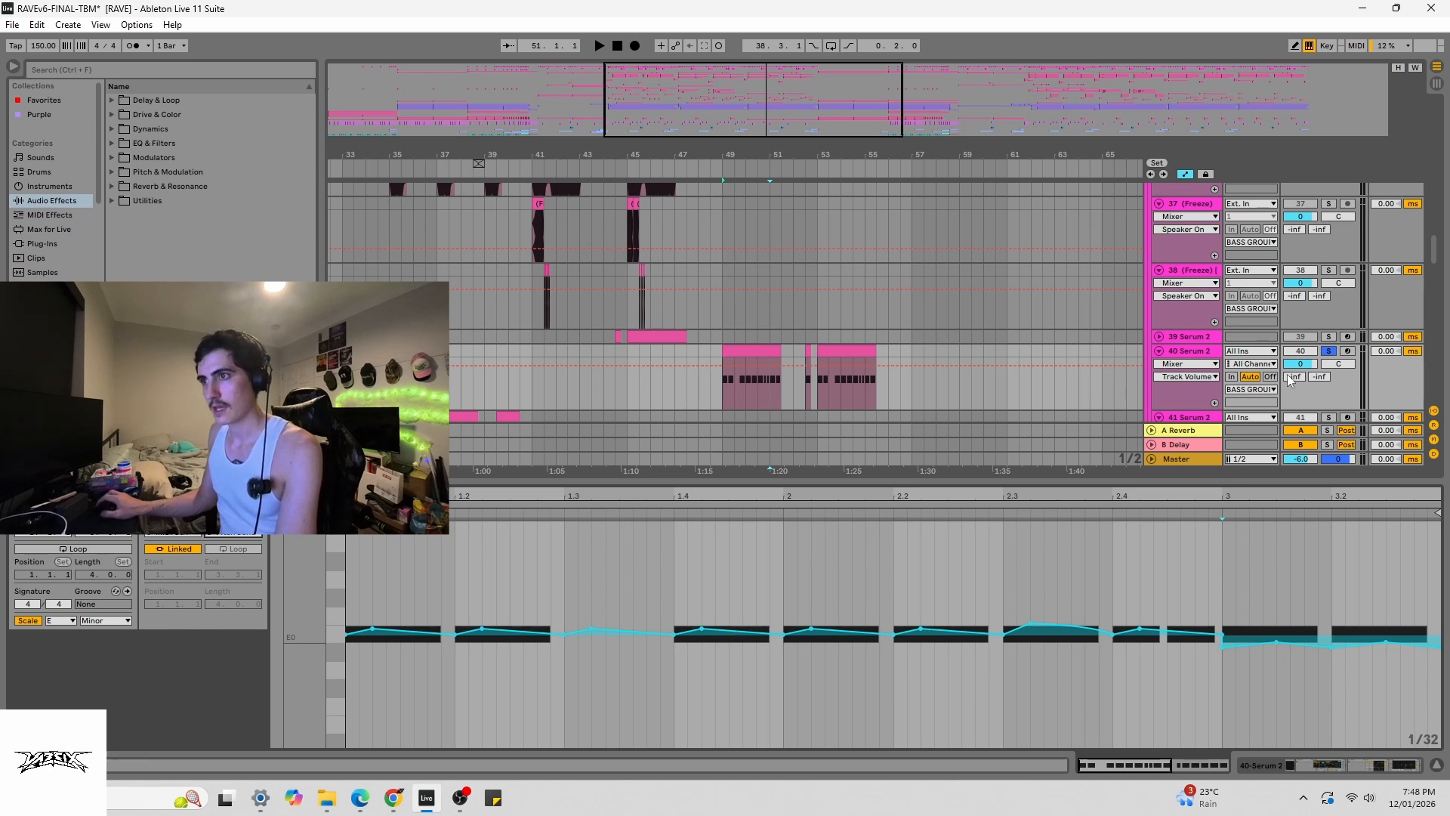
- Play the soloed 40 Serum 2 clip from bar 51 while viewing its Pitch Bend envelope
{"action": "key", "text": "space"}
{"action": "left_click", "coordinate": [1328, 351]}
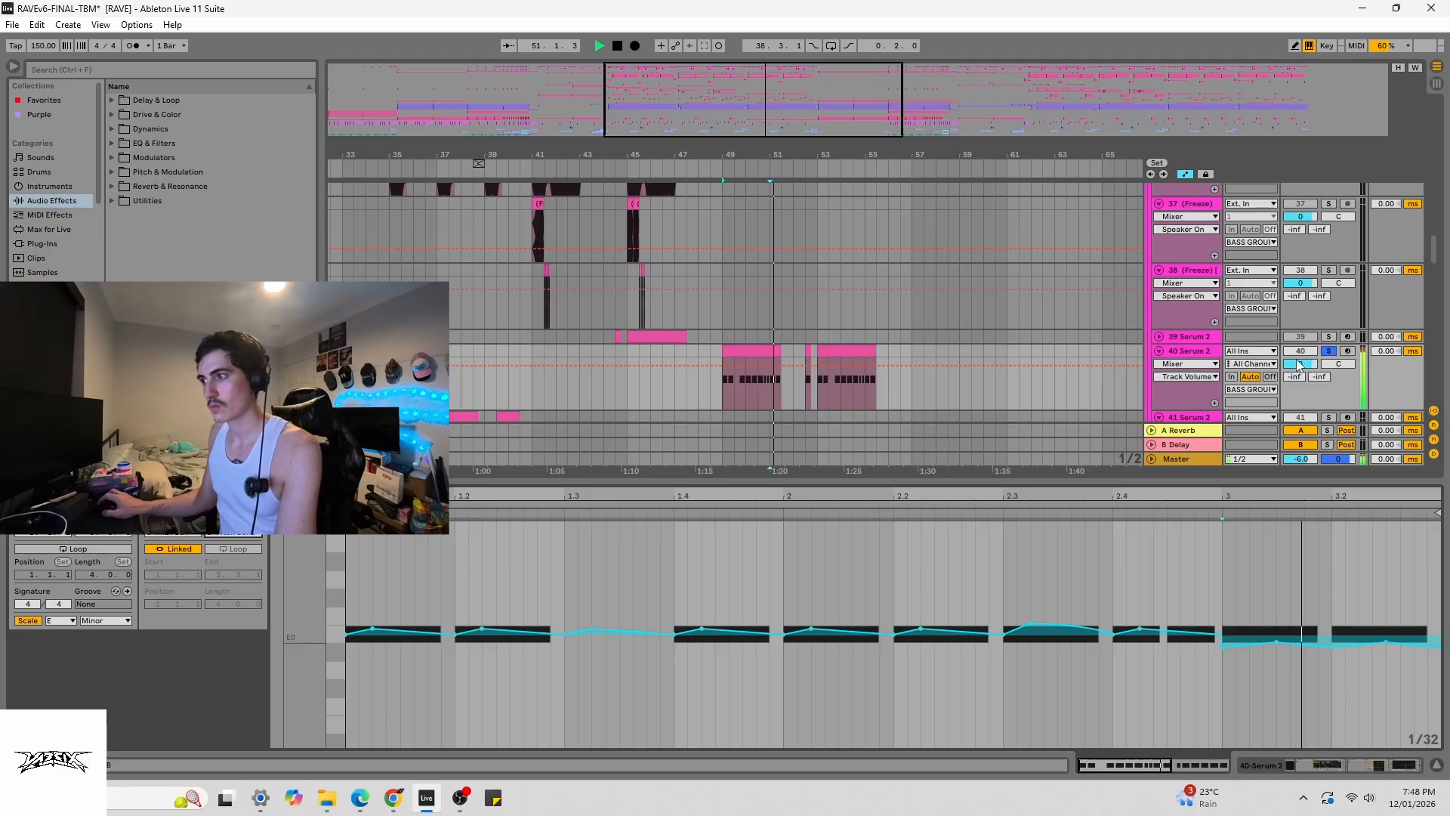
{"action": "key", "text": "space"}
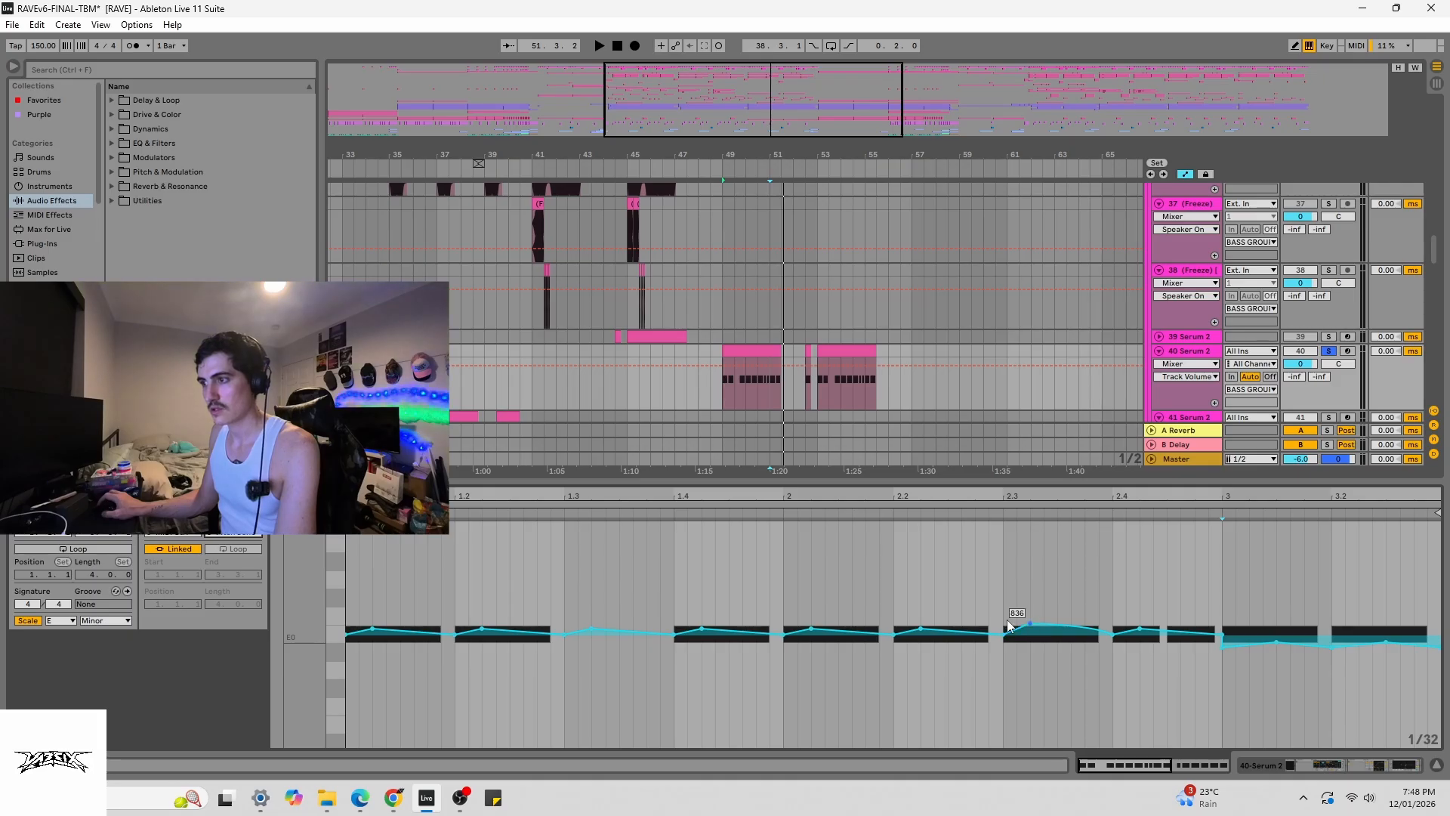
- Play the soloed 40 Serum 2 clip several times from beat 2.2 while viewing its Pitch Bend envelope
{"action": "left_click", "coordinate": [893, 511]}
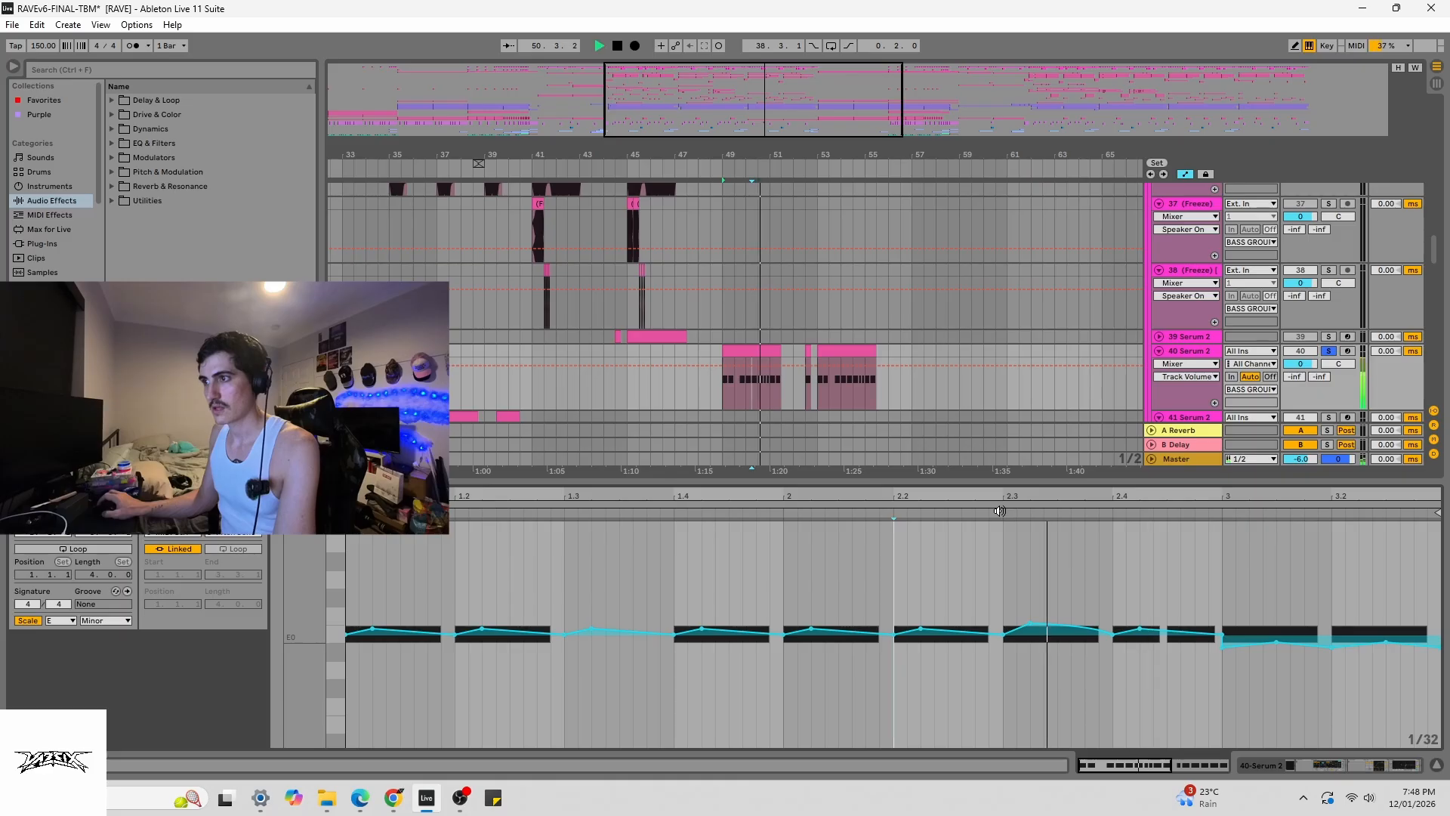
{"action": "left_click", "coordinate": [892, 511]}
{"action": "key", "text": "space"}
{"action": "left_click", "coordinate": [892, 511]}
{"action": "key", "text": "space"}
{"action": "key", "text": "space"}
{"action": "key", "text": "space"}
{"action": "key", "text": "space"}
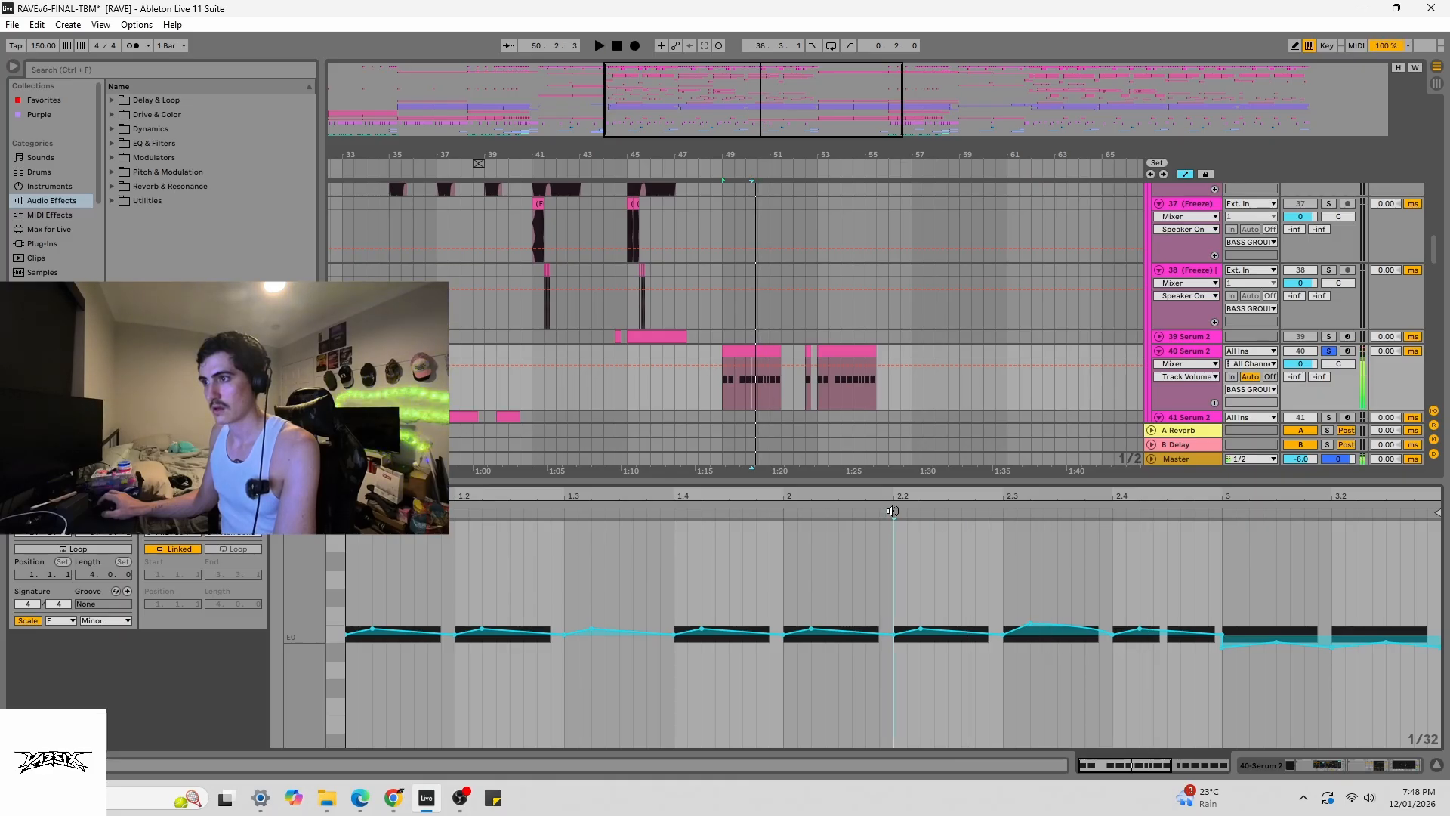
{"action": "key", "text": "space"}
- Highlight the Pitch Bend envelope sections at beats 2.3 and 2.2 and from bar 3 to compare their curves
{"action": "mouse_move", "coordinate": [1004, 613]}
{"action": "left_mouse_down"}
{"action": "mouse_move", "coordinate": [1127, 608]}
{"action": "mouse_move", "coordinate": [1109, 608]}
{"action": "left_mouse_up"}
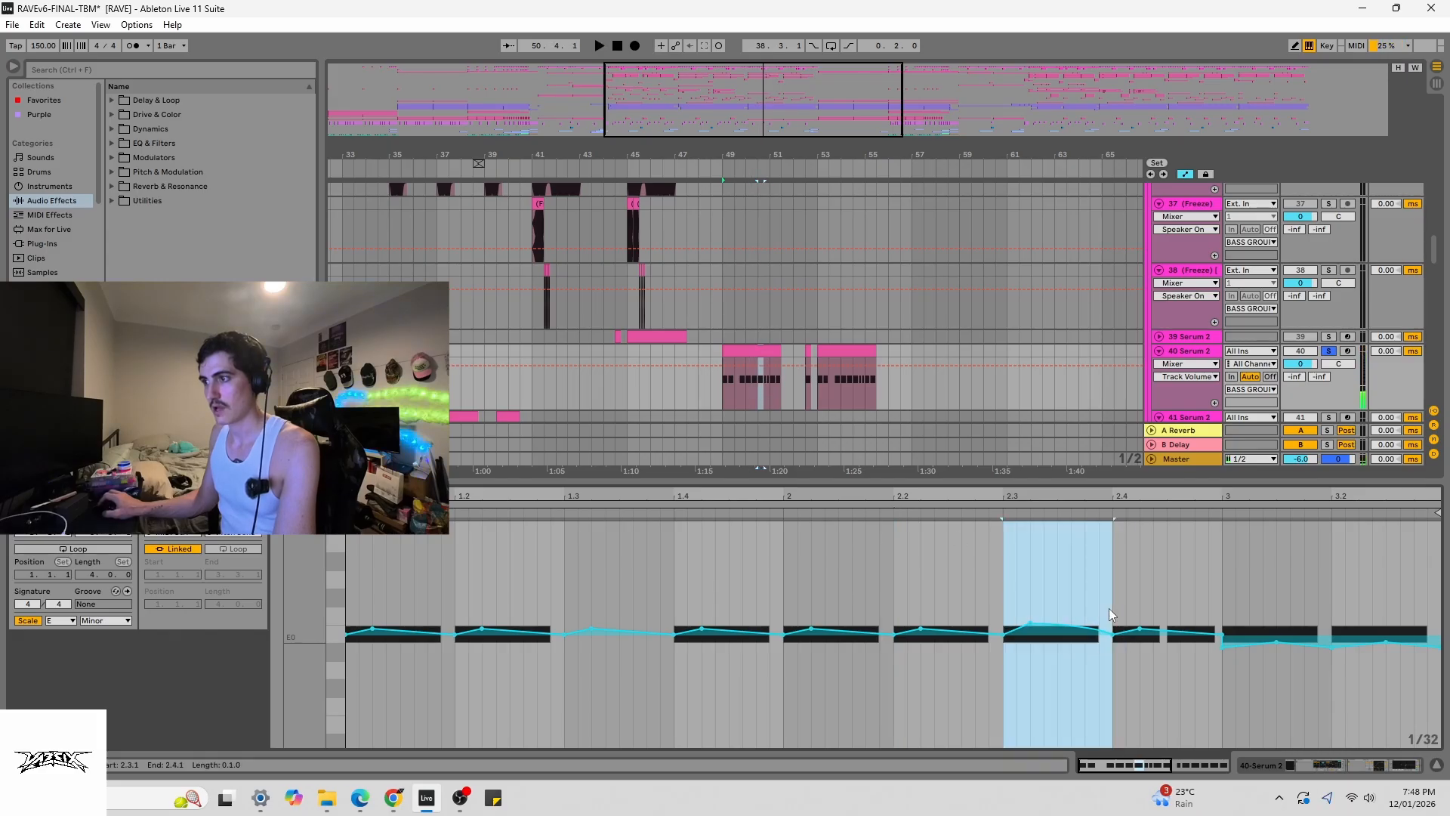
{"action": "left_click", "coordinate": [898, 602]}
{"action": "left_click_drag", "start_coordinate": [897, 607], "coordinate": [1000, 601]}
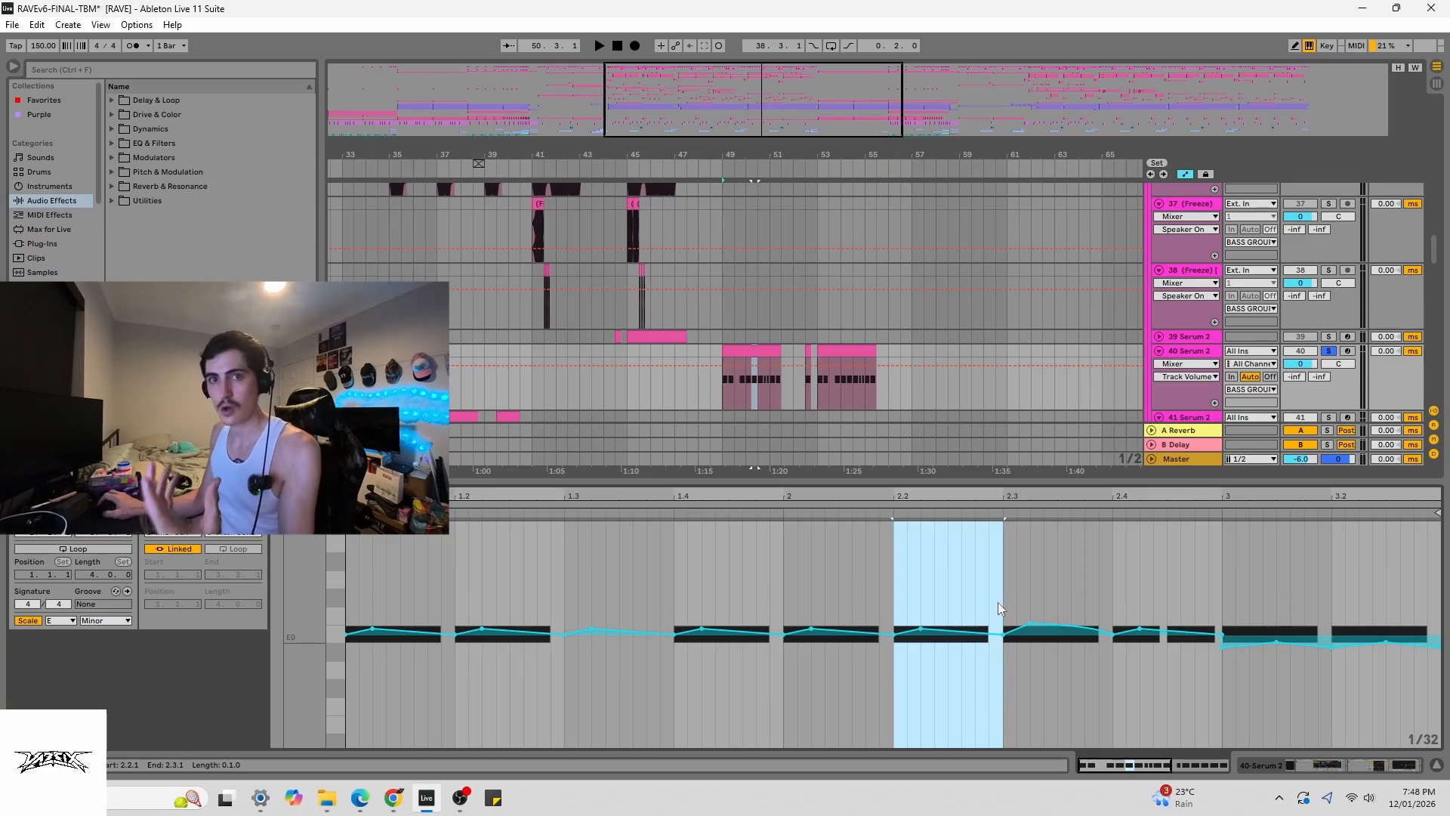
{"action": "left_click", "coordinate": [949, 605]}
{"action": "left_click_drag", "start_coordinate": [1219, 663], "coordinate": [1382, 672]}
- Play the 40 Serum 2 clip from bar 3 of its envelope and again from its start at bar 49
{"action": "left_click", "coordinate": [1177, 655]}
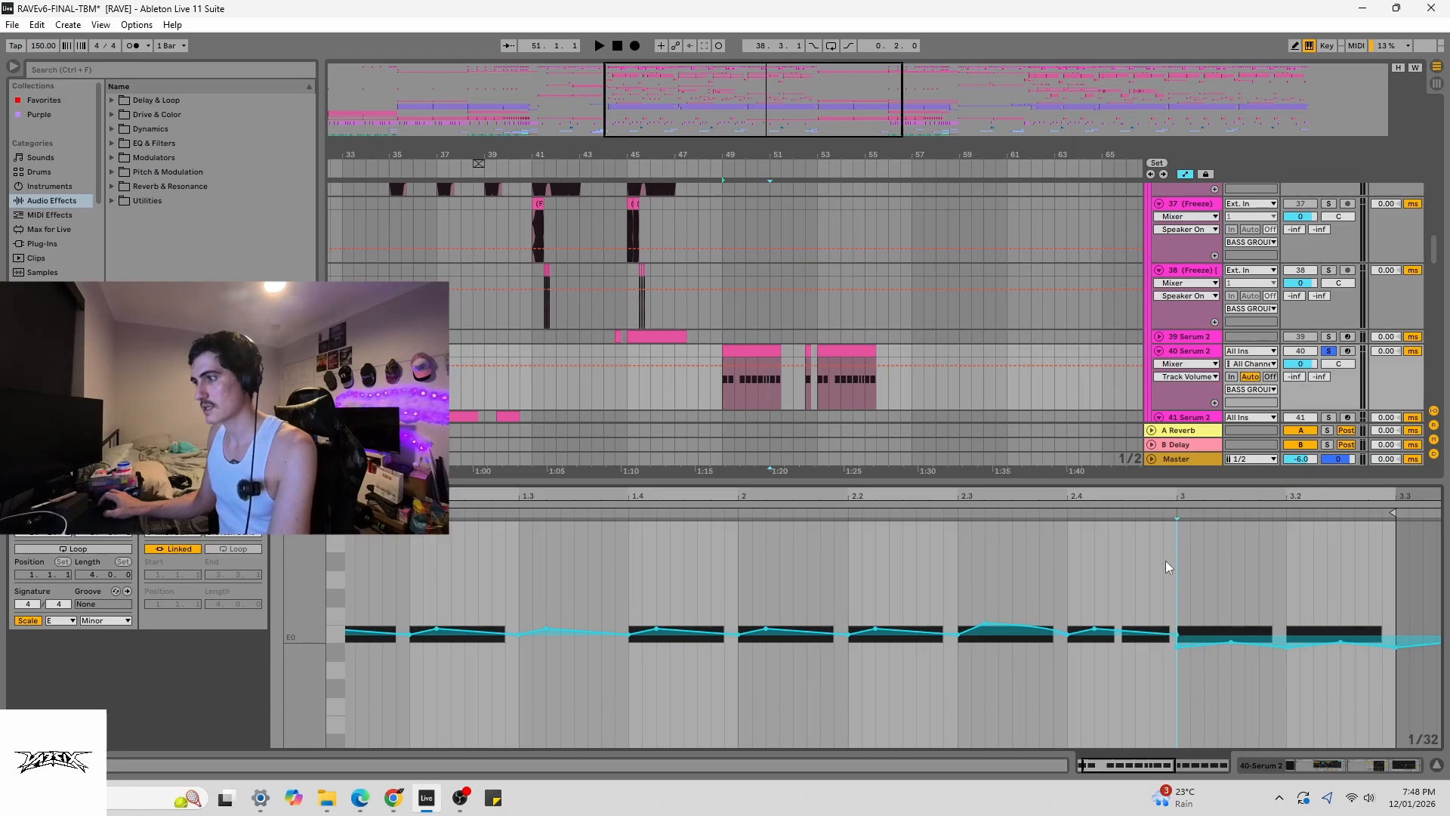
{"action": "left_click", "coordinate": [1173, 512]}
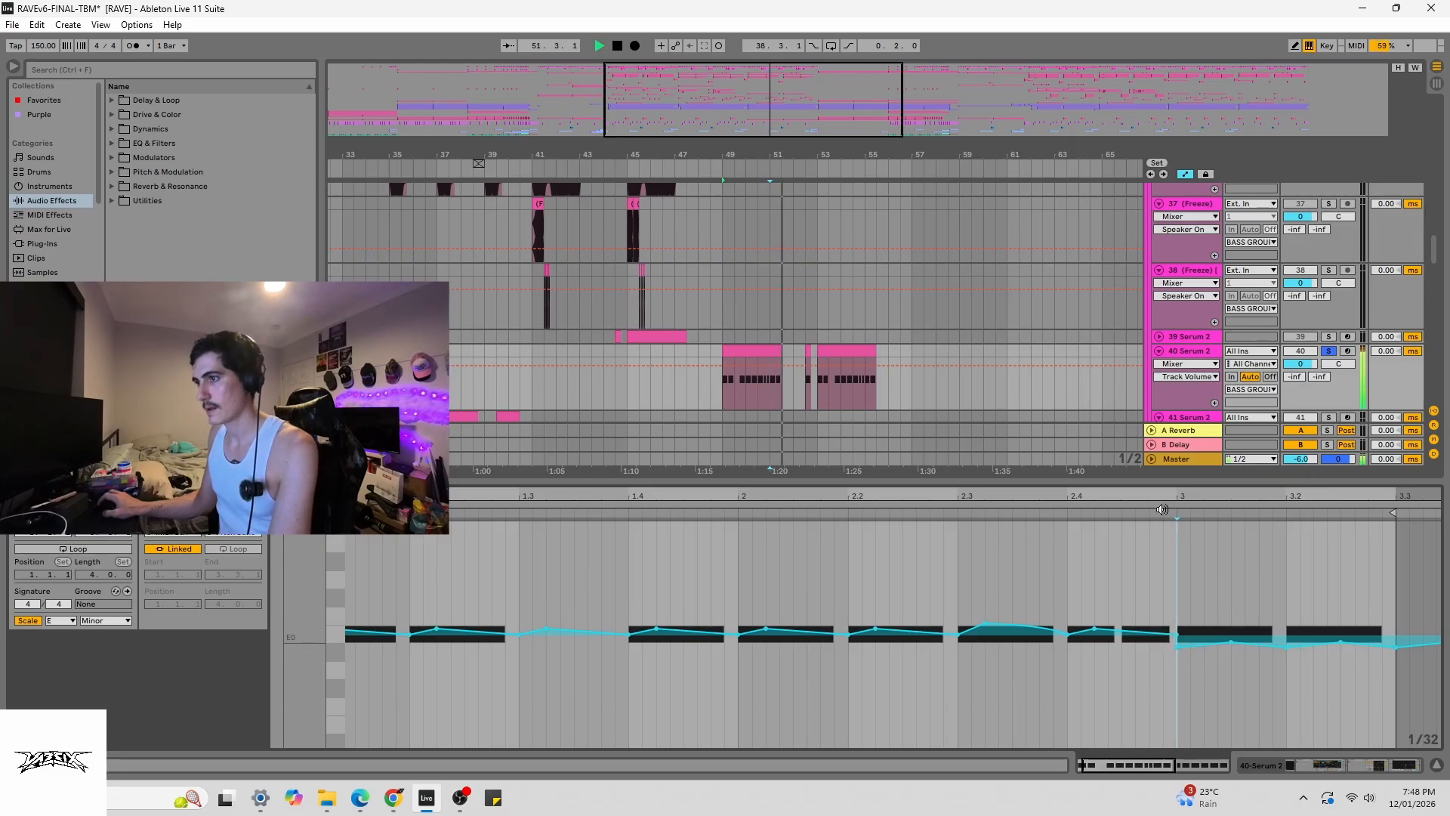
{"action": "left_click", "coordinate": [745, 344]}
{"action": "key", "text": "space"}
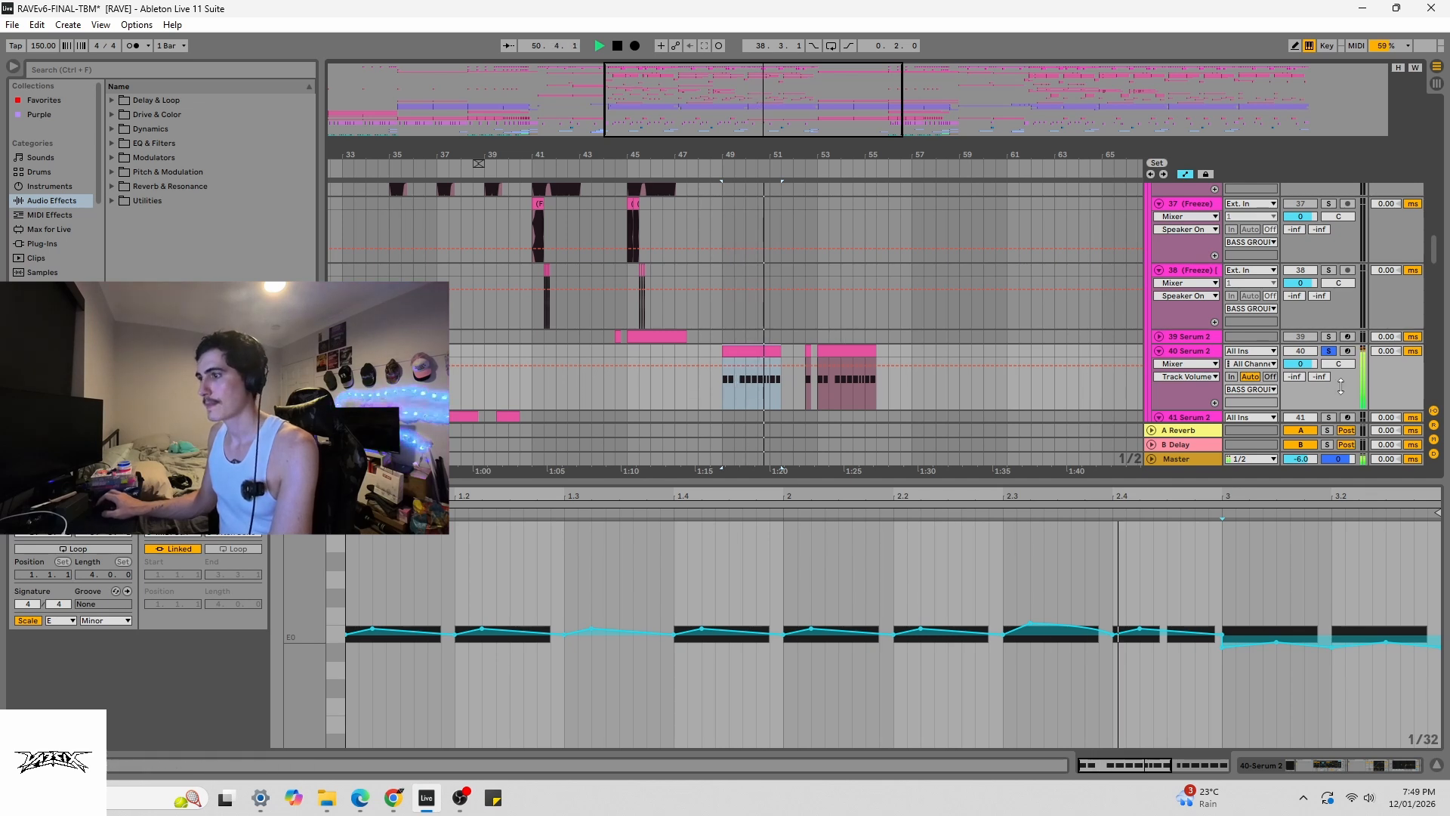
{"action": "key", "text": "space"}
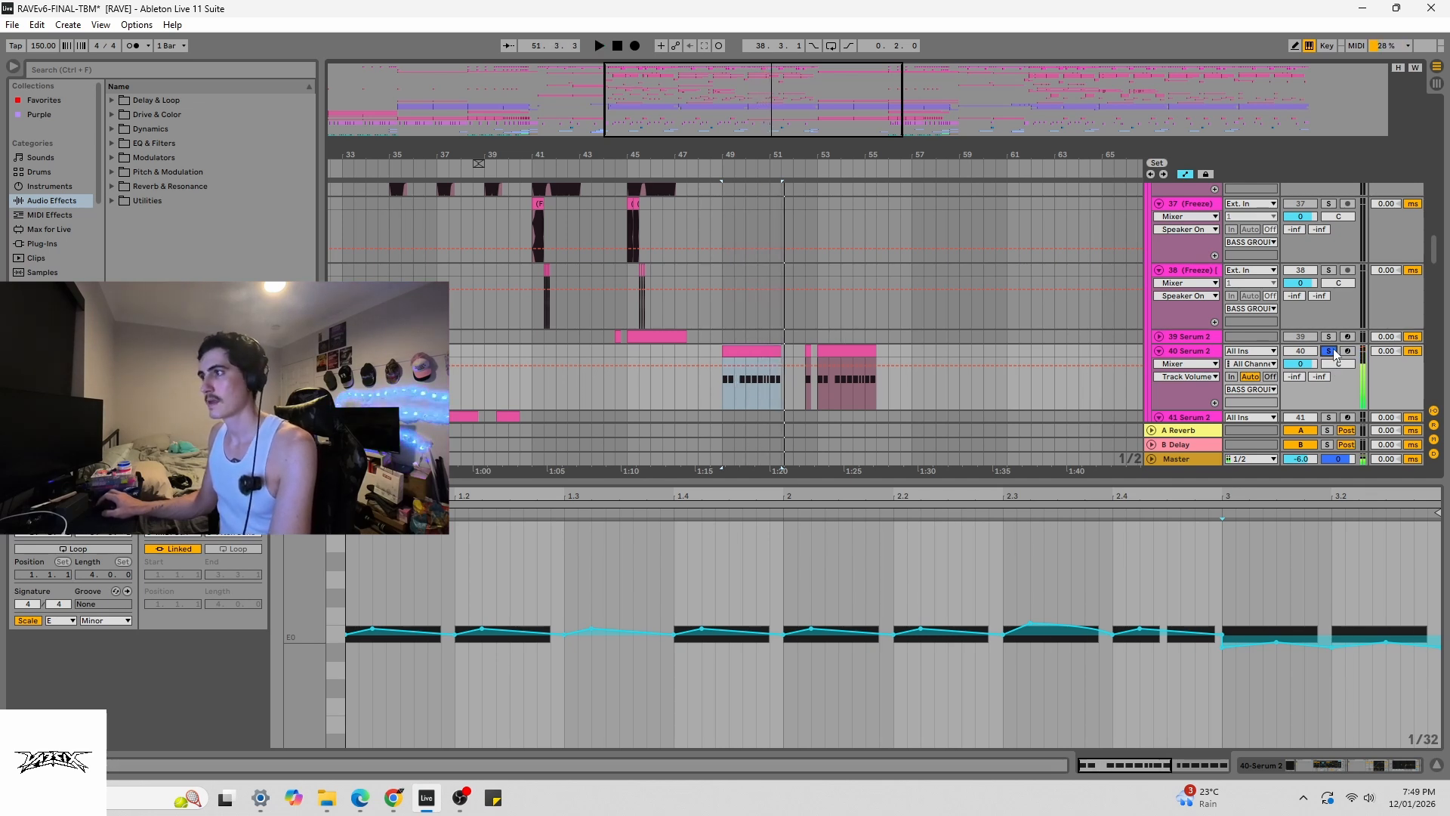
- Play the 41 Serum 2 clips from bar 33 with that track soloed
{"action": "scroll", "coordinate": [828, 304], "scroll_direction": "down", "scroll_amount": 3}
{"action": "left_click_drag", "start_coordinate": [785, 111], "coordinate": [699, 286]}
{"action": "left_click", "coordinate": [669, 363]}
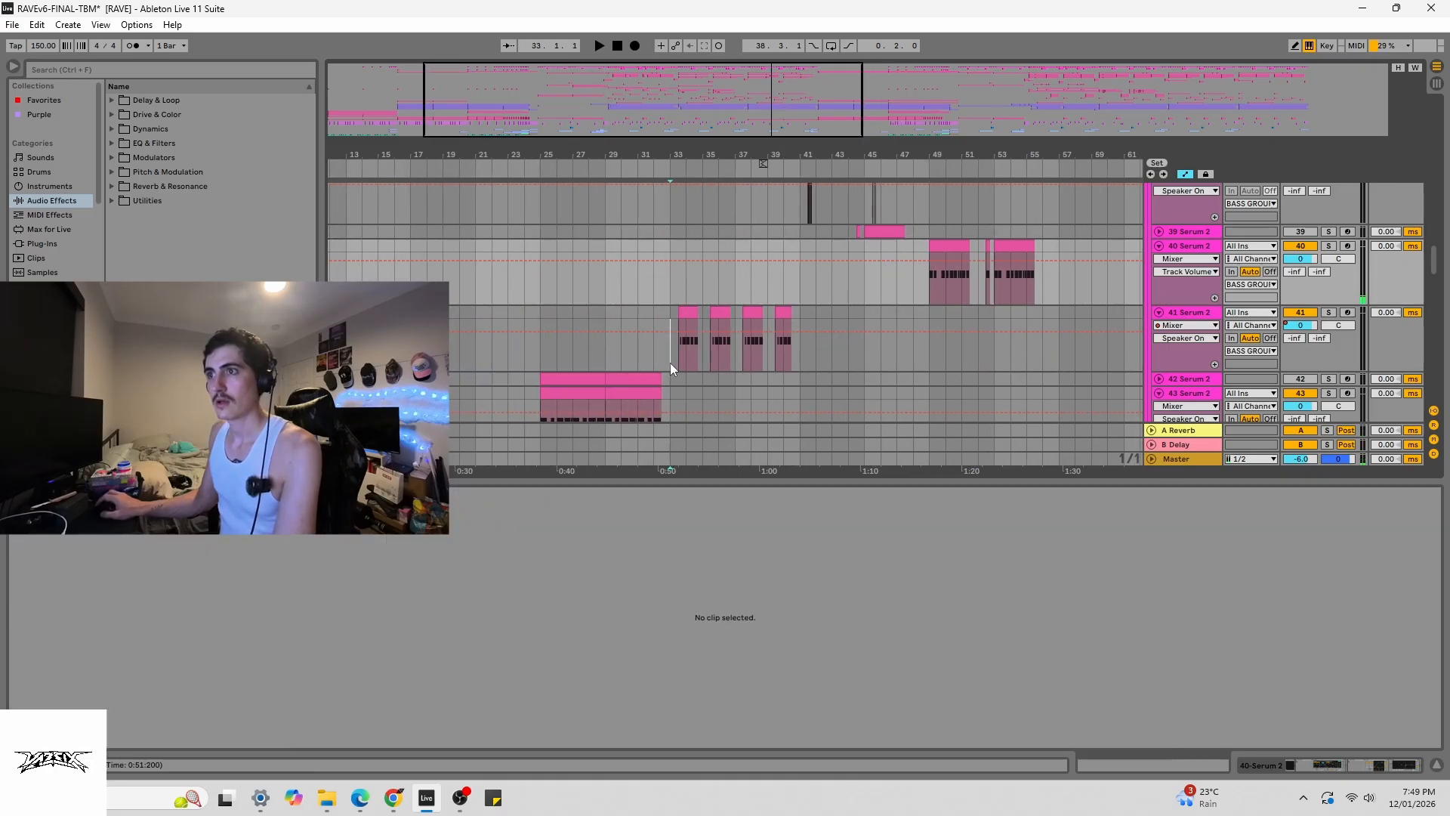
{"action": "left_click", "coordinate": [949, 246]}
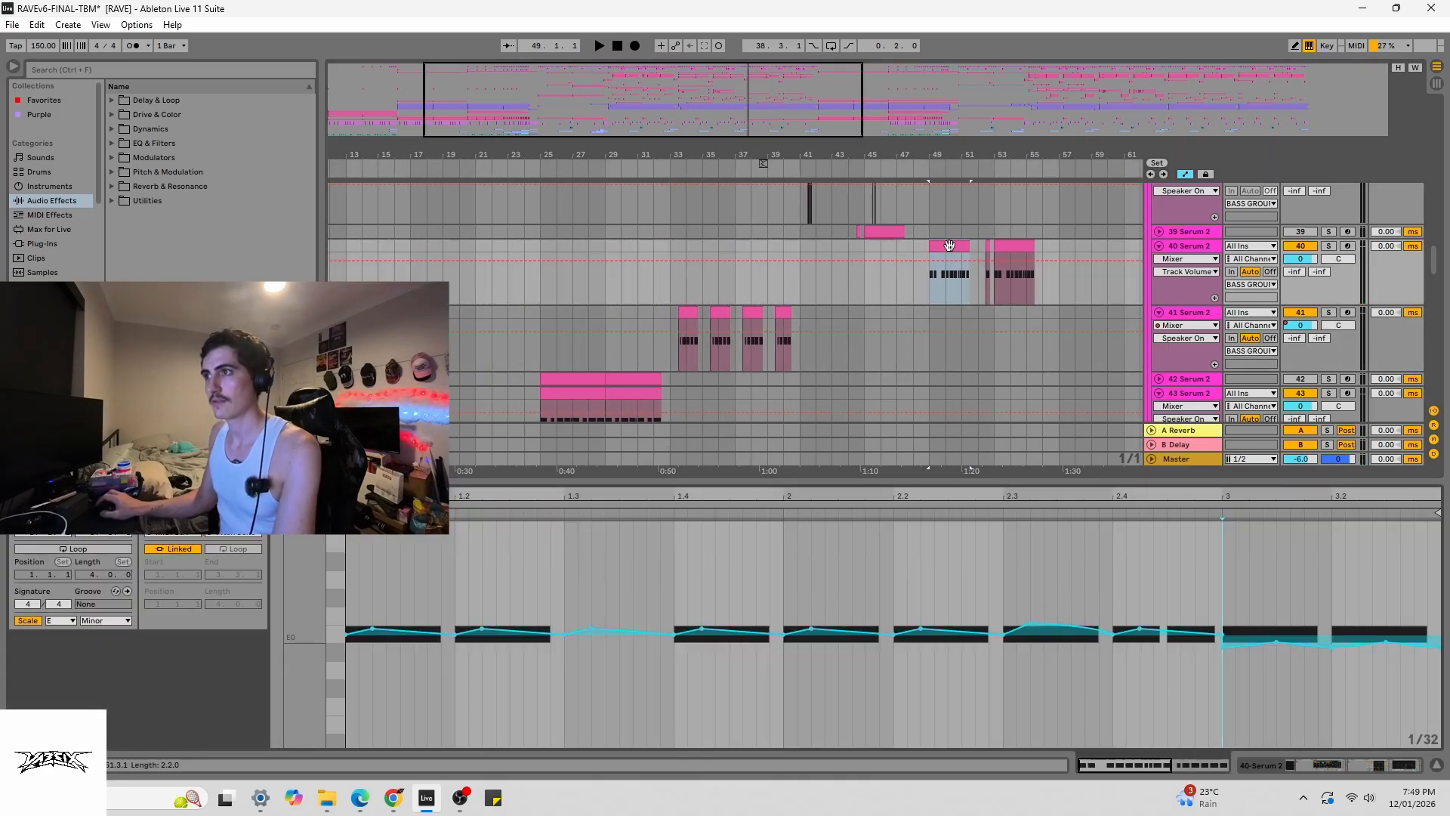
{"action": "left_click", "coordinate": [680, 355]}
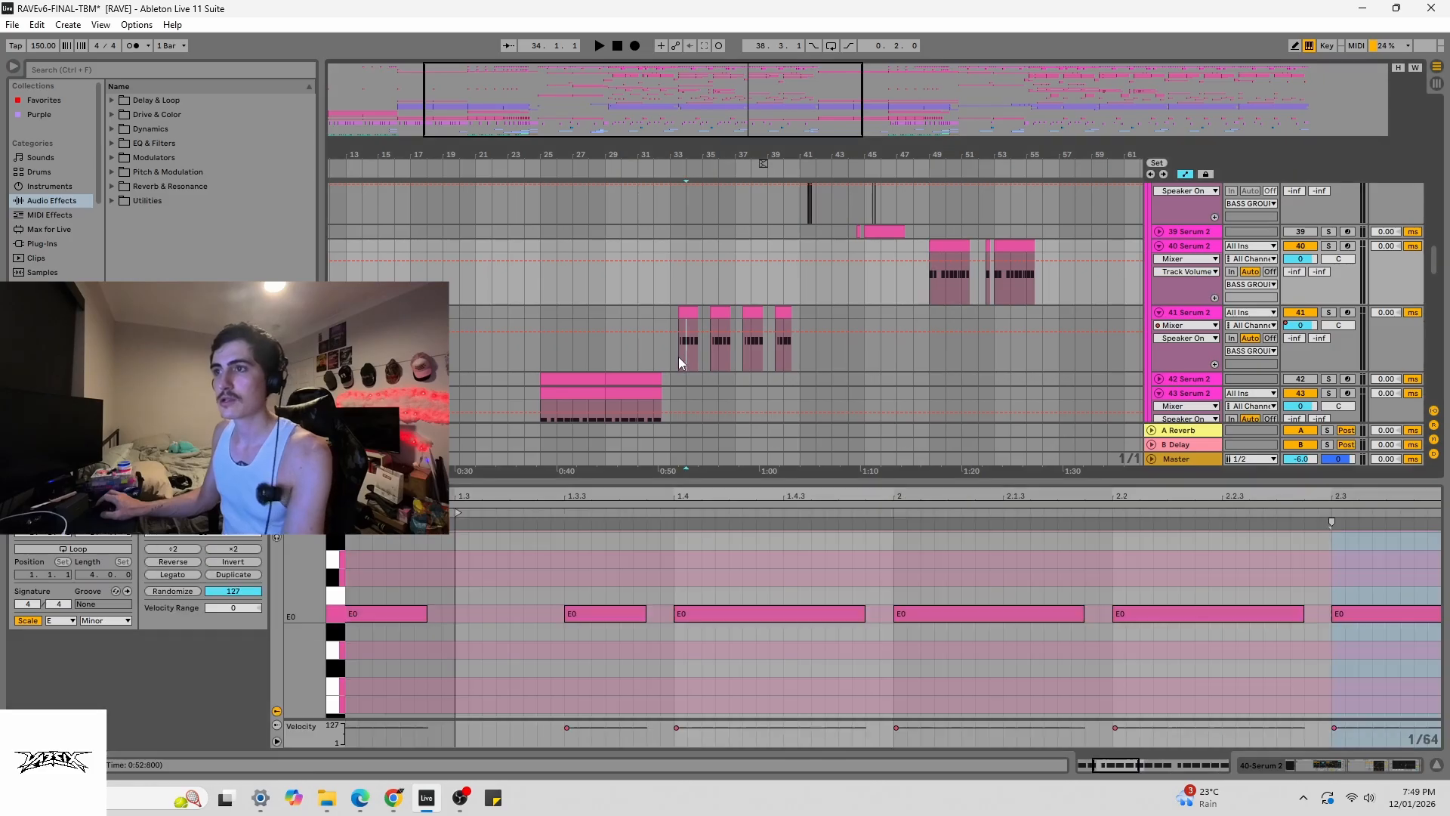
{"action": "left_click", "coordinate": [654, 361]}
{"action": "key", "text": "space"}
{"action": "scroll", "coordinate": [894, 292], "scroll_direction": "down", "scroll_amount": 3}
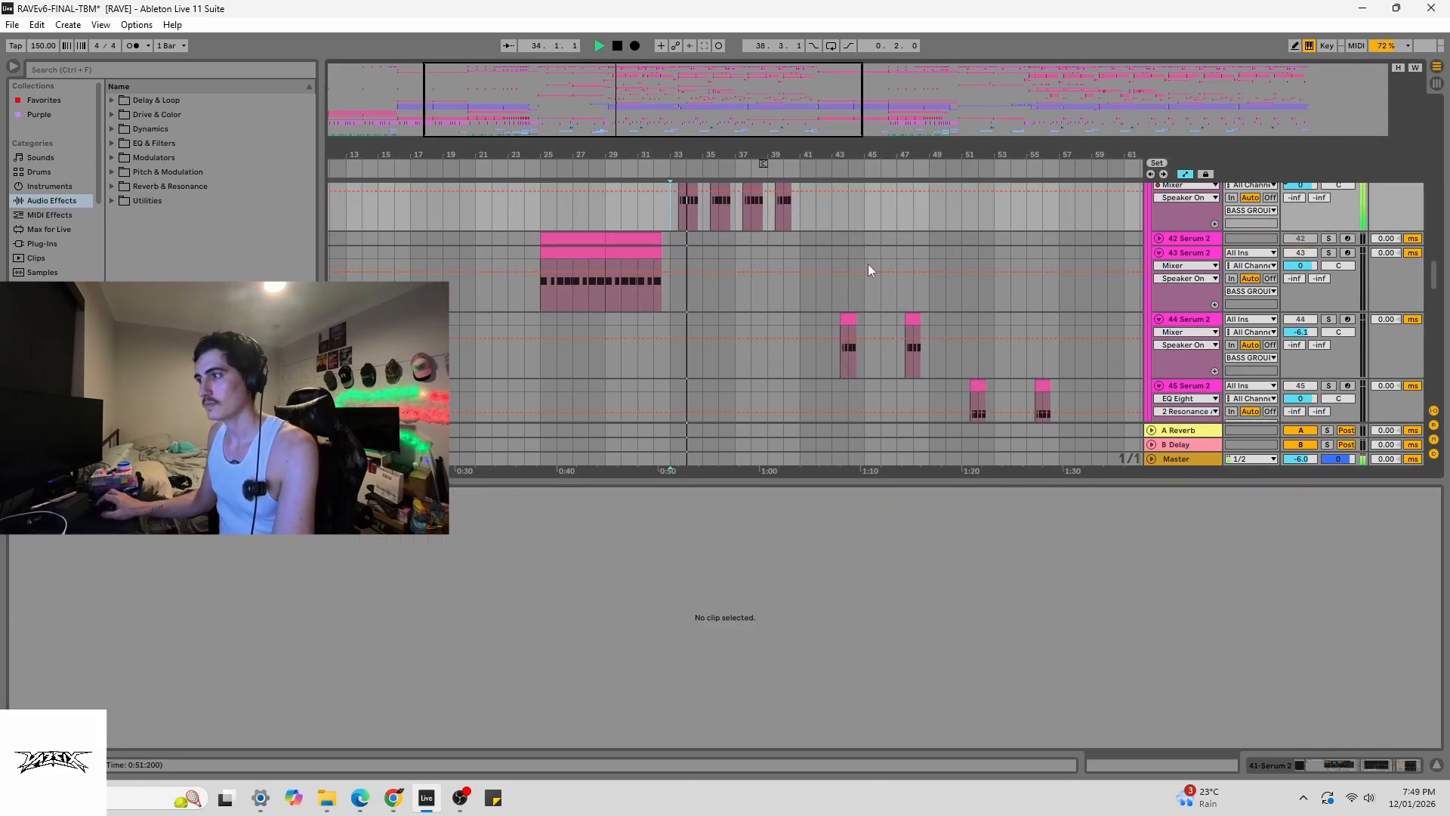
{"action": "scroll", "coordinate": [831, 257], "scroll_direction": "up", "scroll_amount": 3}
{"action": "left_click_drag", "start_coordinate": [621, 87], "coordinate": [647, 138]}
{"action": "key", "text": "space"}
- Show the device chain of the first 41 Serum 2 clip, open its Serum 2 instrument, and return to the arrangement
{"action": "left_click", "coordinate": [664, 315]}
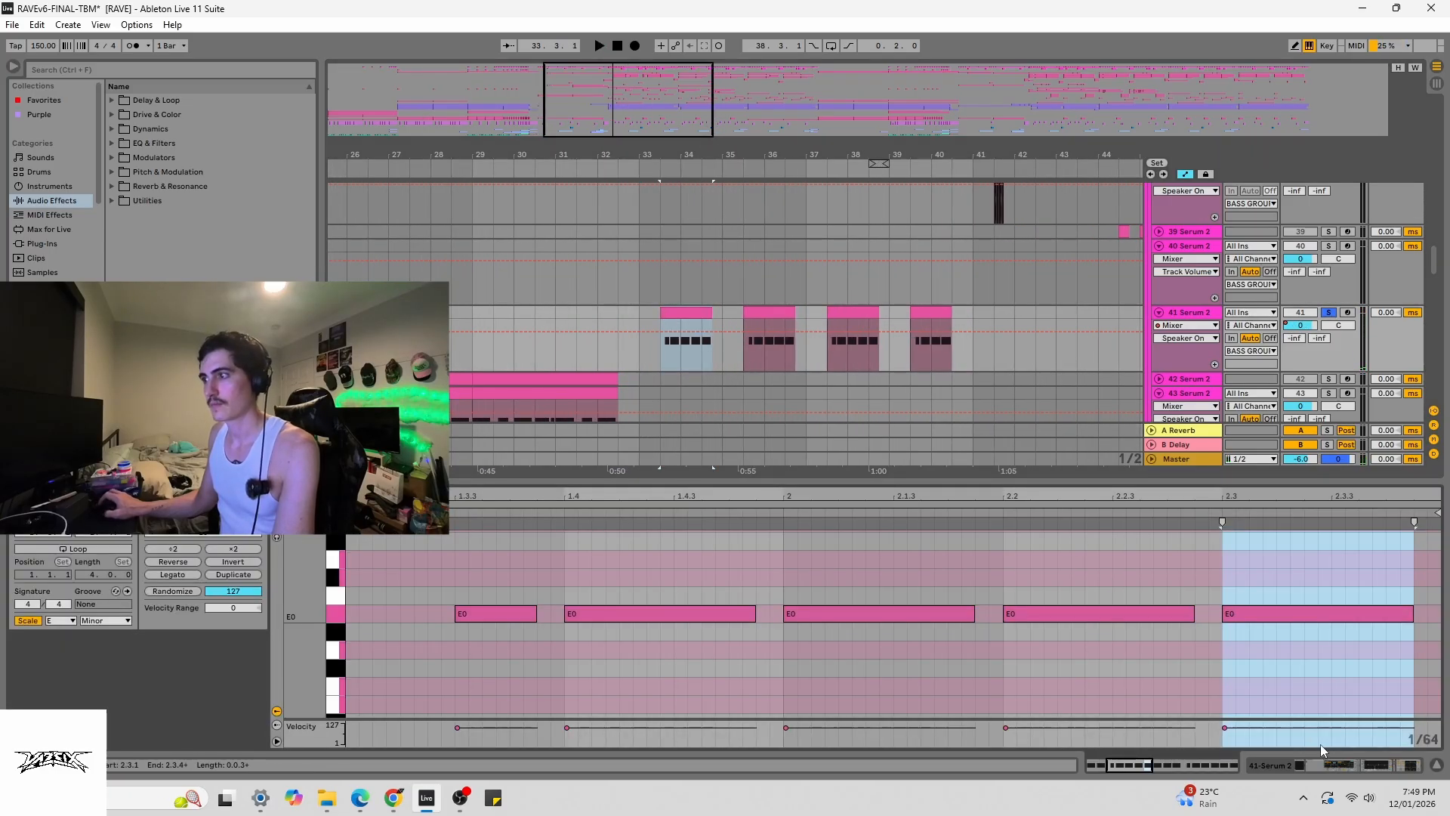
{"action": "key", "text": "shift+Tab"}
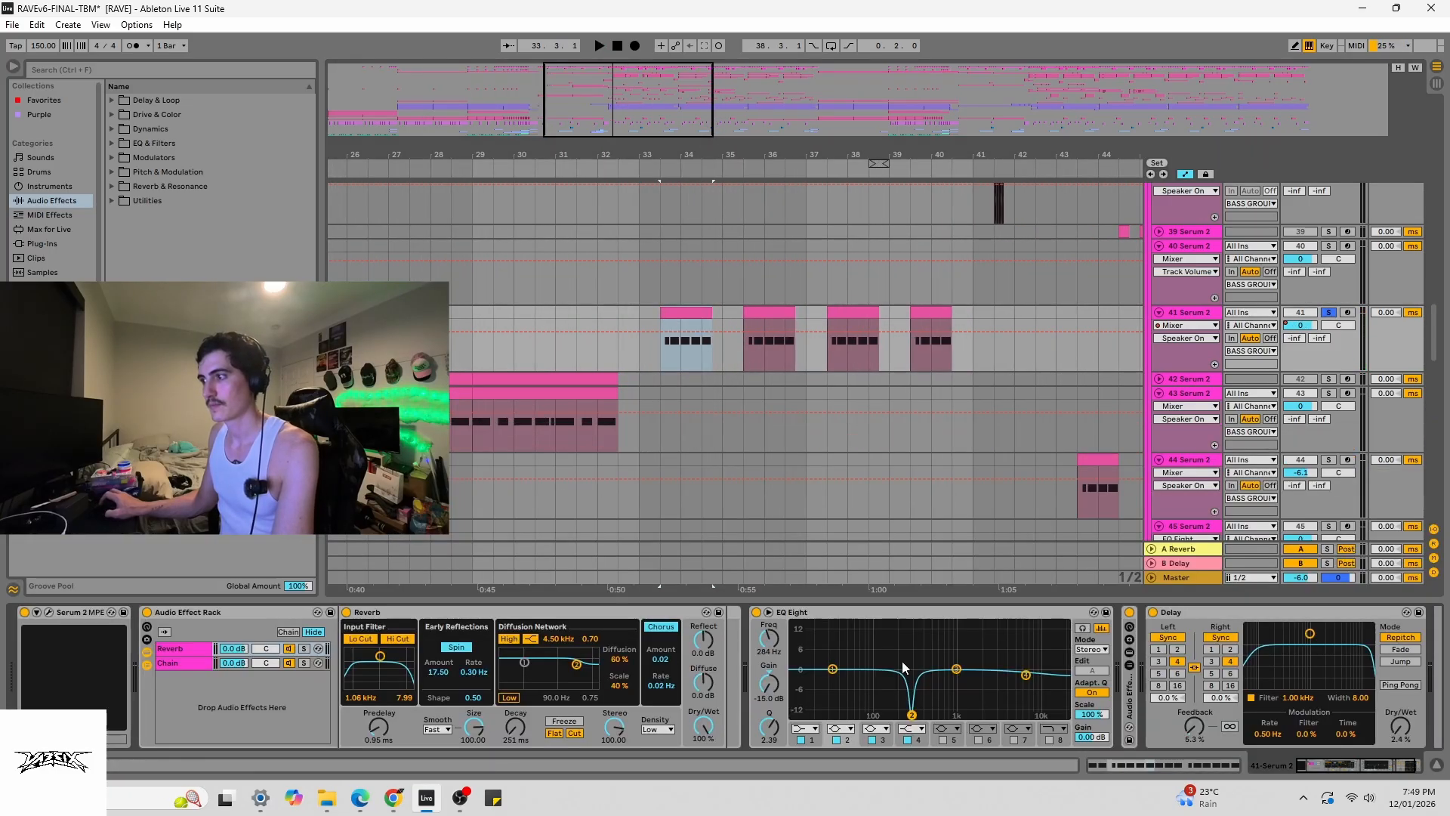
{"action": "left_click", "coordinate": [48, 612]}
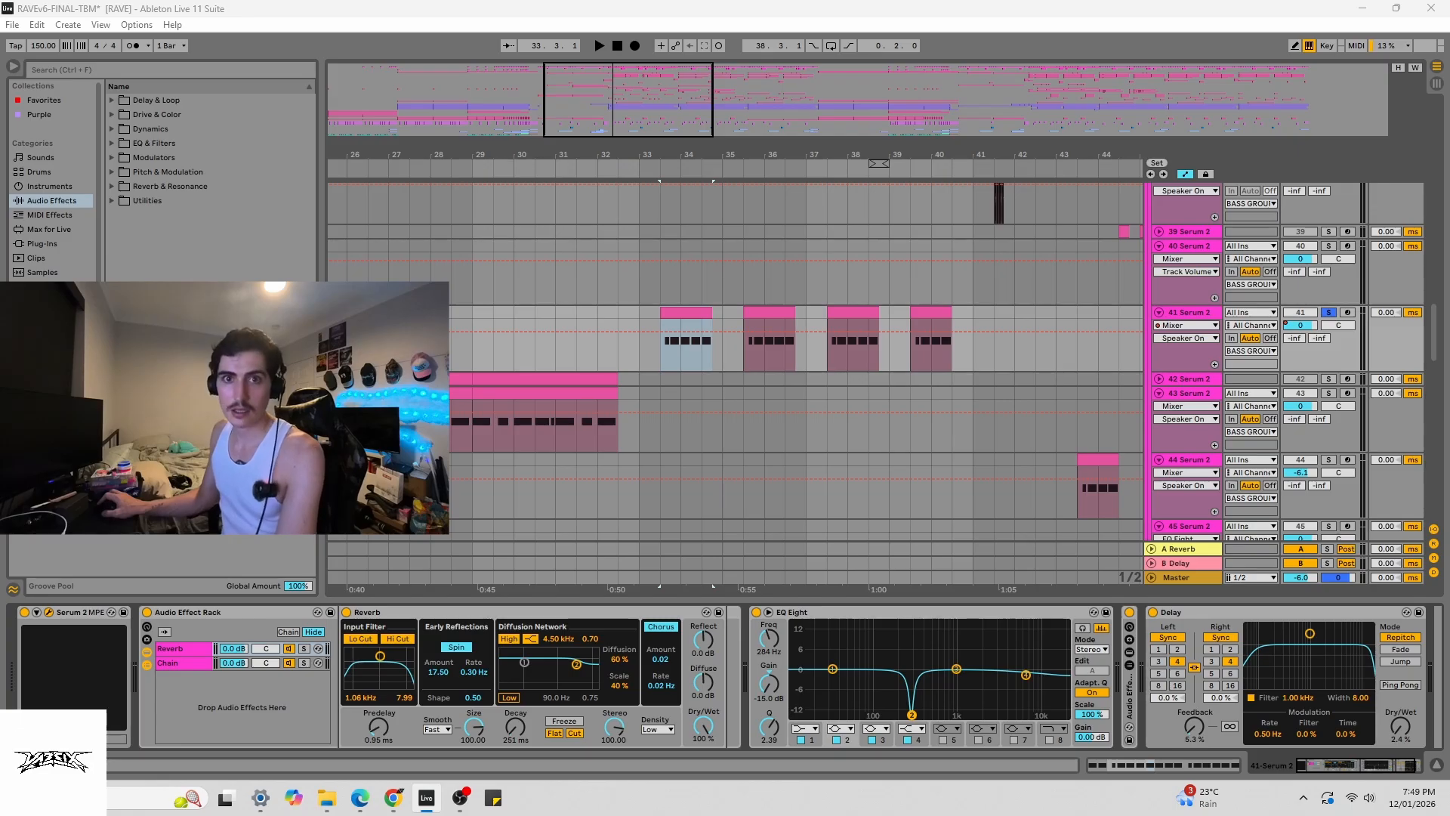
{"action": "key", "text": "alt+Tab"}
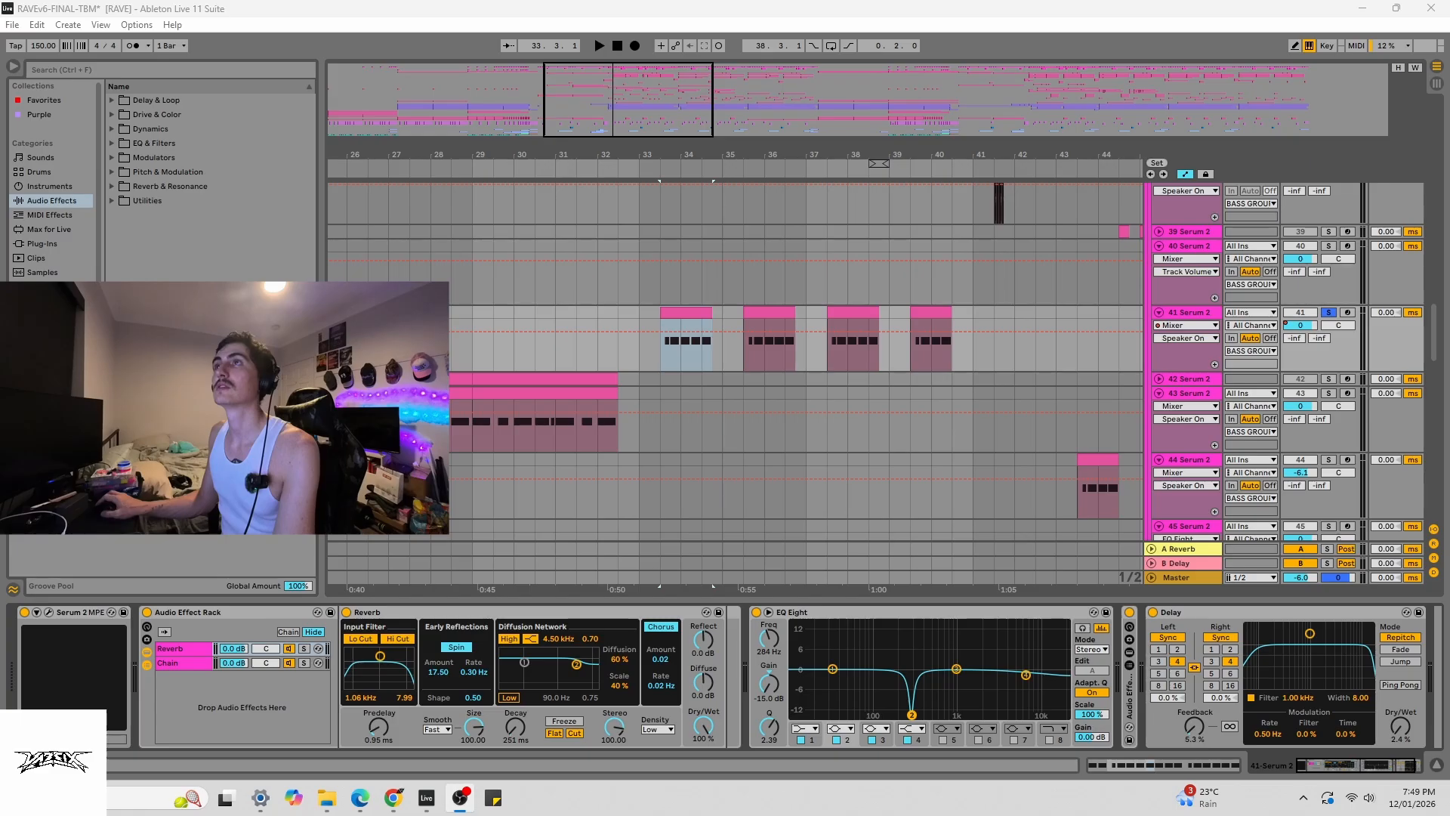
{"action": "left_click", "coordinate": [628, 347]}
{"action": "left_click", "coordinate": [628, 347]}
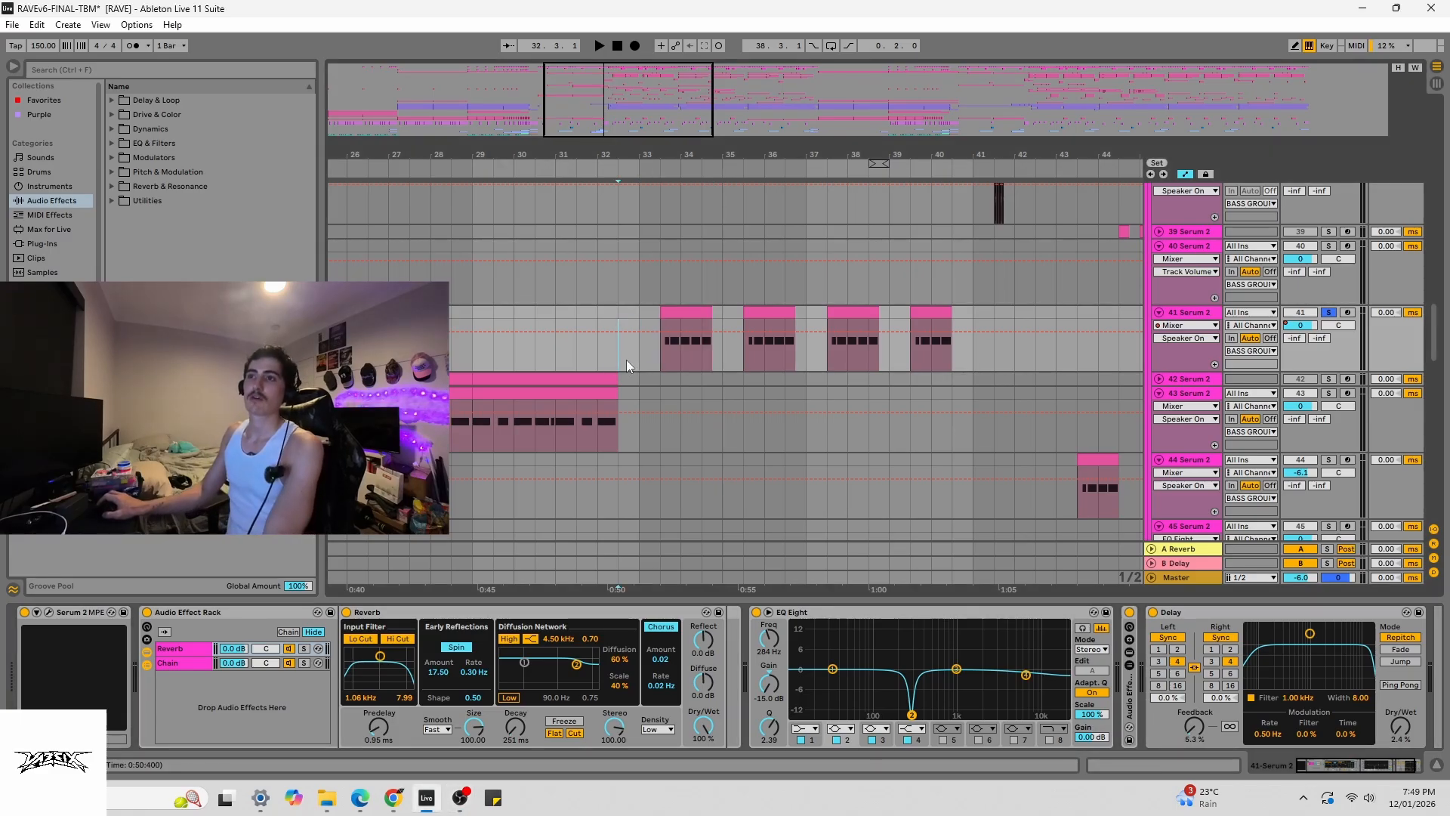
{"action": "left_click", "coordinate": [633, 354]}
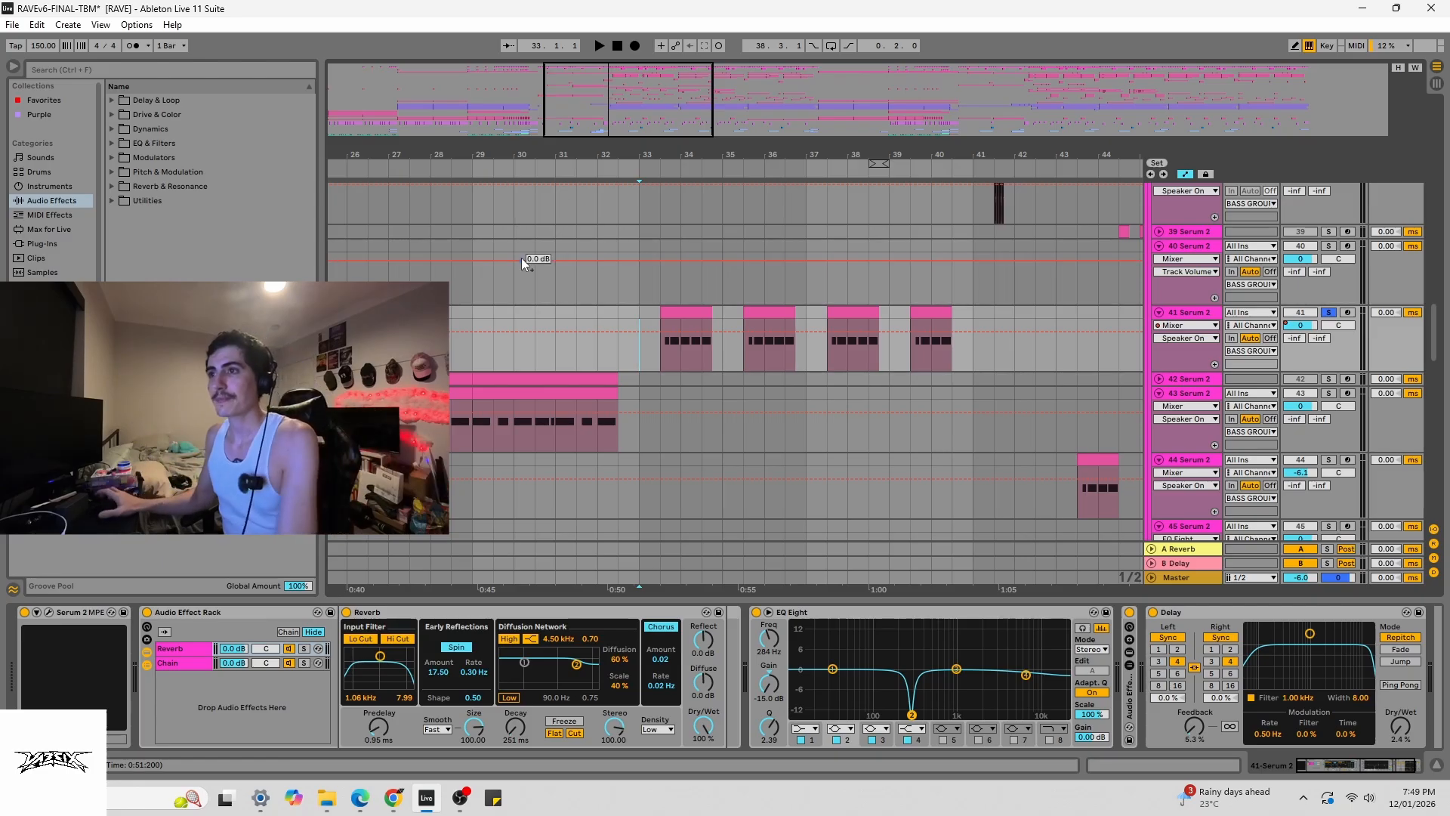
{"action": "left_click", "coordinate": [683, 313]}
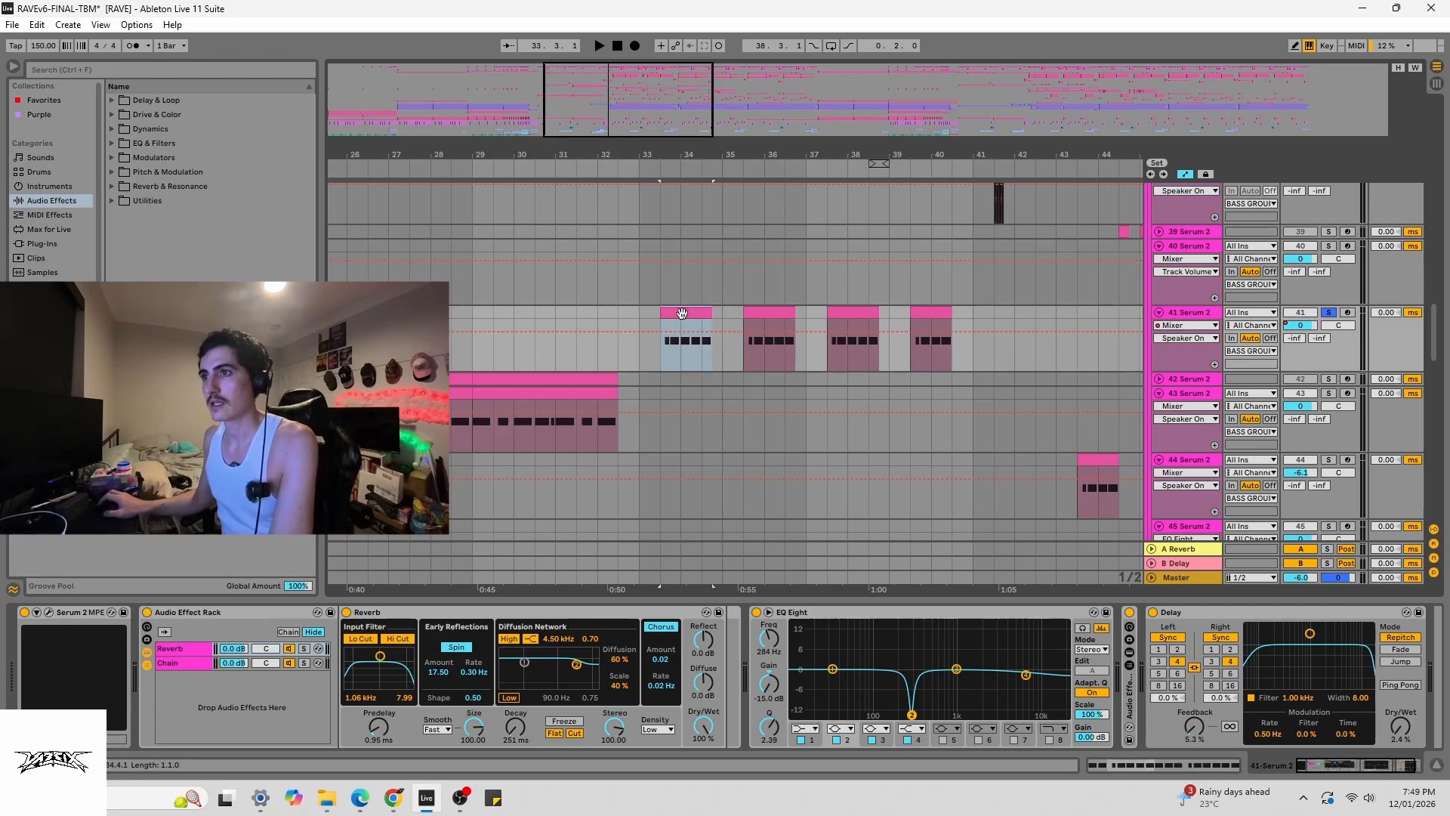
- Play the 40 Serum 2 track from bar 49 in solo and turn its solo off
{"action": "left_click_drag", "start_coordinate": [660, 70], "coordinate": [757, 23]}
{"action": "left_click", "coordinate": [884, 297]}
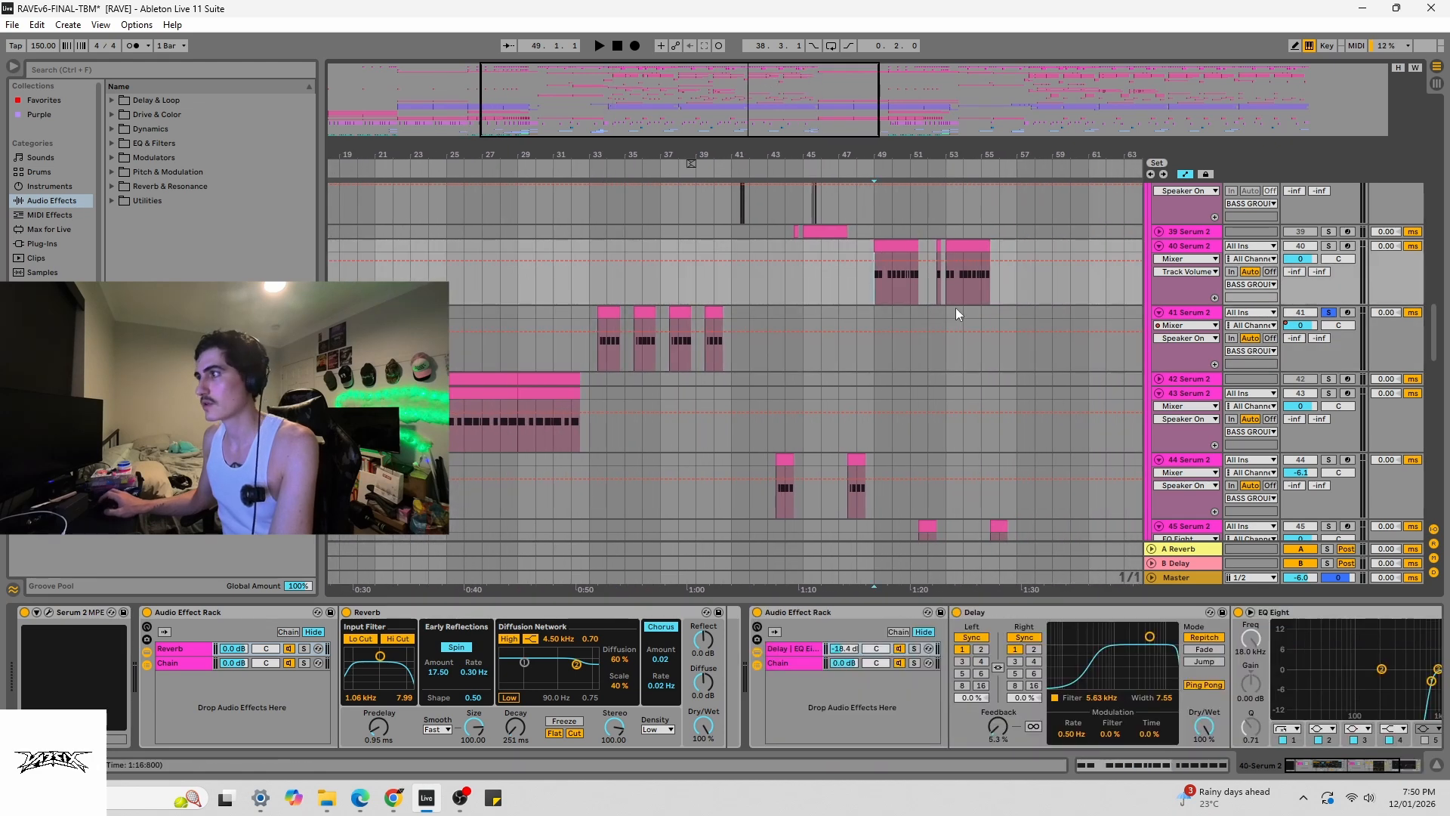
{"action": "key", "text": "space"}
{"action": "left_click", "coordinate": [1328, 246]}
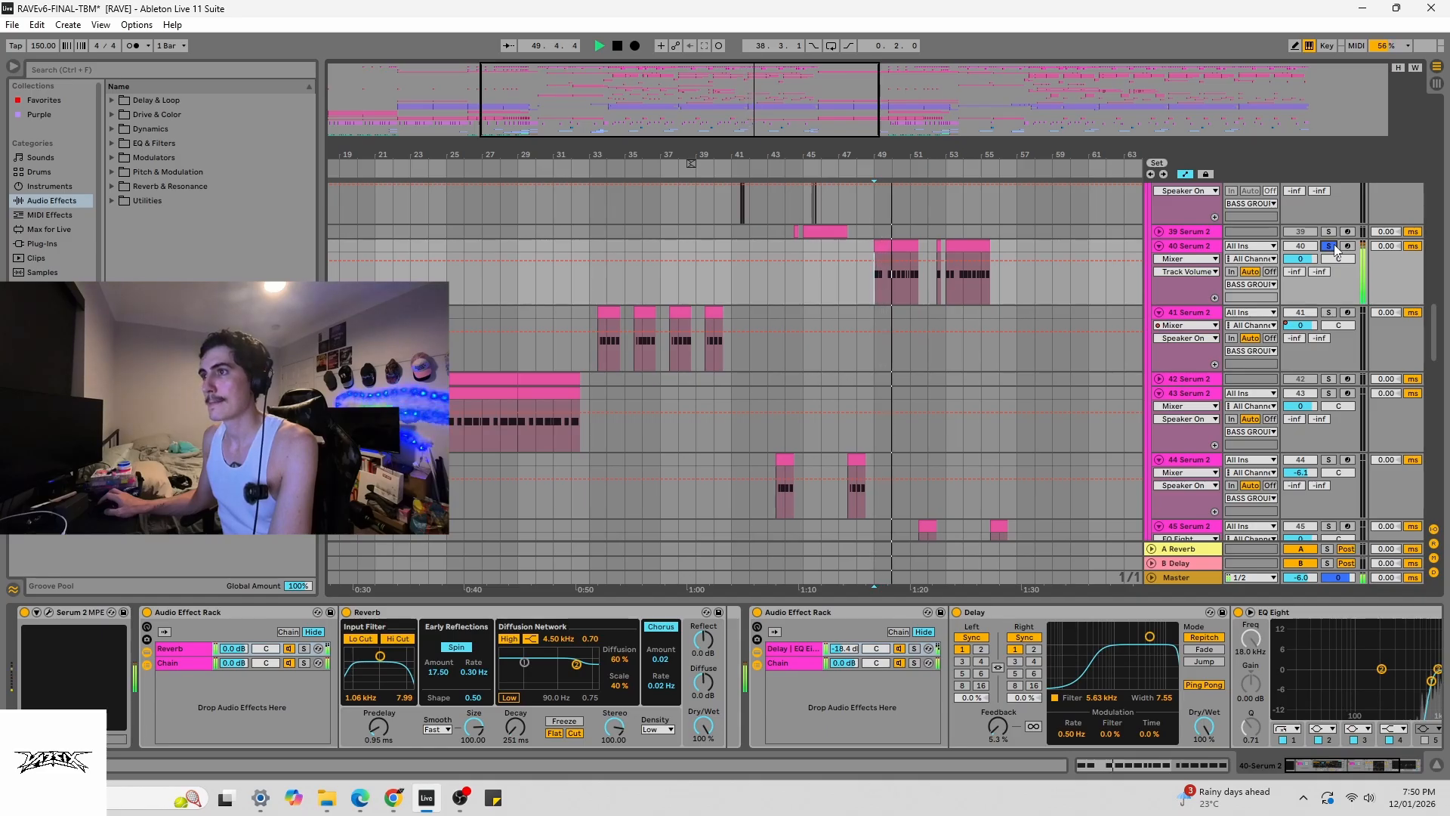
{"action": "left_click", "coordinate": [1332, 248]}
{"action": "key", "text": "space"}
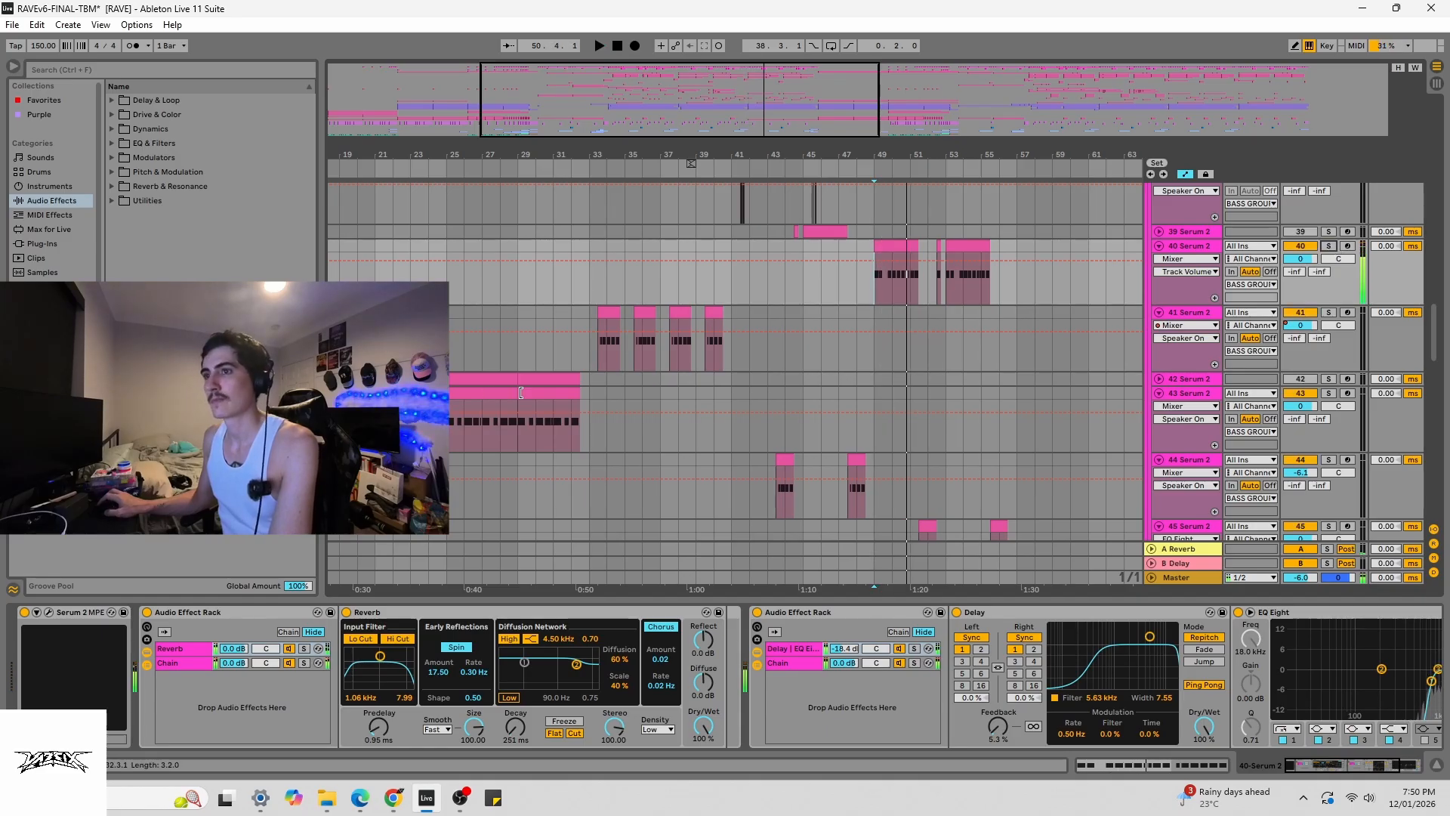
- Play the 43 Serum 2 clip from bar 25 in solo, select the first 41 Serum 2 clip, and turn the solo off
{"action": "left_click", "coordinate": [455, 397]}
{"action": "left_click", "coordinate": [1328, 394]}
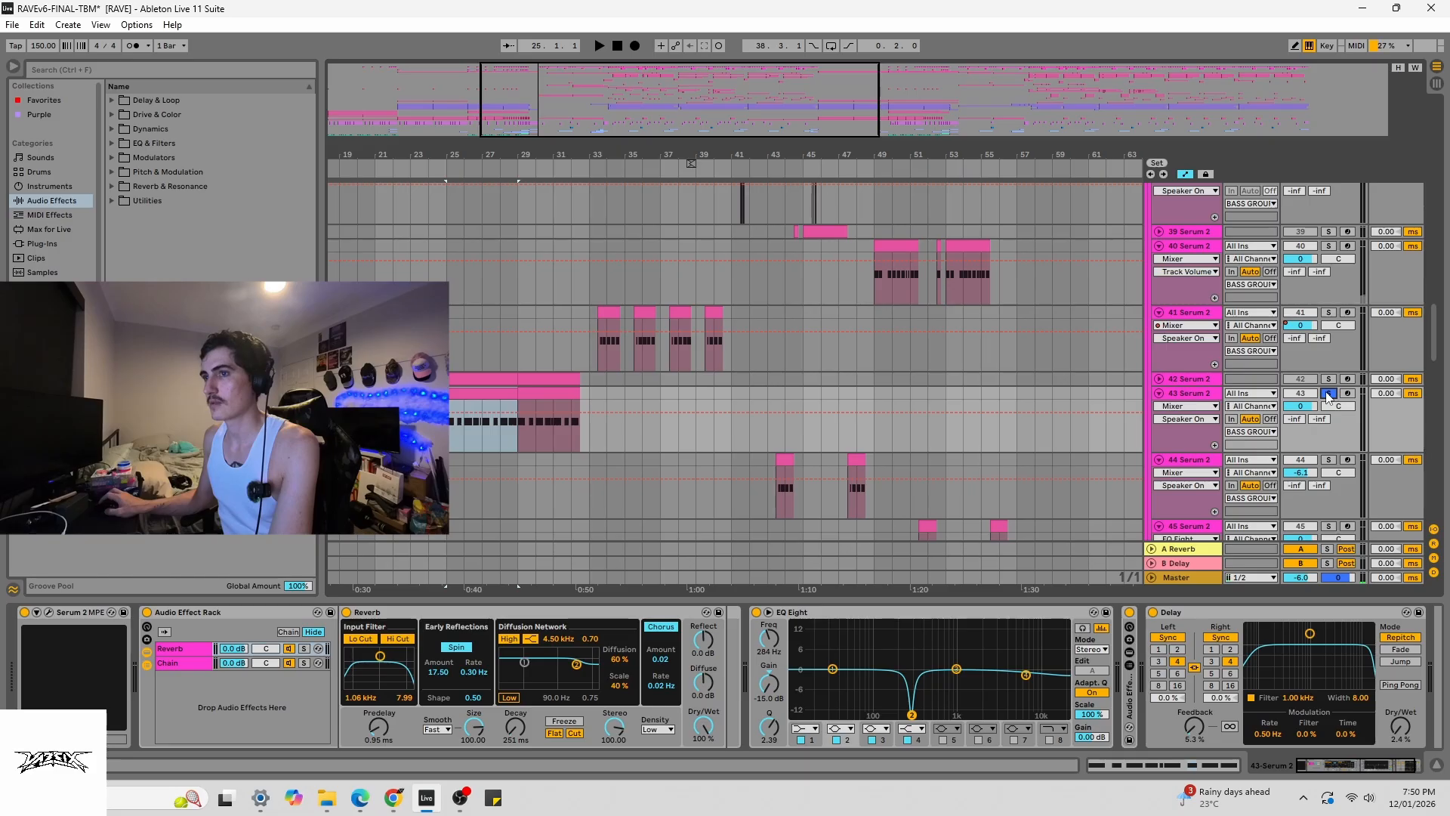
{"action": "key", "text": "space"}
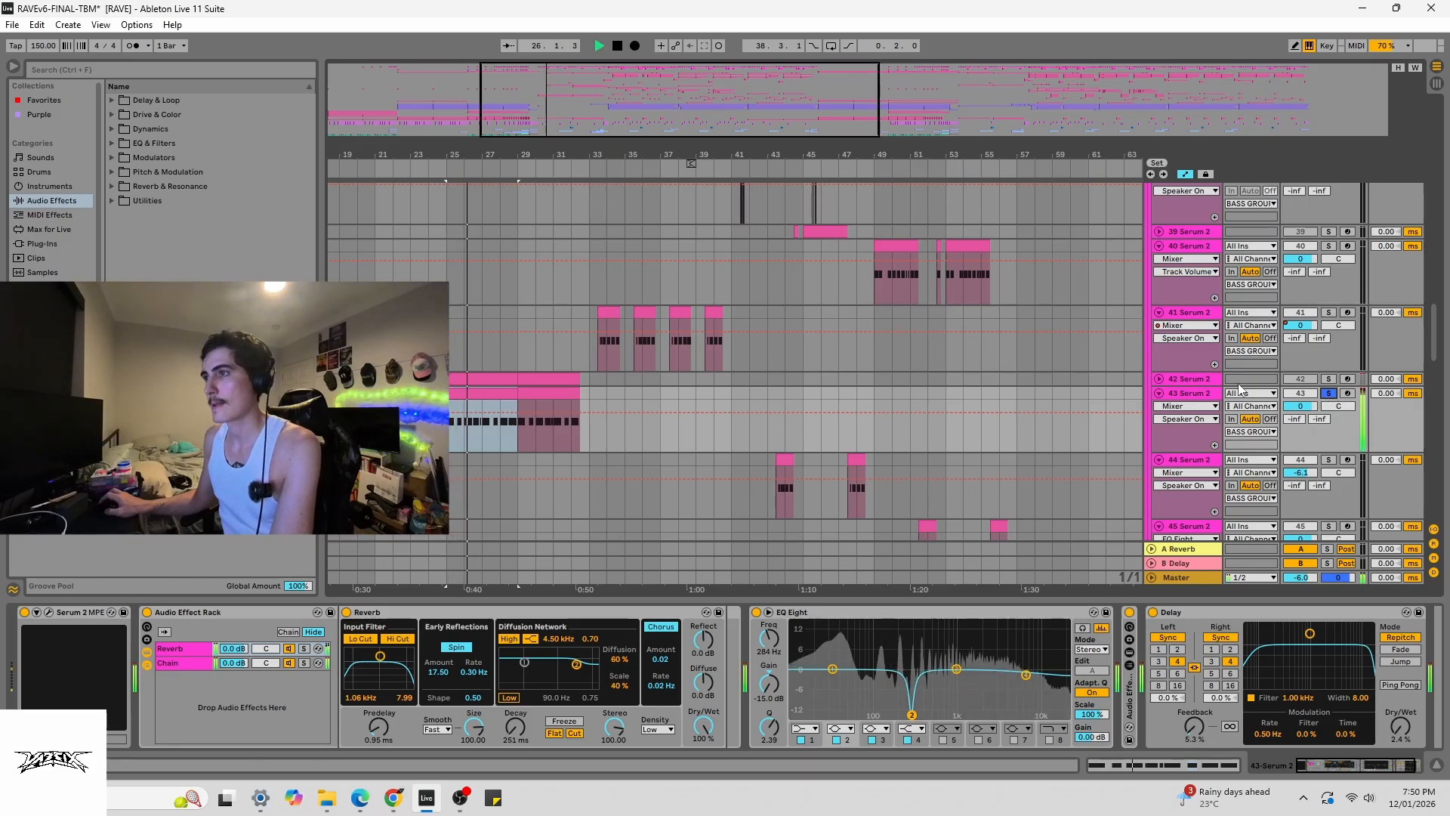
{"action": "left_click", "coordinate": [605, 308]}
{"action": "key", "text": "space"}
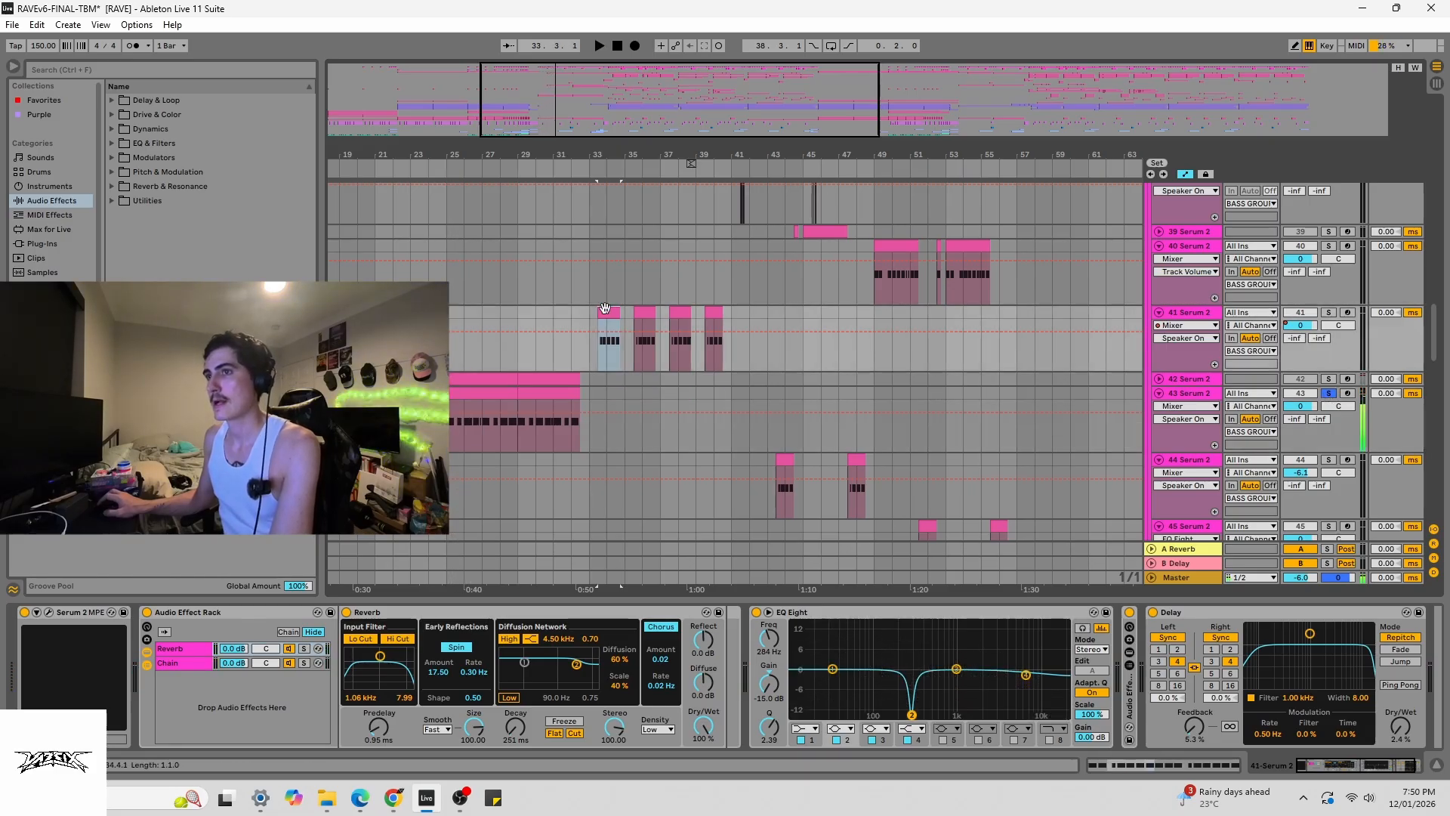
{"action": "left_click", "coordinate": [1328, 394]}
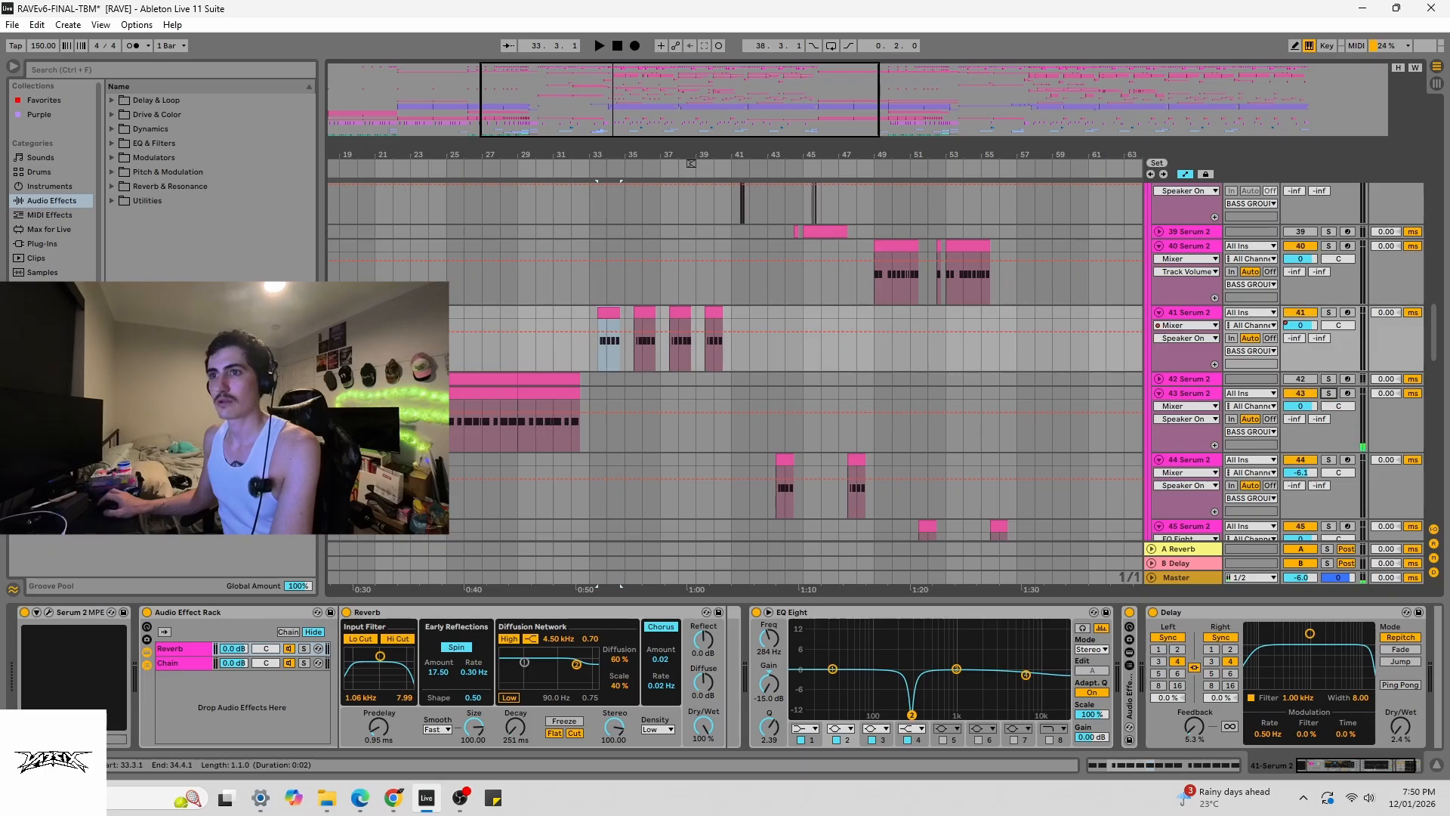
- Play the arrangement from bar 24 through the 43 Serum 2 clip with no track soloed
{"action": "left_click", "coordinate": [429, 413]}
{"action": "key", "text": "space"}
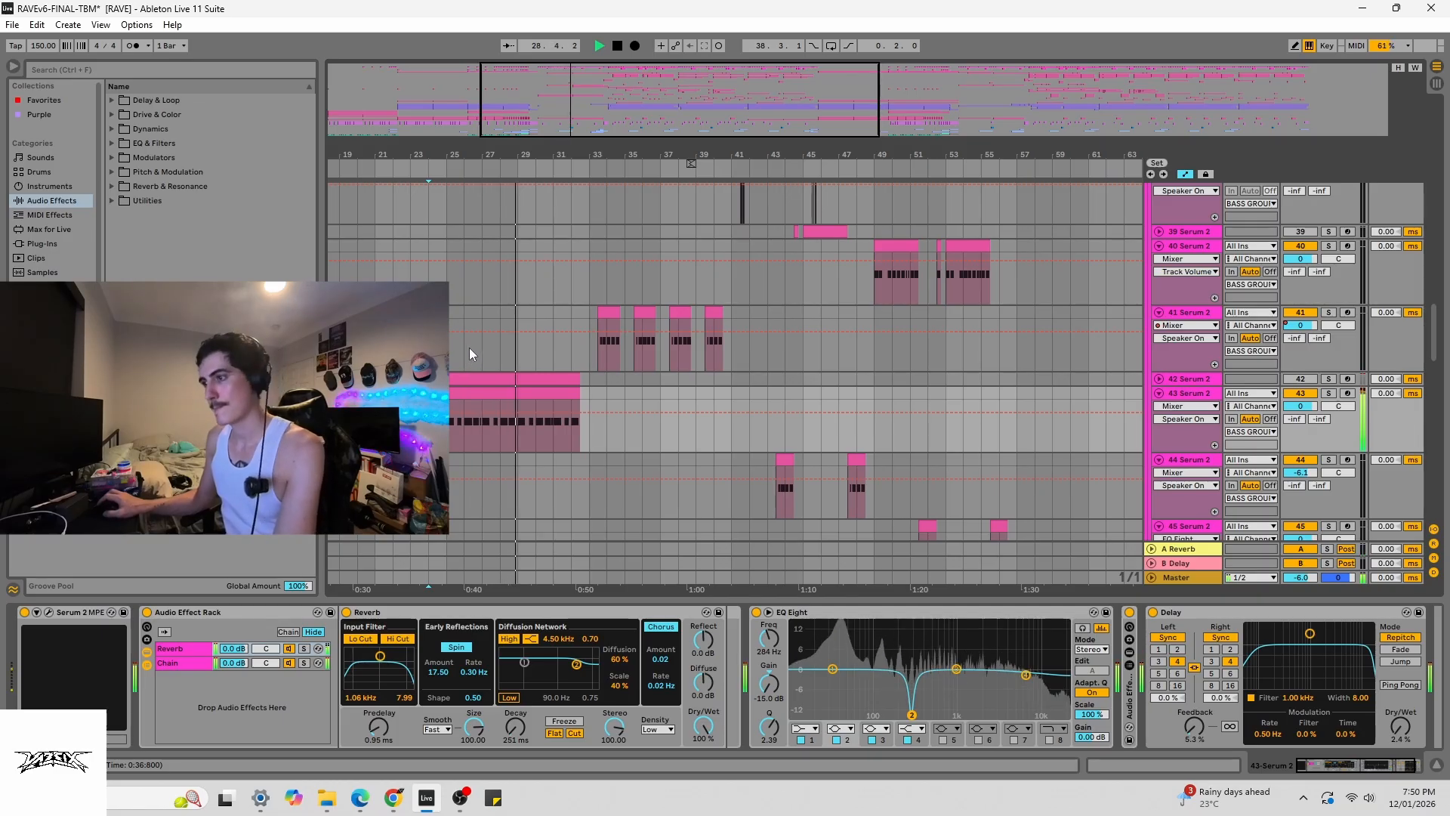
{"action": "key", "text": "space"}
- Open the first 43 Serum 2 clip, examine its pitch bend envelope, and deselect the clip
{"action": "scroll", "coordinate": [597, 377], "scroll_direction": "down", "scroll_amount": 3}
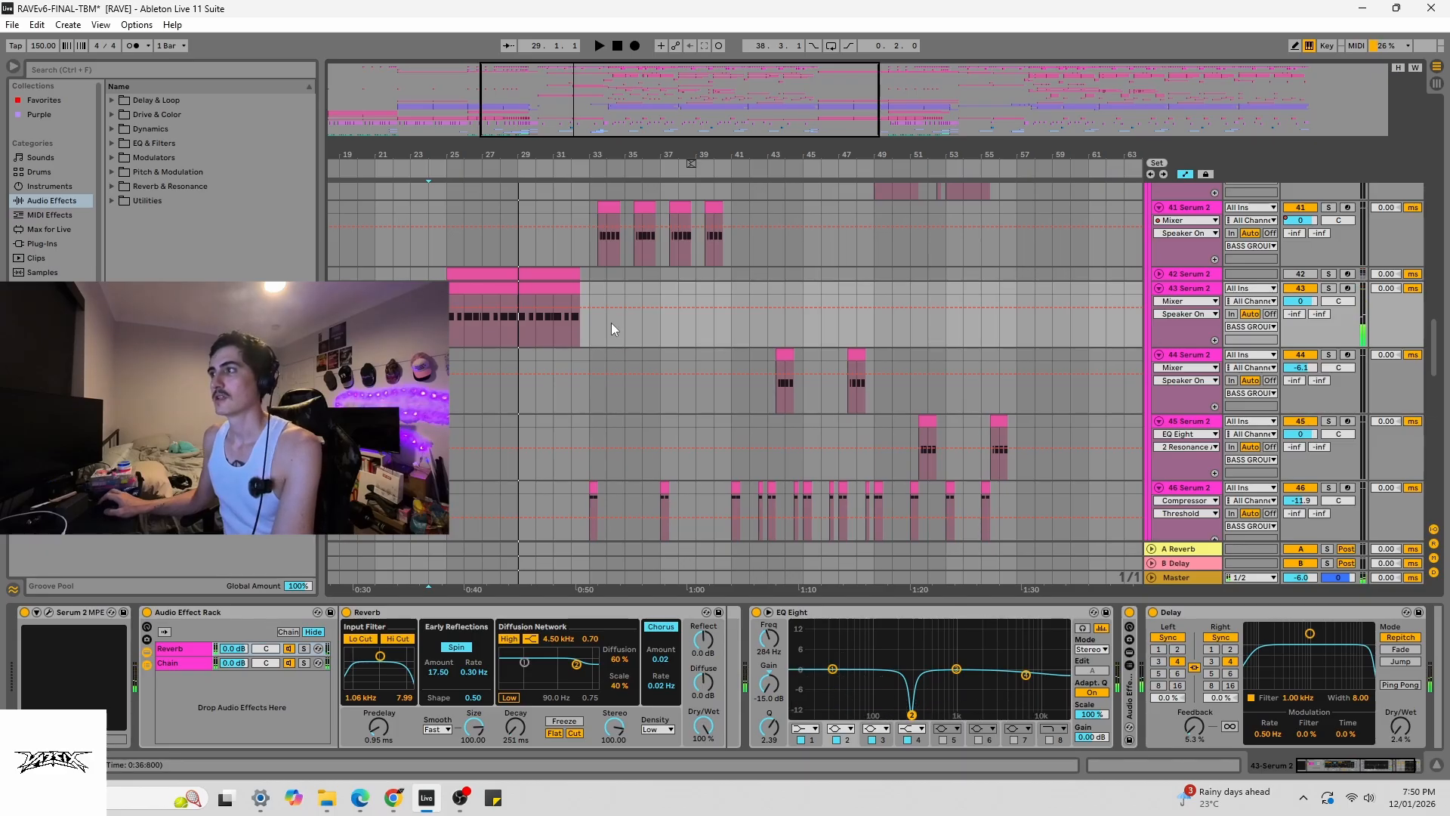
{"action": "double_click", "coordinate": [470, 289]}
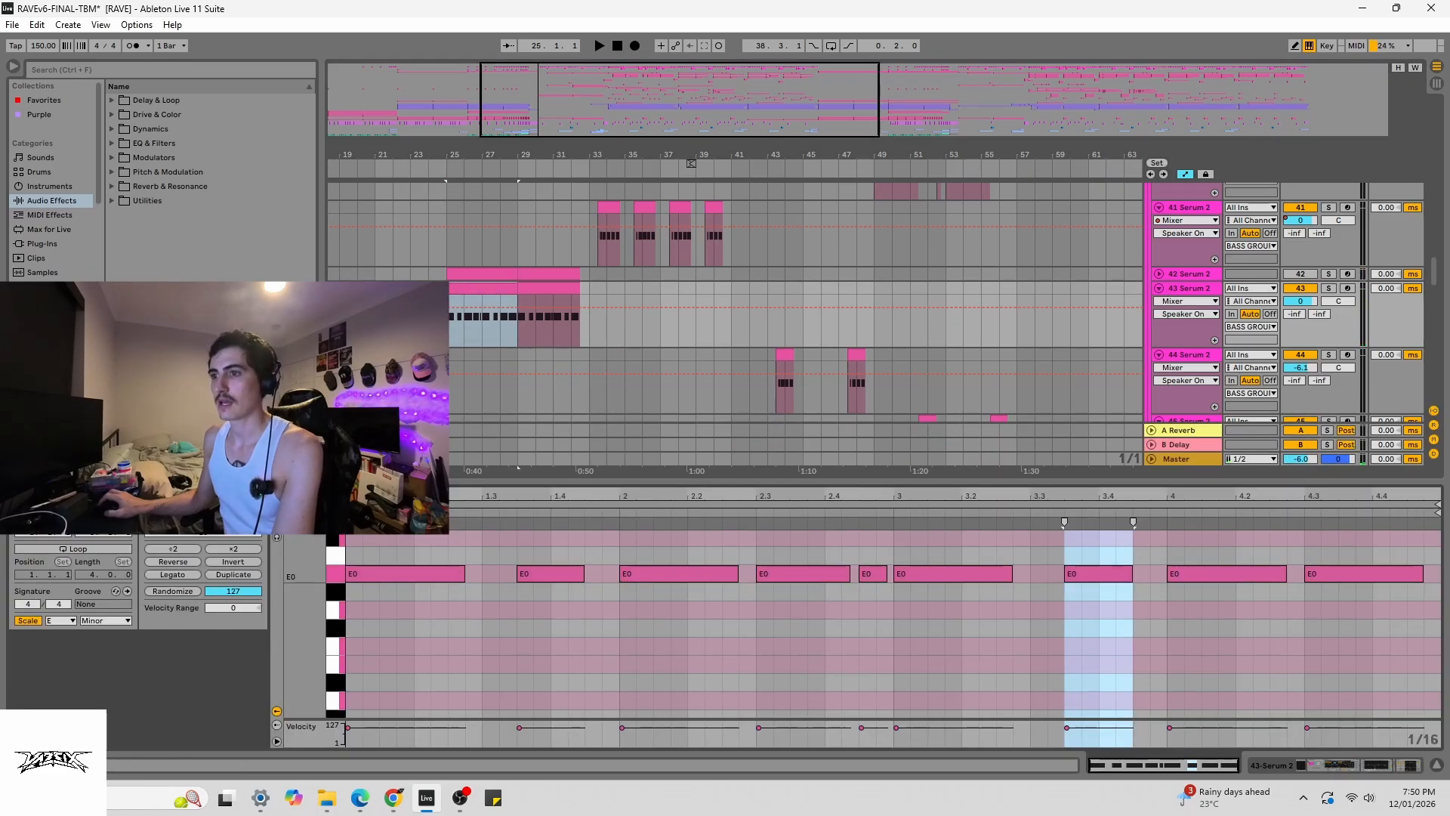
{"action": "left_click", "coordinate": [204, 498]}
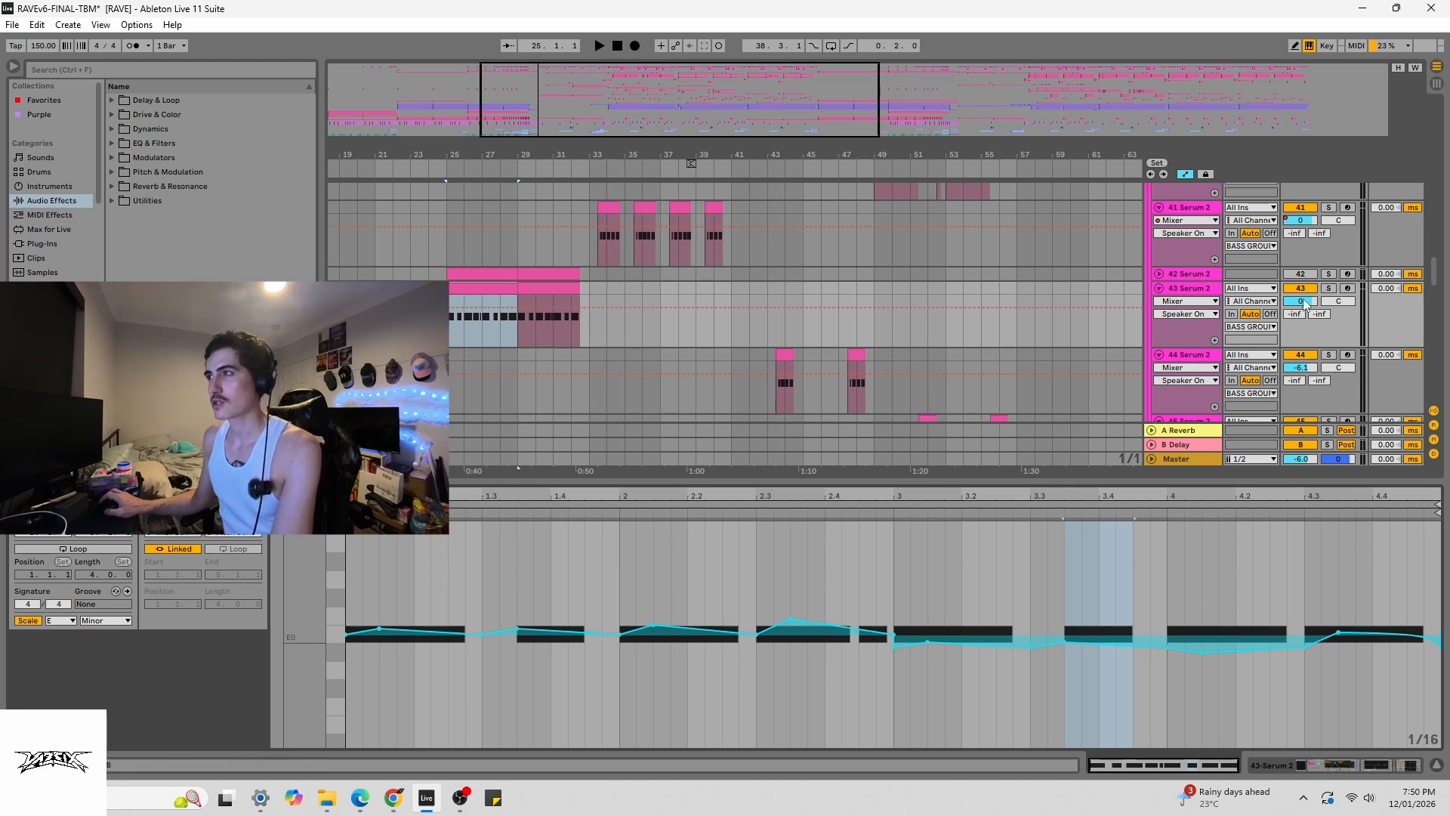
{"action": "scroll", "coordinate": [759, 292], "scroll_direction": "down", "scroll_amount": 1}
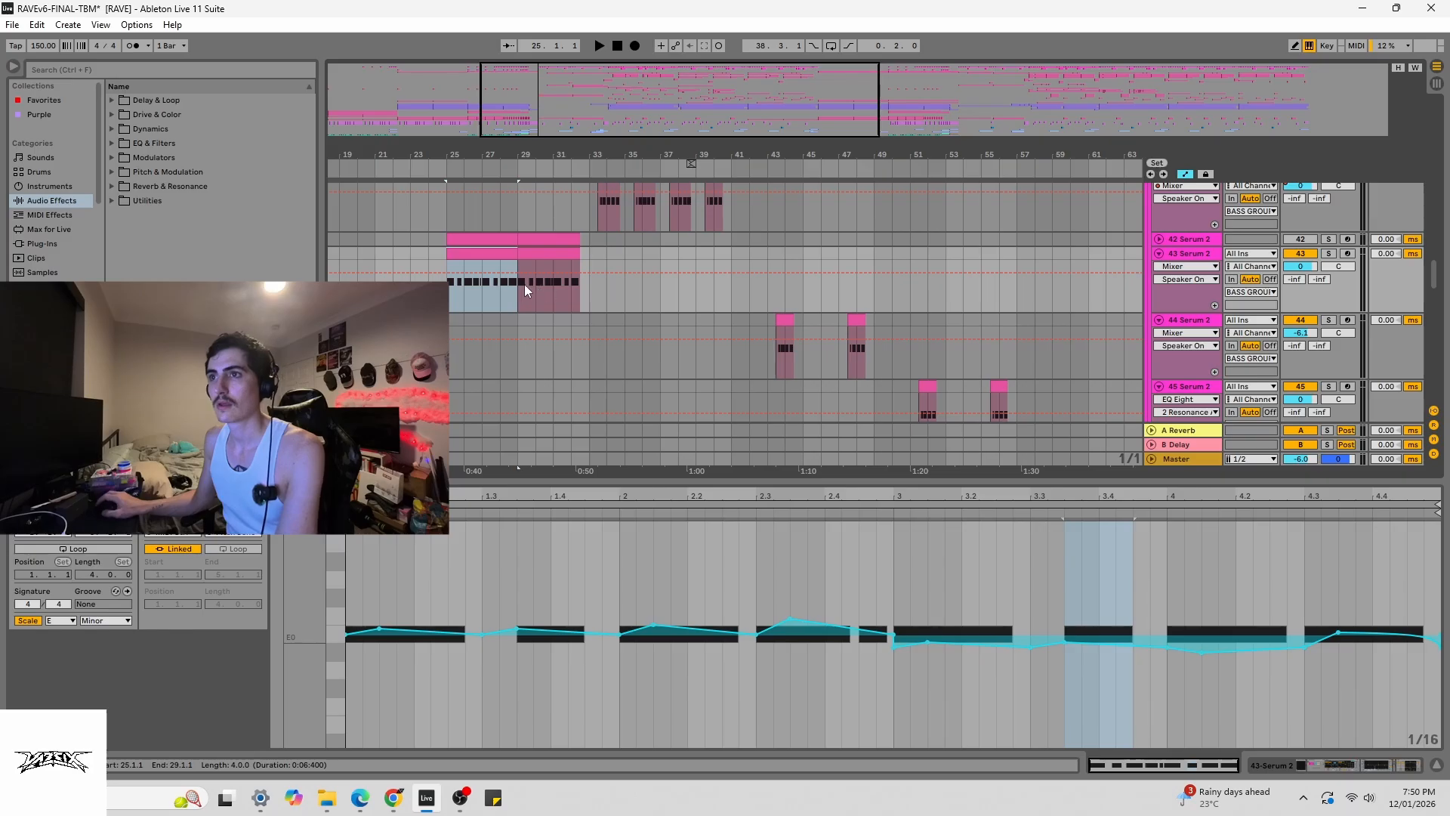
{"action": "left_click", "coordinate": [447, 291]}
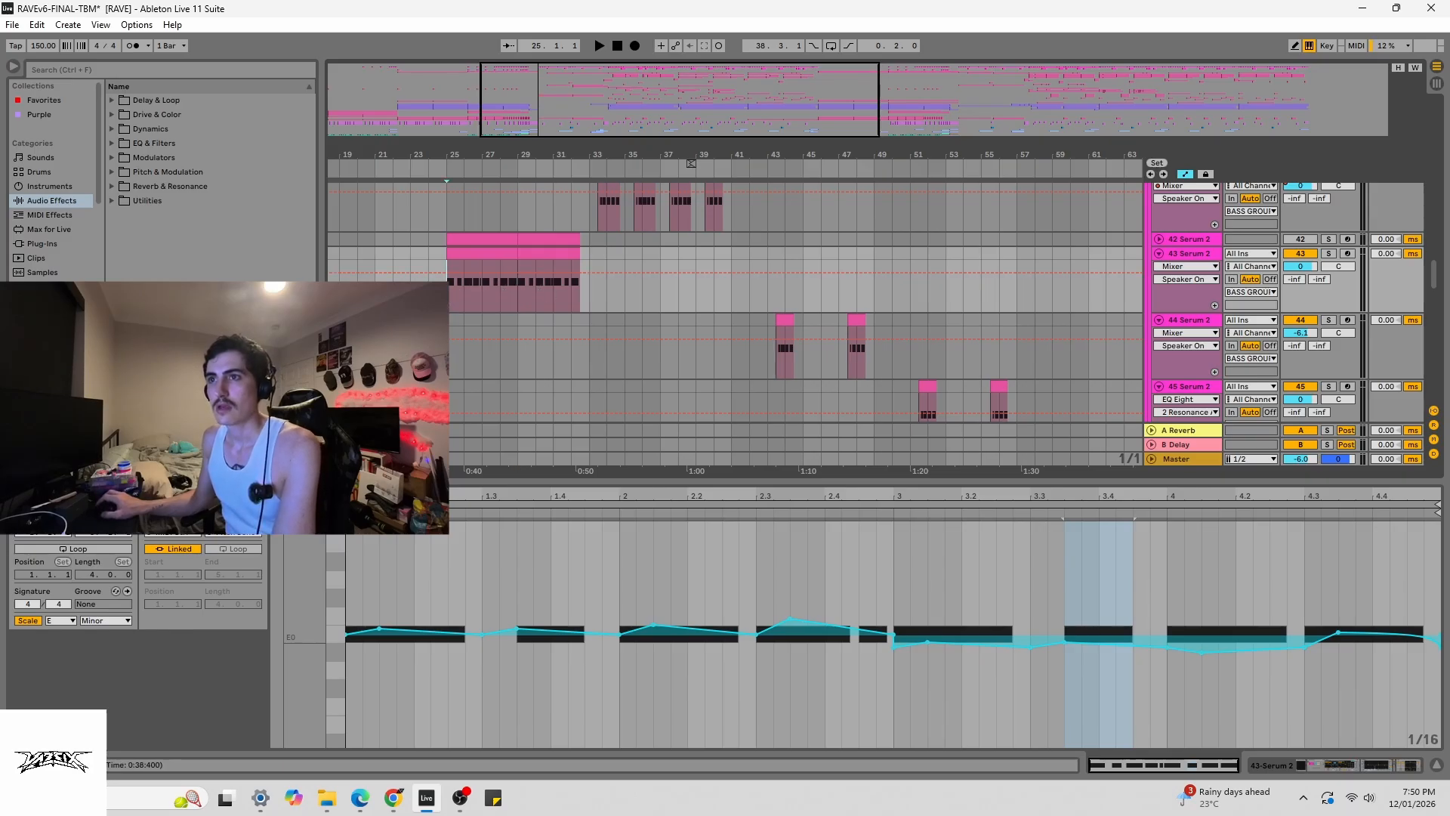
{"action": "left_click", "coordinate": [428, 291]}
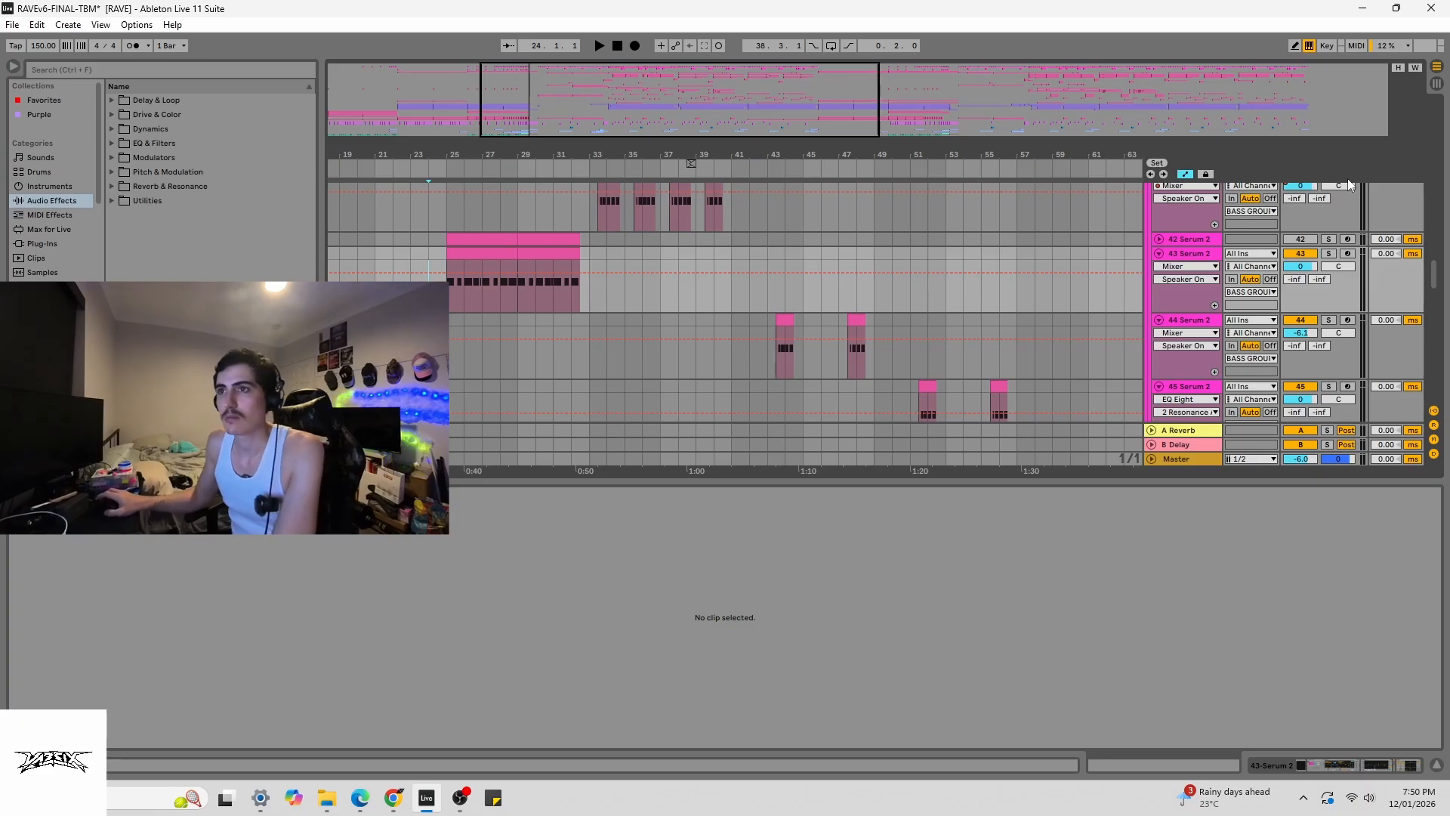
- Play the first 44 Serum 2 clip from bar 43 with the track soloed
{"action": "scroll", "coordinate": [776, 216], "scroll_direction": "down", "scroll_amount": 5}
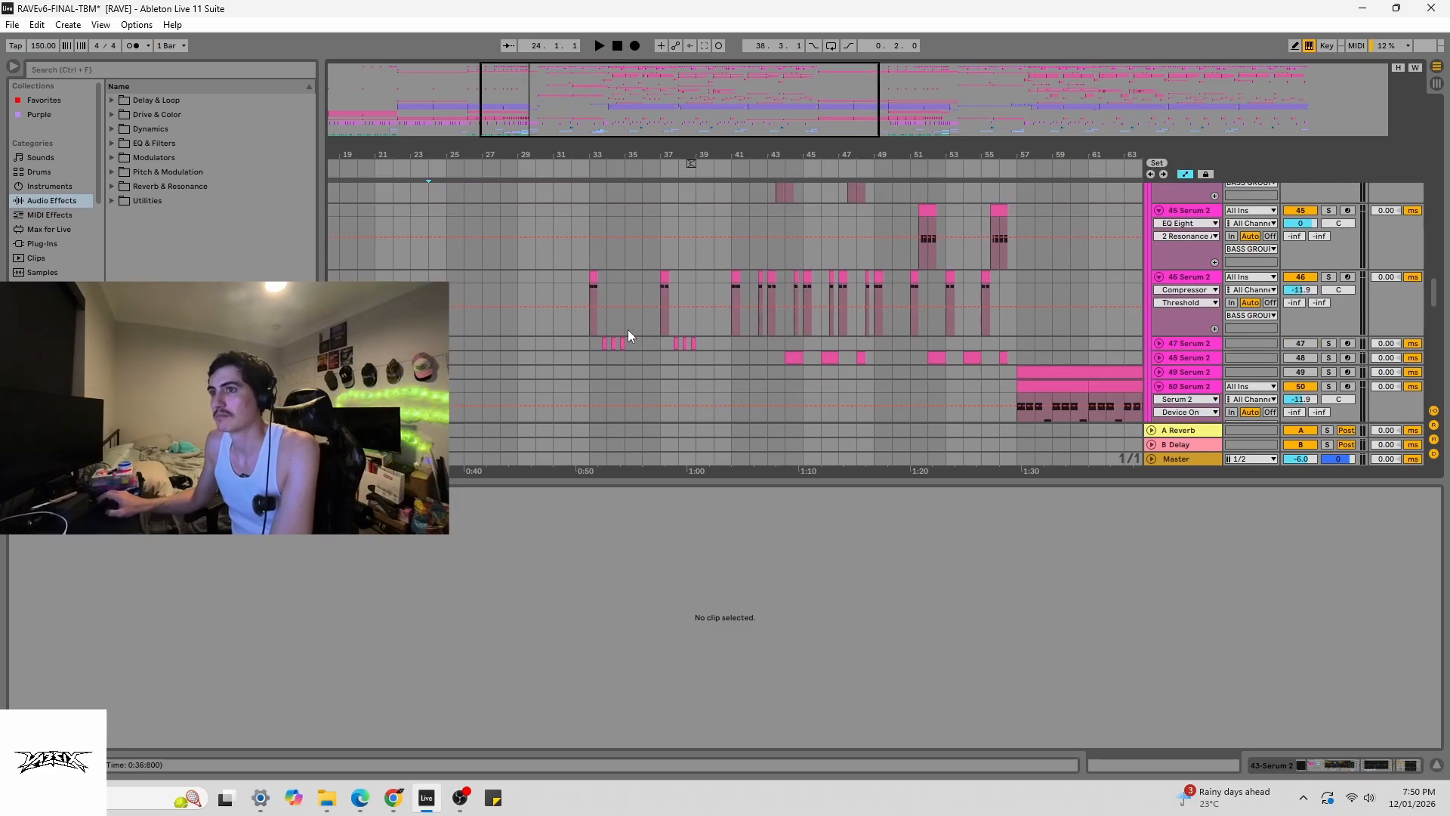
{"action": "scroll", "coordinate": [616, 311], "scroll_direction": "down", "scroll_amount": 1}
{"action": "scroll", "coordinate": [729, 305], "scroll_direction": "up", "scroll_amount": 5}
{"action": "scroll", "coordinate": [744, 313], "scroll_direction": "down", "scroll_amount": 1}
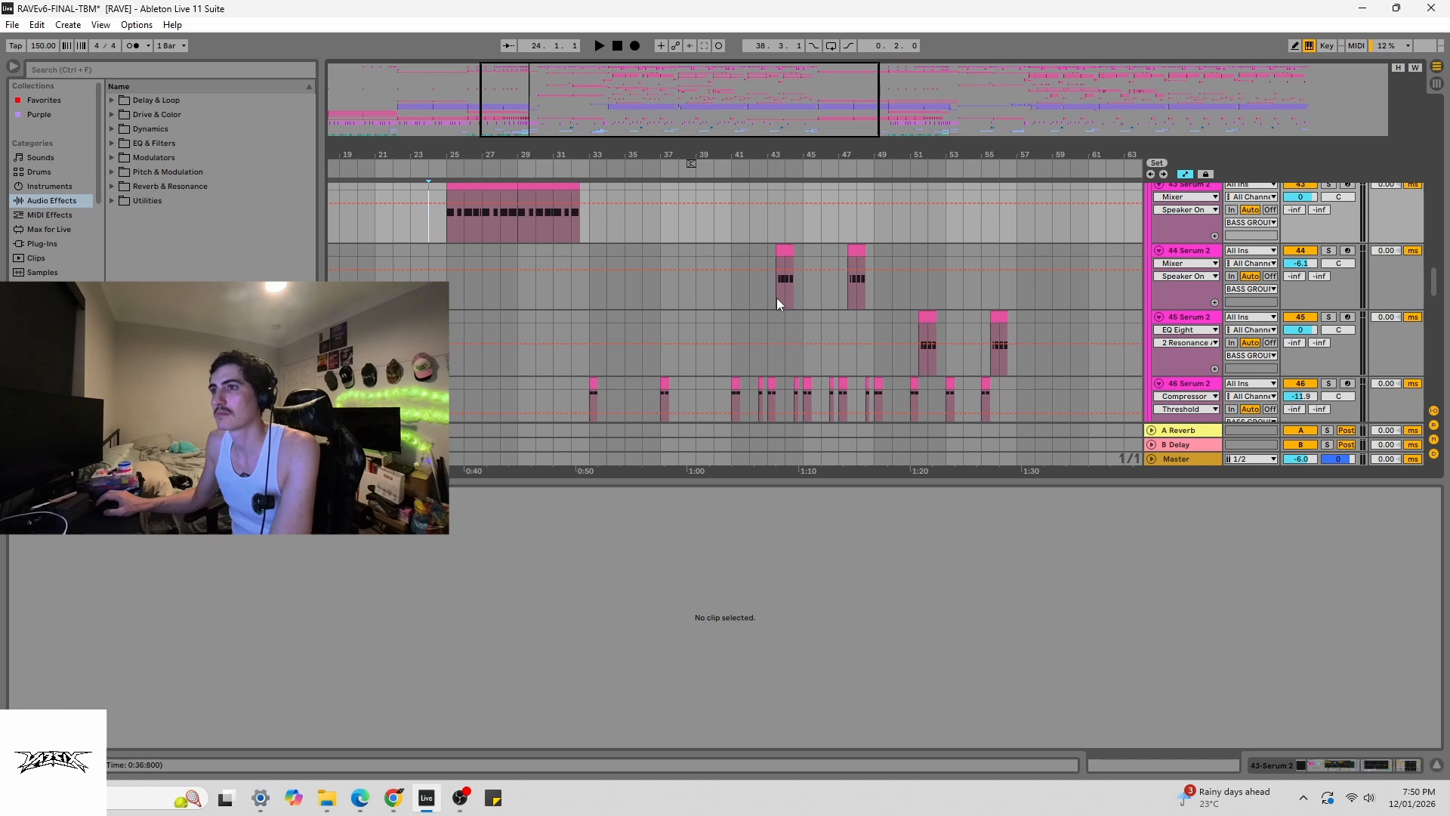
{"action": "left_click", "coordinate": [776, 298]}
{"action": "left_click", "coordinate": [1327, 250]}
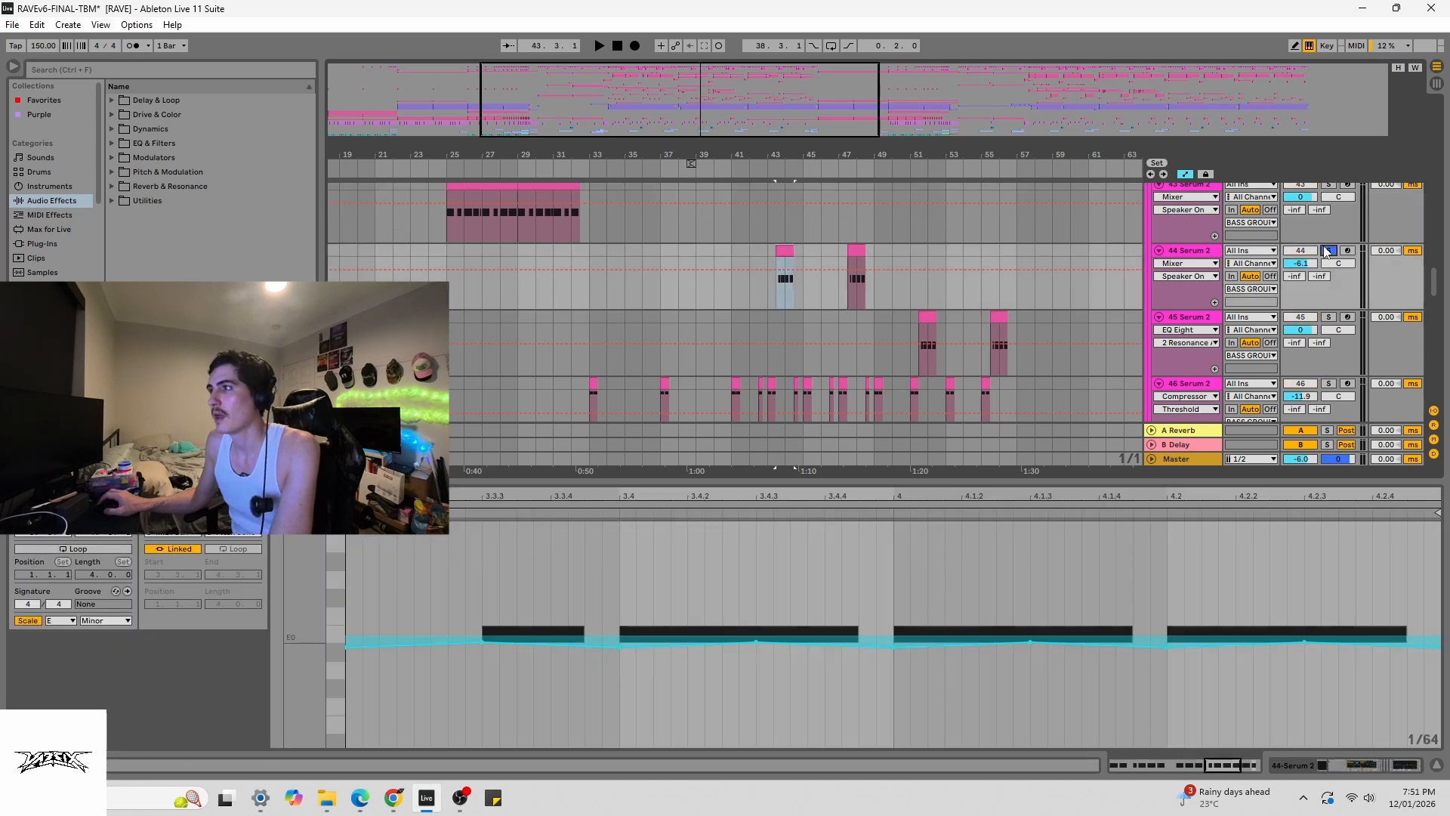
{"action": "key", "text": "space"}
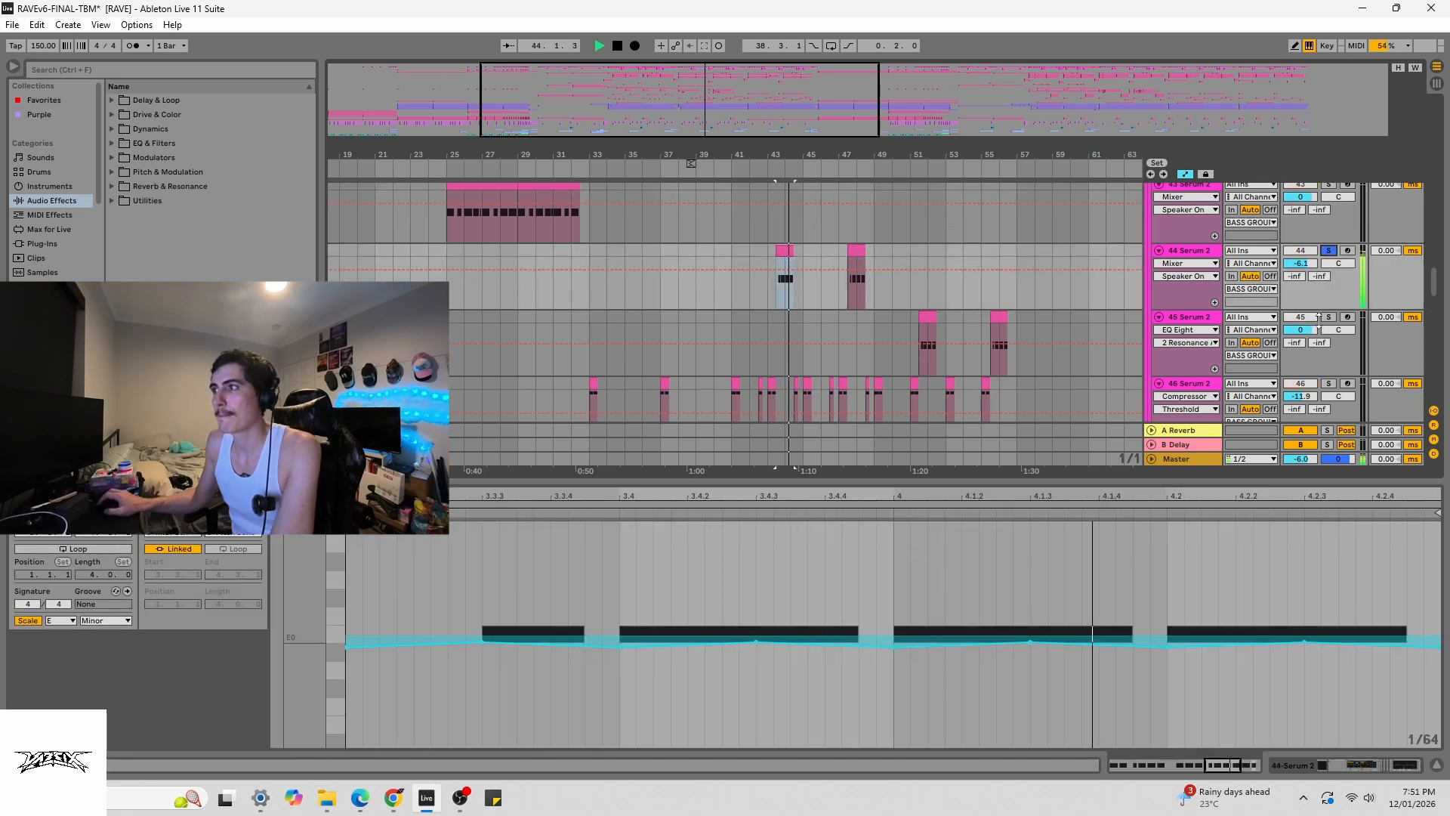
- Play the first 45 Serum 2 clip from bar 51 in solo and turn off all solos
{"action": "left_click", "coordinate": [928, 340]}
{"action": "key", "text": "space"}
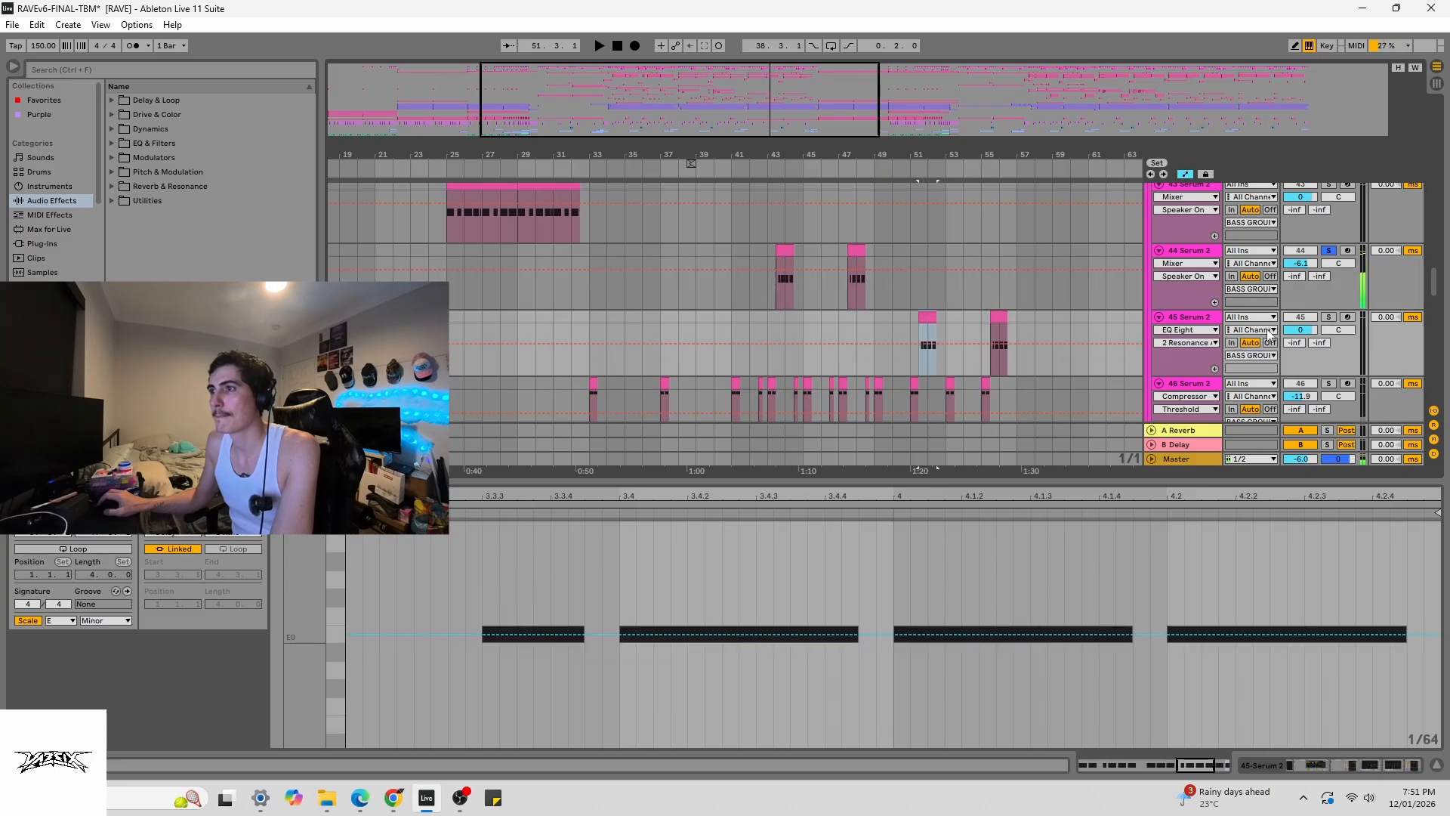
{"action": "left_click", "coordinate": [1326, 309]}
{"action": "left_click", "coordinate": [1328, 316]}
{"action": "key", "text": "space"}
{"action": "scroll", "coordinate": [883, 276], "scroll_direction": "down", "scroll_amount": 3}
{"action": "key", "text": "space"}
{"action": "scroll", "coordinate": [891, 264], "scroll_direction": "up", "scroll_amount": 4}
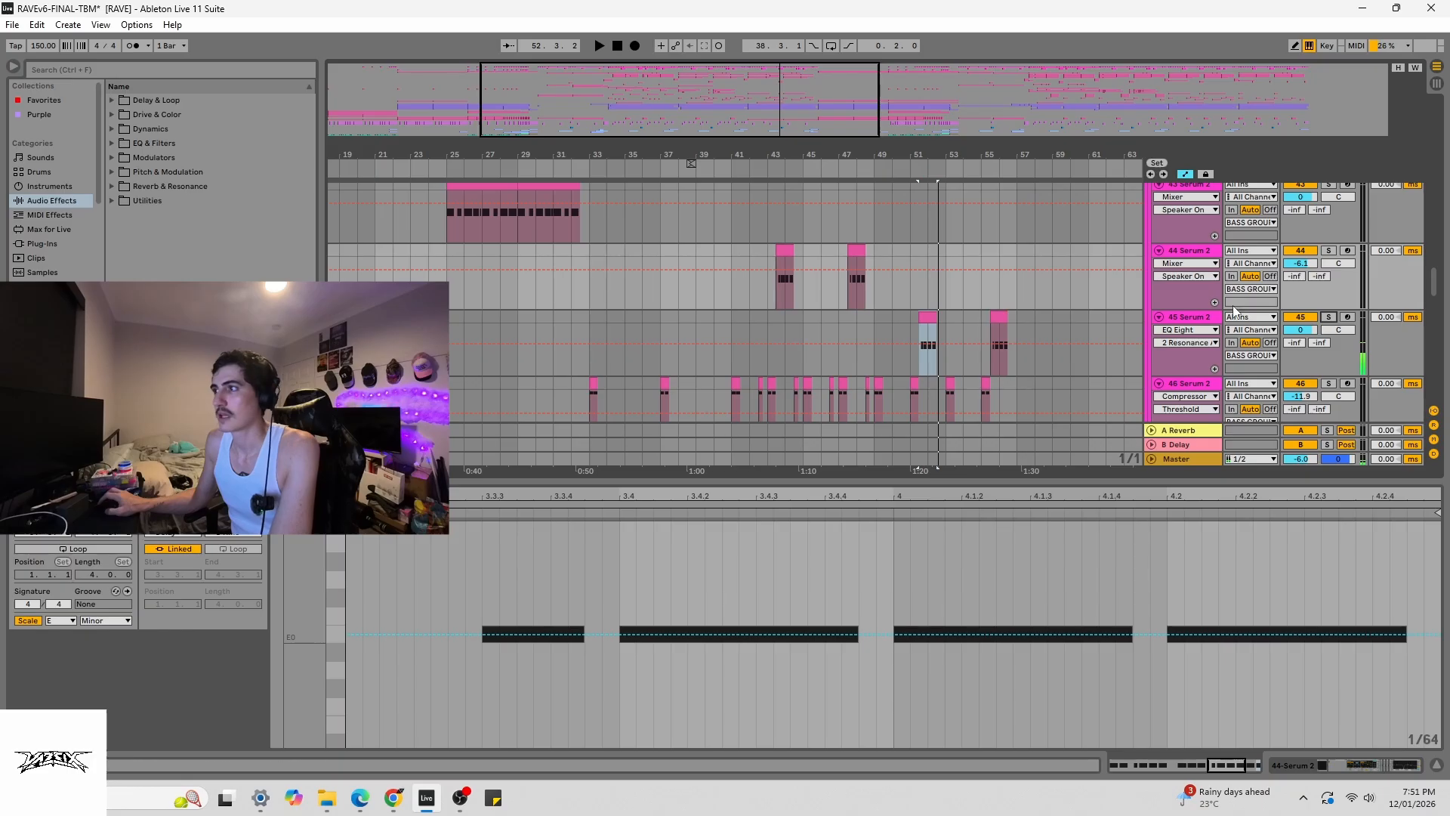
- Play the arrangement from bar 43 through the 44 and 45 Serum 2 clips with no track soloed
{"action": "left_click", "coordinate": [764, 326]}
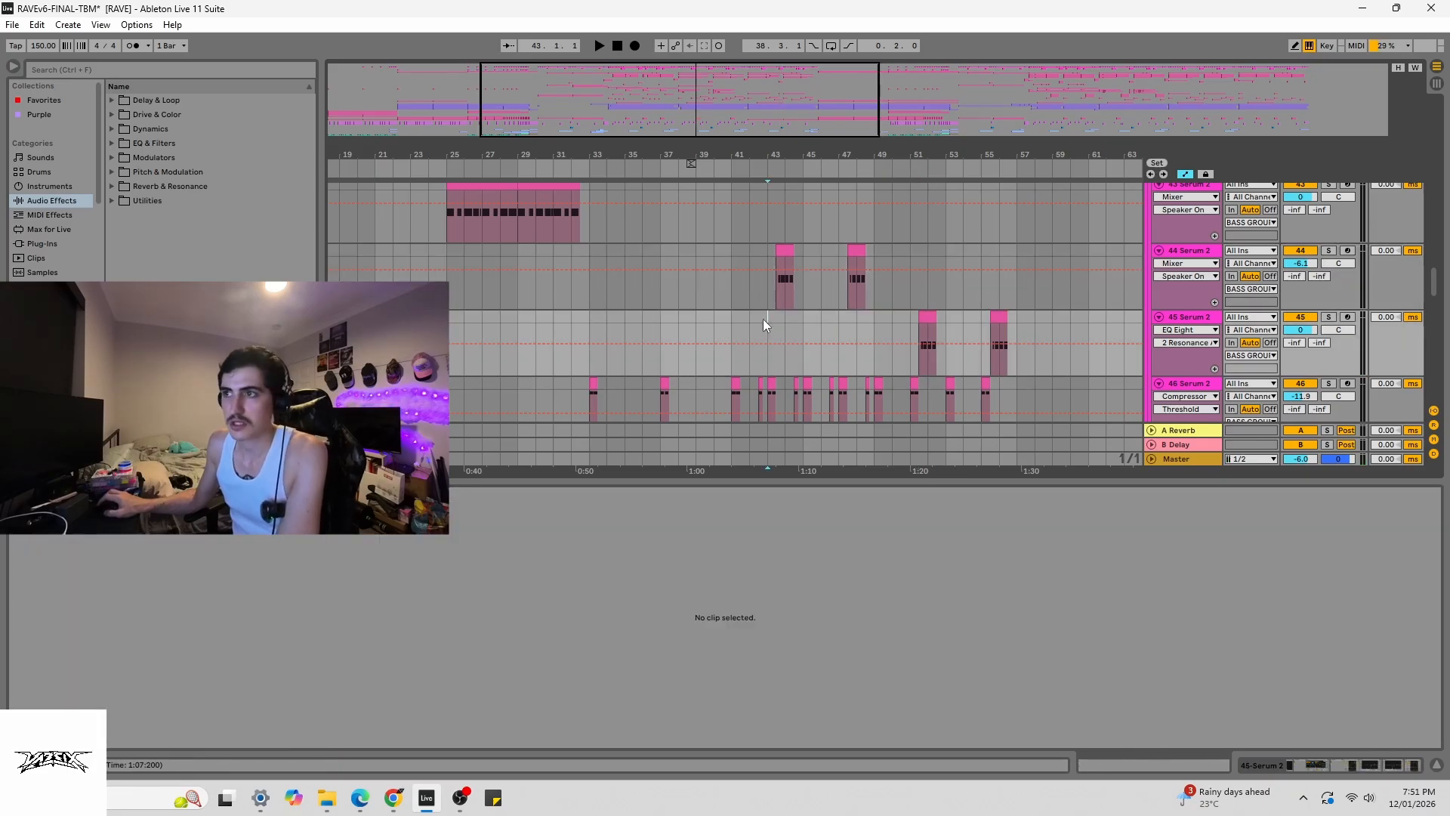
{"action": "key", "text": "space"}
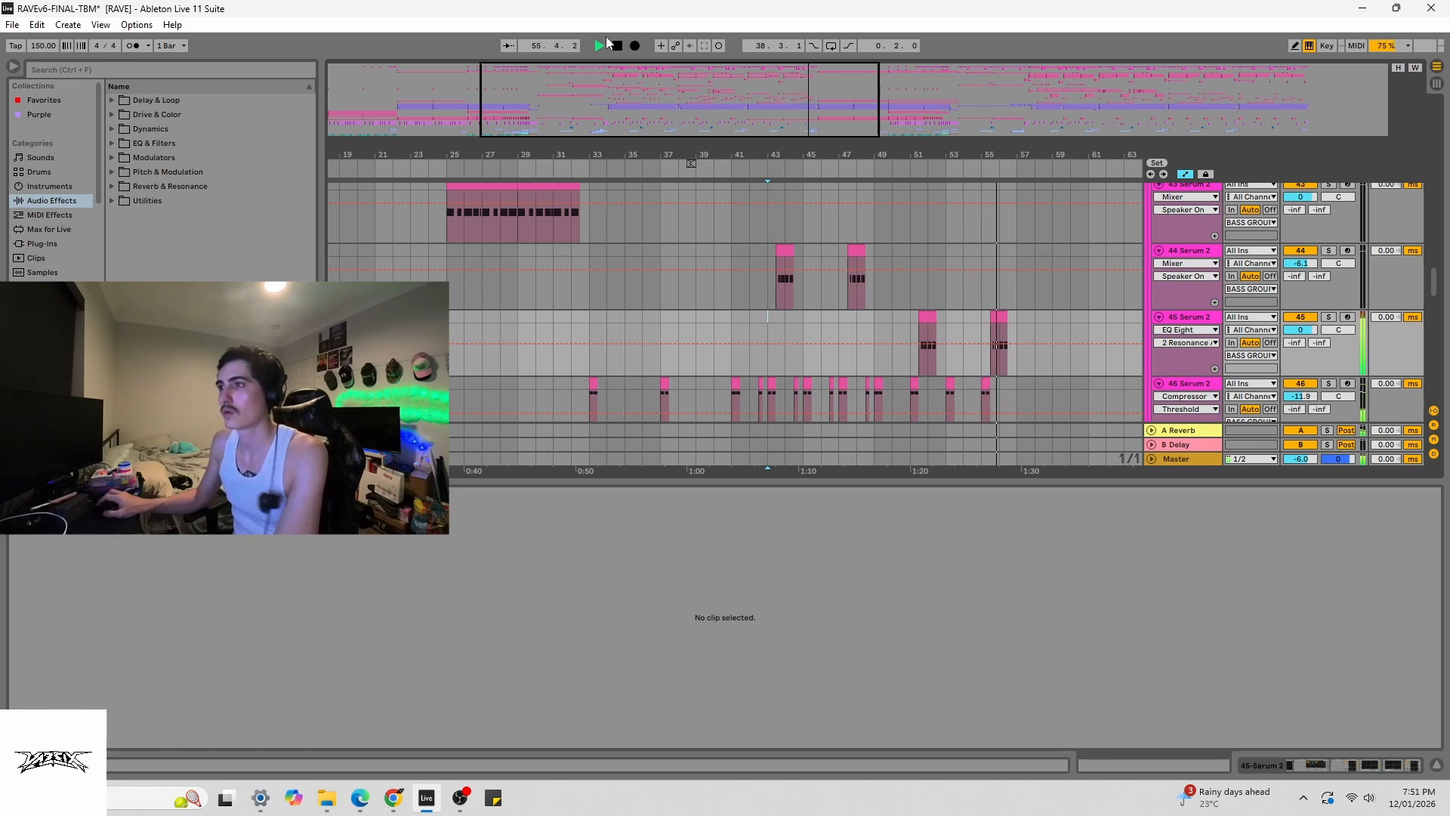
{"action": "scroll", "coordinate": [763, 343], "scroll_direction": "down", "scroll_amount": 3}
{"action": "key", "text": "space"}
{"action": "scroll", "coordinate": [787, 260], "scroll_direction": "up", "scroll_amount": 3}
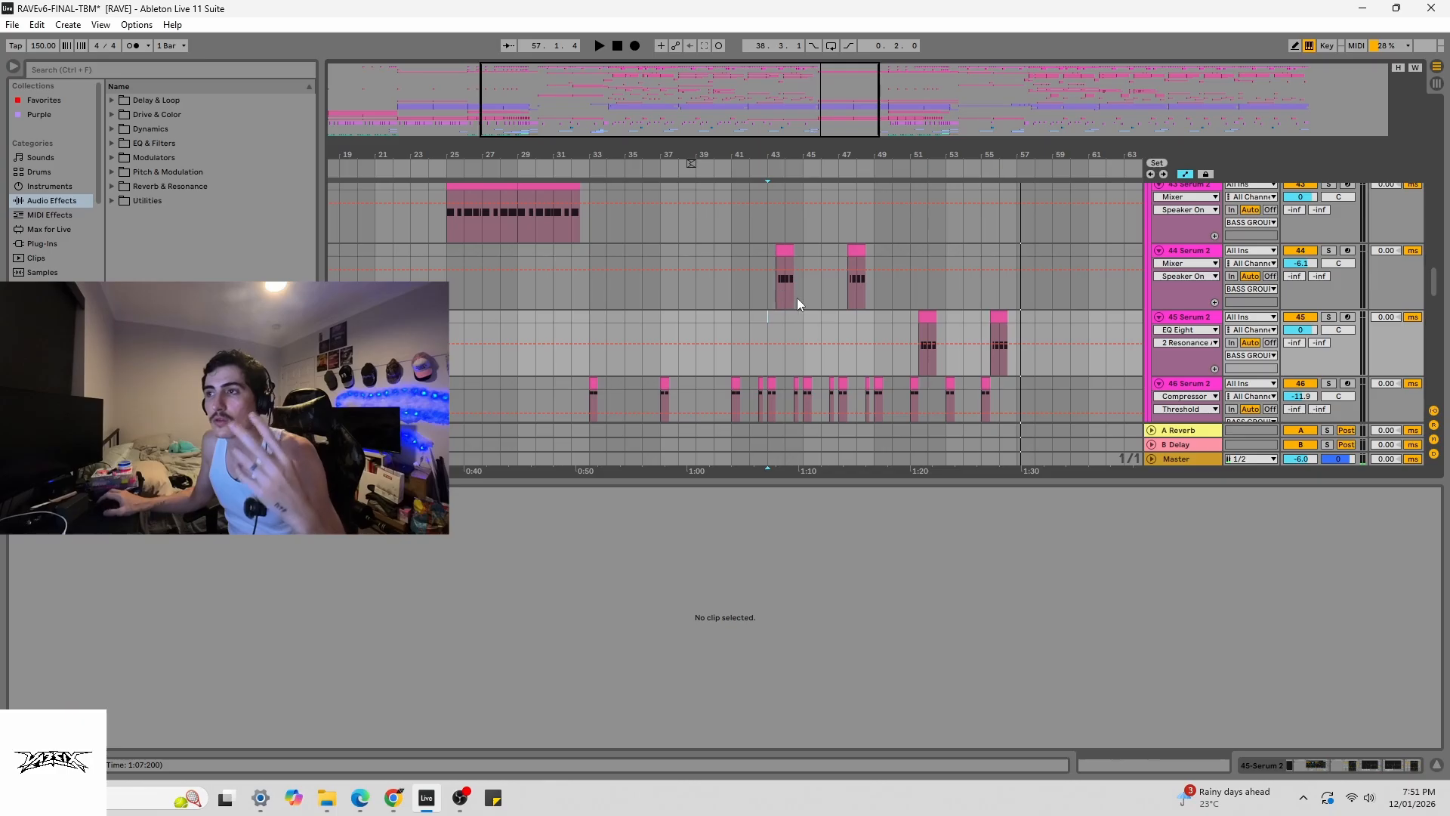
- Play the 46 Serum 2 track from bar 41 in solo
{"action": "left_click_drag", "start_coordinate": [733, 299], "coordinate": [807, 251]}
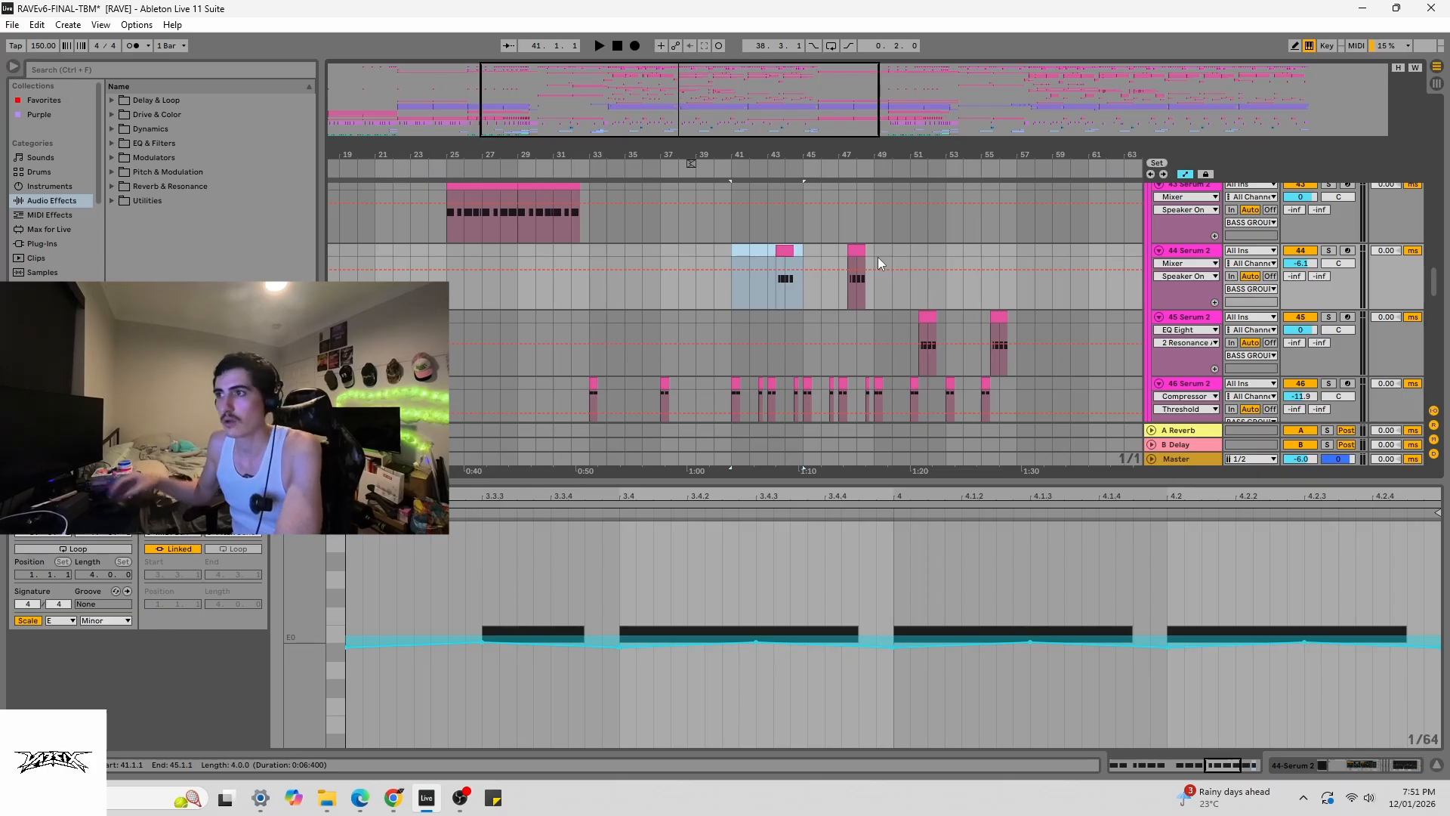
{"action": "left_click", "coordinate": [733, 308]}
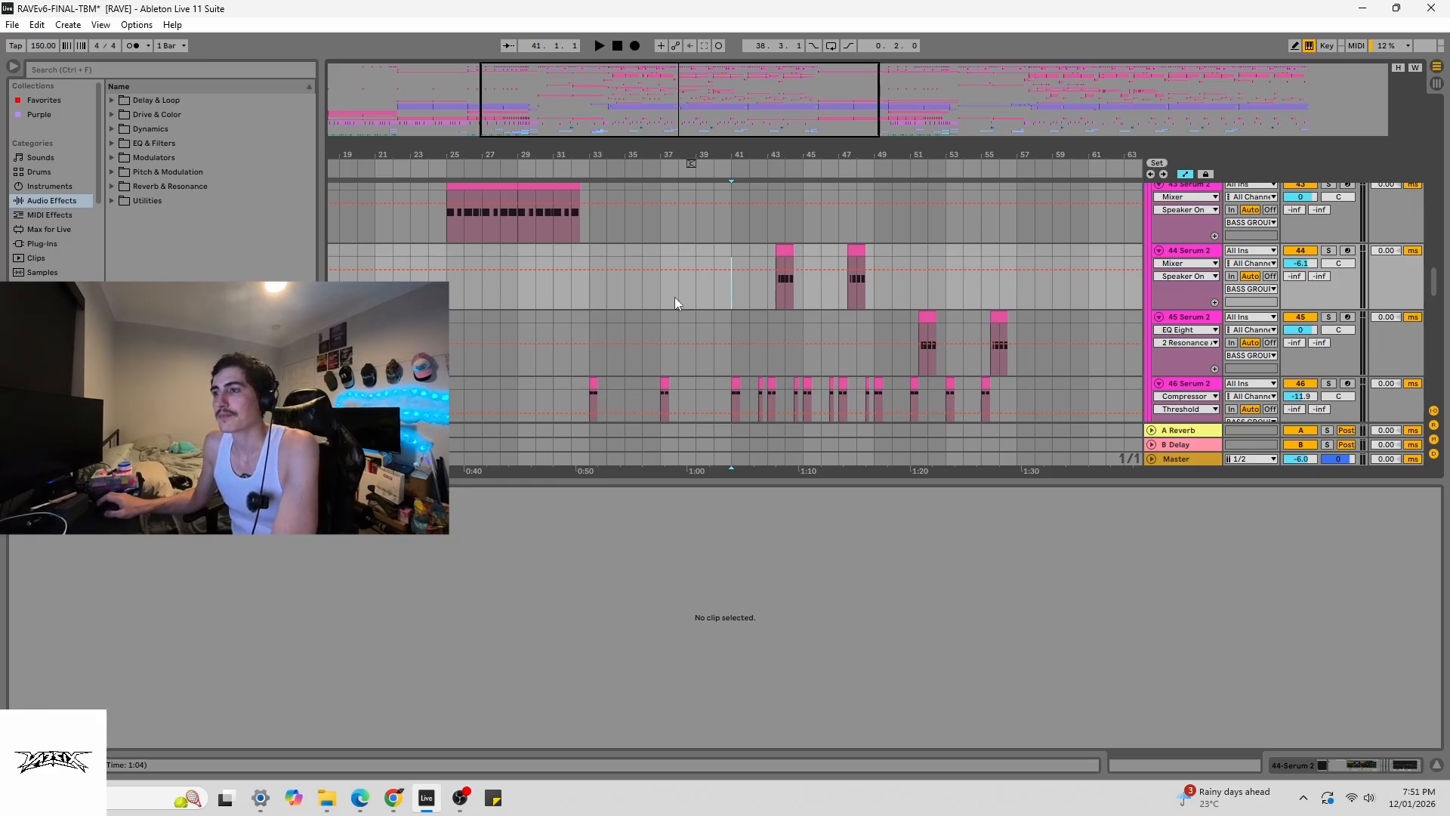
{"action": "scroll", "coordinate": [672, 287], "scroll_direction": "down", "scroll_amount": 1}
{"action": "left_click", "coordinate": [724, 332]}
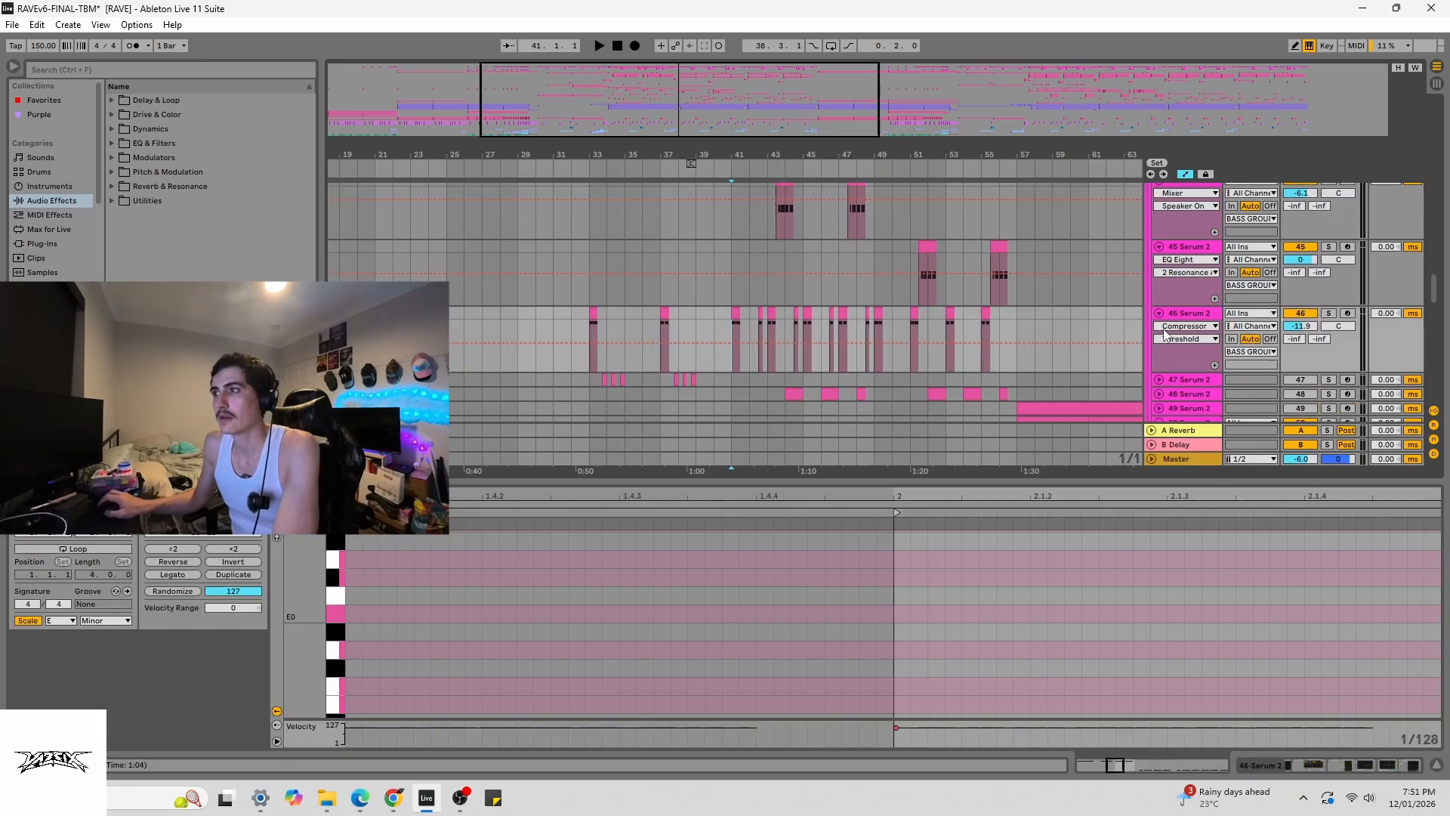
{"action": "left_click", "coordinate": [1329, 313]}
{"action": "key", "text": "space"}
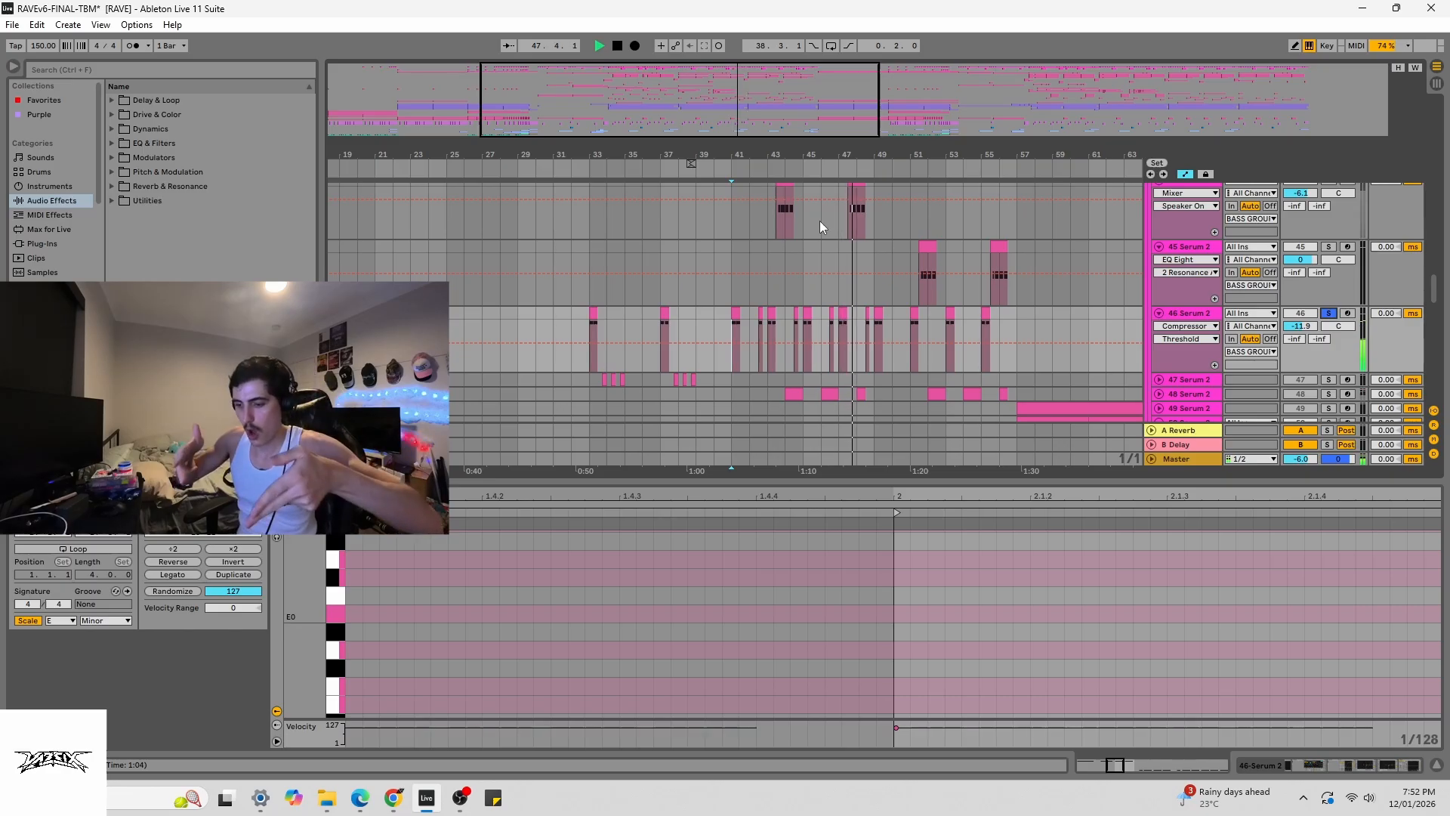
{"action": "key", "text": "space"}
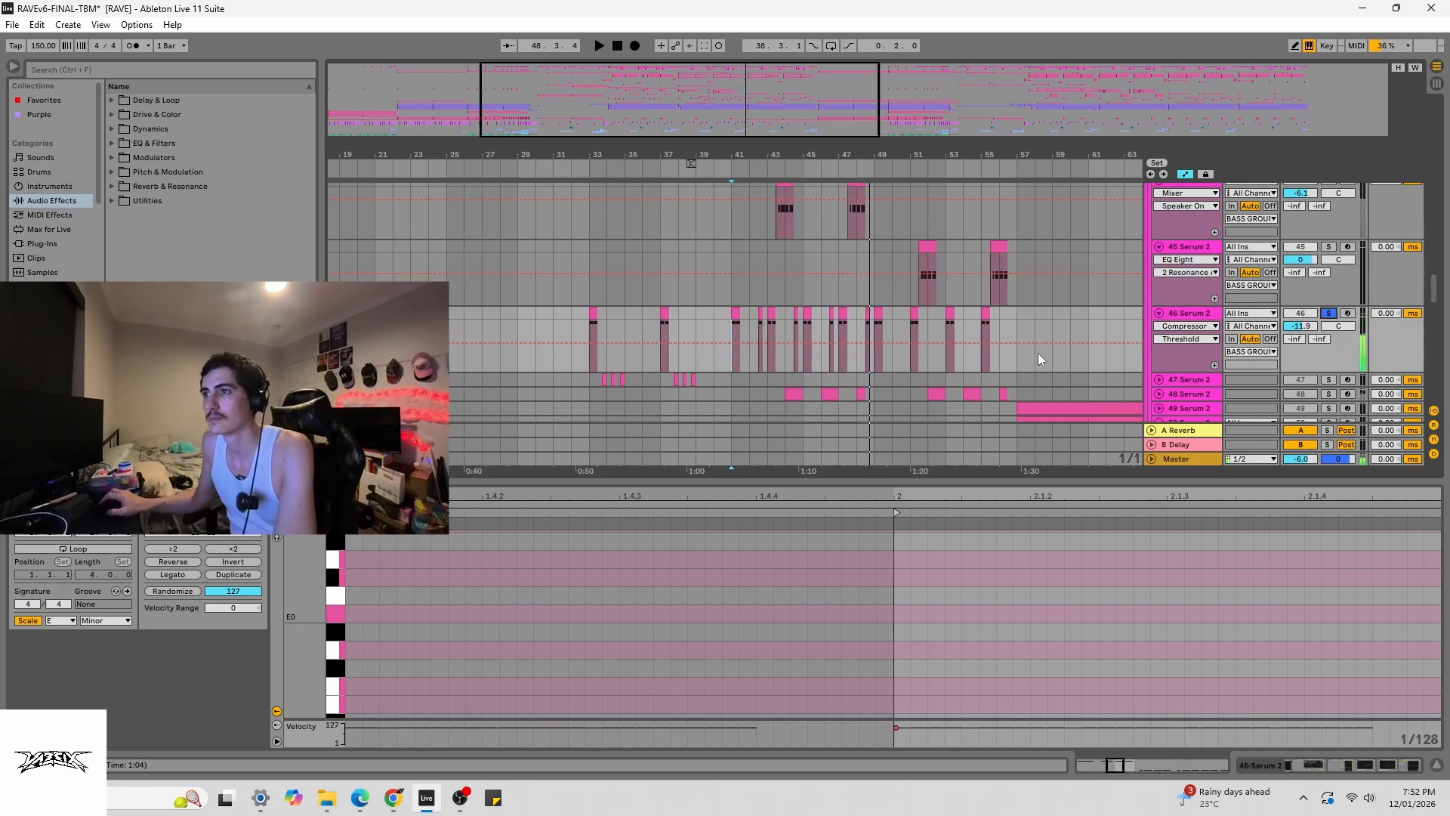
- Turn off the 46 Serum 2 solo and play the full arrangement from bar 41
{"action": "left_click", "coordinate": [1331, 313]}
{"action": "key", "text": "space"}
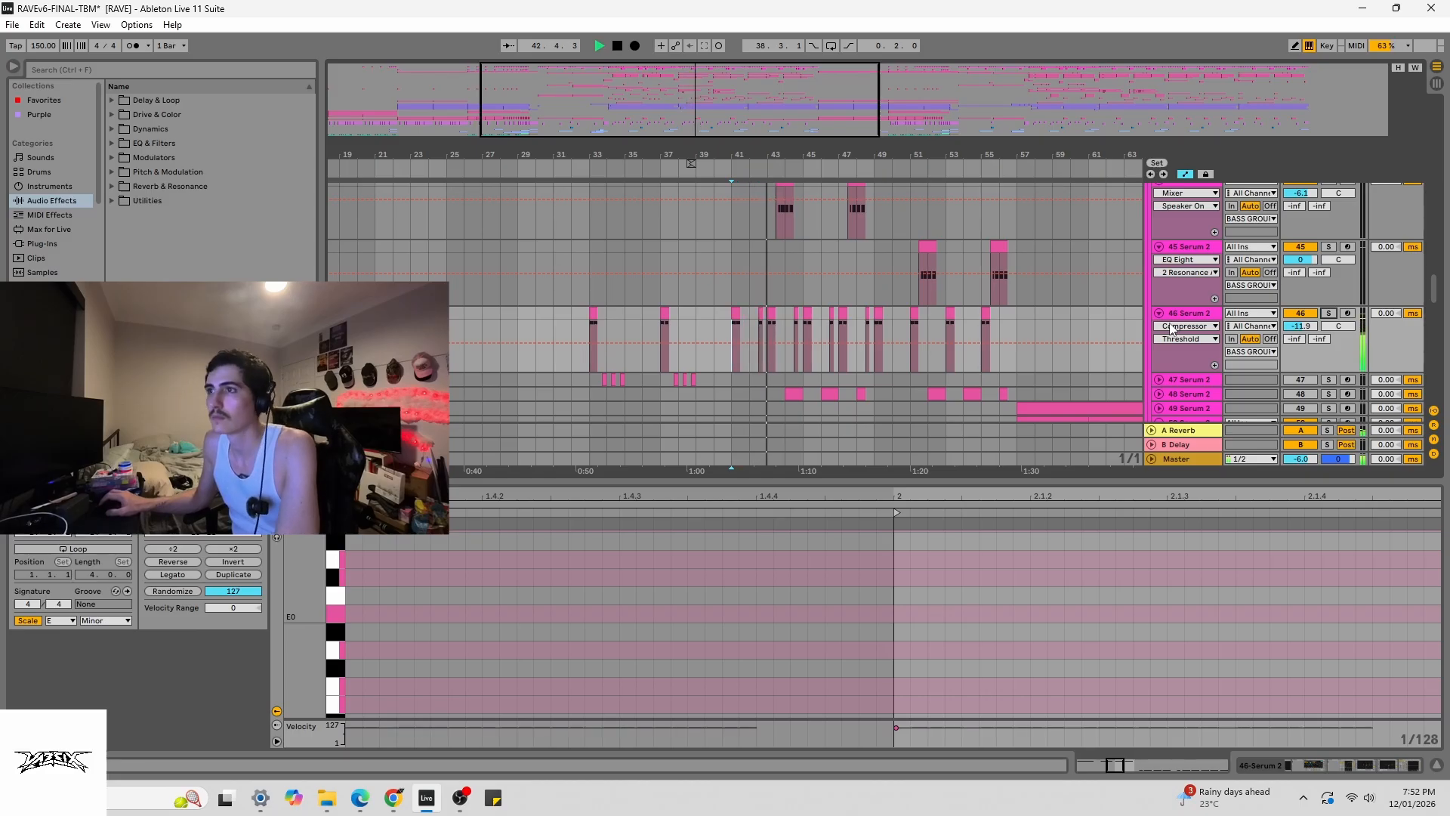
{"action": "key", "text": "space"}
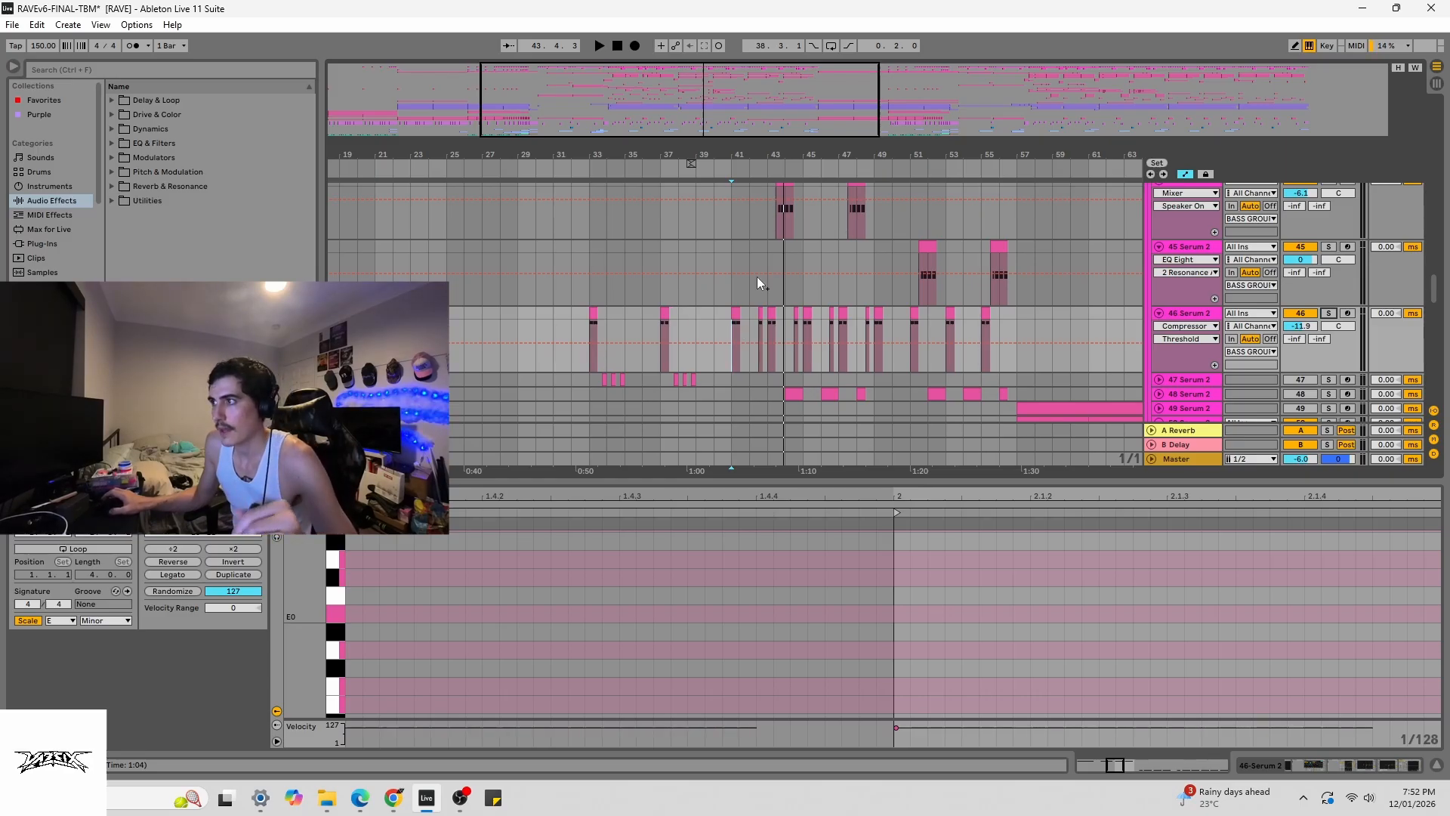
- Highlight bars 33 to 35 and bars 54 to 56 on the 46 Serum 2 track, and clear the selection
{"action": "left_click", "coordinate": [659, 328]}
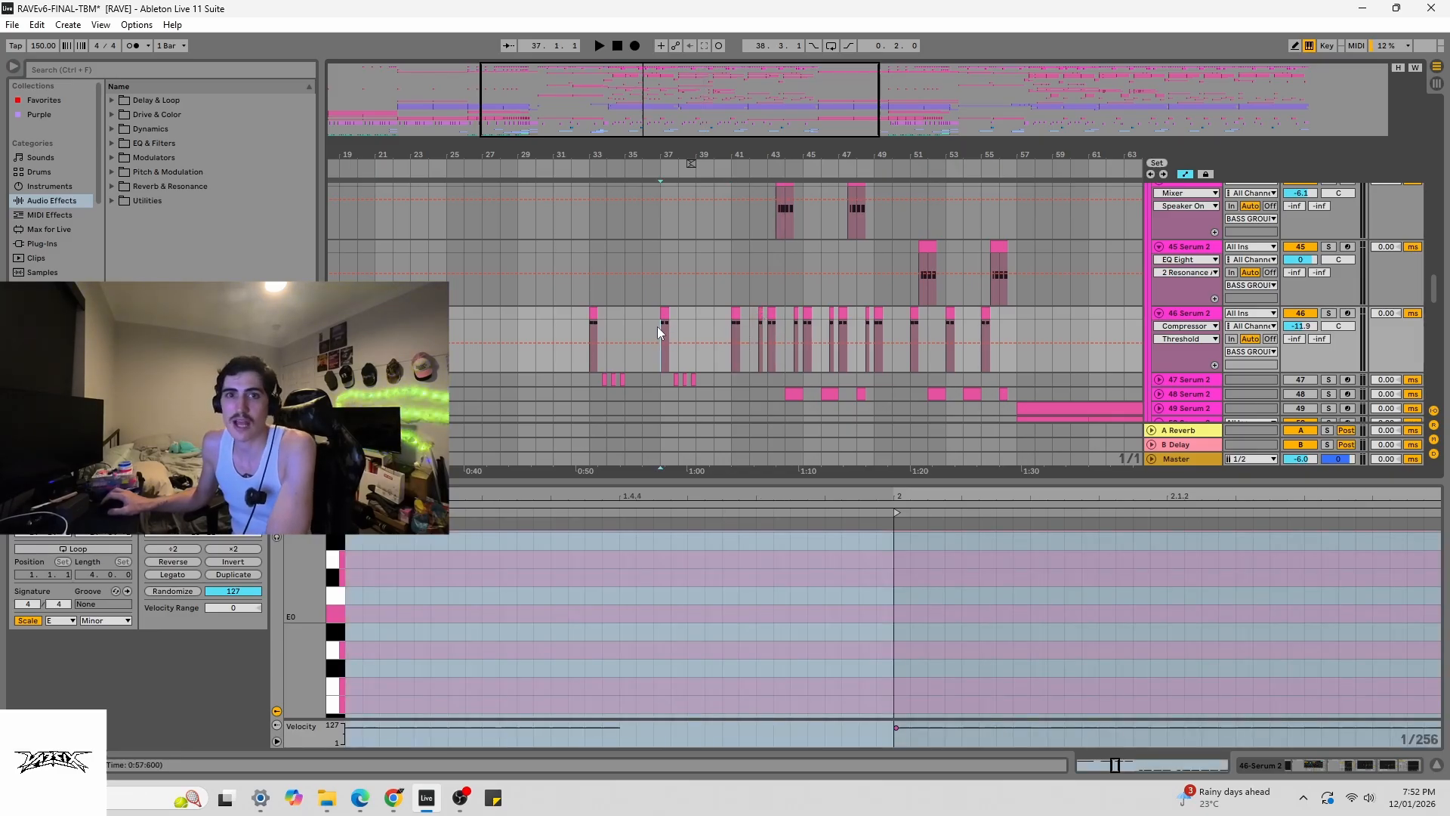
{"action": "scroll", "coordinate": [759, 293], "scroll_direction": "down", "scroll_amount": 2}
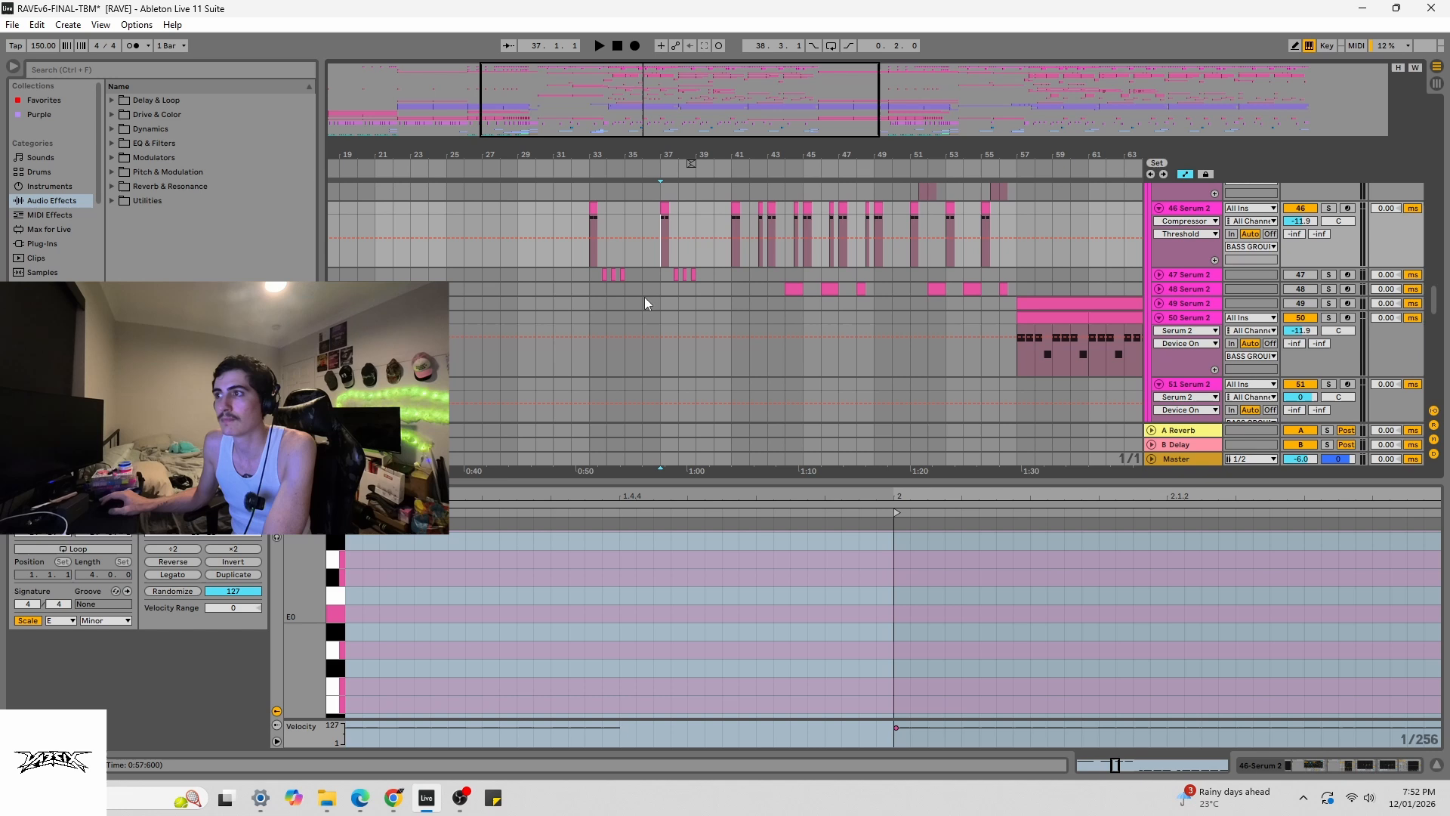
{"action": "scroll", "coordinate": [605, 317], "scroll_direction": "down", "scroll_amount": 1}
{"action": "scroll", "coordinate": [568, 331], "scroll_direction": "up", "scroll_amount": 2}
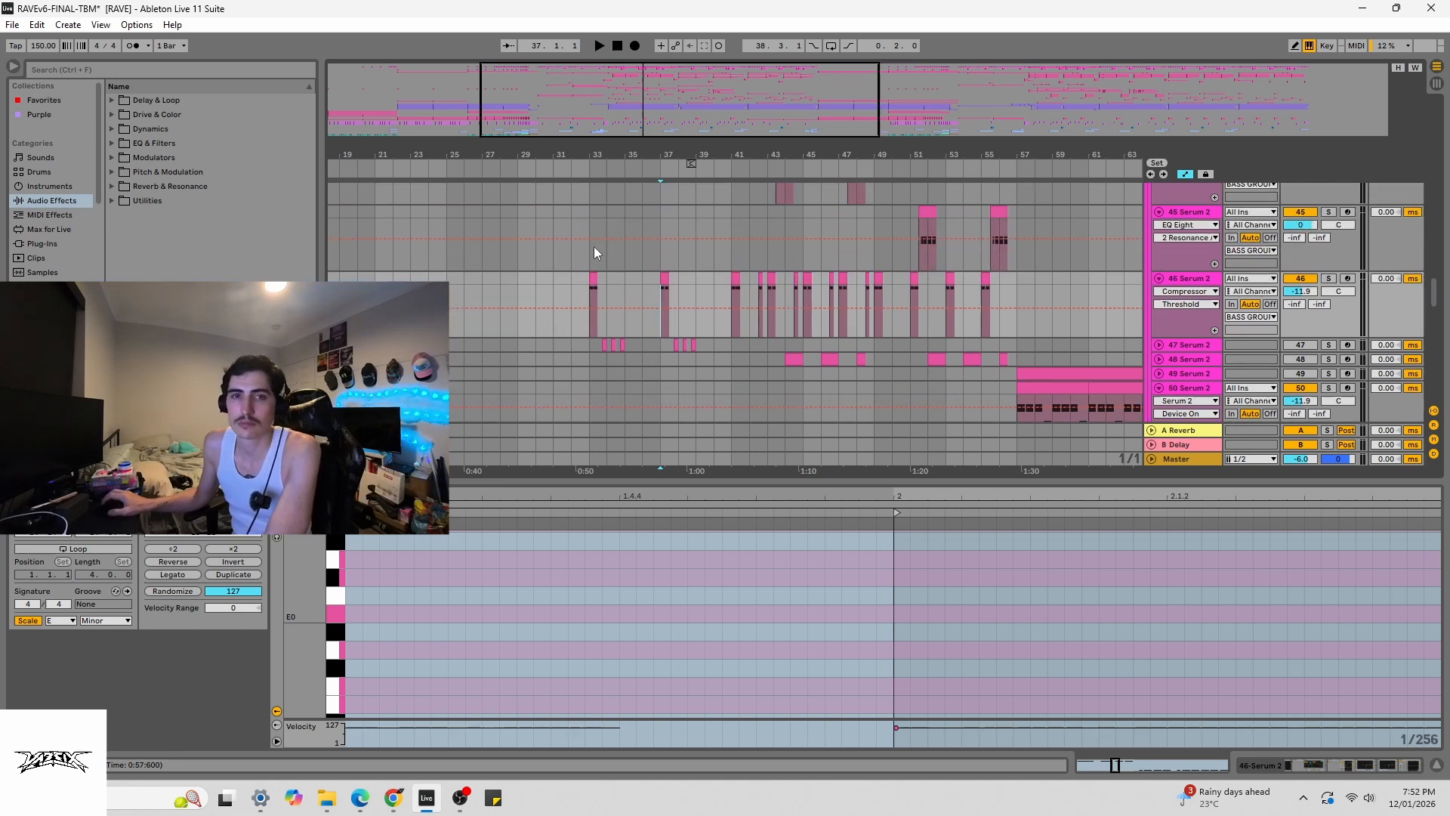
{"action": "scroll", "coordinate": [627, 281], "scroll_direction": "down", "scroll_amount": 2}
{"action": "left_click_drag", "start_coordinate": [821, 159], "coordinate": [703, 142]}
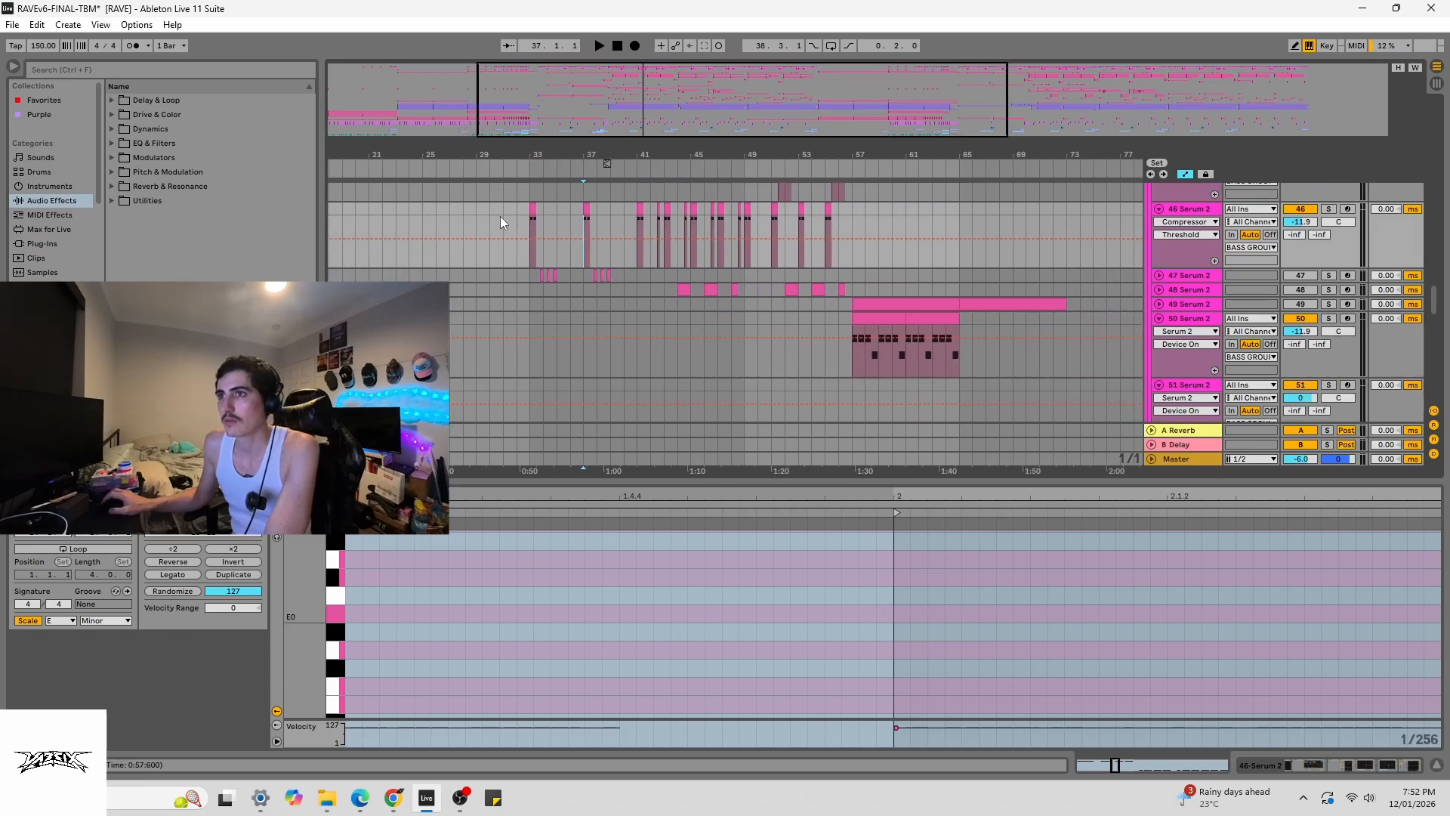
{"action": "left_click_drag", "start_coordinate": [524, 208], "coordinate": [559, 211]}
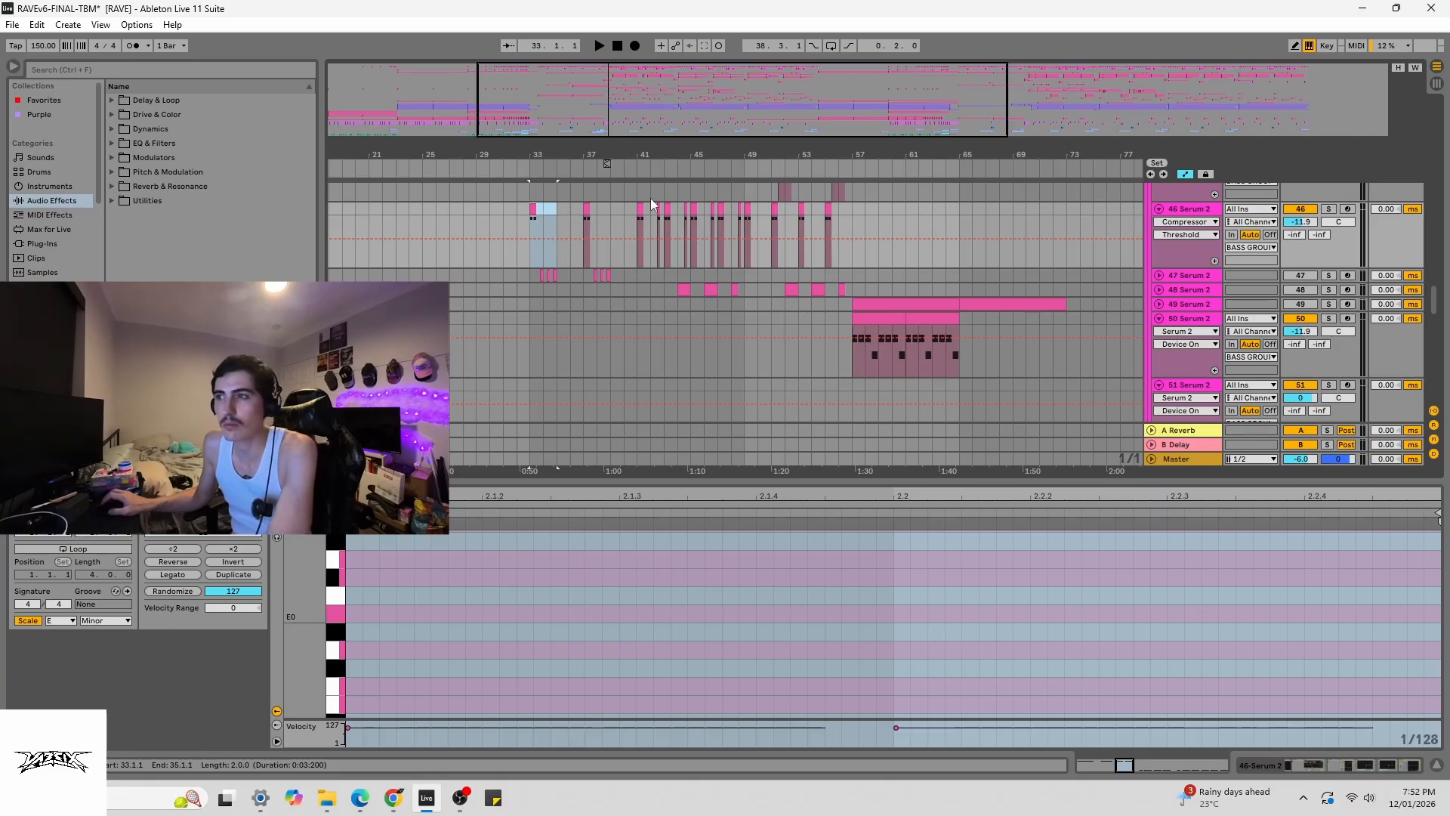
{"action": "left_click", "coordinate": [850, 210]}
{"action": "mouse_move", "coordinate": [850, 211]}
{"action": "left_mouse_down"}
{"action": "mouse_move", "coordinate": [785, 221]}
{"action": "mouse_move", "coordinate": [838, 214]}
{"action": "left_mouse_up"}
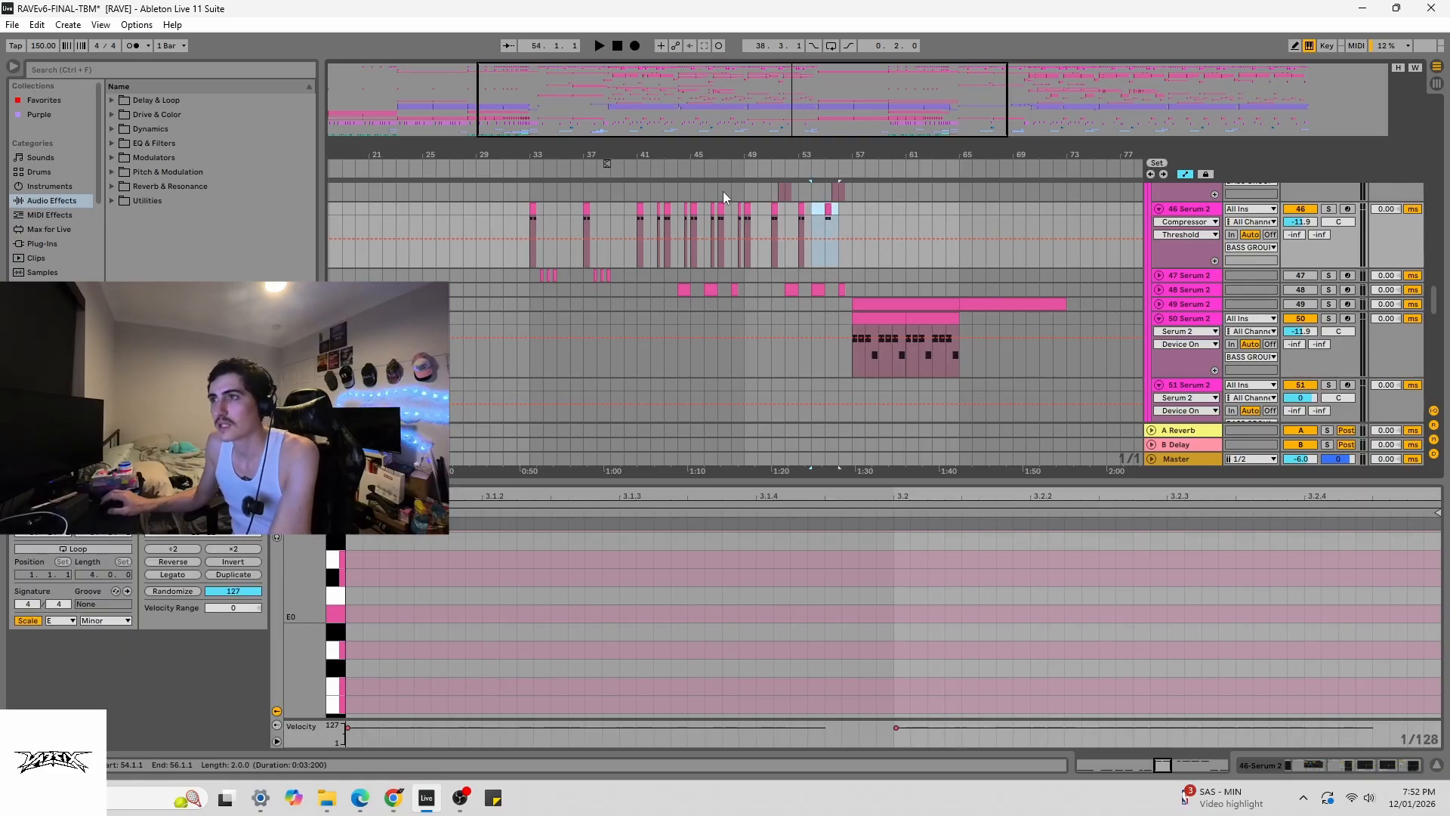
{"action": "left_click_drag", "start_coordinate": [814, 215], "coordinate": [840, 208]}
{"action": "left_click", "coordinate": [840, 209]}
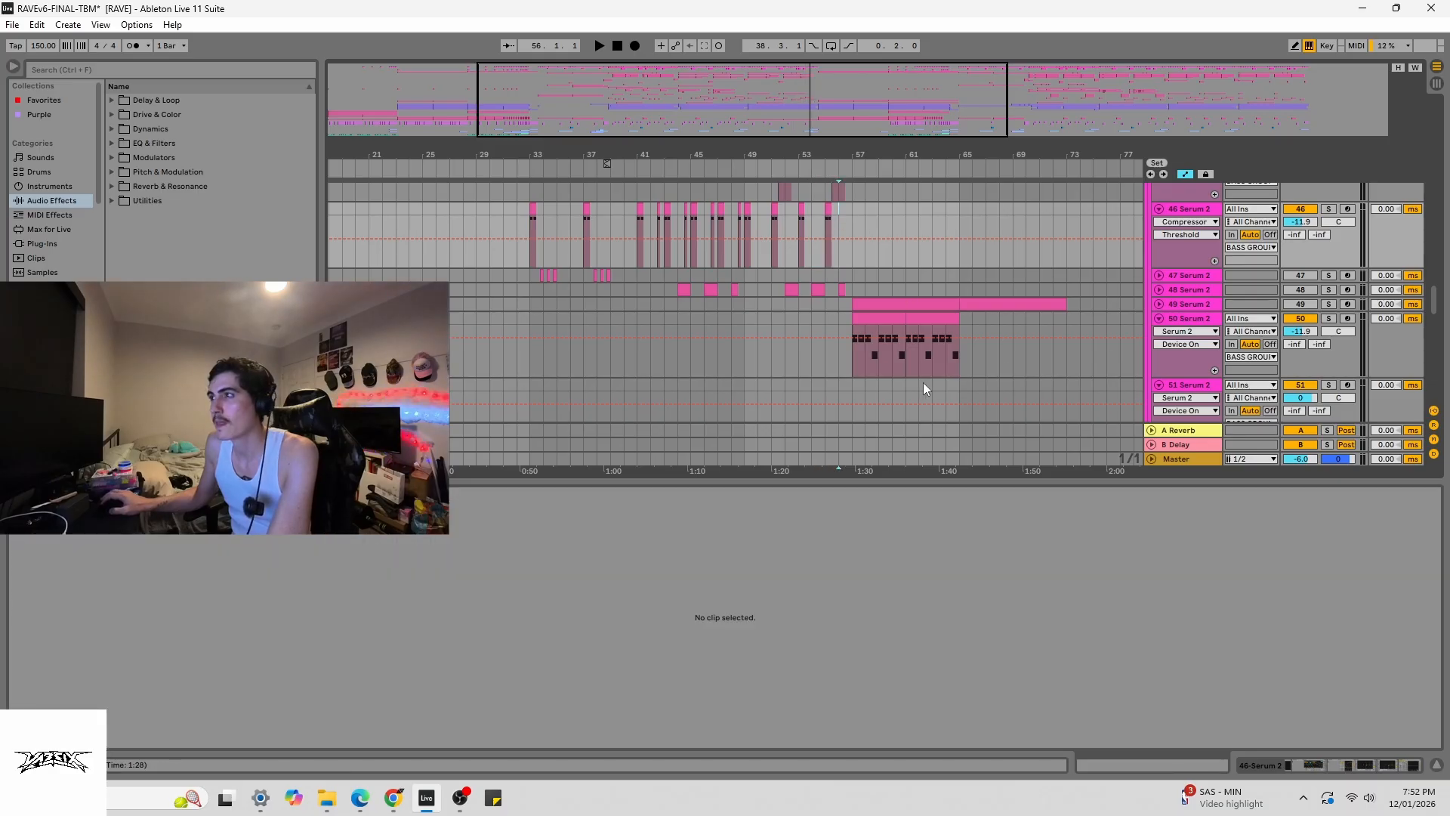
- Open the 50 Serum 2 clip at bar 57 and play it in solo
{"action": "left_click", "coordinate": [858, 370]}
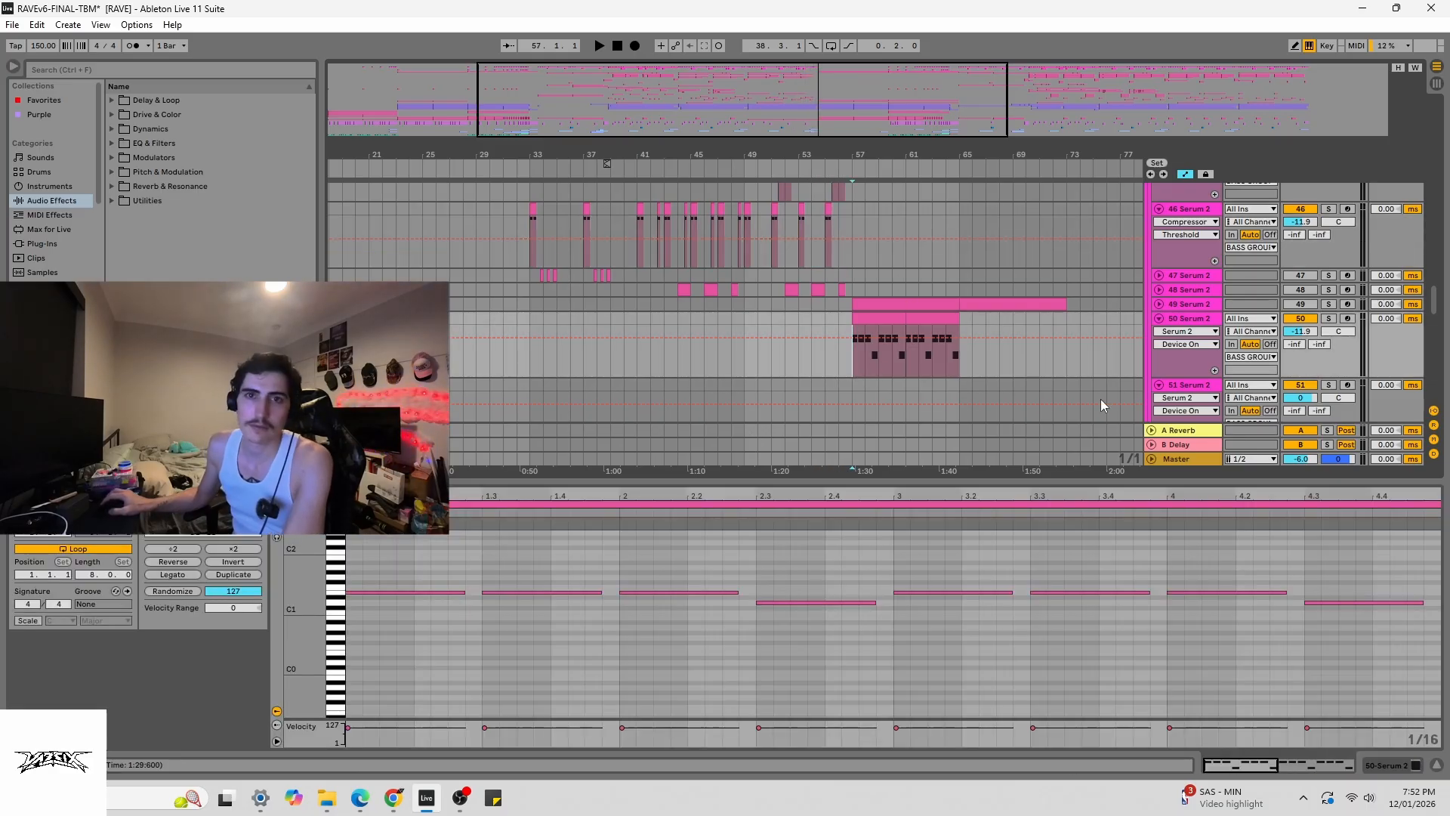
{"action": "left_click", "coordinate": [1331, 318]}
{"action": "key", "text": "space"}
{"action": "scroll", "coordinate": [836, 202], "scroll_direction": "down", "scroll_amount": 5}
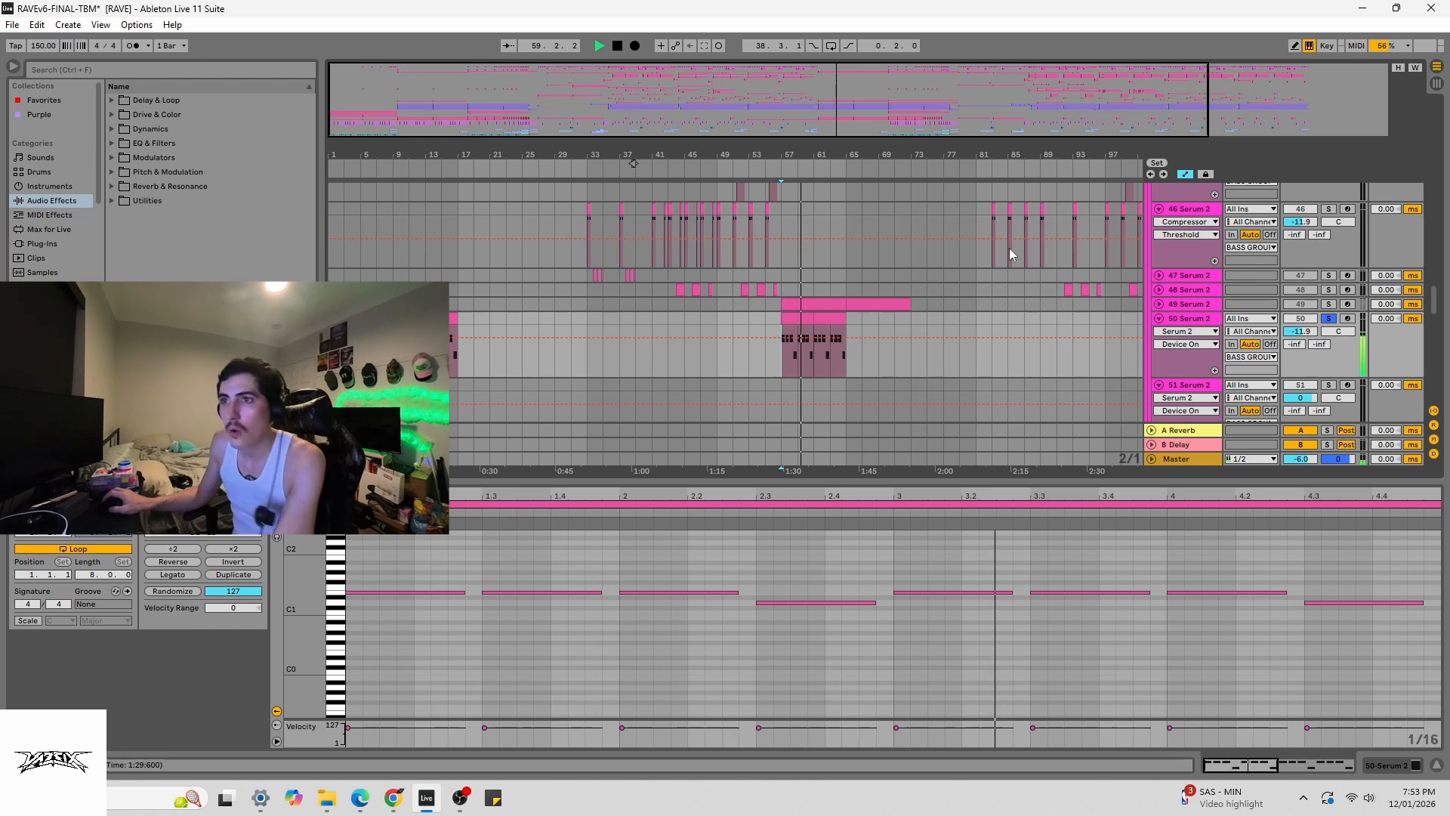
- Turn off the 50 Serum 2 solo and play the full arrangement from bar 57
{"action": "left_click", "coordinate": [1330, 320]}
{"action": "key", "text": "space"}
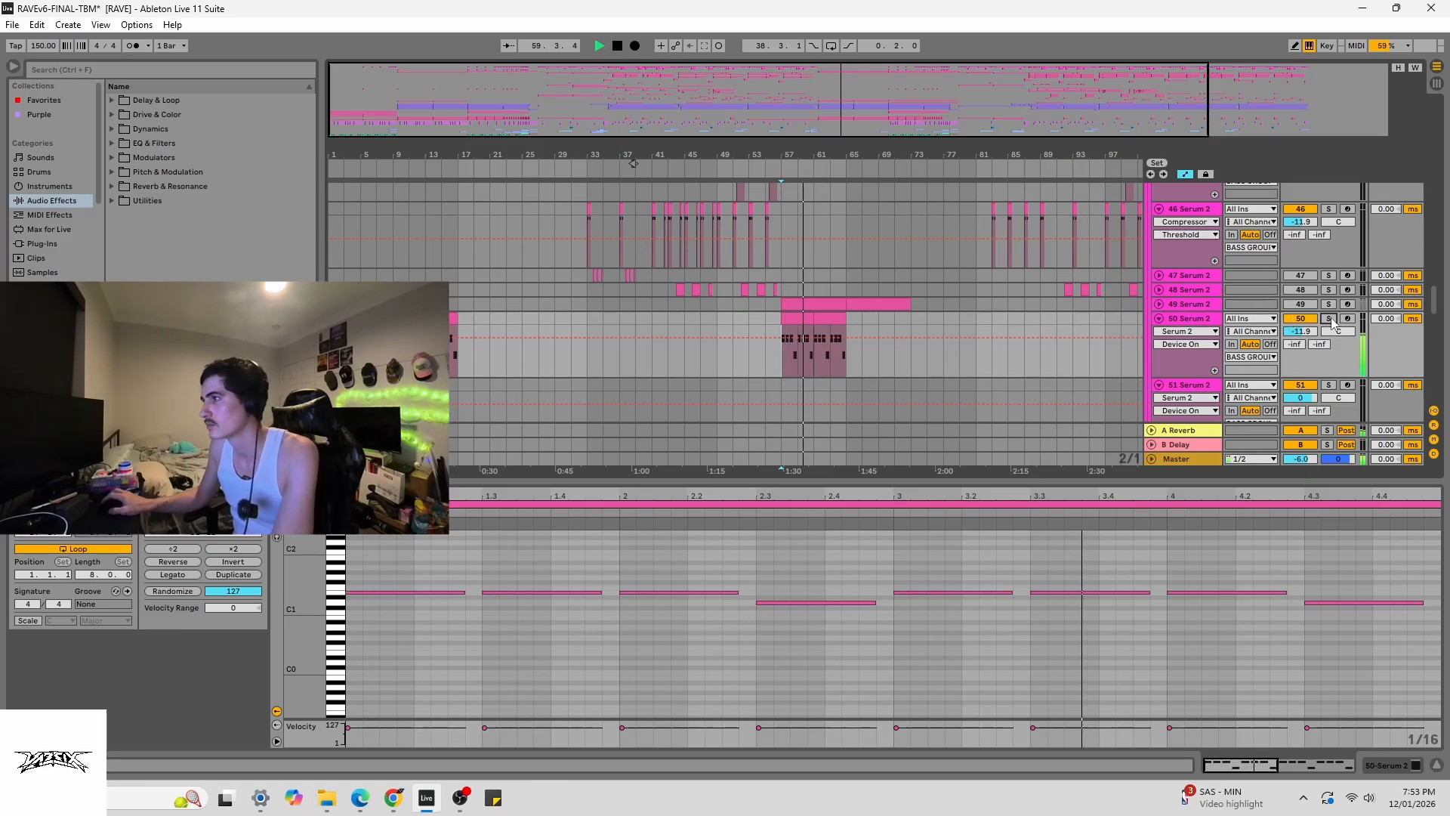
{"action": "key", "text": "space"}
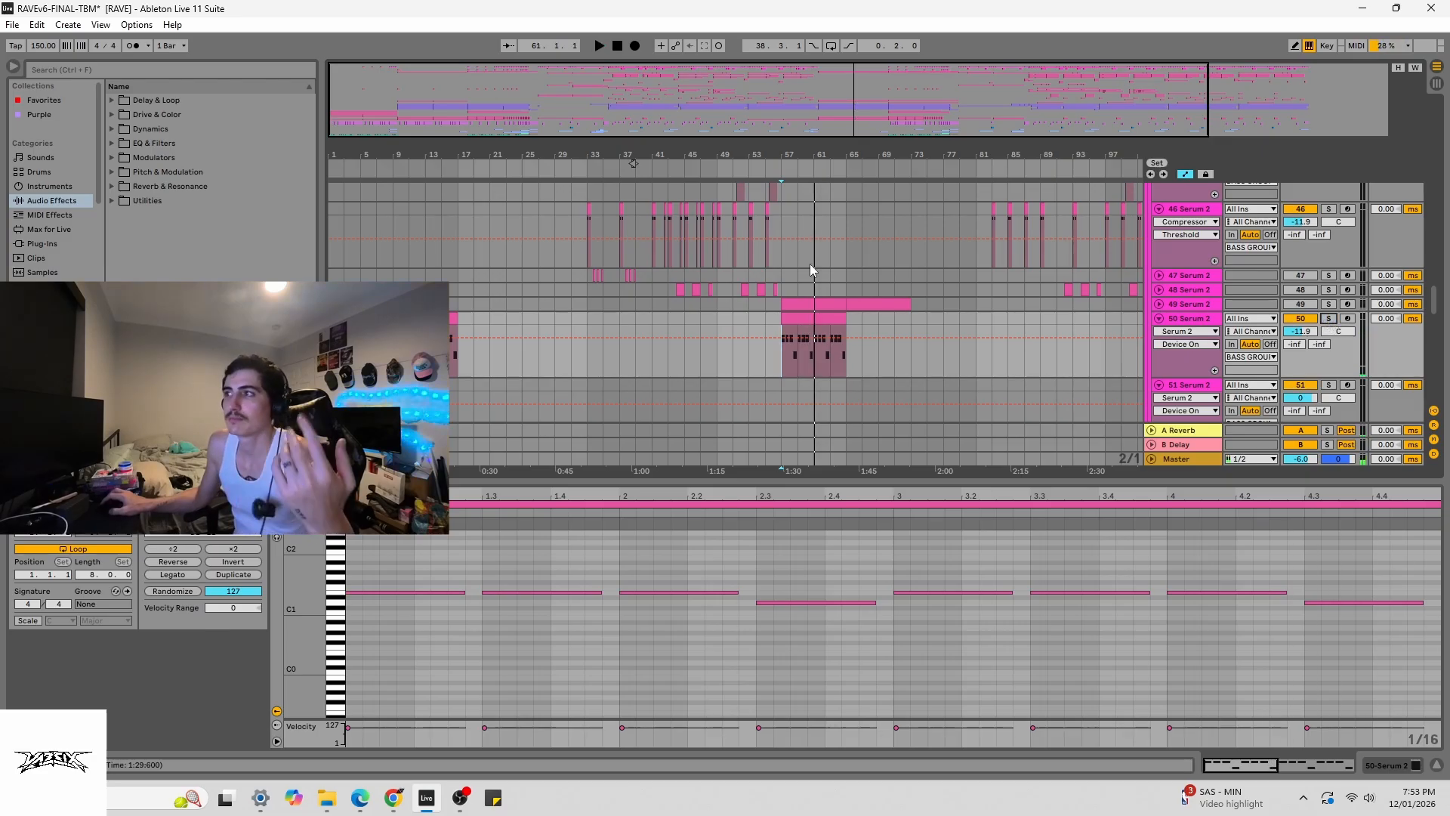
- Show the whole song in the arrangement and collapse the Synths/Bass group
{"action": "scroll", "coordinate": [778, 287], "scroll_direction": "down", "scroll_amount": 3}
{"action": "scroll", "coordinate": [747, 287], "scroll_direction": "up", "scroll_amount": 1}
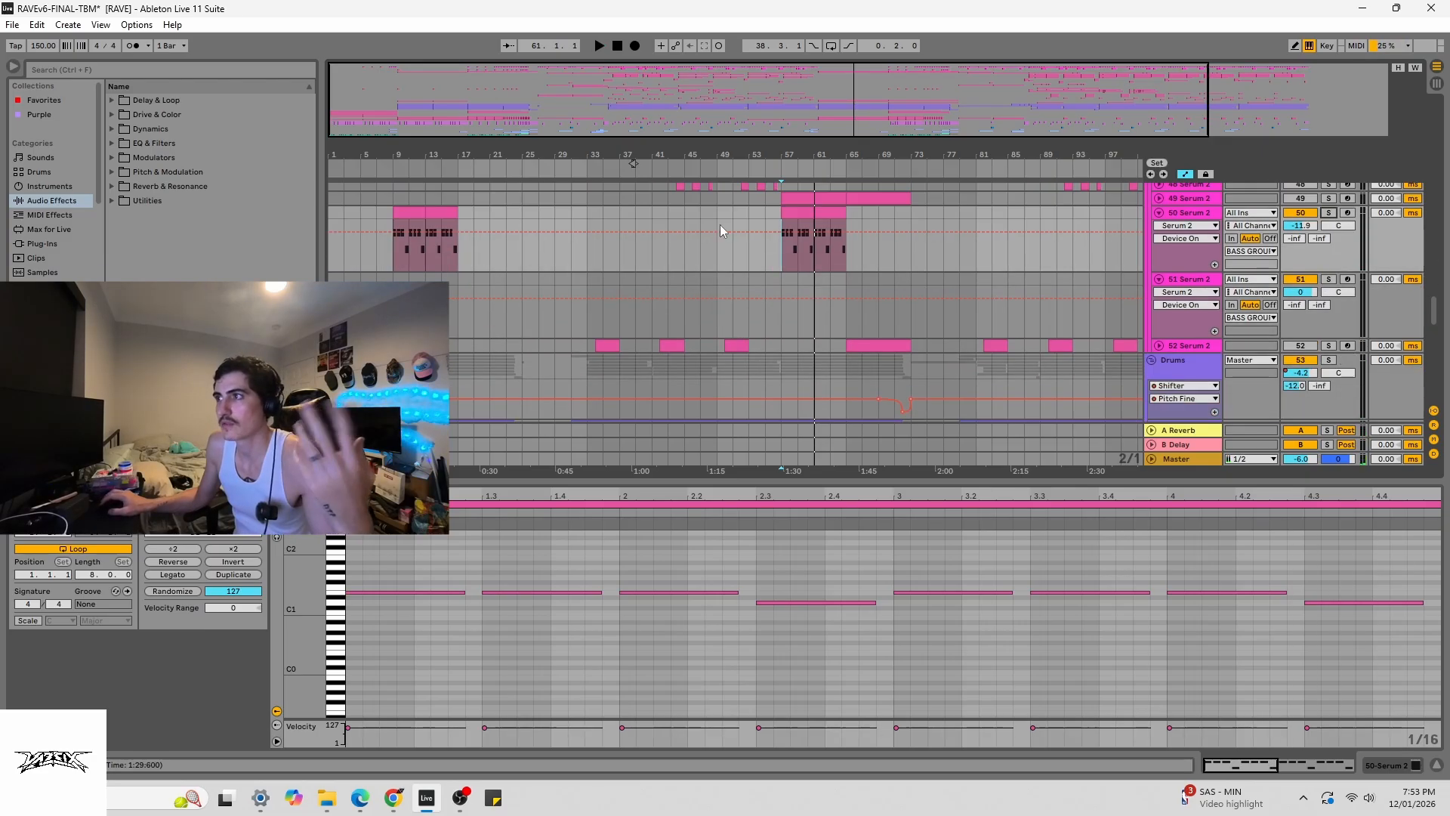
{"action": "left_click_drag", "start_coordinate": [633, 163], "coordinate": [582, 163]}
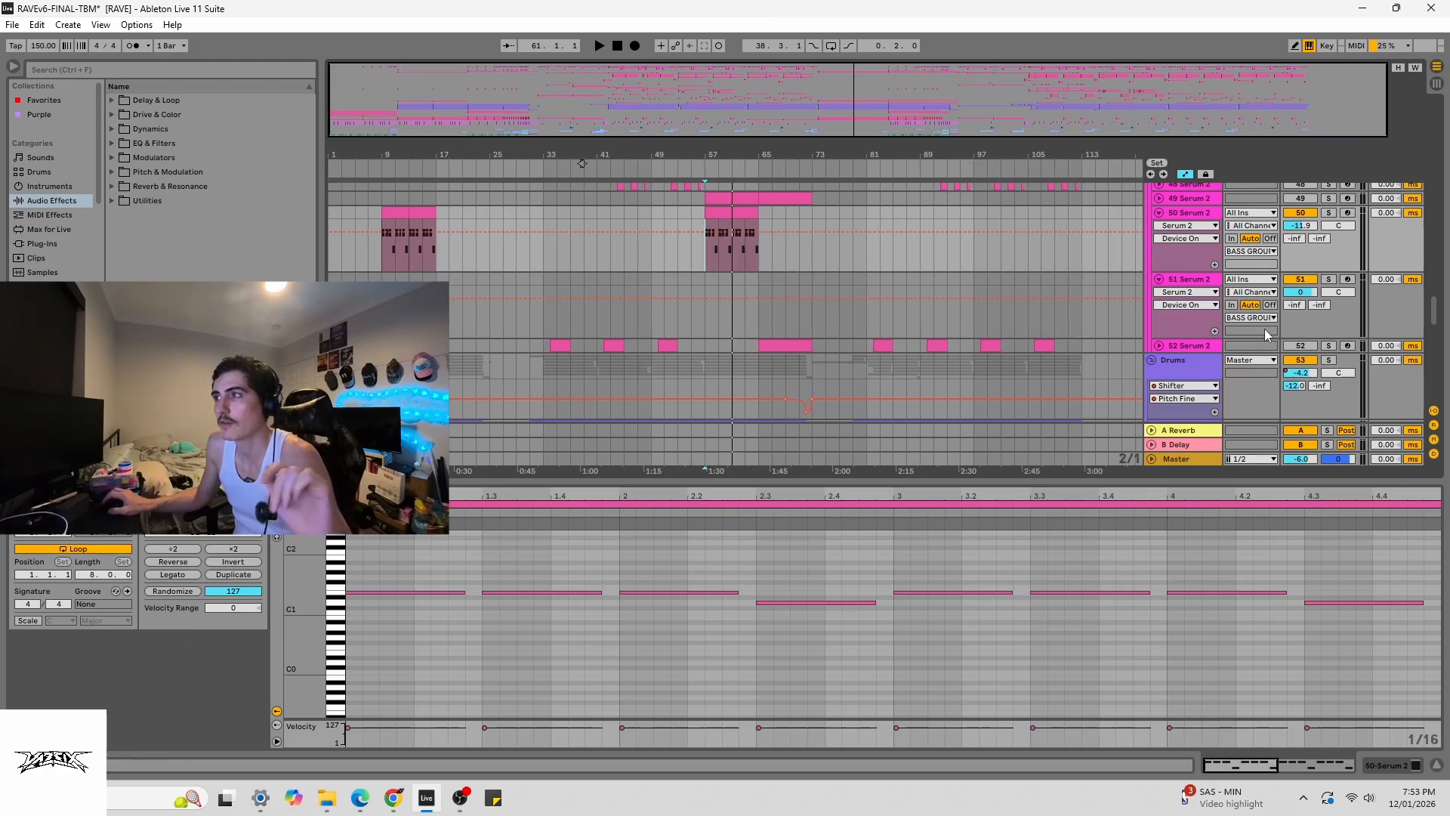
{"action": "scroll", "coordinate": [1237, 311], "scroll_direction": "up", "scroll_amount": 6}
{"action": "left_click_drag", "start_coordinate": [1434, 293], "coordinate": [1400, 150]}
{"action": "scroll", "coordinate": [795, 279], "scroll_direction": "down", "scroll_amount": 5}
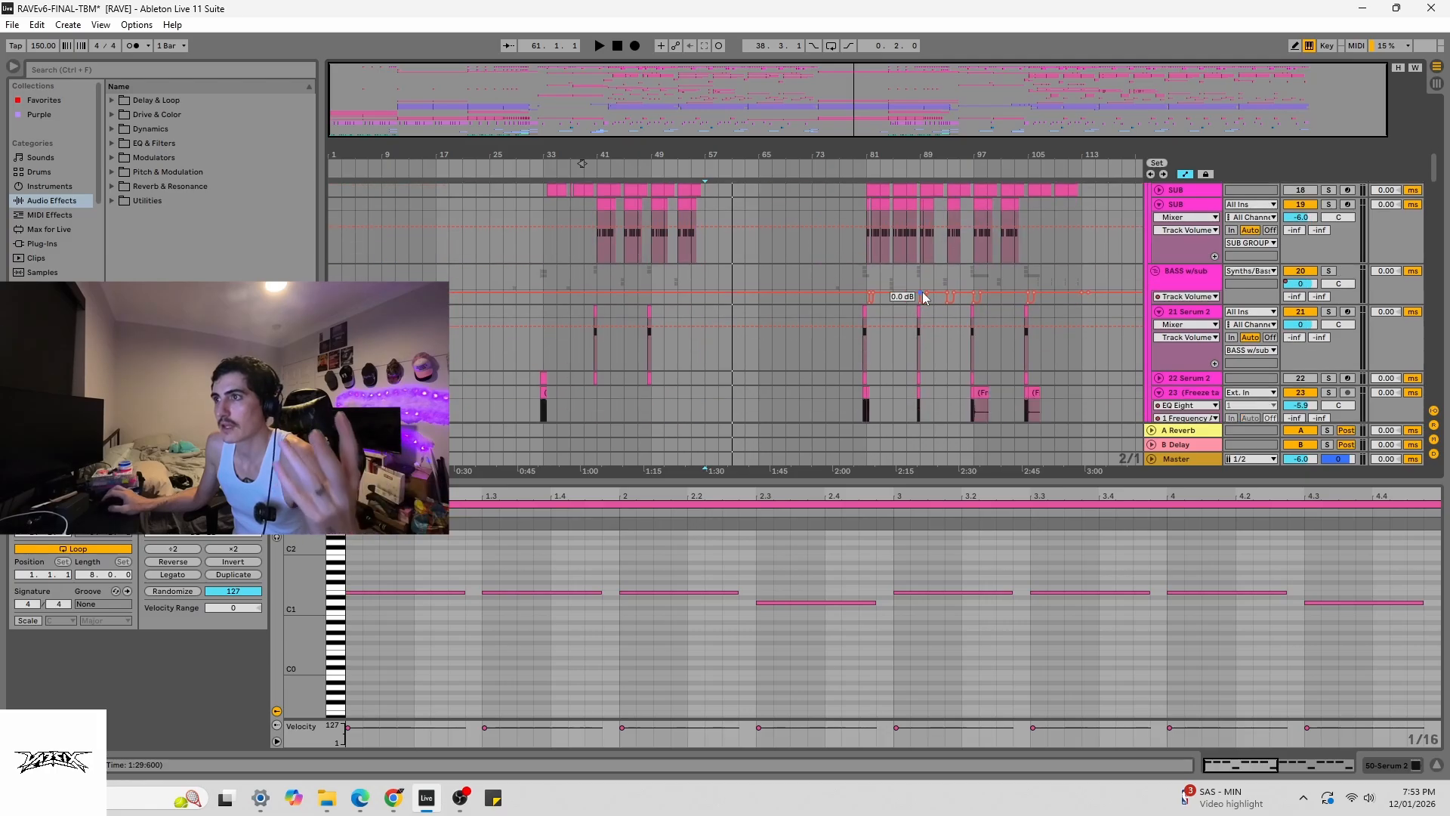
{"action": "left_click_drag", "start_coordinate": [1440, 178], "coordinate": [1443, 123]}
{"action": "left_click", "coordinate": [1152, 189]}
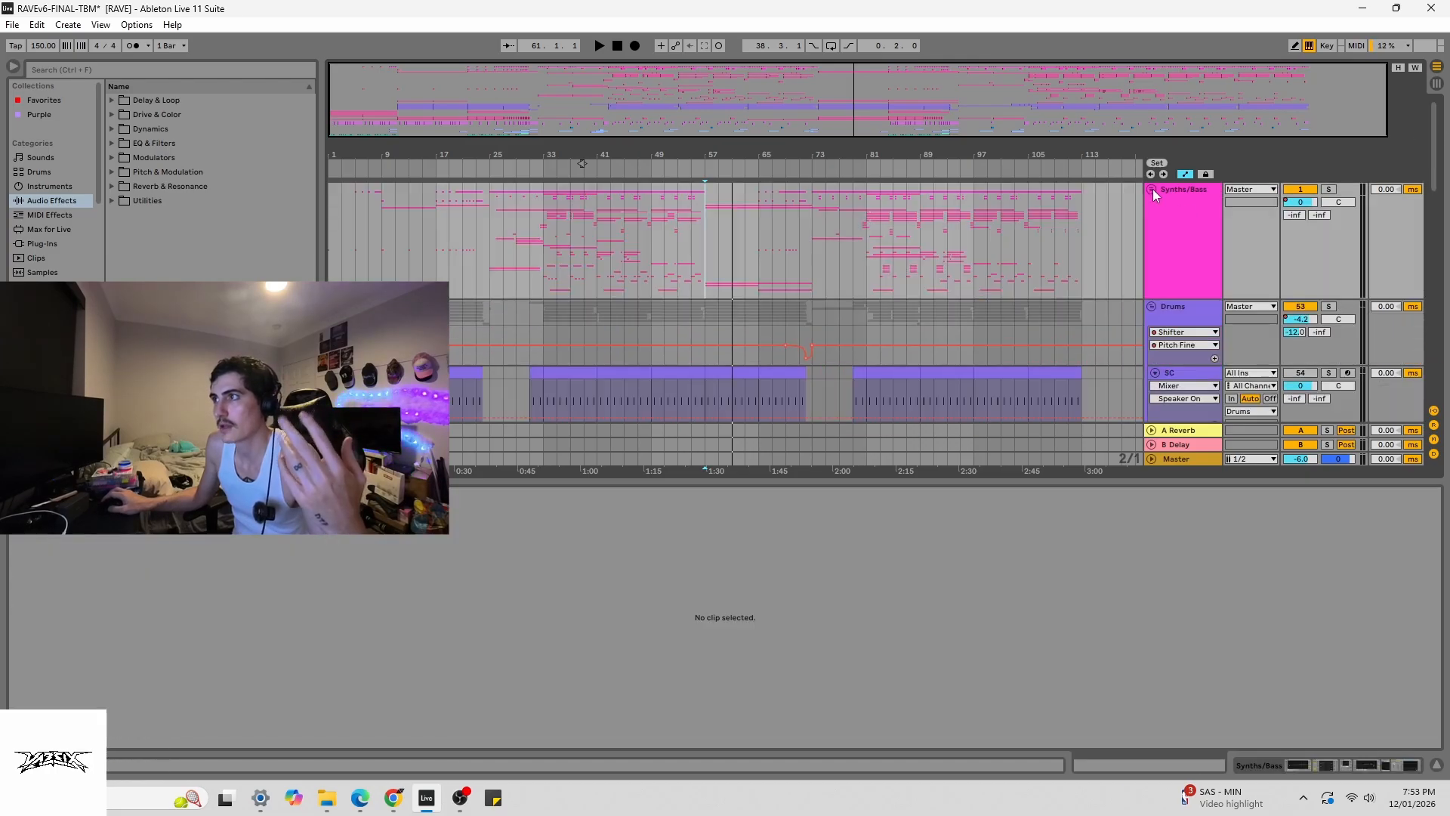
- Fold the Drums group and enlarge the arrangement area to show all the track groups
{"action": "left_click", "coordinate": [1149, 306]}
{"action": "left_click", "coordinate": [1151, 307]}
{"action": "left_click", "coordinate": [1151, 307]}
{"action": "left_click_drag", "start_coordinate": [856, 480], "coordinate": [838, 657]}
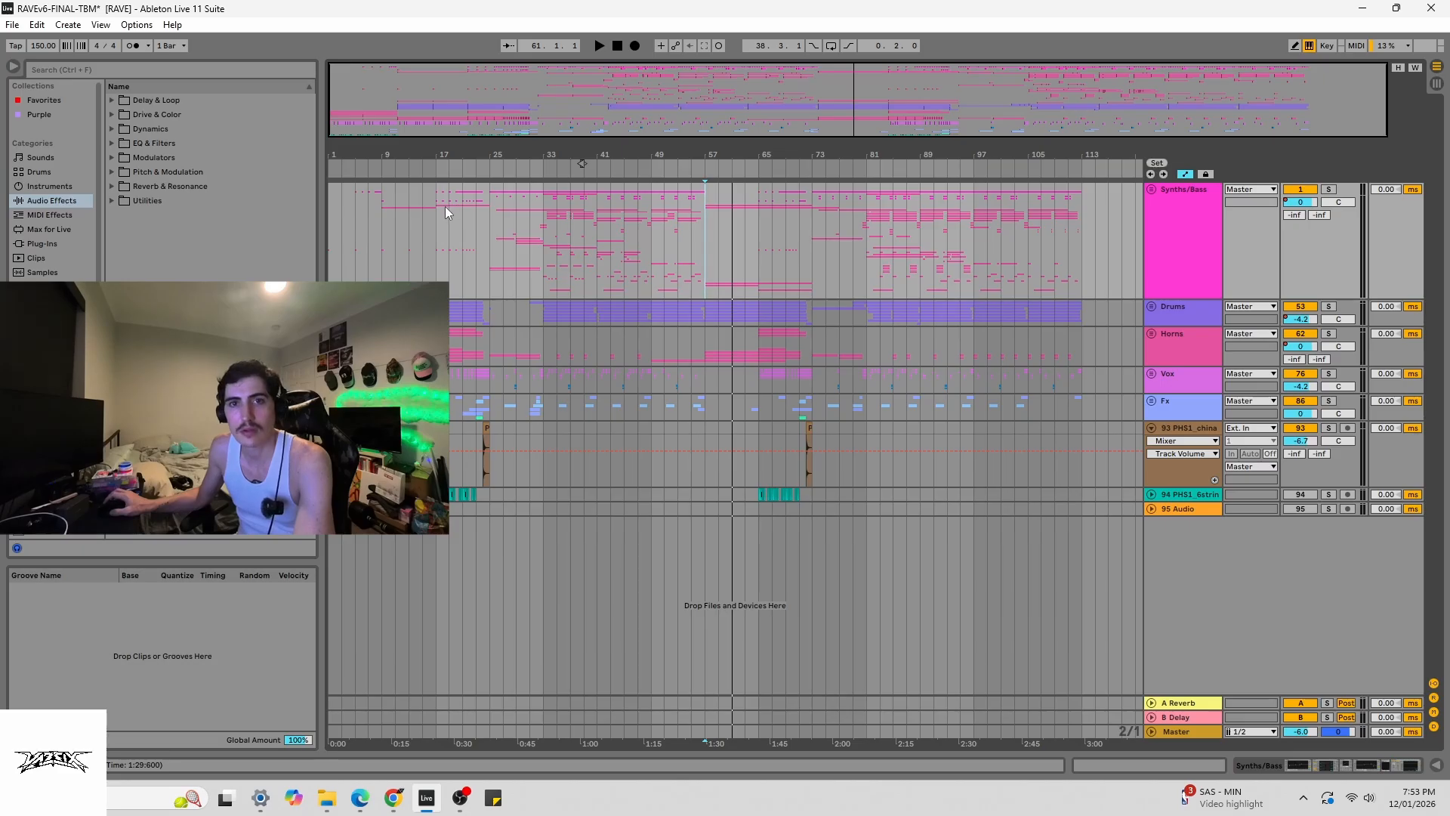
- Highlight bars 37 to 41 and bars 17 to 25 of the Synths/Bass group
{"action": "left_click_drag", "start_coordinate": [538, 213], "coordinate": [597, 216]}
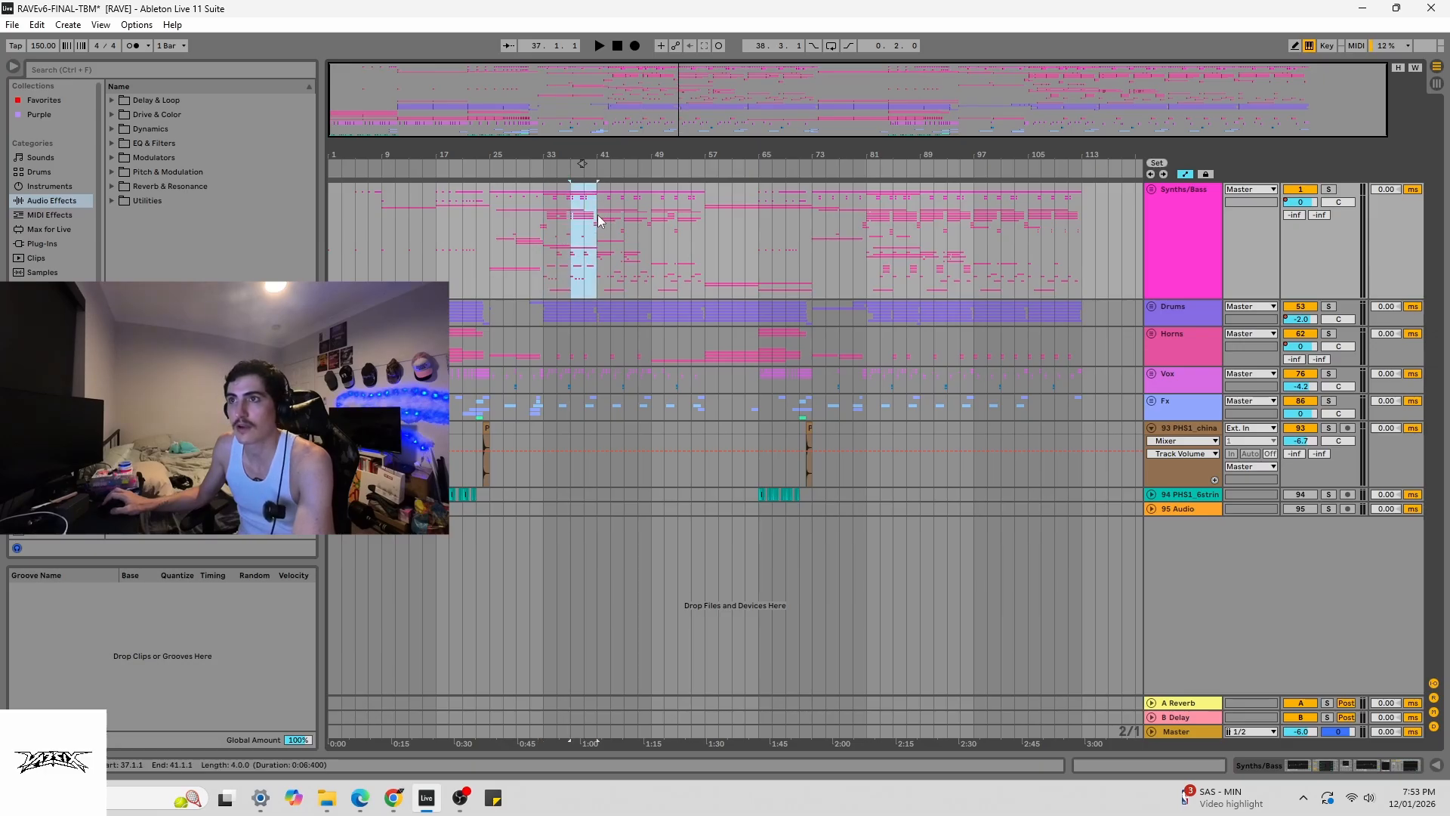
{"action": "left_click", "coordinate": [596, 215]}
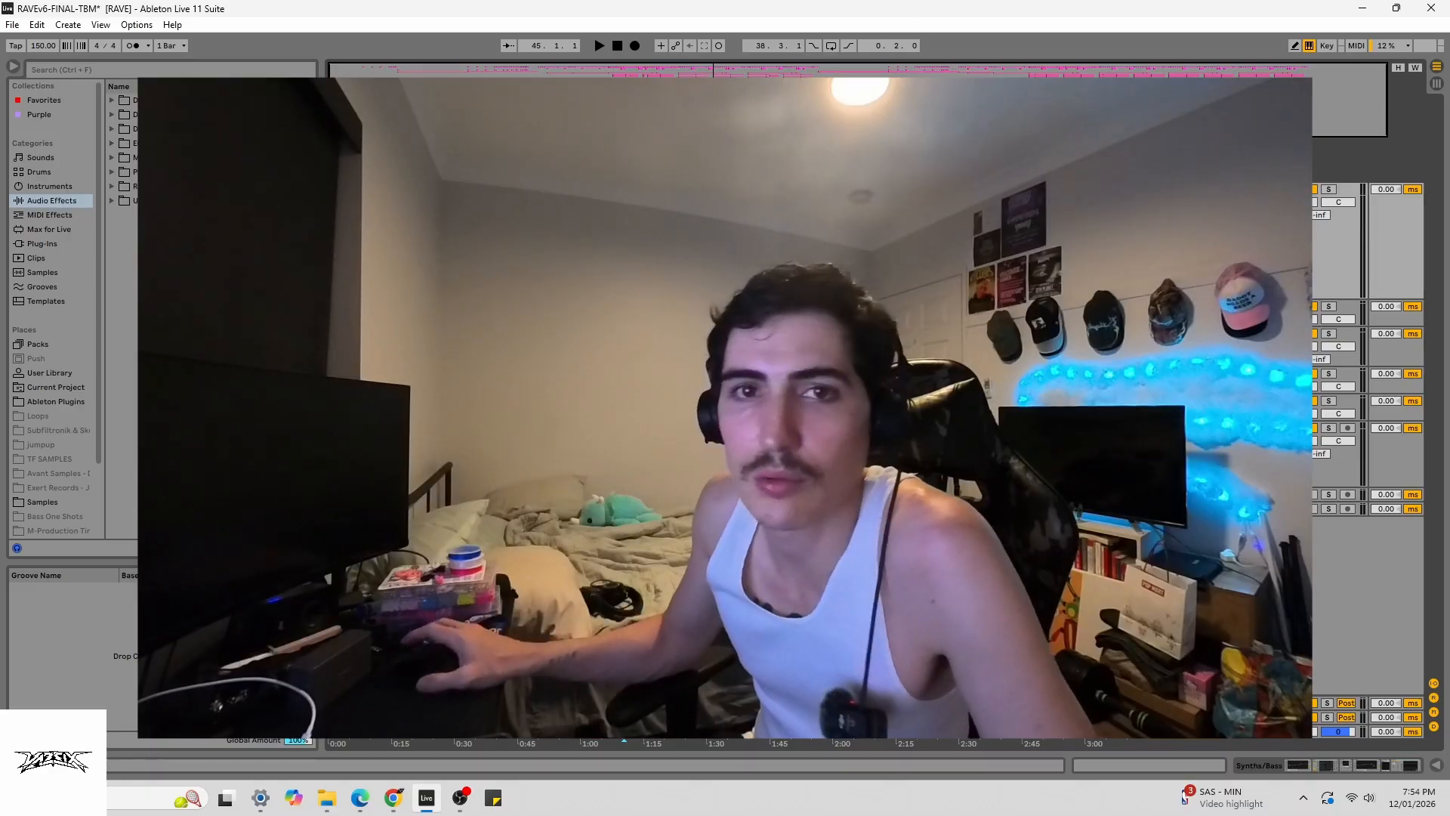
{"action": "left_click", "coordinate": [543, 241]}
{"action": "left_click_drag", "start_coordinate": [543, 242], "coordinate": [489, 242]}
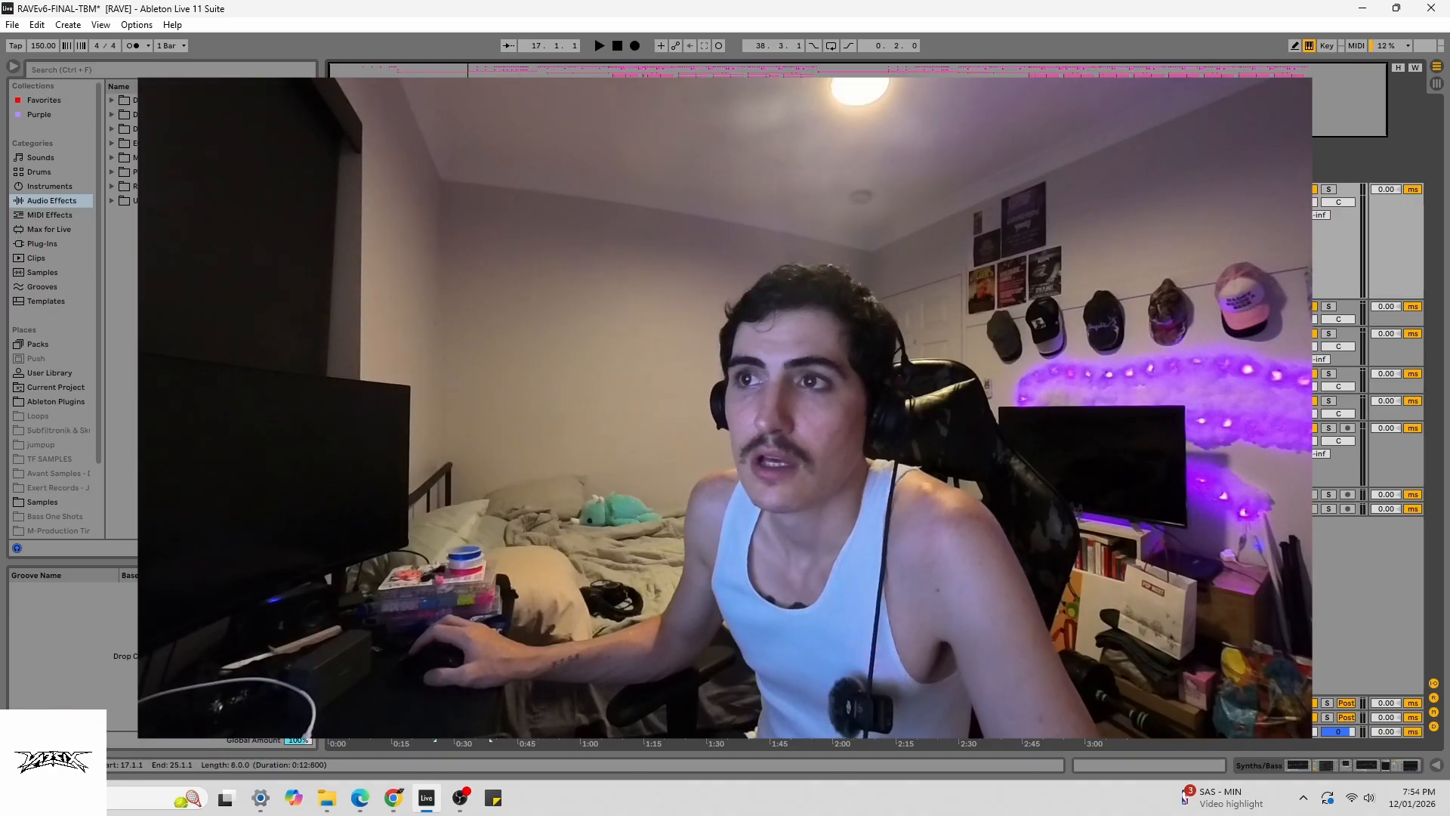